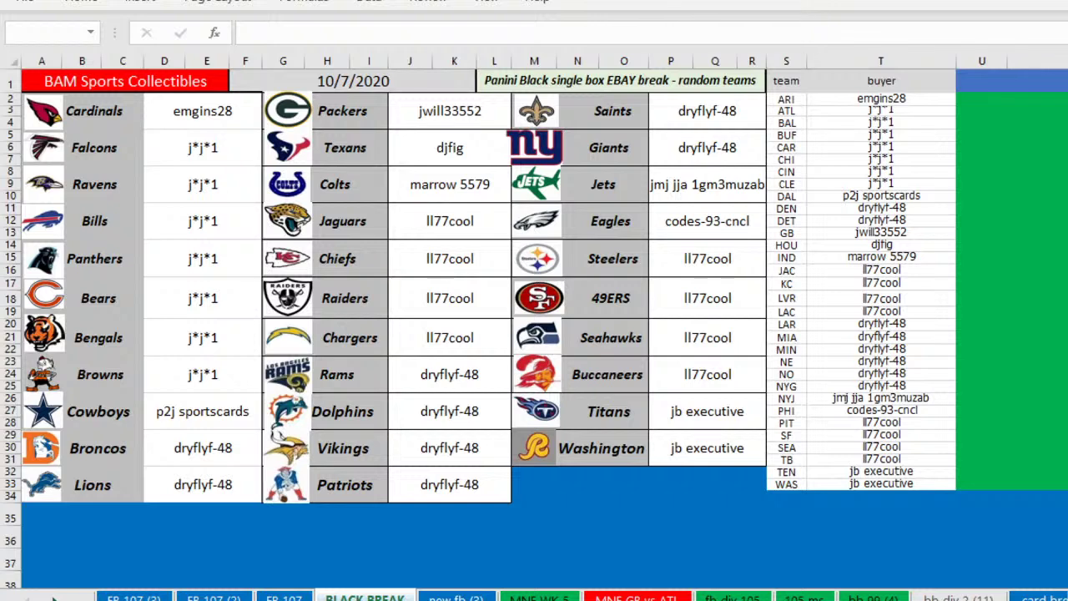
Set the RANDOM.ORG giveaway's Total Rounds to 5.
{"action": "left_click_drag", "start_coordinate": [663, 600], "coordinate": [543, 7]}
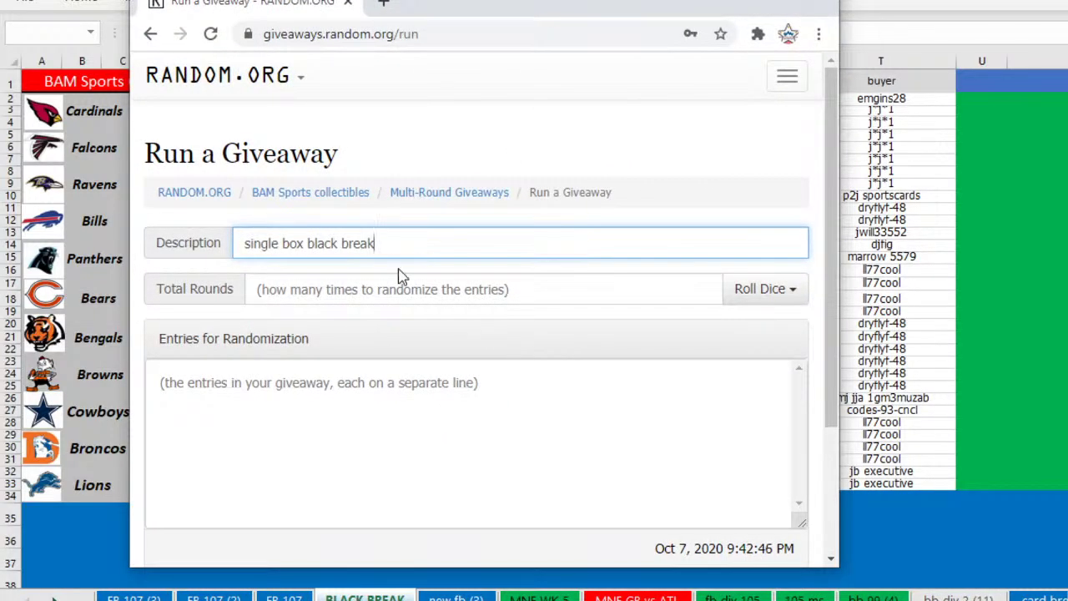
{"action": "left_click", "coordinate": [357, 280]}
{"action": "type", "text": "5"}
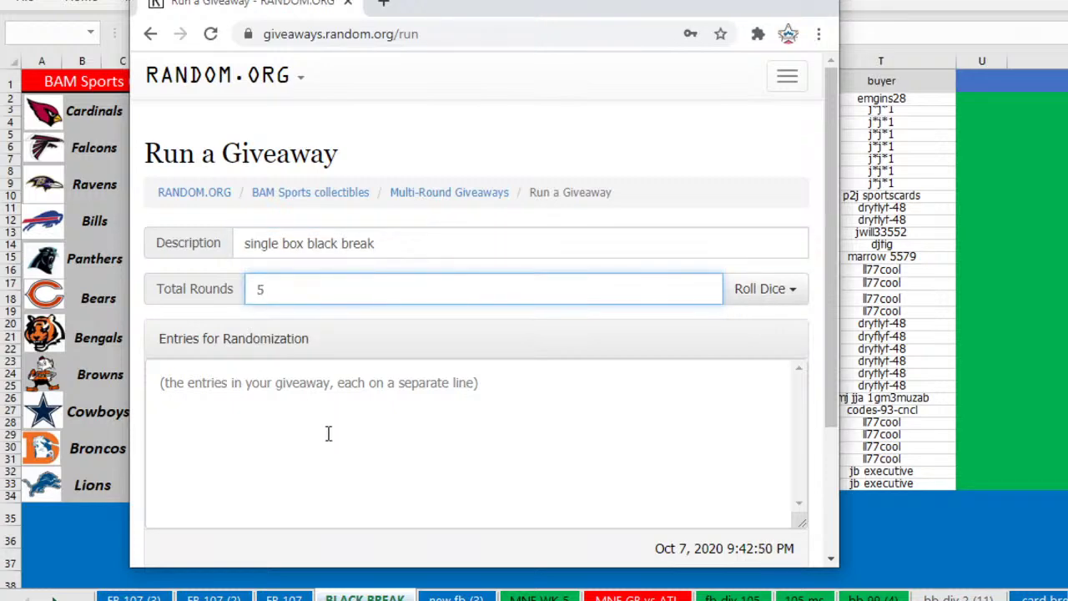
{"action": "left_click", "coordinate": [326, 432]}
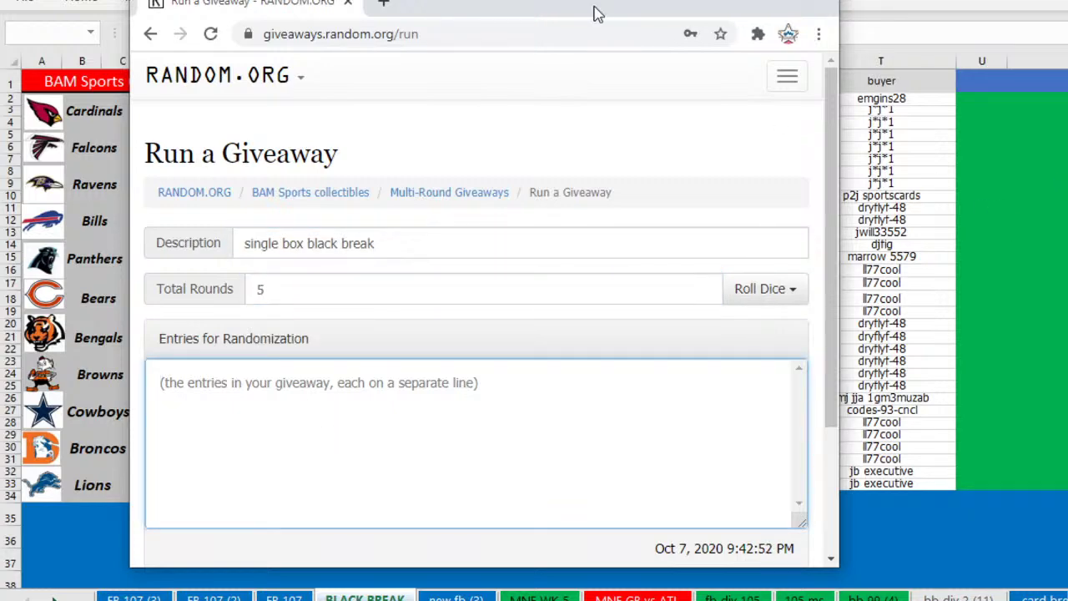
Copy the 32 buyer names in Excel's T2:T33, then return to the browser.
{"action": "left_click_drag", "start_coordinate": [545, 7], "coordinate": [464, 13]}
{"action": "left_click", "coordinate": [941, 112]}
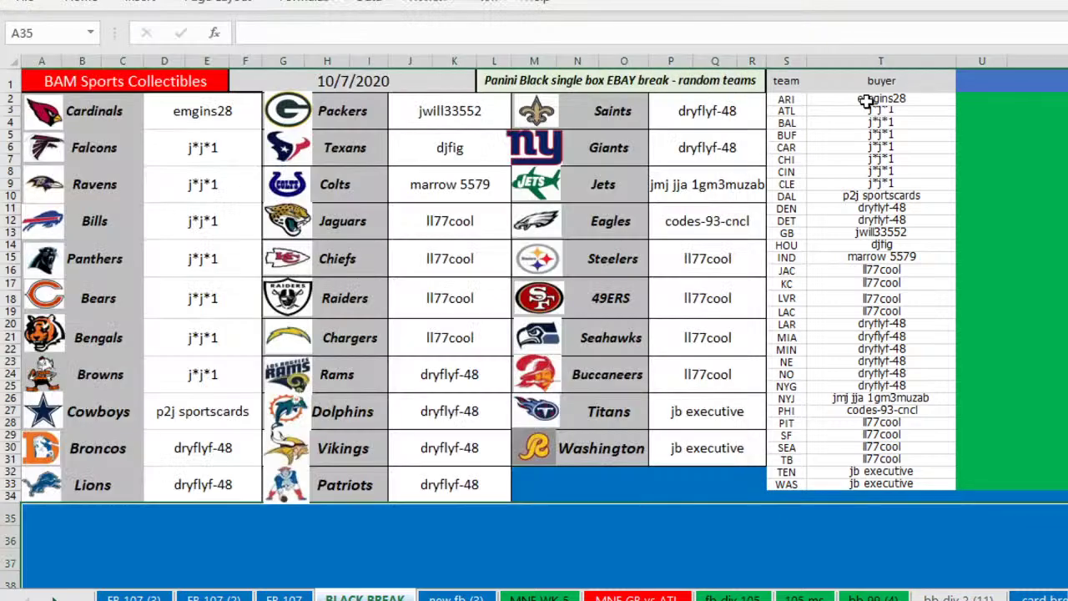
{"action": "left_click_drag", "start_coordinate": [867, 98], "coordinate": [869, 472]}
{"action": "right_click", "coordinate": [872, 339]}
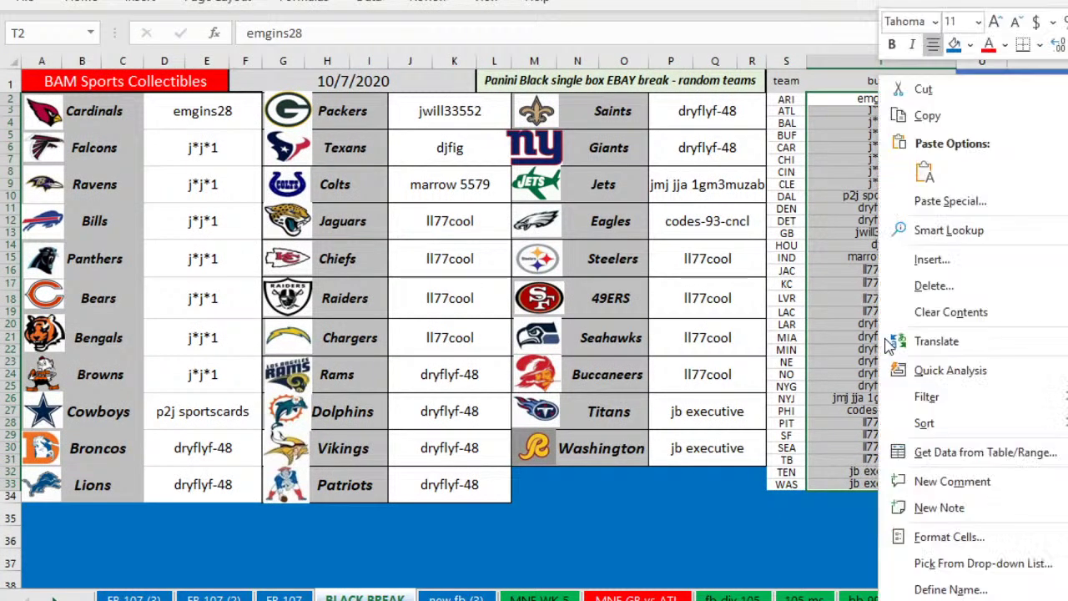
{"action": "left_click", "coordinate": [909, 113]}
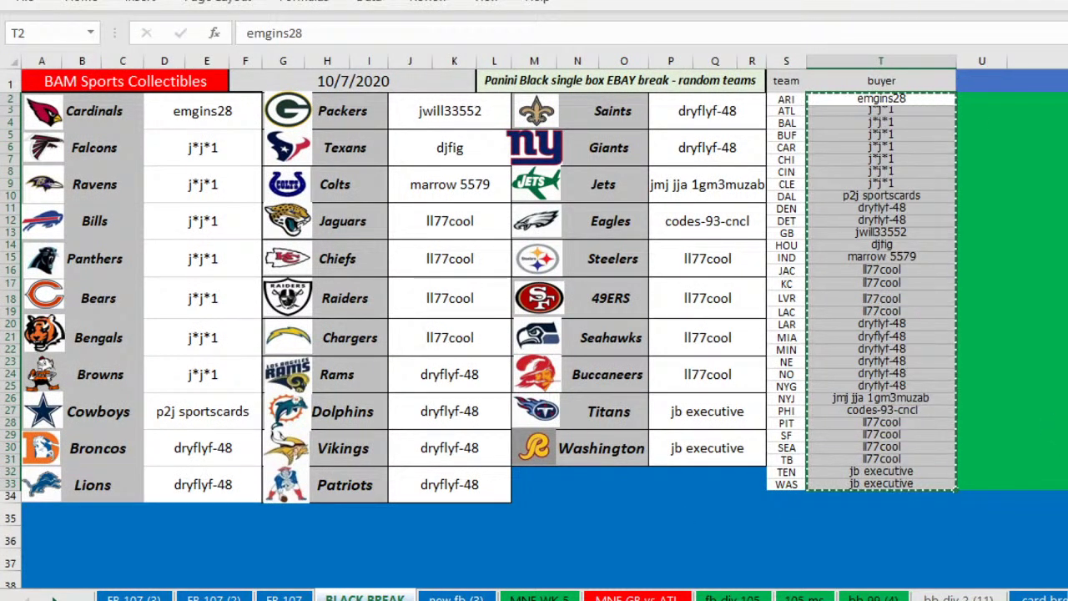
{"action": "key", "text": "alt+Tab"}
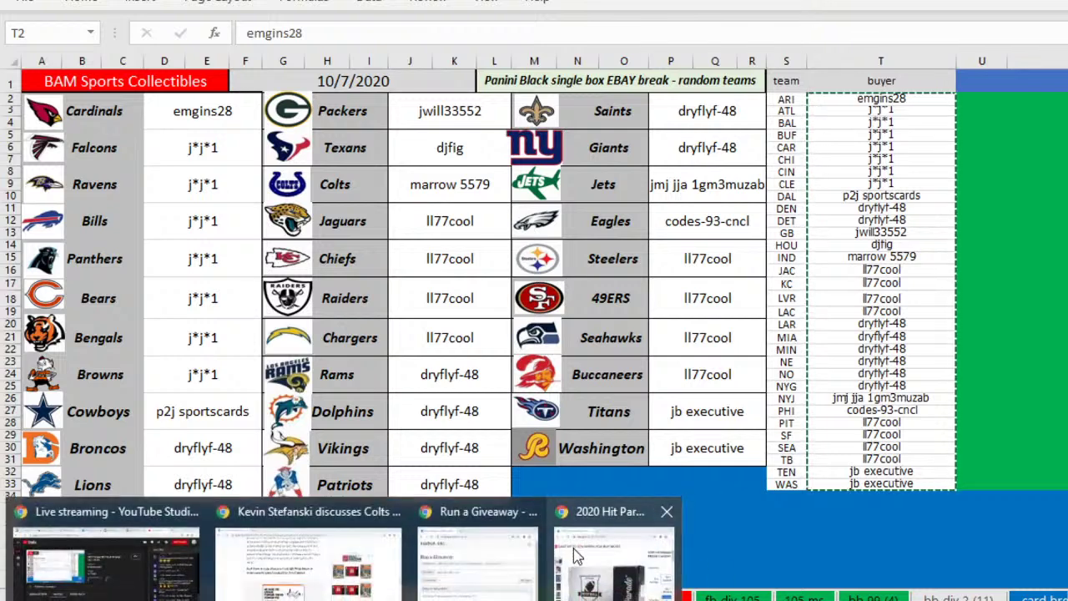
{"action": "left_click", "coordinate": [478, 550]}
Paste the 32 copied buyer names into the giveaway's Entries for Randomization box.
{"action": "left_click", "coordinate": [390, 383]}
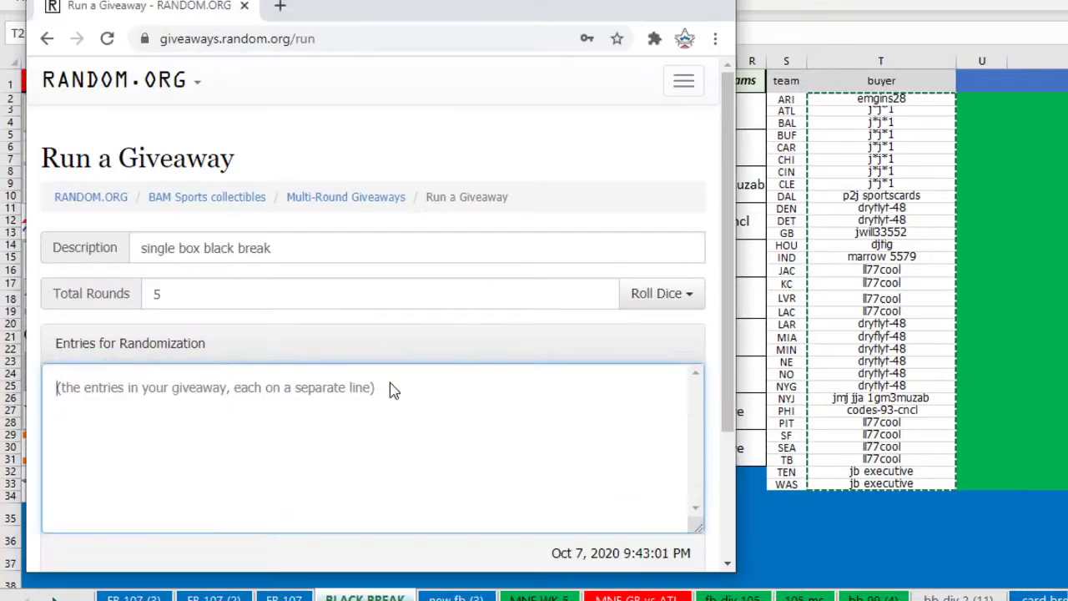
{"action": "right_click", "coordinate": [146, 418]}
{"action": "left_click", "coordinate": [224, 274]}
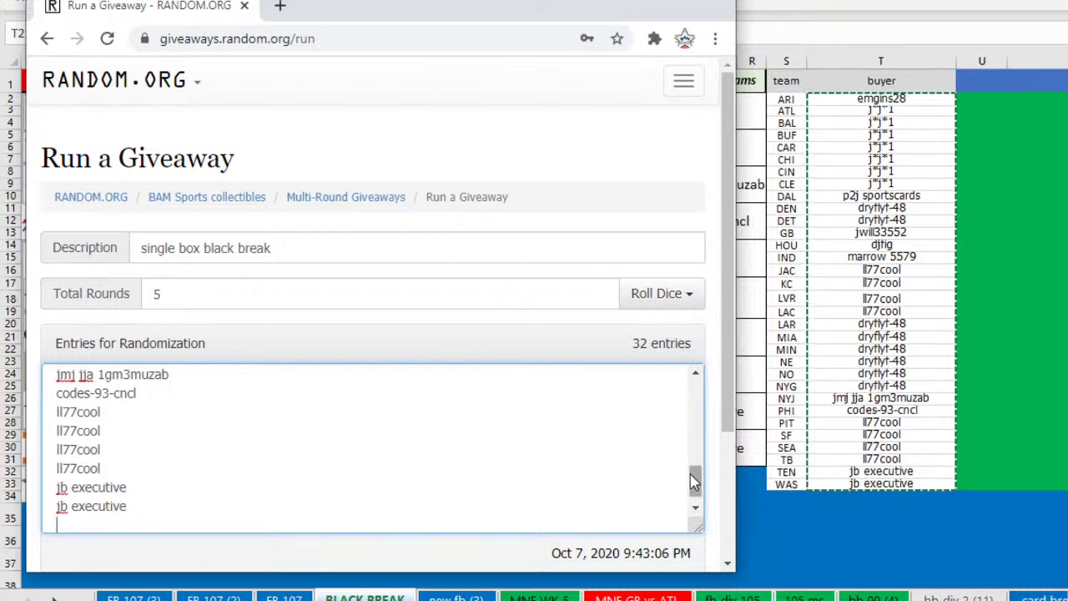
{"action": "left_click_drag", "start_coordinate": [694, 476], "coordinate": [682, 342]}
Scroll through the pasted entries to verify all 32 buyer names are present.
{"action": "scroll", "coordinate": [350, 430], "scroll_direction": "up", "scroll_amount": 1}
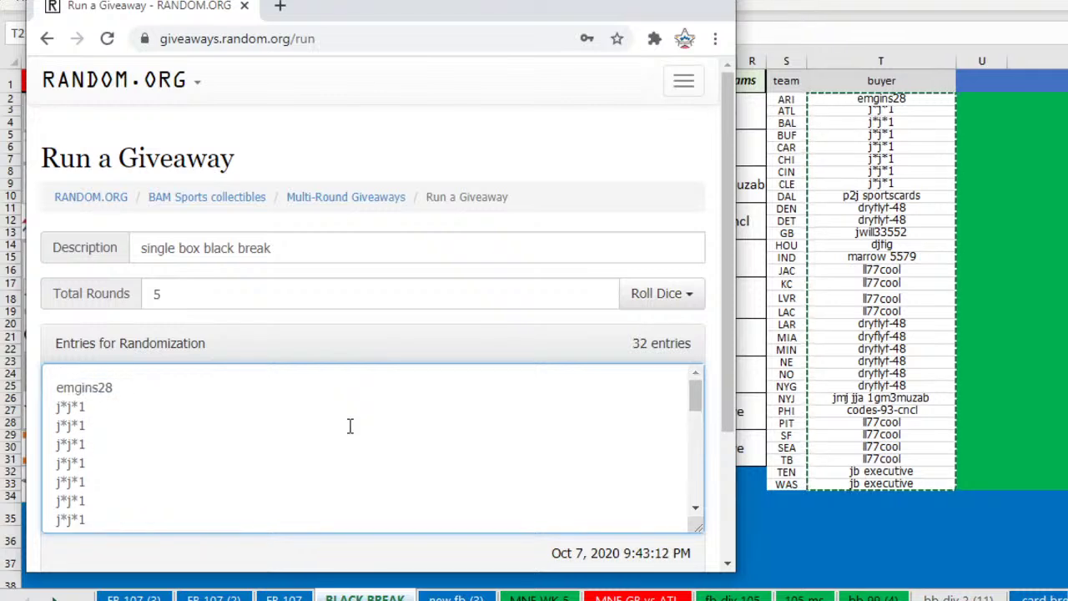
{"action": "scroll", "coordinate": [131, 401], "scroll_direction": "down", "scroll_amount": 2}
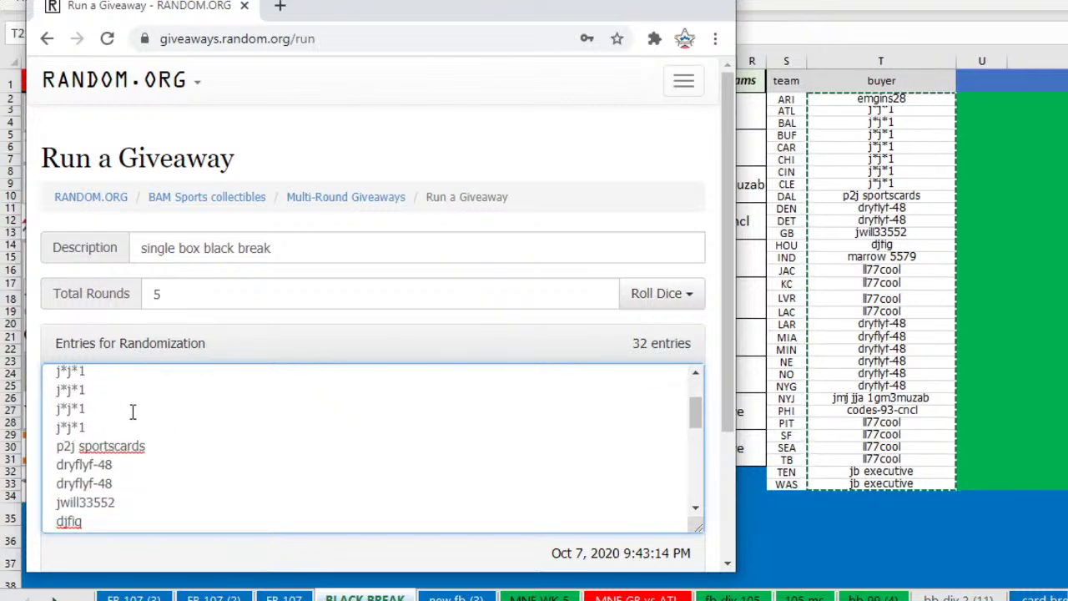
{"action": "scroll", "coordinate": [116, 405], "scroll_direction": "up", "scroll_amount": 2}
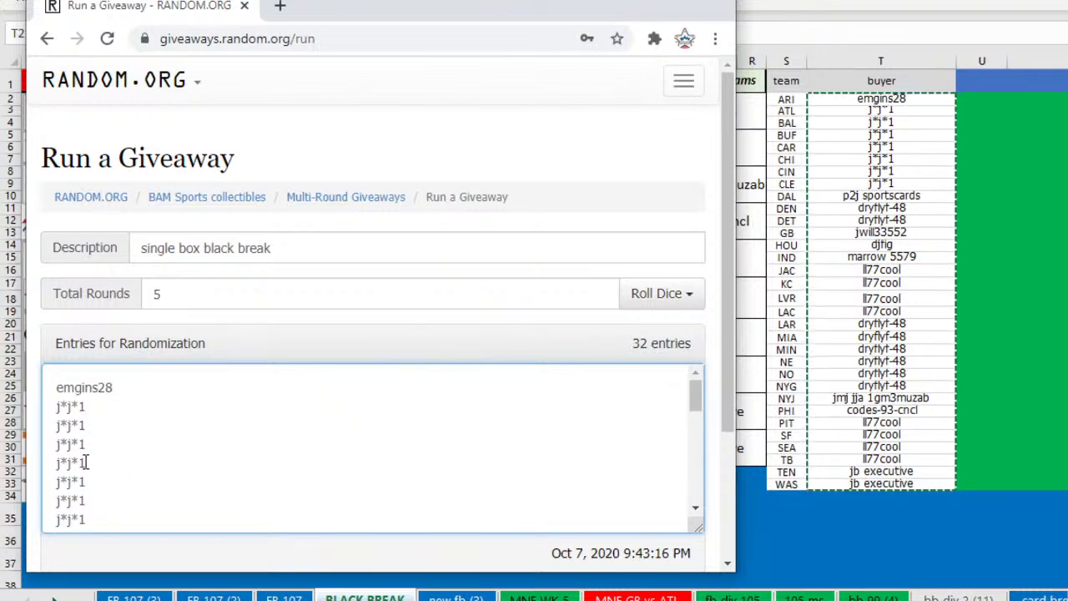
{"action": "scroll", "coordinate": [187, 456], "scroll_direction": "down", "scroll_amount": 2}
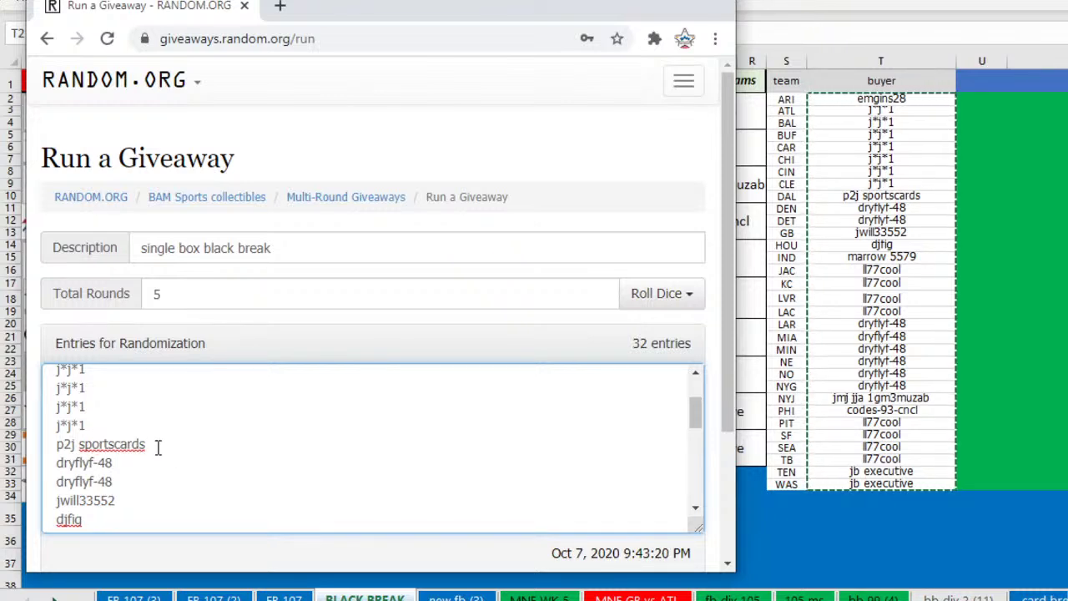
{"action": "scroll", "coordinate": [130, 447], "scroll_direction": "down", "scroll_amount": 1}
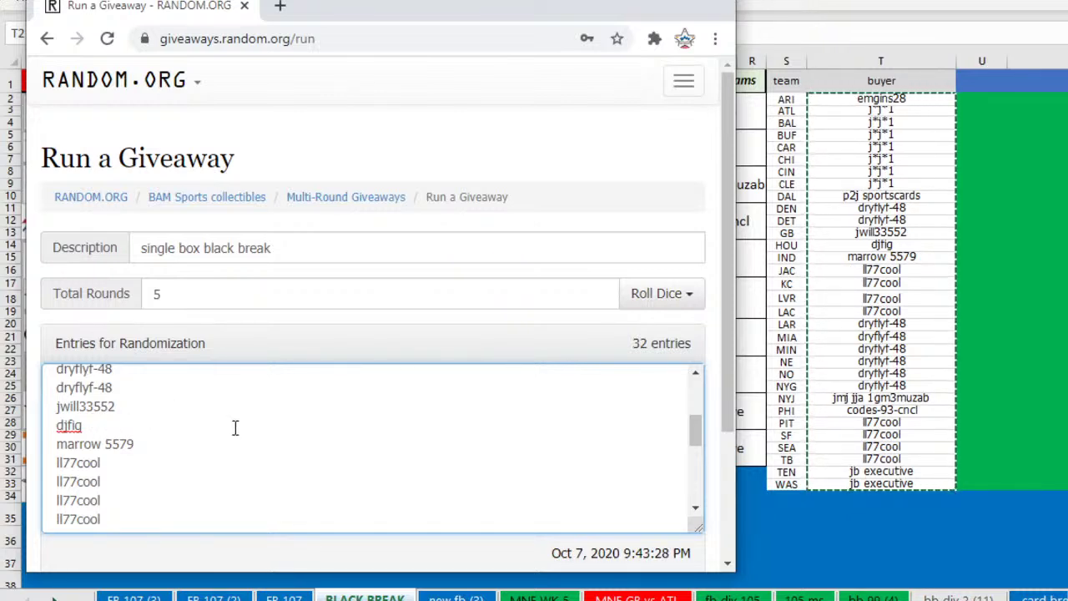
{"action": "scroll", "coordinate": [234, 427], "scroll_direction": "down", "scroll_amount": 1}
{"action": "scroll", "coordinate": [224, 423], "scroll_direction": "up", "scroll_amount": 1}
{"action": "scroll", "coordinate": [223, 423], "scroll_direction": "up", "scroll_amount": 1}
{"action": "scroll", "coordinate": [138, 441], "scroll_direction": "down", "scroll_amount": 1}
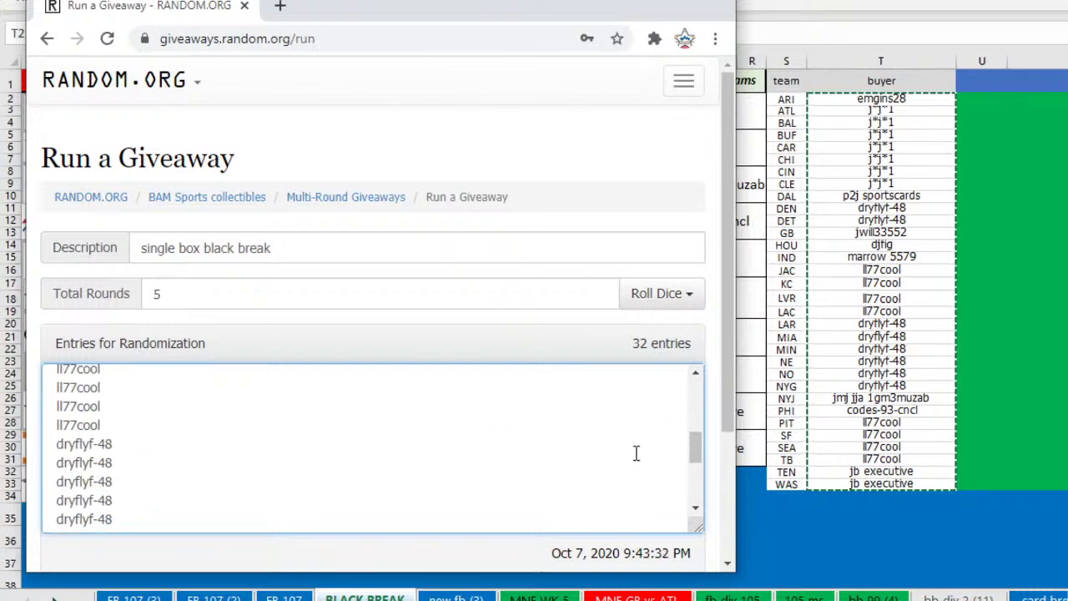
{"action": "left_click_drag", "start_coordinate": [696, 451], "coordinate": [696, 472]}
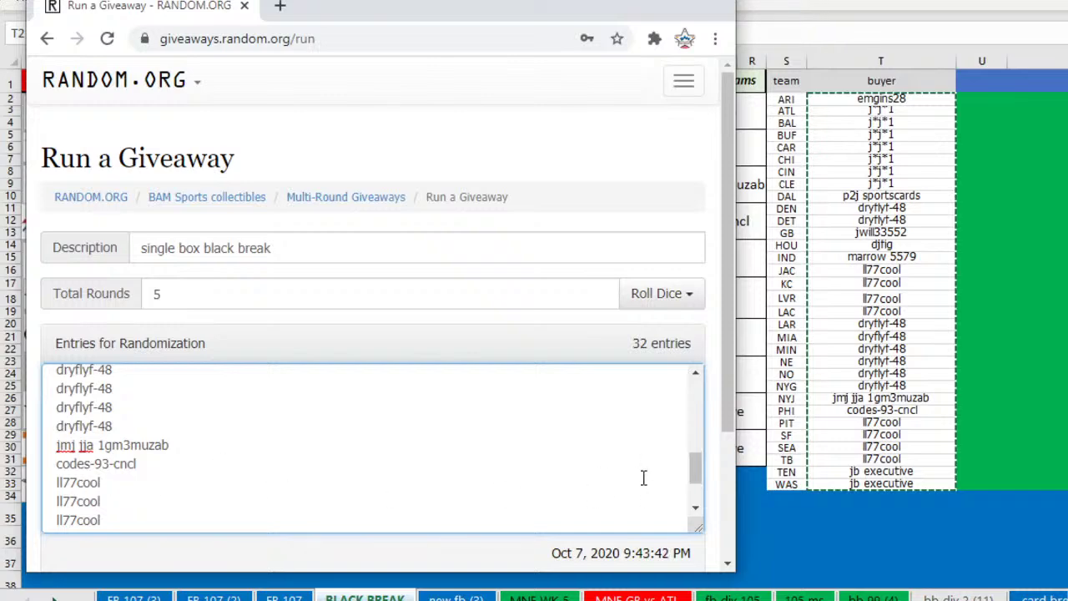
{"action": "mouse_move", "coordinate": [698, 465]}
{"action": "left_mouse_down"}
{"action": "mouse_move", "coordinate": [701, 490]}
{"action": "mouse_move", "coordinate": [698, 469]}
{"action": "mouse_move", "coordinate": [715, 461]}
{"action": "left_mouse_up"}
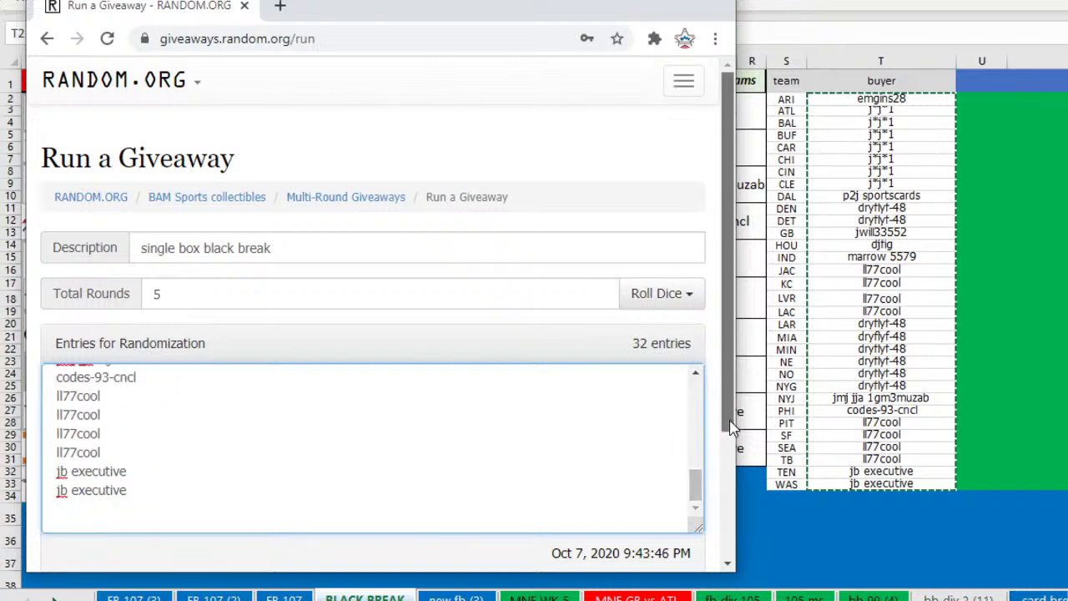
{"action": "scroll", "coordinate": [727, 424], "scroll_direction": "down", "scroll_amount": 3}
Begin the giveaway, confirm it, and enlarge the results box to view the first round.
{"action": "left_click", "coordinate": [211, 483]}
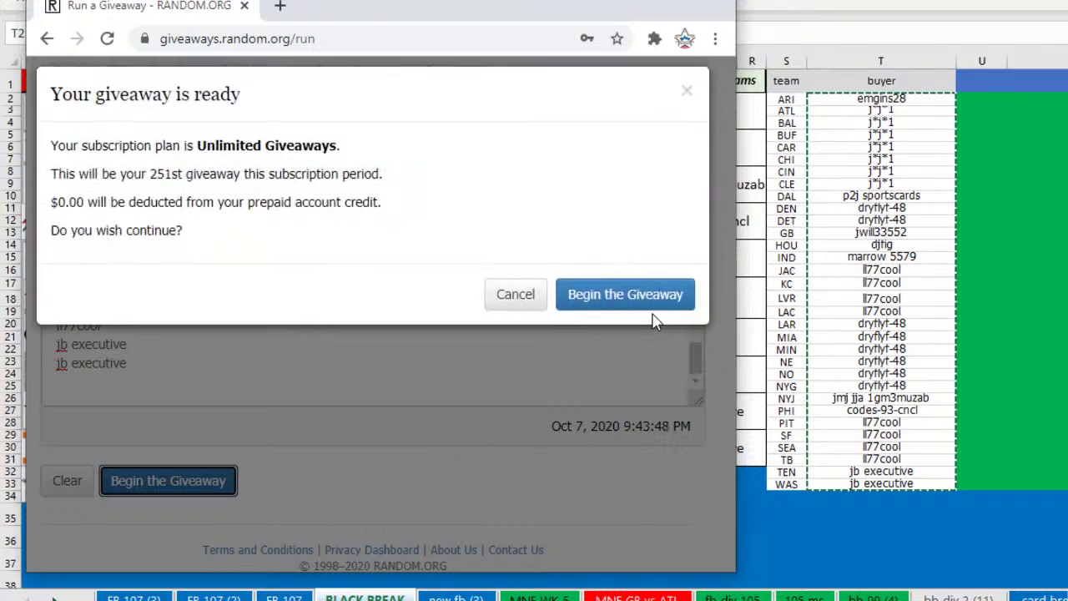
{"action": "left_click", "coordinate": [642, 298]}
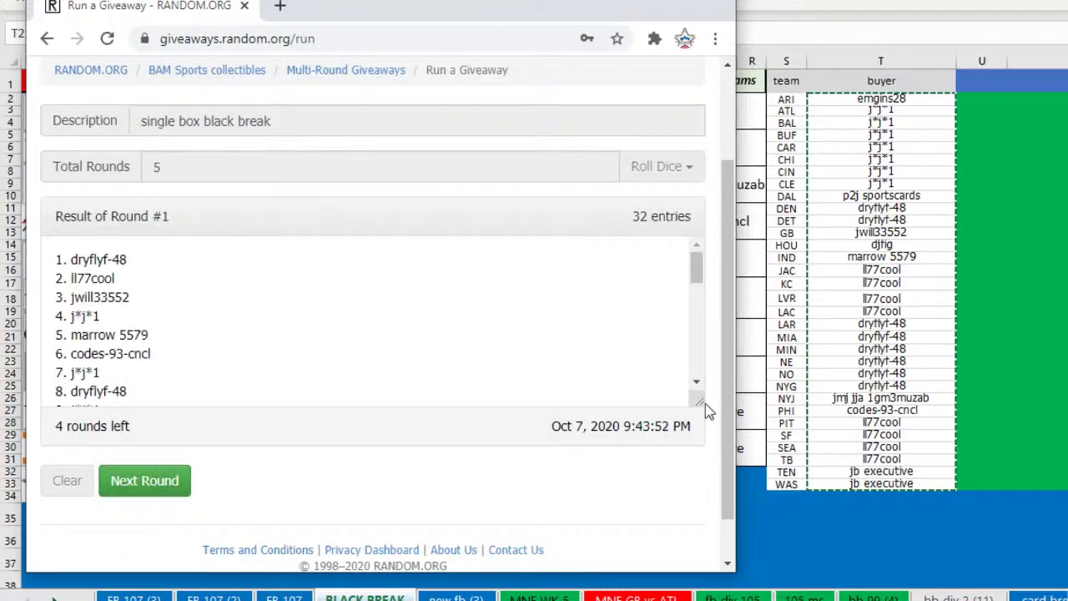
{"action": "left_click_drag", "start_coordinate": [695, 403], "coordinate": [667, 492]}
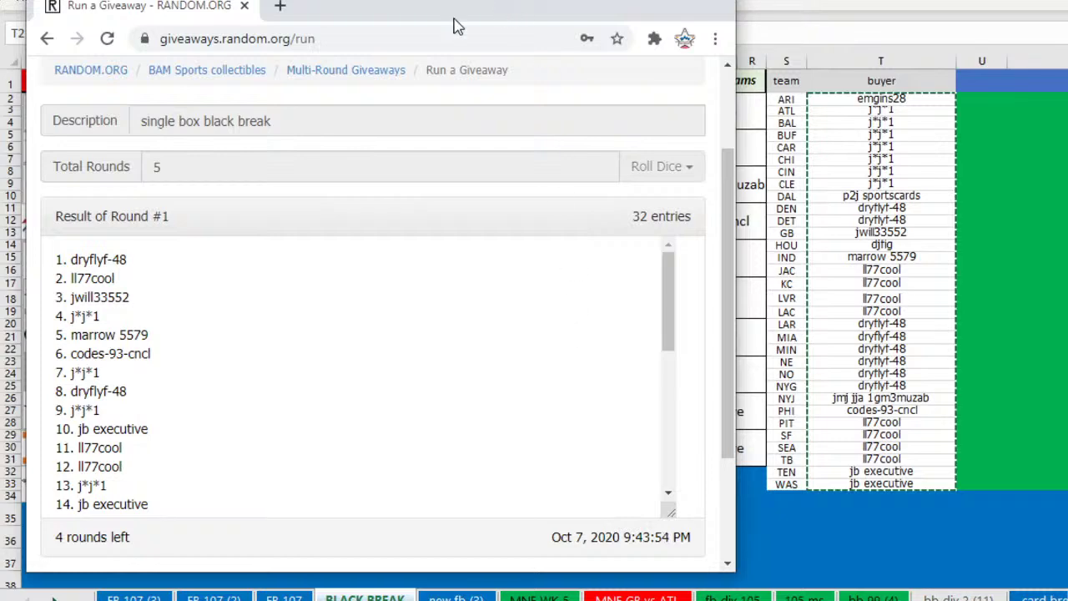
{"action": "left_click_drag", "start_coordinate": [453, 22], "coordinate": [465, 8]}
{"action": "scroll", "coordinate": [380, 458], "scroll_direction": "down", "scroll_amount": 2}
{"action": "scroll", "coordinate": [380, 458], "scroll_direction": "down", "scroll_amount": 3}
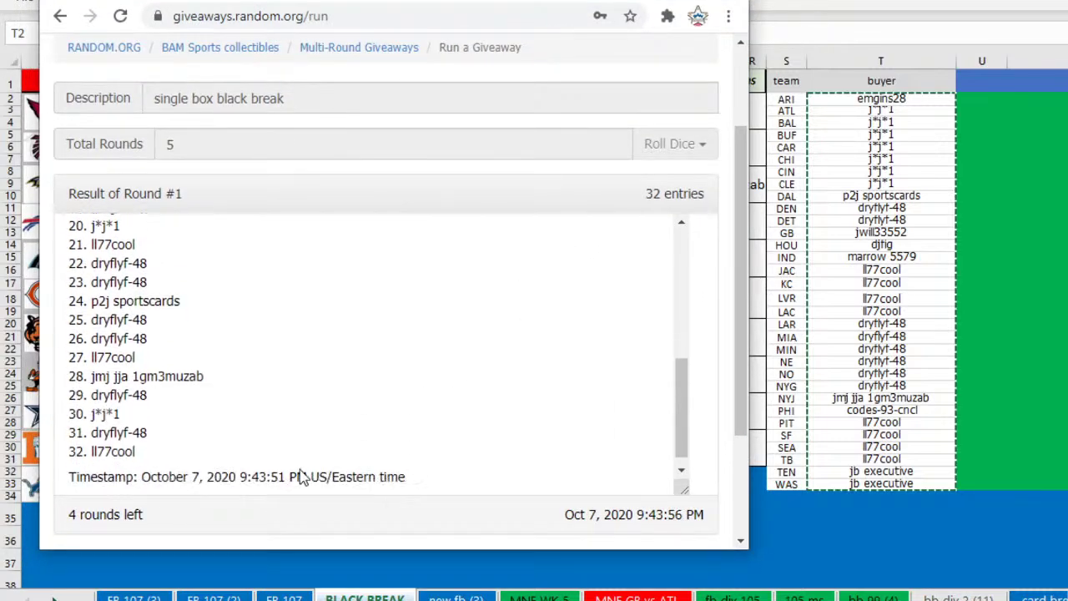
{"action": "scroll", "coordinate": [358, 425], "scroll_direction": "down", "scroll_amount": 2}
Run randomization rounds two through five to complete the giveaway.
{"action": "left_click", "coordinate": [158, 474]}
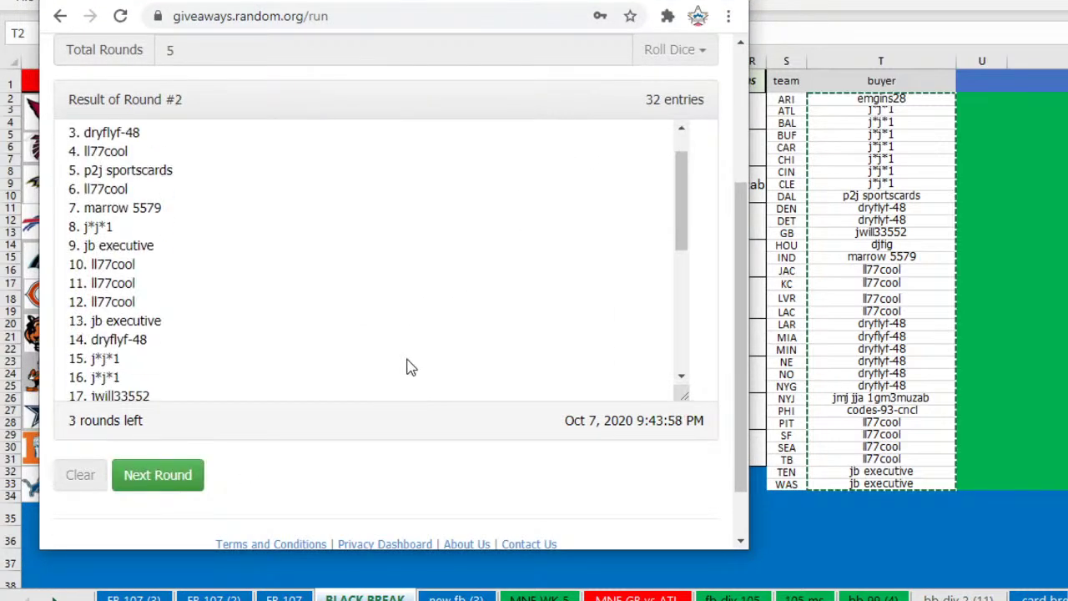
{"action": "scroll", "coordinate": [407, 367], "scroll_direction": "down", "scroll_amount": 4}
{"action": "left_click_drag", "start_coordinate": [409, 376], "coordinate": [99, 392]}
{"action": "left_click", "coordinate": [147, 475]}
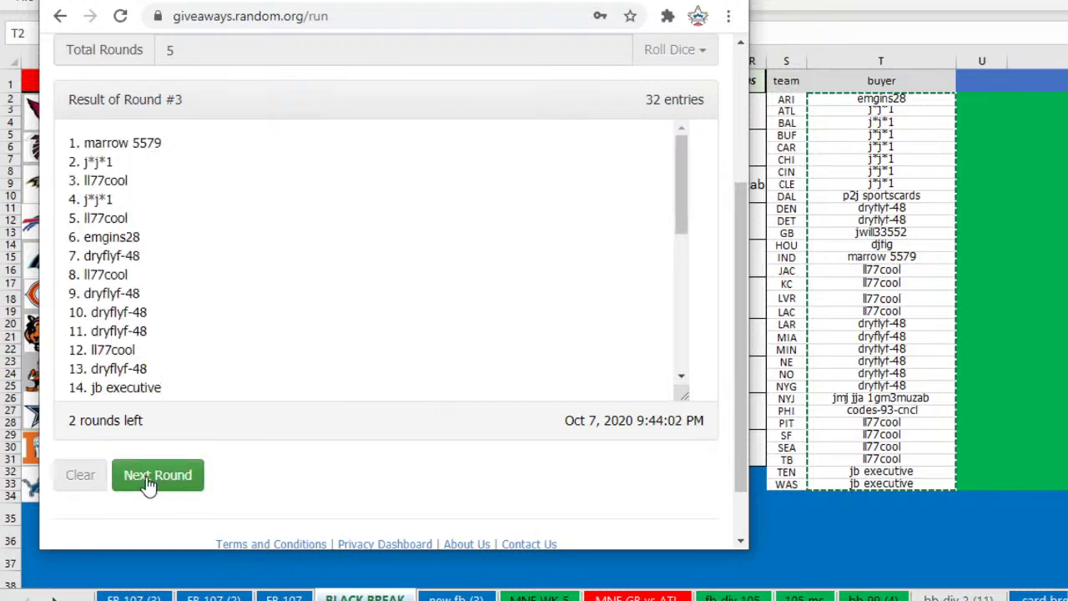
{"action": "left_click", "coordinate": [148, 477]}
{"action": "left_click", "coordinate": [149, 475]}
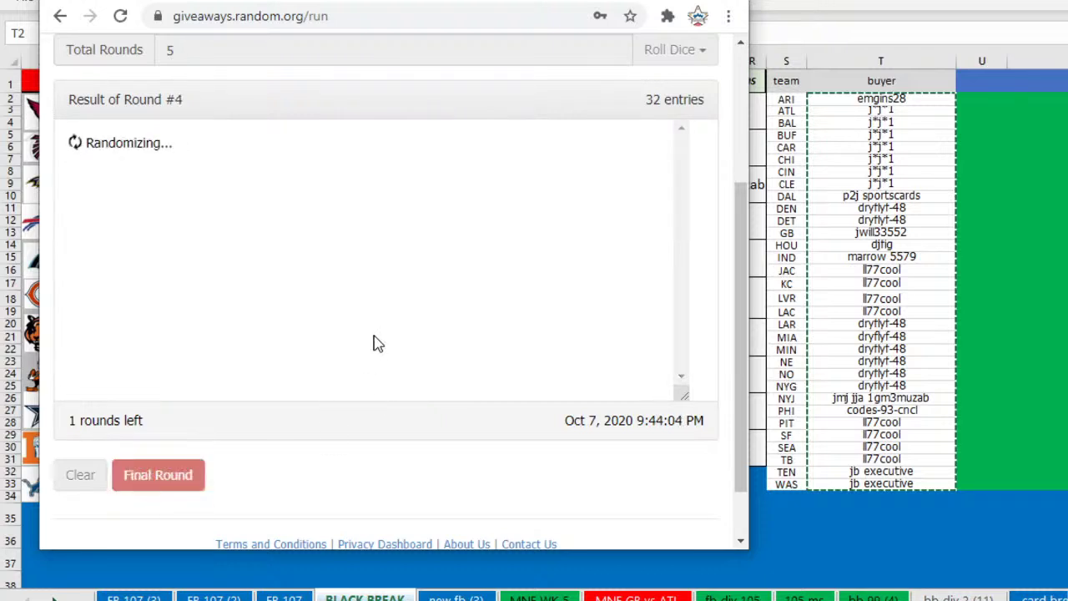
Highlight the final round's timestamp and verification code.
{"action": "scroll", "coordinate": [375, 331], "scroll_direction": "down", "scroll_amount": 3}
{"action": "scroll", "coordinate": [374, 331], "scroll_direction": "down", "scroll_amount": 3}
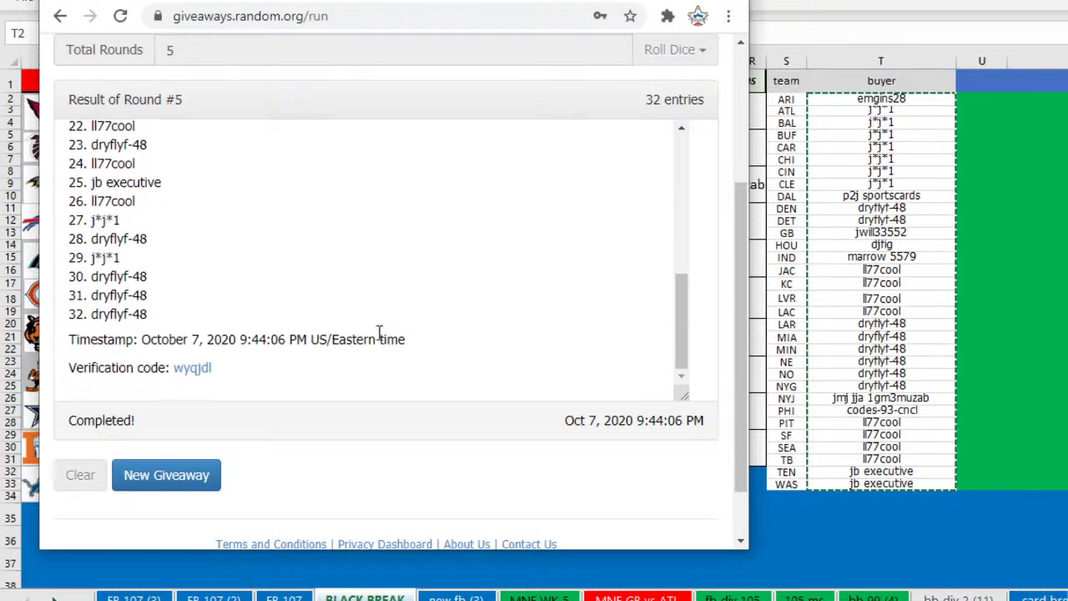
{"action": "left_click_drag", "start_coordinate": [303, 368], "coordinate": [167, 368]}
{"action": "left_click", "coordinate": [303, 373]}
{"action": "left_click_drag", "start_coordinate": [422, 346], "coordinate": [134, 342]}
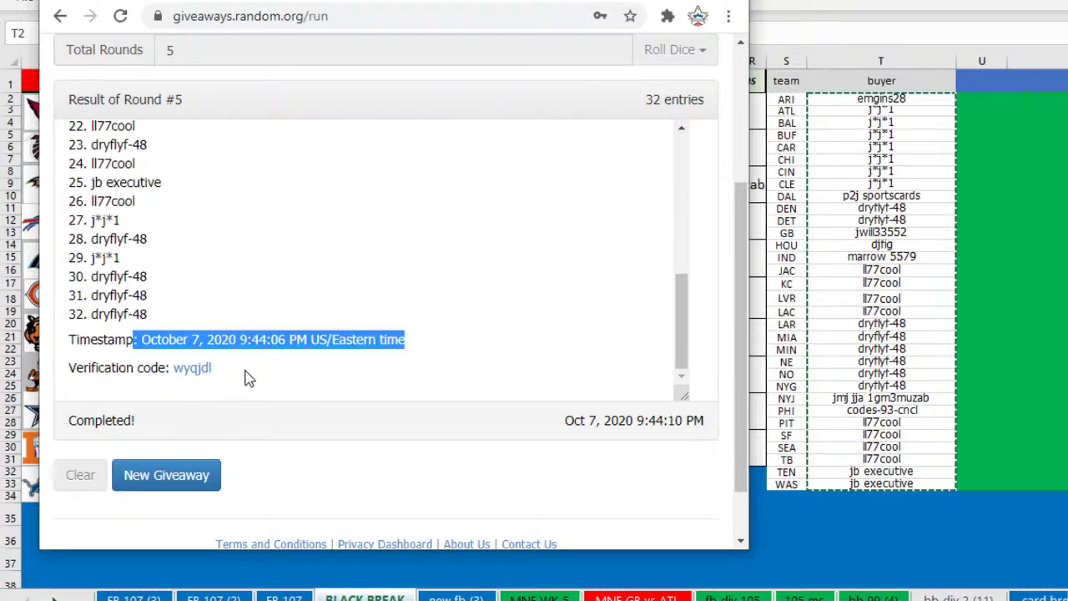
{"action": "left_click_drag", "start_coordinate": [248, 377], "coordinate": [174, 371]}
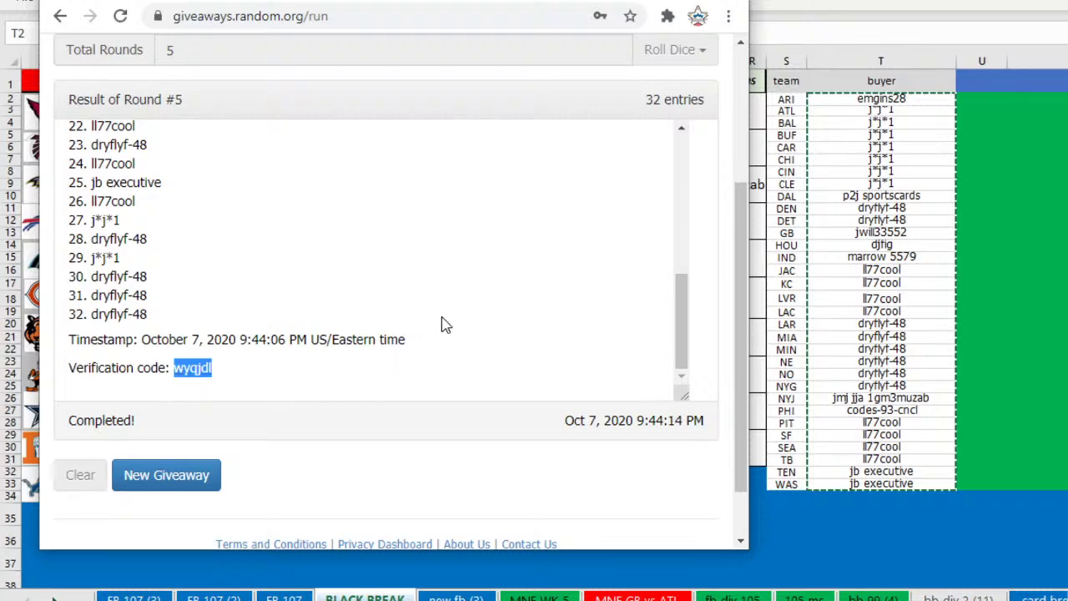
{"action": "scroll", "coordinate": [446, 299], "scroll_direction": "up", "scroll_amount": 5}
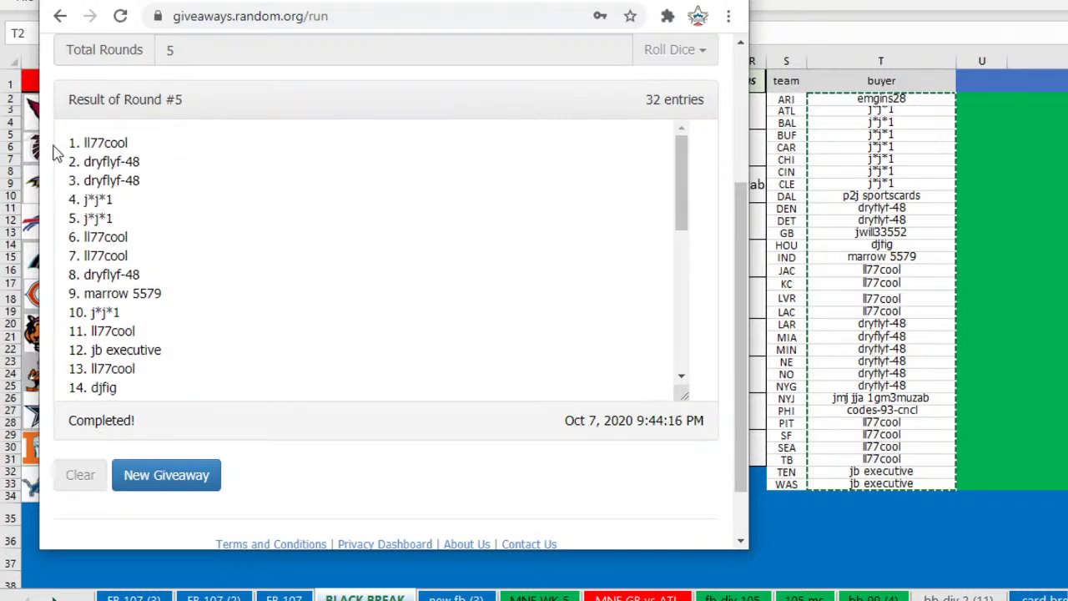
Copy the Round #5 numbered buyer list and paste it into Excel's buyer column at T2.
{"action": "left_click_drag", "start_coordinate": [64, 142], "coordinate": [186, 298]}
{"action": "right_click", "coordinate": [117, 171]}
{"action": "left_click", "coordinate": [152, 183]}
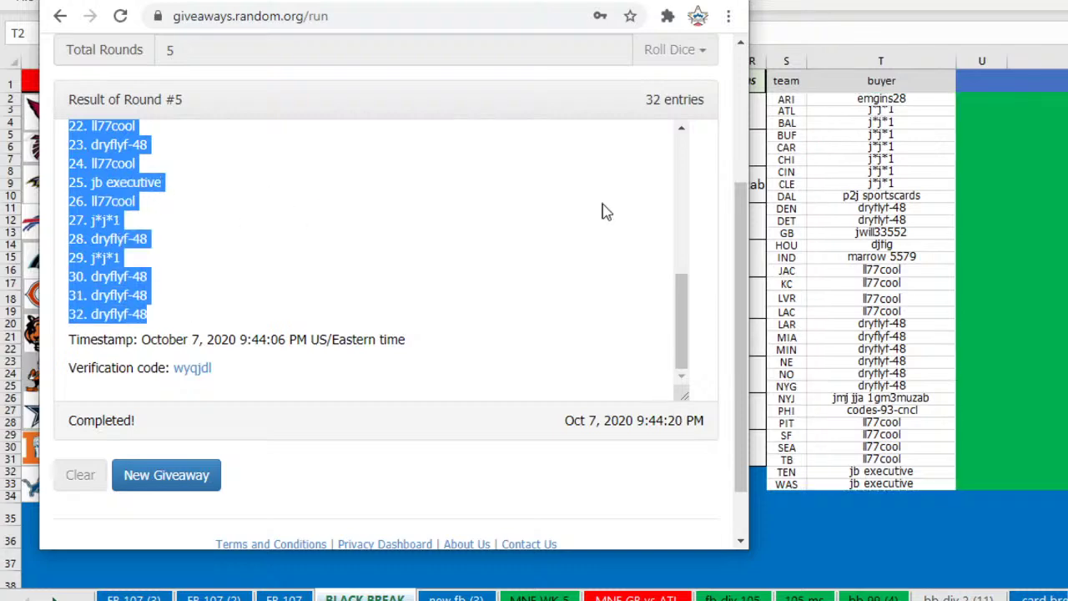
{"action": "left_click", "coordinate": [913, 97]}
{"action": "right_click", "coordinate": [872, 104]}
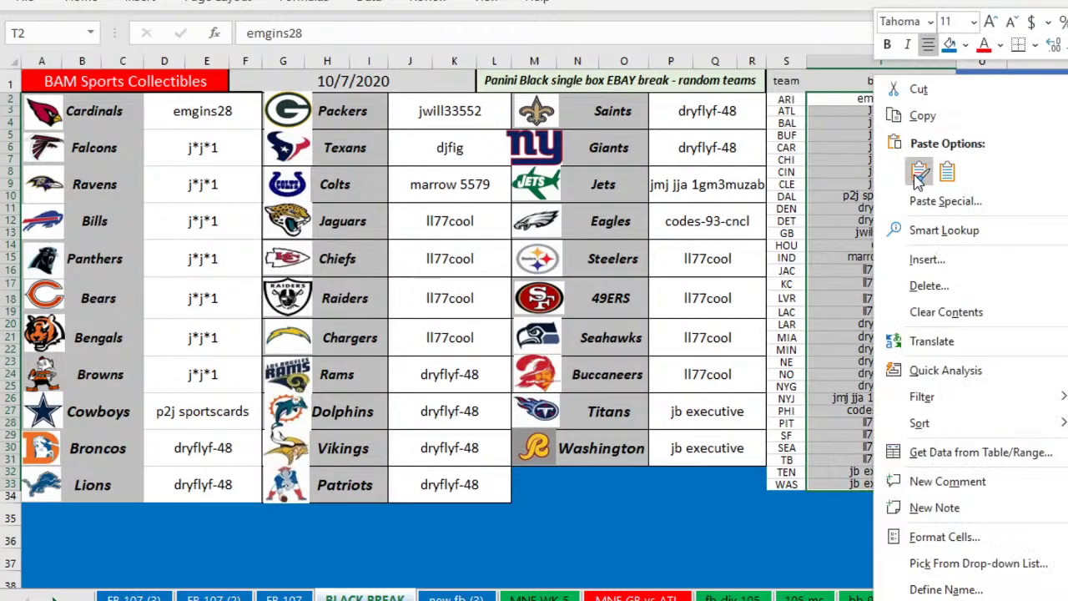
{"action": "left_click", "coordinate": [907, 171]}
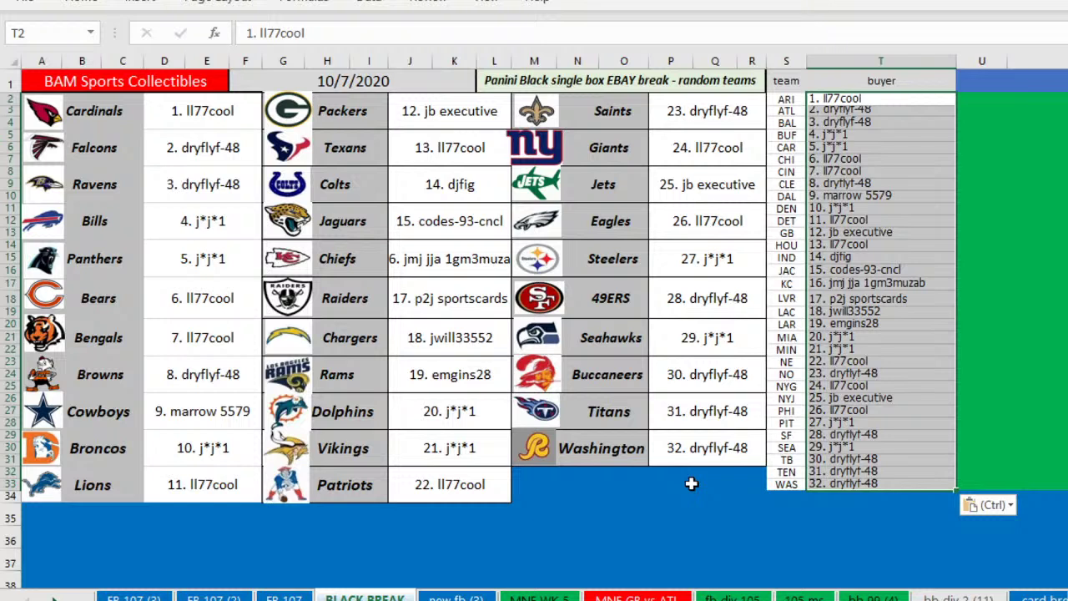
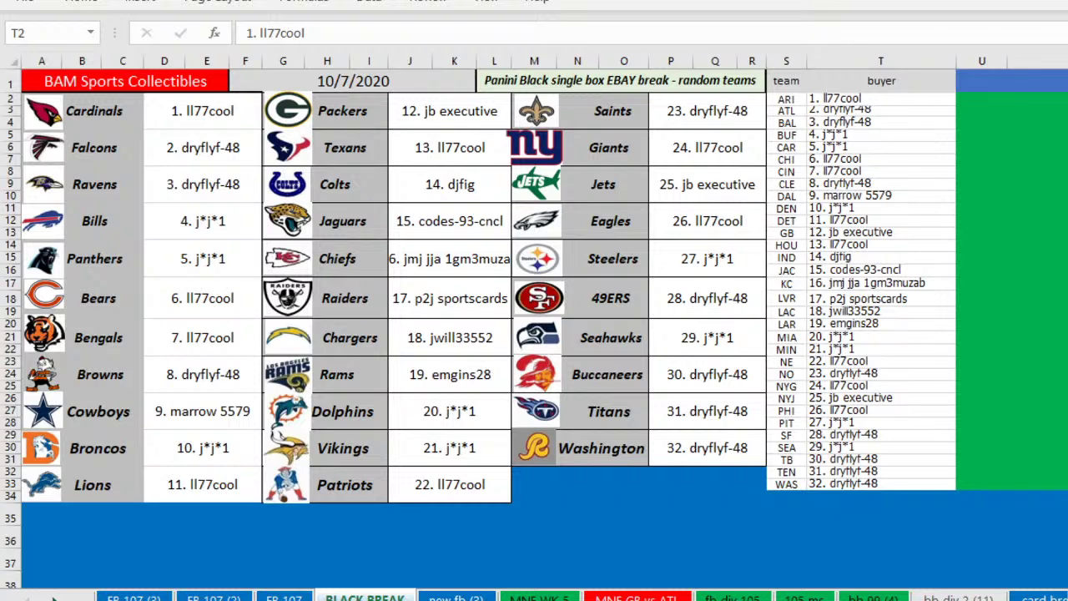
Fill the Ravens row and the Bengals and Browns rows blue.
{"action": "left_click", "coordinate": [92, 185]}
{"action": "key", "text": "ctrl+v"}
{"action": "right_click", "coordinate": [174, 186]}
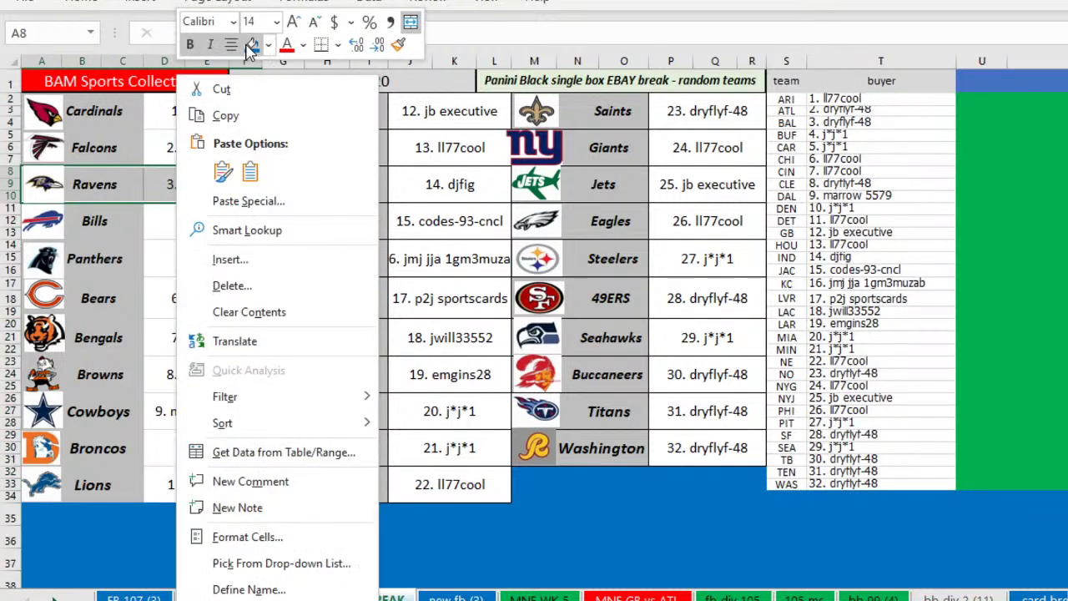
{"action": "left_click", "coordinate": [251, 44]}
{"action": "left_click_drag", "start_coordinate": [94, 329], "coordinate": [210, 370]}
{"action": "right_click", "coordinate": [222, 360]}
{"action": "left_click", "coordinate": [293, 44]}
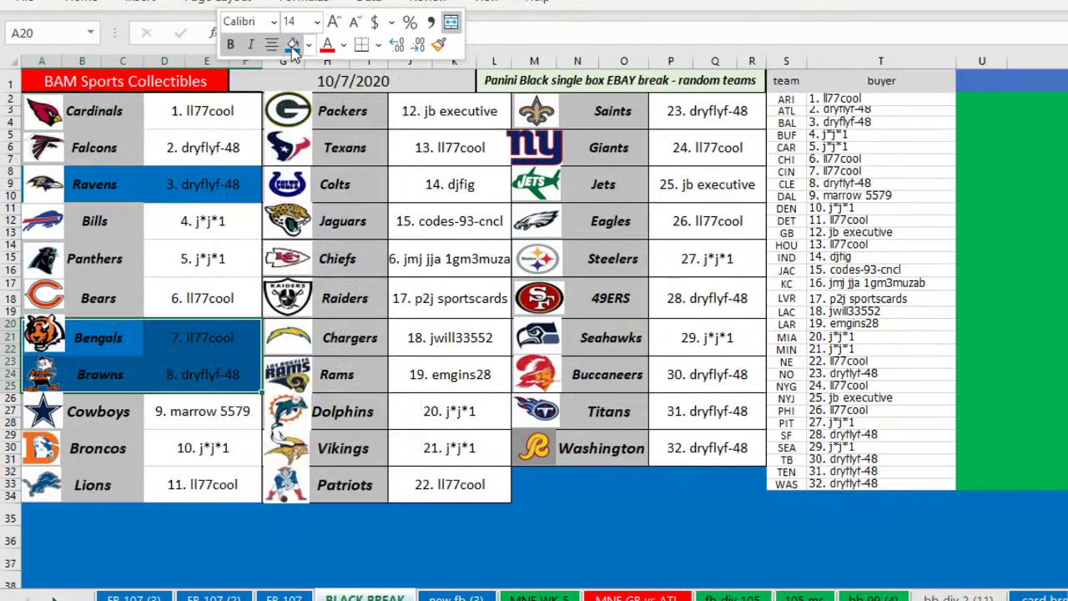
Fill the Colts and Bills team-and-buyer cells blue.
{"action": "left_click_drag", "start_coordinate": [354, 181], "coordinate": [438, 184]}
{"action": "right_click", "coordinate": [438, 183]}
{"action": "left_click", "coordinate": [513, 46]}
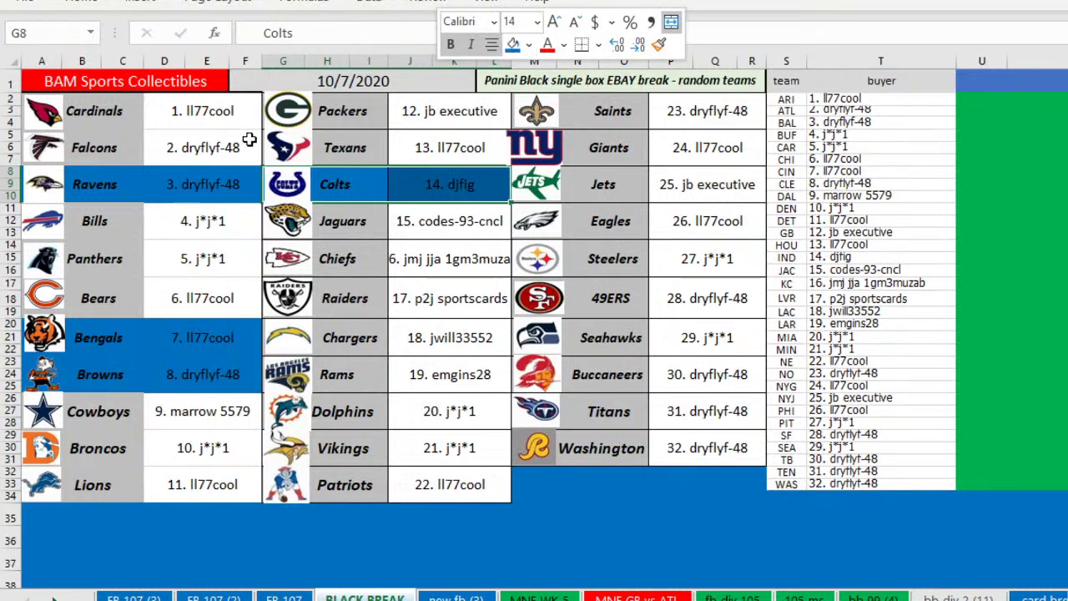
{"action": "left_click_drag", "start_coordinate": [104, 221], "coordinate": [171, 221]}
{"action": "right_click", "coordinate": [171, 221]}
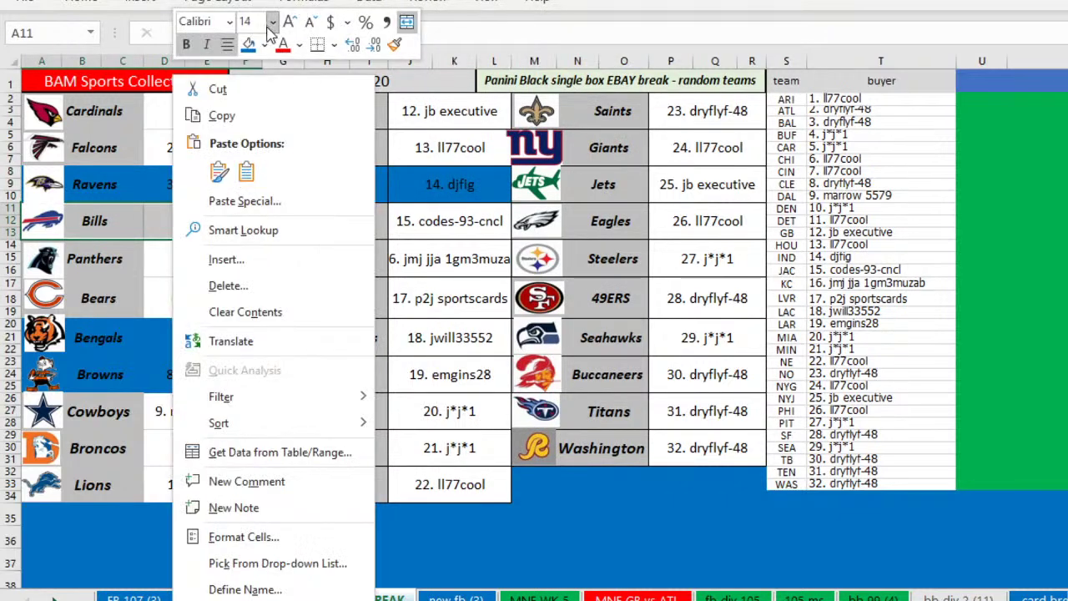
{"action": "left_click", "coordinate": [248, 45]}
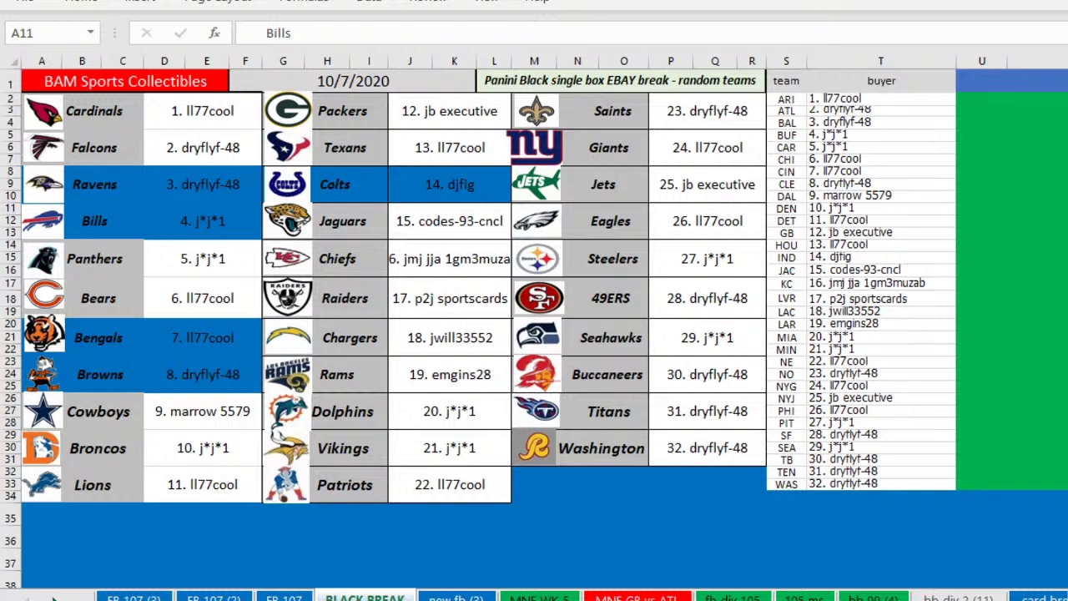
Switch to the fb (3) sheet, then enlarge the Excel window and move it left beside the chat.
{"action": "left_click", "coordinate": [455, 597]}
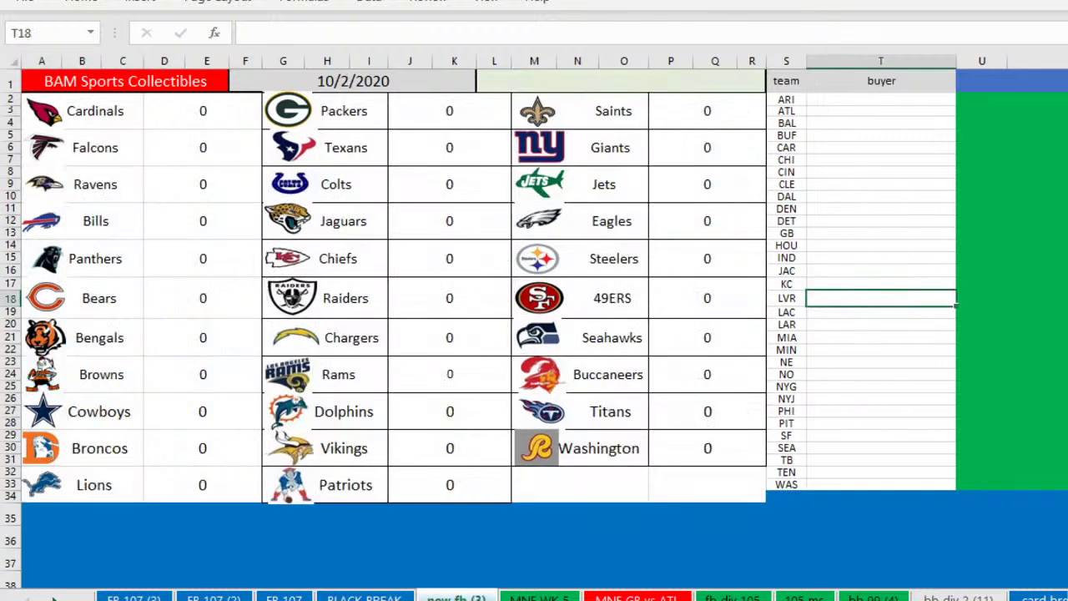
{"action": "left_click", "coordinate": [706, 86]}
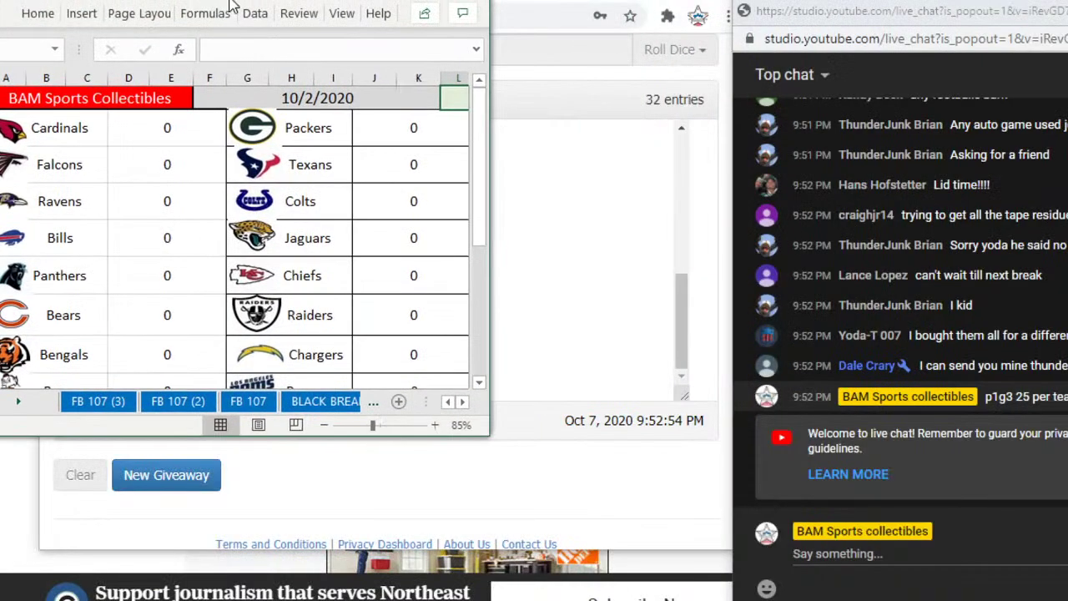
{"action": "left_click_drag", "start_coordinate": [494, 118], "coordinate": [969, 156]}
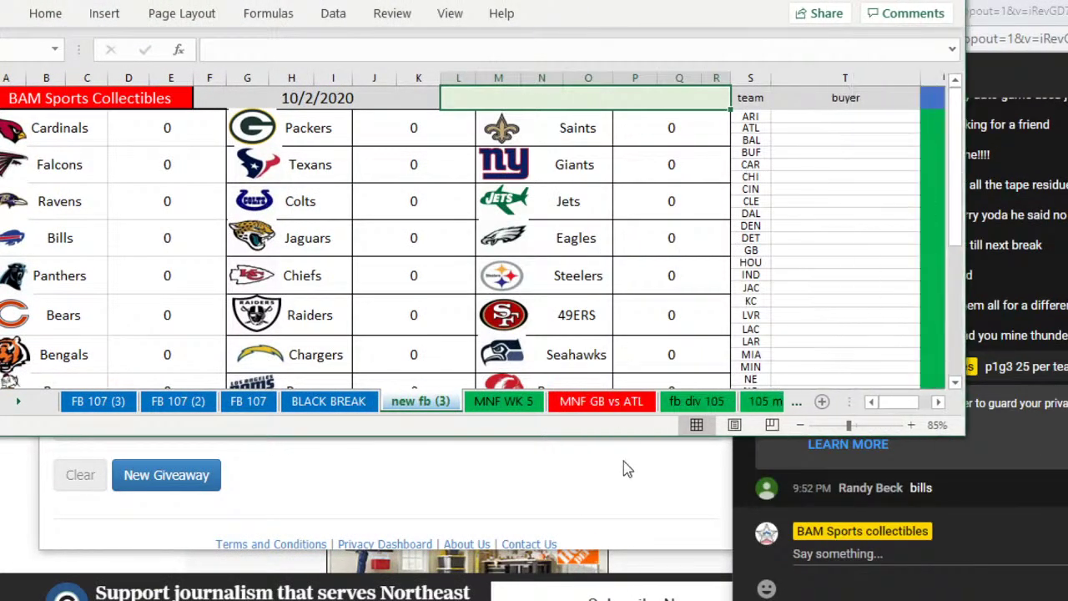
{"action": "left_click_drag", "start_coordinate": [616, 436], "coordinate": [607, 597]}
{"action": "left_click_drag", "start_coordinate": [586, 2], "coordinate": [342, 4]}
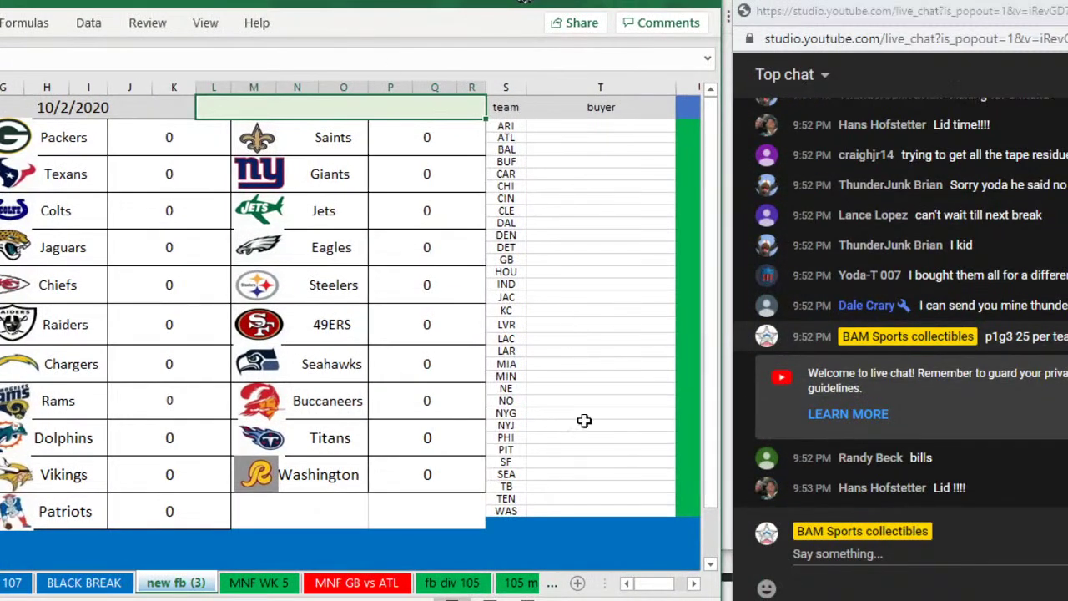
Enter the Bills buyer's name in the BUF row's buyer cell.
{"action": "left_click", "coordinate": [549, 161]}
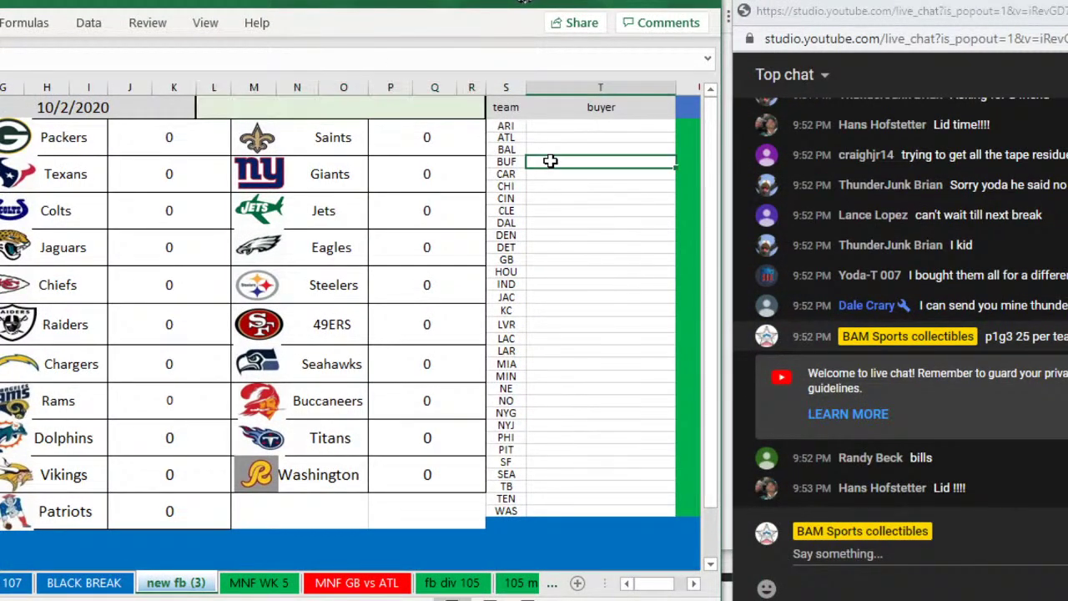
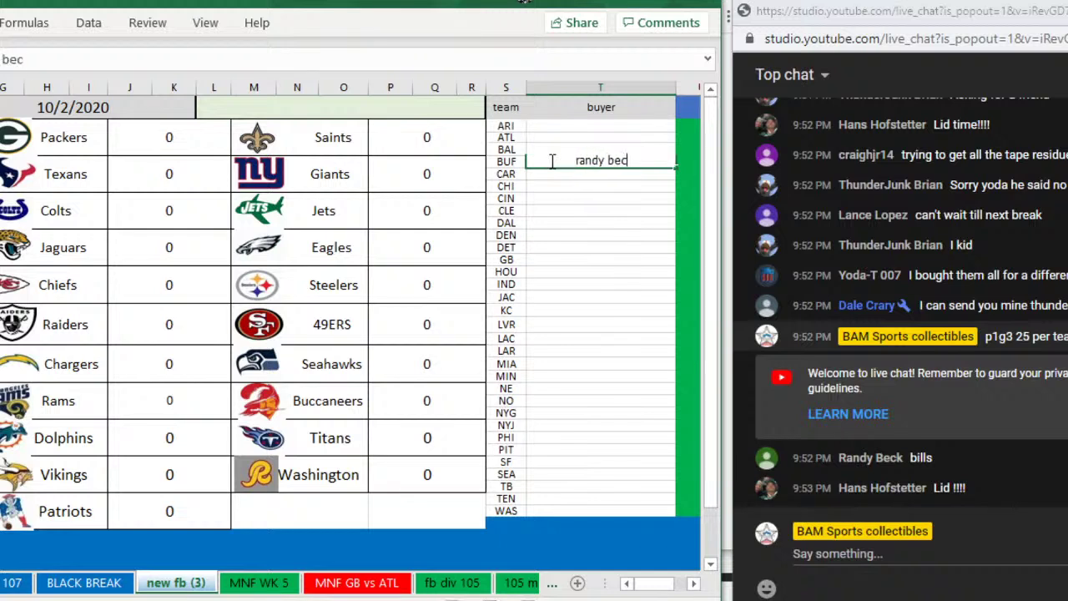
{"action": "key", "text": "Return"}
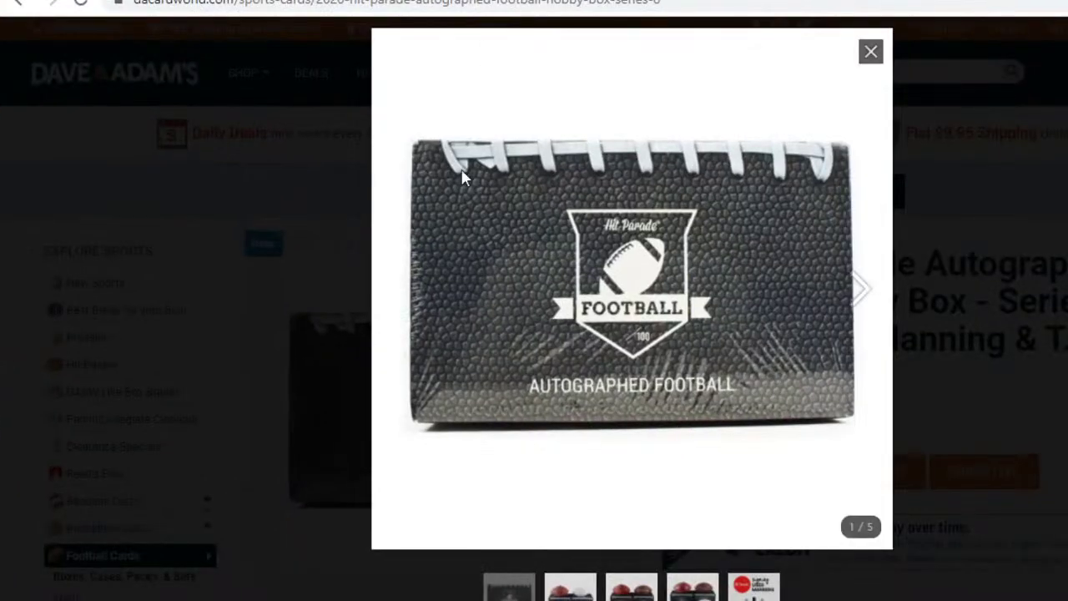
Browse all five Hit Parade football box product photos, then close the photo viewer.
{"action": "left_click", "coordinate": [569, 586]}
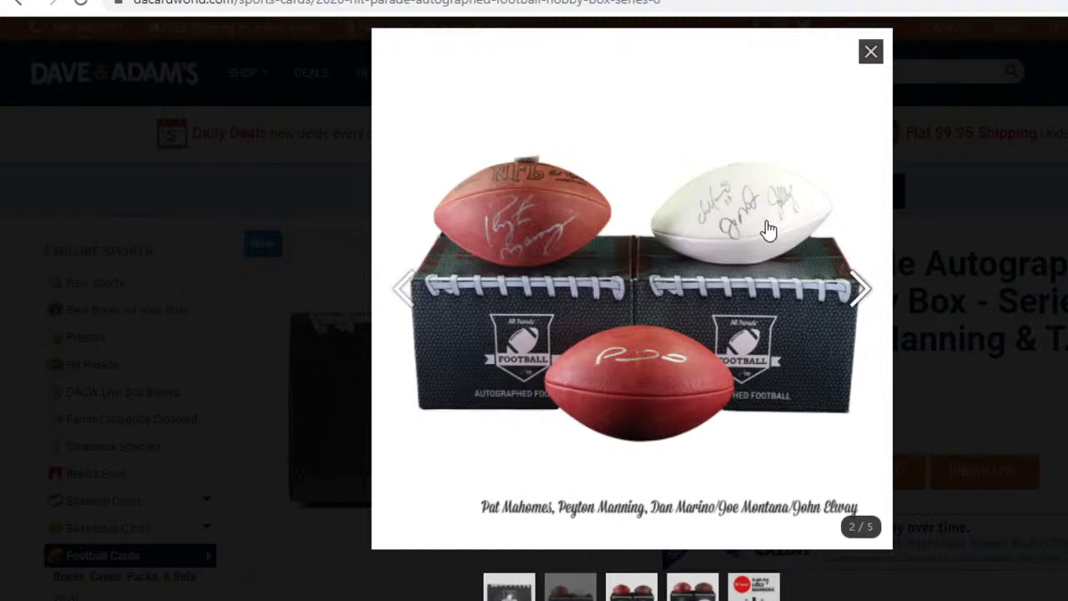
{"action": "left_click", "coordinate": [867, 295]}
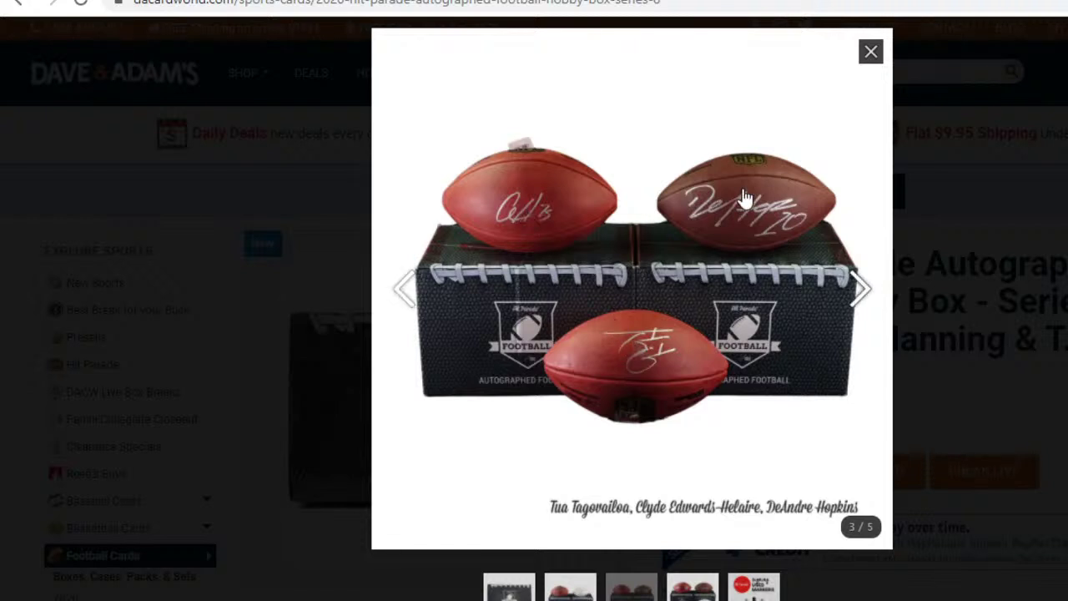
{"action": "left_click", "coordinate": [864, 292]}
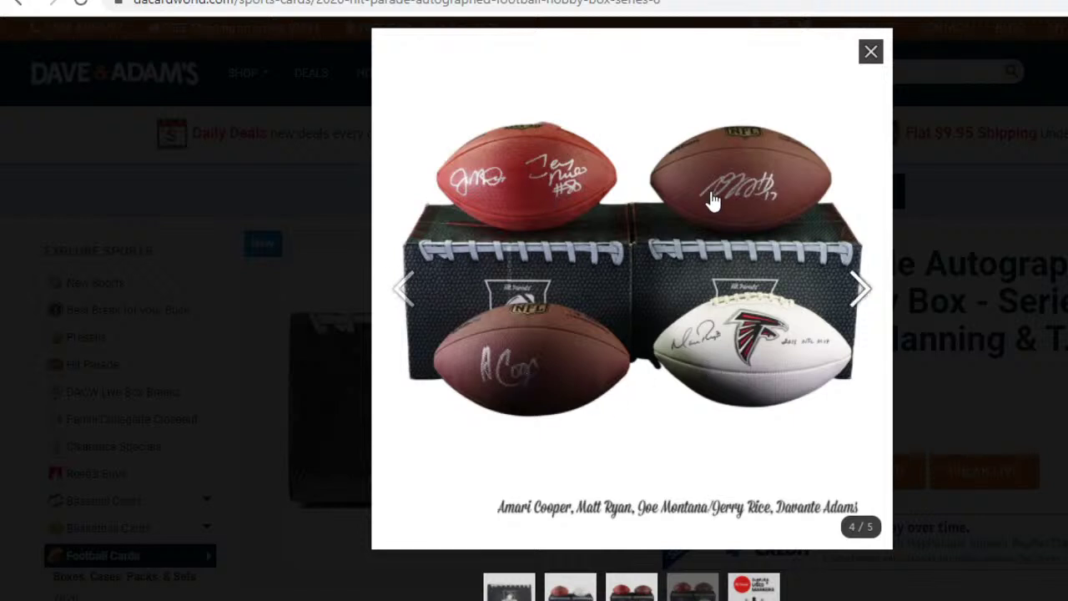
{"action": "left_click", "coordinate": [857, 289]}
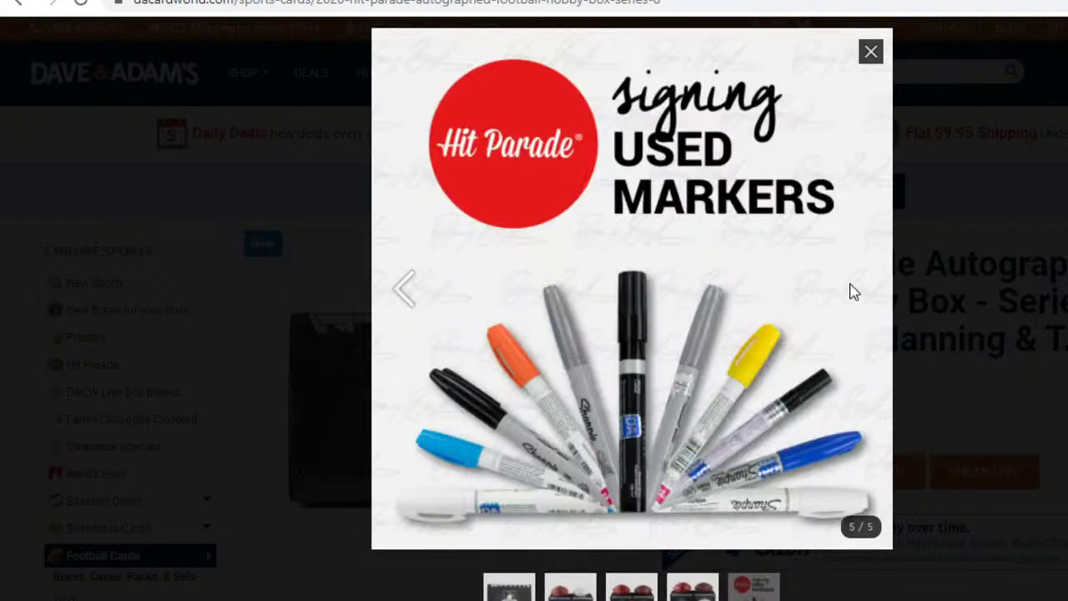
{"action": "scroll", "coordinate": [945, 342], "scroll_direction": "down", "scroll_amount": 8}
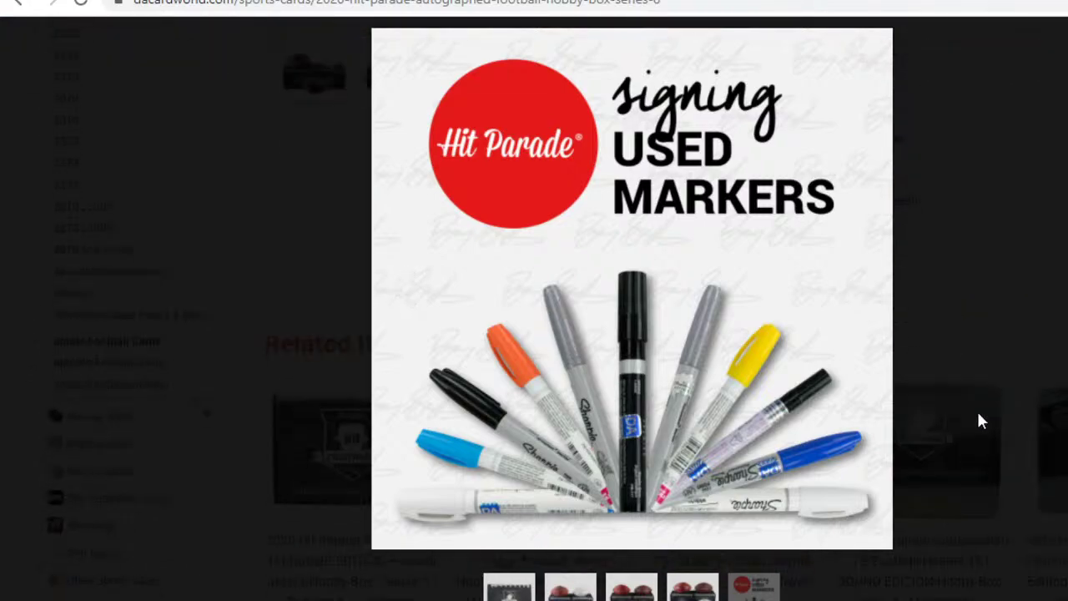
{"action": "left_click", "coordinate": [976, 409]}
Read through the Series #8 player list in More Details, then minimize the browser.
{"action": "left_click", "coordinate": [708, 284]}
{"action": "scroll", "coordinate": [618, 326], "scroll_direction": "down", "scroll_amount": 6}
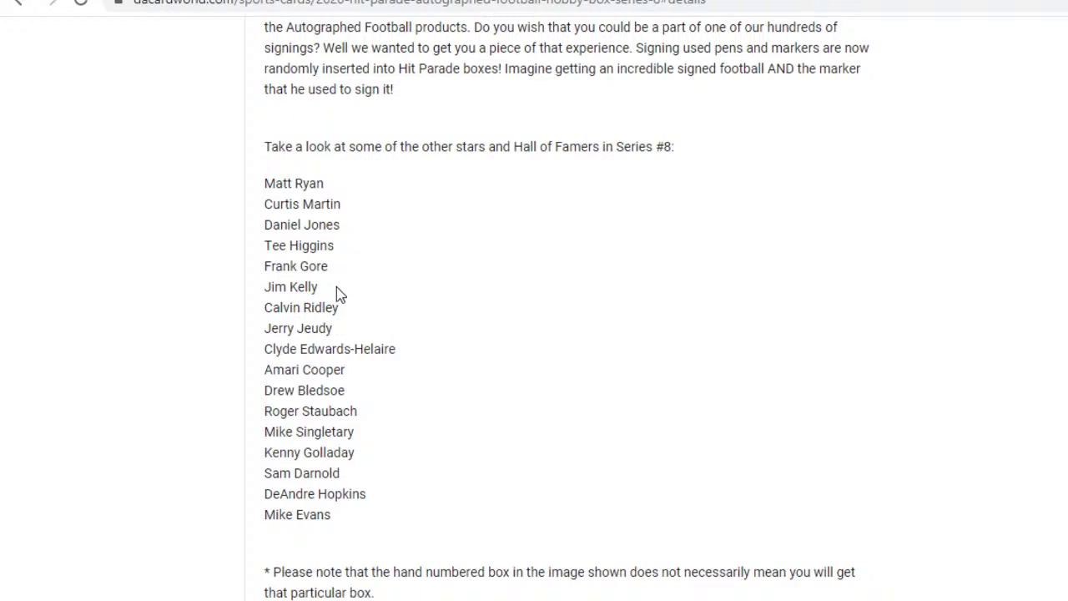
{"action": "left_click_drag", "start_coordinate": [365, 274], "coordinate": [264, 271]}
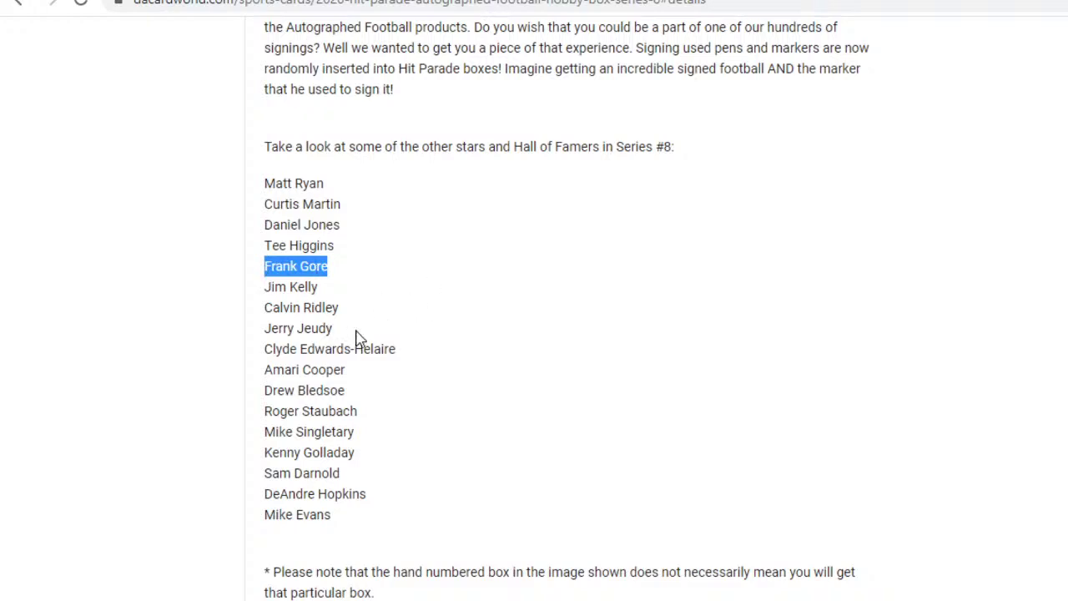
{"action": "left_click_drag", "start_coordinate": [354, 330], "coordinate": [142, 318]}
{"action": "left_click", "coordinate": [375, 427]}
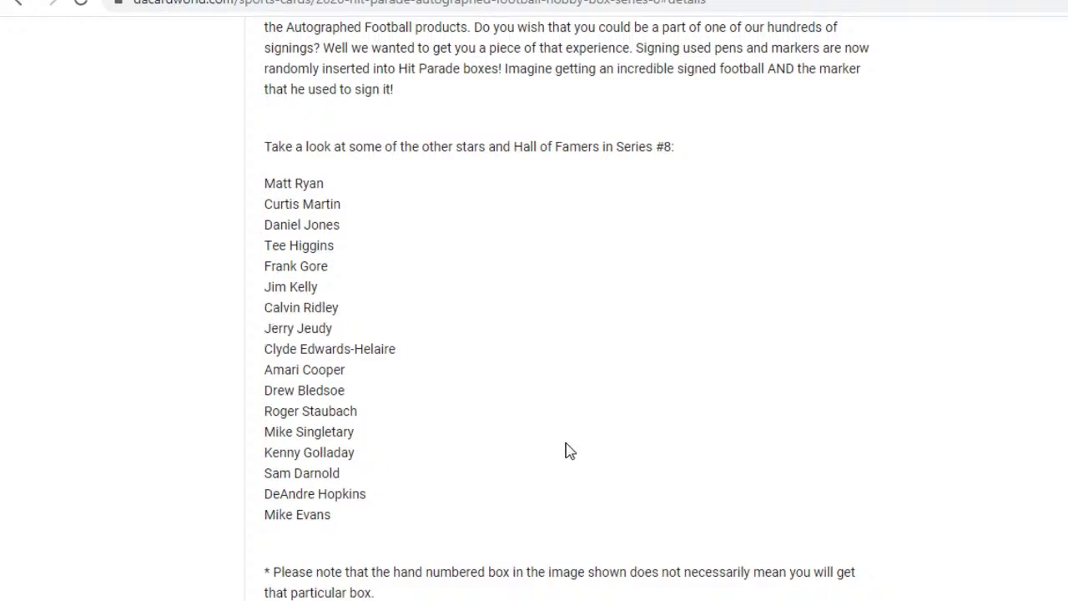
{"action": "left_click_drag", "start_coordinate": [393, 499], "coordinate": [274, 497]}
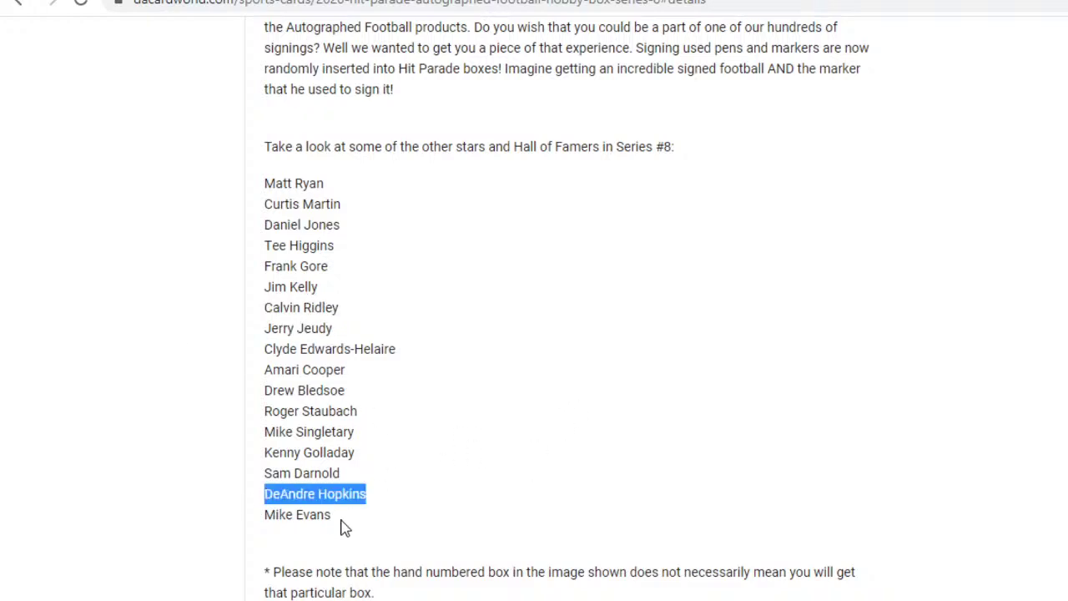
{"action": "left_click_drag", "start_coordinate": [342, 523], "coordinate": [256, 515]}
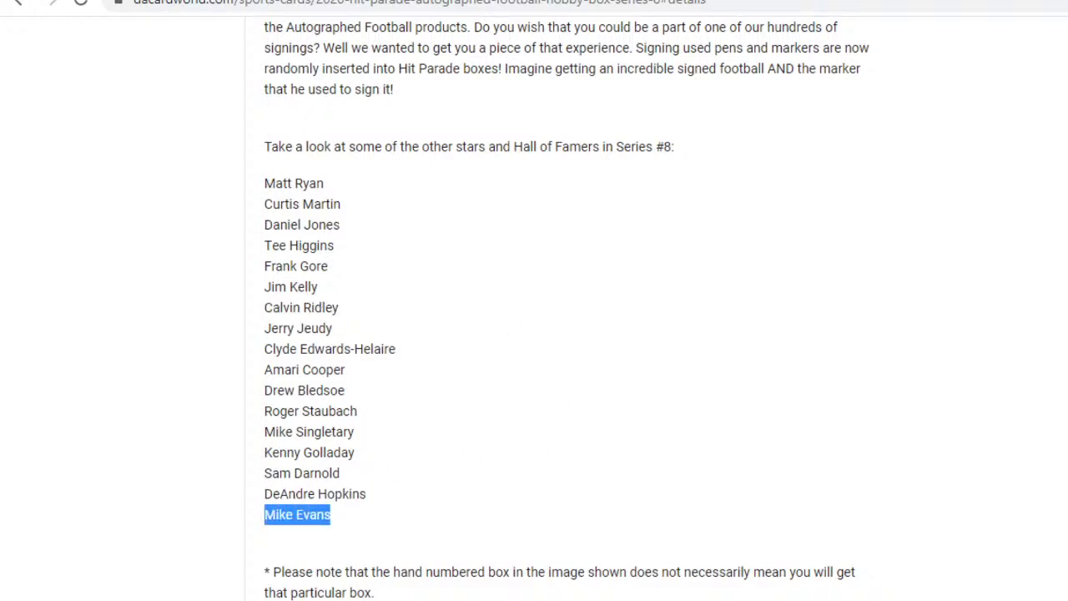
{"action": "left_click", "coordinate": [524, 1]}
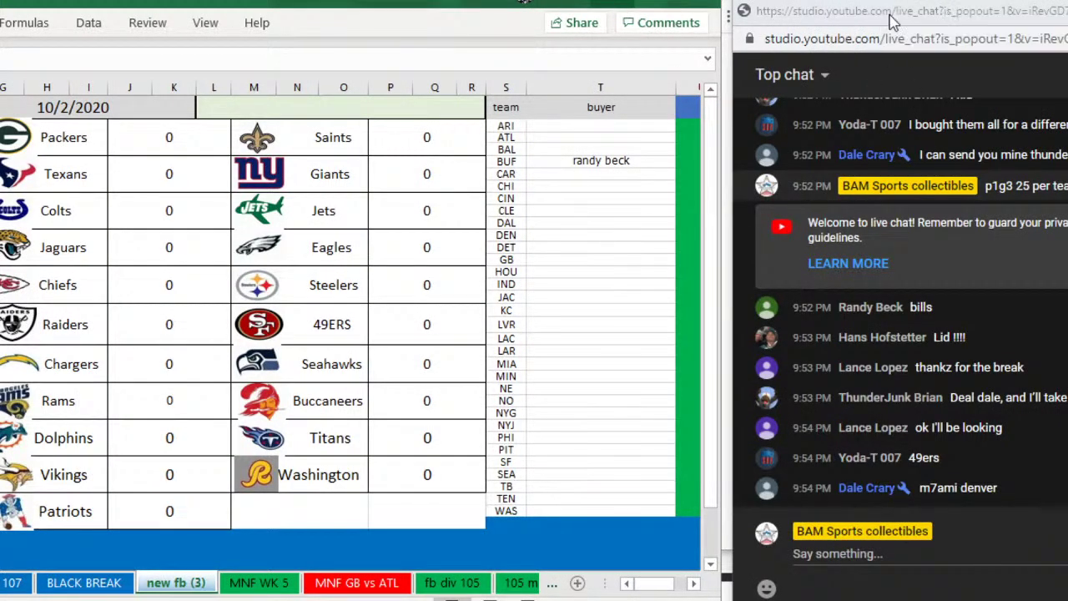
Enter the 49ers buyer in the SF row and the Dolphins buyer in the MIA row.
{"action": "left_click", "coordinate": [584, 462]}
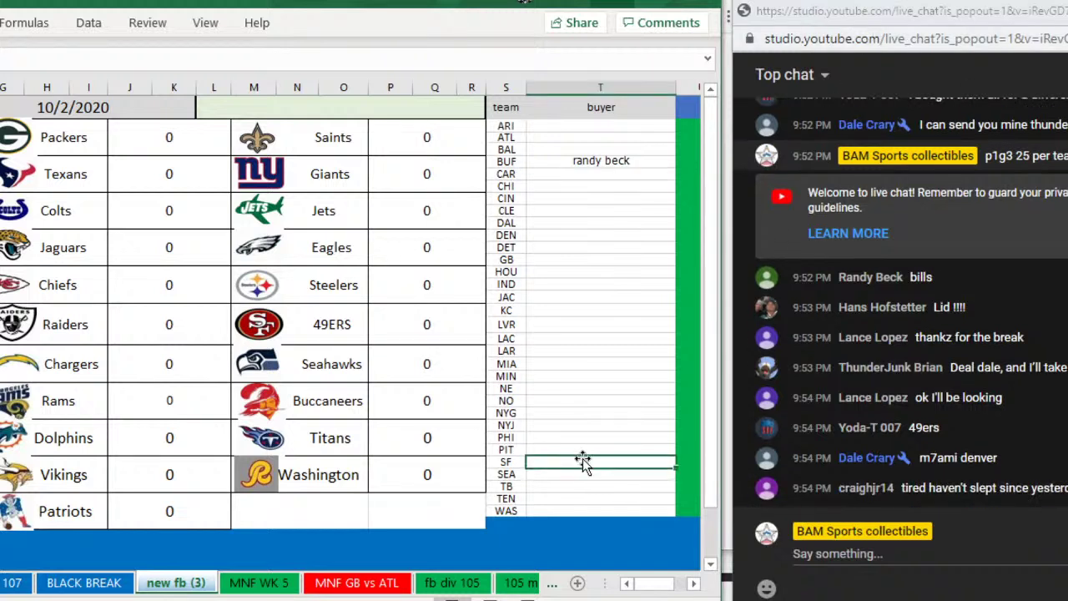
{"action": "type", "text": "yoda-t"}
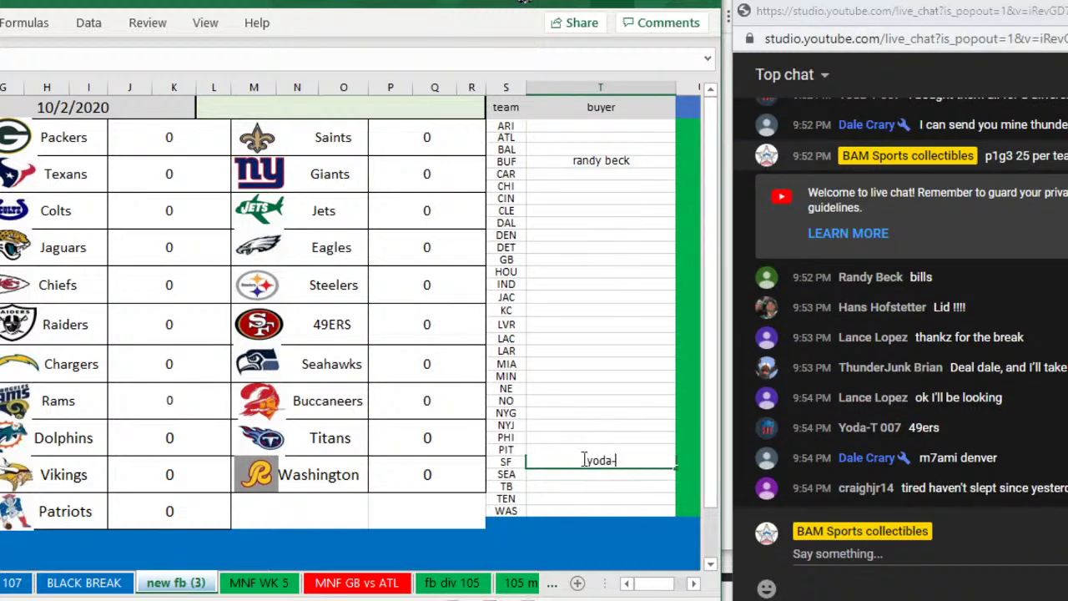
{"action": "key", "text": "Return"}
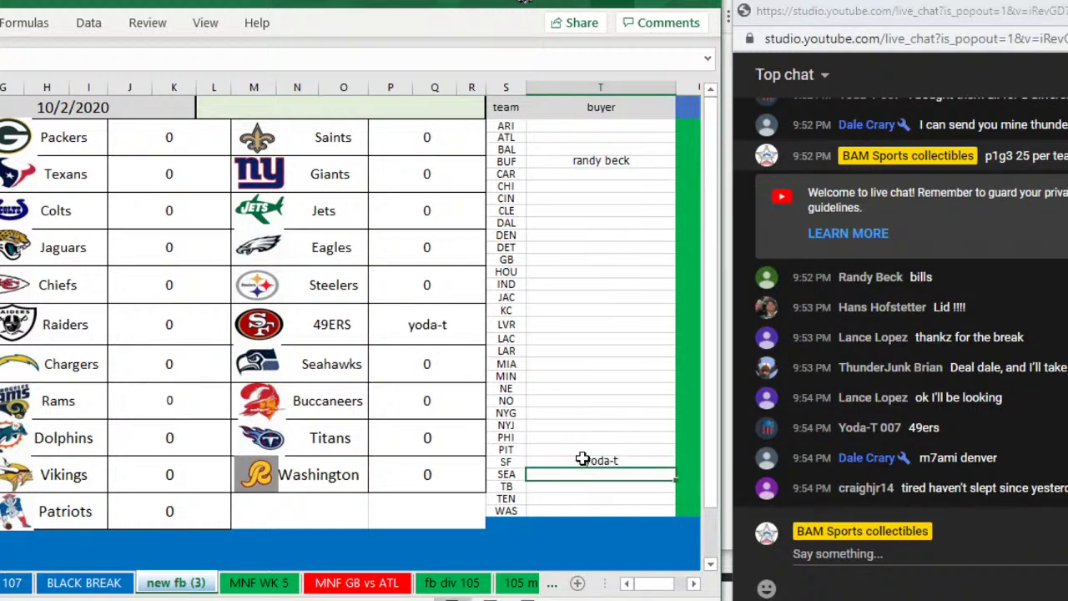
{"action": "key", "text": "Up"}
{"action": "key", "text": "Up"}
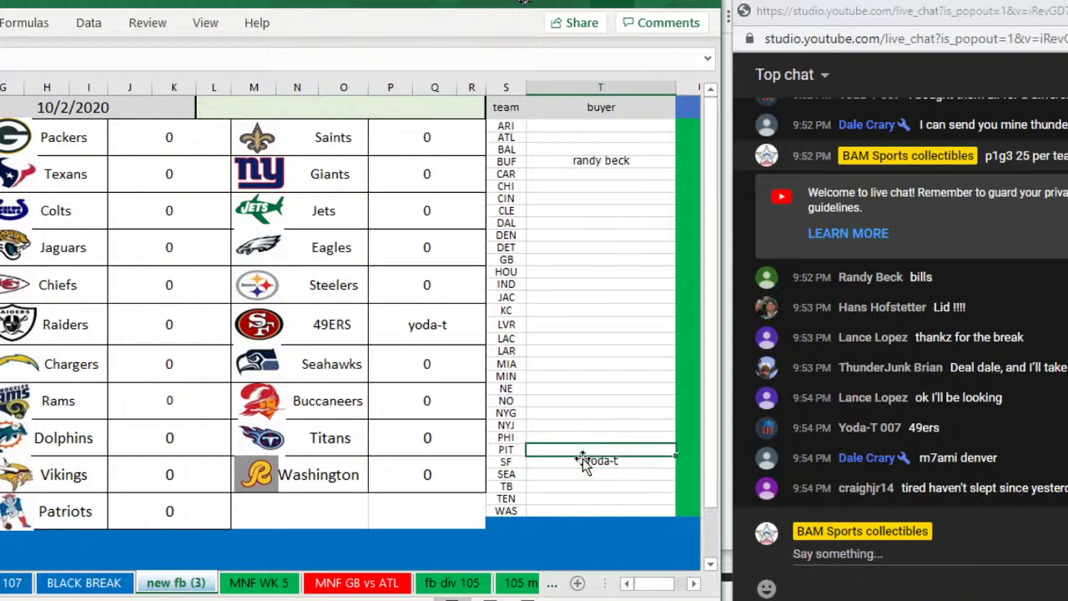
{"action": "key", "text": "Up"}
{"action": "key", "text": "Up"}
{"action": "key", "text": "Up"}
{"action": "key", "text": "Up"}
{"action": "key", "text": "Up"}
{"action": "key", "text": "Up"}
{"action": "key", "text": "Up"}
{"action": "key", "text": "Up"}
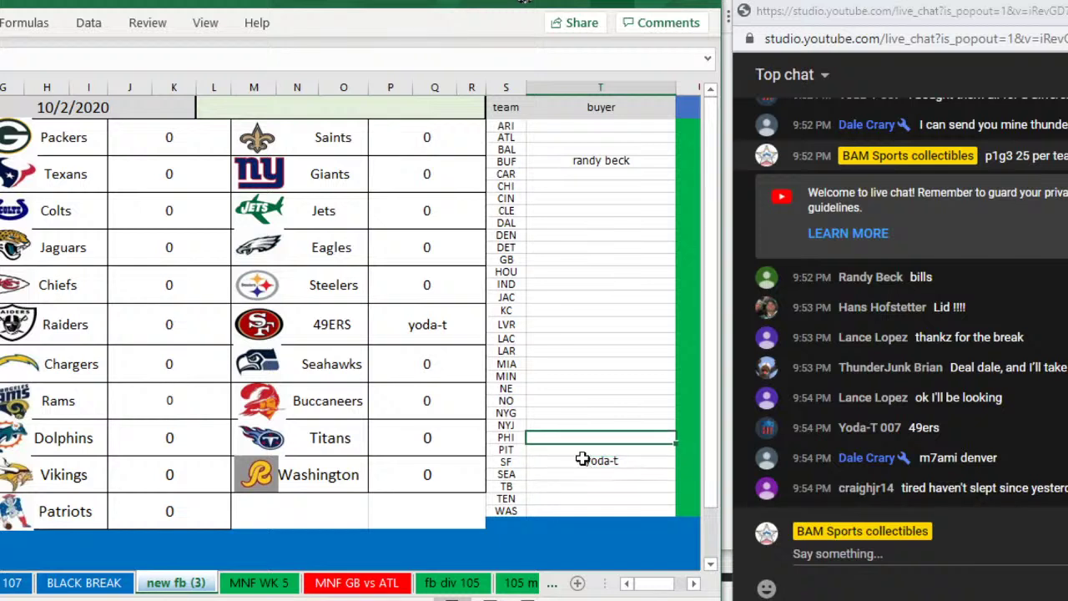
{"action": "key", "text": "Up"}
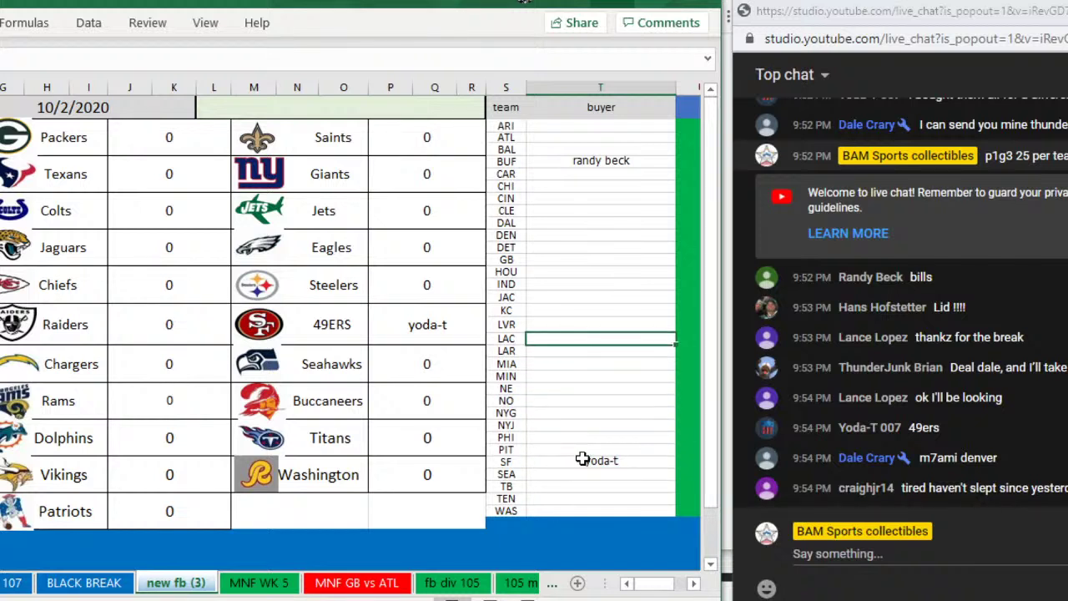
{"action": "key", "text": "Up"}
{"action": "key", "text": "Up"}
{"action": "key", "text": "Up"}
{"action": "key", "text": "Down"}
{"action": "key", "text": "Down"}
{"action": "key", "text": "Down"}
{"action": "key", "text": "Down"}
{"action": "key", "text": "Down"}
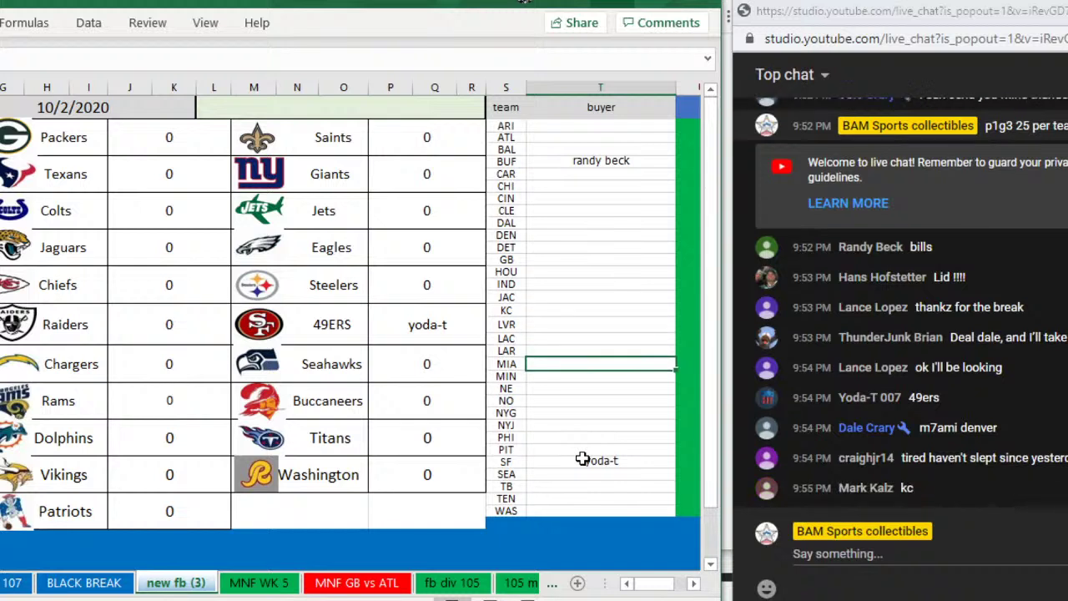
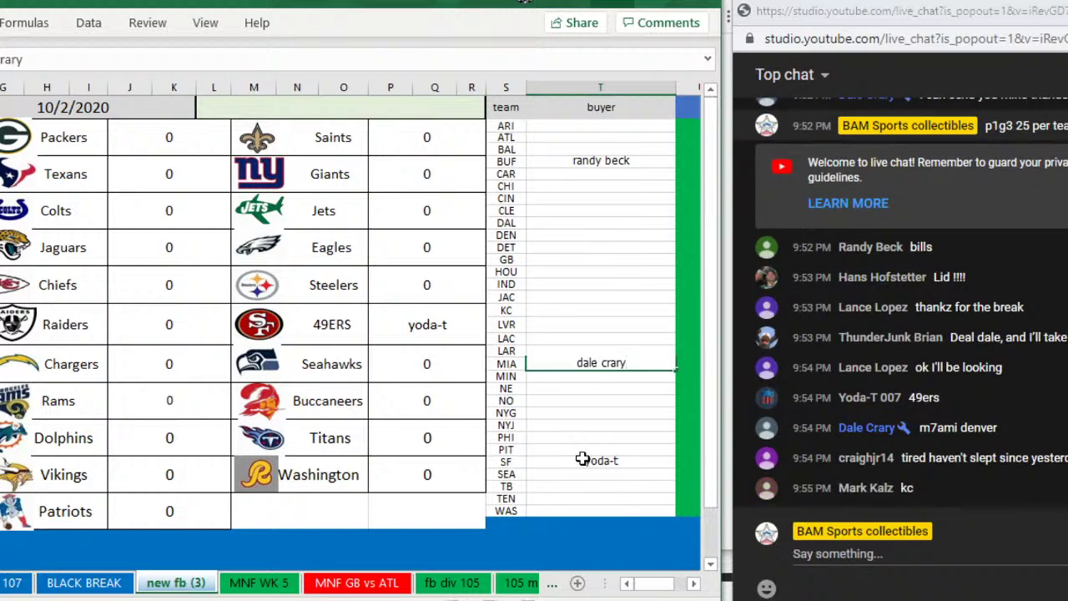
{"action": "key", "text": "Return"}
Enter the same buyer as MIA for DEN, and a different buyer for KC.
{"action": "key", "text": "Up"}
{"action": "key", "text": "Up"}
{"action": "key", "text": "Up"}
{"action": "key", "text": "Up"}
{"action": "key", "text": "Up"}
{"action": "key", "text": "Up"}
{"action": "key", "text": "Up"}
{"action": "key", "text": "Up"}
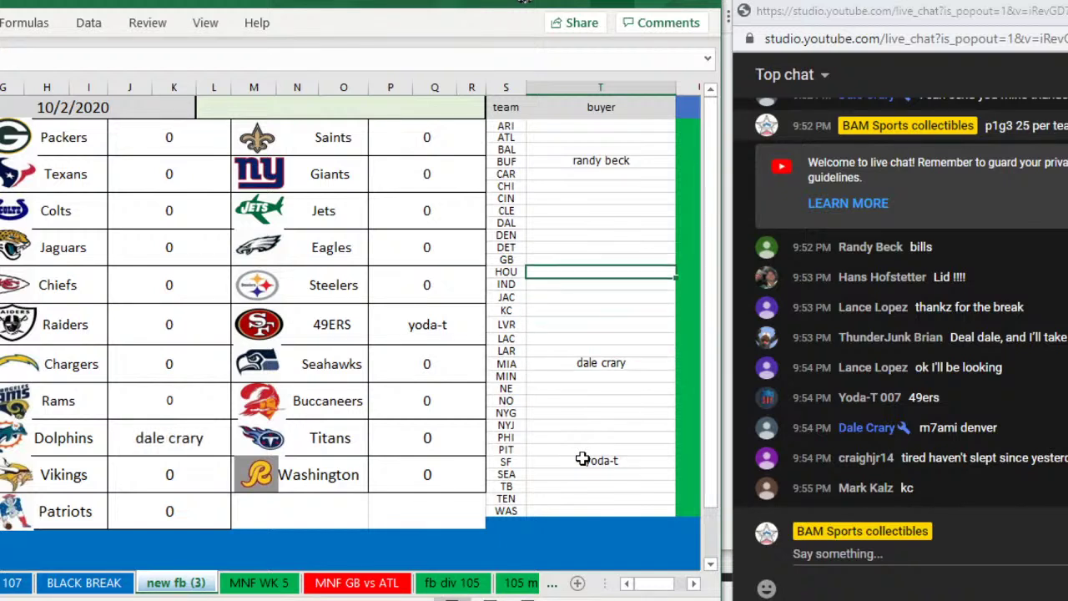
{"action": "key", "text": "Up"}
{"action": "key", "text": "Up"}
{"action": "key", "text": "Up"}
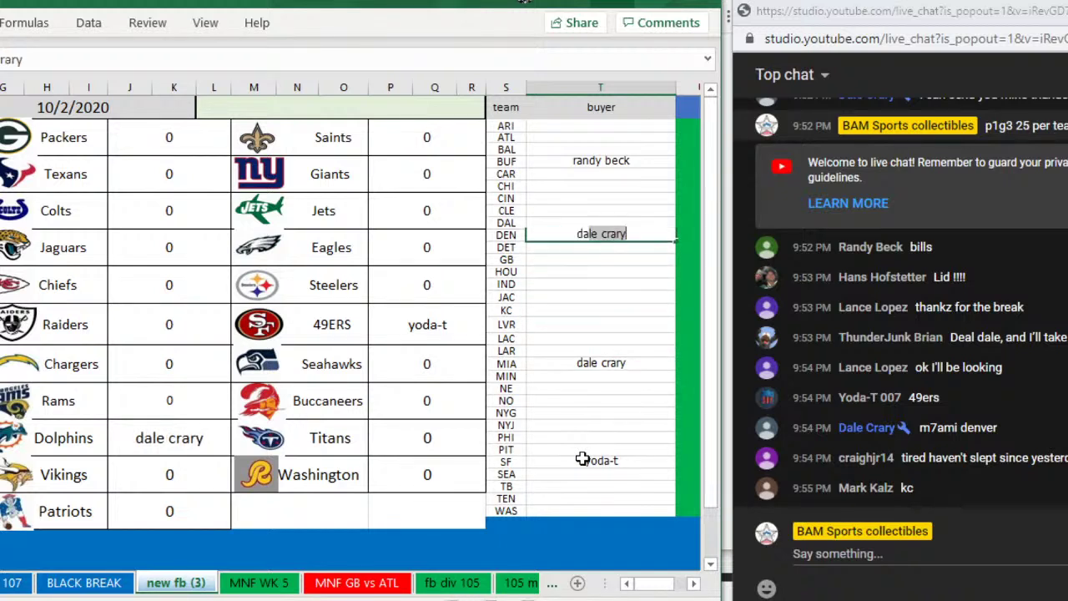
{"action": "key", "text": "Return"}
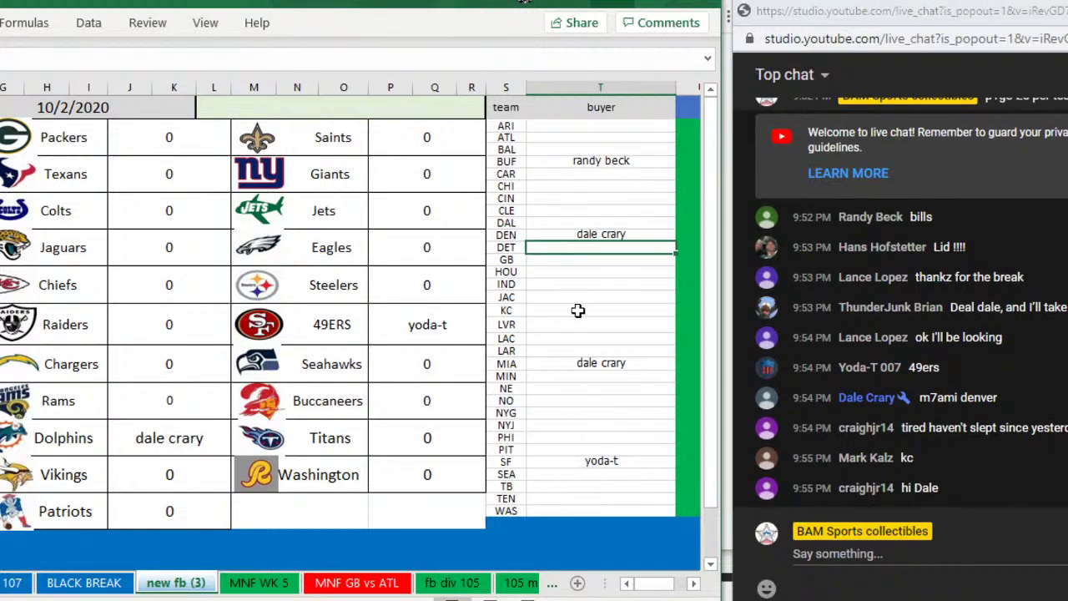
{"action": "left_click", "coordinate": [580, 314]}
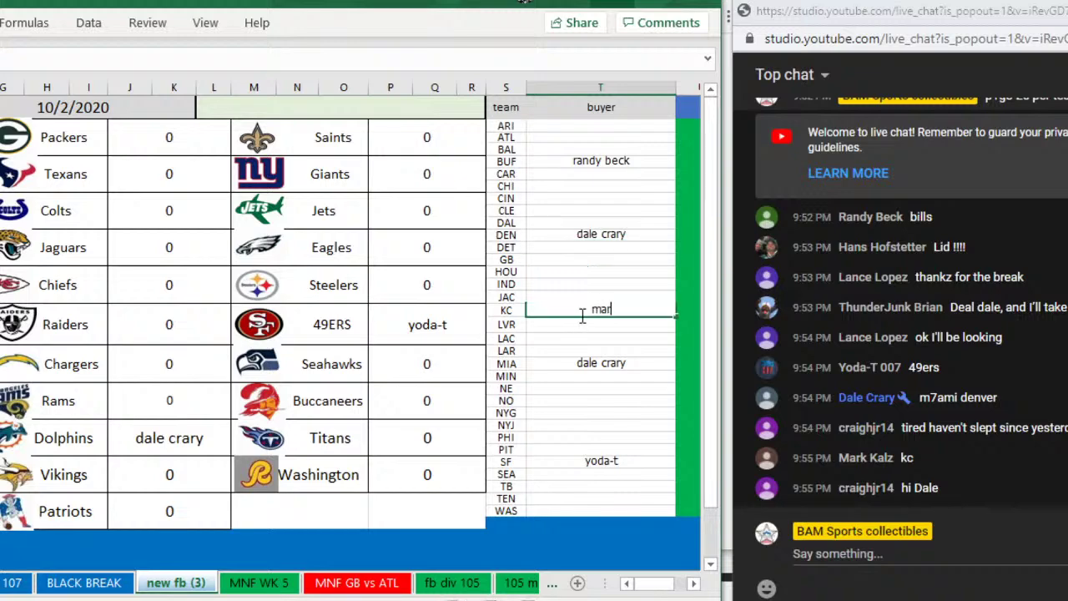
{"action": "key", "text": "Return"}
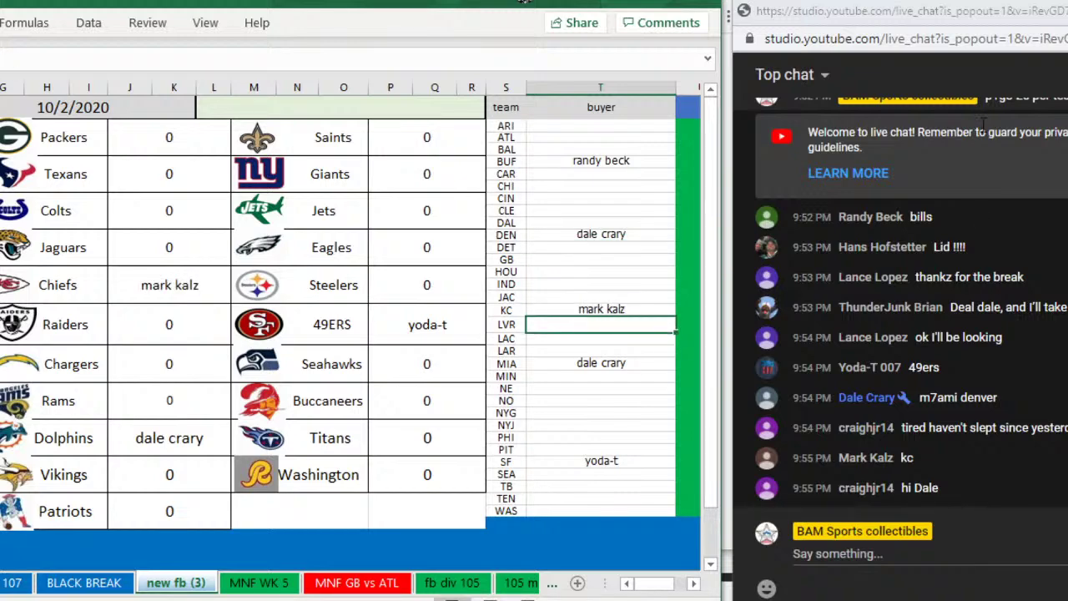
{"action": "key", "text": "alt+Tab"}
{"action": "left_click", "coordinate": [350, 20]}
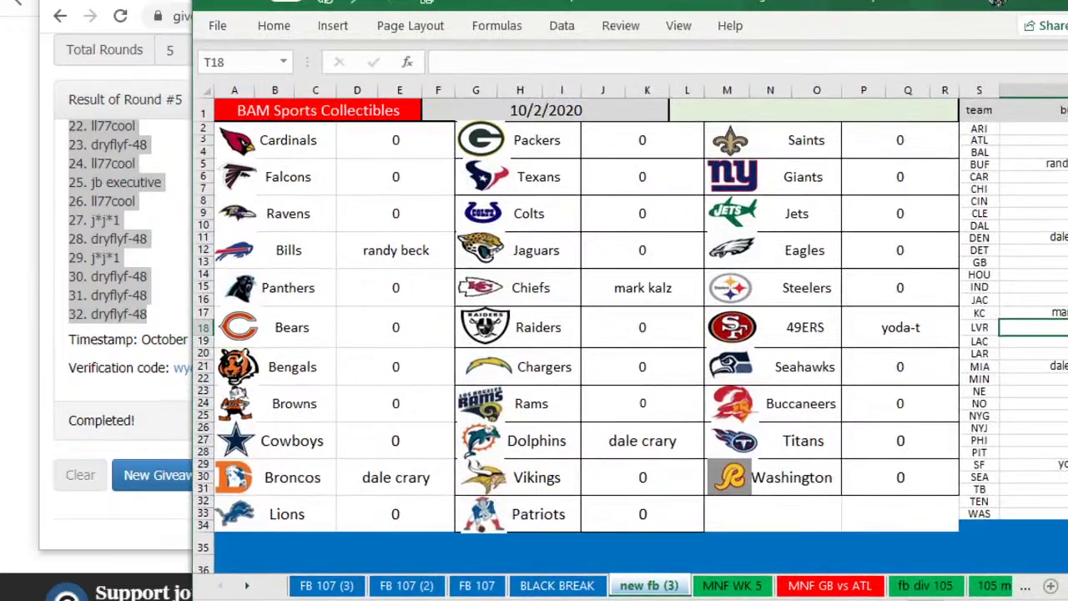
{"action": "key", "text": "alt+Tab"}
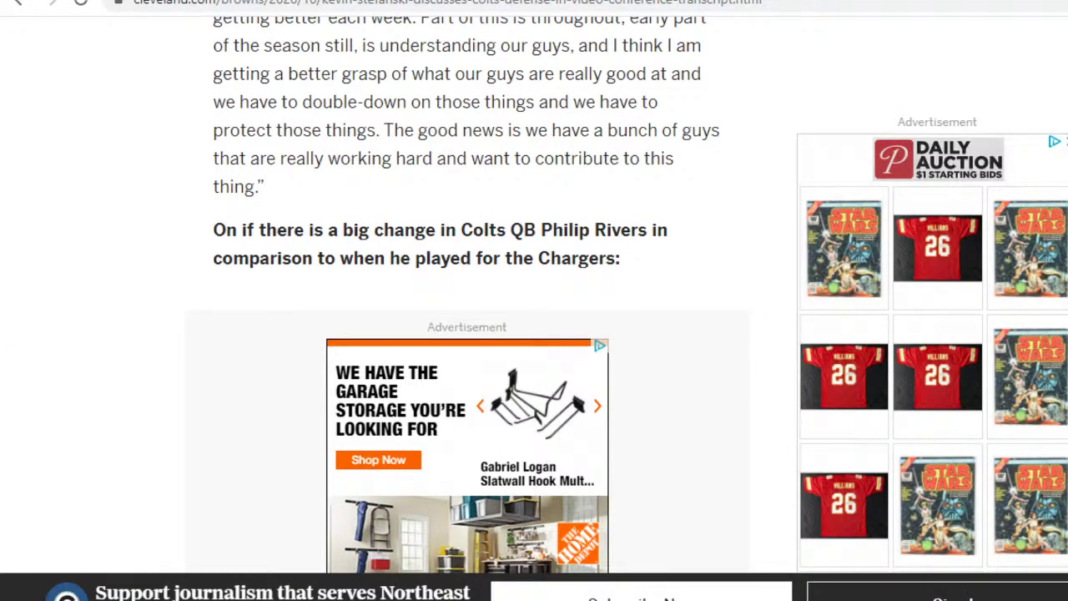
{"action": "key", "text": "alt+Tab"}
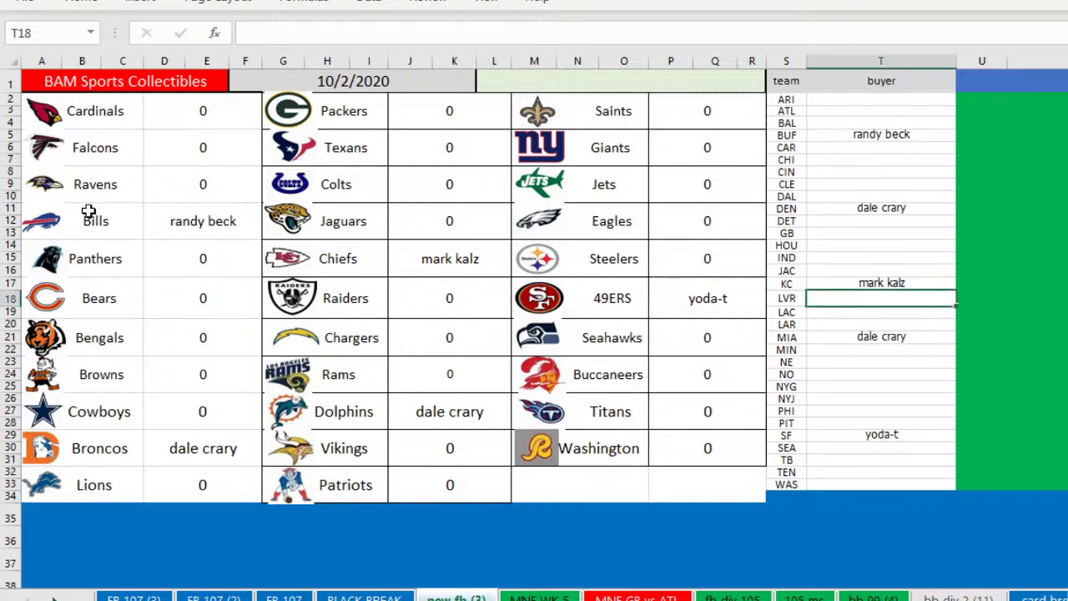
Fill the Bills, Chiefs, 49ERS, Dolphins and Broncos squares with their buyers orange.
{"action": "left_click", "coordinate": [198, 218]}
{"action": "left_click_drag", "start_coordinate": [353, 258], "coordinate": [450, 258]}
{"action": "left_click_drag", "start_coordinate": [608, 295], "coordinate": [701, 298]}
{"action": "left_click_drag", "start_coordinate": [361, 413], "coordinate": [417, 412]}
{"action": "left_click_drag", "start_coordinate": [130, 455], "coordinate": [174, 445]}
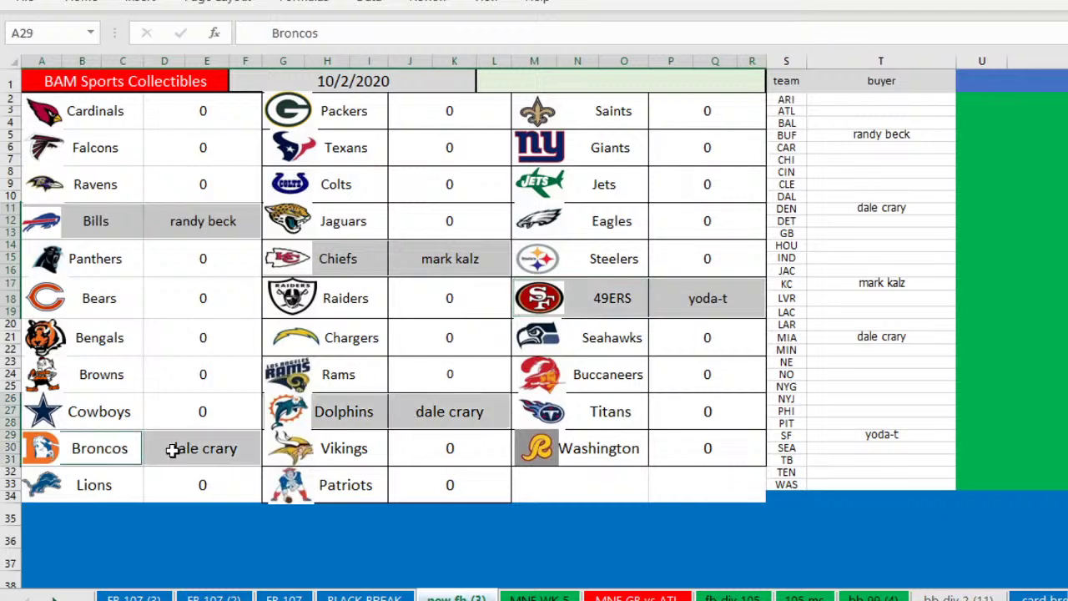
{"action": "right_click", "coordinate": [174, 445]}
{"action": "left_click", "coordinate": [258, 47]}
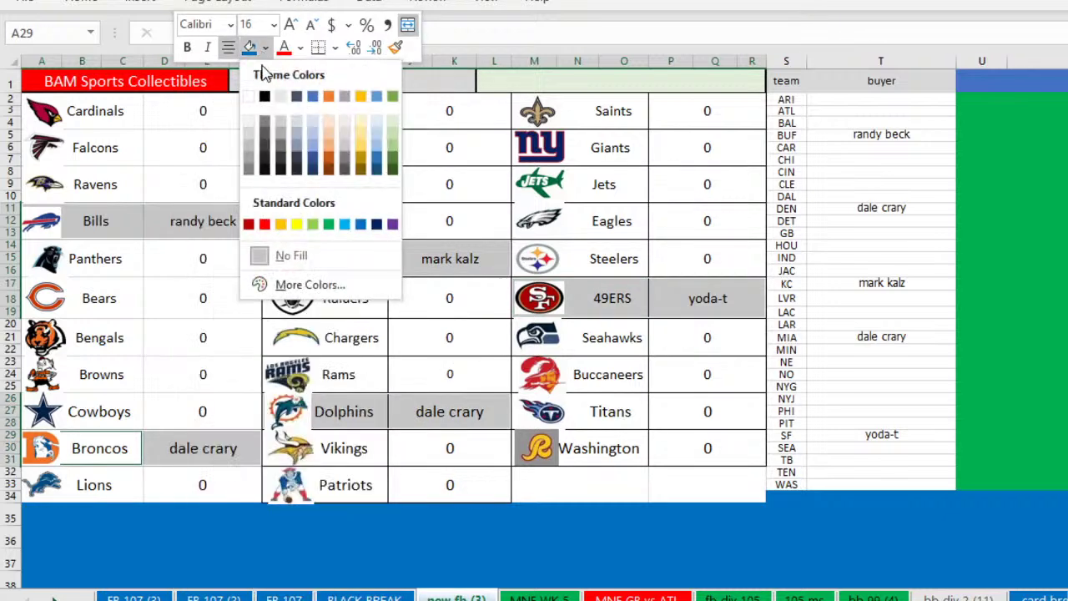
{"action": "left_click", "coordinate": [280, 222]}
{"action": "left_click", "coordinate": [554, 496]}
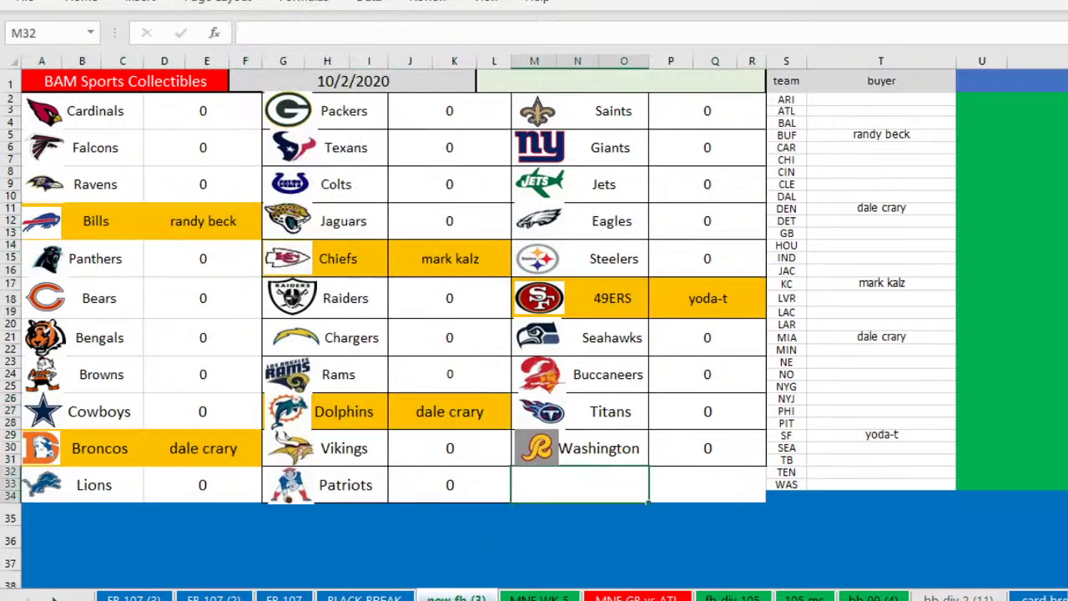
Enter the IND buyer's name and fill the Colts square and buyer orange.
{"action": "left_click", "coordinate": [887, 256]}
{"action": "type", "text": "hans"}
{"action": "key", "text": "Return"}
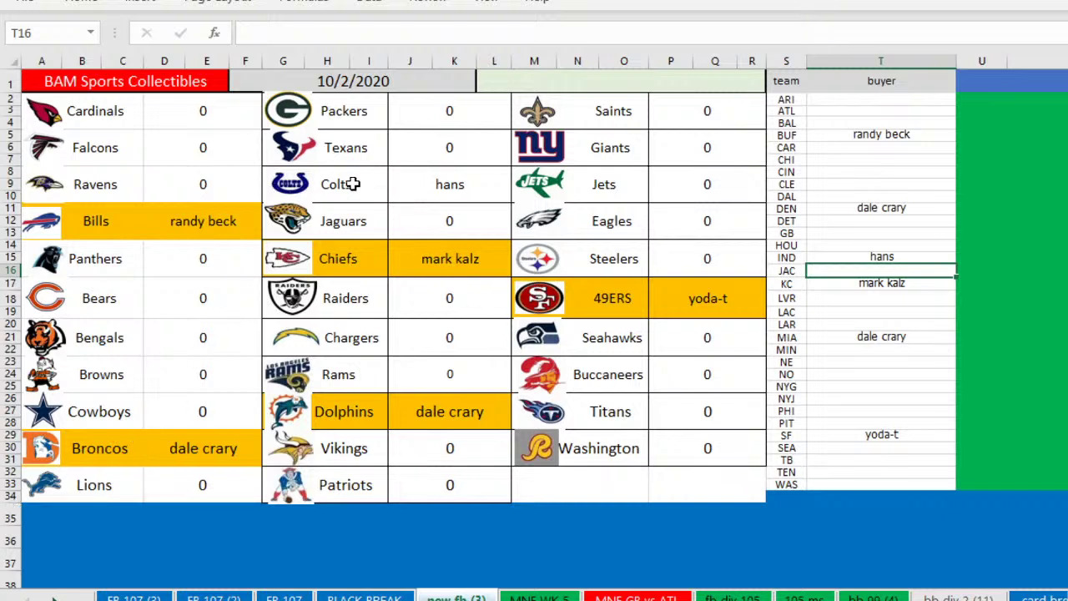
{"action": "left_click_drag", "start_coordinate": [353, 184], "coordinate": [448, 186]}
{"action": "right_click", "coordinate": [450, 185]}
{"action": "left_click", "coordinate": [588, 494]}
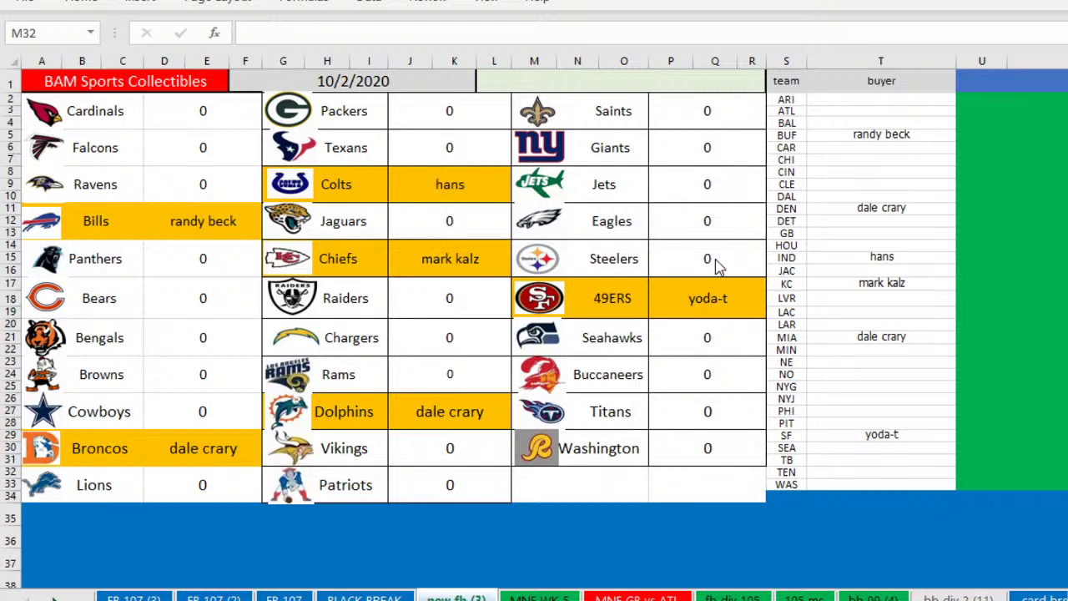
Enter the DAL buyer's name and select the Cowboys square with its buyer.
{"action": "left_click", "coordinate": [879, 196]}
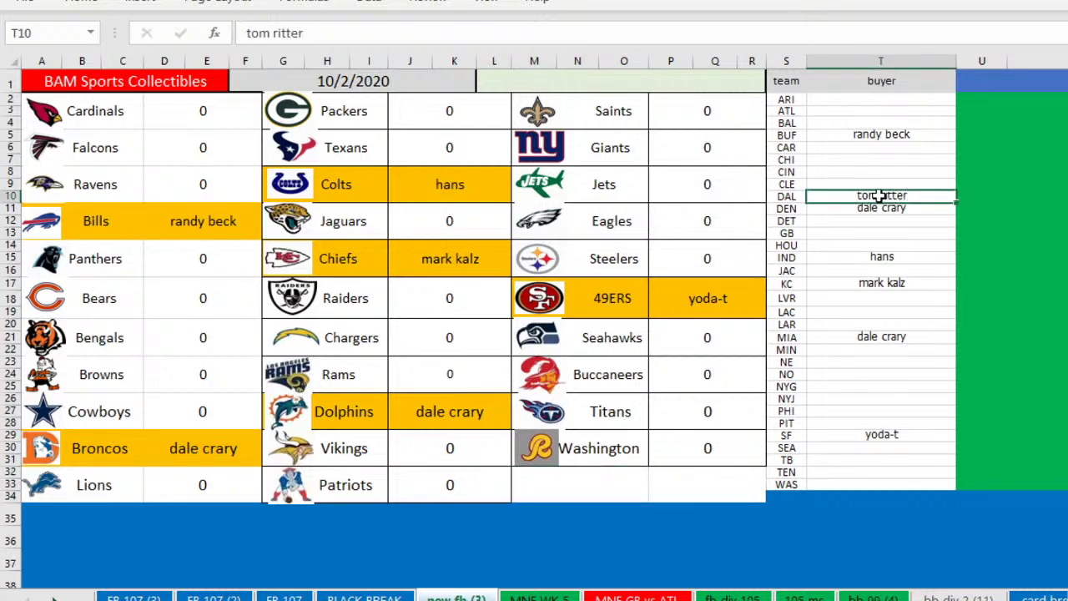
{"action": "key", "text": "Return"}
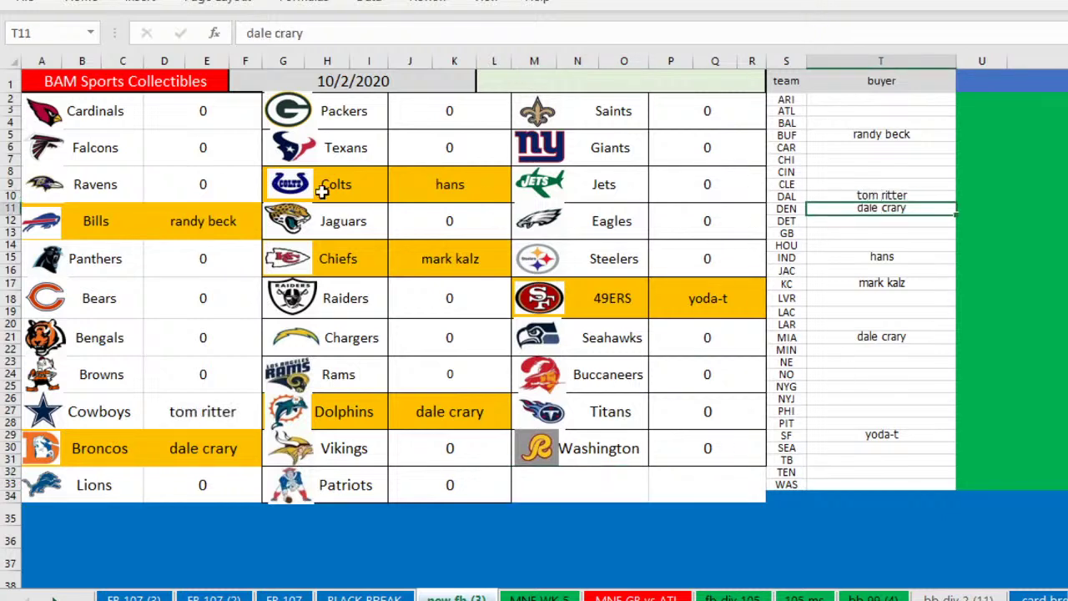
{"action": "left_click_drag", "start_coordinate": [99, 409], "coordinate": [164, 410]}
{"action": "right_click", "coordinate": [165, 411]}
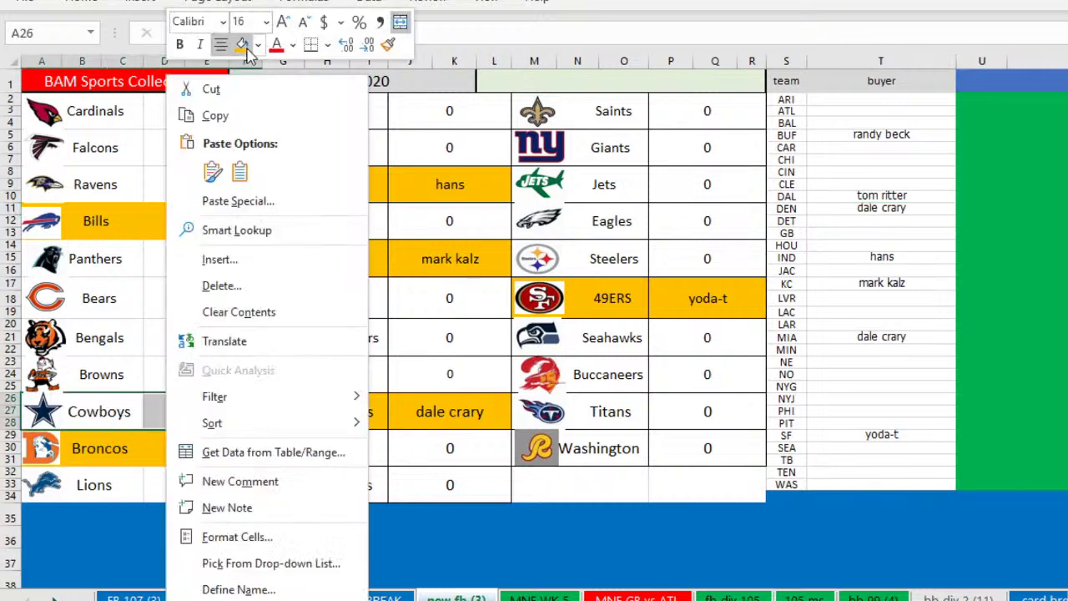
{"action": "key", "text": "Escape"}
{"action": "left_click", "coordinate": [602, 482]}
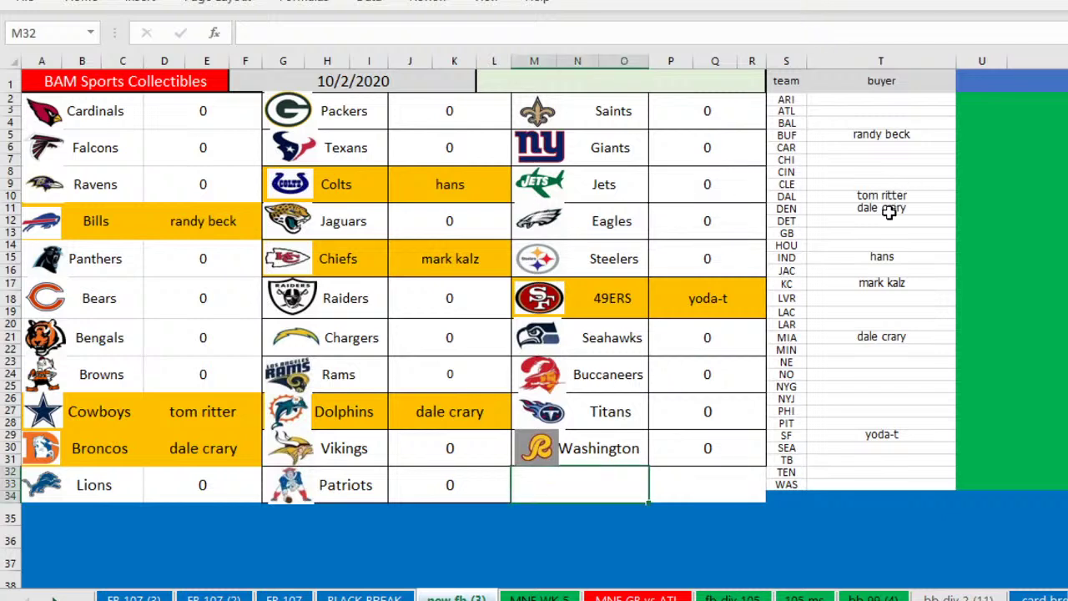
Fill the IND (T15), DEN (T11) and MIA (T21) buyer cells green.
{"action": "left_click", "coordinate": [882, 261]}
{"action": "right_click", "coordinate": [883, 261]}
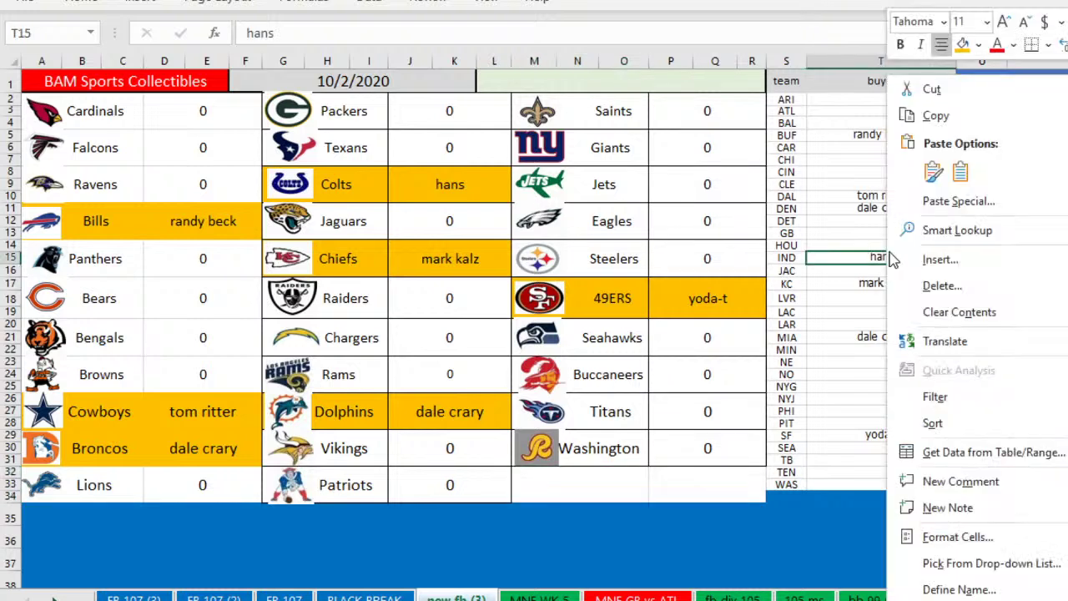
{"action": "left_click", "coordinate": [978, 44]}
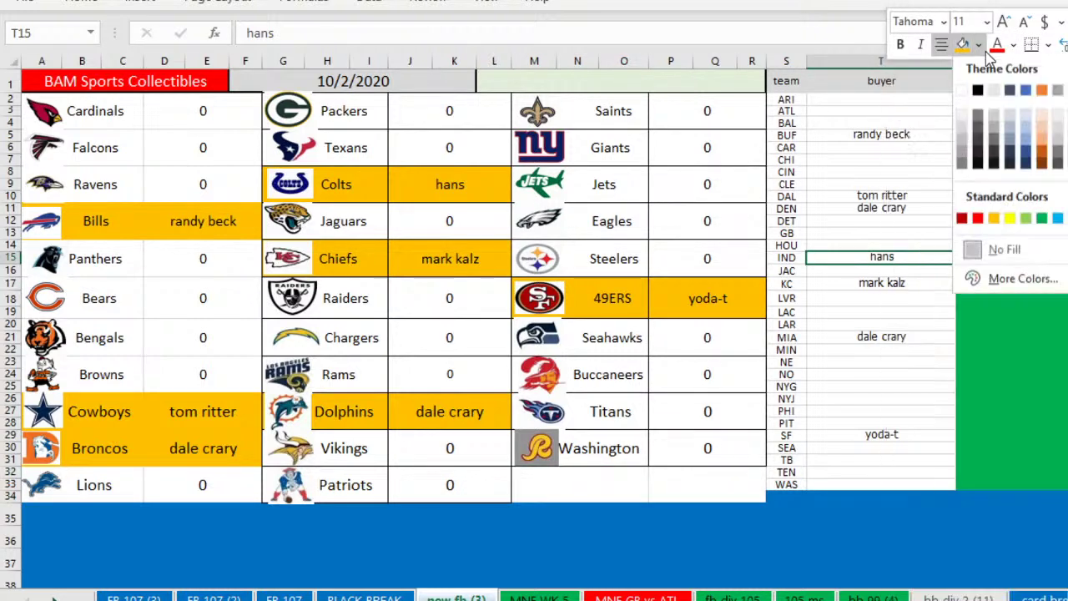
{"action": "left_click", "coordinate": [1041, 218]}
{"action": "left_click", "coordinate": [905, 206]}
{"action": "right_click", "coordinate": [901, 210]}
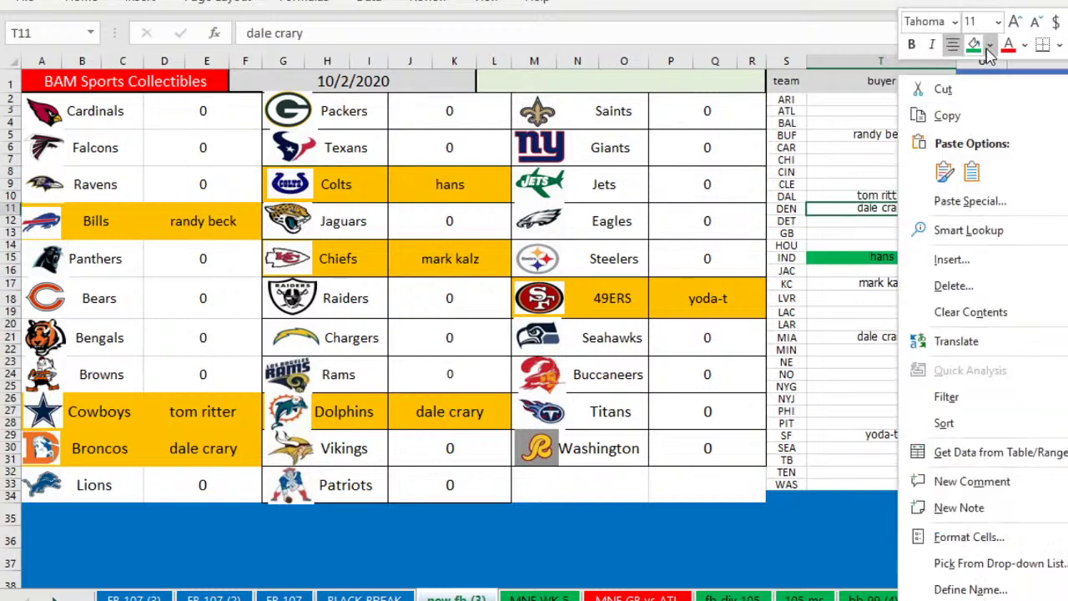
{"action": "left_click", "coordinate": [990, 44]}
{"action": "left_click", "coordinate": [1036, 221]}
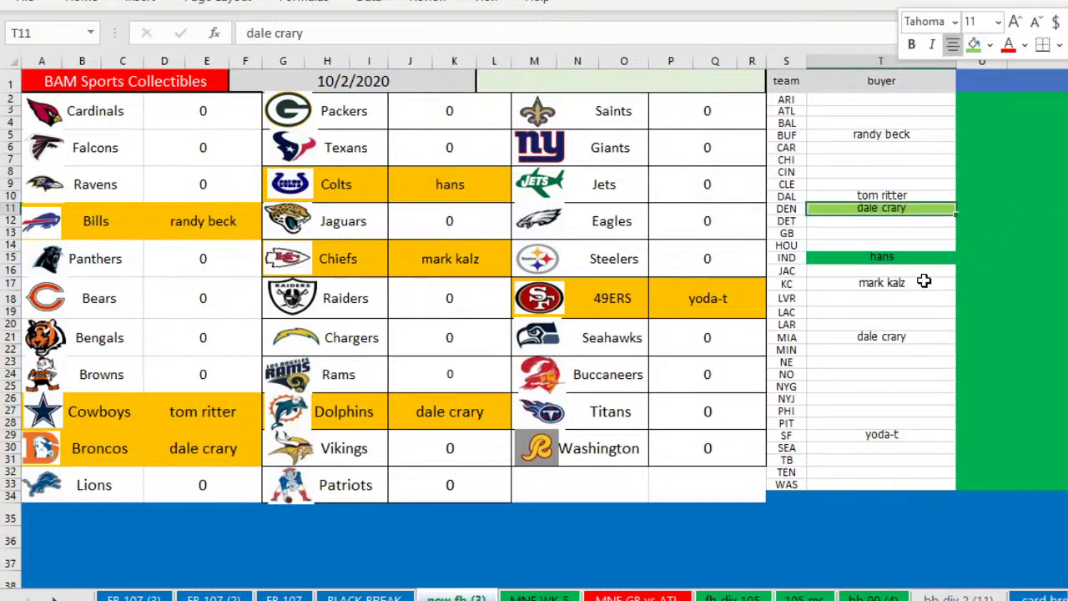
{"action": "left_click", "coordinate": [868, 339]}
{"action": "right_click", "coordinate": [868, 348]}
{"action": "left_click", "coordinate": [942, 43]}
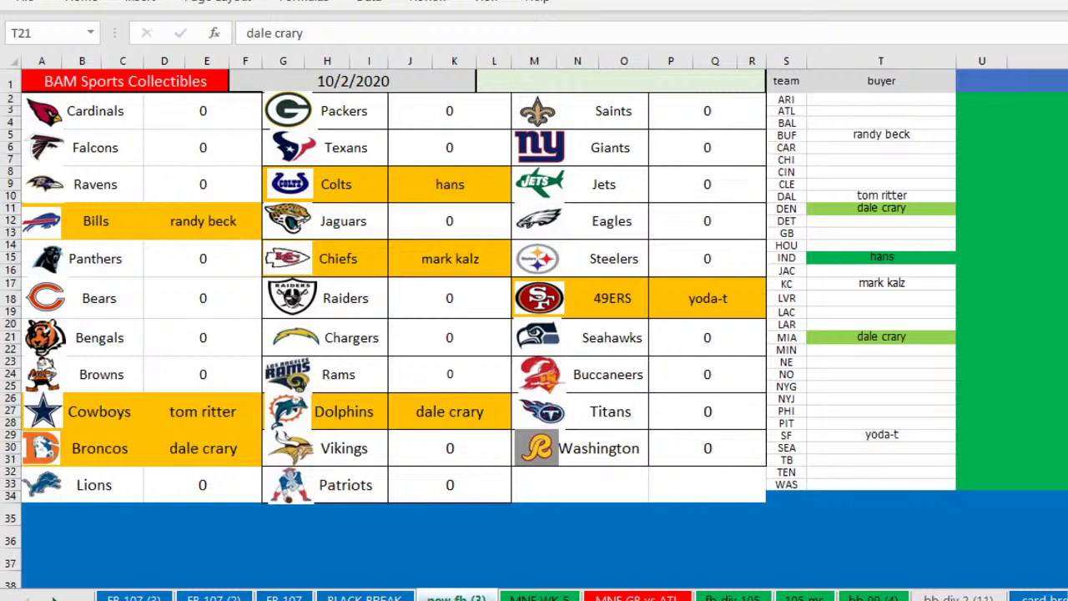
Enter 'hit parade football p1g3 25 per team picked' as the header in merged cell L1.
{"action": "left_click", "coordinate": [567, 76]}
{"action": "type", "text": "h"}
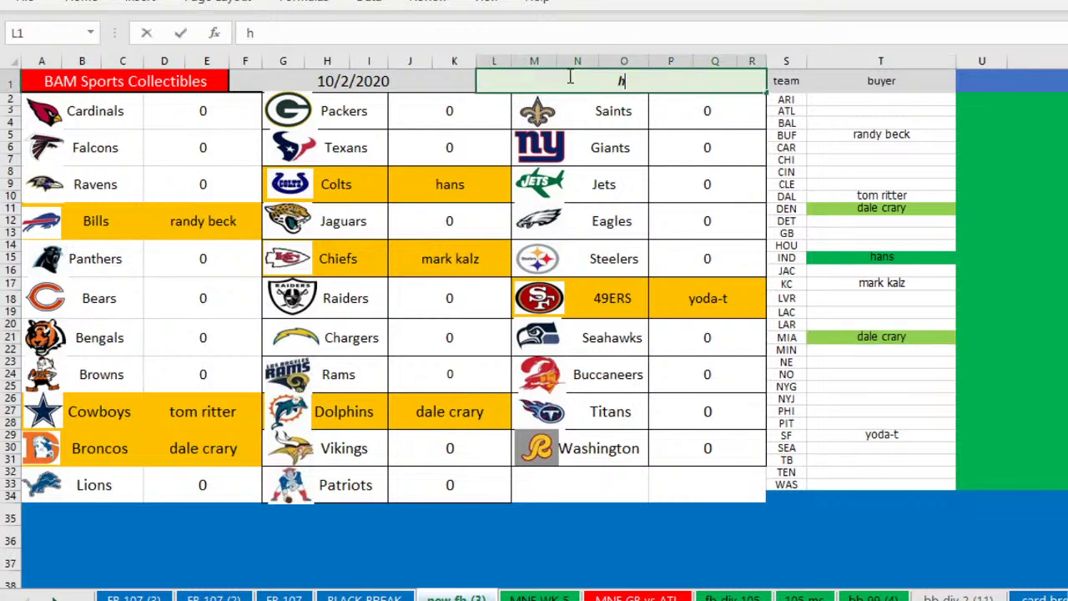
{"action": "type", "text": "its"}
{"action": "key", "text": "BackSpace"}
{"action": "type", "text": "parade football"}
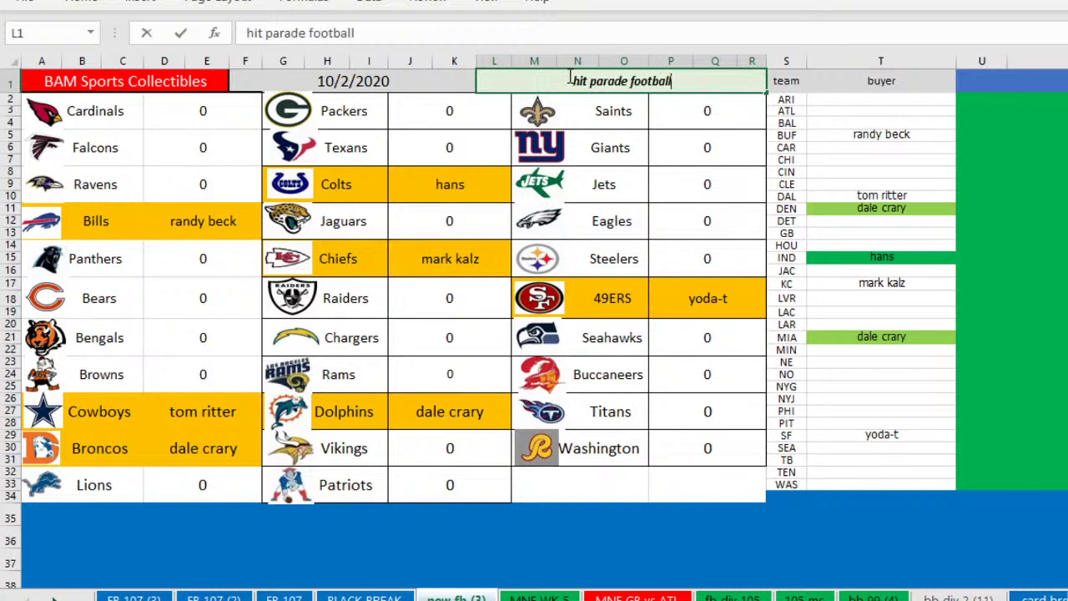
{"action": "type", "text": "  p1g3 "}
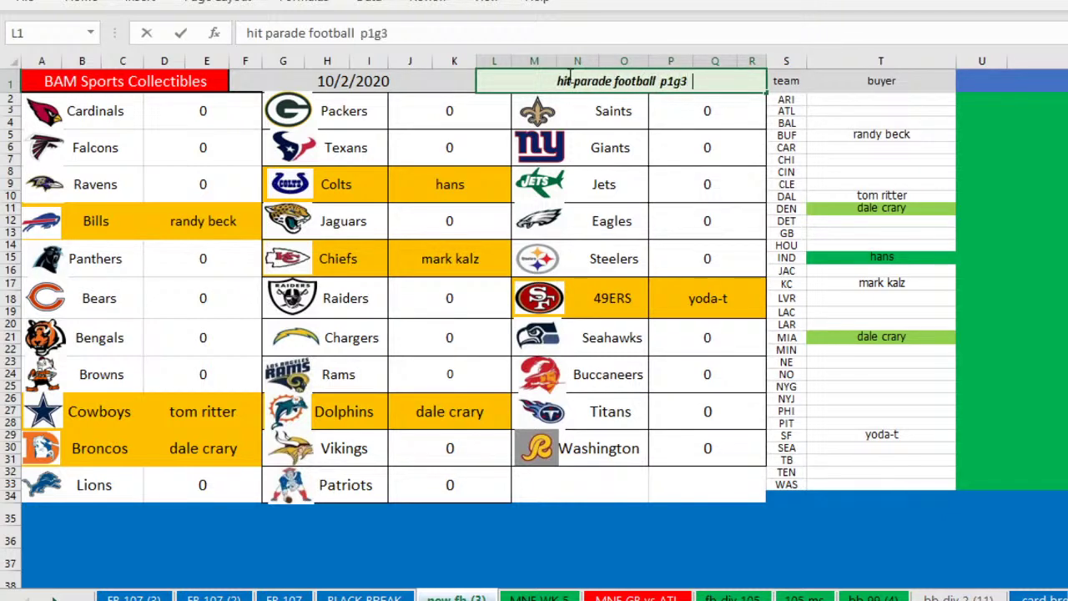
{"action": "type", "text": " 25 per team pic"}
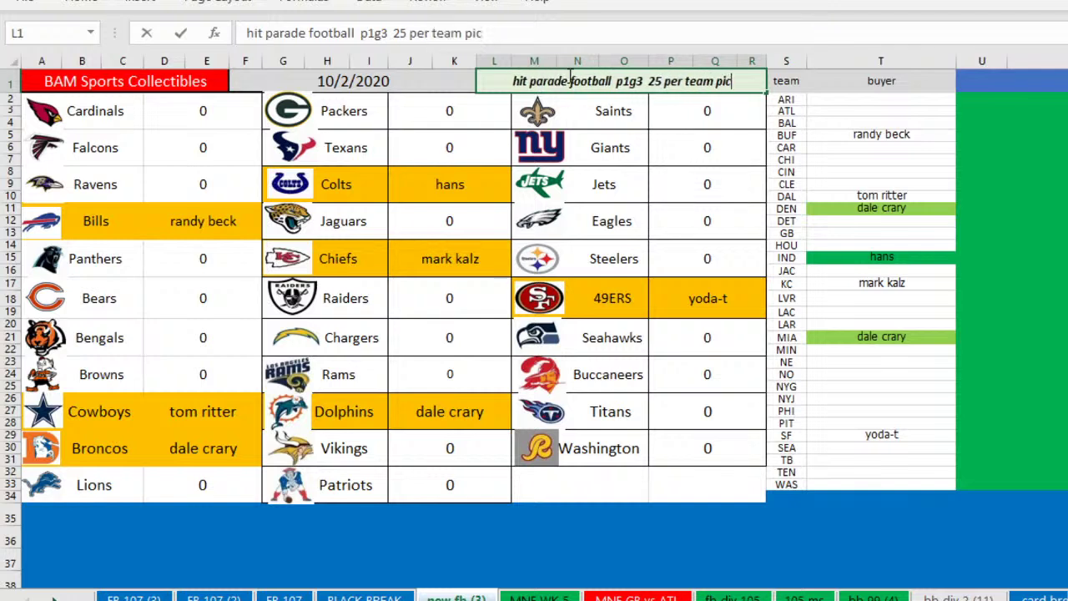
{"action": "type", "text": "ked"}
{"action": "key", "text": "Return"}
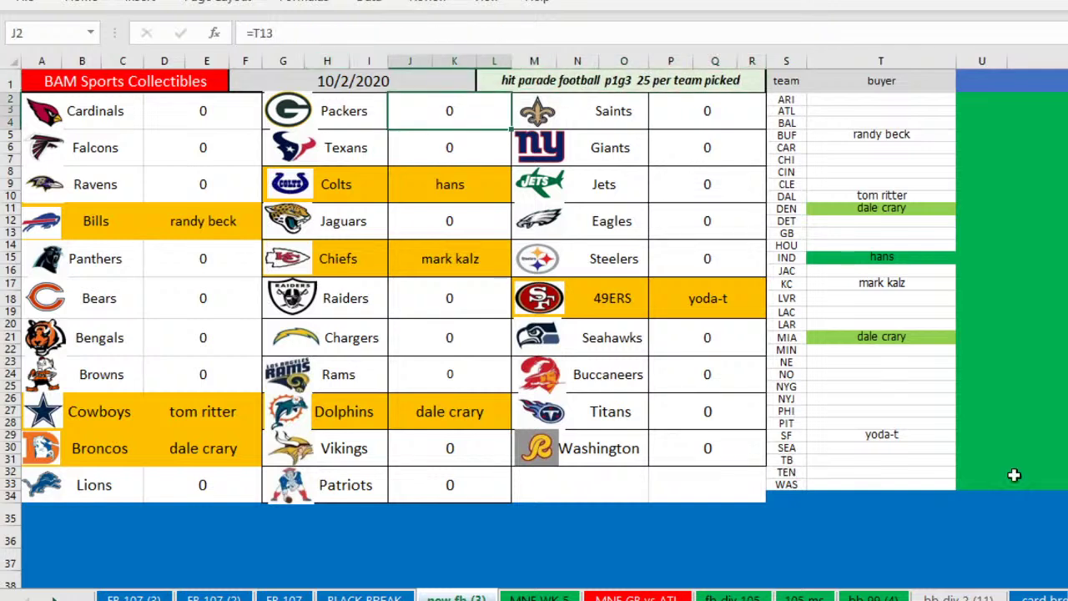
Enter the Seahawks buyer's name in T30, correcting the typos.
{"action": "left_click", "coordinate": [883, 446]}
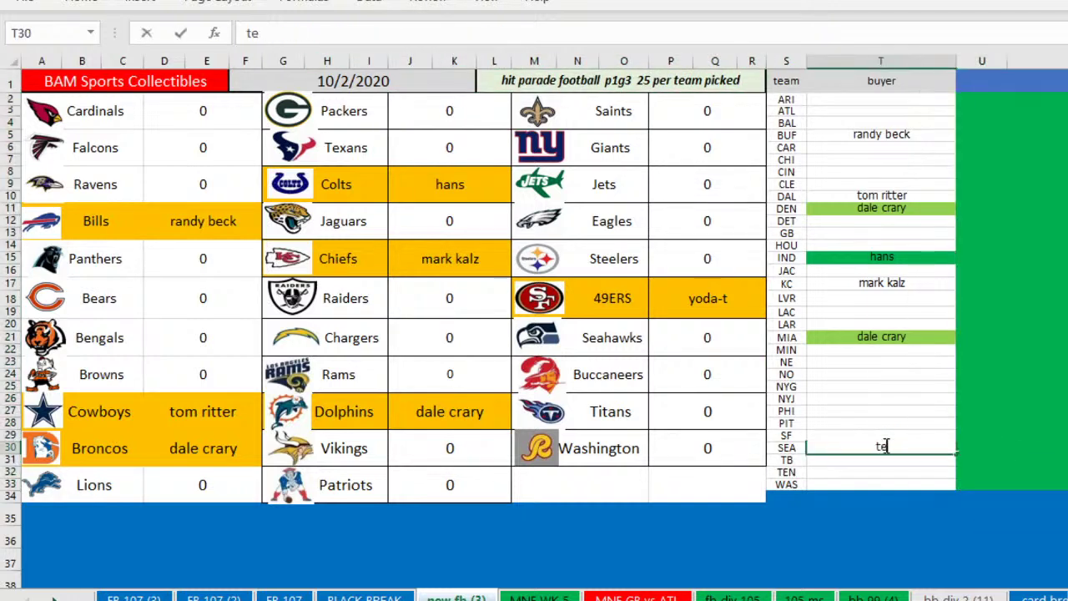
{"action": "key", "text": "Return"}
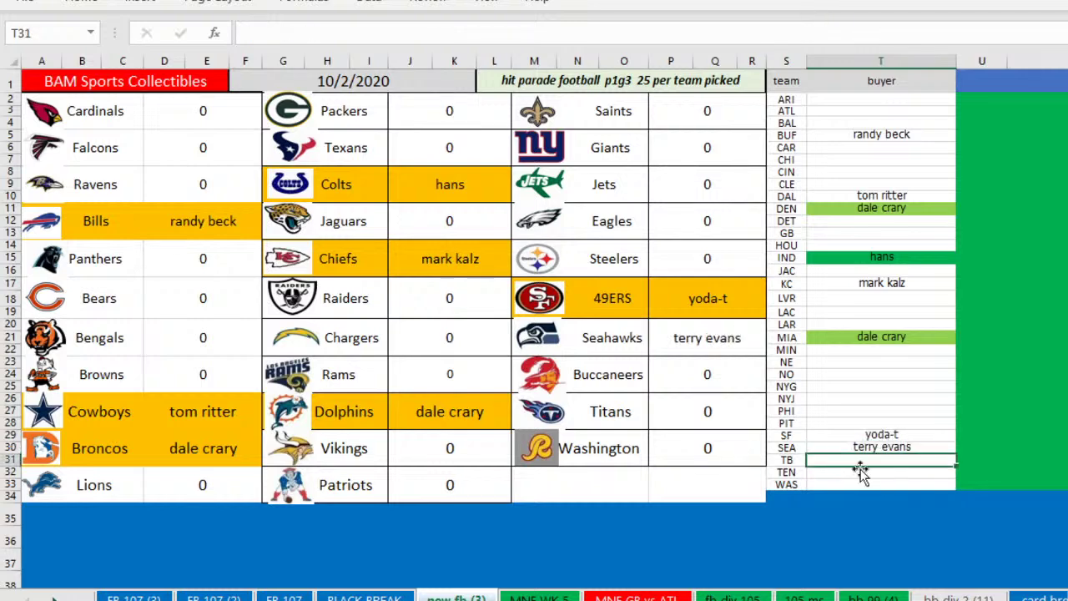
Fill the Seahawks row M20:P20 orange.
{"action": "left_click_drag", "start_coordinate": [616, 337], "coordinate": [692, 337]}
{"action": "right_click", "coordinate": [692, 337]}
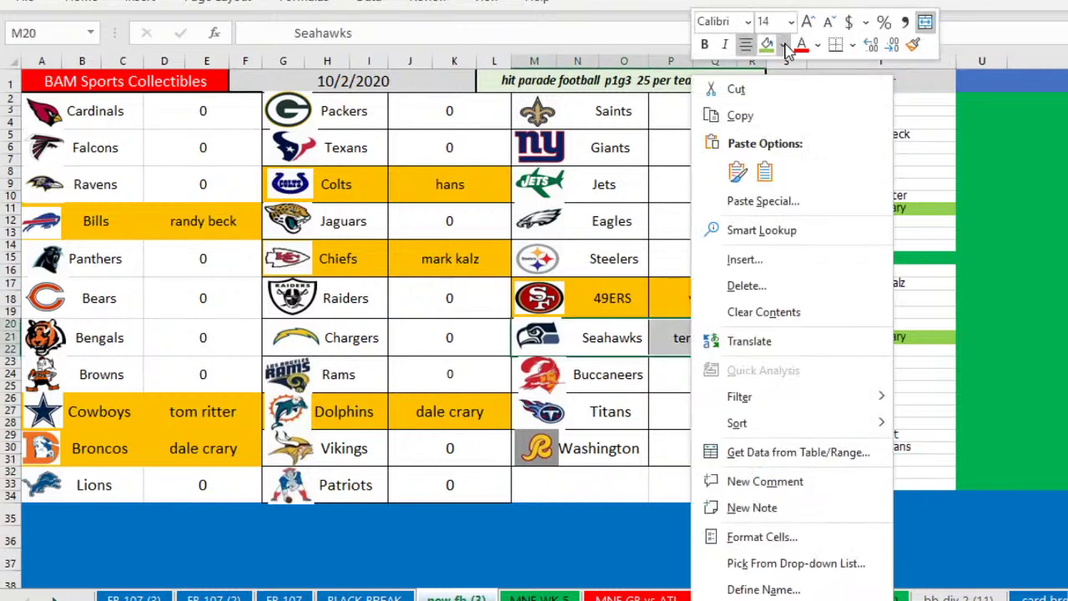
{"action": "left_click", "coordinate": [785, 47]}
{"action": "left_click", "coordinate": [799, 218]}
{"action": "left_click", "coordinate": [889, 448]}
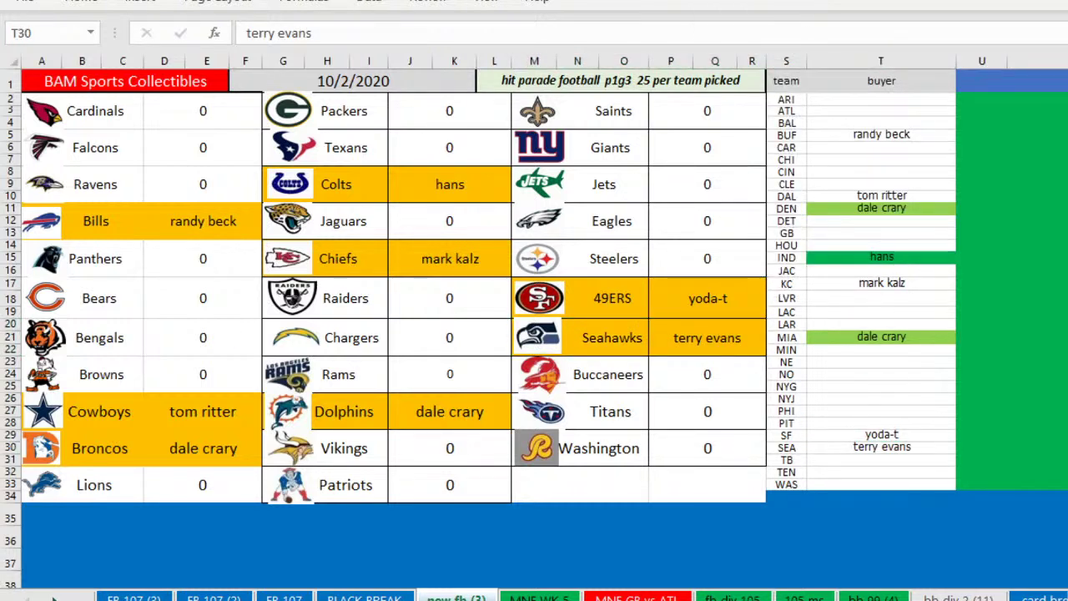
{"action": "left_click", "coordinate": [901, 452]}
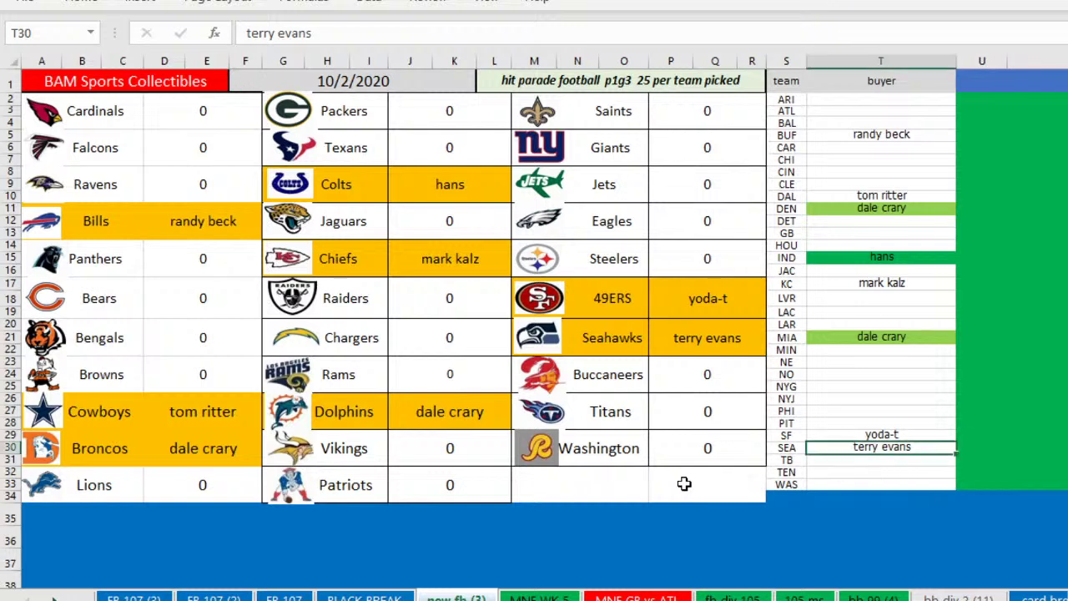
{"action": "left_click", "coordinate": [572, 493]}
{"action": "left_click", "coordinate": [707, 476]}
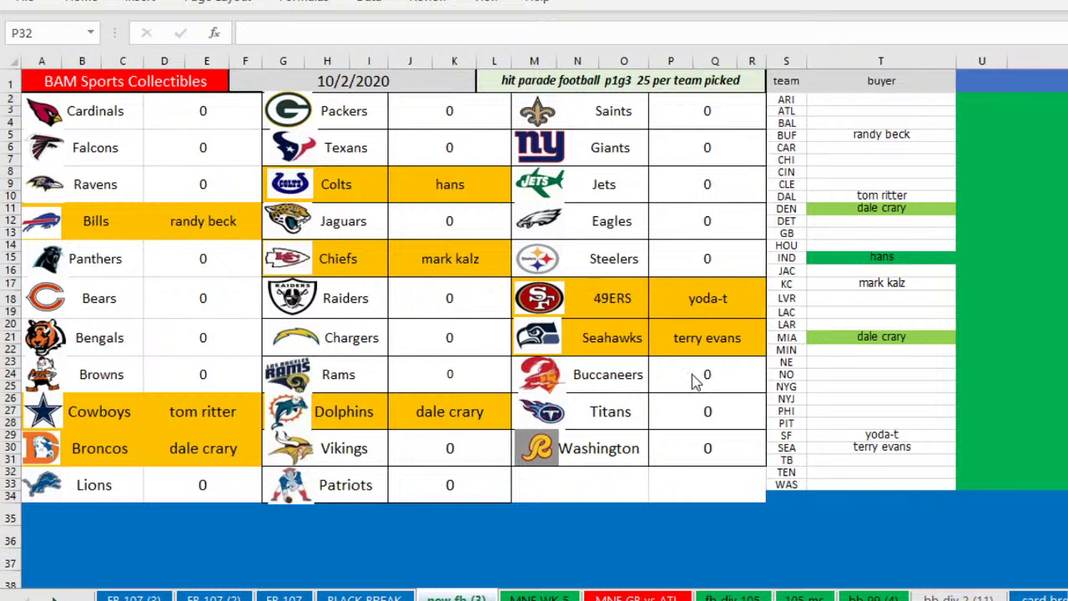
Fill buyer cells T5, T10 and T30 green.
{"action": "left_click", "coordinate": [897, 142]}
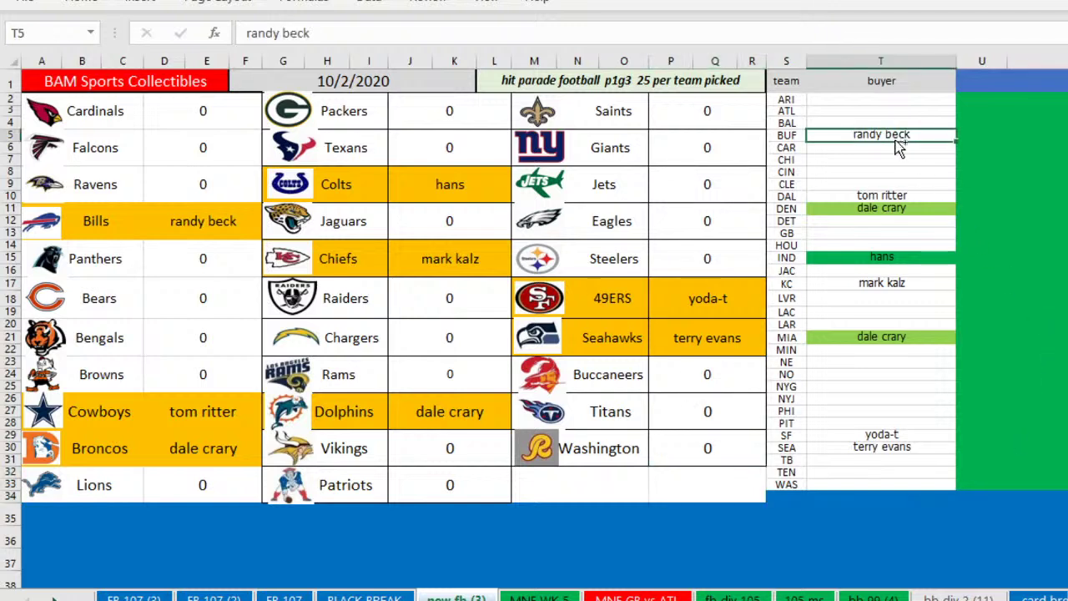
{"action": "right_click", "coordinate": [889, 198]}
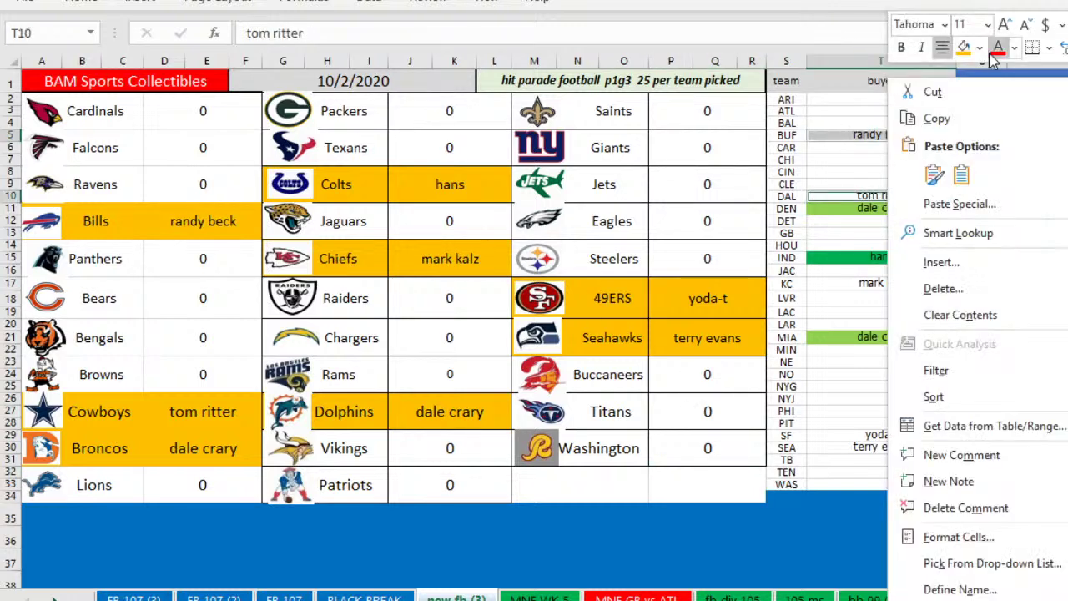
{"action": "left_click", "coordinate": [979, 47]}
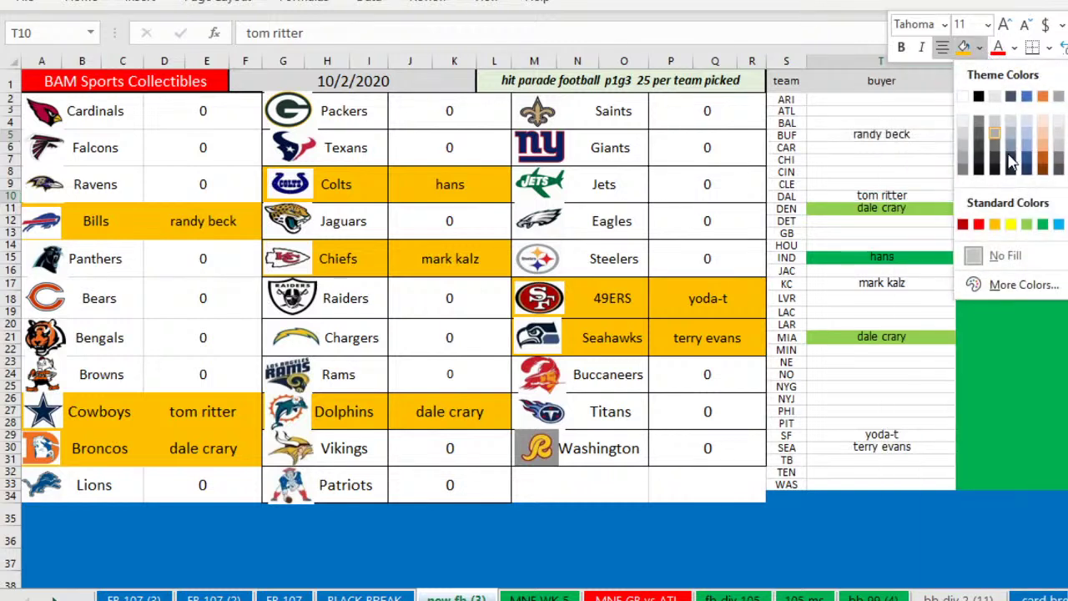
{"action": "left_click", "coordinate": [1044, 225]}
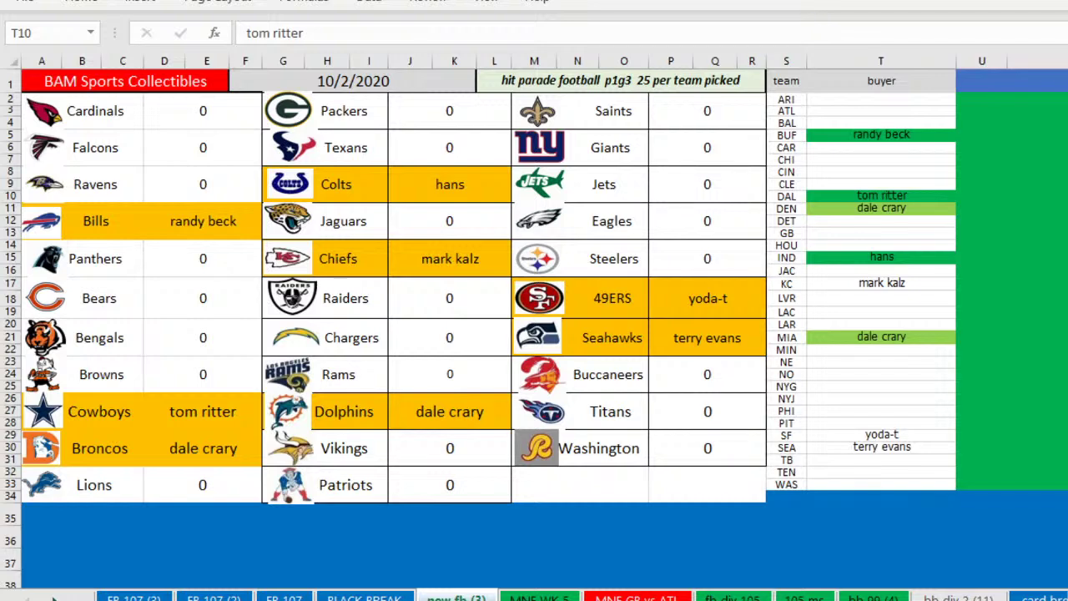
{"action": "right_click", "coordinate": [872, 447]}
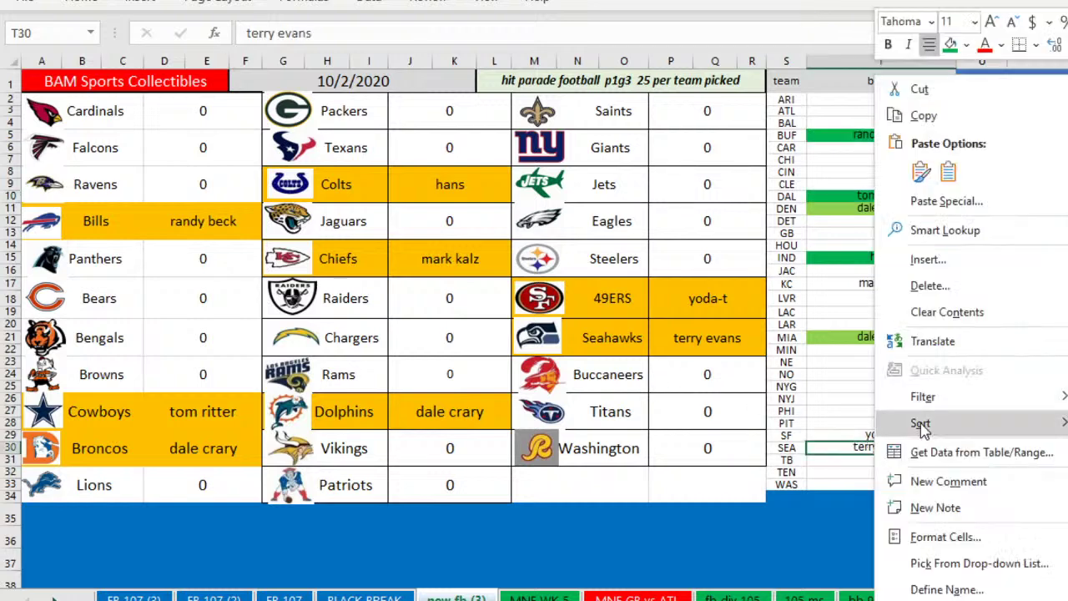
{"action": "left_click", "coordinate": [950, 44]}
{"action": "left_click", "coordinate": [877, 435]}
Fill buyer cells T29 and T17 green as well.
{"action": "right_click", "coordinate": [893, 435]}
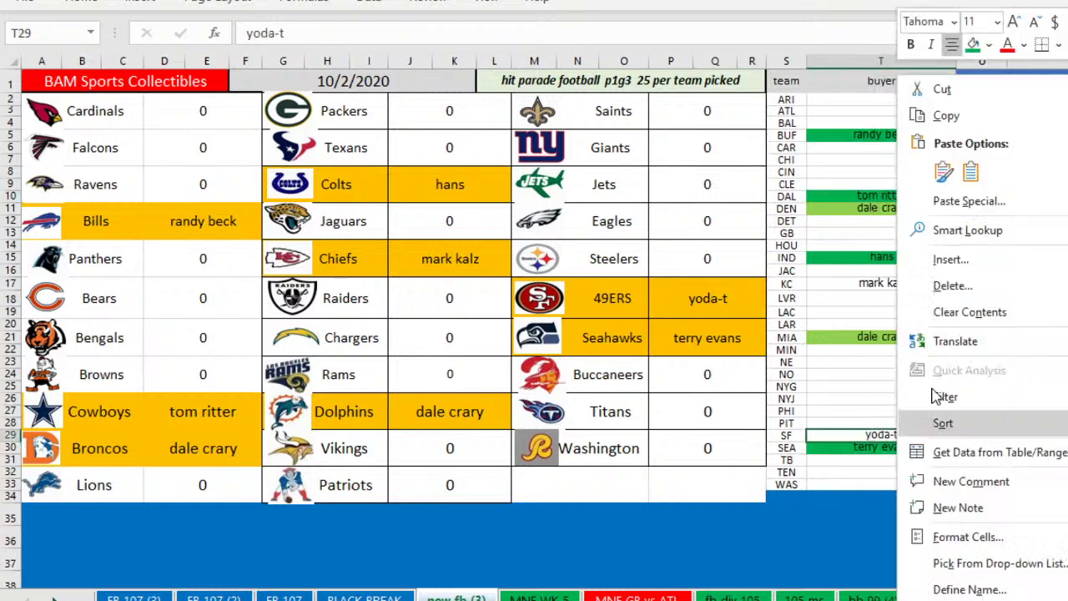
{"action": "left_click", "coordinate": [989, 45]}
{"action": "left_click", "coordinate": [1034, 221]}
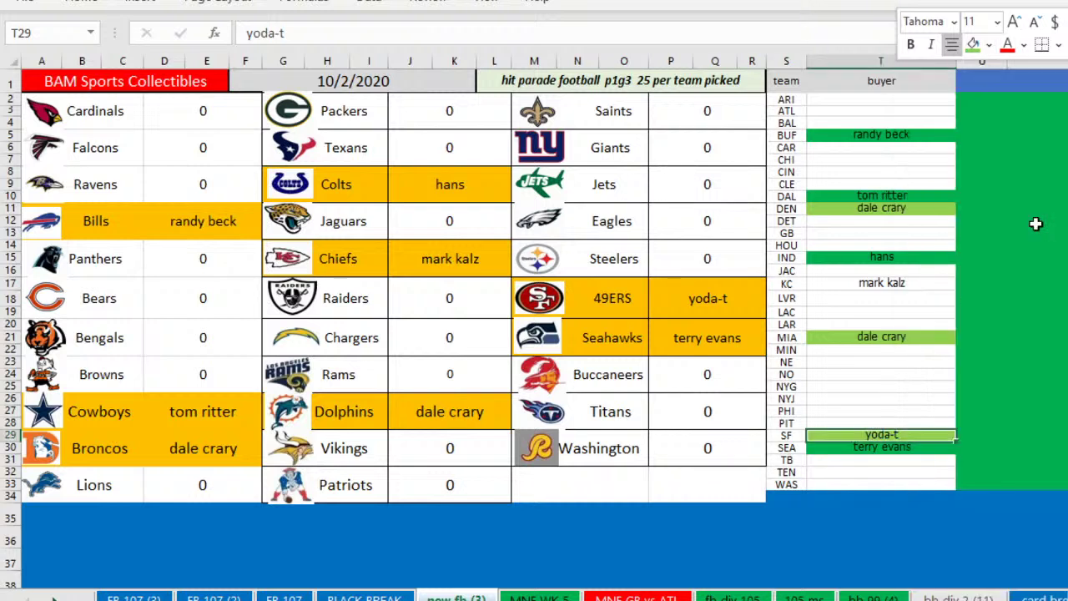
{"action": "left_click", "coordinate": [882, 282]}
{"action": "right_click", "coordinate": [882, 282]}
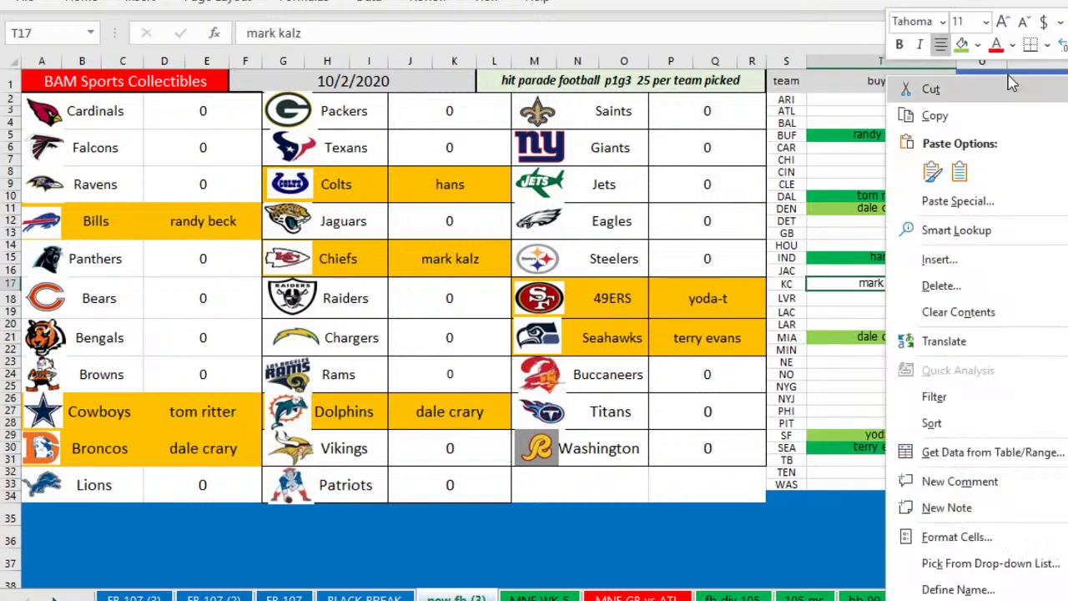
{"action": "left_click", "coordinate": [974, 45]}
{"action": "left_click", "coordinate": [1040, 221]}
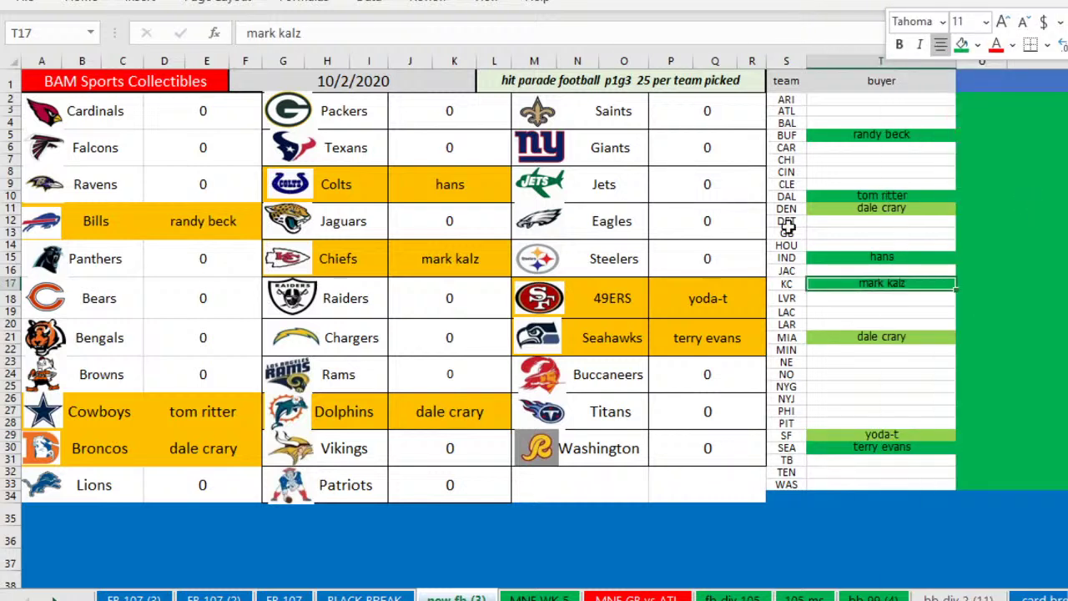
{"action": "left_click", "coordinate": [864, 324]}
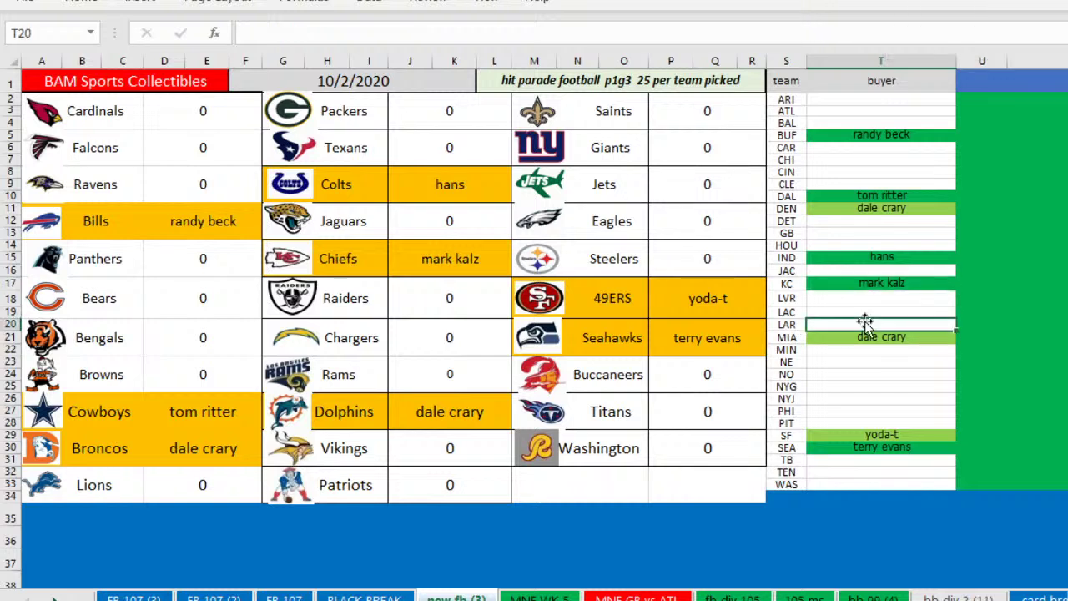
Copy buyer range T5:T30 and start a new RANDOM.ORG giveaway, clearing the old one.
{"action": "left_click_drag", "start_coordinate": [841, 136], "coordinate": [858, 451]}
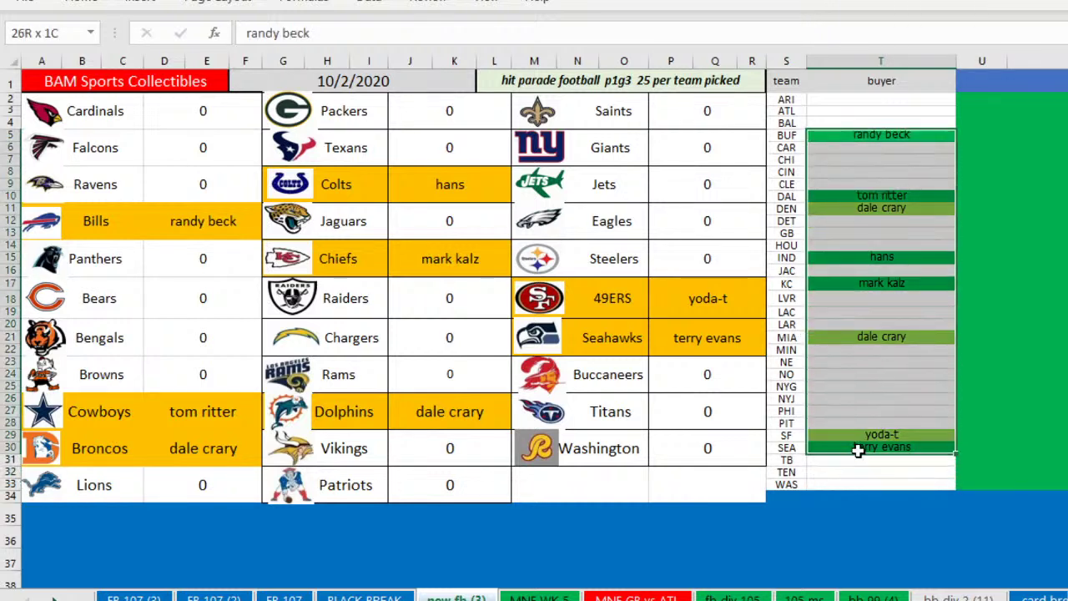
{"action": "right_click", "coordinate": [834, 247]}
{"action": "left_click", "coordinate": [868, 112]}
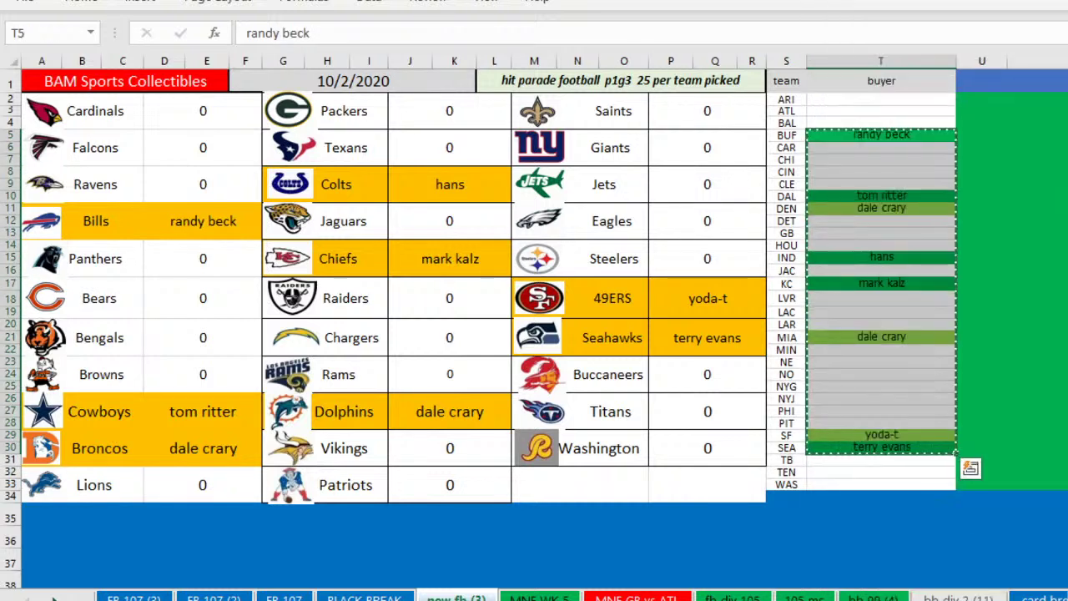
{"action": "key", "text": "alt+Tab"}
{"action": "left_click_drag", "start_coordinate": [402, 34], "coordinate": [591, 33]}
{"action": "scroll", "coordinate": [469, 370], "scroll_direction": "down", "scroll_amount": 2}
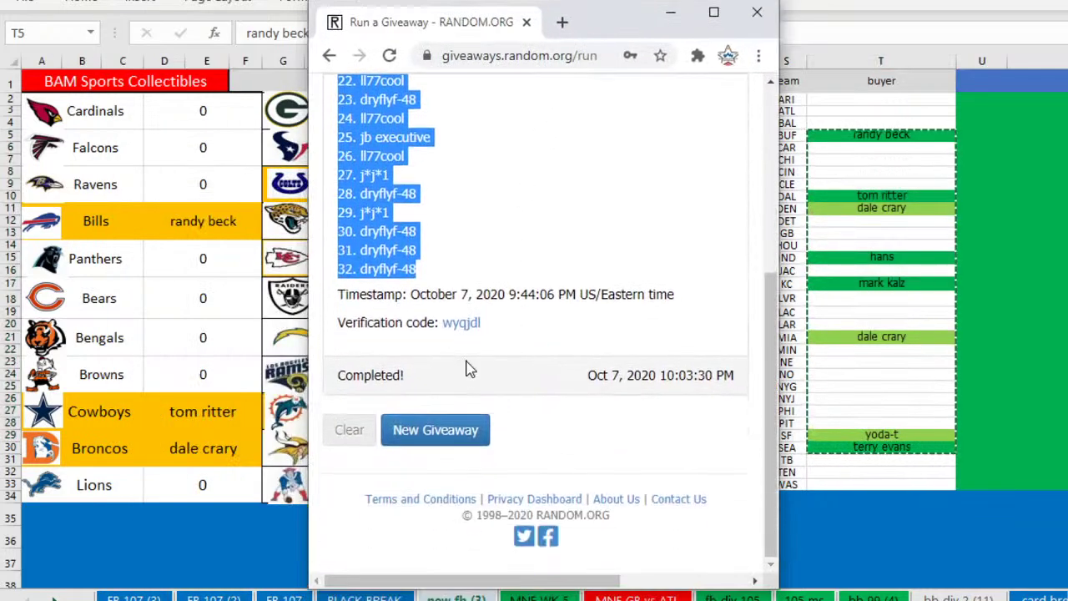
{"action": "left_click", "coordinate": [435, 430]}
{"action": "left_click", "coordinate": [672, 271]}
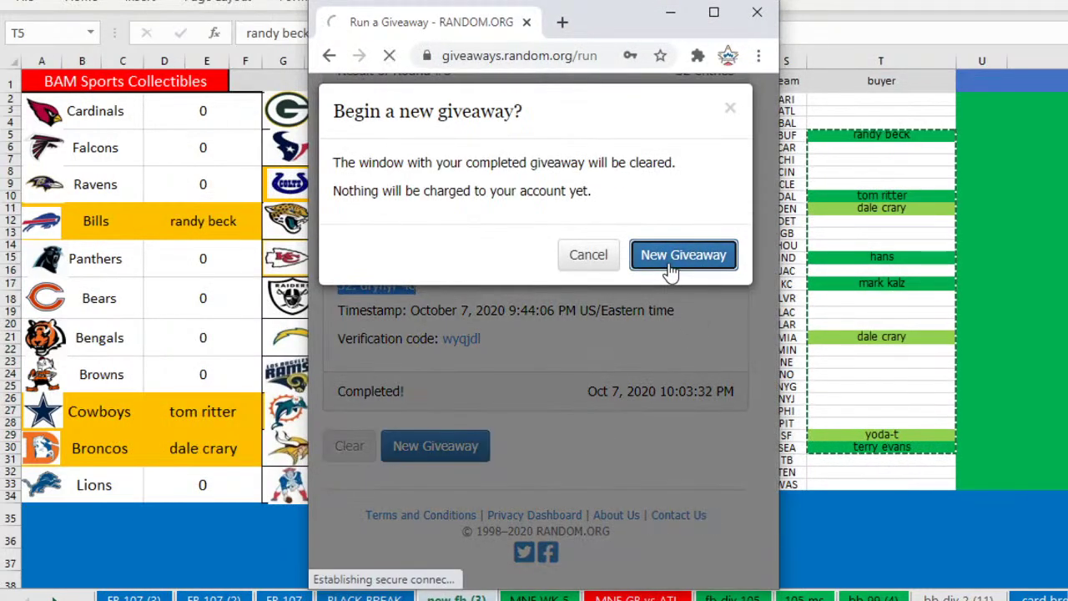
Paste the buyer list into Entries three times, totalling 24 entries.
{"action": "right_click", "coordinate": [409, 224]}
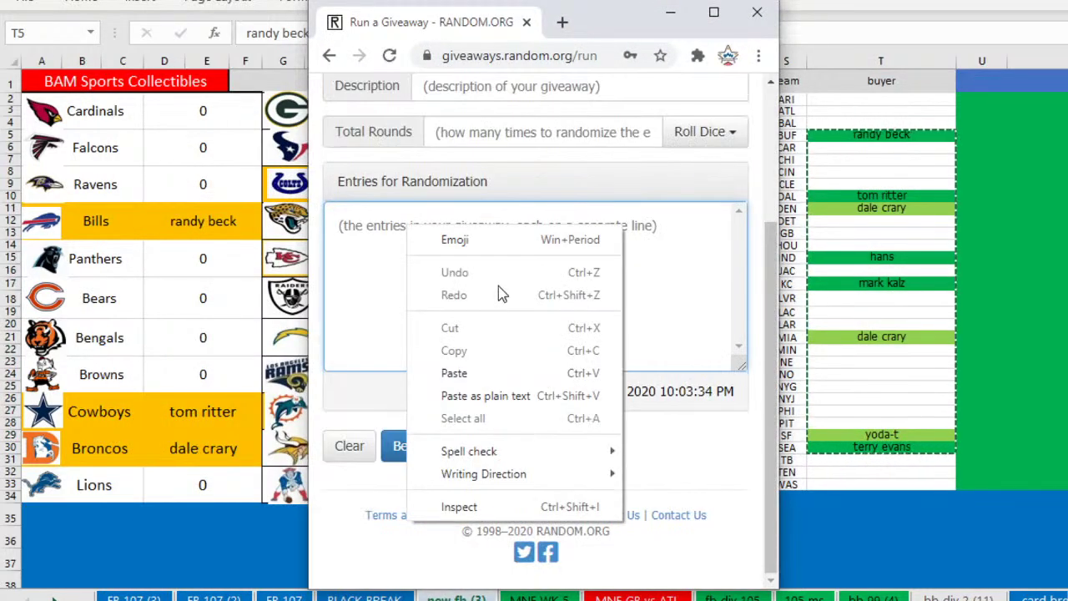
{"action": "left_click", "coordinate": [456, 373]}
{"action": "right_click", "coordinate": [386, 354]}
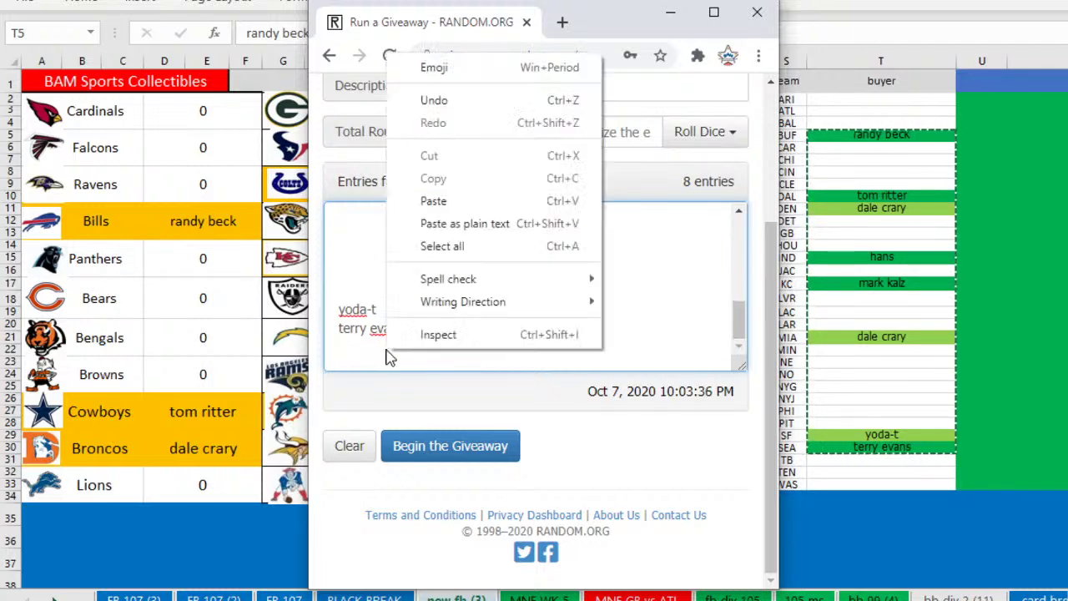
{"action": "left_click", "coordinate": [453, 223]}
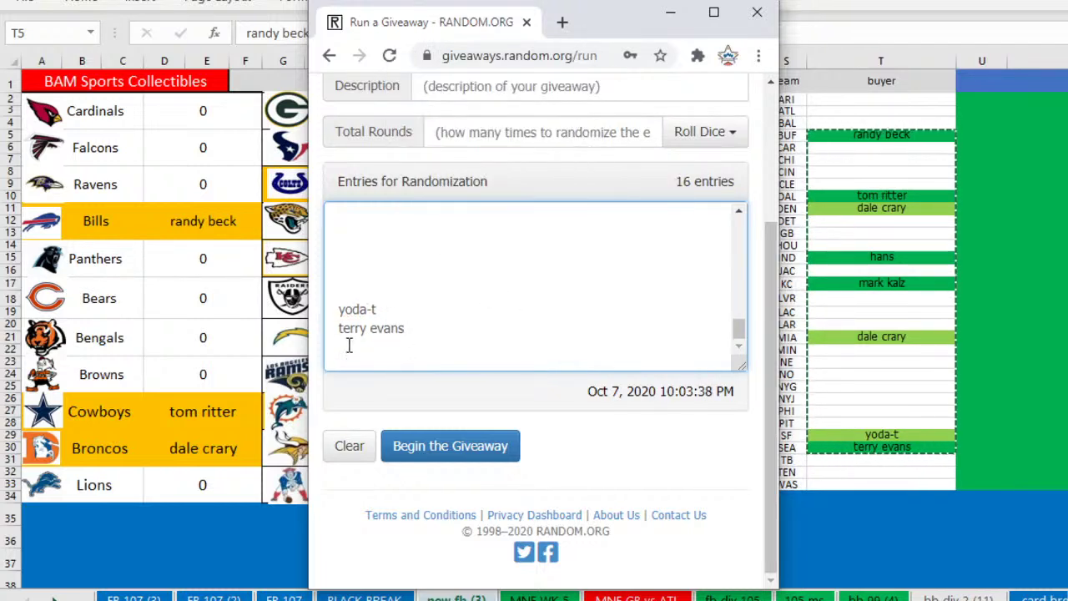
{"action": "right_click", "coordinate": [349, 346]}
{"action": "left_click", "coordinate": [417, 218]}
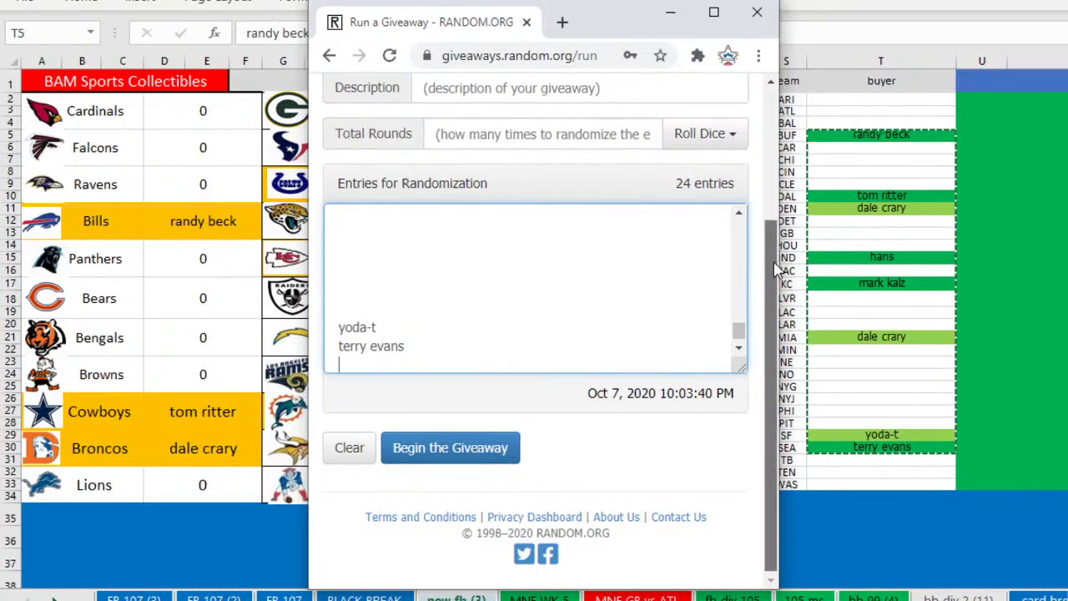
{"action": "left_click_drag", "start_coordinate": [776, 269], "coordinate": [770, 148]}
{"action": "left_click", "coordinate": [513, 209]}
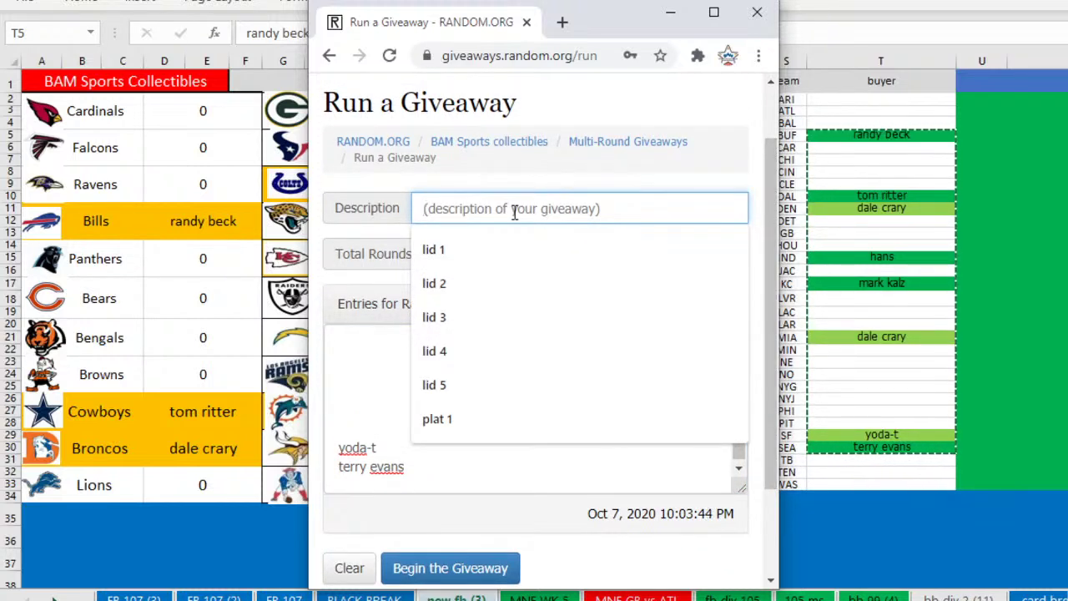
Set the giveaway description to 'football 1' with 5 total rounds and begin it.
{"action": "type", "text": "football 1"}
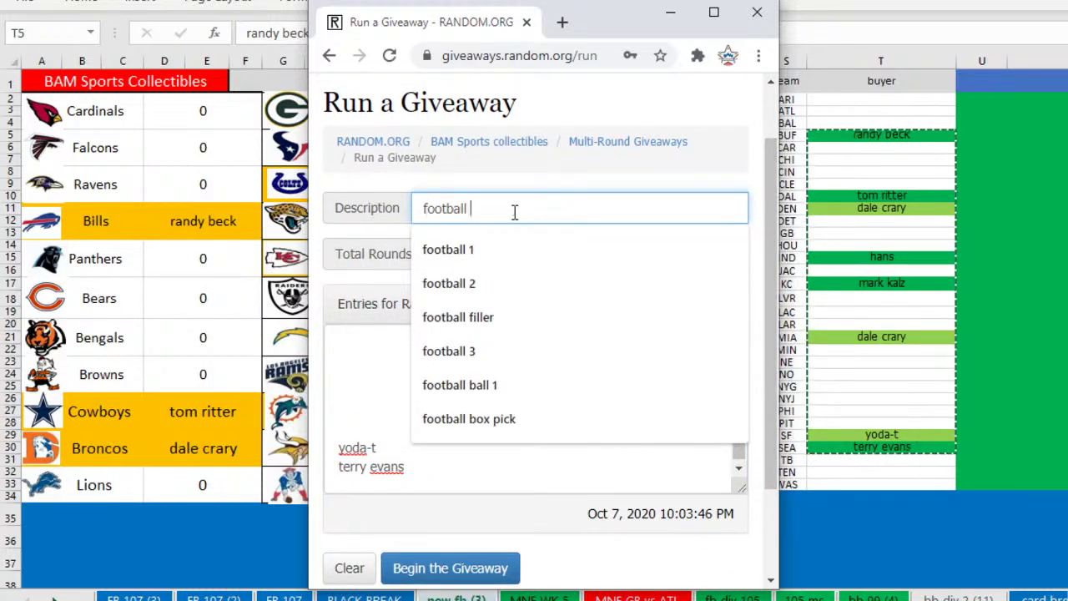
{"action": "left_click", "coordinate": [481, 249]}
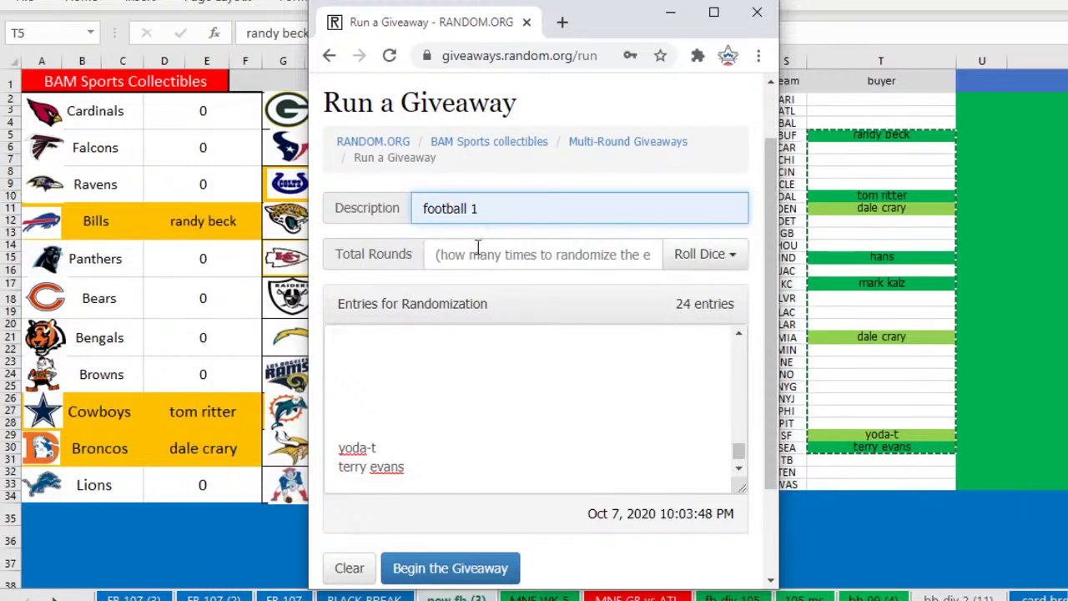
{"action": "left_click", "coordinate": [477, 252]}
{"action": "left_click", "coordinate": [457, 298]}
{"action": "scroll", "coordinate": [758, 317], "scroll_direction": "down", "scroll_amount": 3}
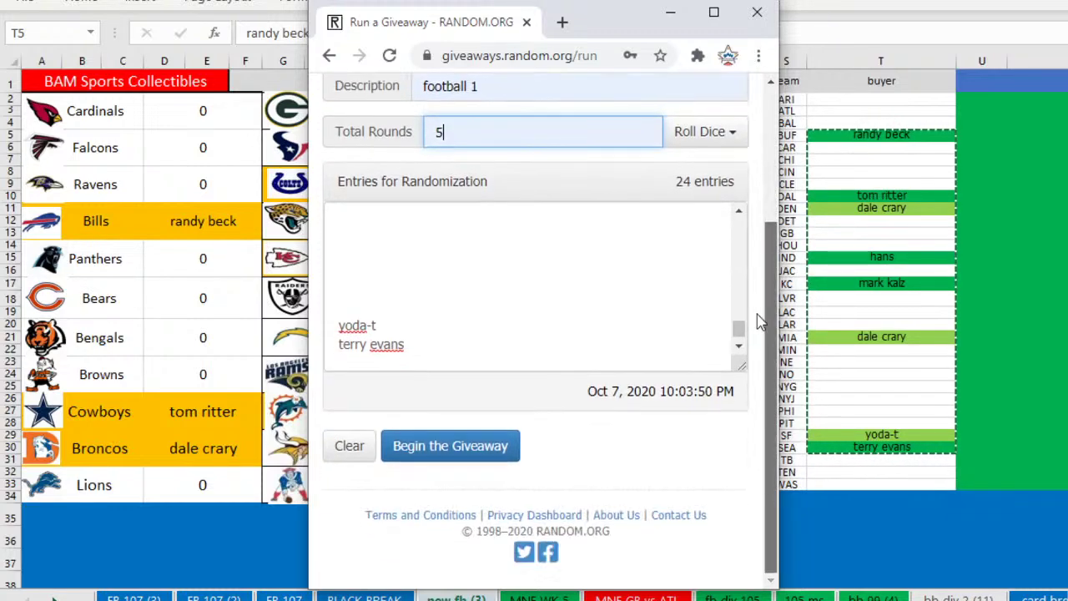
{"action": "left_click", "coordinate": [474, 442]}
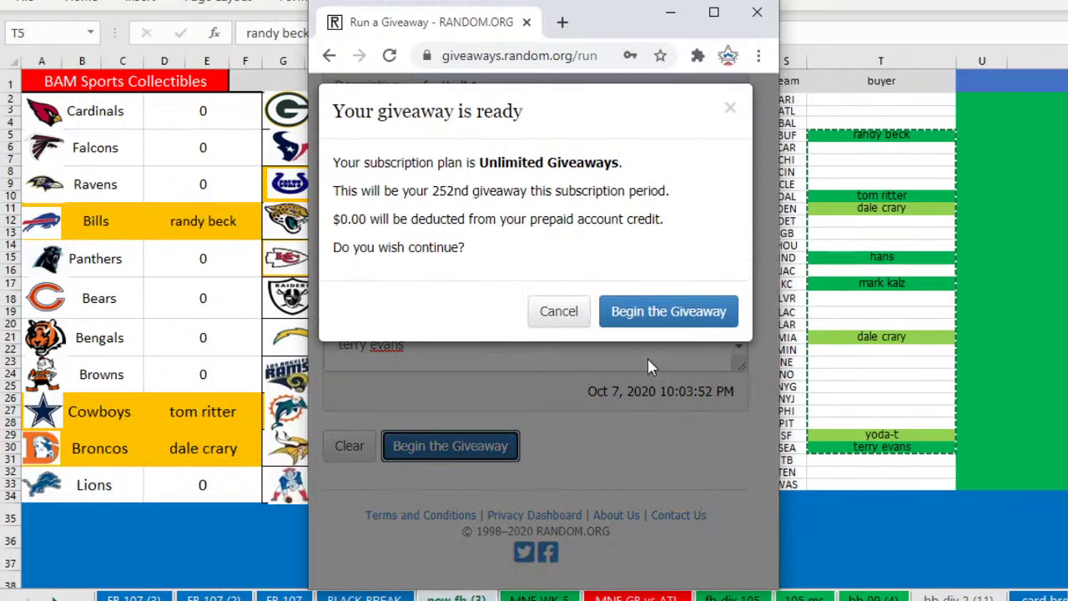
{"action": "left_click", "coordinate": [667, 321]}
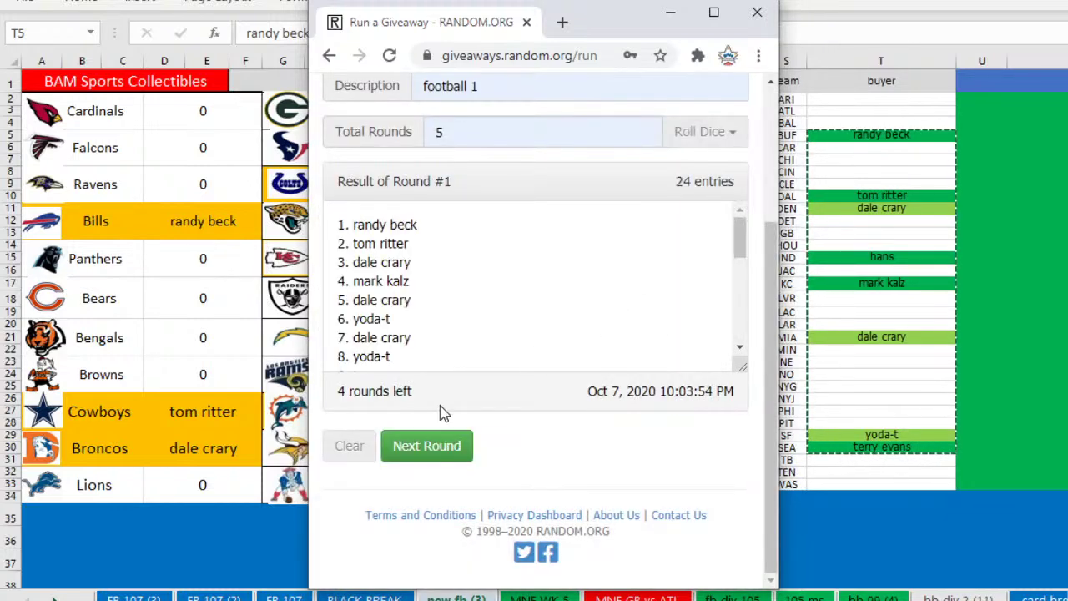
Run rounds through Round 5, enlarge the results list, and move the window right.
{"action": "left_click", "coordinate": [392, 442]}
{"action": "left_click", "coordinate": [396, 447]}
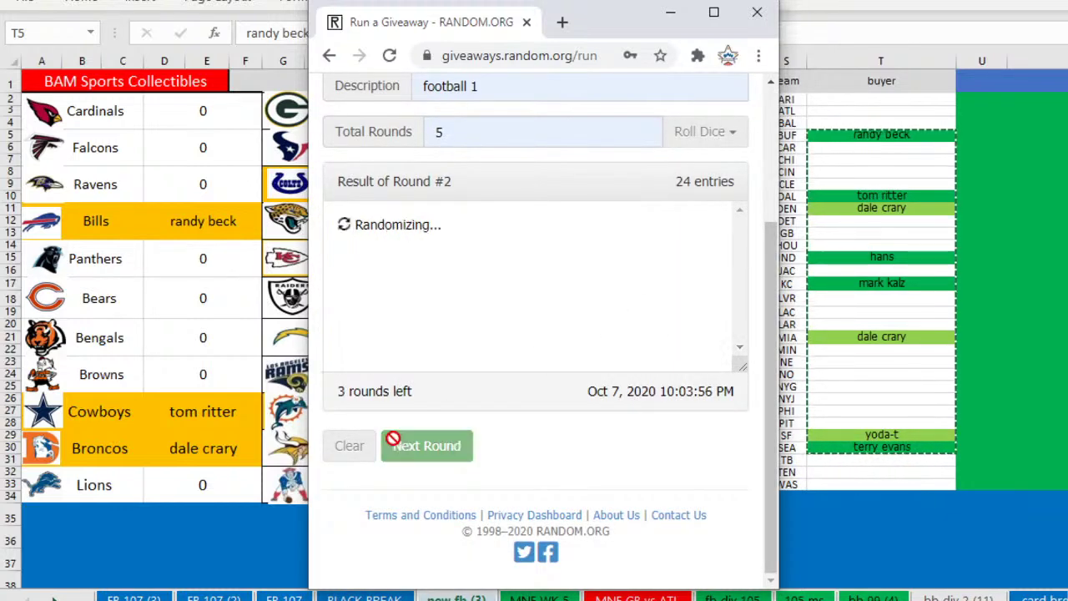
{"action": "left_click", "coordinate": [399, 448]}
{"action": "left_click", "coordinate": [399, 448]}
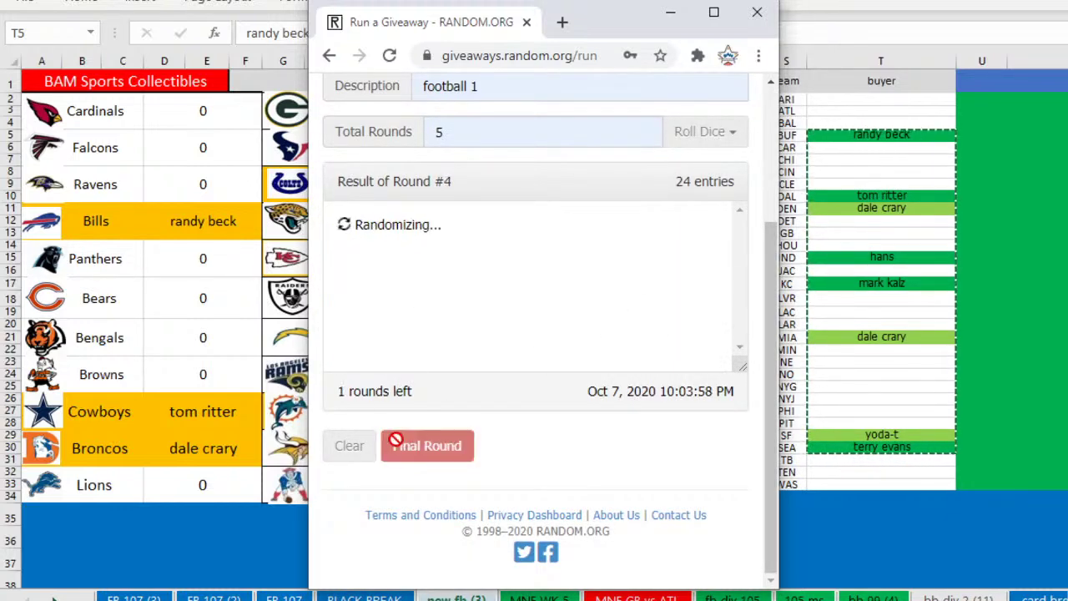
{"action": "left_click_drag", "start_coordinate": [737, 365], "coordinate": [619, 584]}
{"action": "left_click_drag", "start_coordinate": [594, 21], "coordinate": [1067, 21]}
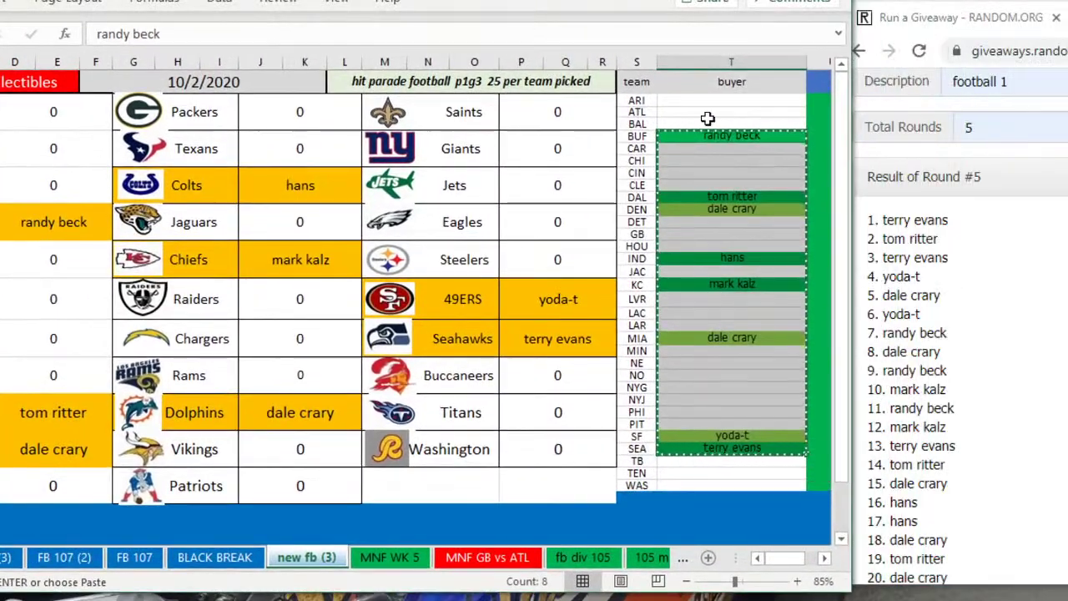
Starting at cell T2, enter the buyers' names for ARI, ATL, BAL, CAR, CHI and CIN.
{"action": "left_click", "coordinate": [709, 97]}
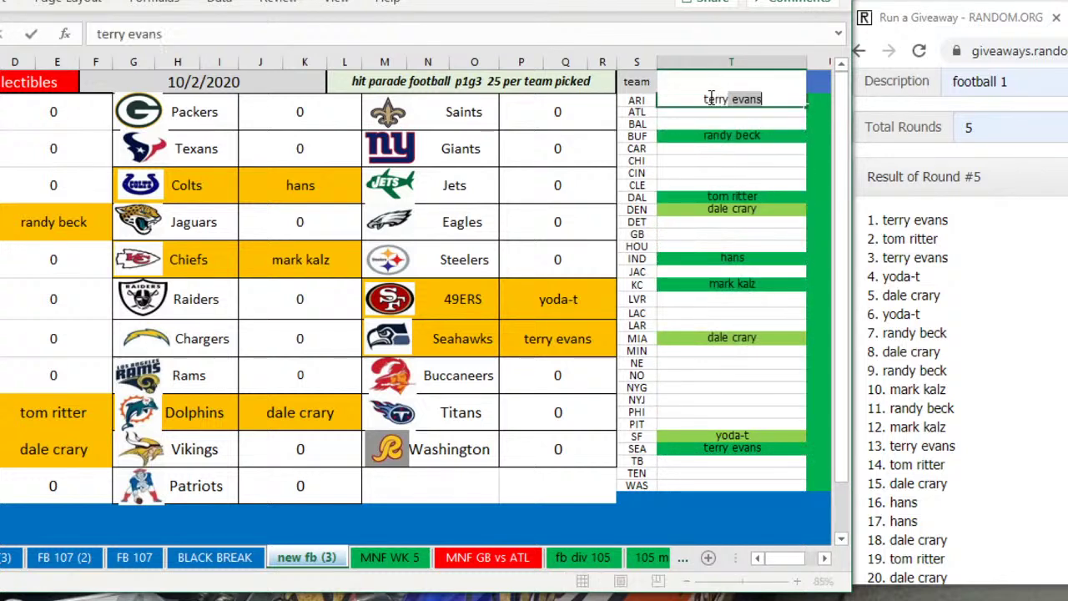
{"action": "key", "text": "Return"}
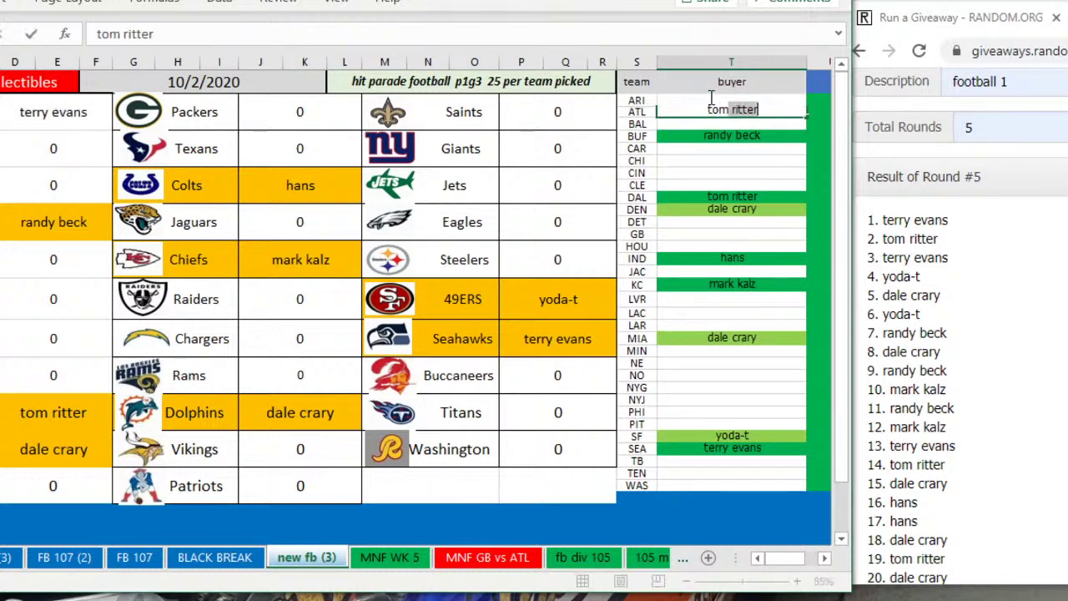
{"action": "key", "text": "Return"}
{"action": "key", "text": "Return"}
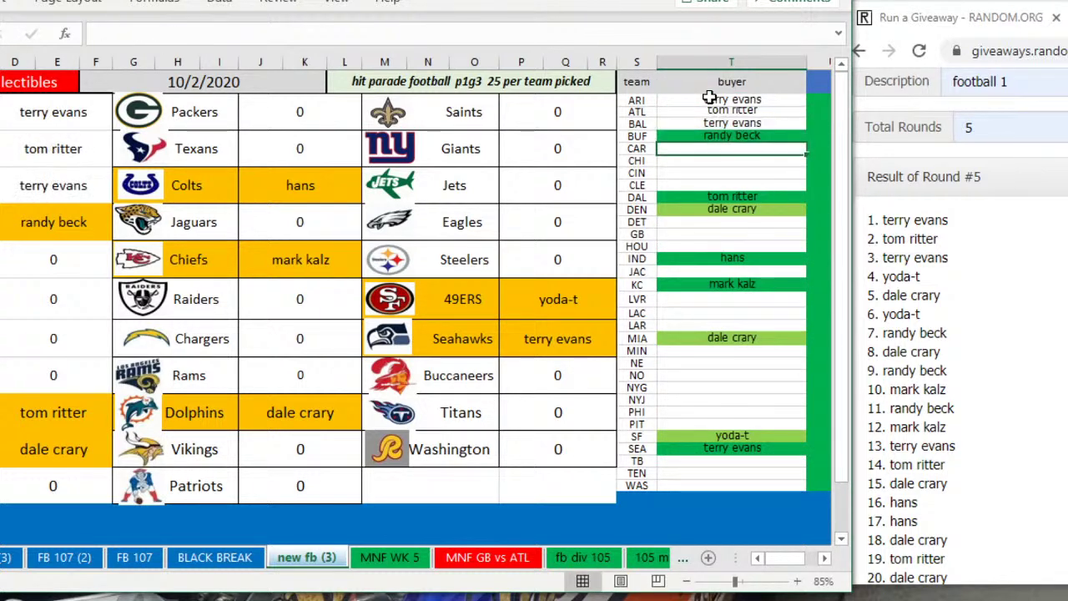
{"action": "type", "text": "yoda-t"}
{"action": "key", "text": "Return"}
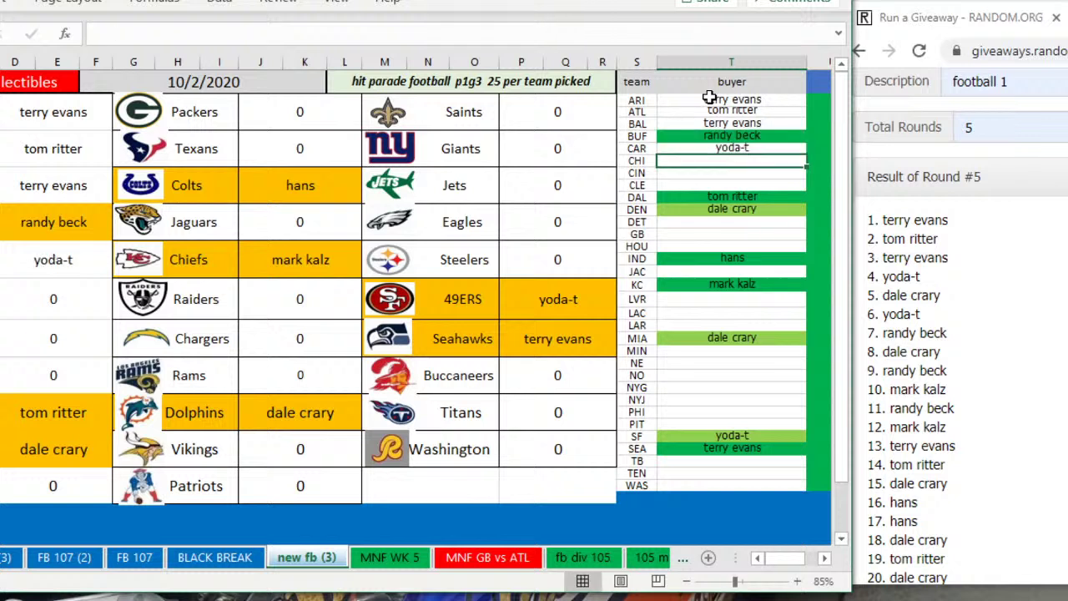
{"action": "key", "text": "Return"}
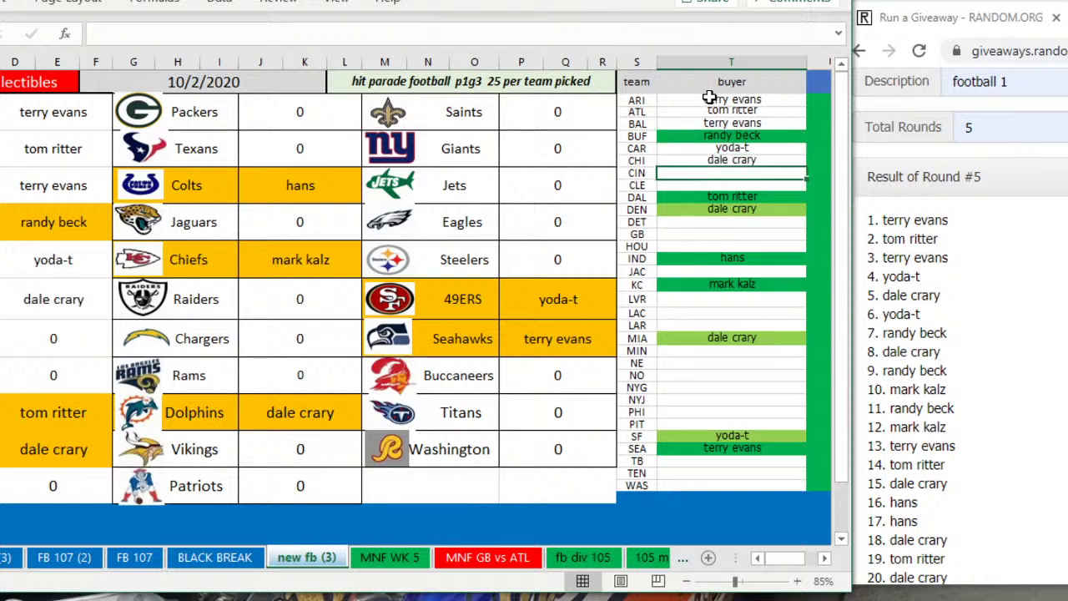
{"action": "type", "text": "yoda-t"}
{"action": "key", "text": "Return"}
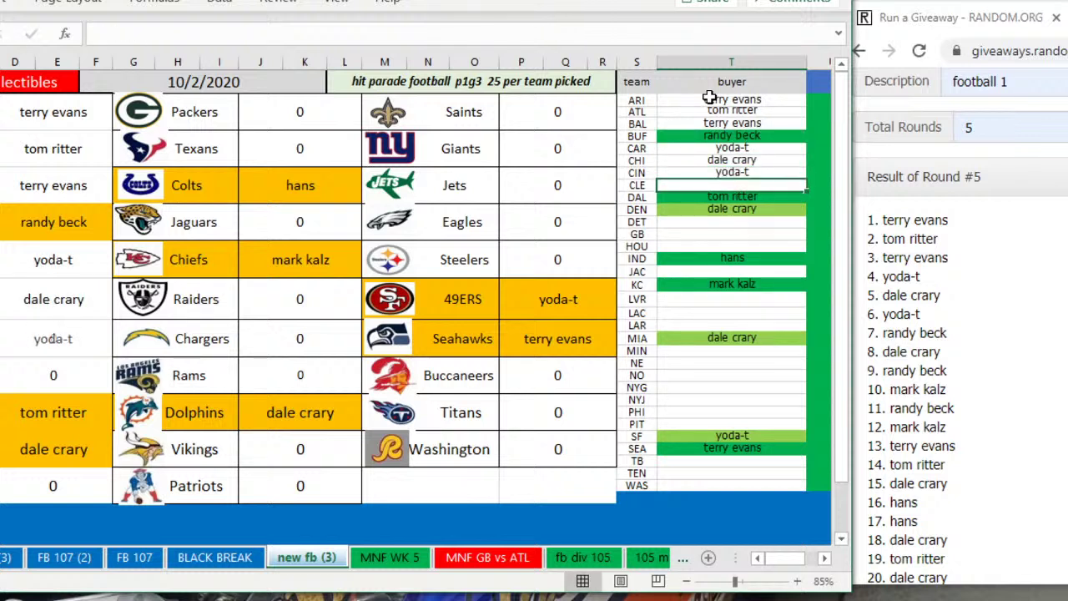
Enter the buyers' names for CLE, DET, GB, HOU and JAC.
{"action": "key", "text": "Return"}
{"action": "key", "text": "Return"}
{"action": "key", "text": "Return"}
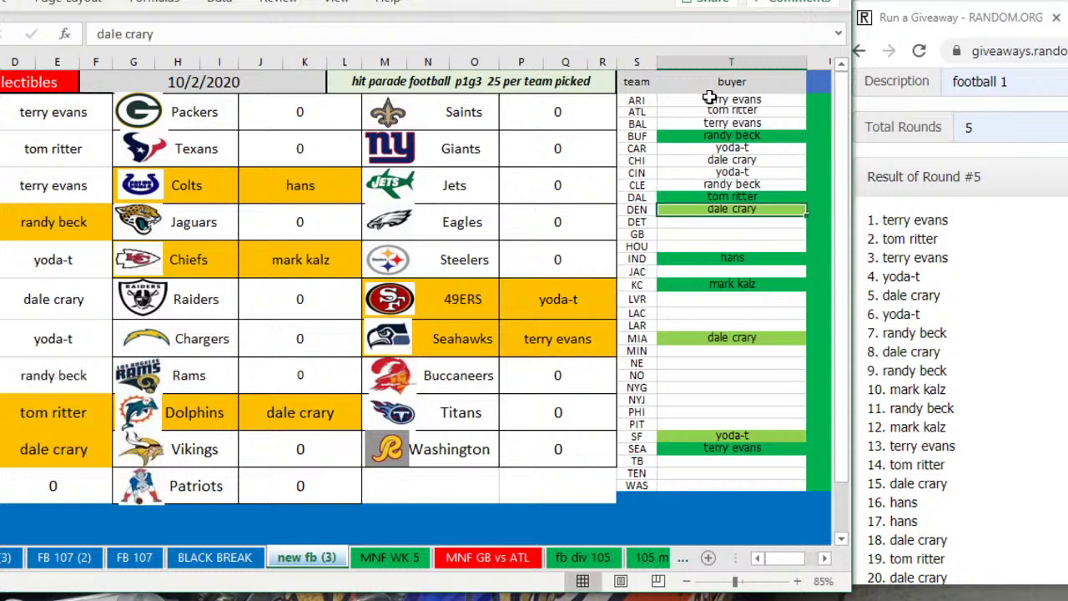
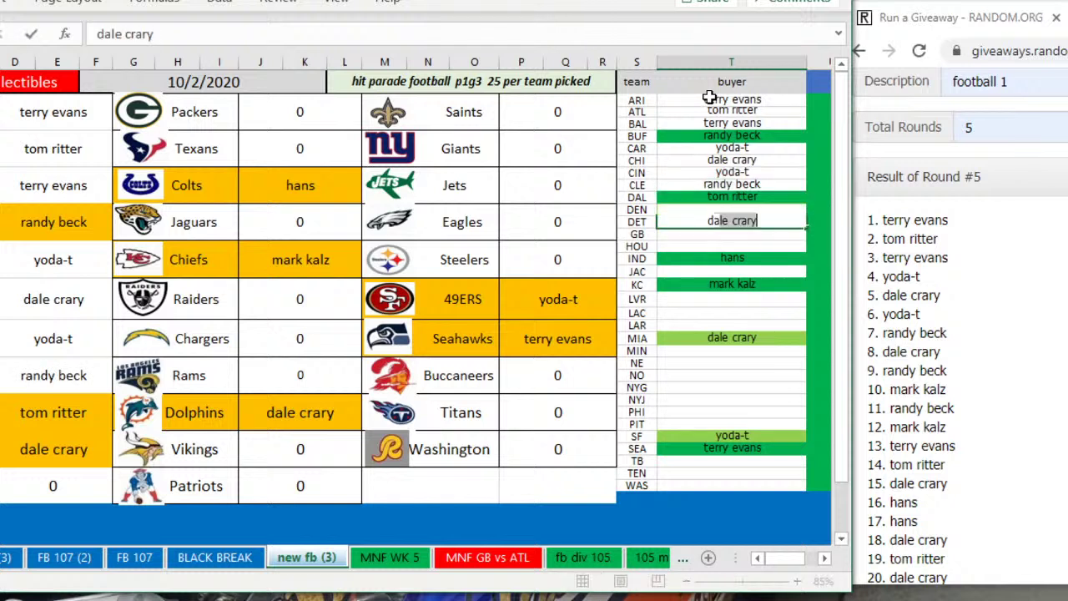
{"action": "key", "text": "Return"}
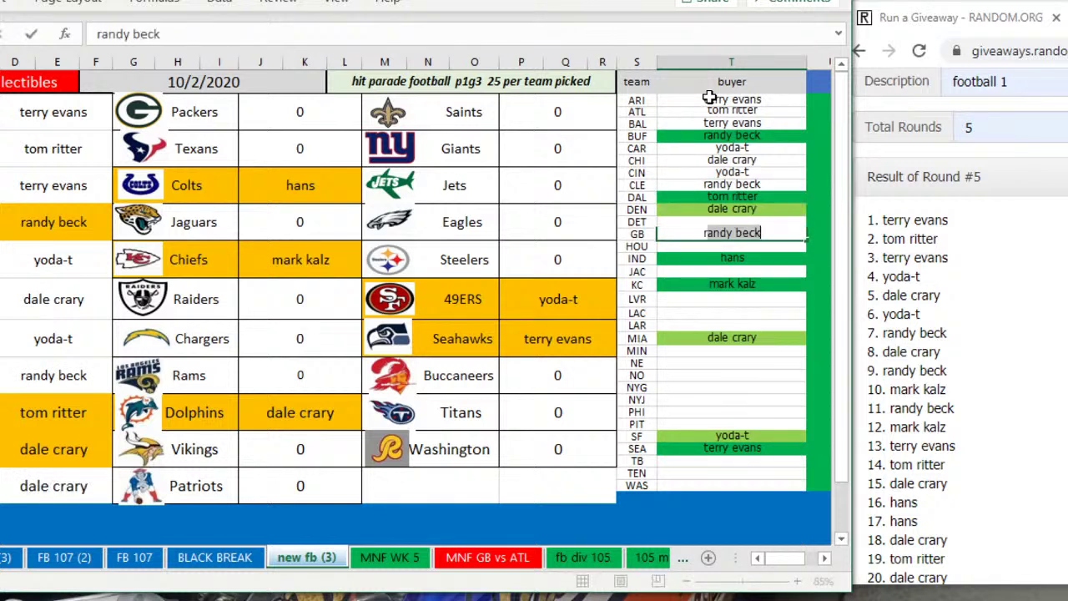
{"action": "key", "text": "Return"}
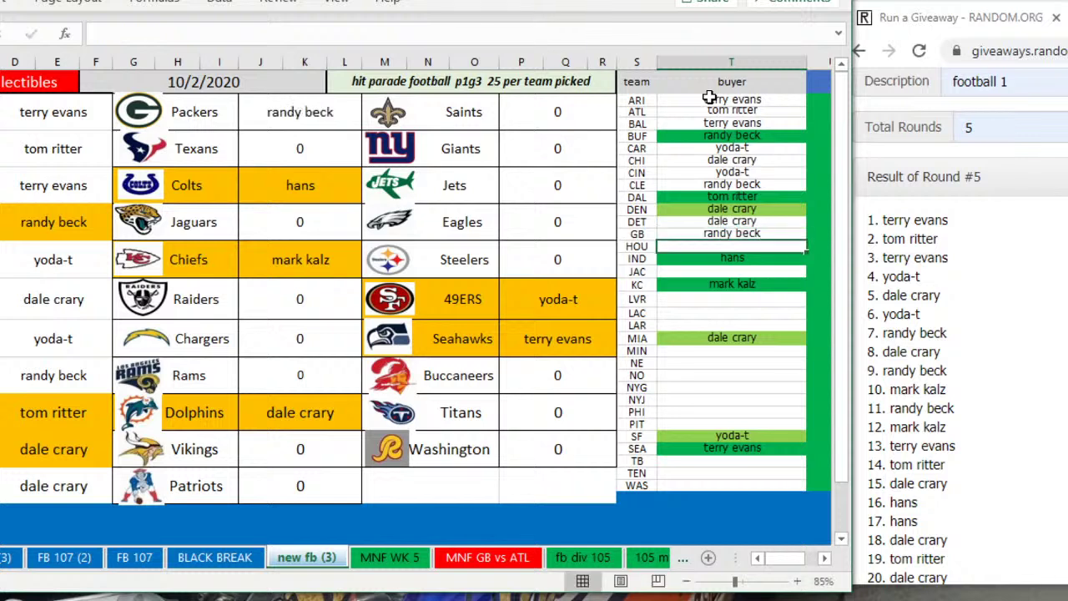
{"action": "key", "text": "Return"}
{"action": "key", "text": "Return"}
{"action": "key", "text": "Return"}
{"action": "key", "text": "Return"}
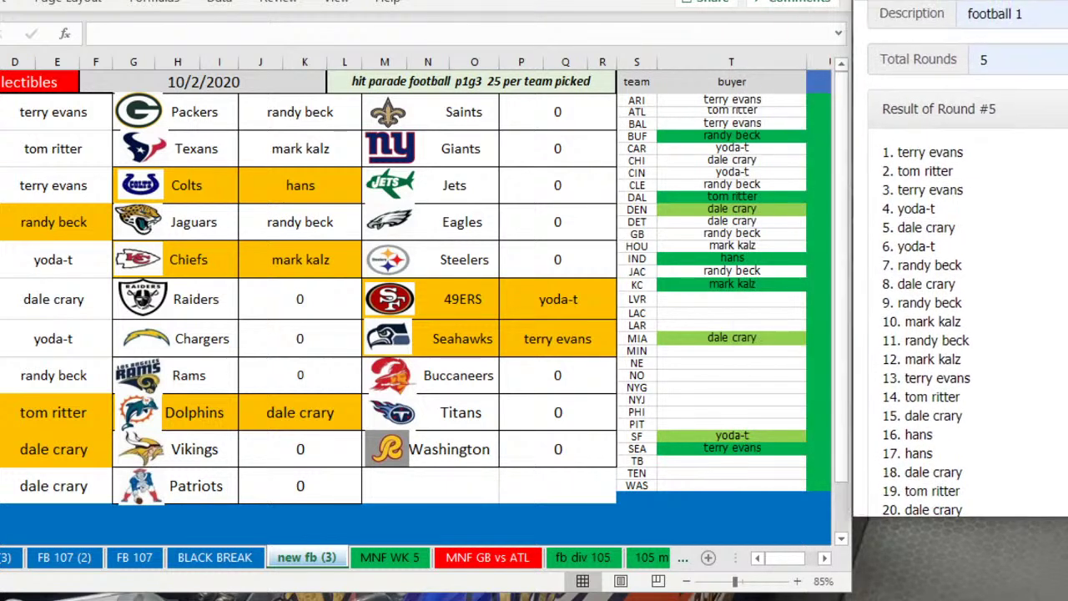
Fill in AutoComplete buyers for LVR, LAC, LAR, MIN, NE and NO.
{"action": "scroll", "coordinate": [1012, 339], "scroll_direction": "down", "scroll_amount": 3}
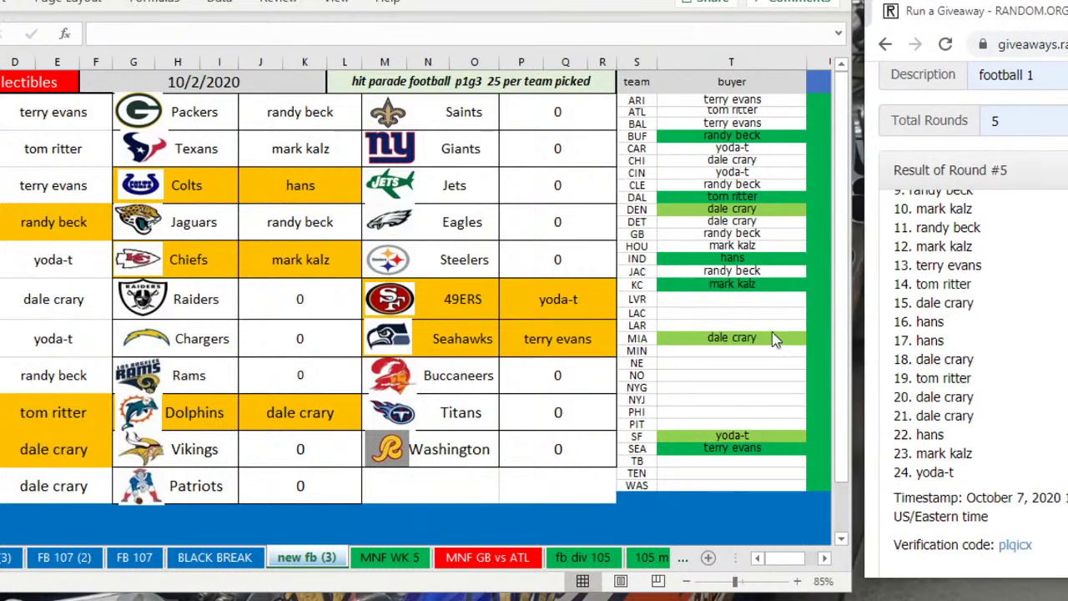
{"action": "left_click", "coordinate": [715, 298]}
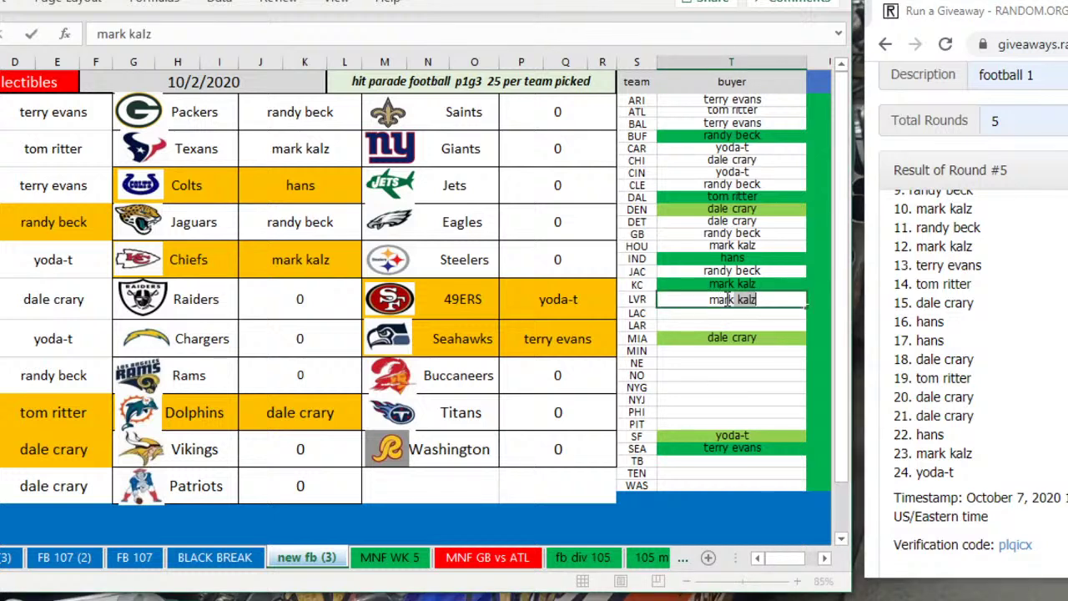
{"action": "key", "text": "Return"}
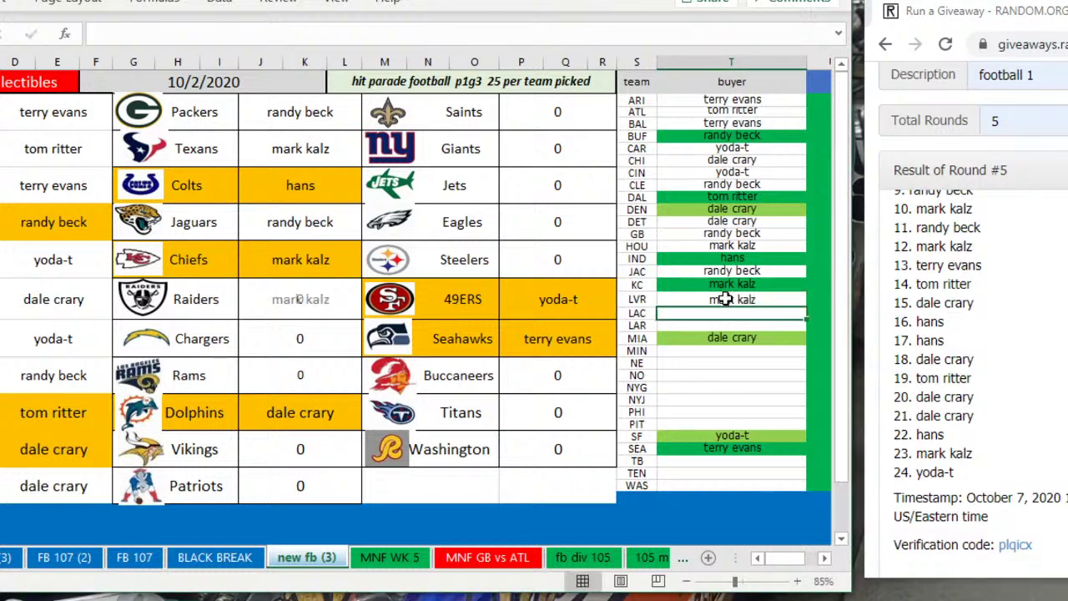
{"action": "type", "text": "t"}
{"action": "key", "text": "Return"}
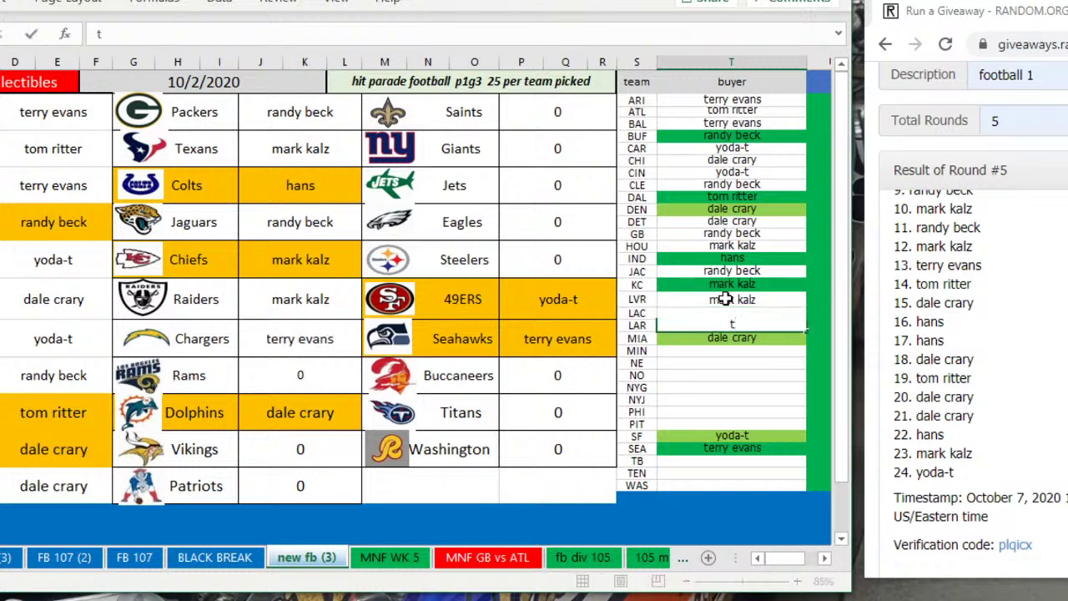
{"action": "key", "text": "Return"}
{"action": "key", "text": "Return"}
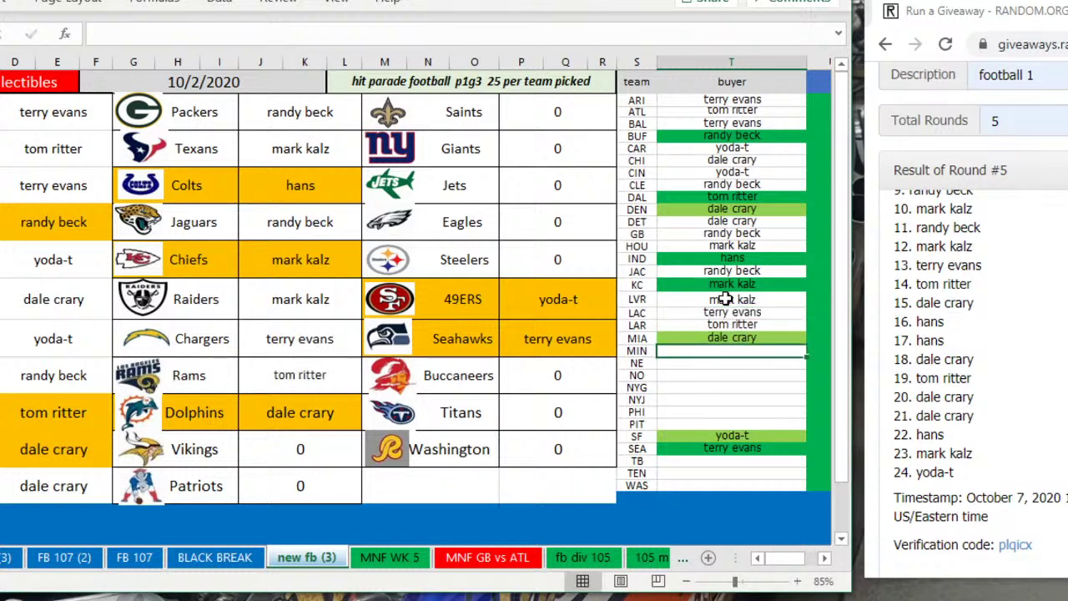
{"action": "type", "text": "dale"}
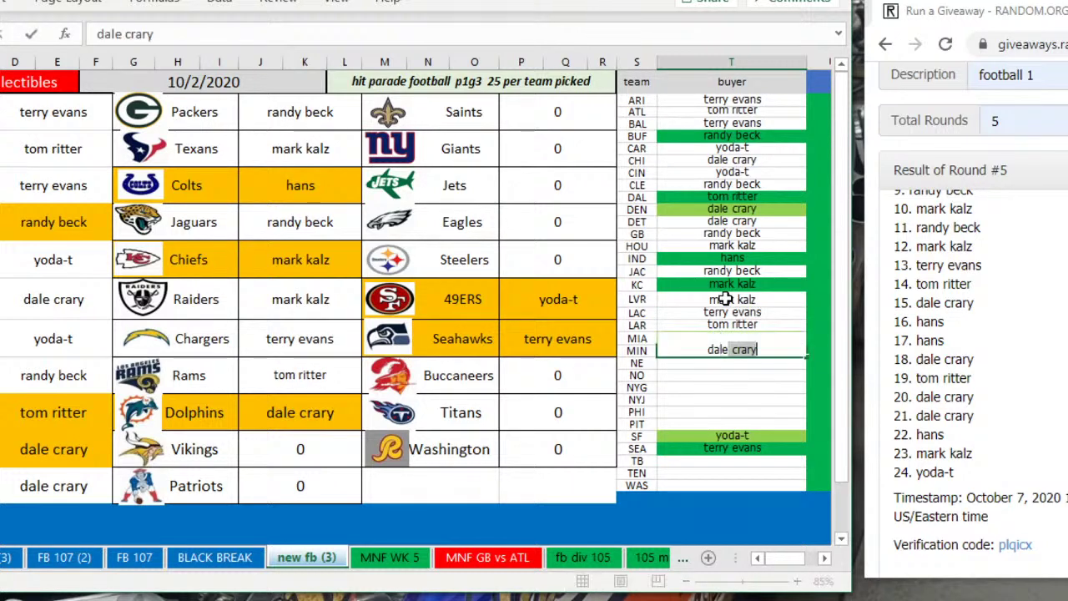
{"action": "key", "text": "Return"}
{"action": "type", "text": "h"}
{"action": "key", "text": "Return"}
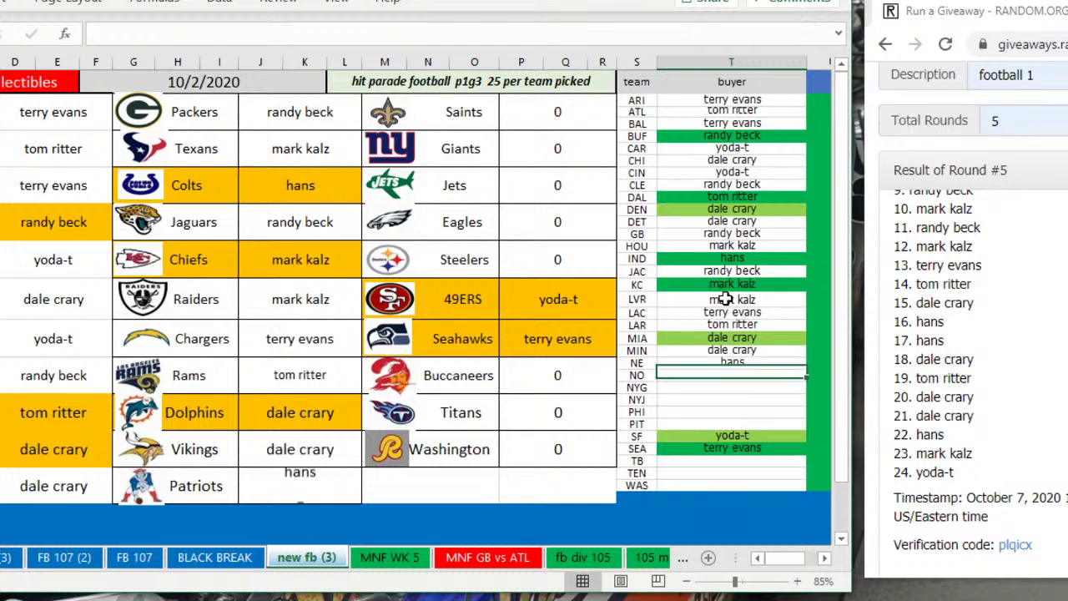
{"action": "type", "text": "ha"}
{"action": "key", "text": "Return"}
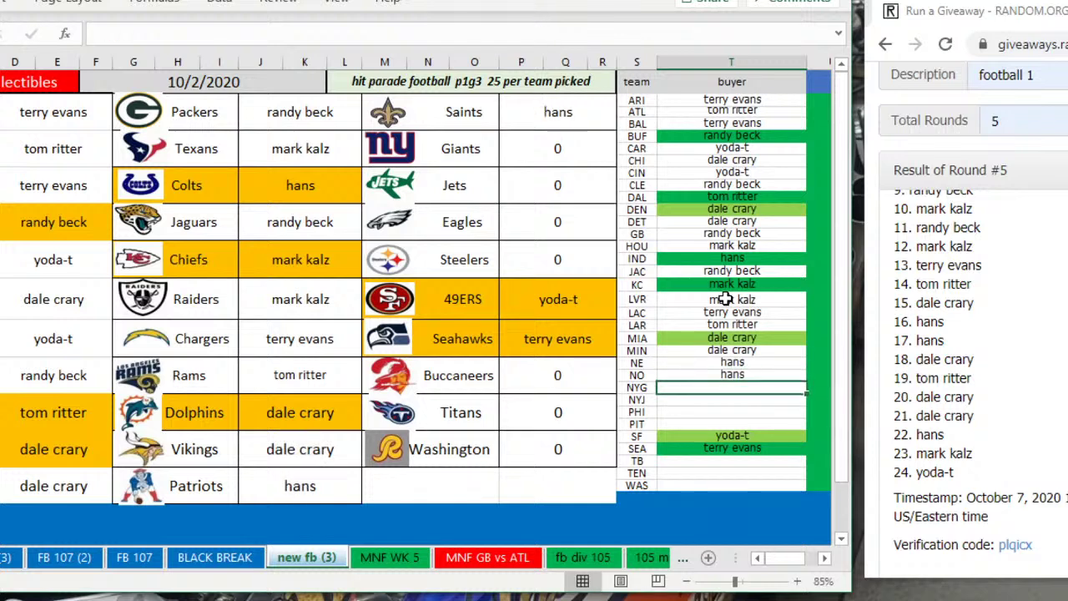
Fill in buyers for NYG, NYJ, PHI, PIT, TB, TEN and WAS, then minimize the browser.
{"action": "key", "text": "Return"}
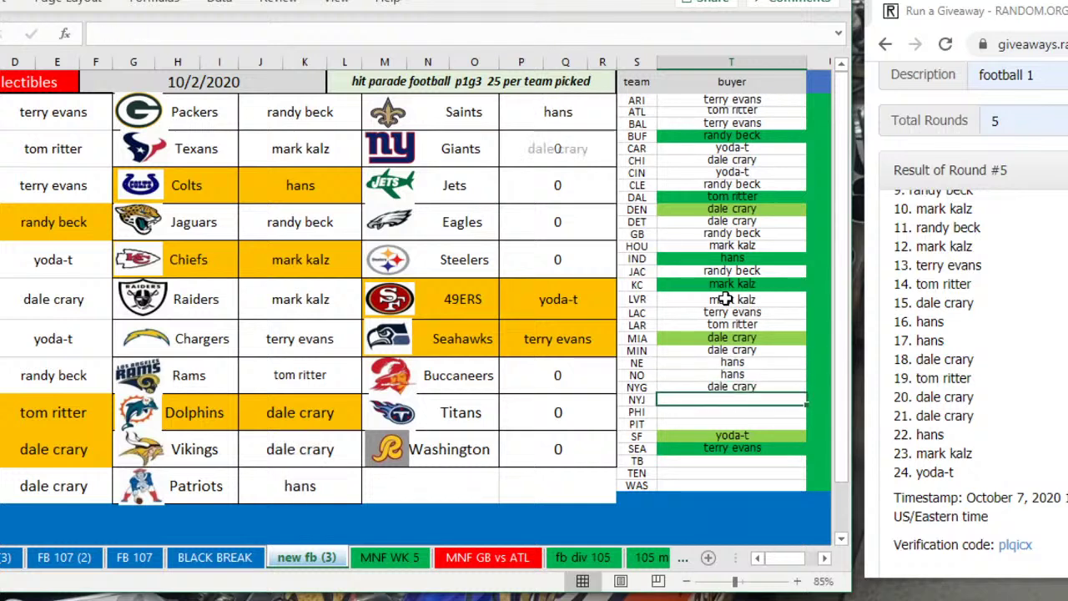
{"action": "type", "text": "tom"}
{"action": "key", "text": "Return"}
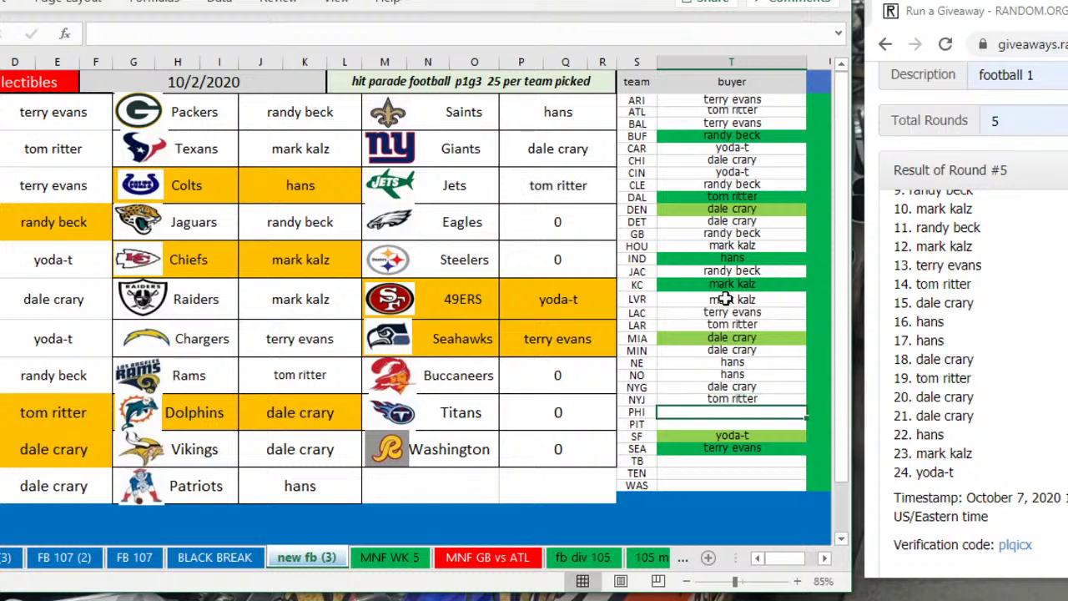
{"action": "key", "text": "Return"}
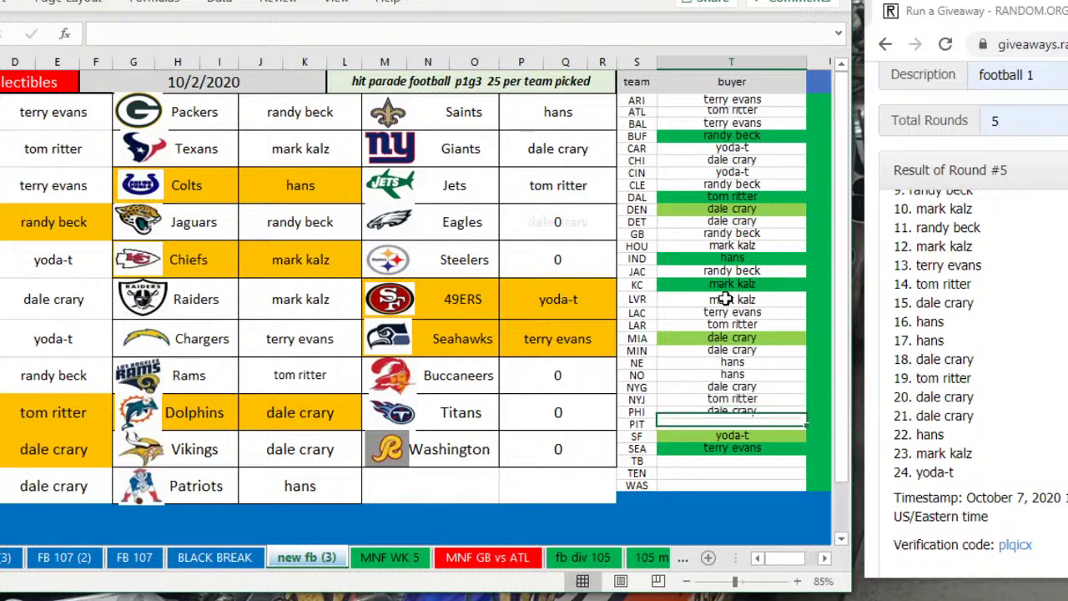
{"action": "type", "text": "d"}
{"action": "key", "text": "Return"}
{"action": "key", "text": "Return"}
{"action": "key", "text": "Return"}
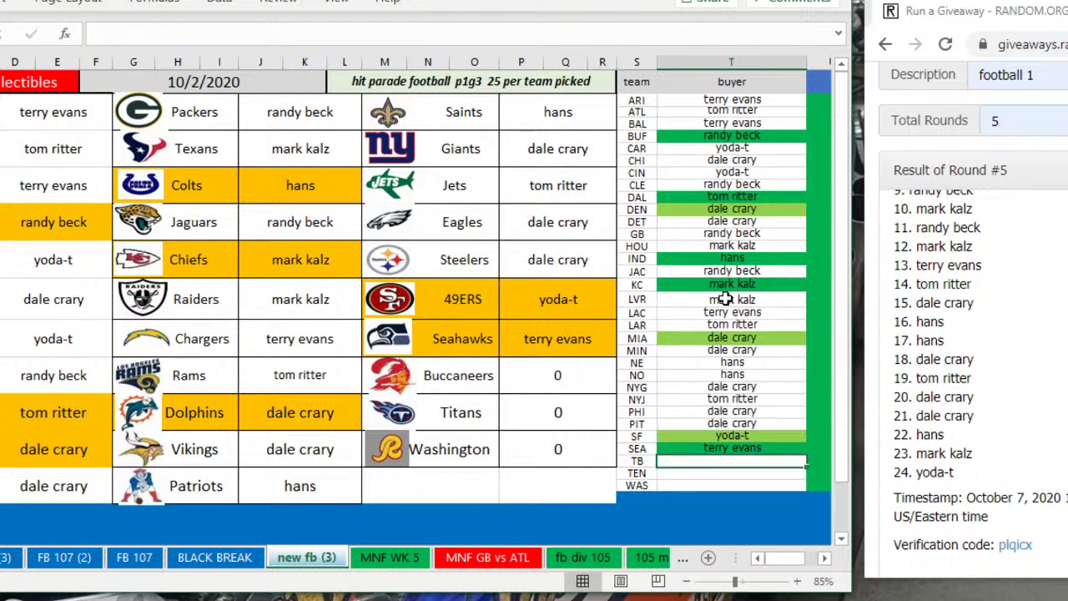
{"action": "type", "text": "hans"}
{"action": "key", "text": "Return"}
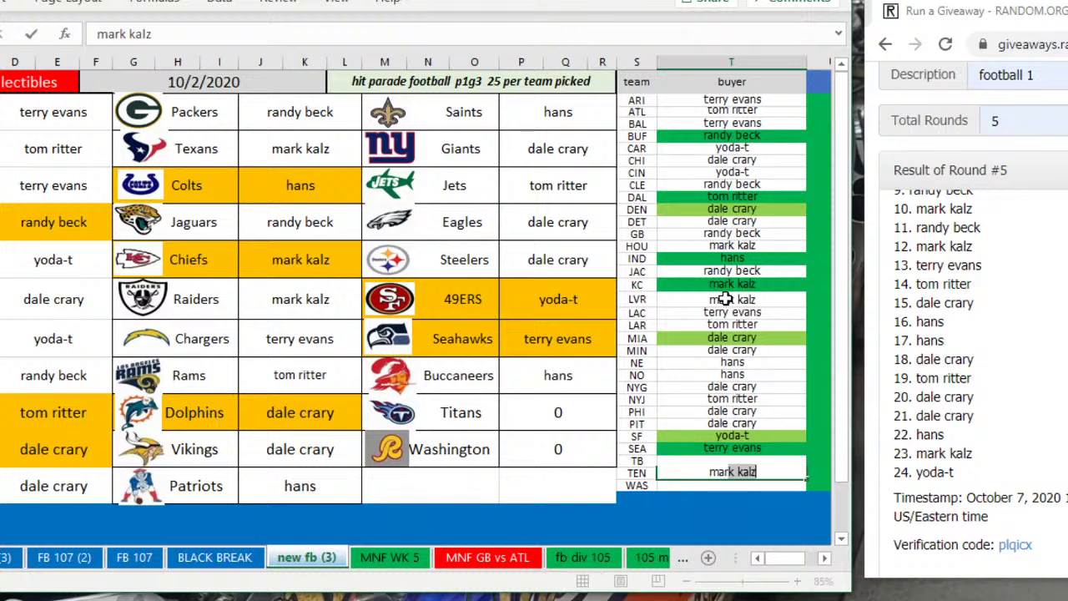
{"action": "key", "text": "Return"}
{"action": "type", "text": "yoda-t"}
{"action": "key", "text": "Return"}
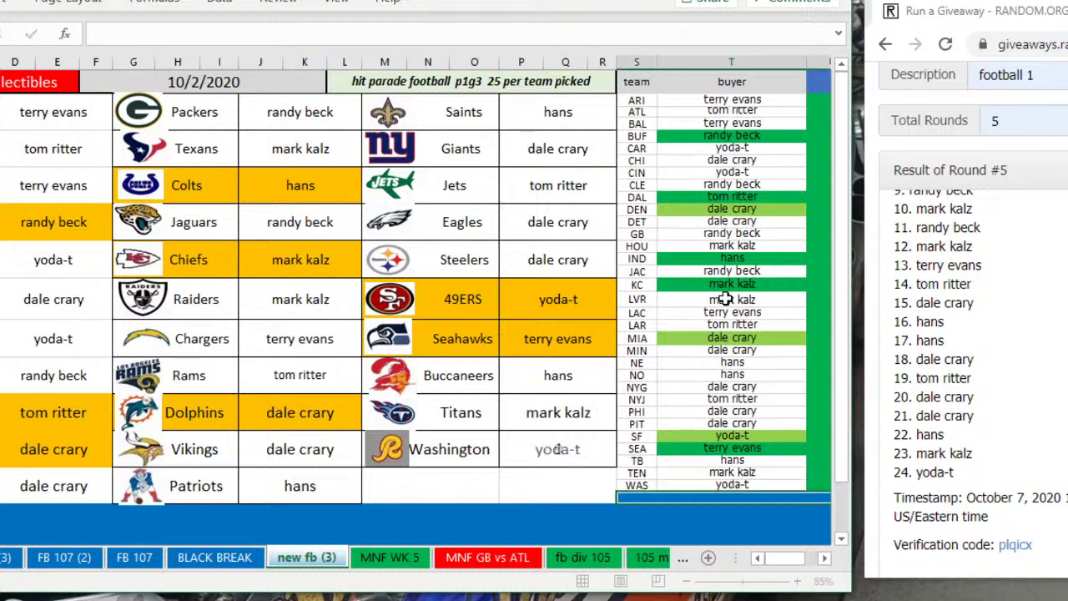
{"action": "left_click", "coordinate": [738, 4]}
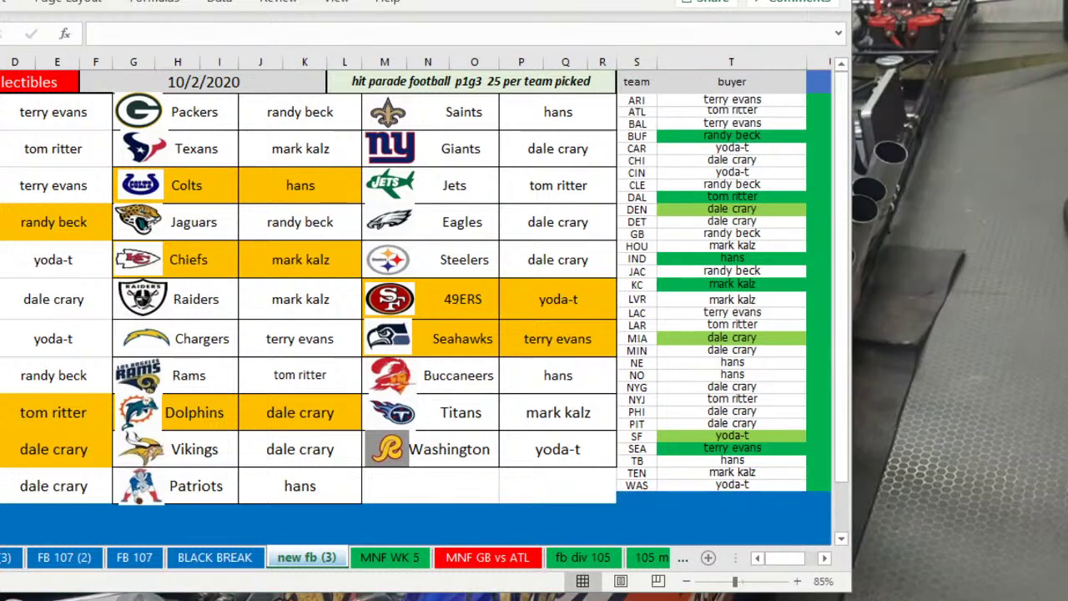
Maximize Excel and shade the Panthers, Bengals and Washington cells orange.
{"action": "key", "text": "super+Up"}
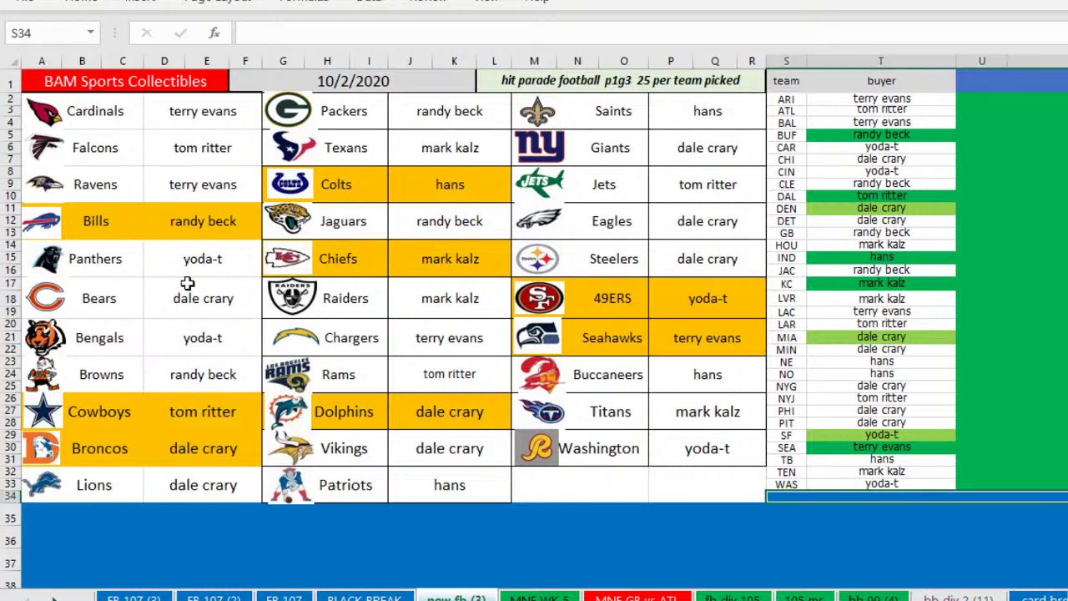
{"action": "left_click_drag", "start_coordinate": [108, 258], "coordinate": [213, 254]}
{"action": "left_click_drag", "start_coordinate": [114, 339], "coordinate": [196, 336]}
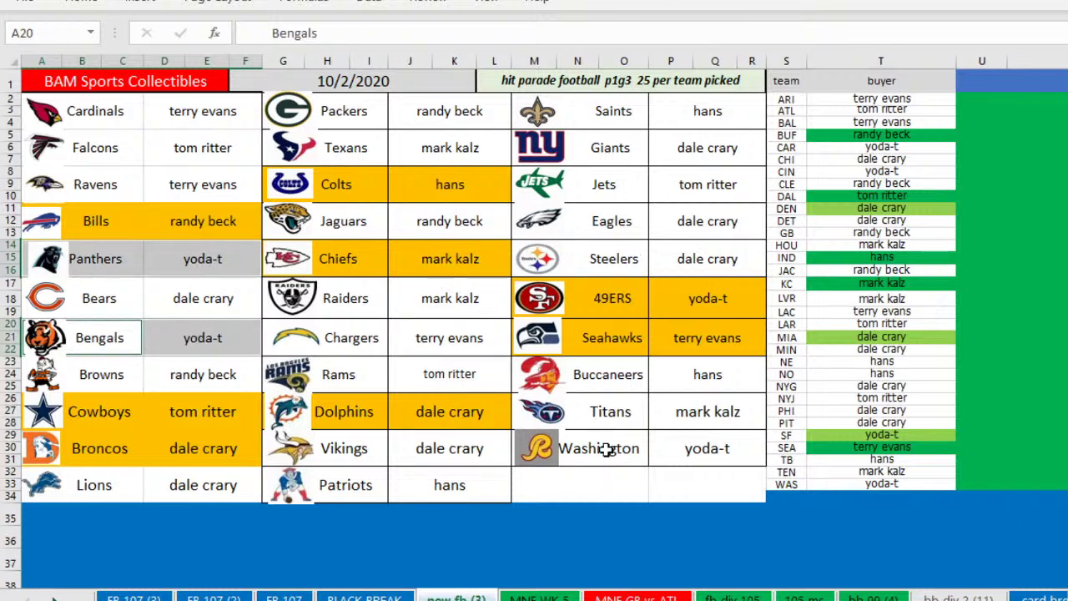
{"action": "left_click_drag", "start_coordinate": [608, 448], "coordinate": [679, 448]}
{"action": "right_click", "coordinate": [674, 448]}
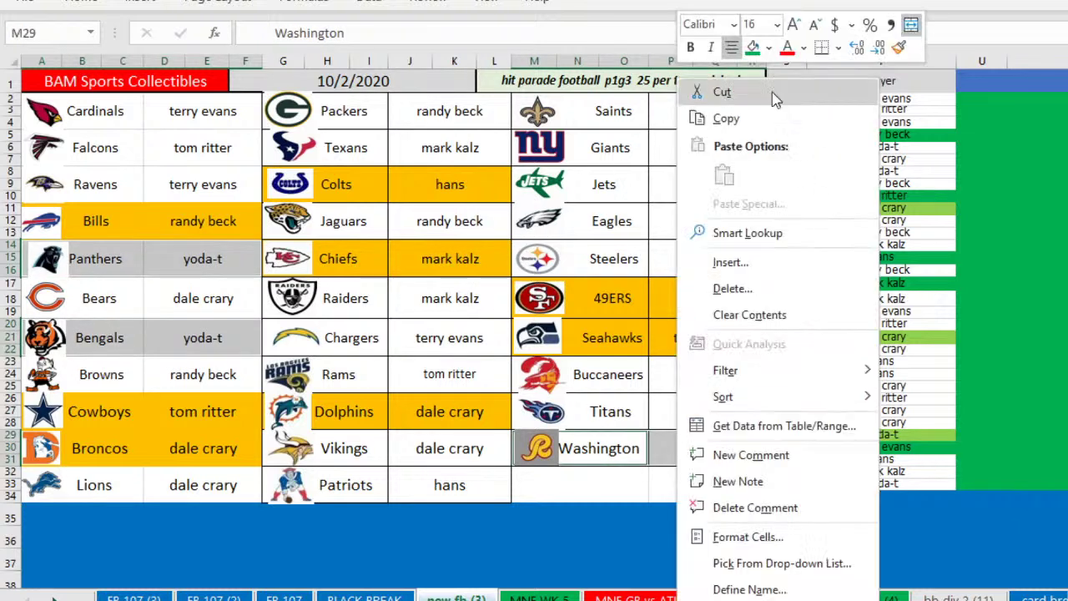
{"action": "left_click", "coordinate": [768, 47]}
{"action": "left_click", "coordinate": [783, 224]}
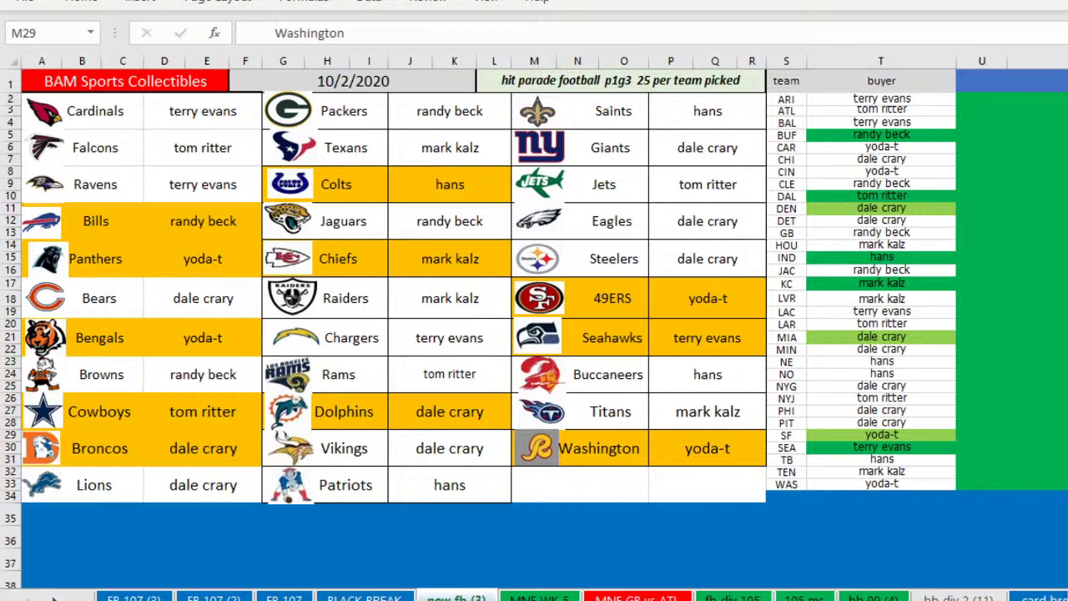
Select all unfilled team rows, including the Saints–Titans and Raiders–Patriots blocks.
{"action": "left_click_drag", "start_coordinate": [109, 138], "coordinate": [209, 188]}
{"action": "left_click_drag", "start_coordinate": [139, 298], "coordinate": [212, 299]}
{"action": "left_click_drag", "start_coordinate": [119, 375], "coordinate": [217, 377]}
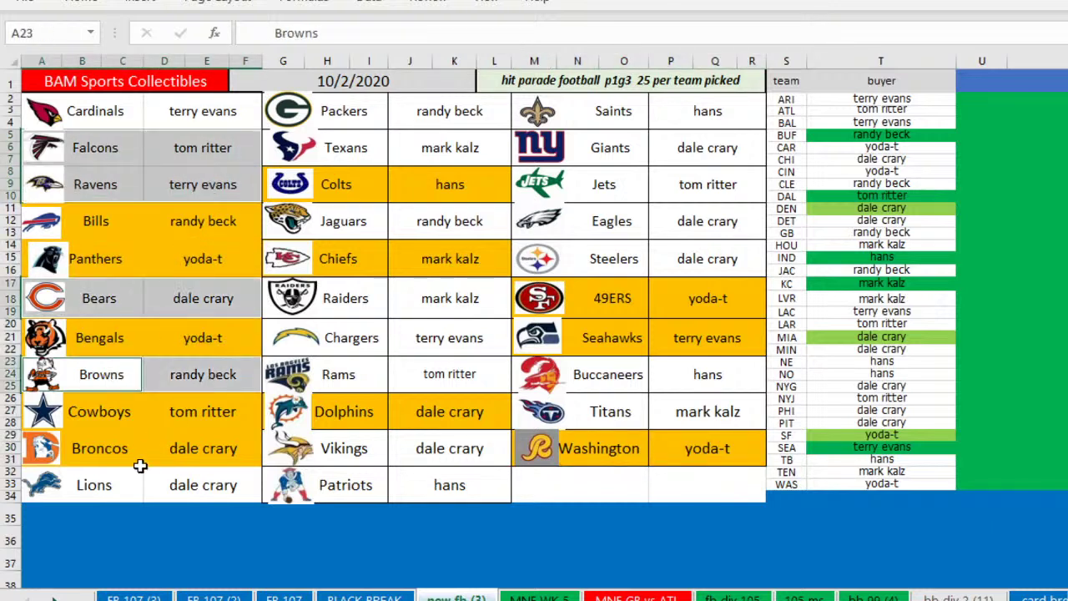
{"action": "left_click_drag", "start_coordinate": [134, 480], "coordinate": [213, 483]}
{"action": "left_click_drag", "start_coordinate": [358, 108], "coordinate": [432, 112]}
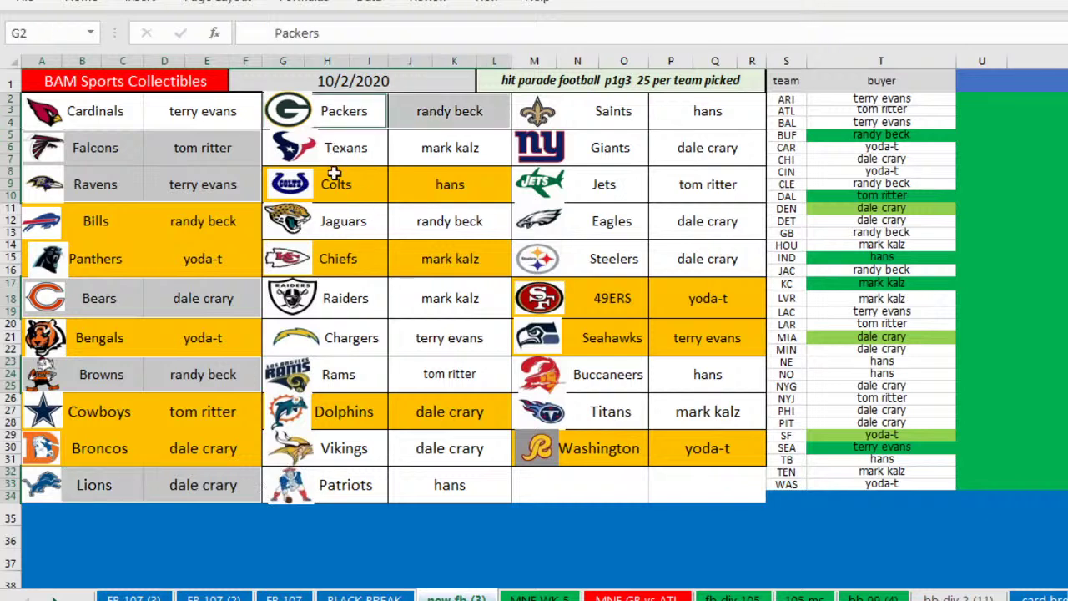
{"action": "left_click_drag", "start_coordinate": [105, 107], "coordinate": [198, 110]}
{"action": "left_click_drag", "start_coordinate": [362, 145], "coordinate": [435, 146]}
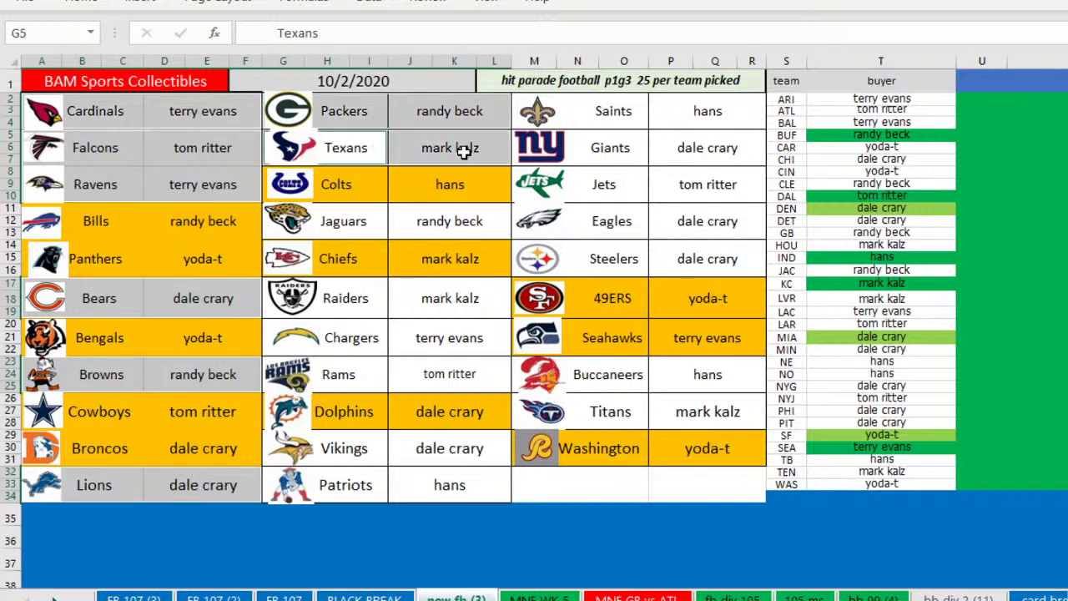
{"action": "left_click", "coordinate": [351, 223], "text": "ctrl"}
{"action": "left_click_drag", "start_coordinate": [351, 223], "coordinate": [467, 223]}
{"action": "left_click_drag", "start_coordinate": [611, 111], "coordinate": [706, 417]}
{"action": "left_click_drag", "start_coordinate": [351, 298], "coordinate": [456, 492]}
Fill all the selected team cells orange and deselect them.
{"action": "right_click", "coordinate": [417, 212]}
{"action": "left_click", "coordinate": [495, 46]}
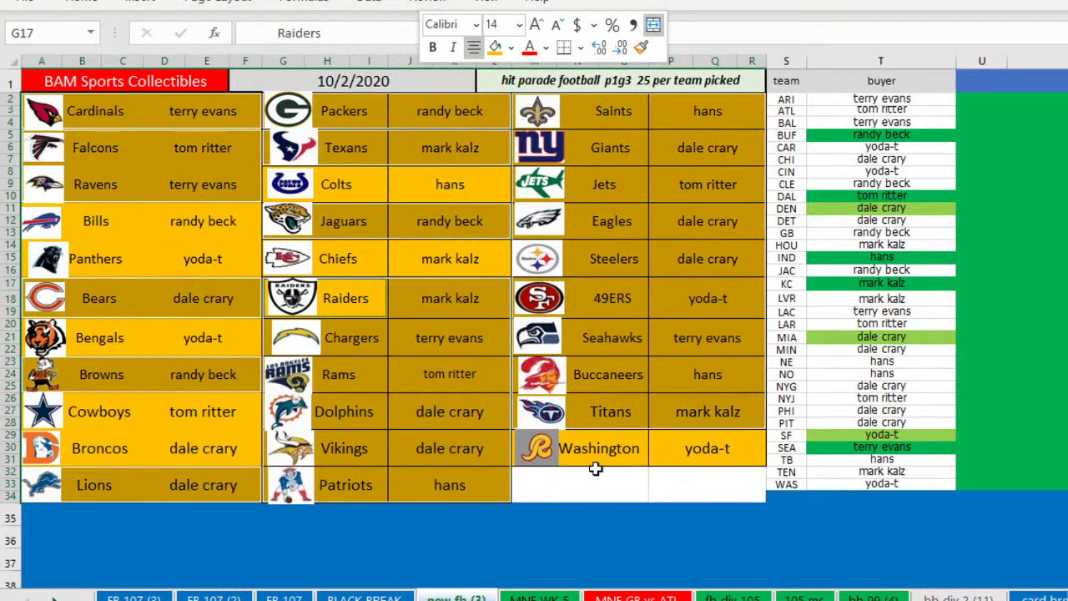
{"action": "left_click", "coordinate": [571, 494]}
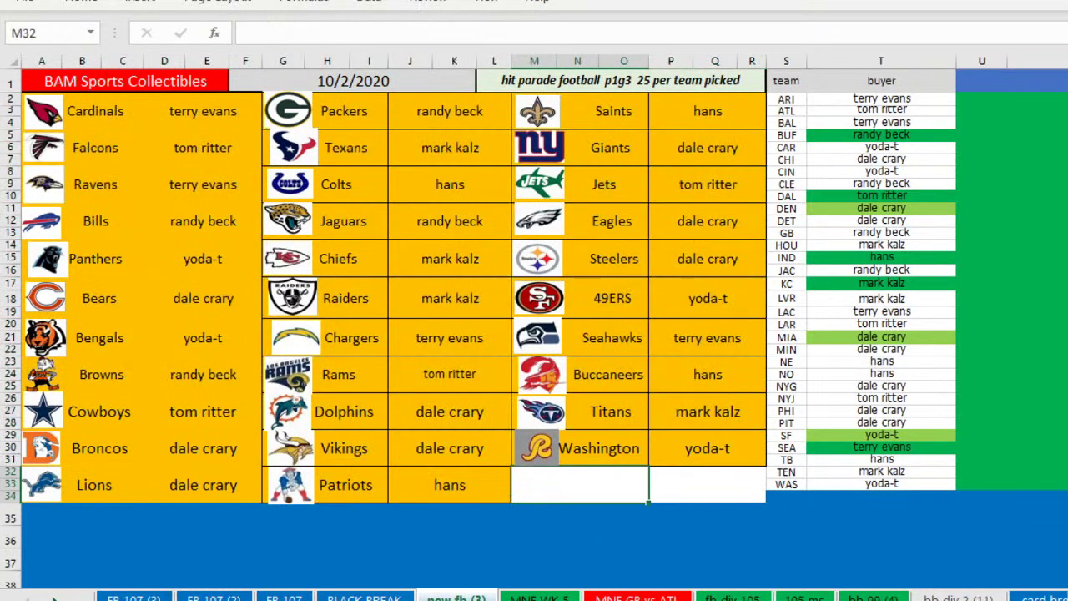
{"action": "key", "text": "alt+Tab"}
Set the description to 'football 1' with 5 total rounds and begin the giveaway.
{"action": "left_click", "coordinate": [632, 102]}
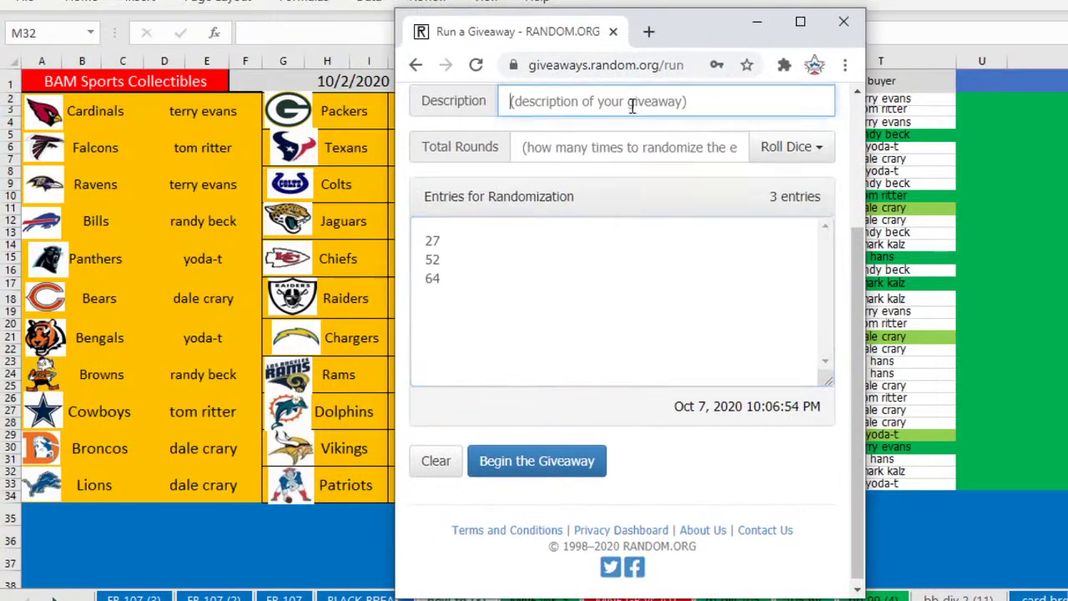
{"action": "scroll", "coordinate": [632, 105], "scroll_direction": "up", "scroll_amount": 3}
{"action": "left_click", "coordinate": [572, 295]}
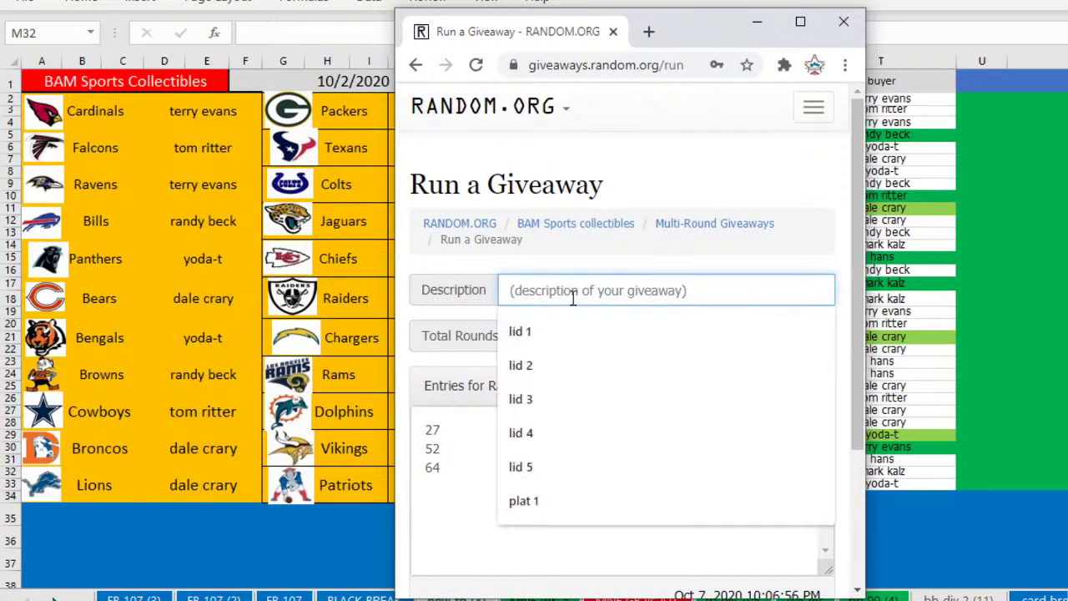
{"action": "type", "text": "football 1"}
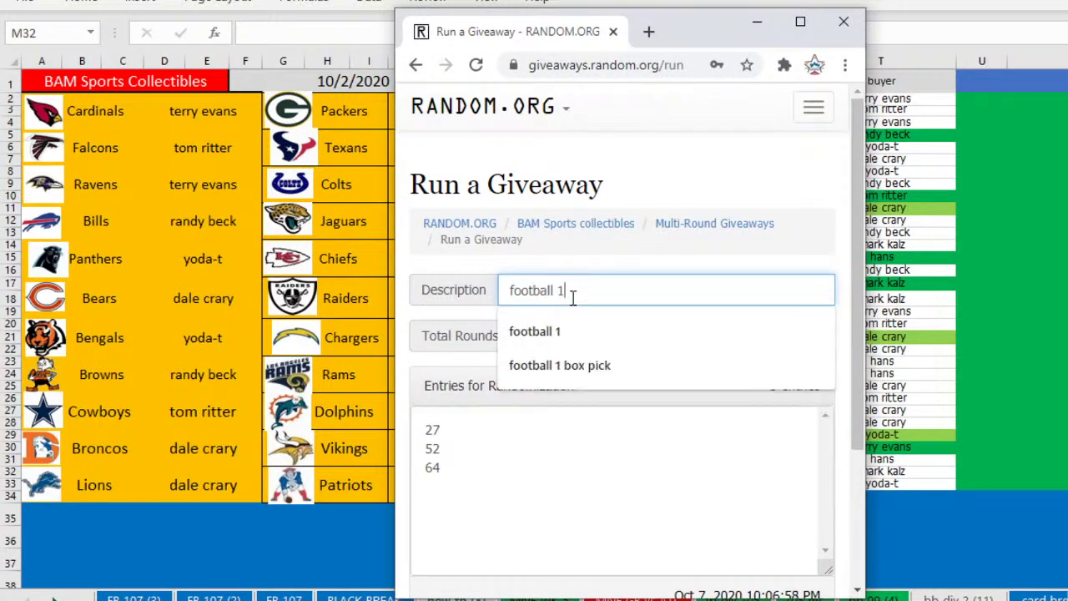
{"action": "left_click", "coordinate": [579, 334]}
{"action": "left_click", "coordinate": [579, 336]}
{"action": "left_click", "coordinate": [522, 384]}
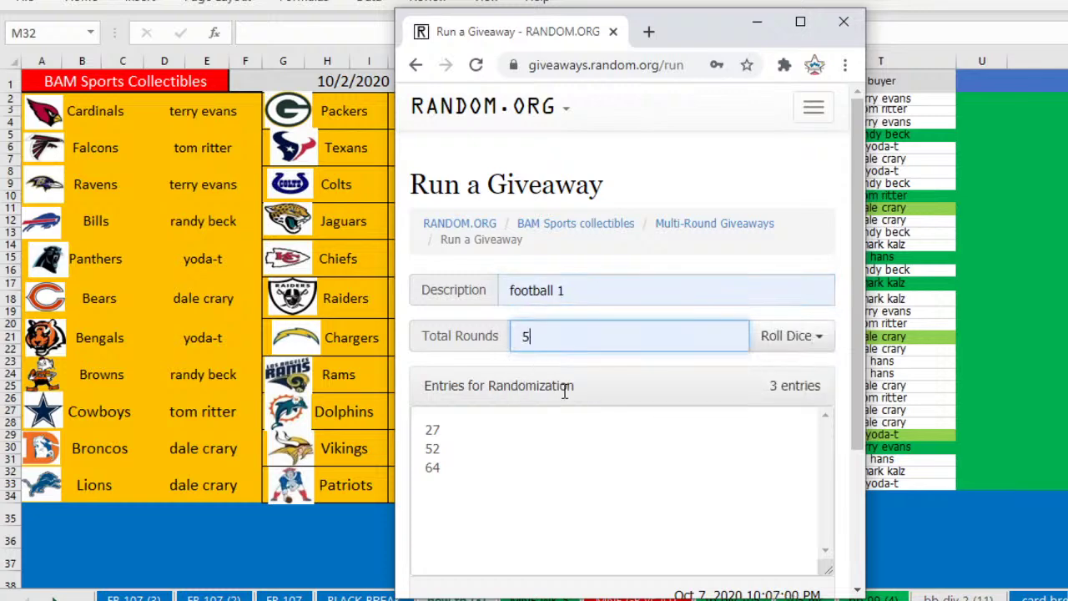
{"action": "scroll", "coordinate": [853, 305], "scroll_direction": "down", "scroll_amount": 3}
{"action": "left_click", "coordinate": [531, 451]}
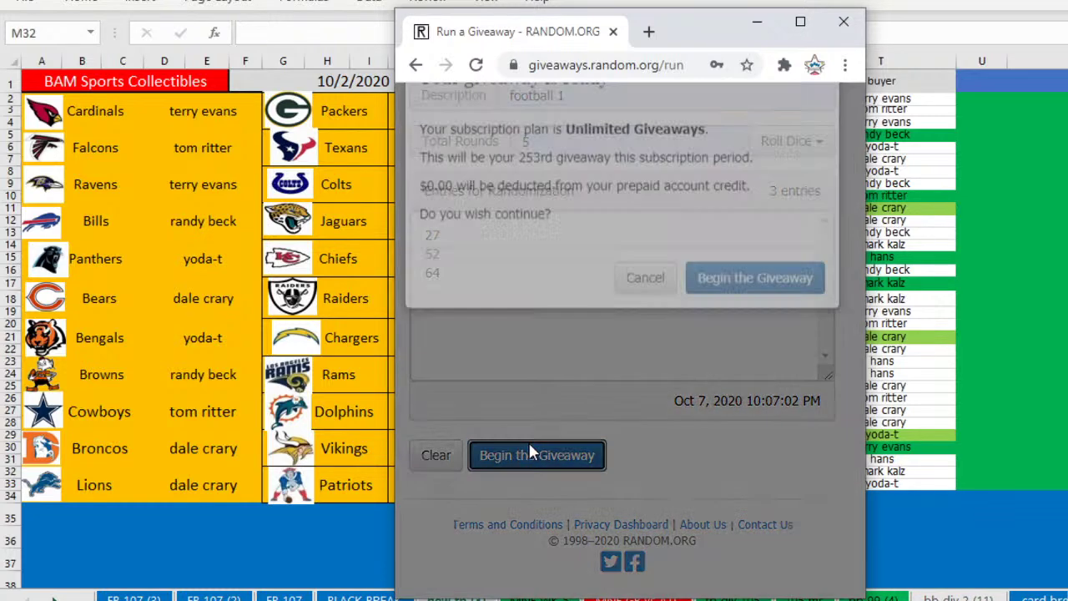
{"action": "left_click", "coordinate": [765, 315]}
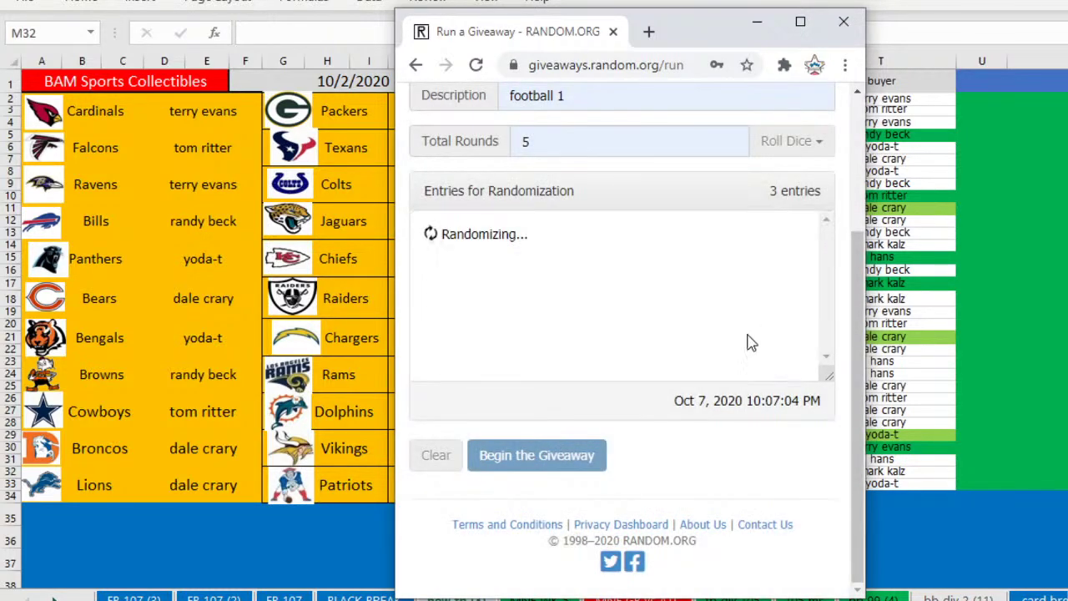
Run the remaining rounds to a final order of 52, 64, 27 and highlight 52.
{"action": "left_click", "coordinate": [534, 459]}
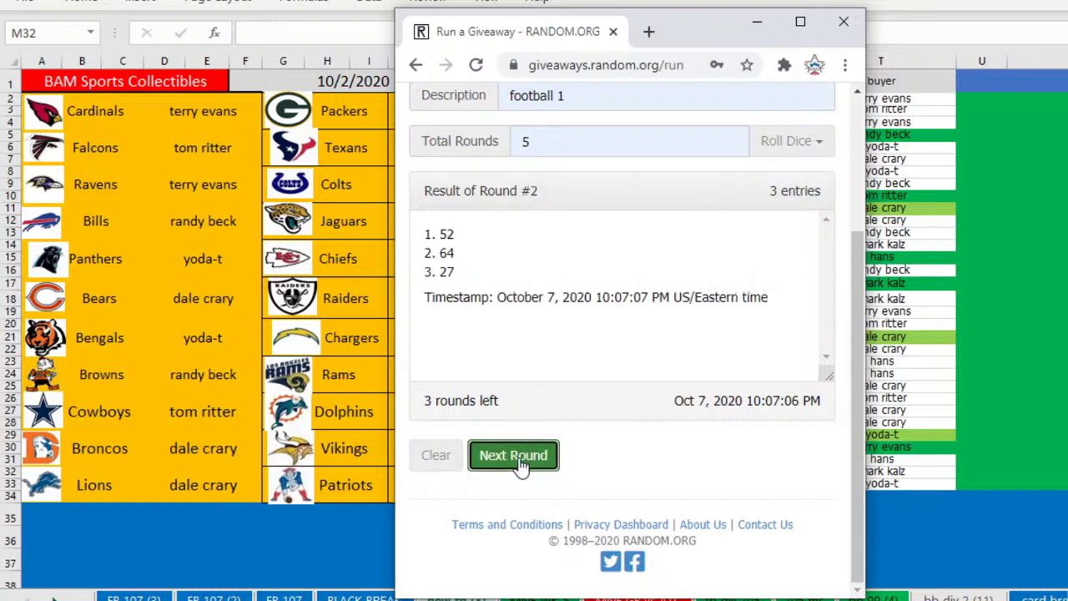
{"action": "left_click", "coordinate": [517, 460]}
{"action": "left_click", "coordinate": [517, 458]}
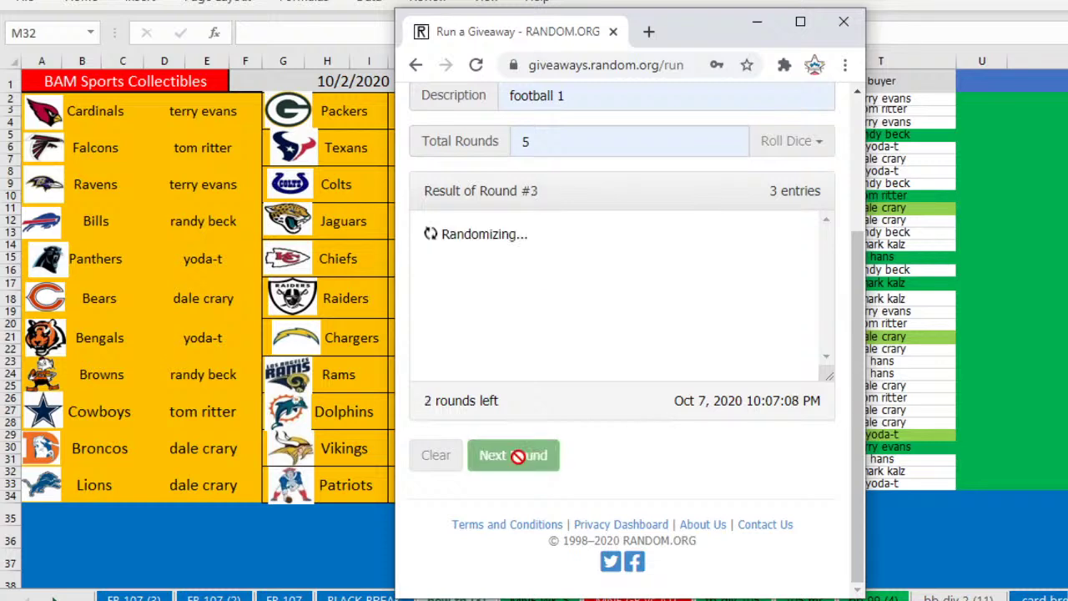
{"action": "left_click", "coordinate": [518, 459]}
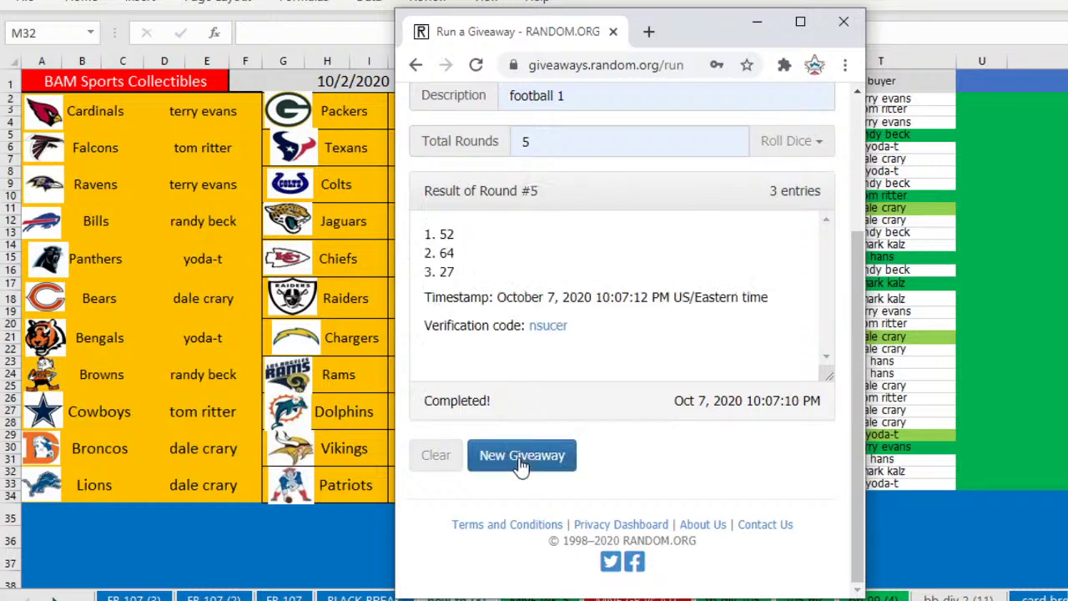
{"action": "left_click_drag", "start_coordinate": [495, 241], "coordinate": [385, 227]}
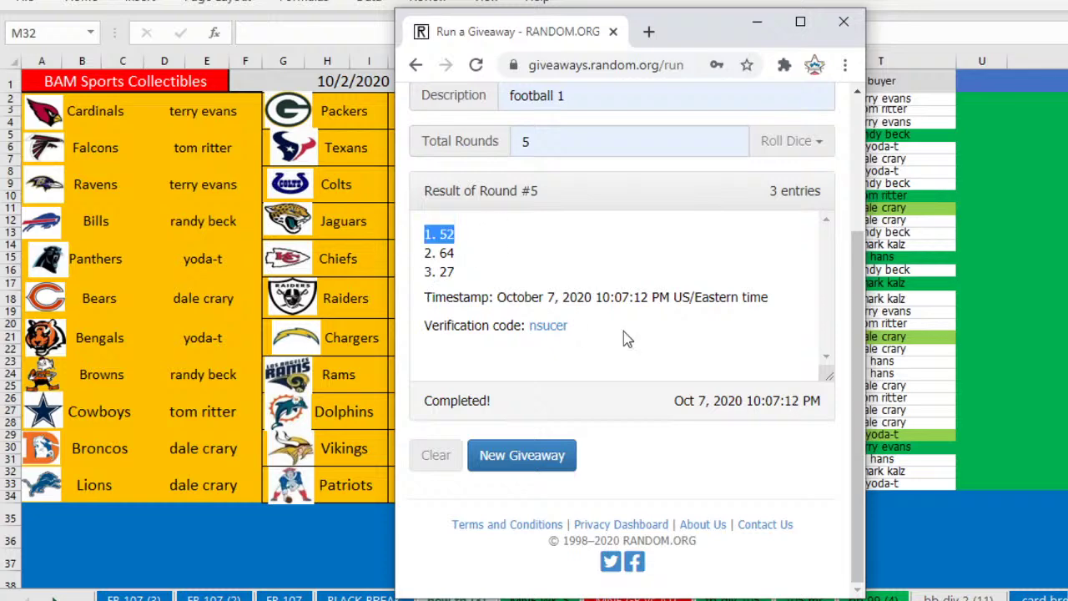
Open the verification page, expand the Round 1–4 results, then minimize the browser.
{"action": "left_click", "coordinate": [558, 329]}
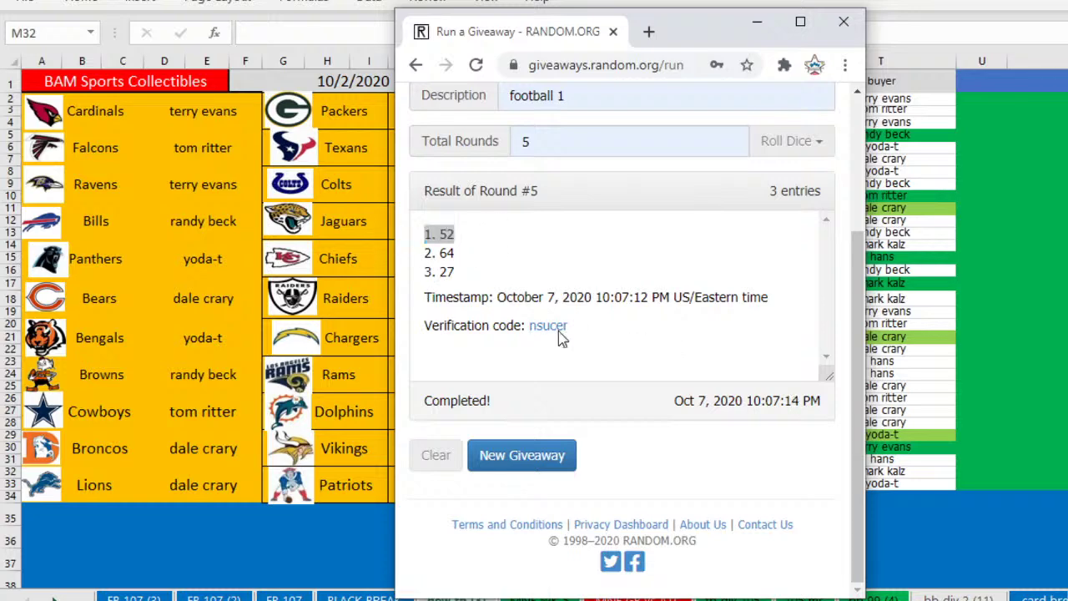
{"action": "scroll", "coordinate": [558, 334], "scroll_direction": "down", "scroll_amount": 5}
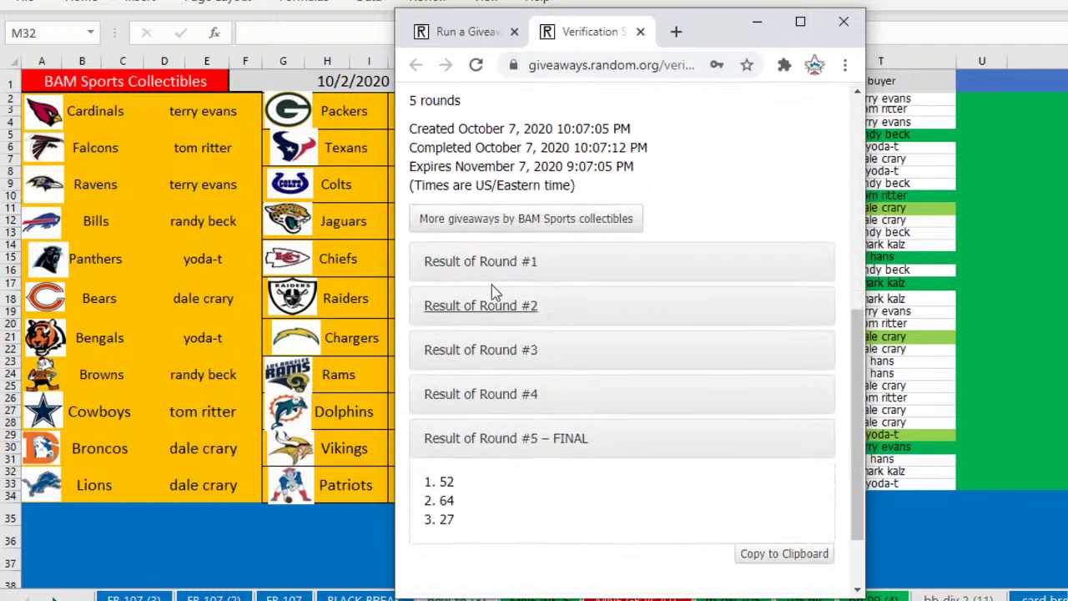
{"action": "left_click", "coordinate": [497, 275]}
{"action": "scroll", "coordinate": [551, 317], "scroll_direction": "down", "scroll_amount": 1}
{"action": "scroll", "coordinate": [568, 333], "scroll_direction": "down", "scroll_amount": 1}
{"action": "left_click", "coordinate": [493, 302]}
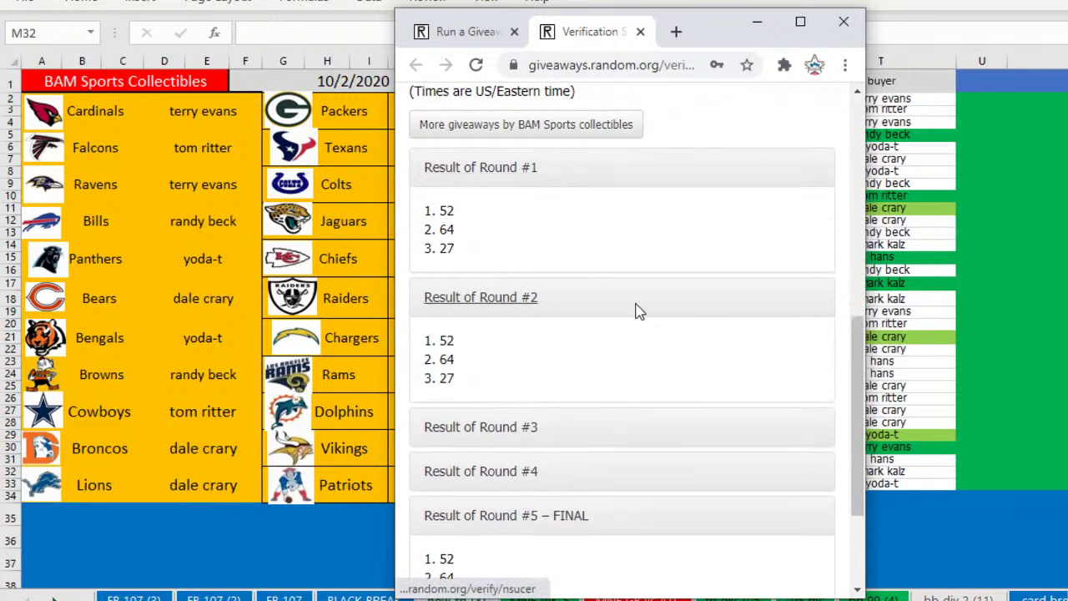
{"action": "scroll", "coordinate": [559, 292], "scroll_direction": "down", "scroll_amount": 3}
{"action": "left_click", "coordinate": [480, 267]}
{"action": "scroll", "coordinate": [634, 294], "scroll_direction": "down", "scroll_amount": 1}
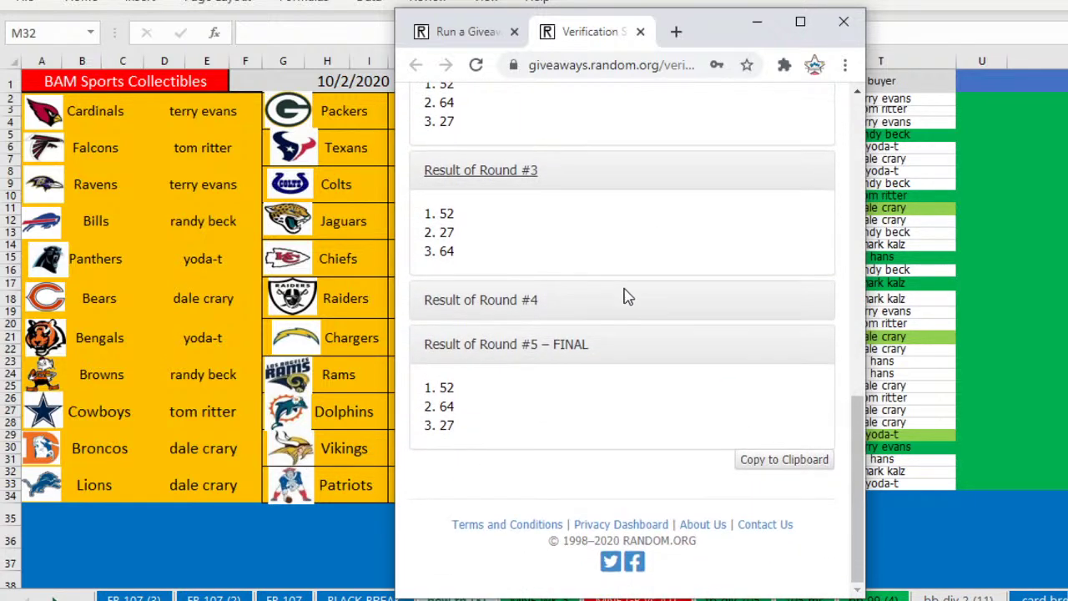
{"action": "left_click", "coordinate": [489, 299]}
{"action": "scroll", "coordinate": [515, 236], "scroll_direction": "up", "scroll_amount": 3}
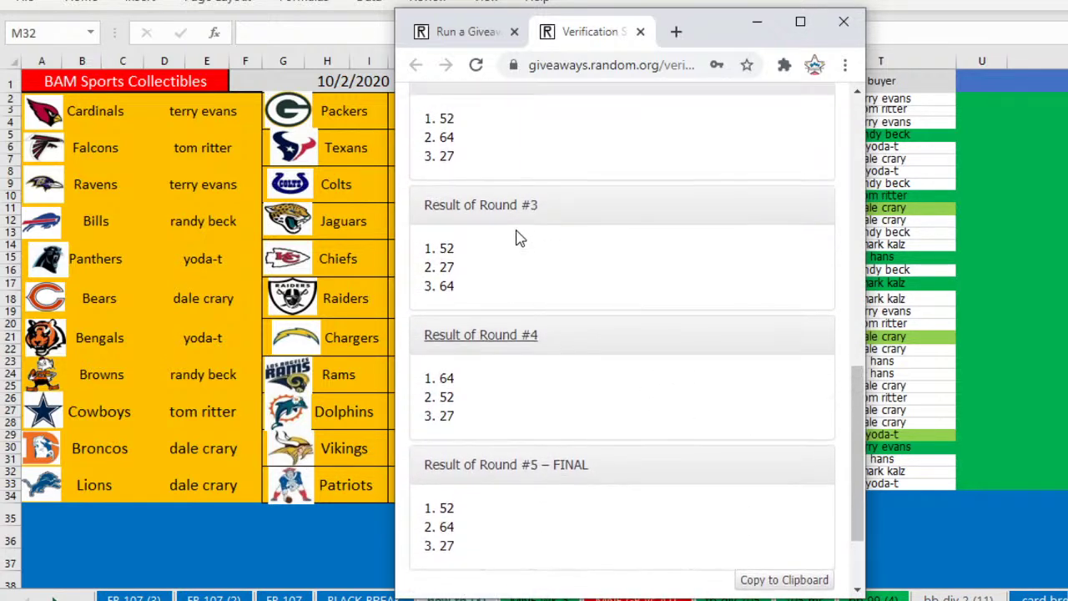
{"action": "scroll", "coordinate": [488, 204], "scroll_direction": "down", "scroll_amount": 3}
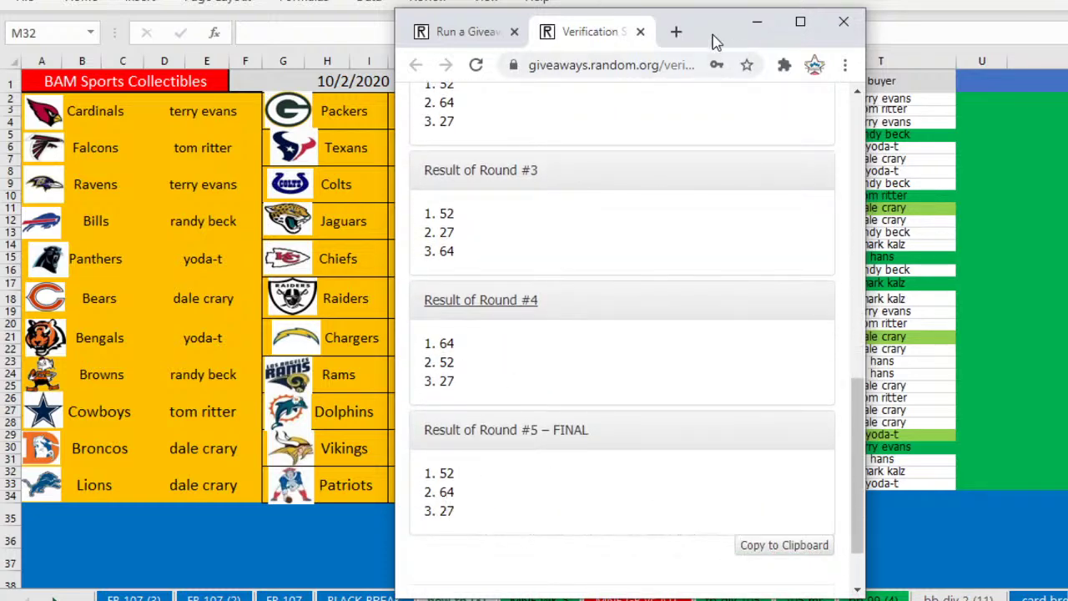
{"action": "left_click", "coordinate": [756, 22]}
Type 'box 52' into merged cell M32 below Washington, then select P32.
{"action": "left_click", "coordinate": [595, 474]}
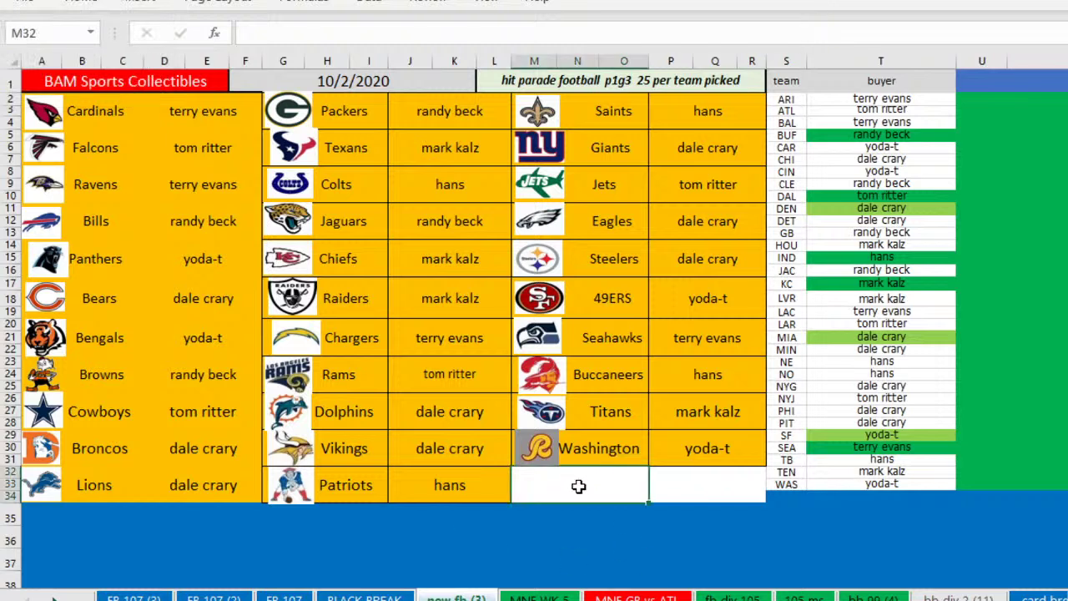
{"action": "type", "text": "box"}
{"action": "key", "text": "BackSpace"}
{"action": "type", "text": "x"}
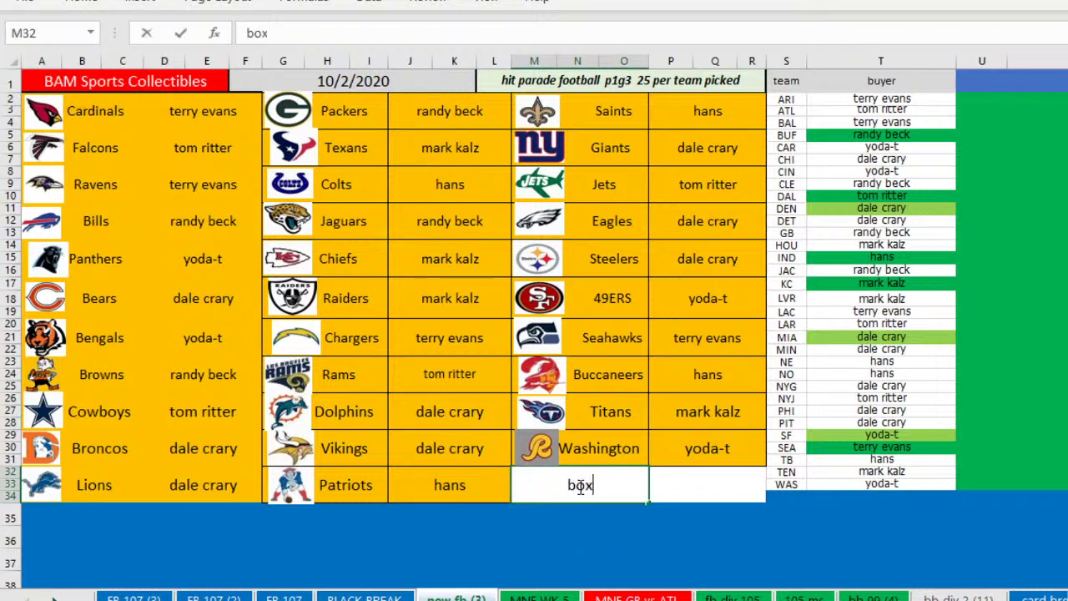
{"action": "type", "text": " 52"}
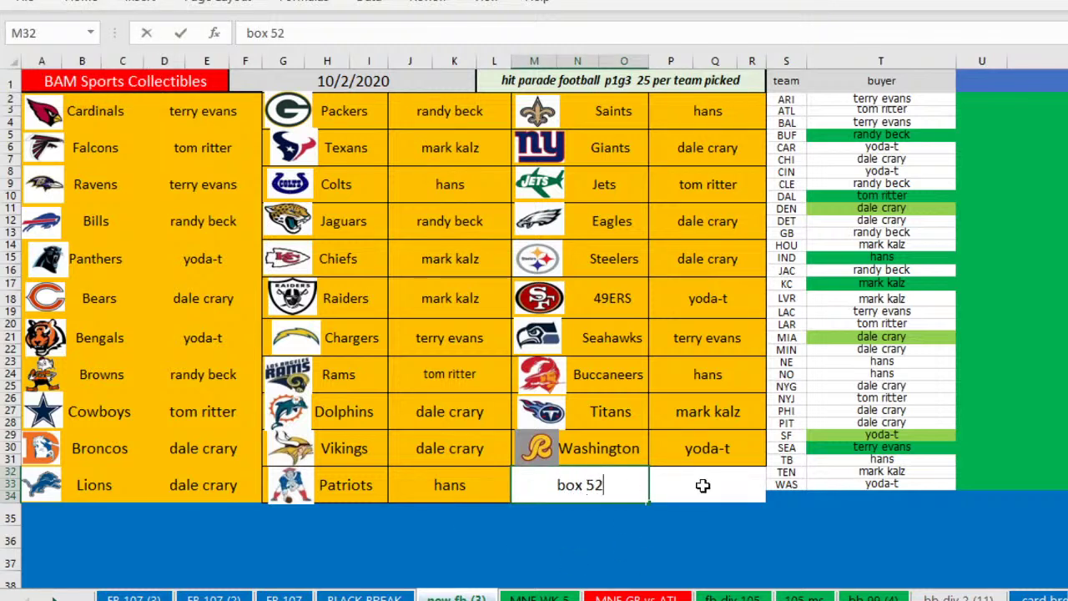
{"action": "left_click", "coordinate": [702, 486]}
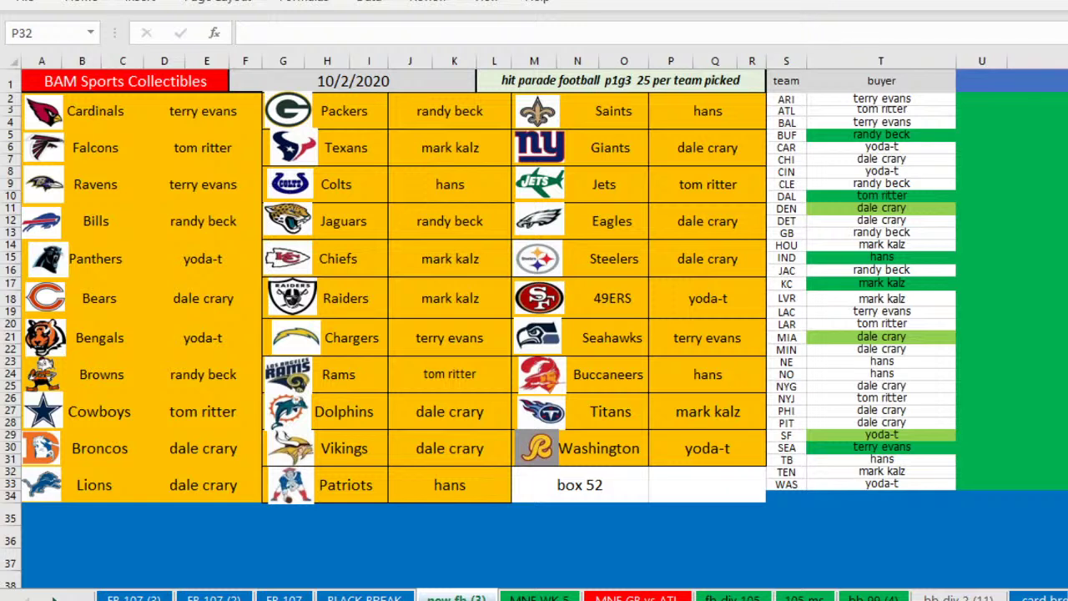
{"action": "left_click", "coordinate": [715, 487]}
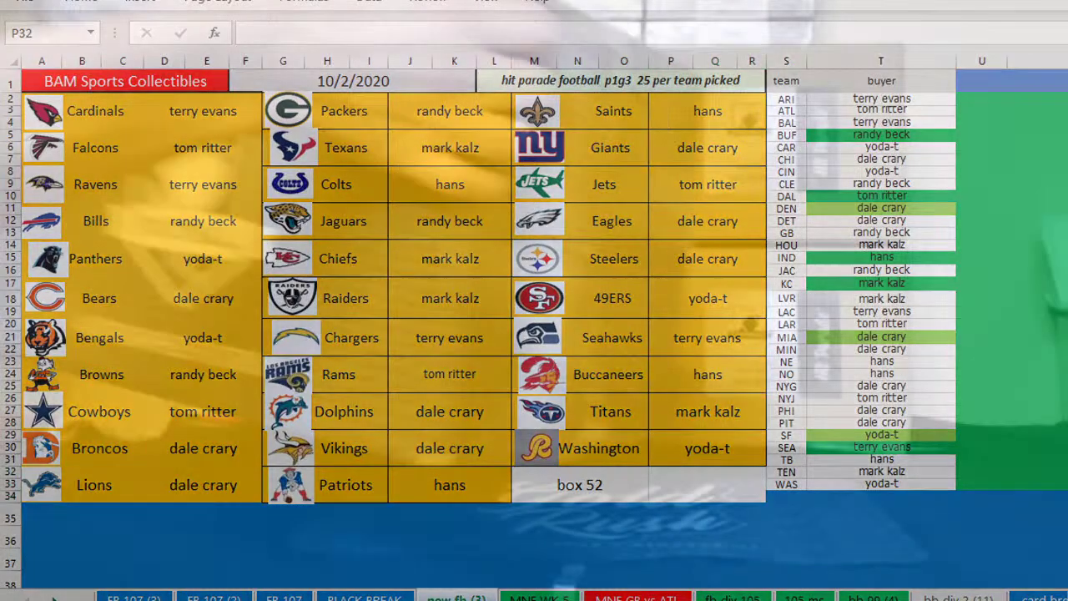
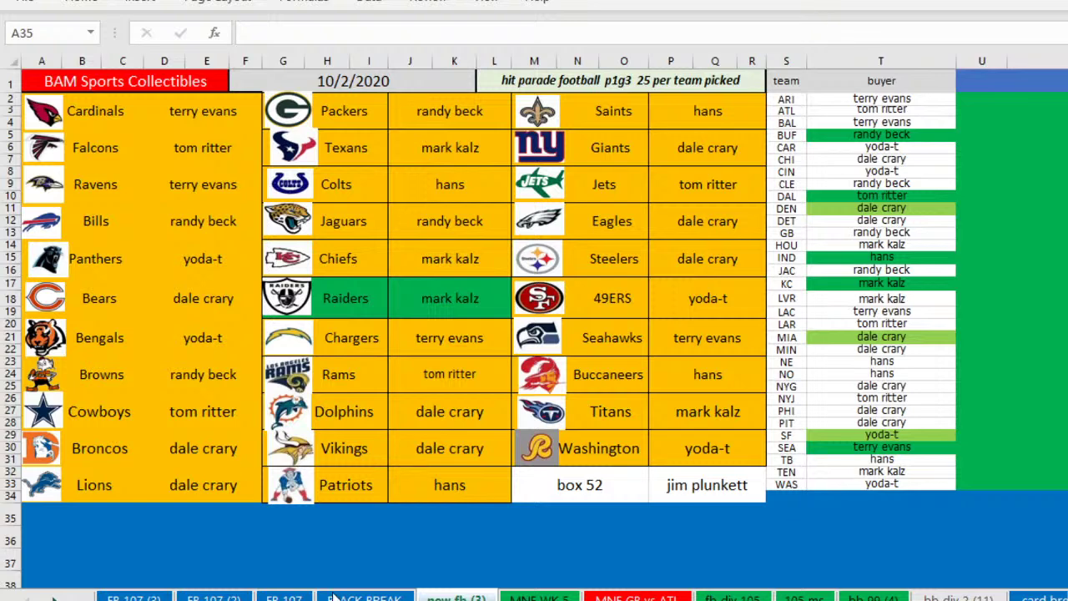
On the FB 107 sheet, title header cell L1 'p1g1 full size helmet'.
{"action": "left_click", "coordinate": [284, 598]}
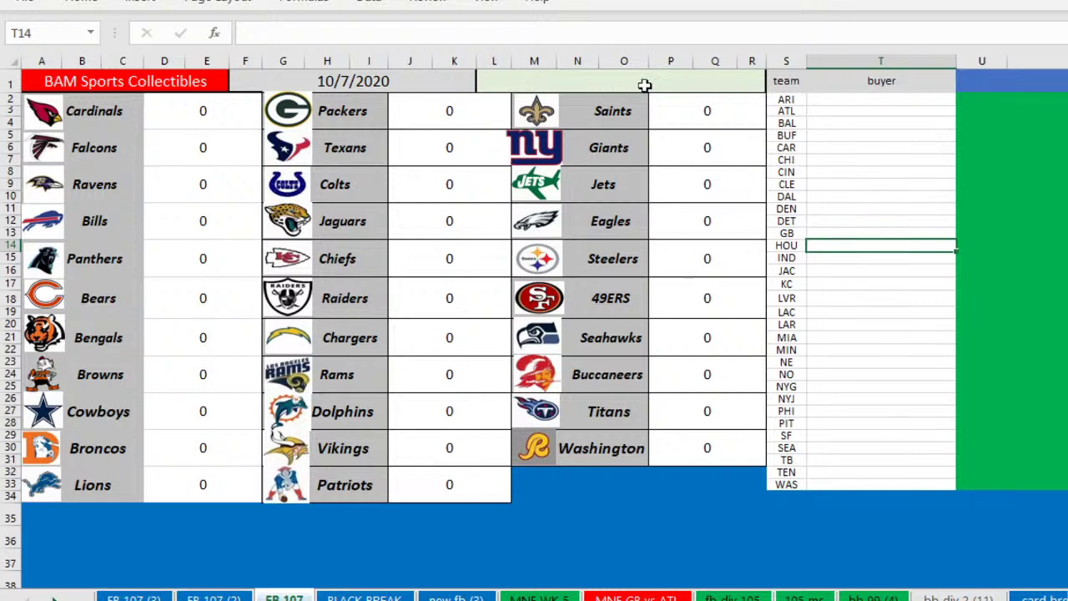
{"action": "left_click", "coordinate": [643, 84]}
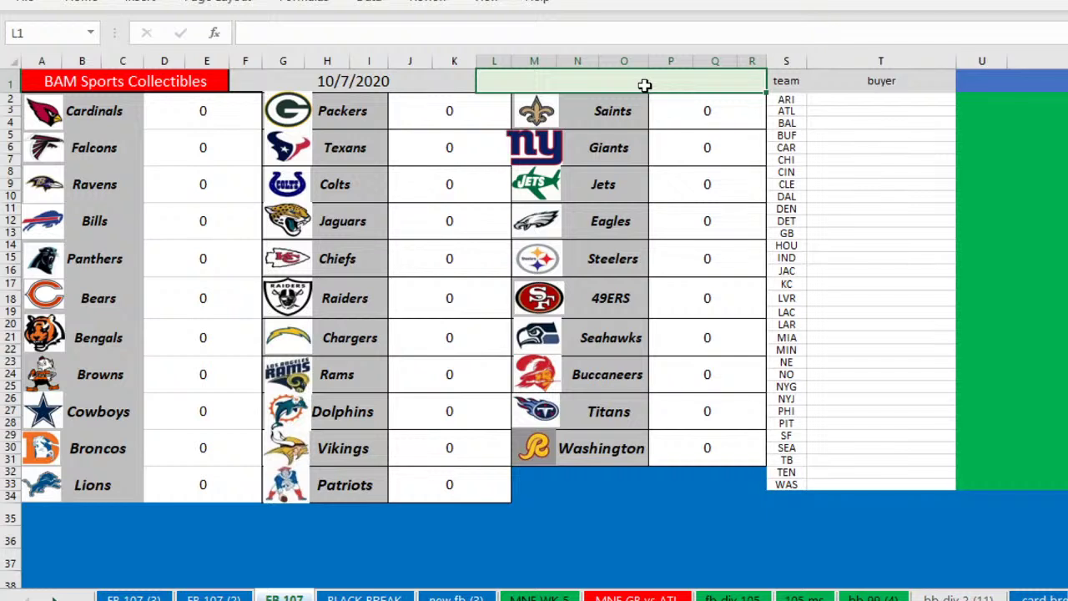
{"action": "type", "text": "p"}
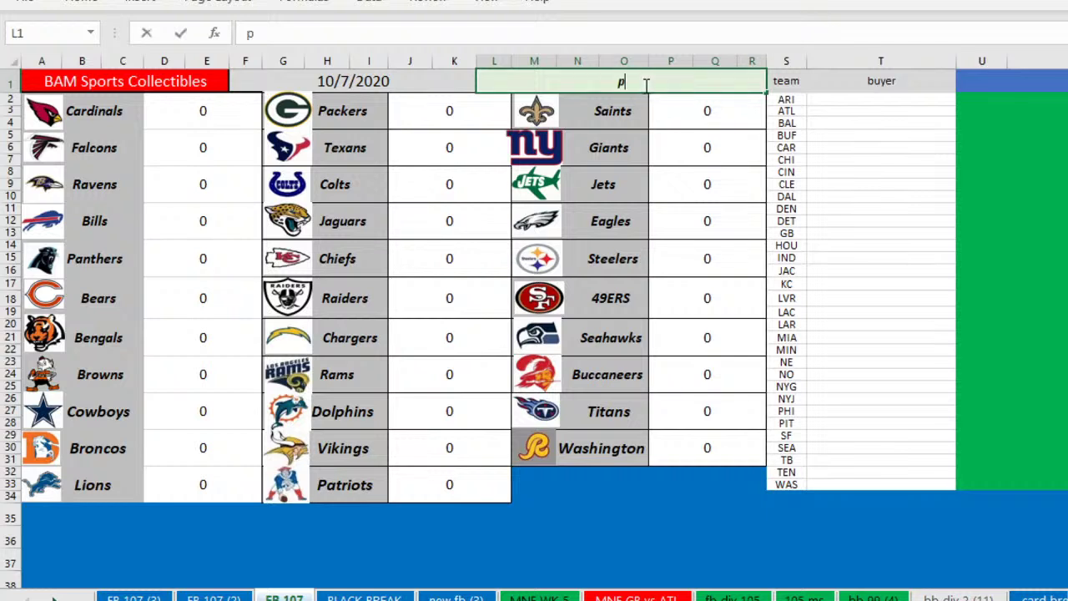
{"action": "type", "text": "1g1 ful"}
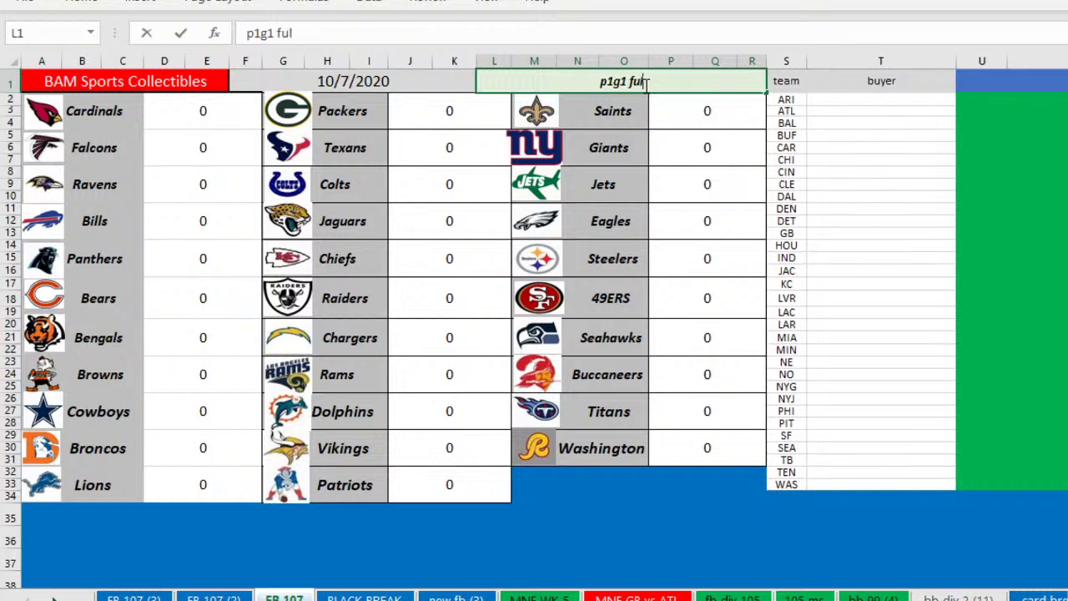
{"action": "type", "text": "l size helmet"}
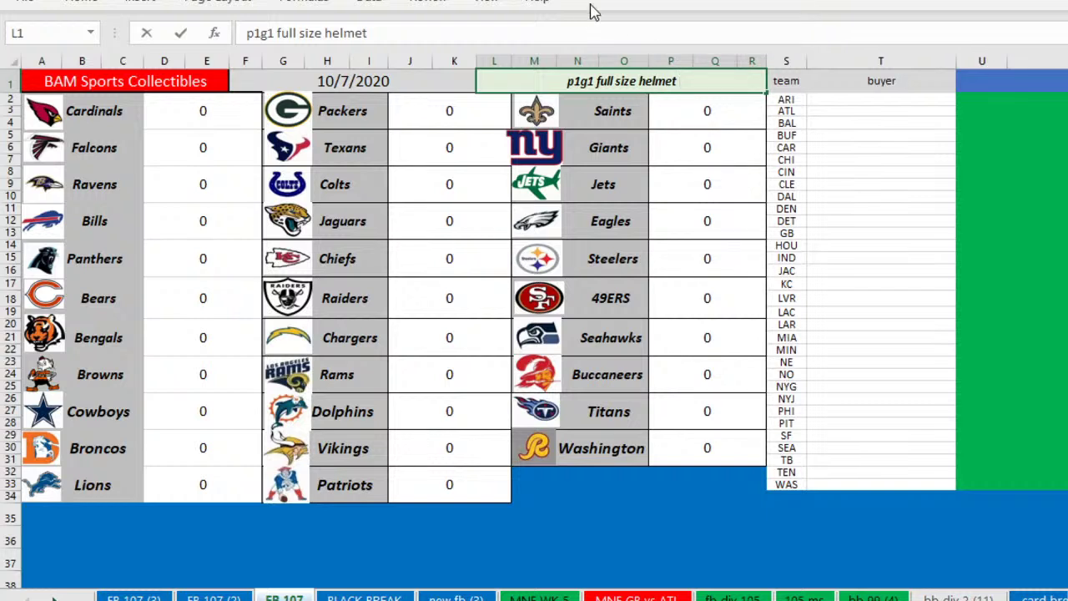
{"action": "left_click", "coordinate": [638, 148]}
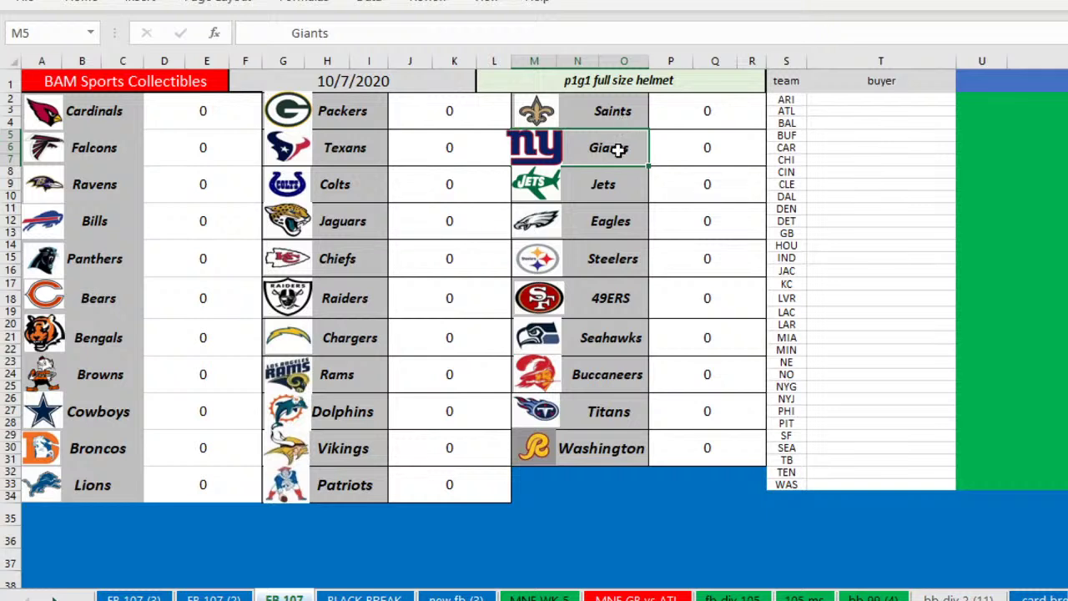
Select the Steelers, 49ERS, Seahawks, Raiders, Jaguars, Colts, Texans and Packers cells.
{"action": "left_click", "coordinate": [622, 255]}
{"action": "left_click", "coordinate": [623, 302]}
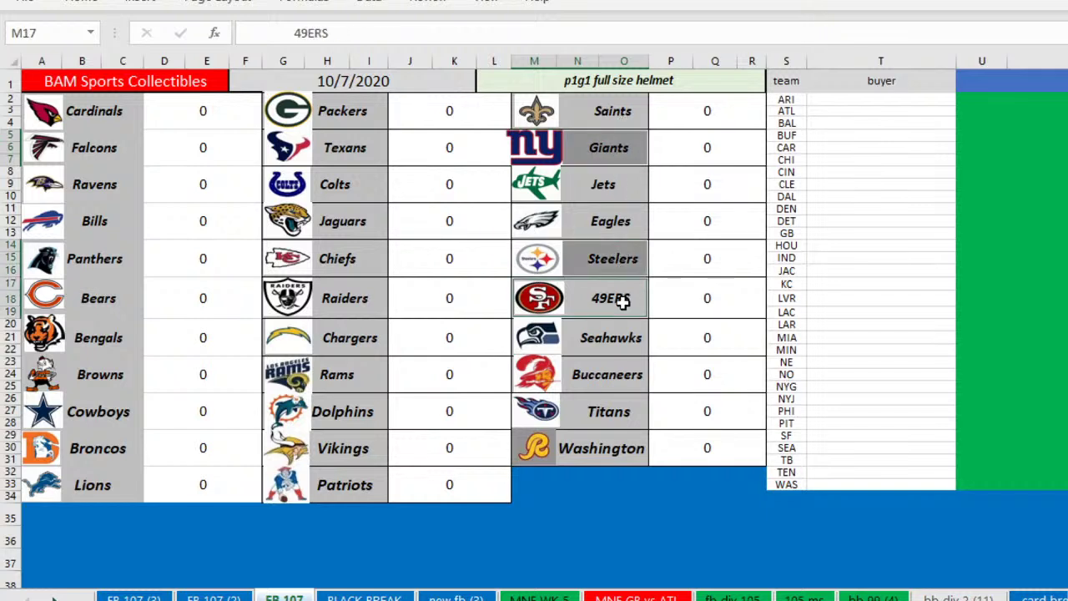
{"action": "left_click", "coordinate": [631, 342]}
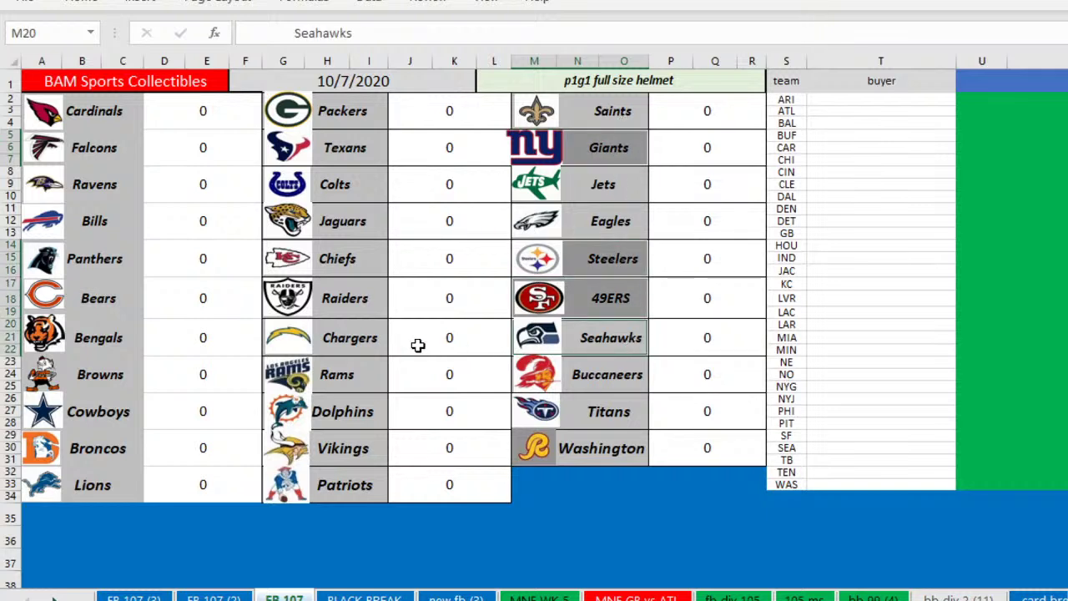
{"action": "left_click", "coordinate": [364, 298]}
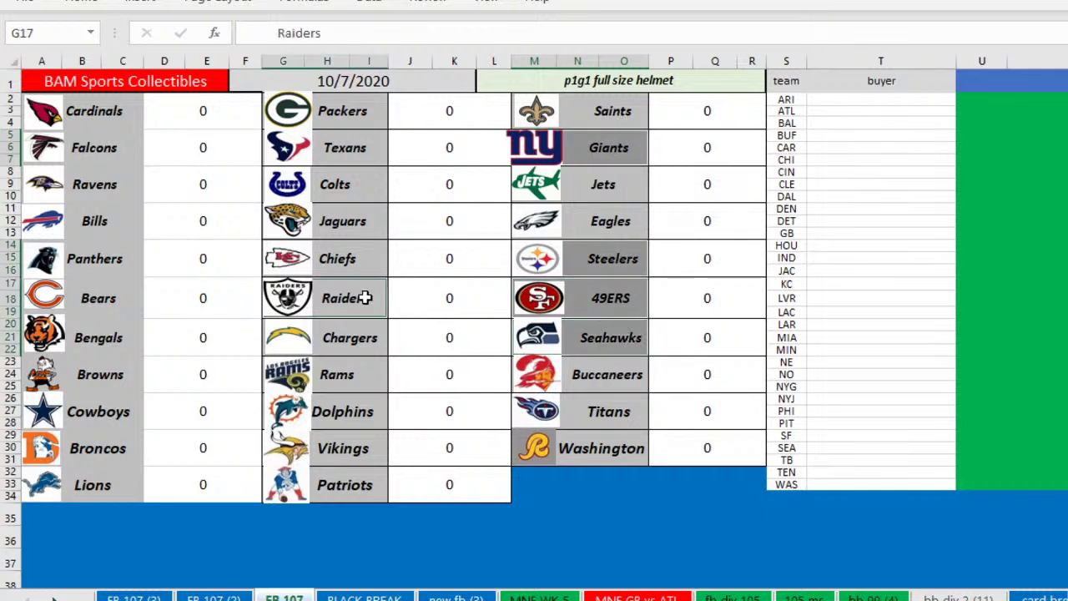
{"action": "left_click", "coordinate": [350, 221]}
{"action": "left_click", "coordinate": [344, 181]}
{"action": "left_click", "coordinate": [344, 147]}
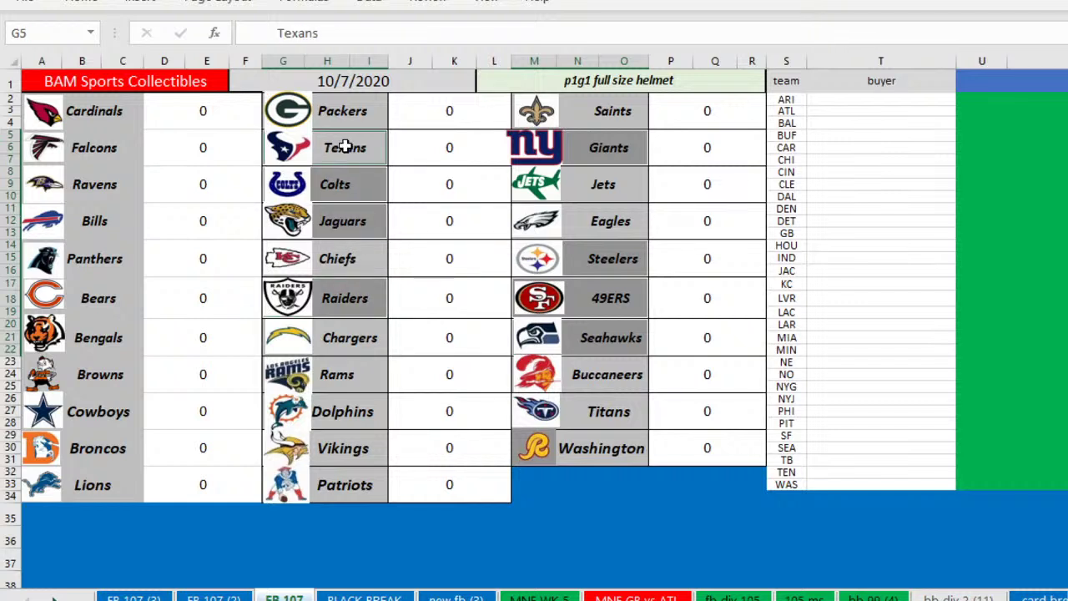
{"action": "left_click", "coordinate": [342, 110]}
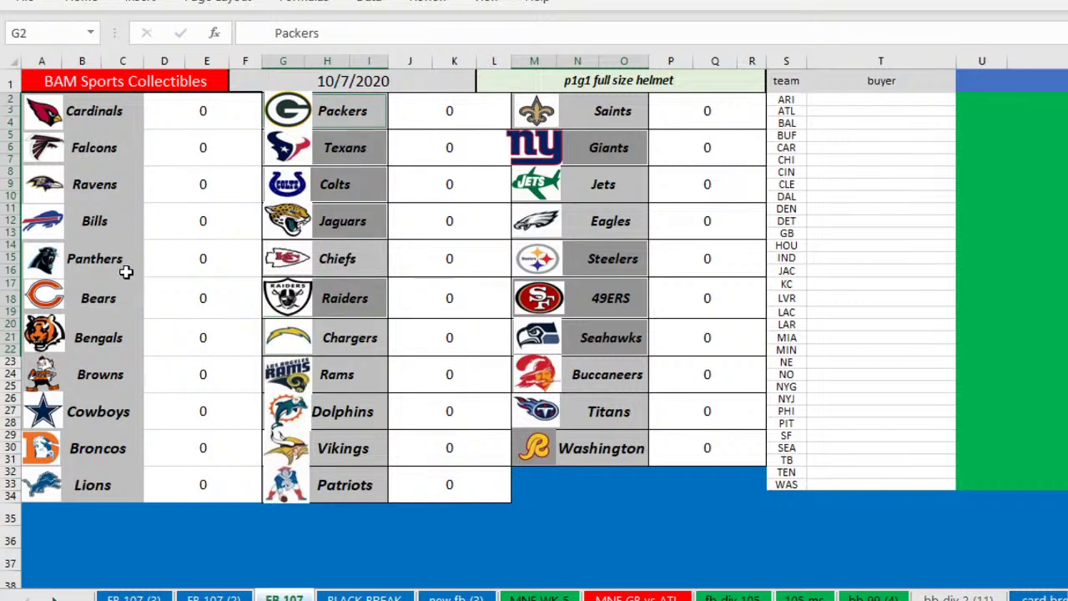
Add Bengals, Browns, Broncos, Bills, Ravens, Falcons, Cardinals and Dolphins, then fill all picked cells yellow.
{"action": "left_click", "coordinate": [106, 346]}
{"action": "left_click", "coordinate": [96, 372]}
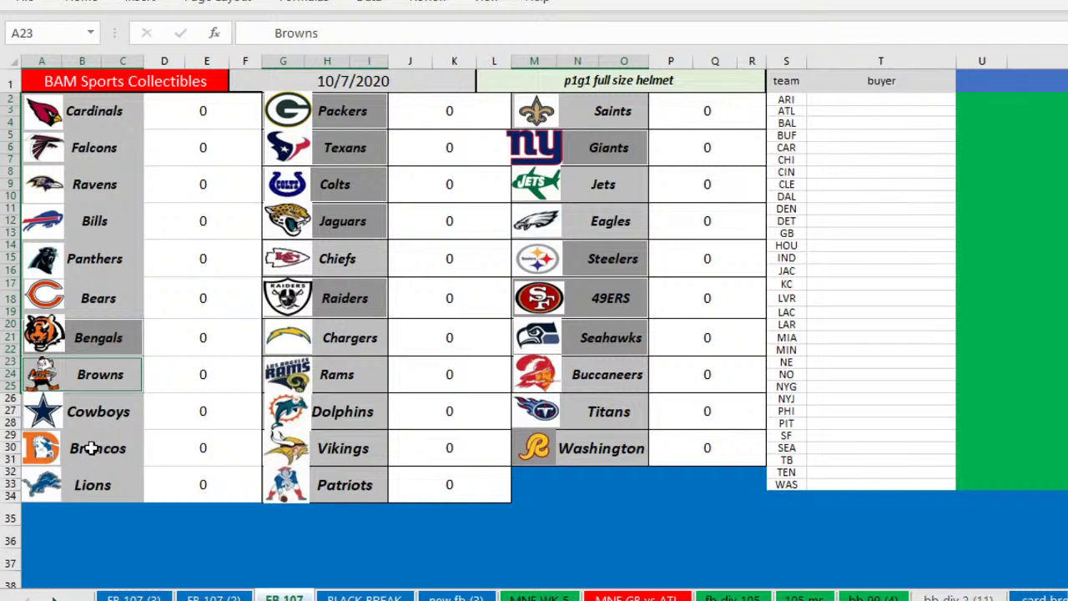
{"action": "left_click", "coordinate": [92, 448]}
{"action": "left_click", "coordinate": [90, 209]}
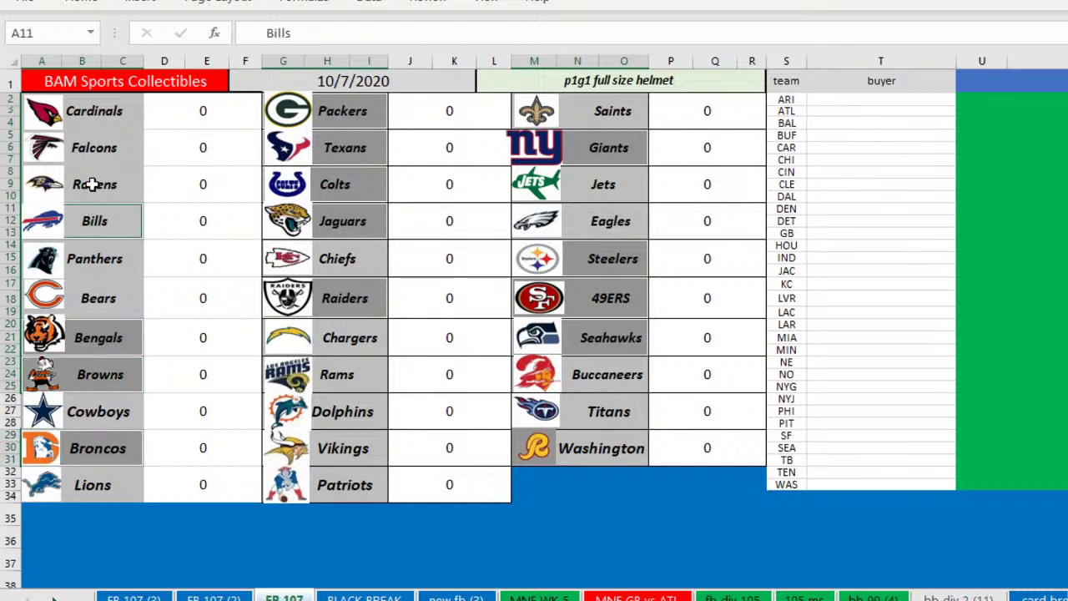
{"action": "left_click", "coordinate": [92, 185]}
{"action": "left_click", "coordinate": [88, 145]}
{"action": "left_click", "coordinate": [96, 116]}
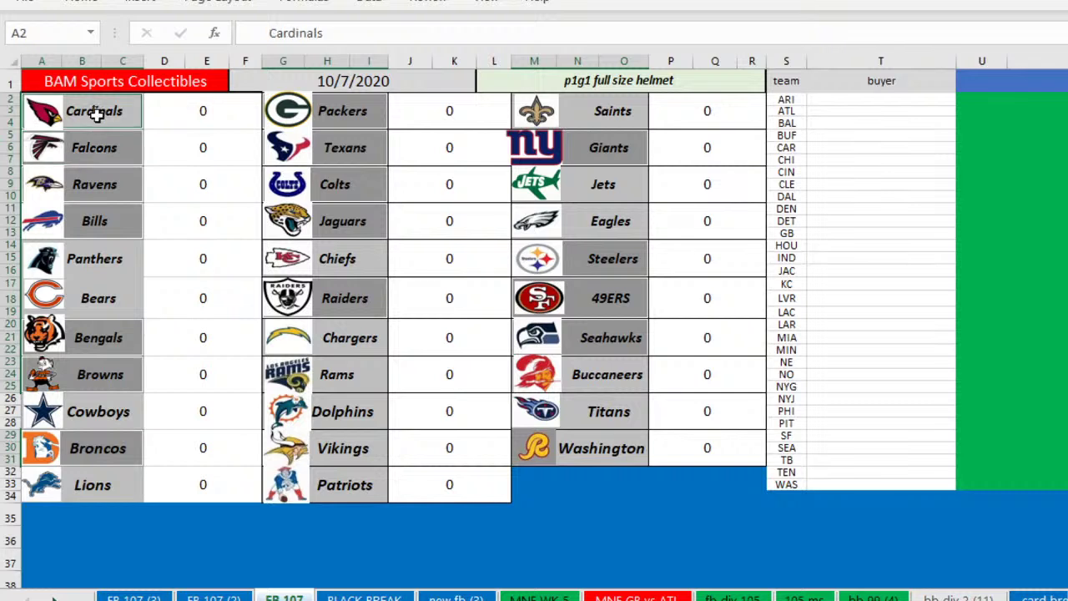
{"action": "left_click", "coordinate": [342, 407]}
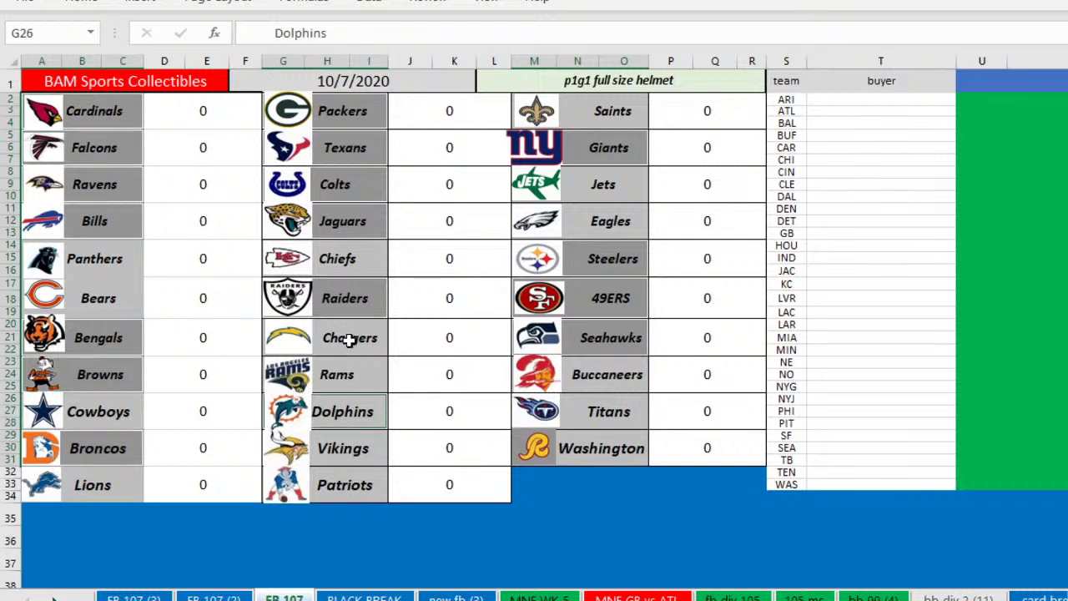
{"action": "right_click", "coordinate": [346, 409]}
{"action": "left_click", "coordinate": [442, 51]}
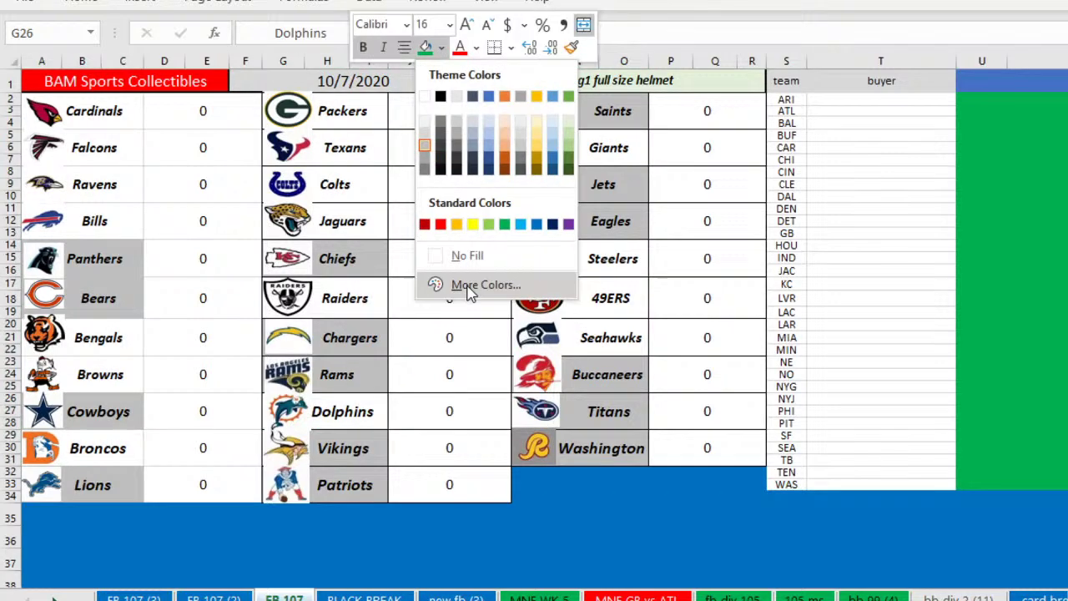
{"action": "left_click", "coordinate": [465, 223]}
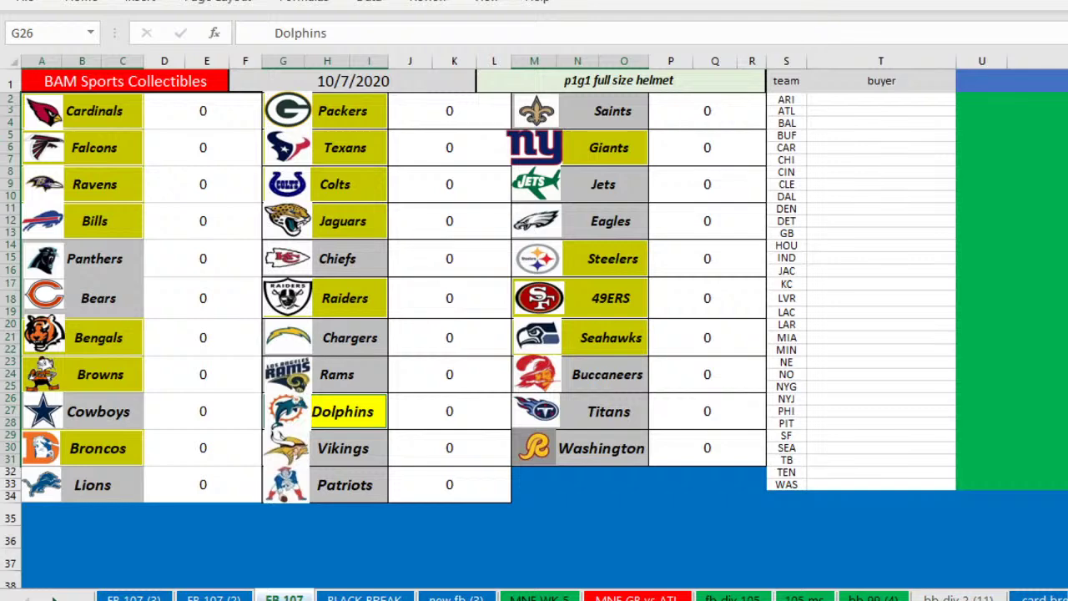
{"action": "left_click", "coordinate": [343, 411]}
{"action": "left_click", "coordinate": [343, 110]}
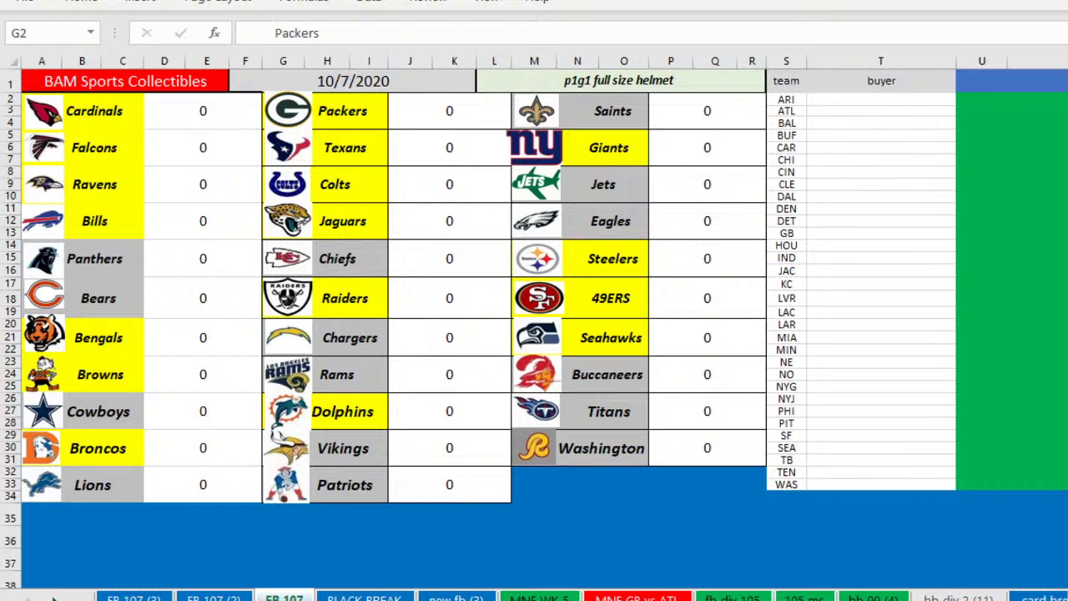
Append '32.00 per team picked' to the L1 header title.
{"action": "left_click", "coordinate": [724, 82]}
{"action": "type", "text": "32.00 per t"}
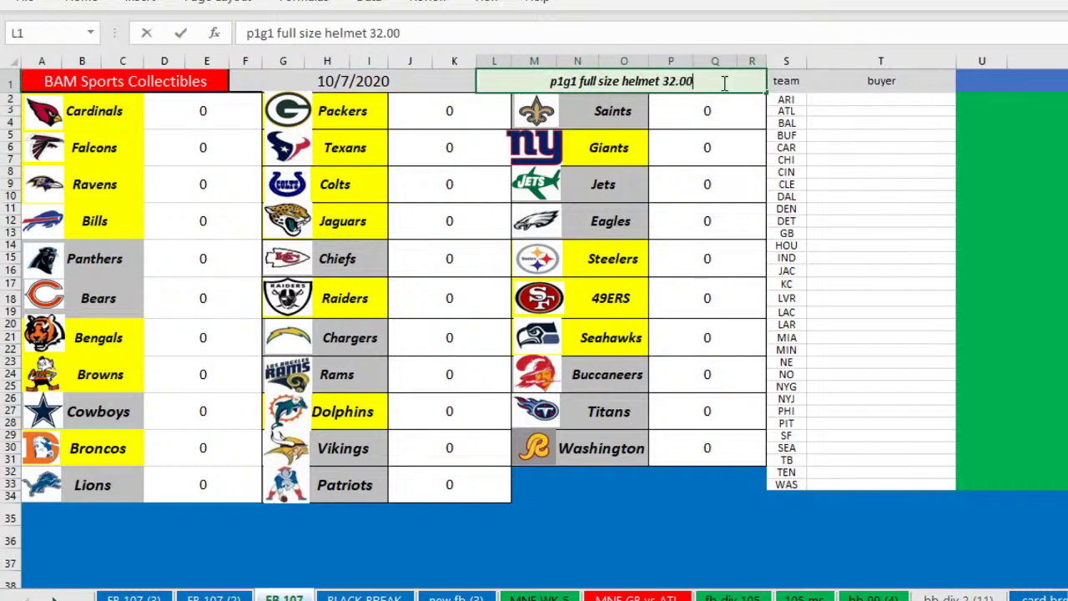
{"action": "type", "text": "eam picked"}
{"action": "key", "text": "Return"}
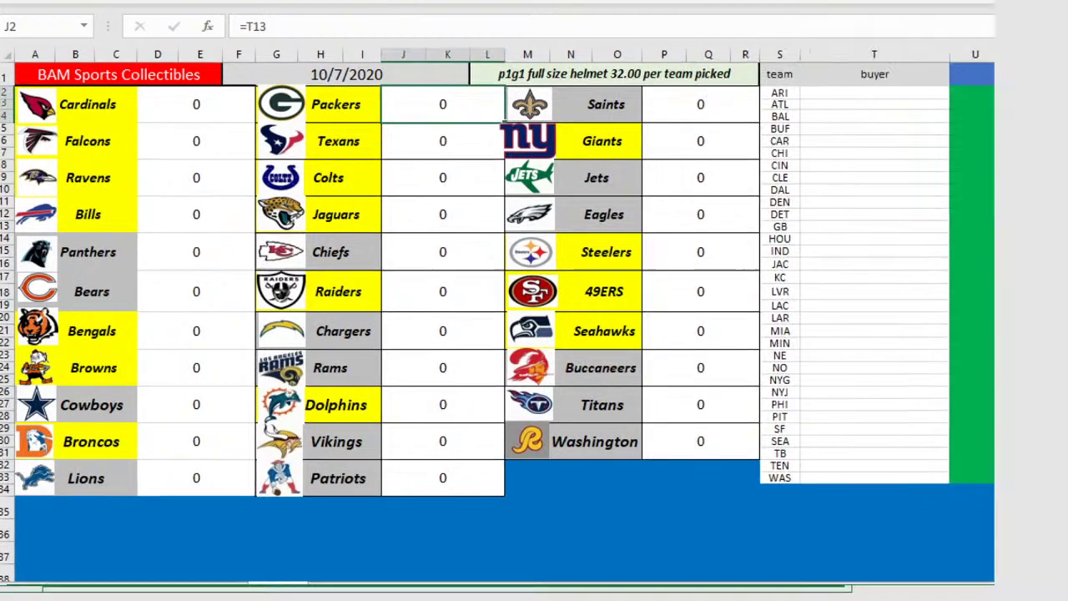
Enter buyer names in column T for SF, BAL and BUF.
{"action": "scroll", "coordinate": [885, 317], "scroll_direction": "up", "scroll_amount": 4}
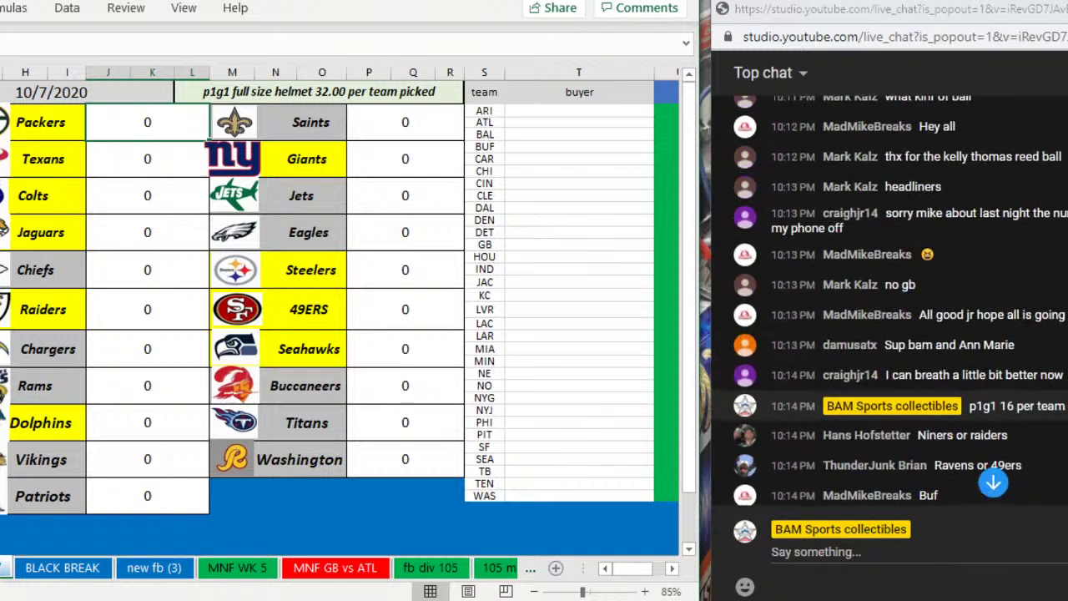
{"action": "scroll", "coordinate": [1007, 406], "scroll_direction": "down", "scroll_amount": 2}
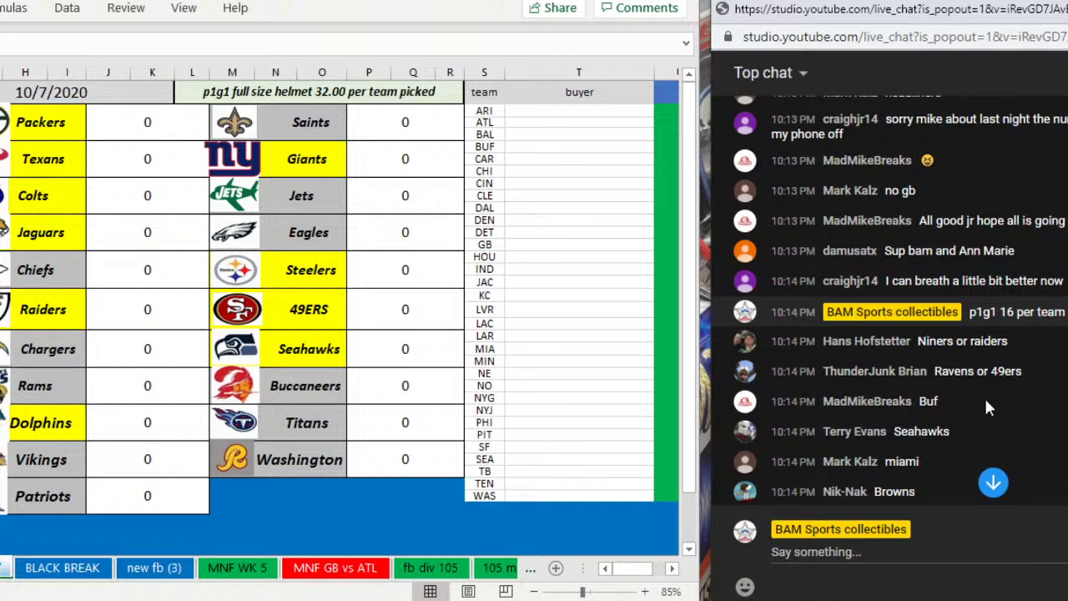
{"action": "left_click", "coordinate": [503, 222]}
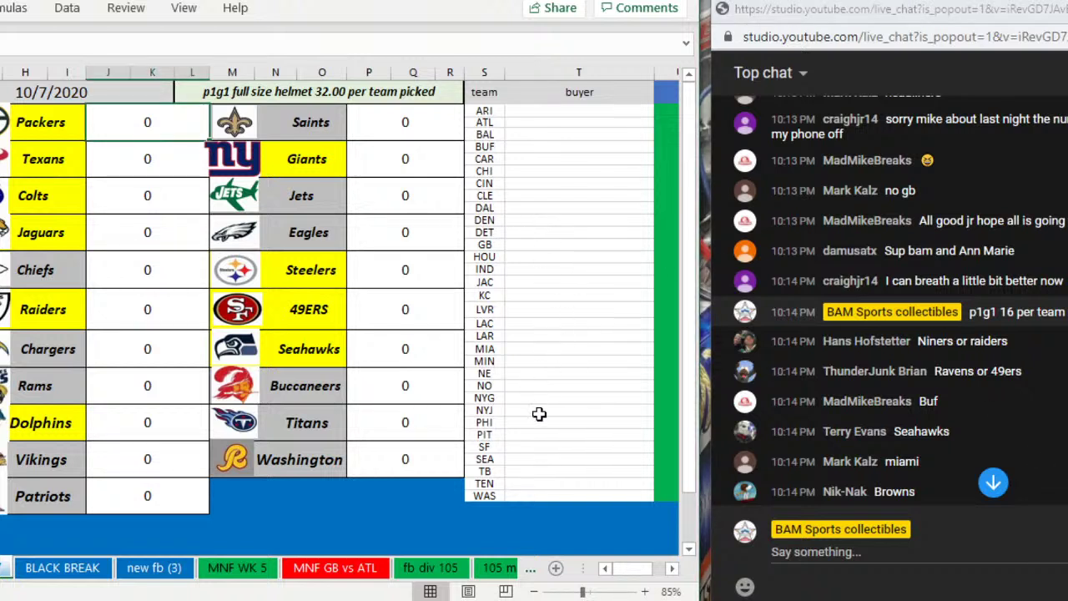
{"action": "left_click", "coordinate": [534, 446]}
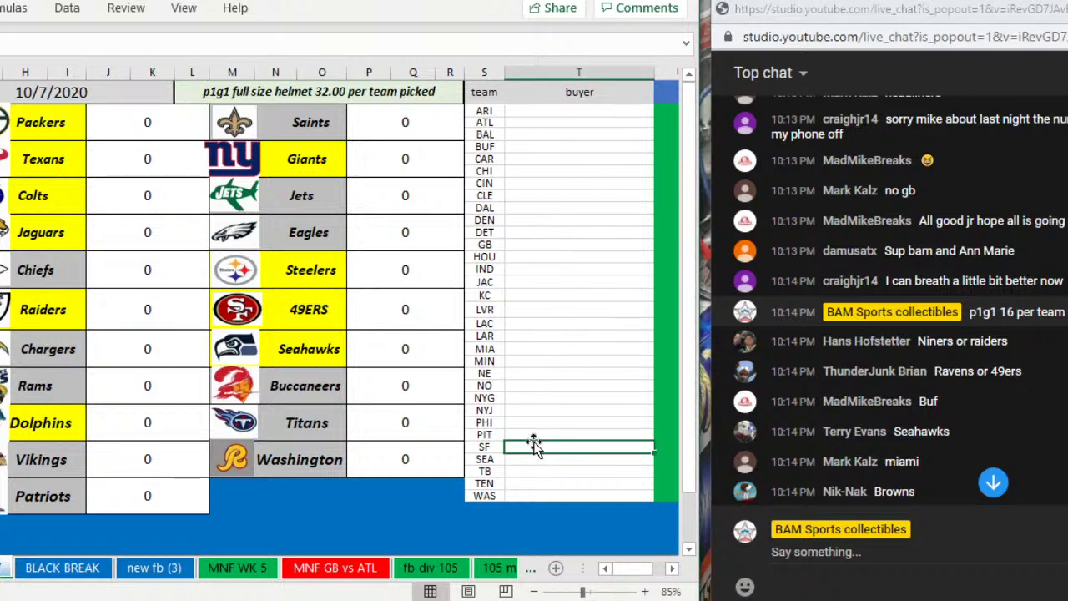
{"action": "type", "text": "hans"}
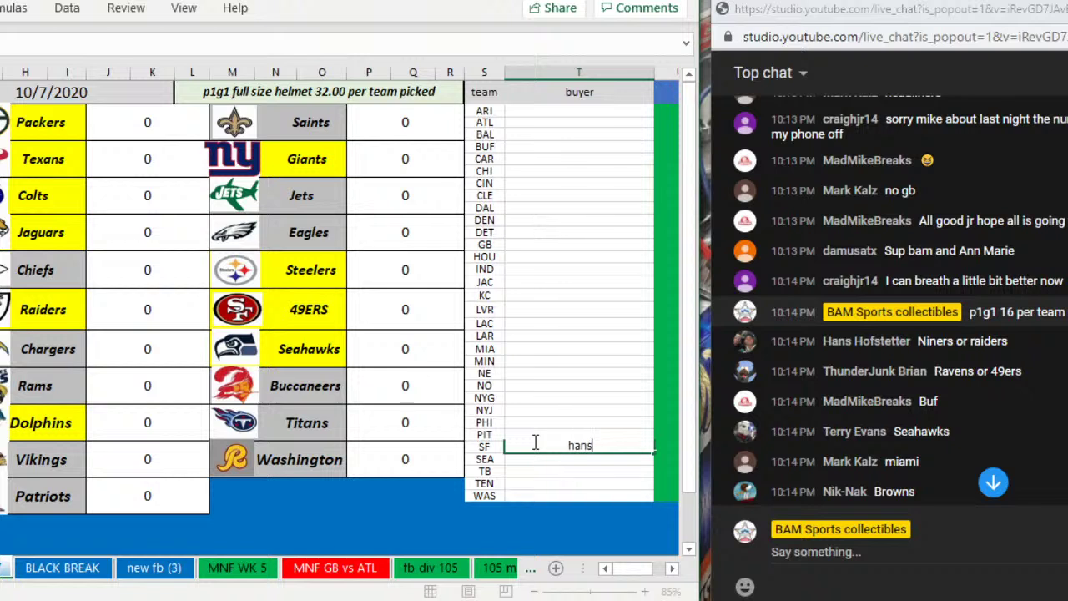
{"action": "key", "text": "Up"}
{"action": "key", "text": "Up"}
{"action": "key", "text": "Up"}
{"action": "key", "text": "Up"}
{"action": "key", "text": "Up"}
{"action": "key", "text": "Up"}
{"action": "key", "text": "Up"}
{"action": "key", "text": "Up"}
{"action": "key", "text": "Up"}
{"action": "key", "text": "Up"}
{"action": "key", "text": "Up"}
{"action": "key", "text": "Up"}
{"action": "key", "text": "Up"}
{"action": "key", "text": "Up"}
{"action": "key", "text": "Up"}
{"action": "key", "text": "Up"}
{"action": "key", "text": "Up"}
{"action": "key", "text": "Up"}
{"action": "key", "text": "Up"}
{"action": "key", "text": "Up"}
{"action": "key", "text": "Up"}
{"action": "key", "text": "Up"}
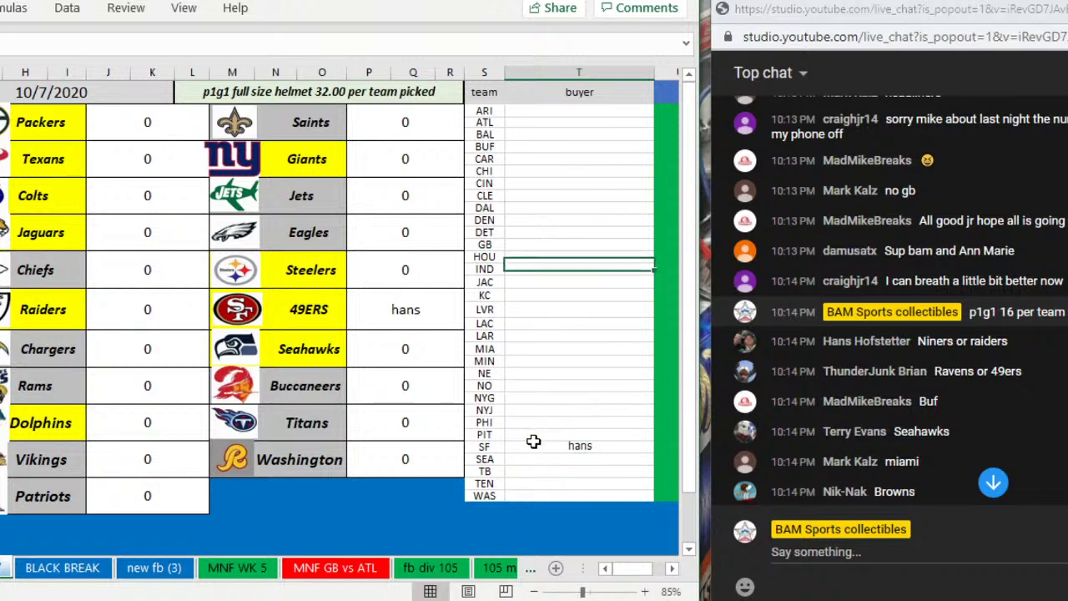
{"action": "key", "text": "Up"}
{"action": "key", "text": "Up"}
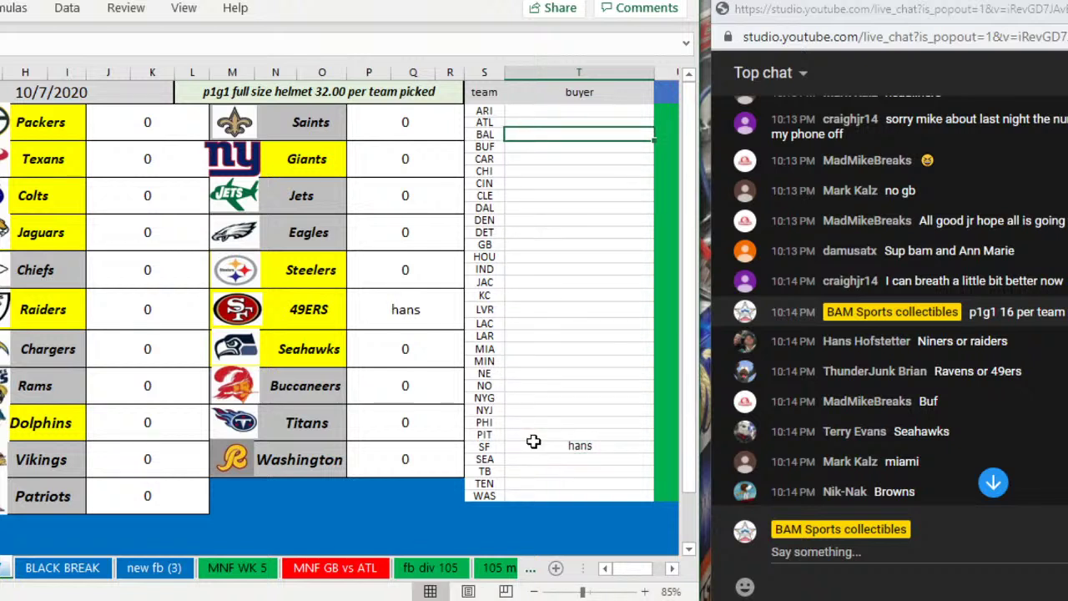
{"action": "type", "text": "thunderjunk"}
{"action": "key", "text": "Return"}
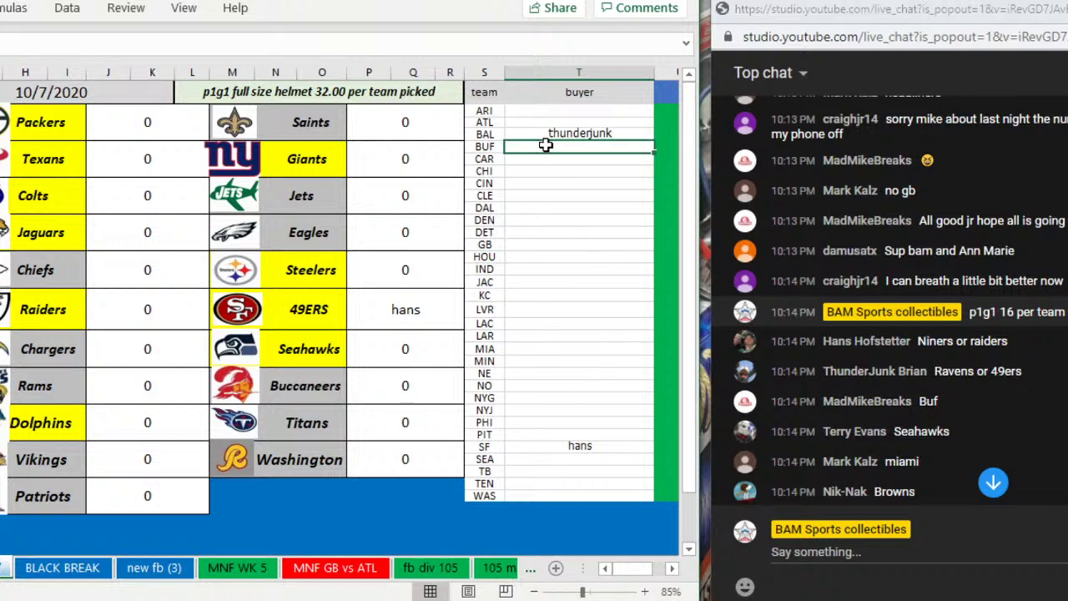
{"action": "type", "text": "madmike"}
{"action": "key", "text": "Return"}
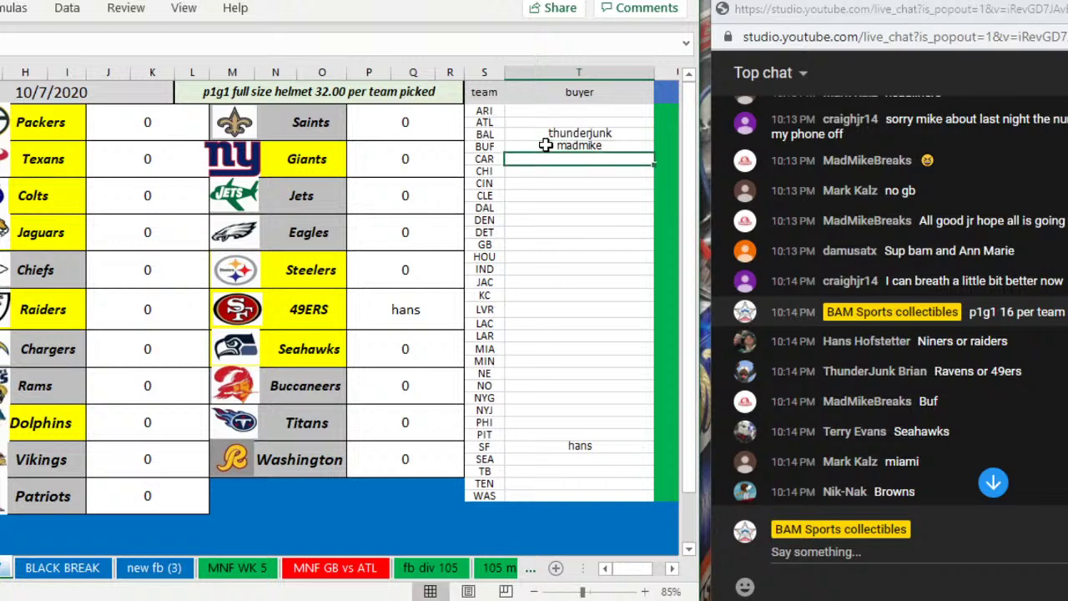
Enter buyer names for SEA, MIA and CLE in the buyer column.
{"action": "key", "text": "Down"}
{"action": "key", "text": "Down"}
{"action": "key", "text": "Down"}
{"action": "key", "text": "Down"}
{"action": "key", "text": "Down"}
{"action": "key", "text": "Down"}
{"action": "key", "text": "Down"}
{"action": "key", "text": "Down"}
{"action": "key", "text": "Down"}
{"action": "key", "text": "Down"}
{"action": "key", "text": "Down"}
{"action": "key", "text": "Down"}
{"action": "key", "text": "Down"}
{"action": "key", "text": "Down"}
{"action": "key", "text": "Down"}
{"action": "key", "text": "Down"}
{"action": "key", "text": "Down"}
{"action": "key", "text": "Down"}
{"action": "key", "text": "Down"}
{"action": "key", "text": "Down"}
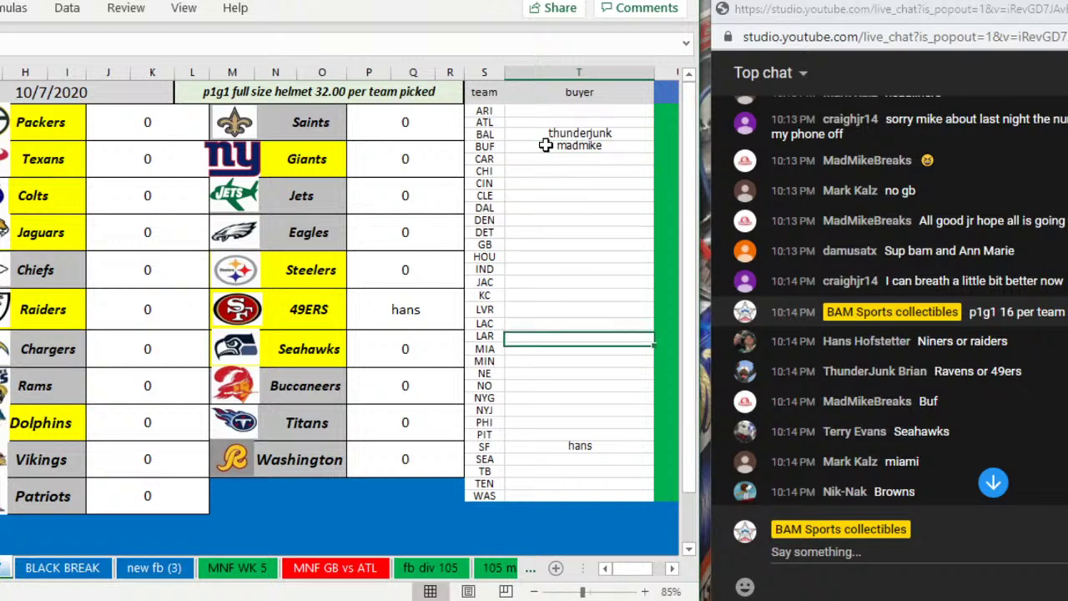
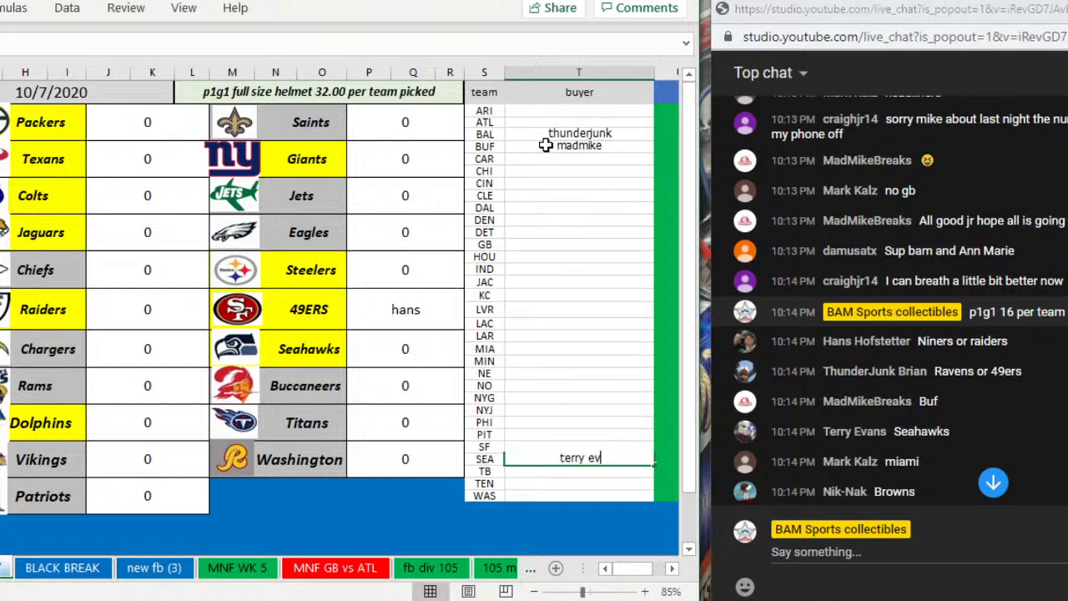
{"action": "key", "text": "Return"}
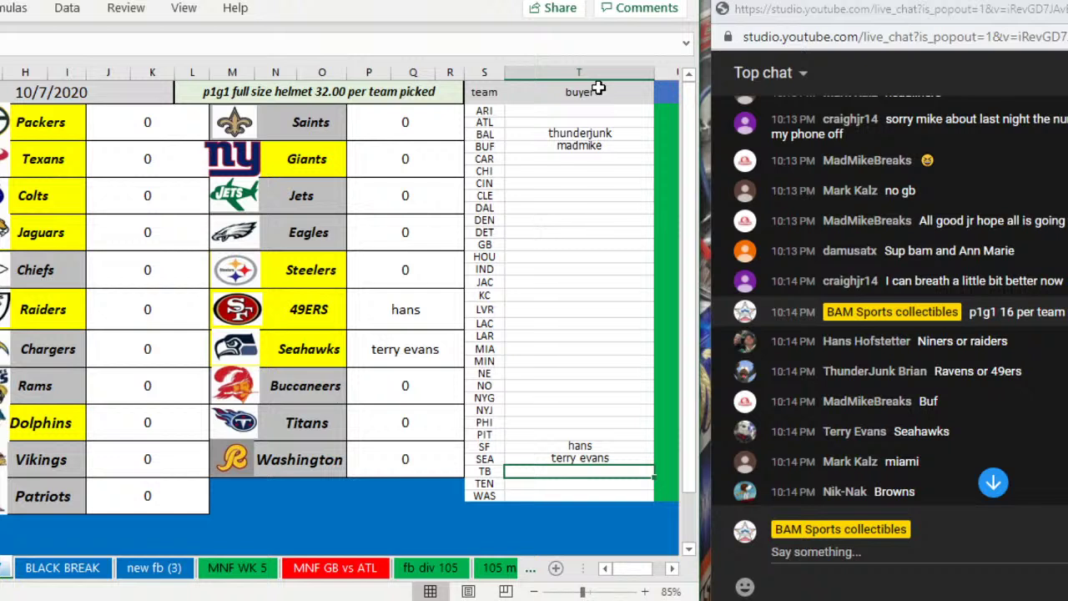
{"action": "key", "text": "Up"}
{"action": "key", "text": "Up"}
{"action": "key", "text": "Up"}
{"action": "key", "text": "Up"}
{"action": "key", "text": "Up"}
{"action": "key", "text": "Up"}
{"action": "key", "text": "Up"}
{"action": "key", "text": "Up"}
{"action": "key", "text": "Up"}
{"action": "key", "text": "Up"}
{"action": "key", "text": "Up"}
{"action": "key", "text": "Down"}
{"action": "key", "text": "Down"}
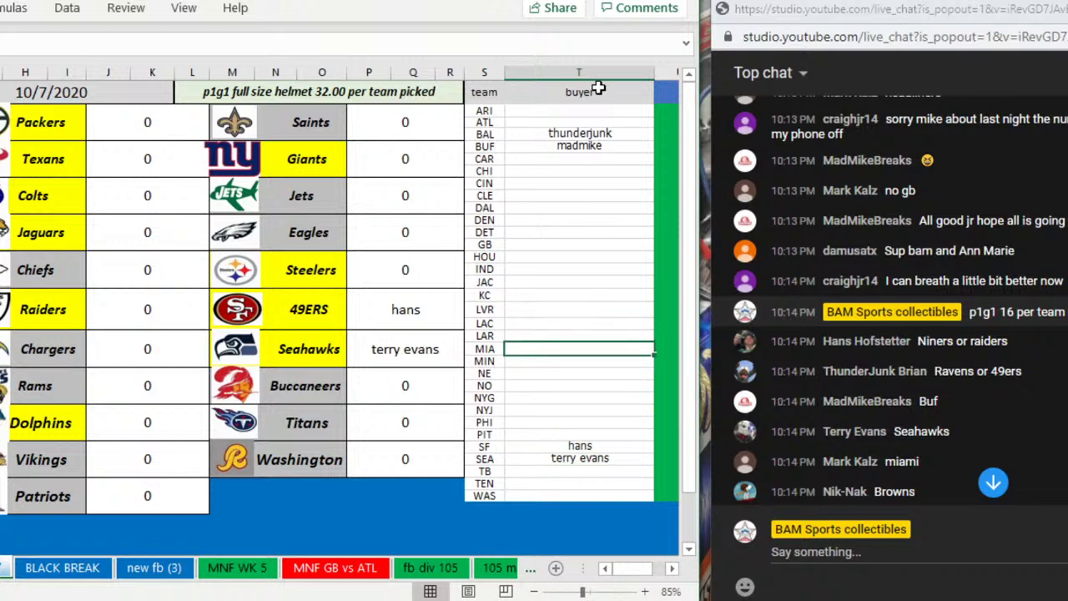
{"action": "key", "text": "Return"}
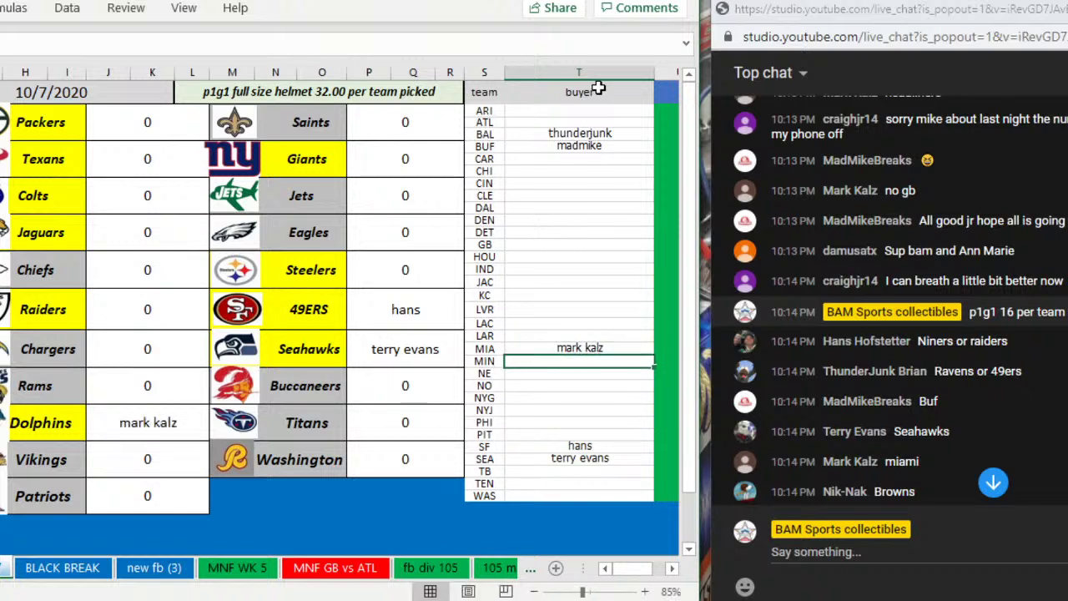
{"action": "key", "text": "Up"}
{"action": "key", "text": "Up"}
{"action": "key", "text": "Up"}
{"action": "key", "text": "Up"}
{"action": "key", "text": "Up"}
{"action": "key", "text": "Up"}
{"action": "key", "text": "Up"}
{"action": "key", "text": "Up"}
{"action": "key", "text": "Up"}
{"action": "key", "text": "Up"}
{"action": "key", "text": "Up"}
{"action": "key", "text": "Up"}
{"action": "key", "text": "Up"}
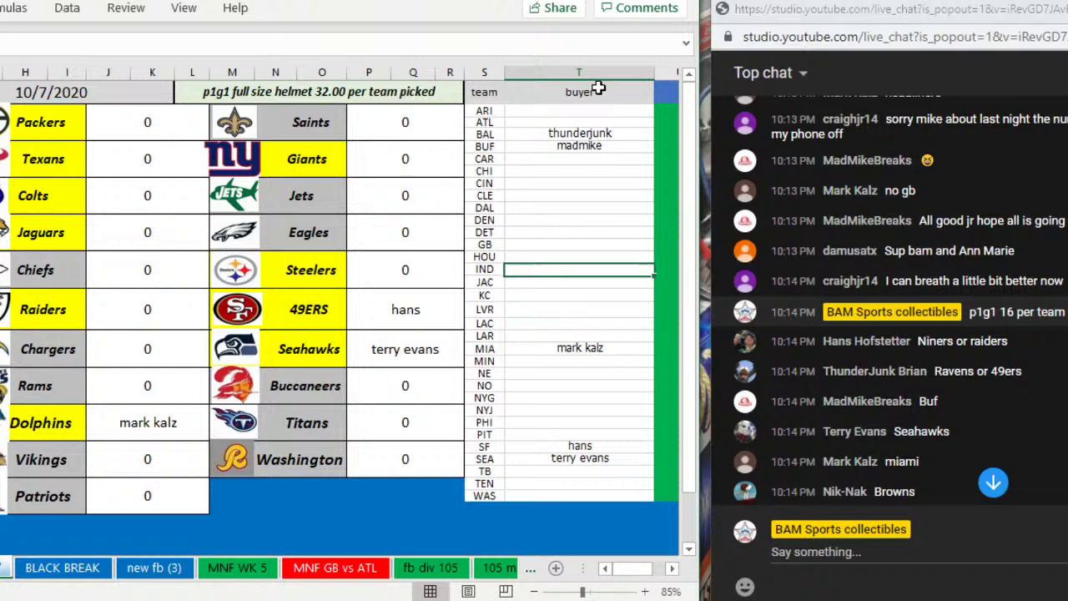
{"action": "type", "text": "nik nak"}
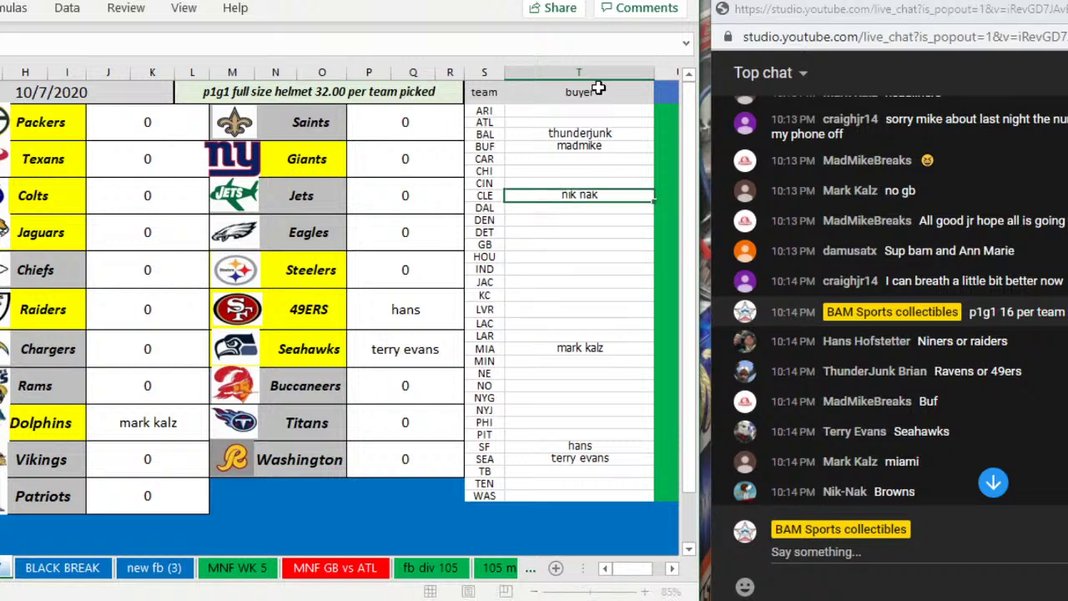
{"action": "key", "text": "Return"}
Enter buyers for HOU and LVR, and append a second shared buyer to CLE.
{"action": "scroll", "coordinate": [976, 195], "scroll_direction": "down", "scroll_amount": 5}
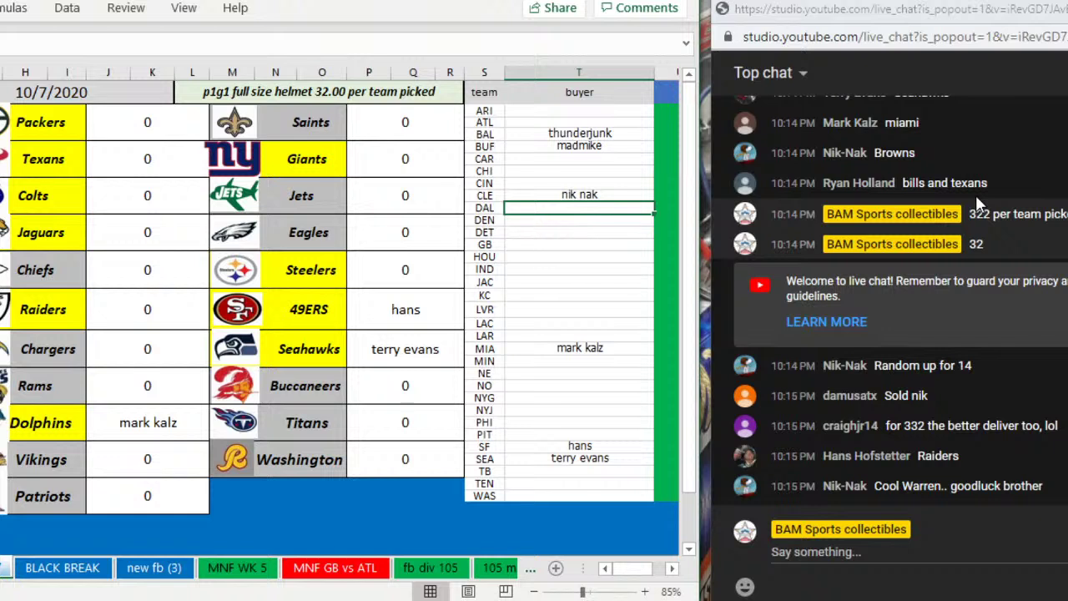
{"action": "left_click", "coordinate": [547, 258]}
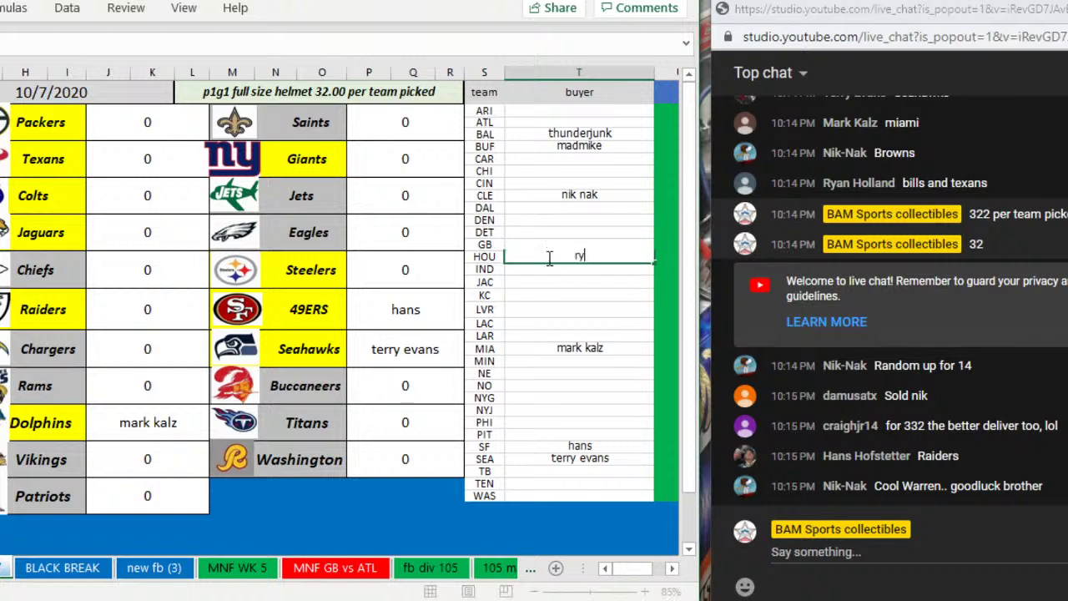
{"action": "key", "text": "Return"}
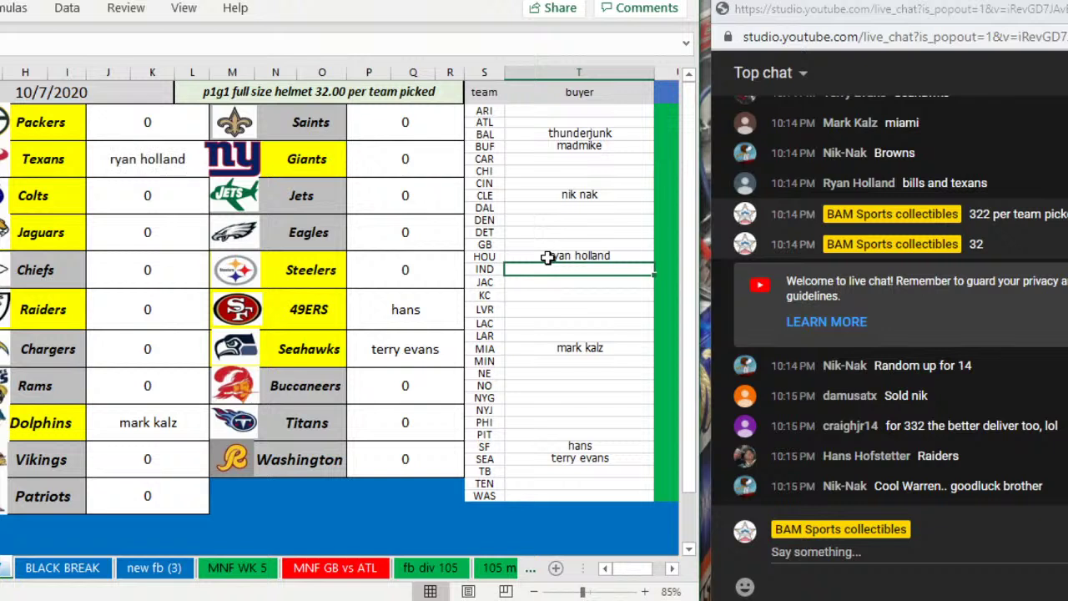
{"action": "left_click", "coordinate": [574, 307]}
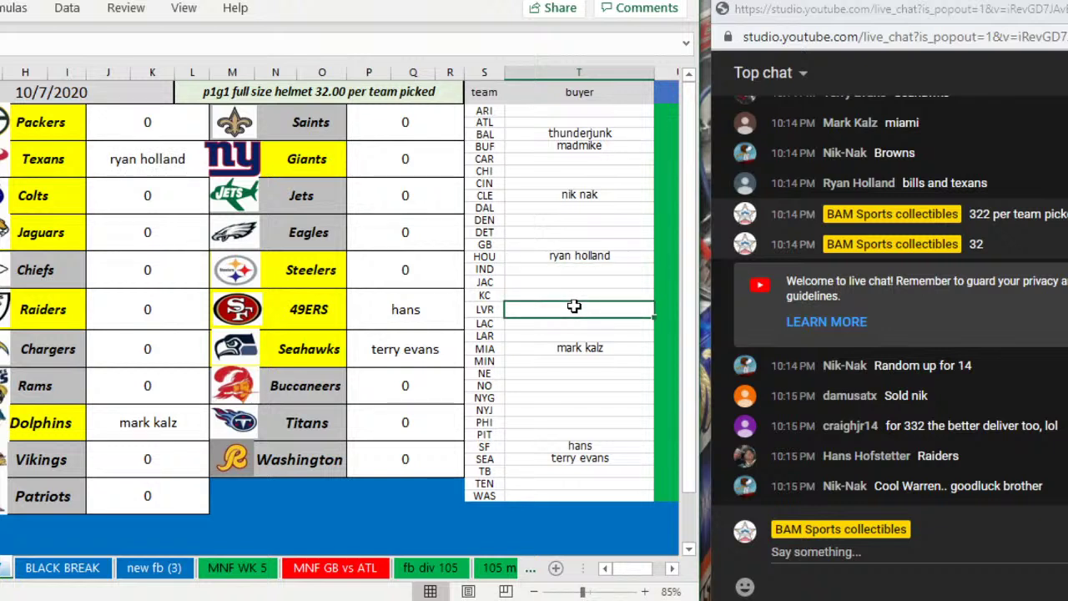
{"action": "type", "text": "hans"}
{"action": "key", "text": "Return"}
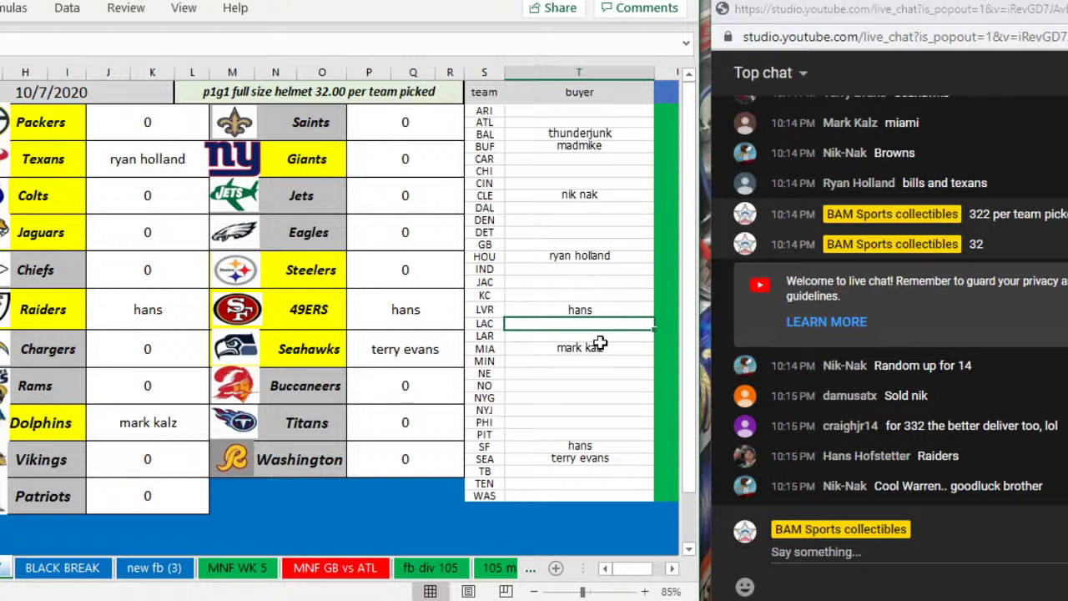
{"action": "double_click", "coordinate": [622, 194]}
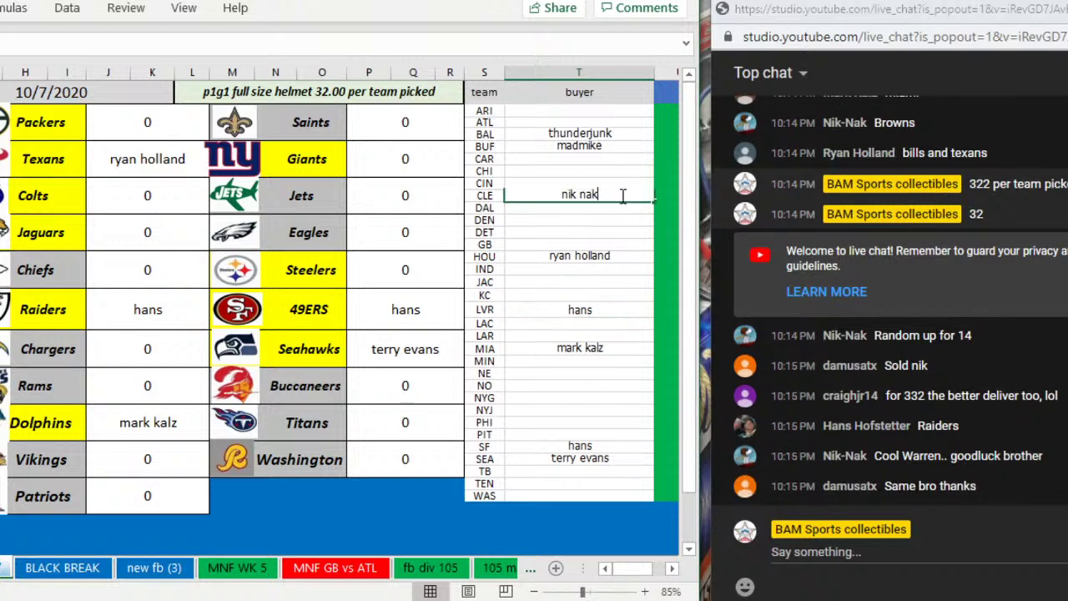
{"action": "type", "text": "/damusatx"}
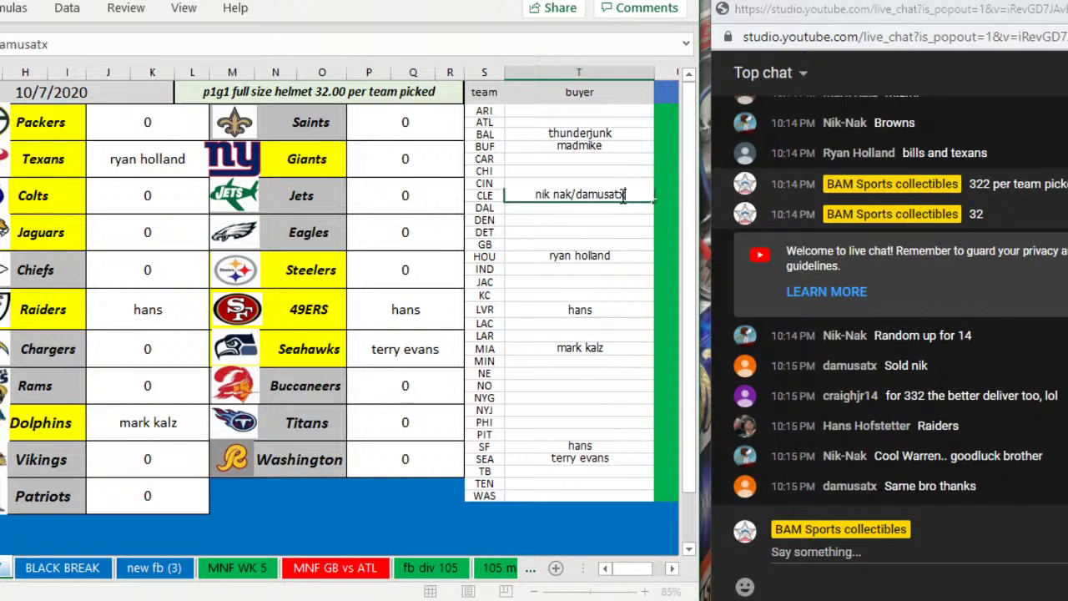
{"action": "key", "text": "Return"}
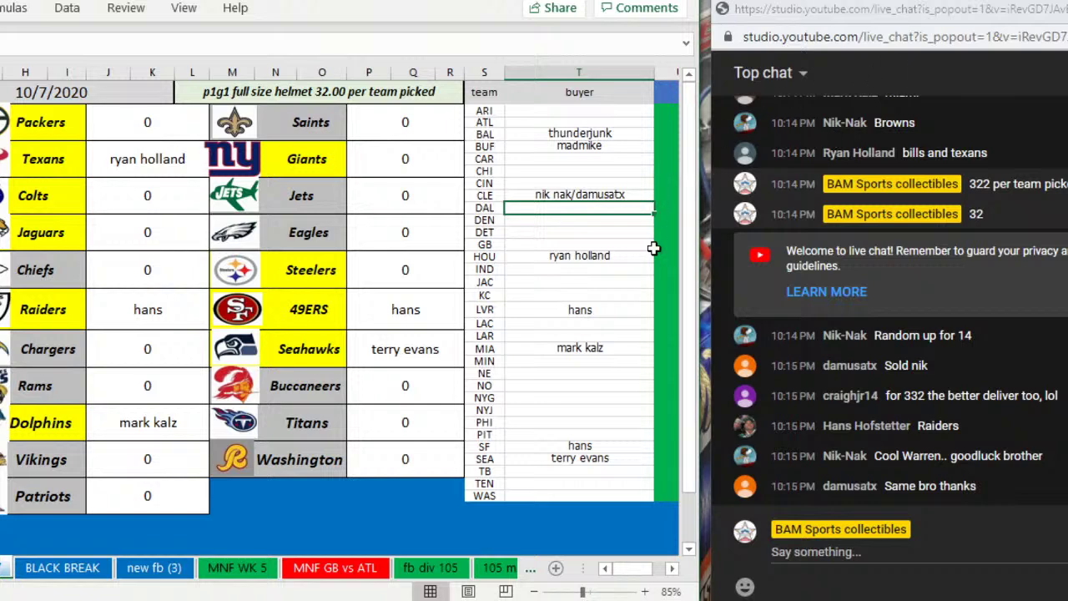
{"action": "scroll", "coordinate": [653, 248], "scroll_direction": "down", "scroll_amount": 1}
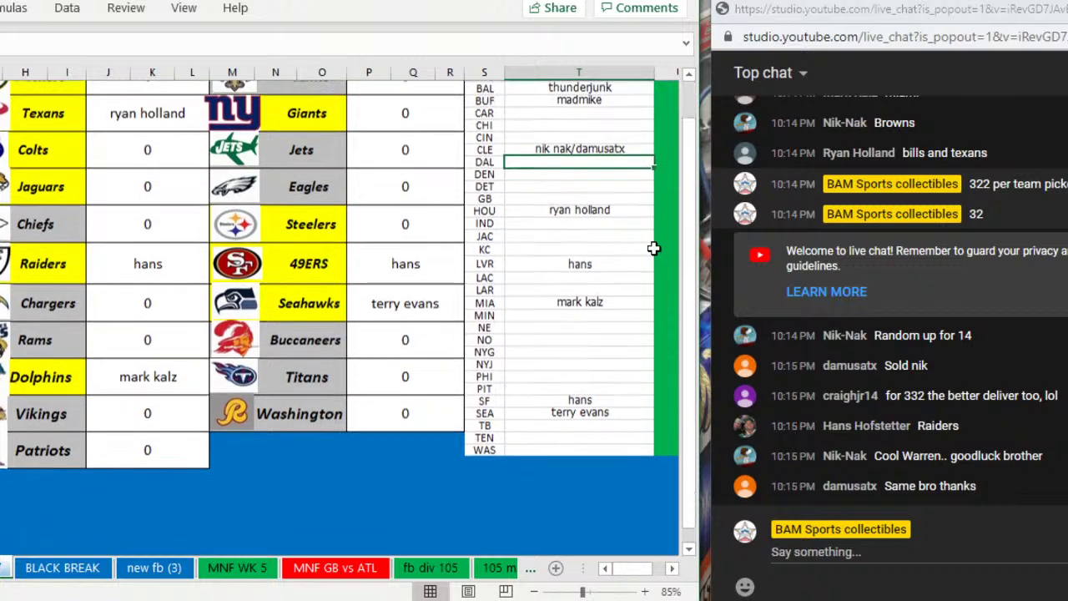
{"action": "scroll", "coordinate": [653, 248], "scroll_direction": "up", "scroll_amount": 1}
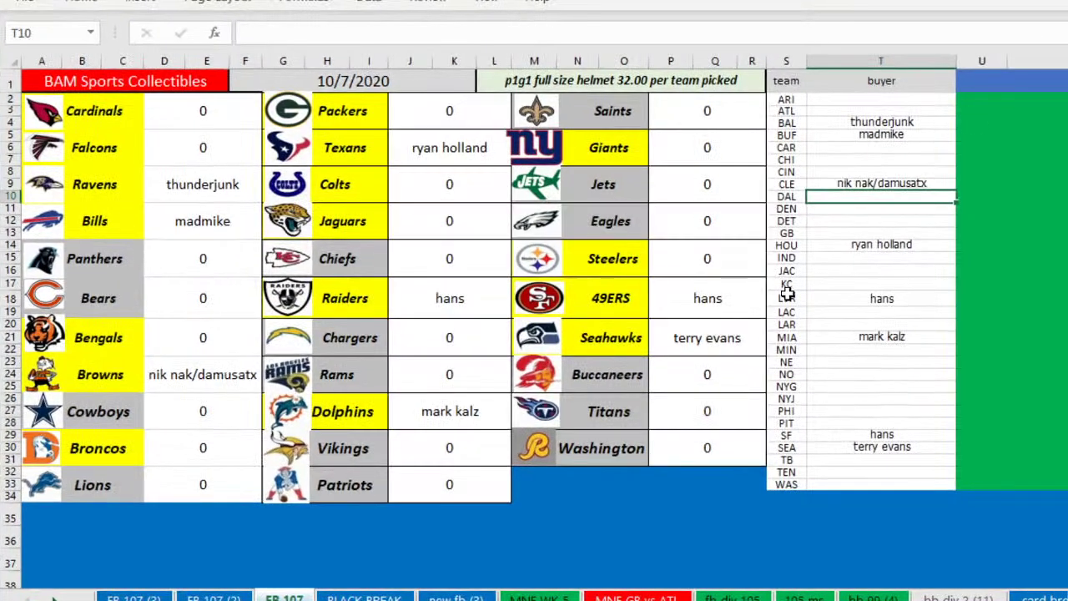
Make a first multi-row selection of sold teams, then discard it.
{"action": "left_click_drag", "start_coordinate": [102, 183], "coordinate": [208, 225]}
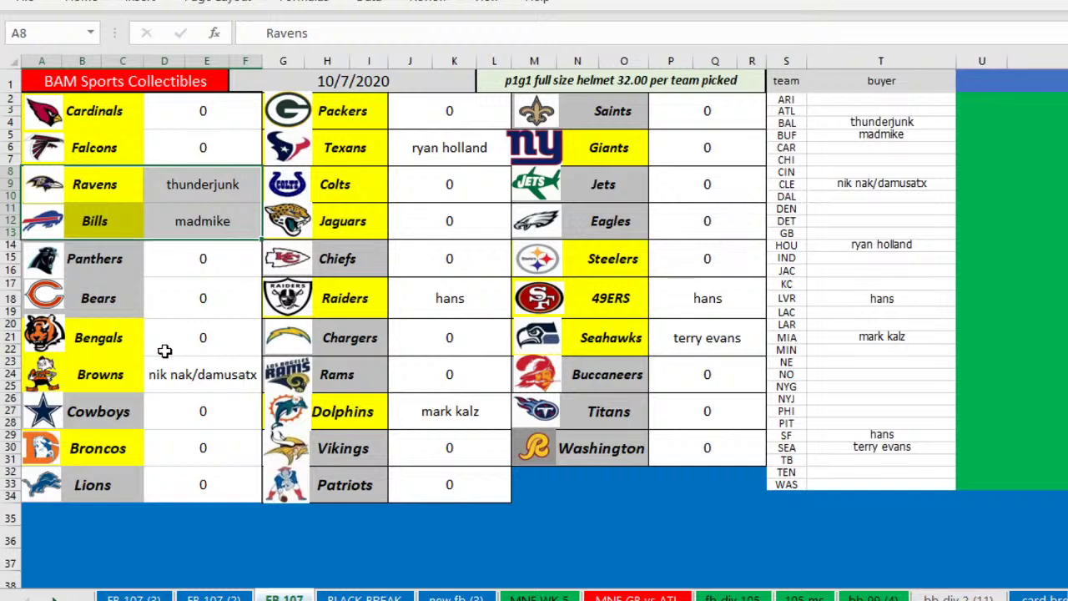
{"action": "left_click_drag", "start_coordinate": [101, 370], "coordinate": [224, 373], "text": "ctrl"}
{"action": "left_click_drag", "start_coordinate": [377, 152], "coordinate": [454, 161], "text": "ctrl"}
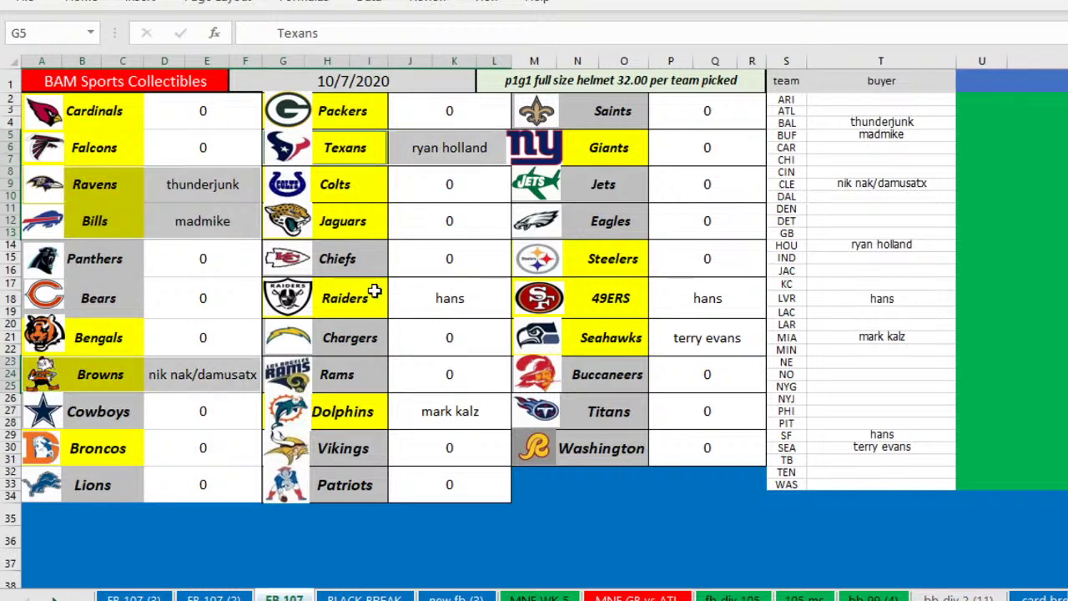
{"action": "left_click_drag", "start_coordinate": [374, 291], "coordinate": [614, 302], "text": "ctrl"}
{"action": "left_click_drag", "start_coordinate": [370, 400], "coordinate": [465, 410], "text": "ctrl"}
{"action": "left_click", "coordinate": [707, 304]}
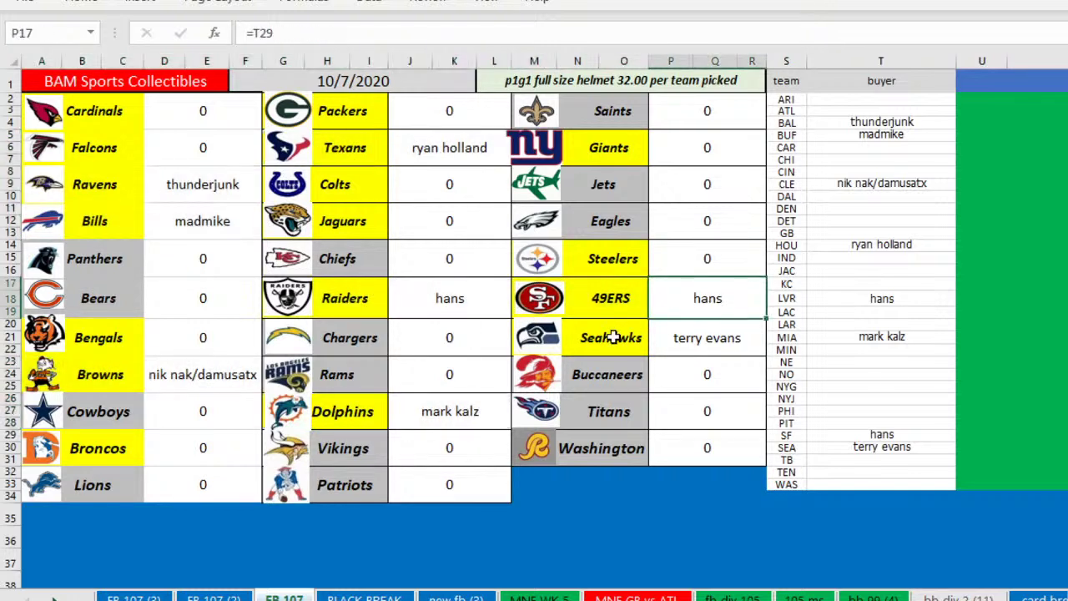
Fill the Seahawks, 49ERS, Texans, Raiders, Dolphins, Ravens, Bills and Browns rows gold.
{"action": "left_click_drag", "start_coordinate": [625, 339], "coordinate": [699, 340]}
{"action": "left_click_drag", "start_coordinate": [603, 293], "coordinate": [701, 297]}
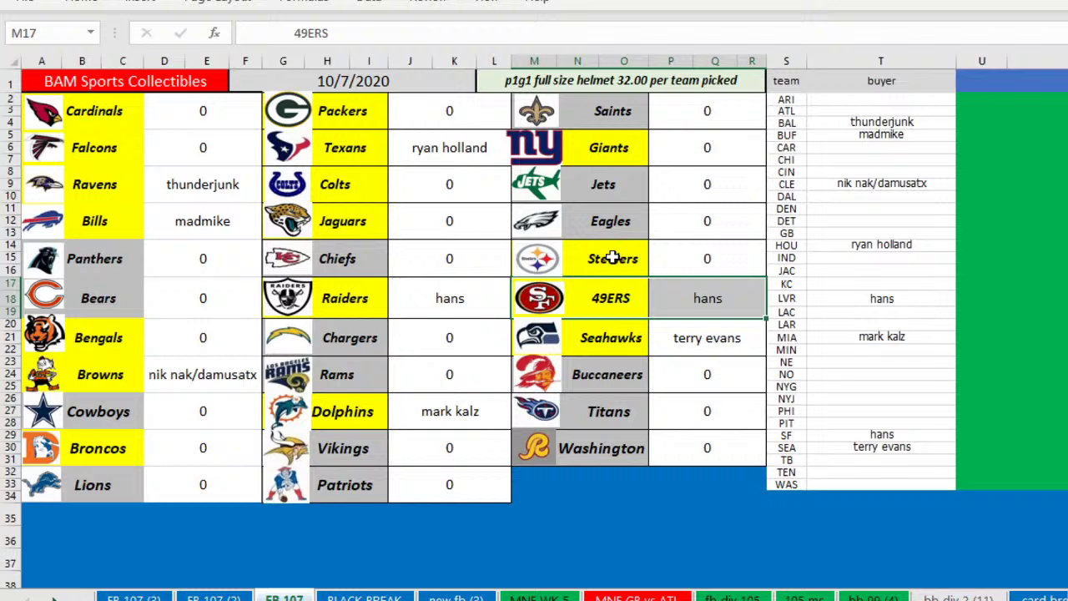
{"action": "left_click", "coordinate": [411, 147]}
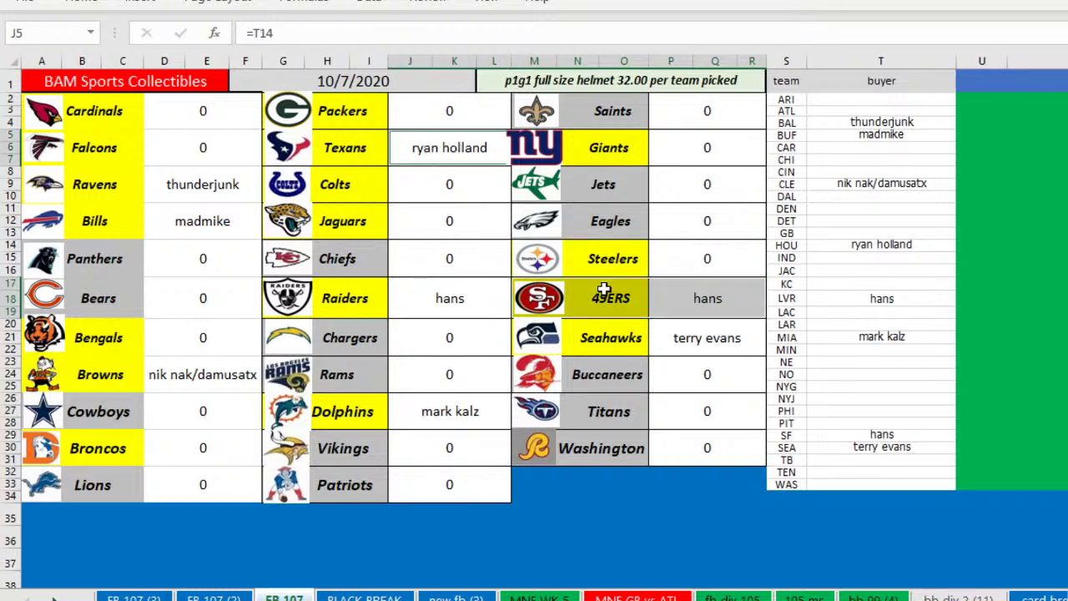
{"action": "left_click_drag", "start_coordinate": [611, 332], "coordinate": [681, 332]}
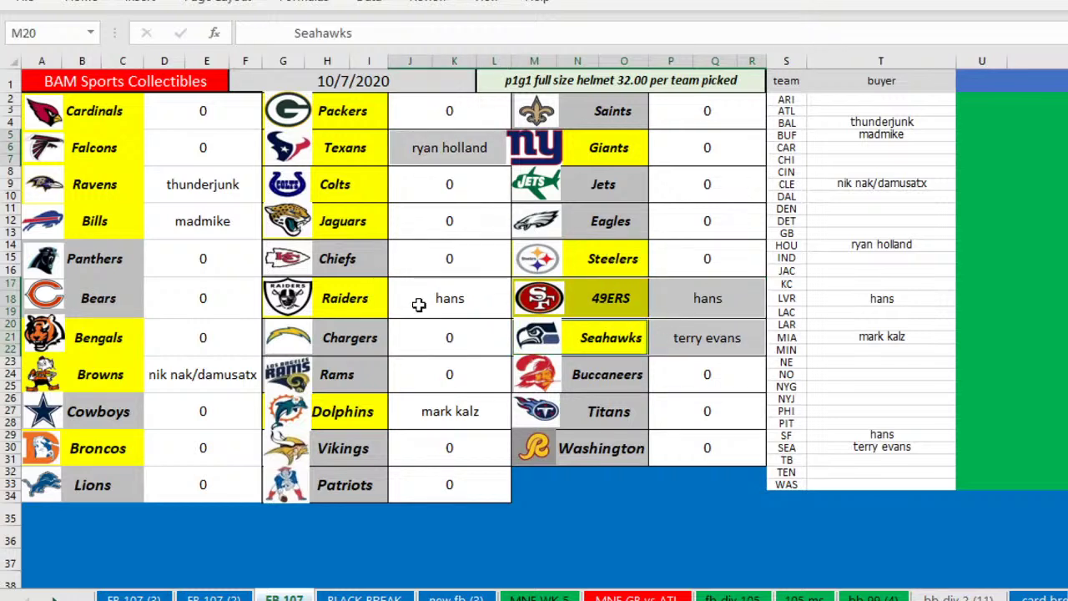
{"action": "left_click_drag", "start_coordinate": [370, 298], "coordinate": [437, 308]}
{"action": "left_click_drag", "start_coordinate": [342, 421], "coordinate": [402, 413]}
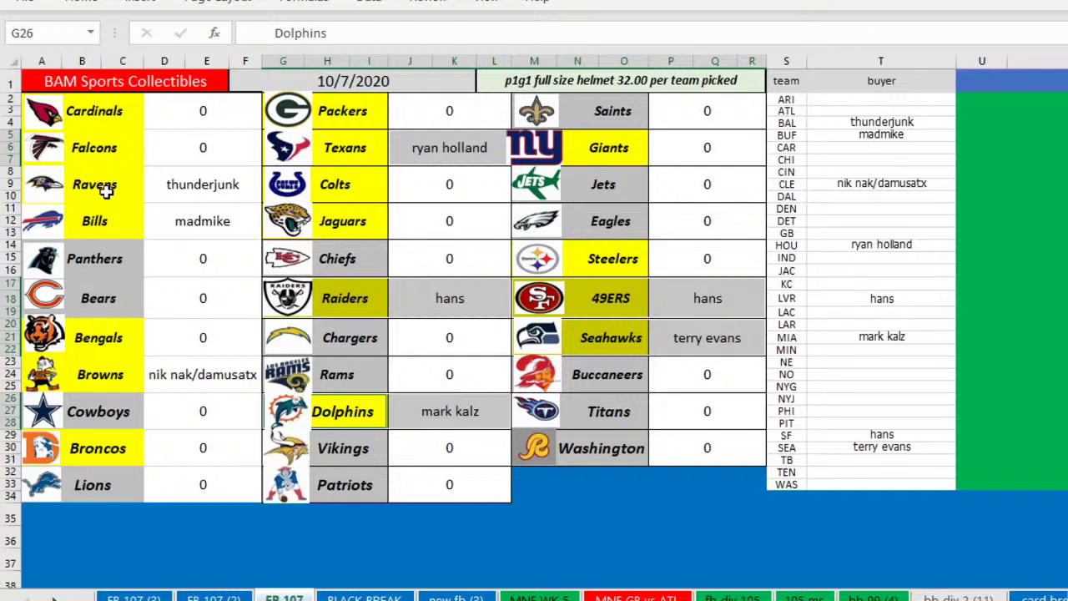
{"action": "left_click_drag", "start_coordinate": [105, 190], "coordinate": [200, 231]}
{"action": "left_click", "coordinate": [109, 375]}
{"action": "right_click", "coordinate": [199, 375]}
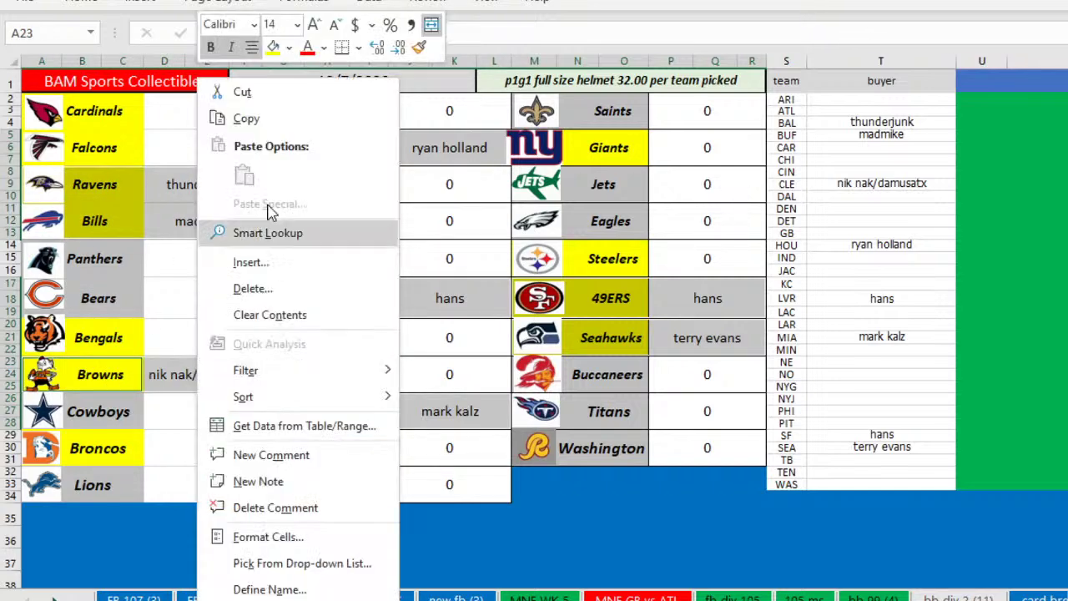
{"action": "left_click", "coordinate": [288, 48]}
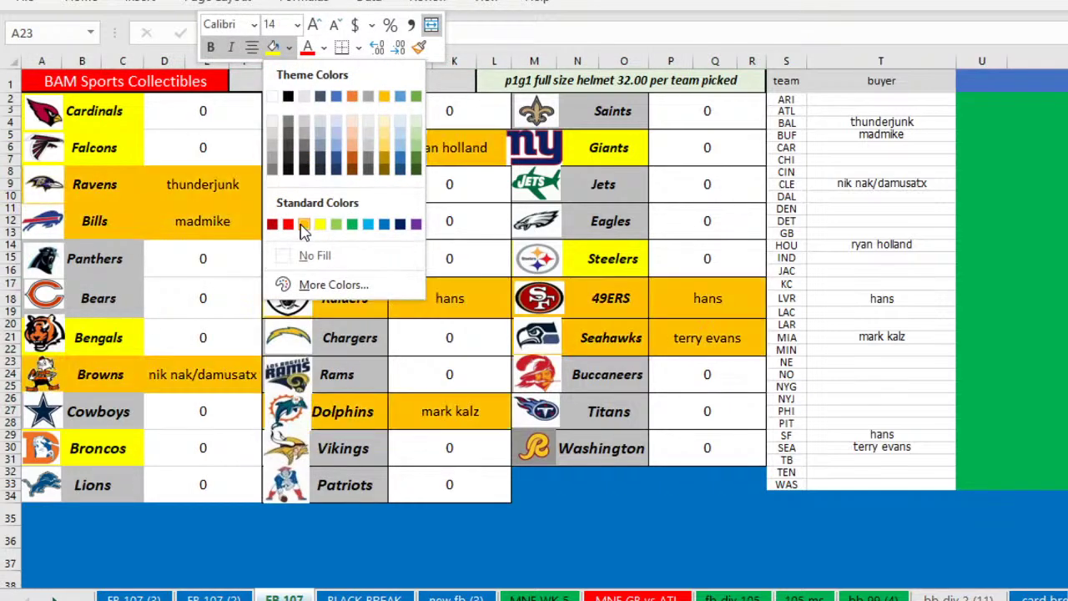
{"action": "left_click", "coordinate": [355, 220]}
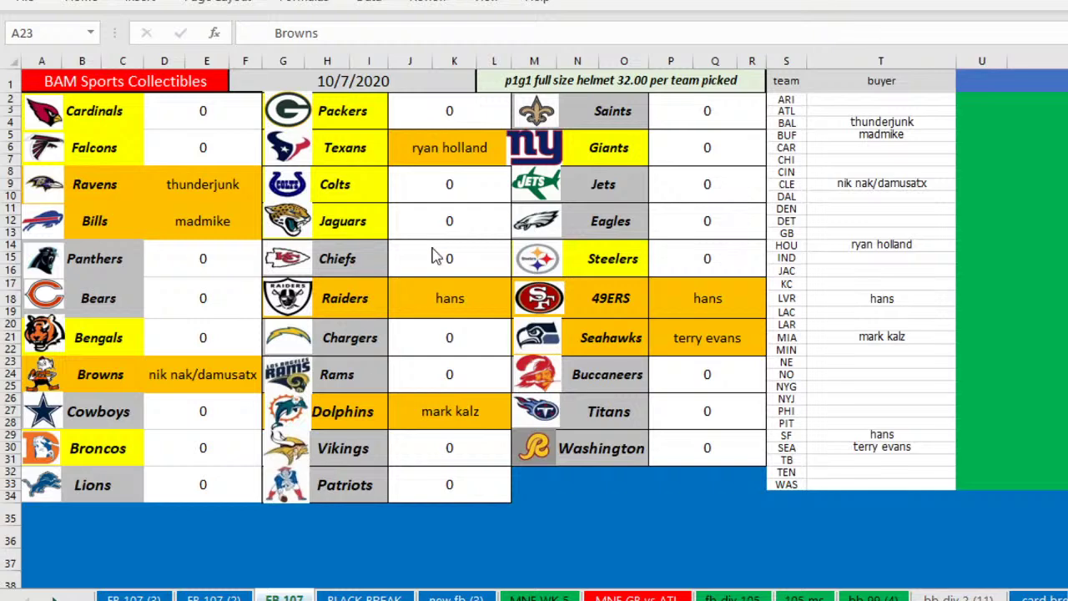
Enter the ARI buyer's name in T2 and shade the Cardinals row gold.
{"action": "left_click", "coordinate": [881, 101]}
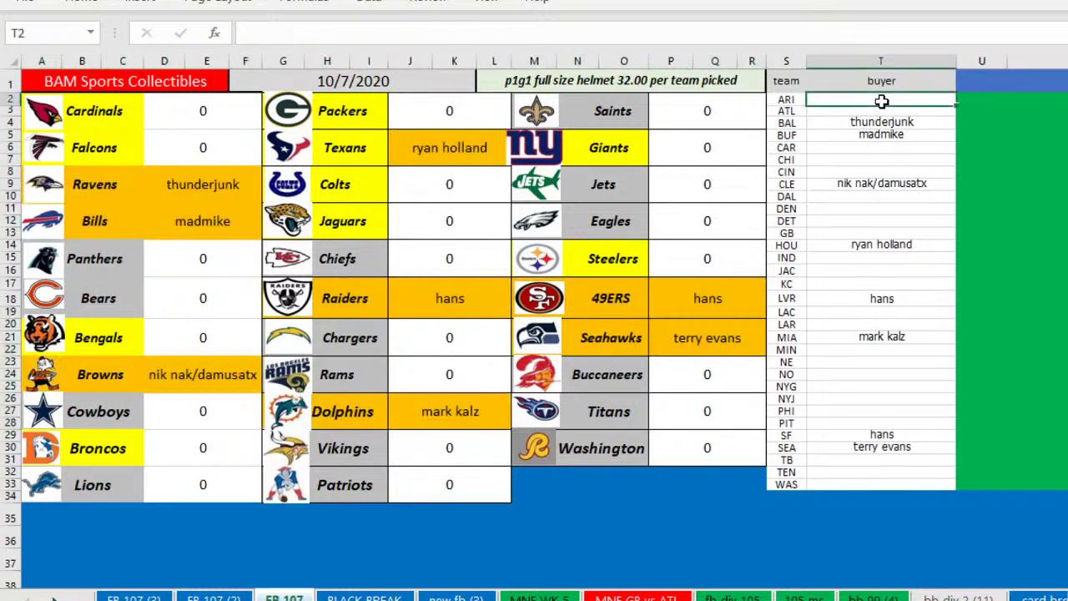
{"action": "type", "text": "kipp"}
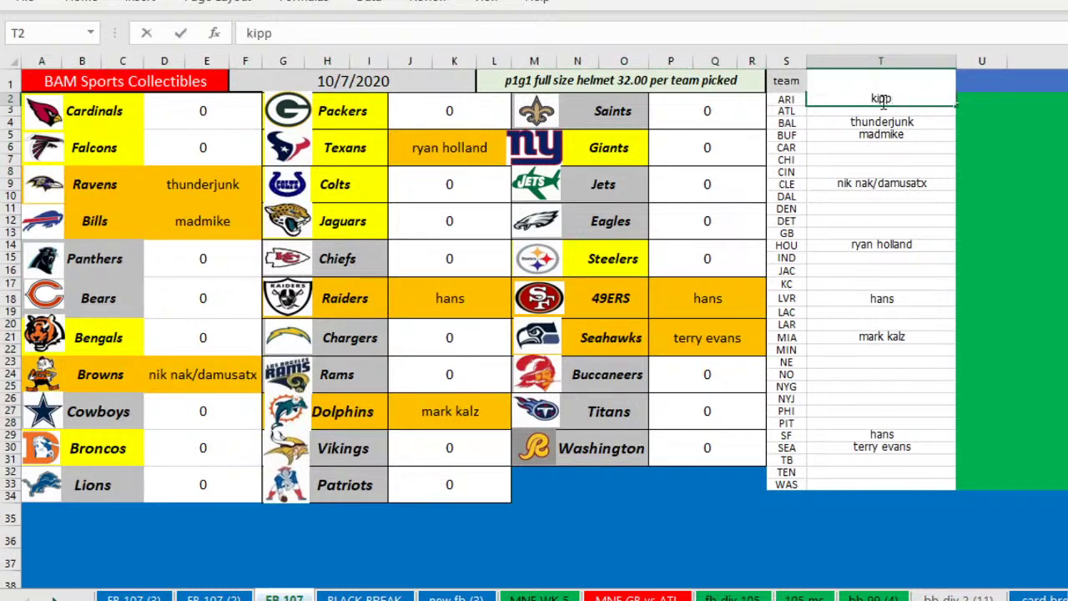
{"action": "key", "text": "Return"}
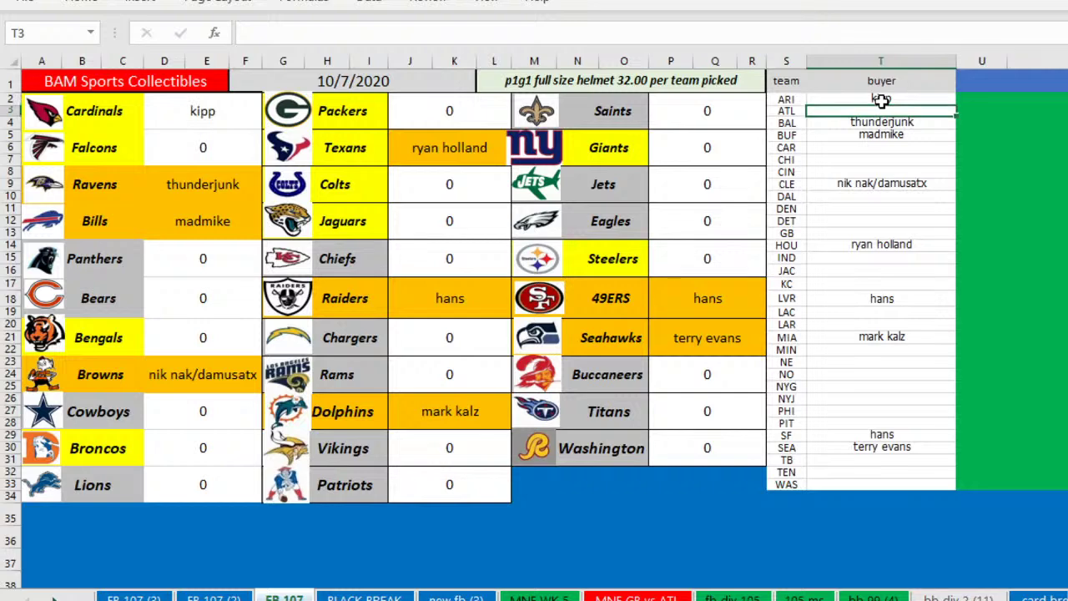
{"action": "left_click_drag", "start_coordinate": [101, 118], "coordinate": [230, 100]}
{"action": "right_click", "coordinate": [230, 100]}
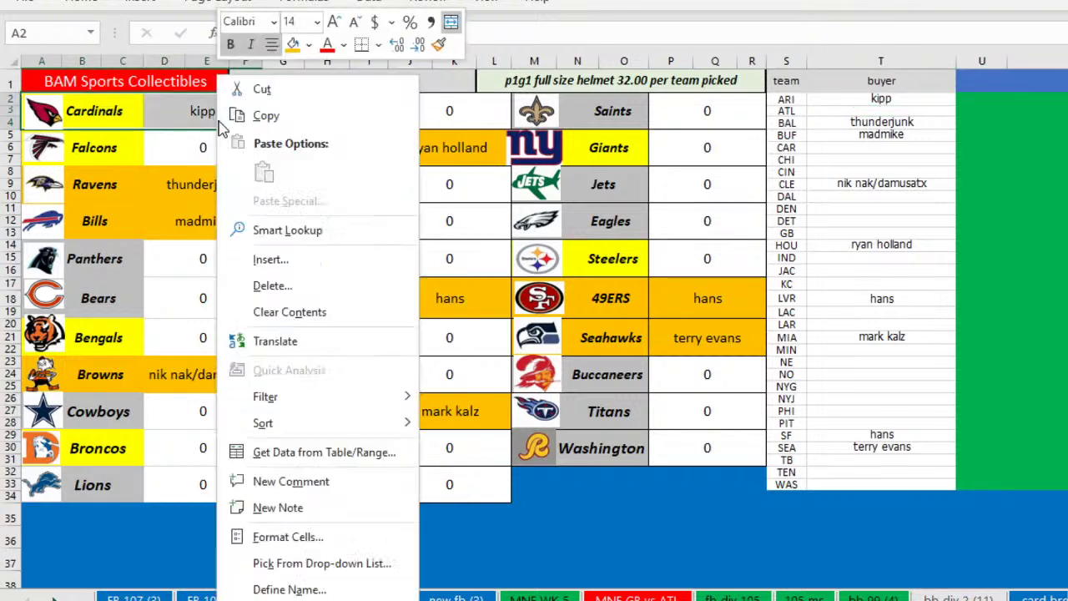
{"action": "key", "text": "Escape"}
{"action": "left_click", "coordinate": [624, 508]}
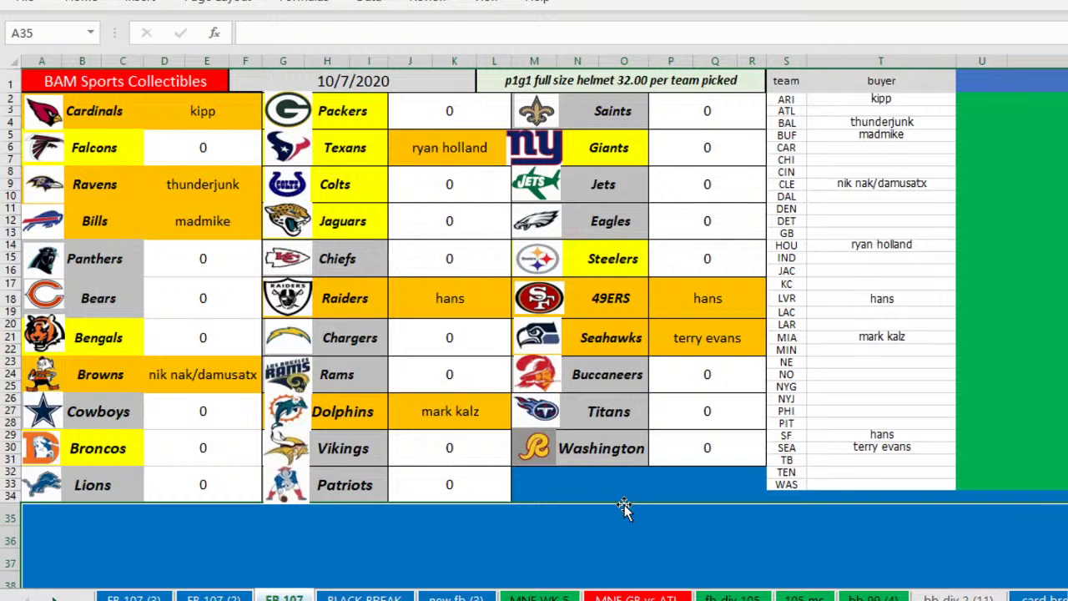
Enter the Giants buyer's name in the NYG buyer cell T25.
{"action": "left_click", "coordinate": [889, 397]}
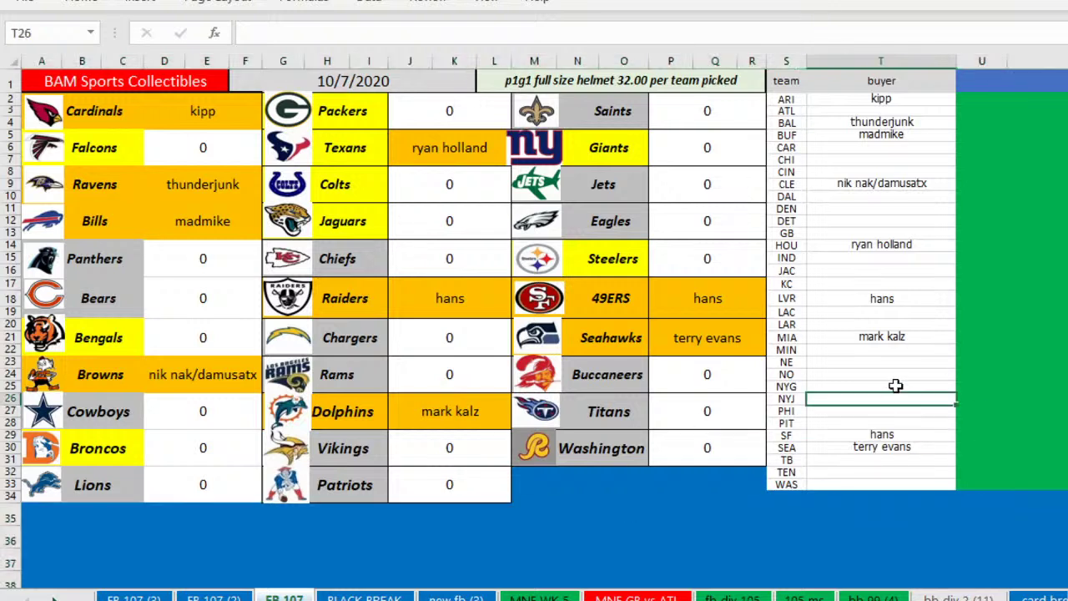
{"action": "left_click", "coordinate": [886, 380]}
{"action": "left_click", "coordinate": [851, 388]}
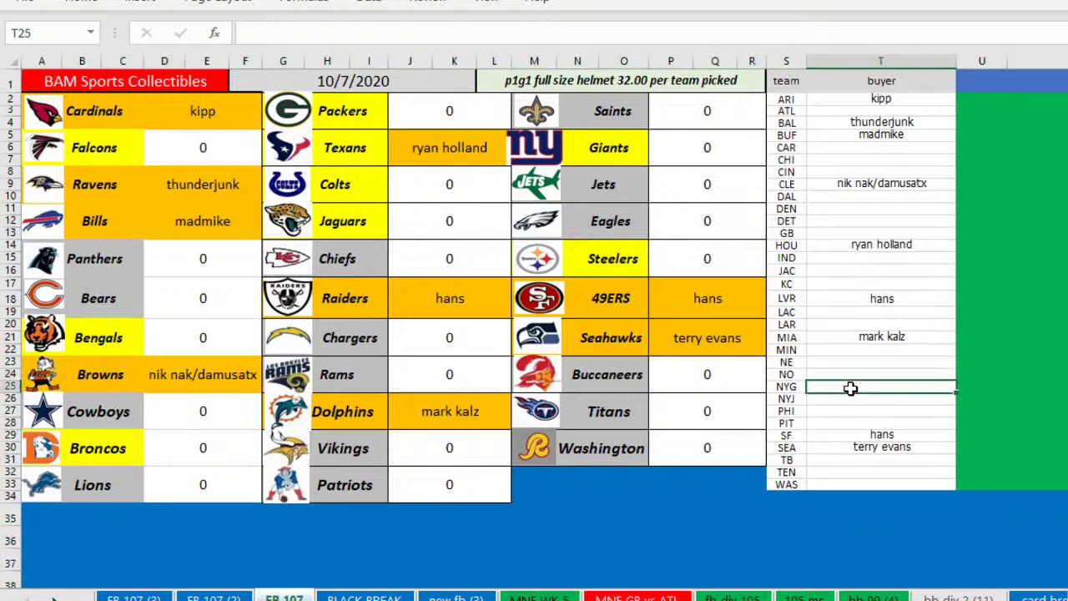
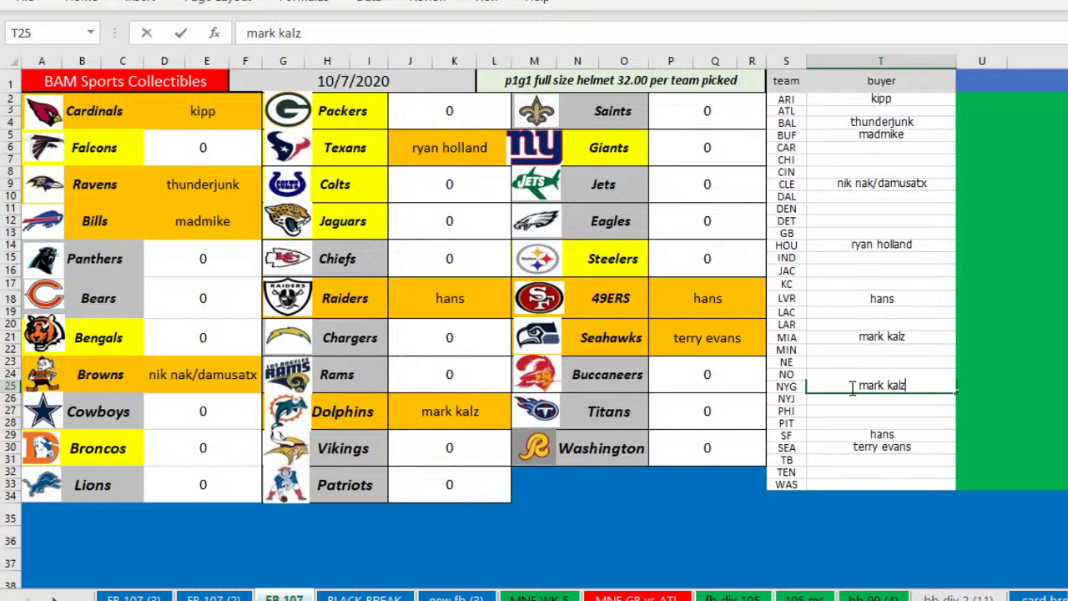
{"action": "key", "text": "Return"}
Fill the Giants name and buyer cells orange.
{"action": "left_click_drag", "start_coordinate": [605, 158], "coordinate": [697, 150]}
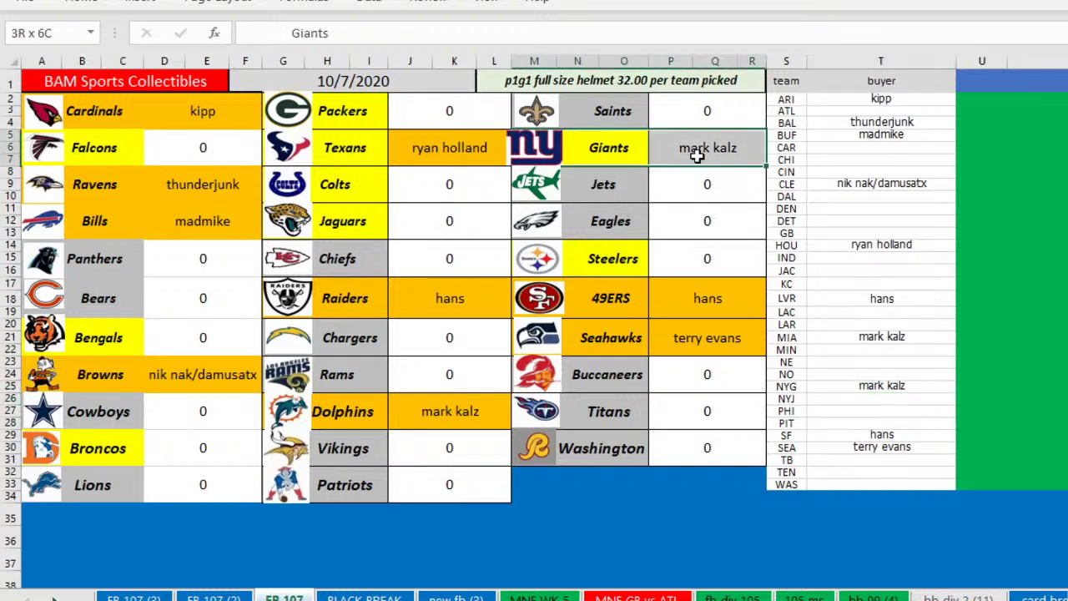
{"action": "right_click", "coordinate": [696, 150]}
{"action": "left_click", "coordinate": [775, 48]}
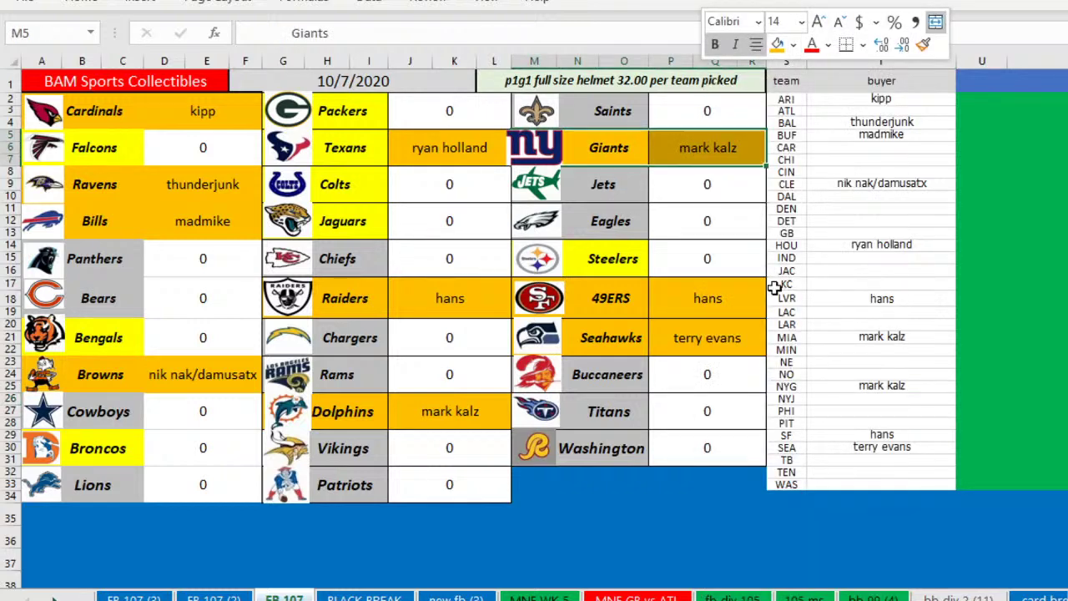
{"action": "left_click", "coordinate": [614, 488]}
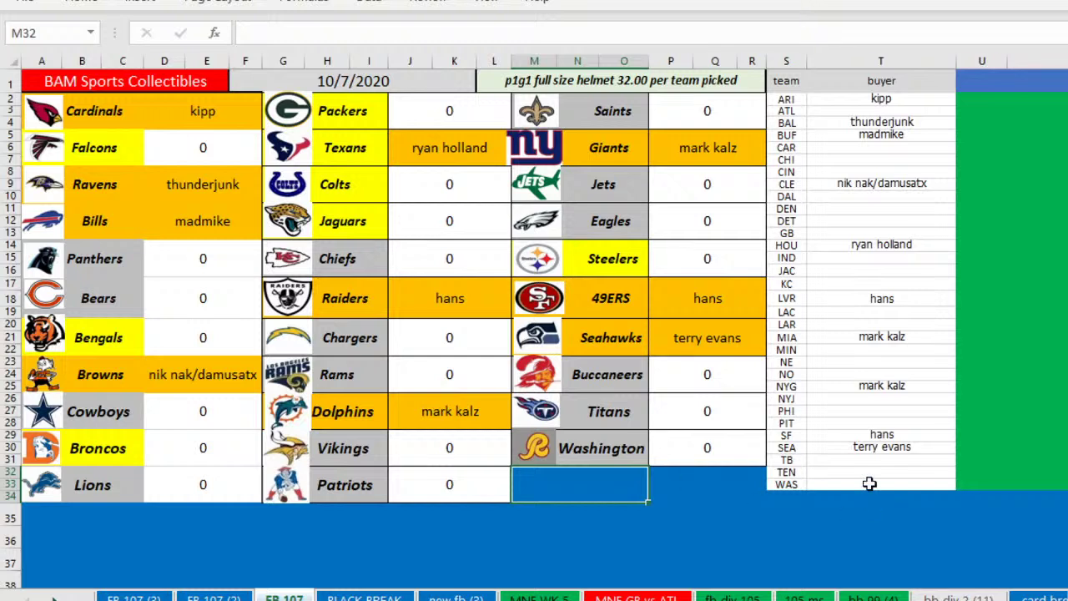
Enter the Steelers buyer's name in the PIT buyer cell T28.
{"action": "left_click", "coordinate": [880, 444]}
{"action": "double_click", "coordinate": [883, 423]}
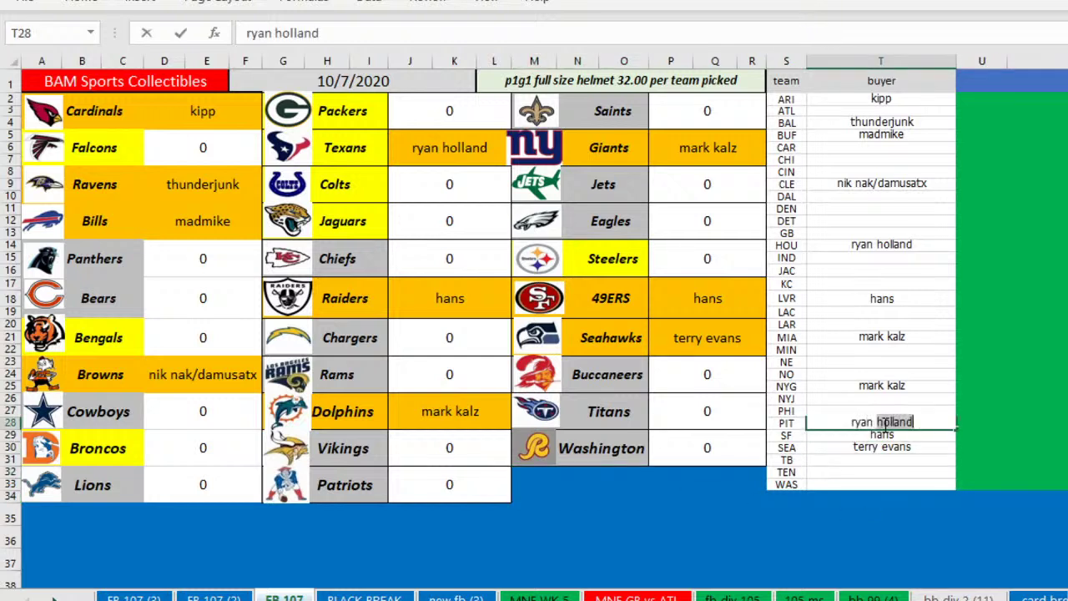
{"action": "key", "text": "Return"}
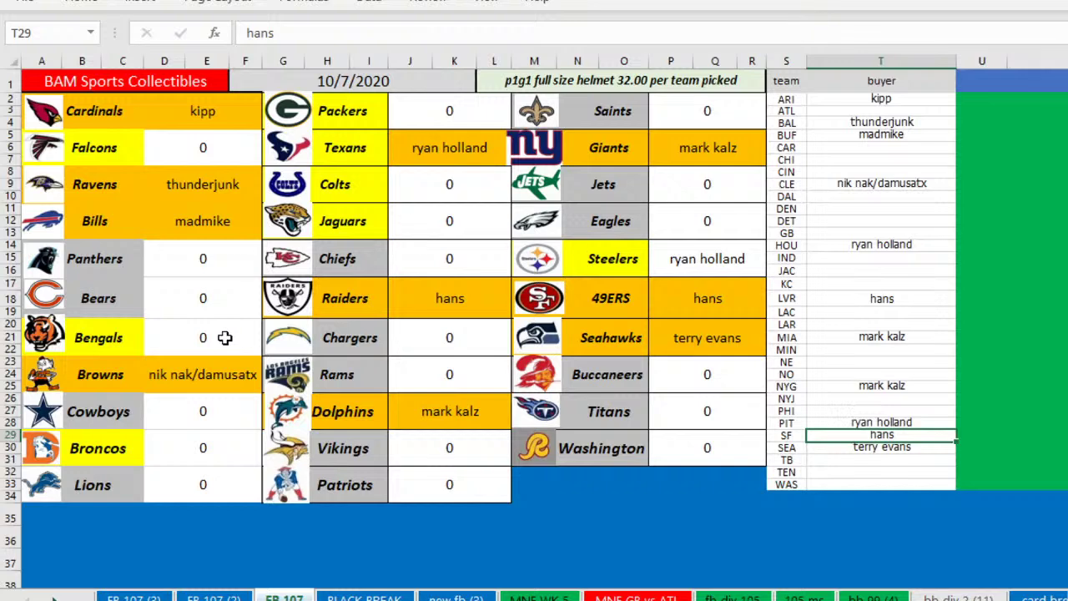
Fill the Steelers name and buyer cells orange.
{"action": "left_click_drag", "start_coordinate": [568, 250], "coordinate": [748, 254]}
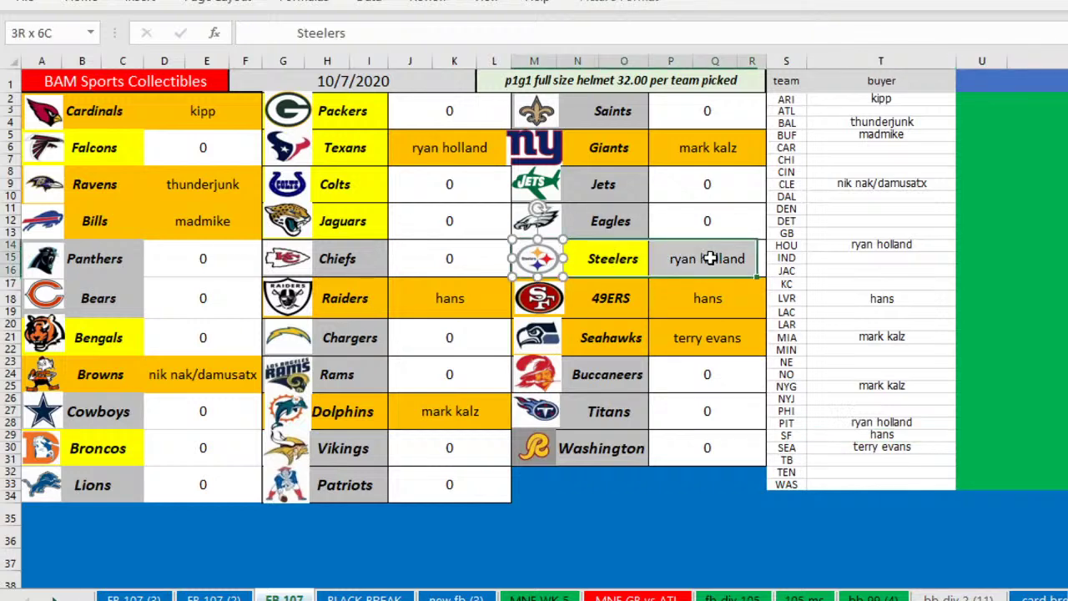
{"action": "right_click", "coordinate": [711, 257]}
{"action": "left_click", "coordinate": [787, 44]}
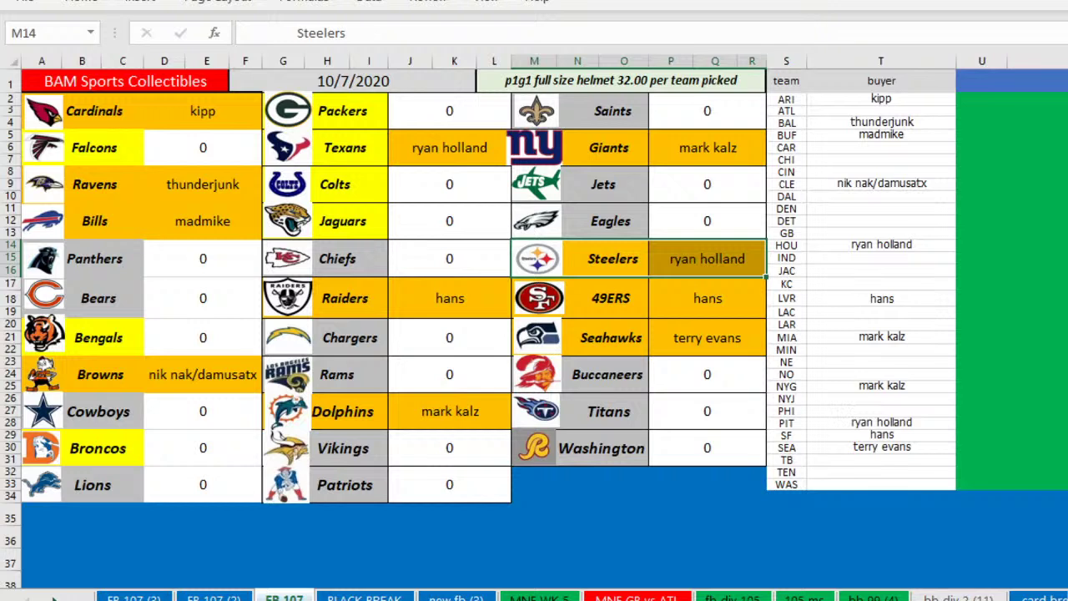
{"action": "left_click", "coordinate": [886, 98]}
Fill the ARI buyer cell T2 green.
{"action": "right_click", "coordinate": [889, 98]}
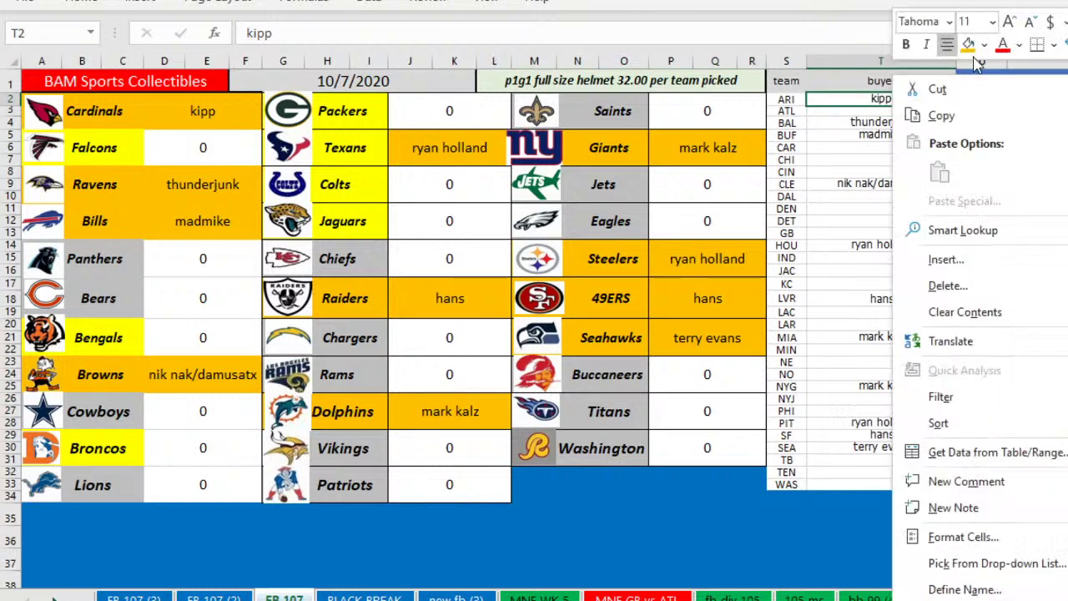
{"action": "left_click", "coordinate": [985, 45]}
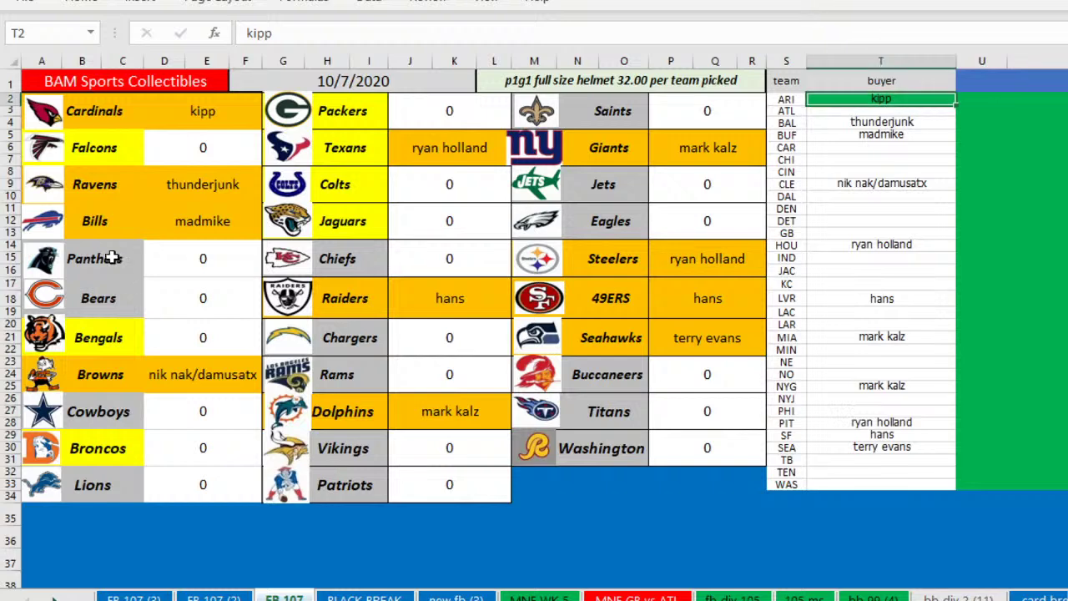
Fill the Panthers, Bears, Eagles and Buccaneers name cells yellow.
{"action": "left_click_drag", "start_coordinate": [119, 257], "coordinate": [111, 290]}
{"action": "right_click", "coordinate": [110, 291]}
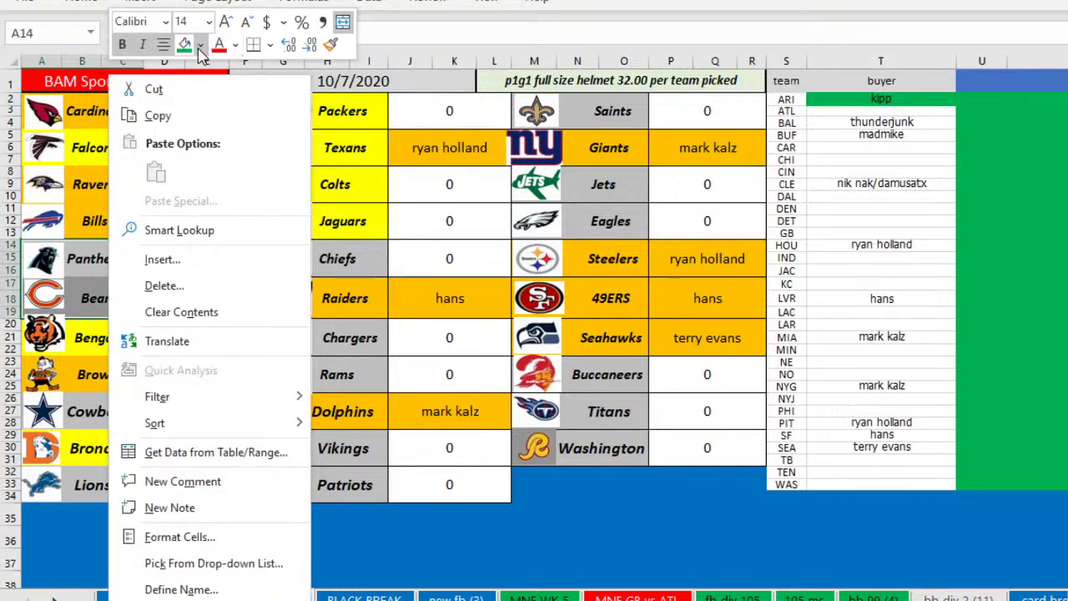
{"action": "left_click", "coordinate": [200, 45]}
{"action": "left_click", "coordinate": [231, 221]}
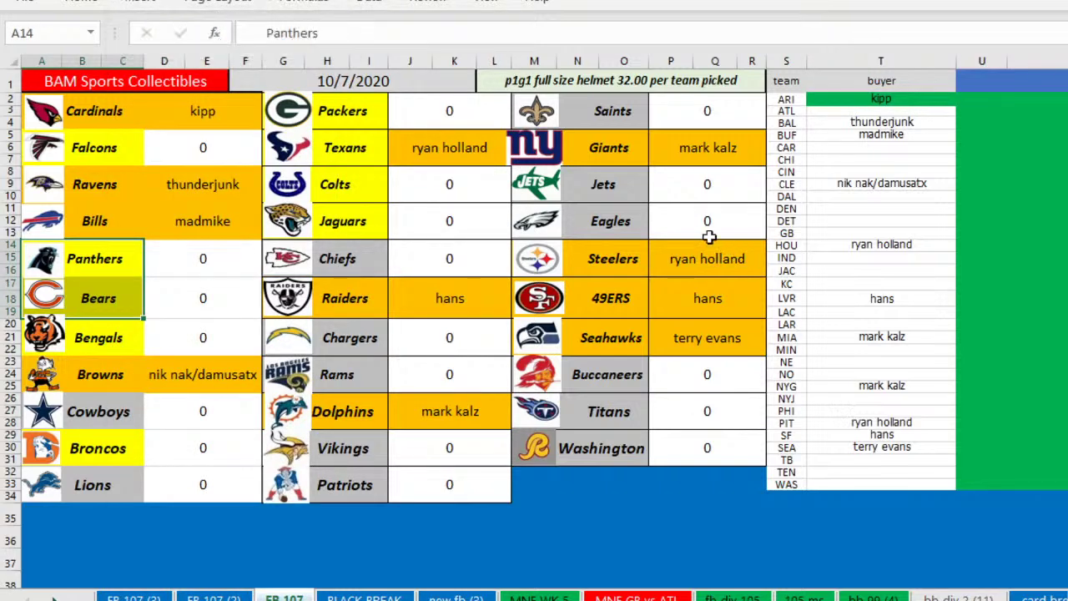
{"action": "right_click", "coordinate": [615, 219]}
{"action": "left_click", "coordinate": [694, 44]}
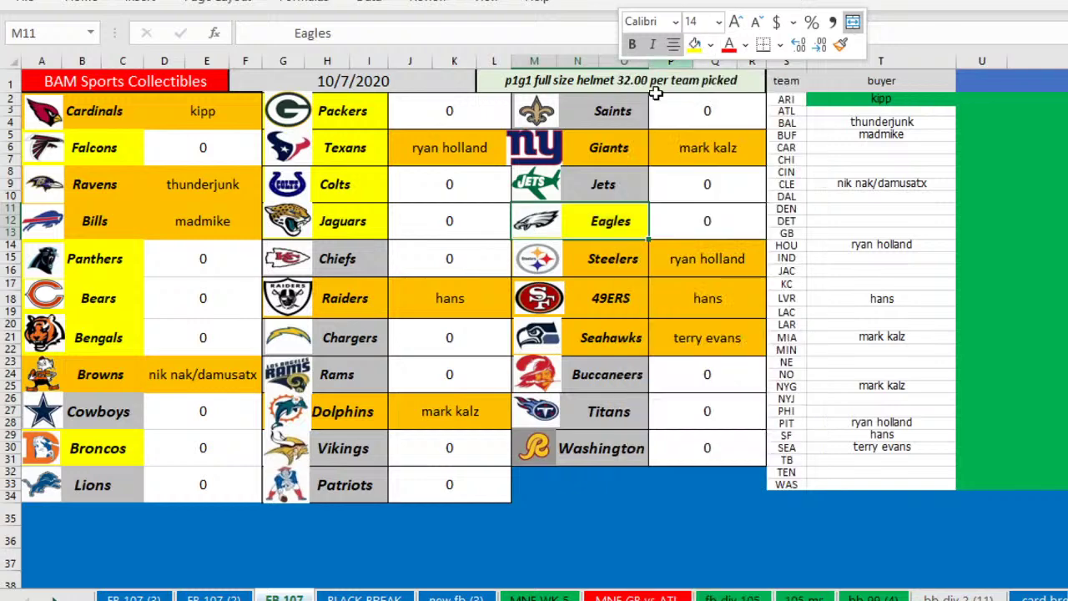
{"action": "left_click", "coordinate": [544, 374]}
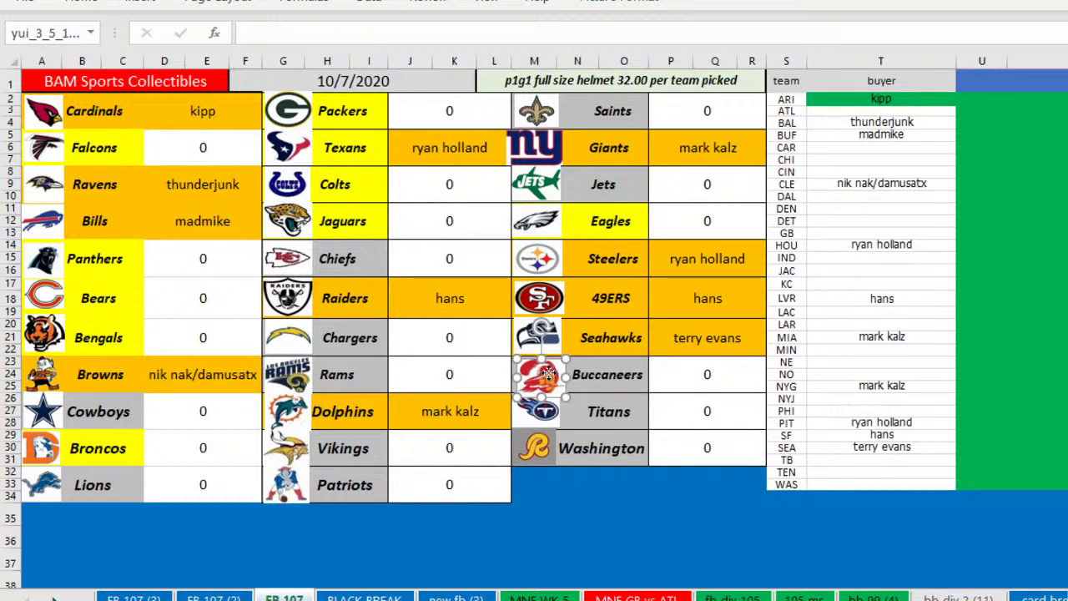
{"action": "left_click", "coordinate": [603, 374]}
{"action": "right_click", "coordinate": [602, 374]}
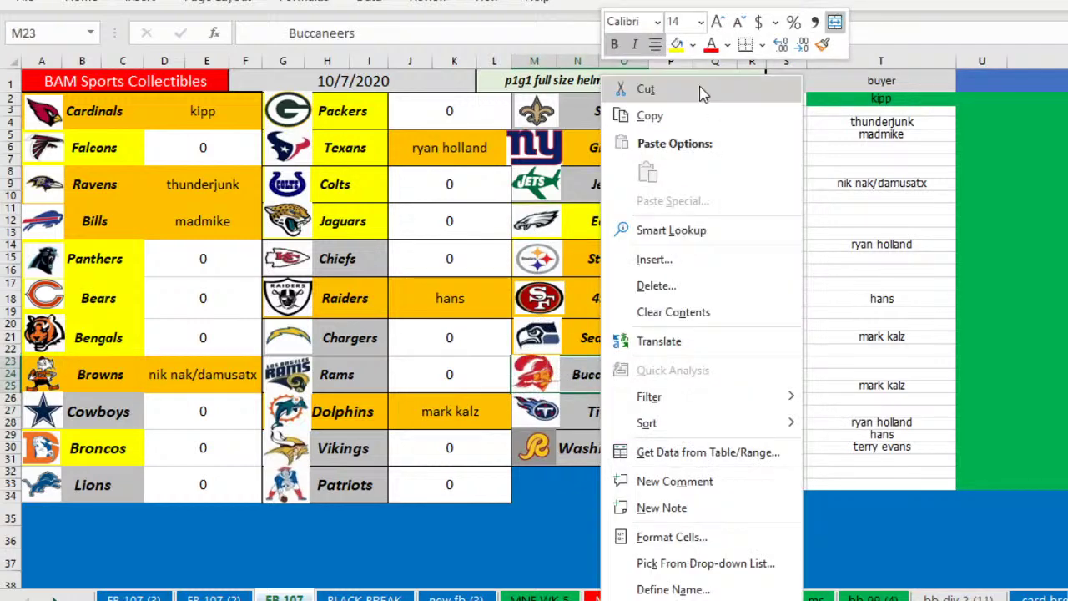
{"action": "left_click", "coordinate": [677, 44]}
{"action": "left_click", "coordinate": [556, 490]}
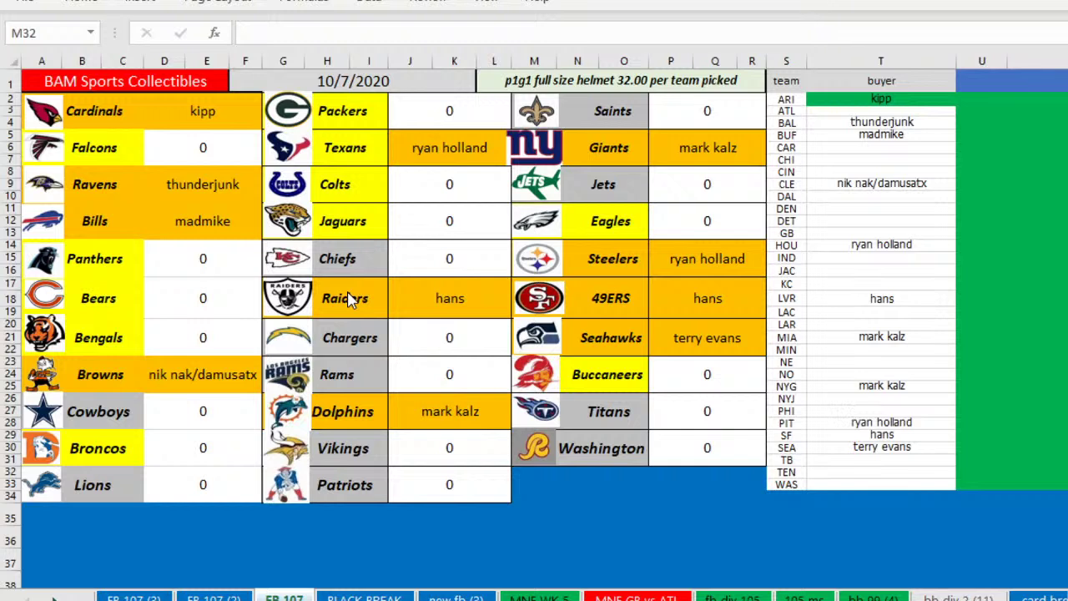
{"action": "left_click", "coordinate": [619, 496]}
{"action": "left_click", "coordinate": [726, 493]}
{"action": "left_click", "coordinate": [592, 488]}
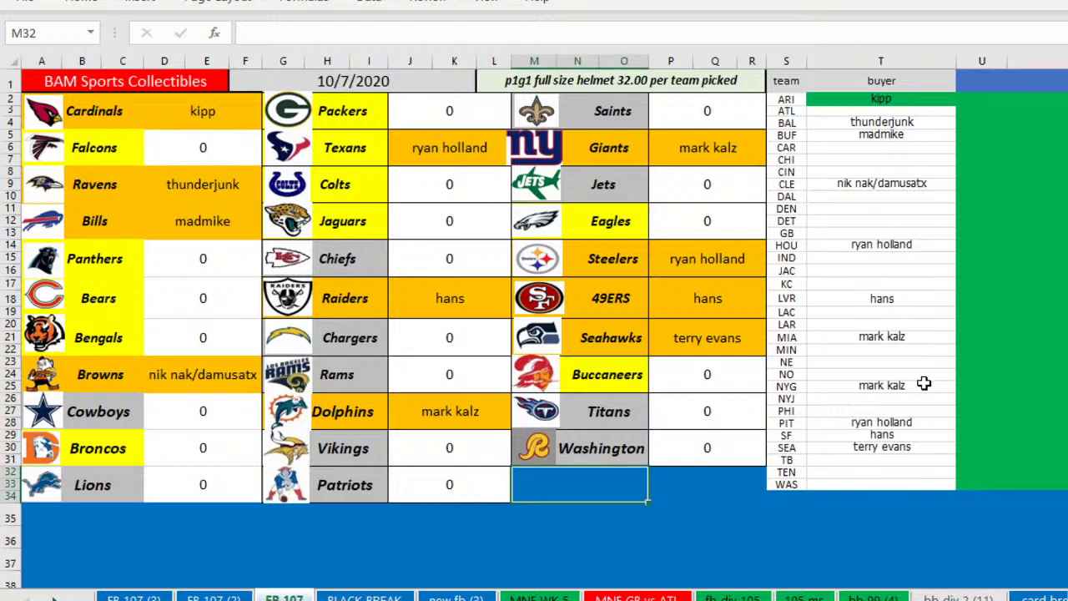
Append a slash and the second buyer's name to the MIA buyer entry in T21.
{"action": "left_click", "coordinate": [924, 337]}
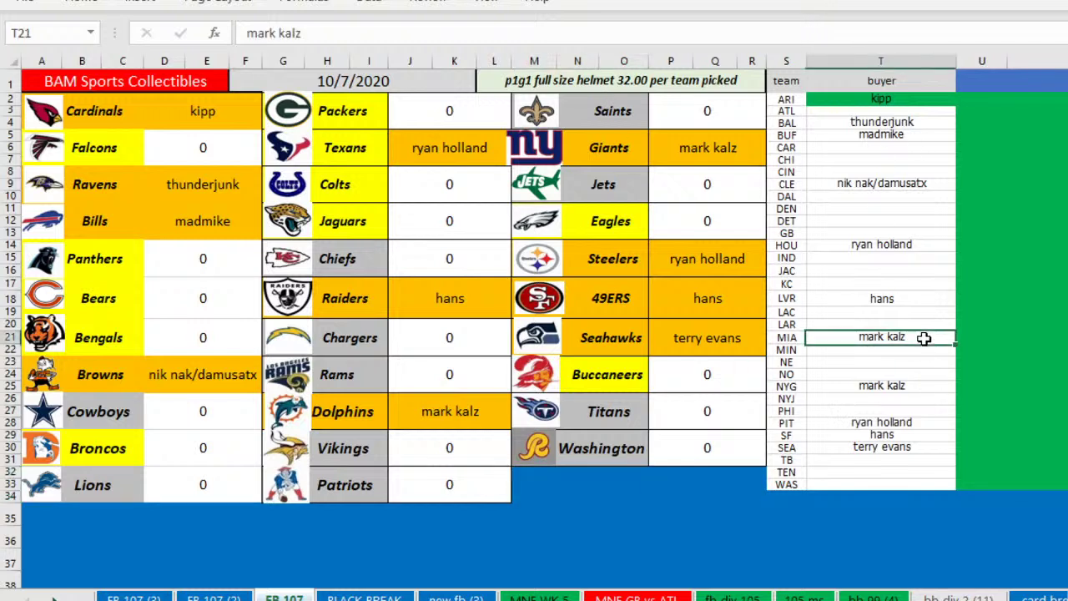
{"action": "double_click", "coordinate": [935, 336]}
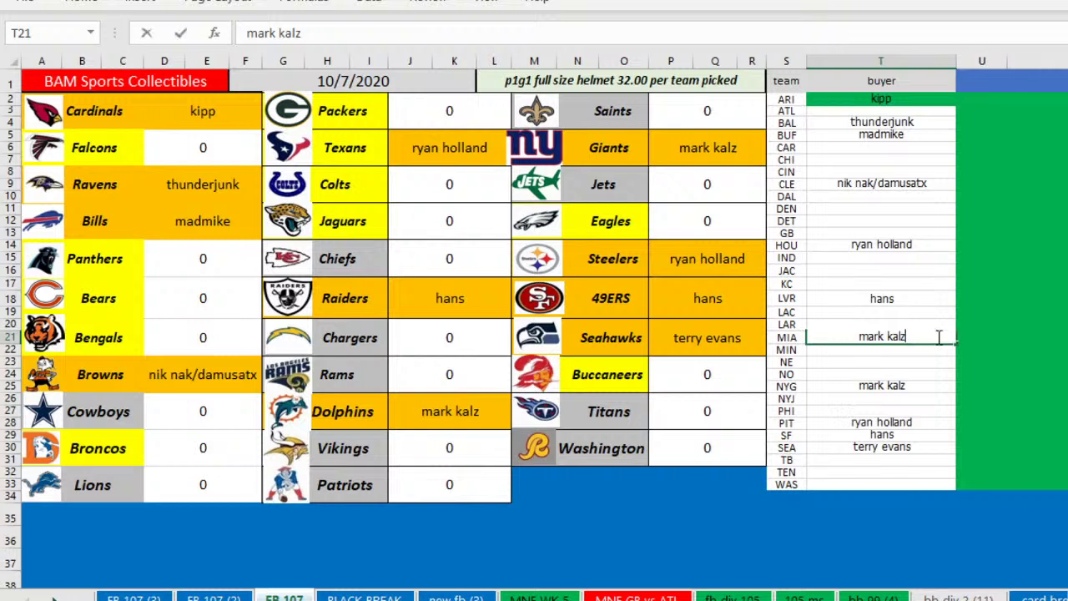
{"action": "type", "text": "/pa"}
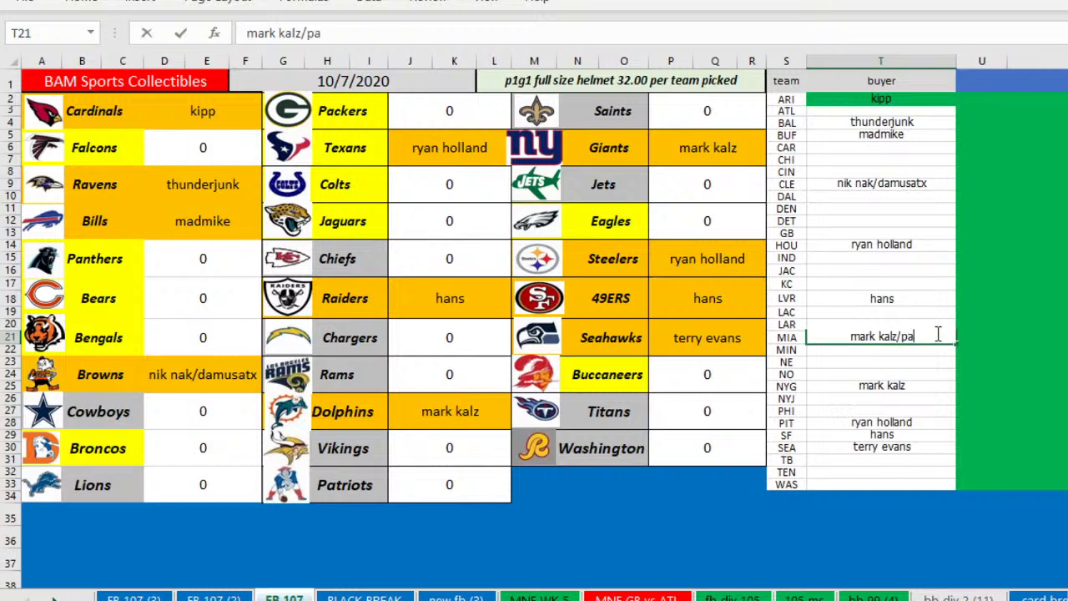
{"action": "type", "text": "ttyboi"}
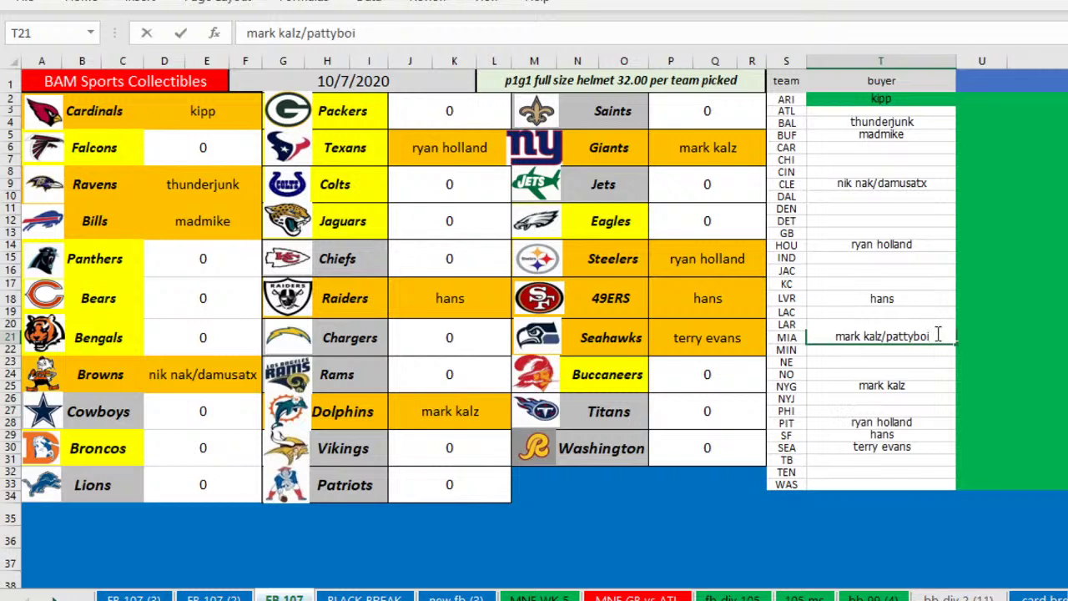
{"action": "key", "text": "Return"}
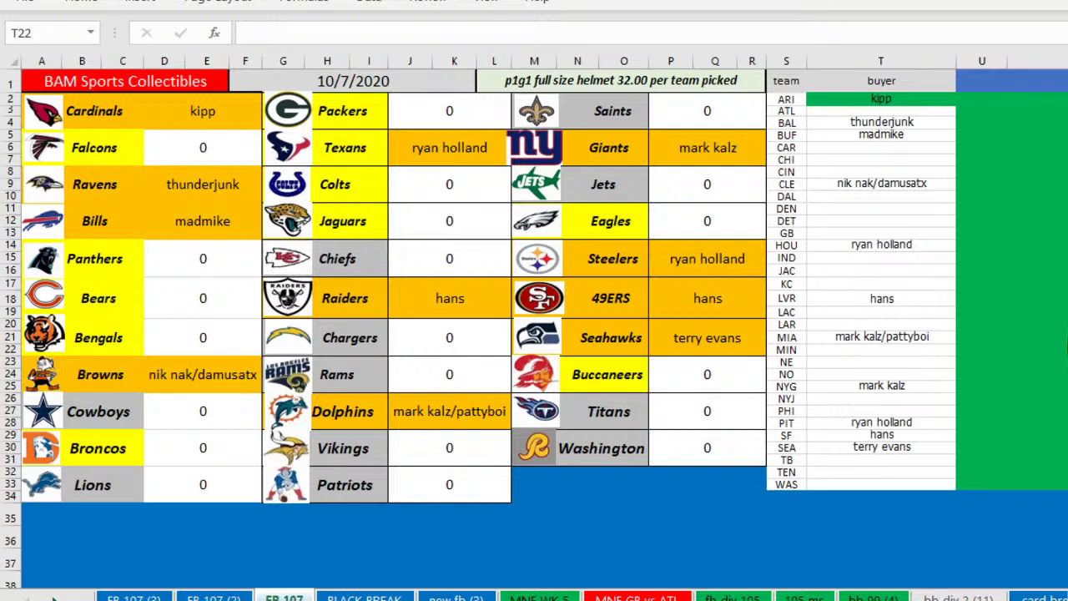
Fill the LVR and SF buyer cells, T18 and T29, green together.
{"action": "left_click", "coordinate": [882, 298]}
{"action": "left_click", "coordinate": [895, 434], "text": "ctrl"}
{"action": "right_click", "coordinate": [888, 433]}
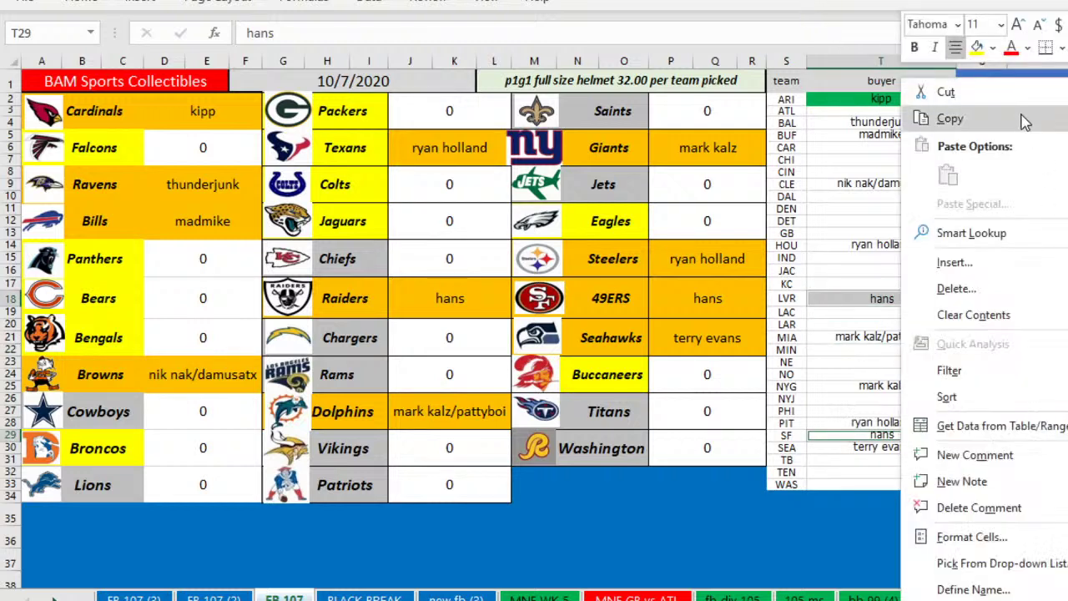
{"action": "left_click", "coordinate": [991, 47]}
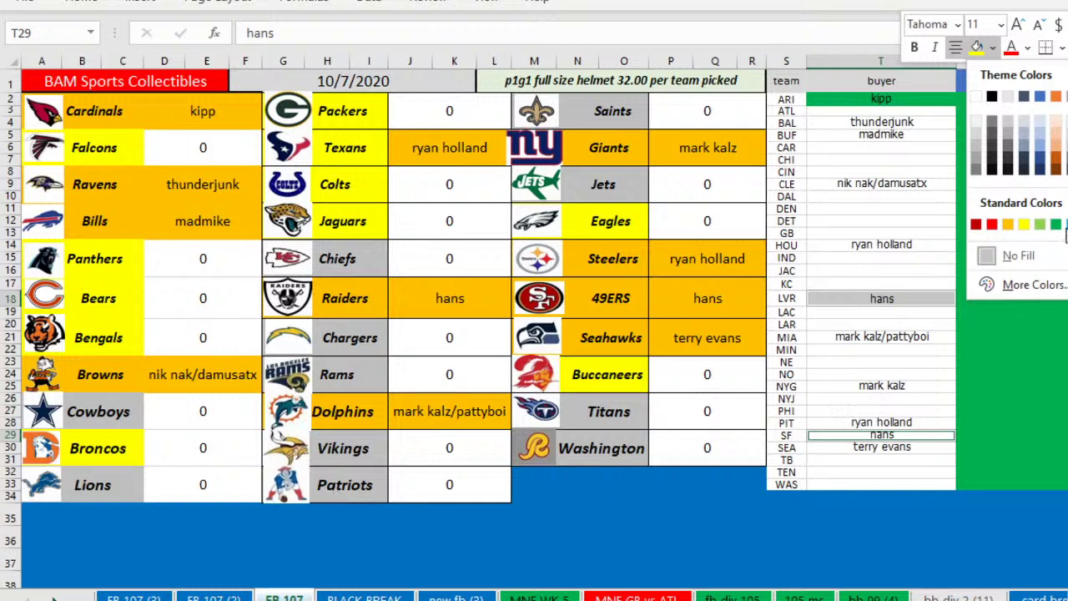
{"action": "left_click", "coordinate": [1055, 223]}
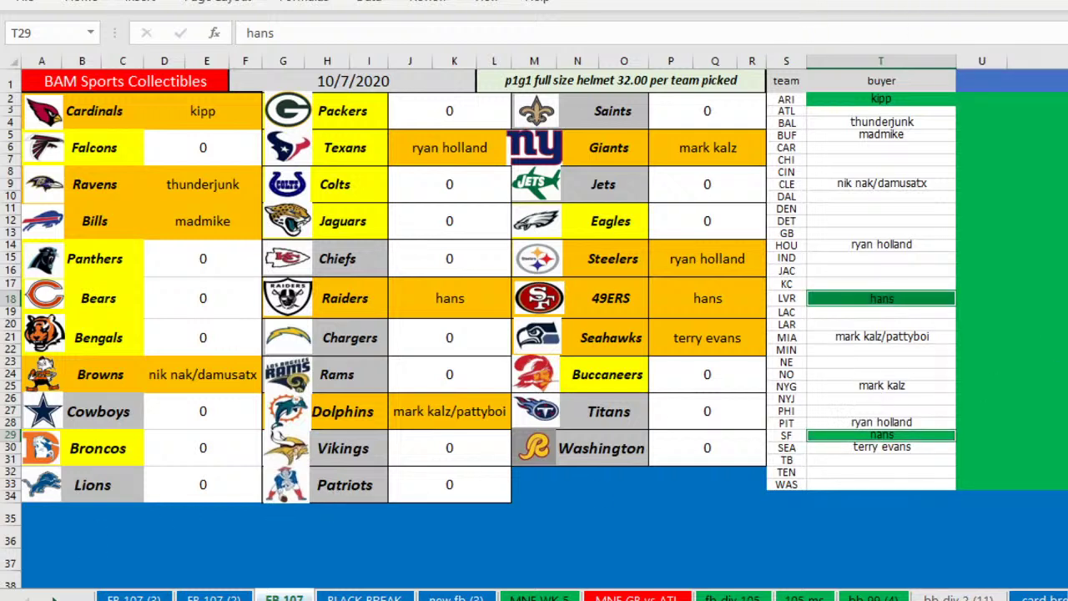
{"action": "left_click", "coordinate": [881, 435]}
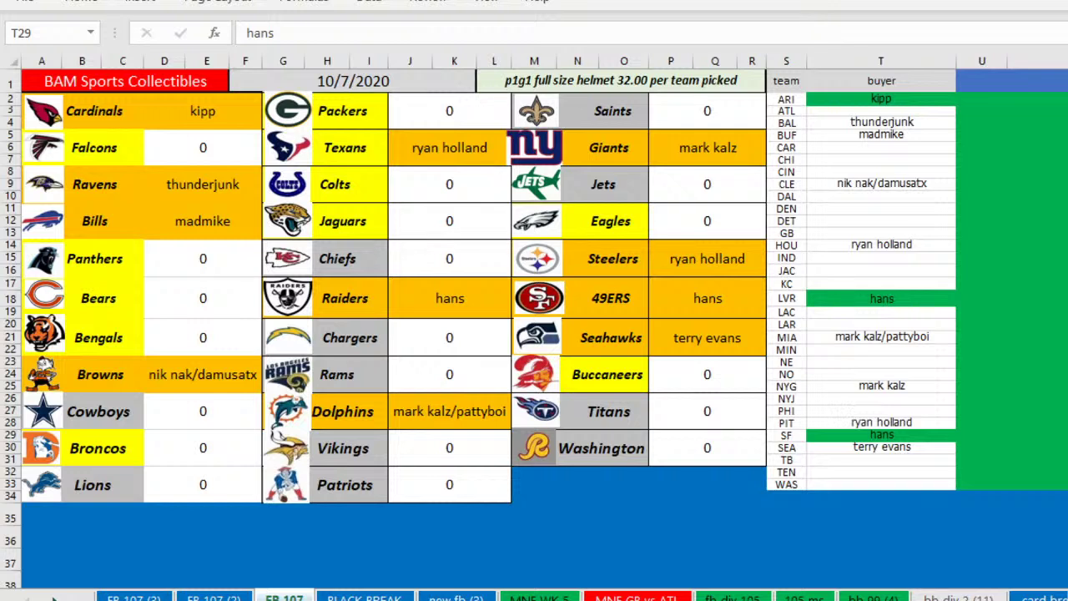
Shade the MIA and NYG buyer cells green using the mini toolbar Fill Color.
{"action": "left_click", "coordinate": [932, 302]}
{"action": "left_click", "coordinate": [915, 335]}
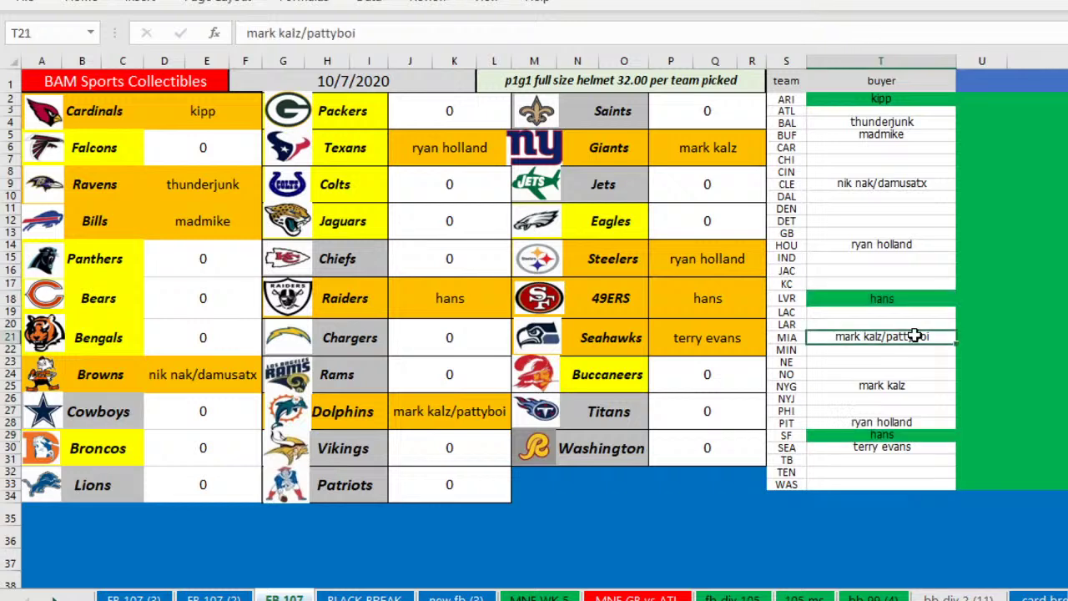
{"action": "right_click", "coordinate": [915, 336]}
{"action": "left_click", "coordinate": [991, 44]}
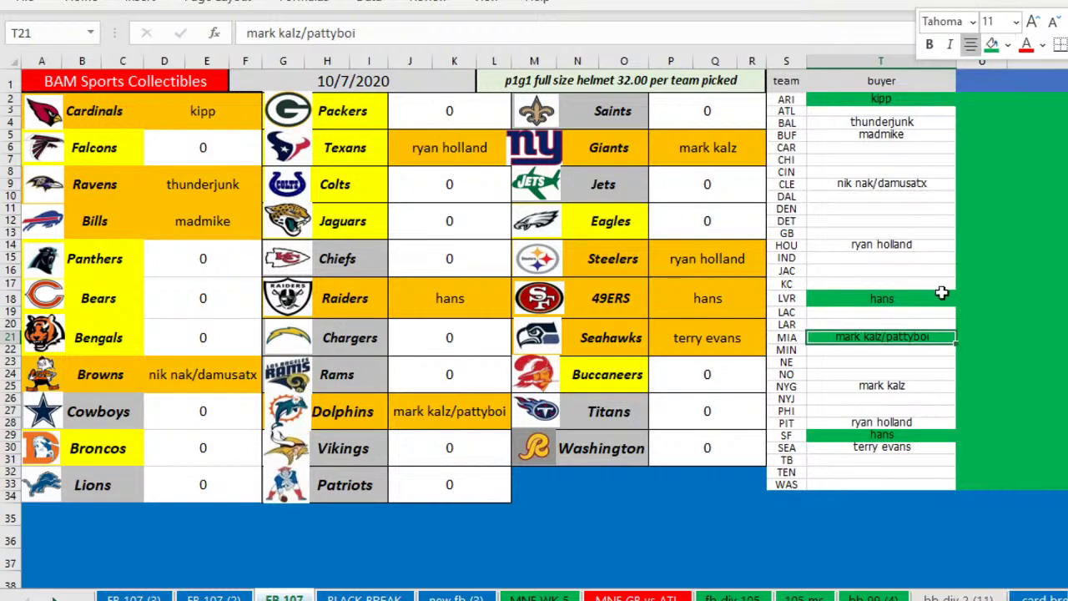
{"action": "left_click", "coordinate": [875, 384]}
{"action": "right_click", "coordinate": [875, 384]}
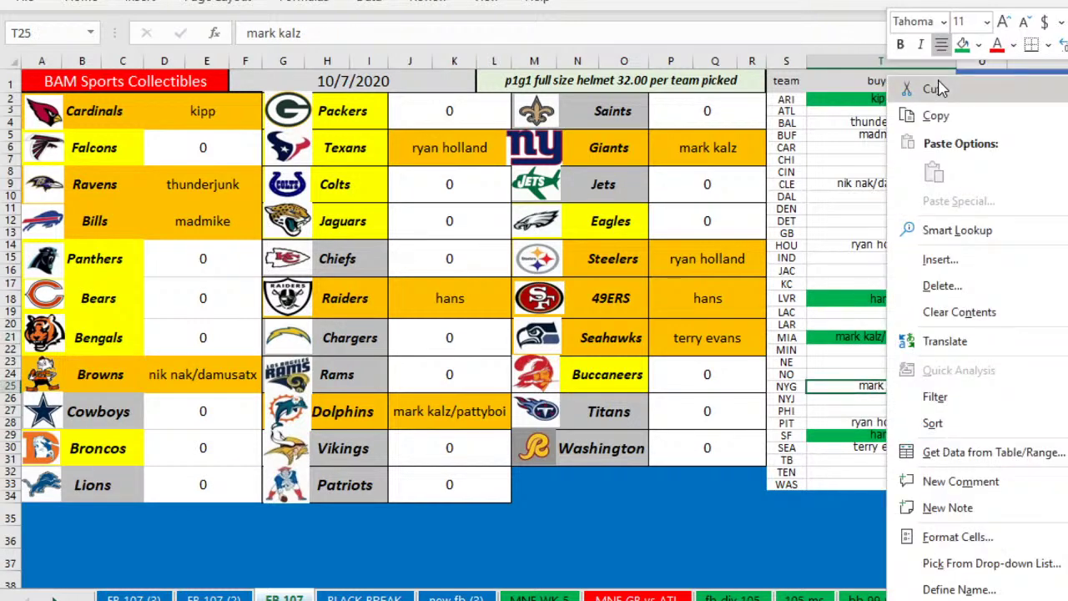
{"action": "left_click", "coordinate": [967, 46]}
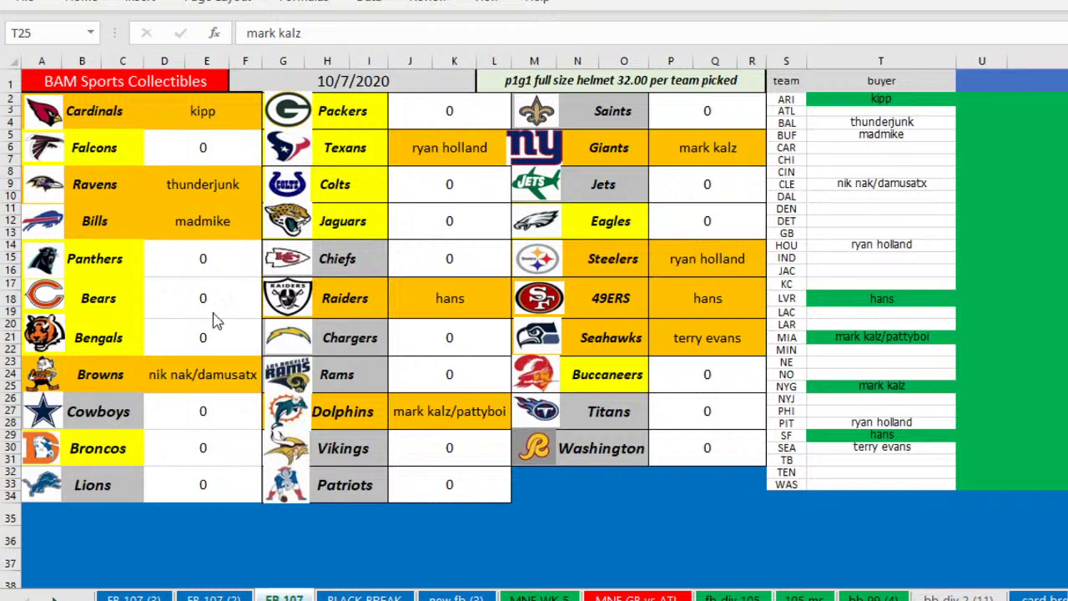
Enter the CHI buyer's name in cell T7.
{"action": "left_click", "coordinate": [901, 161]}
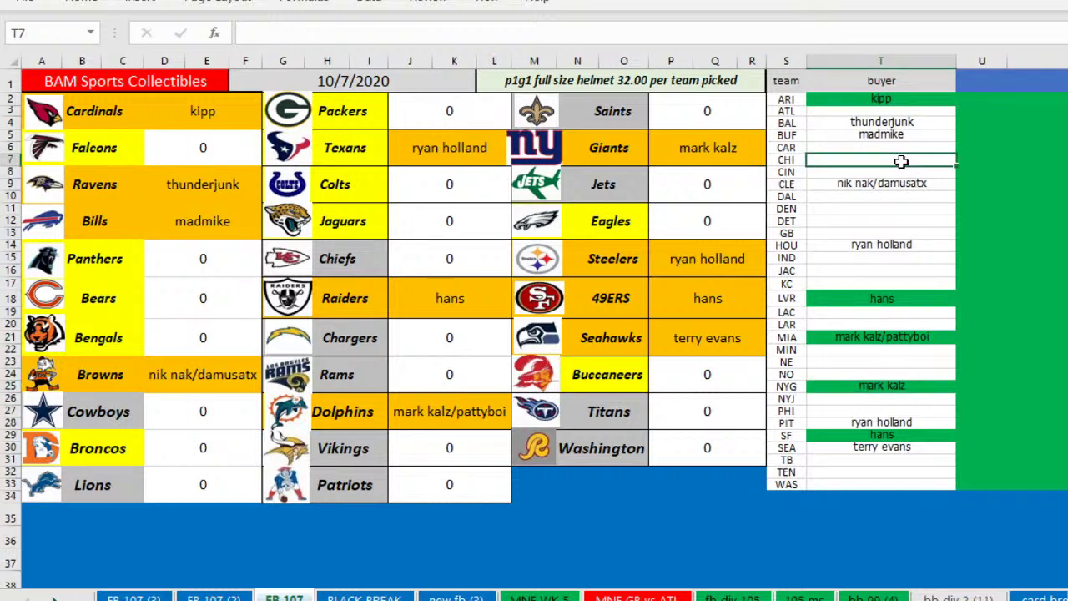
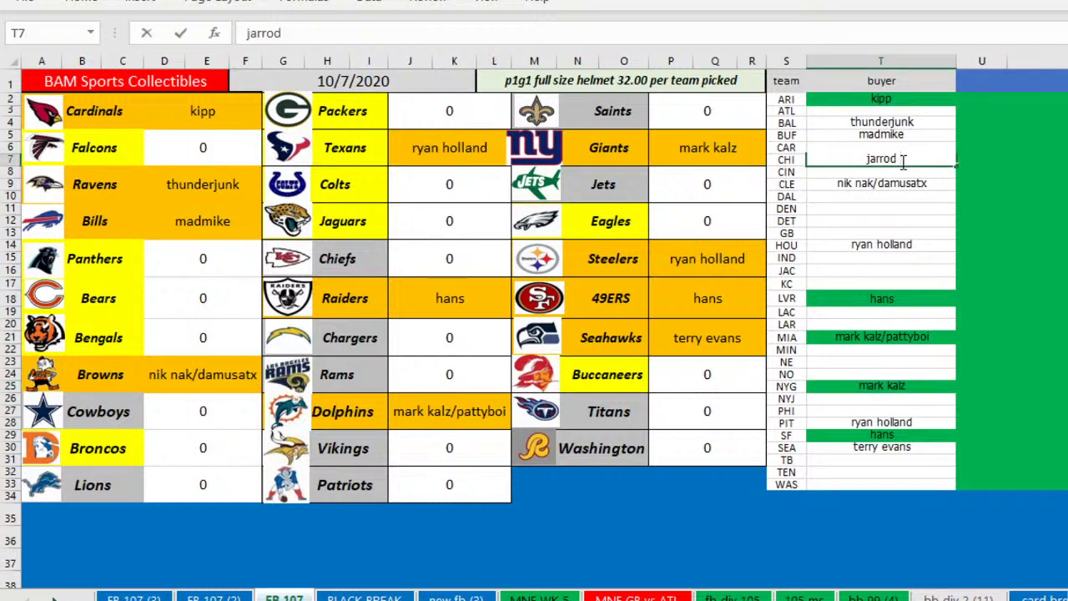
{"action": "key", "text": "Return"}
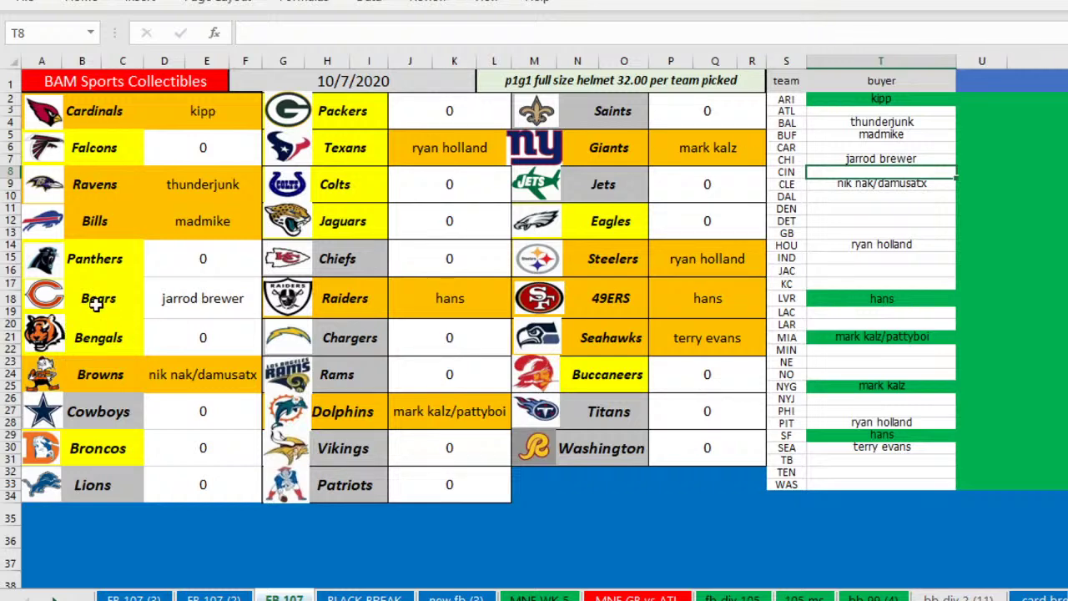
Fill the Bears row A17:E17 of the team grid orange.
{"action": "left_click_drag", "start_coordinate": [96, 305], "coordinate": [200, 302]}
{"action": "right_click", "coordinate": [201, 302]}
{"action": "left_click", "coordinate": [273, 45]}
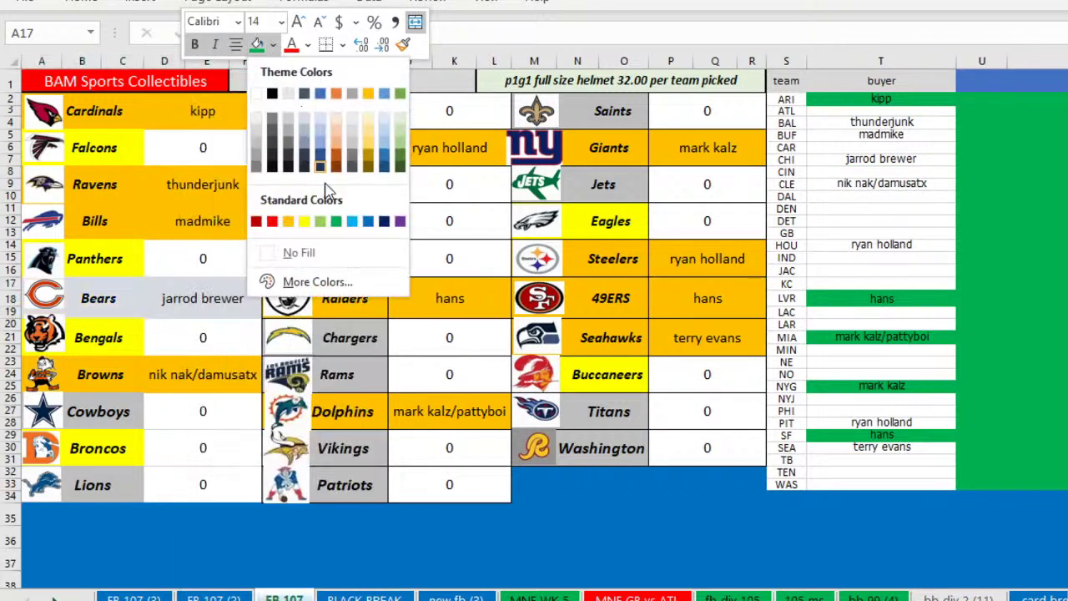
{"action": "left_click", "coordinate": [287, 222]}
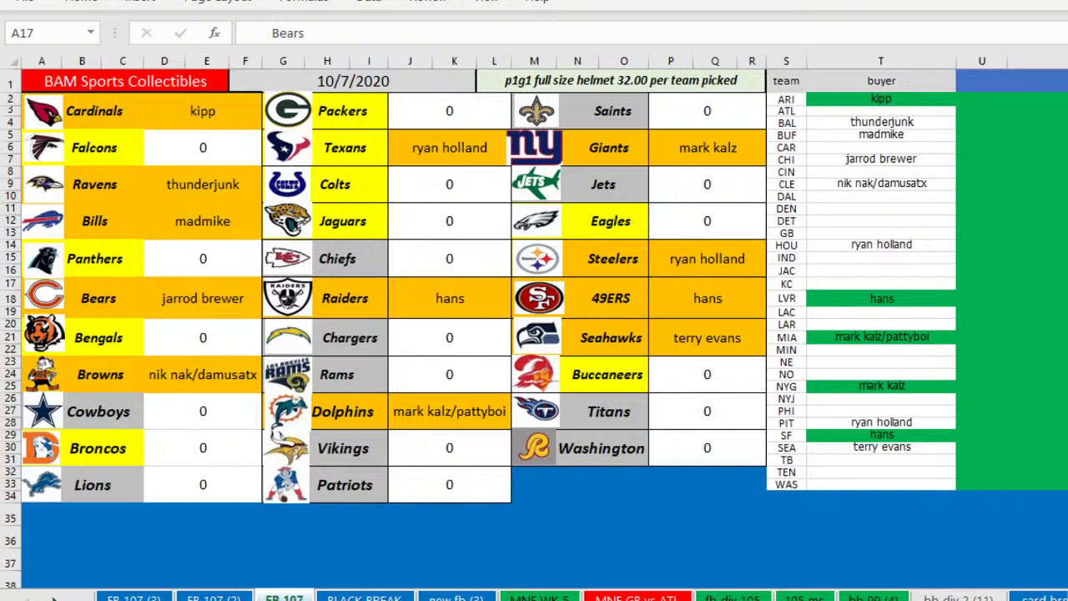
Fill the CHI buyer cell T7 with the green standard colour.
{"action": "left_click", "coordinate": [901, 159]}
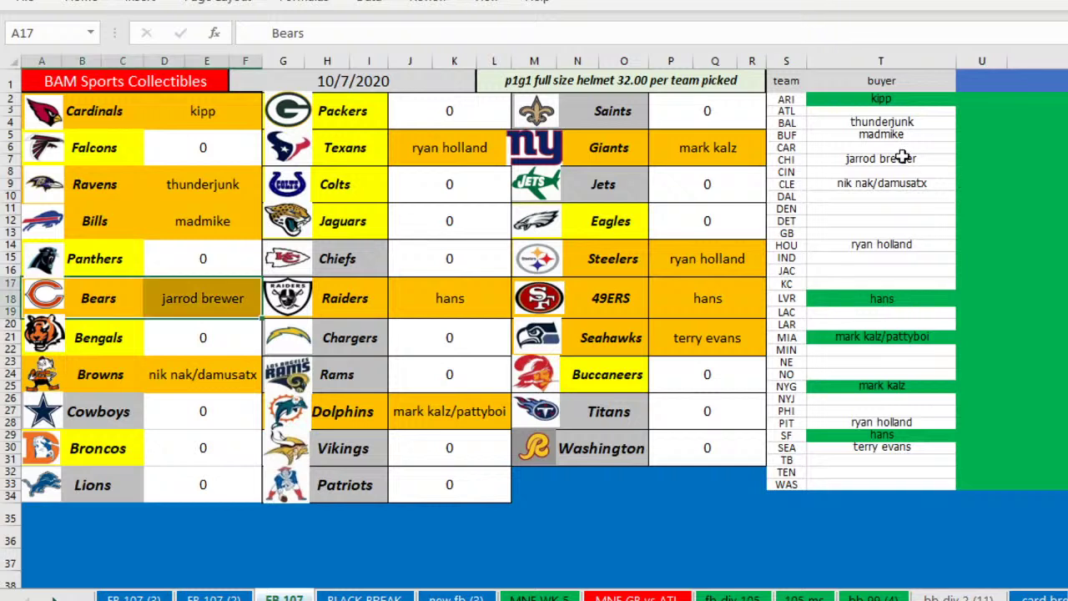
{"action": "right_click", "coordinate": [901, 159]}
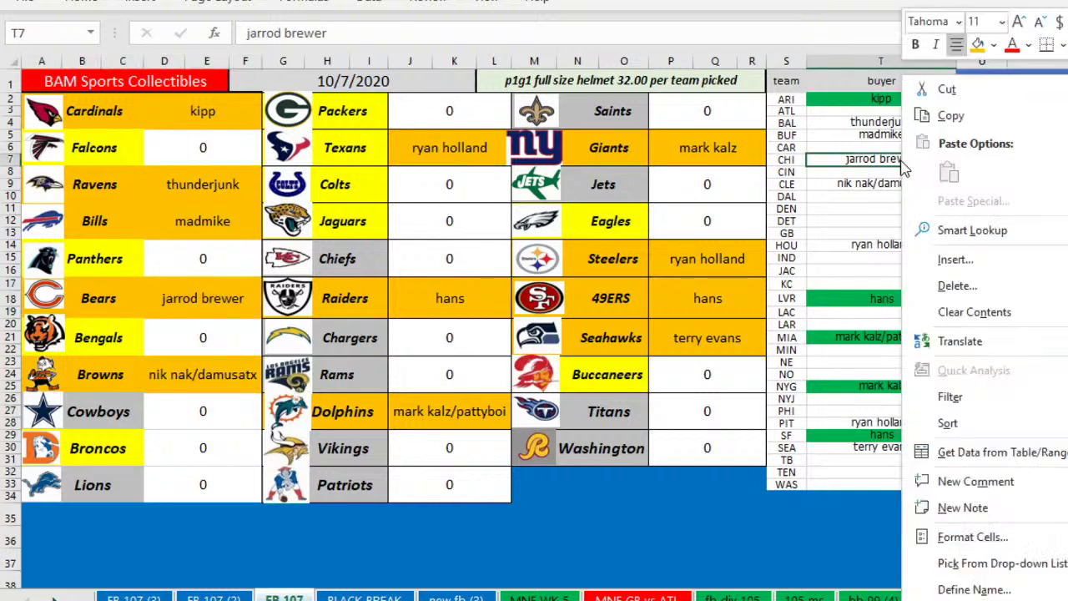
{"action": "left_click", "coordinate": [996, 45]}
{"action": "left_click", "coordinate": [995, 45]}
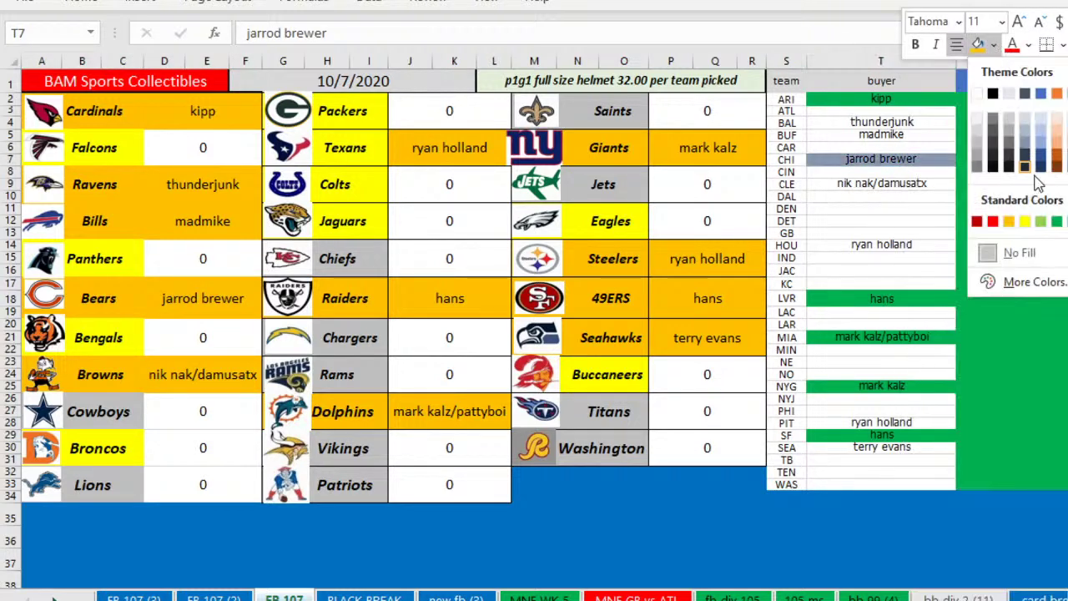
{"action": "left_click", "coordinate": [1040, 221]}
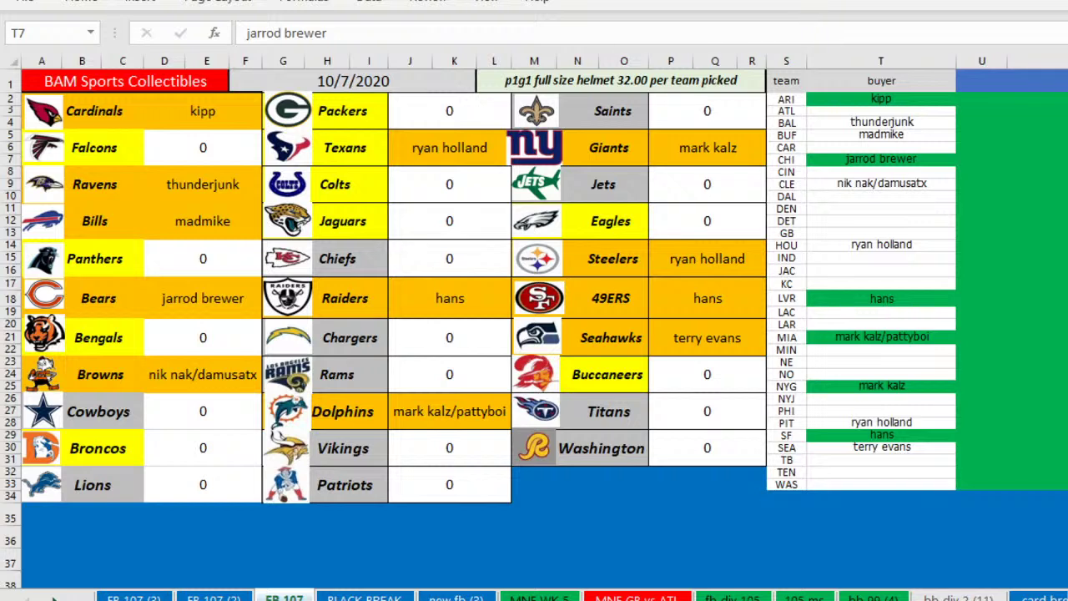
Check the Monday night squares and earlier team sheets, then return to the current sheet.
{"action": "left_click", "coordinate": [540, 597]}
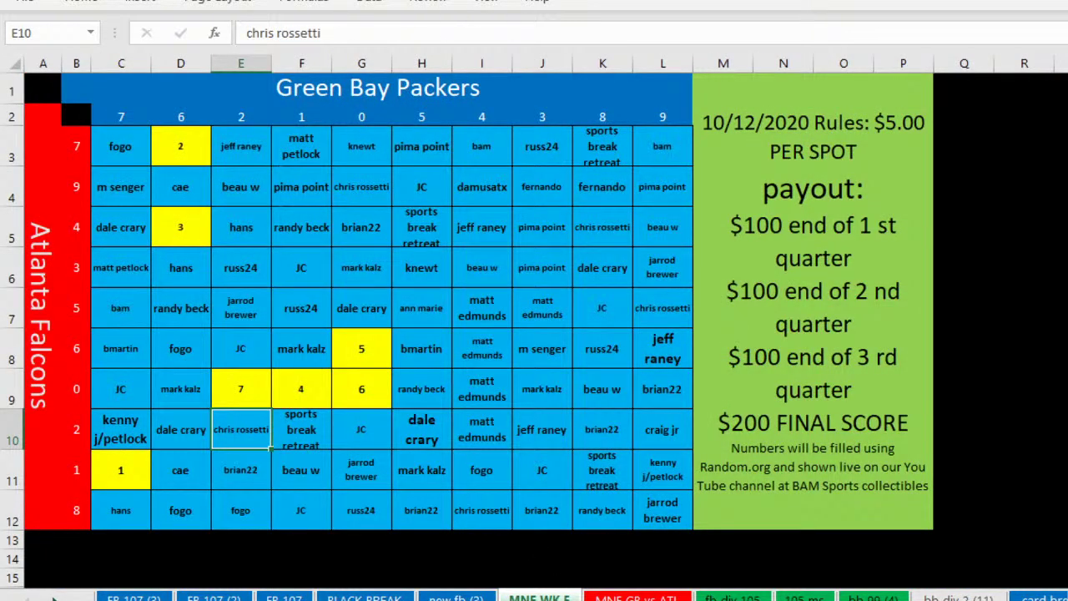
{"action": "left_click", "coordinate": [242, 597]}
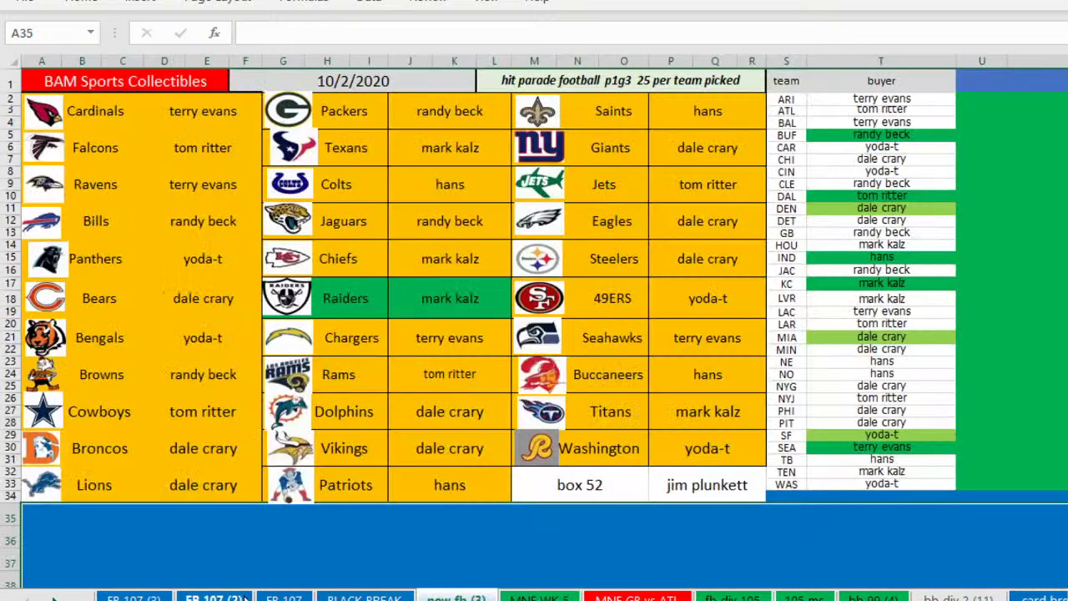
{"action": "left_click", "coordinate": [284, 597]}
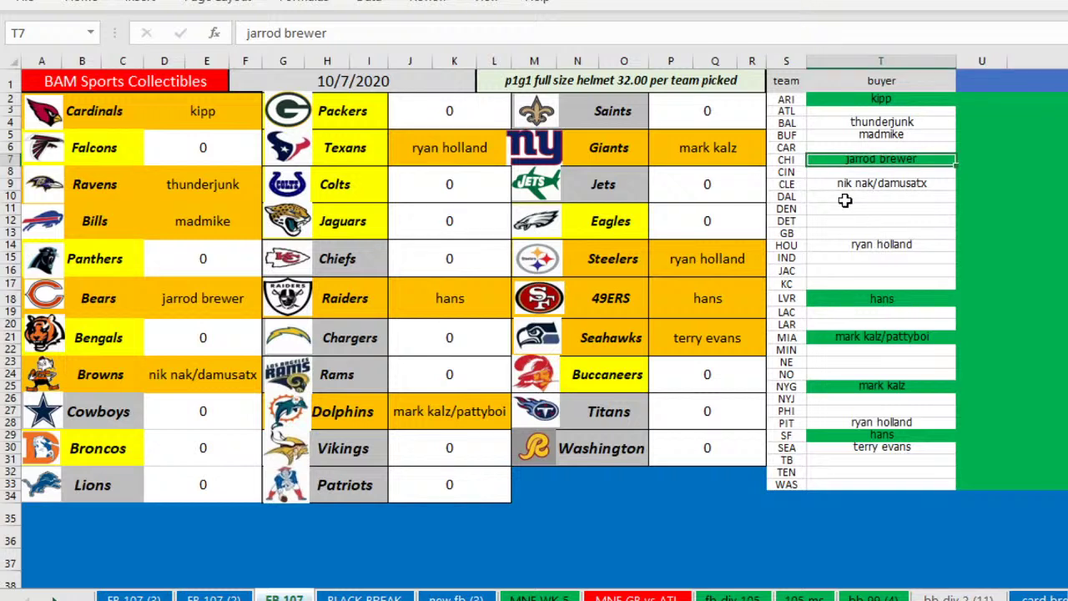
Enter the two DEN buyers' names, slash-separated, in cell T11.
{"action": "left_click", "coordinate": [845, 201]}
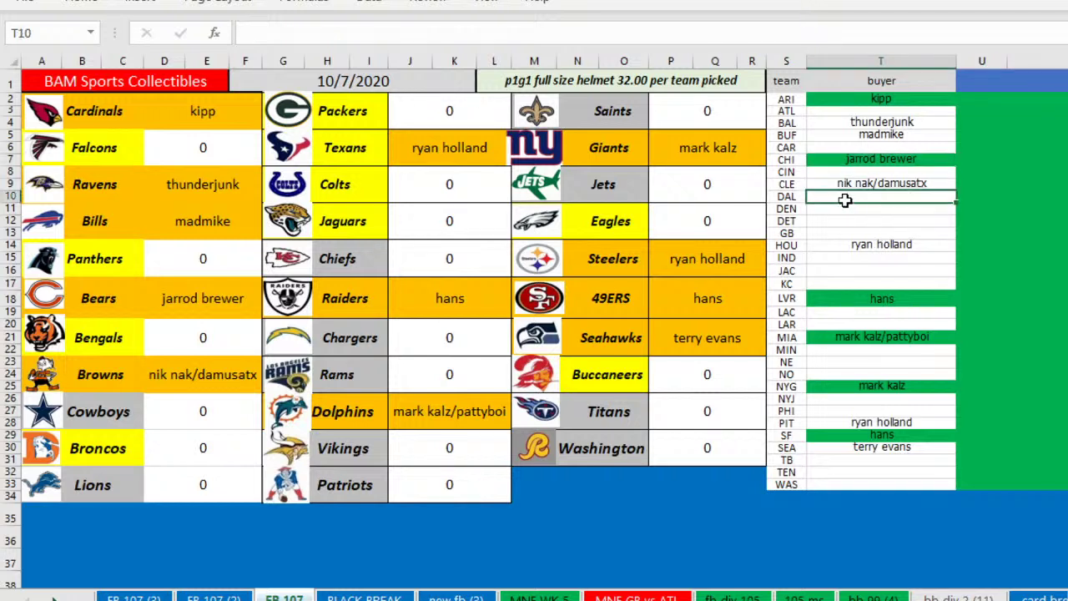
{"action": "left_click", "coordinate": [849, 223]}
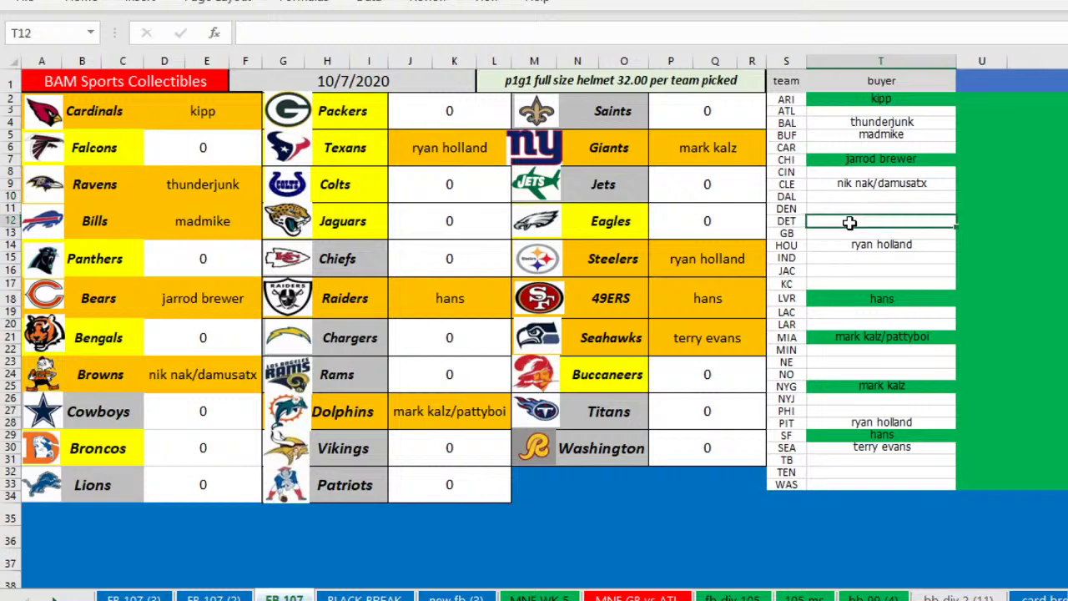
{"action": "left_click", "coordinate": [847, 209]}
{"action": "type", "text": "dal"}
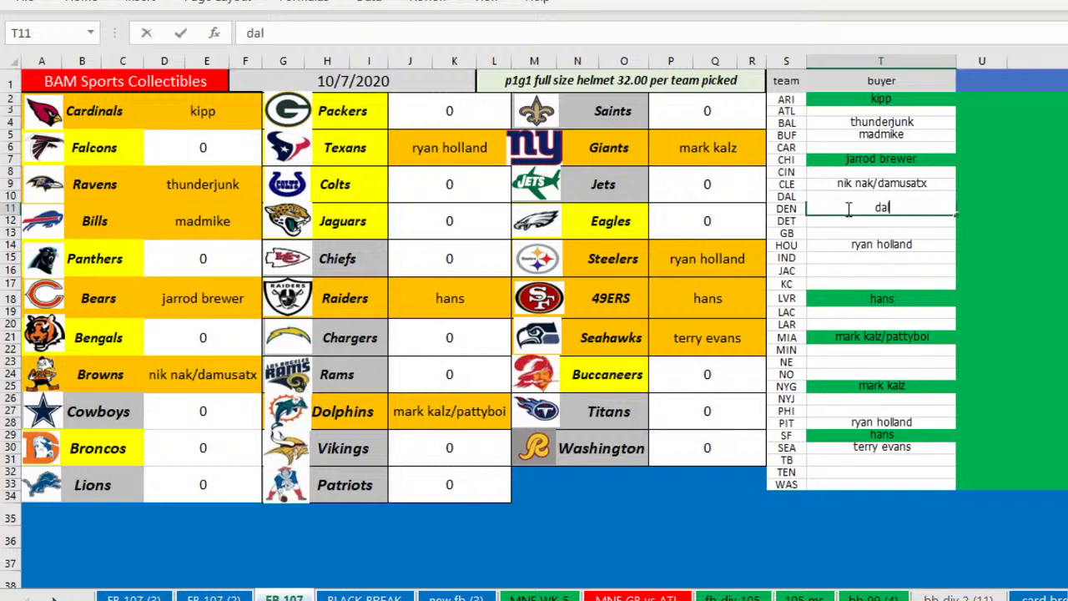
{"action": "type", "text": "e/knewt"}
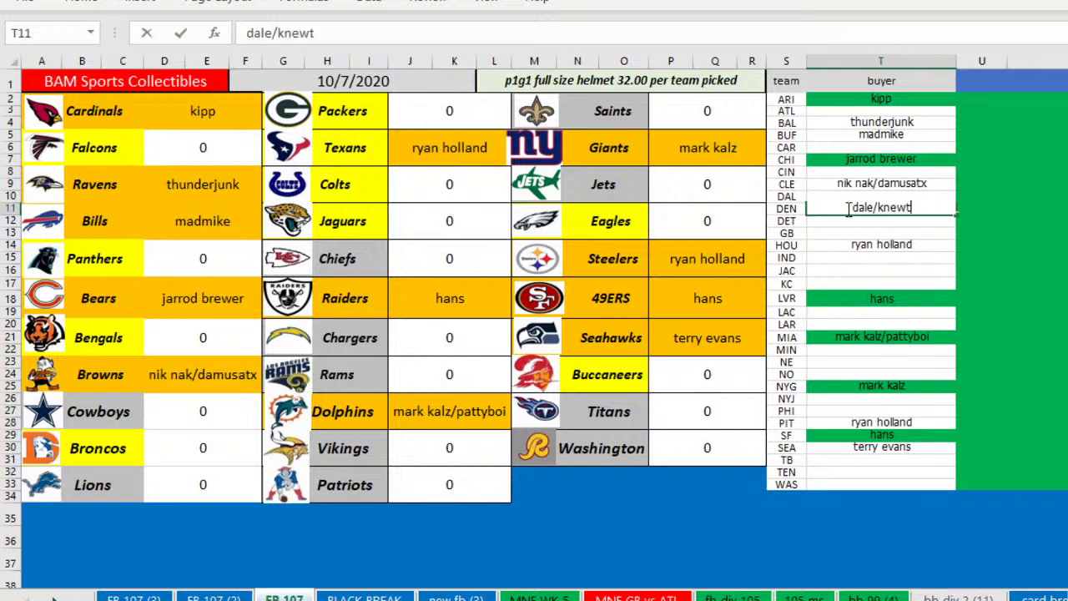
{"action": "key", "text": "Return"}
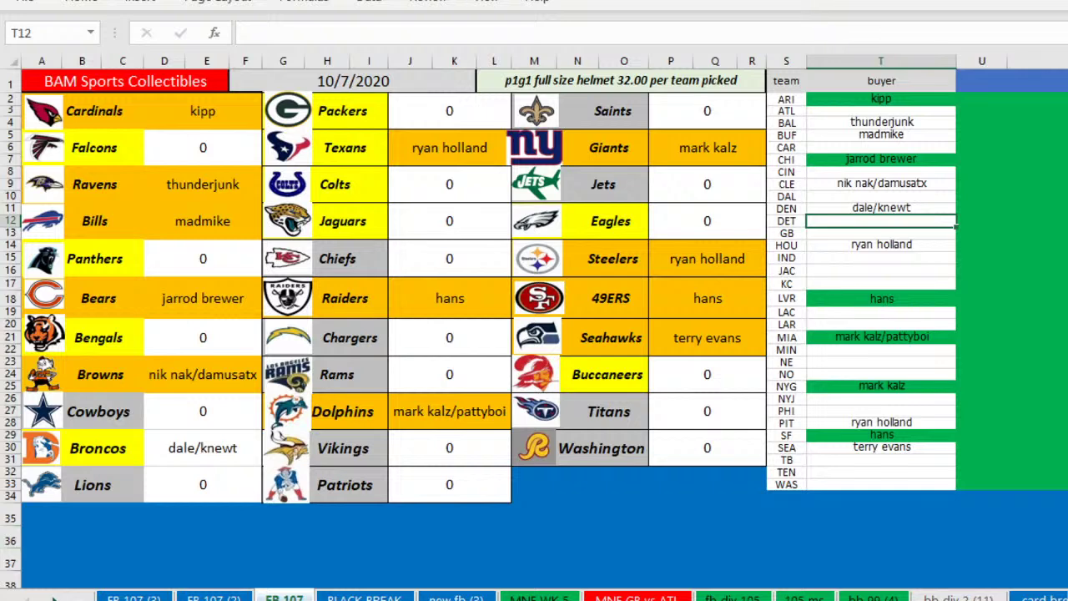
Fill the Broncos row of the team grid orange.
{"action": "left_click_drag", "start_coordinate": [108, 454], "coordinate": [219, 446]}
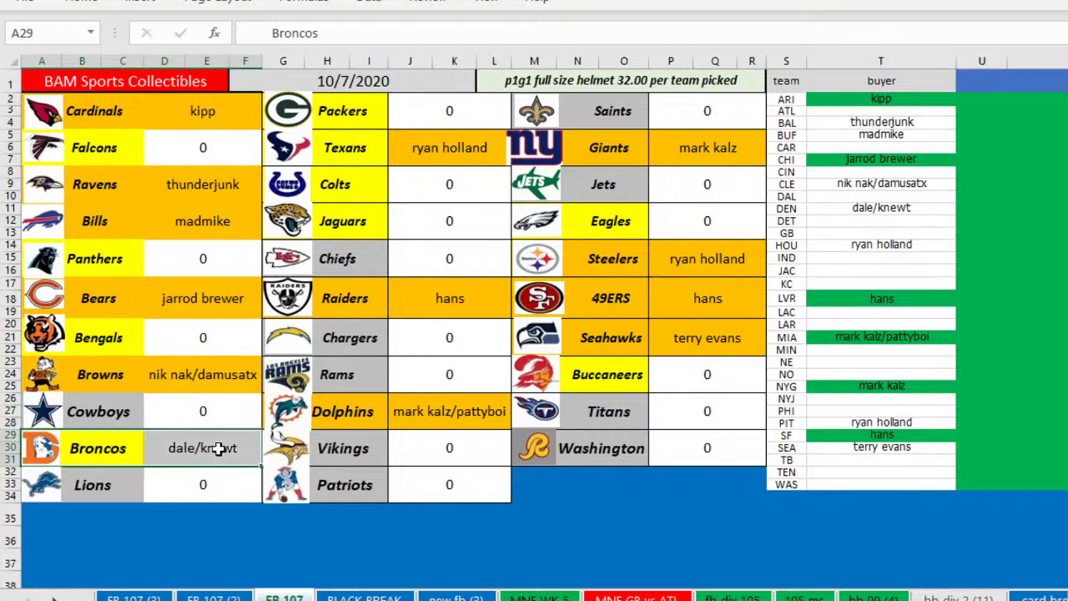
{"action": "right_click", "coordinate": [220, 446]}
{"action": "left_click", "coordinate": [310, 45]}
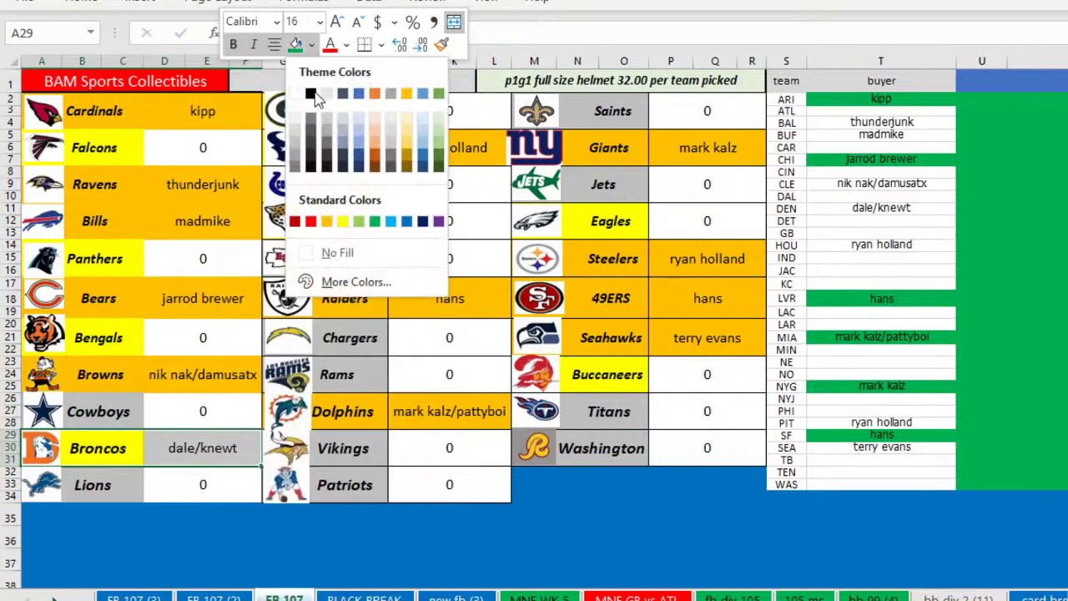
{"action": "left_click", "coordinate": [326, 221]}
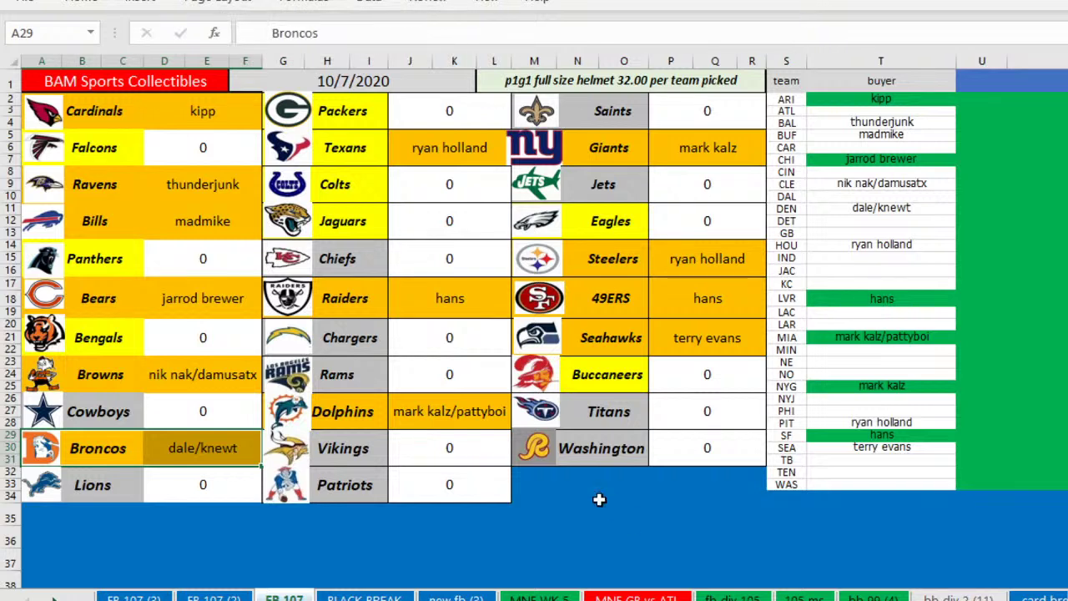
{"action": "left_click", "coordinate": [564, 485]}
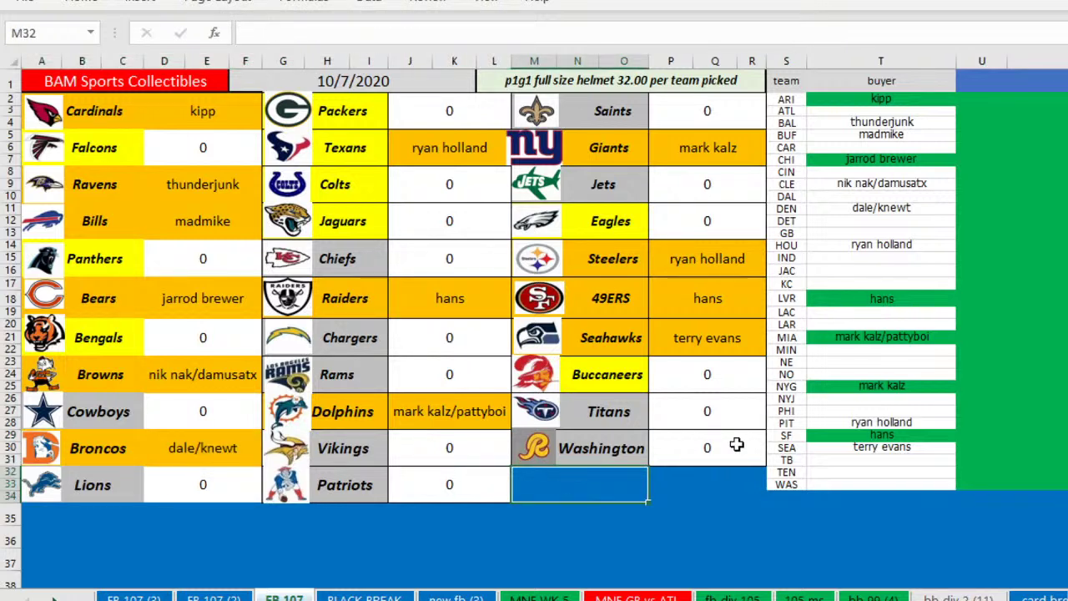
Fill the BUF buyer entry in T5 green.
{"action": "left_click", "coordinate": [887, 135]}
{"action": "right_click", "coordinate": [888, 135]}
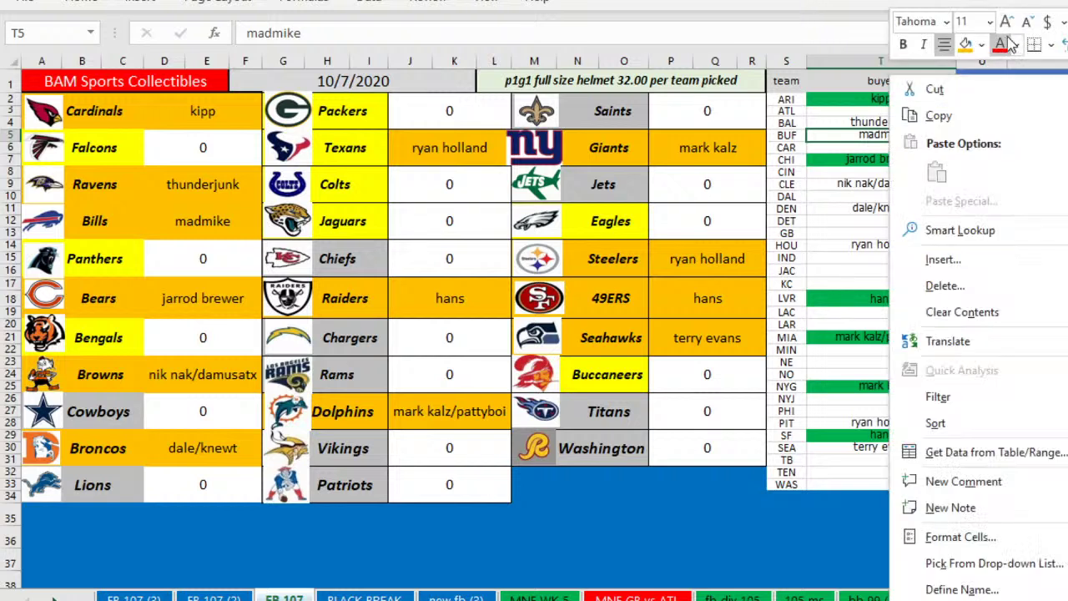
{"action": "left_click", "coordinate": [981, 45]}
{"action": "left_click", "coordinate": [1044, 222]}
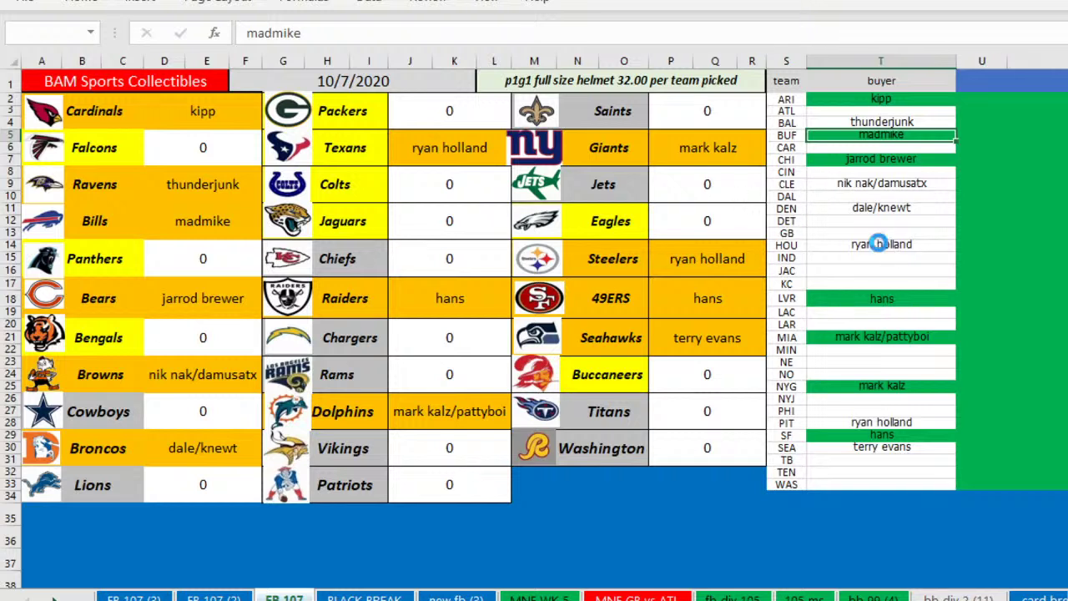
Fill the HOU and PIT buyer entries, T14 and T28, green.
{"action": "left_click", "coordinate": [879, 243]}
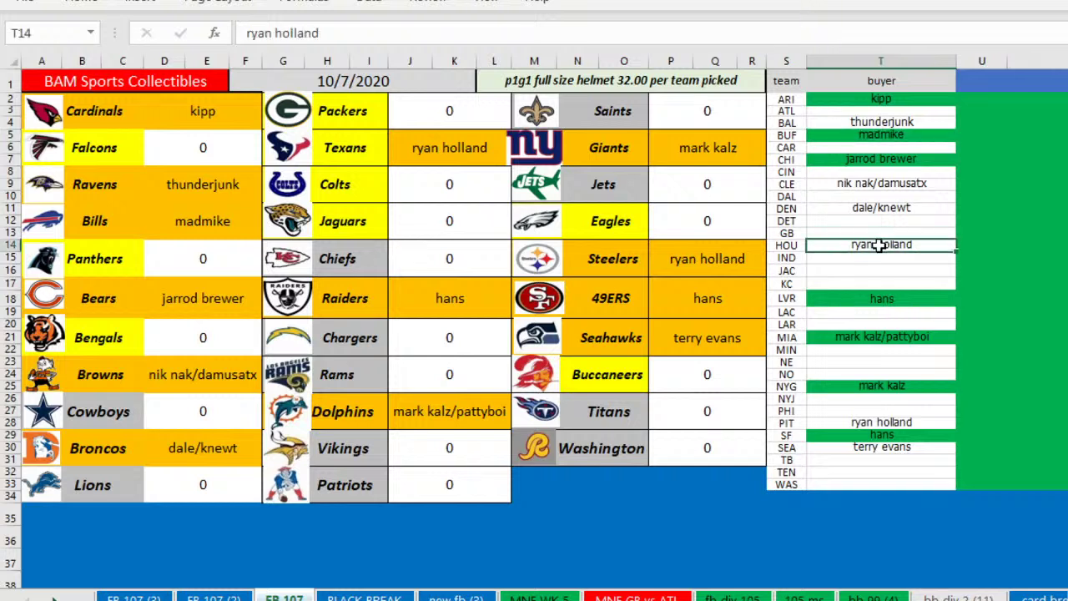
{"action": "key", "text": "ctrl+c"}
{"action": "left_click", "coordinate": [874, 422]}
{"action": "right_click", "coordinate": [873, 421]}
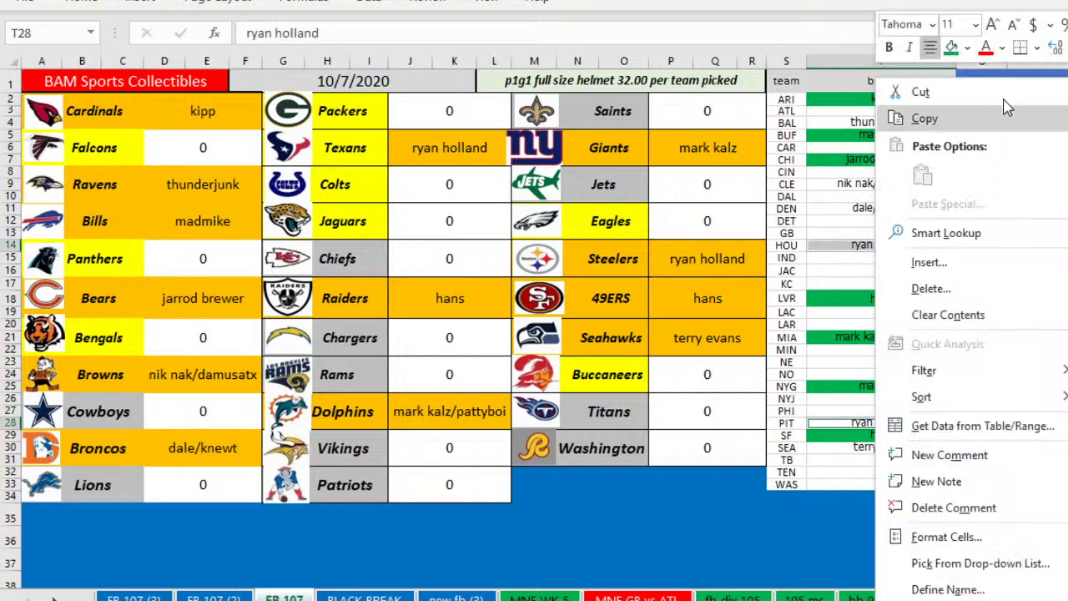
{"action": "left_click", "coordinate": [952, 48]}
{"action": "left_click", "coordinate": [825, 498]}
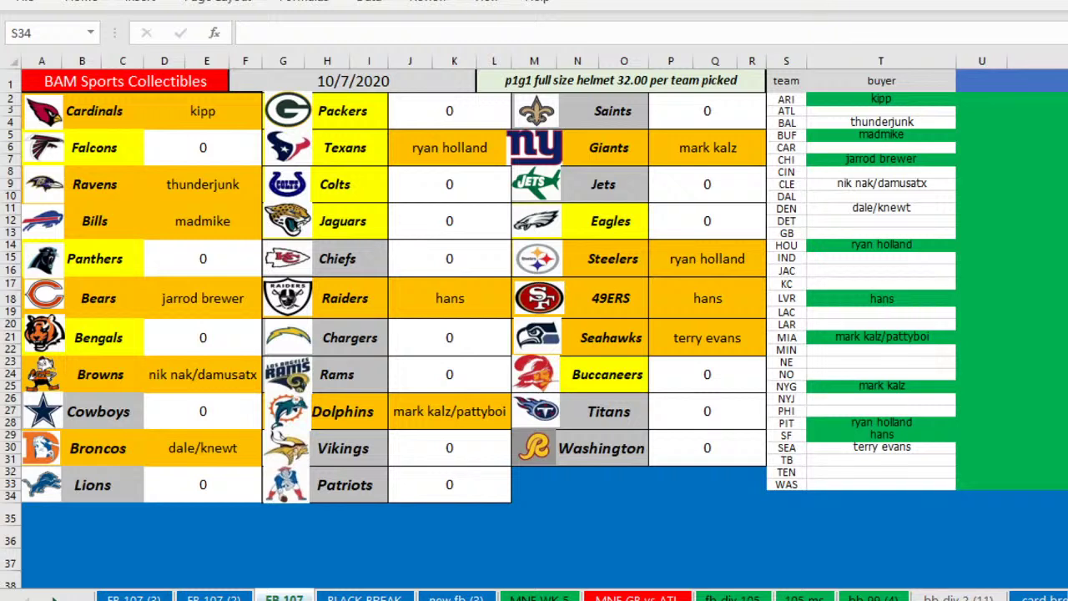
{"action": "key", "text": "ctrl+shift+Right"}
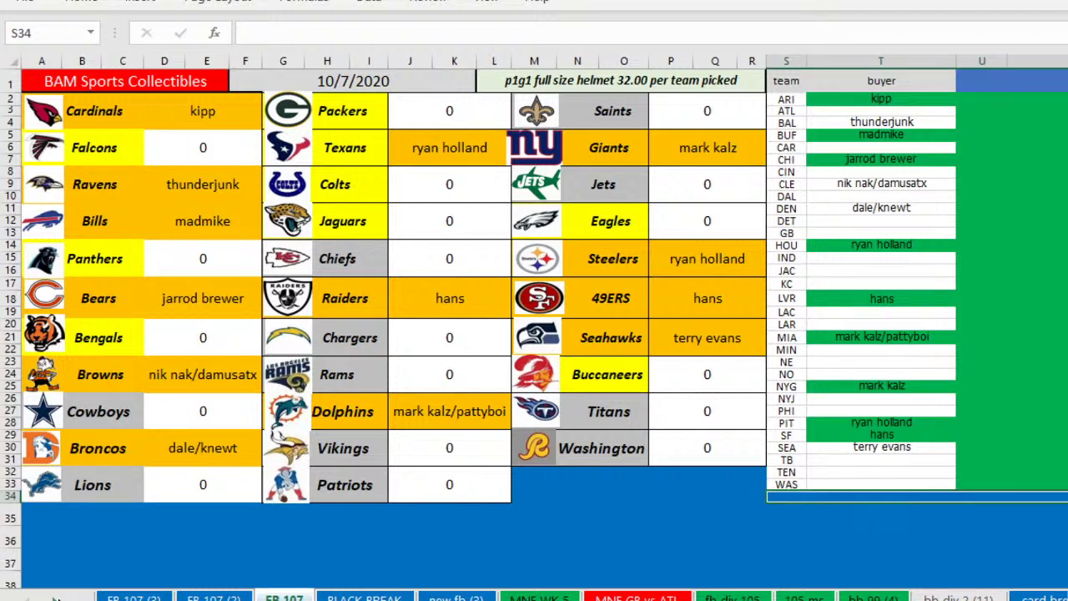
Switch to the filler 930 (9) sheet and move its tab earlier.
{"action": "left_click", "coordinate": [55, 598]}
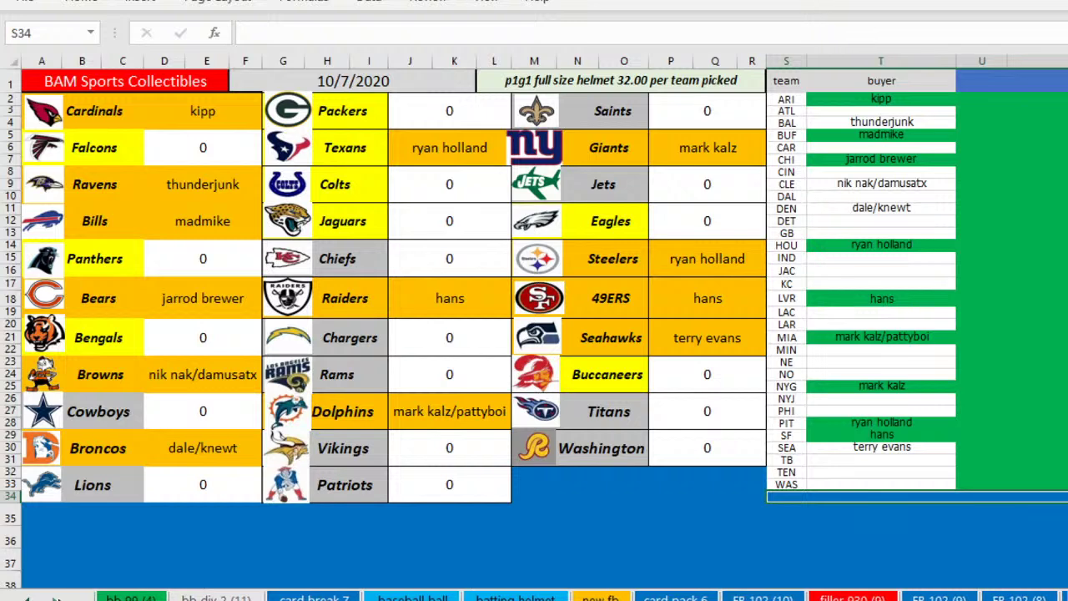
{"action": "left_click", "coordinate": [853, 597]}
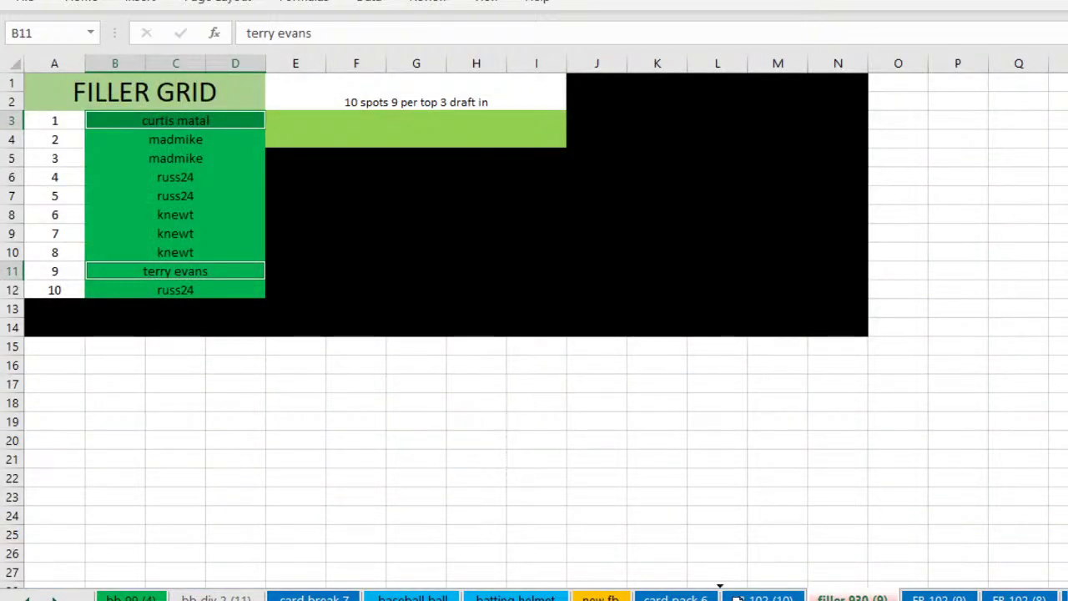
{"action": "mouse_move", "coordinate": [735, 597]}
{"action": "left_mouse_down"}
{"action": "mouse_move", "coordinate": [25, 592]}
{"action": "mouse_move", "coordinate": [274, 586]}
{"action": "mouse_move", "coordinate": [255, 589]}
{"action": "mouse_move", "coordinate": [267, 596]}
{"action": "left_mouse_up"}
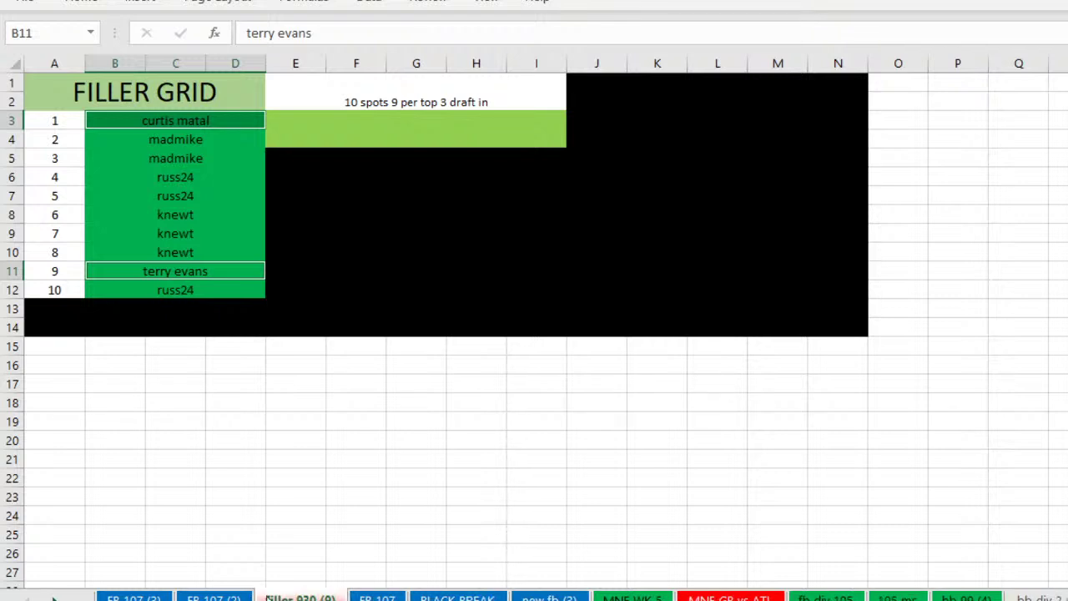
Clear the names in B3:D12 and set its fill to No Fill.
{"action": "left_click_drag", "start_coordinate": [169, 125], "coordinate": [181, 291]}
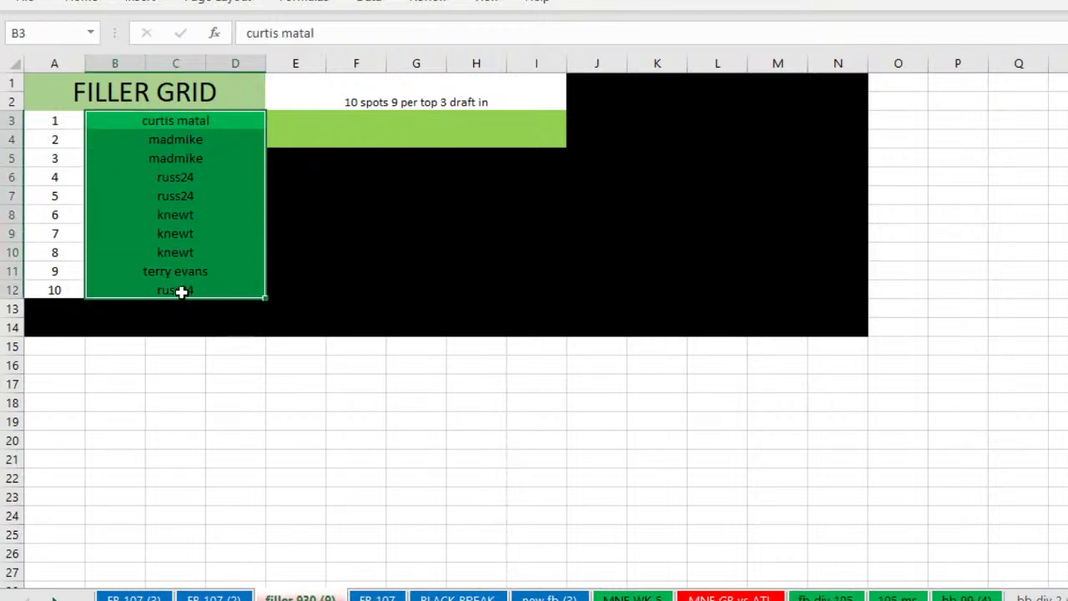
{"action": "key", "text": "Delete"}
{"action": "right_click", "coordinate": [182, 198]}
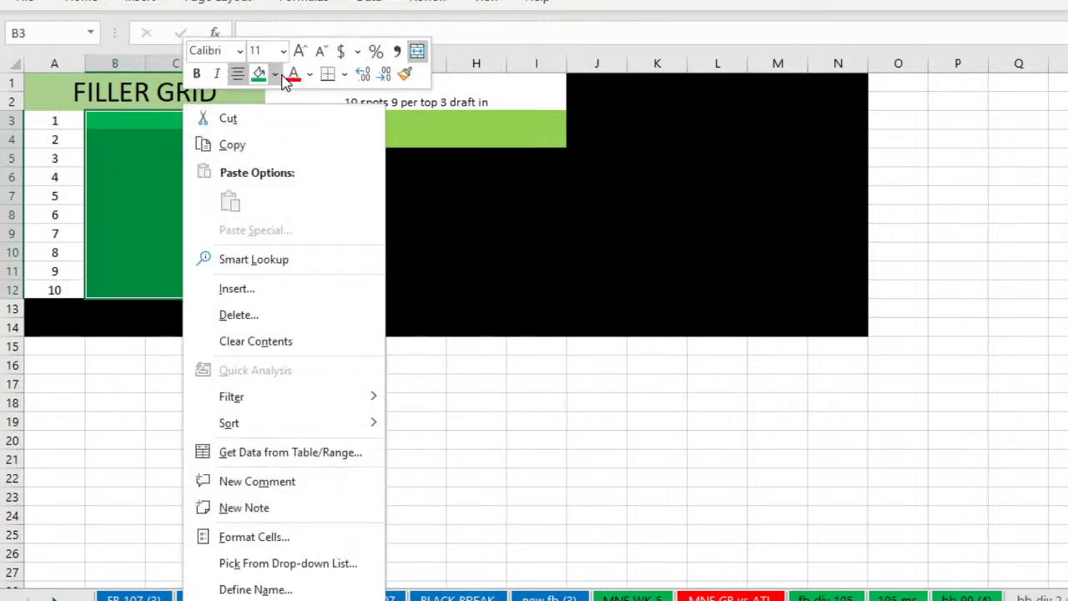
{"action": "left_click", "coordinate": [275, 74]}
{"action": "left_click", "coordinate": [288, 281]}
Rewrite note cell E1 as "10 spots 9.00 per spot top 3 draft in".
{"action": "left_click", "coordinate": [369, 101]}
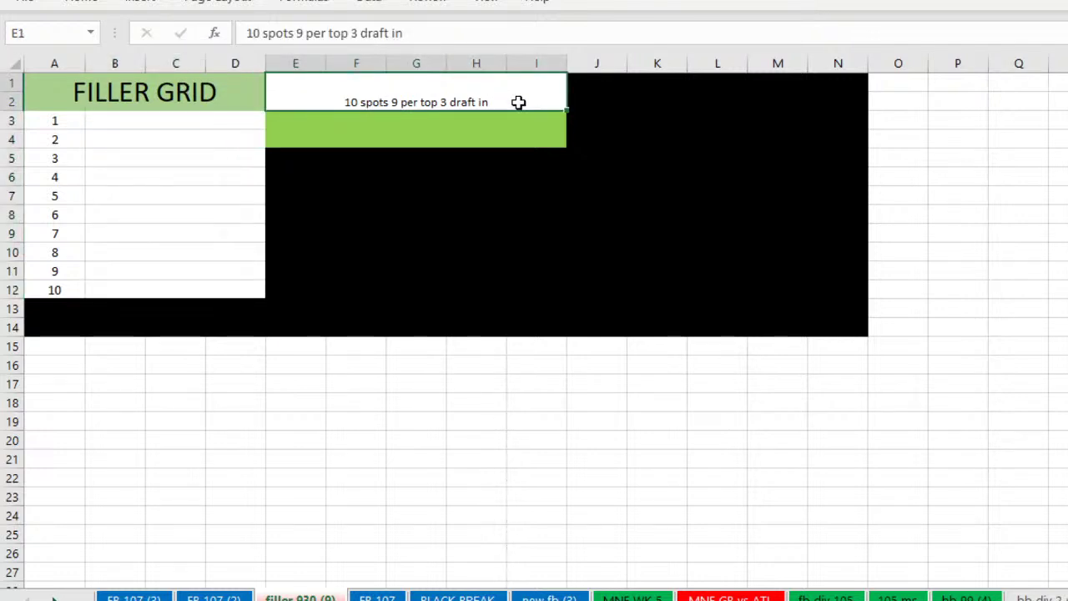
{"action": "type", "text": "10 spots"}
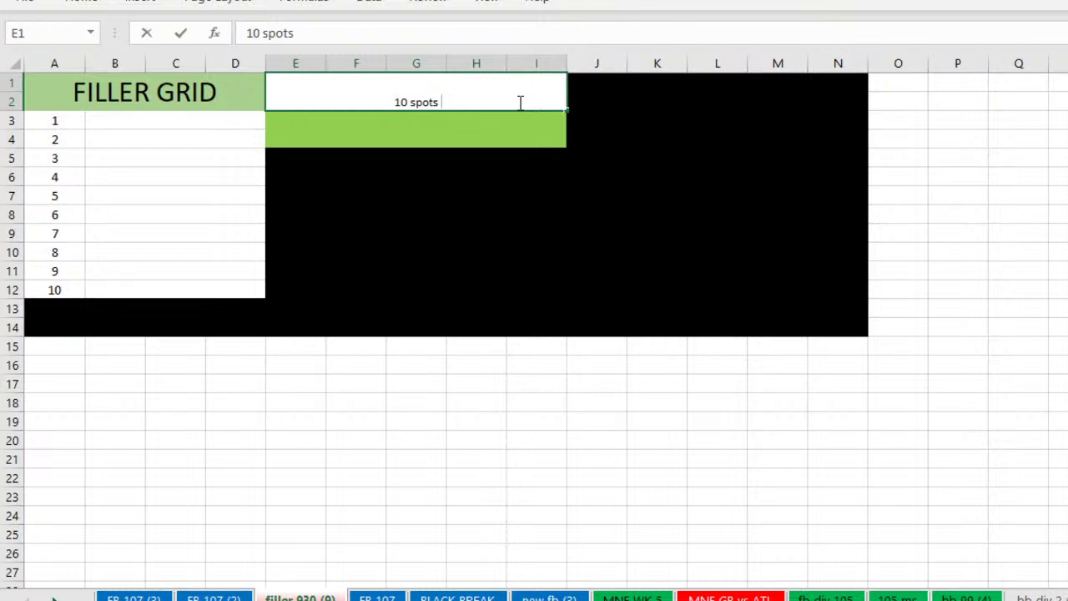
{"action": "type", "text": "9.00"}
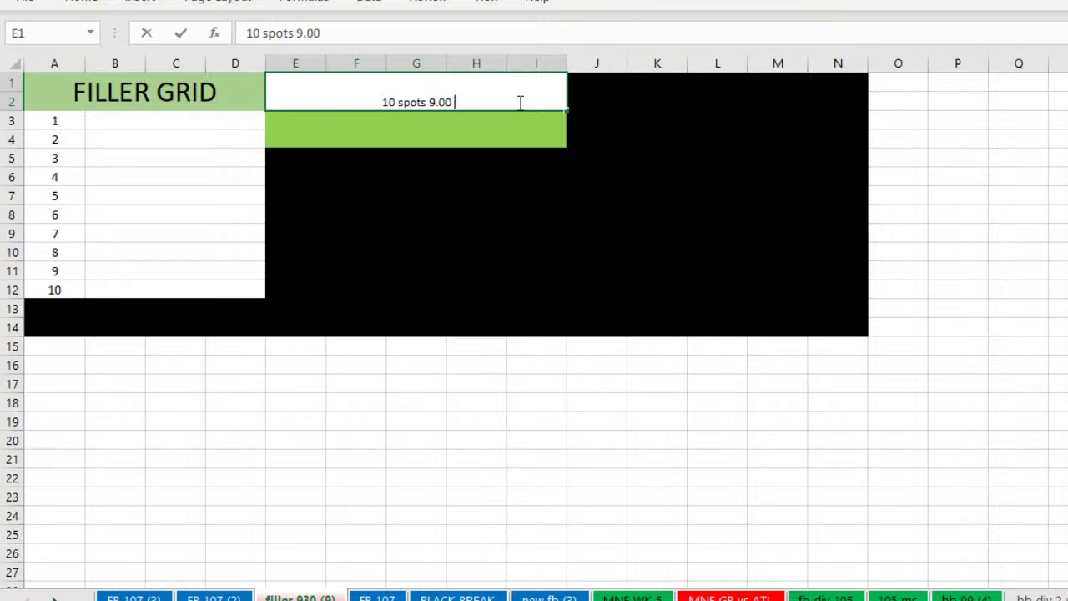
{"action": "type", "text": " per spot"}
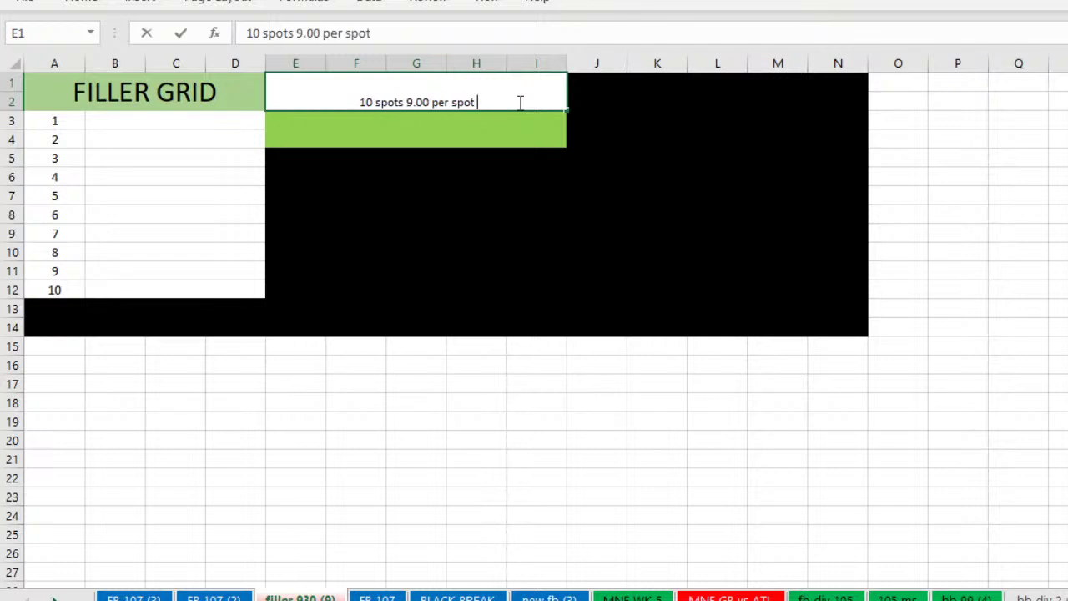
{"action": "type", "text": " top 3 draf"}
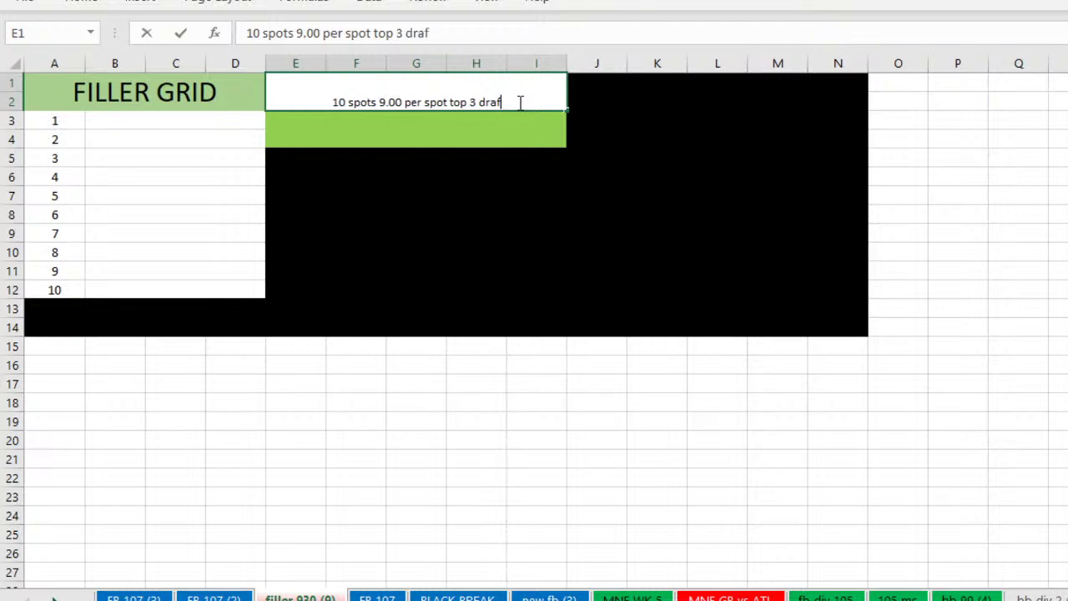
{"action": "type", "text": "t in"}
{"action": "key", "text": "Return"}
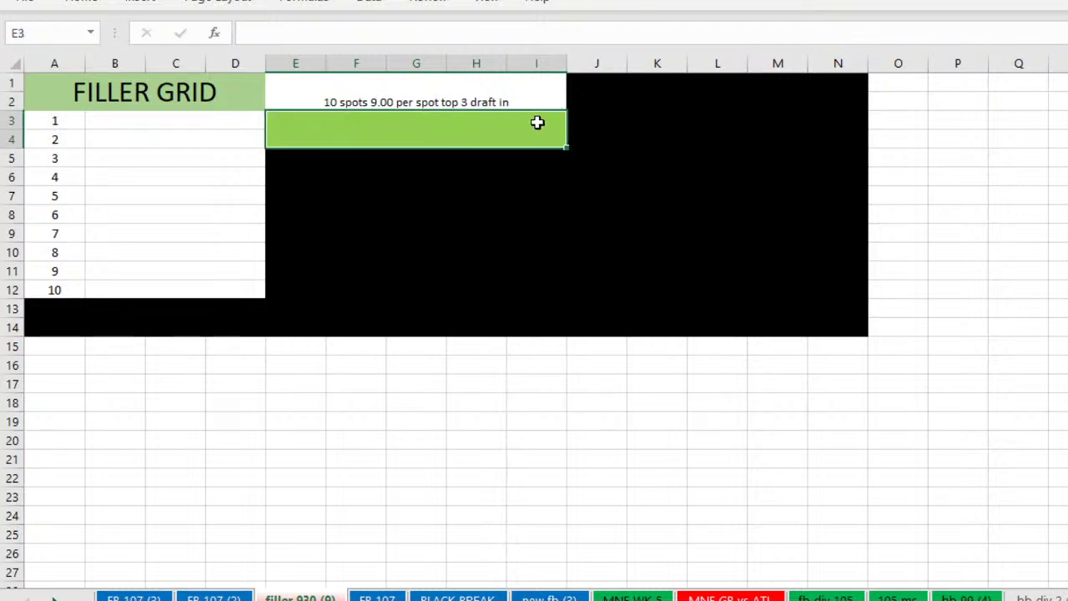
Copy the filler note from cell E1.
{"action": "right_click", "coordinate": [430, 77]}
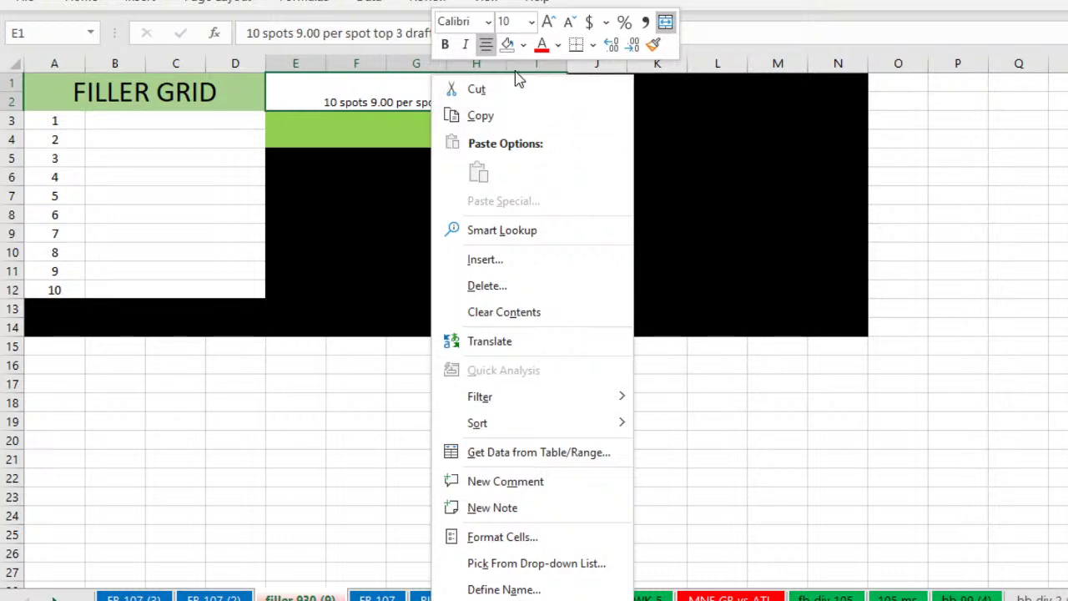
{"action": "left_click", "coordinate": [392, 104]}
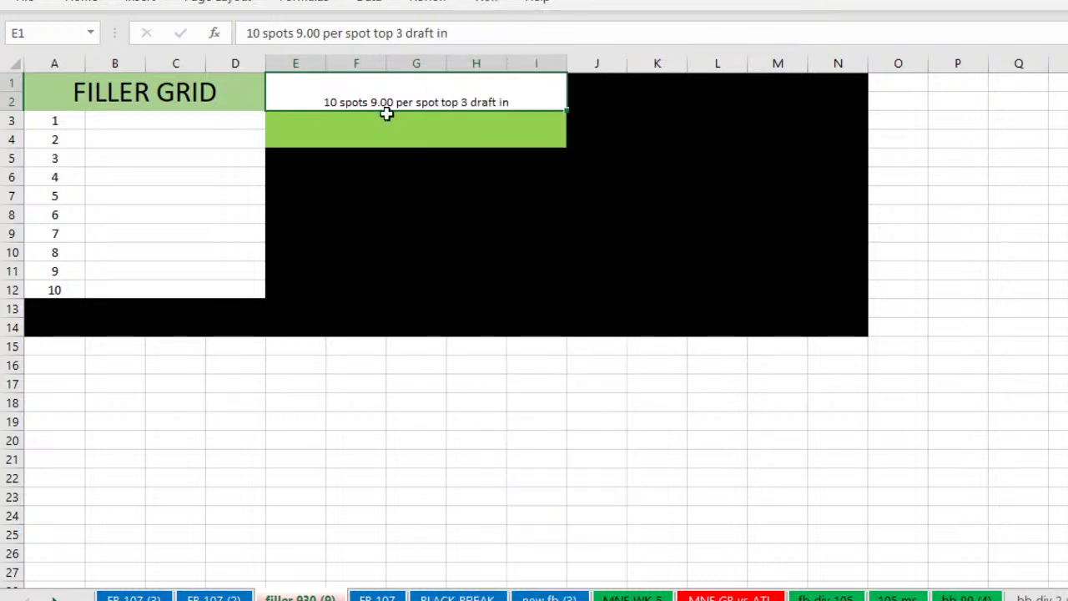
{"action": "right_click", "coordinate": [397, 77]}
{"action": "left_click", "coordinate": [464, 115]}
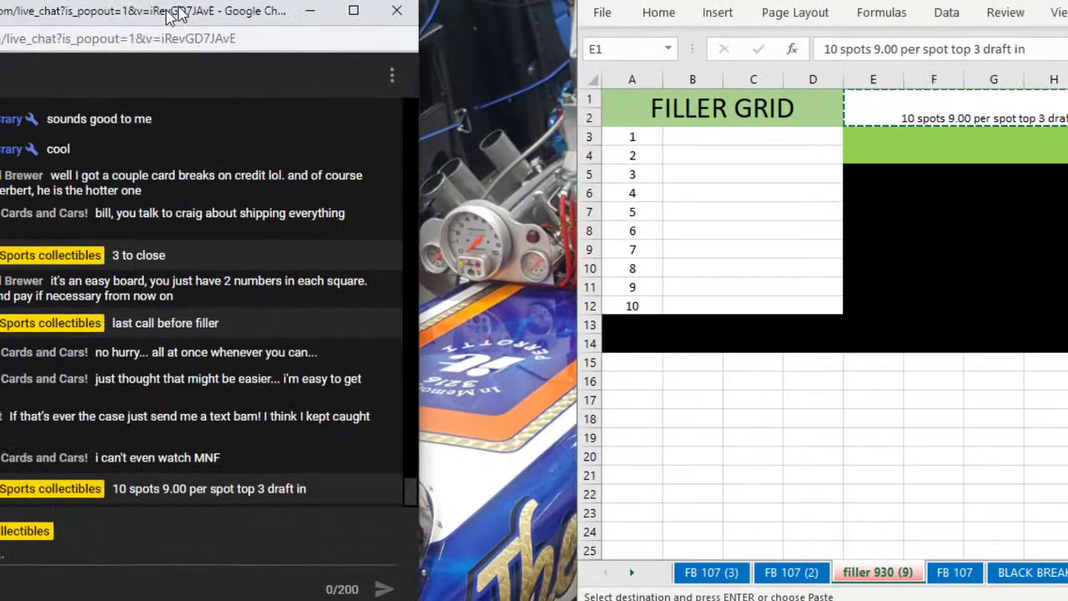
{"action": "left_click_drag", "start_coordinate": [172, 15], "coordinate": [317, 6]}
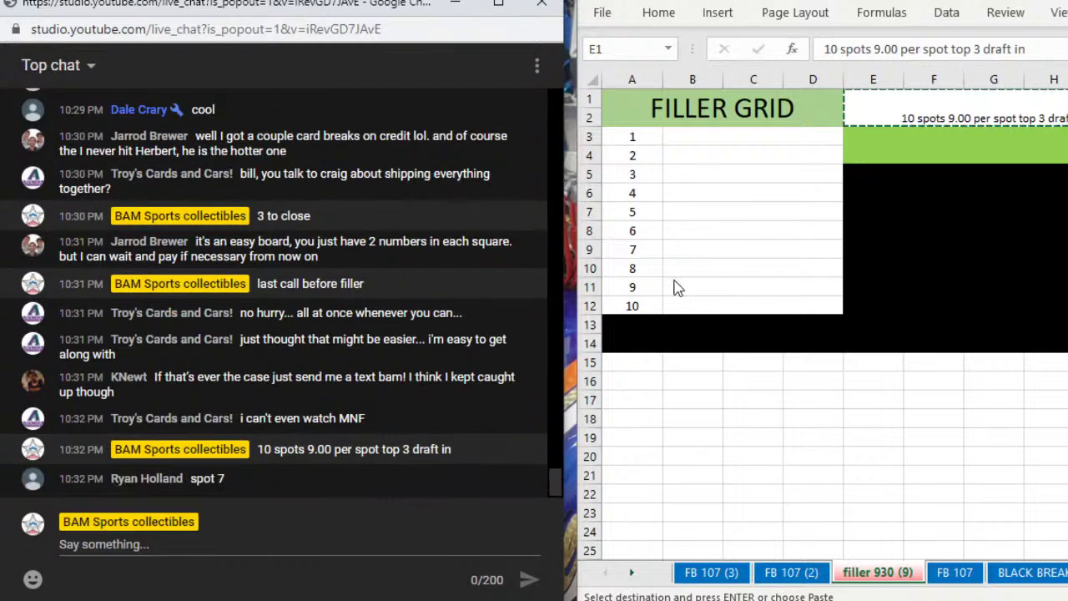
{"action": "left_click", "coordinate": [710, 252]}
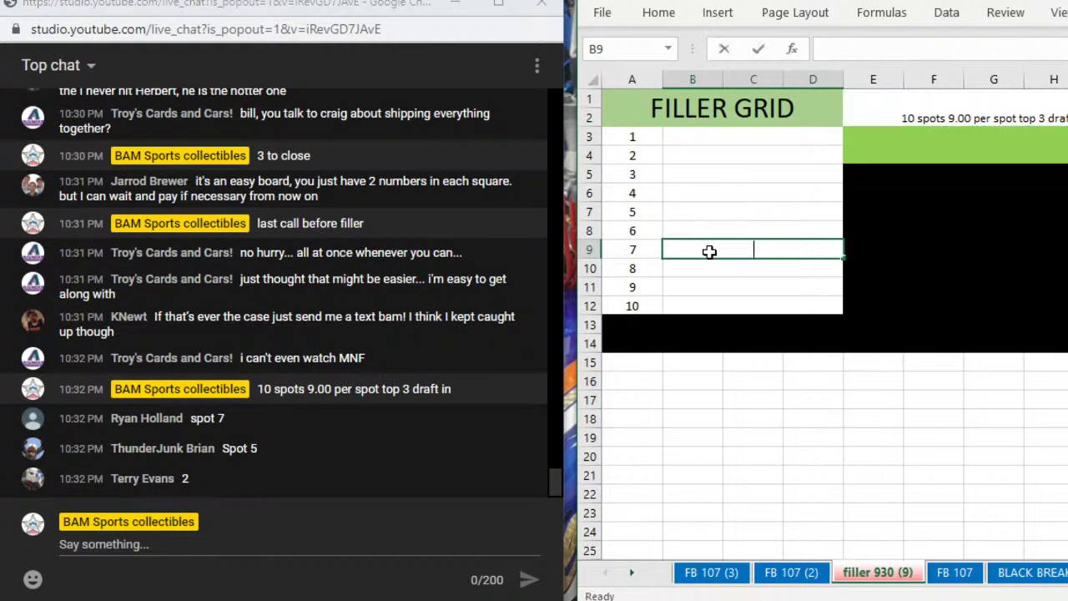
{"action": "key", "text": "Return"}
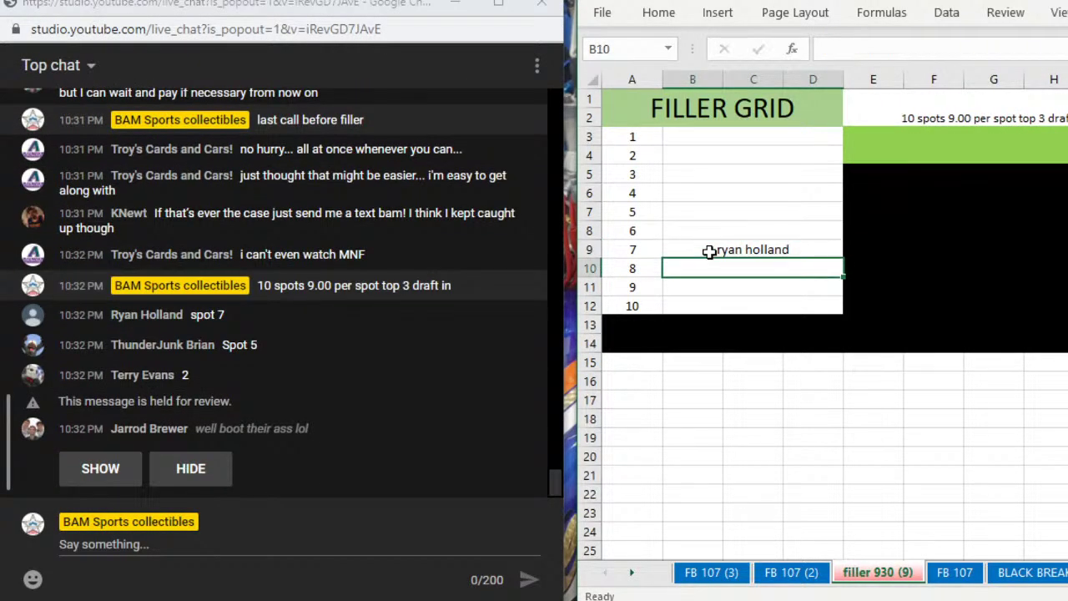
{"action": "left_click", "coordinate": [101, 467]}
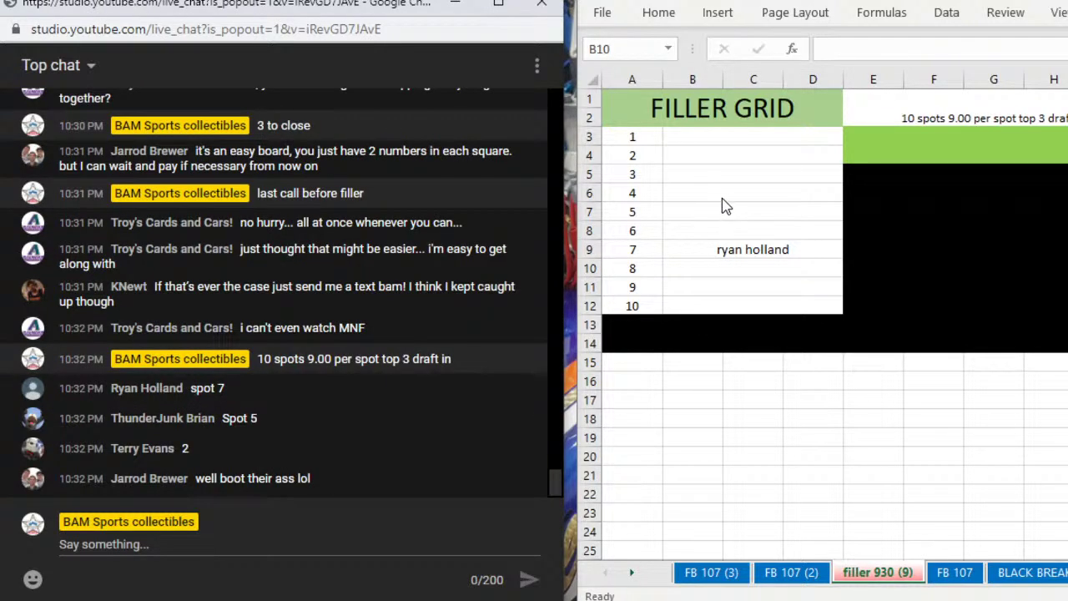
{"action": "left_click", "coordinate": [754, 210]}
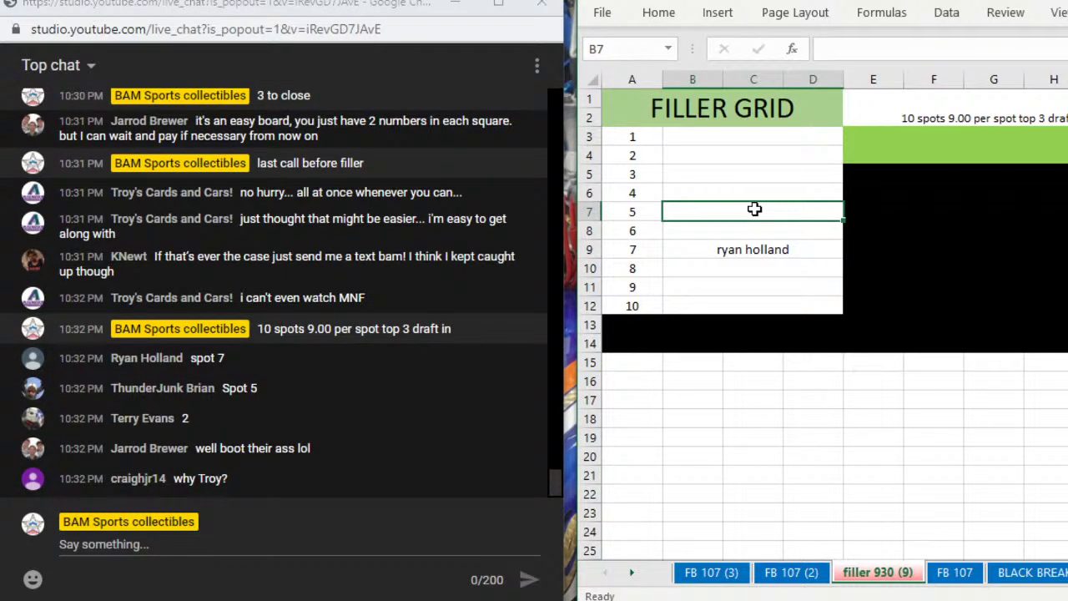
{"action": "type", "text": "thunderjunk"}
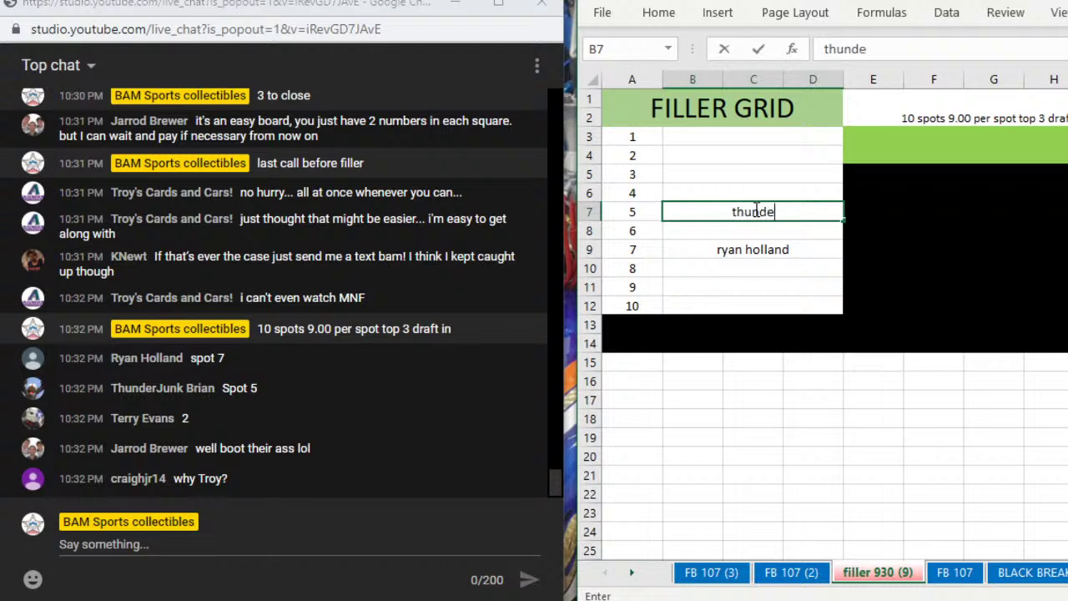
{"action": "key", "text": "Return"}
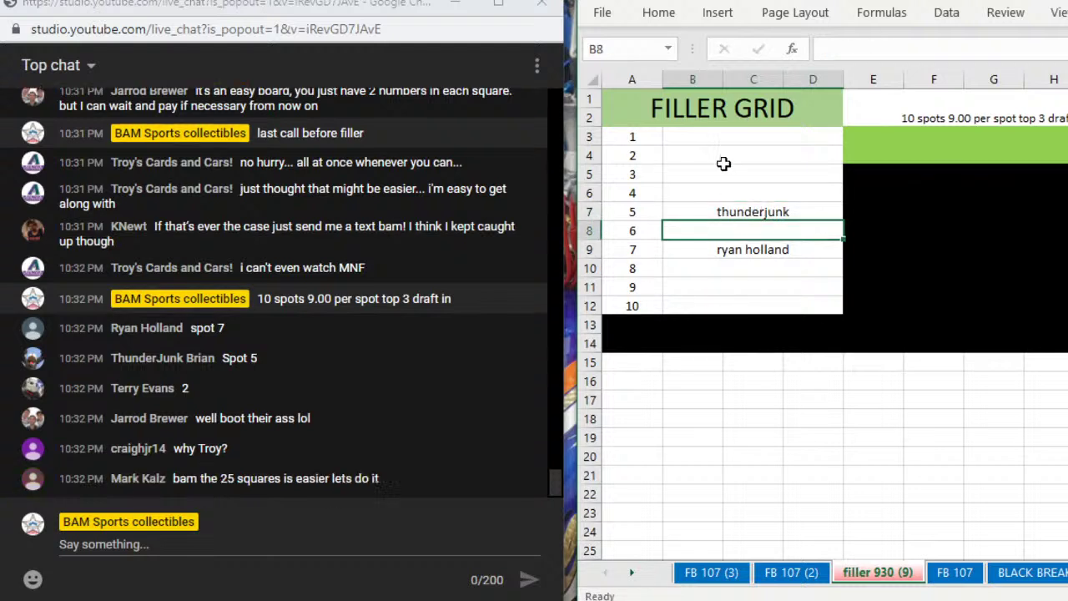
{"action": "left_click", "coordinate": [721, 140]}
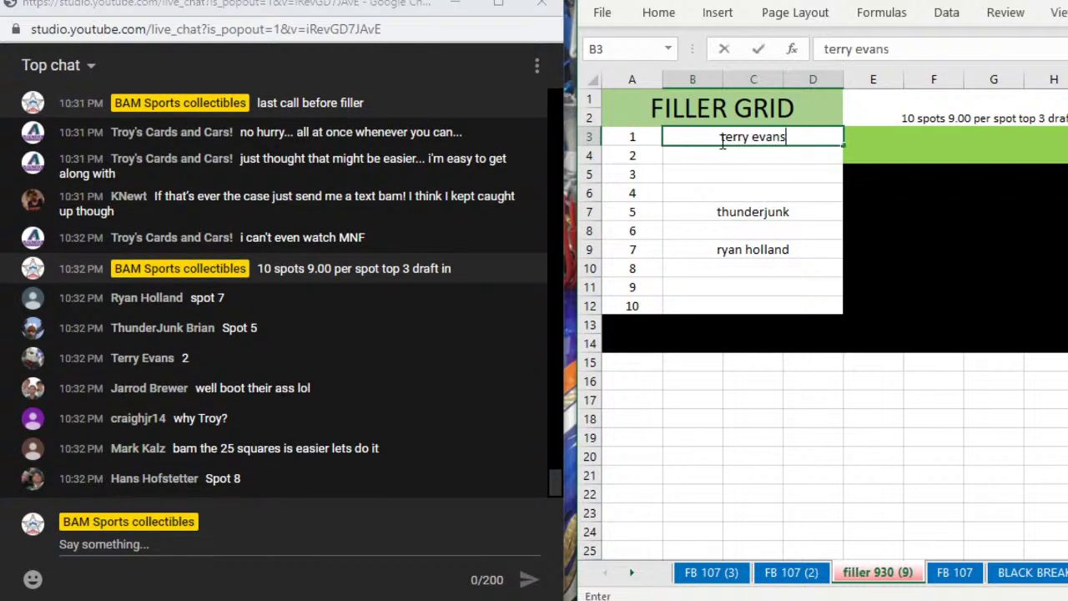
{"action": "key", "text": "Return"}
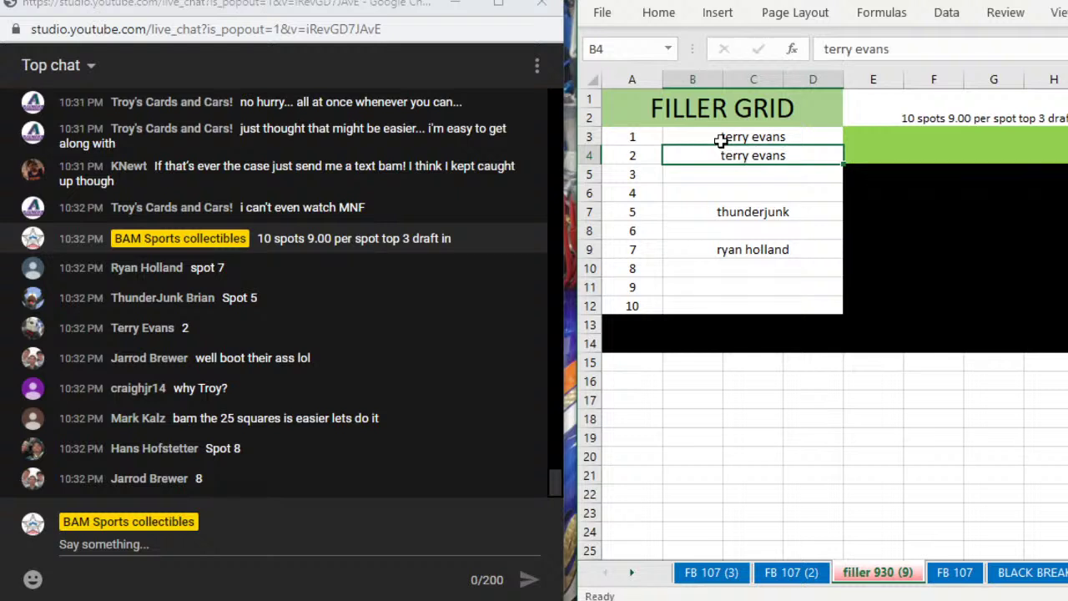
{"action": "key", "text": "Return"}
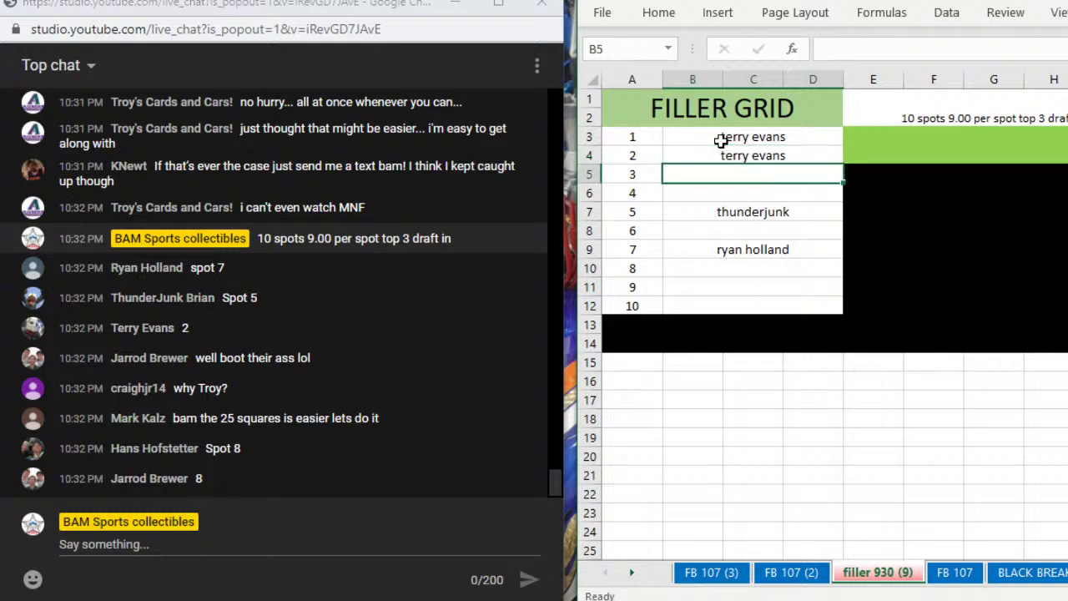
{"action": "key", "text": "Down"}
{"action": "key", "text": "Down"}
{"action": "key", "text": "Down"}
{"action": "key", "text": "Down"}
{"action": "key", "text": "Down"}
{"action": "type", "text": "hans"}
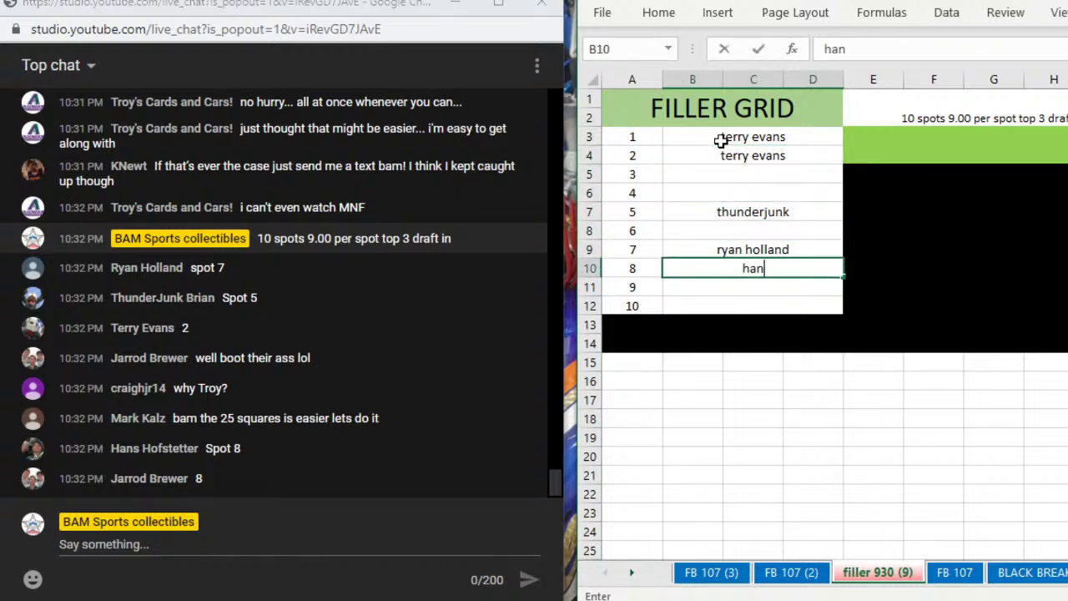
{"action": "key", "text": "Return"}
{"action": "key", "text": "Up"}
{"action": "key", "text": "Up"}
{"action": "key", "text": "Up"}
{"action": "key", "text": "Up"}
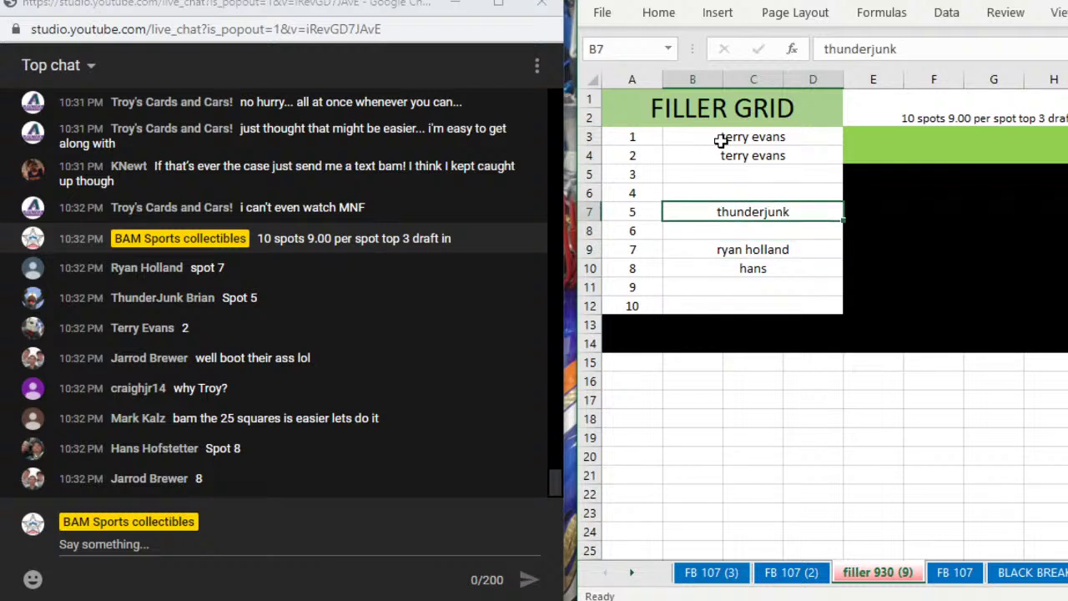
{"action": "key", "text": "Up"}
{"action": "key", "text": "Up"}
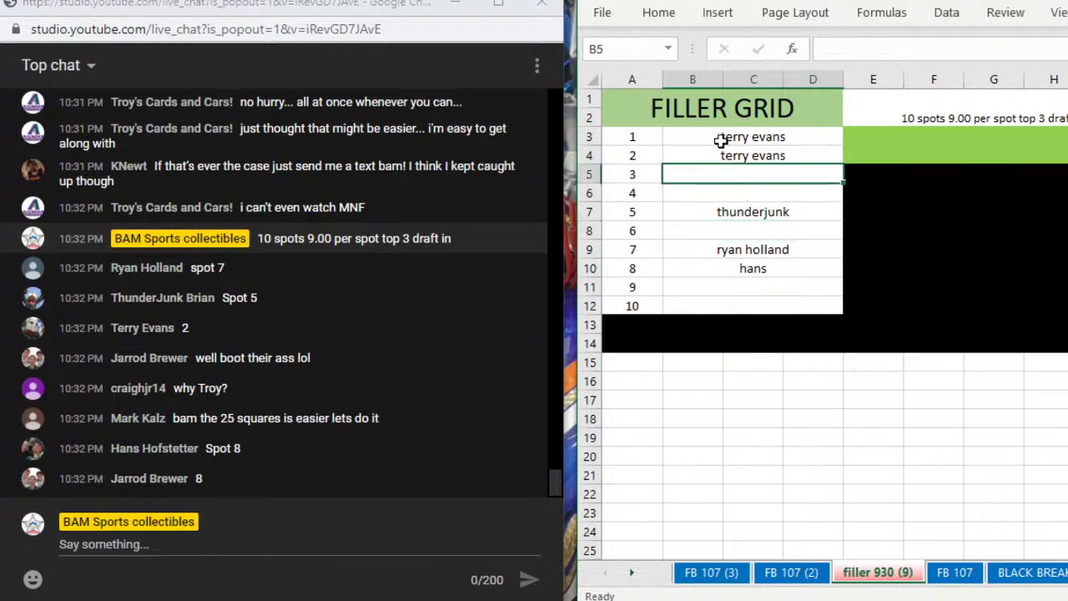
{"action": "key", "text": "Down"}
{"action": "key", "text": "Down"}
{"action": "key", "text": "Up"}
{"action": "key", "text": "Up"}
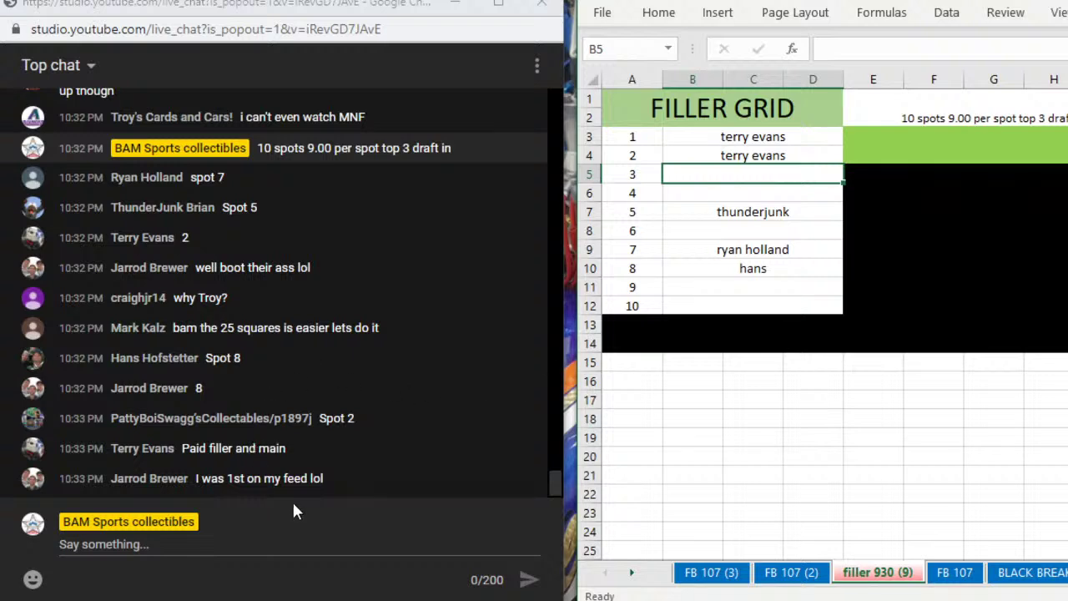
{"action": "left_click", "coordinate": [737, 305]}
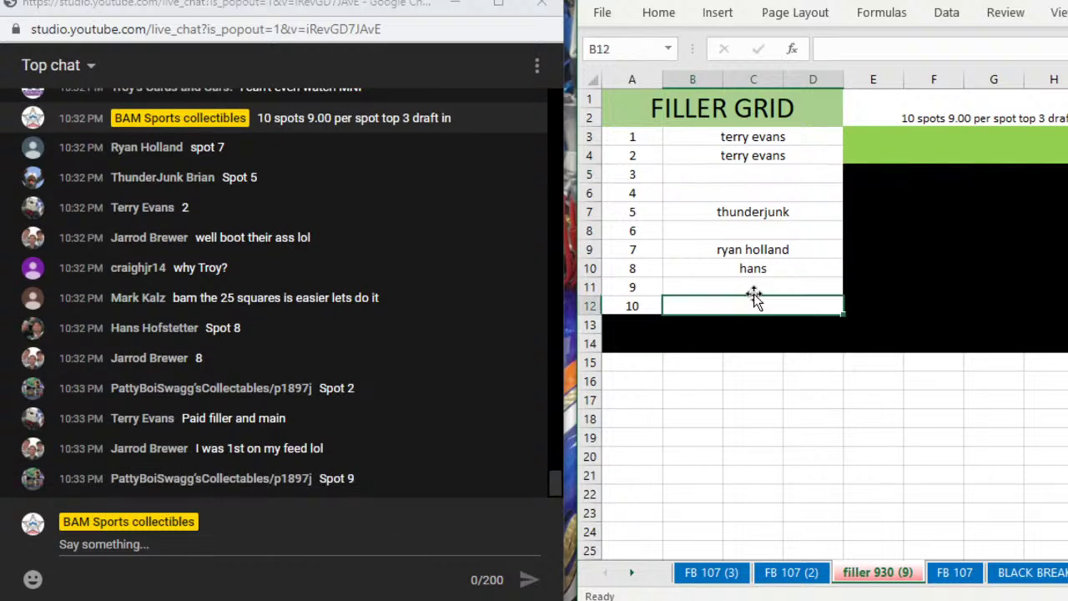
{"action": "left_click", "coordinate": [748, 285]}
{"action": "type", "text": "patt"}
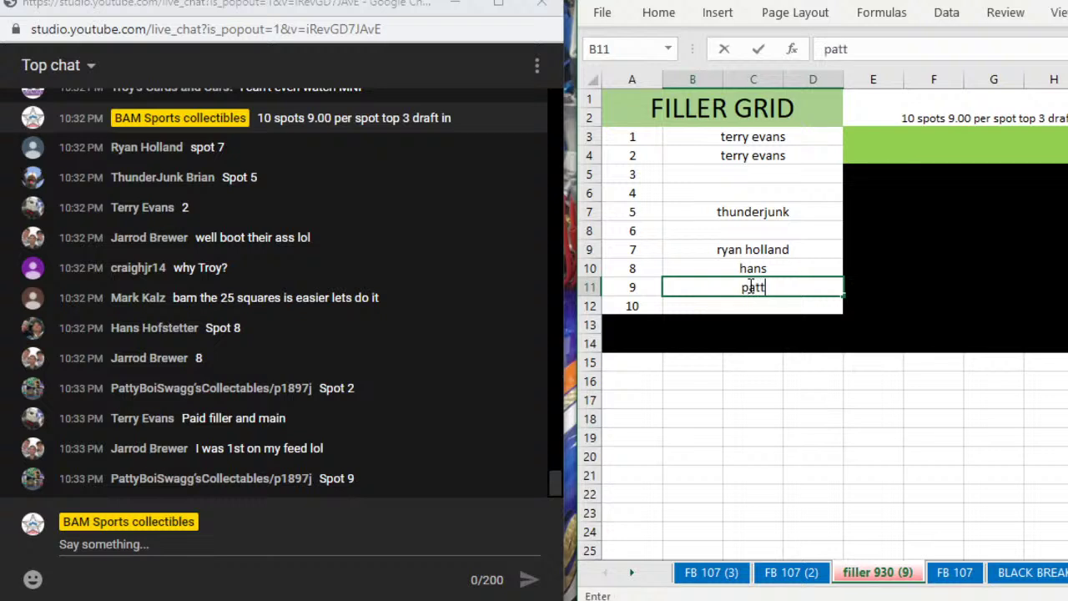
{"action": "type", "text": "yboi swag"}
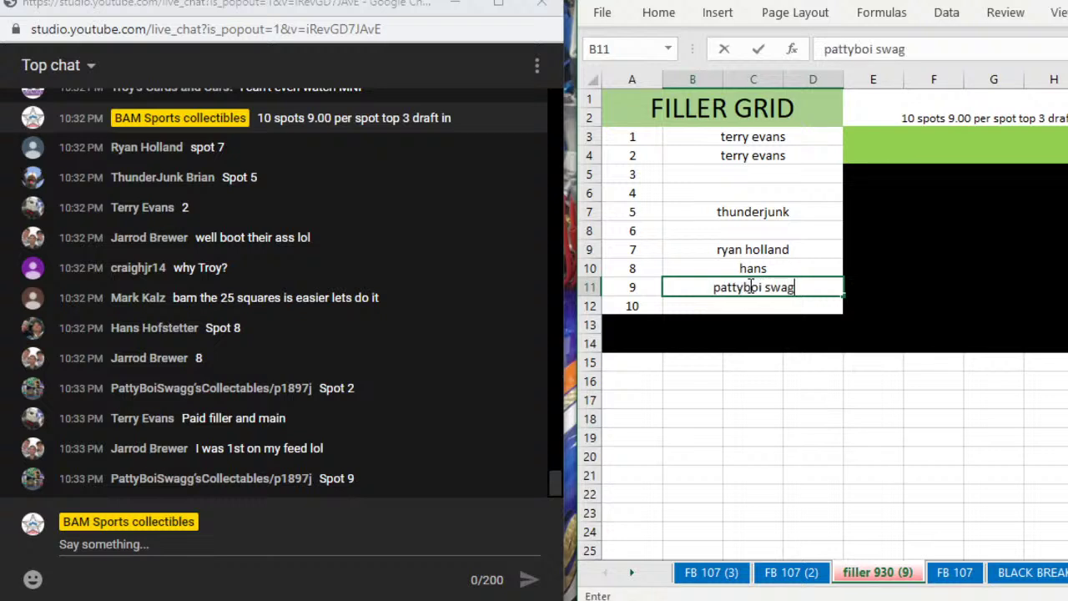
{"action": "key", "text": "Return"}
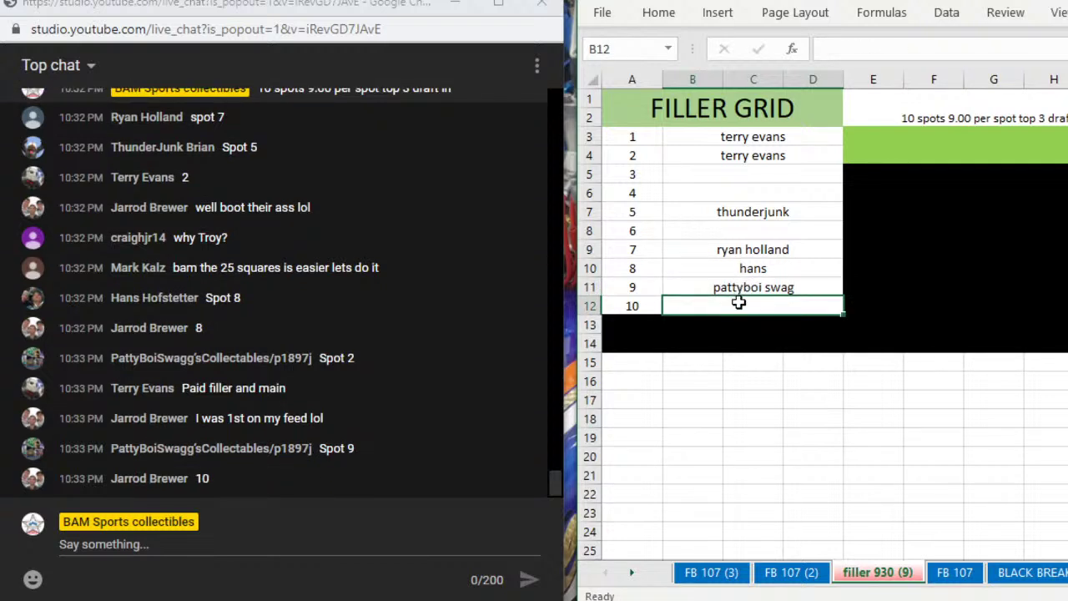
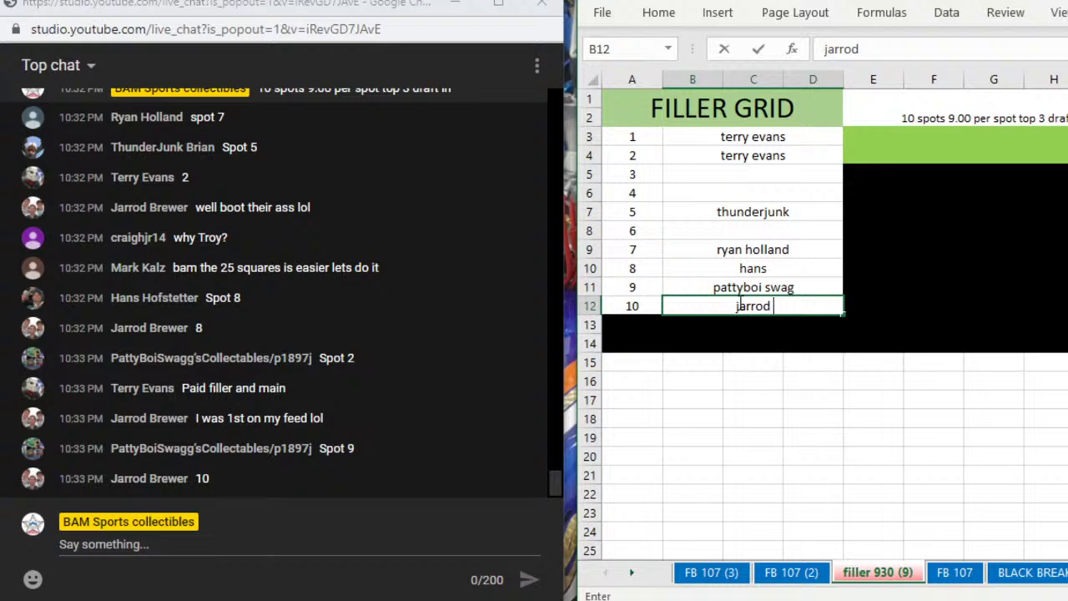
{"action": "key", "text": "Return"}
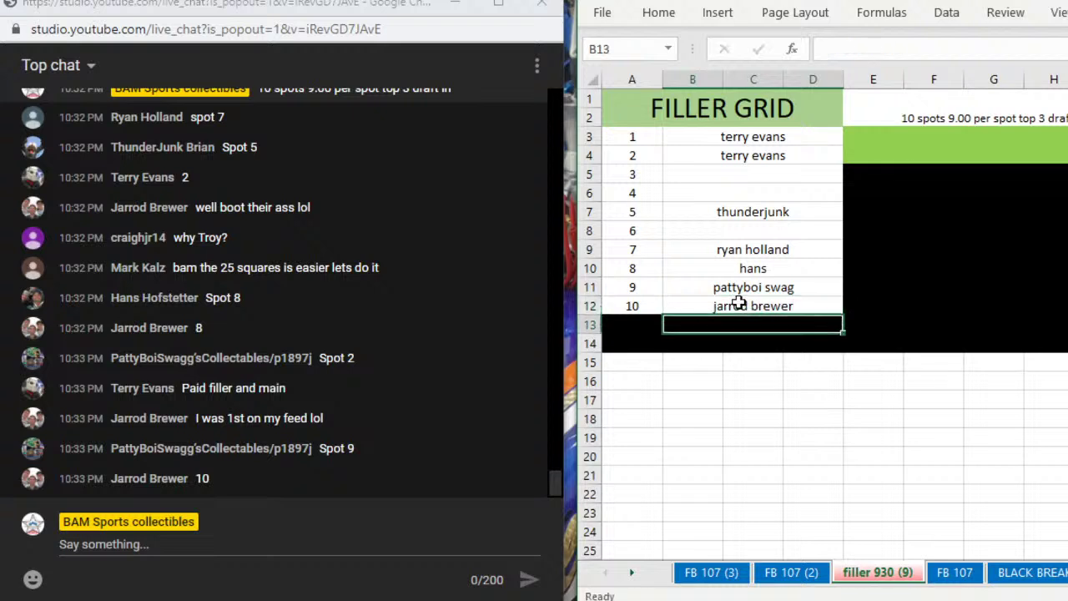
{"action": "left_click", "coordinate": [751, 177]}
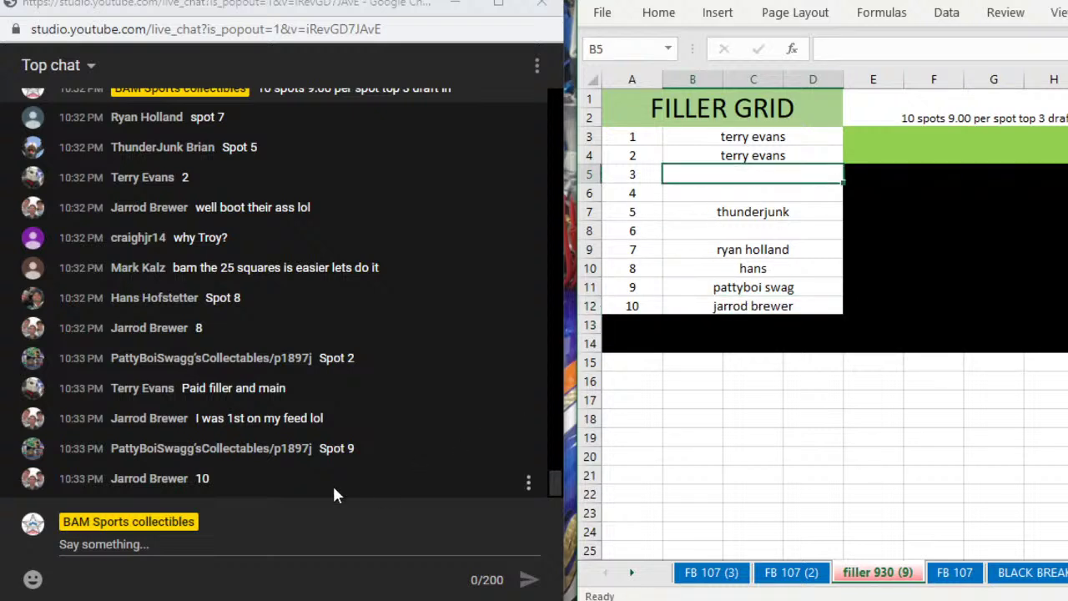
{"action": "left_click", "coordinate": [240, 543]}
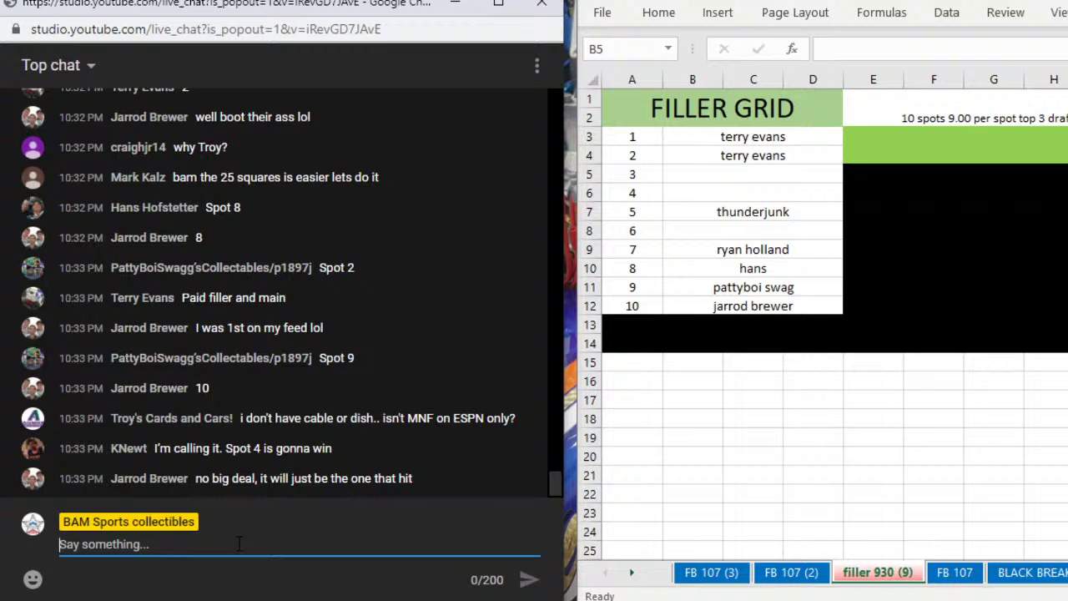
{"action": "key", "text": "alt+Tab"}
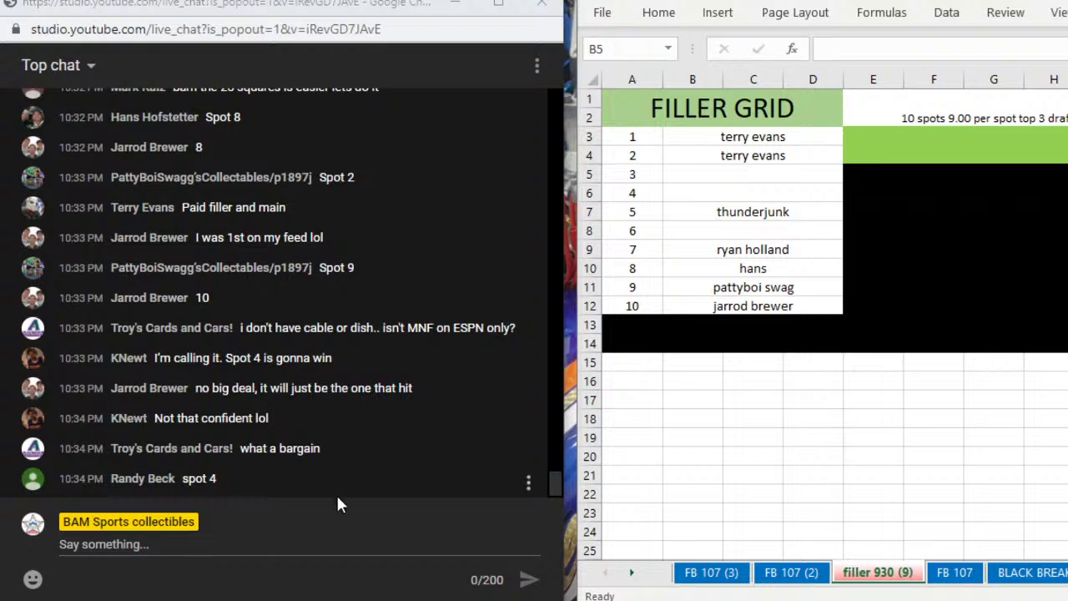
Enter the buyers for spots 4, 3 and 6, one buyer taking both 3 and 6.
{"action": "left_click", "coordinate": [751, 190]}
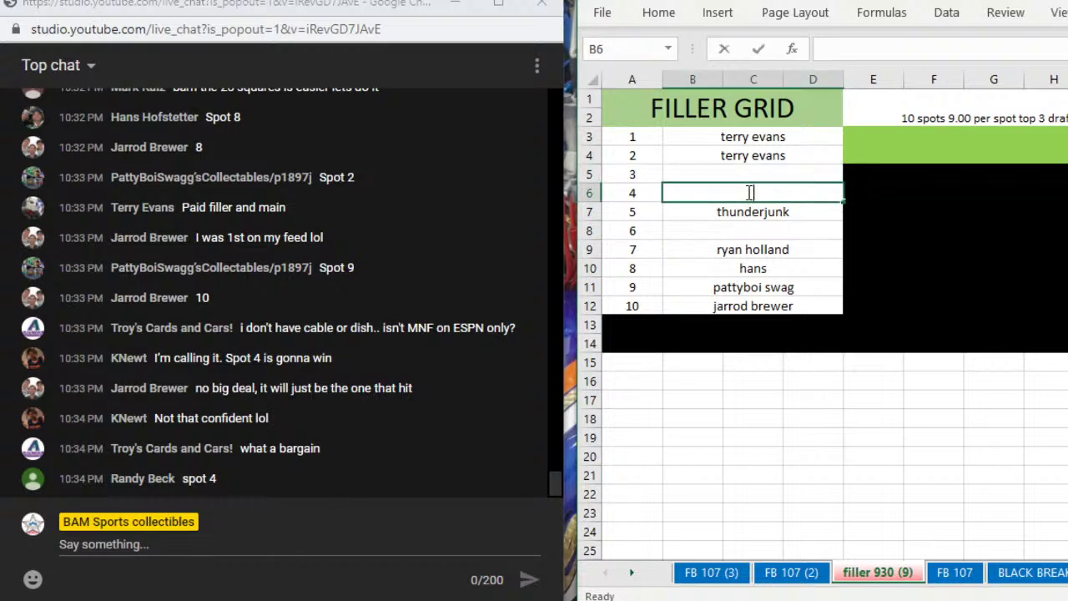
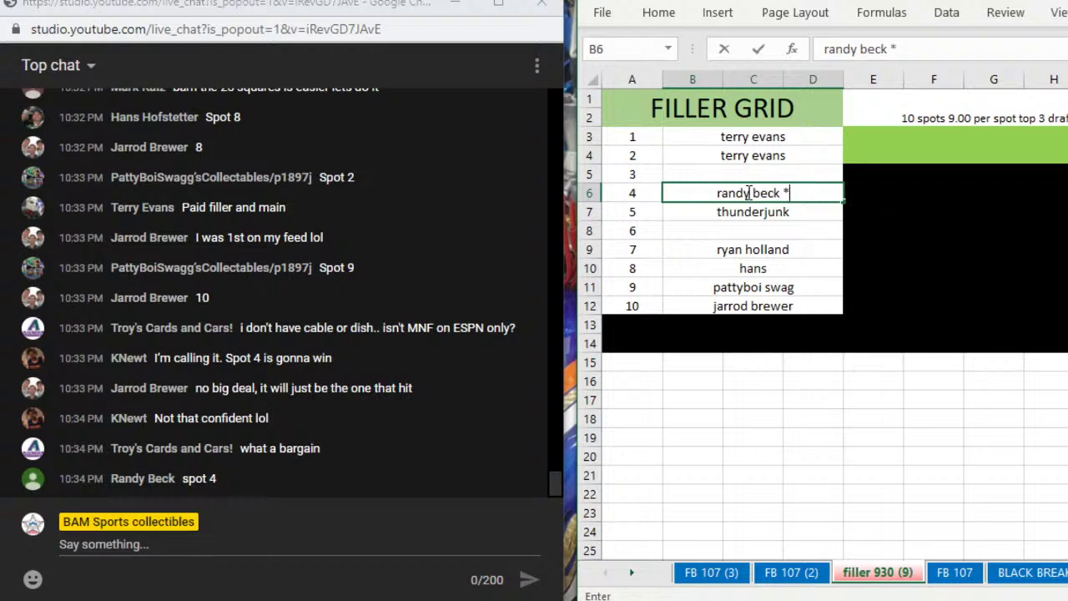
{"action": "key", "text": "Return"}
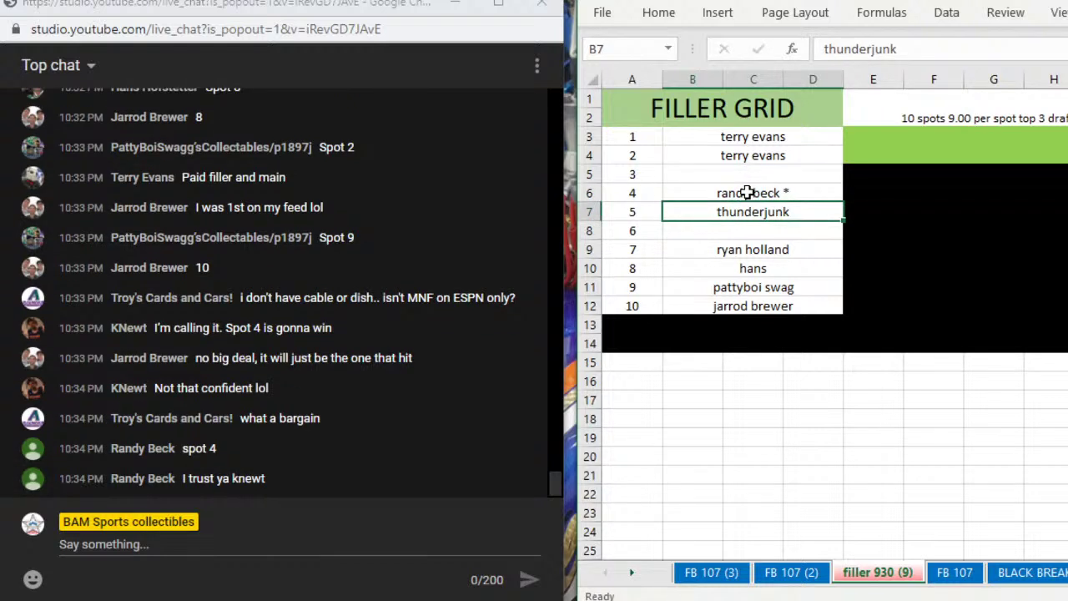
{"action": "left_click", "coordinate": [752, 174]}
{"action": "left_click", "coordinate": [285, 542]}
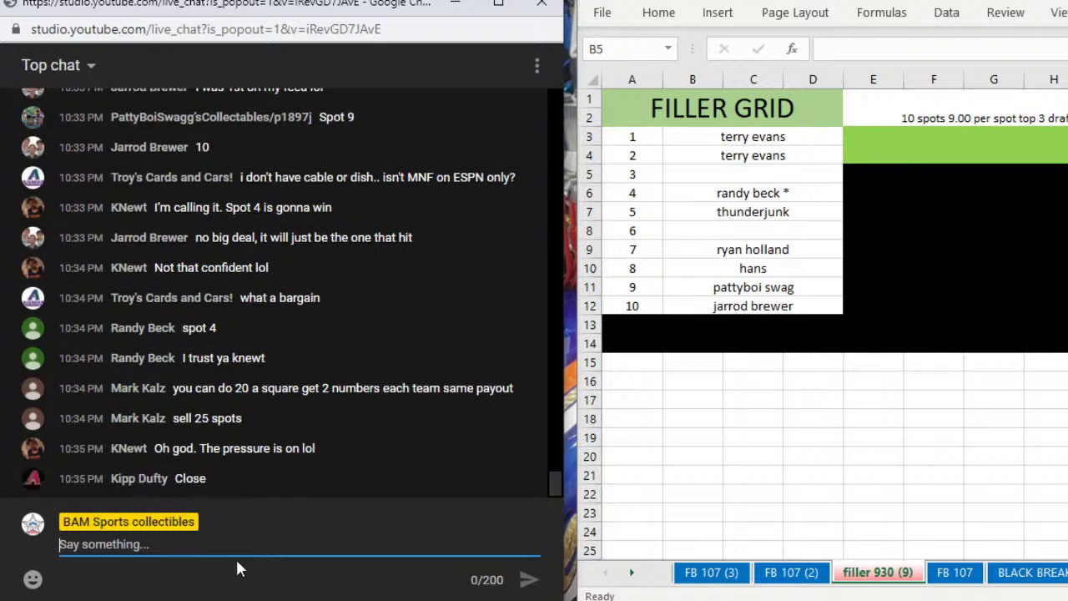
{"action": "left_click", "coordinate": [774, 175]}
{"action": "type", "text": "kipp"}
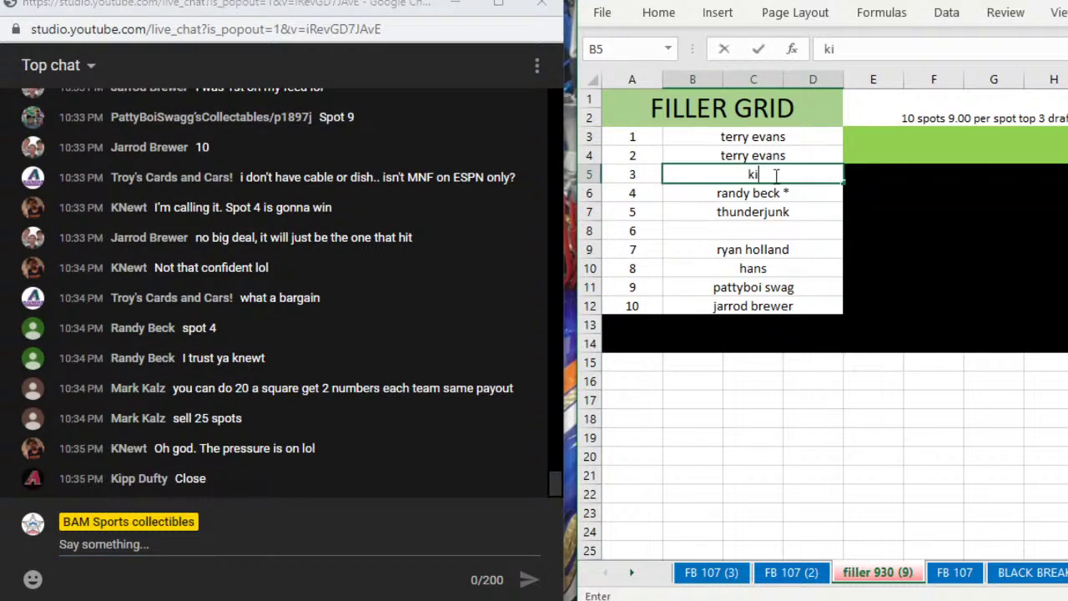
{"action": "key", "text": "Return"}
{"action": "key", "text": "Return"}
{"action": "key", "text": "Return"}
{"action": "type", "text": "kipp"}
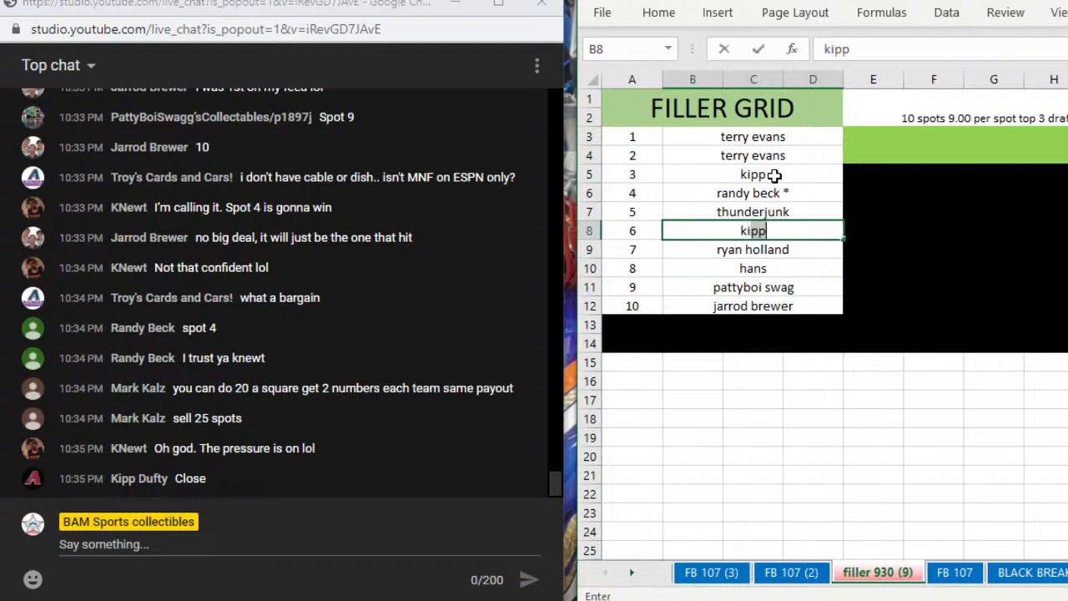
{"action": "key", "text": "Return"}
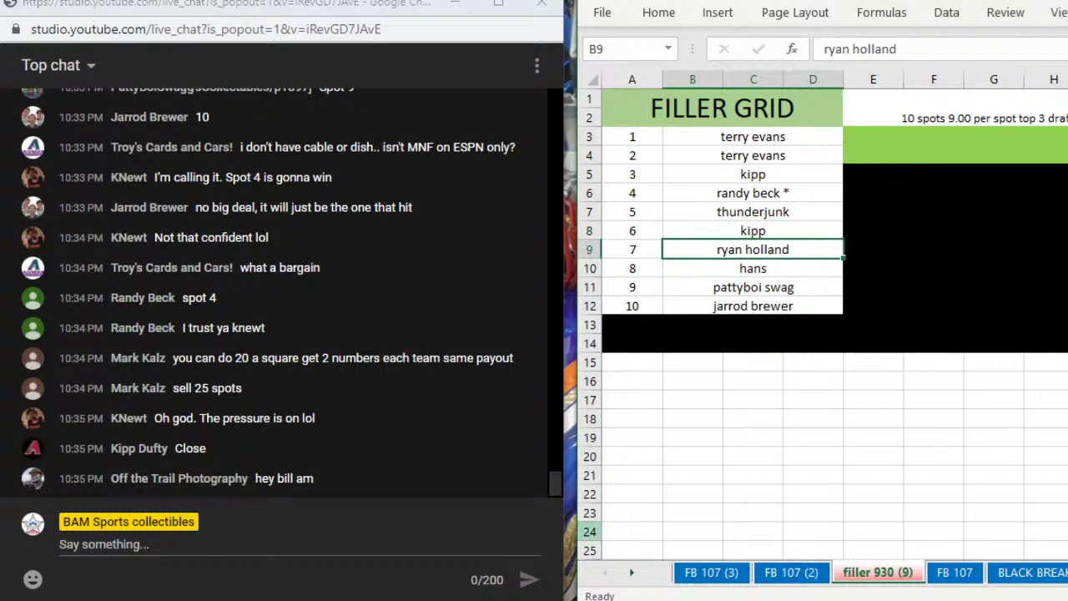
Post 'closed' in the live chat and return to Excel.
{"action": "left_click", "coordinate": [256, 548]}
{"action": "type", "text": "closed"}
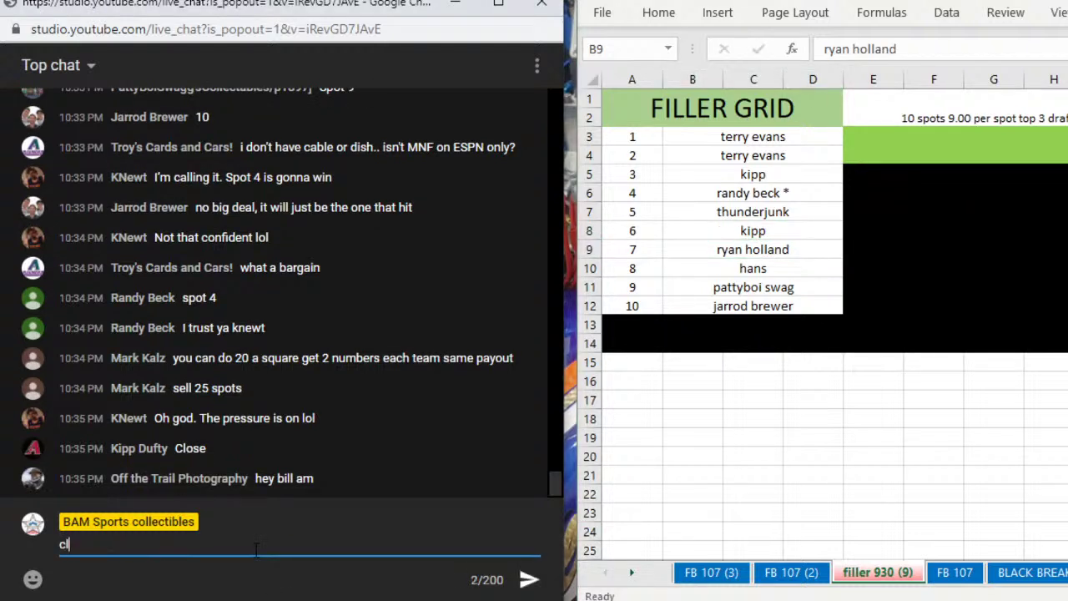
{"action": "key", "text": "Return"}
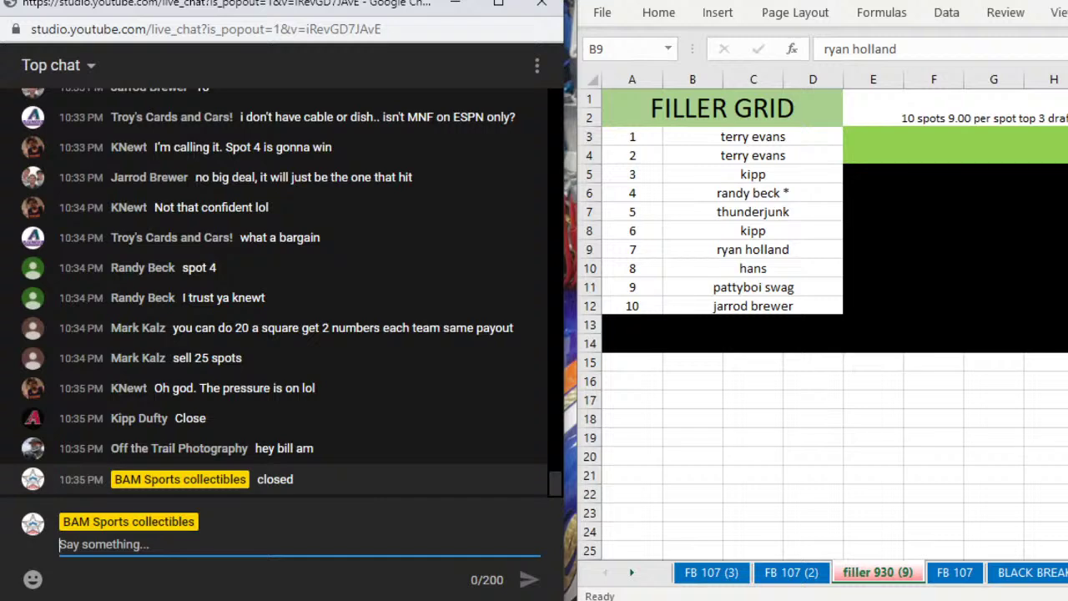
{"action": "key", "text": "alt+Tab"}
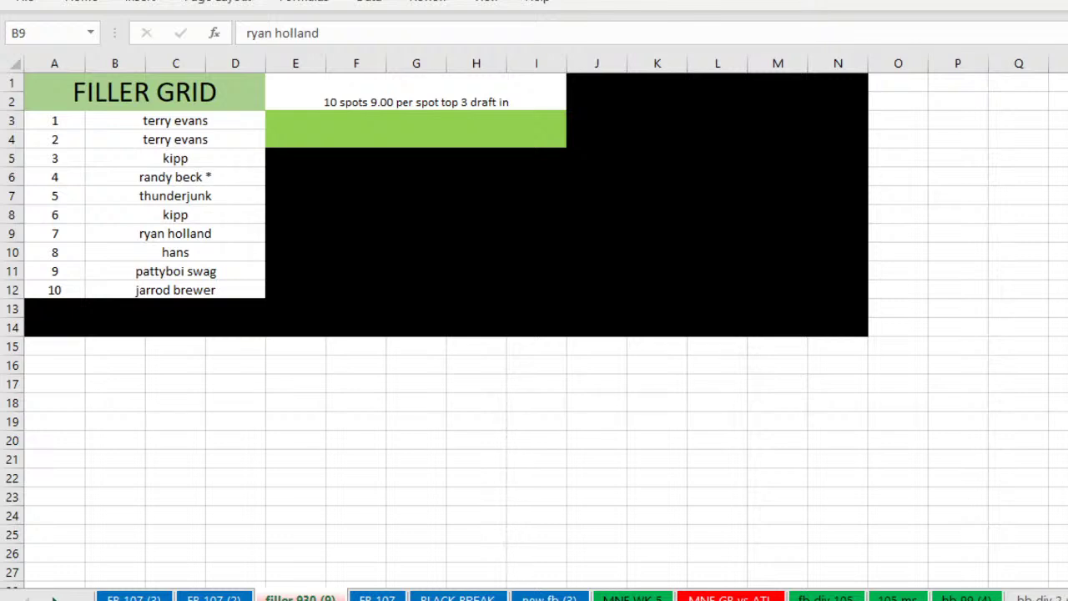
Fill spot 10's buyer cell B12 green from the mini toolbar.
{"action": "left_click", "coordinate": [226, 234]}
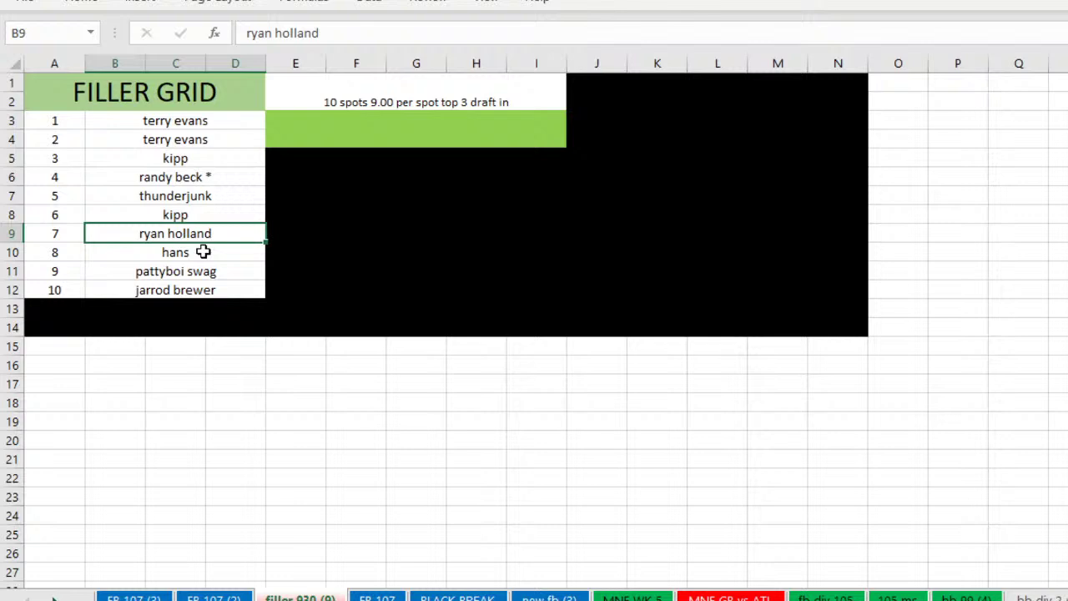
{"action": "right_click", "coordinate": [180, 292]}
{"action": "left_click", "coordinate": [270, 44]}
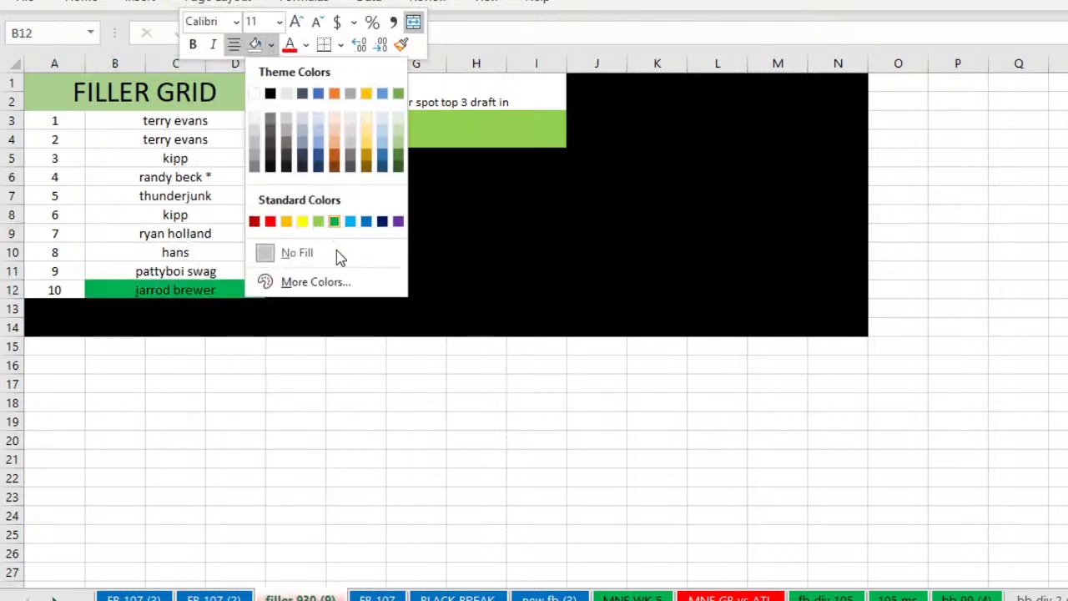
{"action": "left_click", "coordinate": [334, 222]}
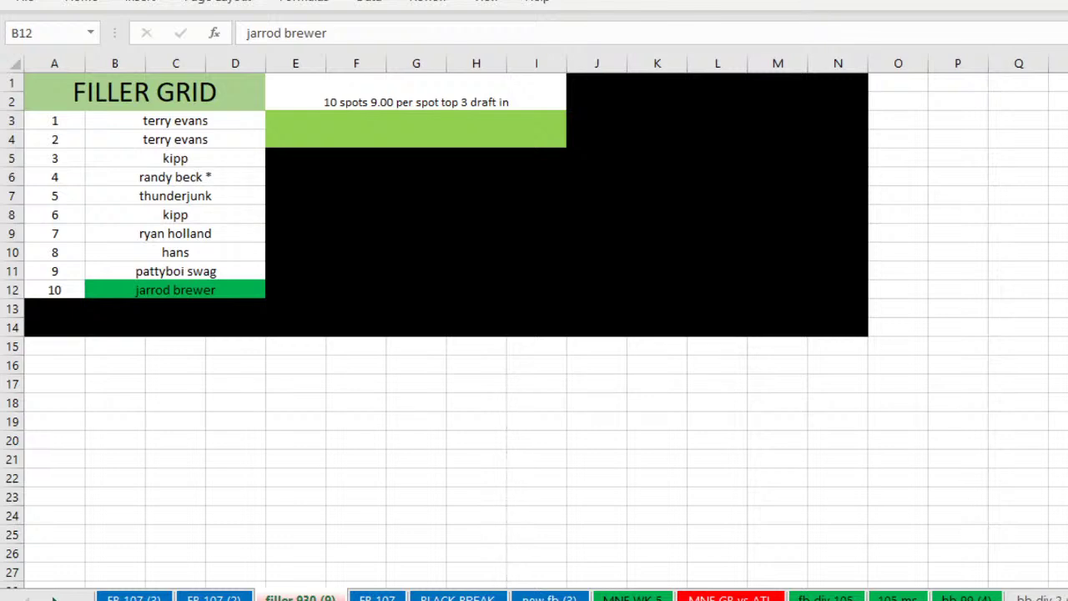
{"action": "left_click", "coordinate": [97, 158]}
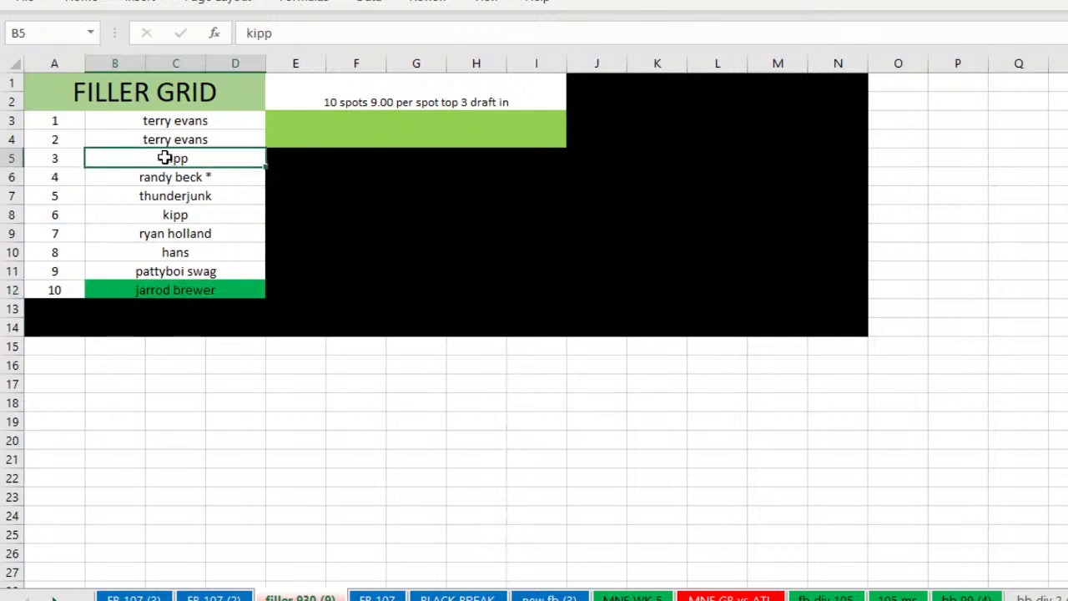
Shade the filler grid name cells for spots 3, 6, 7 and 8 green.
{"action": "left_click", "coordinate": [197, 216], "text": "ctrl"}
{"action": "right_click", "coordinate": [197, 216]}
{"action": "left_click", "coordinate": [275, 48]}
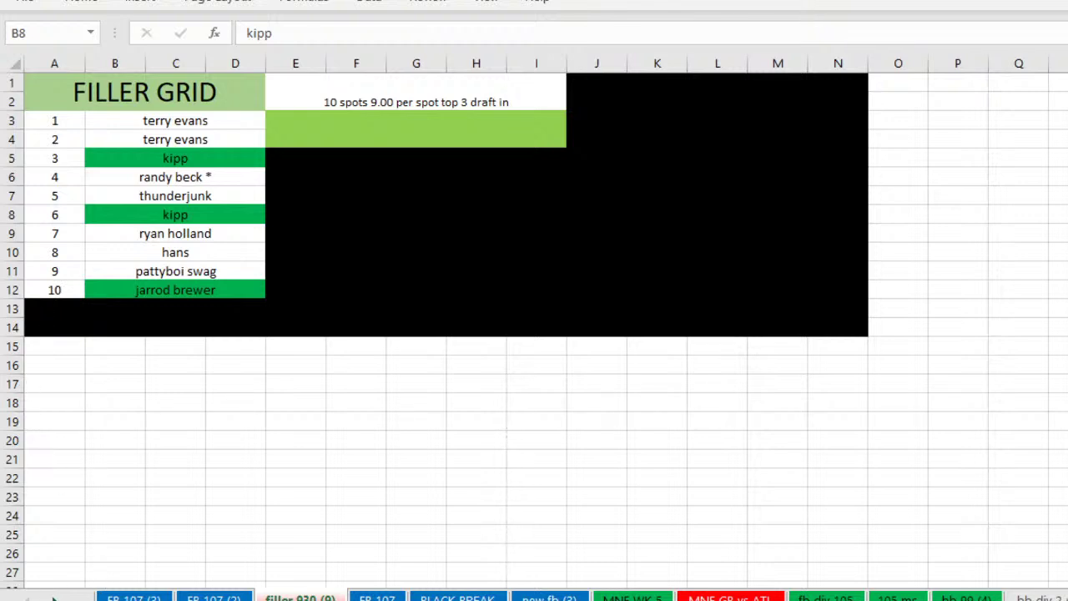
{"action": "left_click", "coordinate": [179, 164], "text": "ctrl"}
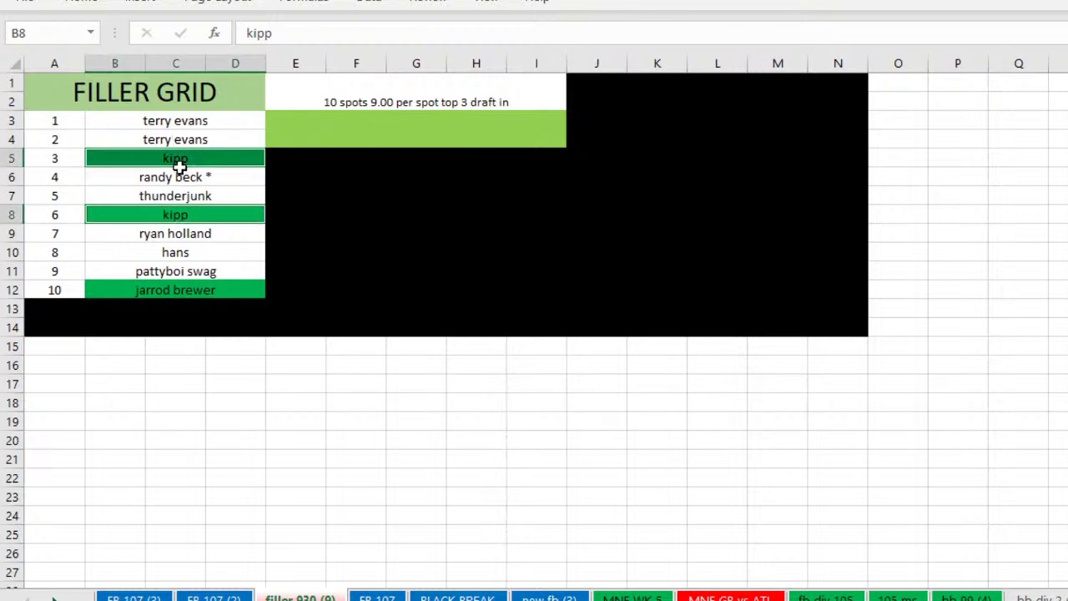
{"action": "left_click", "coordinate": [176, 235]}
{"action": "right_click", "coordinate": [190, 235]}
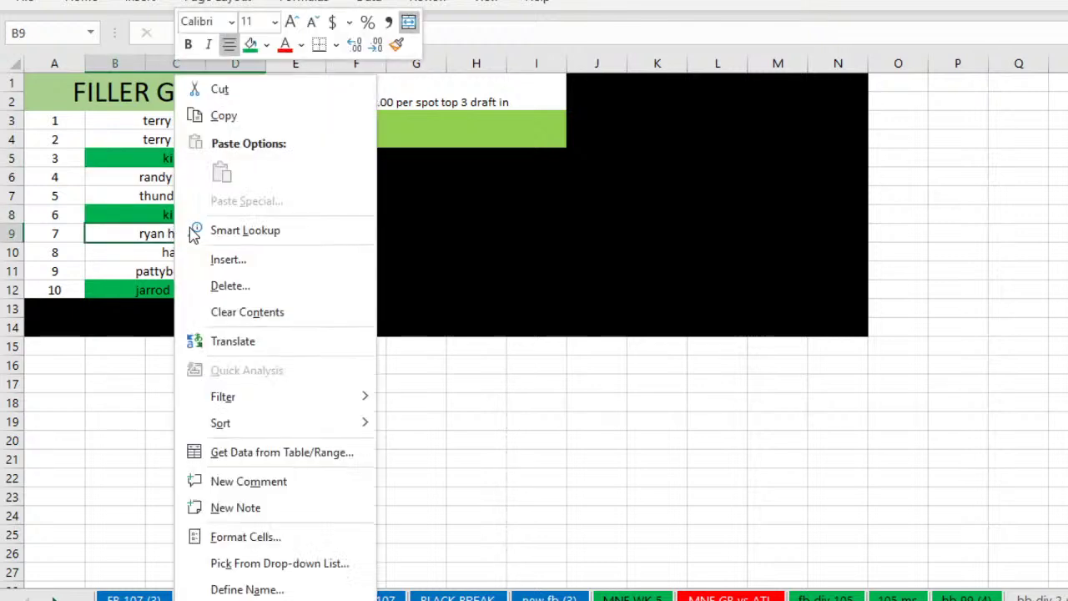
{"action": "left_click", "coordinate": [250, 44]}
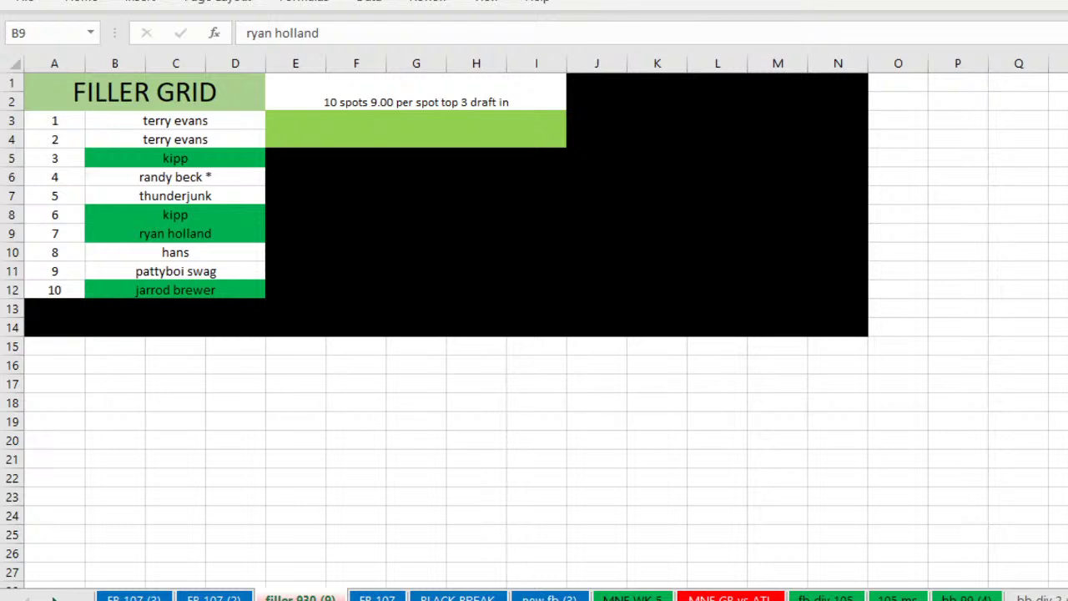
{"action": "right_click", "coordinate": [184, 252]}
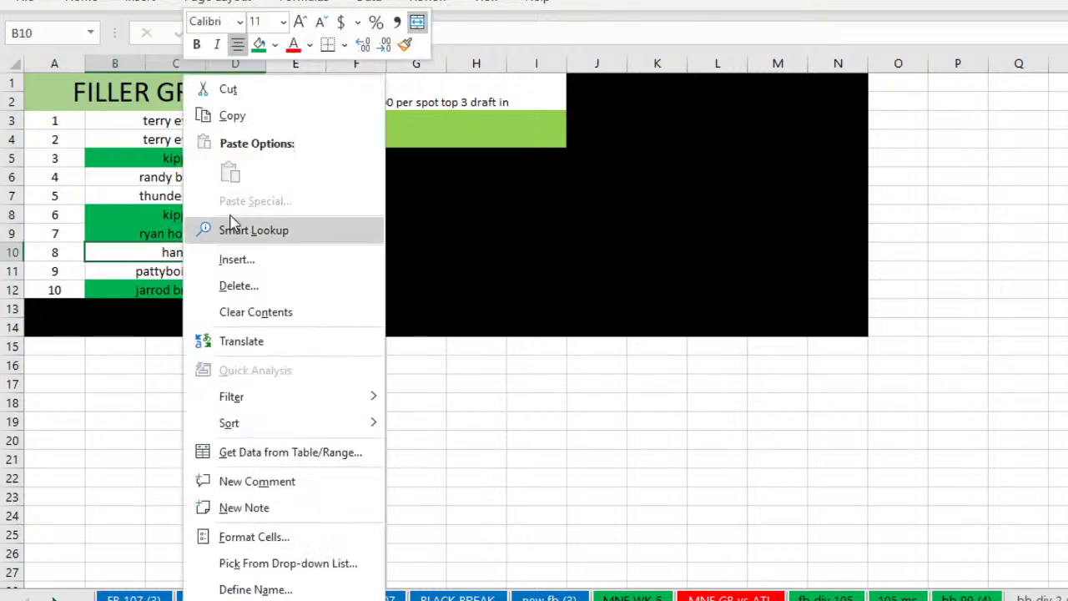
{"action": "left_click", "coordinate": [258, 44]}
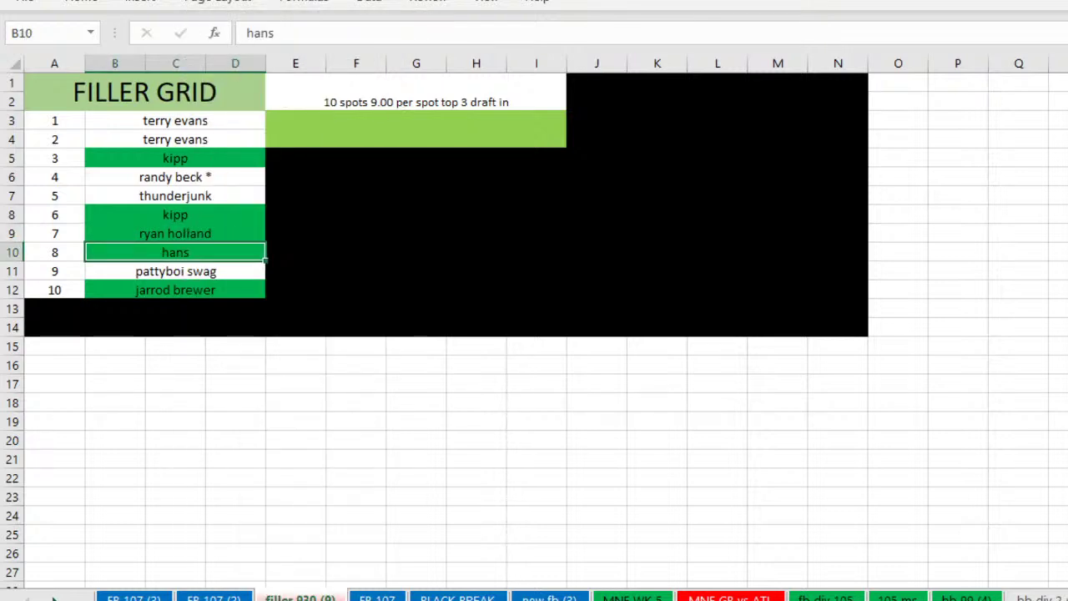
Shade the name cells for spots 1, 2, 9, 4 and 5 green.
{"action": "left_click_drag", "start_coordinate": [179, 113], "coordinate": [181, 137]}
{"action": "right_click", "coordinate": [184, 138]}
{"action": "left_click", "coordinate": [259, 45]}
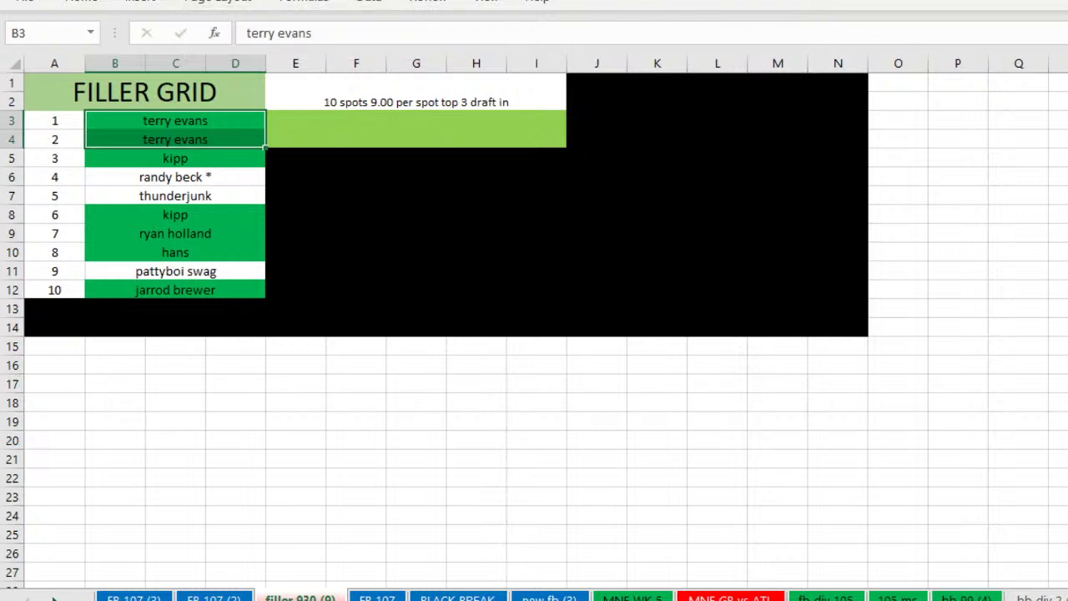
{"action": "left_click", "coordinate": [181, 240]}
{"action": "left_click", "coordinate": [178, 272]}
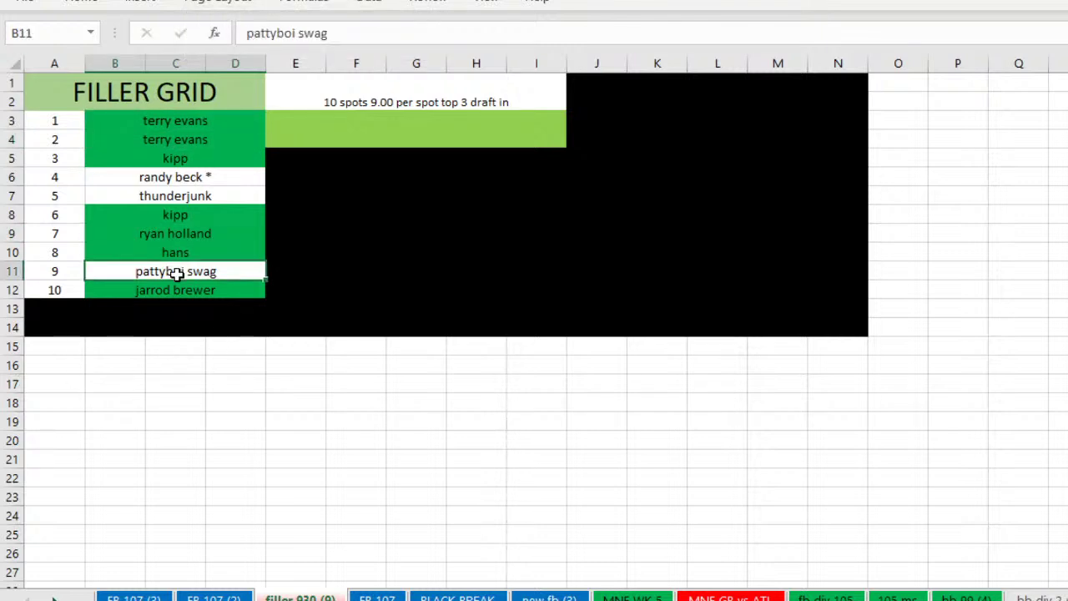
{"action": "right_click", "coordinate": [179, 271]}
{"action": "left_click", "coordinate": [254, 44]}
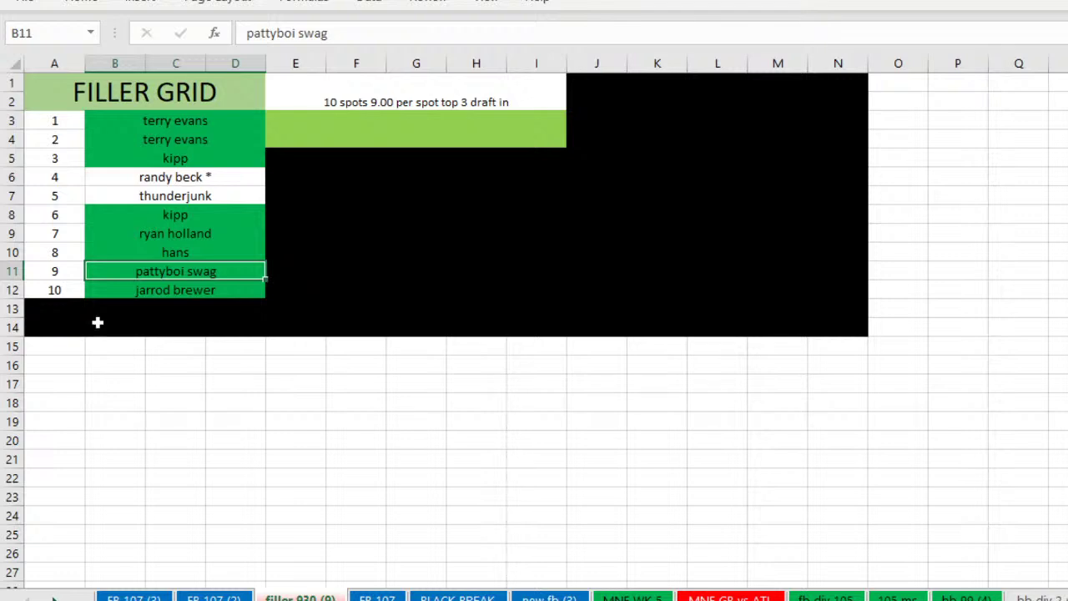
{"action": "left_click", "coordinate": [186, 177]}
{"action": "left_click", "coordinate": [191, 195], "text": "ctrl"}
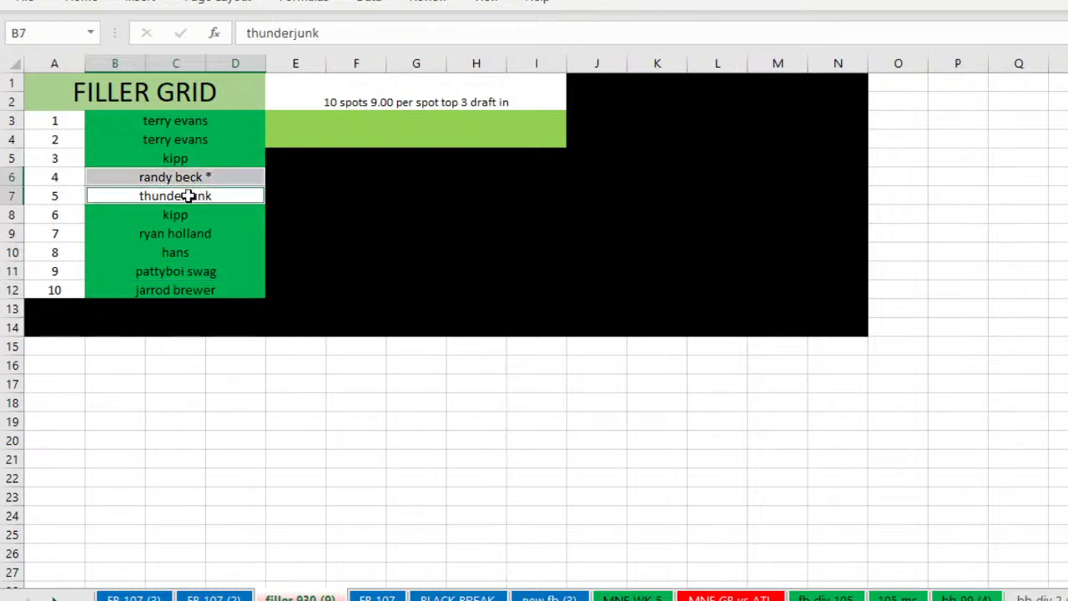
{"action": "right_click", "coordinate": [191, 195]}
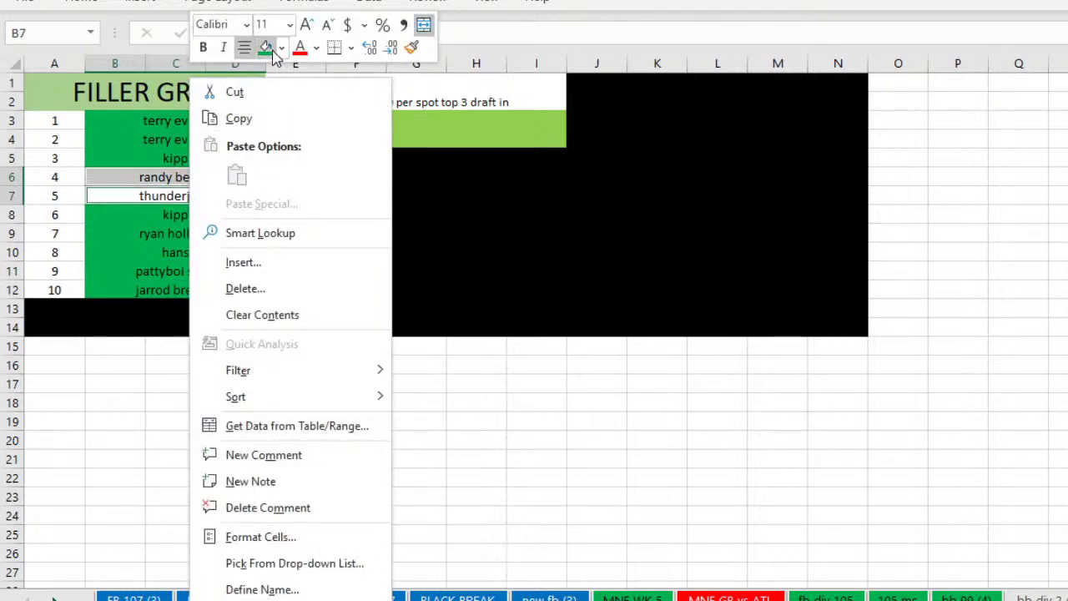
{"action": "left_click", "coordinate": [266, 46]}
Copy all ten filler names in B3:B12.
{"action": "left_click_drag", "start_coordinate": [177, 122], "coordinate": [189, 288]}
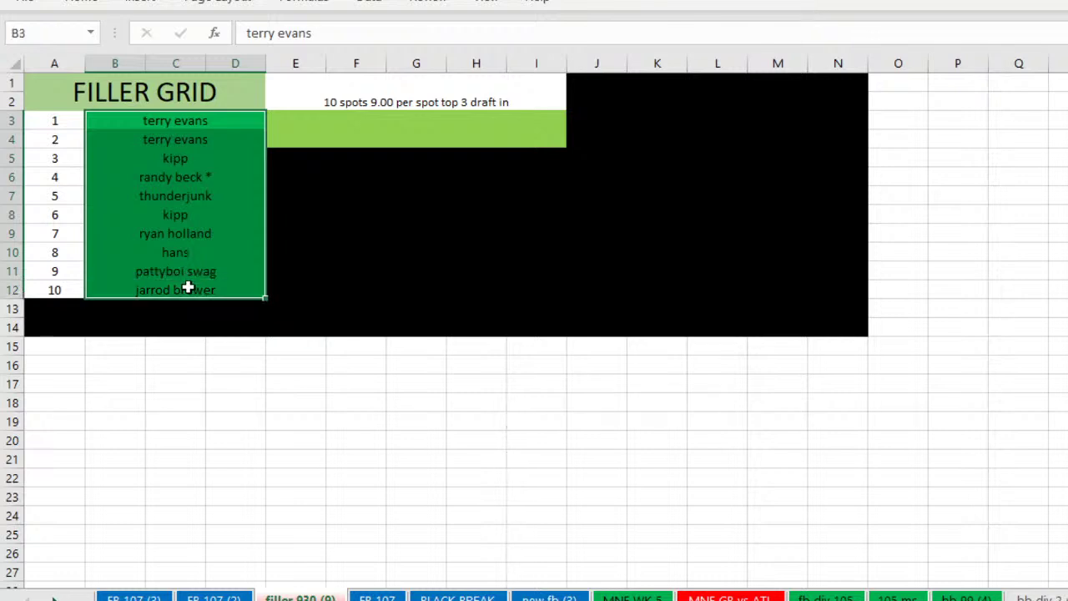
{"action": "right_click", "coordinate": [183, 288]}
{"action": "left_click", "coordinate": [223, 115]}
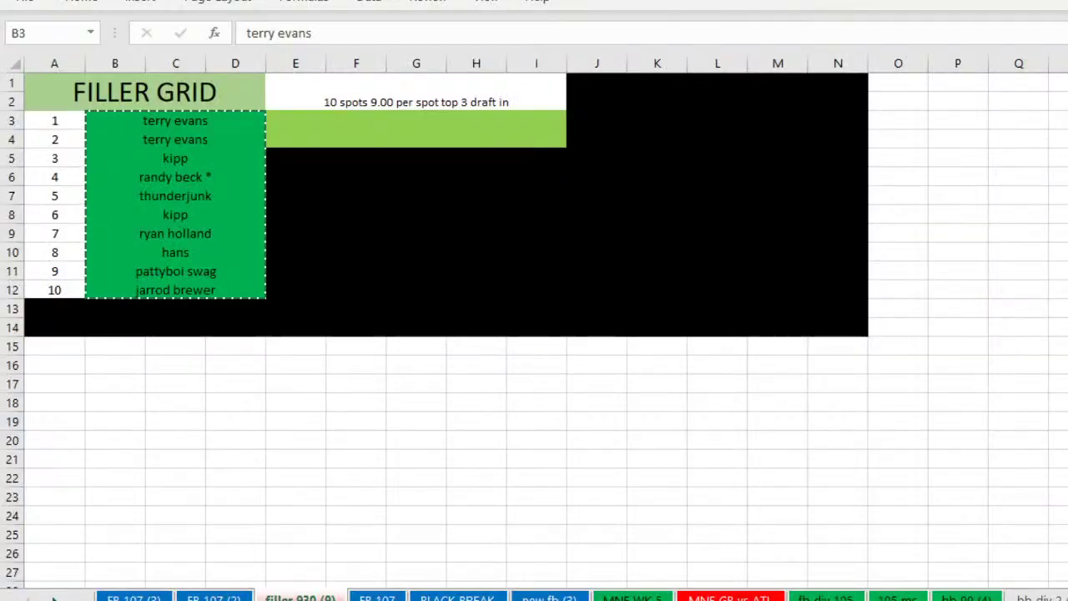
Start a new RANDOM.ORG giveaway and paste the ten filler names as its entries.
{"action": "key", "text": "alt+Tab"}
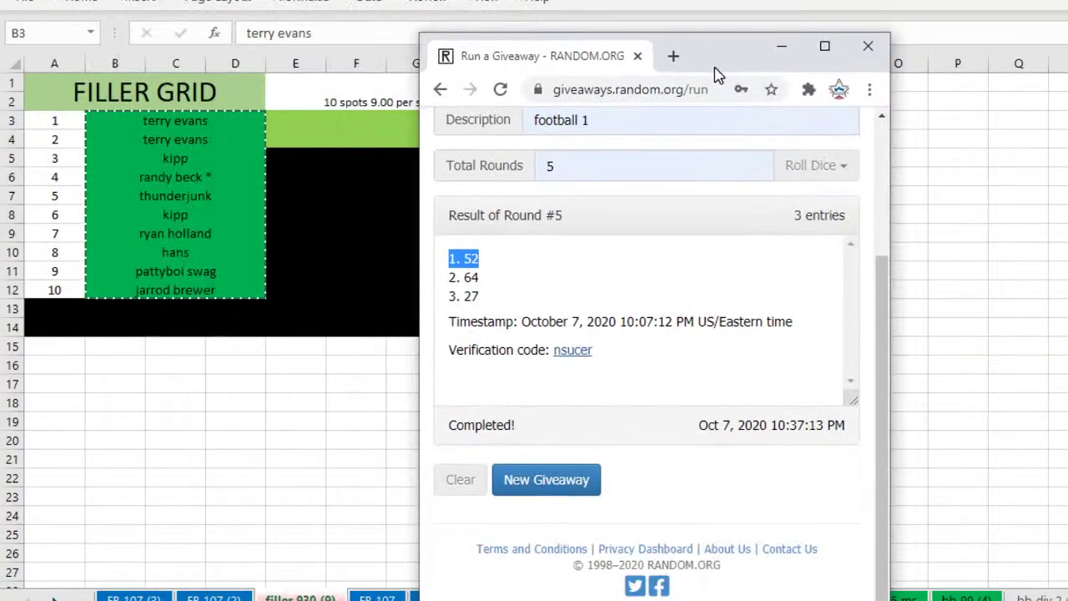
{"action": "left_click_drag", "start_coordinate": [715, 75], "coordinate": [741, 92]}
{"action": "left_click", "coordinate": [571, 464]}
{"action": "left_click", "coordinate": [824, 277]}
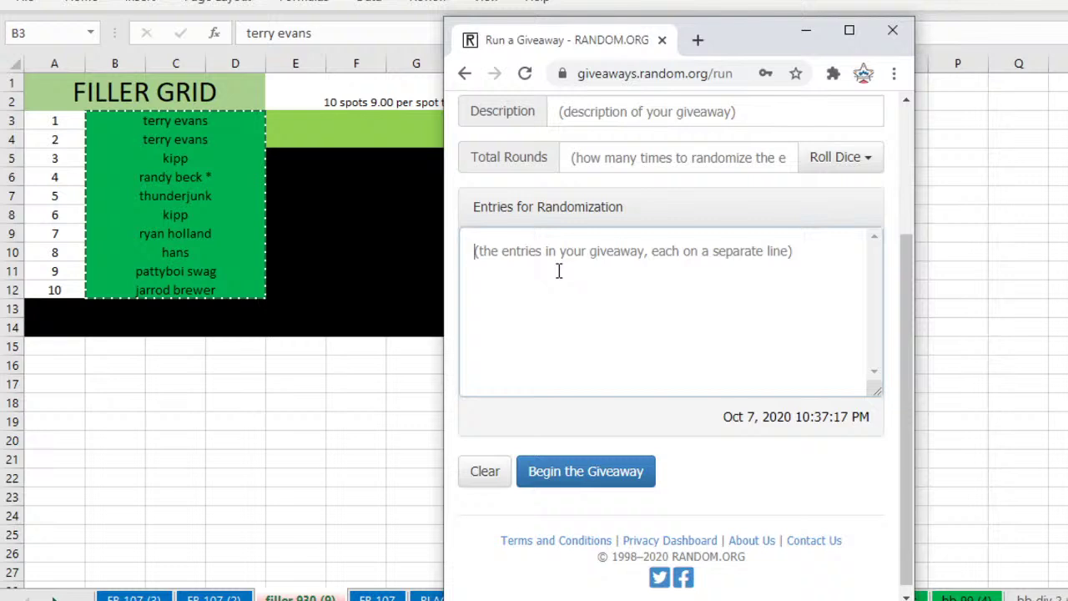
{"action": "right_click", "coordinate": [559, 274]}
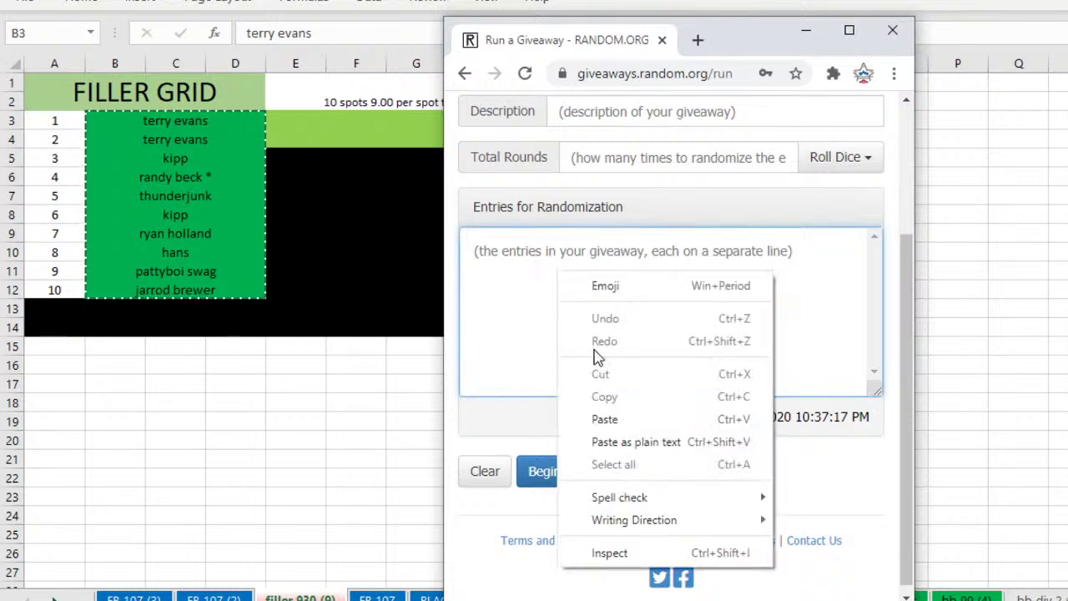
{"action": "left_click", "coordinate": [604, 419]}
Describe the giveaway as 'lid 1 filler', roll 2d6 for 7 rounds, and begin it.
{"action": "scroll", "coordinate": [658, 340], "scroll_direction": "up", "scroll_amount": 1}
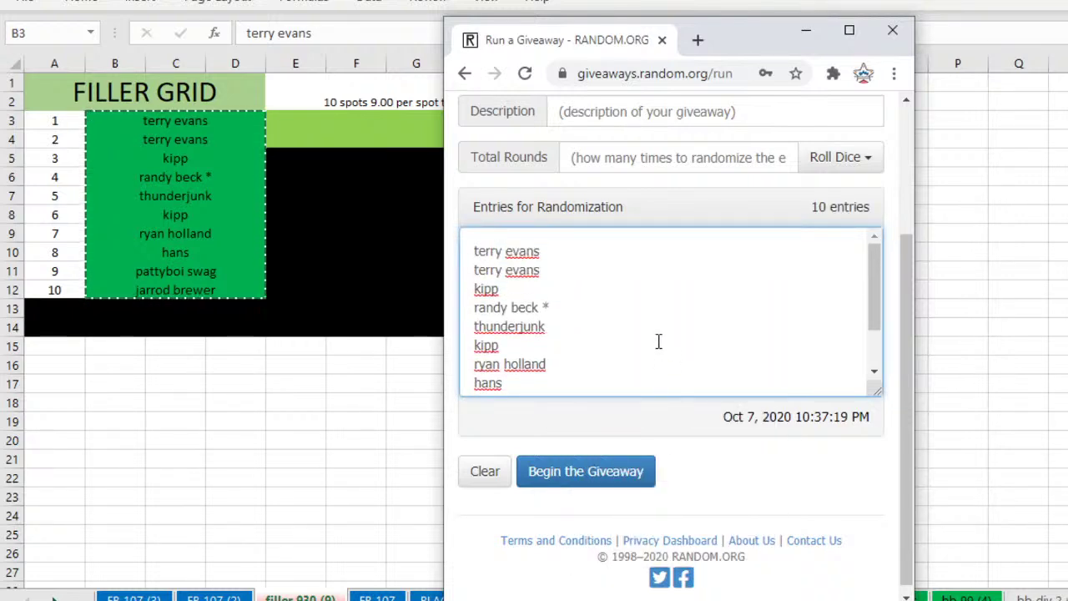
{"action": "left_click", "coordinate": [603, 119]}
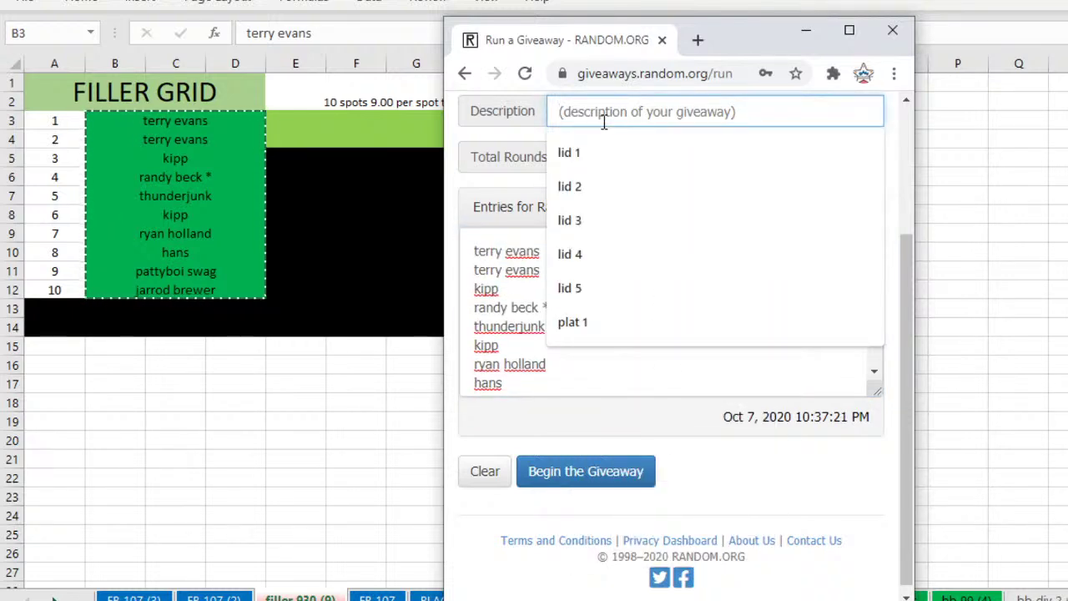
{"action": "type", "text": "lid "}
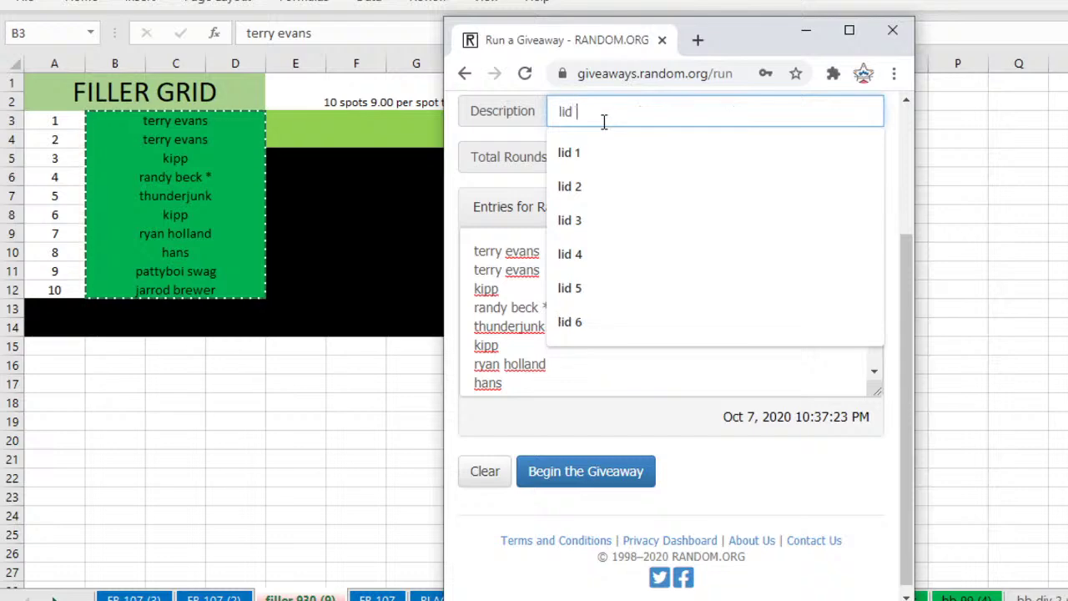
{"action": "type", "text": "1 filler"}
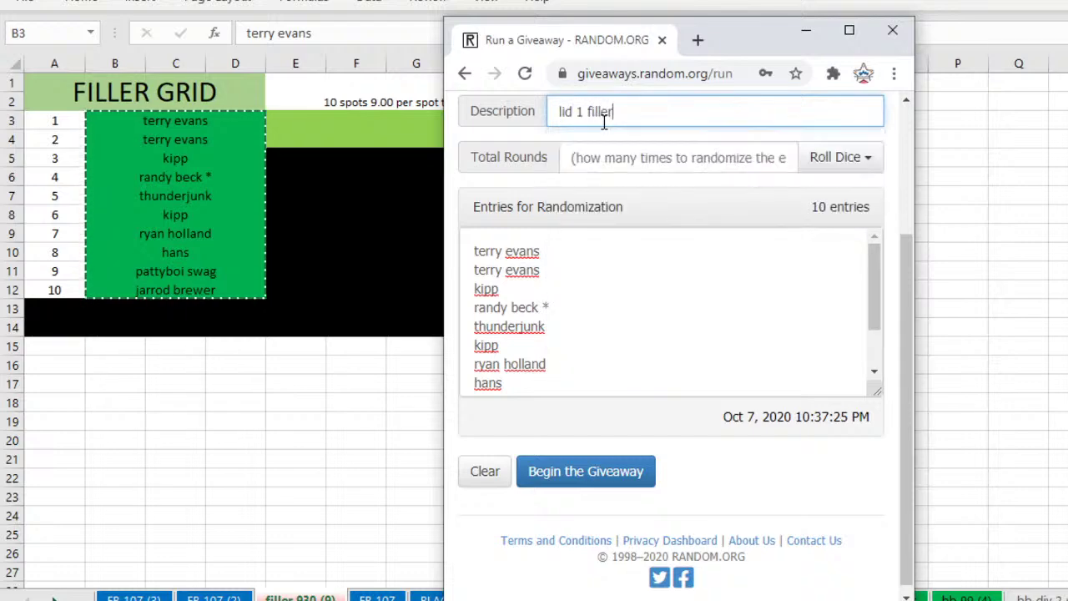
{"action": "left_click", "coordinate": [838, 159]}
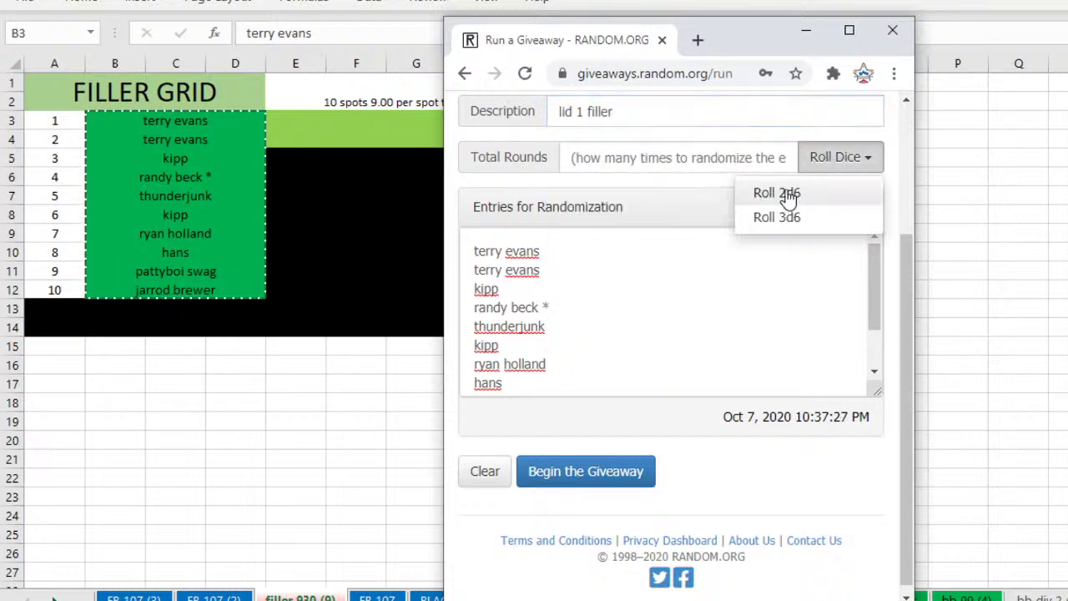
{"action": "left_click", "coordinate": [785, 193]}
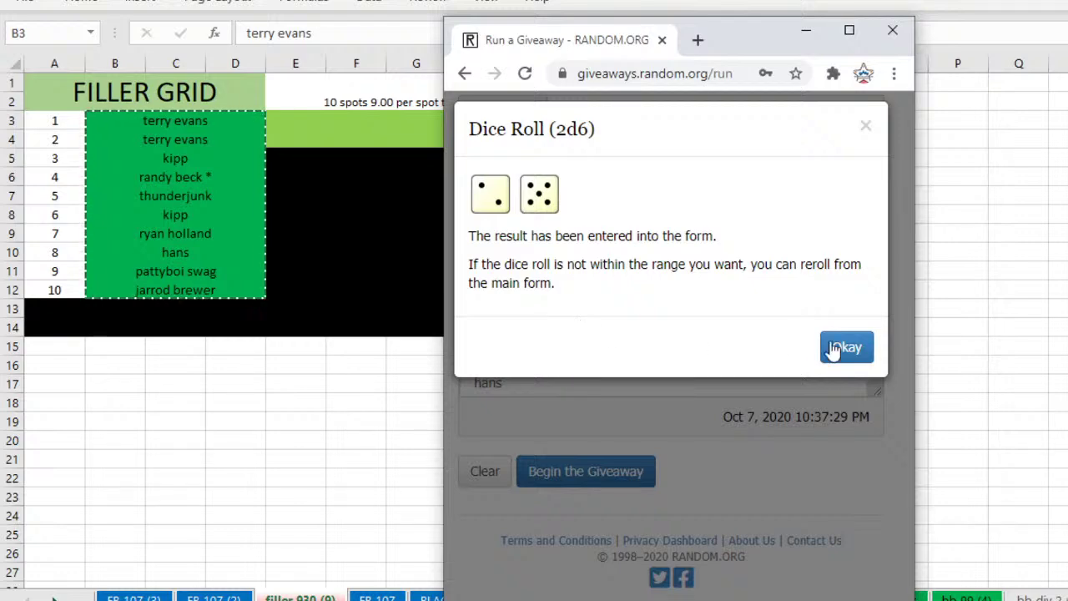
{"action": "left_click", "coordinate": [833, 350]}
{"action": "left_click", "coordinate": [582, 474]}
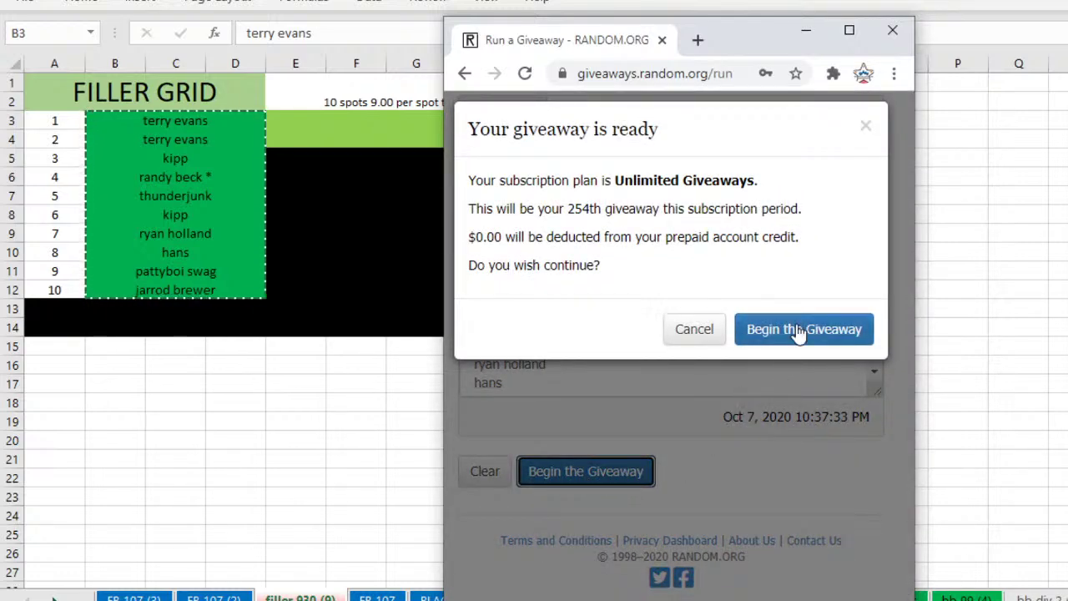
{"action": "left_click", "coordinate": [799, 330]}
Run the giveaway's randomization rounds through to the final round.
{"action": "left_click", "coordinate": [581, 473]}
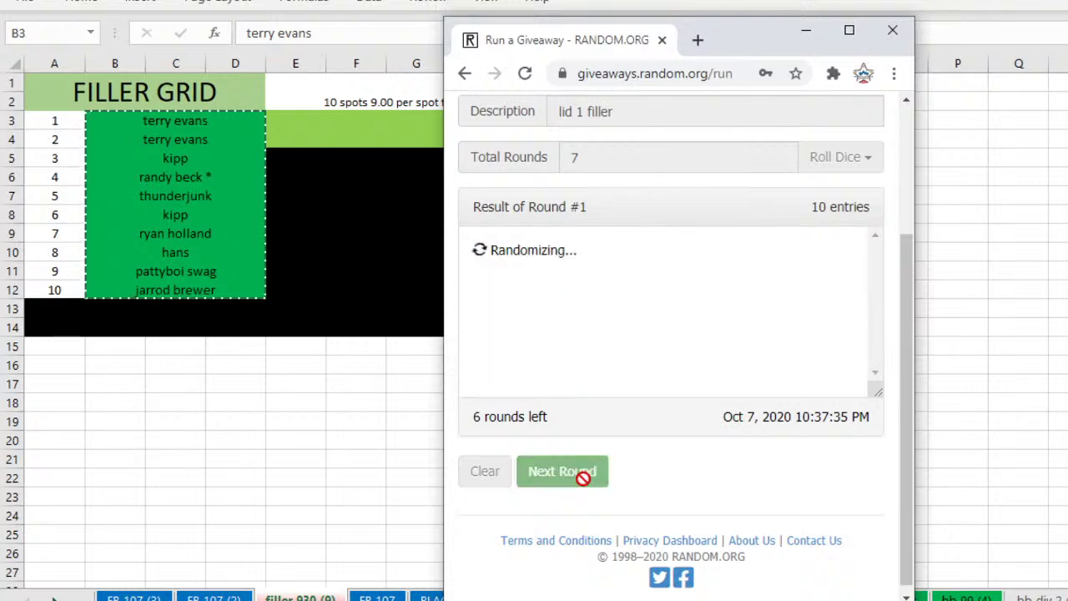
{"action": "left_click", "coordinate": [582, 473]}
{"action": "left_click", "coordinate": [581, 473]}
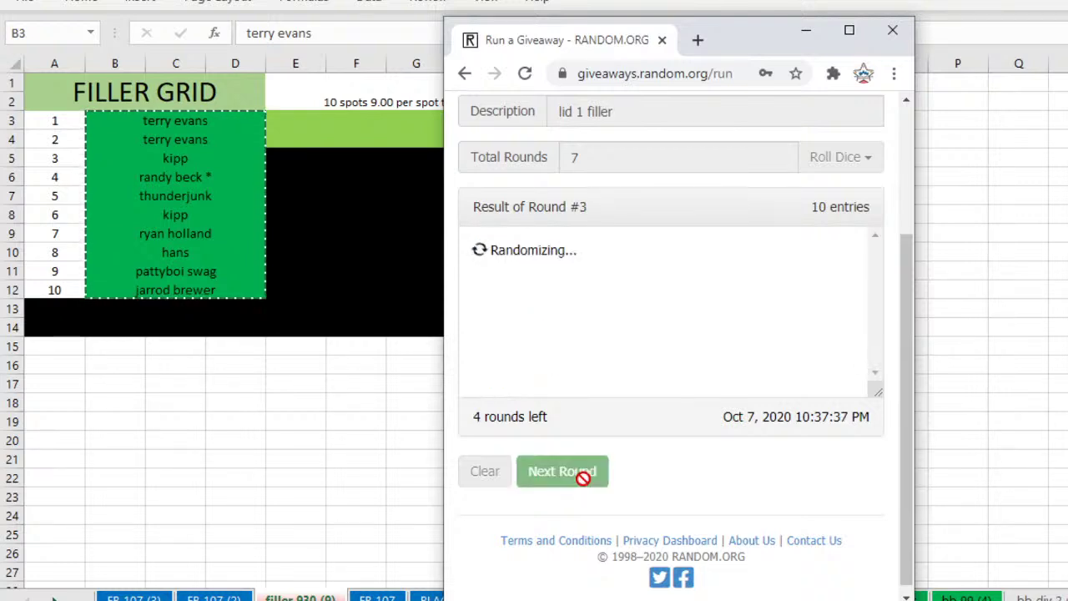
{"action": "left_click", "coordinate": [583, 474]}
{"action": "left_click", "coordinate": [583, 475]}
{"action": "left_click", "coordinate": [584, 482]}
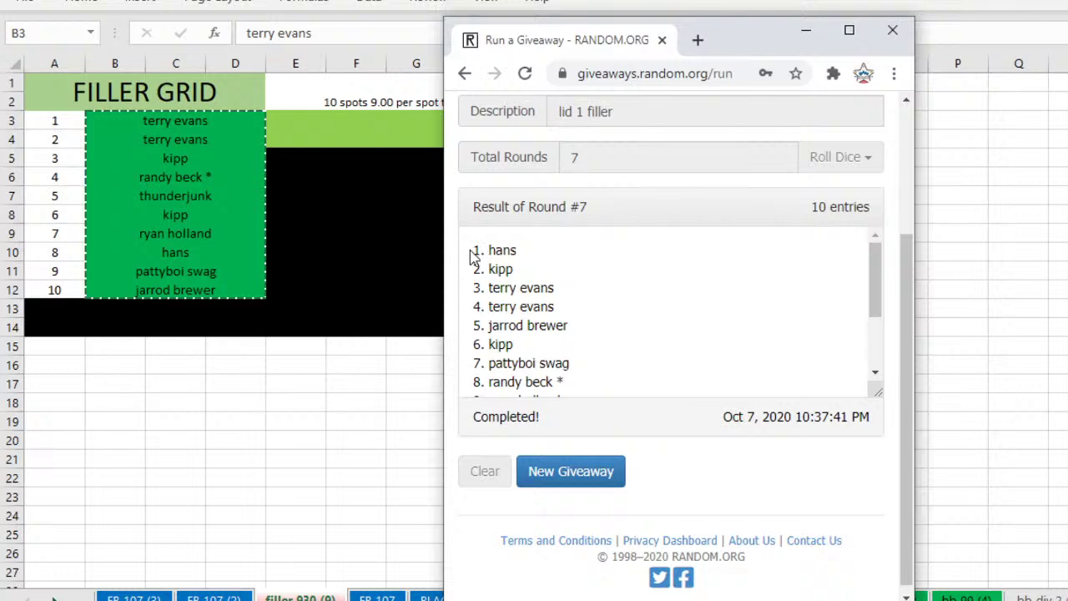
Copy the top three names from the final results and move the browser aside.
{"action": "left_click_drag", "start_coordinate": [472, 257], "coordinate": [573, 291]}
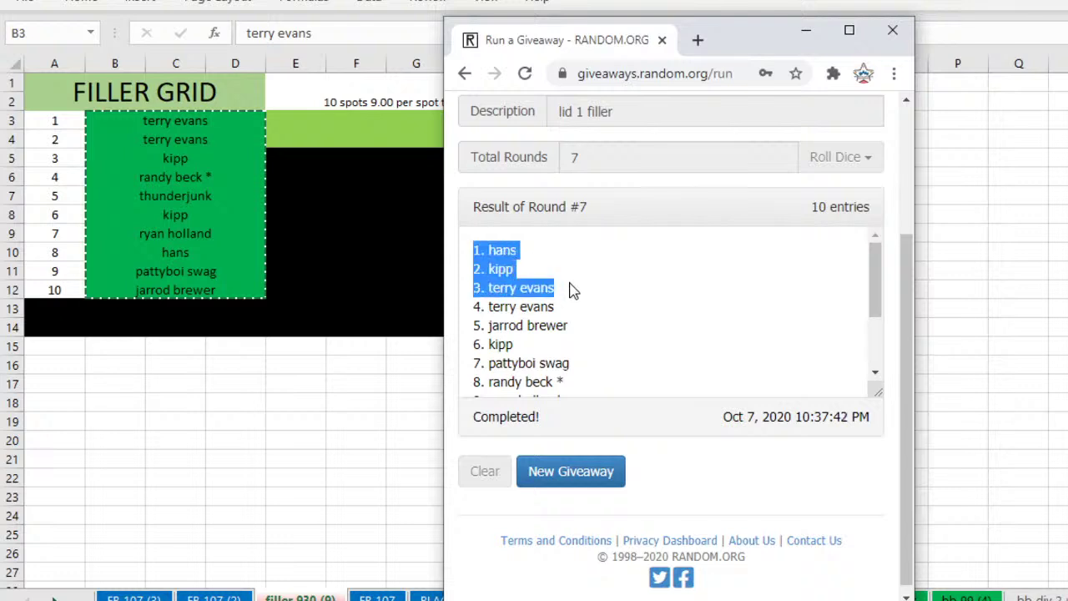
{"action": "right_click", "coordinate": [498, 246]}
{"action": "left_click", "coordinate": [538, 260]}
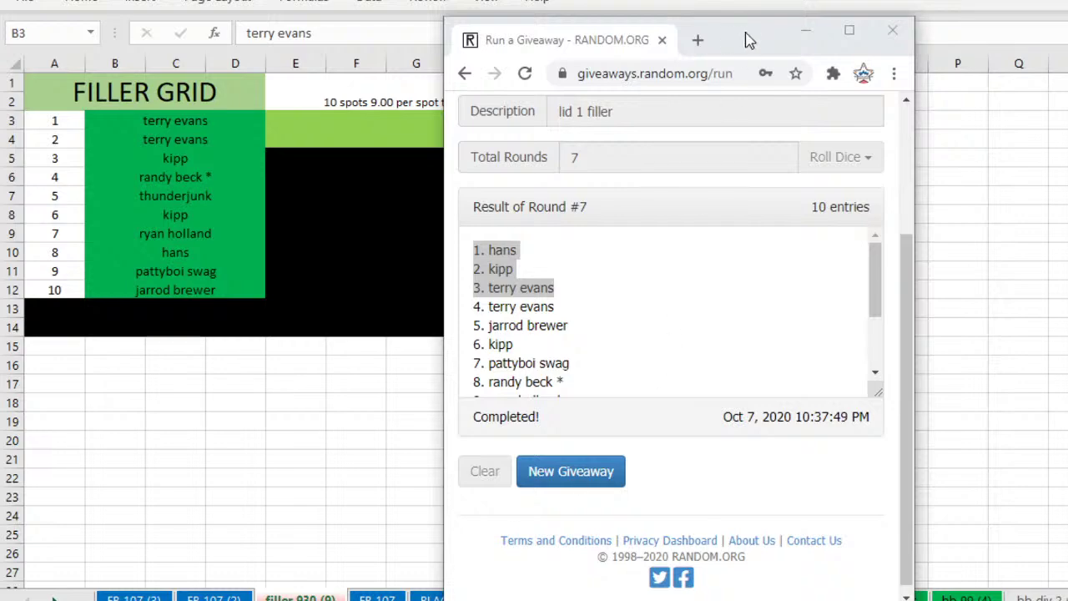
{"action": "left_click_drag", "start_coordinate": [746, 40], "coordinate": [568, 0]}
On the FB 107 sheet, shade buyer cells T9 (CLE), T4 (BAL), T30 (SEA) and T11 (DEN) green.
{"action": "key", "text": "alt+Tab"}
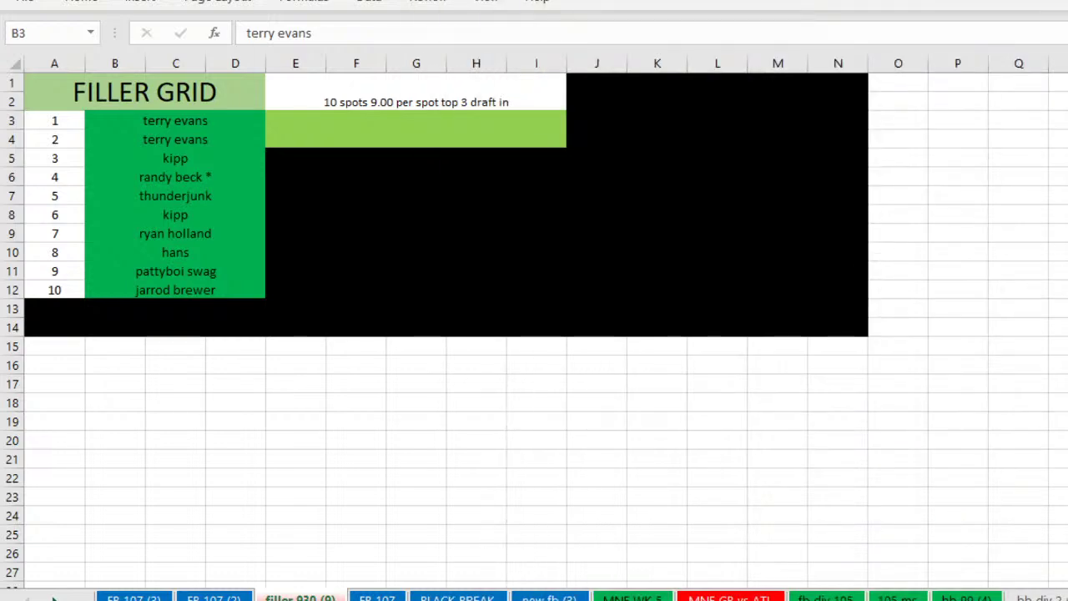
{"action": "key", "text": "ctrl+shift+Down"}
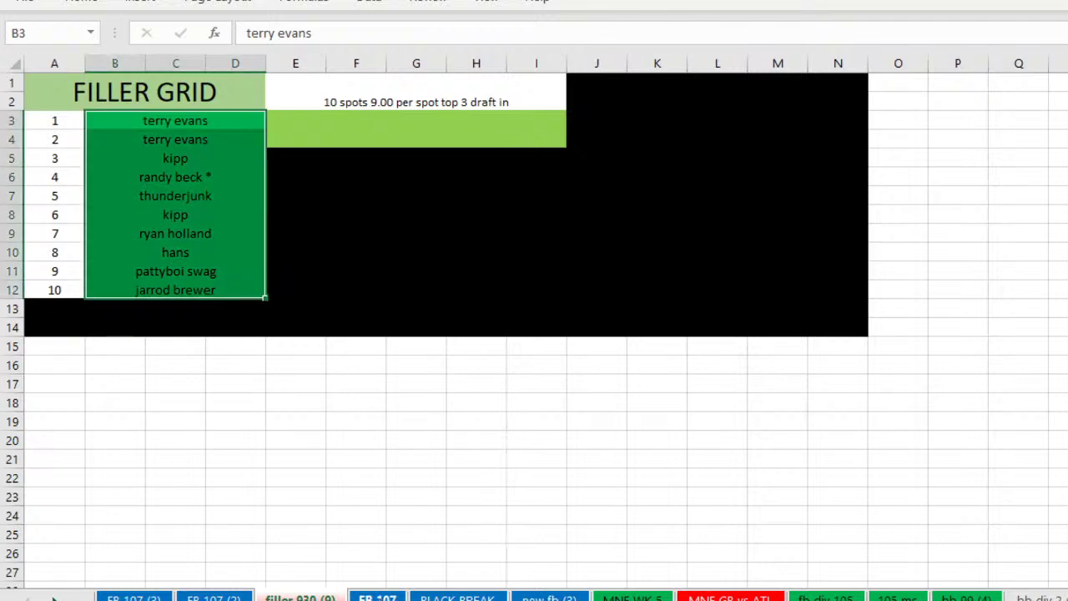
{"action": "key", "text": "ctrl+Page_Down"}
{"action": "left_click", "coordinate": [876, 182]}
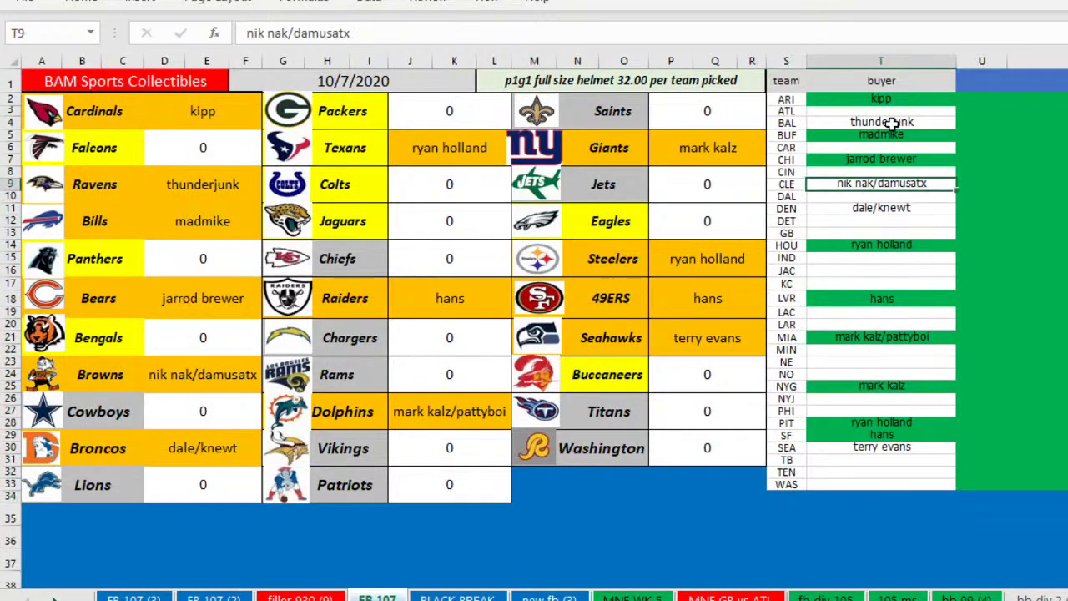
{"action": "left_click", "coordinate": [891, 123], "text": "ctrl"}
{"action": "left_click", "coordinate": [871, 448], "text": "ctrl"}
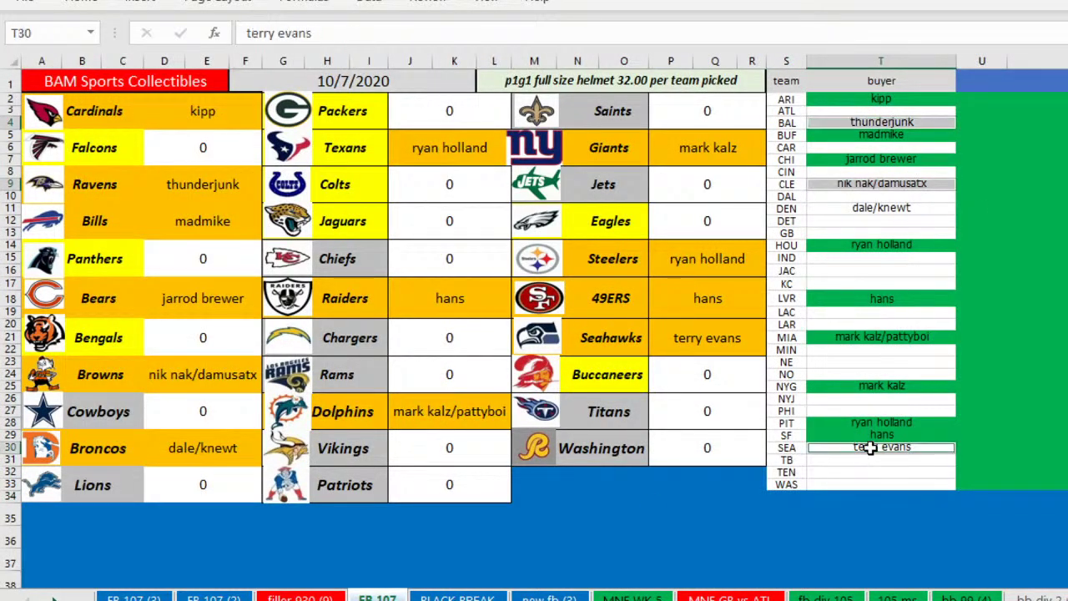
{"action": "left_click", "coordinate": [893, 208], "text": "ctrl"}
{"action": "right_click", "coordinate": [891, 208]}
{"action": "left_click", "coordinate": [962, 47]}
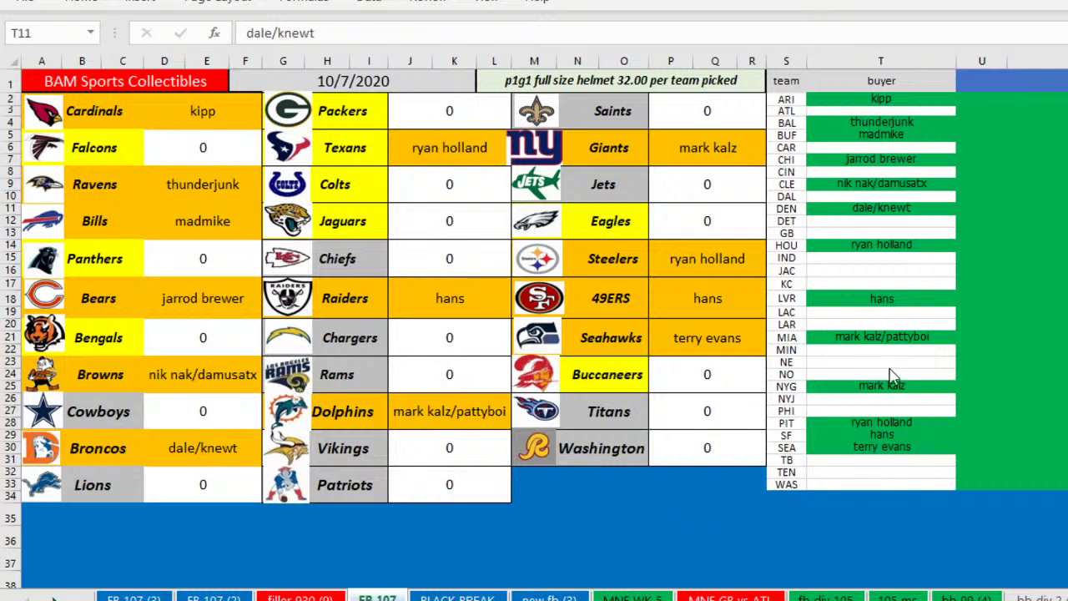
Enter the two filler winners, each suffixed ' filler', as buyers in T27 (PHI) and T13 (GB).
{"action": "left_click", "coordinate": [851, 406]}
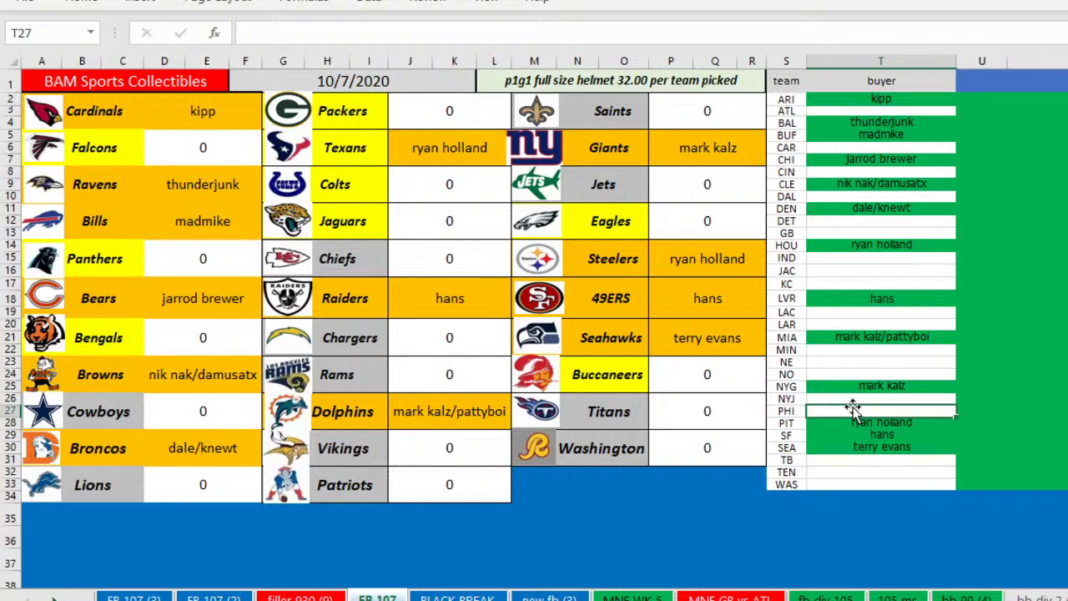
{"action": "type", "text": "hans filler"}
{"action": "key", "text": "Return"}
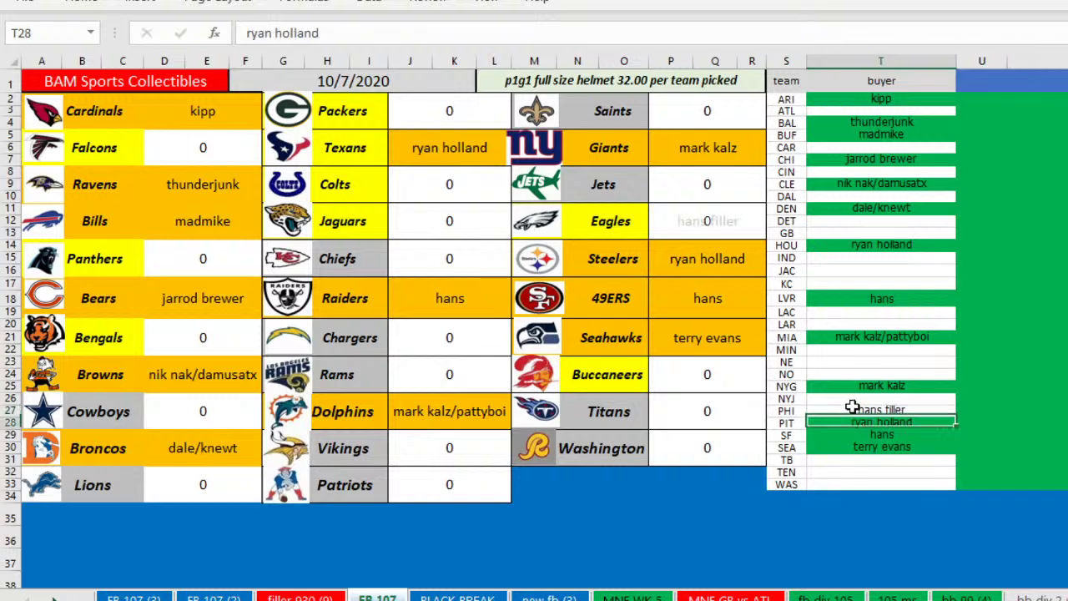
{"action": "key", "text": "Up"}
{"action": "key", "text": "Up"}
{"action": "key", "text": "Up"}
{"action": "key", "text": "Up"}
{"action": "key", "text": "Up"}
{"action": "key", "text": "Up"}
{"action": "key", "text": "Up"}
{"action": "key", "text": "Up"}
{"action": "key", "text": "Up"}
{"action": "key", "text": "Up"}
{"action": "key", "text": "Up"}
{"action": "key", "text": "Up"}
{"action": "key", "text": "Up"}
{"action": "key", "text": "Up"}
{"action": "key", "text": "Up"}
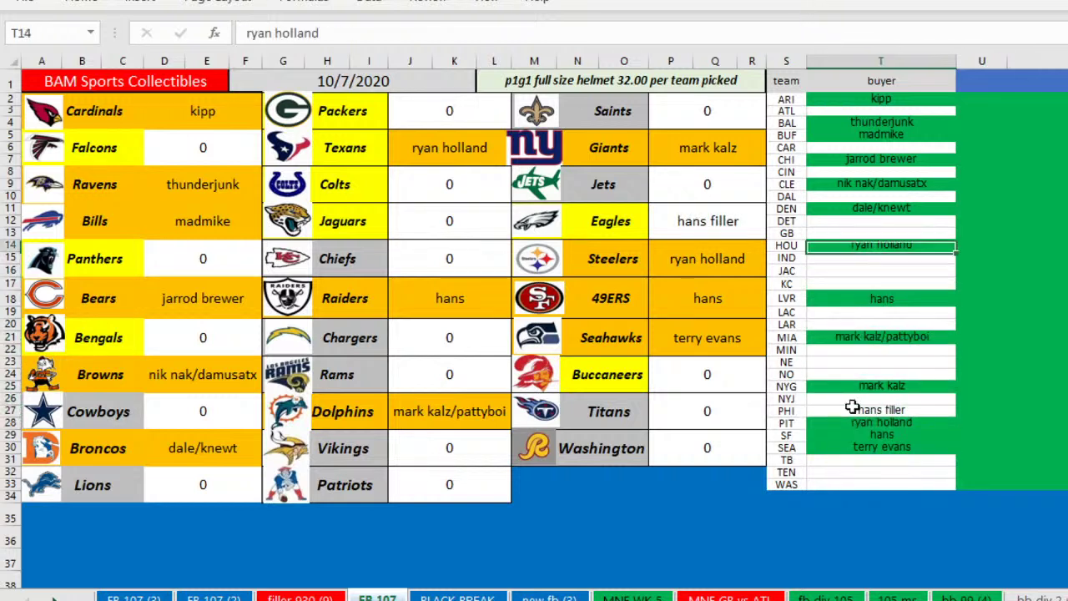
{"action": "type", "text": "kipp filler"}
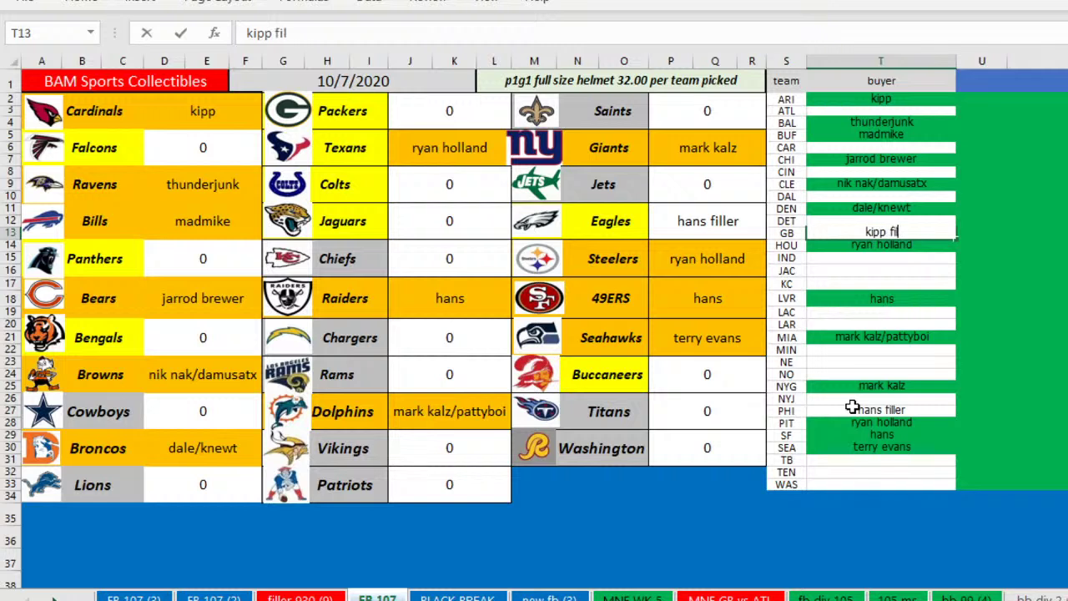
{"action": "key", "text": "Return"}
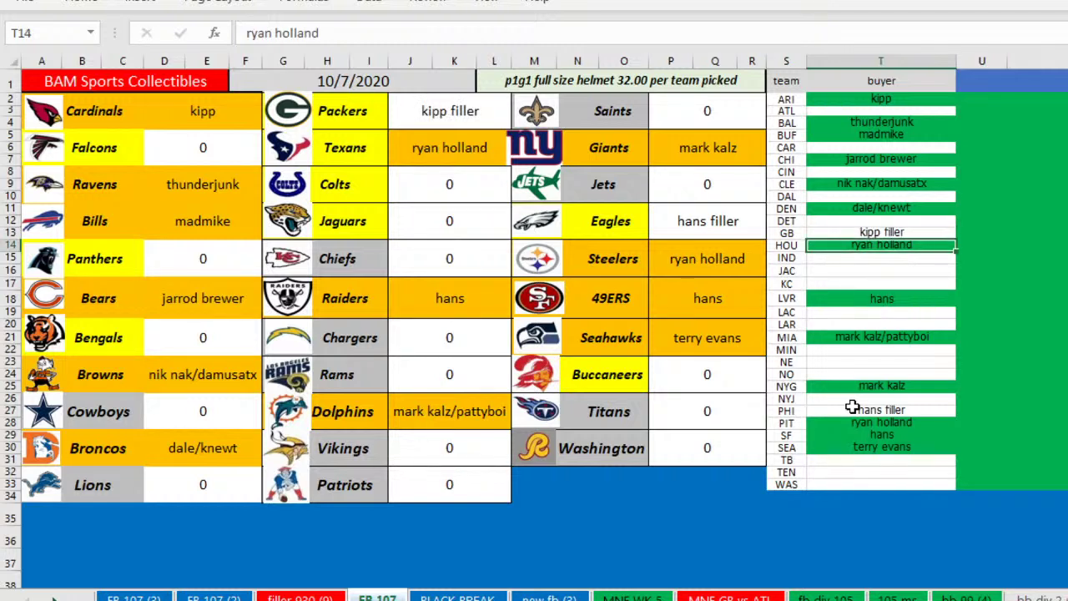
{"action": "key", "text": "Down"}
{"action": "key", "text": "Down"}
{"action": "key", "text": "Down"}
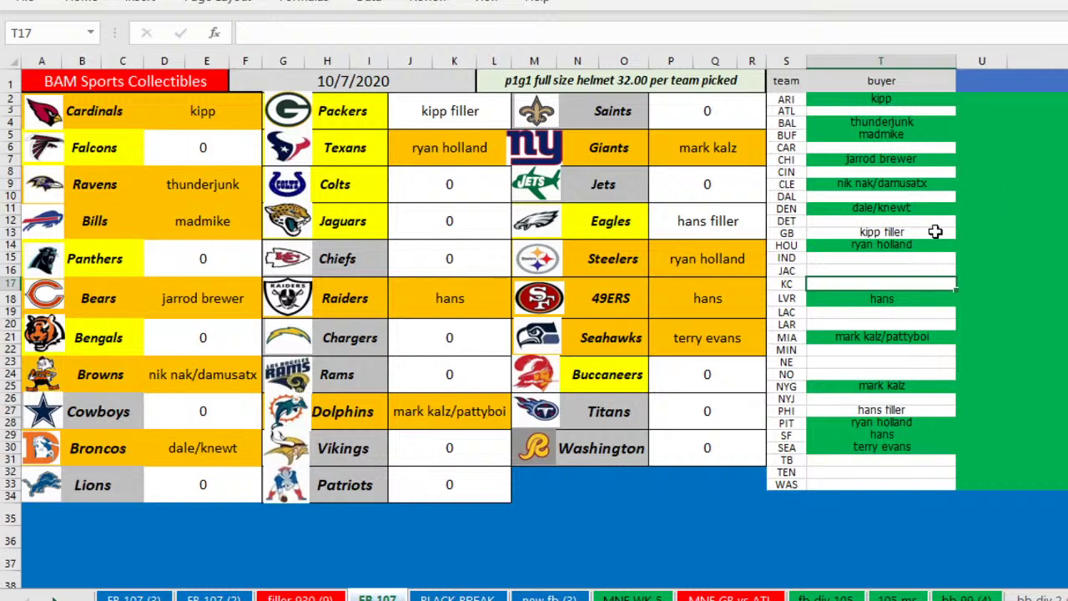
{"action": "left_click", "coordinate": [870, 232]}
Shade filler buyer cells T13 and T27 green.
{"action": "left_click", "coordinate": [868, 412], "text": "ctrl"}
{"action": "right_click", "coordinate": [869, 412]}
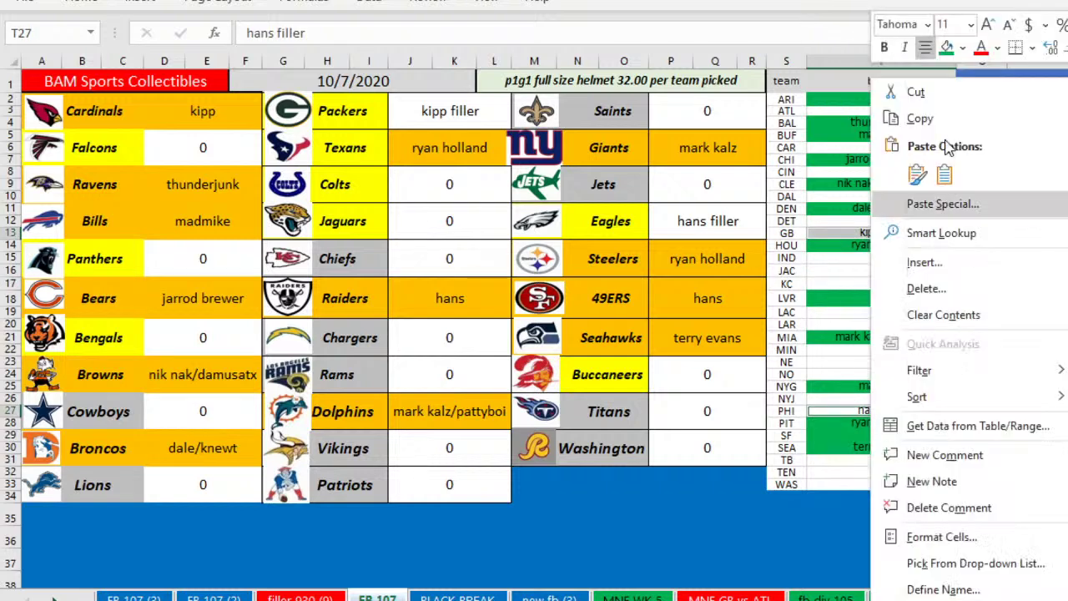
{"action": "left_click", "coordinate": [946, 47]}
Fill the Eagles and Packers team cells orange to mark them picked.
{"action": "right_click", "coordinate": [620, 219]}
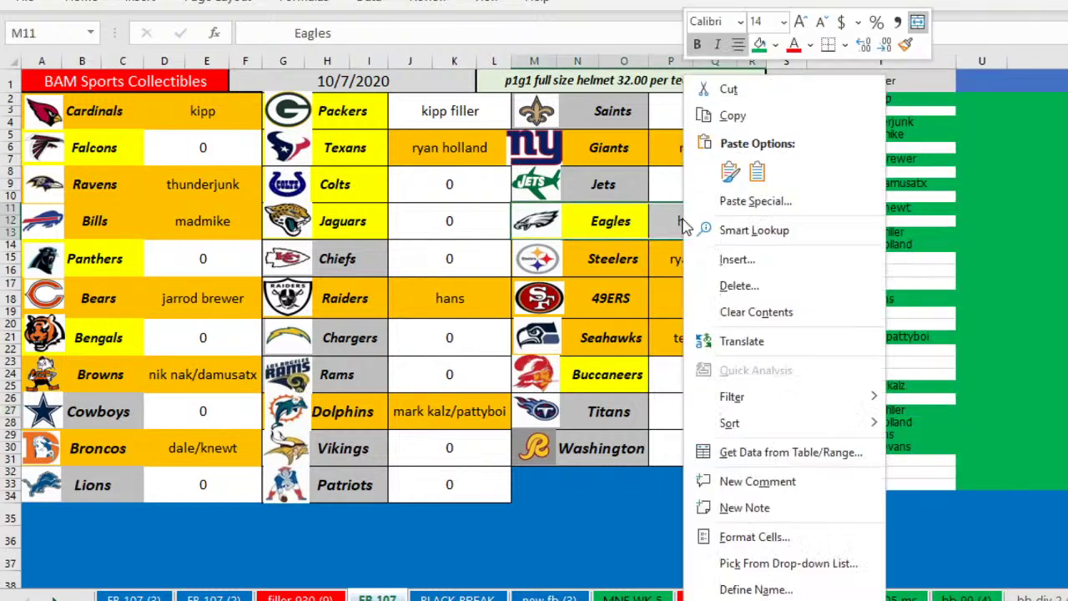
{"action": "left_click", "coordinate": [775, 44]}
{"action": "left_click", "coordinate": [806, 222]}
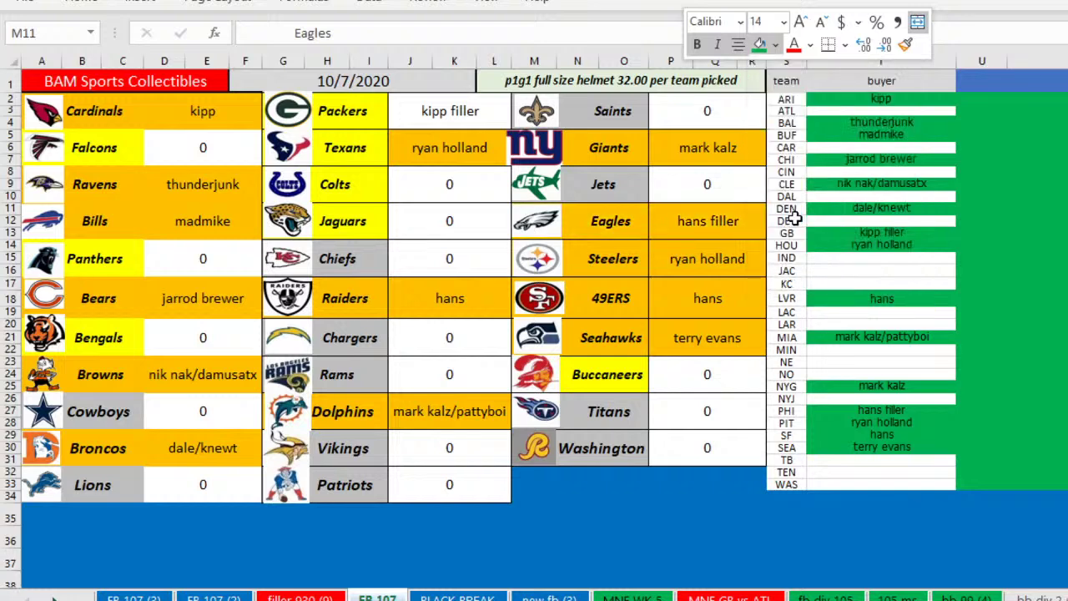
{"action": "left_click", "coordinate": [342, 111]}
{"action": "right_click", "coordinate": [427, 111]}
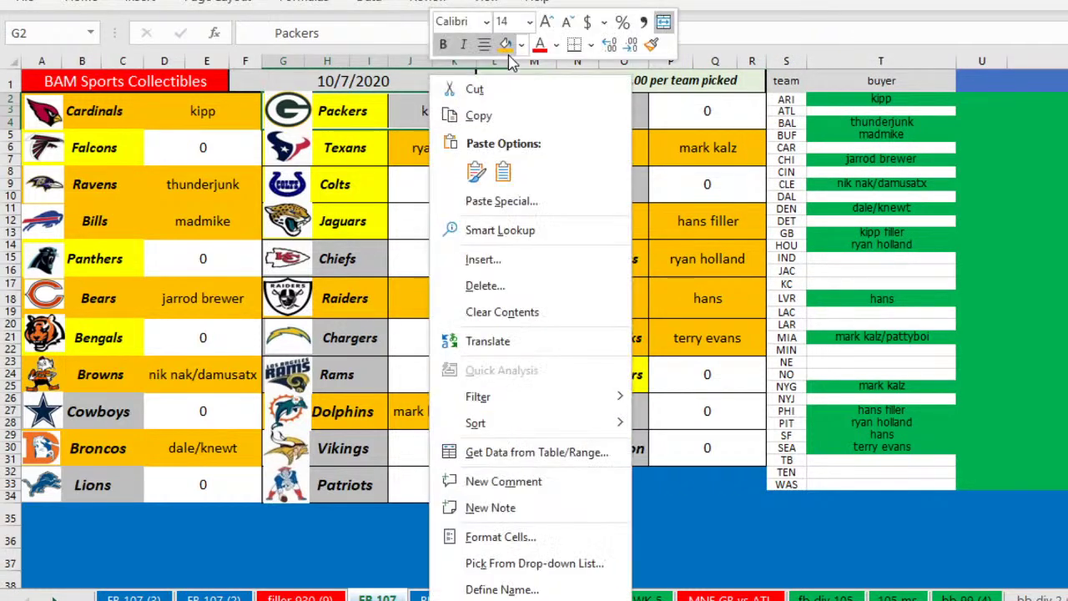
{"action": "left_click", "coordinate": [512, 46]}
{"action": "left_click", "coordinate": [351, 148]}
{"action": "key", "text": "Escape"}
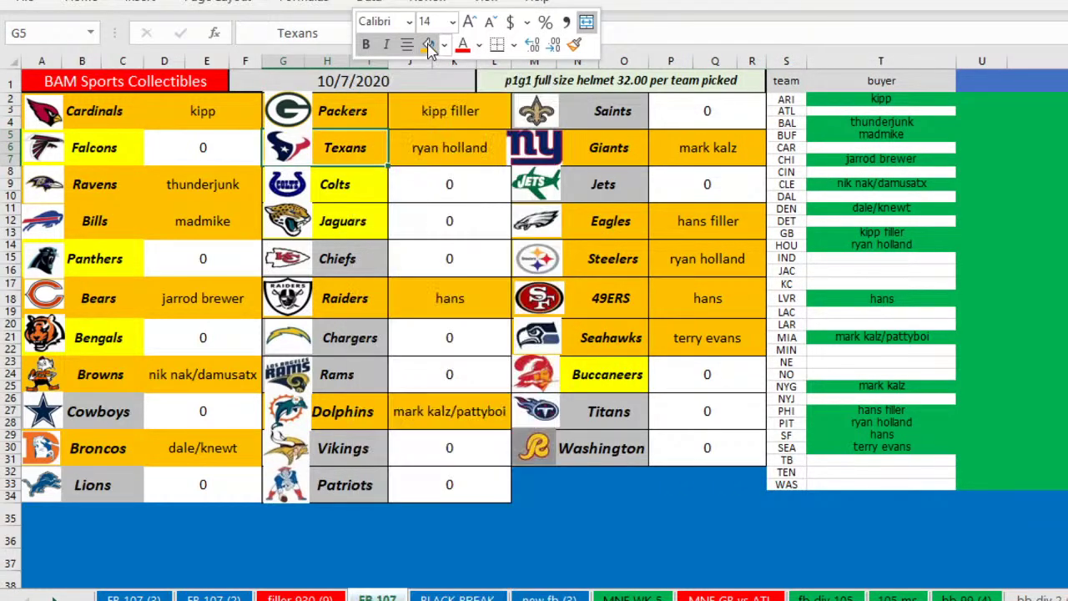
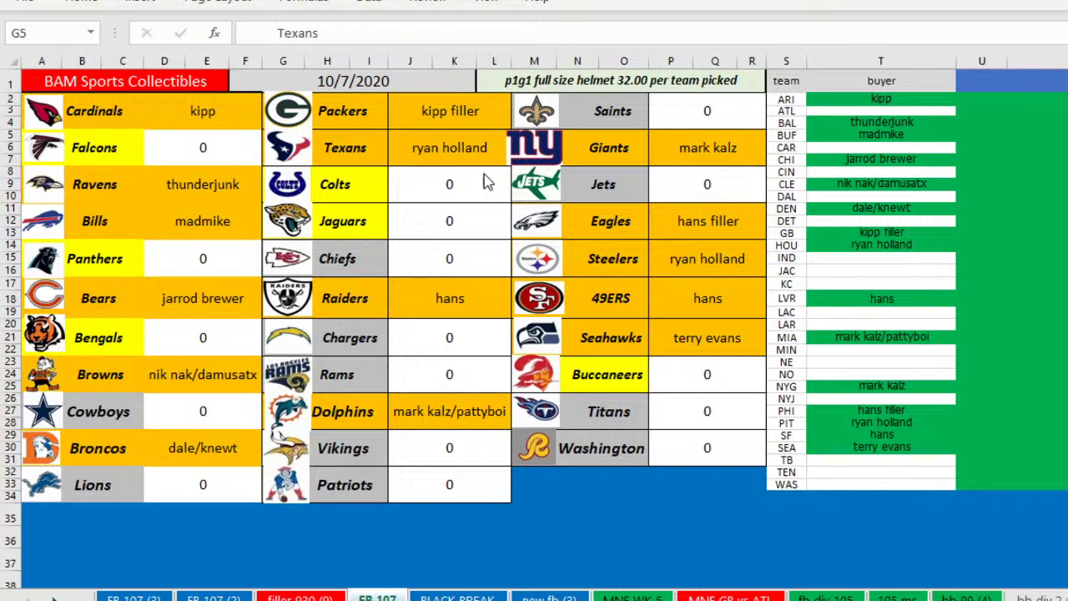
Enter the drawn buyer's name as Carolina's buyer in T6 and fill that cell green.
{"action": "left_click", "coordinate": [864, 171]}
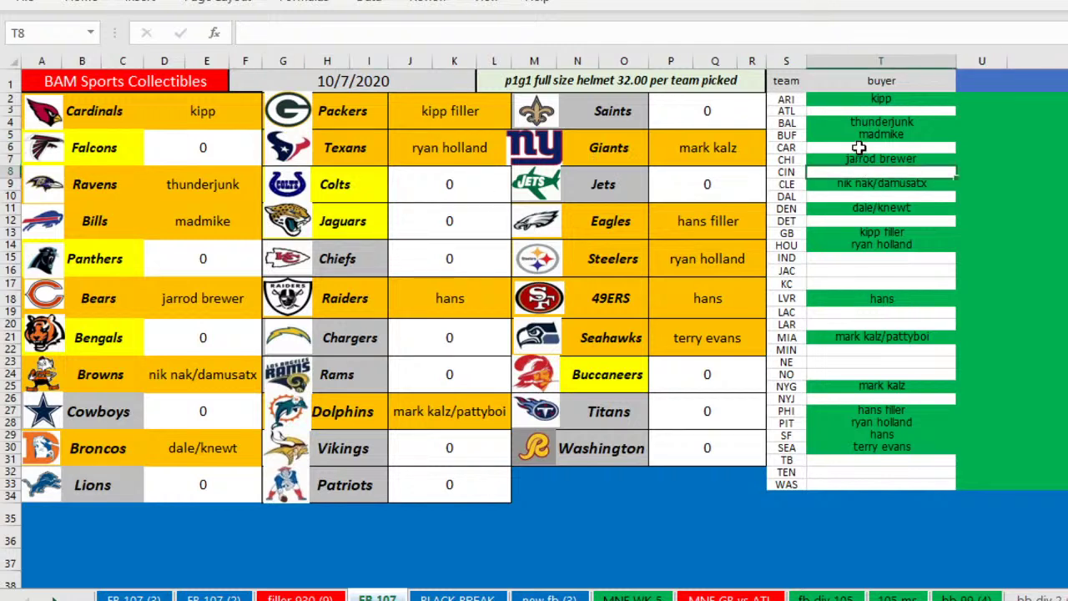
{"action": "left_click", "coordinate": [858, 147]}
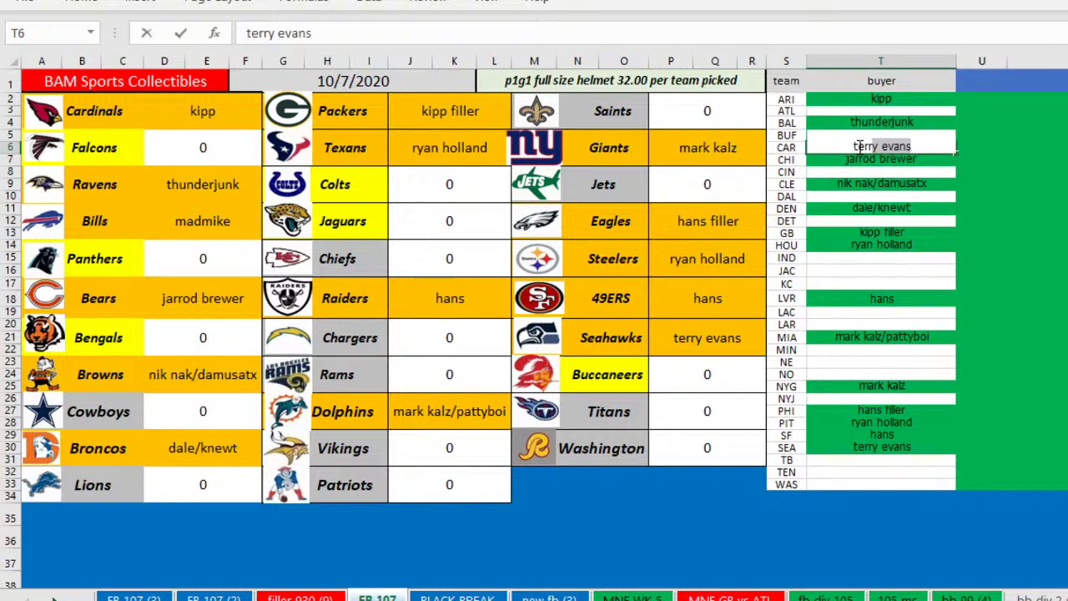
{"action": "key", "text": "Return"}
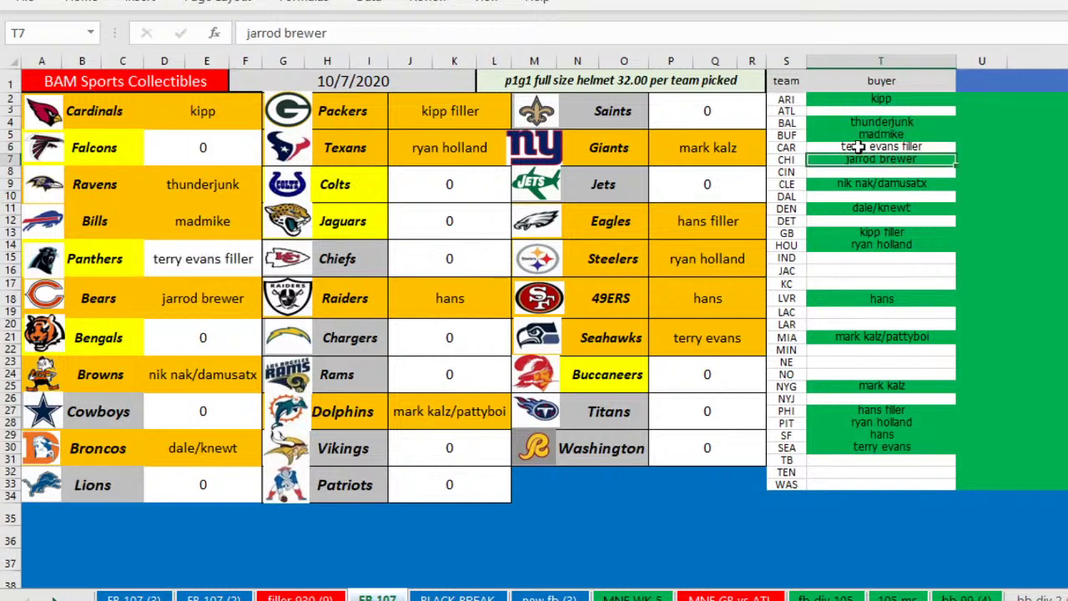
{"action": "left_click", "coordinate": [849, 143]}
{"action": "right_click", "coordinate": [895, 147]}
{"action": "left_click", "coordinate": [987, 44]}
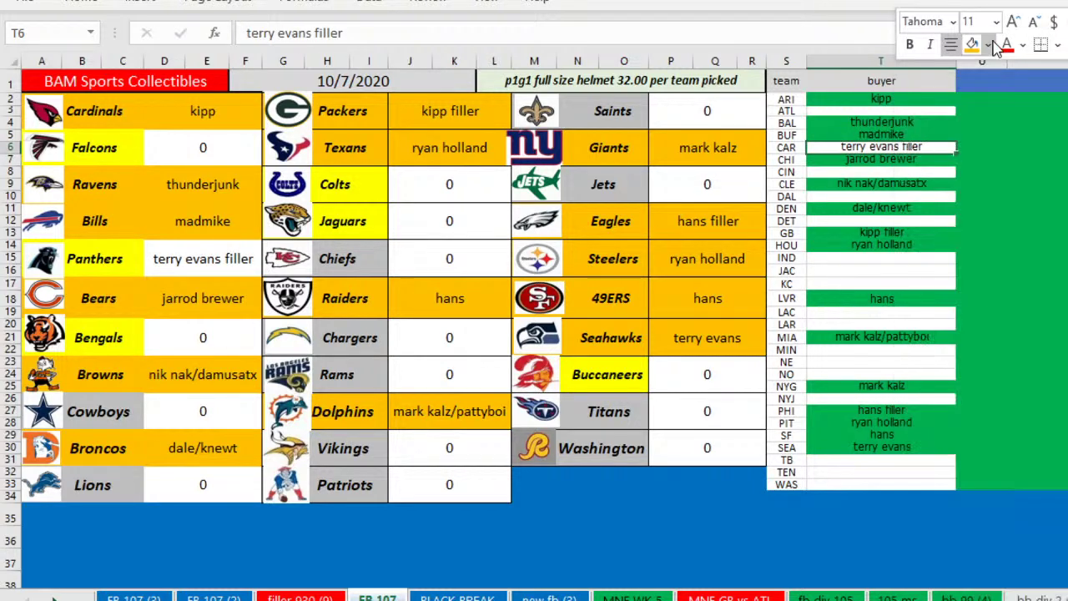
{"action": "left_click", "coordinate": [1052, 221]}
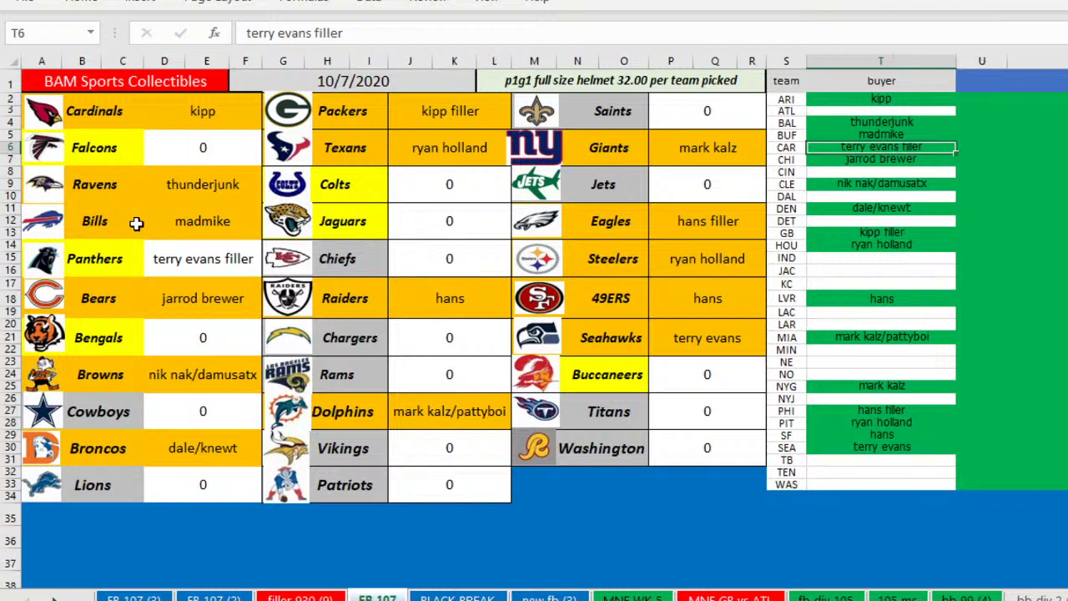
Fill the Panthers row (A14:F14) on the board orange.
{"action": "left_click_drag", "start_coordinate": [42, 259], "coordinate": [198, 261]}
{"action": "right_click", "coordinate": [200, 263]}
{"action": "left_click", "coordinate": [287, 45]}
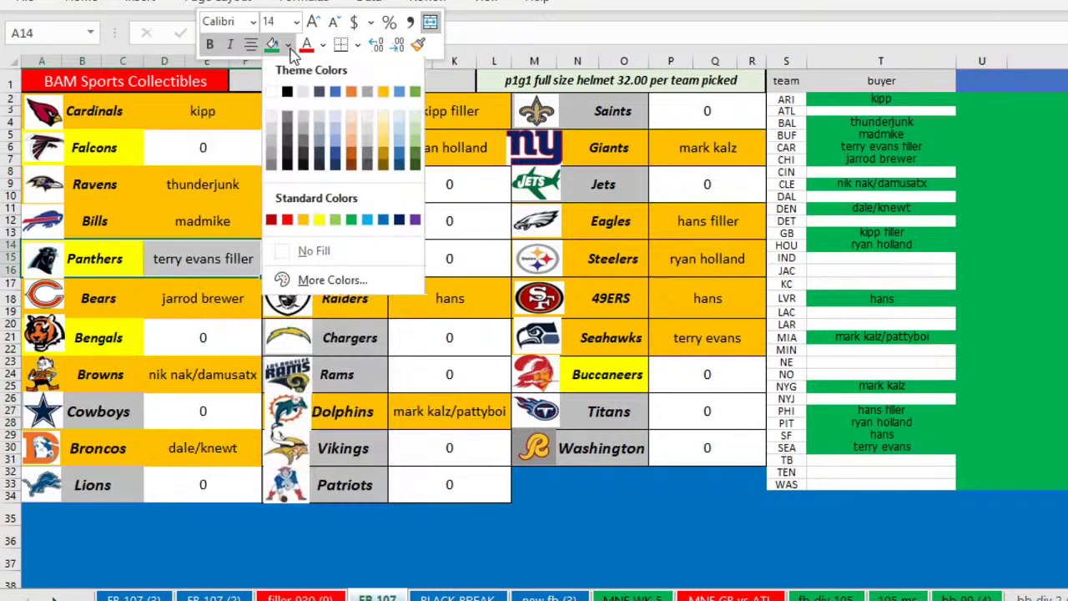
{"action": "left_click", "coordinate": [304, 222]}
{"action": "left_click", "coordinate": [707, 448]}
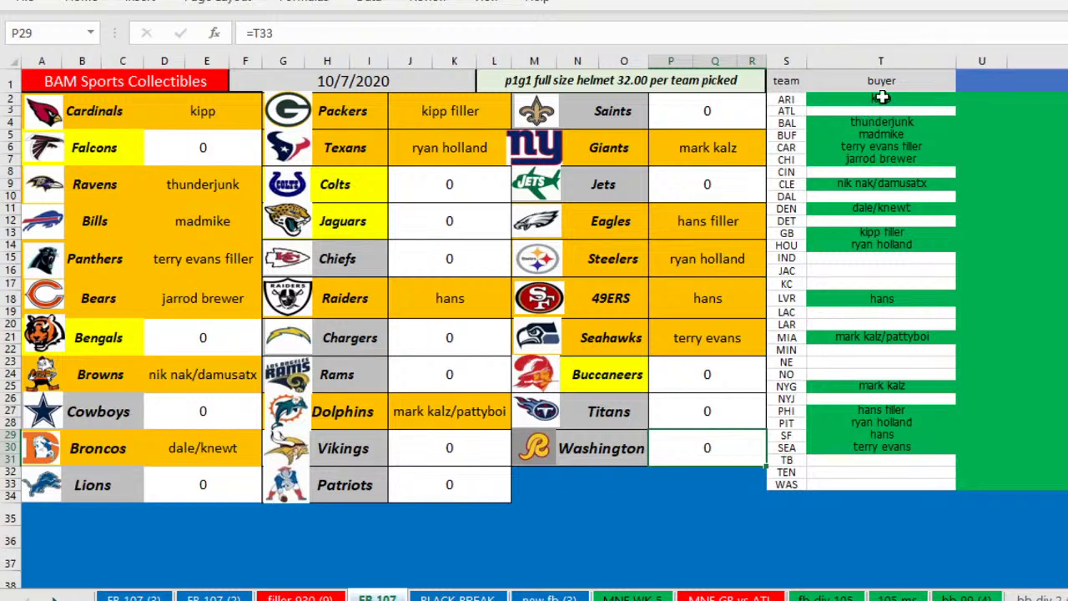
Copy the whole buyer column T2:T30.
{"action": "left_click_drag", "start_coordinate": [882, 101], "coordinate": [877, 449]}
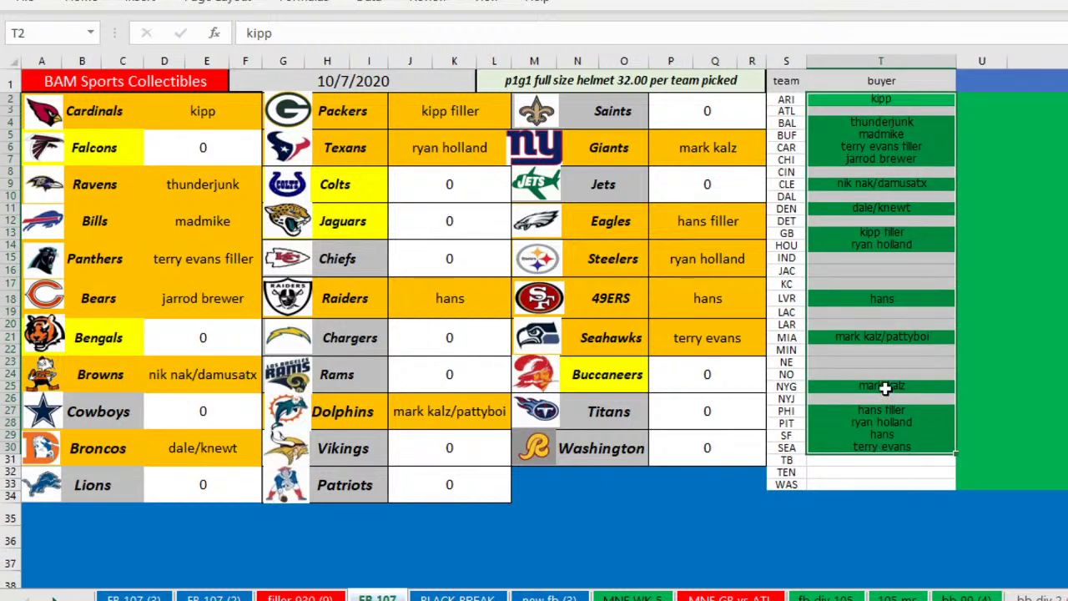
{"action": "right_click", "coordinate": [884, 388]}
{"action": "left_click", "coordinate": [954, 116]}
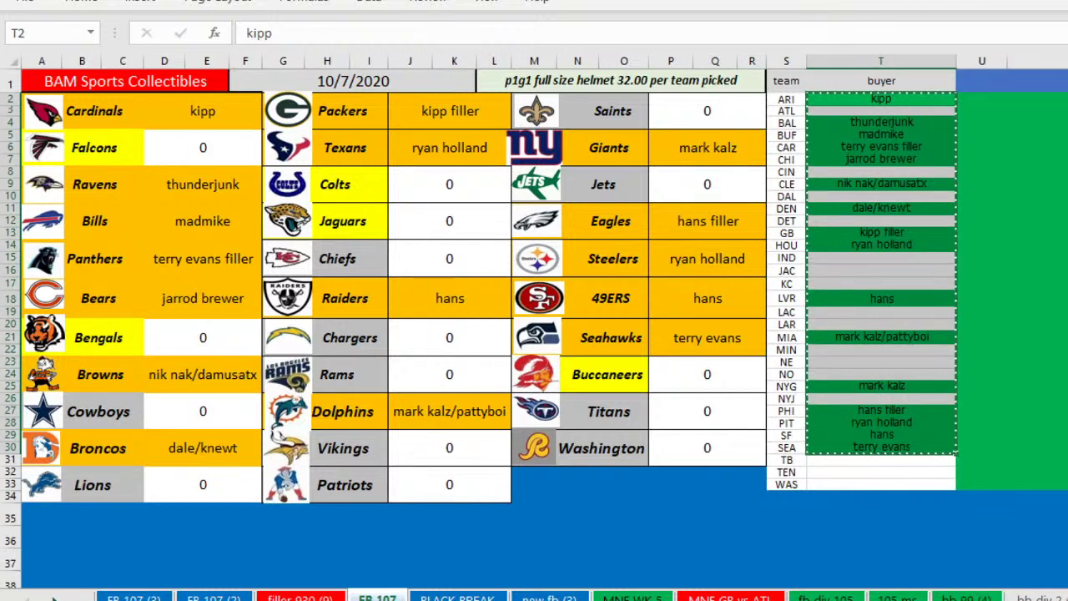
{"action": "key", "text": "alt+Tab"}
Start a new RANDOM.ORG giveaway with the copied buyer list pasted as entries.
{"action": "left_click_drag", "start_coordinate": [588, 94], "coordinate": [610, 28]}
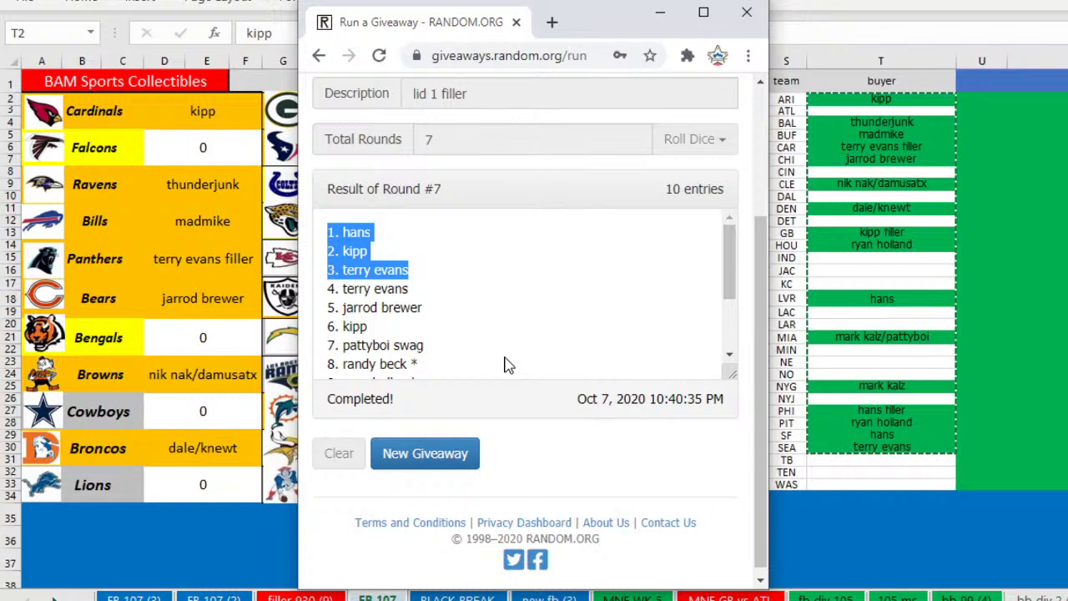
{"action": "left_click", "coordinate": [430, 453]}
{"action": "left_click", "coordinate": [686, 261]}
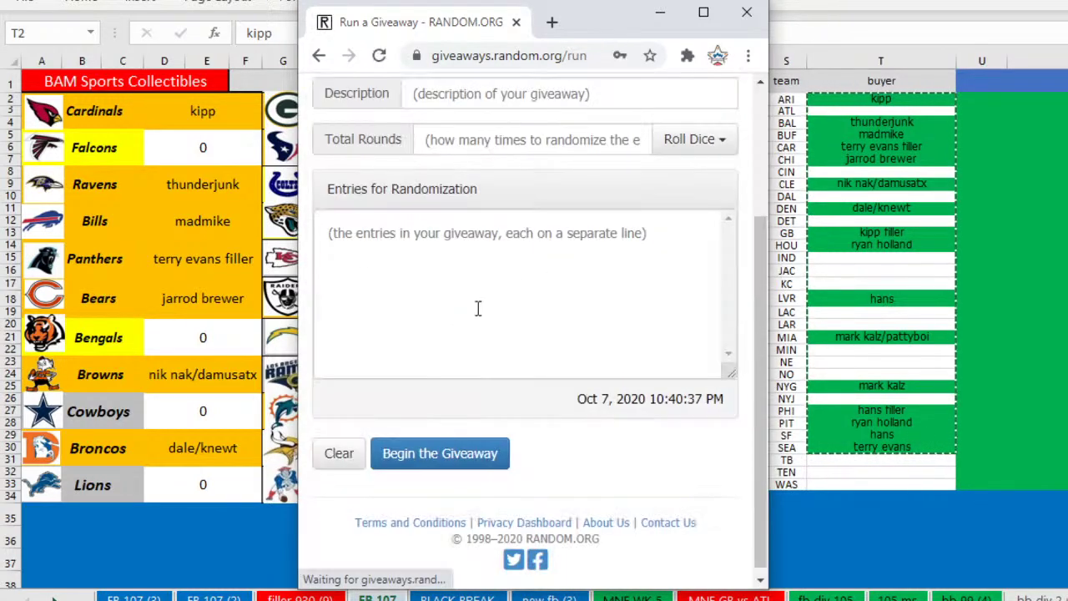
{"action": "right_click", "coordinate": [358, 234]}
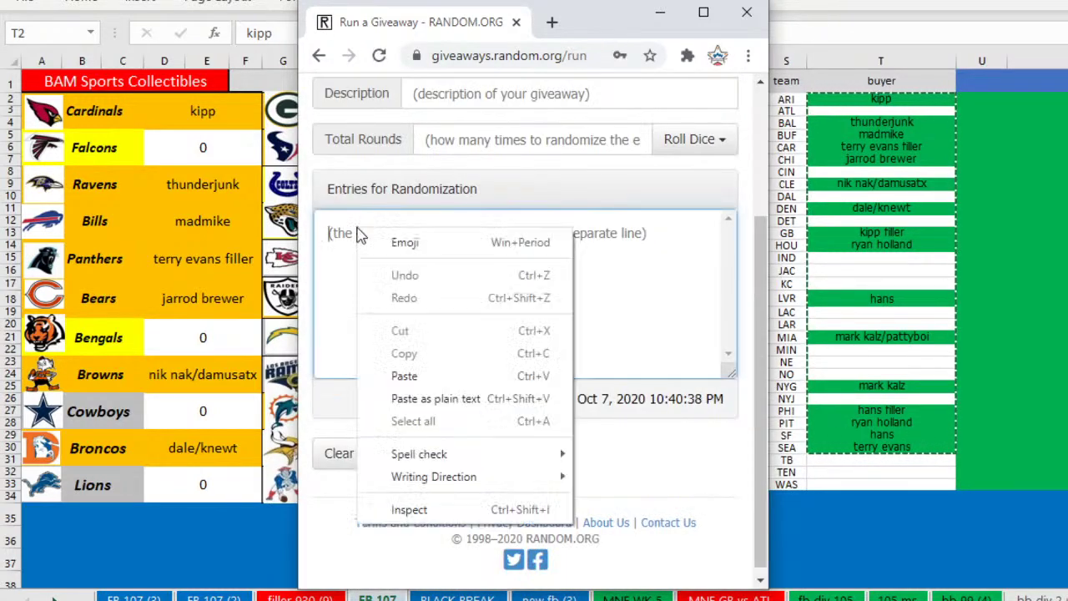
{"action": "left_click", "coordinate": [412, 375]}
{"action": "left_click_drag", "start_coordinate": [728, 334], "coordinate": [706, 231]}
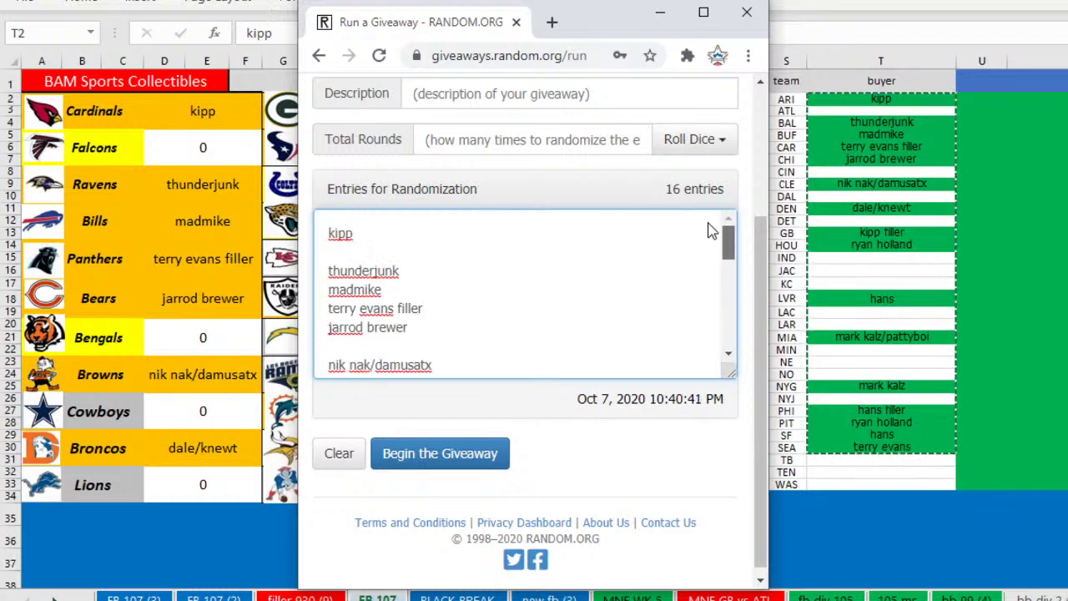
{"action": "scroll", "coordinate": [675, 210], "scroll_direction": "up", "scroll_amount": 3}
Set the giveaway description to 'lid 1' and total rounds to 5.
{"action": "left_click", "coordinate": [535, 283]}
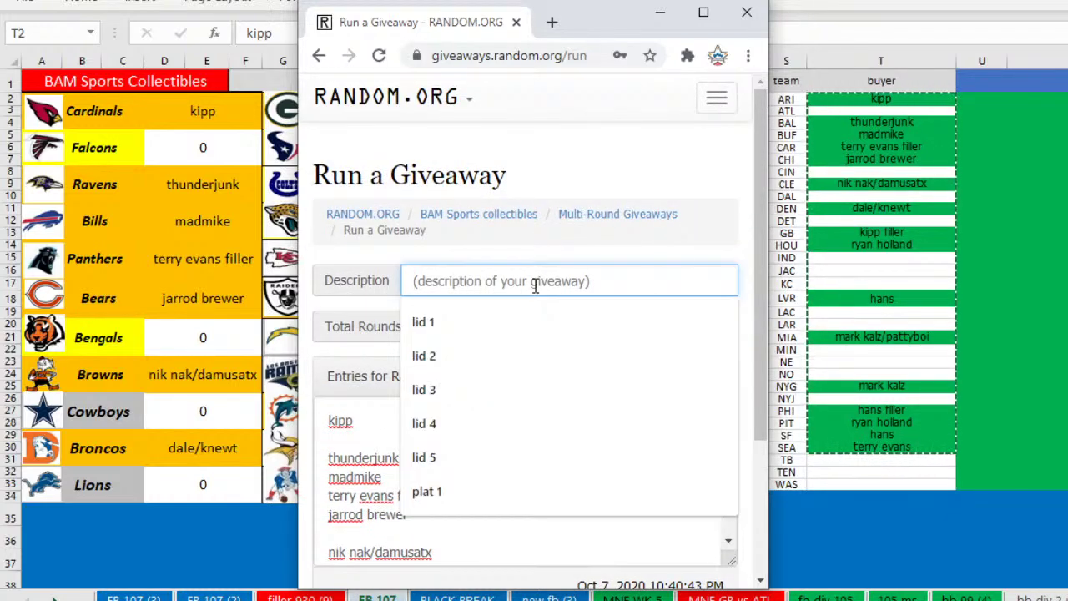
{"action": "type", "text": "lid 1"}
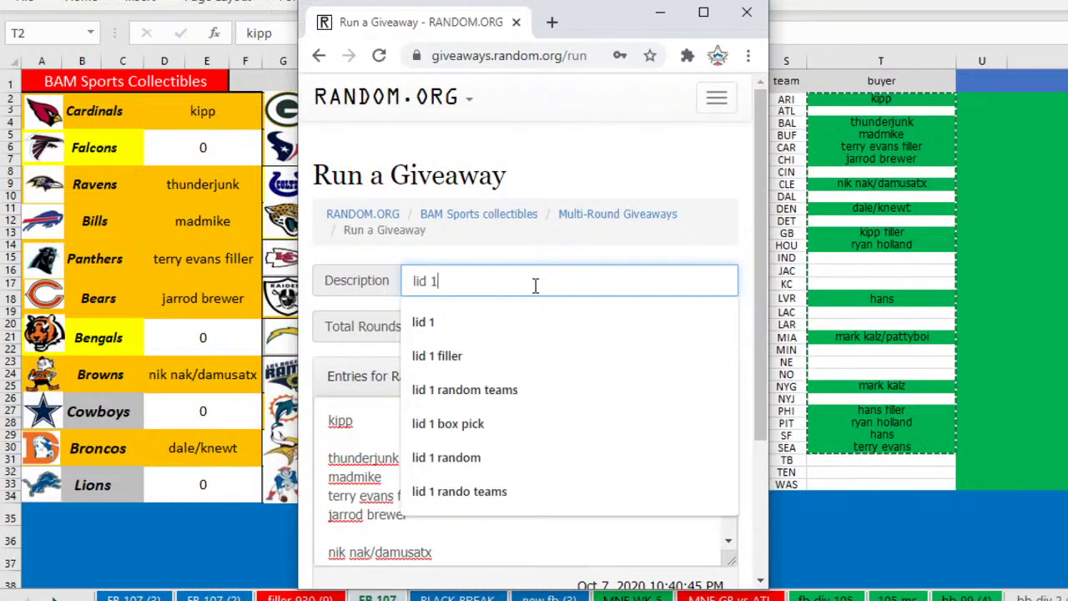
{"action": "left_click", "coordinate": [498, 323]}
{"action": "left_click", "coordinate": [498, 323]}
{"action": "left_click", "coordinate": [453, 373]}
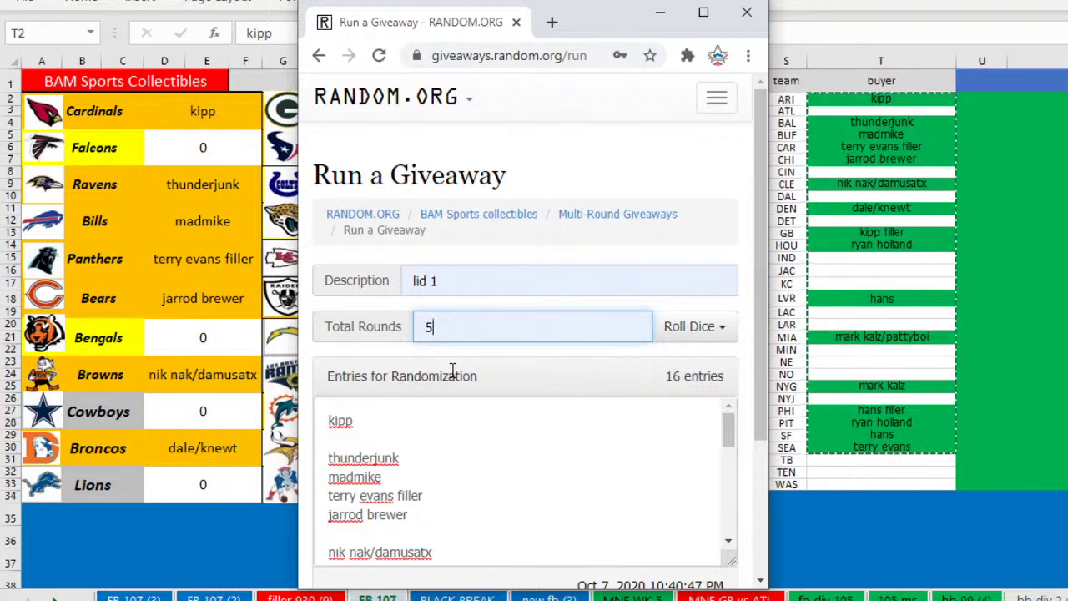
{"action": "scroll", "coordinate": [751, 250], "scroll_direction": "down", "scroll_amount": 1}
{"action": "scroll", "coordinate": [753, 258], "scroll_direction": "down", "scroll_amount": 2}
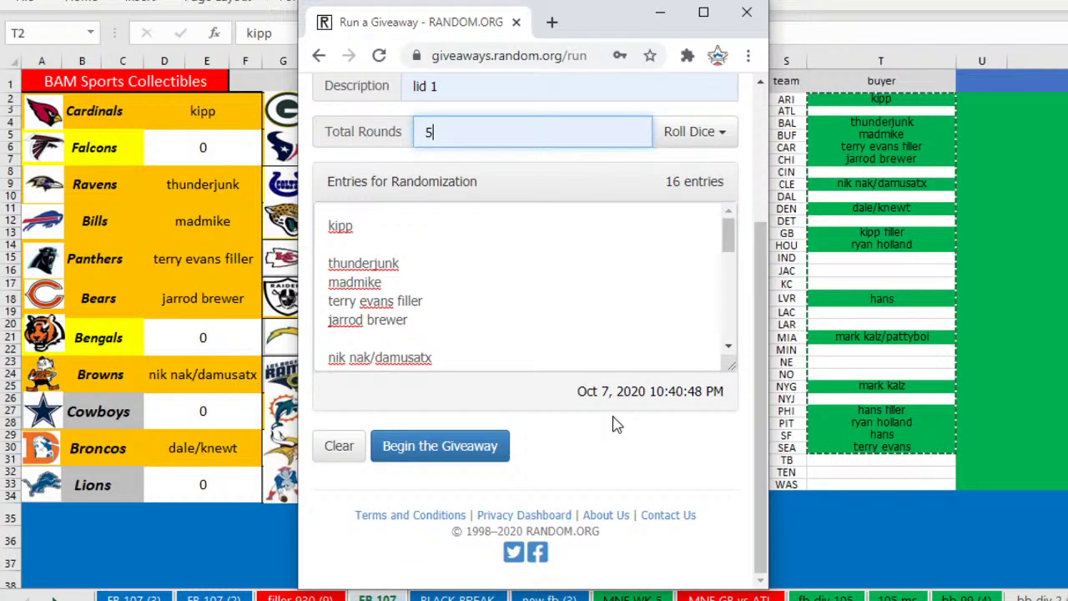
Begin the giveaway and run all five rounds to show the final order of 16 entries.
{"action": "left_click", "coordinate": [462, 455]}
{"action": "left_click", "coordinate": [658, 310]}
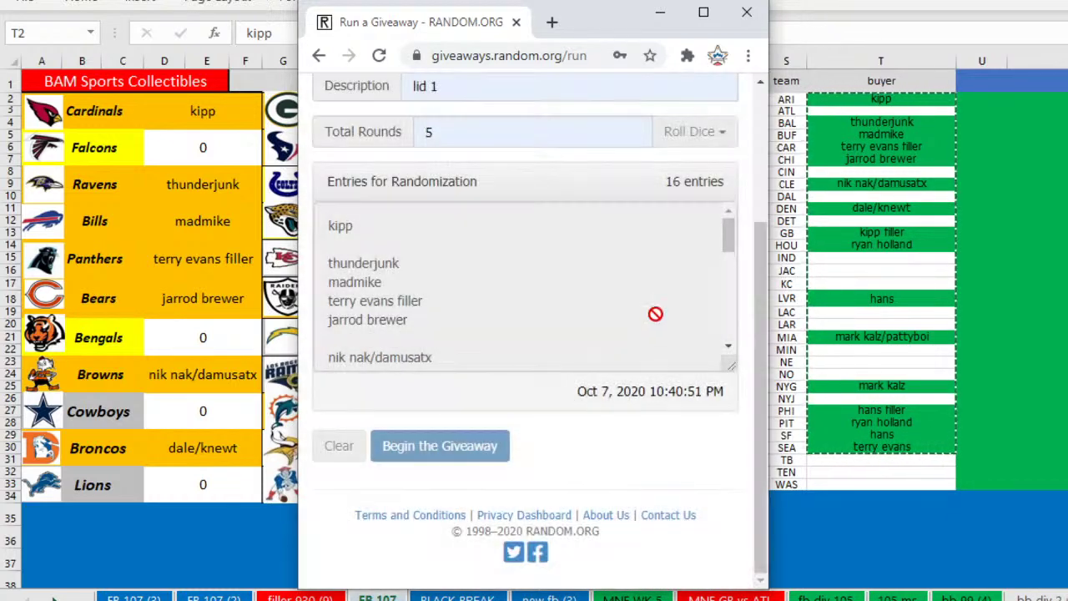
{"action": "left_click", "coordinate": [439, 461]}
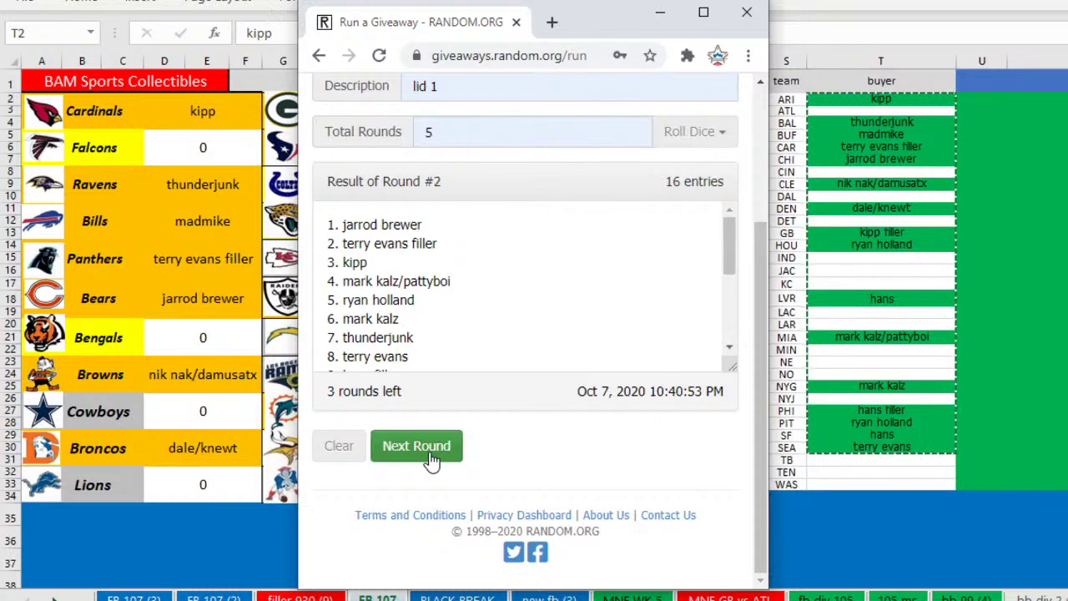
{"action": "left_click", "coordinate": [430, 451]}
{"action": "left_click", "coordinate": [428, 450]}
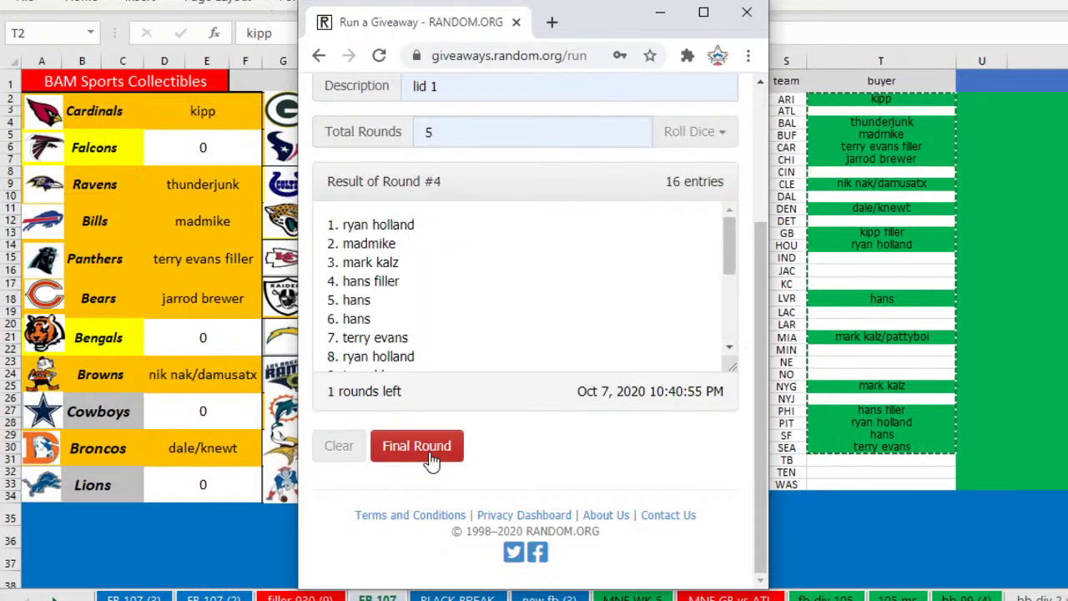
{"action": "left_click", "coordinate": [430, 451]}
{"action": "left_click_drag", "start_coordinate": [727, 362], "coordinate": [660, 554]}
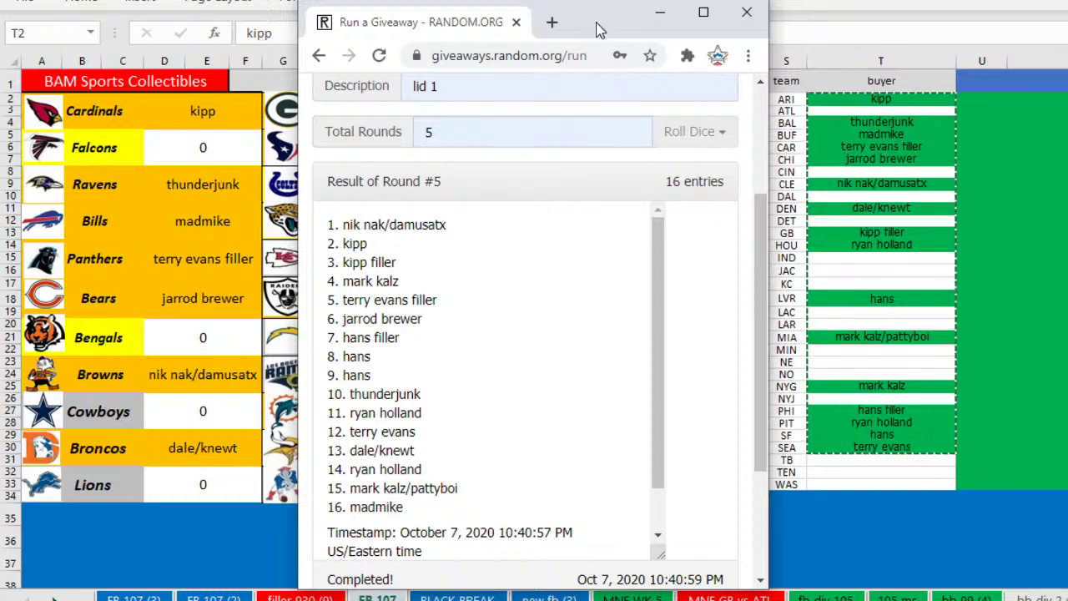
{"action": "left_click_drag", "start_coordinate": [596, 25], "coordinate": [982, 21]}
Enter the drawn buyers for ATL, CIN, DAL and DET in column T.
{"action": "left_click", "coordinate": [508, 232]}
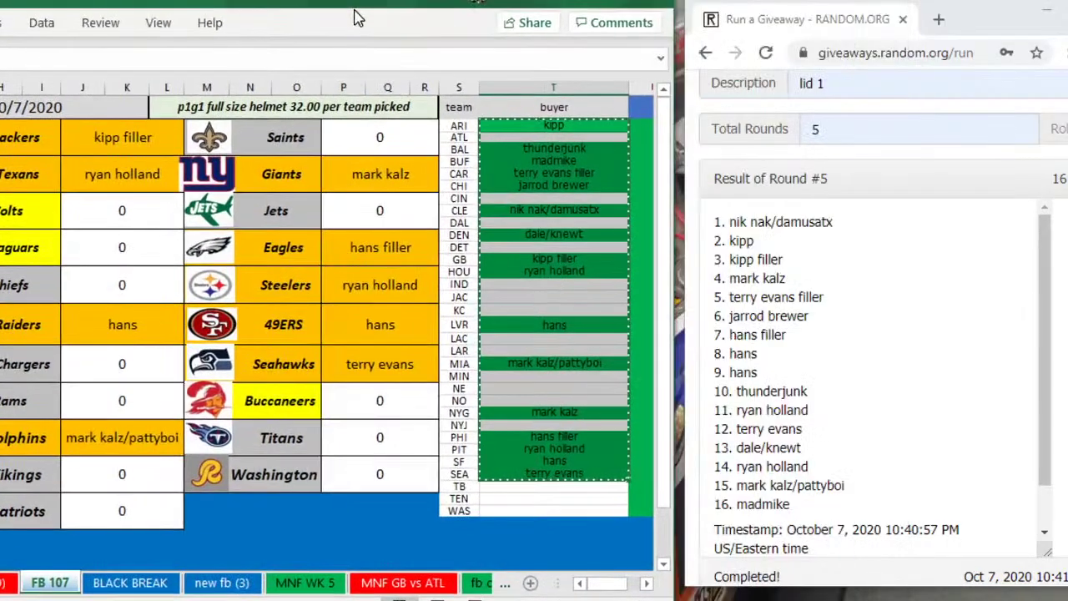
{"action": "double_click", "coordinate": [515, 138]}
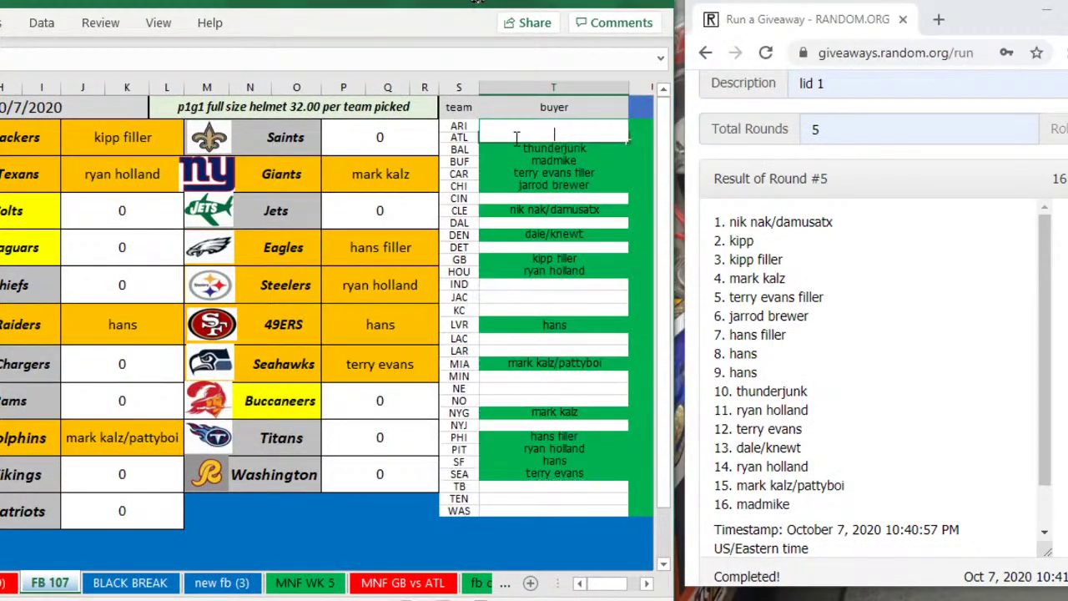
{"action": "type", "text": "damusatx.nn"}
{"action": "key", "text": "Return"}
{"action": "key", "text": "Return"}
{"action": "key", "text": "Return"}
{"action": "key", "text": "Return"}
{"action": "key", "text": "Return"}
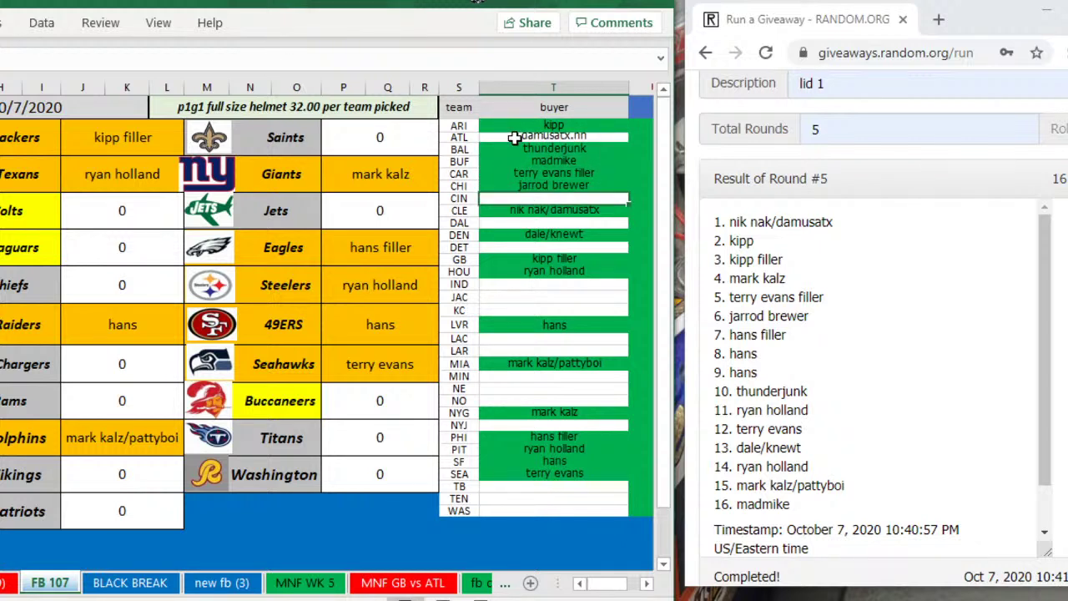
{"action": "type", "text": "kipp"}
{"action": "key", "text": "Return"}
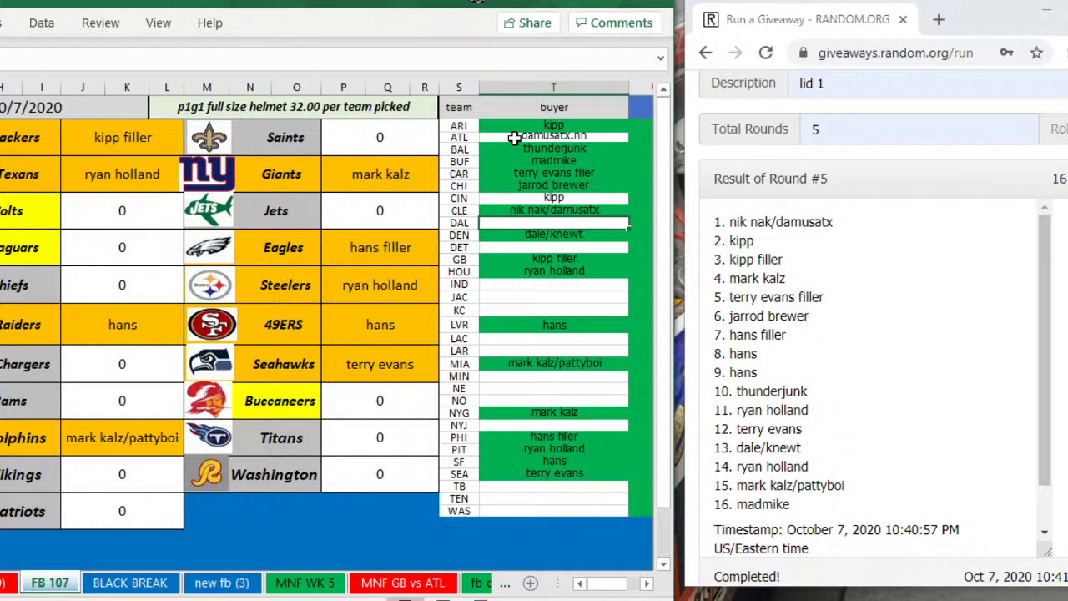
{"action": "type", "text": "kipp filler"}
{"action": "key", "text": "Return"}
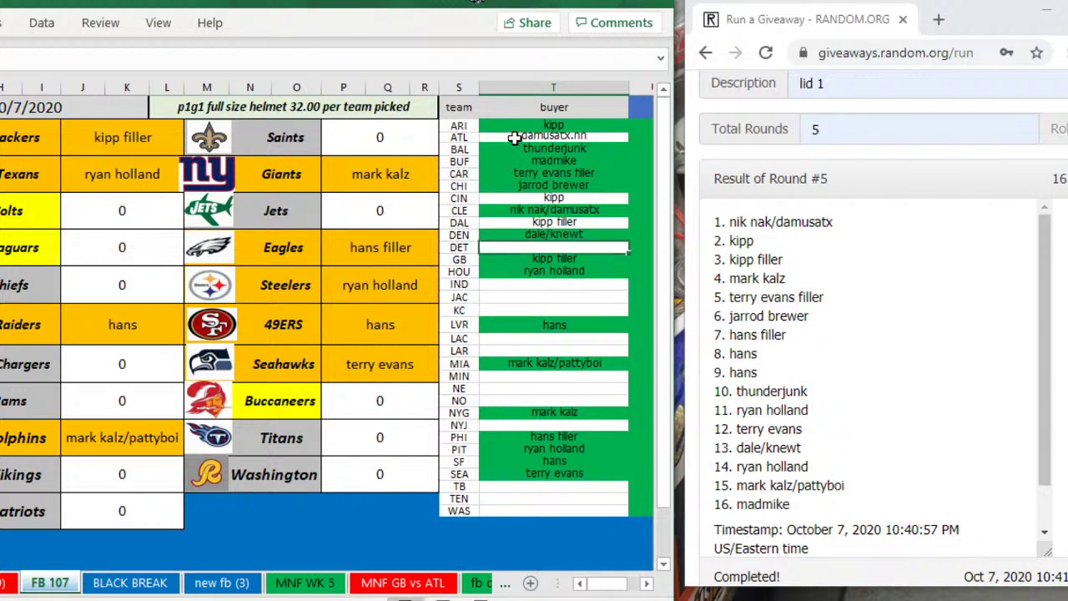
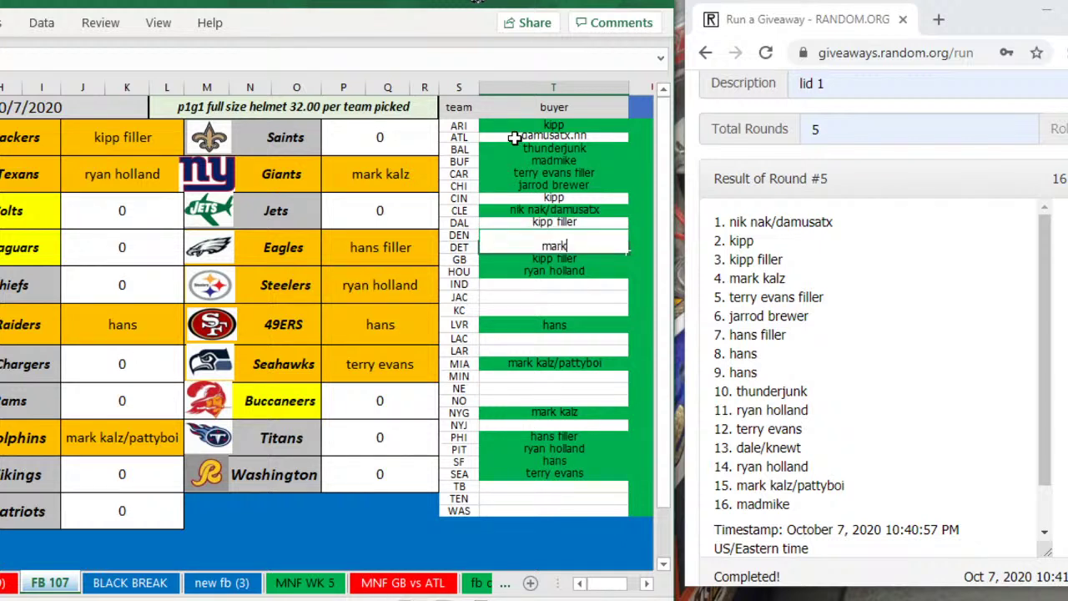
{"action": "key", "text": "Return"}
{"action": "key", "text": "Return"}
{"action": "key", "text": "Return"}
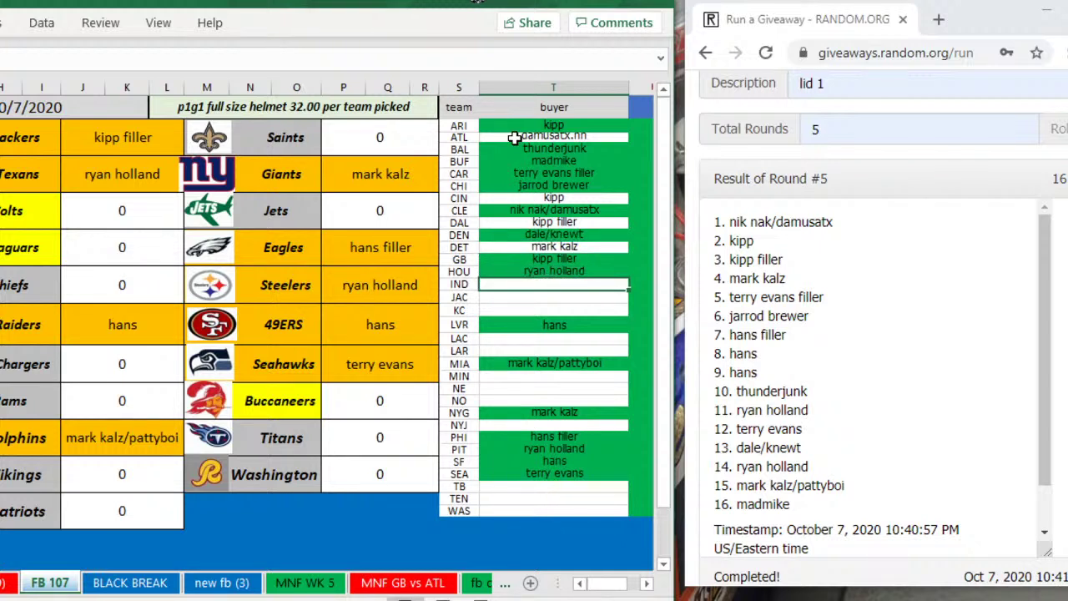
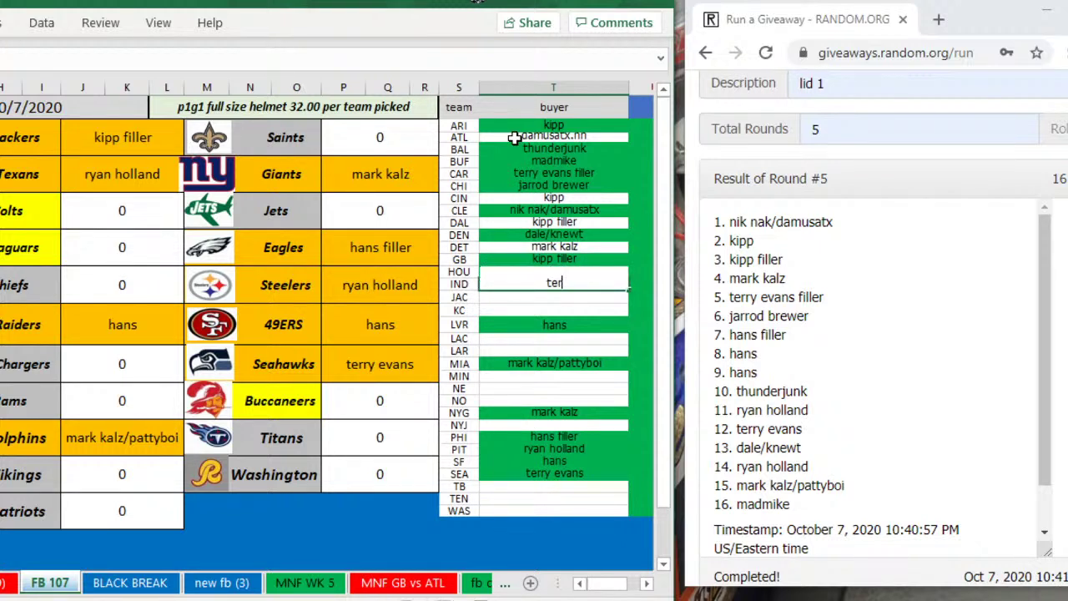
Enter the drawn buyers for IND, JAC, KC, LAC and LAR.
{"action": "key", "text": "Return"}
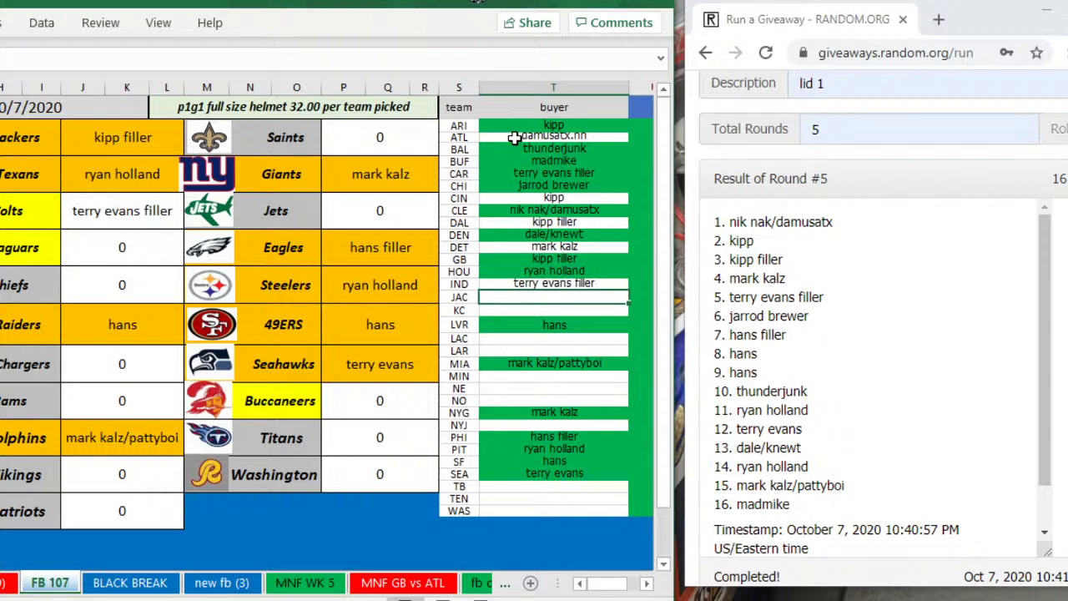
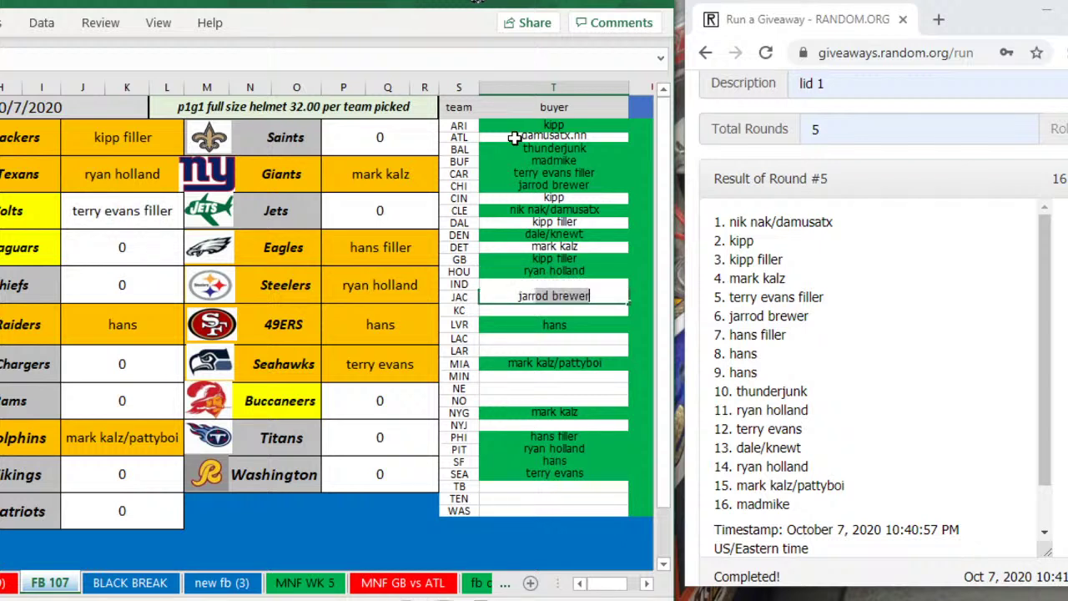
{"action": "key", "text": "Return"}
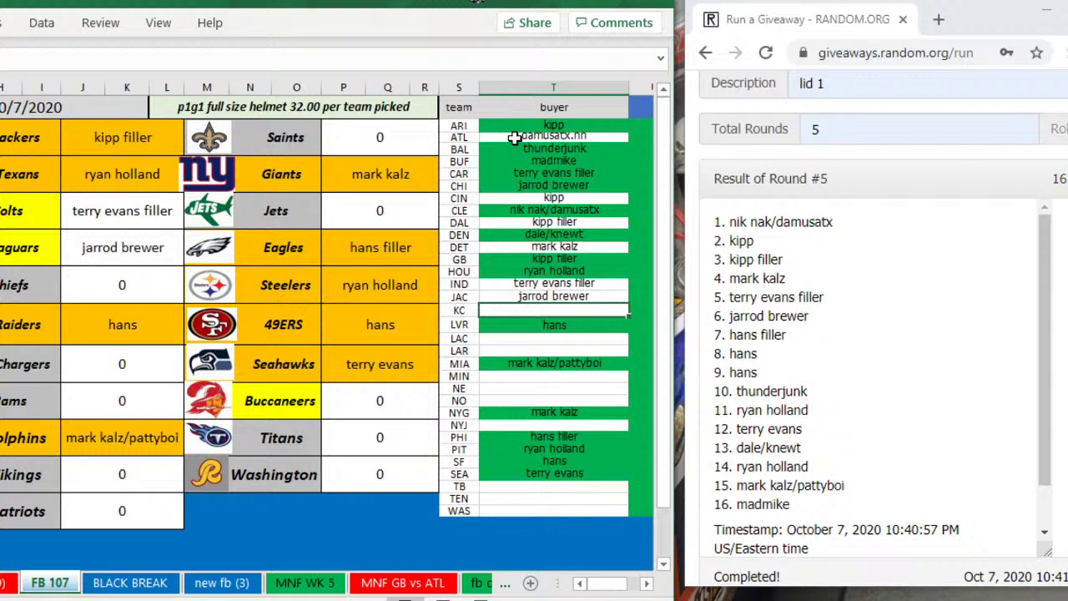
{"action": "type", "text": "hans filler"}
{"action": "key", "text": "Return"}
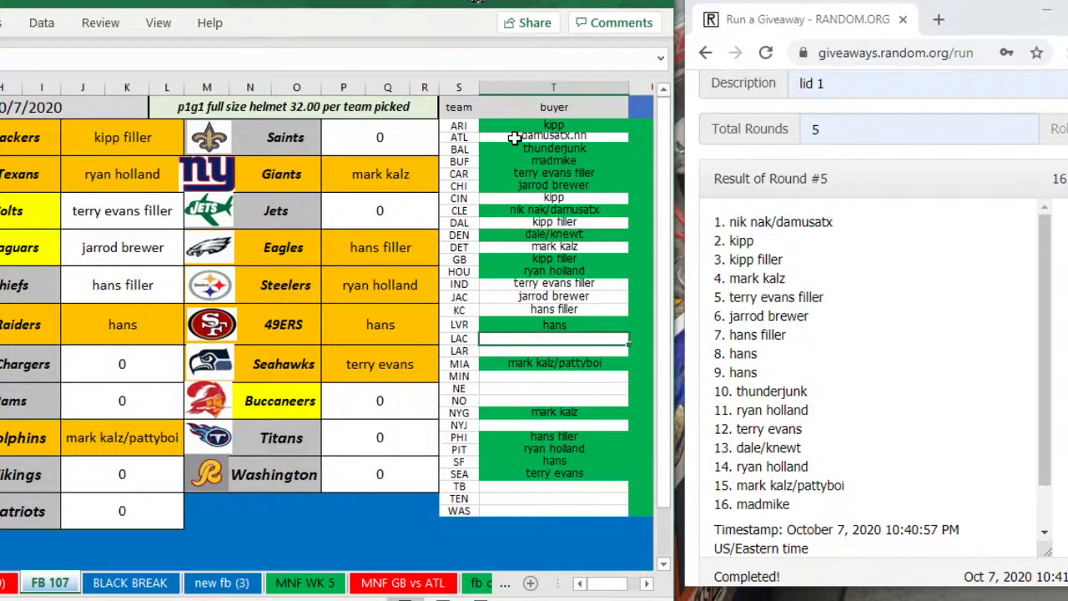
{"action": "type", "text": "hans"}
{"action": "key", "text": "Return"}
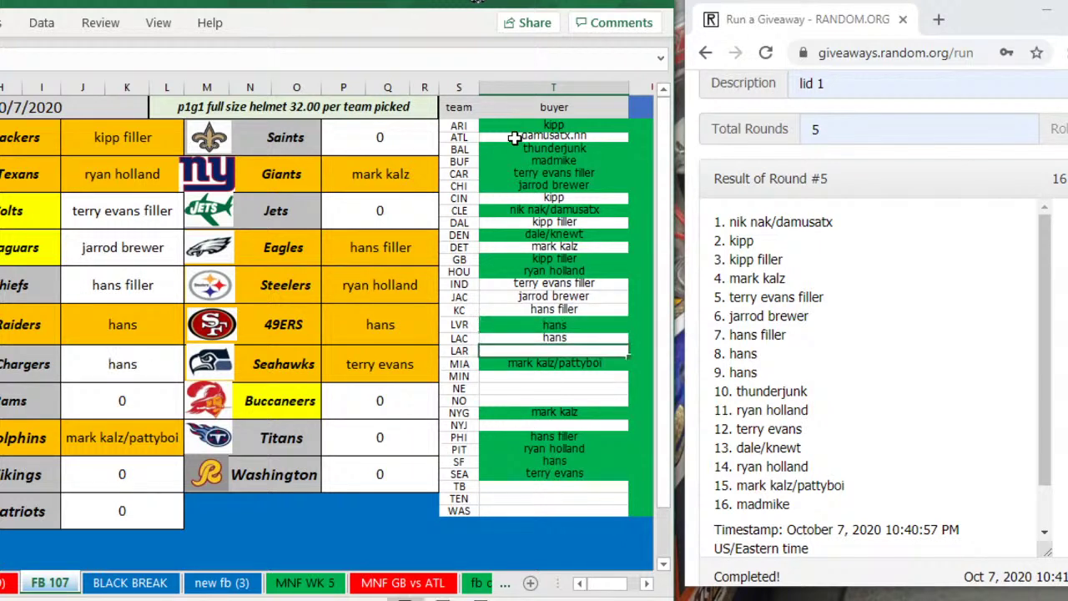
{"action": "type", "text": "hans"}
{"action": "key", "text": "Return"}
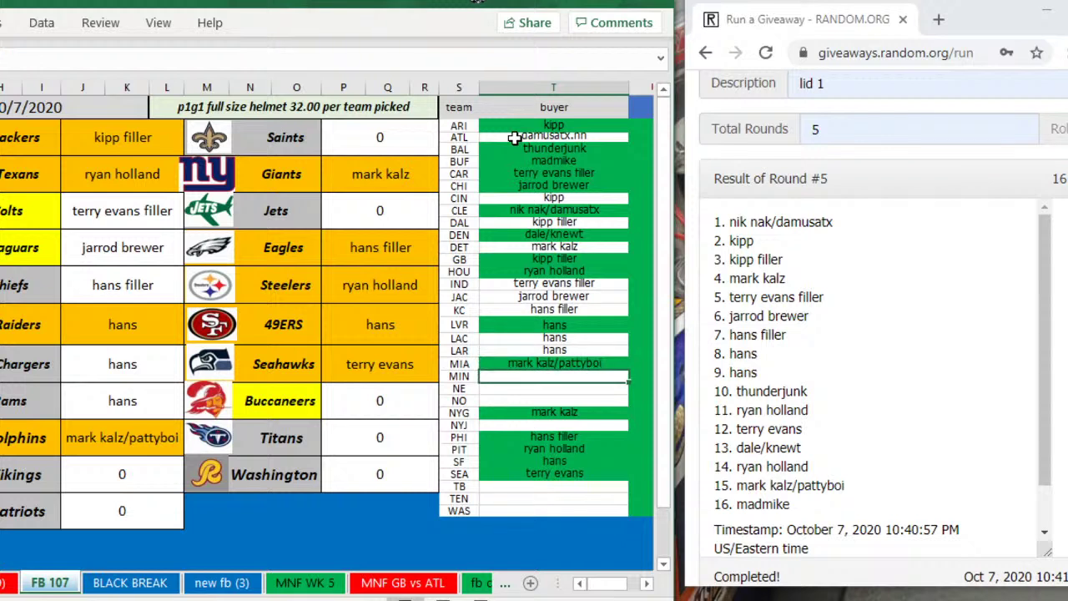
Enter the drawn buyers for MIN, NE, NO and NYJ.
{"action": "type", "text": "thunderjunk"}
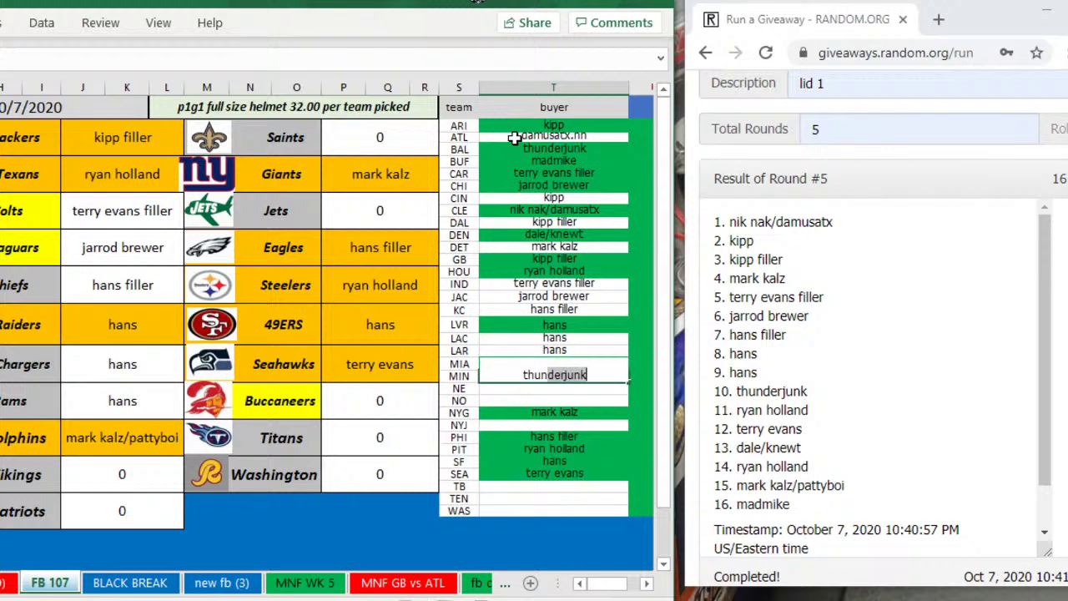
{"action": "key", "text": "Return"}
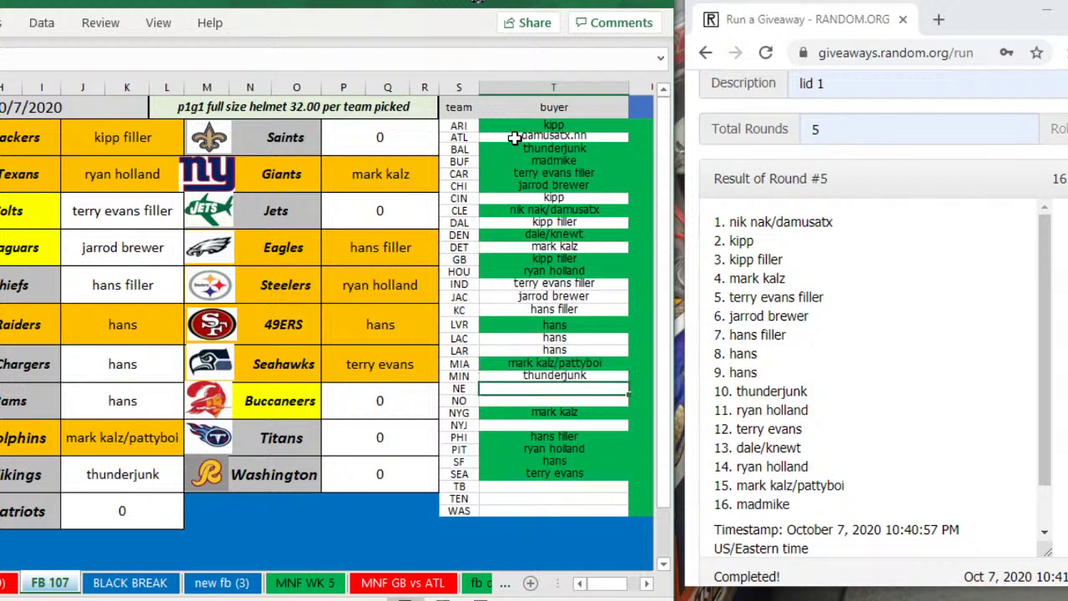
{"action": "key", "text": "Return"}
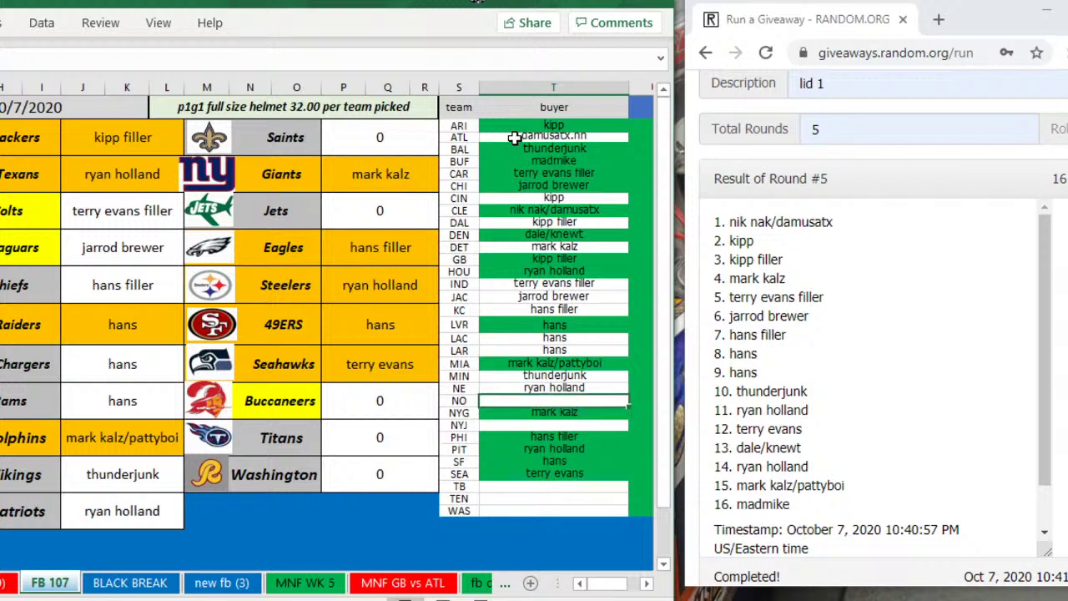
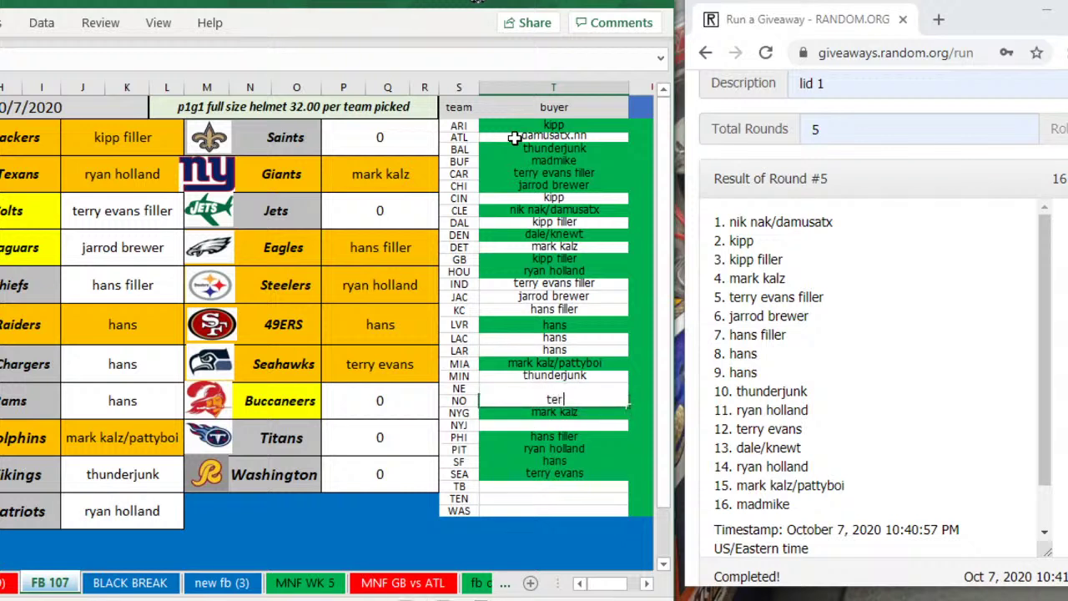
{"action": "key", "text": "Return"}
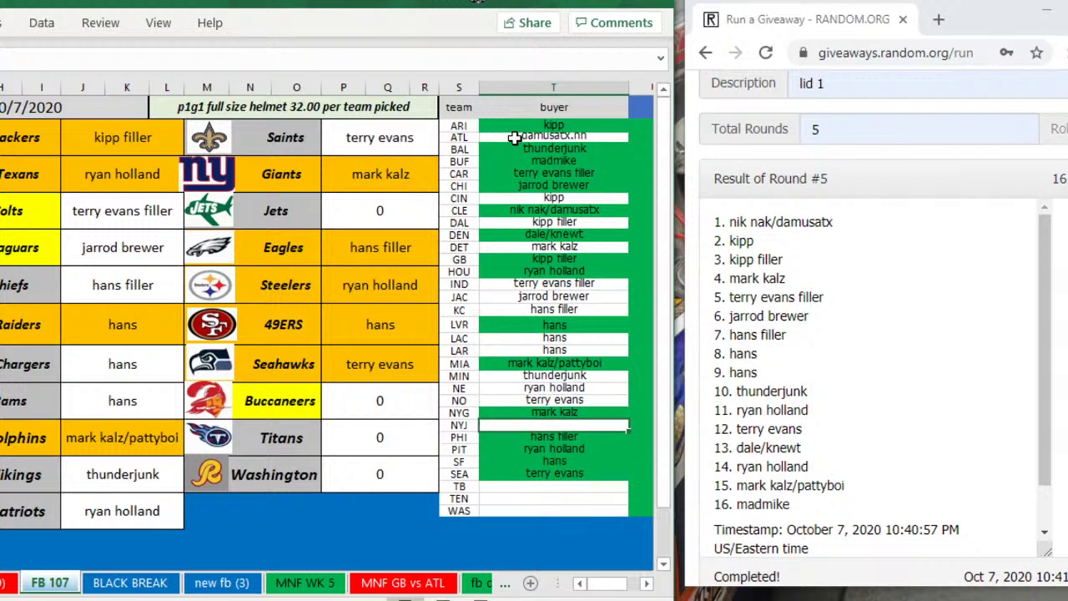
{"action": "type", "text": "knewt"}
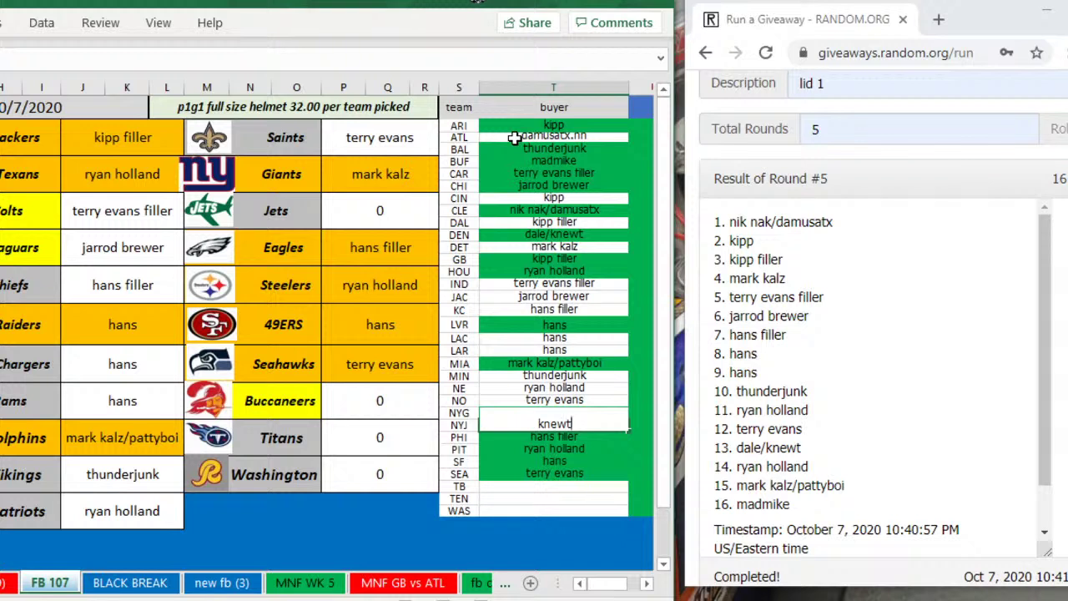
{"action": "type", "text": "/dc"}
{"action": "key", "text": "Return"}
Enter the TB, TEN and WAS buyers, then close the RANDOM.ORG window.
{"action": "key", "text": "Down"}
{"action": "key", "text": "Down"}
{"action": "key", "text": "Down"}
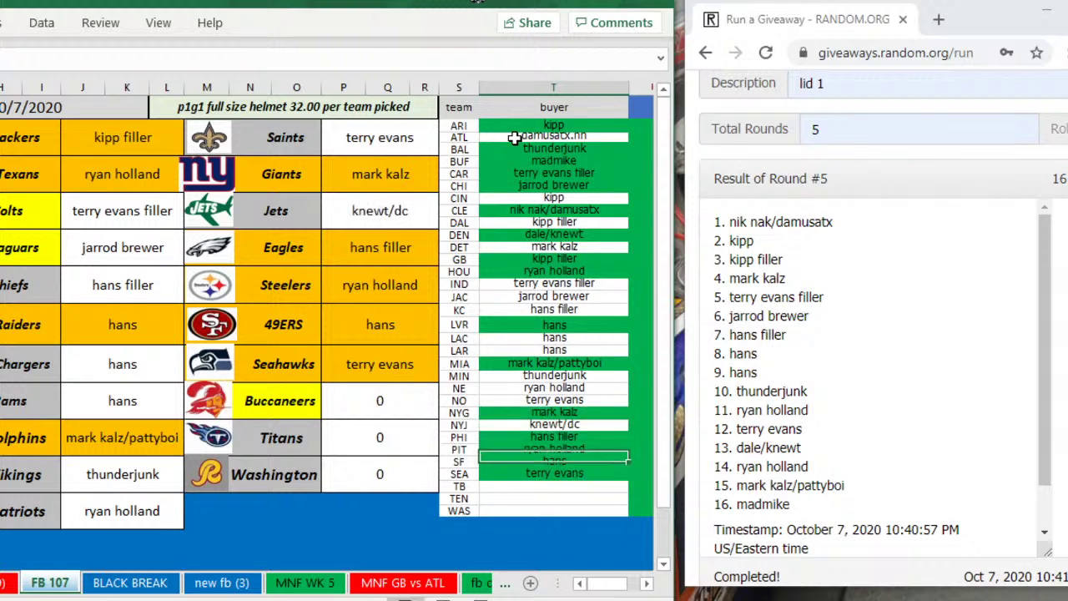
{"action": "key", "text": "Down"}
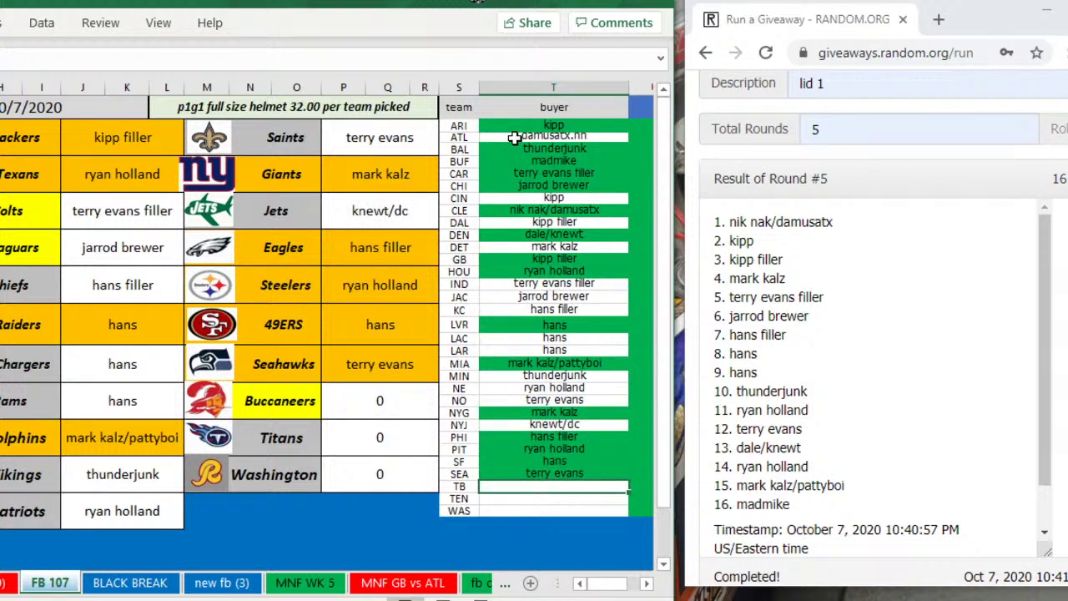
{"action": "type", "text": "ryan"}
{"action": "key", "text": "Return"}
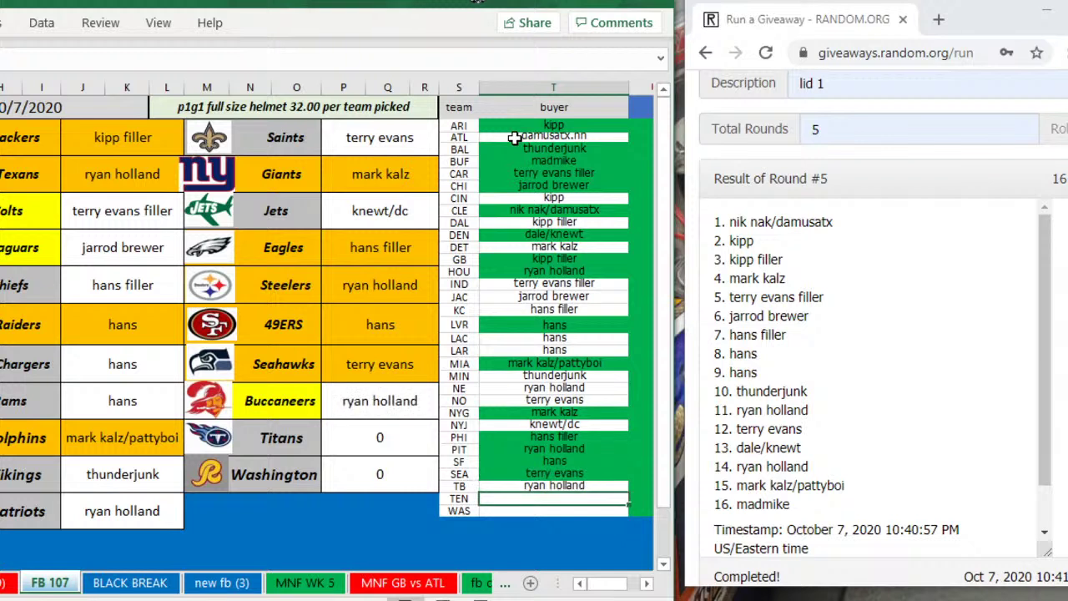
{"action": "type", "text": "pattyboi"}
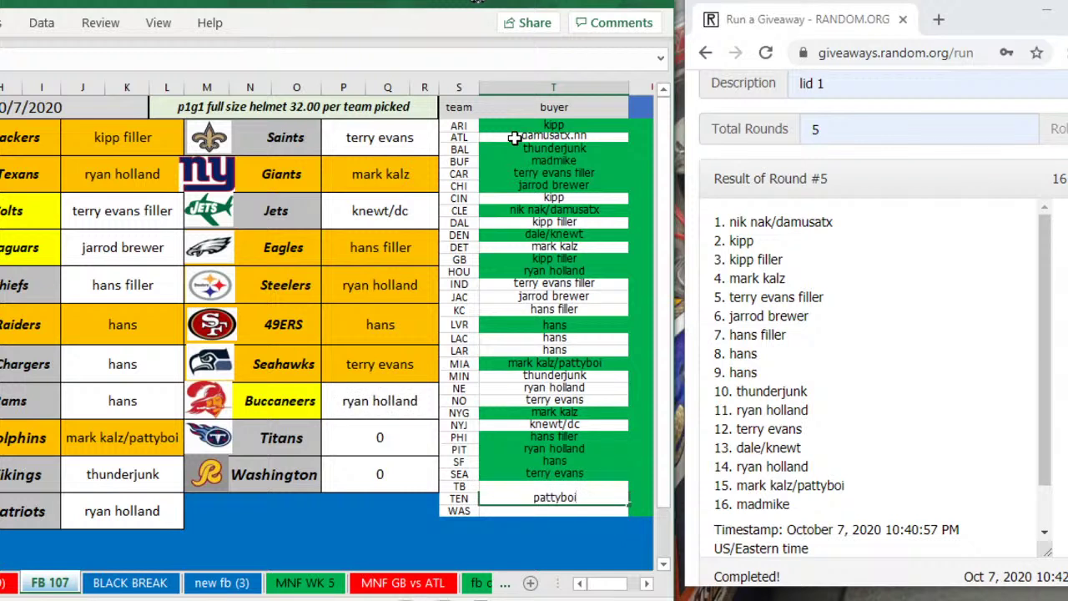
{"action": "type", "text": "/mk"}
{"action": "key", "text": "Return"}
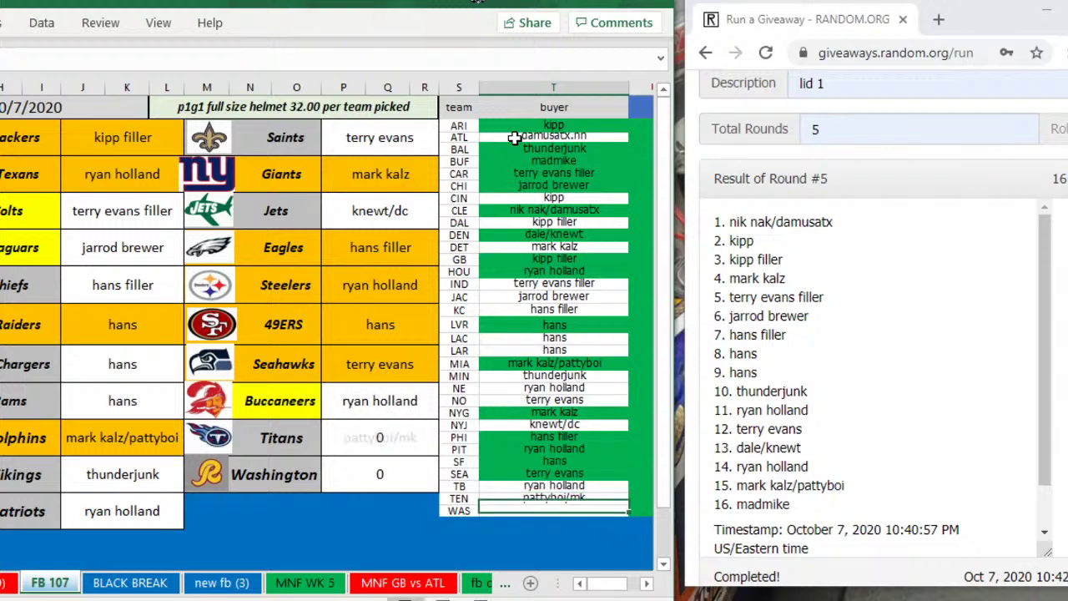
{"action": "type", "text": "madmike"}
{"action": "key", "text": "Return"}
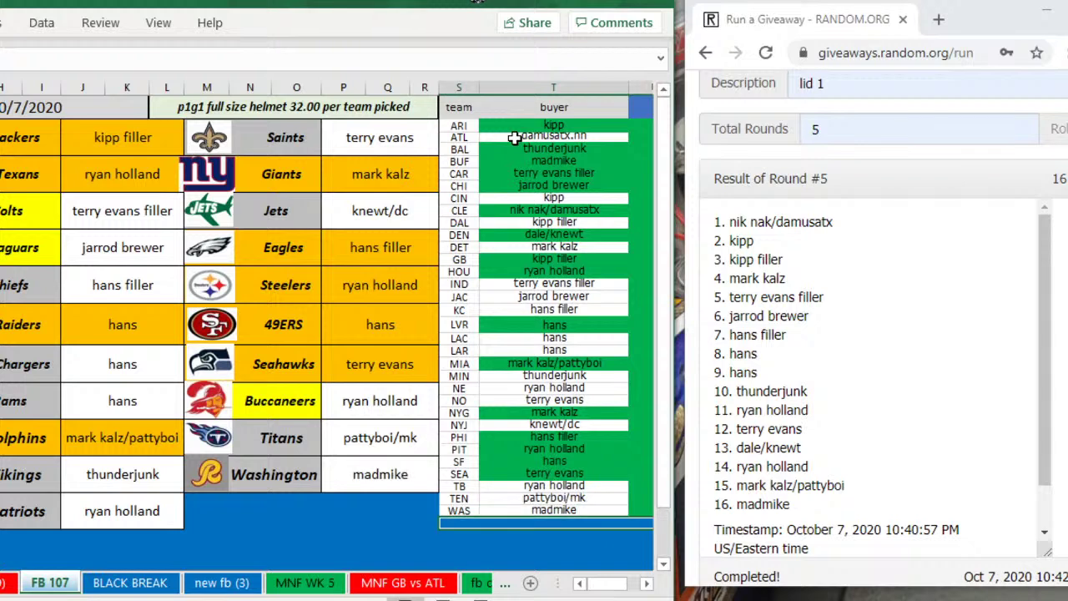
{"action": "double_click", "coordinate": [990, 23]}
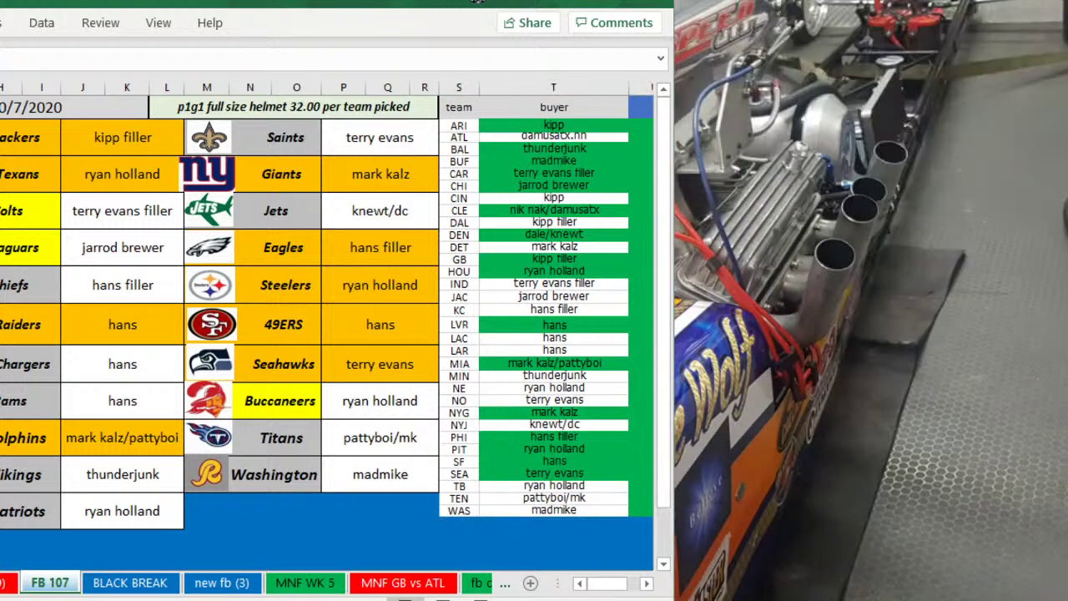
Fill the Bengals, Cowboys, Chargers, Rams, Chiefs, Buccaneers and Patriots rows orange.
{"action": "double_click", "coordinate": [613, 4]}
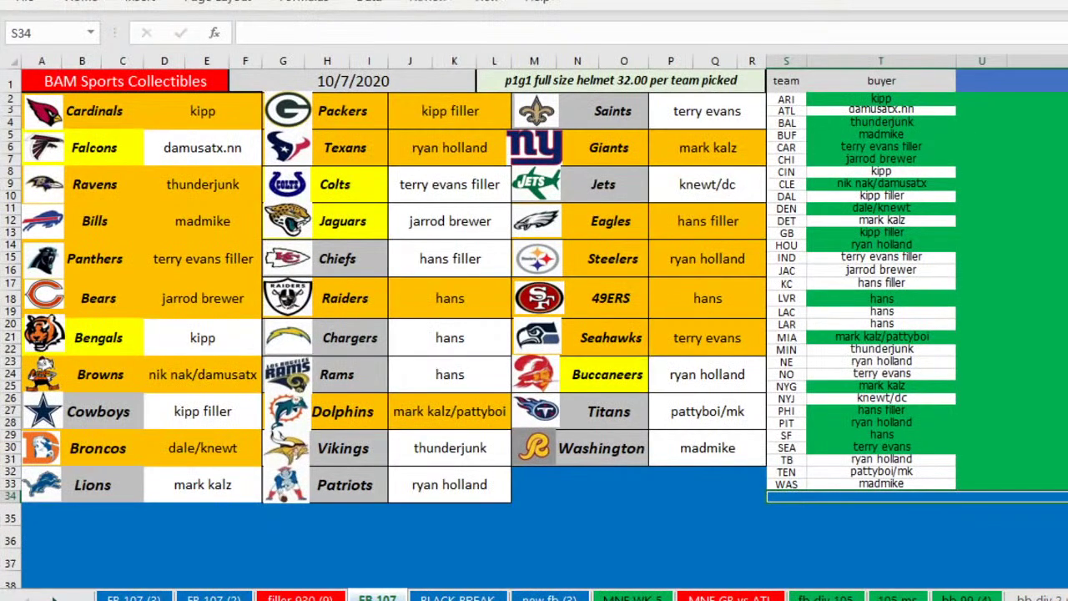
{"action": "left_click", "coordinate": [588, 499]}
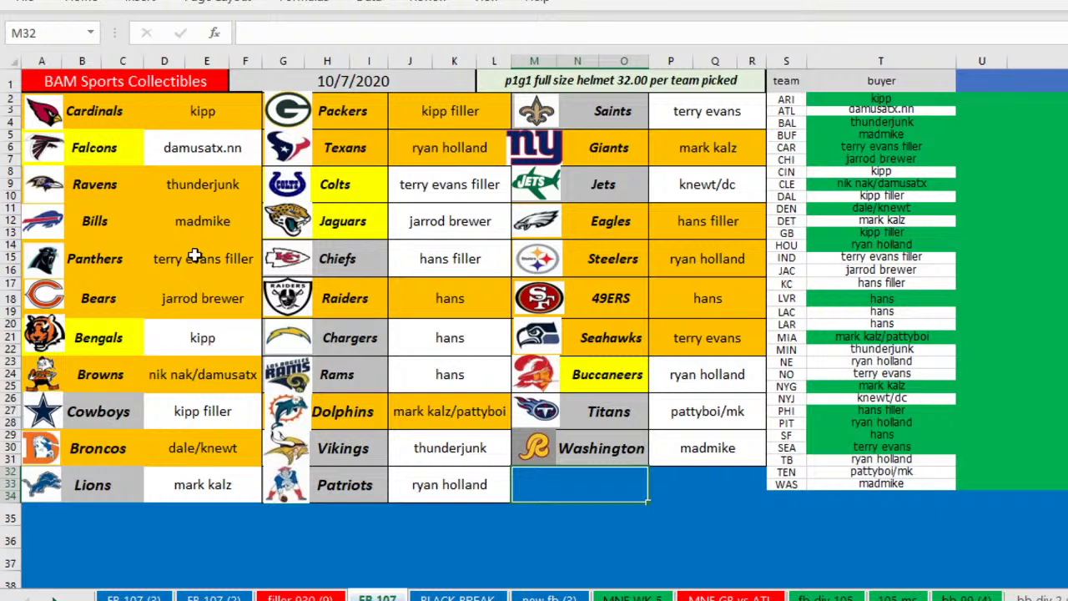
{"action": "left_click_drag", "start_coordinate": [123, 318], "coordinate": [171, 342]}
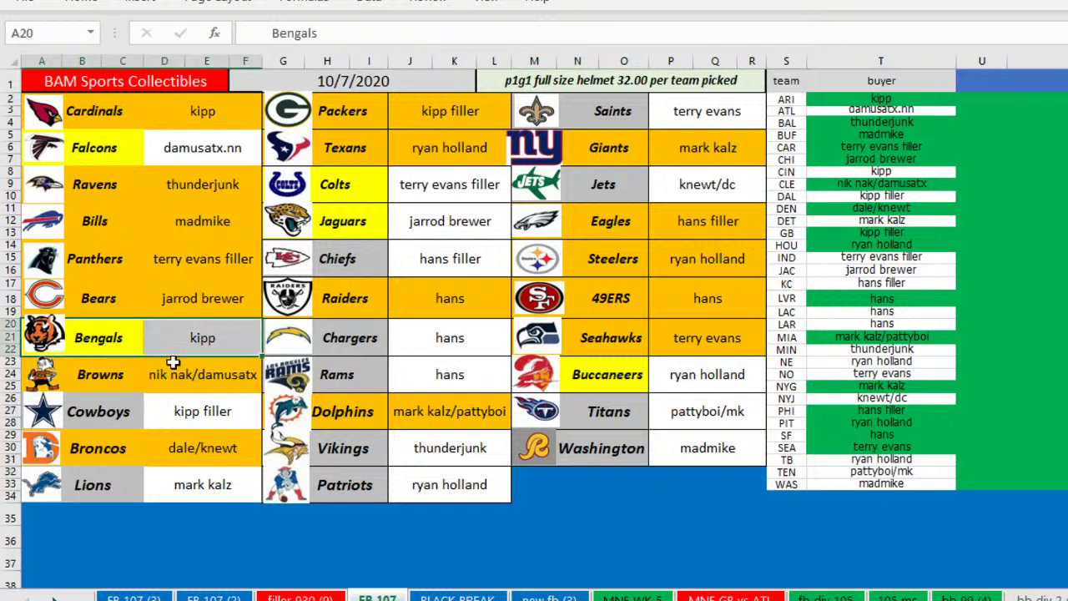
{"action": "left_click_drag", "start_coordinate": [125, 406], "coordinate": [184, 410]}
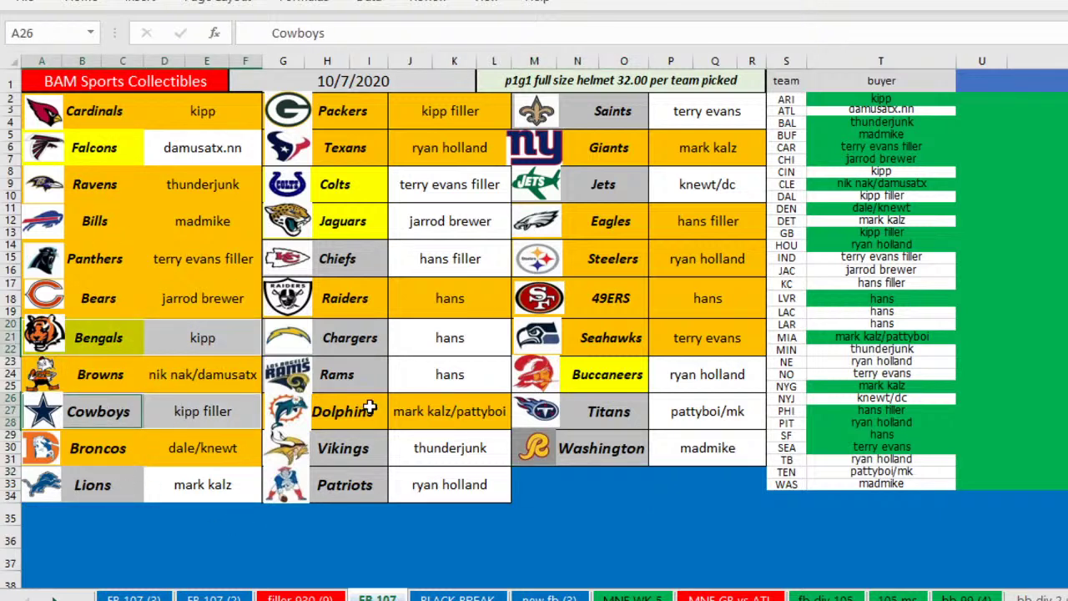
{"action": "left_click_drag", "start_coordinate": [362, 337], "coordinate": [409, 335]}
{"action": "left_click_drag", "start_coordinate": [360, 374], "coordinate": [453, 371]}
{"action": "left_click_drag", "start_coordinate": [365, 255], "coordinate": [463, 253]}
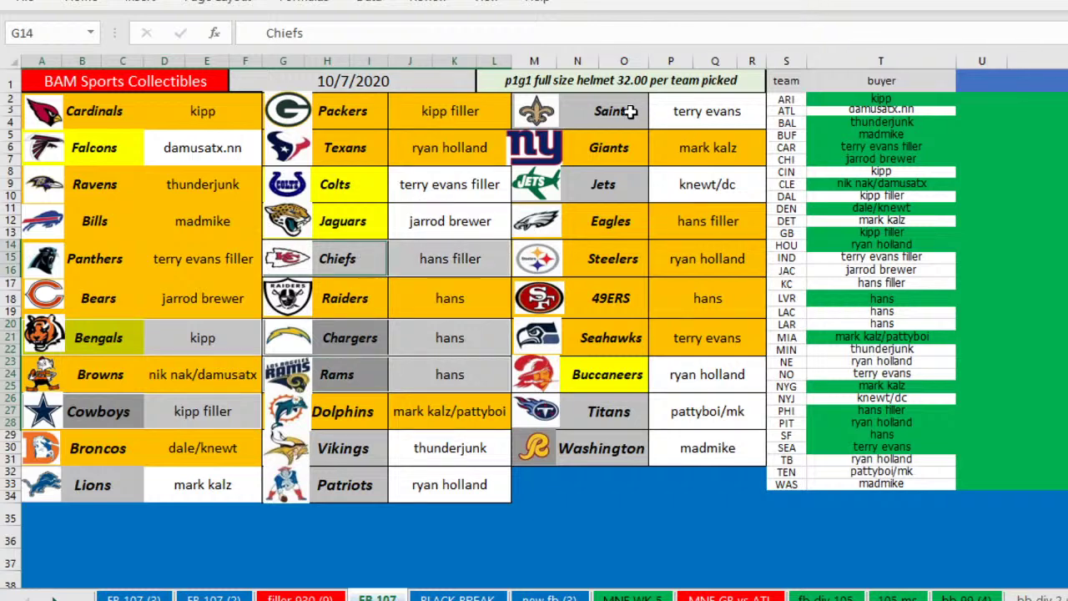
{"action": "left_click_drag", "start_coordinate": [621, 374], "coordinate": [705, 372]}
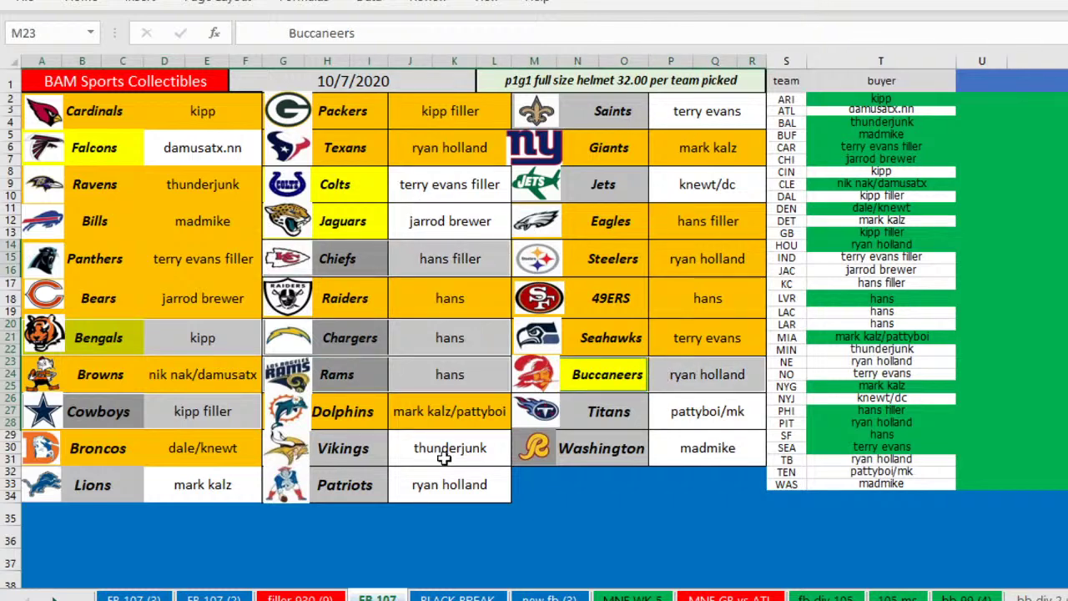
{"action": "left_click_drag", "start_coordinate": [353, 487], "coordinate": [431, 485]}
{"action": "right_click", "coordinate": [430, 485]}
{"action": "left_click", "coordinate": [516, 45]}
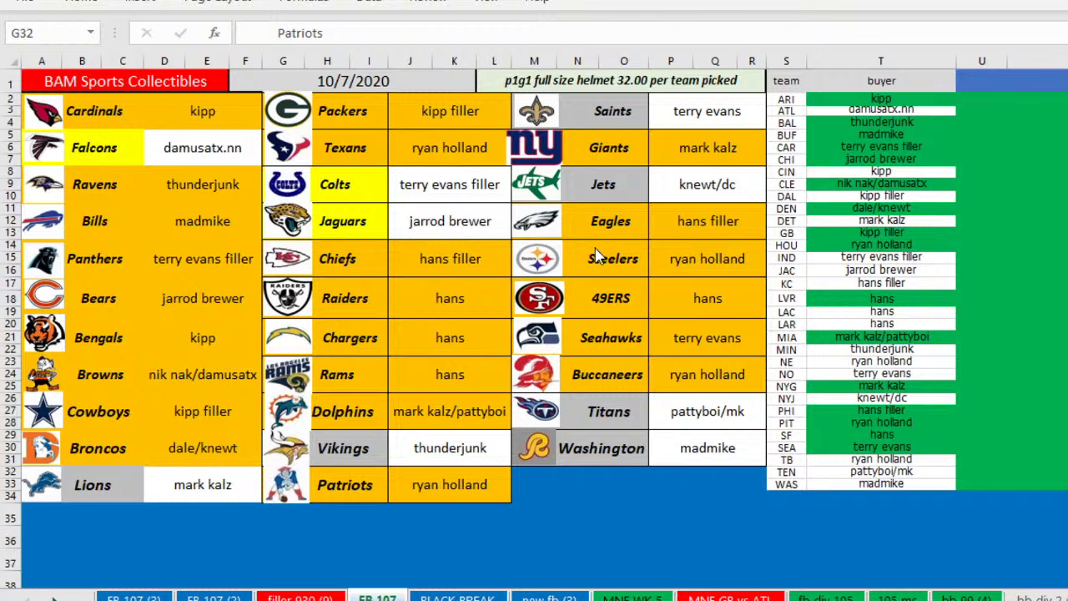
Fill the Saints and Jaguars team and buyer cells orange.
{"action": "left_click_drag", "start_coordinate": [334, 184], "coordinate": [442, 190]}
{"action": "right_click", "coordinate": [442, 190]}
{"action": "key", "text": "Escape"}
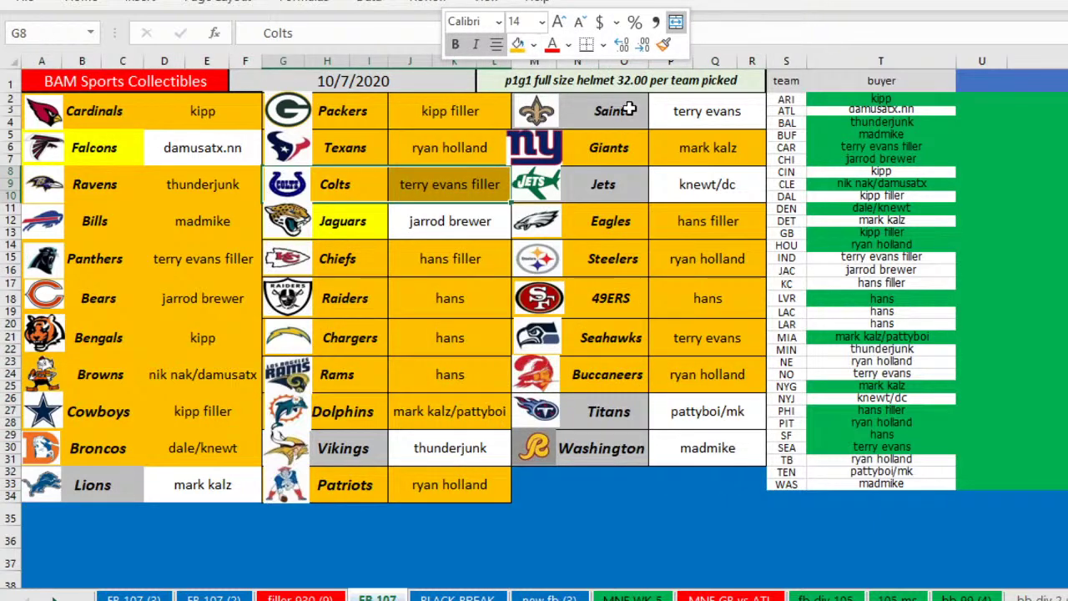
{"action": "left_click_drag", "start_coordinate": [628, 108], "coordinate": [681, 111]}
{"action": "right_click", "coordinate": [681, 111]}
{"action": "left_click", "coordinate": [758, 44]}
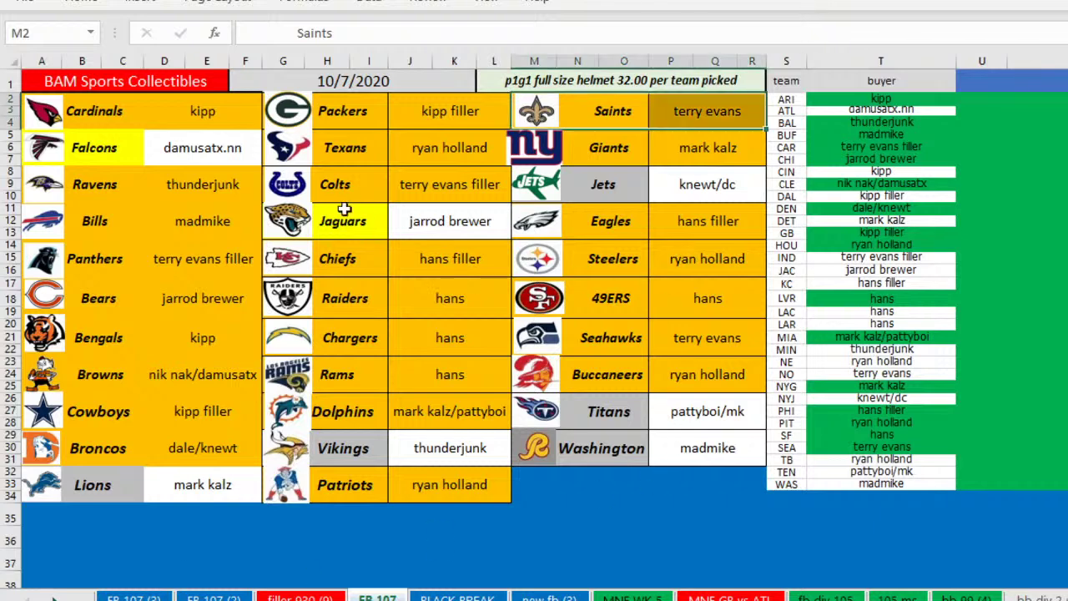
{"action": "left_click_drag", "start_coordinate": [342, 218], "coordinate": [490, 222]}
{"action": "right_click", "coordinate": [490, 222]}
{"action": "left_click", "coordinate": [567, 44]}
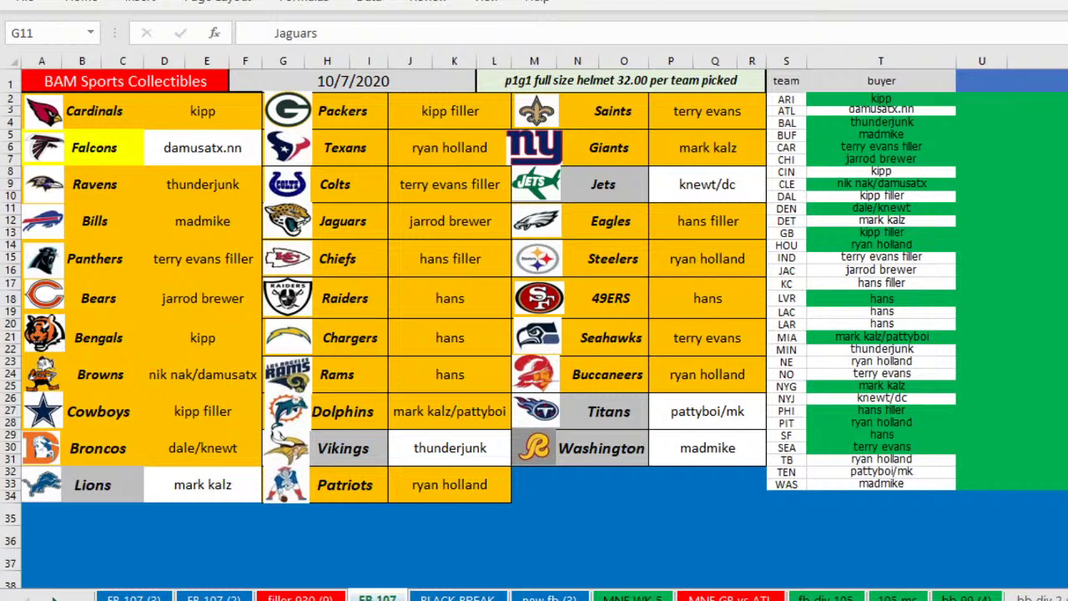
Start a new giveaway with the 46 box entries pasted in.
{"action": "key", "text": "alt+Tab"}
{"action": "left_click_drag", "start_coordinate": [300, 110], "coordinate": [470, 109]}
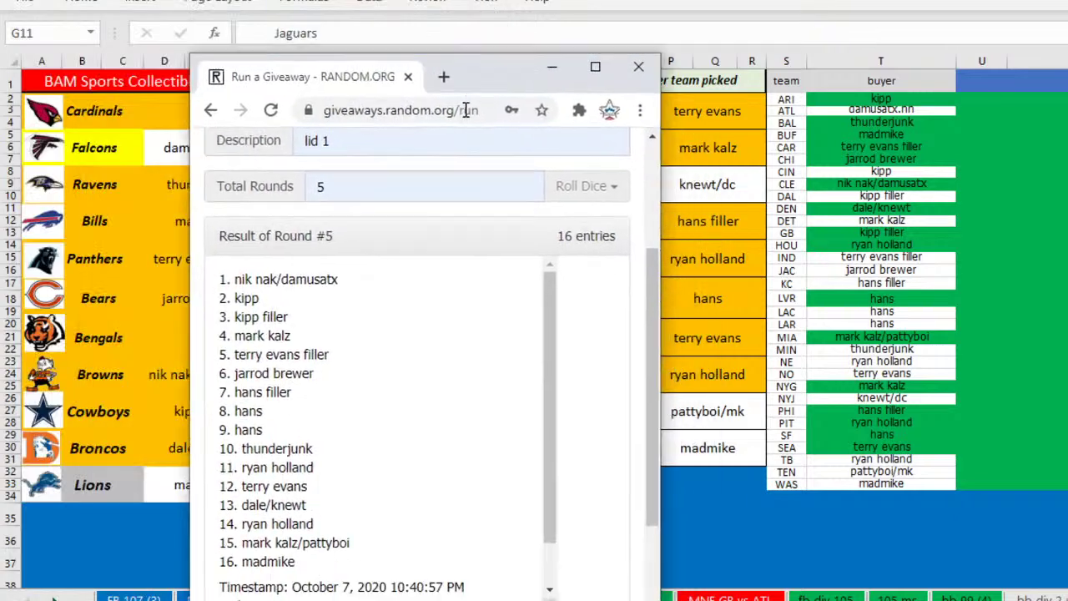
{"action": "scroll", "coordinate": [424, 415], "scroll_direction": "down", "scroll_amount": 5}
{"action": "left_click", "coordinate": [342, 505]}
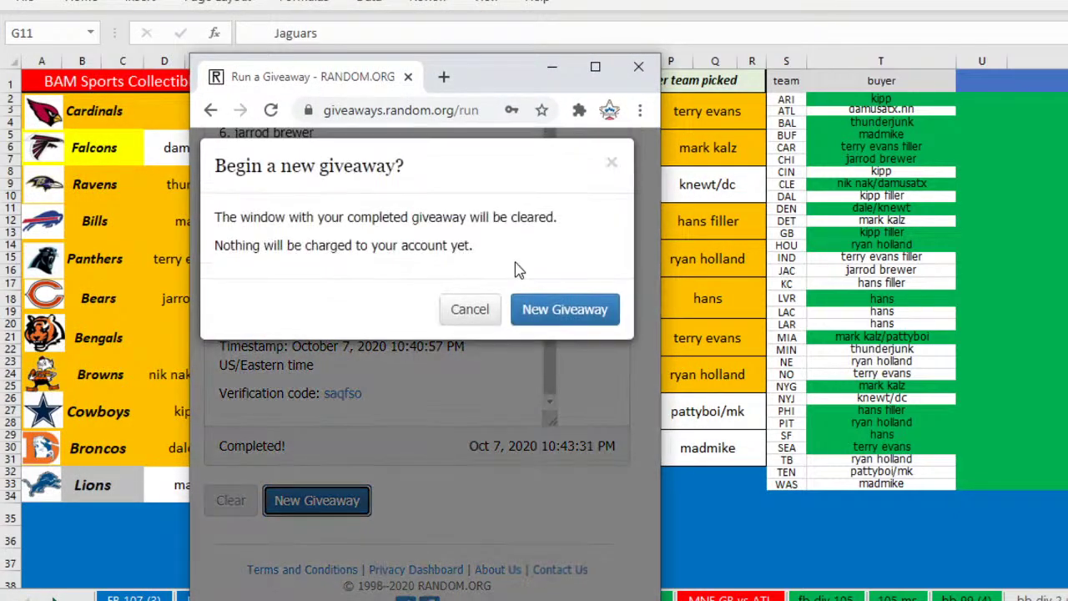
{"action": "left_click", "coordinate": [551, 309]}
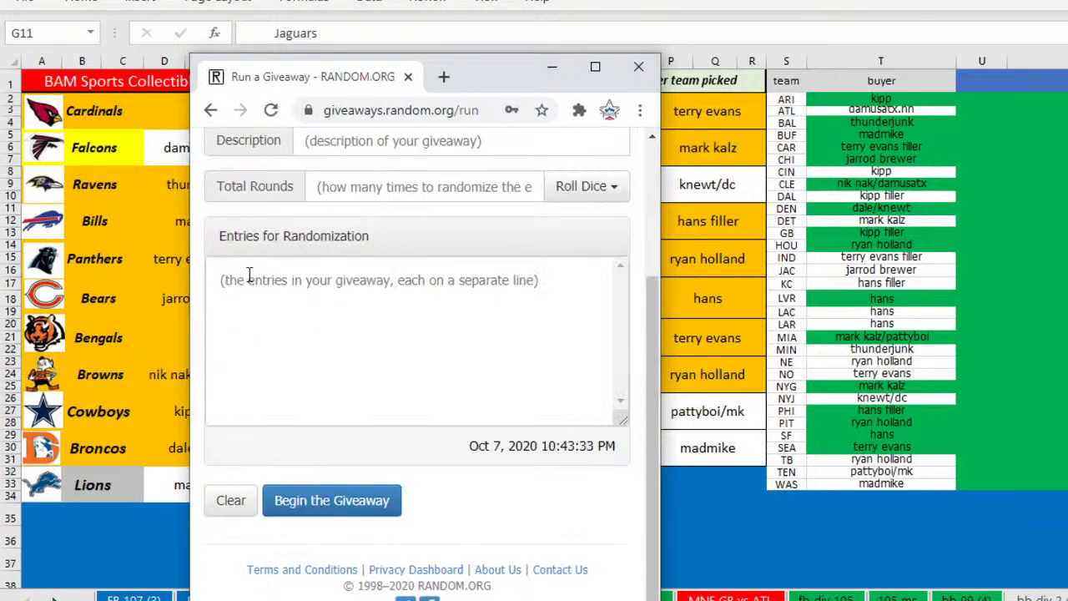
{"action": "right_click", "coordinate": [245, 282]}
{"action": "left_click", "coordinate": [292, 431]}
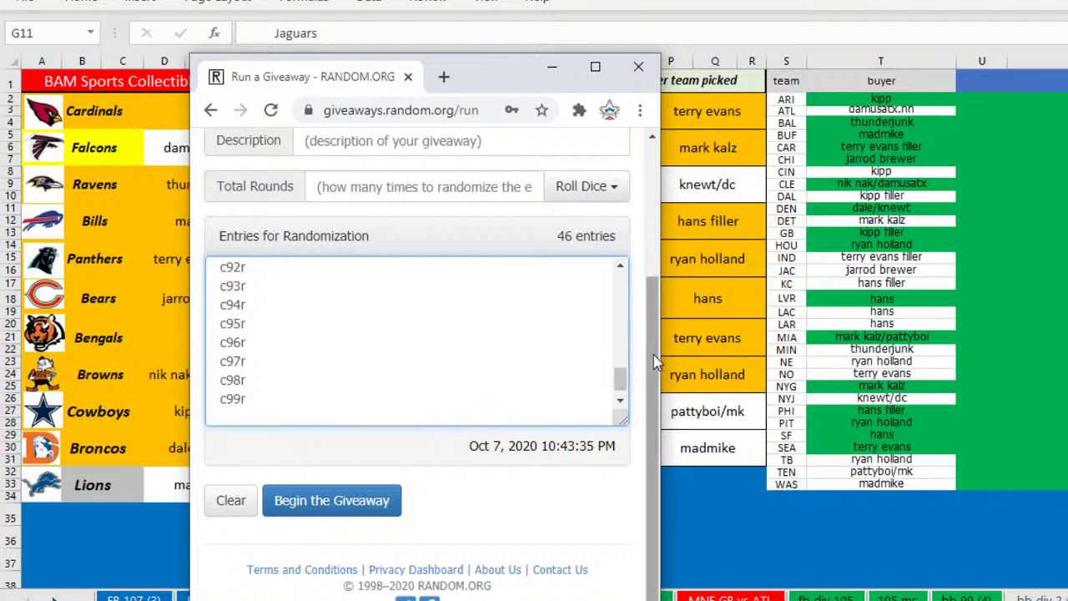
{"action": "left_click_drag", "start_coordinate": [658, 361], "coordinate": [623, 327]}
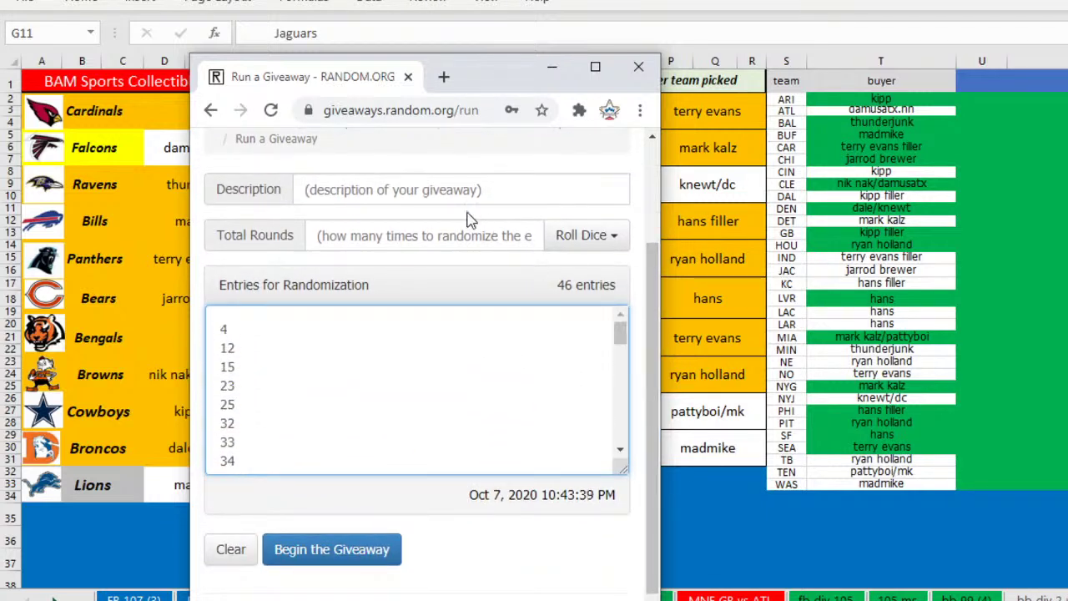
Set the giveaway description to 'lid 1' with 5 total rounds.
{"action": "left_click", "coordinate": [436, 191]}
{"action": "type", "text": "lid 1"}
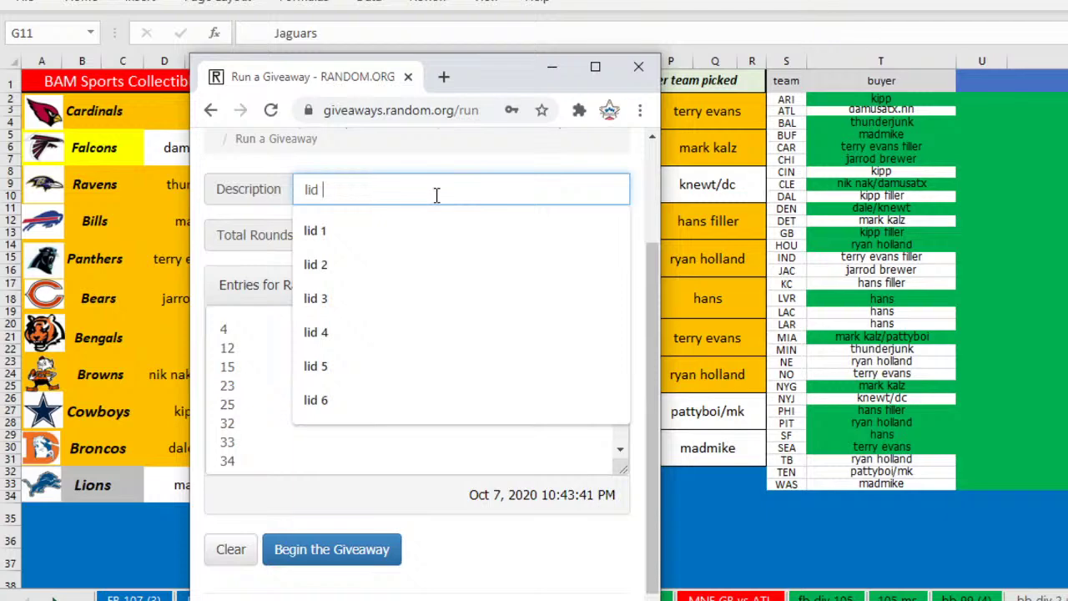
{"action": "left_click", "coordinate": [374, 231]}
{"action": "left_click", "coordinate": [374, 234]}
{"action": "left_click", "coordinate": [403, 275]}
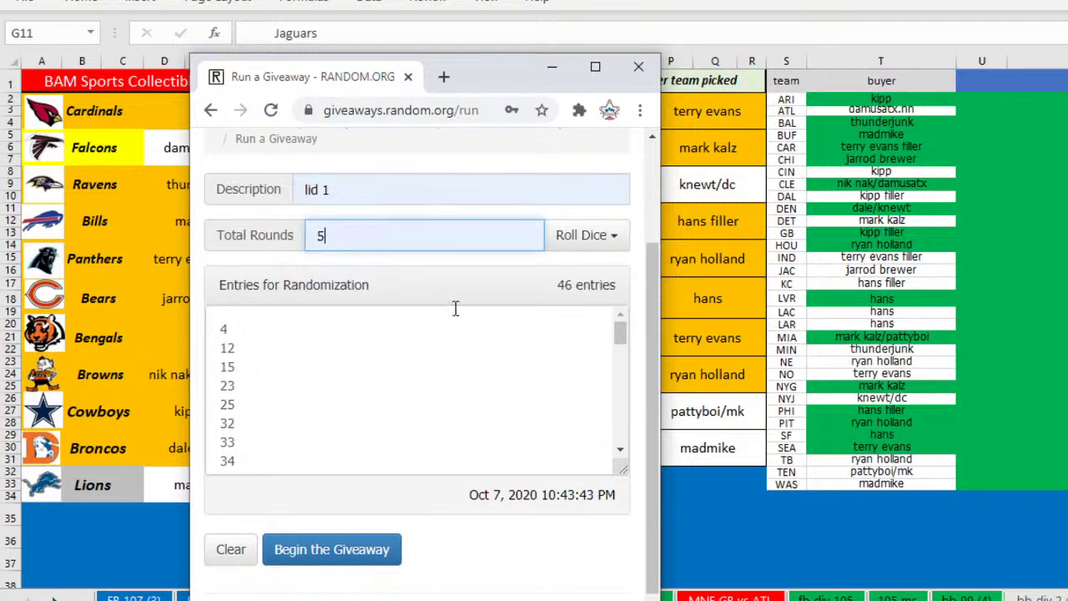
Run all five rounds, highlight winning entry 86, and minimize the browser.
{"action": "left_click", "coordinate": [337, 551]}
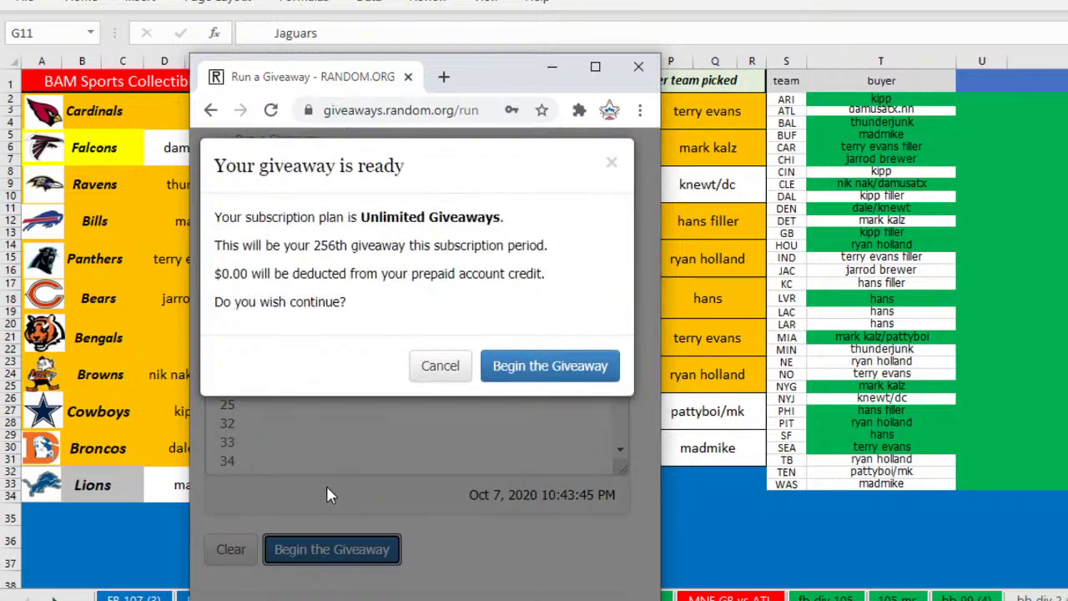
{"action": "left_click", "coordinate": [530, 361]}
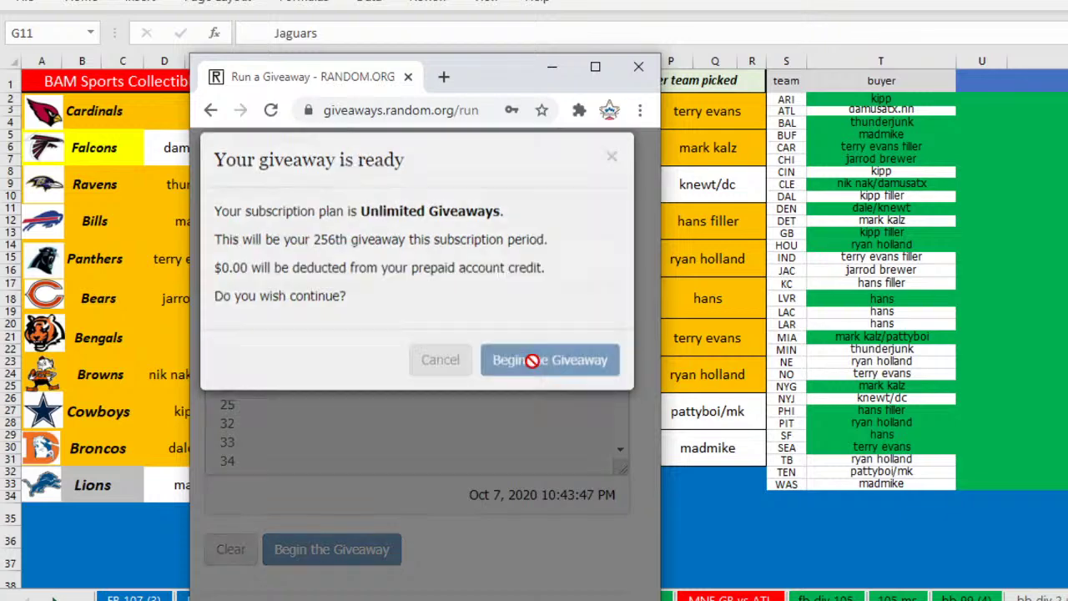
{"action": "left_click", "coordinate": [294, 549]}
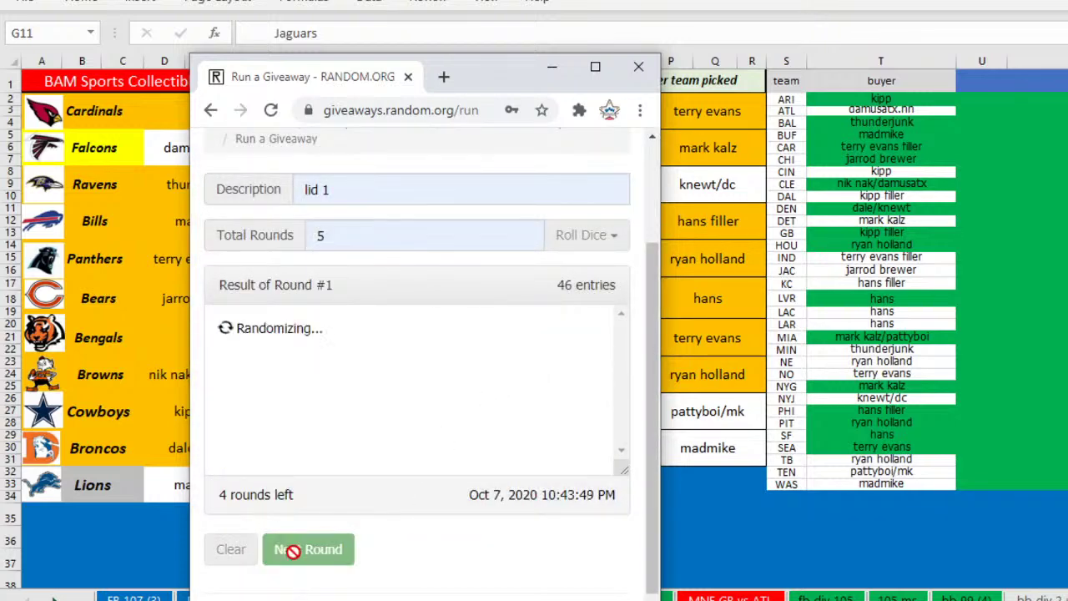
{"action": "left_click", "coordinate": [292, 550]}
{"action": "left_click", "coordinate": [294, 550]}
{"action": "left_click", "coordinate": [294, 550]}
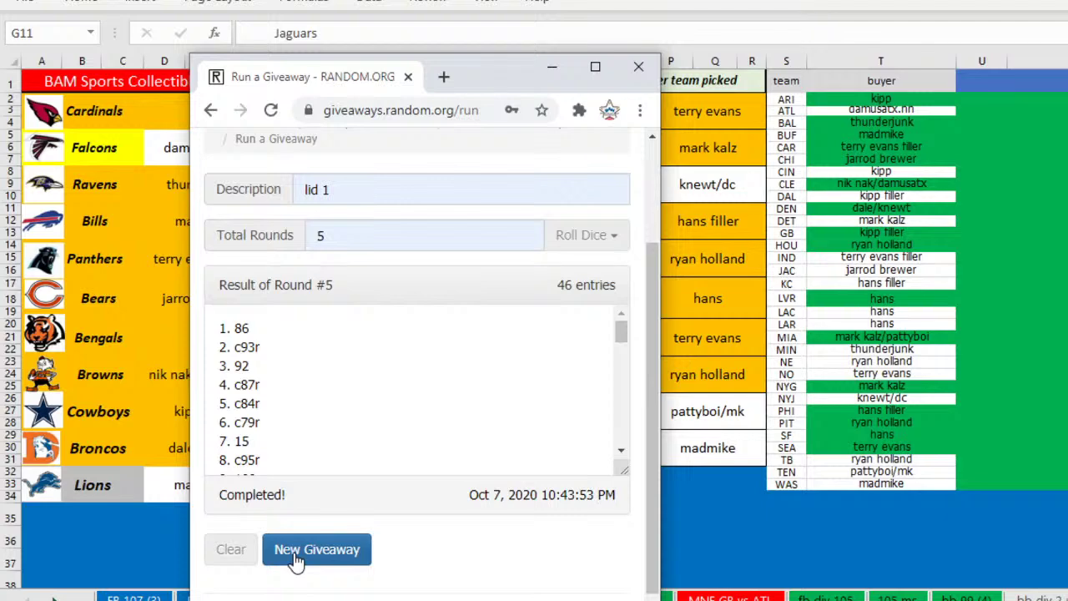
{"action": "left_click_drag", "start_coordinate": [275, 332], "coordinate": [195, 330]}
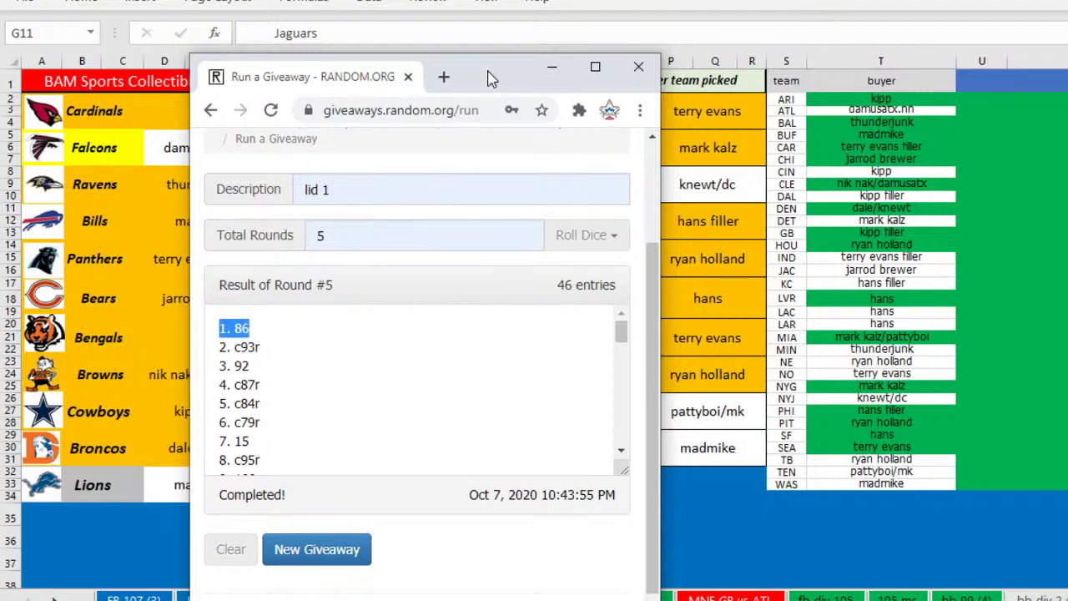
{"action": "left_click", "coordinate": [551, 67]}
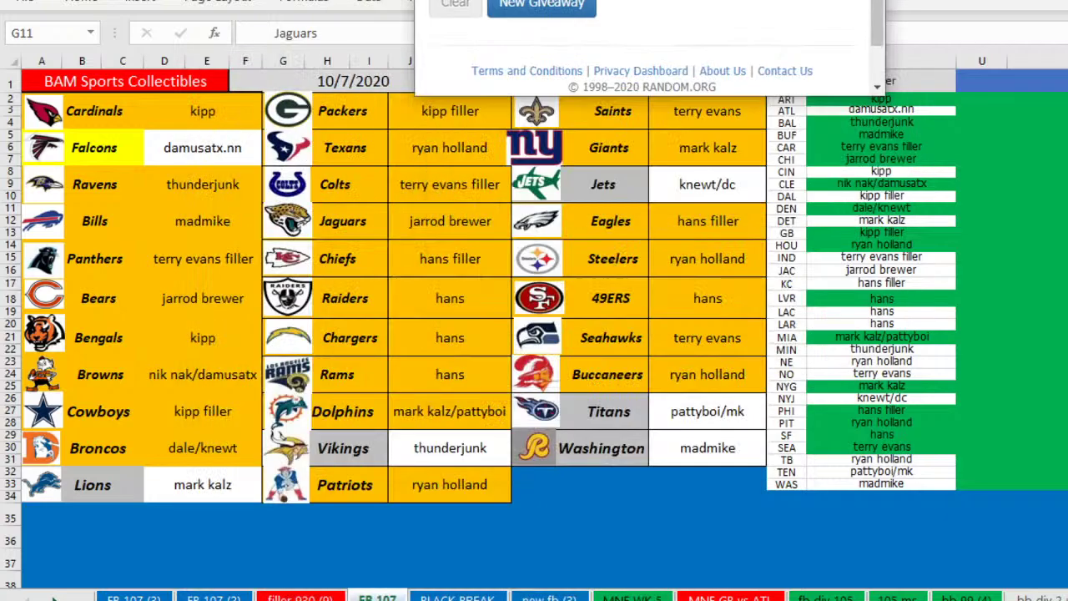
Type 'box 86' in the empty cell below Washington.
{"action": "left_click", "coordinate": [567, 487]}
{"action": "type", "text": "box 86"}
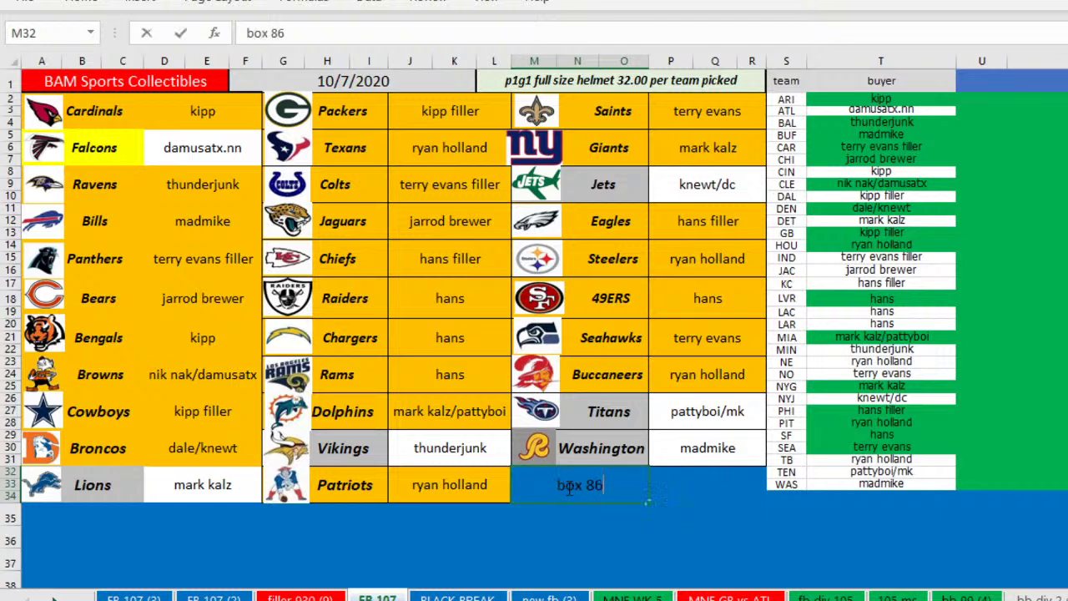
{"action": "key", "text": "Return"}
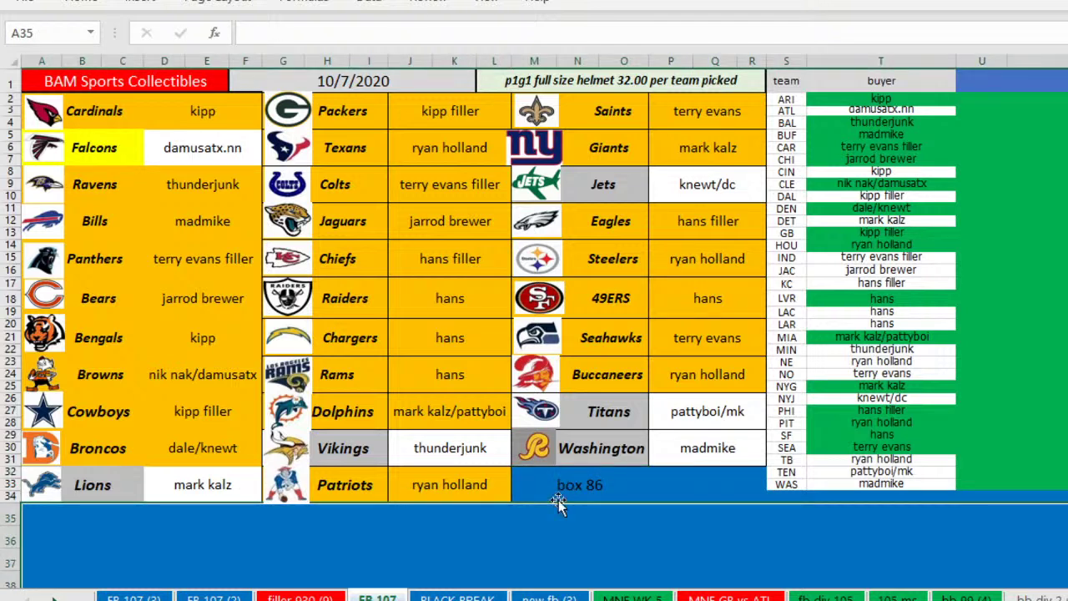
Swap the Jets and Titans buyers by retyping both buyer names.
{"action": "left_click", "coordinate": [713, 186]}
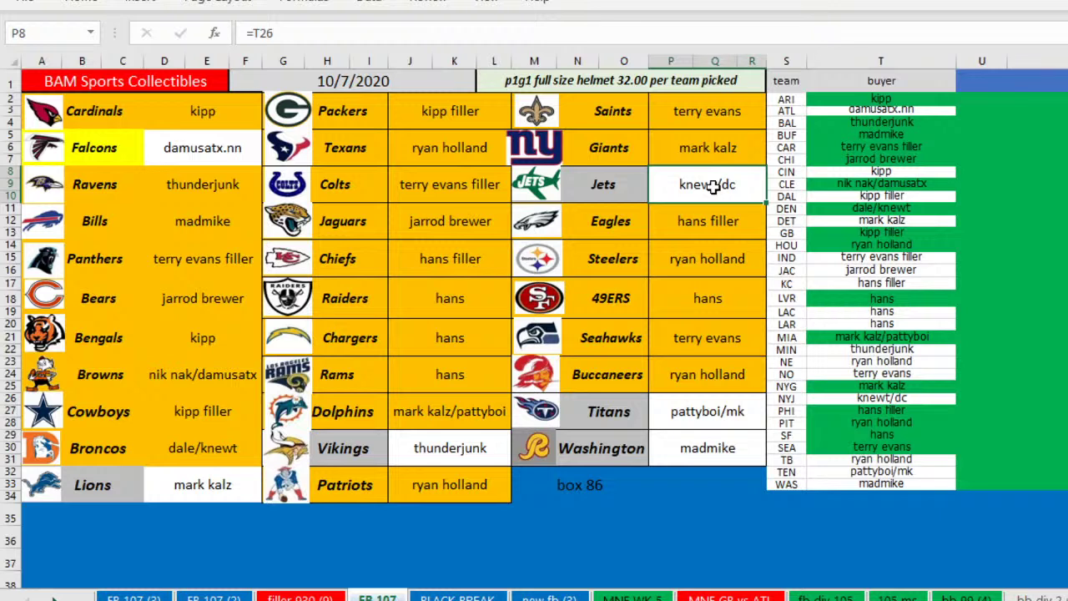
{"action": "type", "text": "pattyboi/mk"}
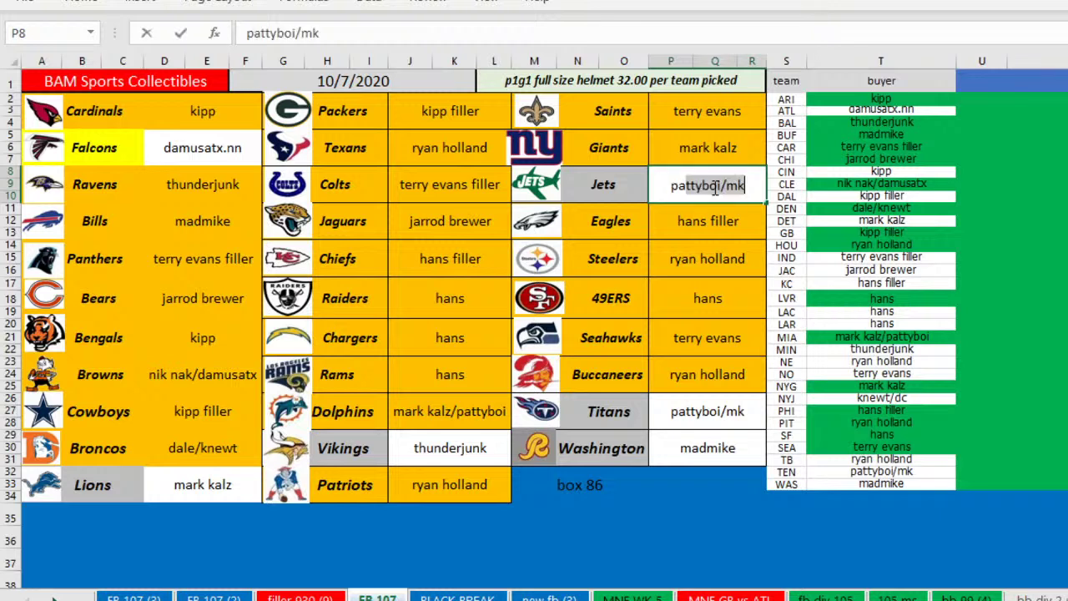
{"action": "key", "text": "Return"}
{"action": "key", "text": "Return"}
{"action": "key", "text": "Return"}
{"action": "key", "text": "Return"}
{"action": "key", "text": "Return"}
{"action": "key", "text": "Return"}
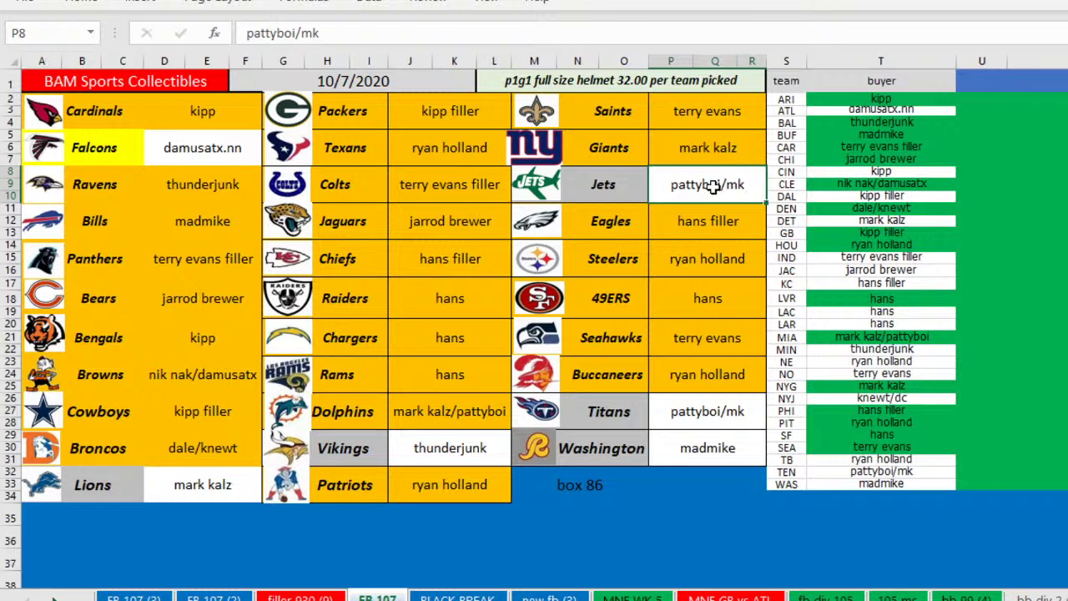
{"action": "type", "text": "knewt"}
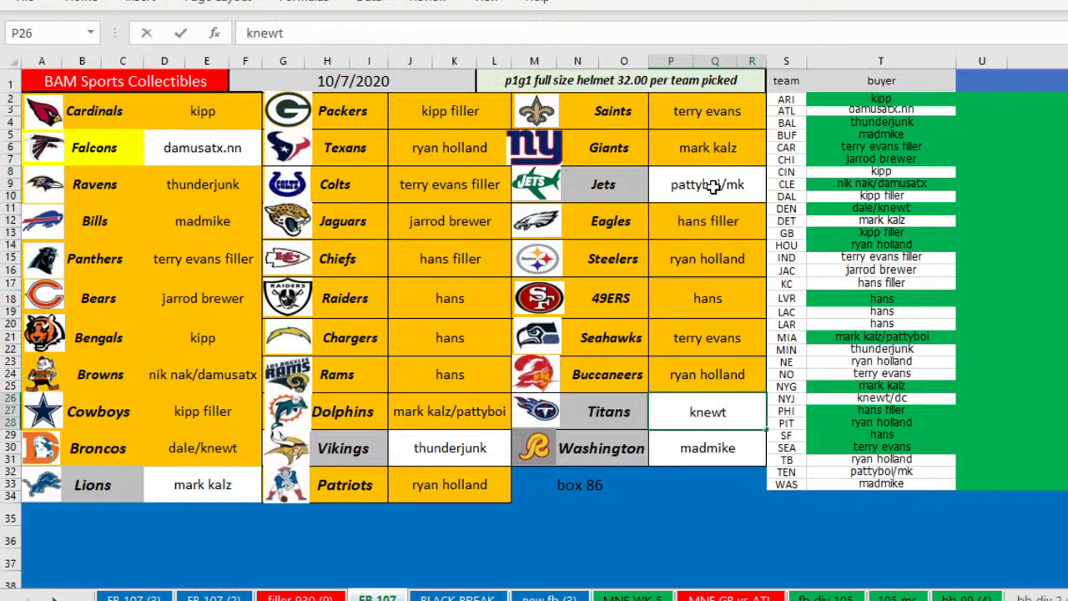
{"action": "key", "text": "Return"}
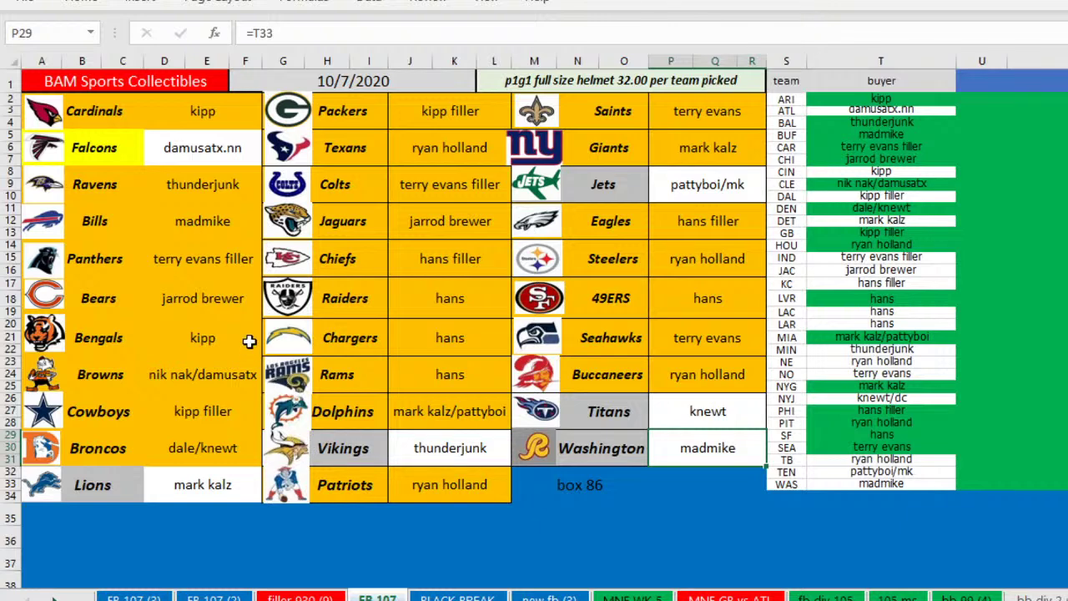
Reapply the gold fill to the whole team grid, including the Lions row.
{"action": "mouse_move", "coordinate": [120, 107]}
{"action": "left_mouse_down"}
{"action": "mouse_move", "coordinate": [267, 125]}
{"action": "mouse_move", "coordinate": [675, 338]}
{"action": "mouse_move", "coordinate": [639, 448]}
{"action": "left_mouse_up"}
{"action": "left_click_drag", "start_coordinate": [96, 483], "coordinate": [184, 485]}
{"action": "right_click", "coordinate": [184, 485]}
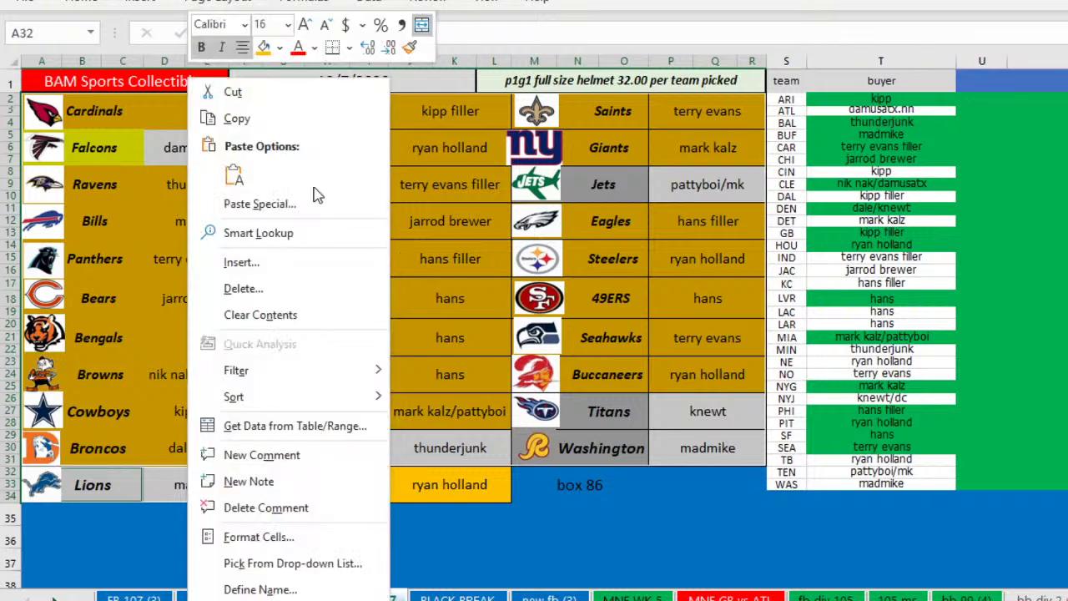
{"action": "key", "text": "Escape"}
{"action": "left_click", "coordinate": [660, 486]}
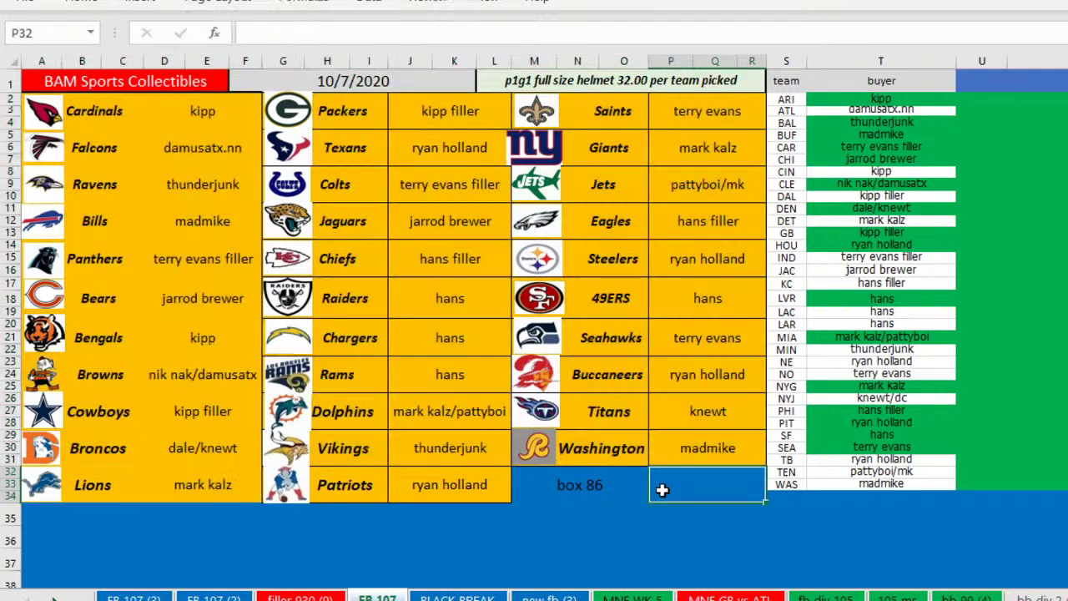
Set No Fill on the box 86 cell and the cell beside it.
{"action": "left_click", "coordinate": [558, 486]}
{"action": "right_click", "coordinate": [559, 486]}
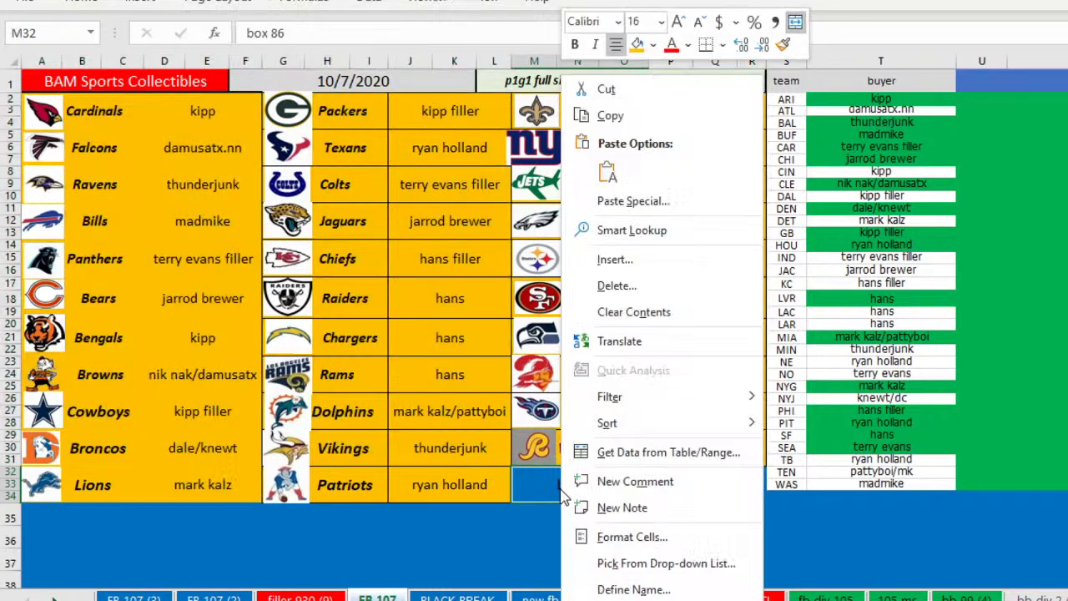
{"action": "left_click", "coordinate": [652, 45]}
{"action": "left_click", "coordinate": [666, 252]}
{"action": "left_click", "coordinate": [708, 486]}
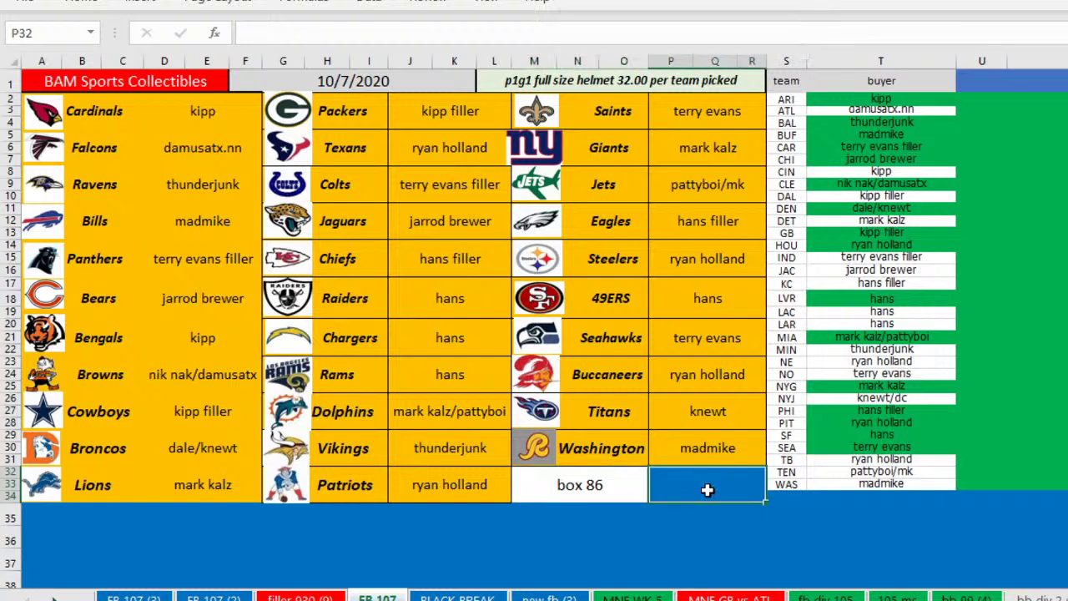
{"action": "right_click", "coordinate": [709, 486]}
{"action": "left_click", "coordinate": [785, 539]}
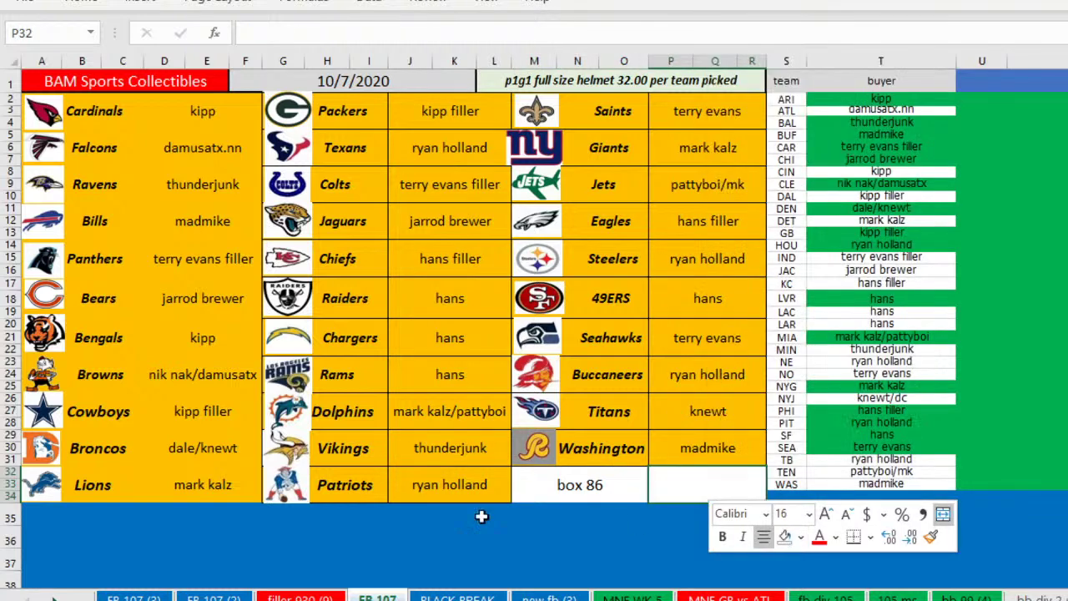
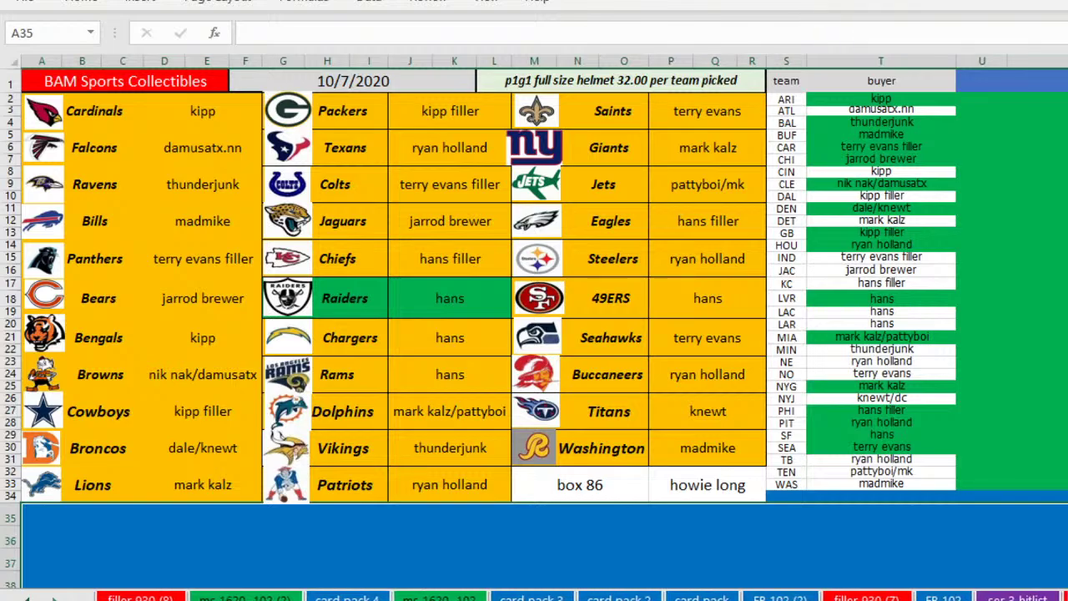
On the cor 3 hitlist sheet, enter 'Howie Long Chrome' in empty slot 86.
{"action": "left_click", "coordinate": [806, 598]}
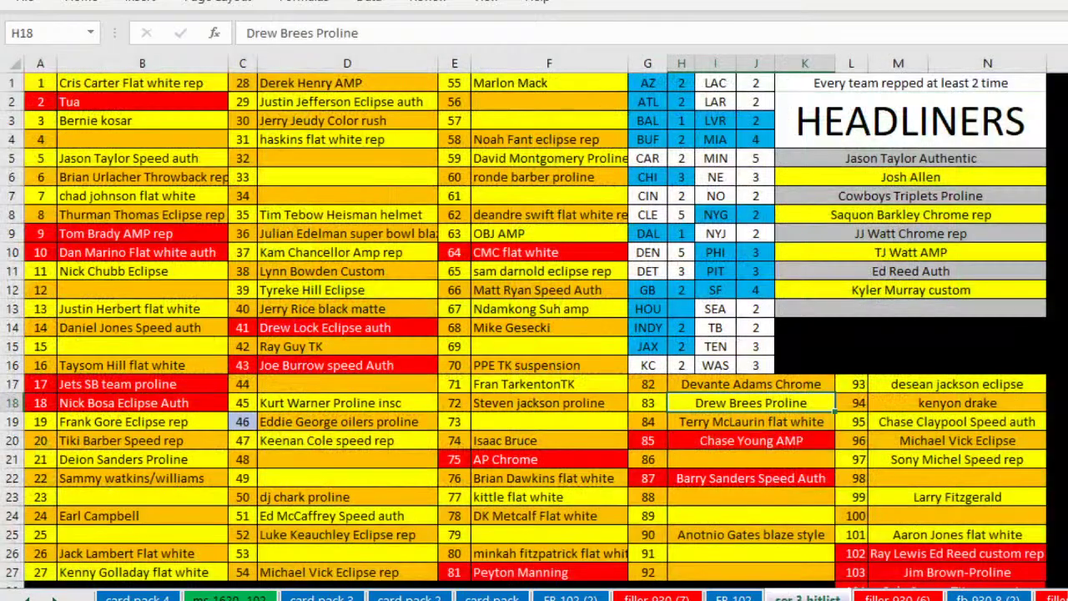
{"action": "left_click", "coordinate": [720, 462]}
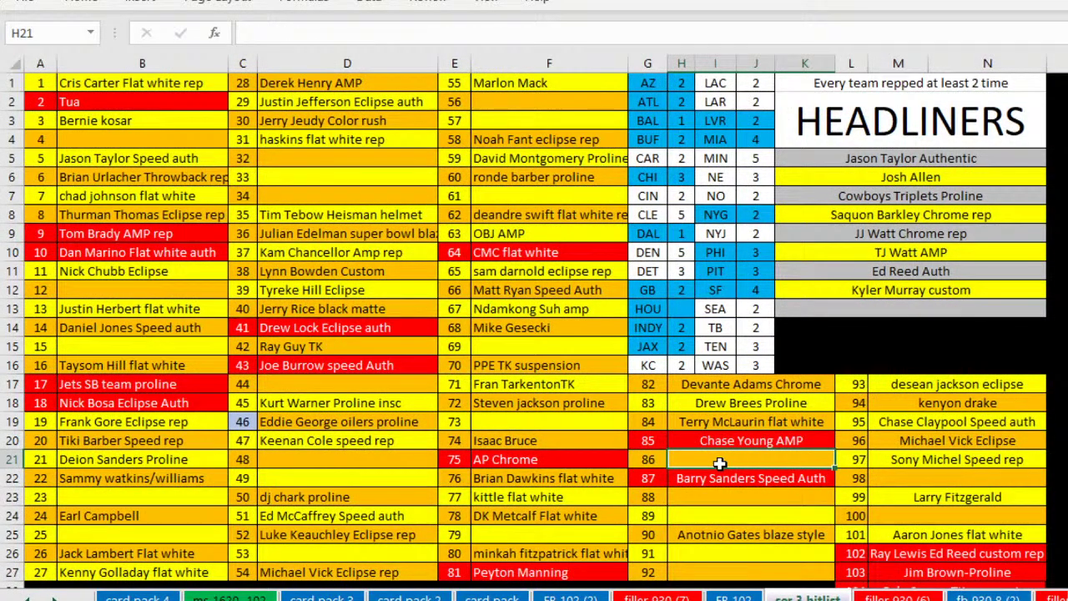
{"action": "type", "text": "Howie Lo"}
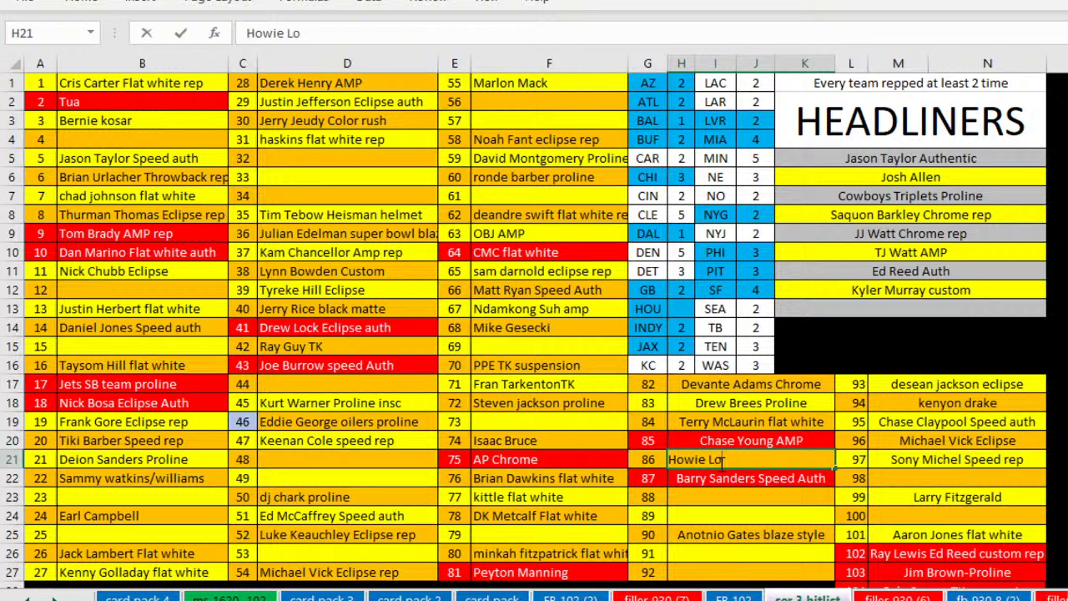
{"action": "type", "text": "ng Chro"}
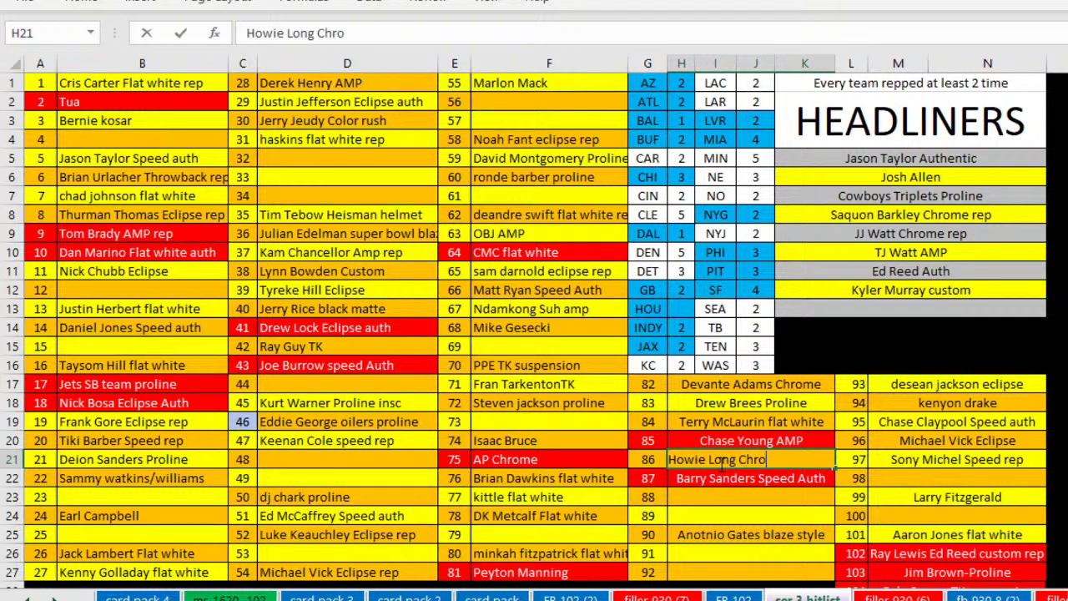
{"action": "type", "text": "me"}
{"action": "key", "text": "Return"}
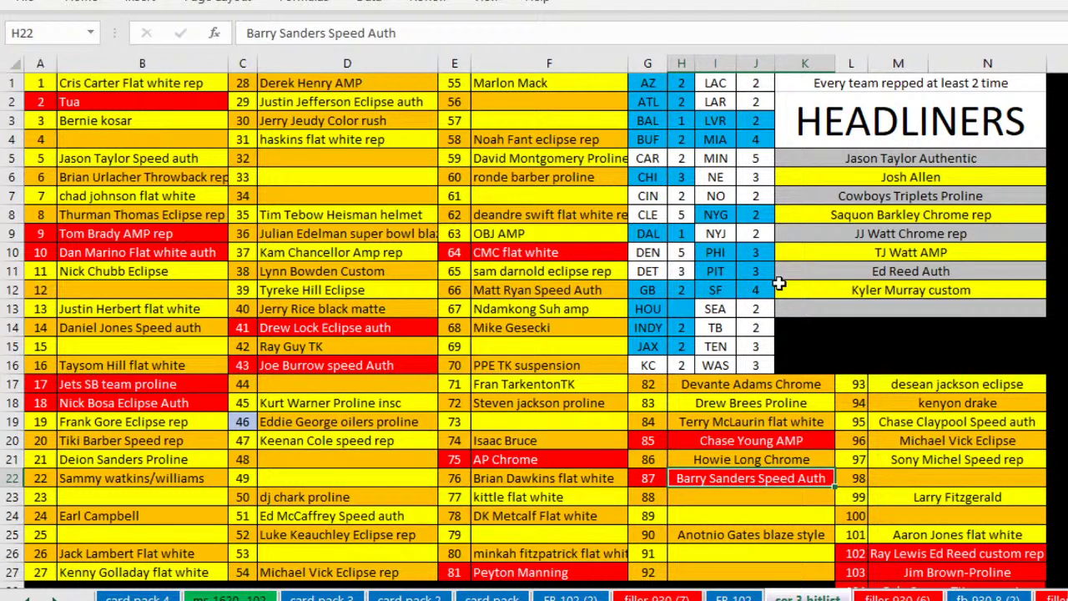
Change LVR's team count from 2 to 3.
{"action": "left_click", "coordinate": [755, 119]}
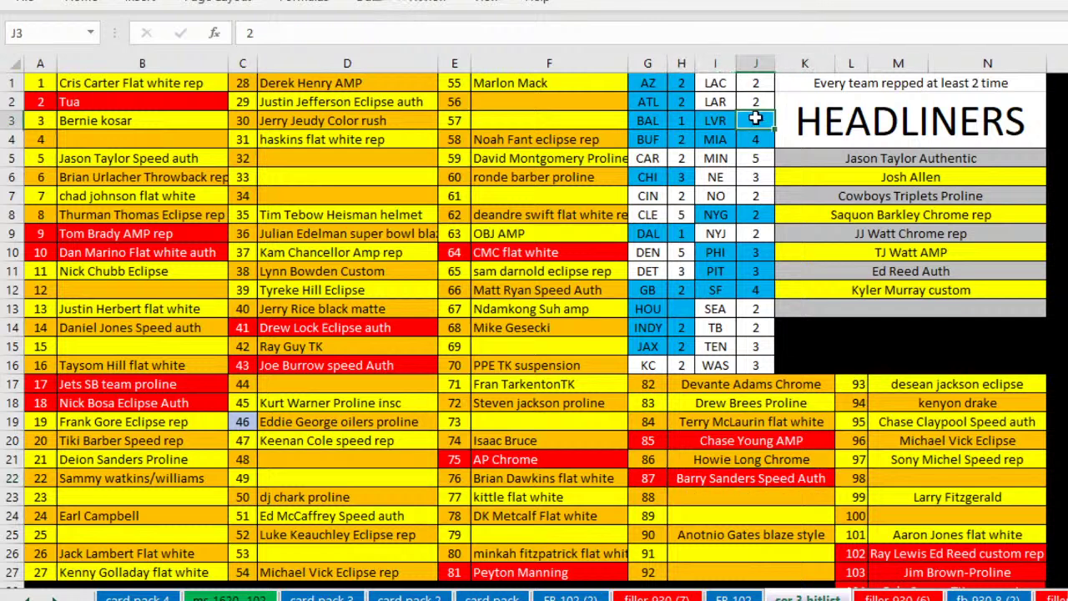
{"action": "type", "text": "3"}
{"action": "left_click", "coordinate": [714, 214]}
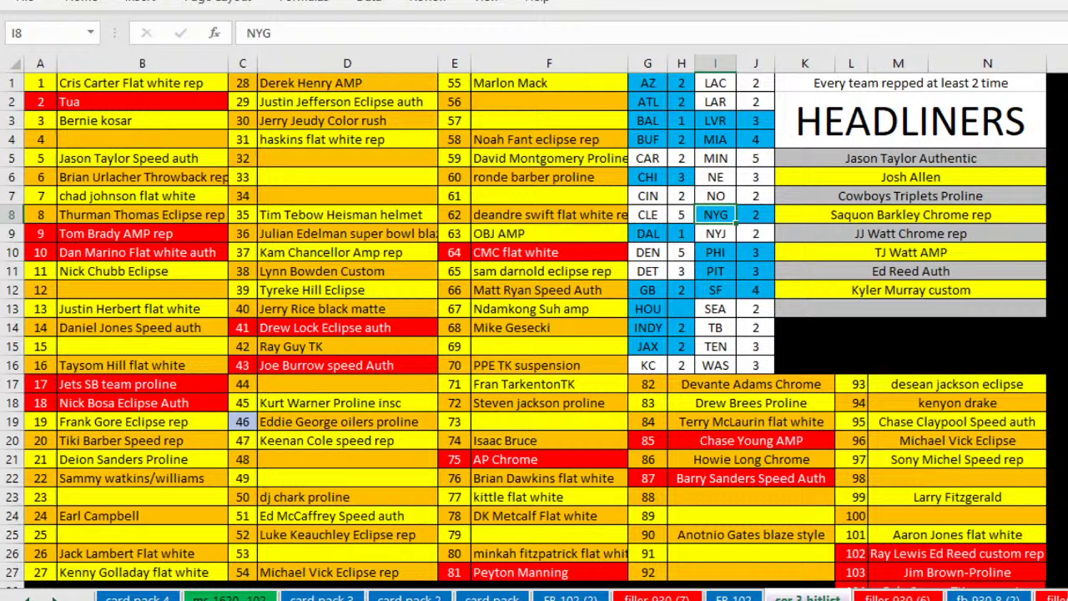
Scroll the sheet tabs to the FB 107 sheets and switch to the blank FB 107 (2) copy.
{"action": "left_click", "coordinate": [33, 597]}
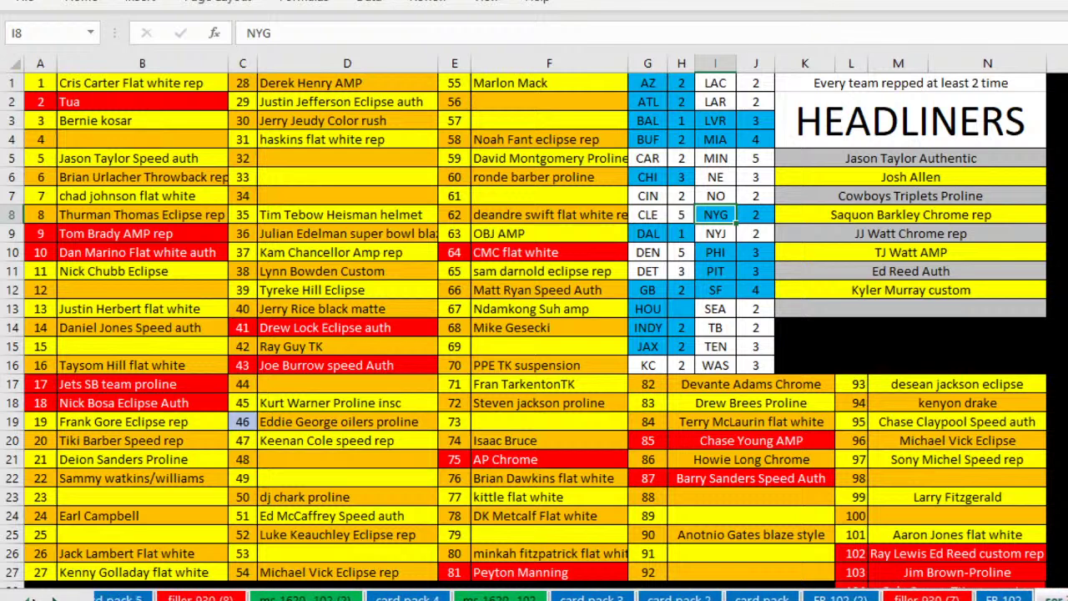
{"action": "left_click", "coordinate": [34, 597]}
{"action": "left_click", "coordinate": [33, 597]}
{"action": "left_click", "coordinate": [34, 597]}
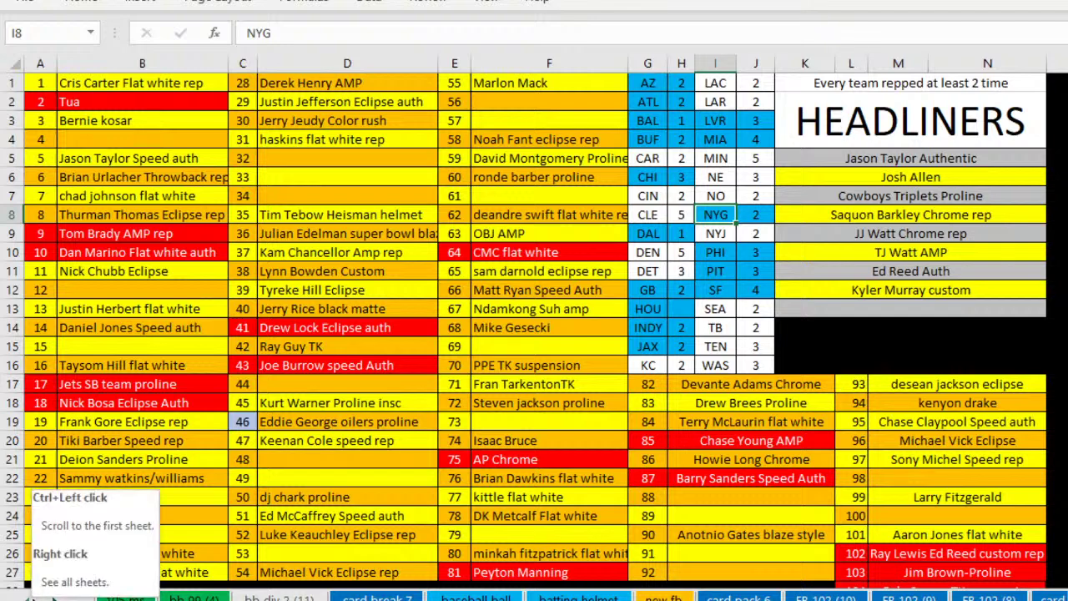
{"action": "left_click", "coordinate": [52, 597]}
{"action": "left_click", "coordinate": [51, 598]}
{"action": "left_click", "coordinate": [52, 597]}
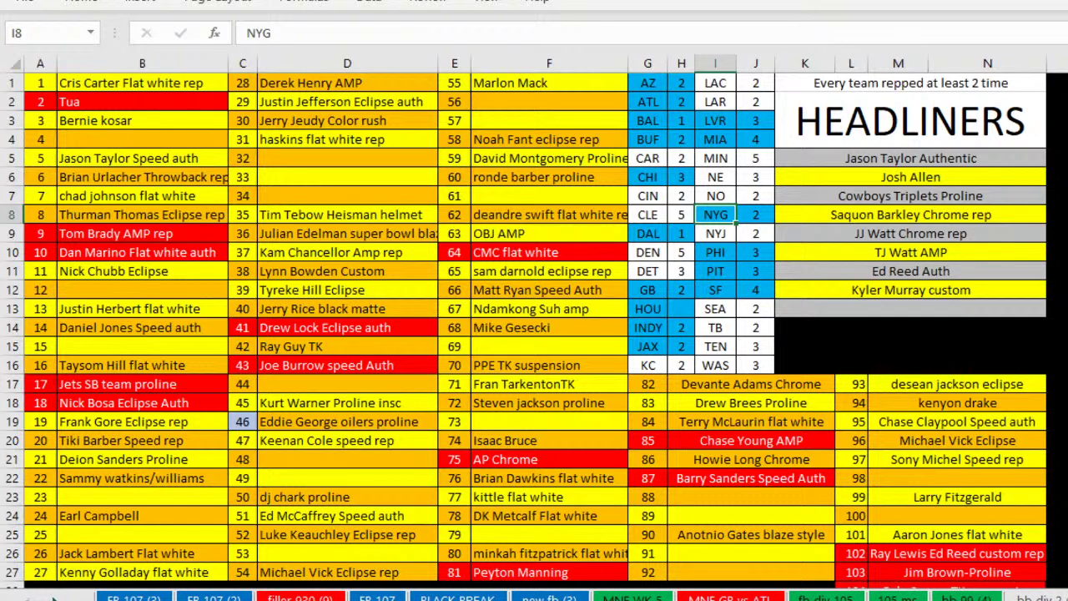
{"action": "key", "text": "ctrl+Page_Down"}
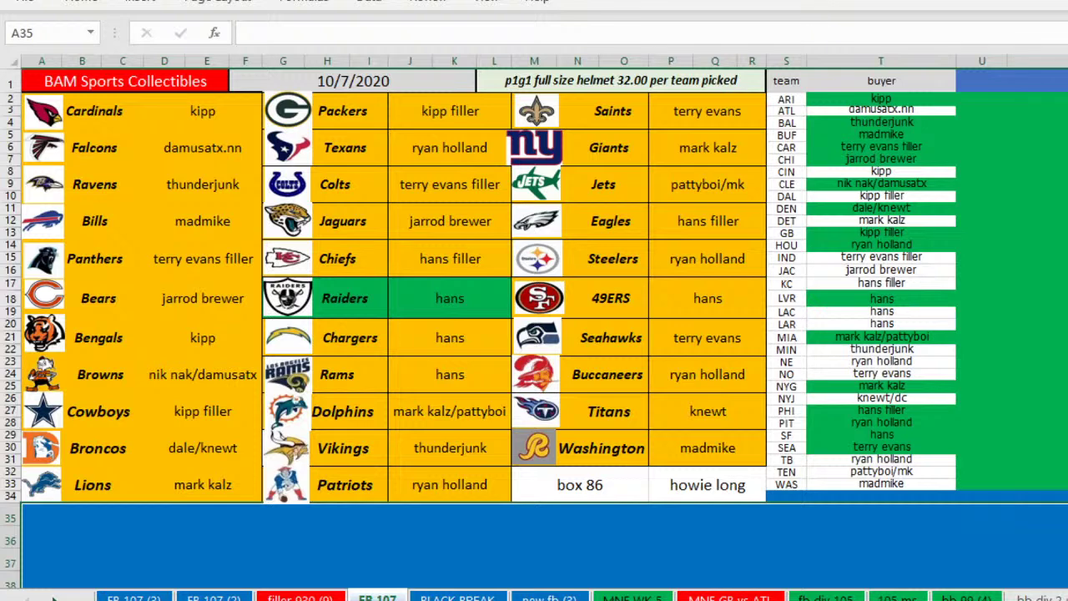
{"action": "key", "text": "ctrl+Page_Up"}
{"action": "key", "text": "ctrl+Page_Up"}
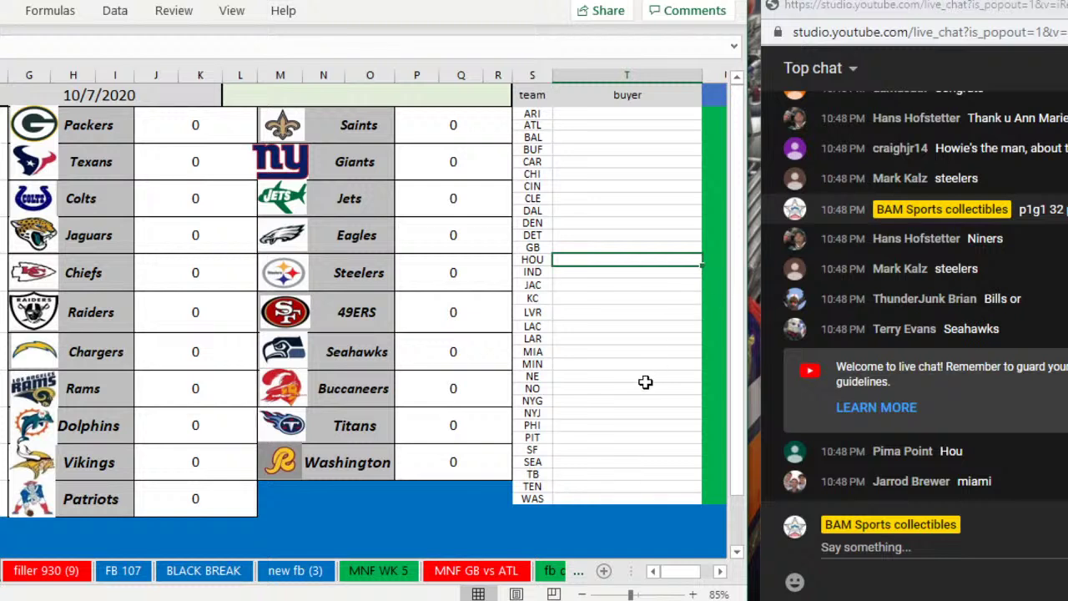
Enter buyer names in the buyer column for SF, PIT and BUF.
{"action": "left_click_drag", "start_coordinate": [740, 378], "coordinate": [740, 391]}
{"action": "left_click", "coordinate": [573, 448]}
{"action": "type", "text": "hans"}
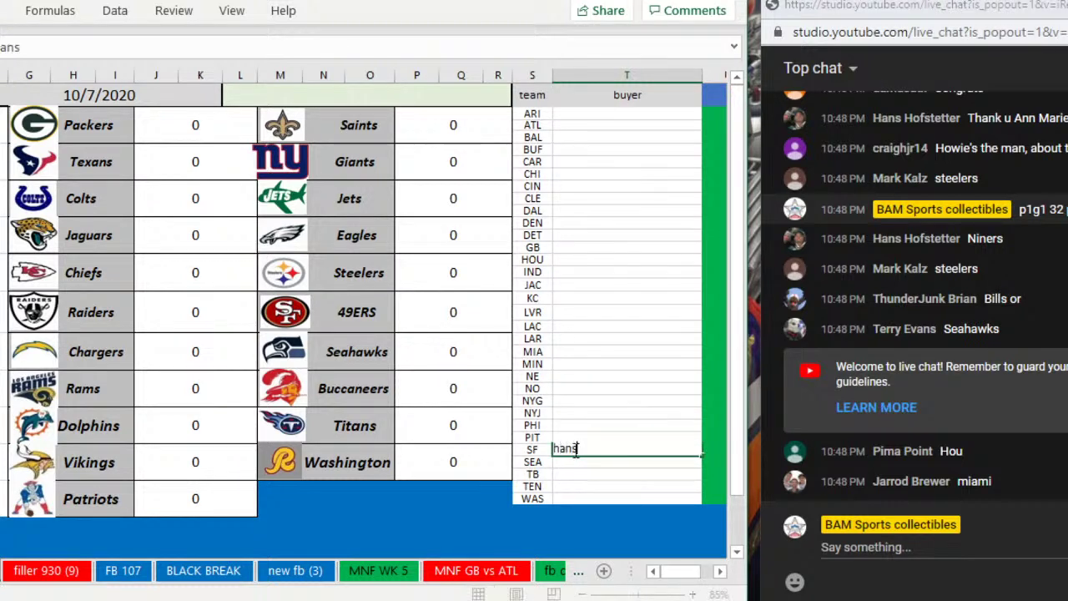
{"action": "key", "text": "Return"}
{"action": "key", "text": "Up"}
{"action": "key", "text": "Up"}
{"action": "key", "text": "Up"}
{"action": "key", "text": "Up"}
{"action": "key", "text": "Up"}
{"action": "key", "text": "Up"}
{"action": "key", "text": "Up"}
{"action": "key", "text": "Up"}
{"action": "key", "text": "Up"}
{"action": "key", "text": "Up"}
{"action": "key", "text": "Up"}
{"action": "key", "text": "Up"}
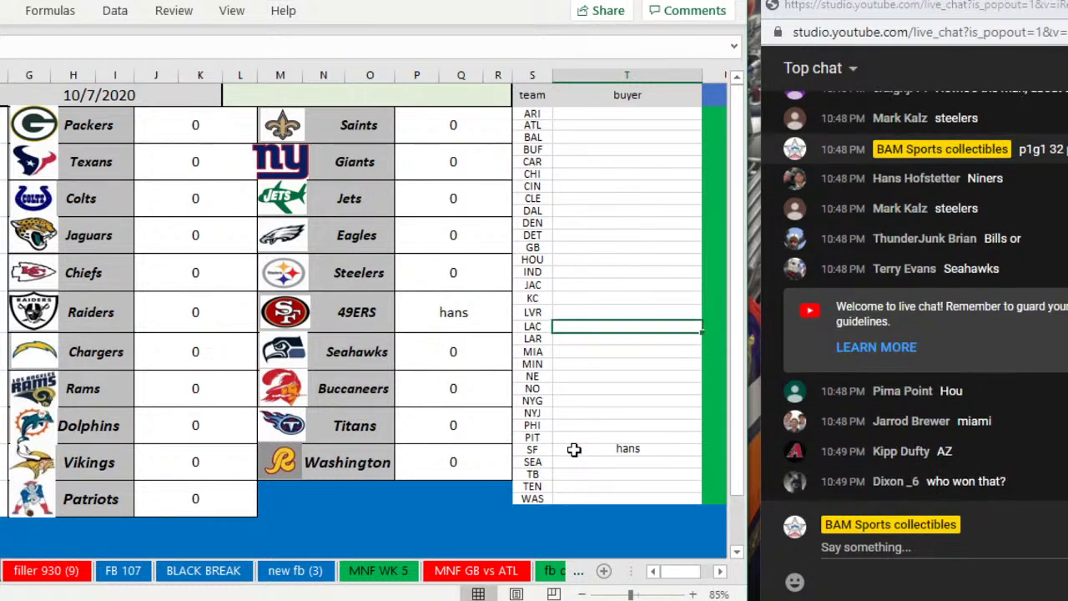
{"action": "key", "text": "Down"}
{"action": "key", "text": "Down"}
{"action": "key", "text": "Down"}
{"action": "key", "text": "Down"}
{"action": "key", "text": "Down"}
{"action": "key", "text": "Down"}
{"action": "key", "text": "Down"}
{"action": "key", "text": "Down"}
{"action": "key", "text": "Down"}
{"action": "key", "text": "Down"}
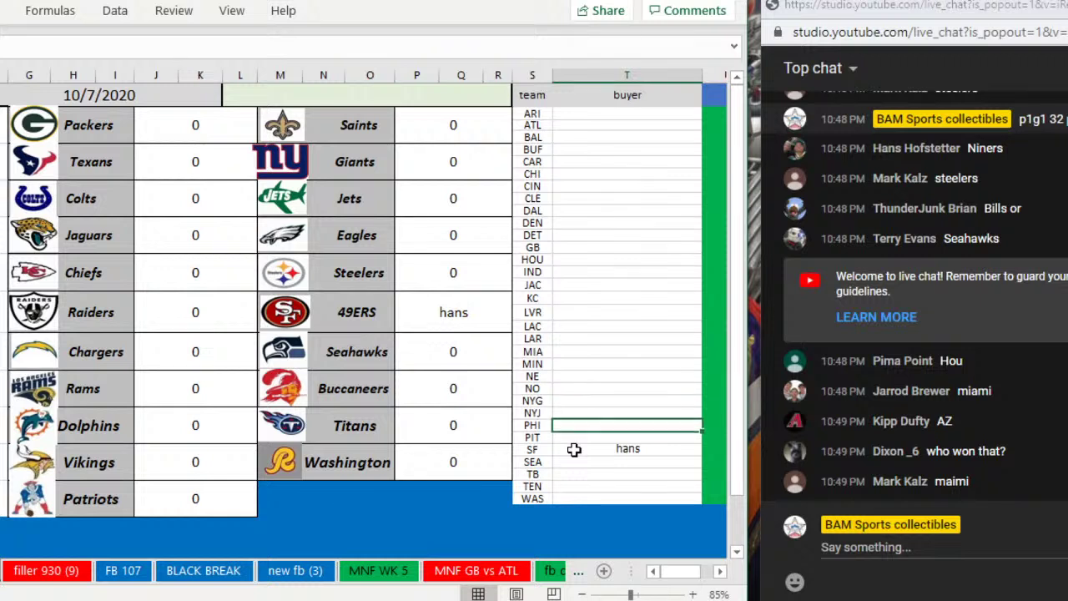
{"action": "key", "text": "Return"}
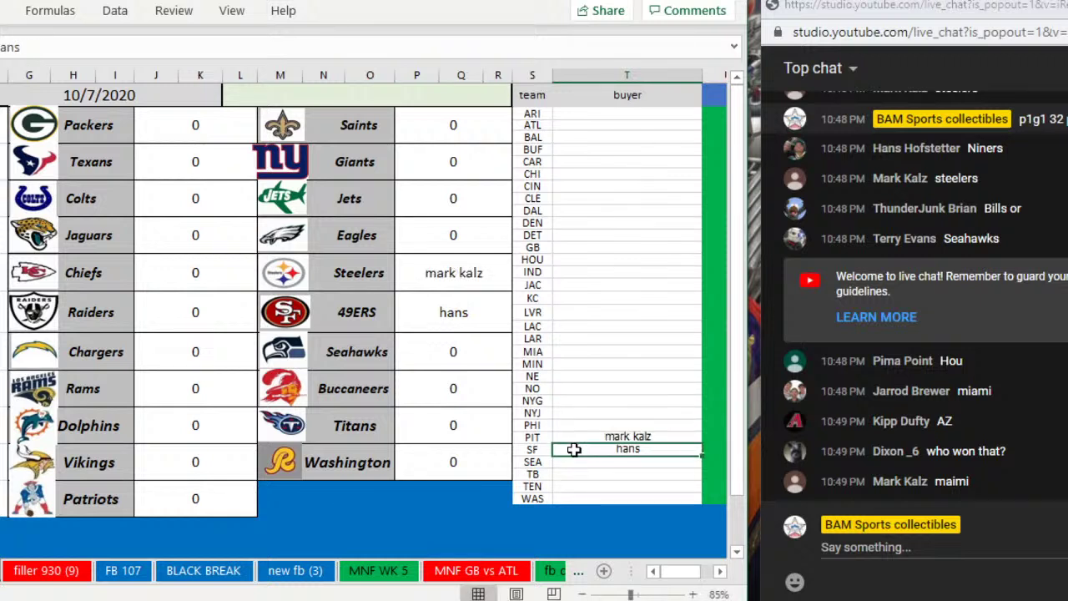
{"action": "key", "text": "Up"}
{"action": "key", "text": "Up"}
{"action": "key", "text": "Up"}
{"action": "key", "text": "Up"}
{"action": "key", "text": "Up"}
{"action": "key", "text": "Up"}
{"action": "key", "text": "Up"}
{"action": "key", "text": "Up"}
{"action": "key", "text": "Up"}
{"action": "key", "text": "Up"}
{"action": "key", "text": "Up"}
{"action": "key", "text": "Up"}
{"action": "key", "text": "Up"}
{"action": "key", "text": "Up"}
{"action": "key", "text": "Up"}
{"action": "key", "text": "Up"}
{"action": "key", "text": "Up"}
{"action": "key", "text": "Up"}
{"action": "key", "text": "Up"}
{"action": "key", "text": "Up"}
{"action": "key", "text": "Up"}
{"action": "key", "text": "Up"}
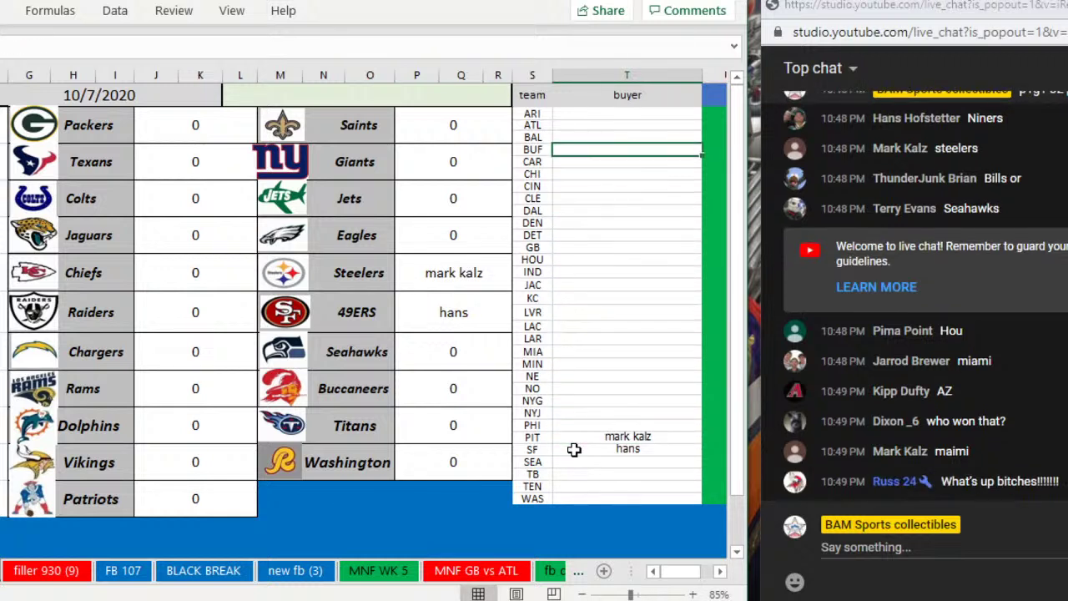
{"action": "key", "text": "Down"}
{"action": "key", "text": "Down"}
{"action": "type", "text": "thunderjunk"}
{"action": "key", "text": "Return"}
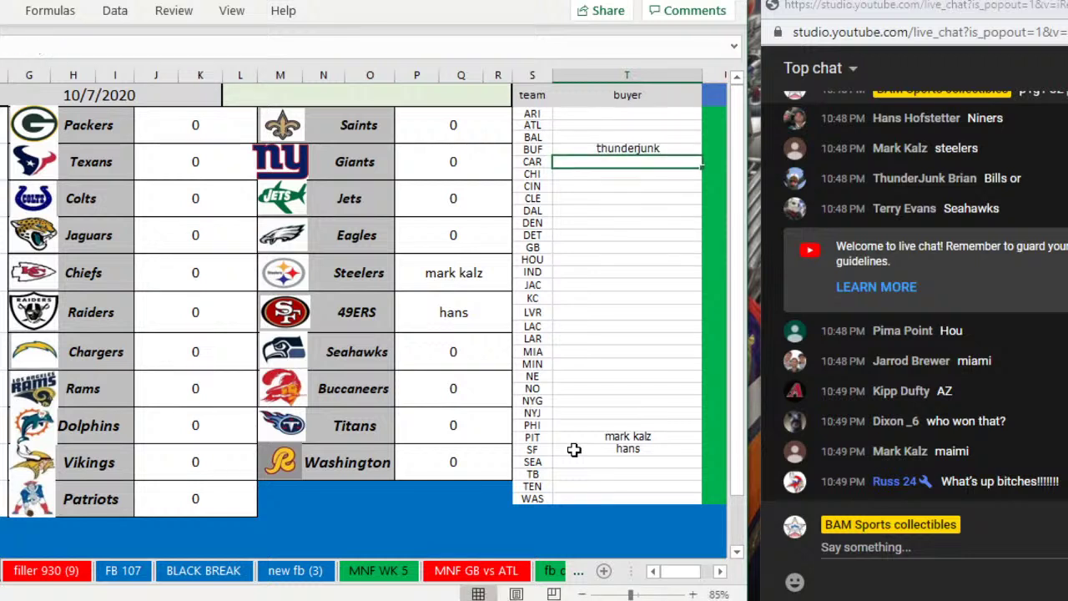
Enter buyer names for SEA, HOU and MIA, fixing a typo in the MIA name.
{"action": "key", "text": "Down"}
{"action": "key", "text": "Down"}
{"action": "key", "text": "Down"}
{"action": "key", "text": "Down"}
{"action": "key", "text": "Down"}
{"action": "key", "text": "Down"}
{"action": "key", "text": "Down"}
{"action": "key", "text": "Down"}
{"action": "key", "text": "Down"}
{"action": "key", "text": "Down"}
{"action": "key", "text": "Down"}
{"action": "key", "text": "Down"}
{"action": "key", "text": "Down"}
{"action": "key", "text": "Down"}
{"action": "key", "text": "Down"}
{"action": "key", "text": "Down"}
{"action": "key", "text": "Down"}
{"action": "key", "text": "Down"}
{"action": "key", "text": "Down"}
{"action": "key", "text": "Down"}
{"action": "key", "text": "Down"}
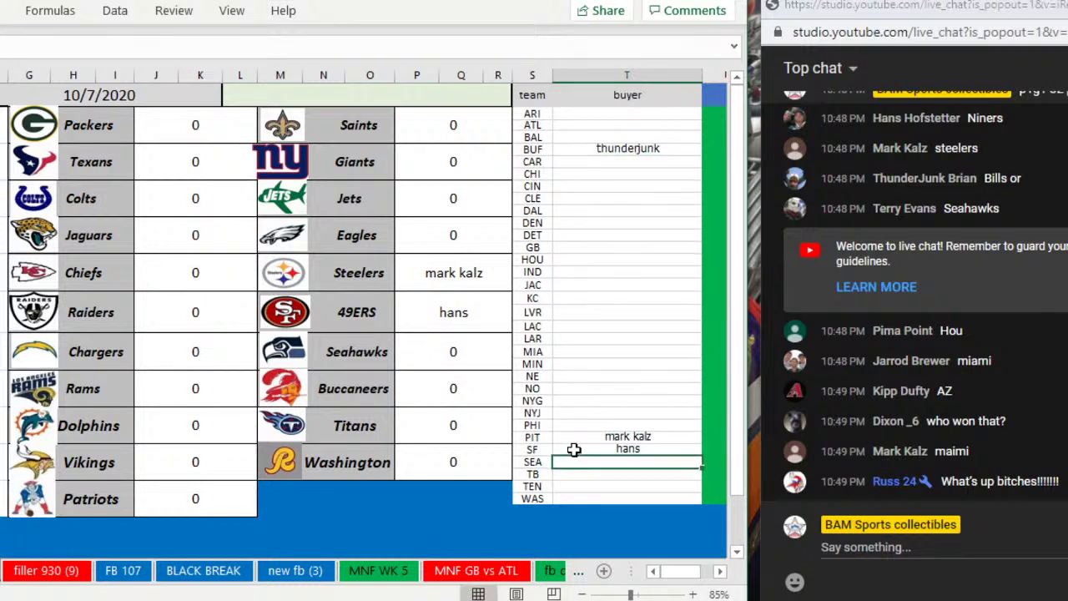
{"action": "key", "text": "ctrl+Return"}
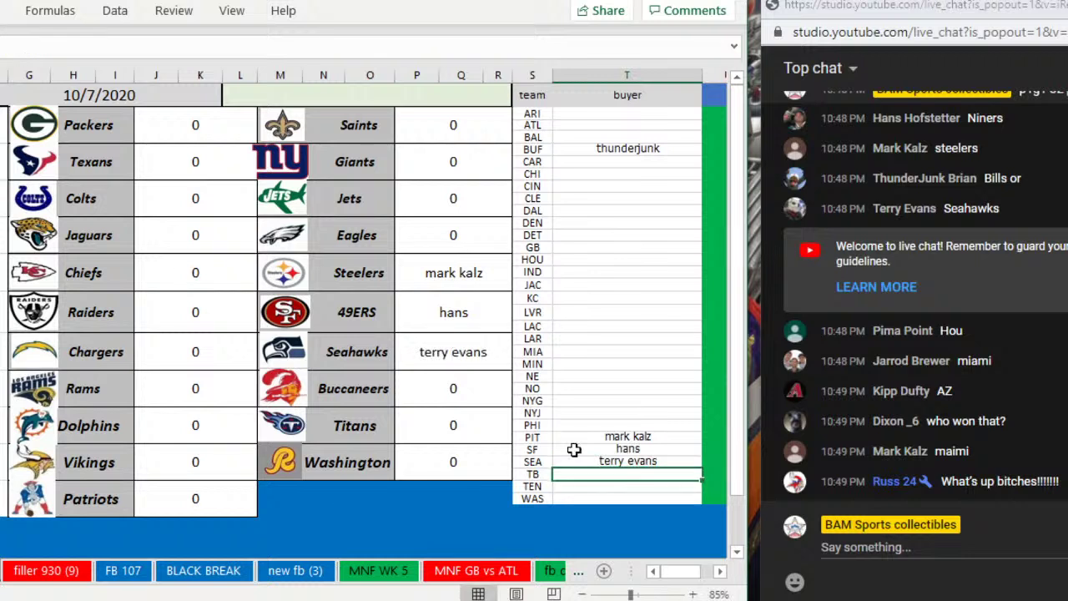
{"action": "key", "text": "Up"}
{"action": "key", "text": "Up"}
{"action": "key", "text": "Up"}
{"action": "key", "text": "Up"}
{"action": "key", "text": "Up"}
{"action": "key", "text": "Up"}
{"action": "key", "text": "Up"}
{"action": "key", "text": "Up"}
{"action": "key", "text": "Up"}
{"action": "key", "text": "Up"}
{"action": "key", "text": "Up"}
{"action": "key", "text": "Up"}
{"action": "key", "text": "Up"}
{"action": "key", "text": "Up"}
{"action": "key", "text": "Up"}
{"action": "key", "text": "Up"}
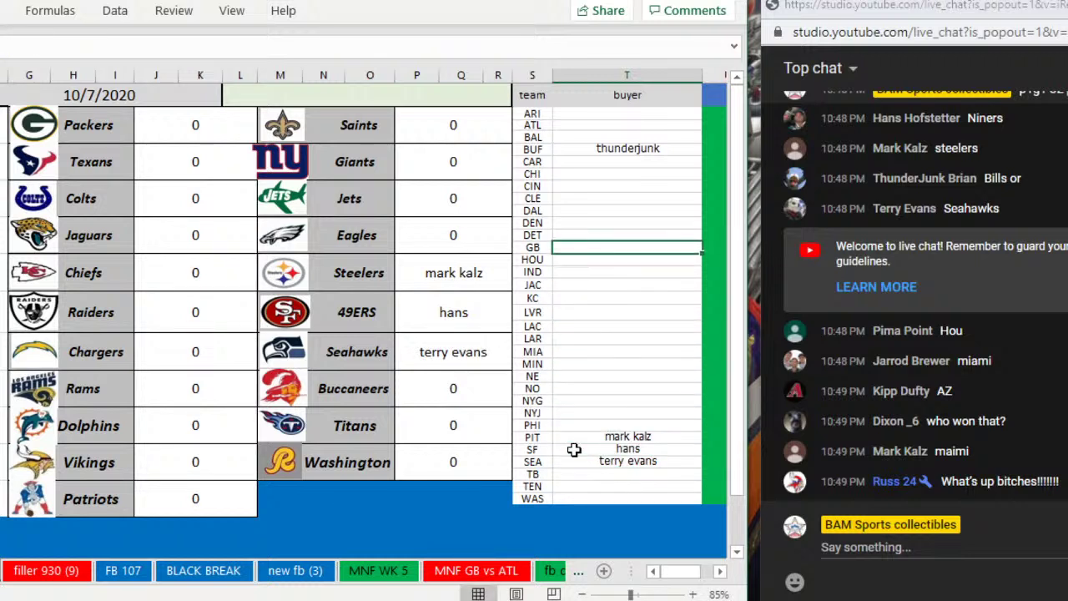
{"action": "type", "text": "pima po"}
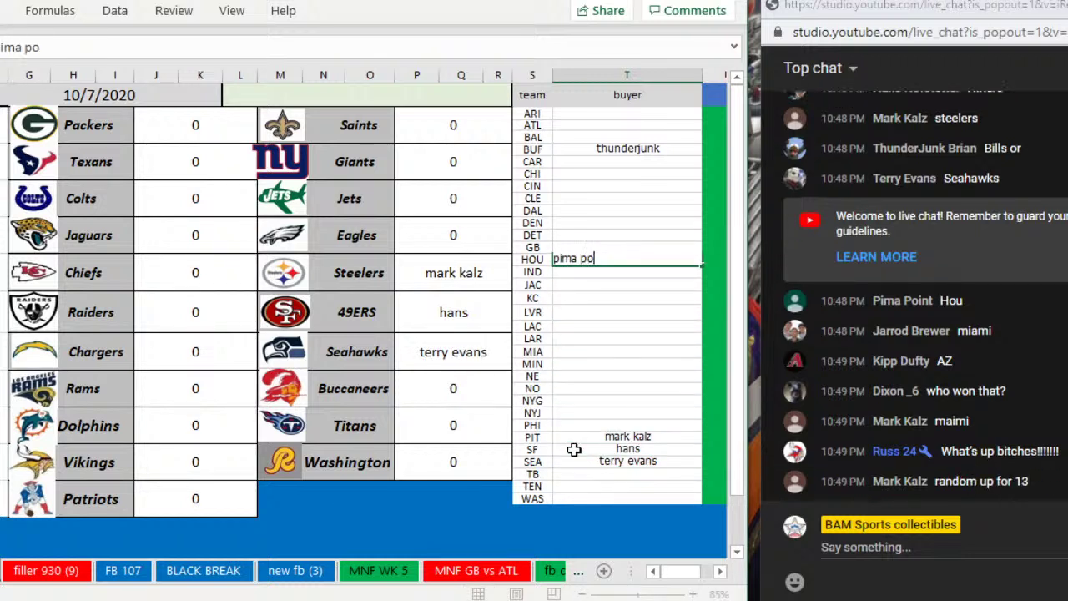
{"action": "type", "text": "int"}
{"action": "key", "text": "Return"}
{"action": "key", "text": "Down"}
{"action": "key", "text": "Down"}
{"action": "key", "text": "Down"}
{"action": "key", "text": "Down"}
{"action": "key", "text": "Down"}
{"action": "key", "text": "Down"}
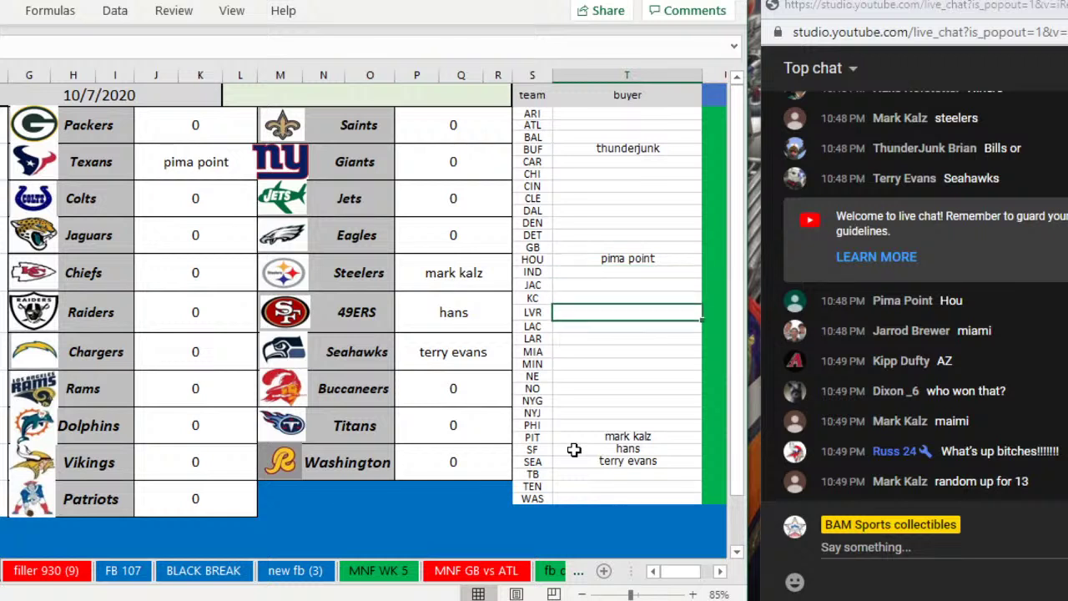
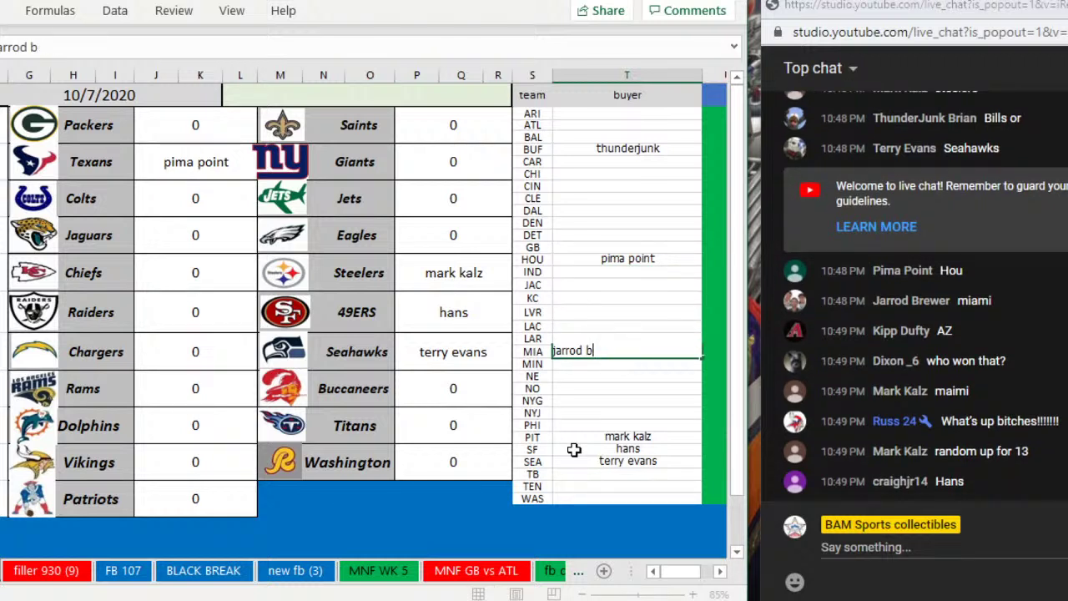
{"action": "type", "text": "rewer"}
{"action": "key", "text": "Return"}
Enter the ARI buyer name and close the live chat window.
{"action": "key", "text": "Up"}
{"action": "key", "text": "Up"}
{"action": "key", "text": "Up"}
{"action": "key", "text": "Up"}
{"action": "key", "text": "Up"}
{"action": "key", "text": "Up"}
{"action": "key", "text": "Up"}
{"action": "key", "text": "Up"}
{"action": "key", "text": "Up"}
{"action": "key", "text": "Up"}
{"action": "key", "text": "Up"}
{"action": "key", "text": "Up"}
{"action": "key", "text": "Up"}
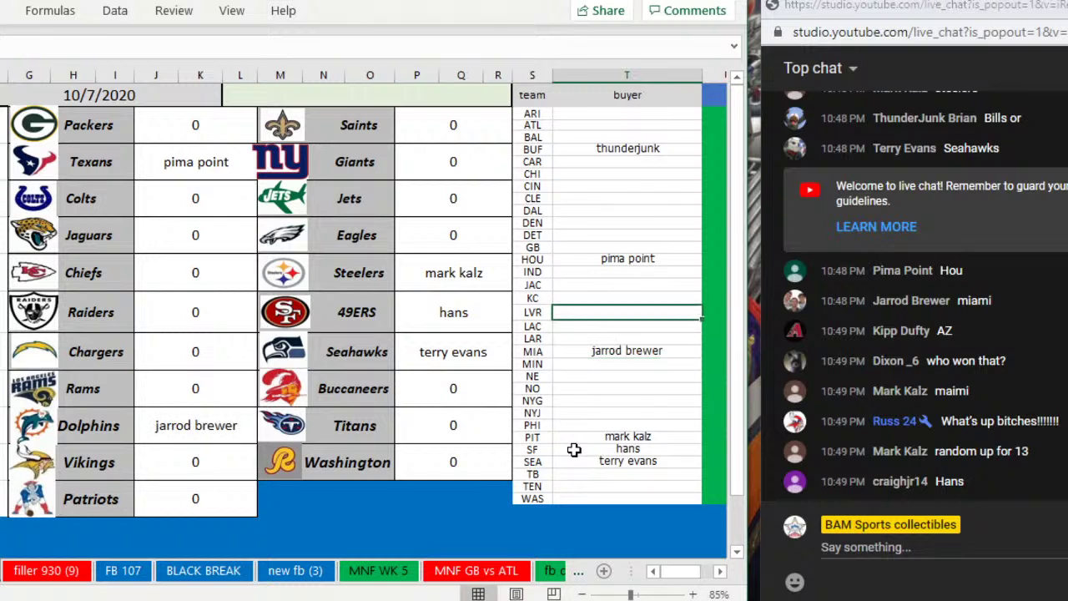
{"action": "key", "text": "Up"}
{"action": "key", "text": "Up"}
{"action": "key", "text": "Up"}
{"action": "key", "text": "Up"}
{"action": "key", "text": "Up"}
{"action": "key", "text": "Up"}
{"action": "key", "text": "Up"}
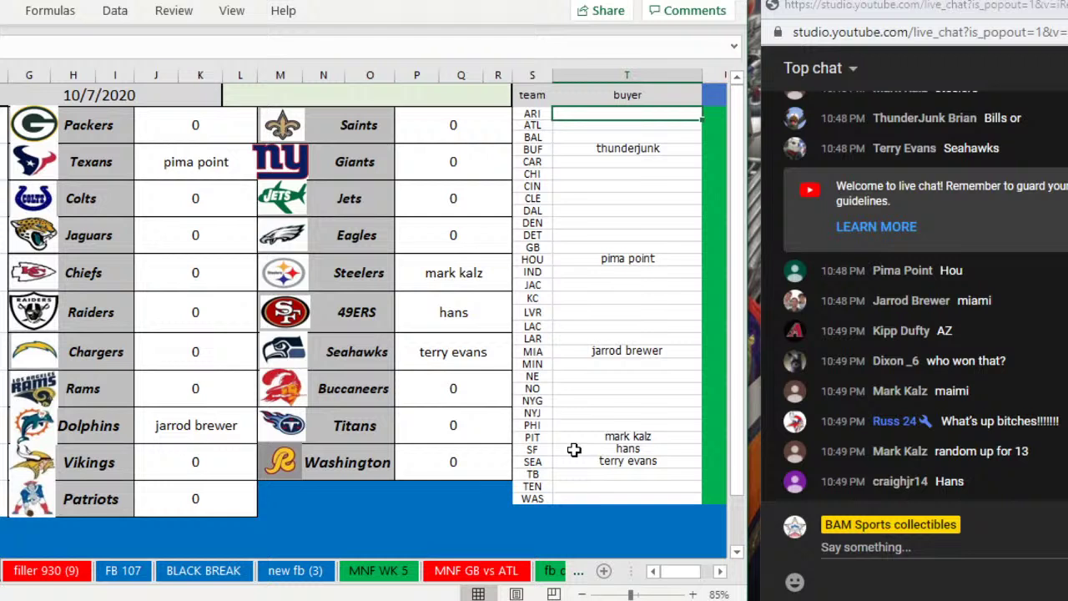
{"action": "type", "text": "kipp"}
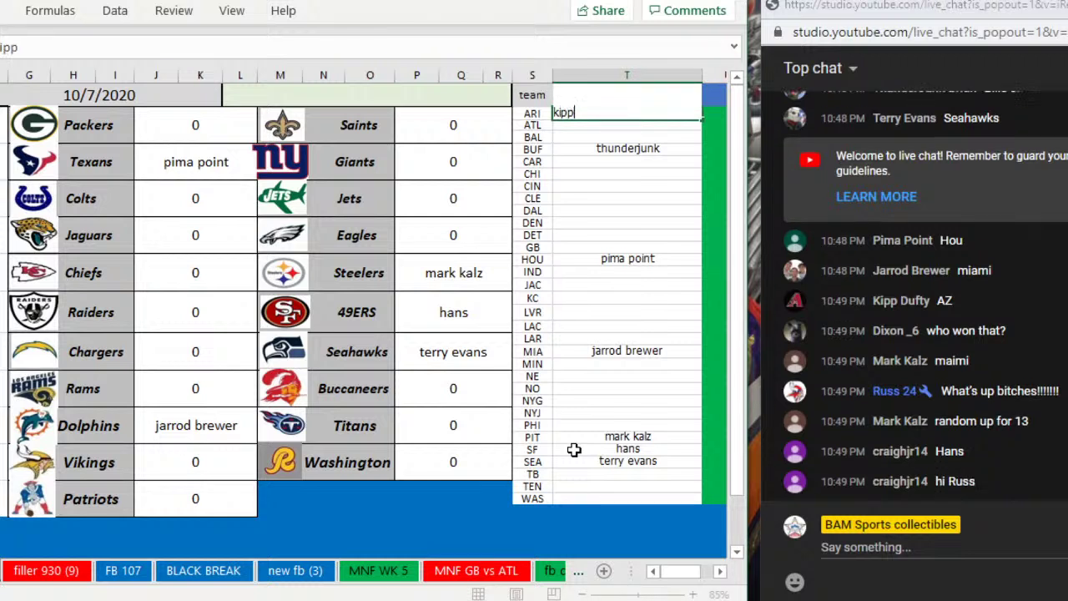
{"action": "key", "text": "Return"}
{"action": "key", "text": "Down"}
{"action": "key", "text": "Down"}
{"action": "key", "text": "Down"}
{"action": "key", "text": "Down"}
{"action": "key", "text": "Down"}
{"action": "key", "text": "Down"}
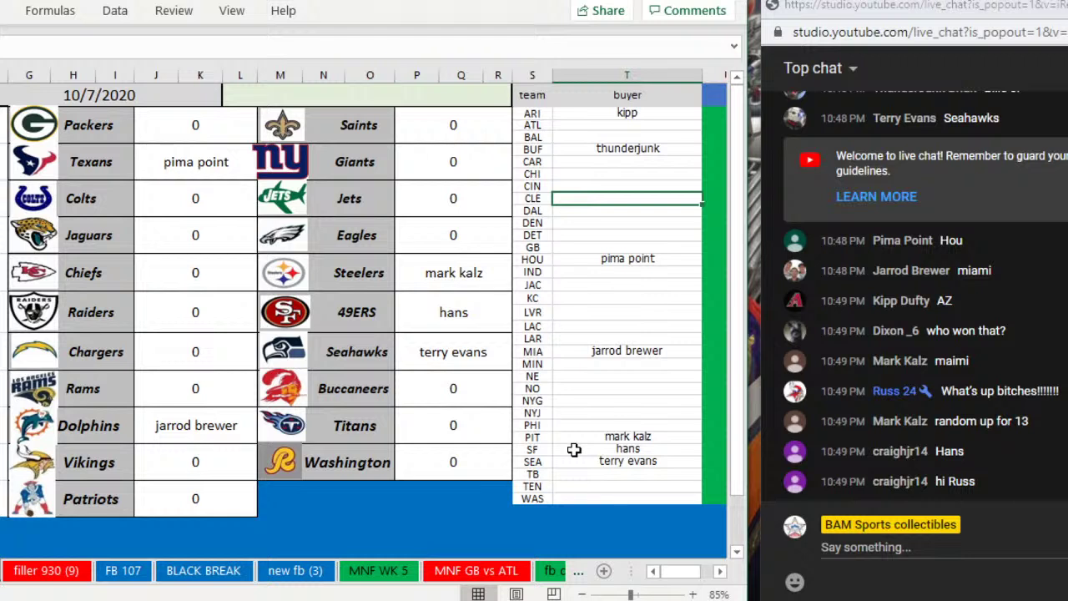
{"action": "key", "text": "Down"}
{"action": "key", "text": "Down"}
{"action": "key", "text": "Down"}
{"action": "key", "text": "Down"}
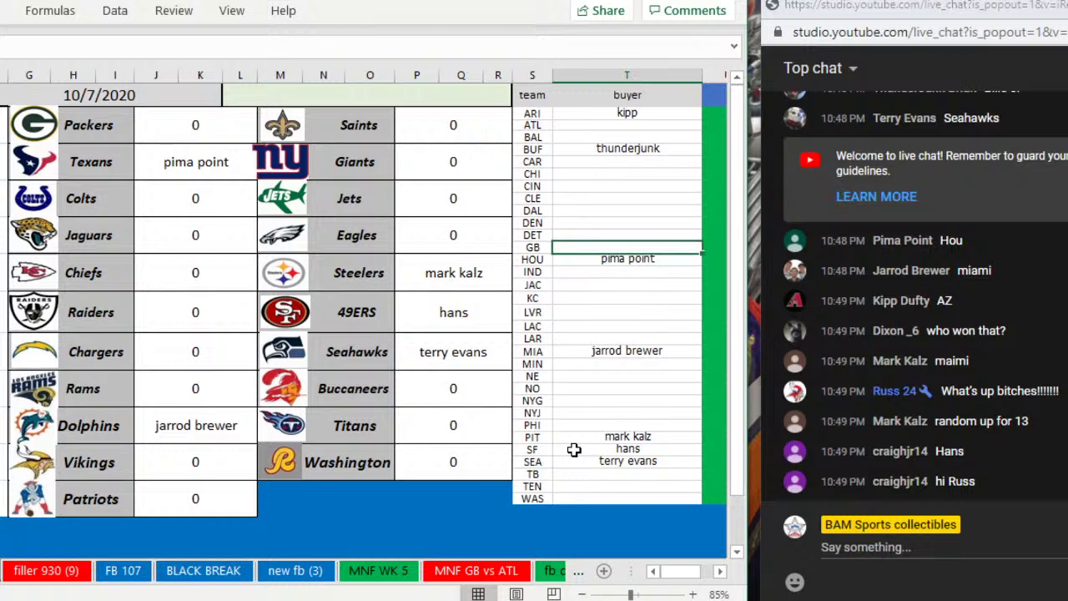
{"action": "key", "text": "Down"}
{"action": "key", "text": "Down"}
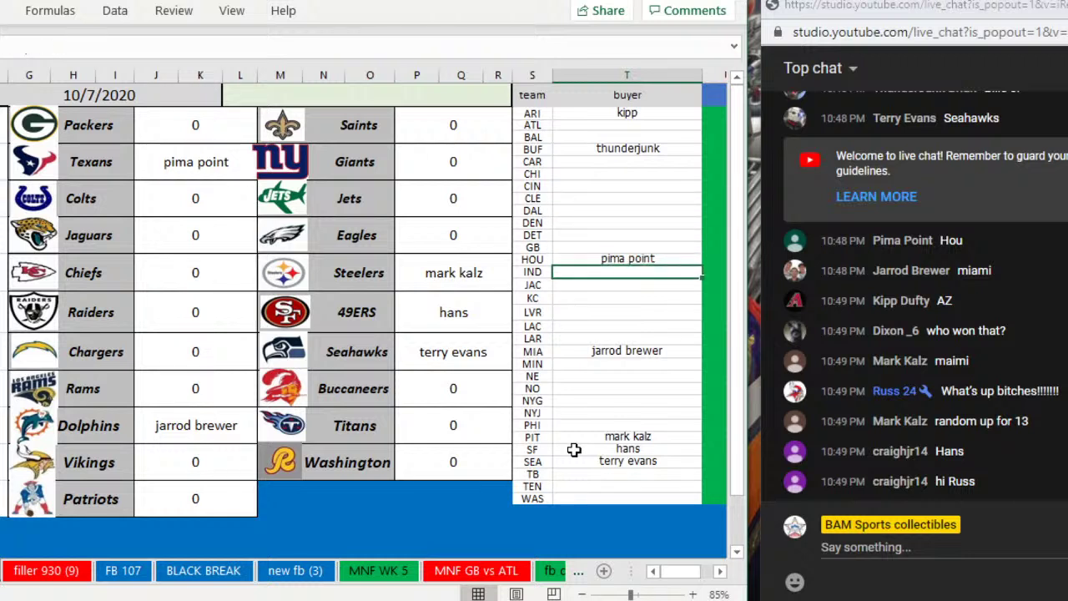
{"action": "left_click", "coordinate": [1055, 4]}
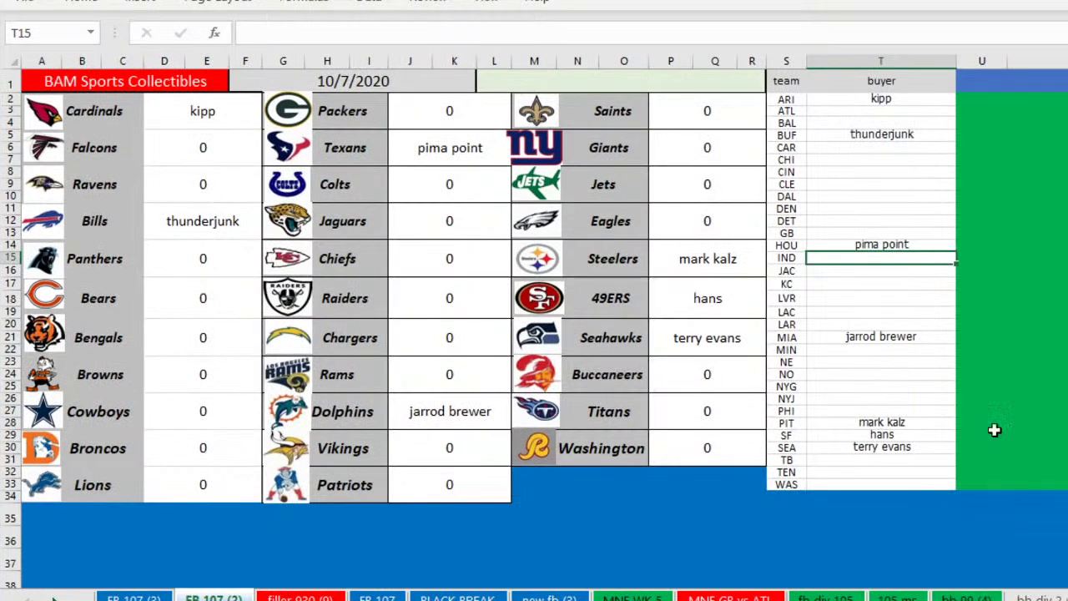
{"action": "left_click", "coordinate": [86, 107]}
Fill the Dolphins team and buyer cells orange.
{"action": "left_click_drag", "start_coordinate": [86, 107], "coordinate": [165, 121]}
{"action": "left_click_drag", "start_coordinate": [343, 154], "coordinate": [417, 147]}
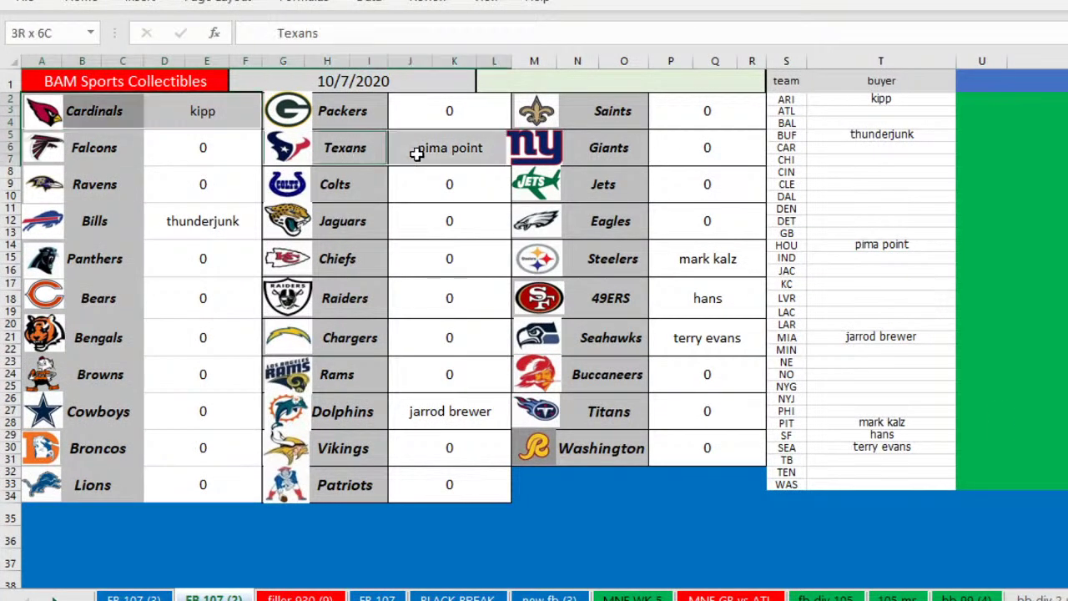
{"action": "left_click_drag", "start_coordinate": [122, 216], "coordinate": [217, 224]}
{"action": "left_click_drag", "start_coordinate": [393, 410], "coordinate": [333, 411]}
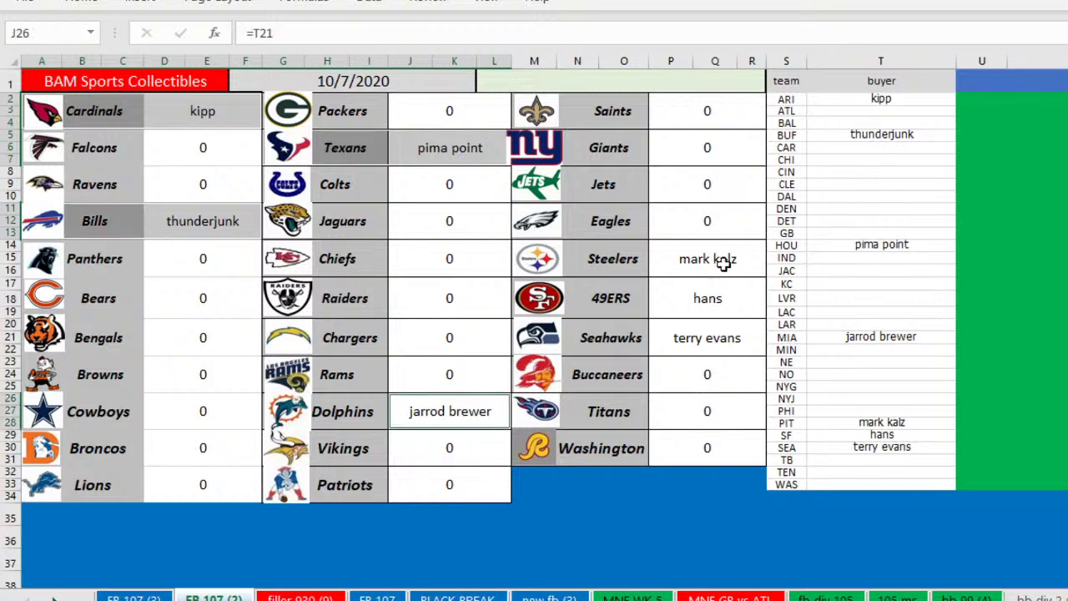
{"action": "mouse_move", "coordinate": [633, 266]}
{"action": "left_mouse_down"}
{"action": "mouse_move", "coordinate": [723, 269]}
{"action": "mouse_move", "coordinate": [725, 333]}
{"action": "left_mouse_up"}
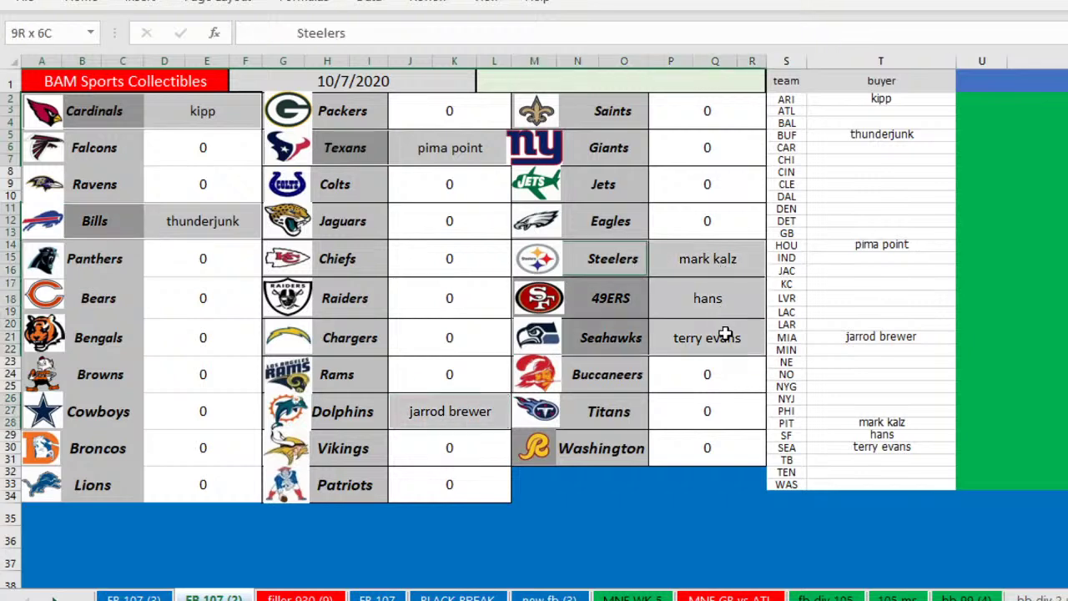
{"action": "right_click", "coordinate": [370, 412]}
{"action": "left_click", "coordinate": [471, 46]}
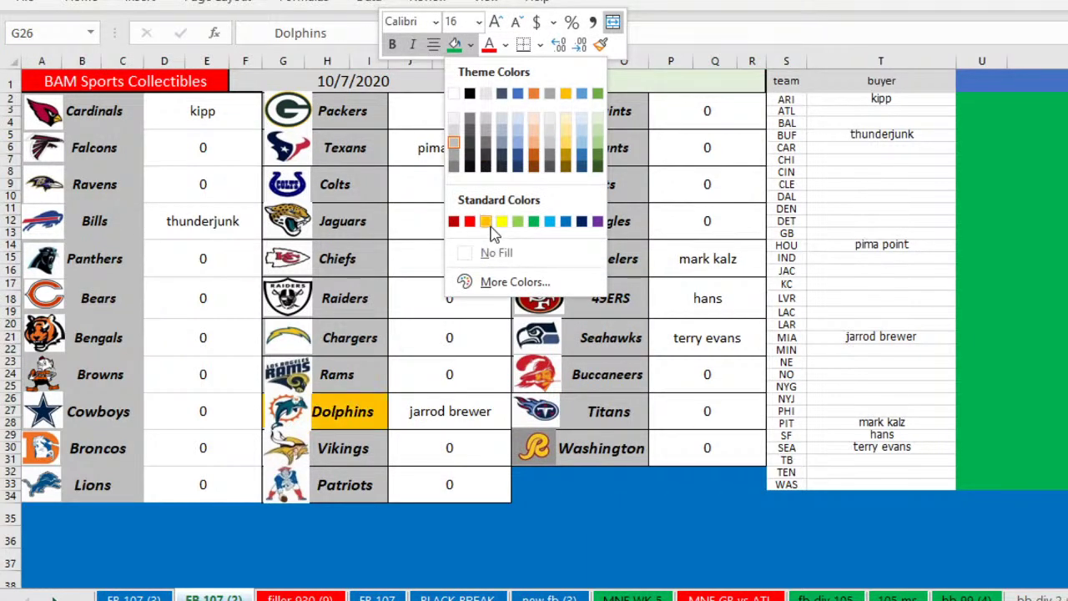
{"action": "left_click", "coordinate": [484, 219]}
Fill the Bills, Cardinals, Texans and Steelers-through-Seahawks blocks orange as well.
{"action": "left_click", "coordinate": [455, 411]}
{"action": "left_click_drag", "start_coordinate": [125, 210], "coordinate": [190, 215]}
{"action": "left_click_drag", "start_coordinate": [102, 111], "coordinate": [185, 115]}
{"action": "left_click_drag", "start_coordinate": [374, 142], "coordinate": [467, 151]}
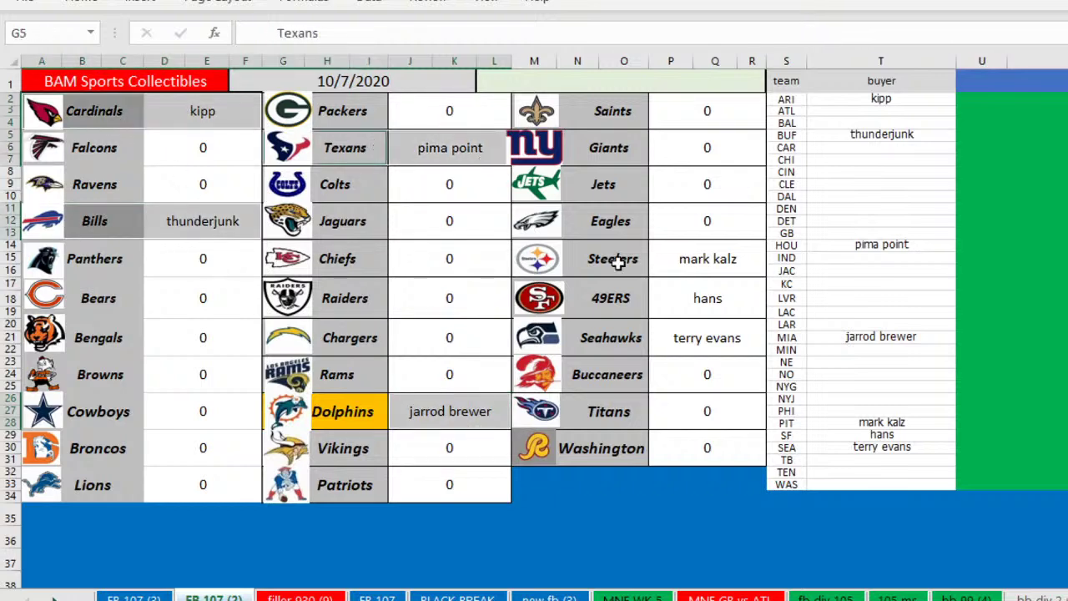
{"action": "left_click_drag", "start_coordinate": [634, 266], "coordinate": [709, 331]}
{"action": "right_click", "coordinate": [712, 307]}
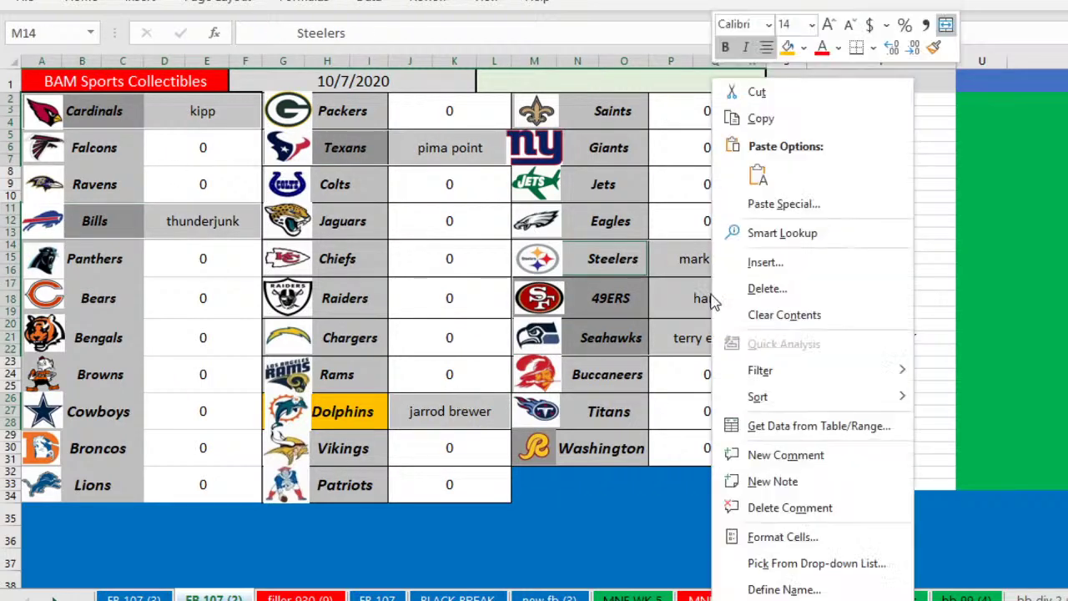
{"action": "left_click", "coordinate": [788, 48]}
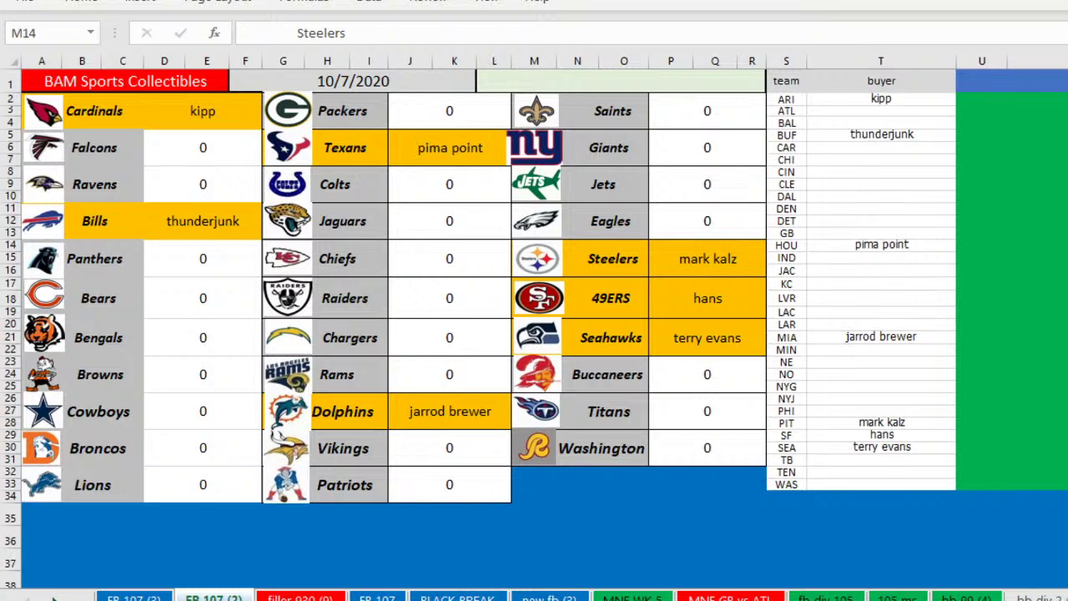
Enter the buyer's name in the NYG buyer cell.
{"action": "left_click", "coordinate": [879, 388]}
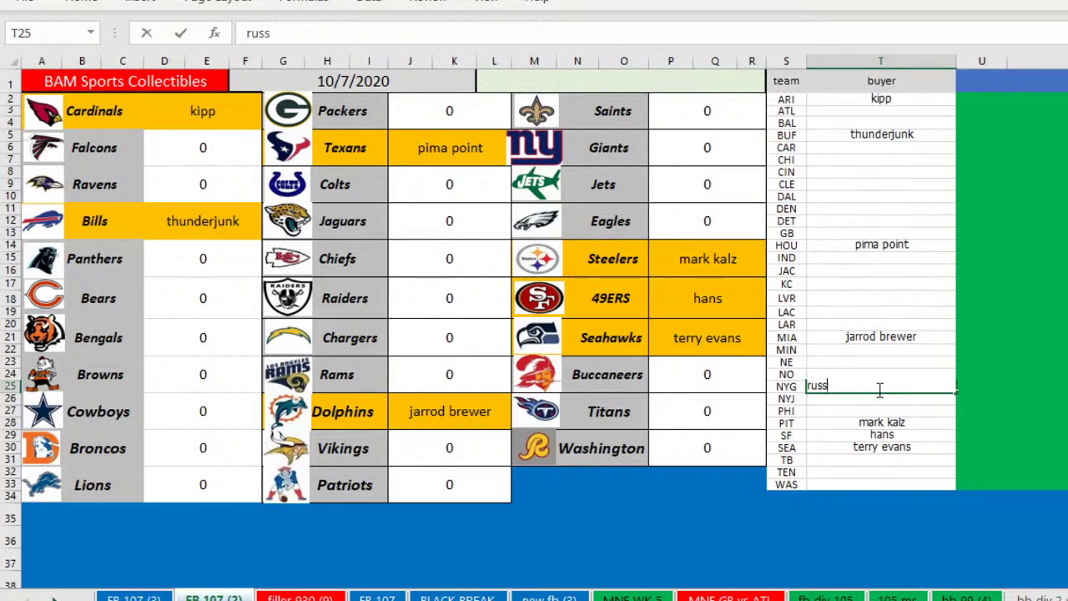
{"action": "key", "text": "Return"}
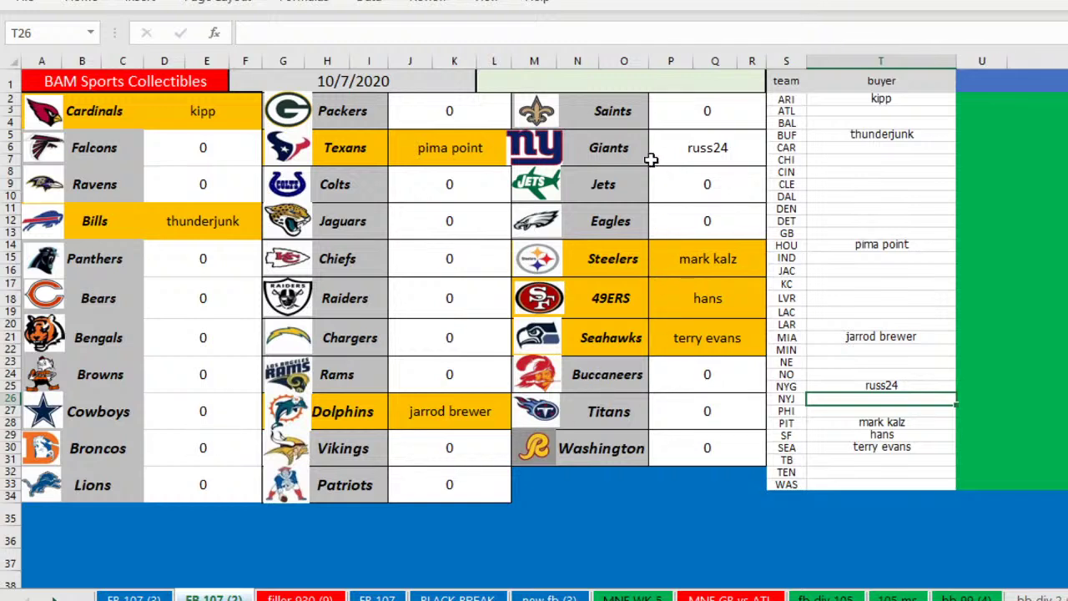
Fill the Giants team and buyer cells orange.
{"action": "left_click_drag", "start_coordinate": [603, 142], "coordinate": [739, 147]}
{"action": "right_click", "coordinate": [680, 147]}
{"action": "left_click", "coordinate": [741, 90]}
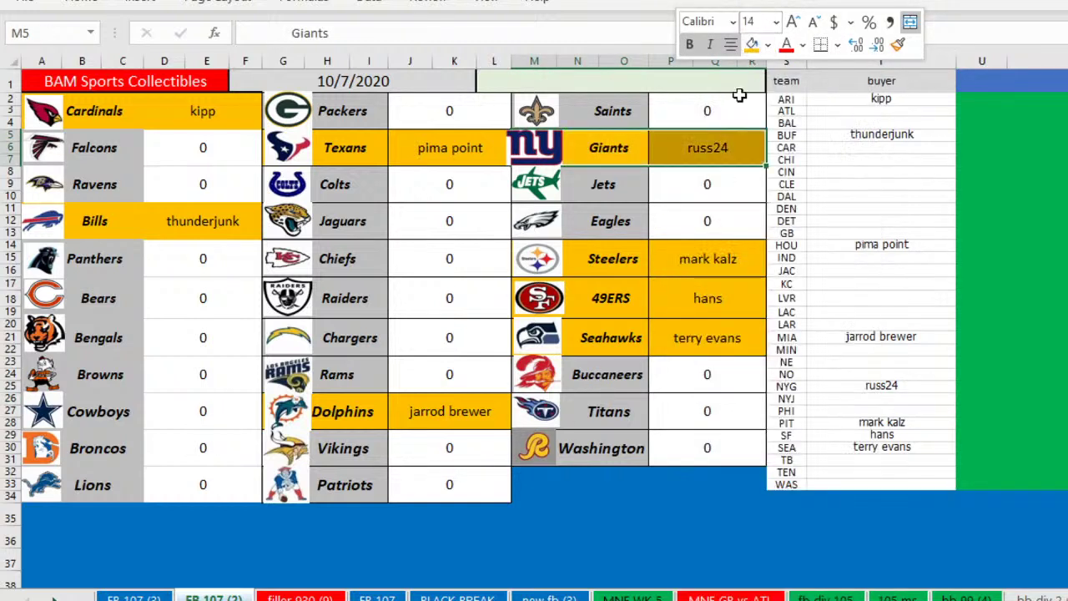
{"action": "left_click", "coordinate": [544, 478]}
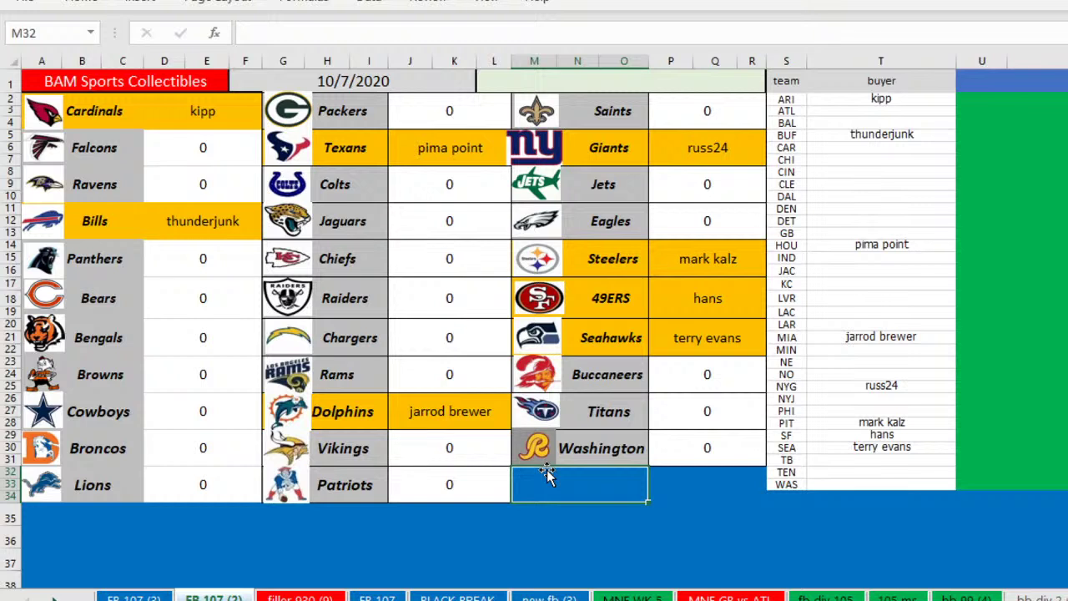
Fill the DAL row of the buyer list (S10:T10) light grey.
{"action": "left_click", "coordinate": [786, 194]}
{"action": "left_click_drag", "start_coordinate": [786, 195], "coordinate": [814, 197]}
{"action": "right_click", "coordinate": [814, 198]}
{"action": "left_click", "coordinate": [908, 44]}
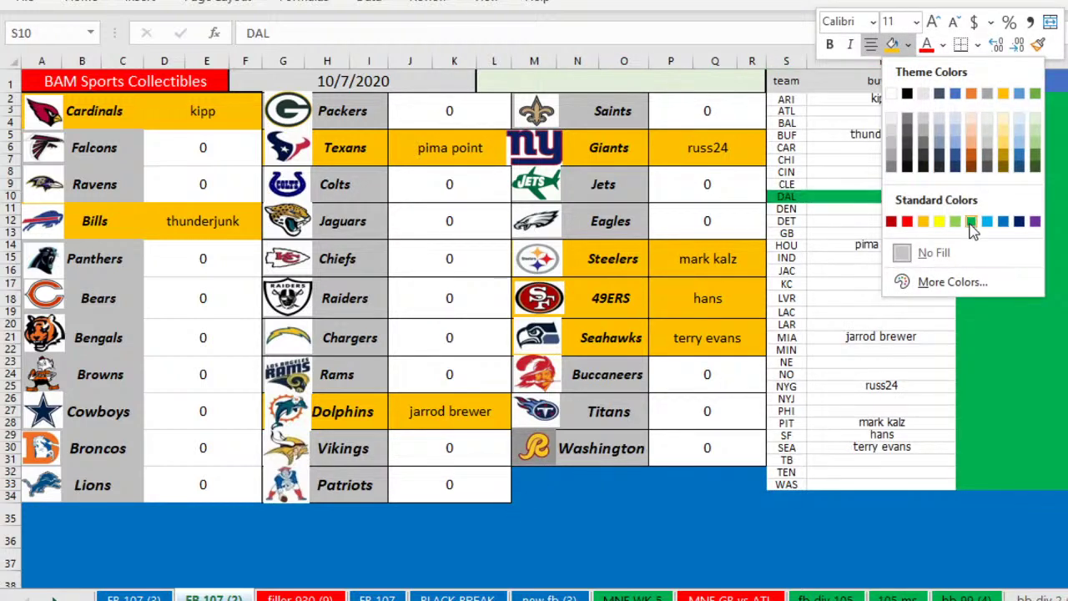
{"action": "left_click", "coordinate": [889, 145]}
Apply the same light grey fill to the Cowboys team cell.
{"action": "left_click", "coordinate": [201, 411]}
{"action": "right_click", "coordinate": [201, 410]}
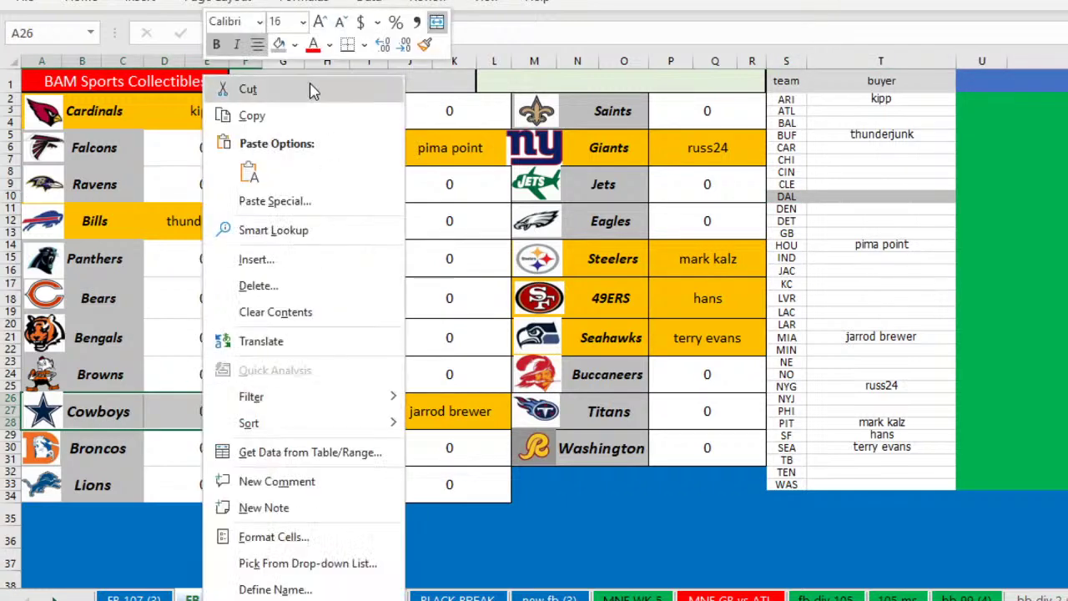
{"action": "left_click", "coordinate": [279, 44]}
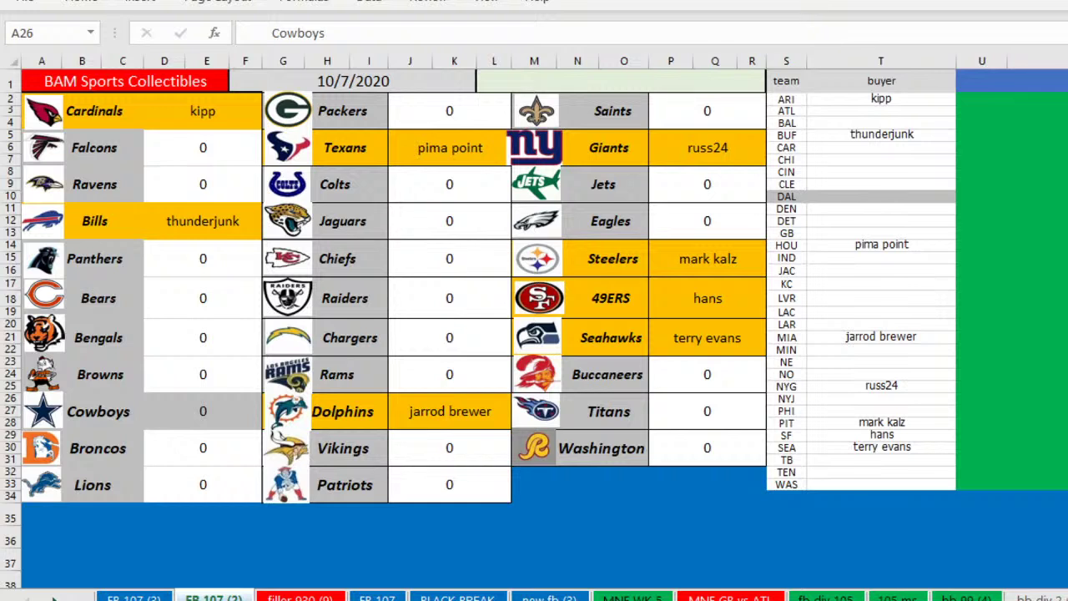
Multi-select the unsold team cells, Falcons through Raiders plus the Eagles.
{"action": "left_click", "coordinate": [98, 148]}
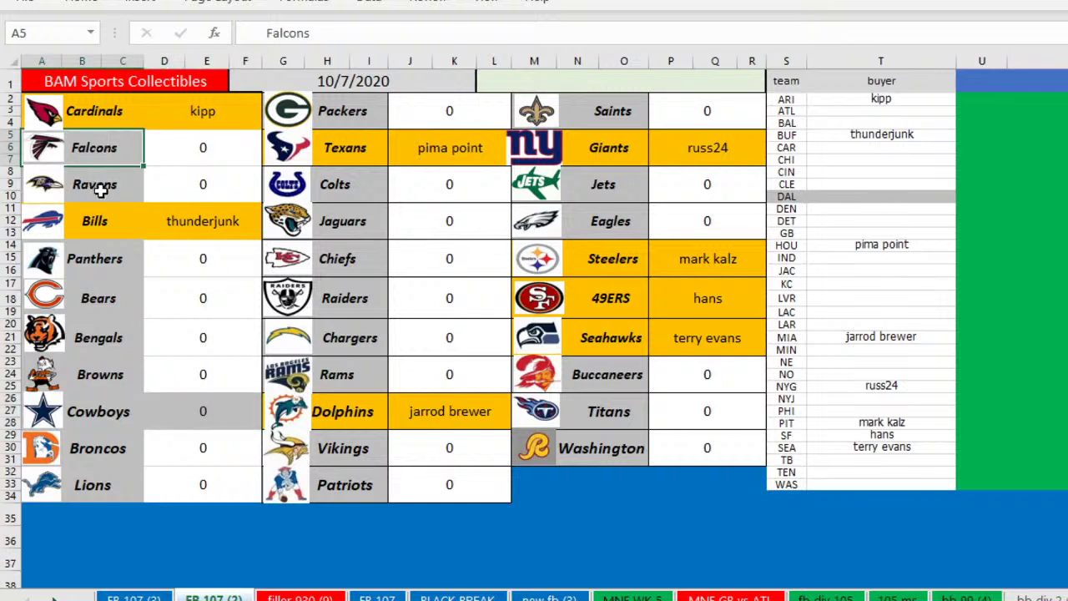
{"action": "left_click", "coordinate": [98, 185], "text": "ctrl"}
{"action": "left_click", "coordinate": [94, 254], "text": "ctrl"}
{"action": "left_click", "coordinate": [94, 308], "text": "ctrl"}
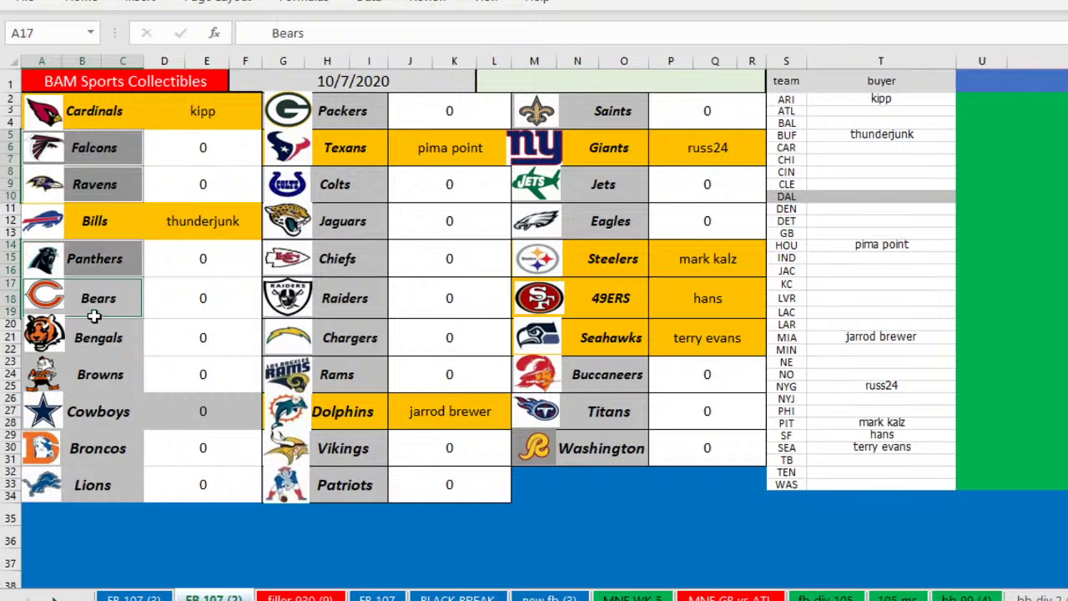
{"action": "left_click", "coordinate": [95, 335], "text": "ctrl"}
{"action": "left_click", "coordinate": [95, 377], "text": "ctrl"}
{"action": "left_click", "coordinate": [93, 447], "text": "ctrl"}
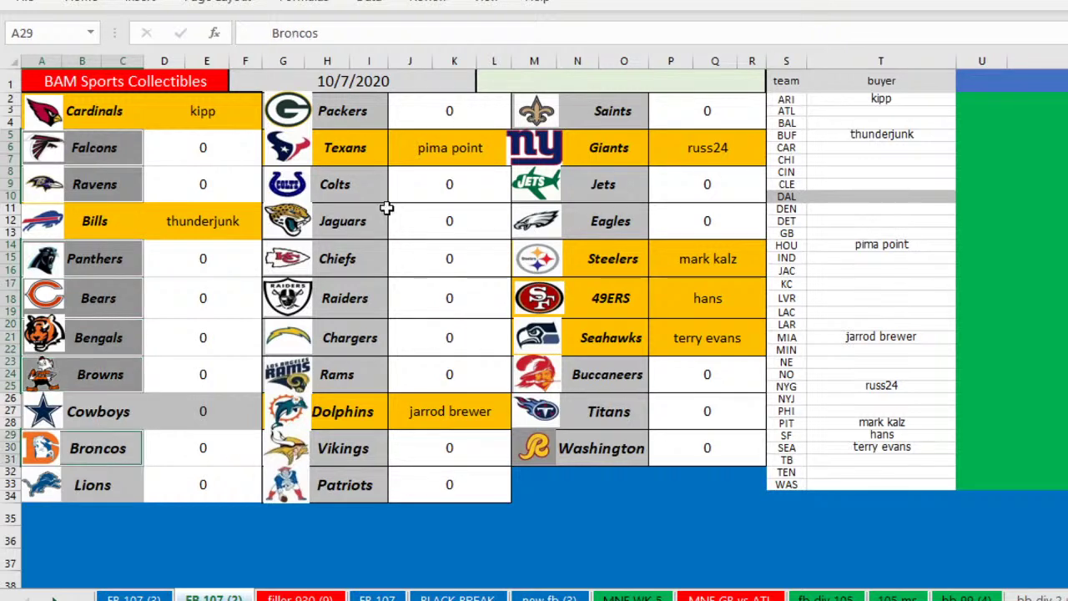
{"action": "left_click", "coordinate": [355, 117], "text": "ctrl"}
{"action": "left_click", "coordinate": [373, 191], "text": "ctrl"}
{"action": "left_click", "coordinate": [346, 222], "text": "ctrl"}
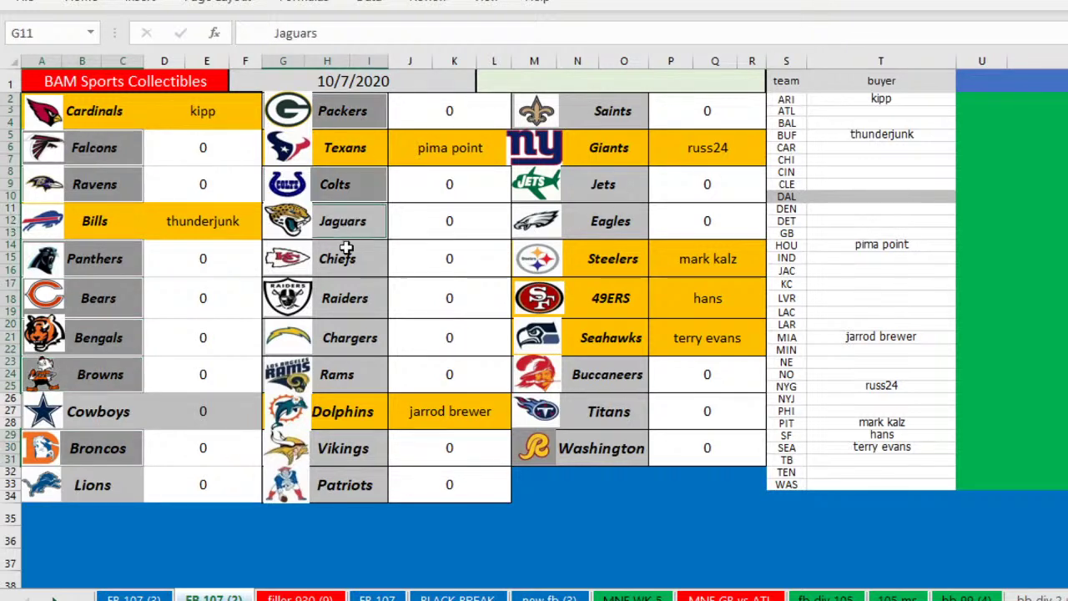
{"action": "left_click", "coordinate": [350, 292], "text": "ctrl"}
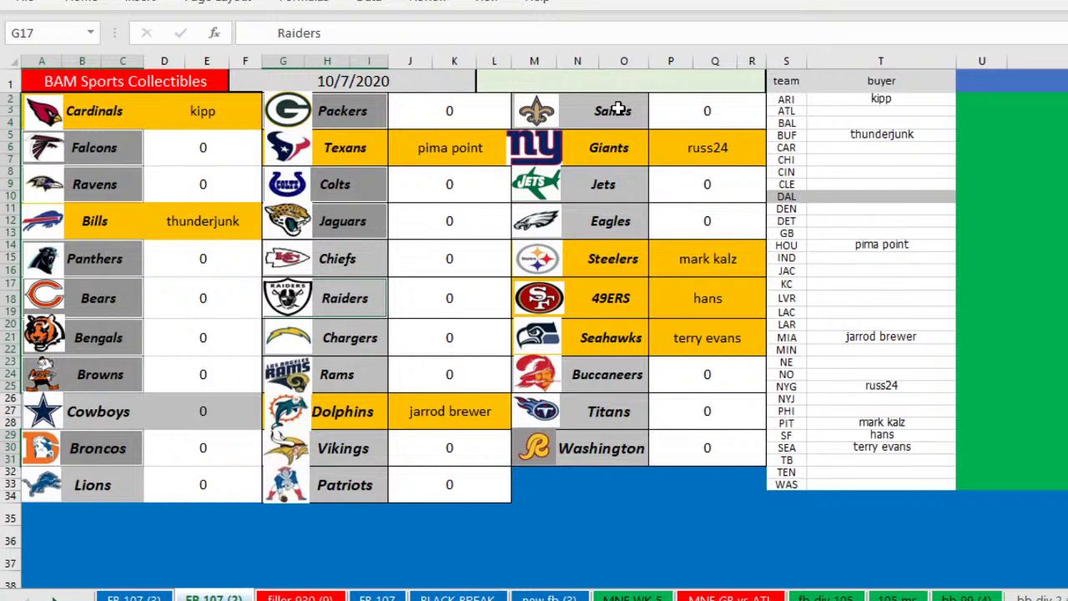
{"action": "left_click", "coordinate": [601, 226]}
Fill the Buccaneers team cell (M23) yellow.
{"action": "left_click", "coordinate": [608, 375]}
{"action": "right_click", "coordinate": [609, 374]}
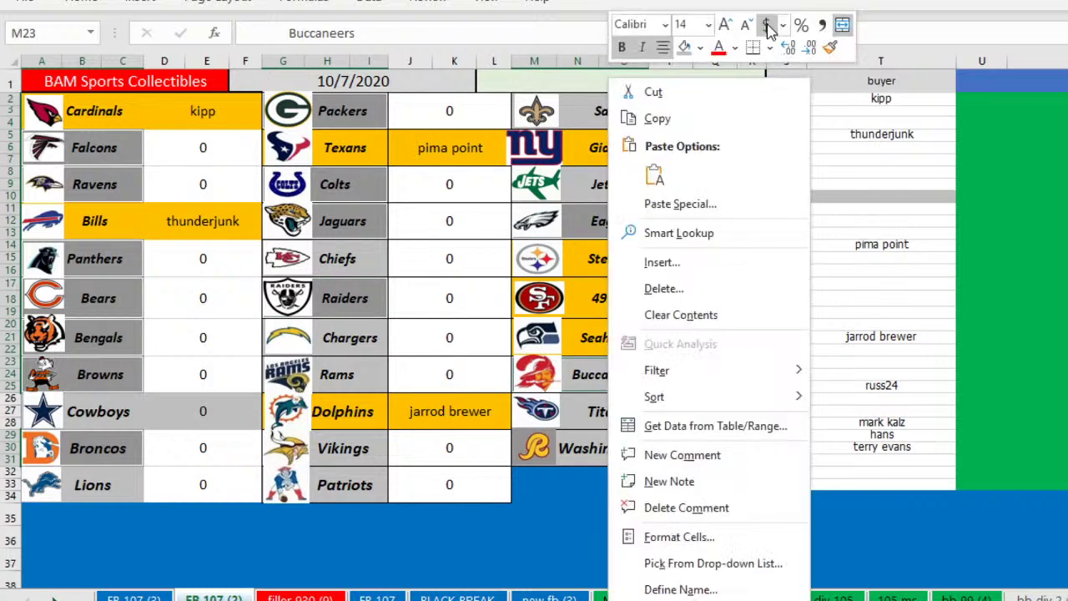
{"action": "left_click", "coordinate": [699, 47]}
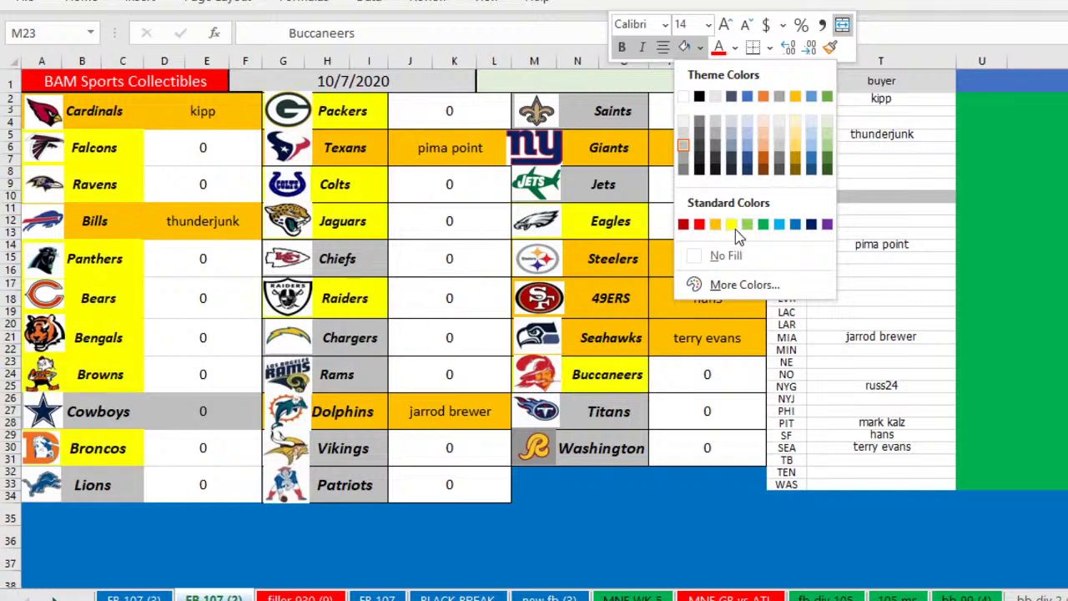
{"action": "left_click", "coordinate": [737, 222]}
{"action": "left_click", "coordinate": [698, 388]}
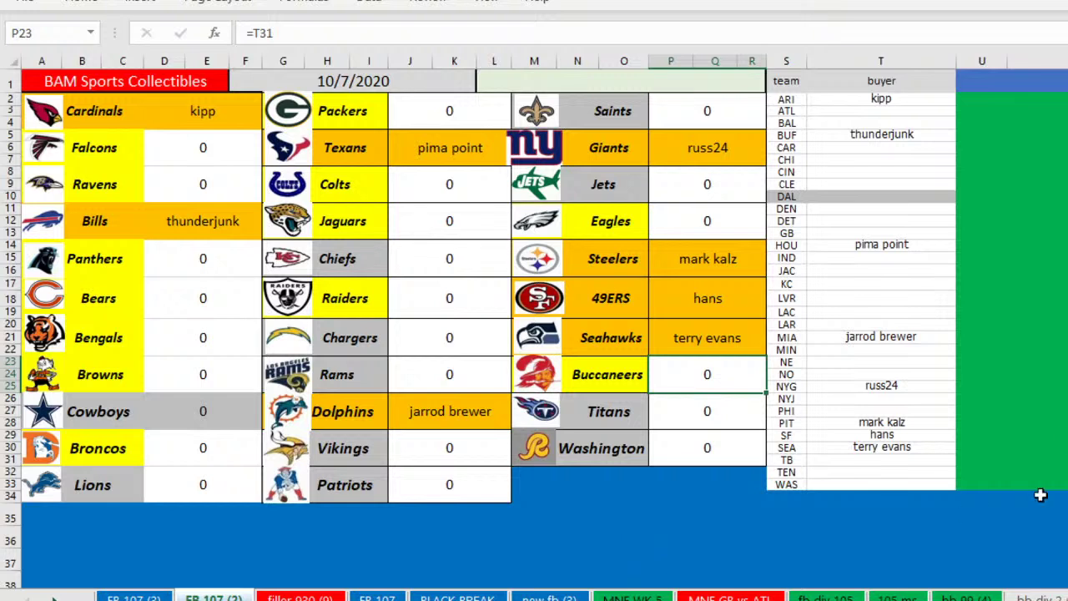
Fill the Miami buyer entry (T21) green to mark it paid.
{"action": "left_click", "coordinate": [891, 334]}
{"action": "right_click", "coordinate": [904, 335]}
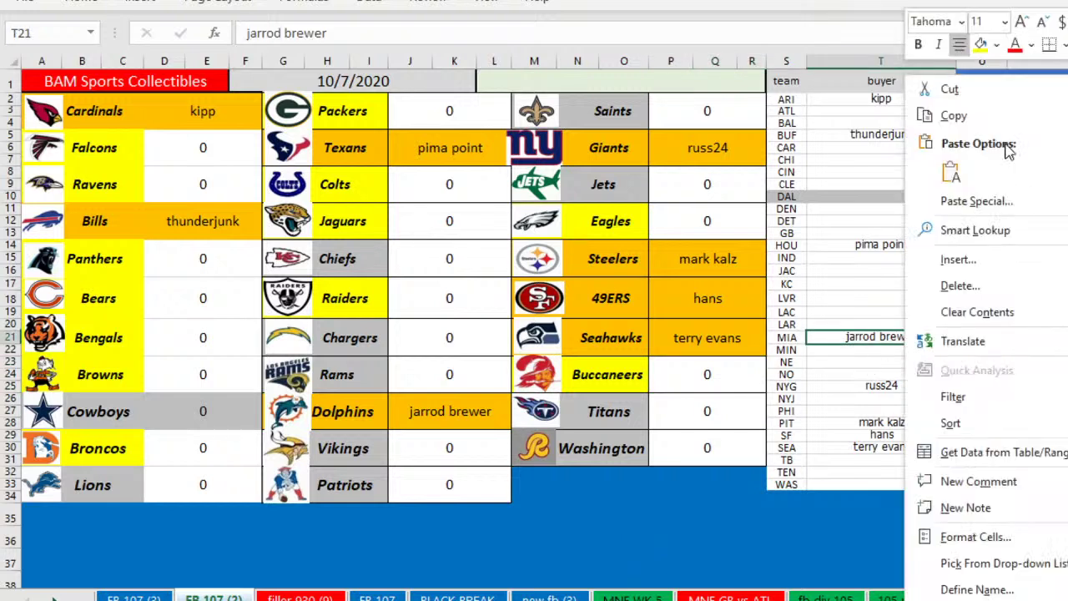
{"action": "left_click", "coordinate": [995, 44]}
{"action": "left_click", "coordinate": [1059, 221]}
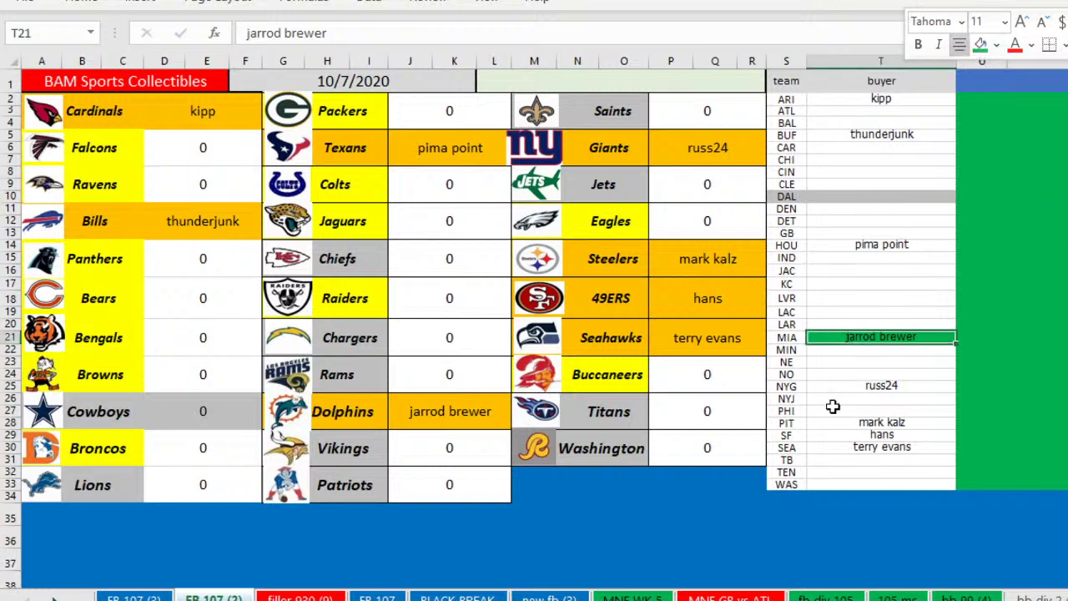
{"action": "left_click", "coordinate": [802, 484]}
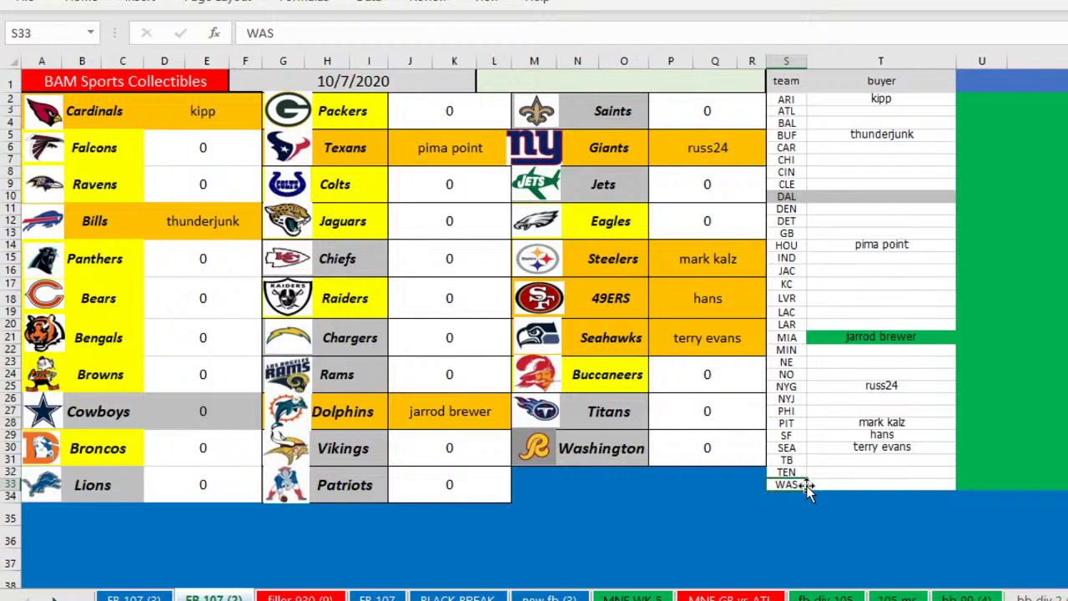
Enter 'p1g1 16 per team second team for 14' in header cell L1.
{"action": "left_click", "coordinate": [586, 76]}
{"action": "double_click", "coordinate": [587, 76]}
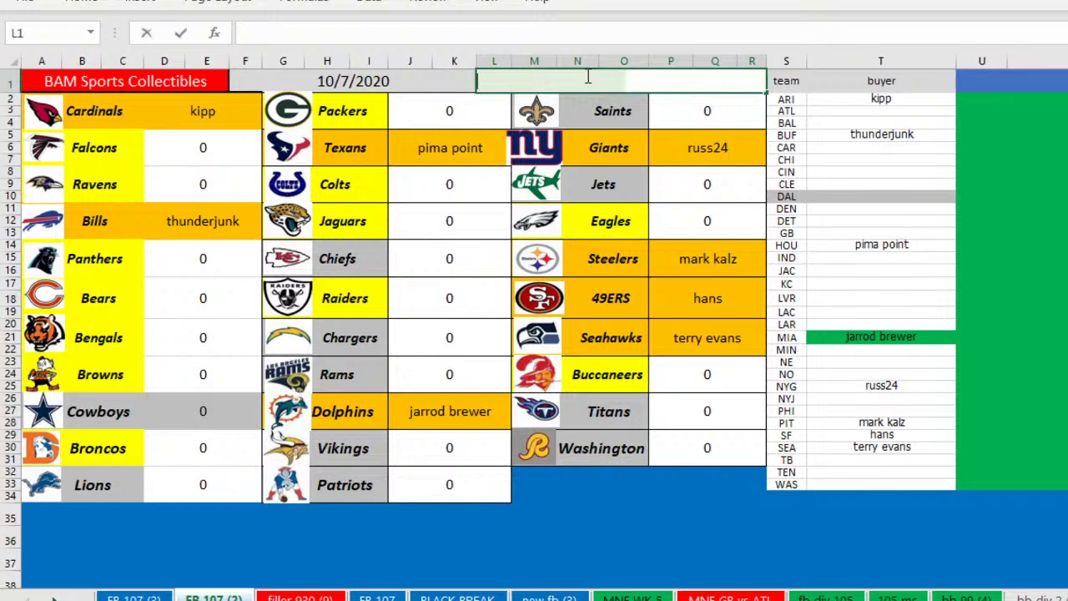
{"action": "type", "text": "p1g1 16"}
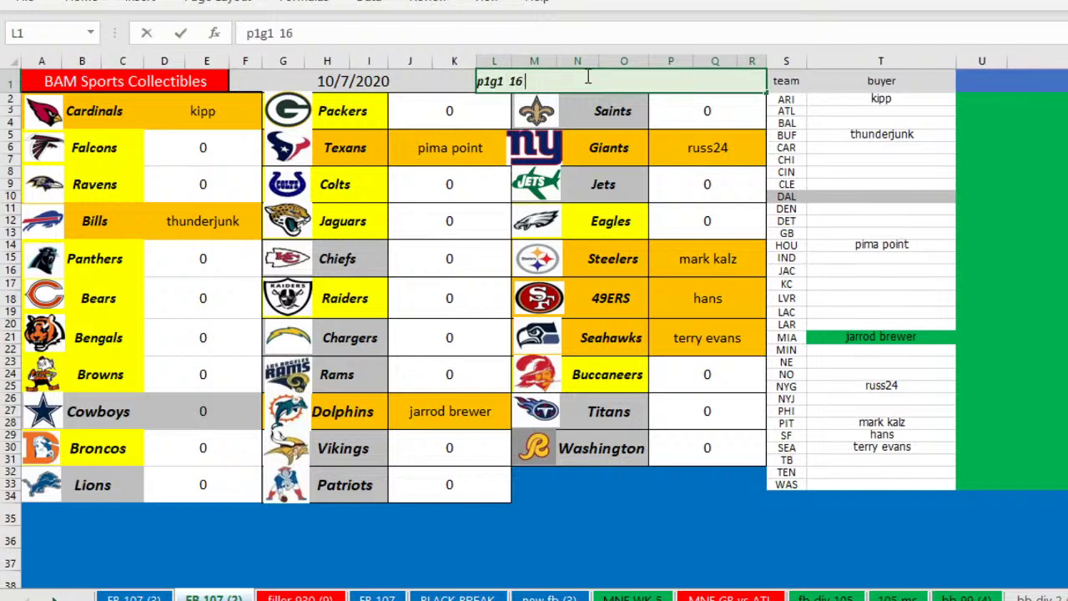
{"action": "type", "text": " per team  s"}
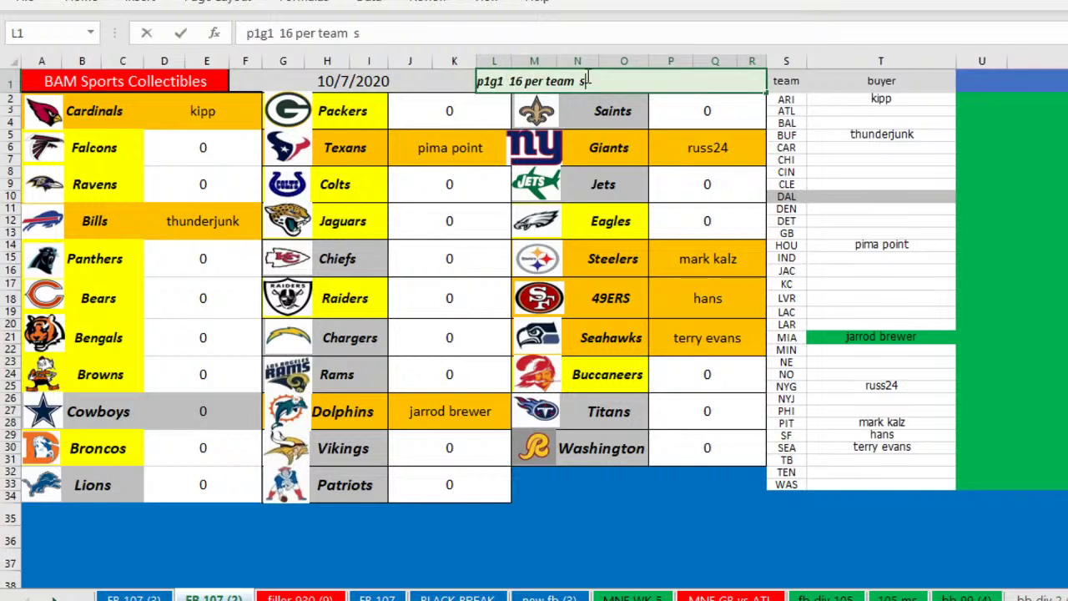
{"action": "type", "text": "econd team"}
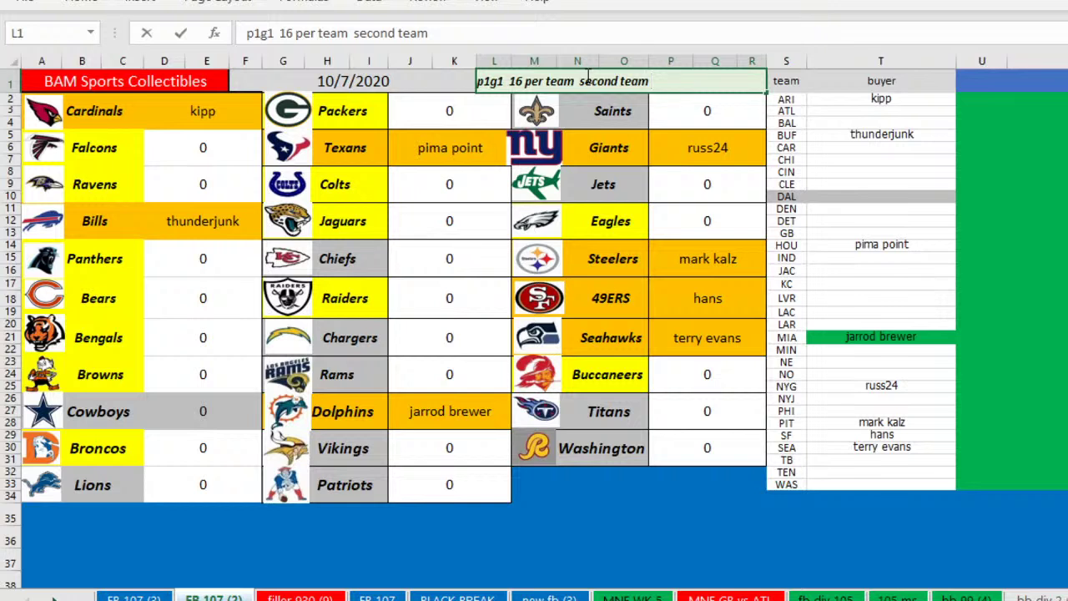
{"action": "type", "text": " for"}
{"action": "type", "text": "14"}
{"action": "key", "text": "Return"}
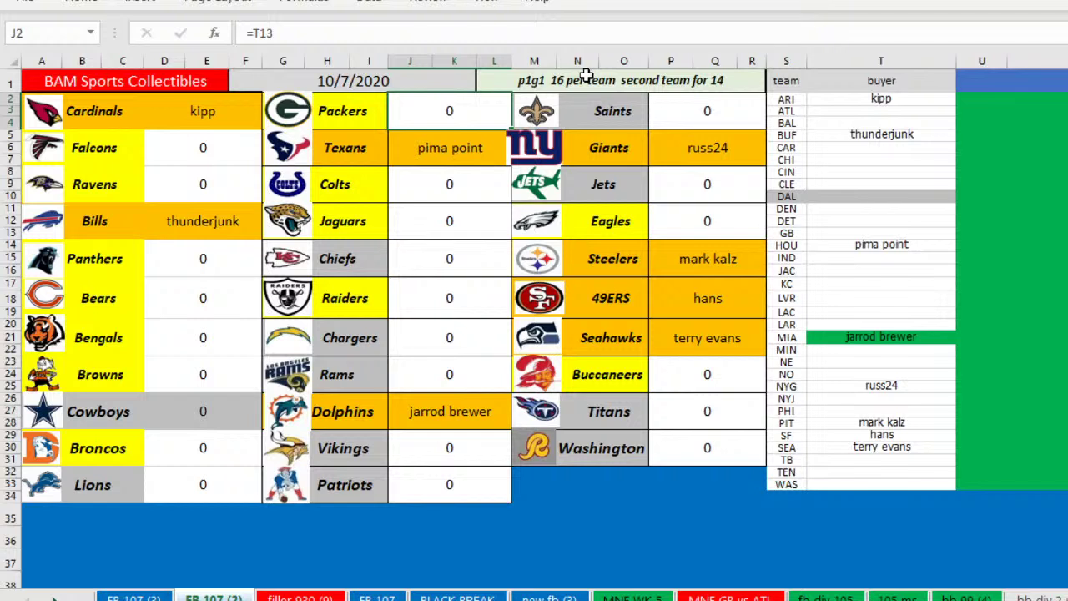
Correct the header to read 'p1g1 32 per team second team for 30'.
{"action": "double_click", "coordinate": [566, 77]}
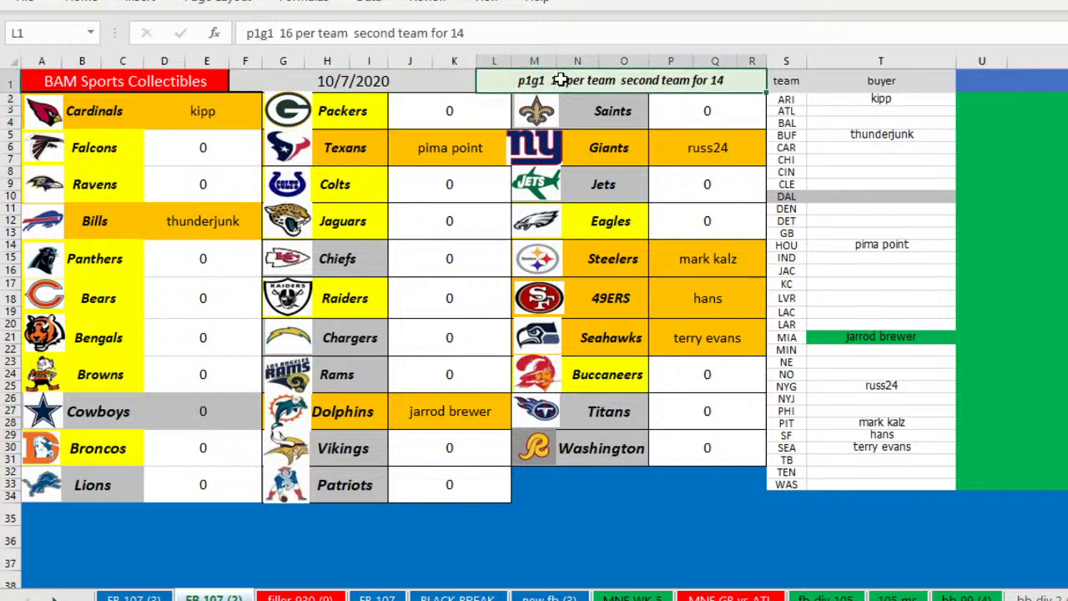
{"action": "key", "text": "Left"}
{"action": "key", "text": "Left"}
{"action": "key", "text": "Left"}
{"action": "key", "text": "Left"}
{"action": "key", "text": "Left"}
{"action": "key", "text": "Left"}
{"action": "key", "text": "Left"}
{"action": "key", "text": "Left"}
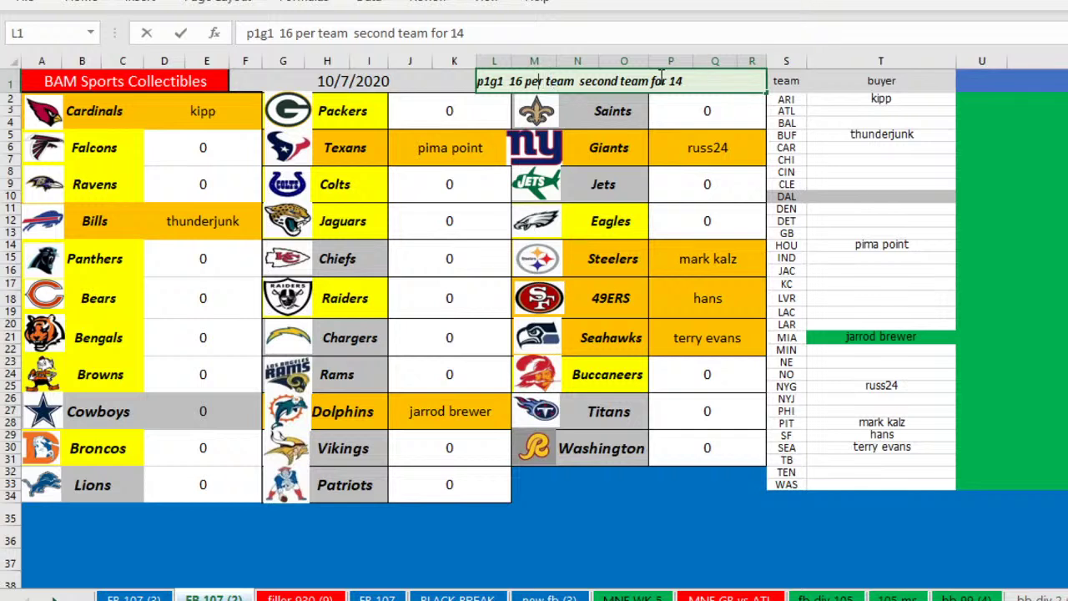
{"action": "key", "text": "BackSpace"}
{"action": "key", "text": "BackSpace"}
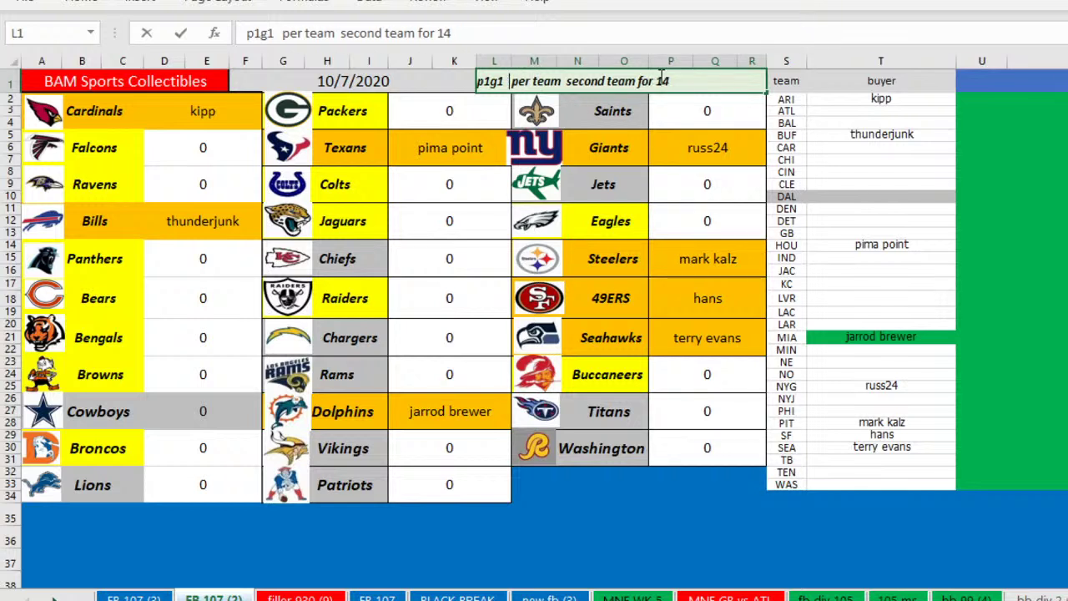
{"action": "type", "text": "32"}
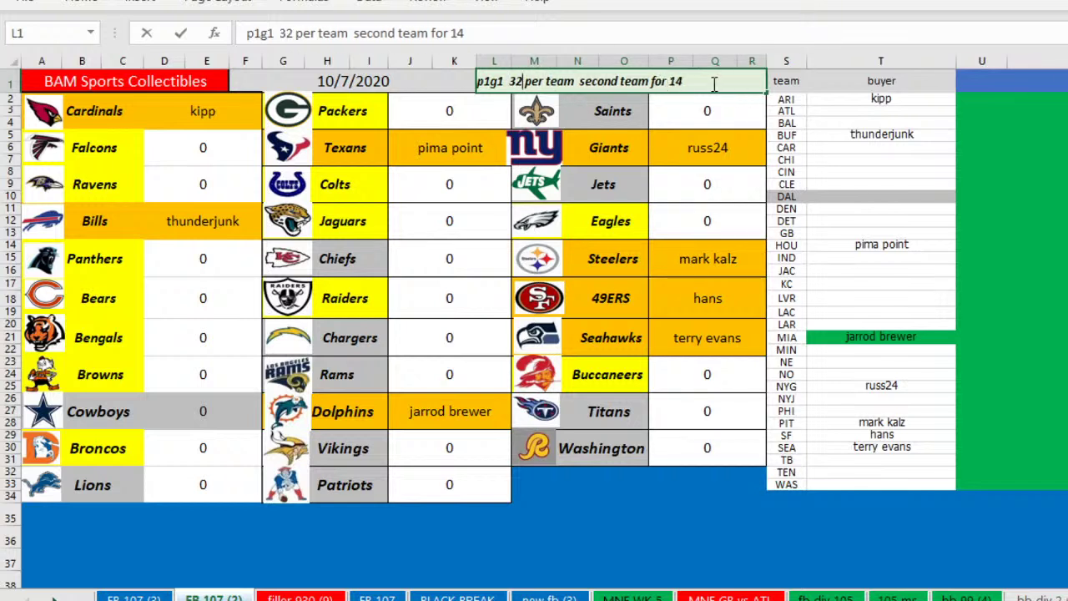
{"action": "left_click", "coordinate": [715, 84]}
{"action": "key", "text": "BackSpace"}
{"action": "key", "text": "BackSpace"}
{"action": "type", "text": "30"}
{"action": "key", "text": "Return"}
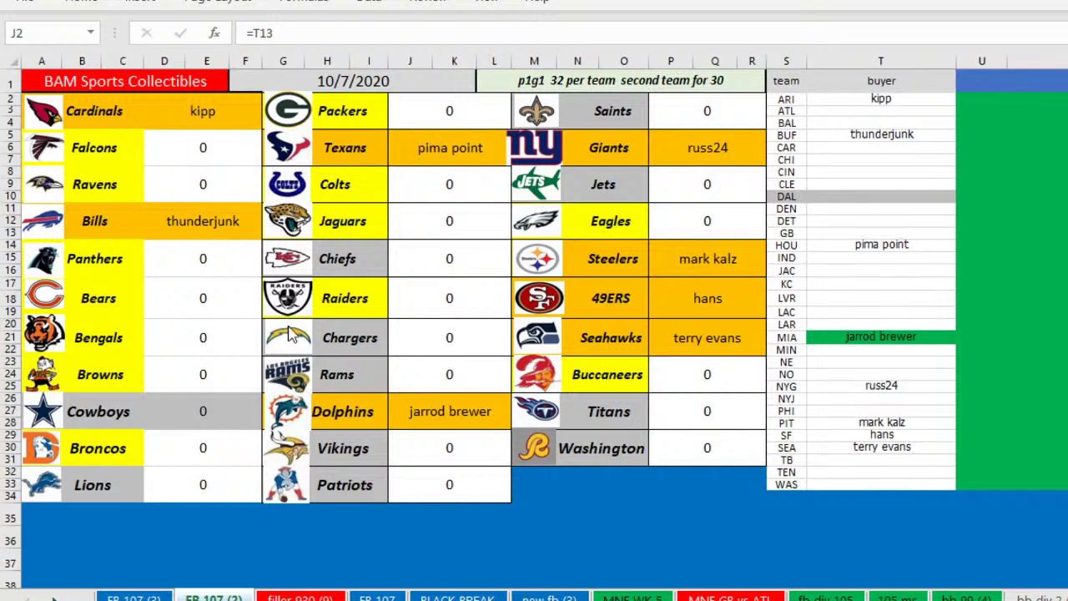
Enter a buyer name with '30' in the CHI and CIN buyer cells, retyping CHI.
{"action": "left_click", "coordinate": [882, 157]}
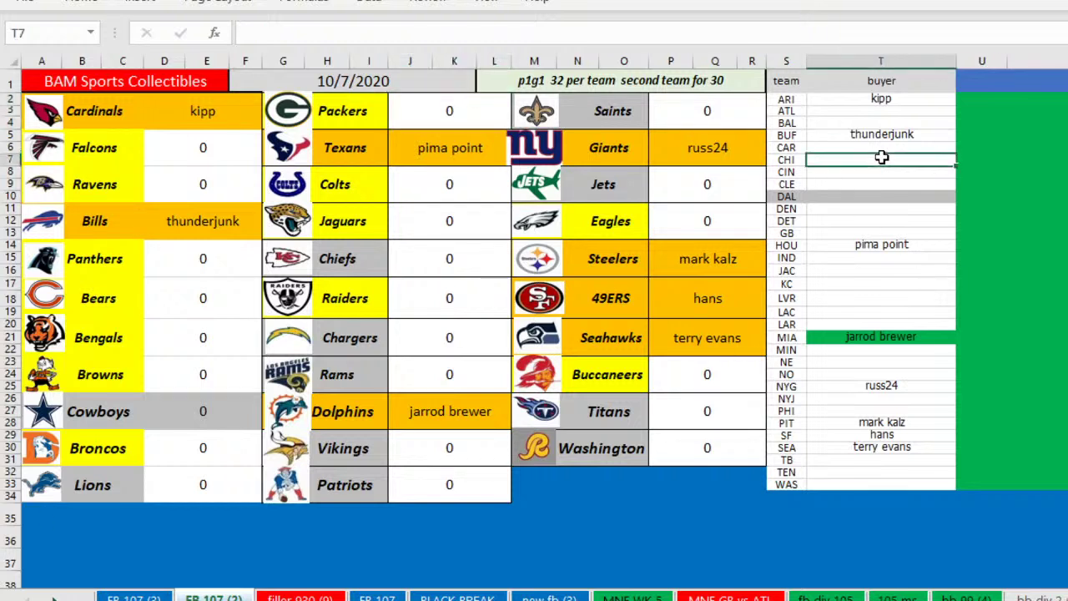
{"action": "type", "text": "hjarrod "}
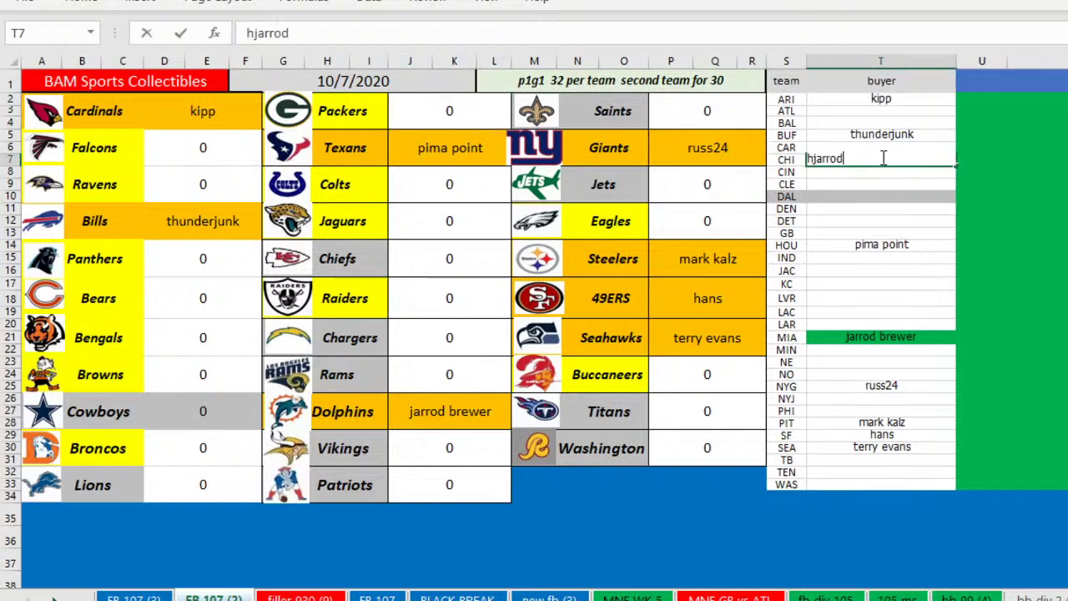
{"action": "type", "text": "30"}
{"action": "key", "text": "Return"}
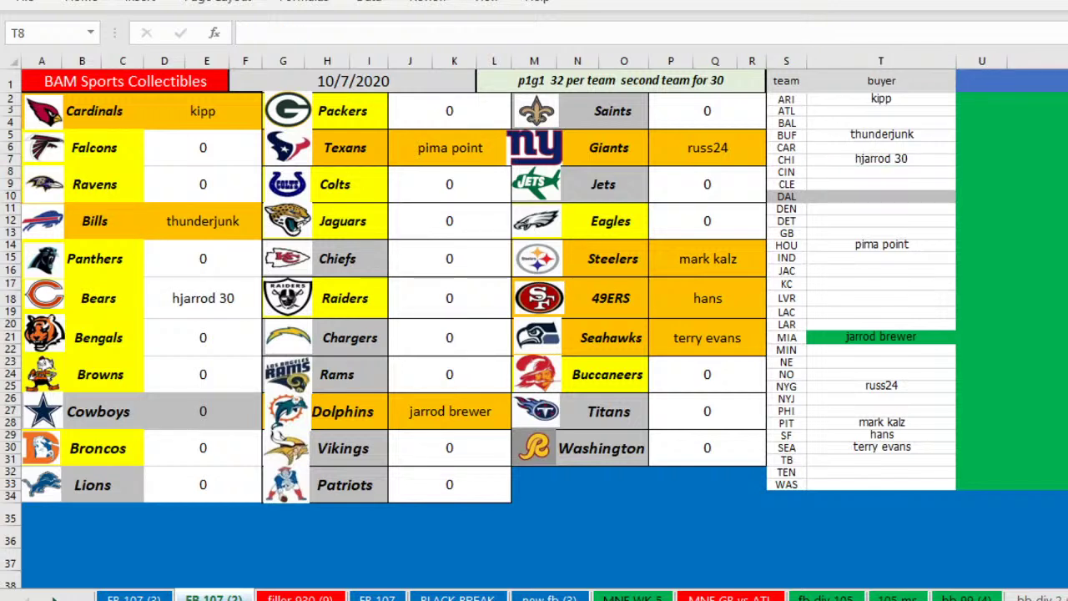
{"action": "left_click", "coordinate": [861, 170]}
{"action": "double_click", "coordinate": [875, 171]}
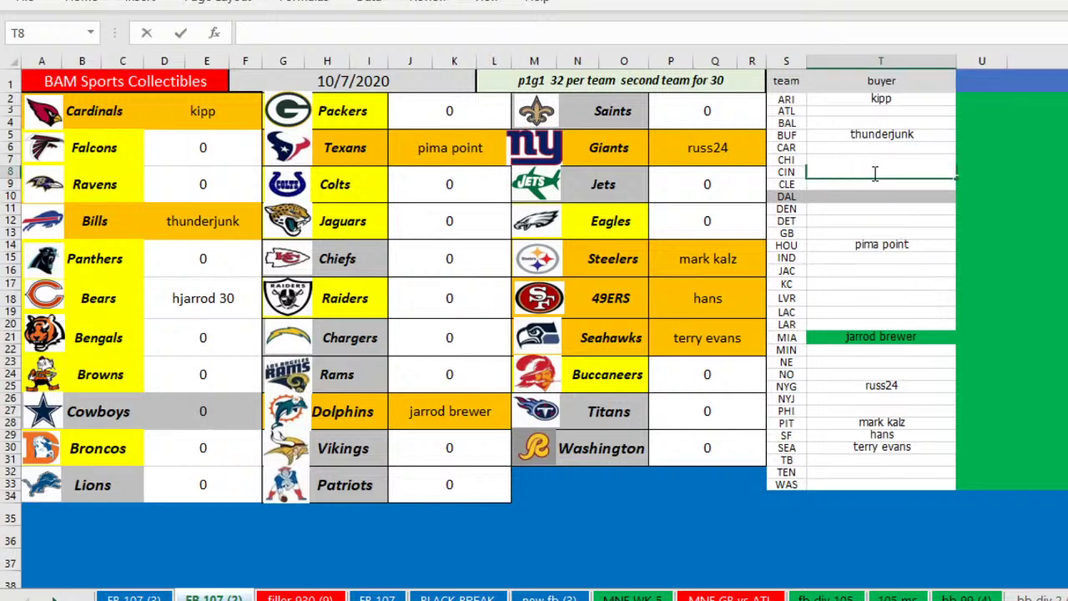
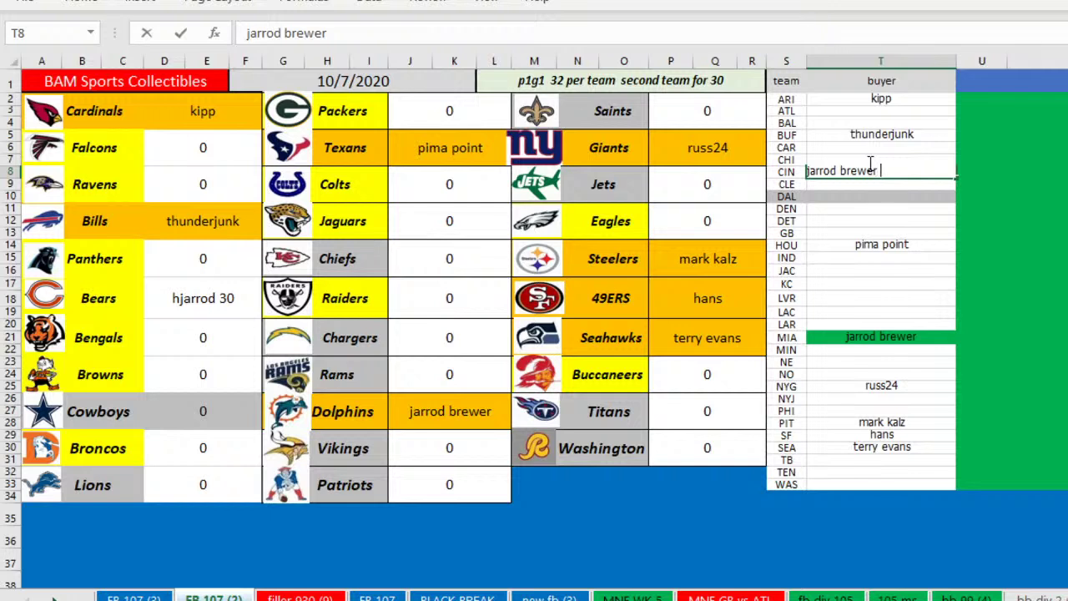
{"action": "key", "text": "Return"}
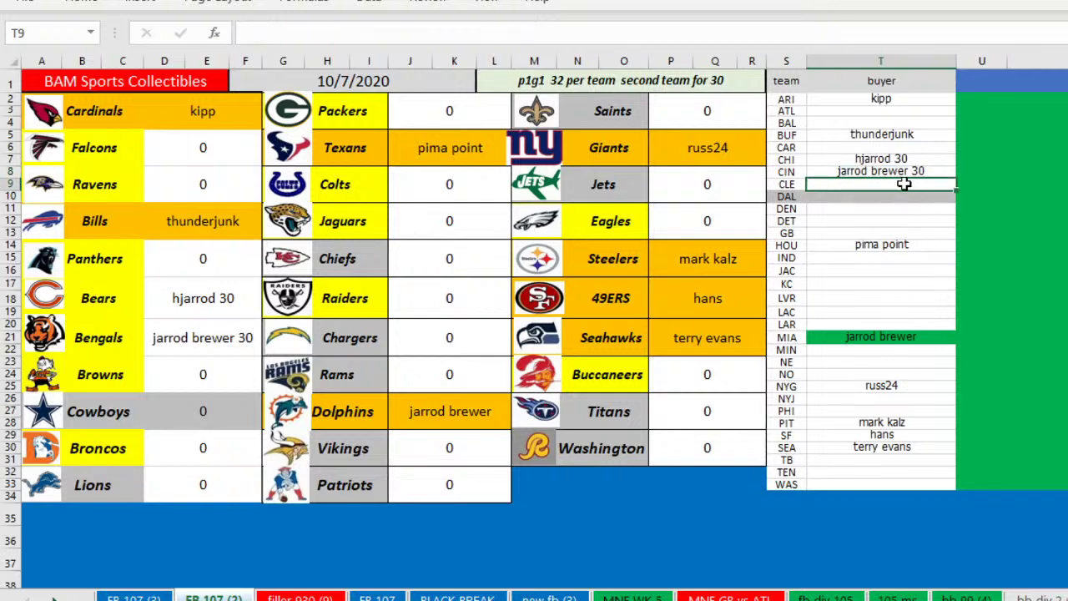
{"action": "left_click", "coordinate": [886, 172]}
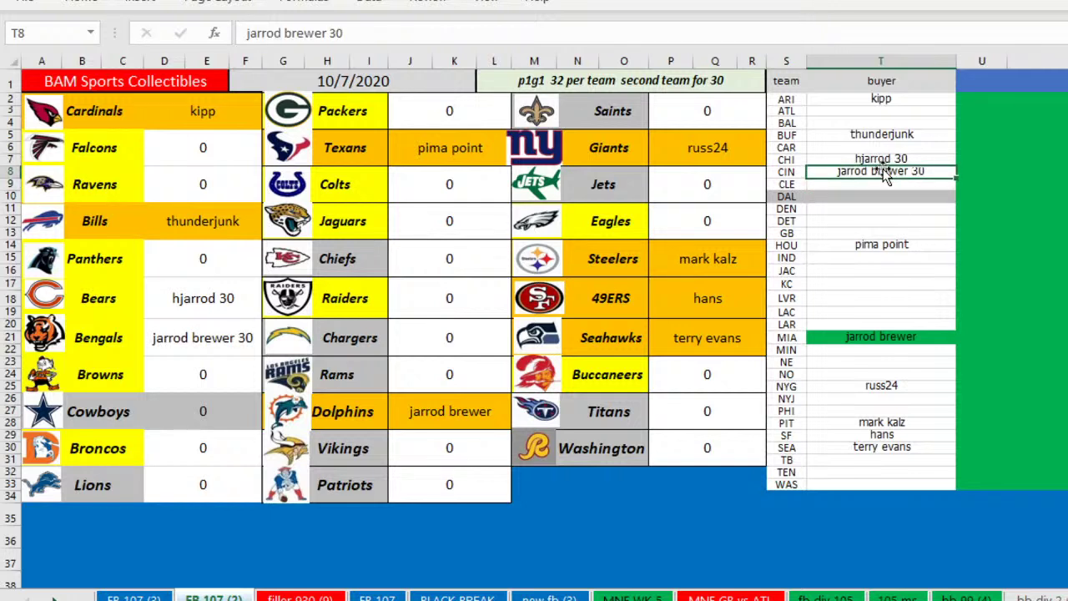
{"action": "left_click", "coordinate": [882, 159]}
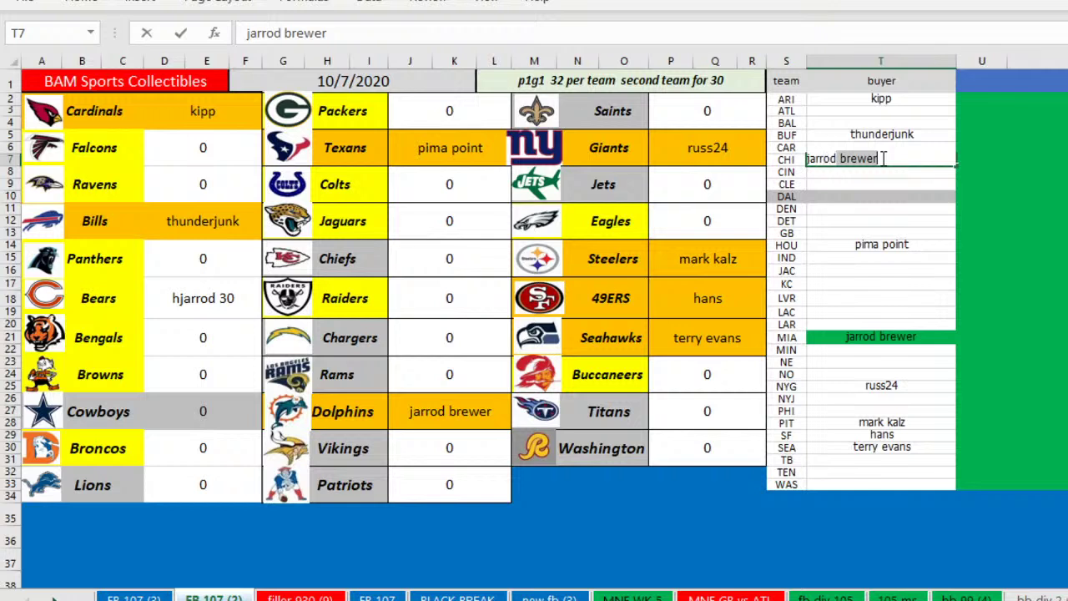
{"action": "key", "text": "ctrl+Return"}
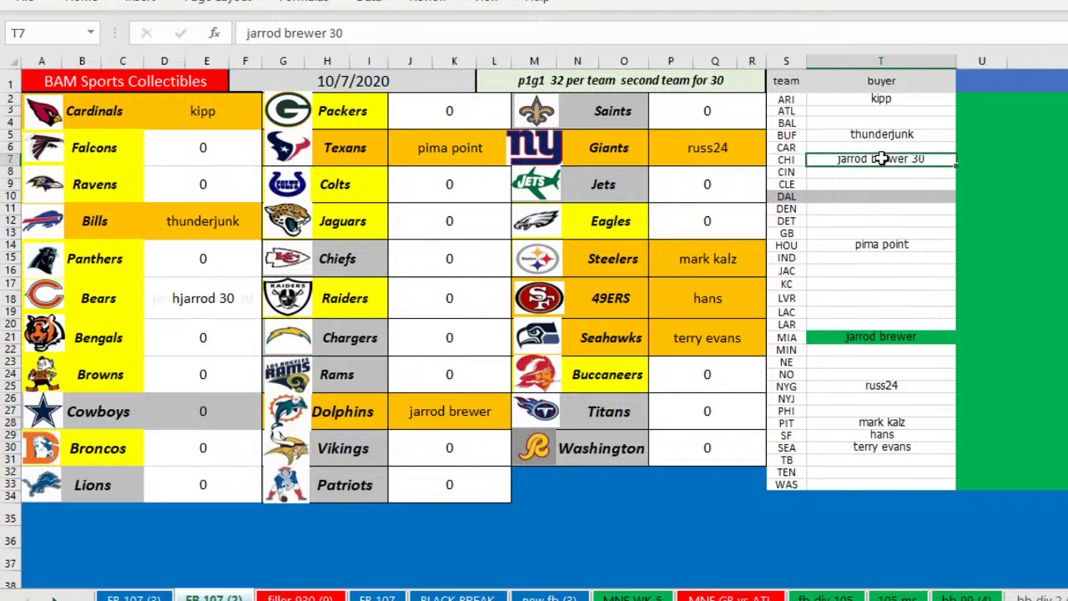
Enter buyer names in the BAL (T4) and CLE (T9) buyer cells.
{"action": "left_click", "coordinate": [867, 122]}
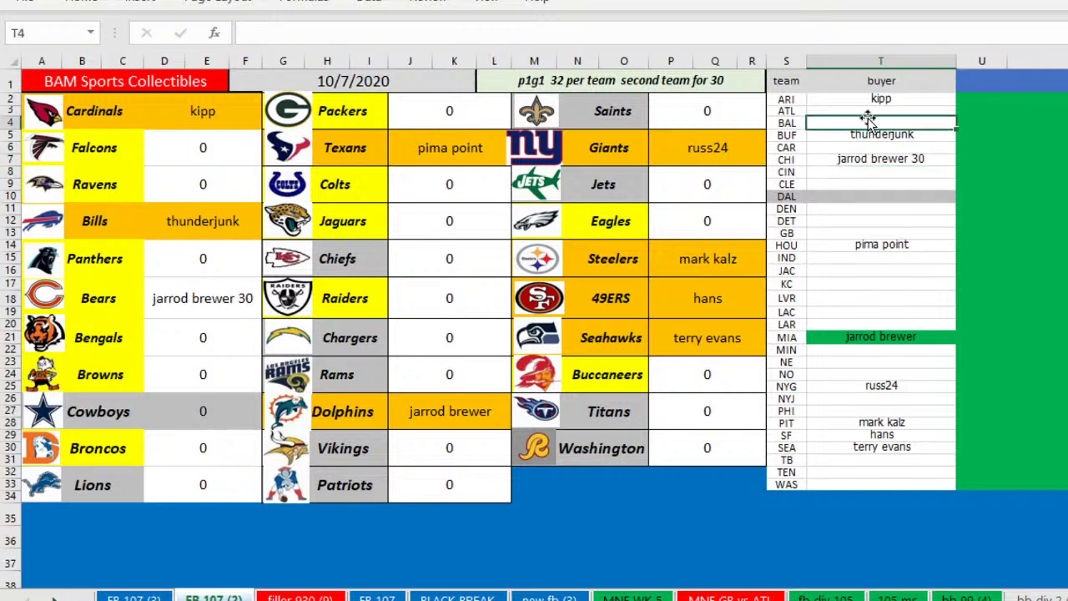
{"action": "type", "text": "mark k"}
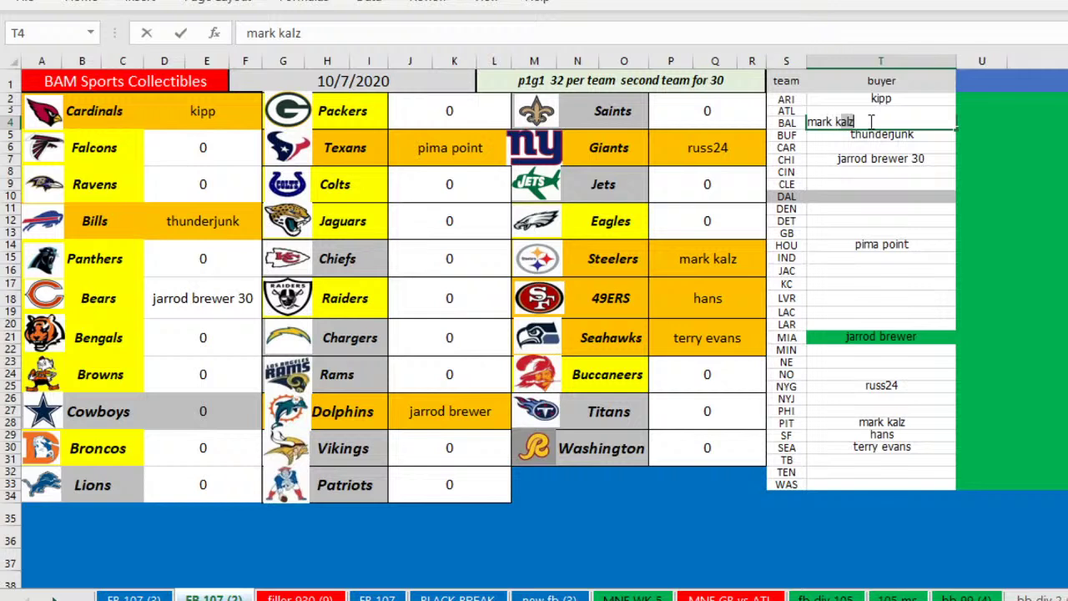
{"action": "key", "text": "BackSpace"}
{"action": "type", "text": "30"}
{"action": "key", "text": "Return"}
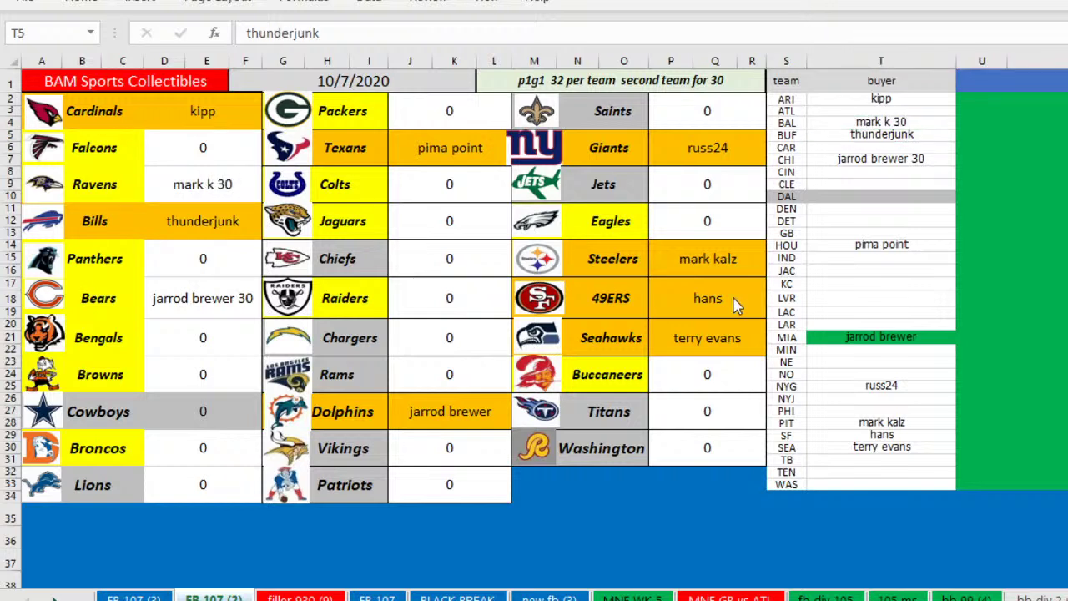
{"action": "left_click", "coordinate": [859, 181]}
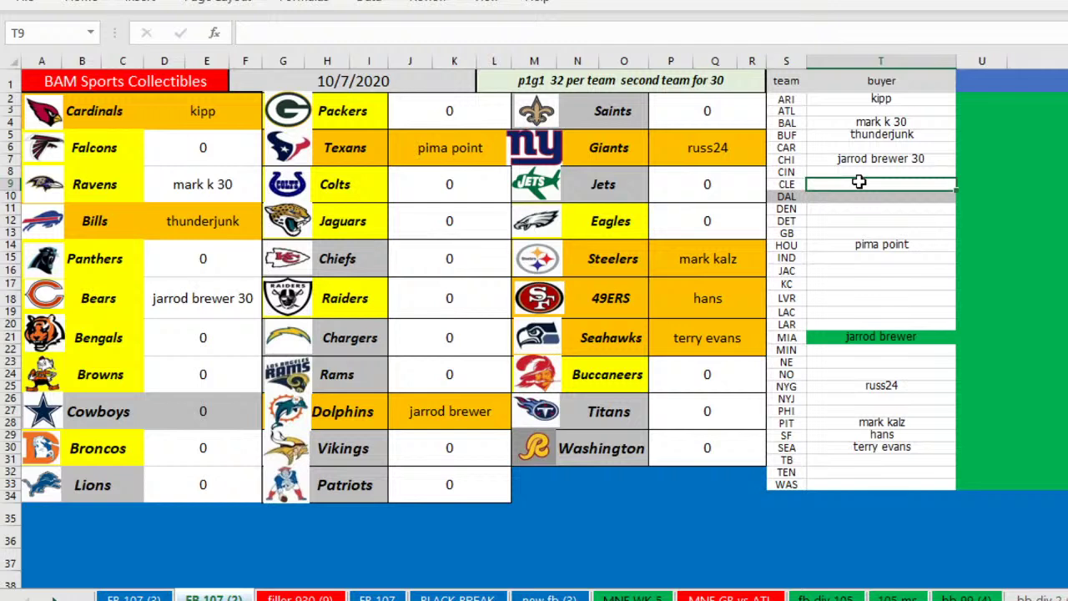
{"action": "type", "text": "nik nak"}
{"action": "key", "text": "Return"}
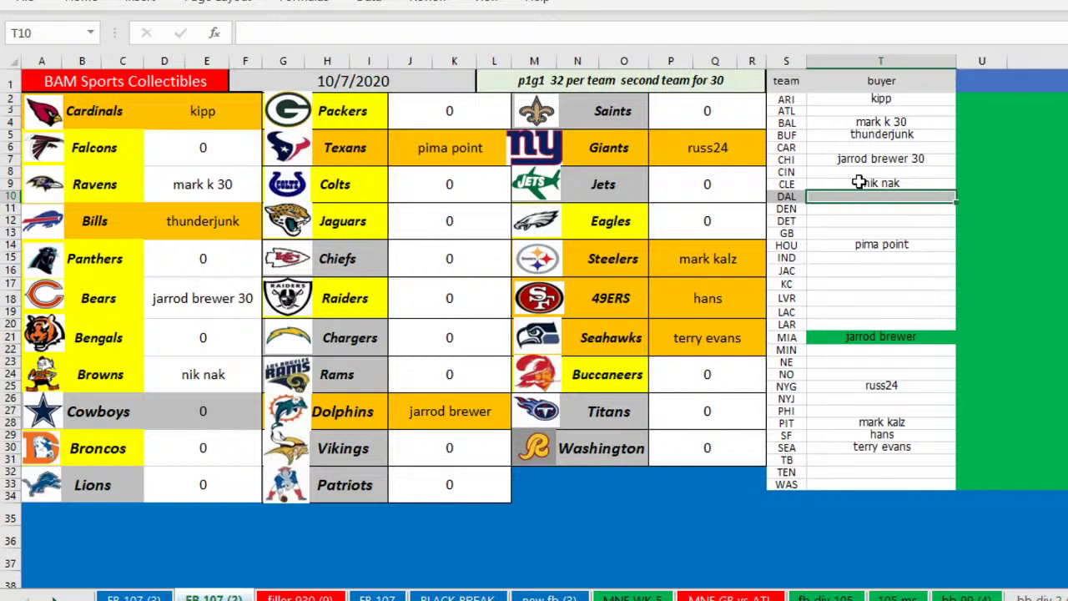
Multi-select the Ravens, Bears and Browns team boxes and fill them orange.
{"action": "left_click_drag", "start_coordinate": [114, 181], "coordinate": [176, 186]}
{"action": "left_click_drag", "start_coordinate": [88, 293], "coordinate": [171, 296]}
{"action": "left_click_drag", "start_coordinate": [114, 365], "coordinate": [177, 365]}
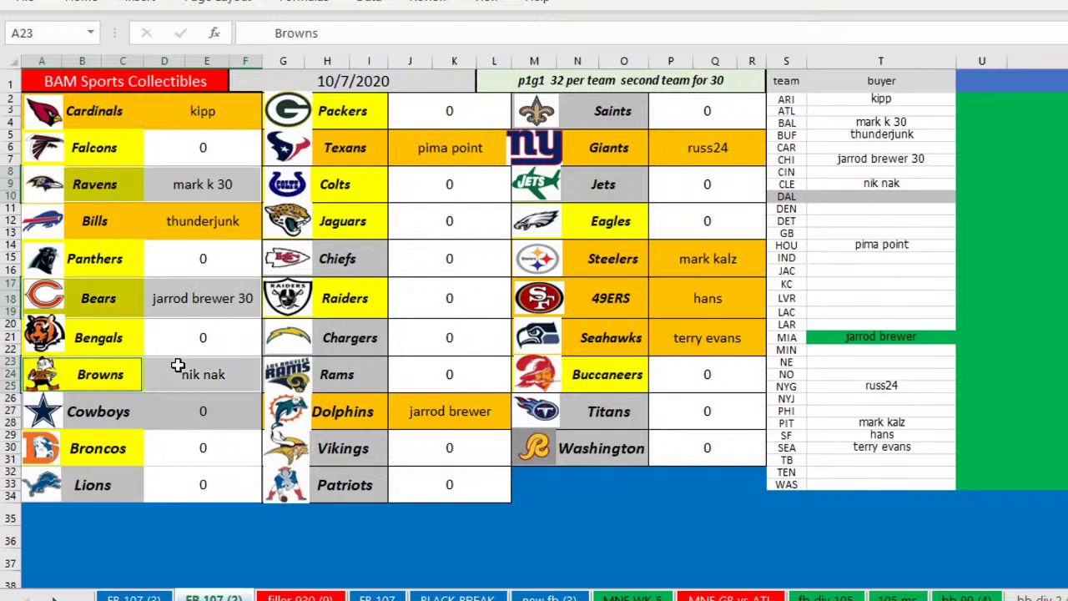
{"action": "right_click", "coordinate": [178, 364]}
{"action": "left_click", "coordinate": [270, 48]}
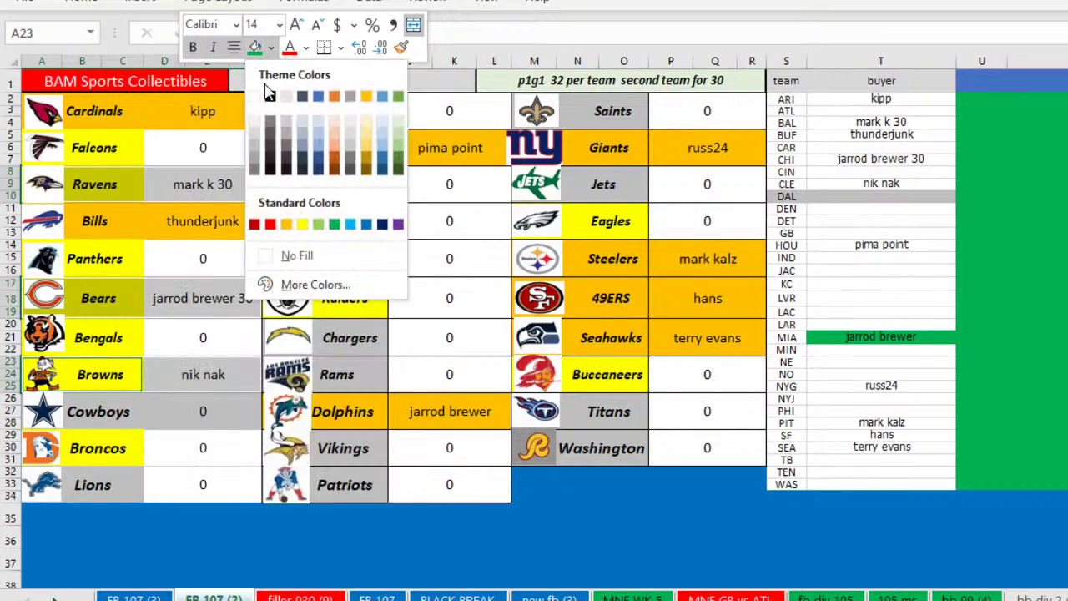
{"action": "left_click", "coordinate": [287, 225]}
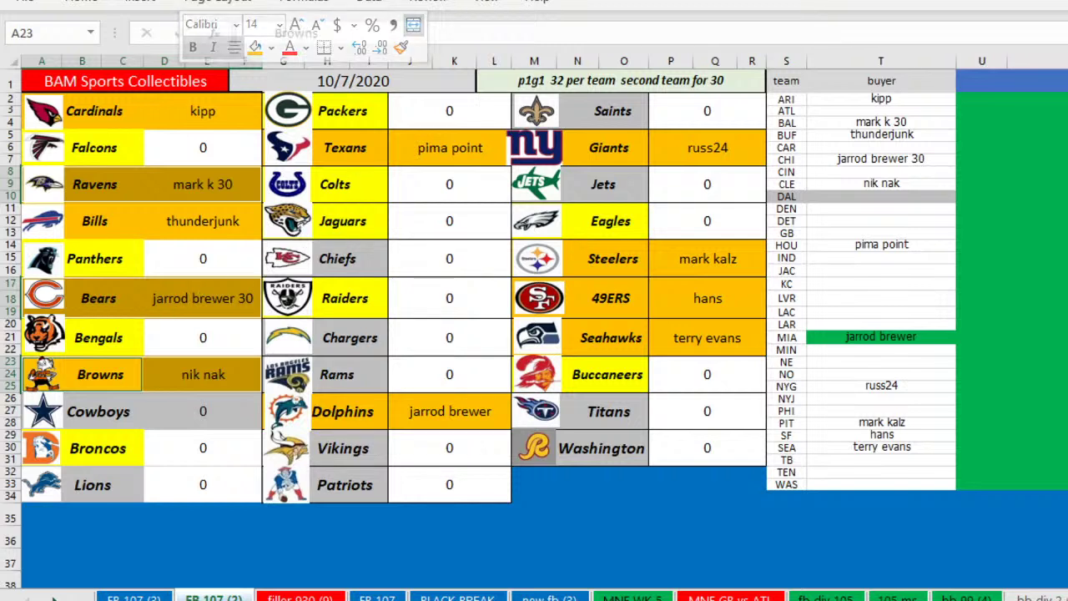
{"action": "left_click", "coordinate": [84, 374]}
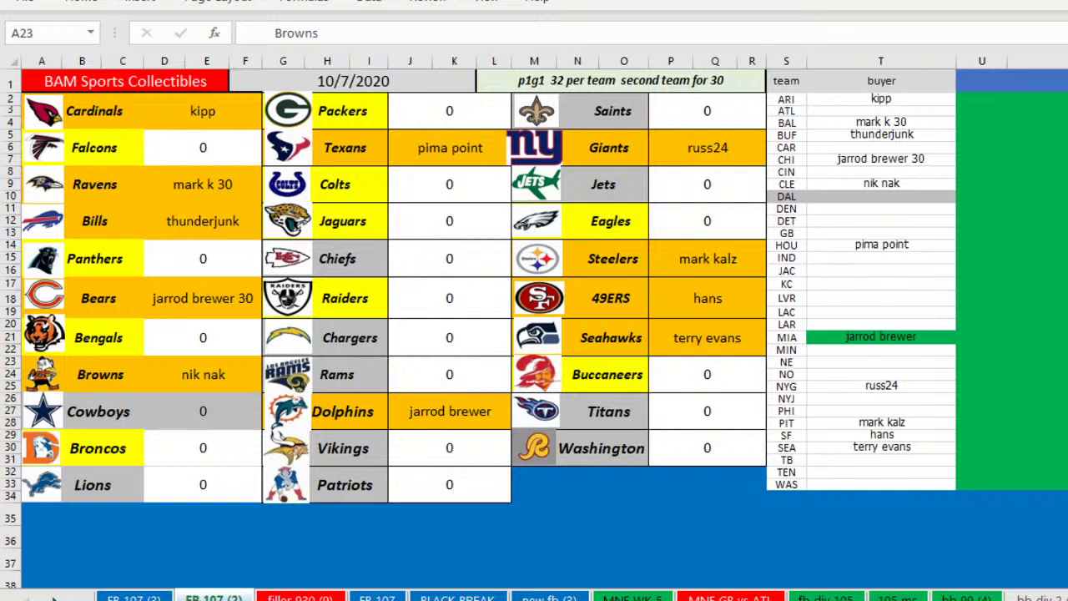
Append a slash, the second buyer's name and 30 to the BAL entry in T4.
{"action": "double_click", "coordinate": [933, 122]}
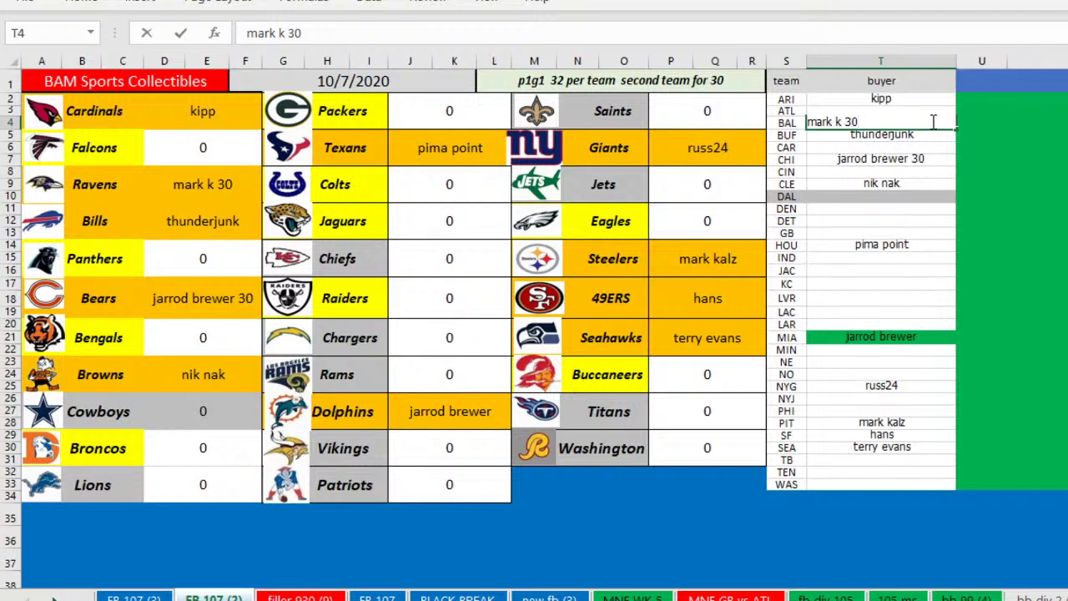
{"action": "type", "text": "/damu"}
{"action": "key", "text": "BackSpace"}
{"action": "type", "text": "i"}
{"action": "key", "text": "BackSpace"}
{"action": "type", "text": "usatx"}
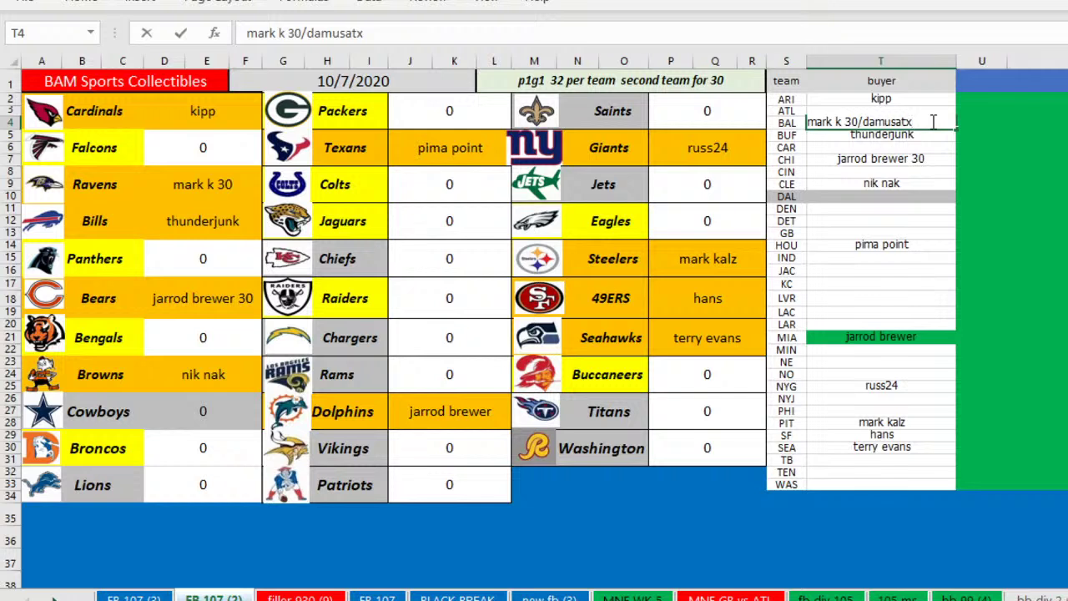
{"action": "type", "text": " 30"}
{"action": "key", "text": "Return"}
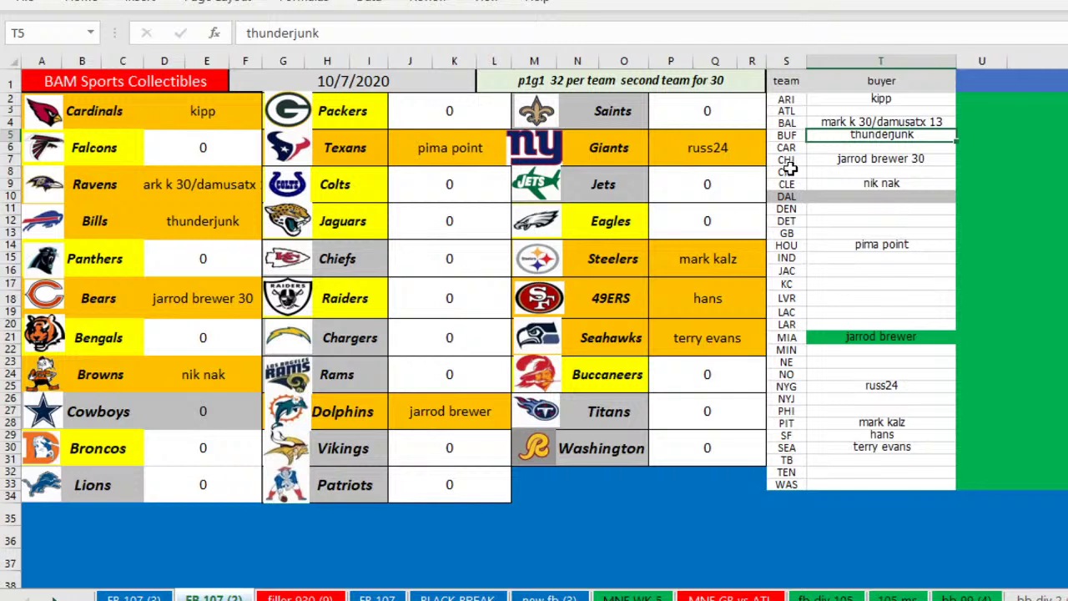
{"action": "left_click", "coordinate": [705, 377]}
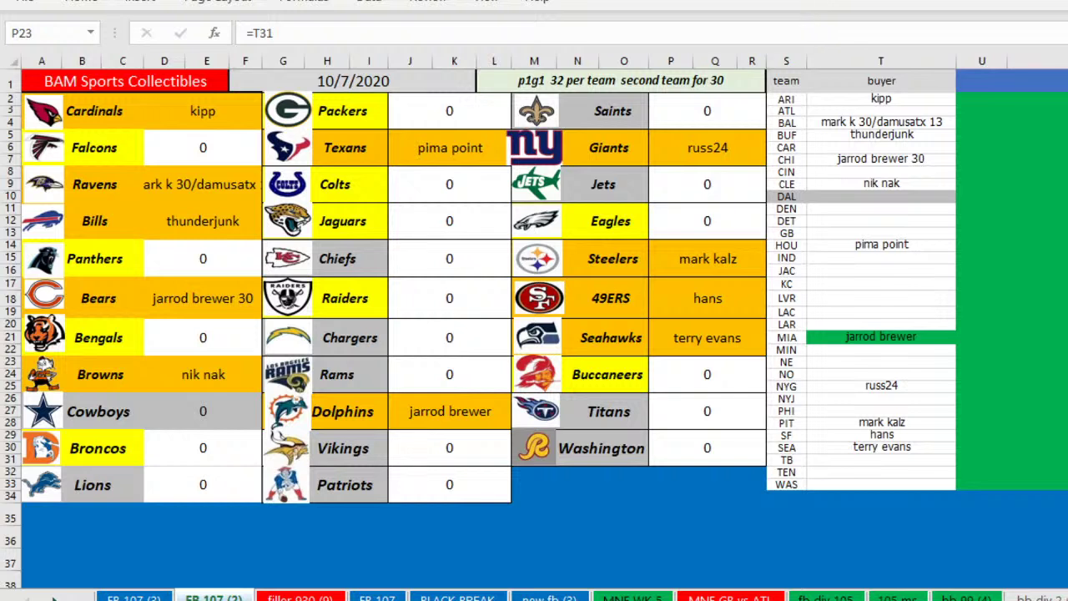
Clear the CHI buyer entry in T7 and fill the Bears name cell yellow.
{"action": "left_click", "coordinate": [893, 159]}
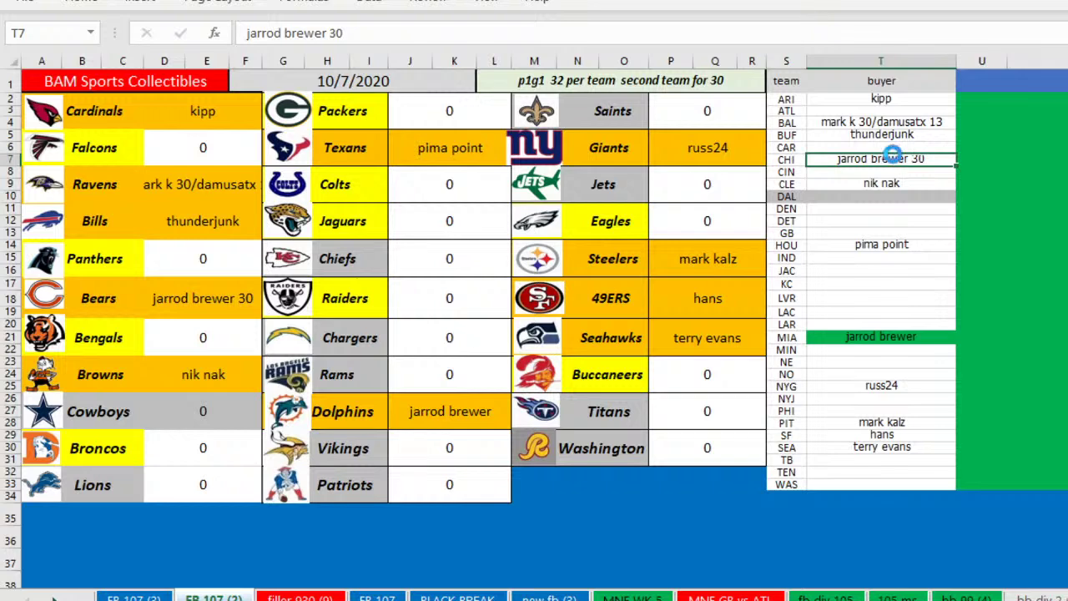
{"action": "key", "text": "Delete"}
{"action": "left_click", "coordinate": [96, 291]}
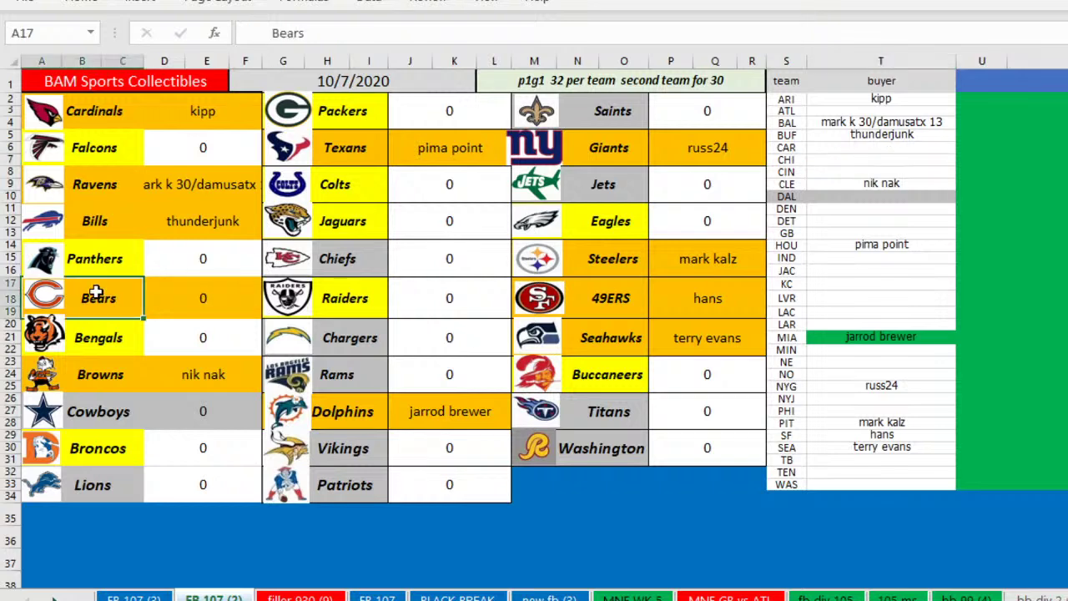
{"action": "right_click", "coordinate": [104, 294]}
{"action": "left_click", "coordinate": [200, 45]}
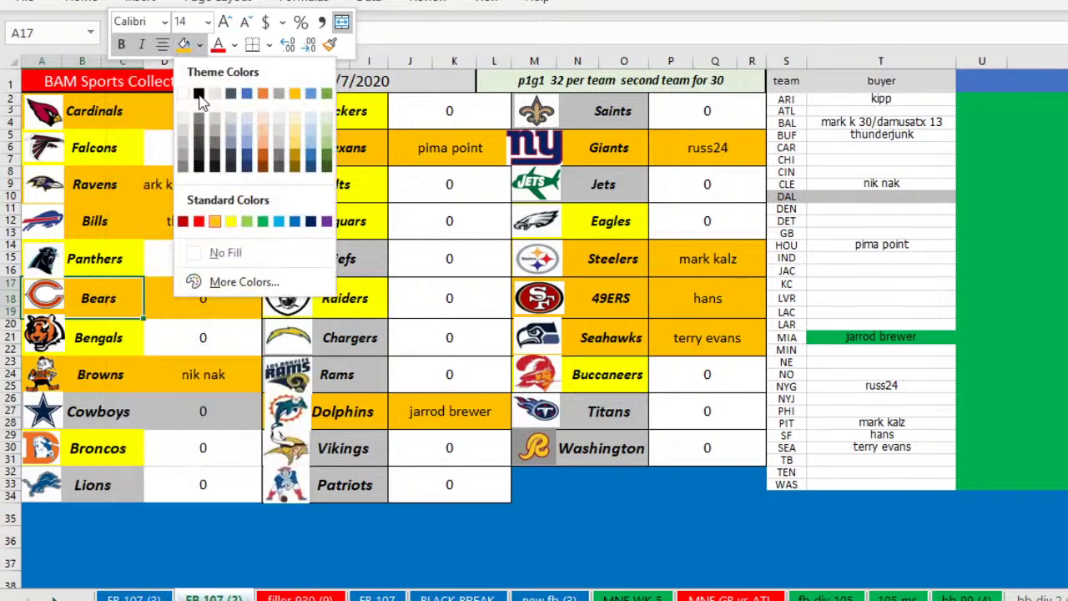
{"action": "left_click", "coordinate": [227, 214]}
Set the Bears count cell D17 to No Fill.
{"action": "right_click", "coordinate": [226, 302]}
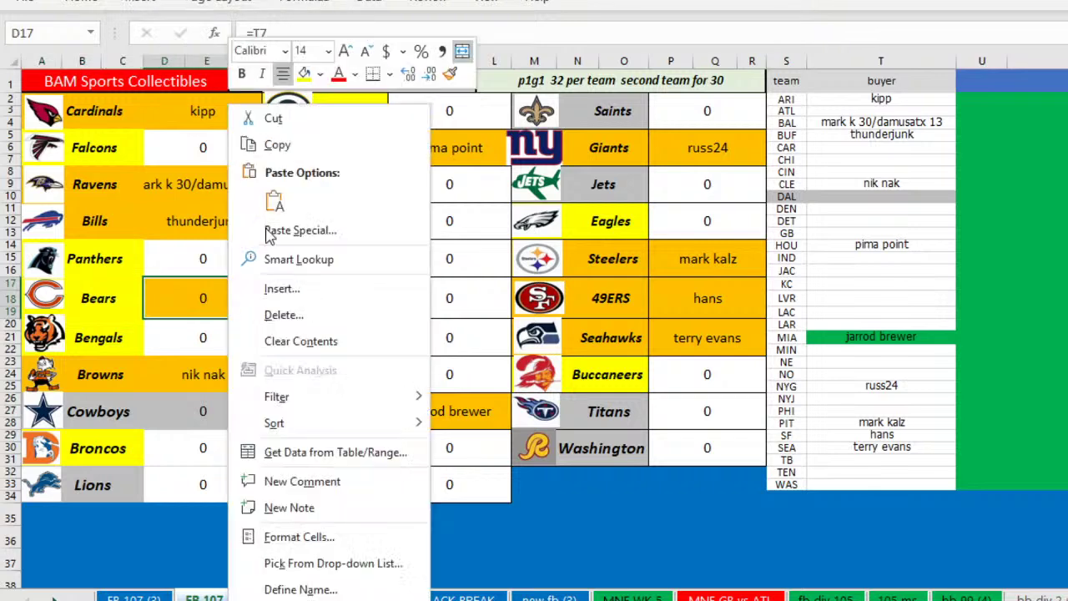
{"action": "left_click", "coordinate": [319, 74]}
{"action": "left_click", "coordinate": [345, 282]}
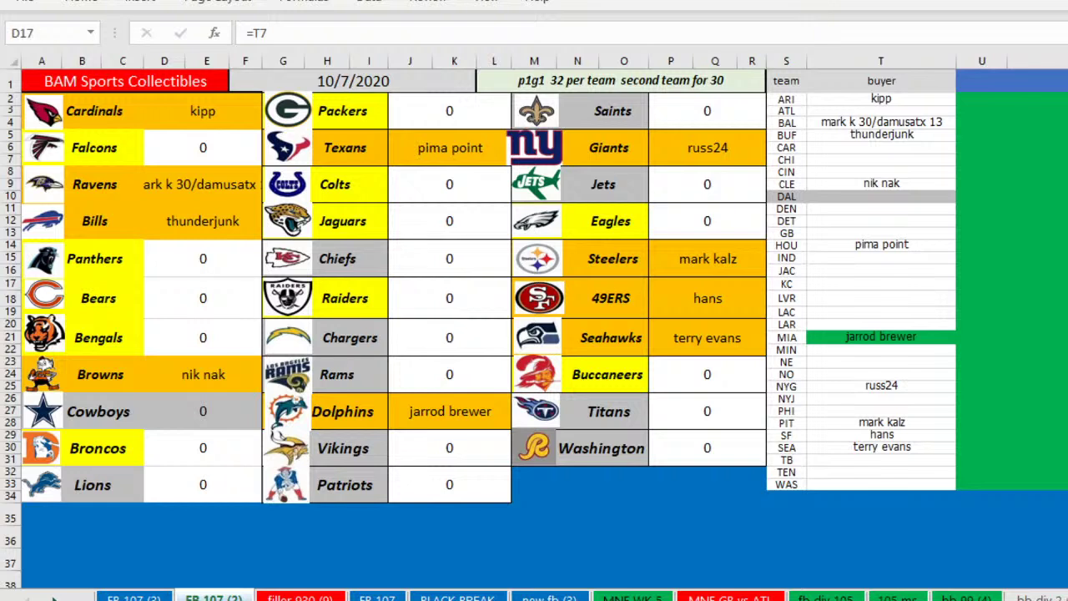
Fill the CLE buyer entry in T9 green, then review the MIA entry.
{"action": "left_click", "coordinate": [890, 186]}
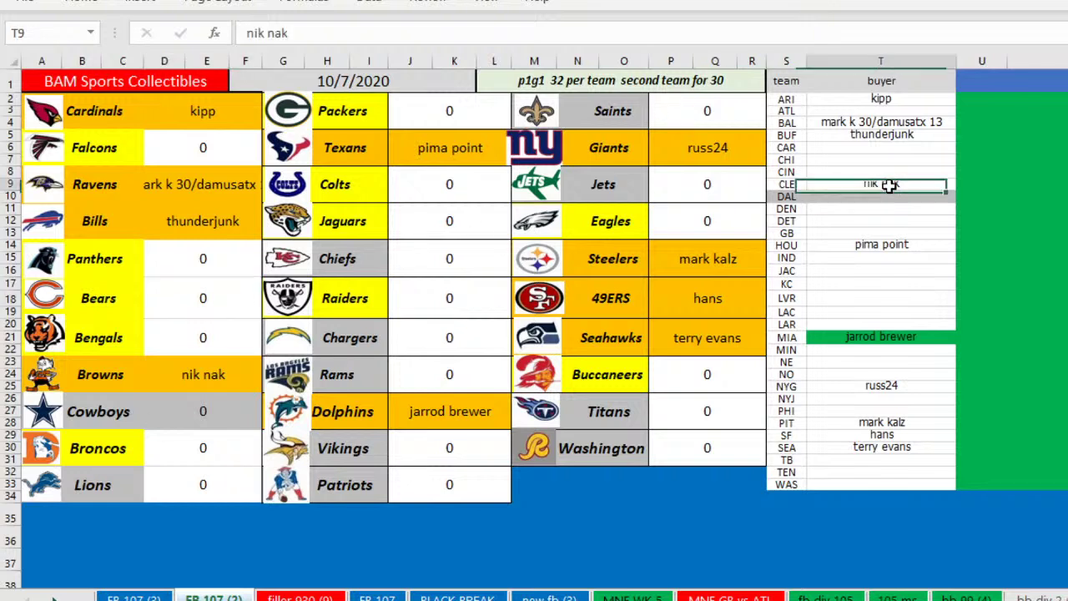
{"action": "right_click", "coordinate": [891, 185]}
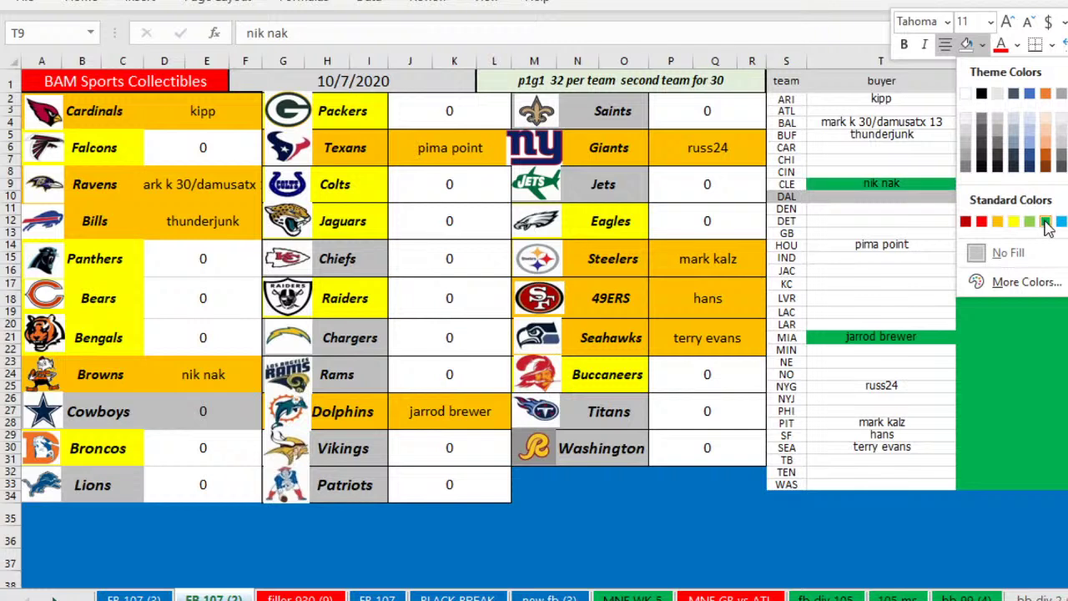
{"action": "left_click", "coordinate": [1045, 221]}
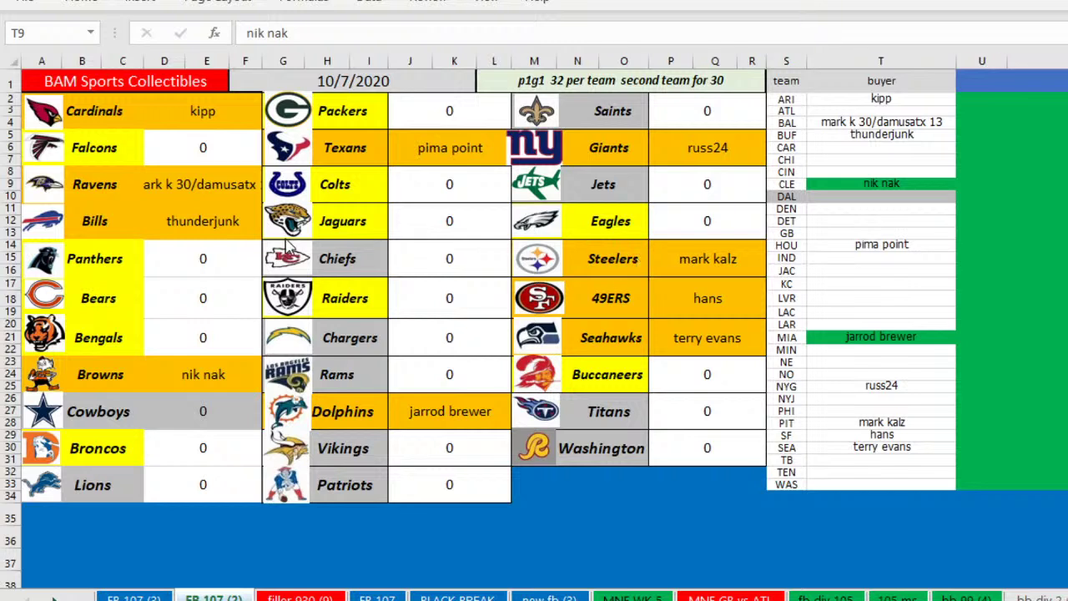
{"action": "left_click", "coordinate": [882, 336]}
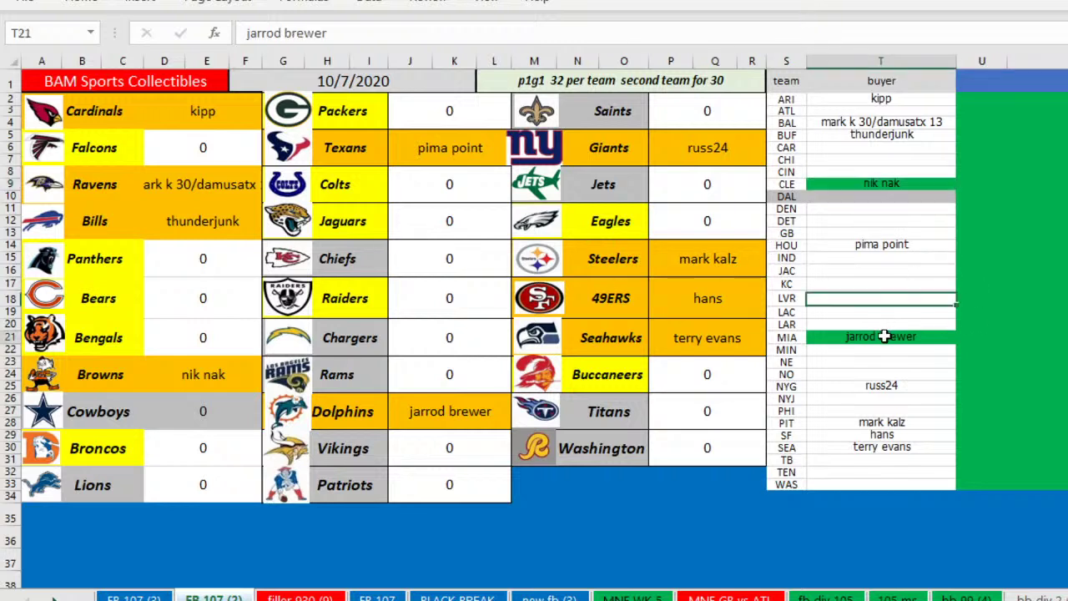
{"action": "left_click", "coordinate": [872, 169]}
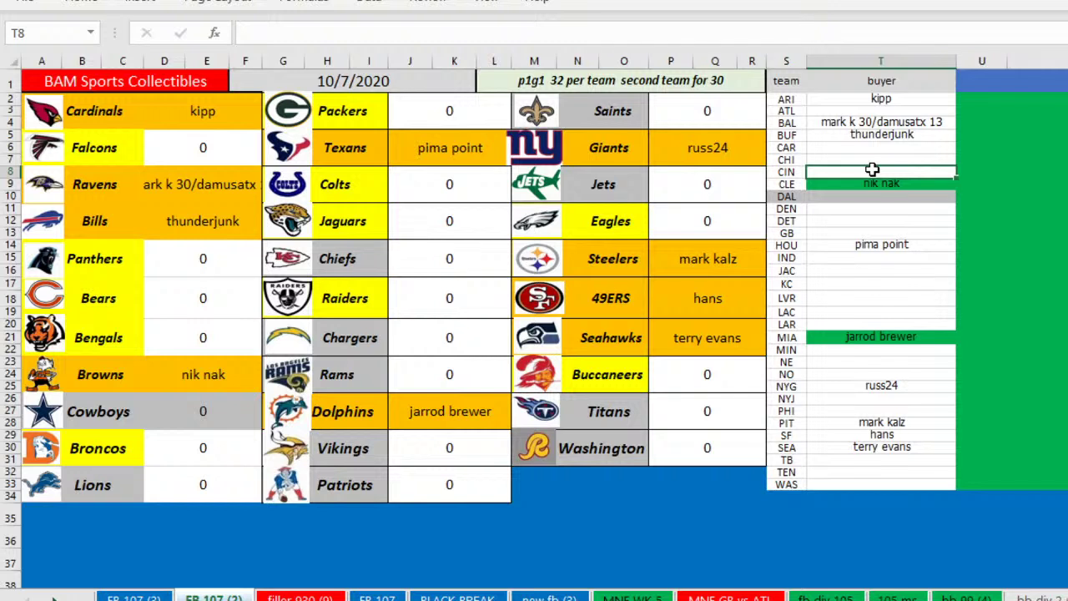
{"action": "left_click", "coordinate": [864, 338]}
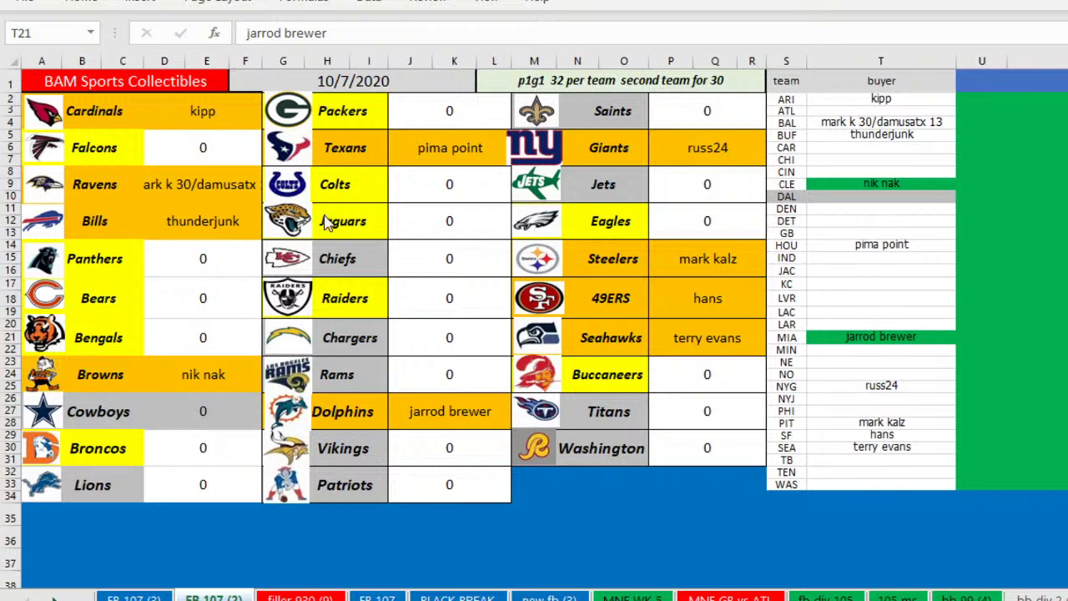
Fill the BAL (T4) and PIT (T28) buyer entries green as paid.
{"action": "right_click", "coordinate": [875, 122]}
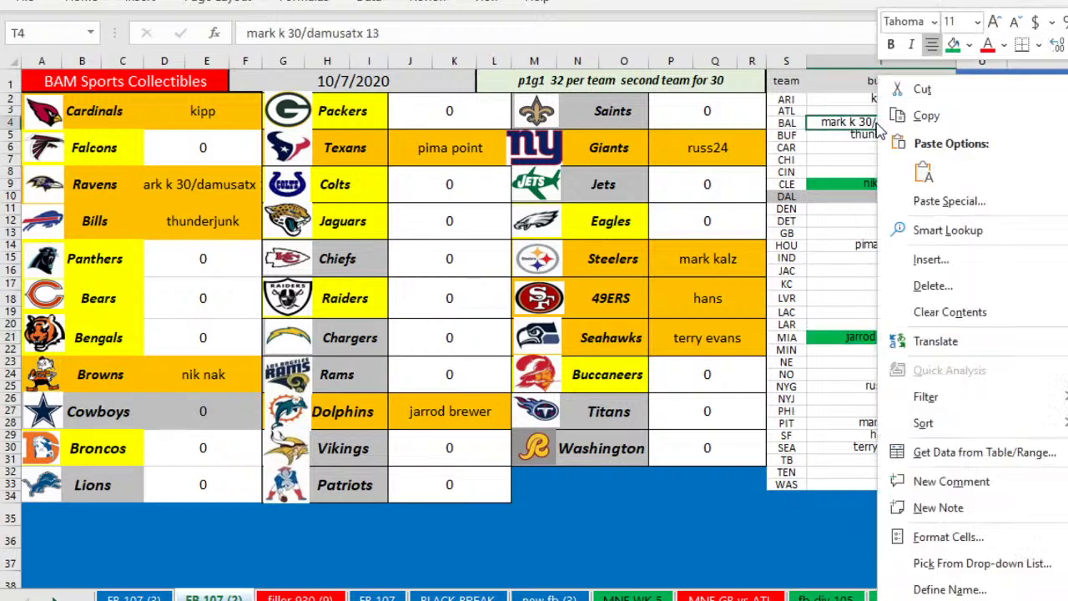
{"action": "left_click", "coordinate": [953, 44]}
{"action": "left_click", "coordinate": [884, 423]}
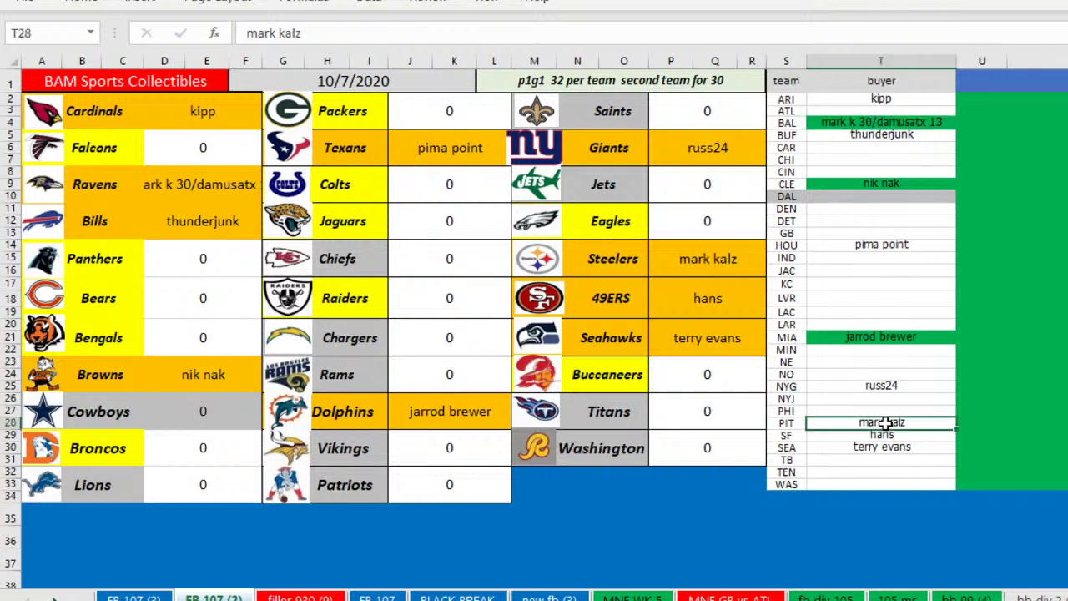
{"action": "right_click", "coordinate": [885, 423]}
{"action": "left_click", "coordinate": [963, 45]}
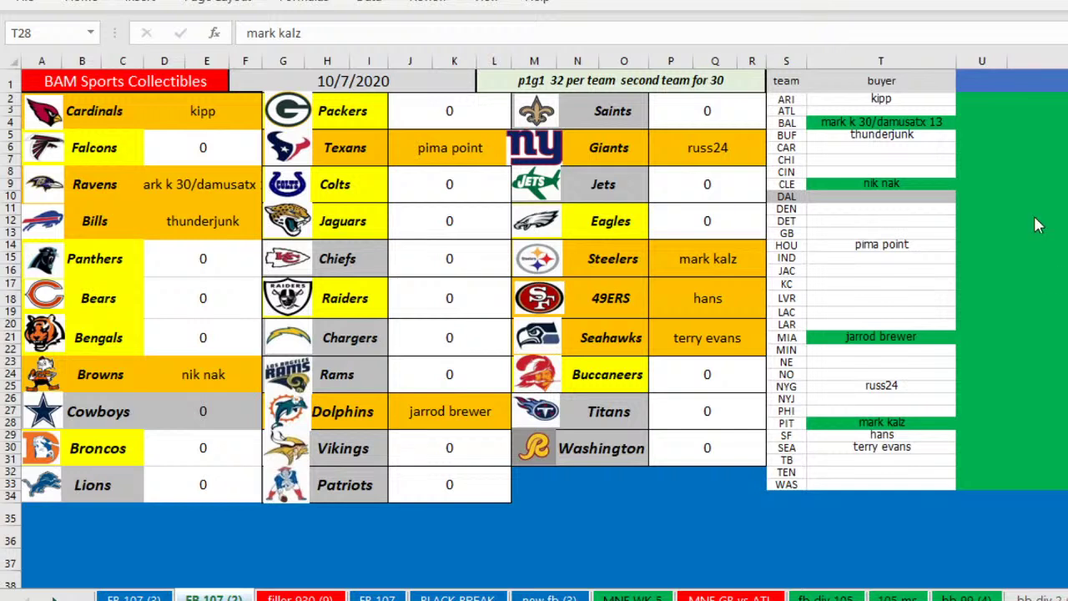
Append a slash and the second buyer's name to the CLE entry in T9.
{"action": "left_click", "coordinate": [917, 182]}
{"action": "double_click", "coordinate": [917, 182]}
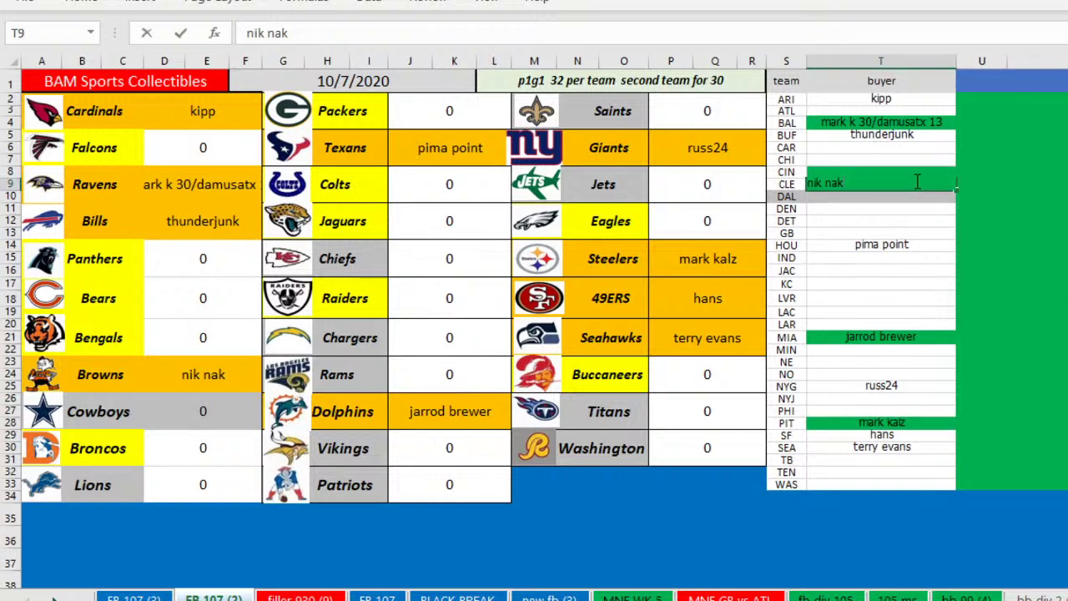
{"action": "type", "text": "/pima point"}
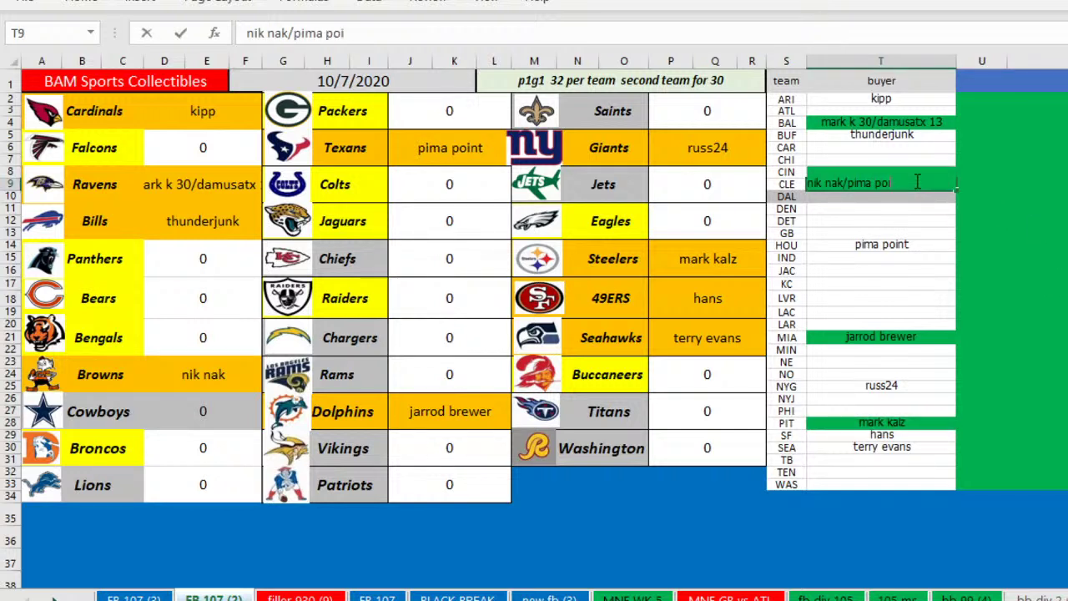
{"action": "key", "text": "Return"}
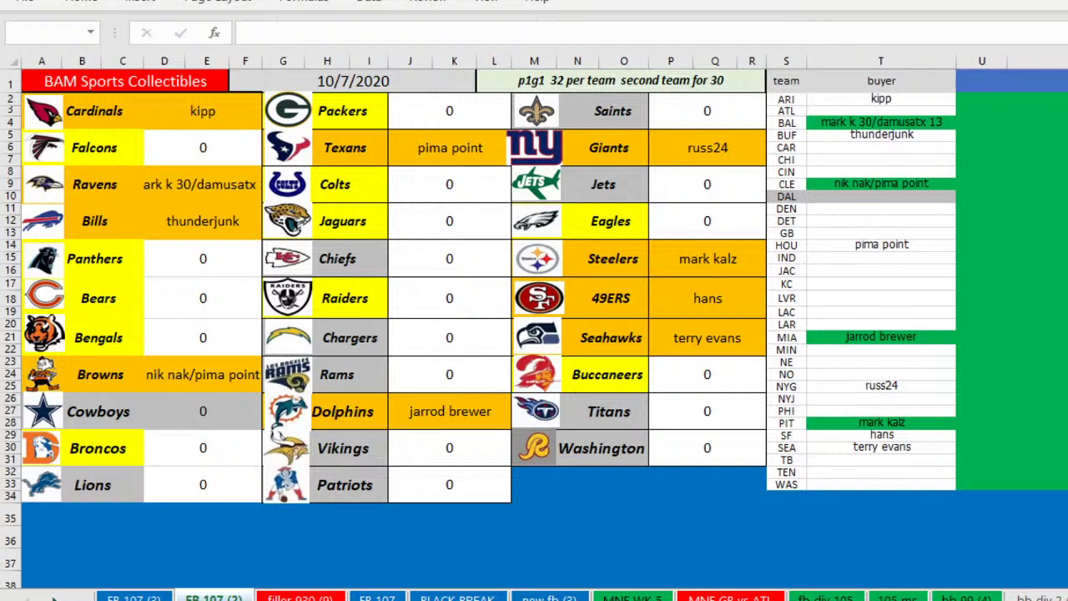
Enter the IND buyer's name followed by a 30.00 amount in T15.
{"action": "left_click", "coordinate": [858, 193]}
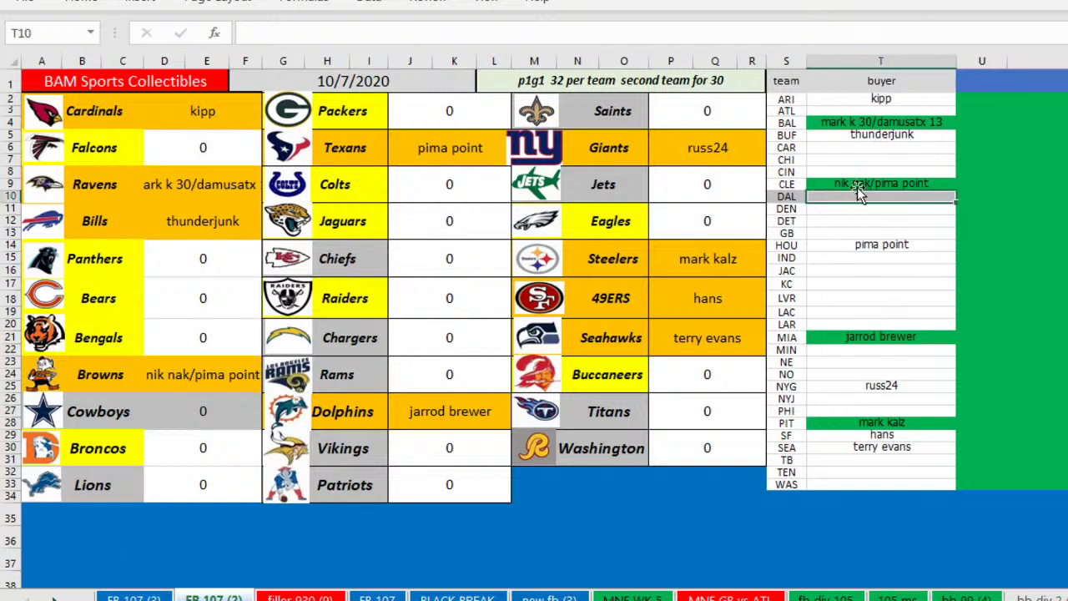
{"action": "left_click", "coordinate": [852, 244]}
{"action": "left_click", "coordinate": [856, 257]}
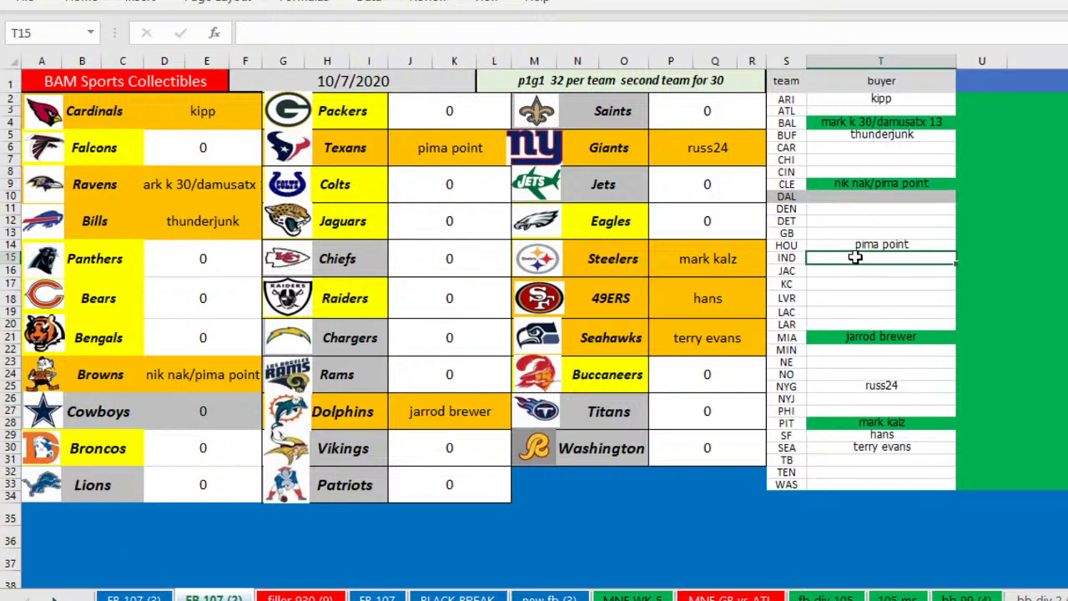
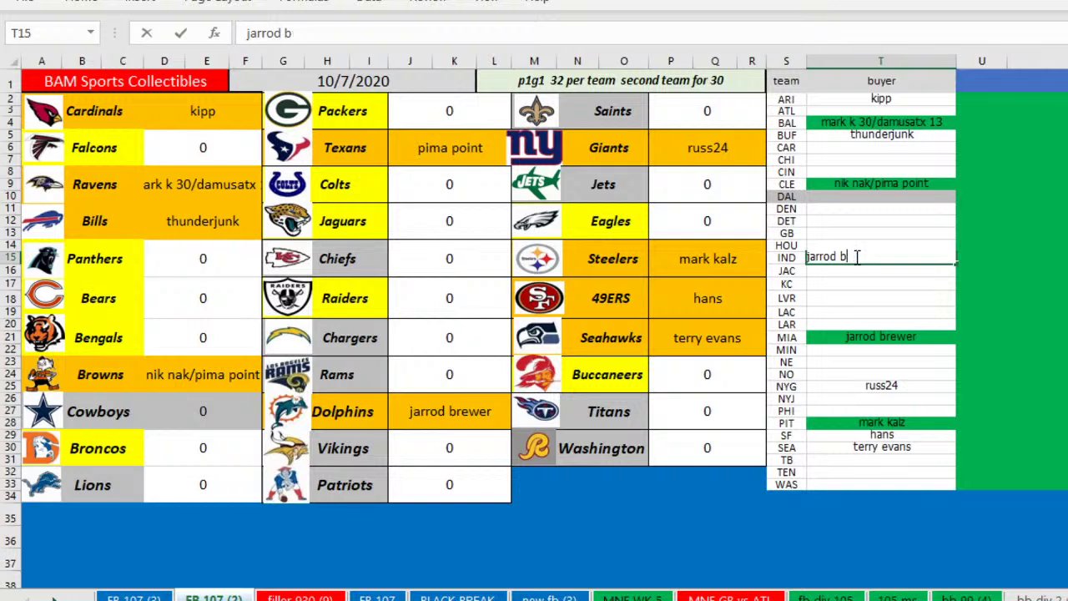
{"action": "type", "text": "r"}
{"action": "key", "text": "Return"}
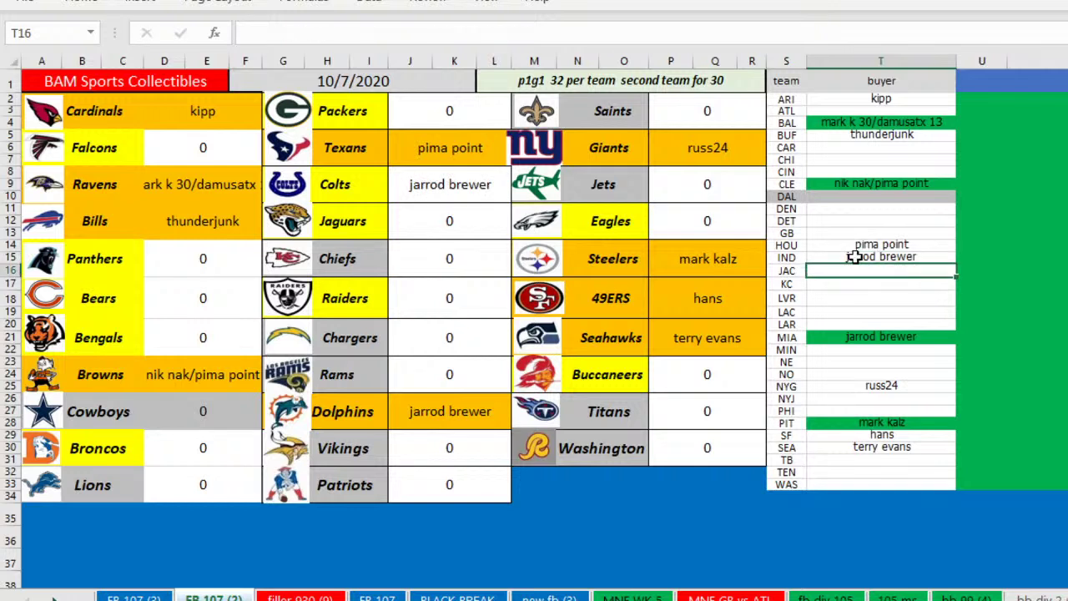
{"action": "double_click", "coordinate": [938, 257]}
{"action": "type", "text": "30.00"}
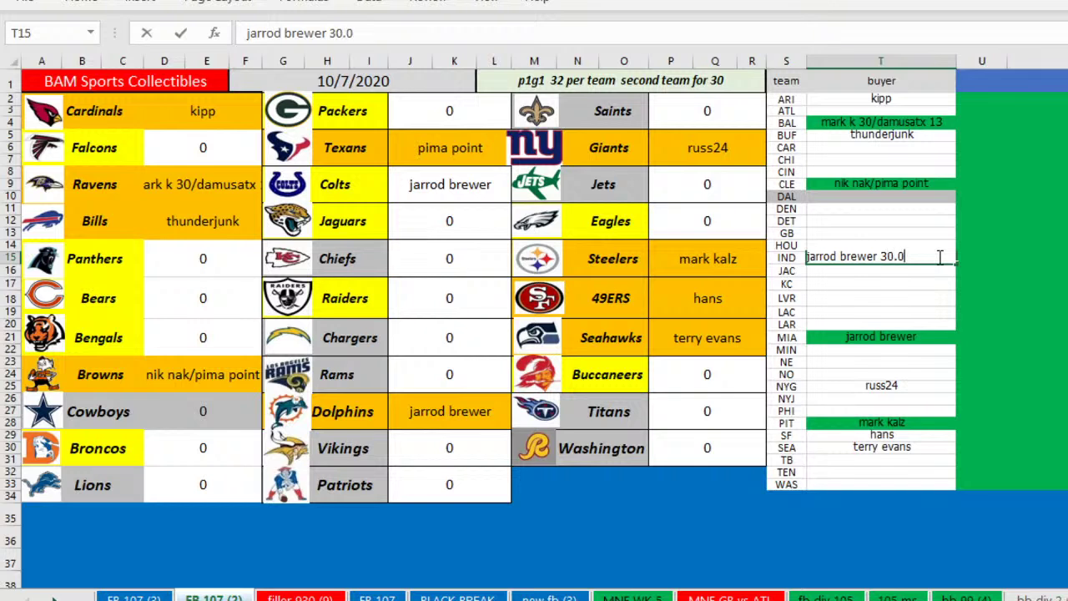
{"action": "key", "text": "Return"}
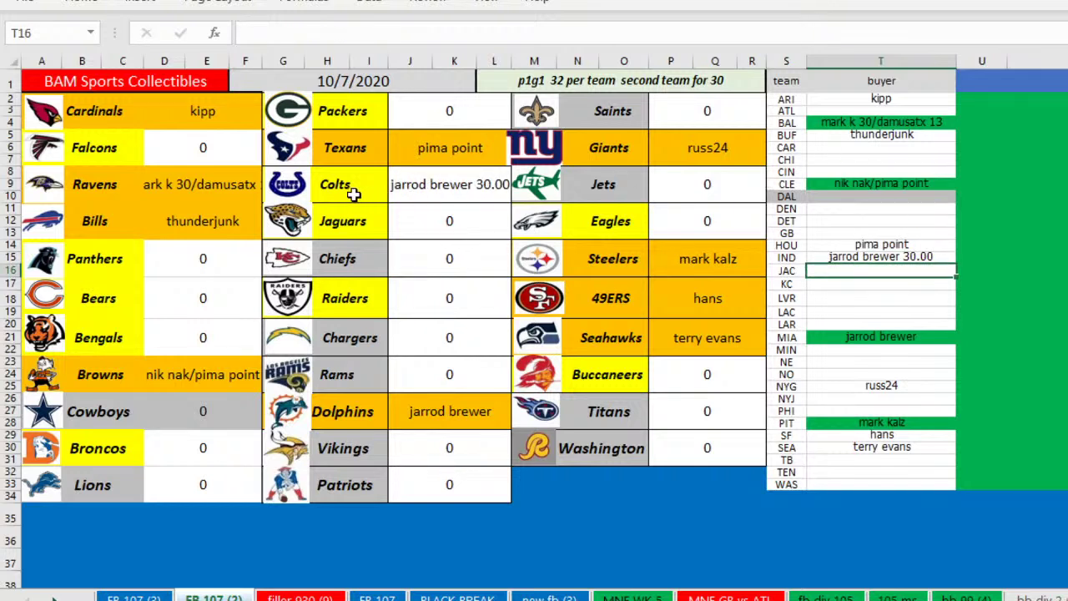
Fill the Colts team and buyer cells G8:K9 orange.
{"action": "left_click_drag", "start_coordinate": [345, 193], "coordinate": [434, 184]}
{"action": "right_click", "coordinate": [435, 184]}
{"action": "left_click", "coordinate": [526, 44]}
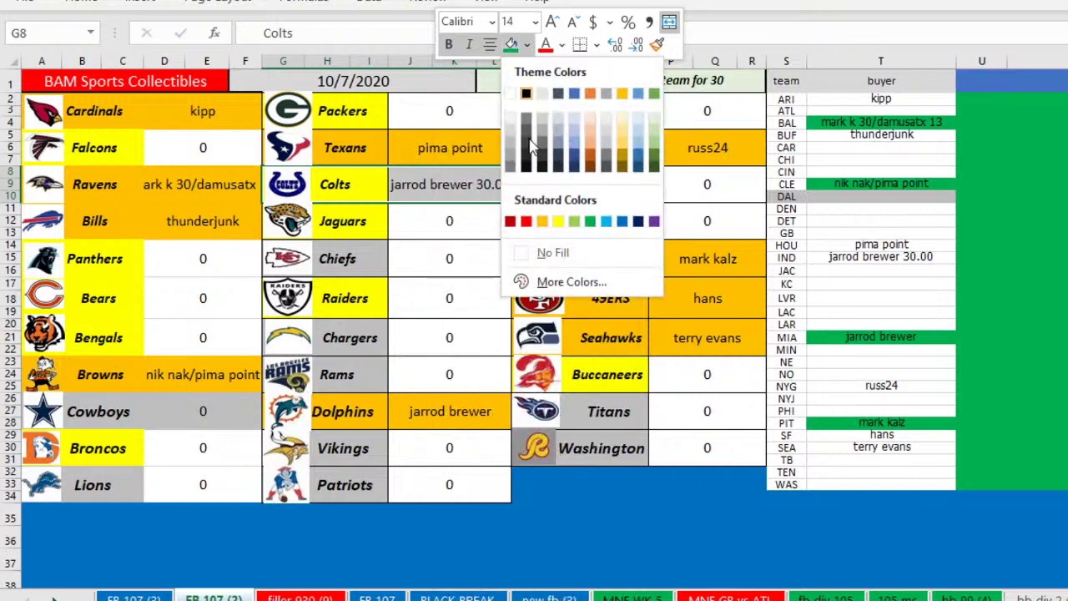
{"action": "left_click", "coordinate": [539, 222]}
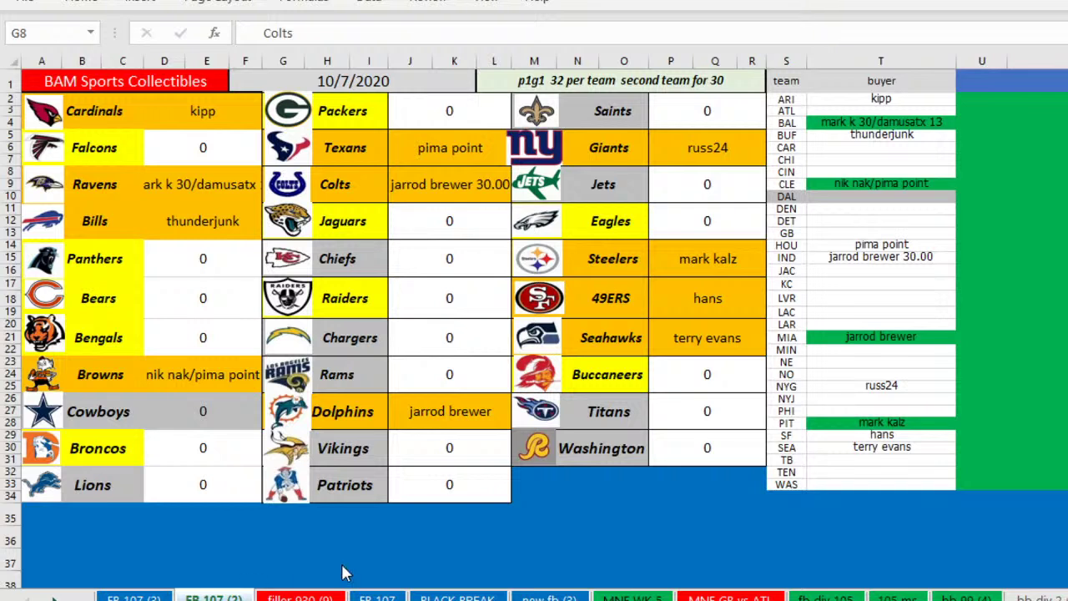
Fill the IND buyer cell T15 green, keeping its text black.
{"action": "right_click", "coordinate": [878, 261]}
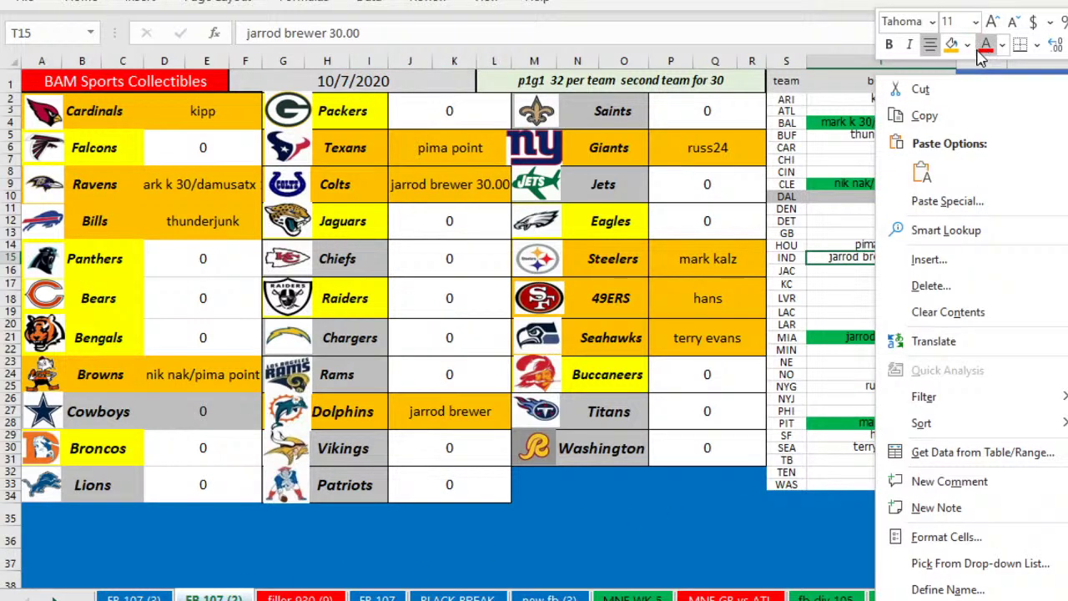
{"action": "left_click", "coordinate": [982, 48]}
{"action": "left_click", "coordinate": [1001, 45]}
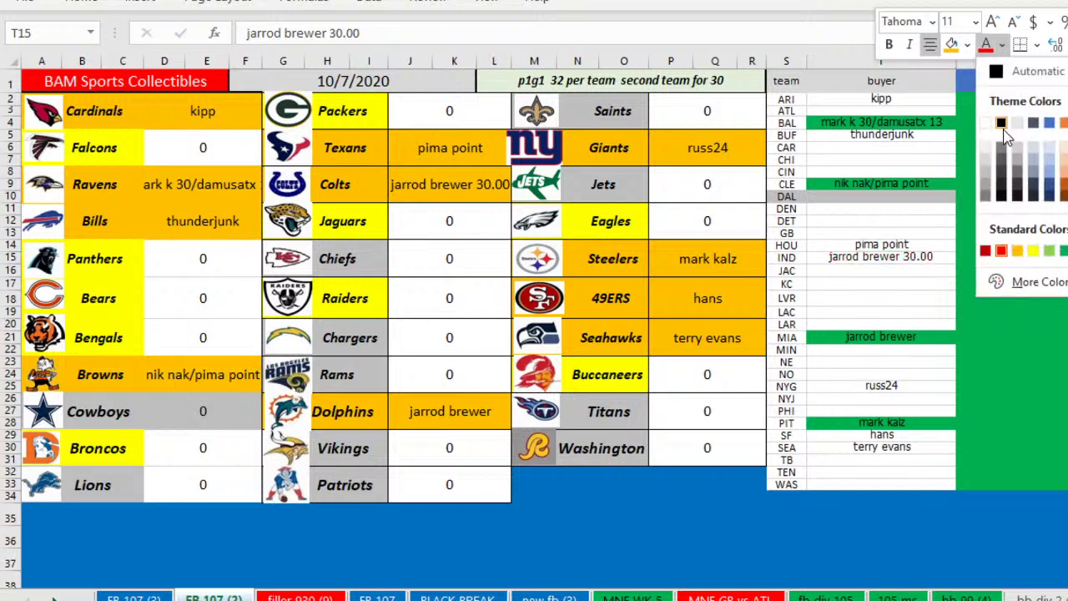
{"action": "left_click", "coordinate": [978, 69]}
{"action": "left_click", "coordinate": [966, 46]}
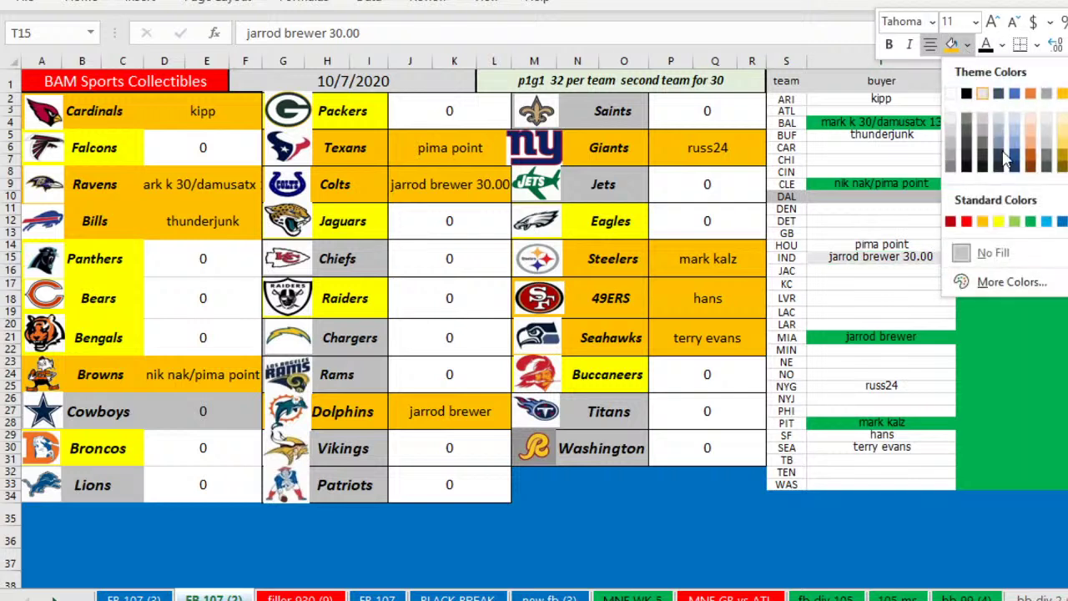
{"action": "left_click", "coordinate": [1012, 211]}
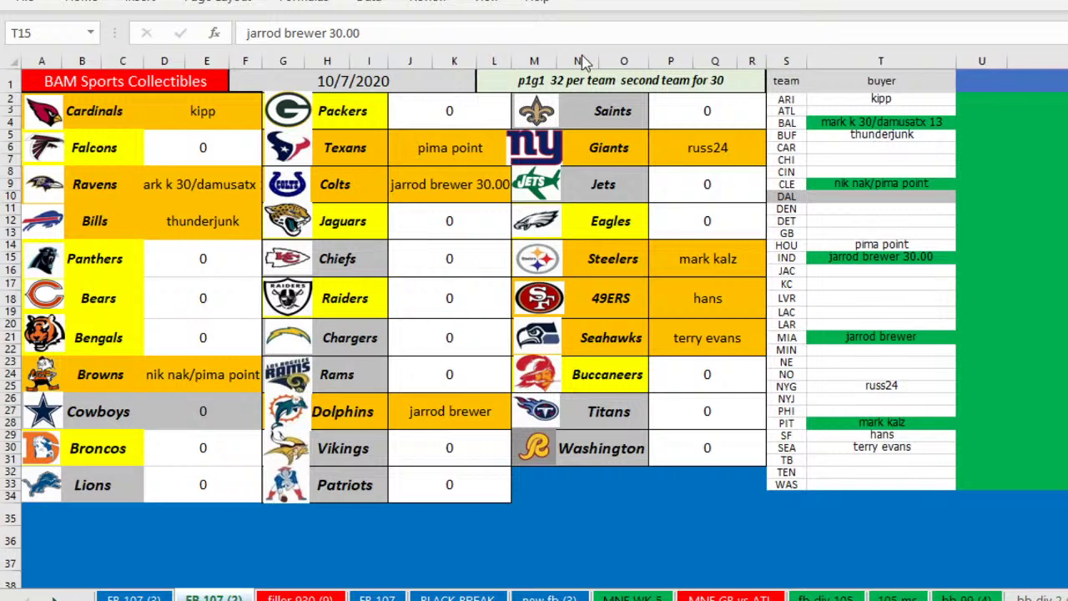
Fill the ARI, BUF and NYG buyer cells (T2, T5, T25) green.
{"action": "right_click", "coordinate": [887, 99]}
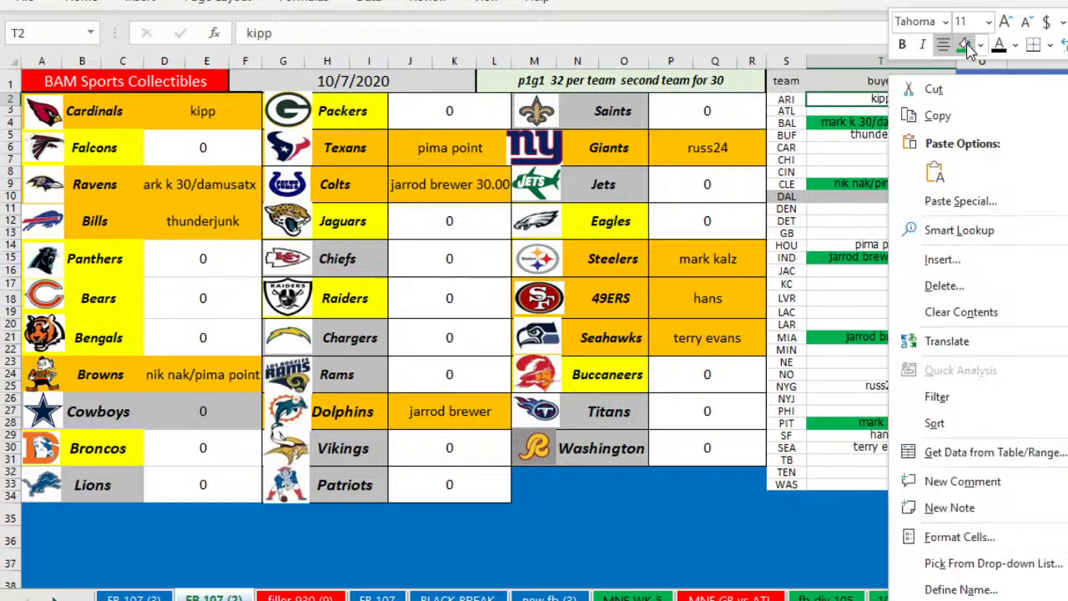
{"action": "left_click", "coordinate": [964, 45]}
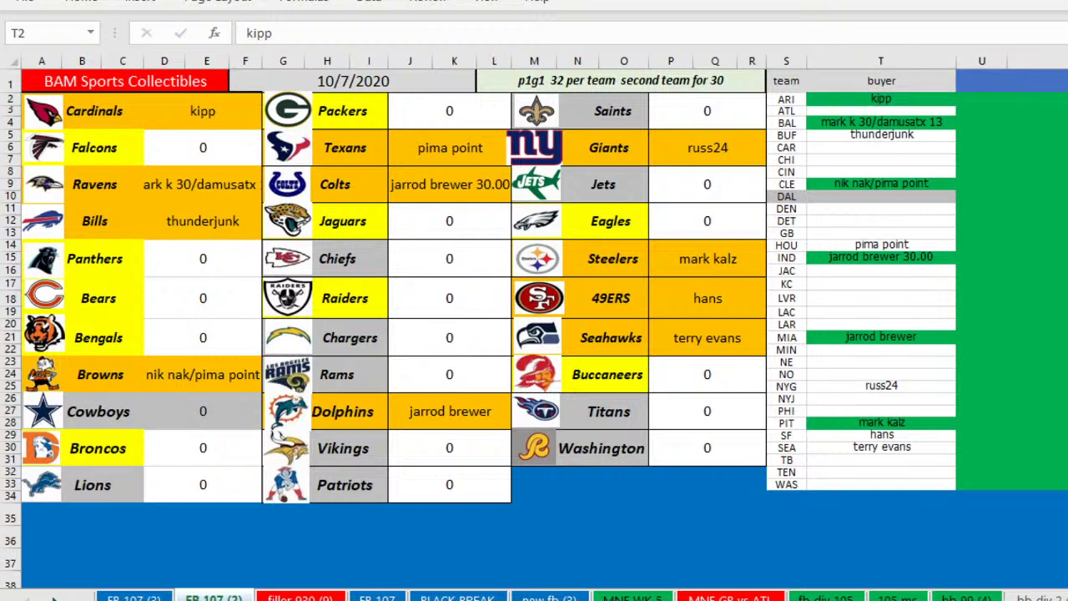
{"action": "left_click", "coordinate": [863, 135]}
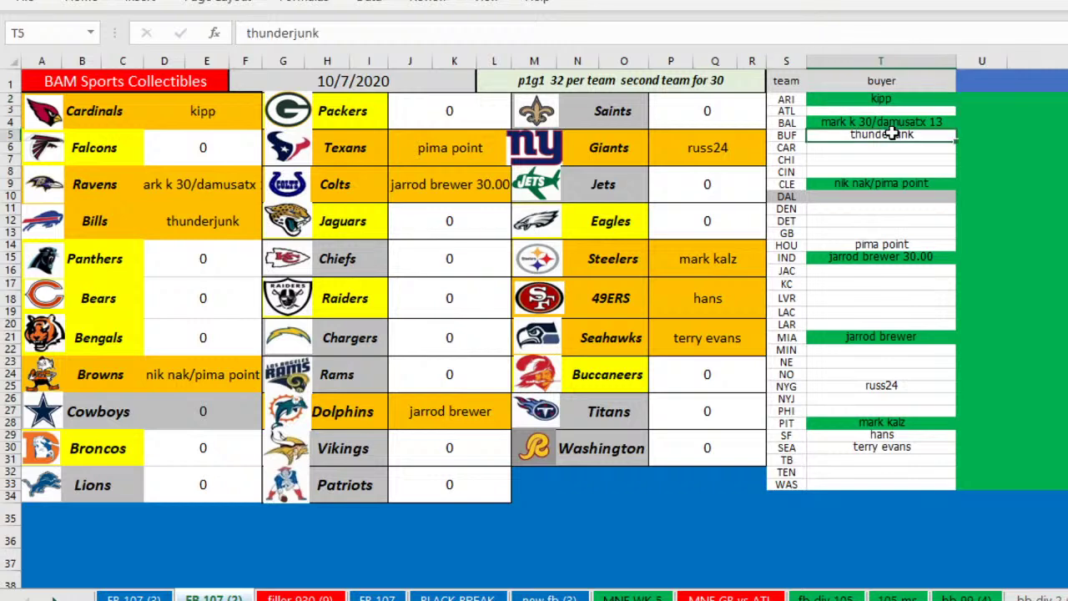
{"action": "right_click", "coordinate": [863, 135]}
{"action": "key", "text": "Escape"}
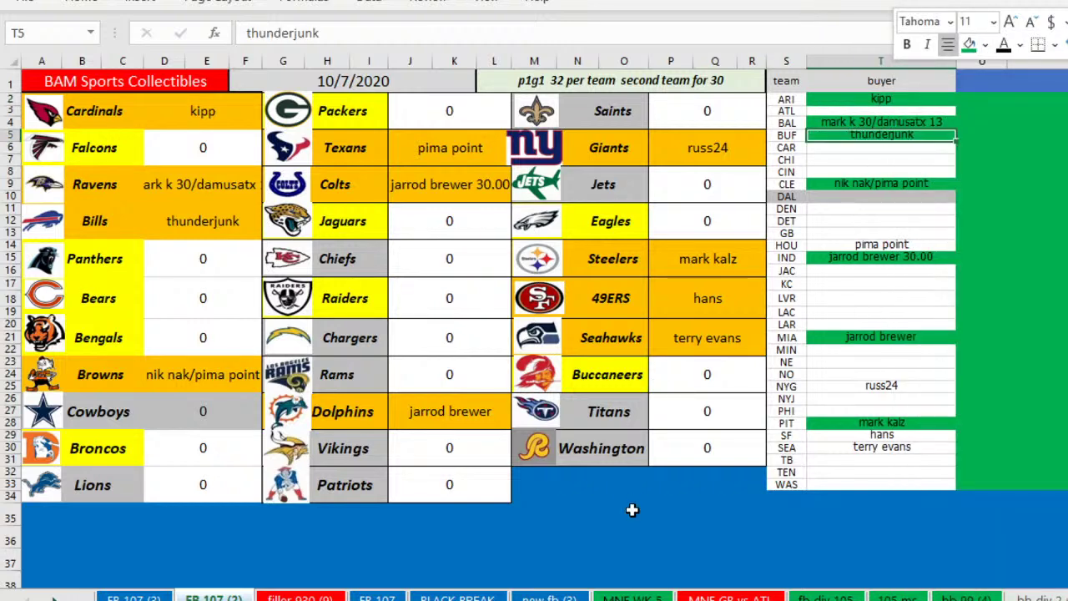
{"action": "right_click", "coordinate": [878, 385]}
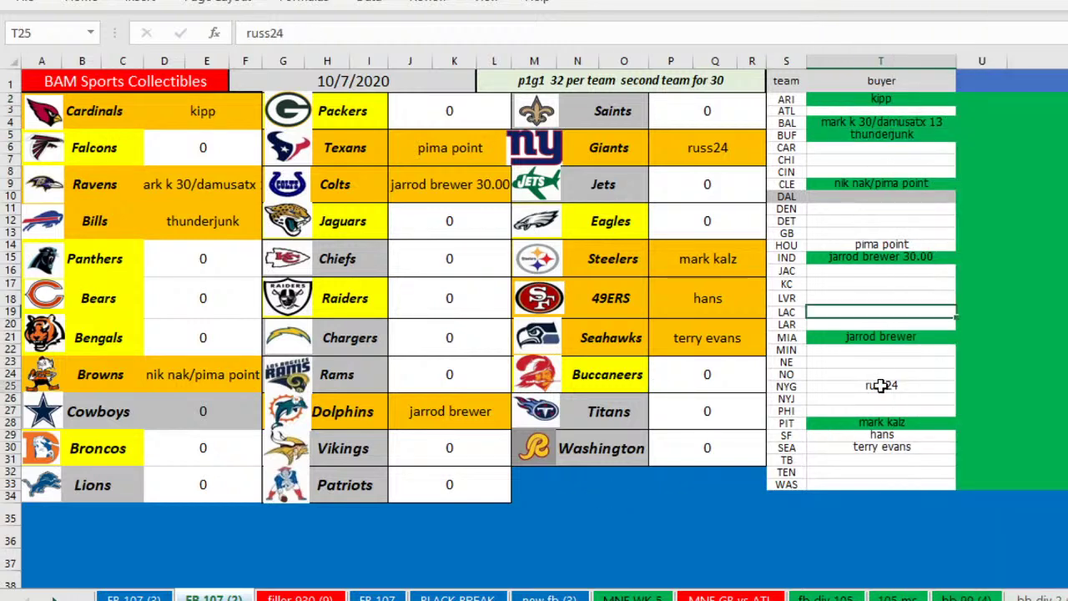
{"action": "left_click", "coordinate": [973, 45]}
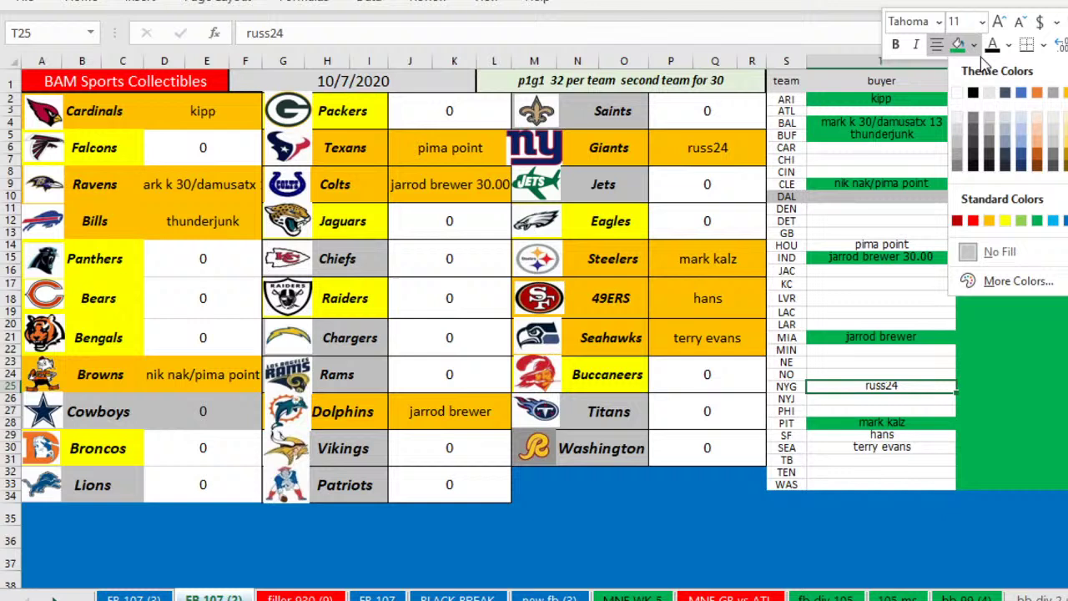
{"action": "left_click", "coordinate": [1022, 222]}
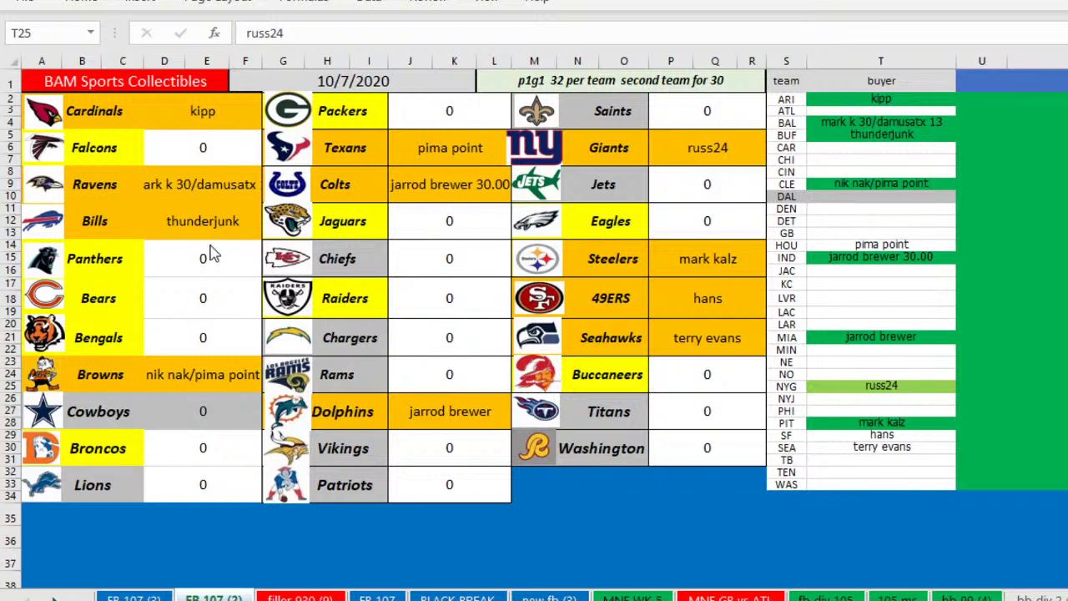
Fill Patriots cell G32 with standard Yellow.
{"action": "right_click", "coordinate": [342, 485]}
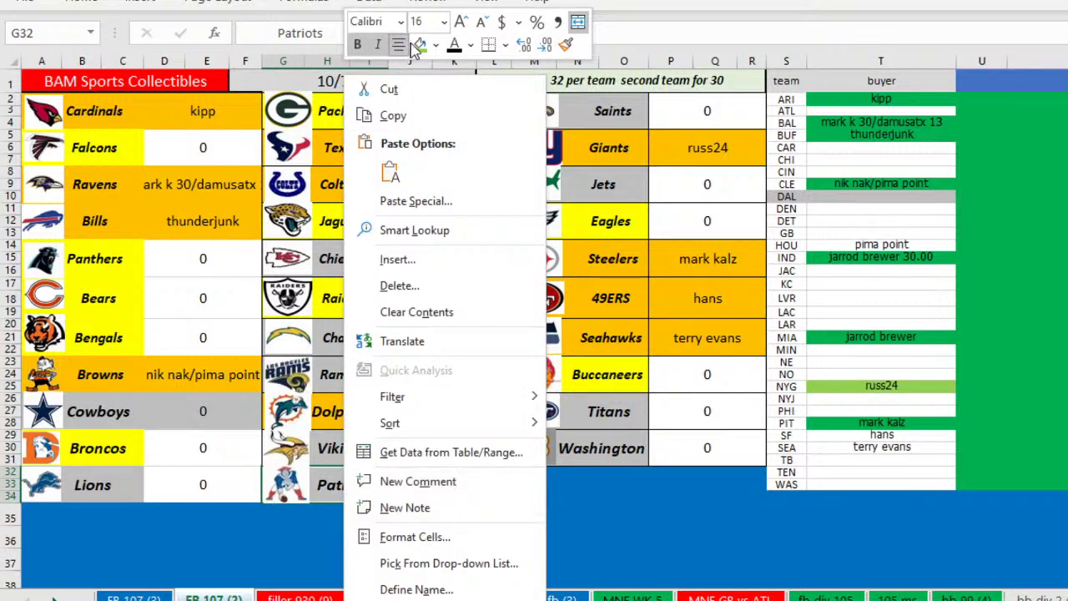
{"action": "left_click", "coordinate": [434, 44]}
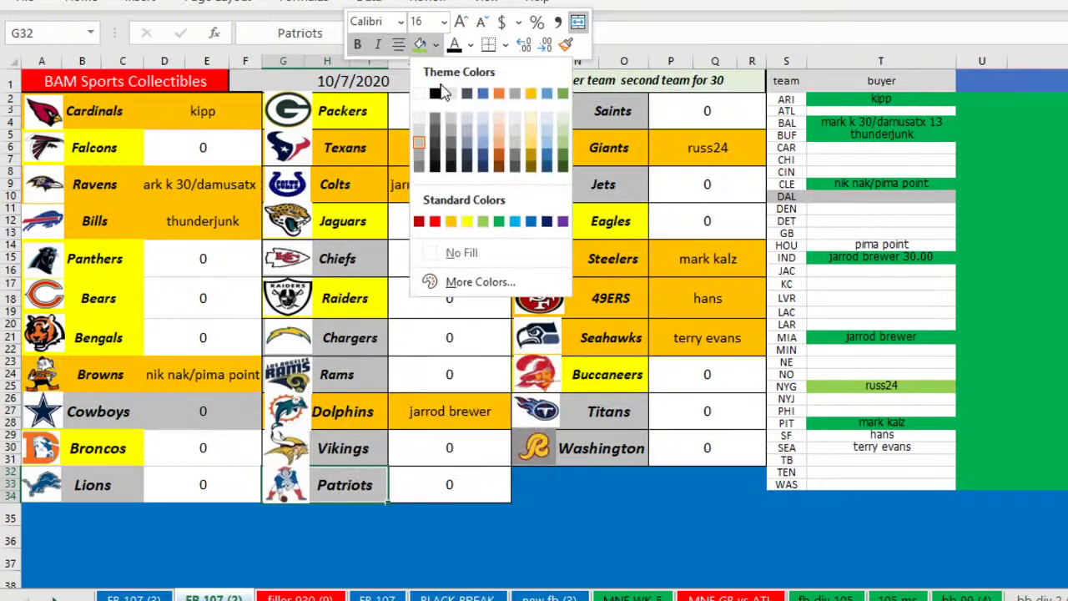
{"action": "left_click", "coordinate": [467, 221]}
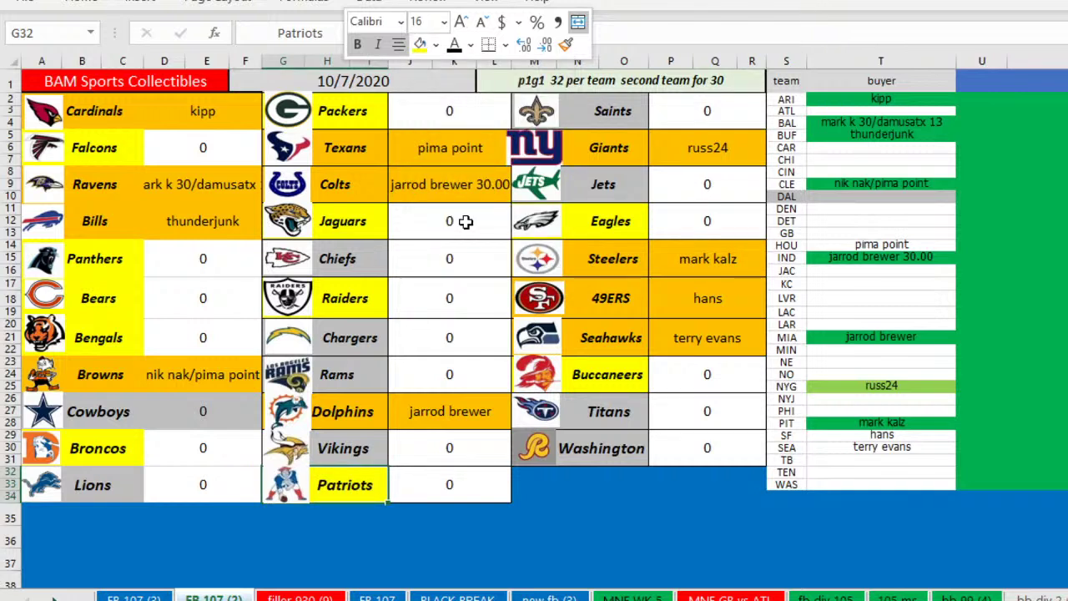
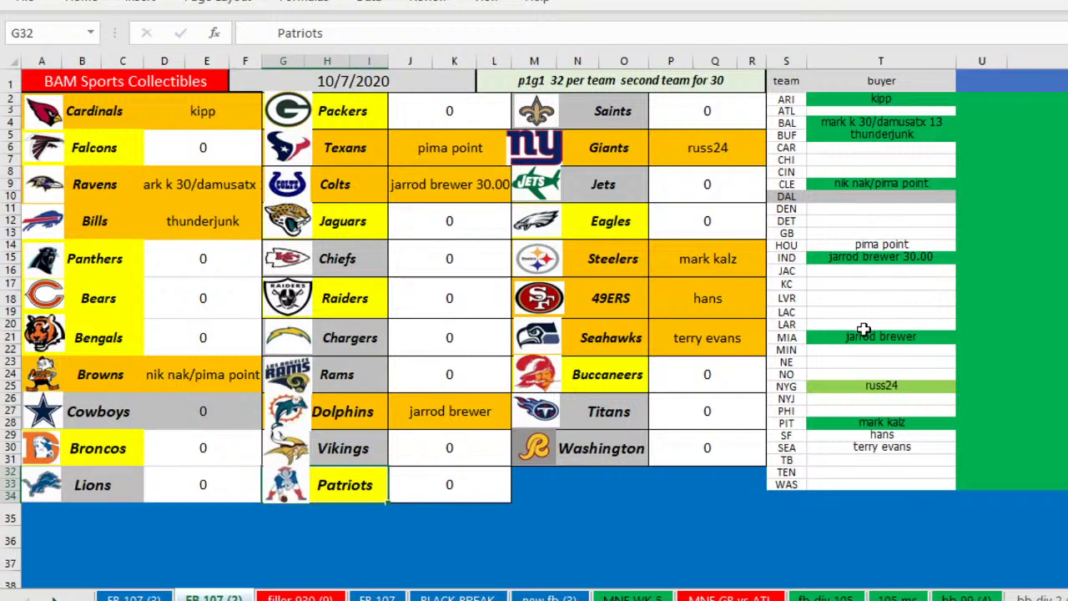
Enter the buyers' names for the NE team in T23 and the DEN team in T11.
{"action": "left_click", "coordinate": [859, 363]}
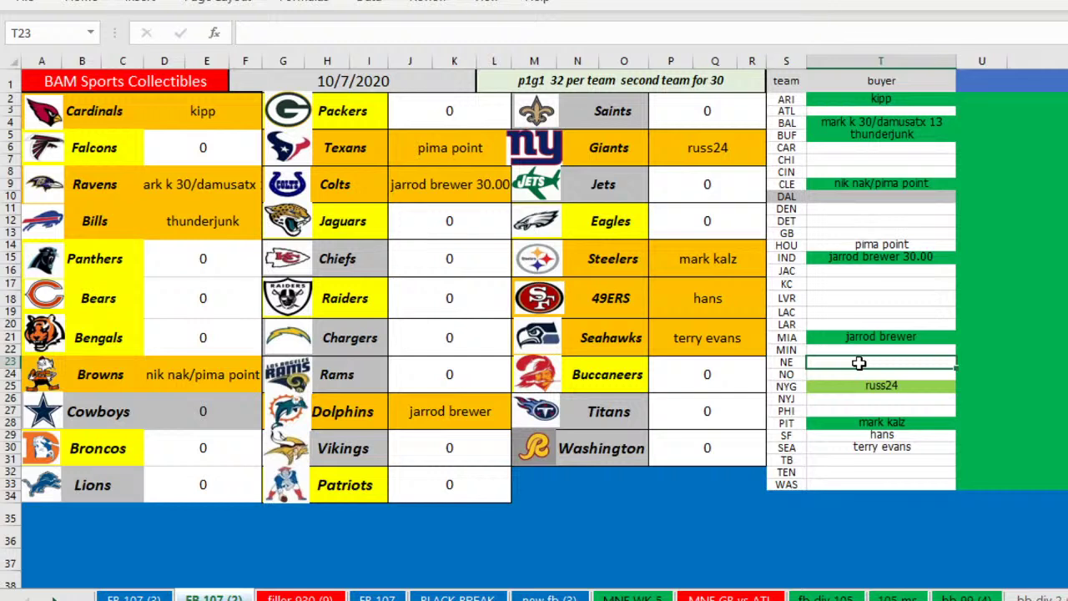
{"action": "type", "text": "hans"}
{"action": "key", "text": "Return"}
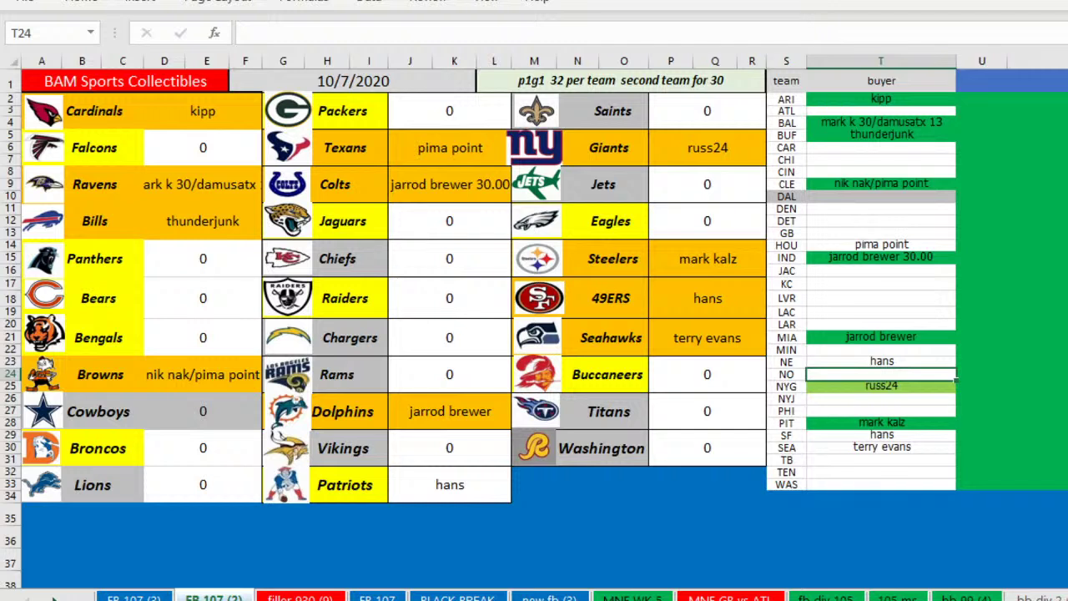
{"action": "left_click", "coordinate": [860, 183]}
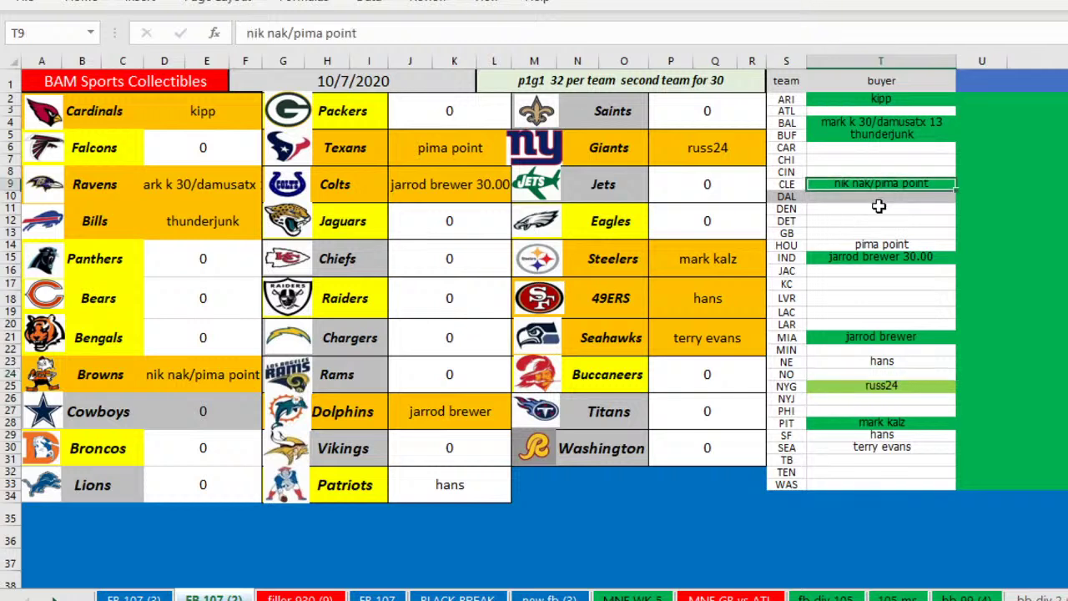
{"action": "left_click", "coordinate": [878, 208]}
{"action": "type", "text": "m senge"}
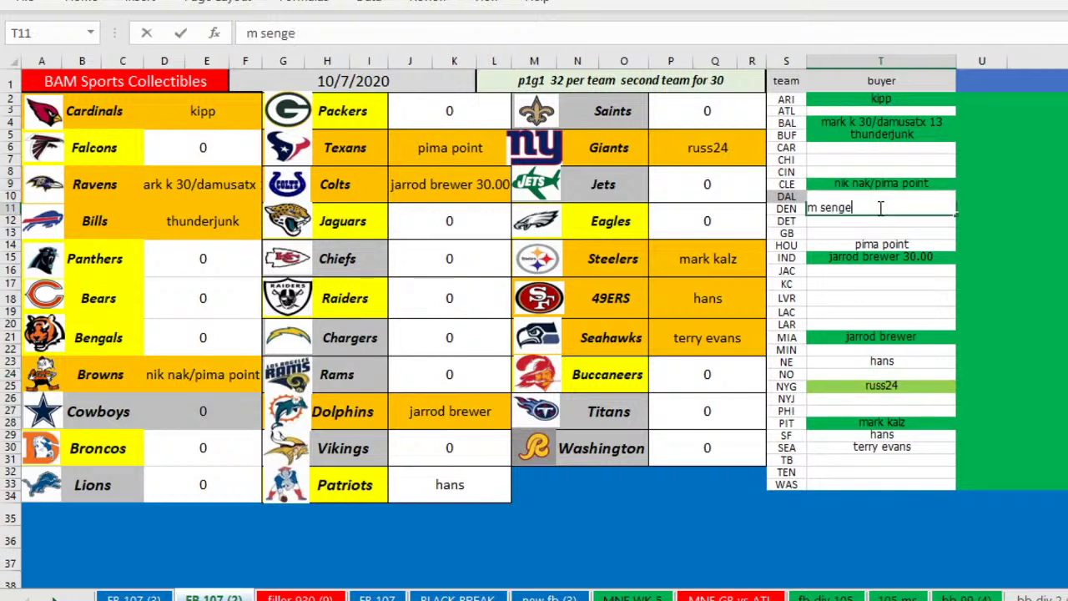
{"action": "type", "text": "r"}
{"action": "key", "text": "Return"}
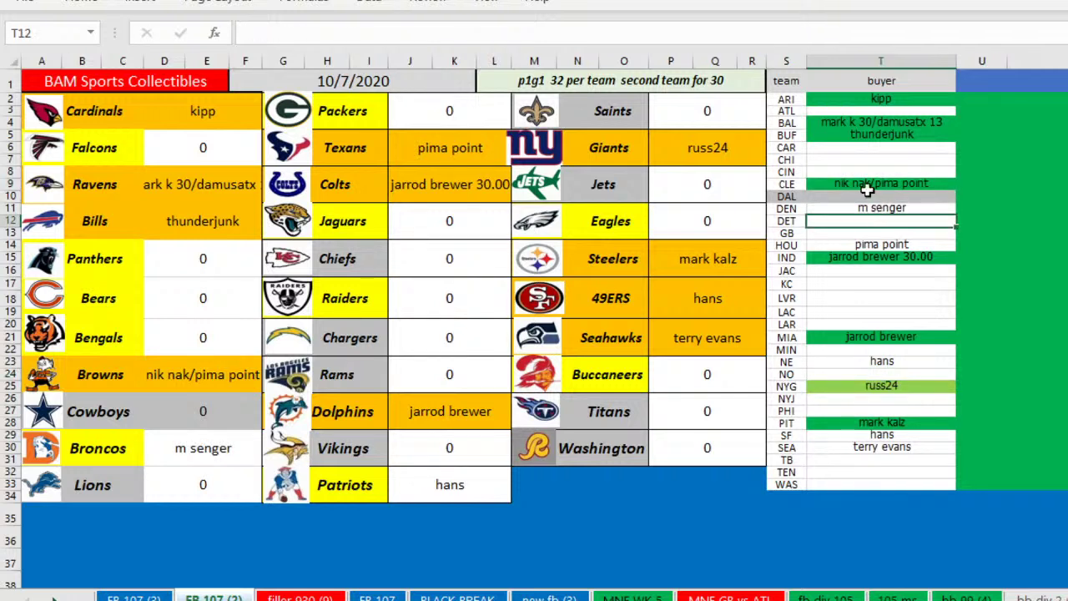
Fill the Patriots and Broncos team cells orange.
{"action": "left_click", "coordinate": [365, 484]}
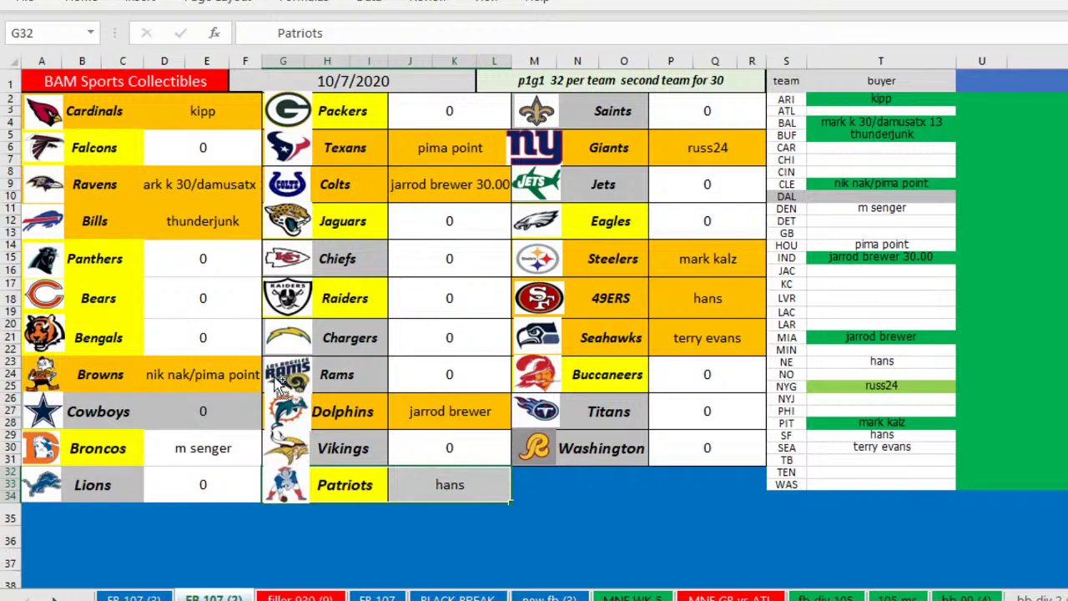
{"action": "left_click_drag", "start_coordinate": [106, 445], "coordinate": [159, 448]}
{"action": "right_click", "coordinate": [159, 448]}
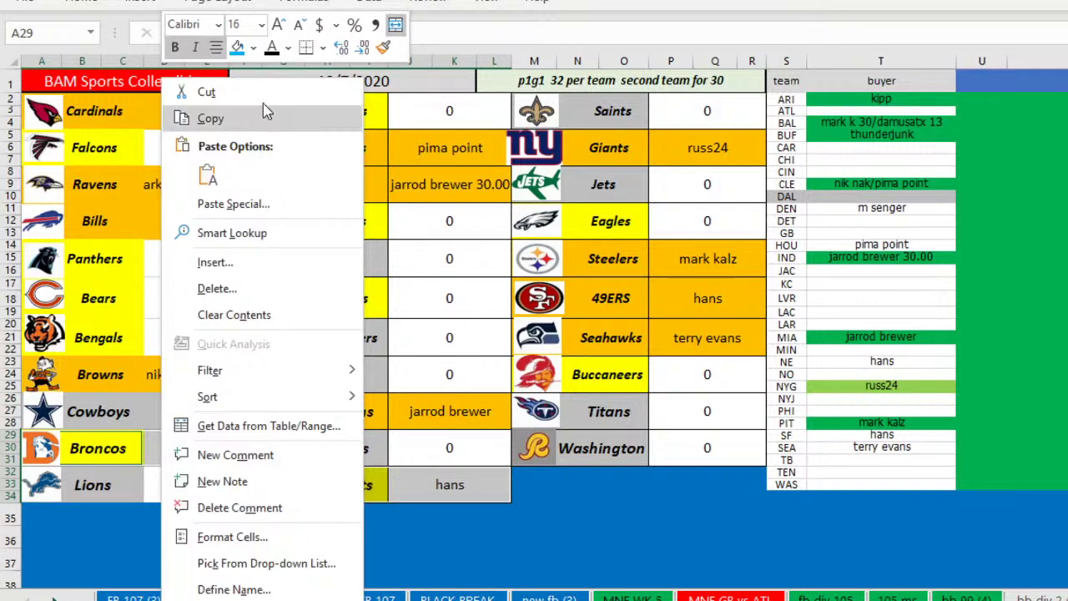
{"action": "left_click", "coordinate": [255, 50]}
{"action": "left_click", "coordinate": [268, 223]}
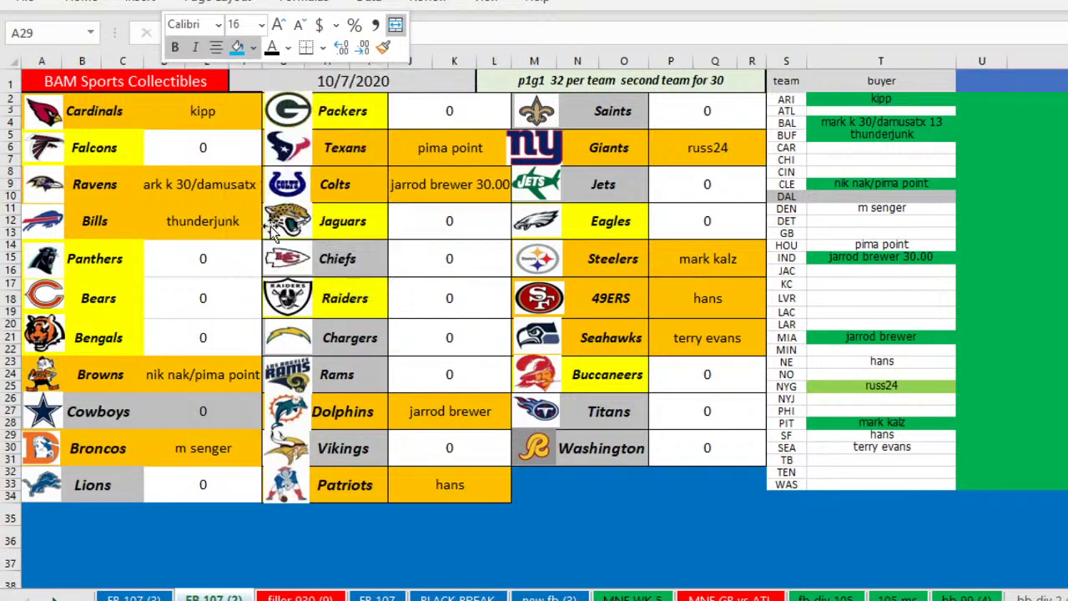
{"action": "left_click", "coordinate": [595, 488]}
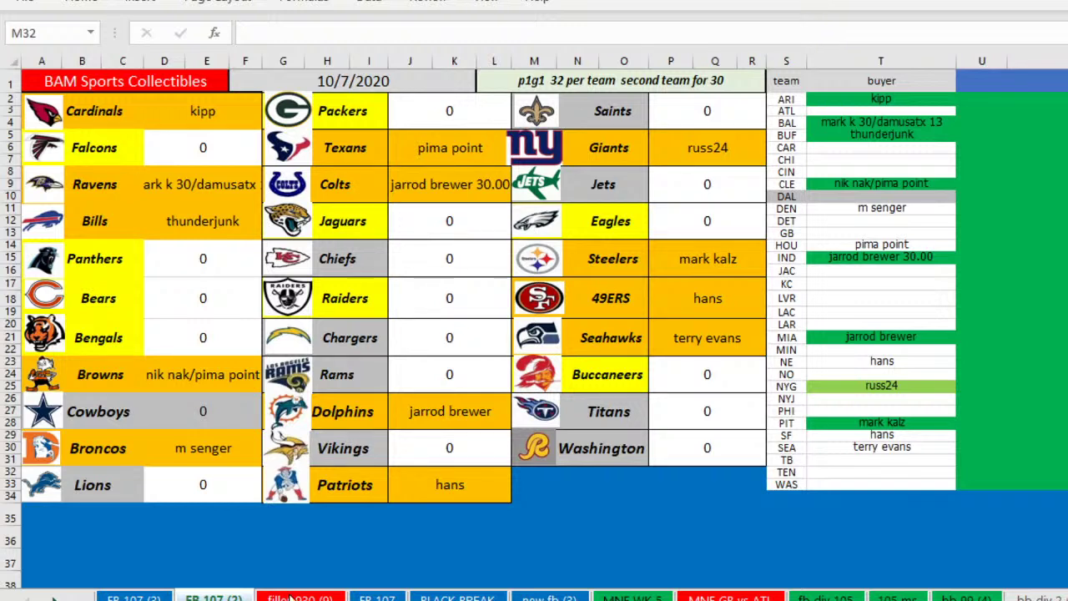
Fill the NE and SF buyer entries in T23 and T29 green.
{"action": "left_click", "coordinate": [886, 359]}
{"action": "right_click", "coordinate": [886, 359]}
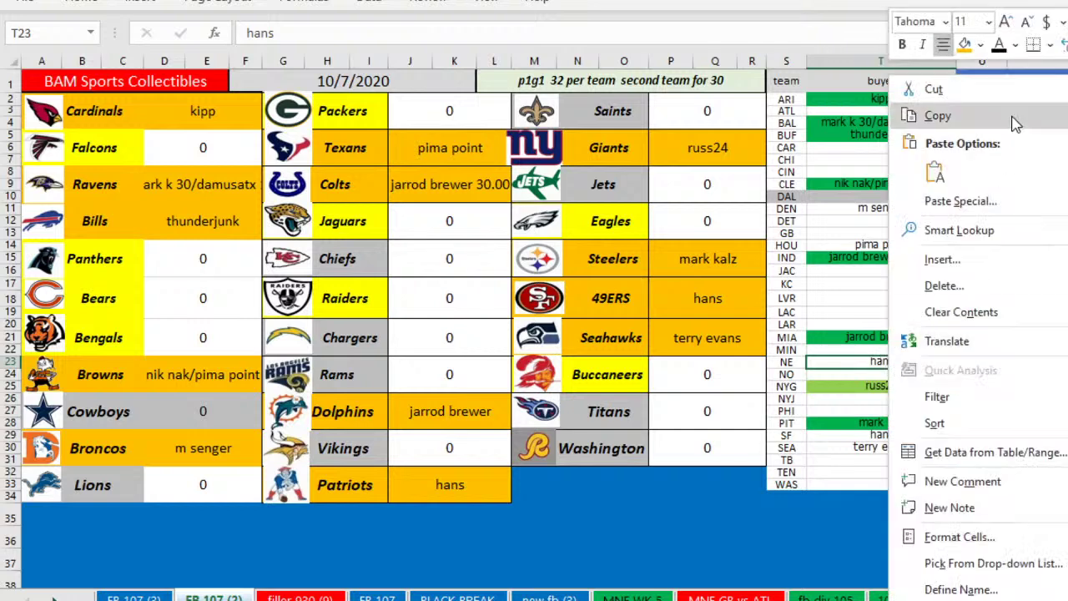
{"action": "left_click", "coordinate": [980, 45]}
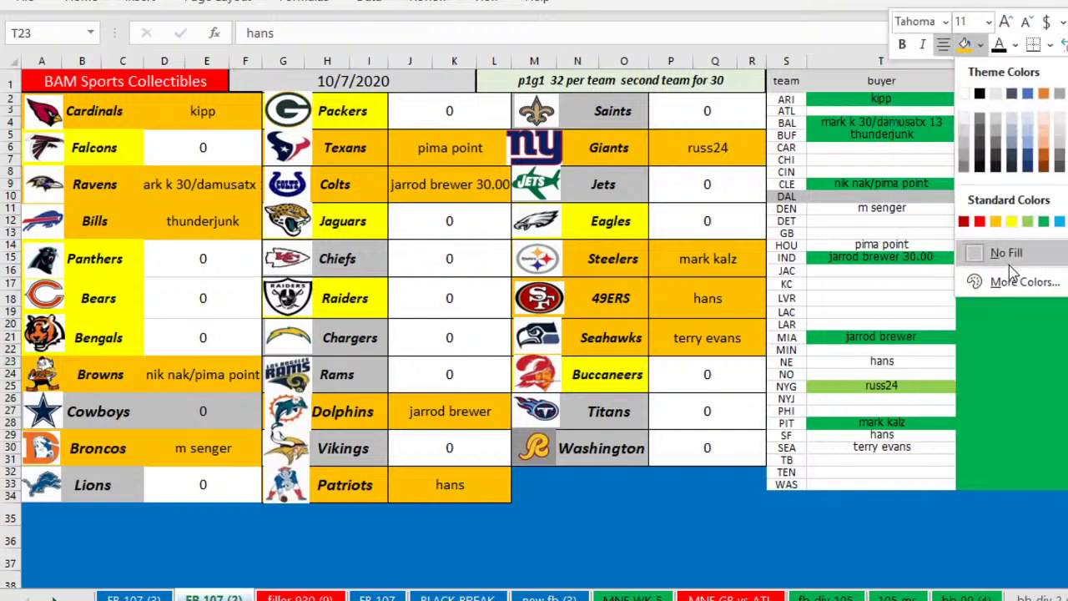
{"action": "left_click", "coordinate": [1042, 221]}
{"action": "left_click", "coordinate": [864, 431]}
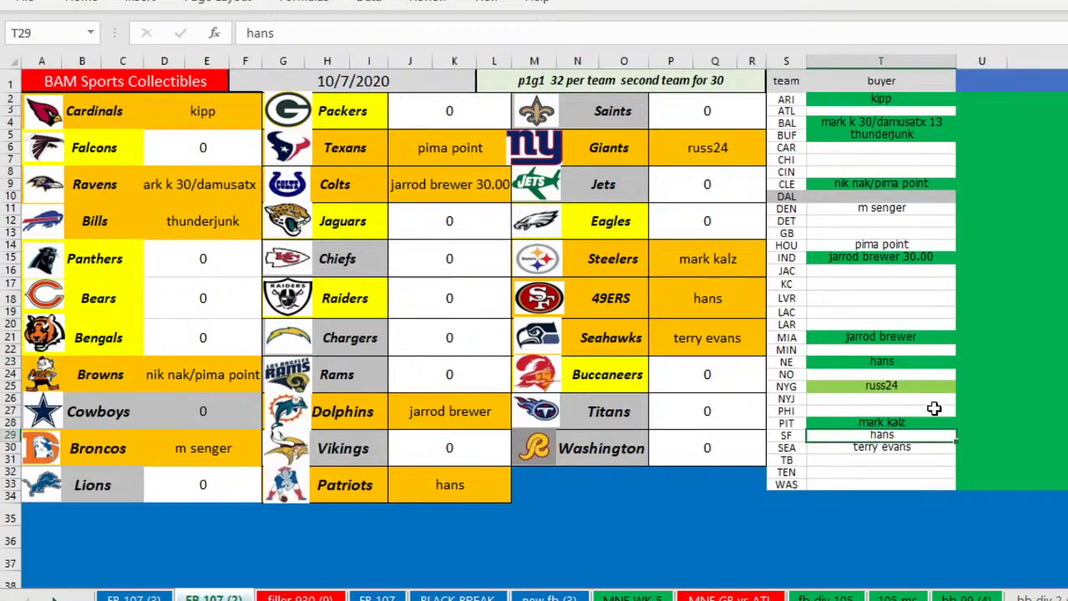
{"action": "right_click", "coordinate": [889, 437]}
{"action": "left_click", "coordinate": [965, 46]}
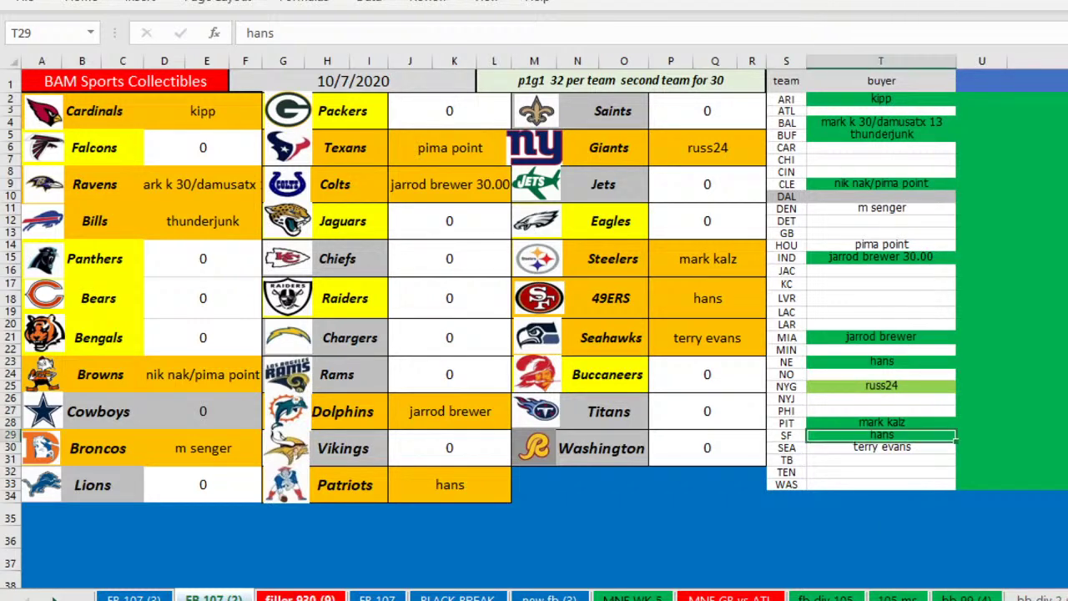
{"action": "right_click", "coordinate": [301, 597]}
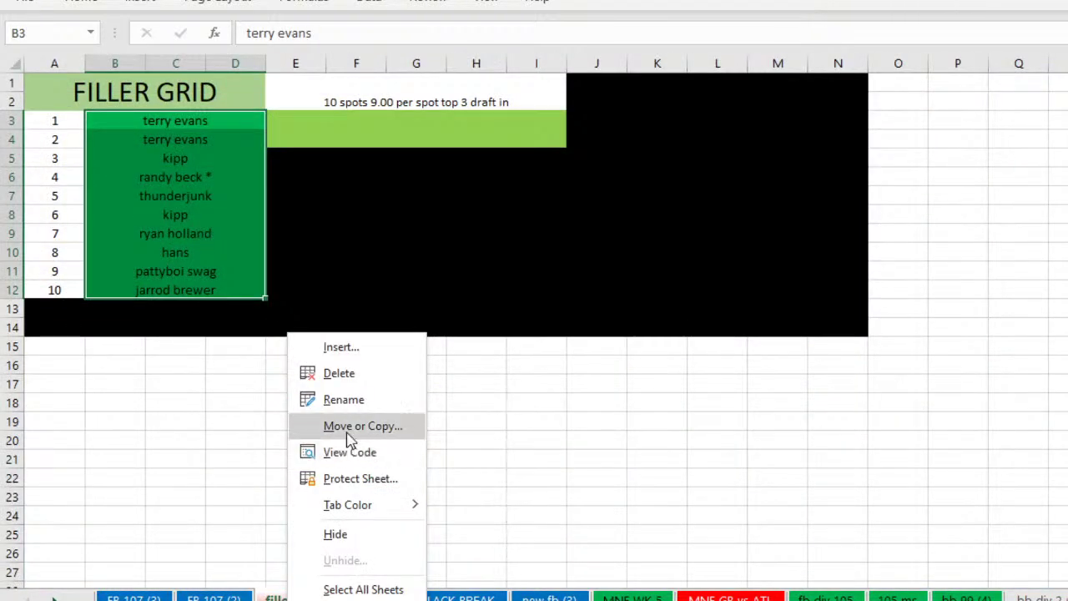
Duplicate the filler sheet as a new copy, filler 930 (10).
{"action": "left_click", "coordinate": [351, 426]}
{"action": "left_click", "coordinate": [225, 503]}
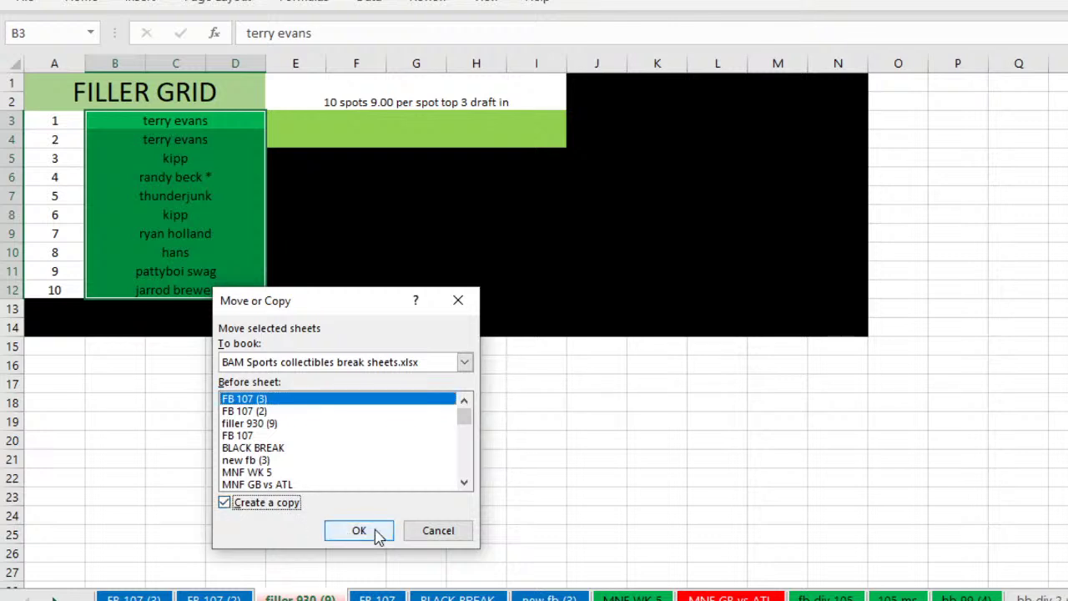
{"action": "left_click", "coordinate": [359, 531]}
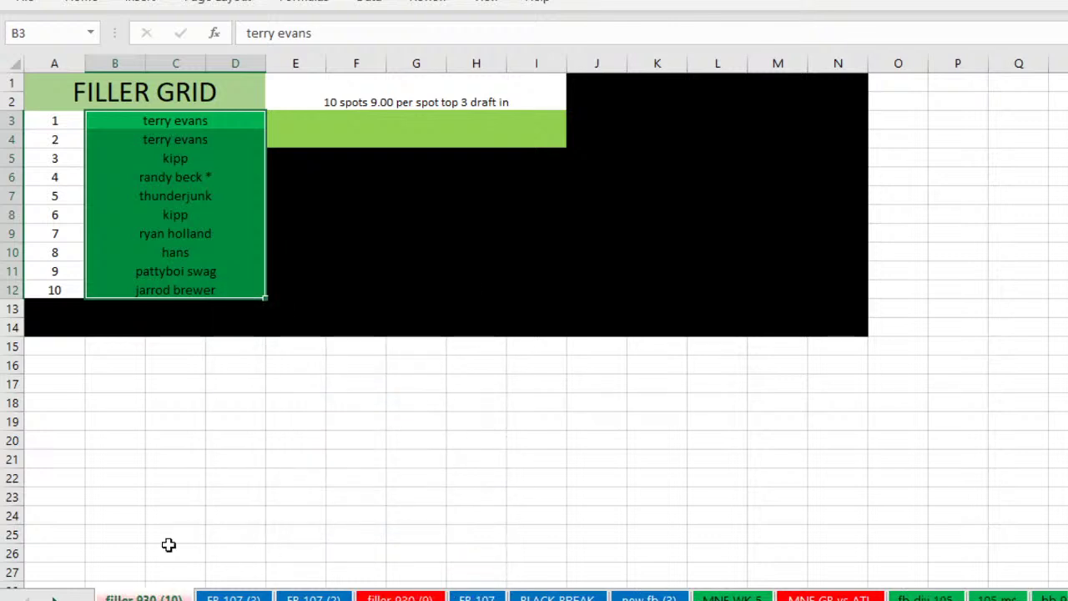
Clear the old names from B3:D12 and set the spots to No Fill.
{"action": "left_click_drag", "start_coordinate": [172, 126], "coordinate": [176, 284]}
{"action": "key", "text": "Delete"}
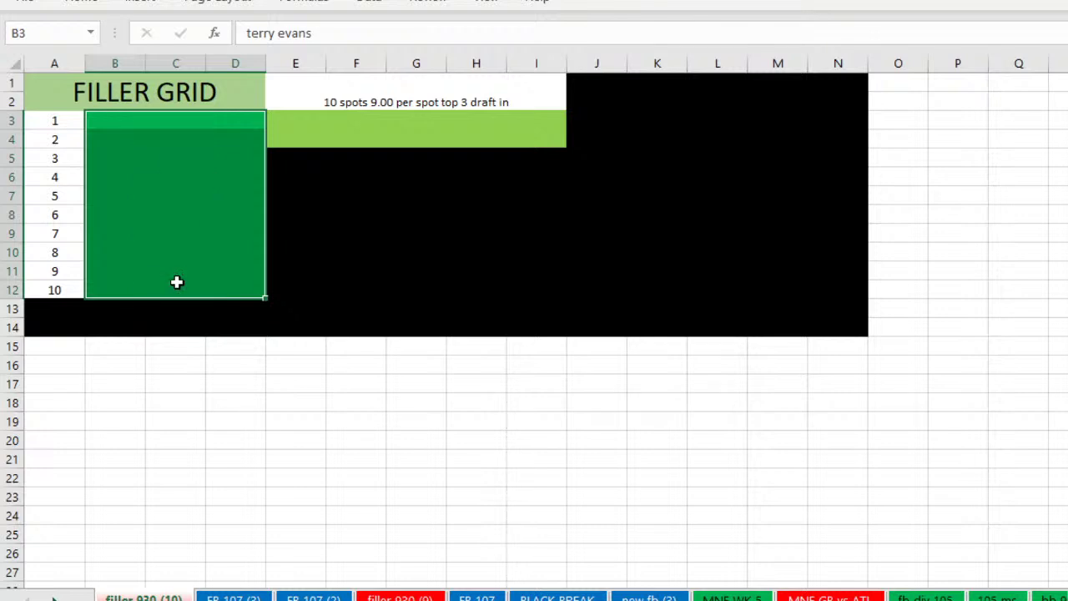
{"action": "right_click", "coordinate": [157, 221]}
{"action": "left_click", "coordinate": [249, 73]}
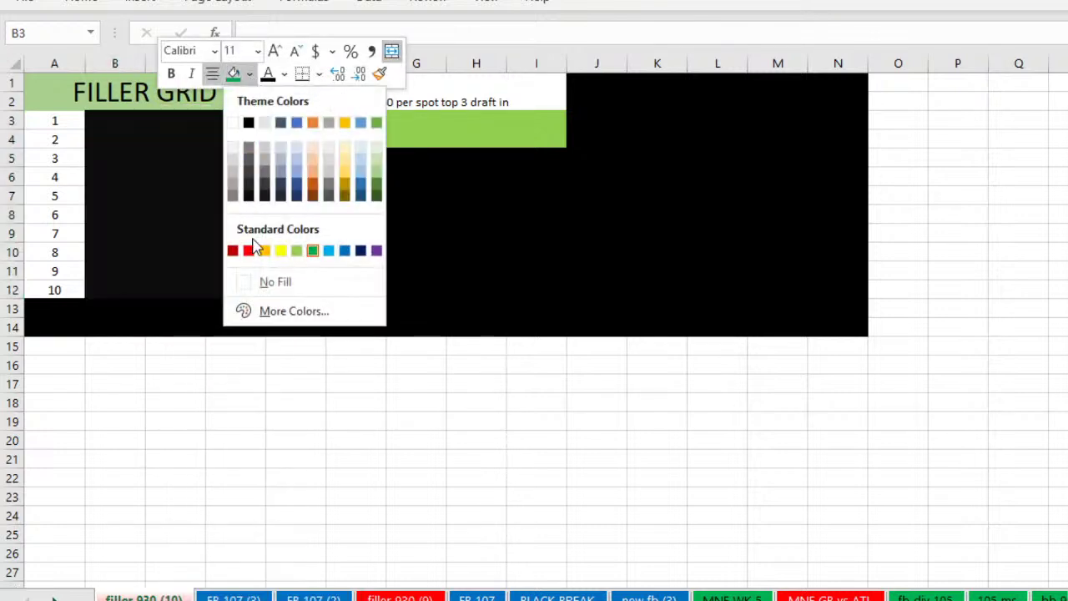
{"action": "left_click", "coordinate": [251, 284]}
{"action": "left_click", "coordinate": [346, 107]}
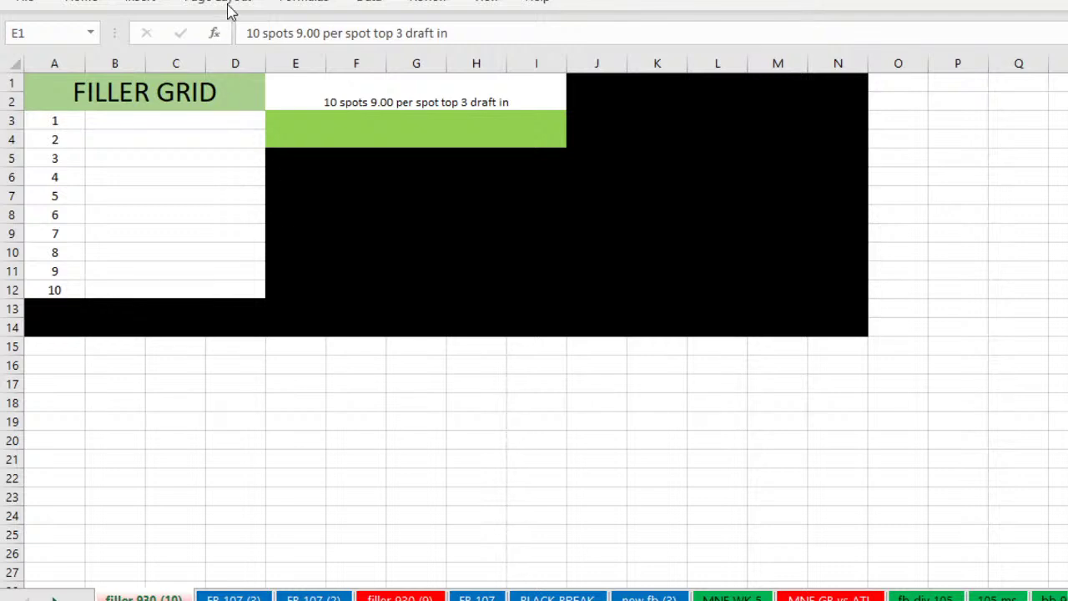
{"action": "left_click_drag", "start_coordinate": [231, 8], "coordinate": [873, 3]}
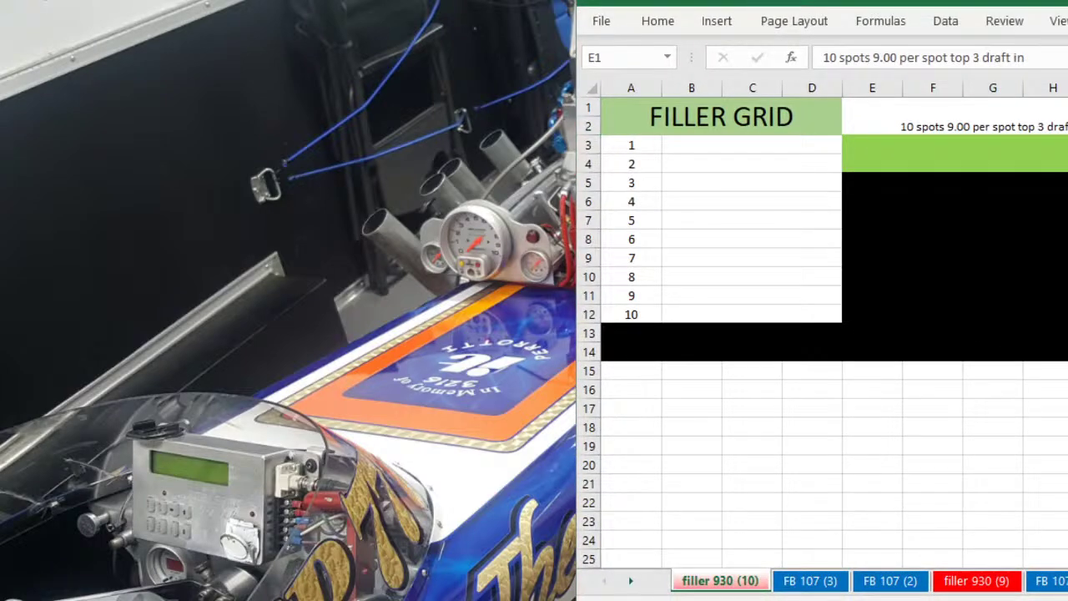
Enter the claimants' names for spot 1 (B3) and spot 8 (B10).
{"action": "key", "text": "alt+Tab"}
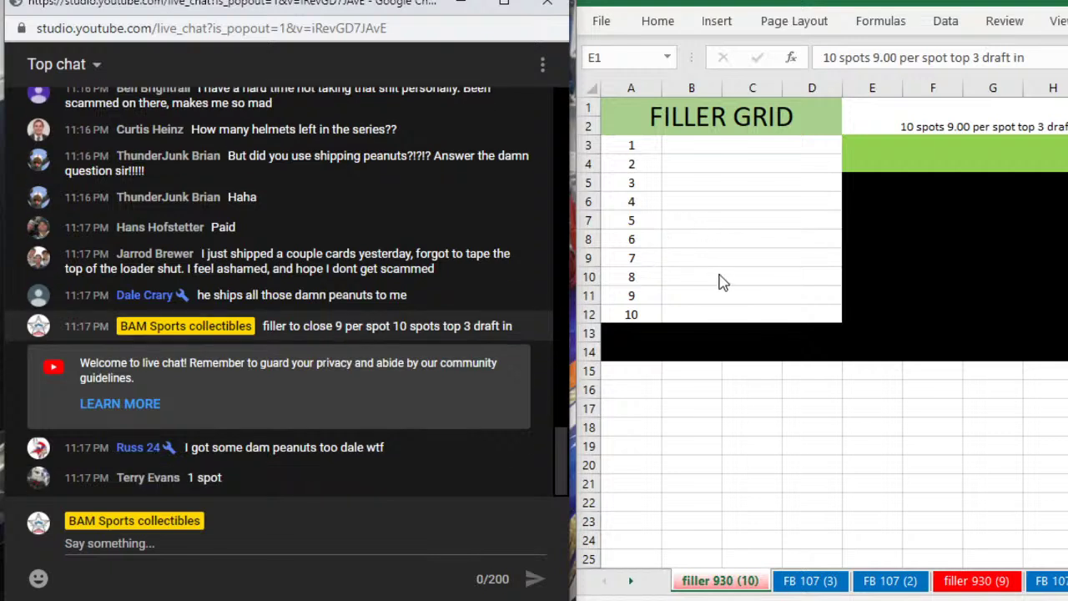
{"action": "left_click", "coordinate": [730, 143]}
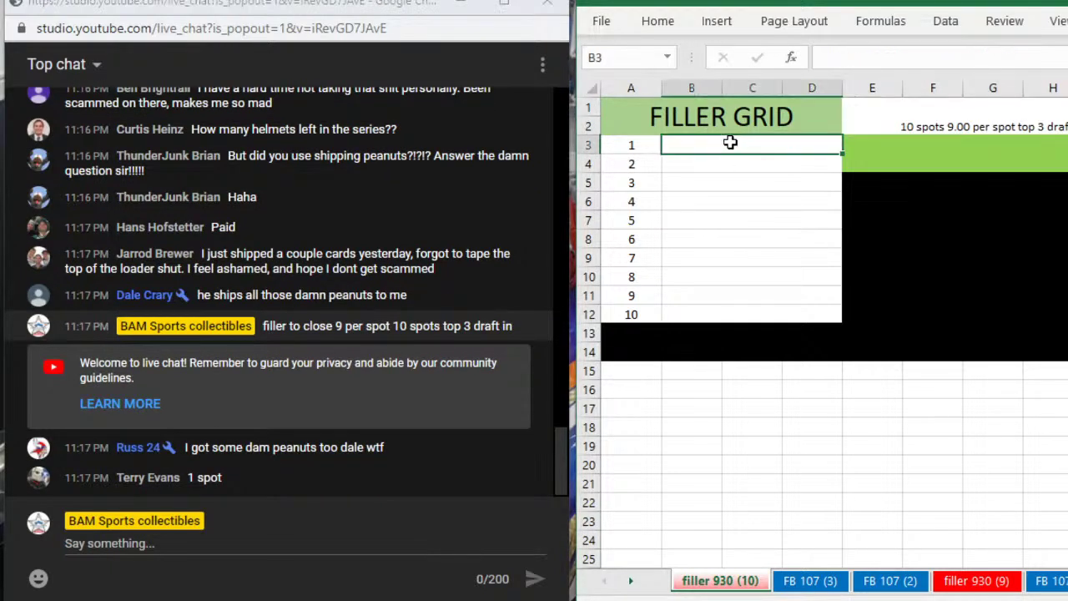
{"action": "key", "text": "Return"}
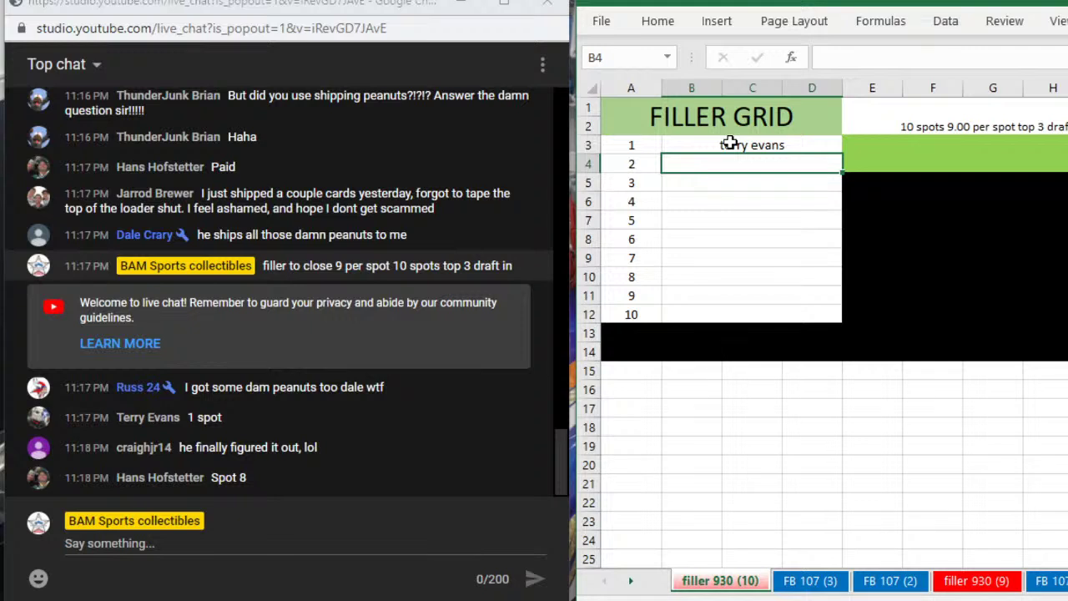
{"action": "key", "text": "Down"}
{"action": "key", "text": "Down"}
{"action": "key", "text": "Down"}
{"action": "key", "text": "Down"}
{"action": "key", "text": "Down"}
{"action": "key", "text": "Down"}
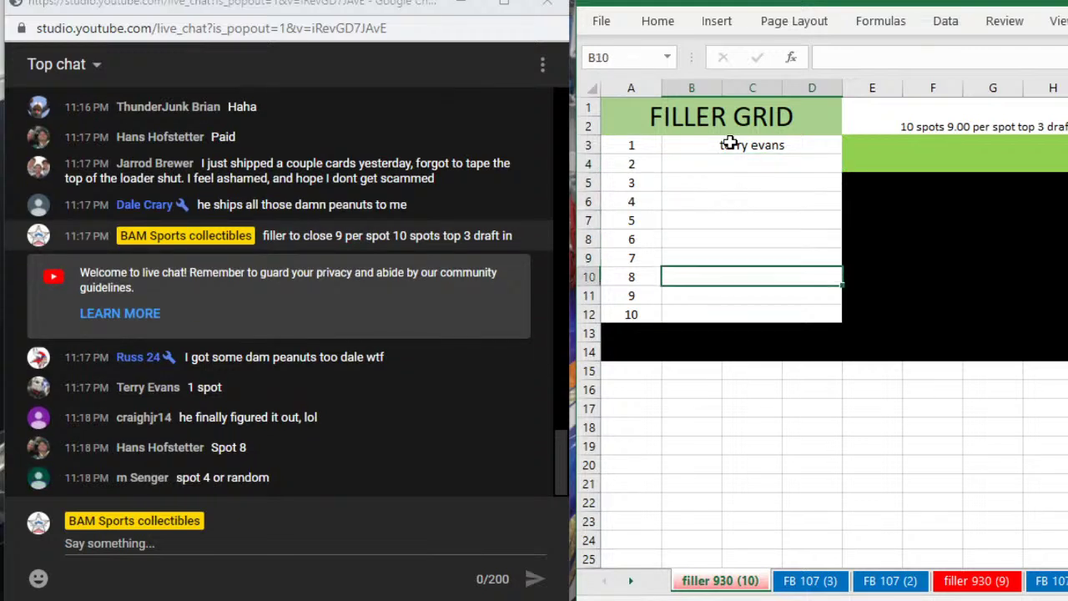
{"action": "type", "text": "hans"}
{"action": "key", "text": "Return"}
Enter the claimants' names for spot 4 (B6) and spot 6 (B8).
{"action": "key", "text": "Up"}
{"action": "key", "text": "Up"}
{"action": "key", "text": "Up"}
{"action": "key", "text": "Up"}
{"action": "key", "text": "Up"}
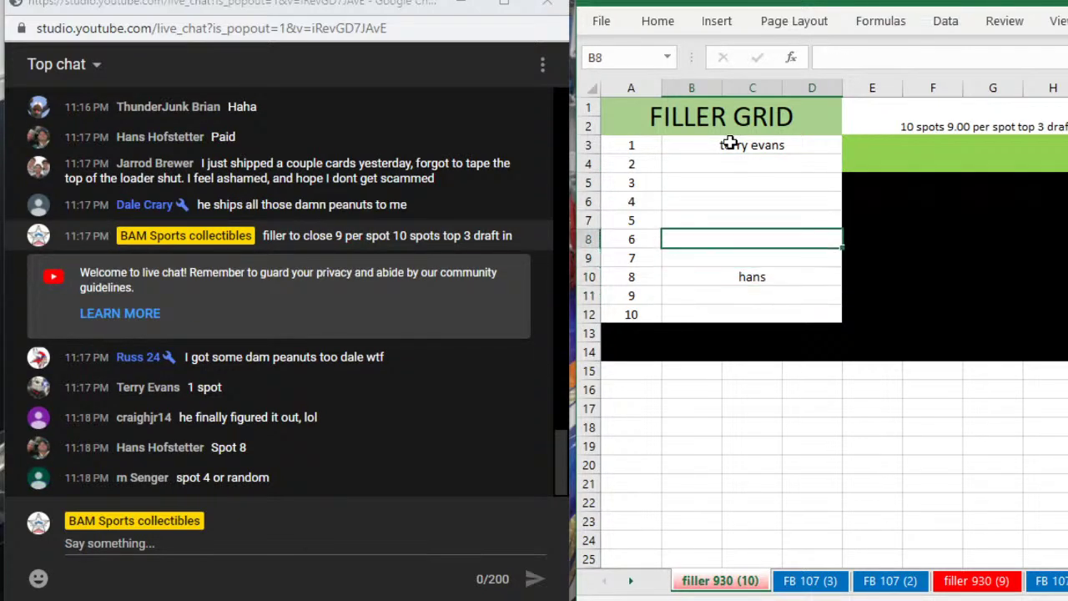
{"action": "type", "text": "m senger"}
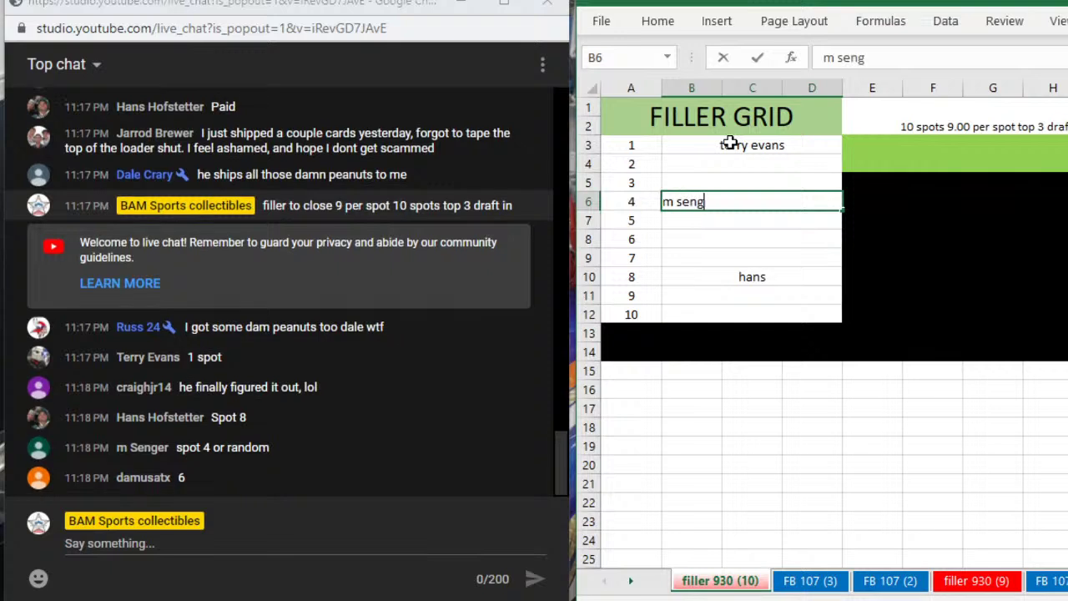
{"action": "key", "text": "Return"}
{"action": "key", "text": "Down"}
{"action": "key", "text": "Down"}
{"action": "key", "text": "Up"}
{"action": "type", "text": "d"}
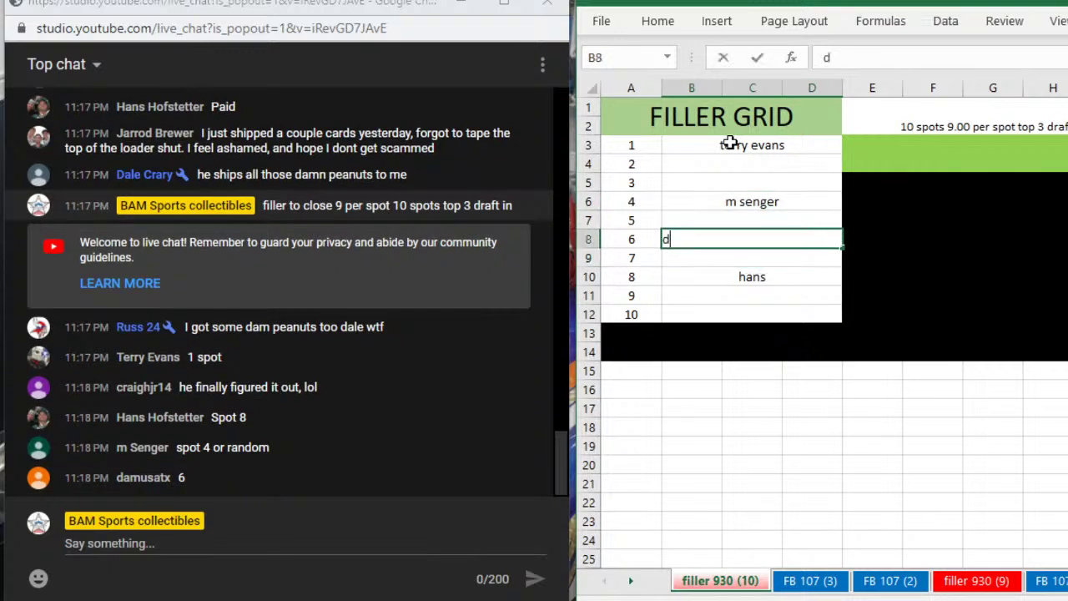
{"action": "type", "text": "amusatx"}
{"action": "key", "text": "Return"}
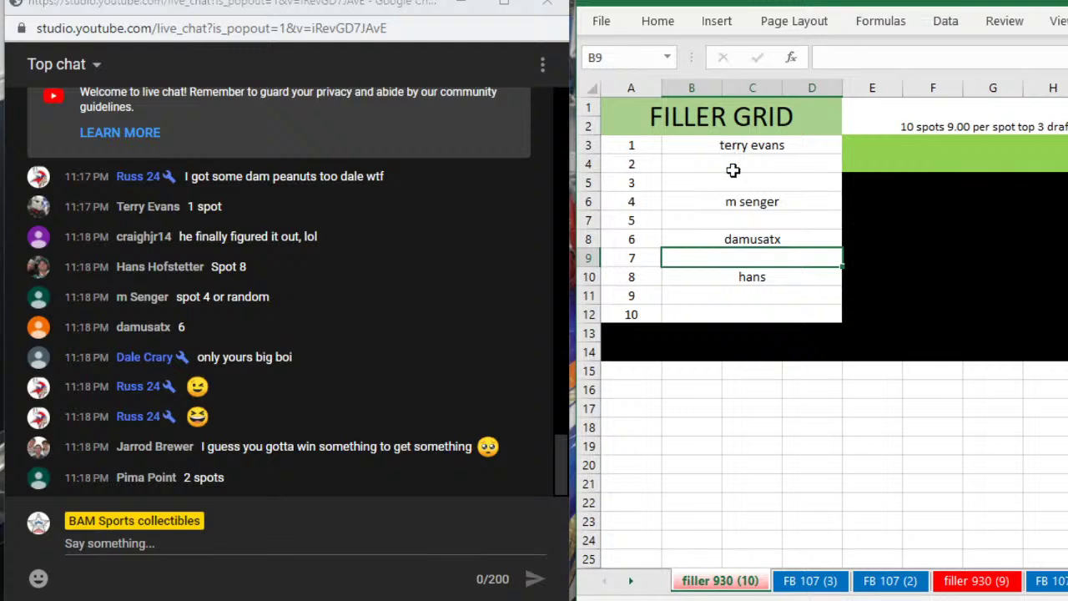
Enter the same buyer's name in spots 2 and 3 (B4 and B5).
{"action": "left_click", "coordinate": [733, 167]}
{"action": "type", "text": "pima"}
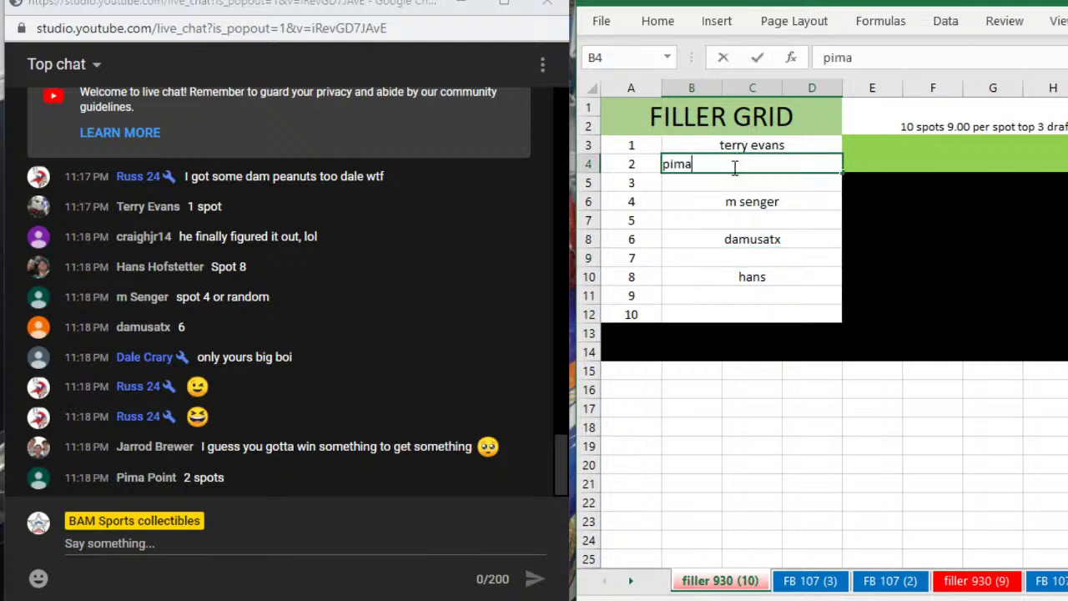
{"action": "type", "text": " point"}
{"action": "key", "text": "Return"}
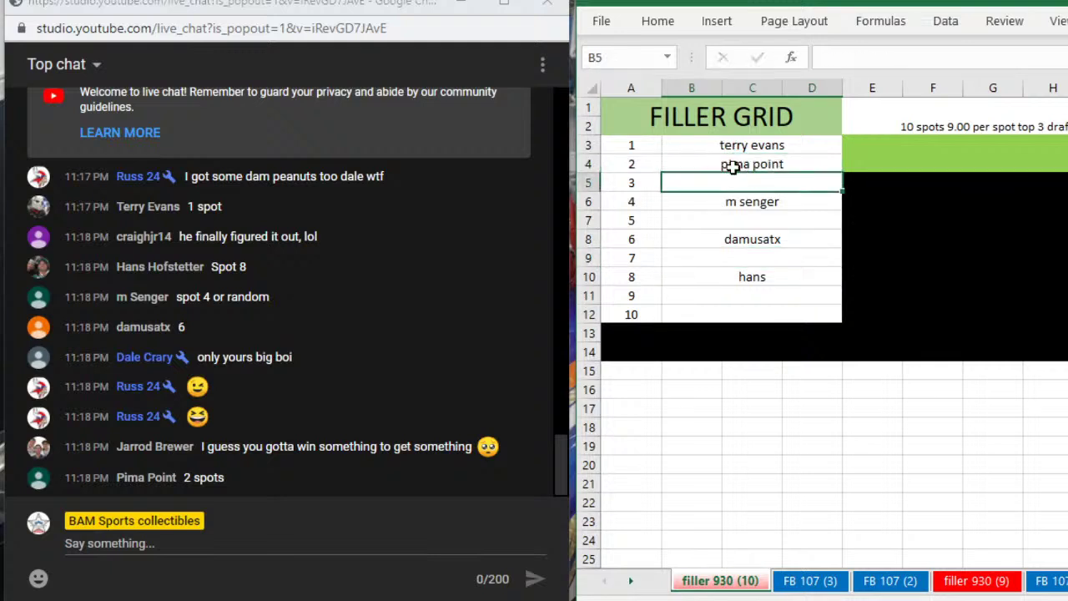
{"action": "type", "text": "p"}
{"action": "key", "text": "ctrl+Return"}
{"action": "key", "text": "Down"}
{"action": "key", "text": "Down"}
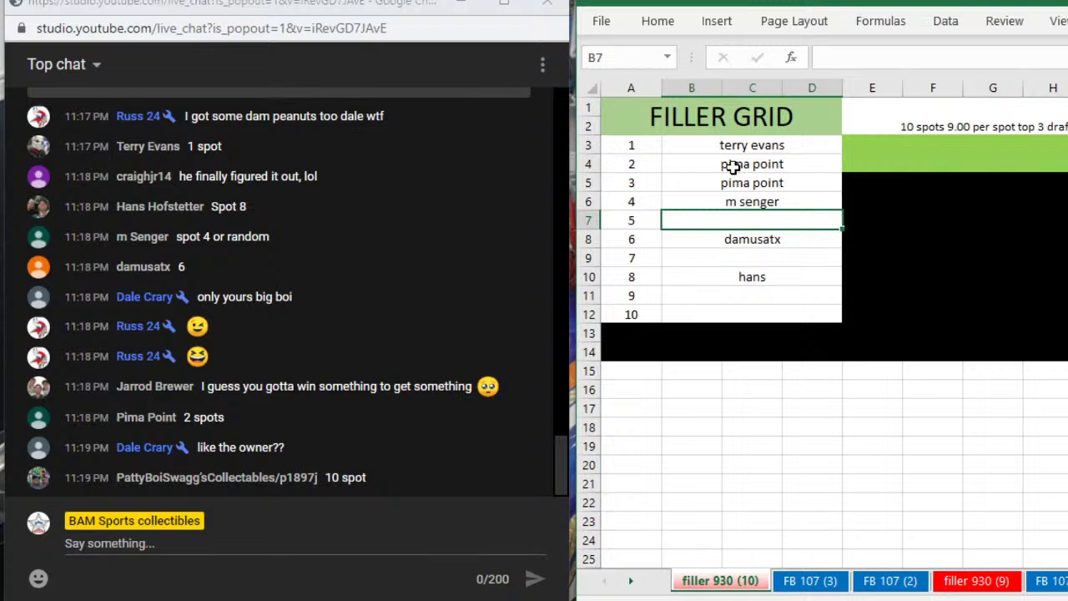
Enter the spot 10 buyer's handle in B12.
{"action": "left_click", "coordinate": [705, 311]}
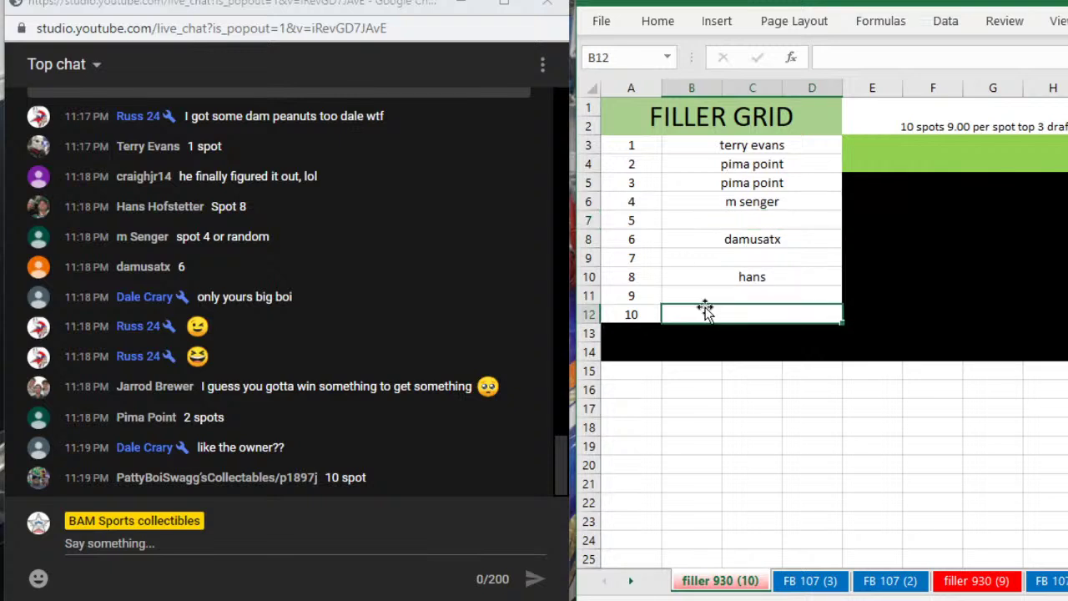
{"action": "type", "text": "pattybois"}
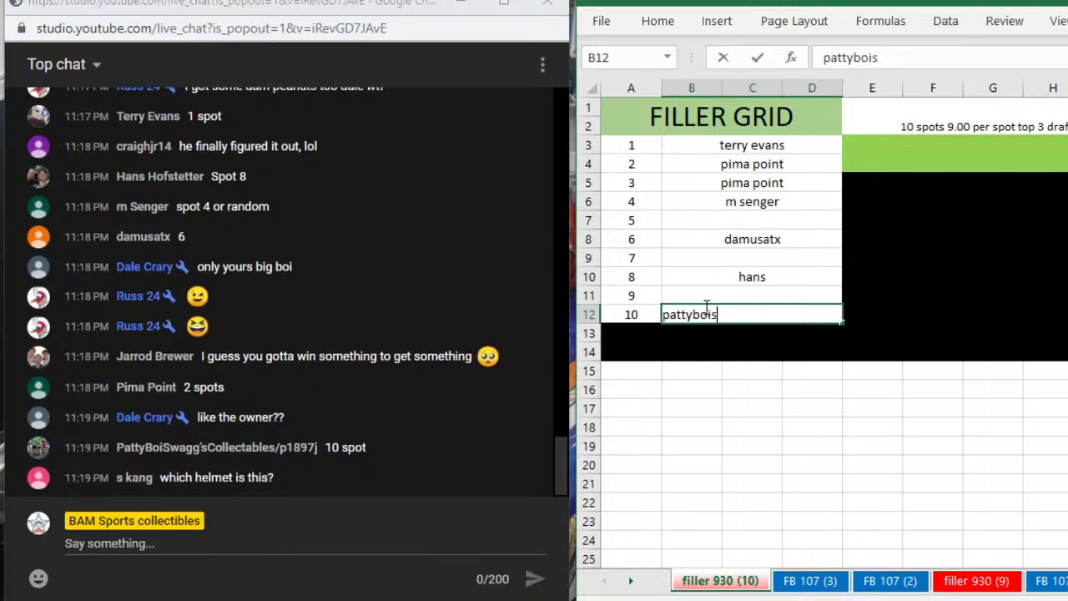
{"action": "type", "text": "wagg"}
{"action": "key", "text": "BackSpace"}
{"action": "key", "text": "BackSpace"}
{"action": "type", "text": "gg"}
{"action": "key", "text": "Return"}
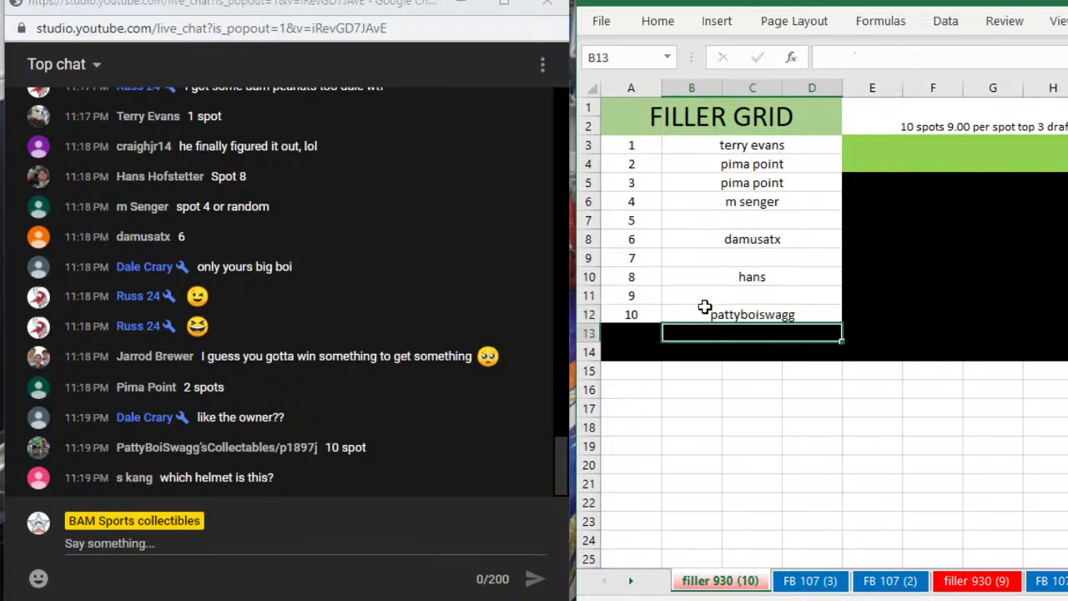
Reply in chat that the helmet is full size, then post 'filler to close 3 spots left'.
{"action": "left_click", "coordinate": [211, 539]}
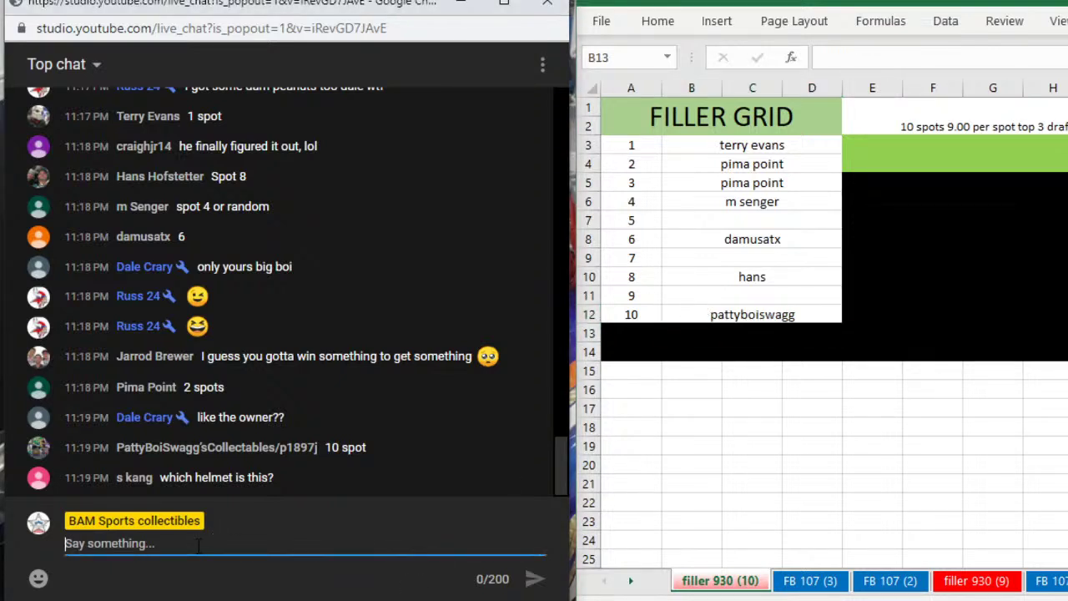
{"action": "type", "text": "full size my "}
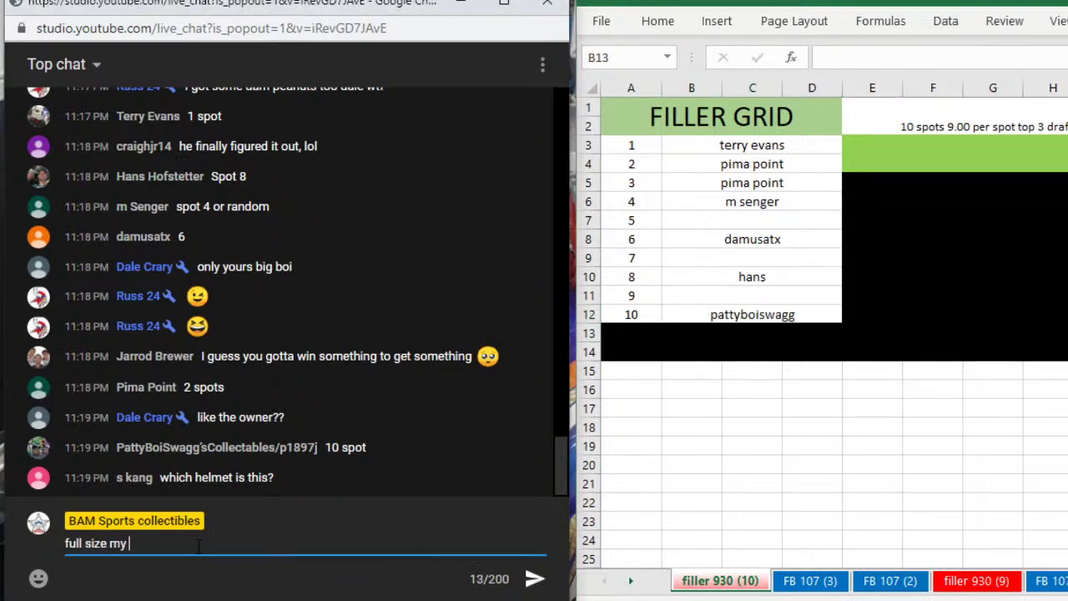
{"action": "type", "text": "series s ja"}
{"action": "key", "text": "BackSpace"}
{"action": "key", "text": "BackSpace"}
{"action": "type", "text": "kang"}
{"action": "key", "text": "Return"}
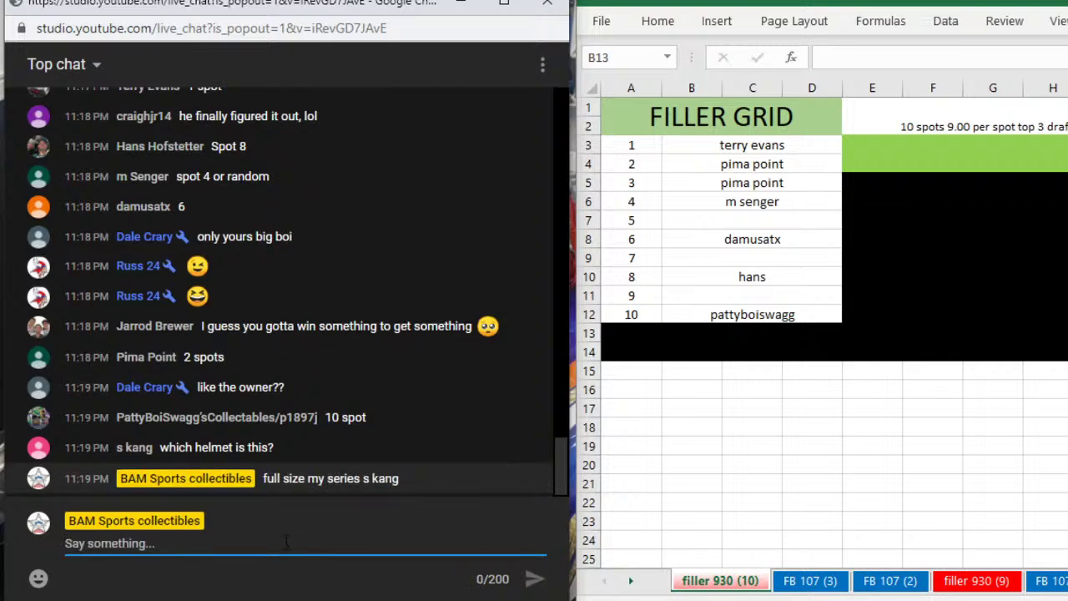
{"action": "type", "text": "fill"}
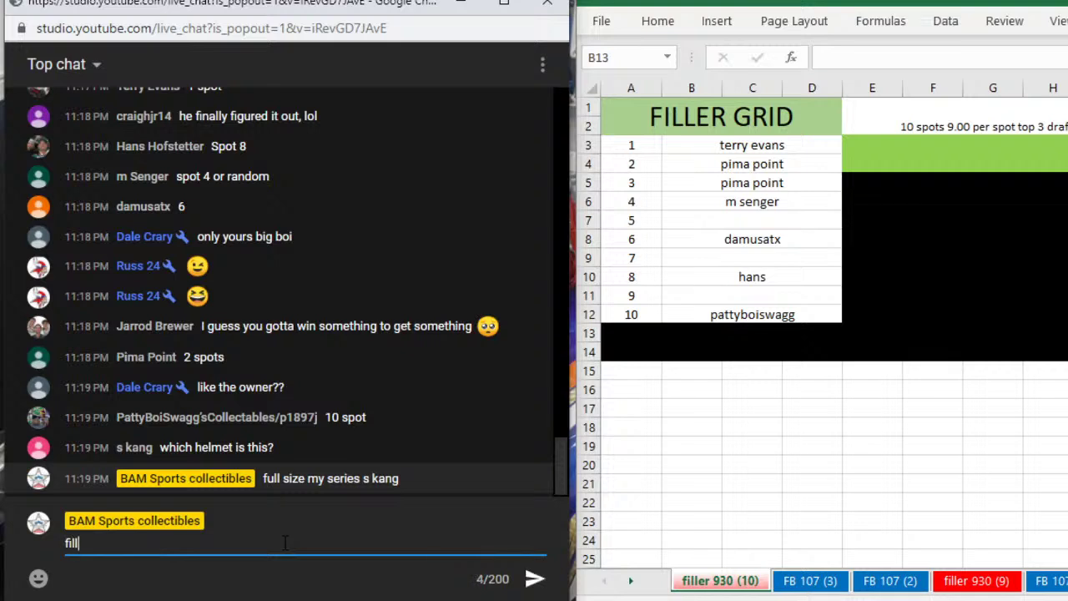
{"action": "type", "text": "er to close  3 spots left"}
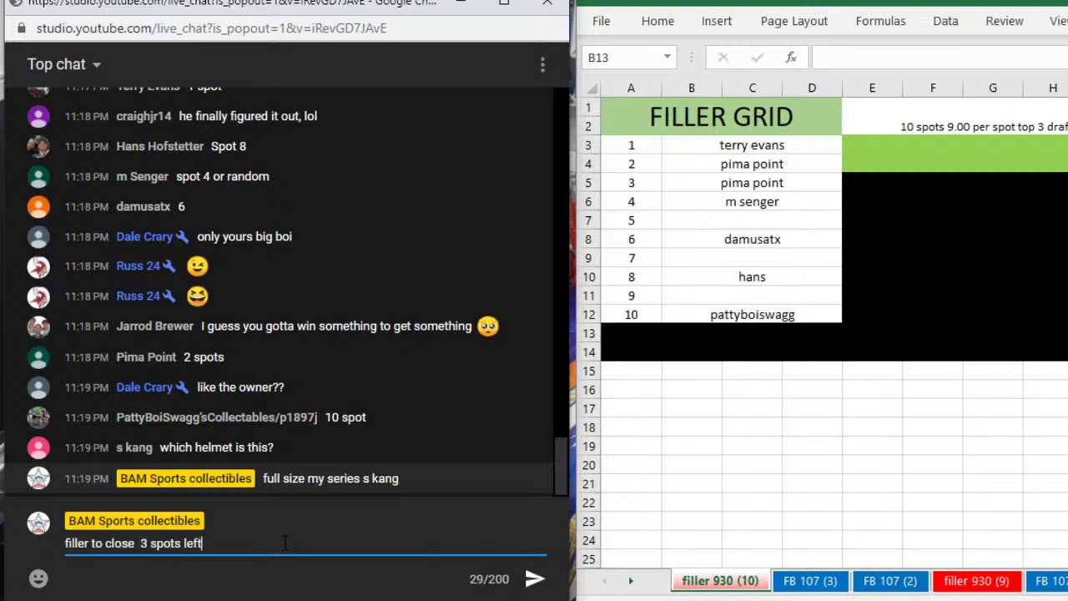
{"action": "key", "text": "Return"}
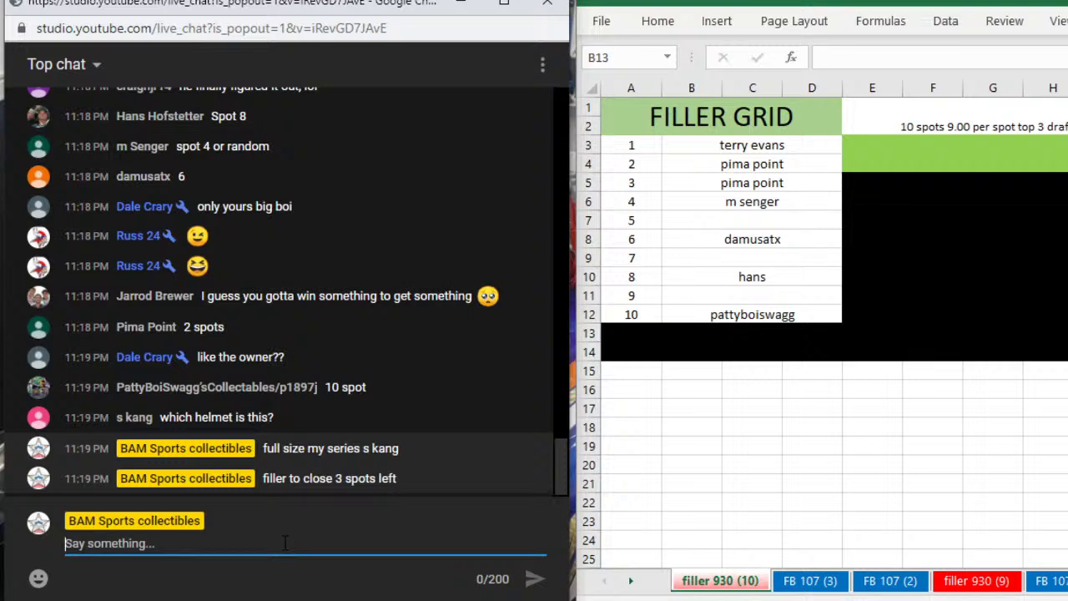
Fill the spot 6 cell B8 green.
{"action": "left_click", "coordinate": [752, 225]}
{"action": "left_click", "coordinate": [752, 233]}
{"action": "right_click", "coordinate": [751, 233]}
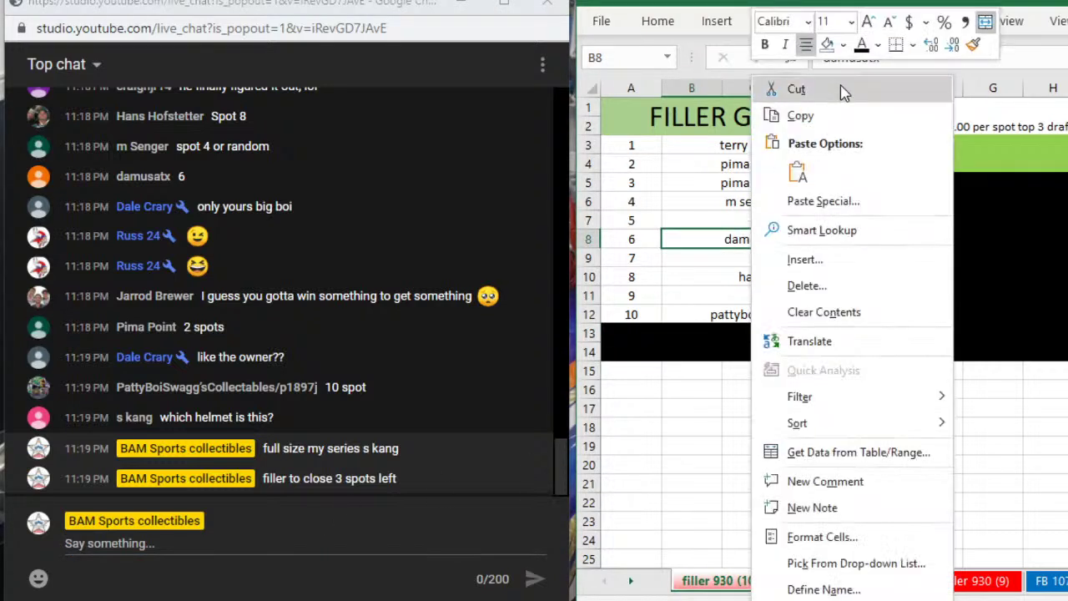
{"action": "left_click", "coordinate": [842, 44]}
{"action": "left_click", "coordinate": [906, 221]}
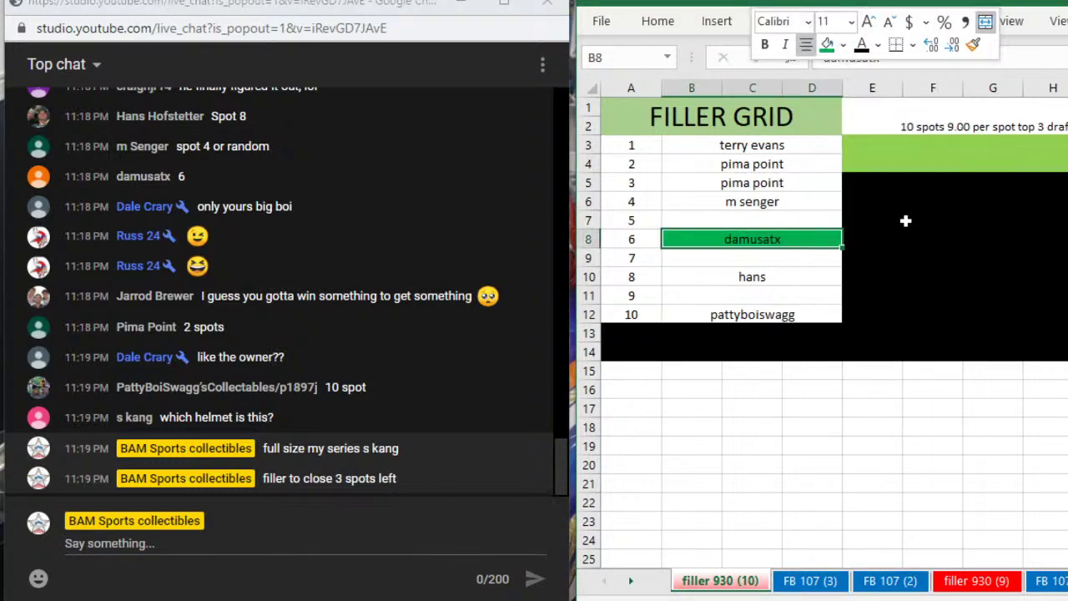
Enter the spot 7 buyer's name in B9.
{"action": "left_click", "coordinate": [345, 546]}
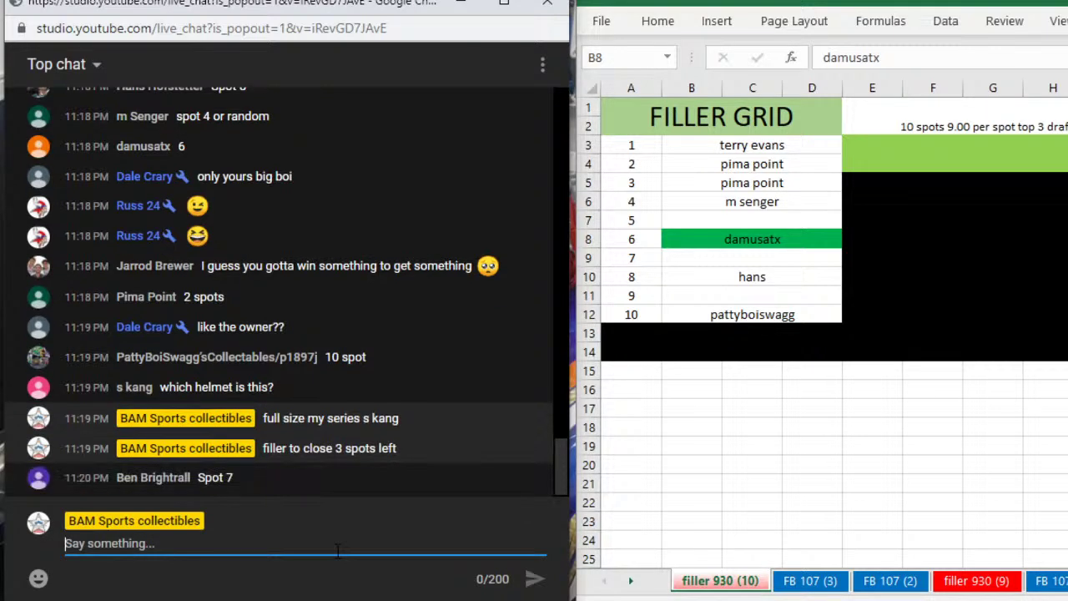
{"action": "left_click", "coordinate": [755, 244]}
{"action": "left_click", "coordinate": [754, 254]}
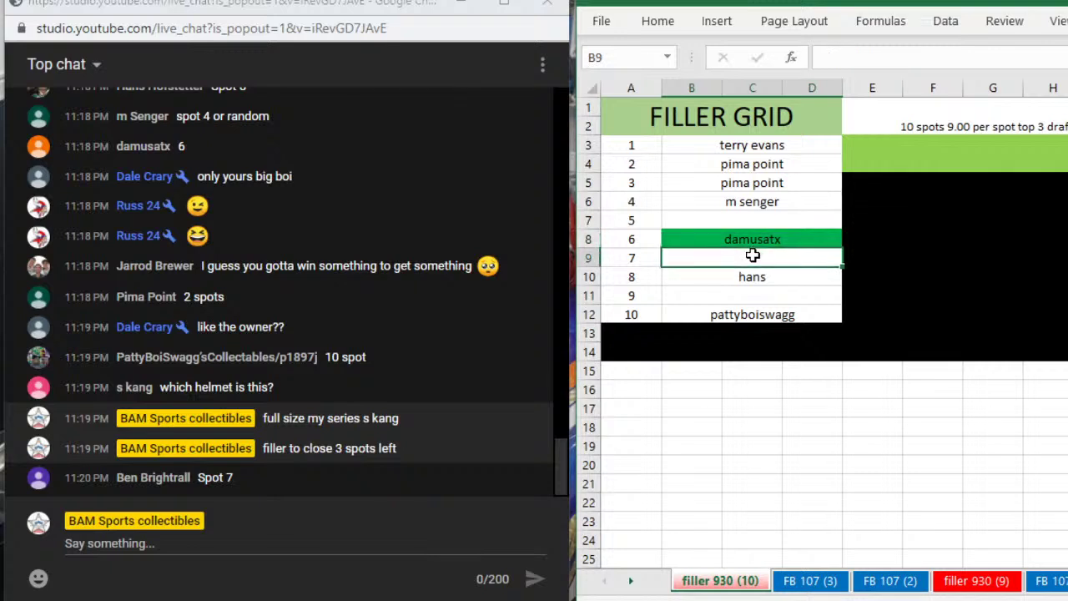
{"action": "type", "text": "ben"}
{"action": "key", "text": "Return"}
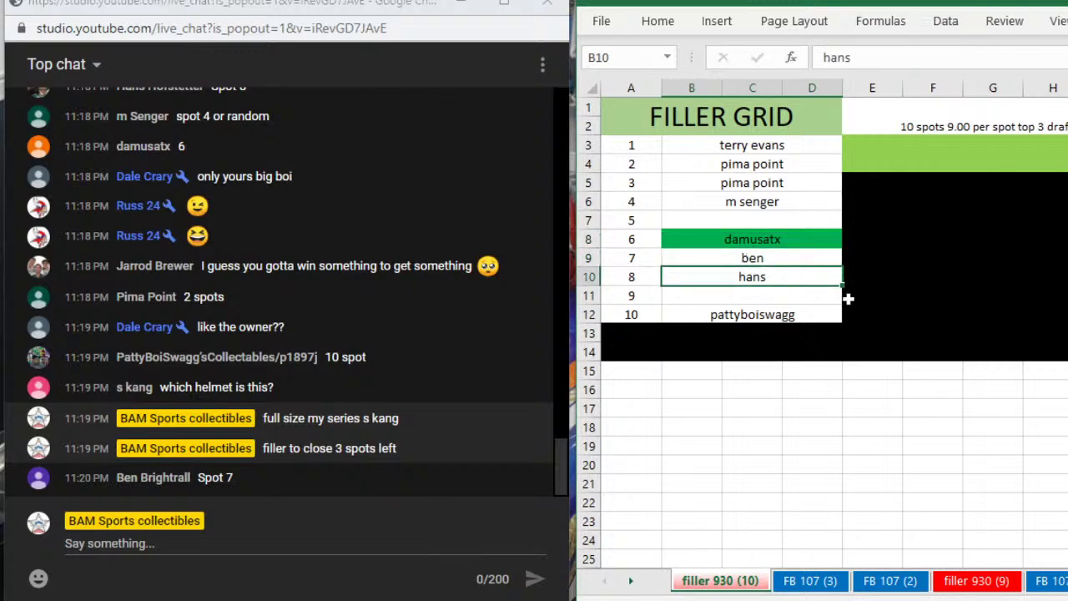
{"action": "left_click", "coordinate": [785, 298]}
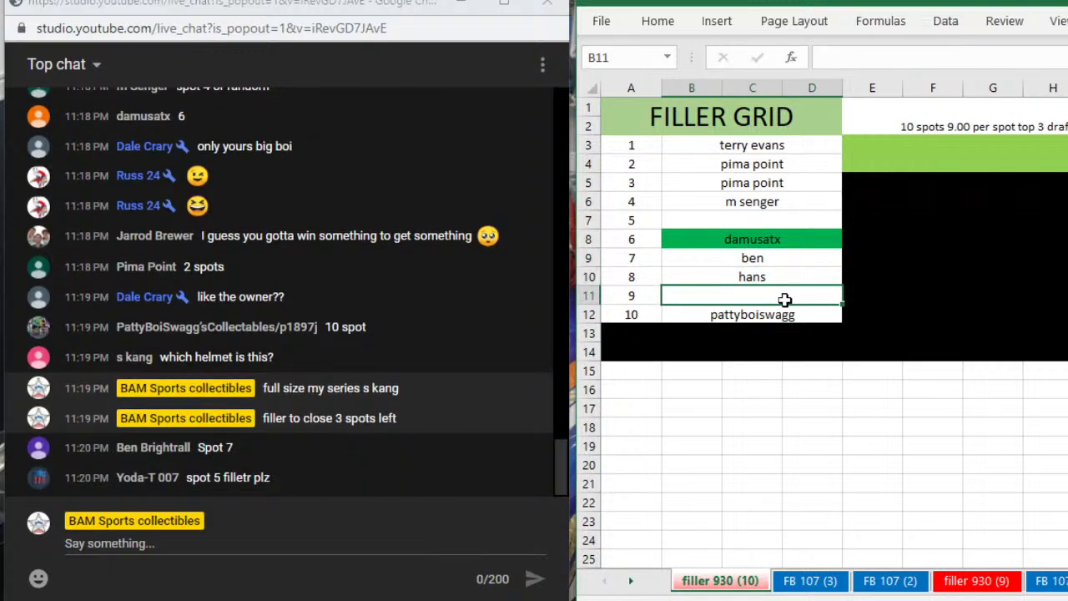
Enter the buyers' names for spot 5 (B7) and spot 9 (B11).
{"action": "left_click", "coordinate": [758, 222]}
{"action": "type", "text": "tyod"}
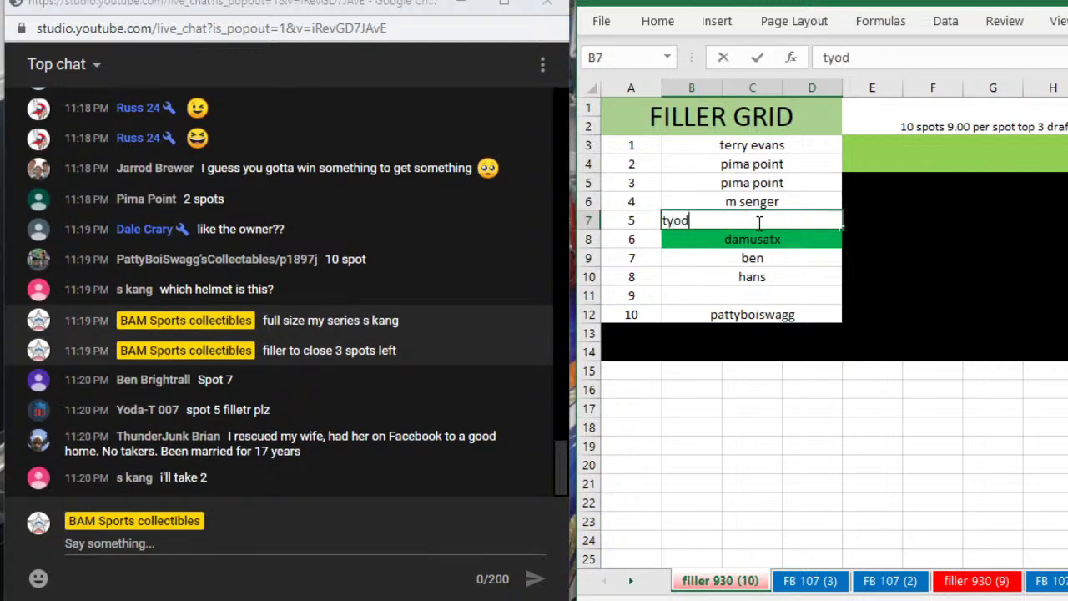
{"action": "type", "text": "a-t"}
{"action": "key", "text": "Return"}
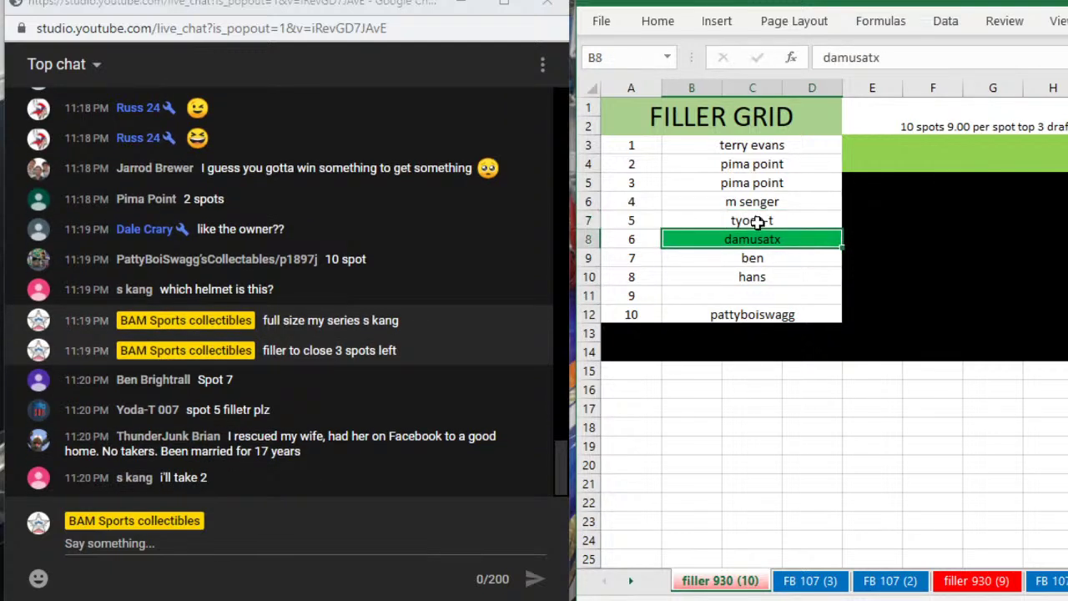
{"action": "key", "text": "Down"}
{"action": "key", "text": "Down"}
{"action": "key", "text": "Down"}
{"action": "type", "text": "s kang"}
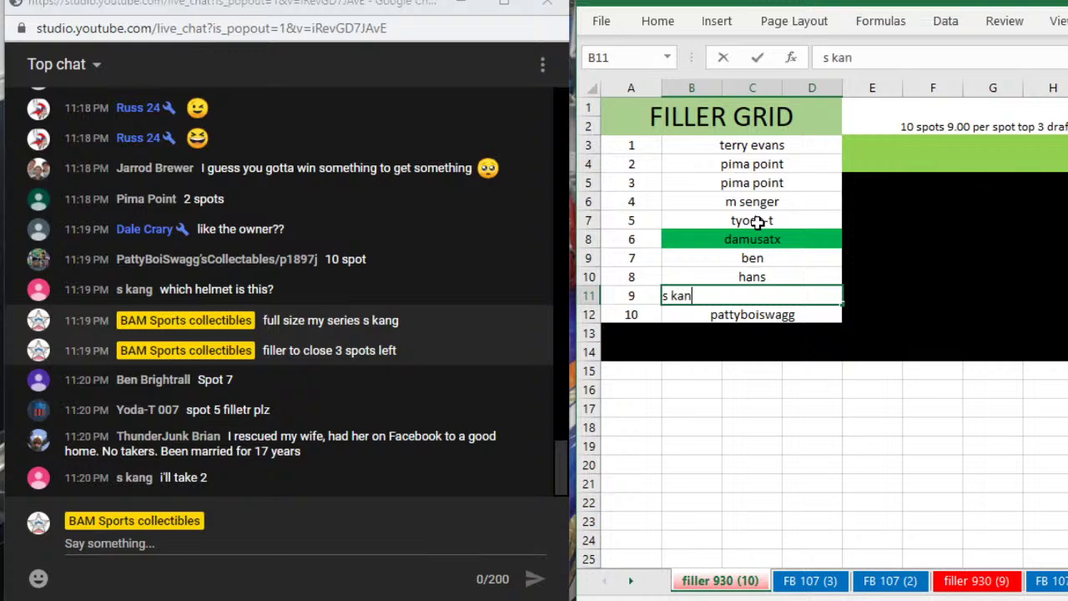
{"action": "key", "text": "Return"}
{"action": "left_click", "coordinate": [285, 550]}
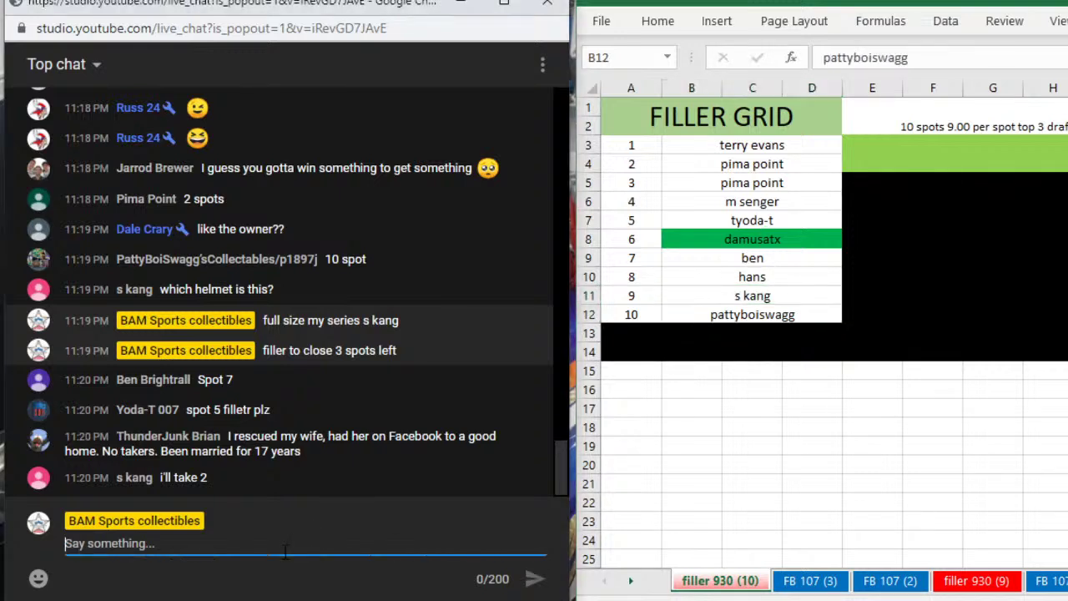
Reply to the buyer in chat that 1 spot is left and they got it.
{"action": "type", "text": "s kang 1 left yuou"}
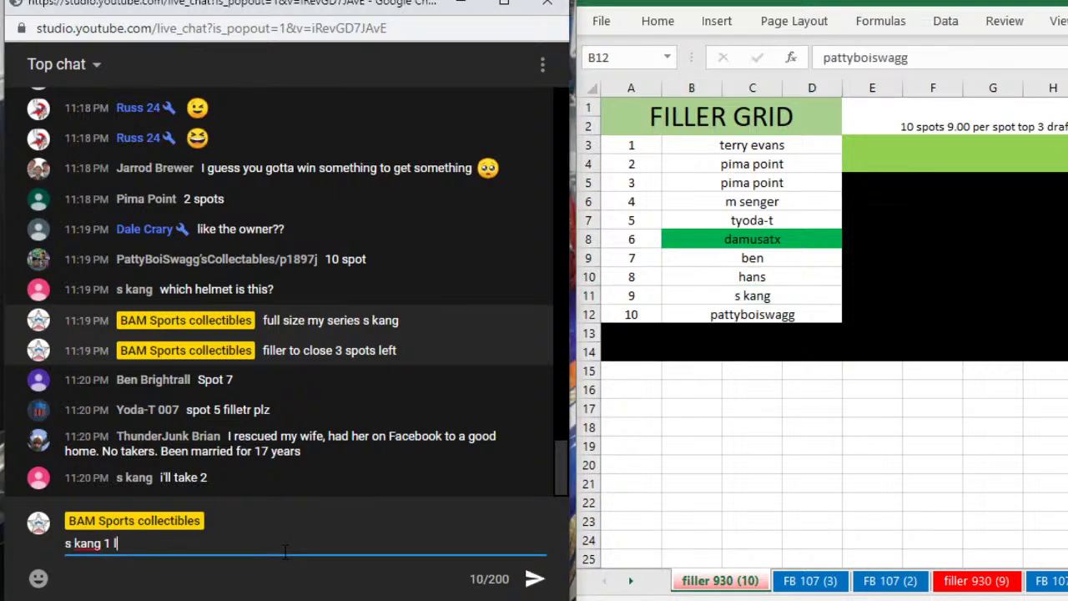
{"action": "key", "text": "BackSpace"}
{"action": "key", "text": "BackSpace"}
{"action": "key", "text": "BackSpace"}
{"action": "type", "text": "ou got it"}
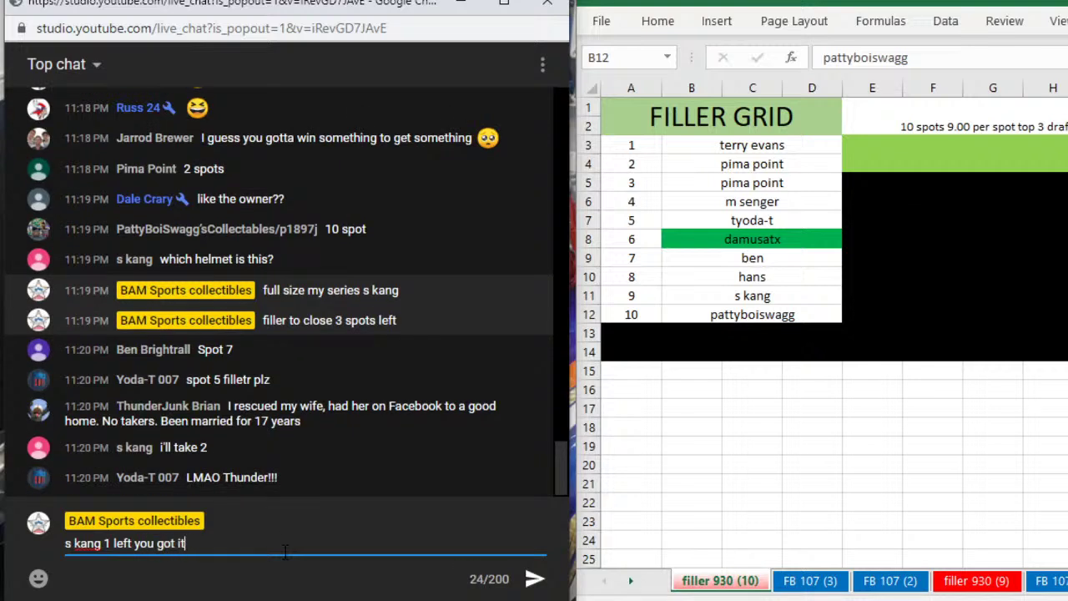
{"action": "key", "text": "Return"}
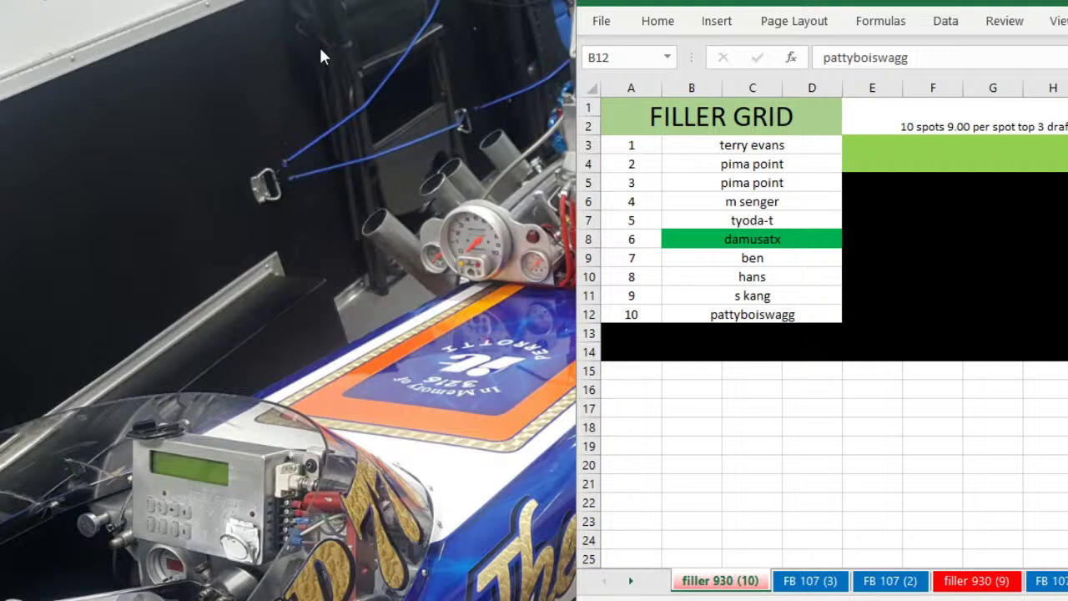
Fill the spot 4 and spot 8 names green.
{"action": "left_click", "coordinate": [760, 276]}
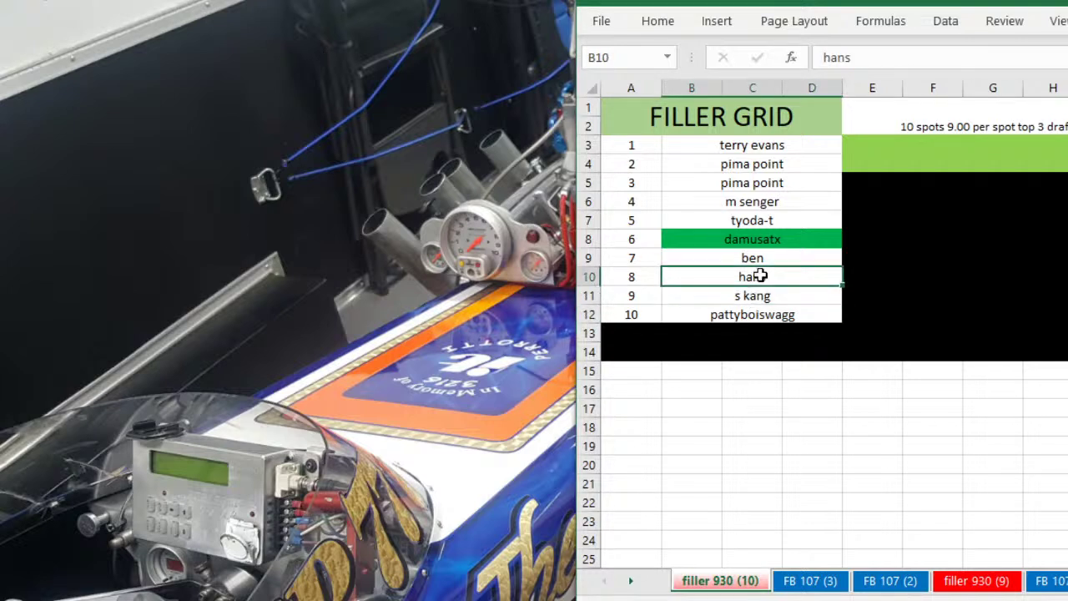
{"action": "left_click", "coordinate": [772, 203], "text": "ctrl"}
{"action": "right_click", "coordinate": [772, 203]}
{"action": "left_click", "coordinate": [848, 47]}
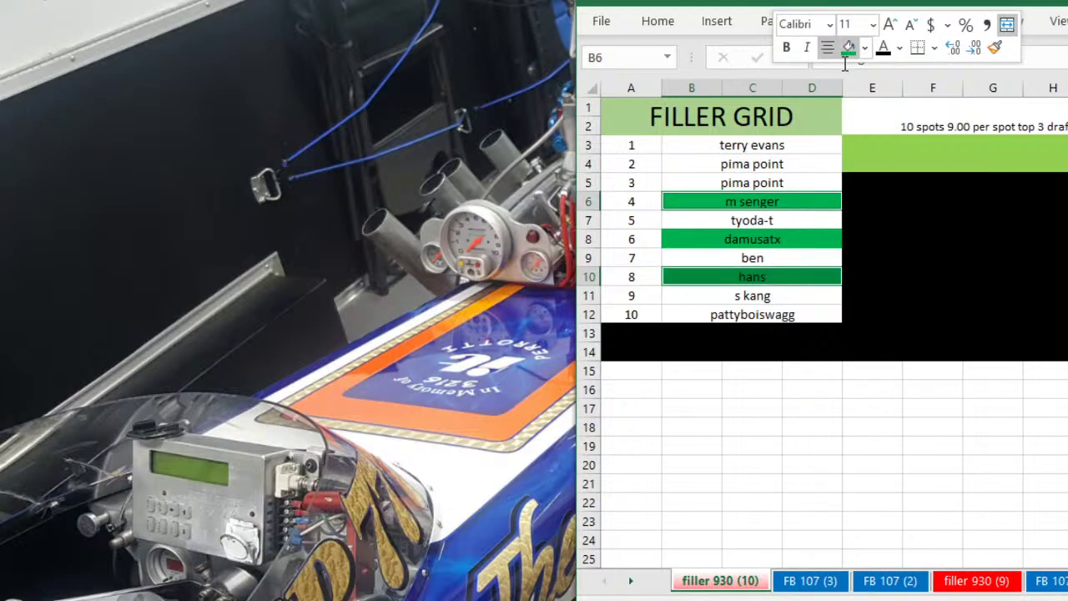
Correct the misspelled spot 5 name to 'yoda-t'.
{"action": "right_click", "coordinate": [753, 220]}
{"action": "left_click", "coordinate": [751, 218]}
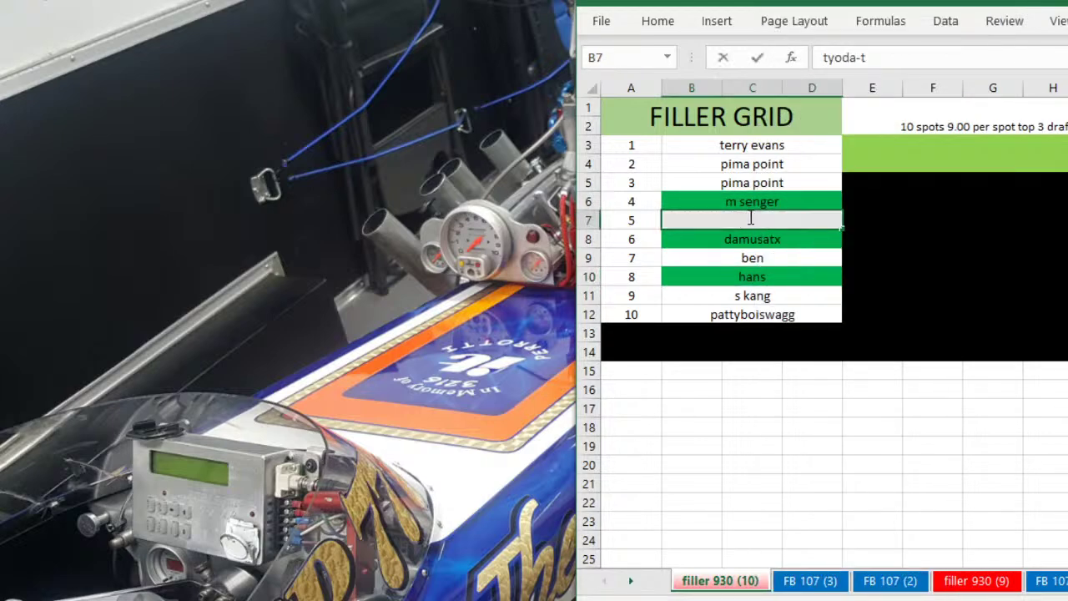
{"action": "double_click", "coordinate": [751, 219]}
{"action": "left_click", "coordinate": [674, 219]}
{"action": "key", "text": "Delete"}
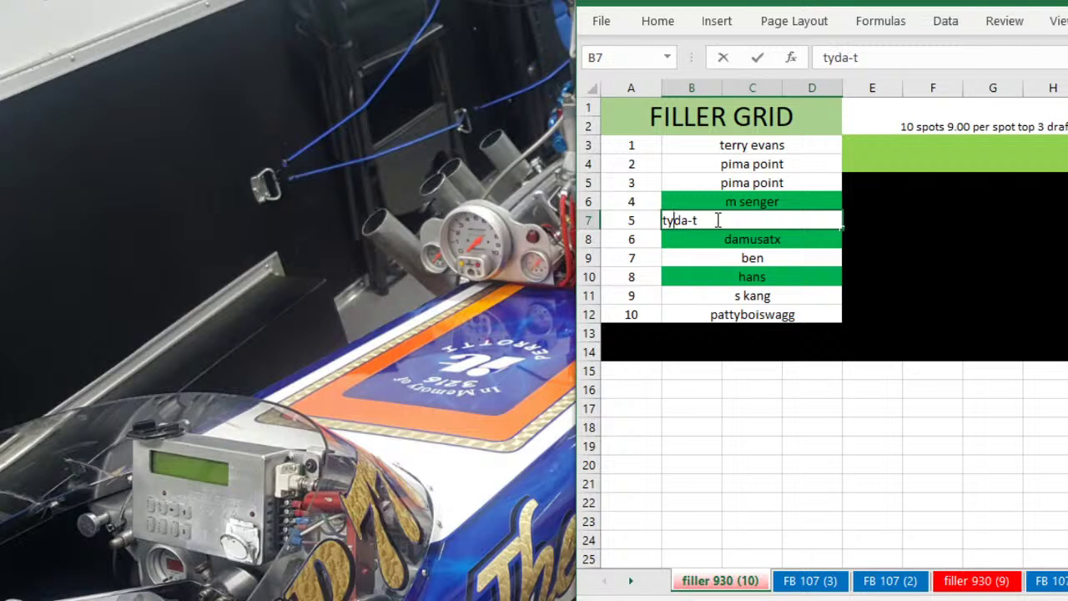
{"action": "left_click", "coordinate": [709, 259]}
{"action": "left_click", "coordinate": [745, 218]}
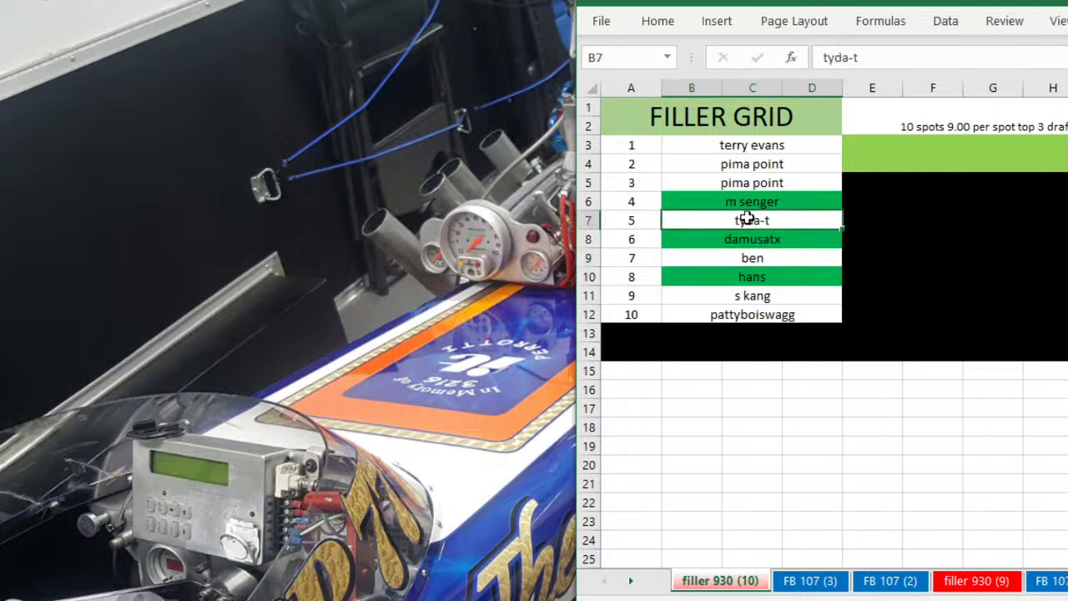
{"action": "double_click", "coordinate": [747, 220]}
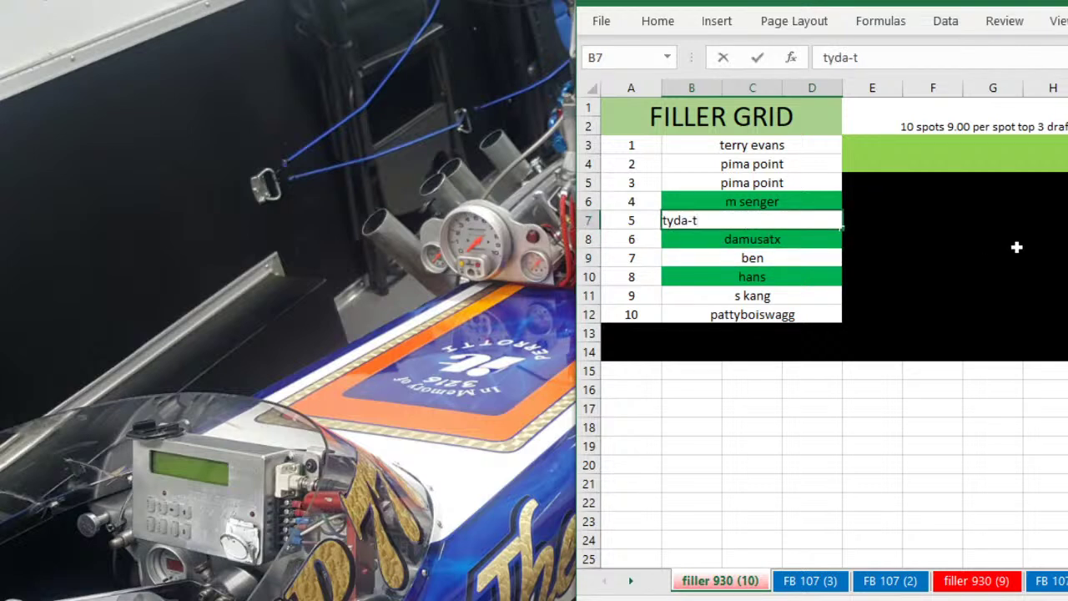
{"action": "key", "text": "Delete"}
{"action": "key", "text": "Right"}
{"action": "type", "text": "o"}
{"action": "key", "text": "Return"}
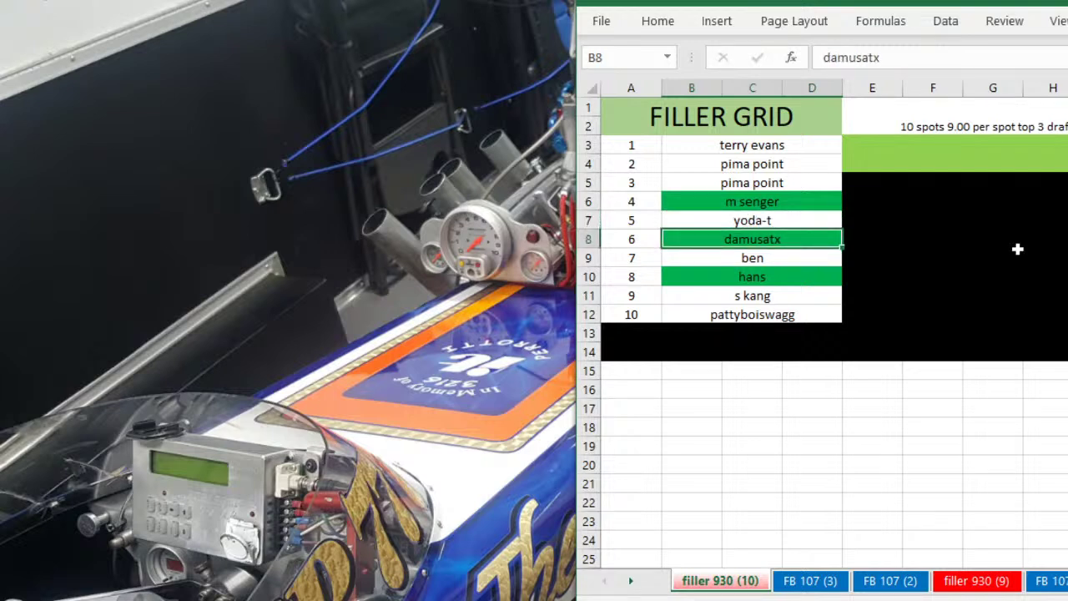
Fill the yoda-t cell light green.
{"action": "left_click", "coordinate": [761, 220]}
{"action": "right_click", "coordinate": [762, 220]}
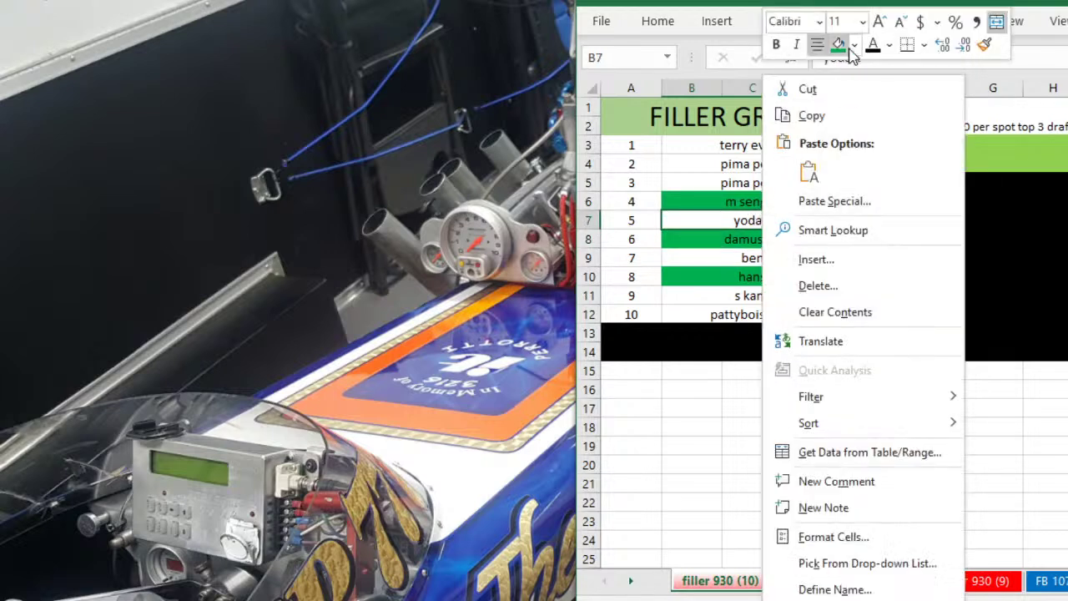
{"action": "left_click", "coordinate": [855, 45]}
{"action": "left_click", "coordinate": [899, 218]}
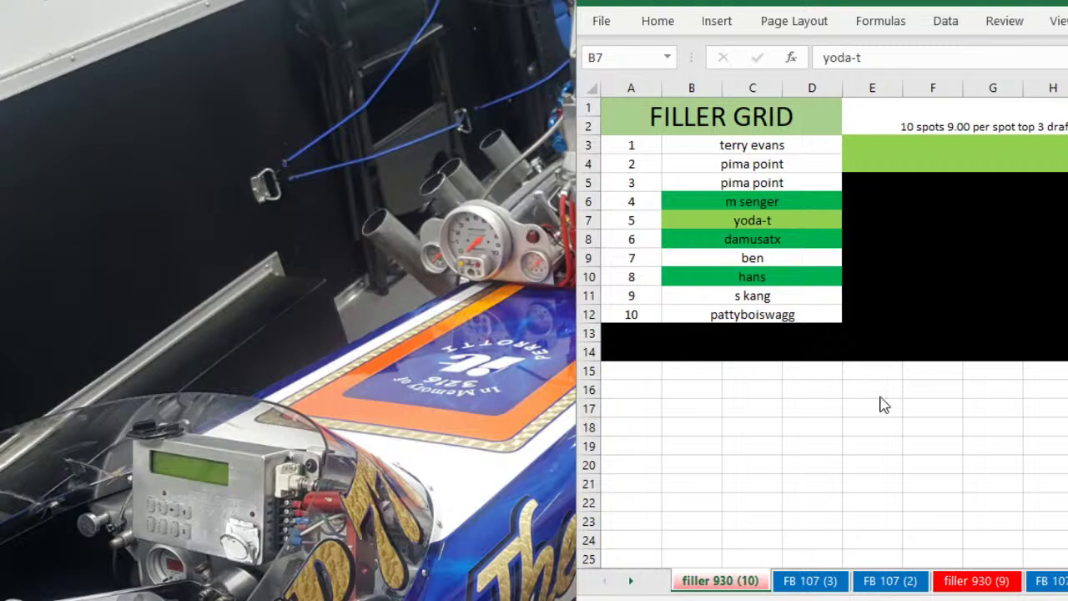
Fill the spot 10 and spot 1 names green.
{"action": "left_click", "coordinate": [737, 315]}
{"action": "right_click", "coordinate": [739, 315]}
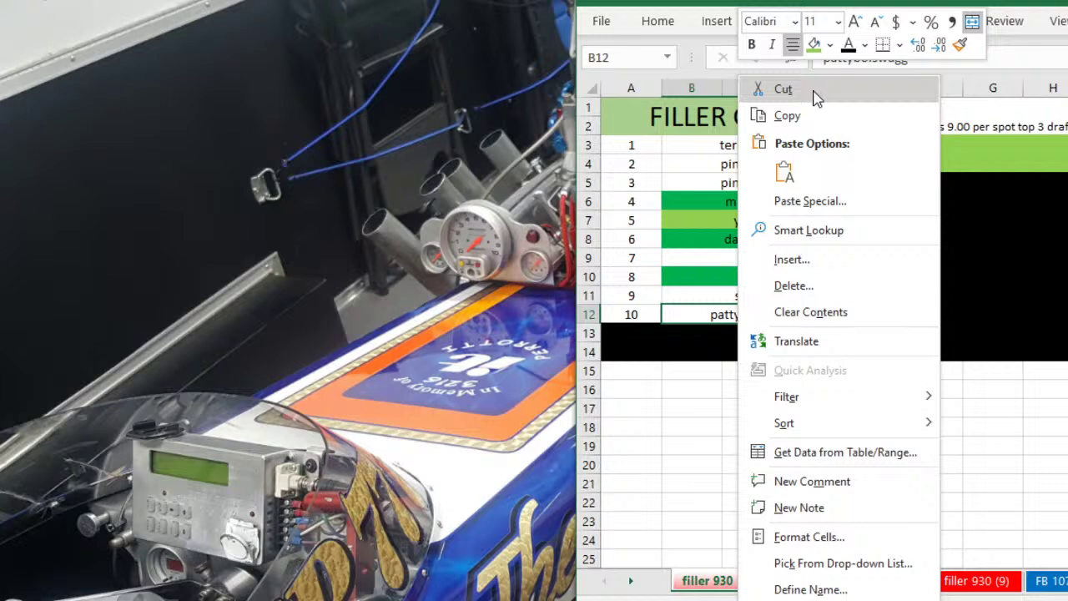
{"action": "left_click", "coordinate": [830, 46]}
{"action": "left_click", "coordinate": [887, 220]}
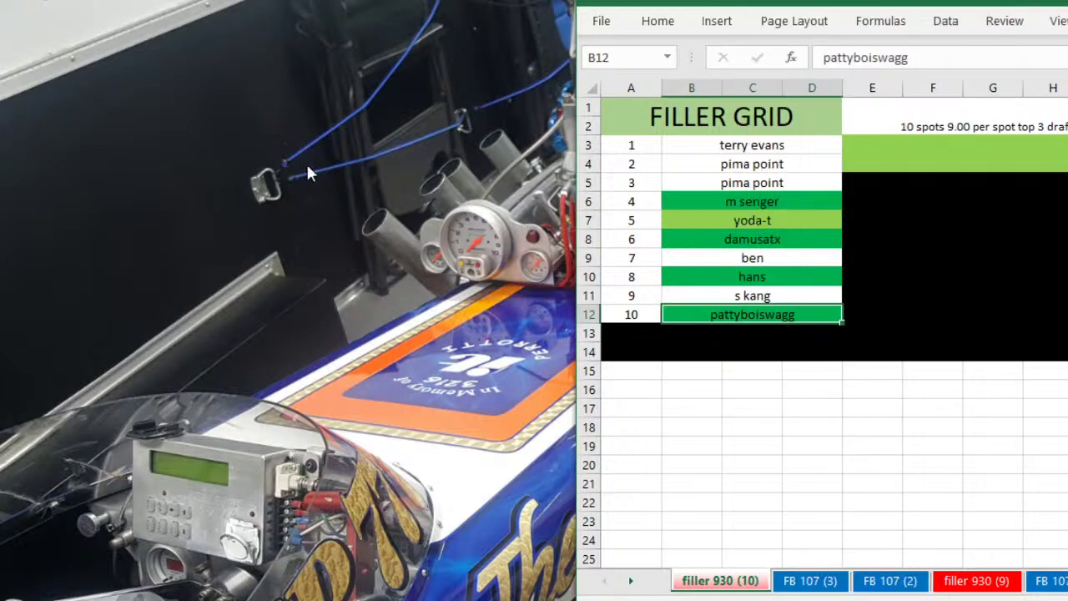
{"action": "left_click", "coordinate": [768, 144]}
{"action": "right_click", "coordinate": [767, 144]}
{"action": "left_click", "coordinate": [846, 46]}
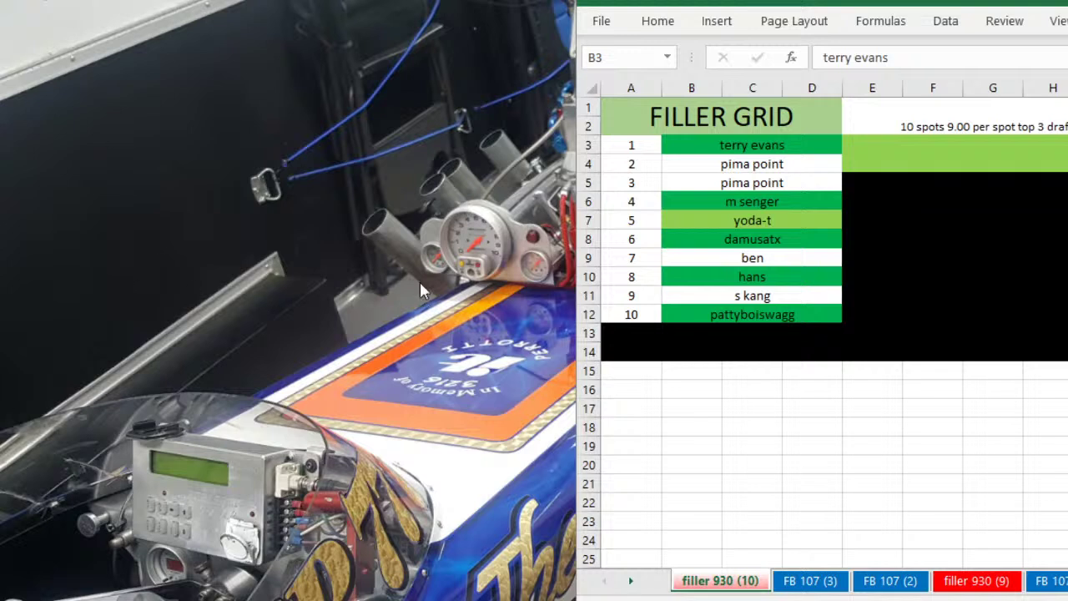
Fill the spot 9, spot 7 and both pima point entries green.
{"action": "left_click", "coordinate": [754, 290]}
{"action": "right_click", "coordinate": [755, 290]}
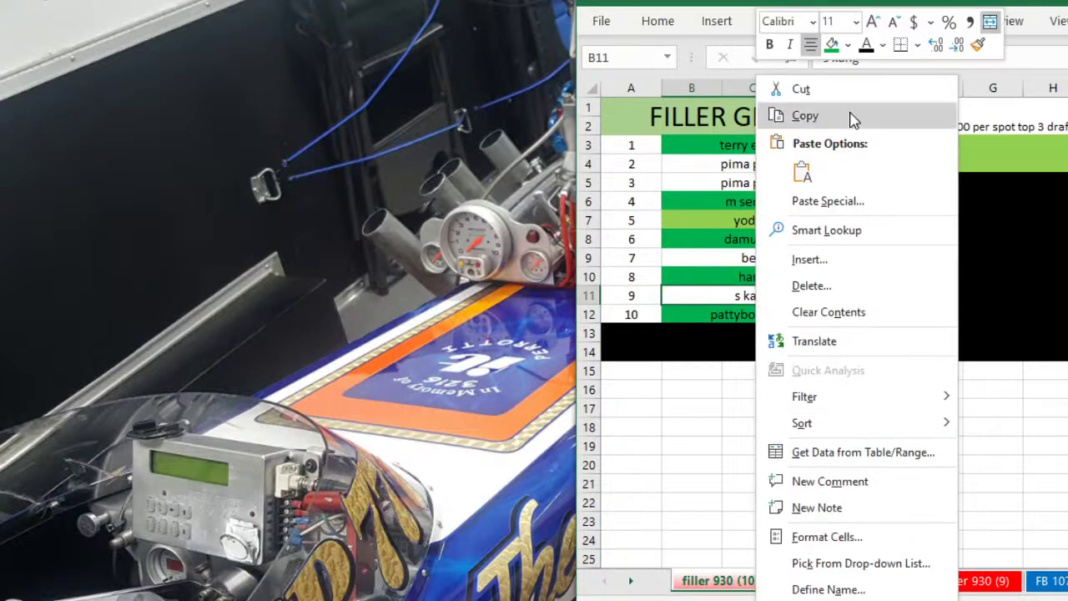
{"action": "left_click", "coordinate": [832, 45]}
{"action": "key", "text": "Up"}
{"action": "right_click", "coordinate": [750, 258]}
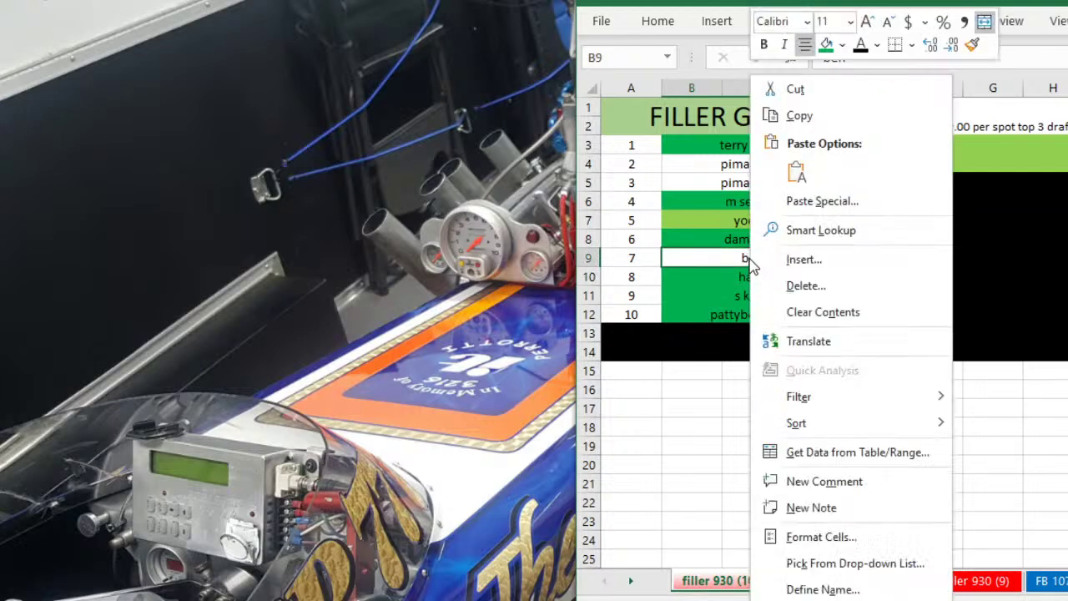
{"action": "left_click", "coordinate": [825, 43]}
{"action": "left_click", "coordinate": [746, 170]}
{"action": "left_click_drag", "start_coordinate": [747, 169], "coordinate": [749, 182]}
{"action": "right_click", "coordinate": [748, 182]}
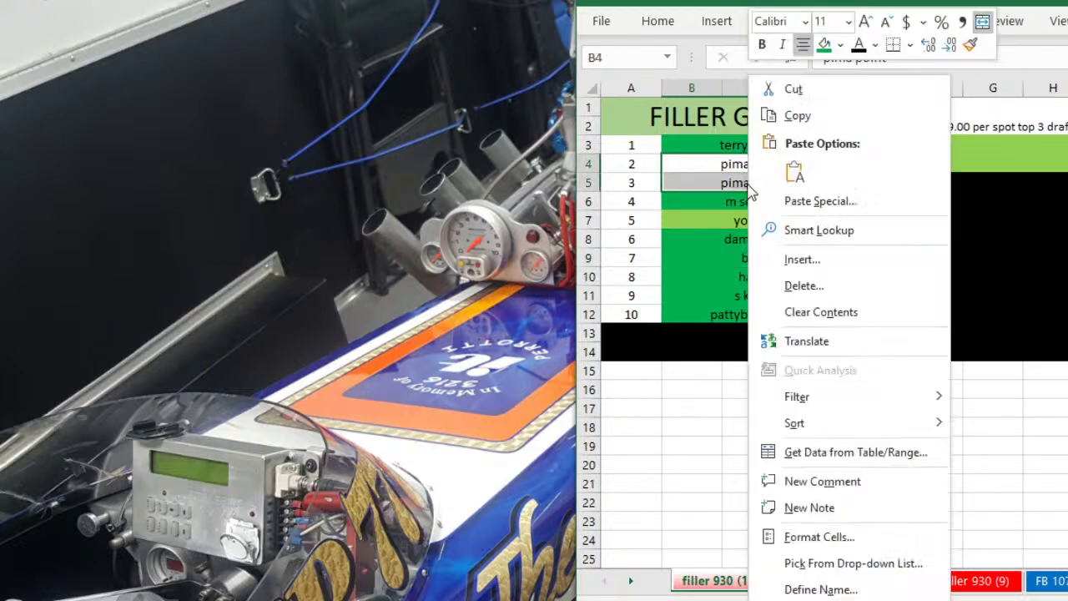
{"action": "left_click", "coordinate": [840, 45]}
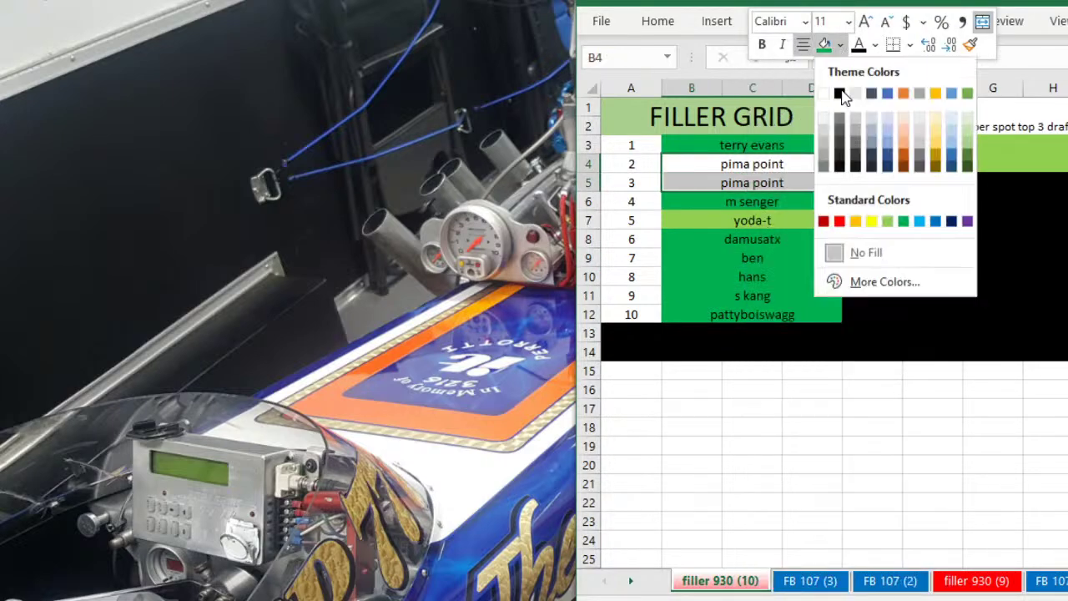
{"action": "left_click", "coordinate": [886, 221]}
Copy the ten names in B3:D12.
{"action": "left_click_drag", "start_coordinate": [746, 147], "coordinate": [753, 315]}
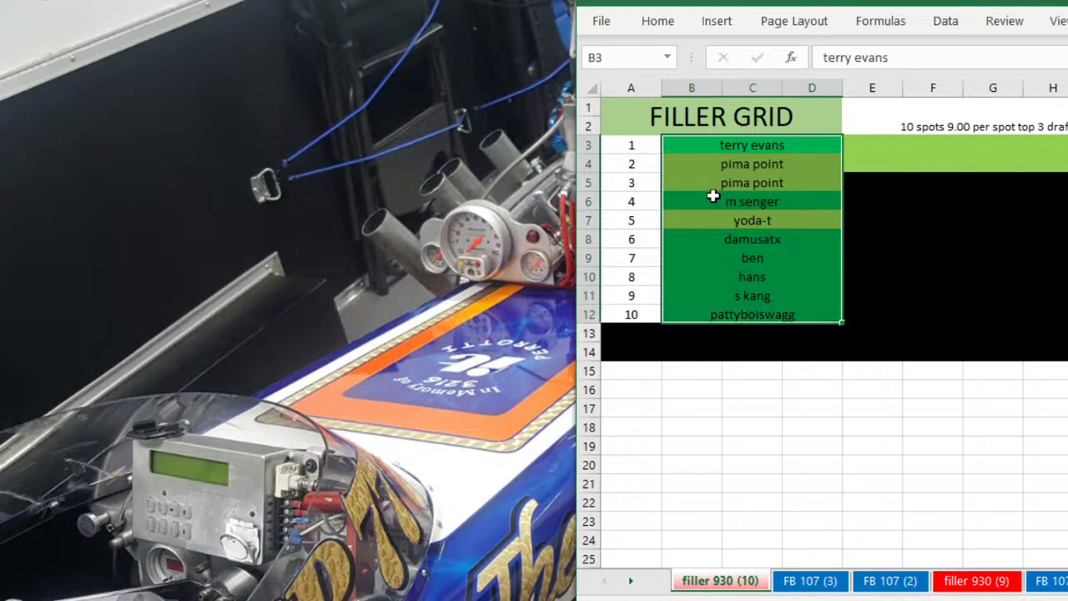
{"action": "right_click", "coordinate": [701, 171]}
{"action": "left_click", "coordinate": [731, 114]}
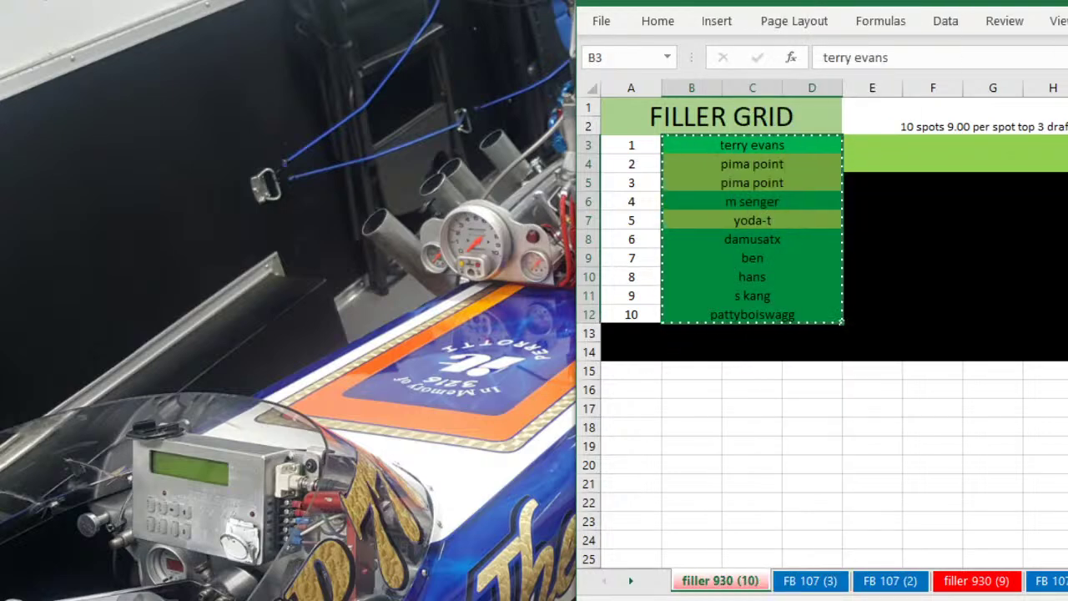
{"action": "left_click", "coordinate": [751, 145]}
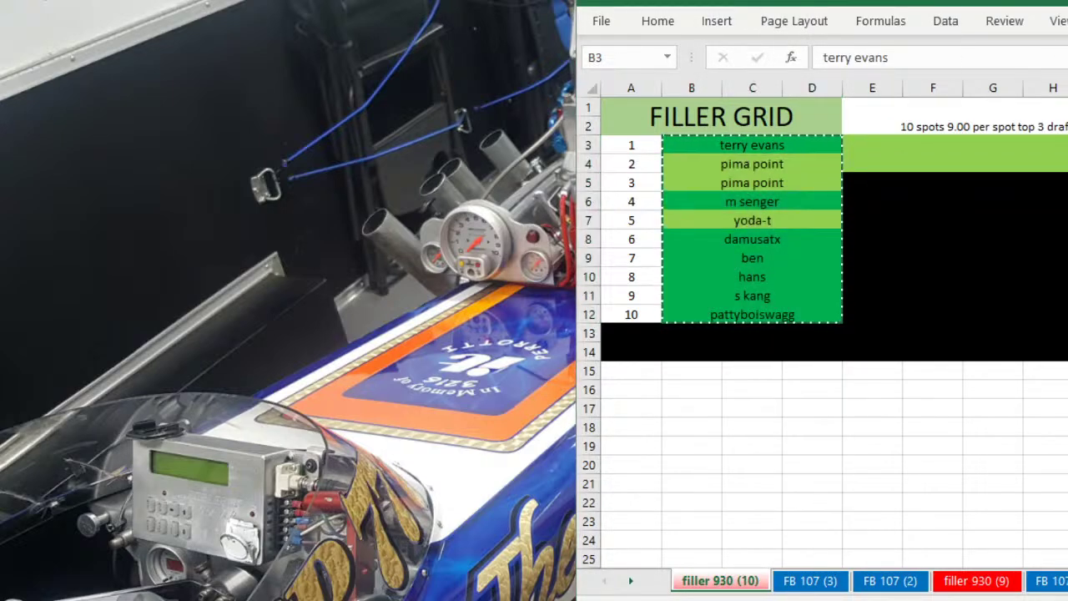
{"action": "left_click_drag", "start_coordinate": [201, 2], "coordinate": [382, 24]}
Start a new RANDOM.ORG giveaway and paste the ten names as entries.
{"action": "left_click", "coordinate": [224, 497]}
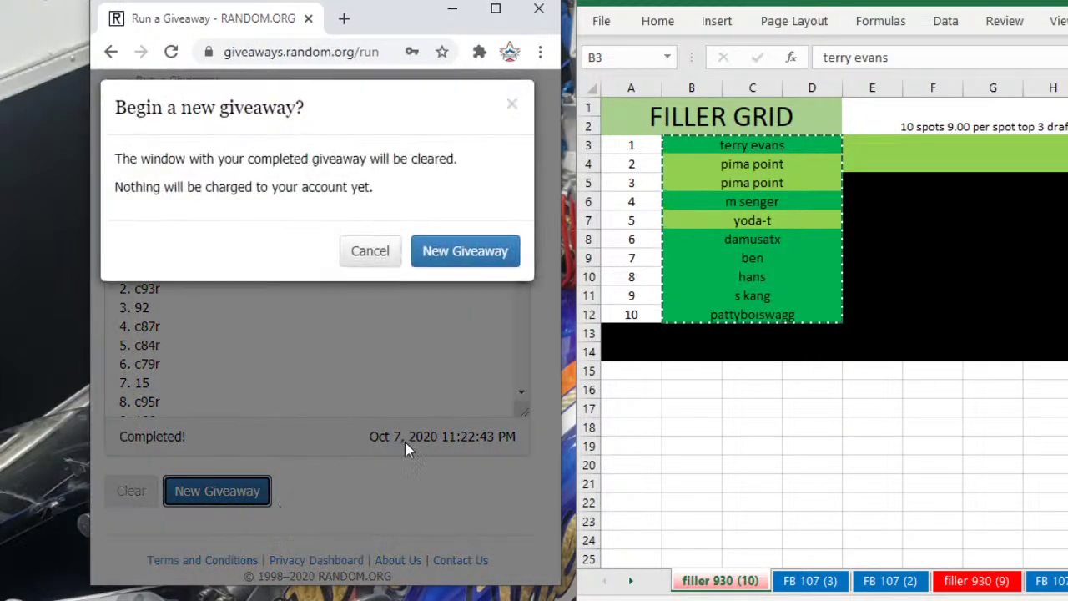
{"action": "left_click", "coordinate": [481, 258]}
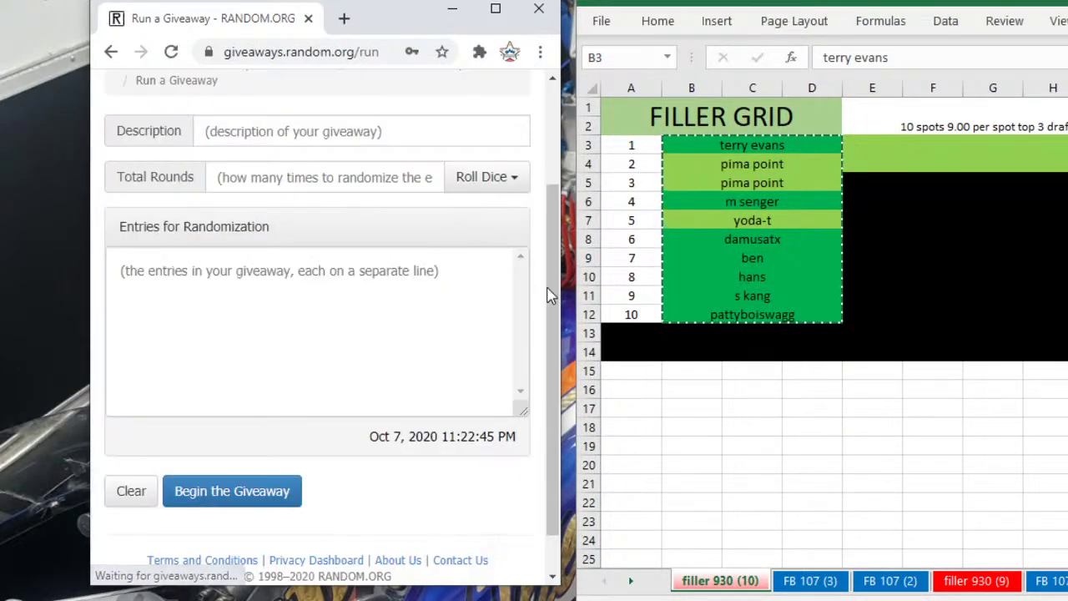
{"action": "left_click", "coordinate": [184, 292]}
{"action": "right_click", "coordinate": [183, 291]}
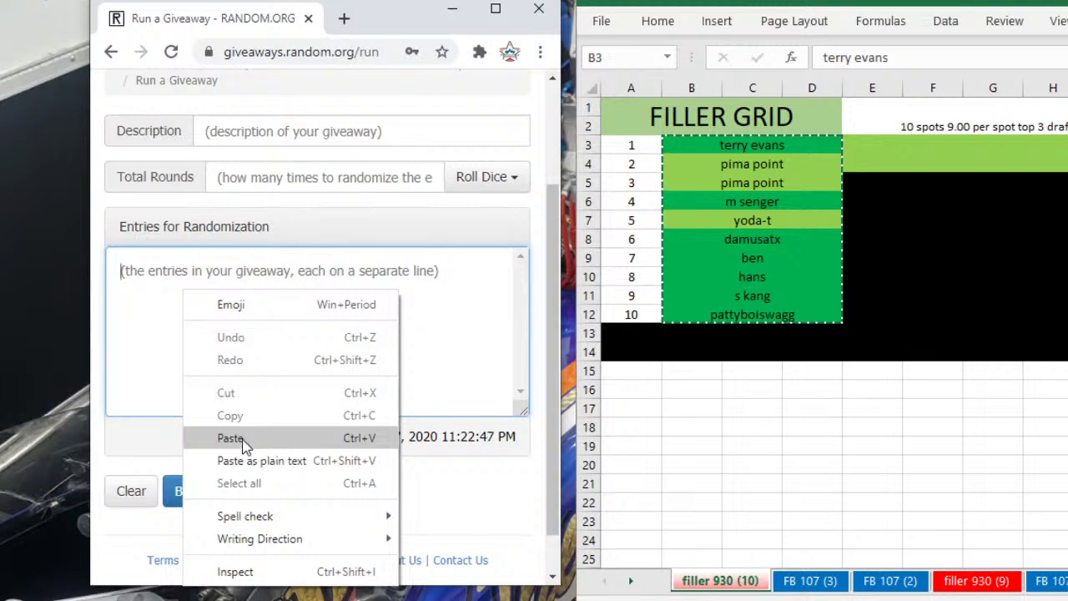
{"action": "left_click", "coordinate": [243, 440]}
Describe the giveaway as 'filler lid 2' and roll 2d6 for the round count.
{"action": "left_click_drag", "start_coordinate": [514, 362], "coordinate": [317, 136]}
{"action": "left_click", "coordinate": [317, 136]}
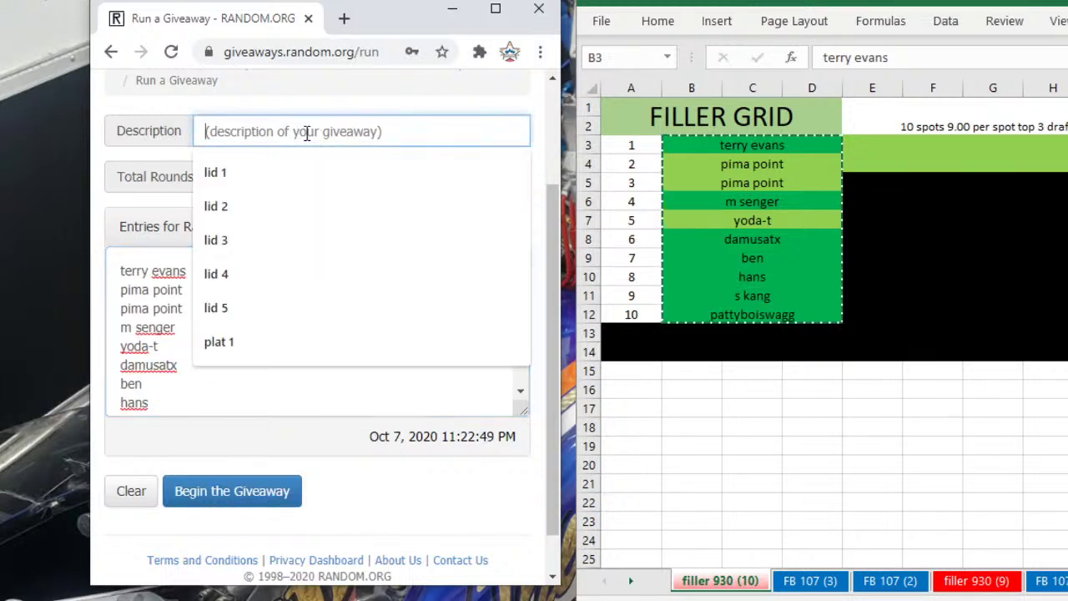
{"action": "type", "text": "filler lid 2"}
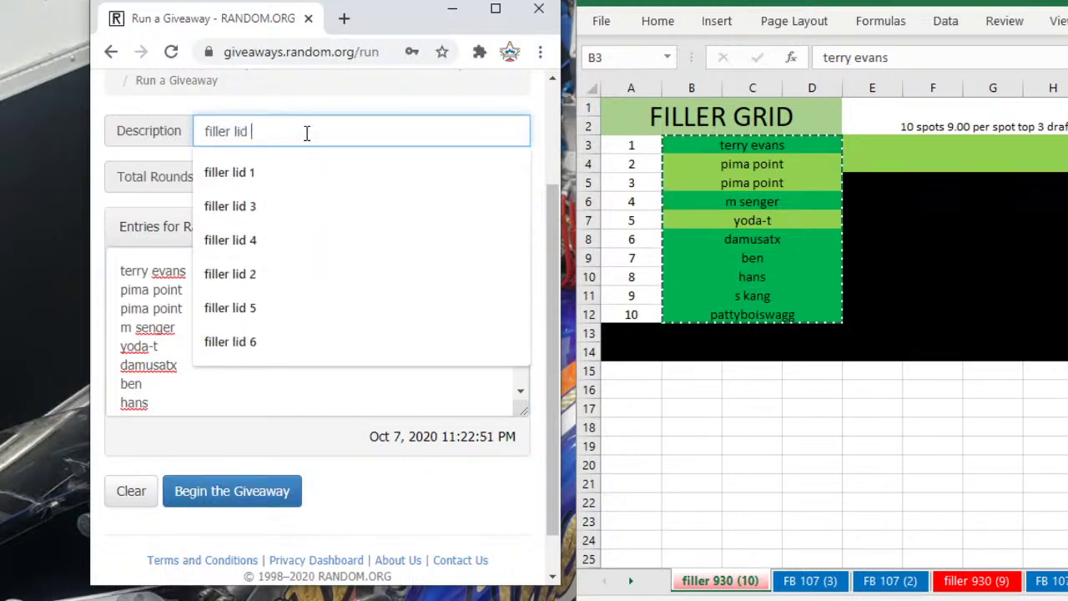
{"action": "left_click", "coordinate": [277, 171]}
{"action": "left_click", "coordinate": [274, 177]}
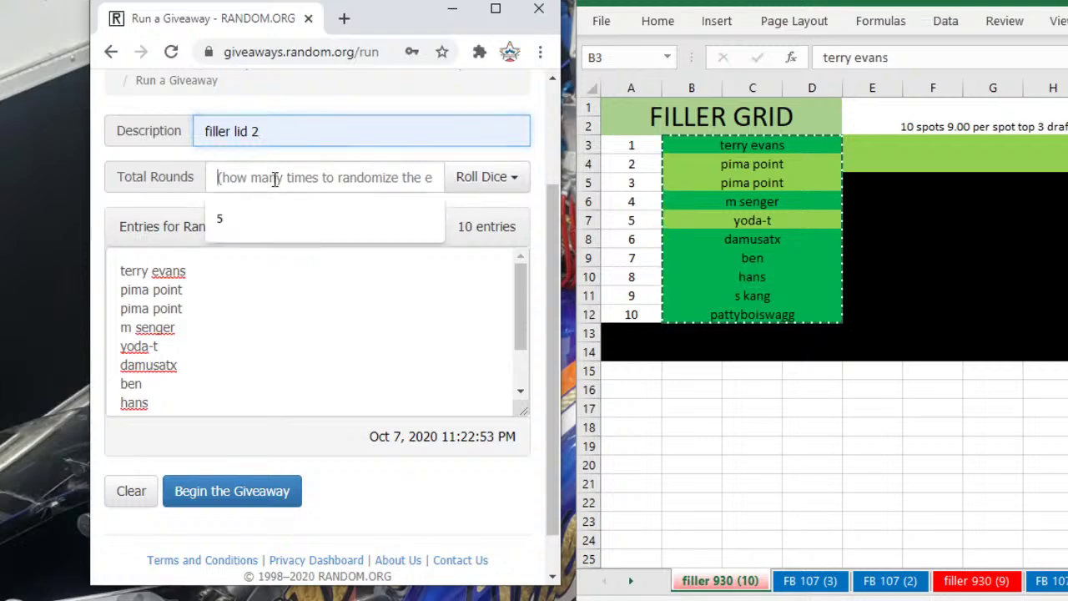
{"action": "left_click", "coordinate": [484, 176]}
{"action": "left_click", "coordinate": [453, 212]}
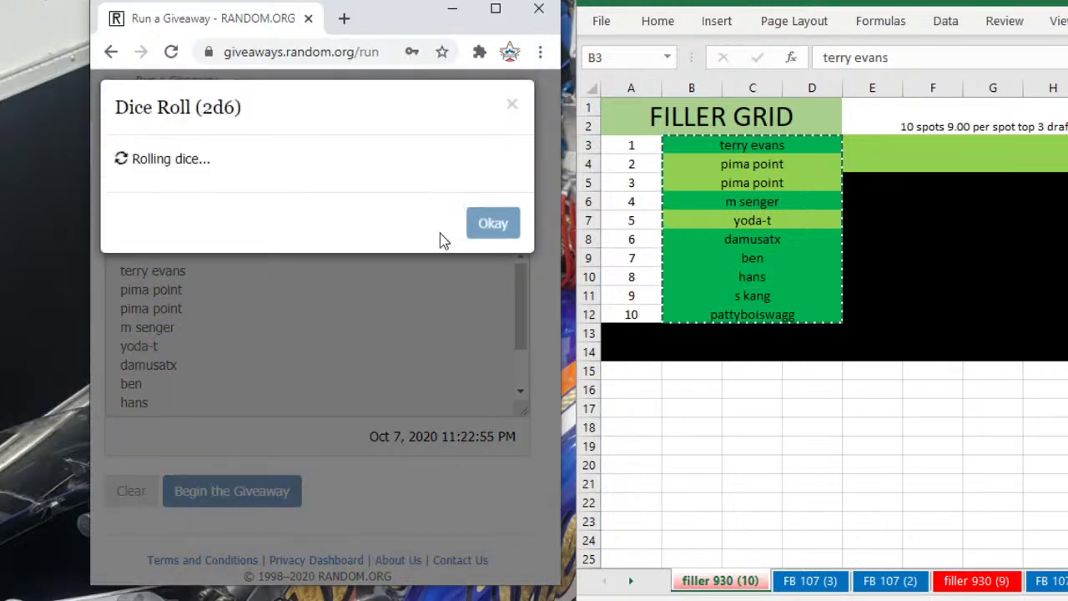
Start the filler lid 2 giveaway and run all 12 randomization rounds to the final result.
{"action": "left_click", "coordinate": [484, 335]}
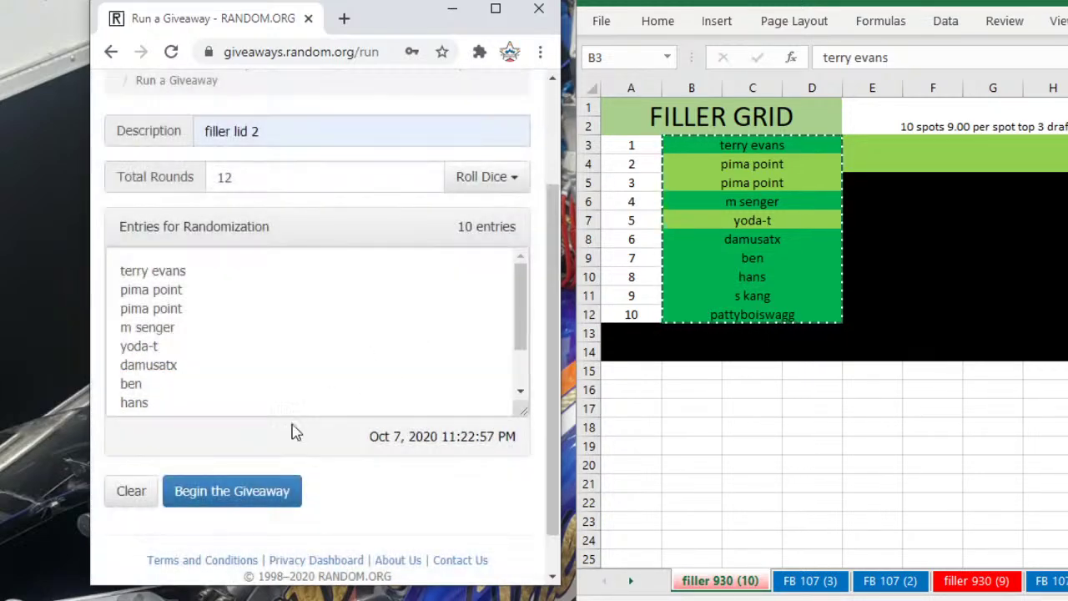
{"action": "left_click", "coordinate": [226, 494]}
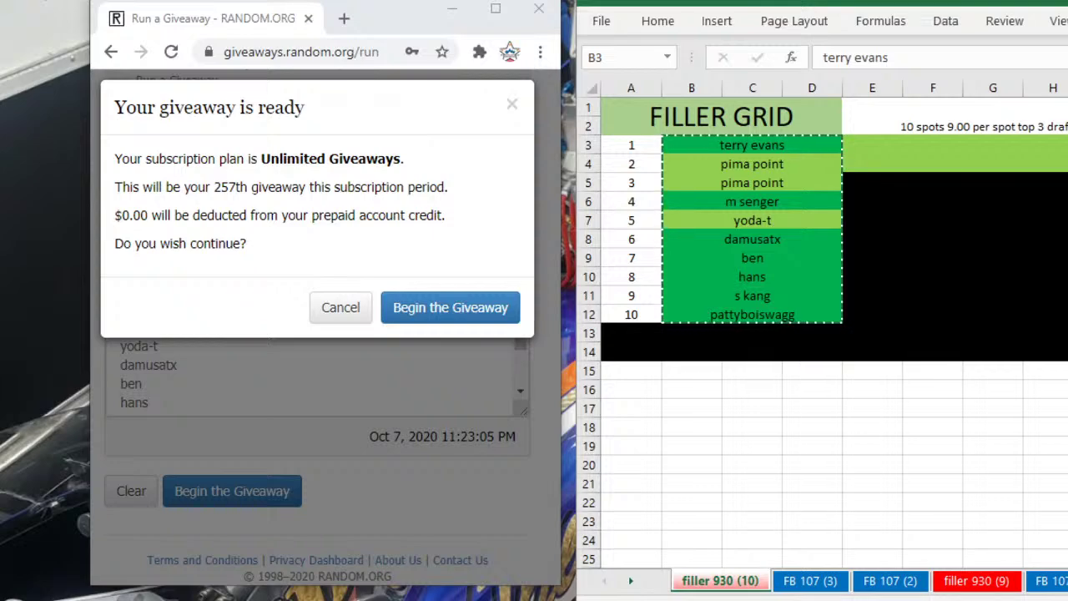
{"action": "left_click", "coordinate": [466, 312]}
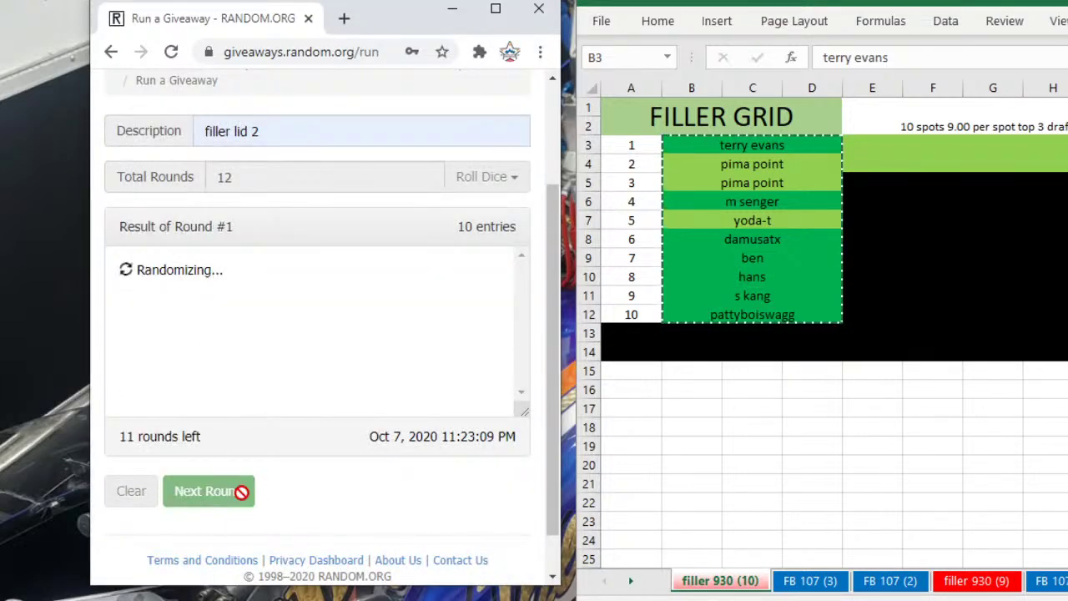
{"action": "left_click", "coordinate": [241, 490]}
{"action": "left_click", "coordinate": [241, 491]}
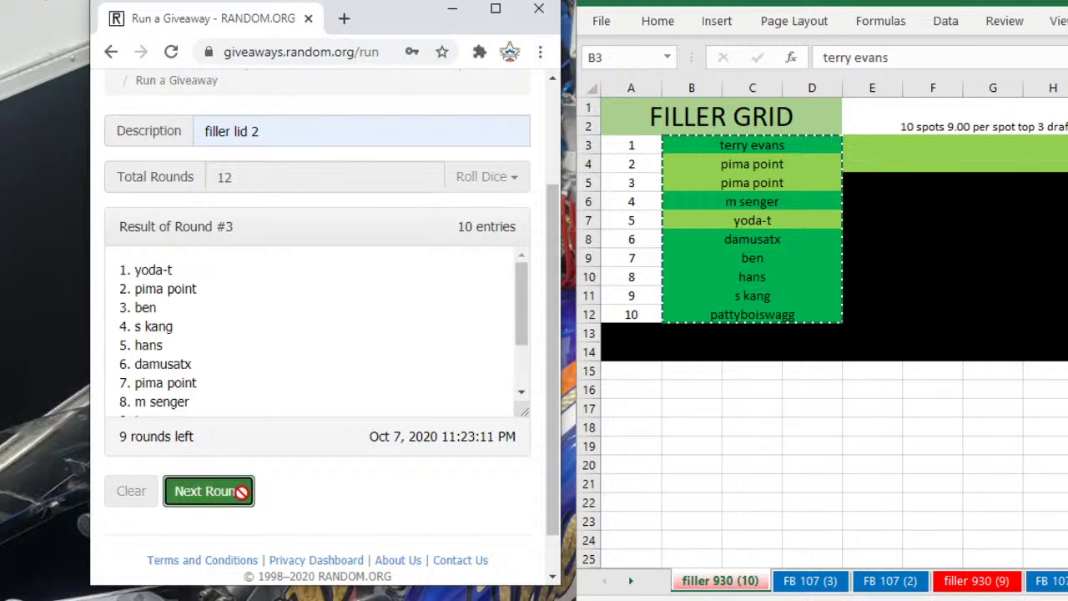
{"action": "left_click", "coordinate": [241, 493]}
{"action": "left_click", "coordinate": [242, 494]}
{"action": "left_click", "coordinate": [242, 494]}
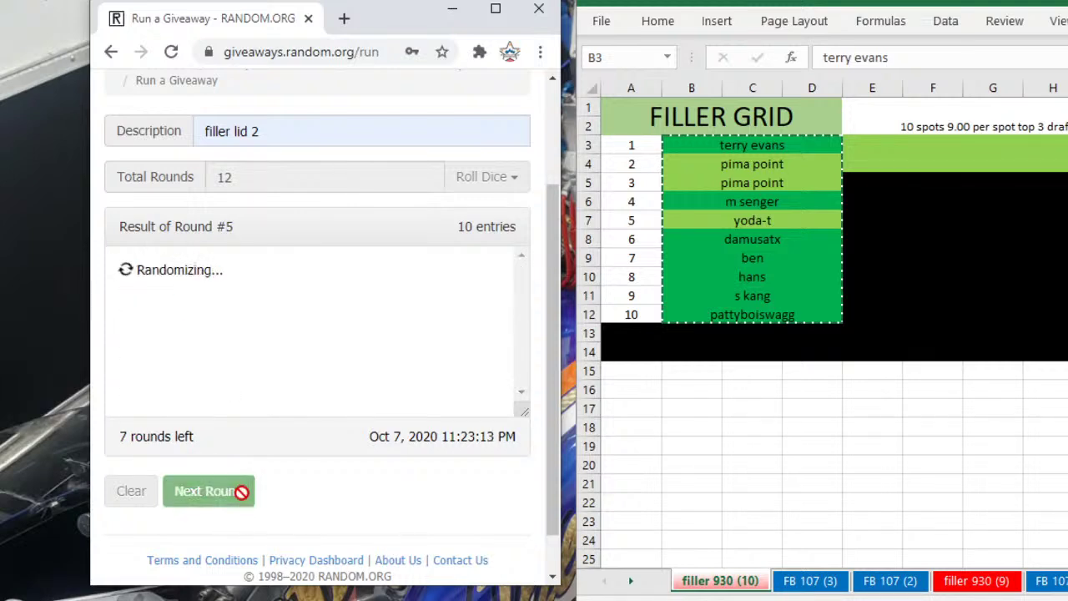
{"action": "left_click", "coordinate": [242, 494]}
{"action": "left_click", "coordinate": [243, 496]}
{"action": "left_click", "coordinate": [219, 499]}
{"action": "left_click", "coordinate": [217, 499]}
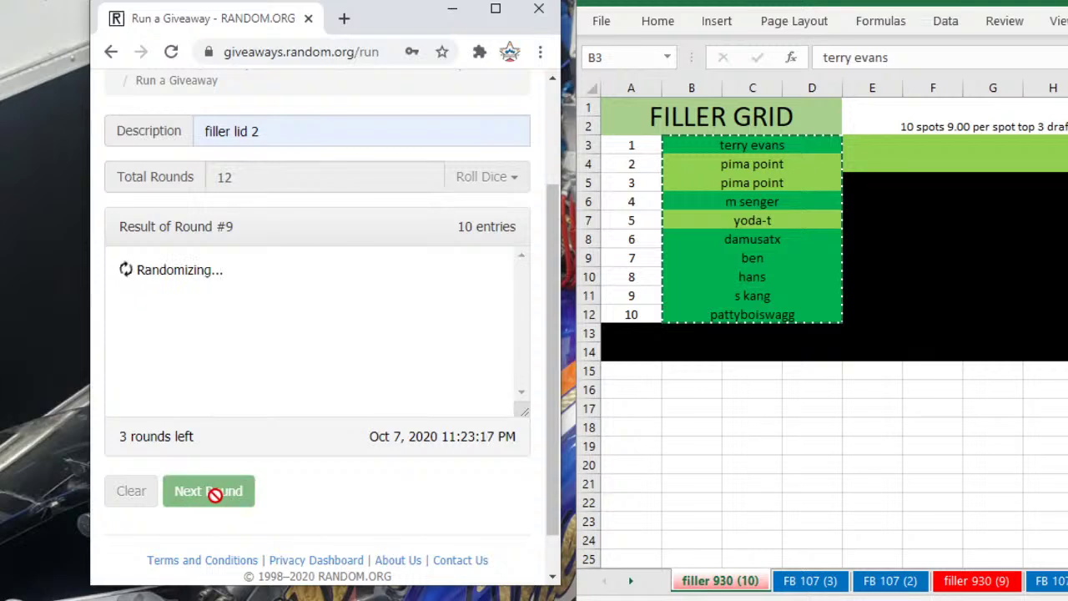
{"action": "left_click", "coordinate": [215, 495]}
{"action": "left_click", "coordinate": [214, 494]}
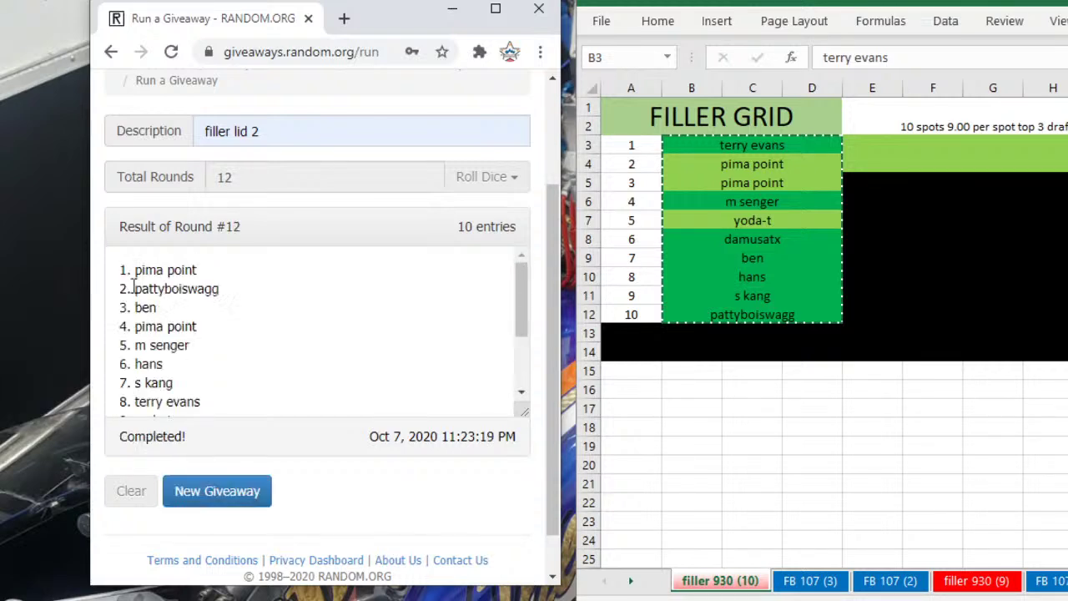
Copy the top three result lines from the Round #12 result box.
{"action": "left_click_drag", "start_coordinate": [123, 273], "coordinate": [275, 312]}
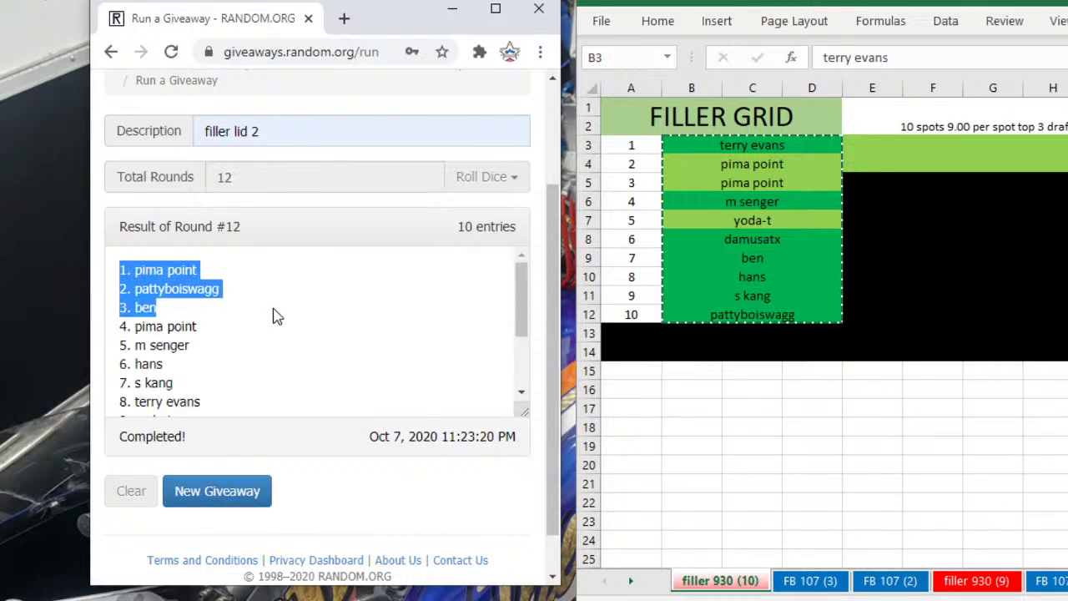
{"action": "right_click", "coordinate": [164, 279]}
{"action": "left_click", "coordinate": [198, 295]}
{"action": "key", "text": "alt+Tab"}
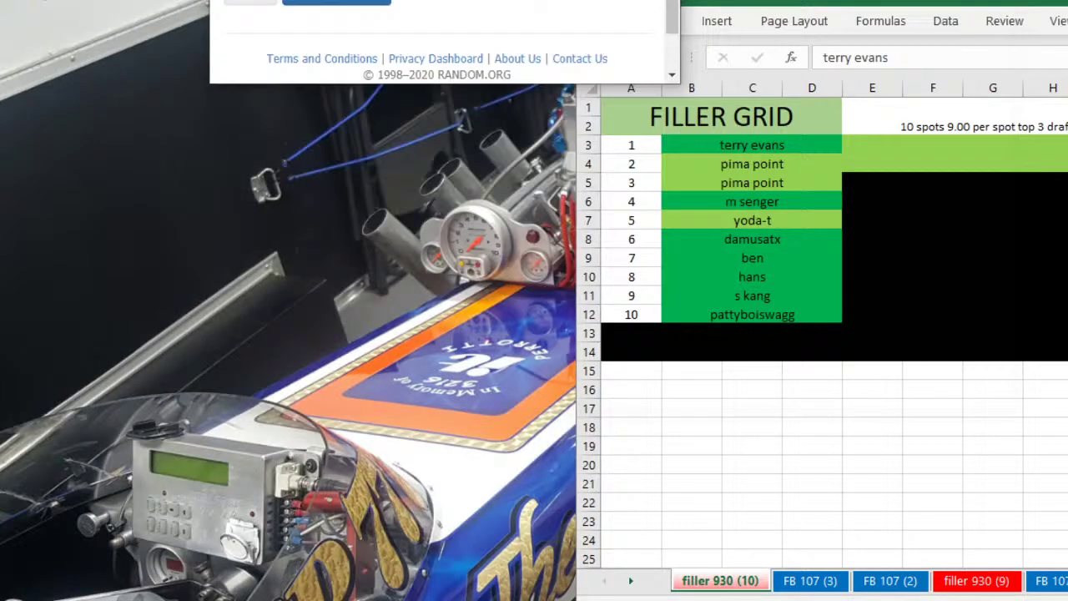
Minimize the browser, maximize Excel and go to the FB 107 (2) sheet.
{"action": "left_click", "coordinate": [452, 9]}
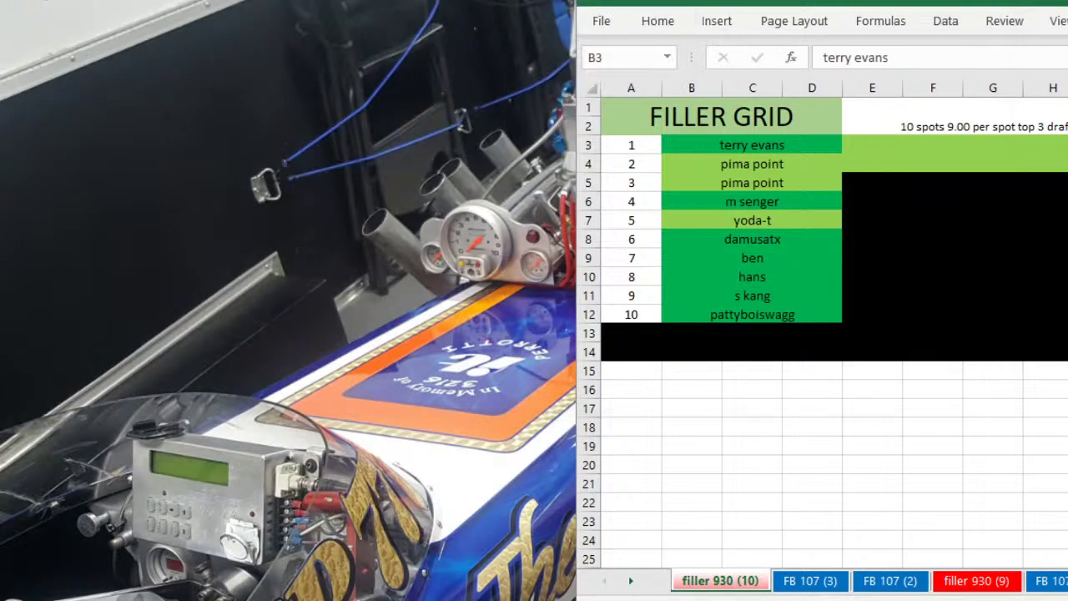
{"action": "double_click", "coordinate": [820, 3]}
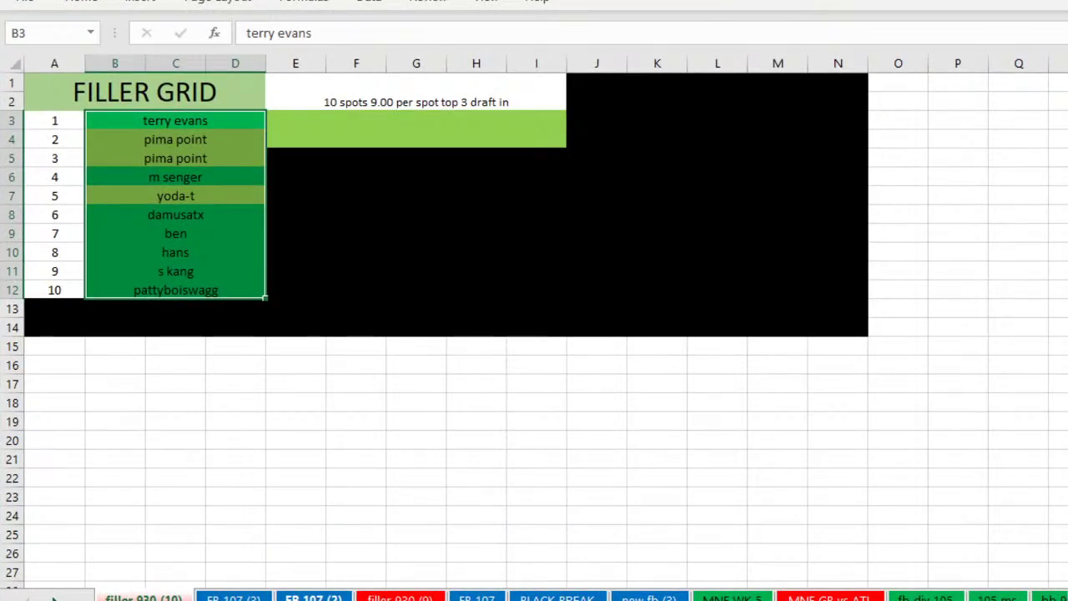
{"action": "left_click", "coordinate": [477, 598]}
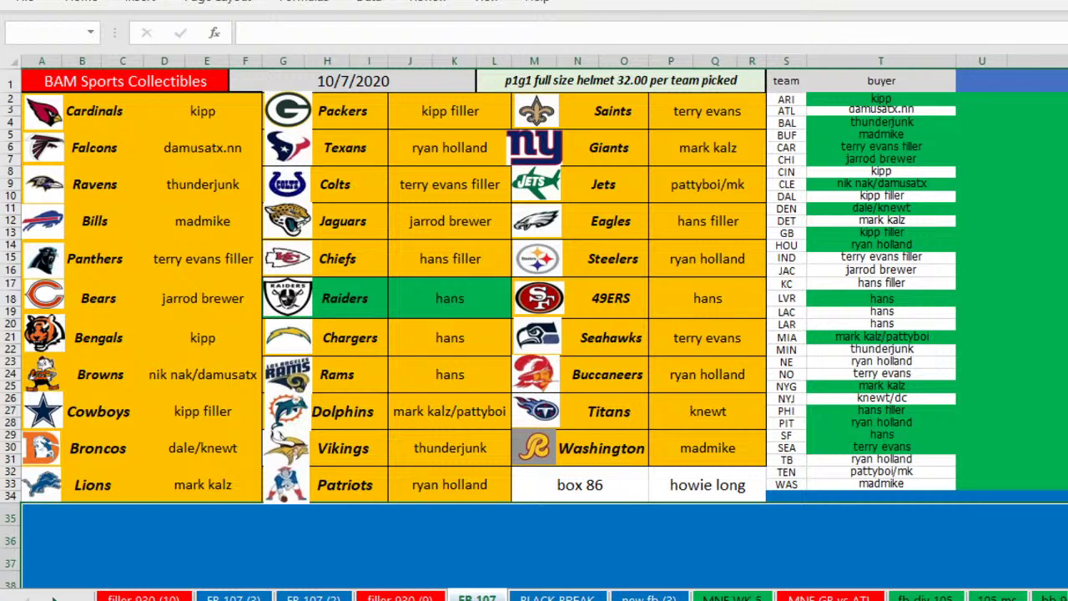
{"action": "key", "text": "ctrl+Page_Up"}
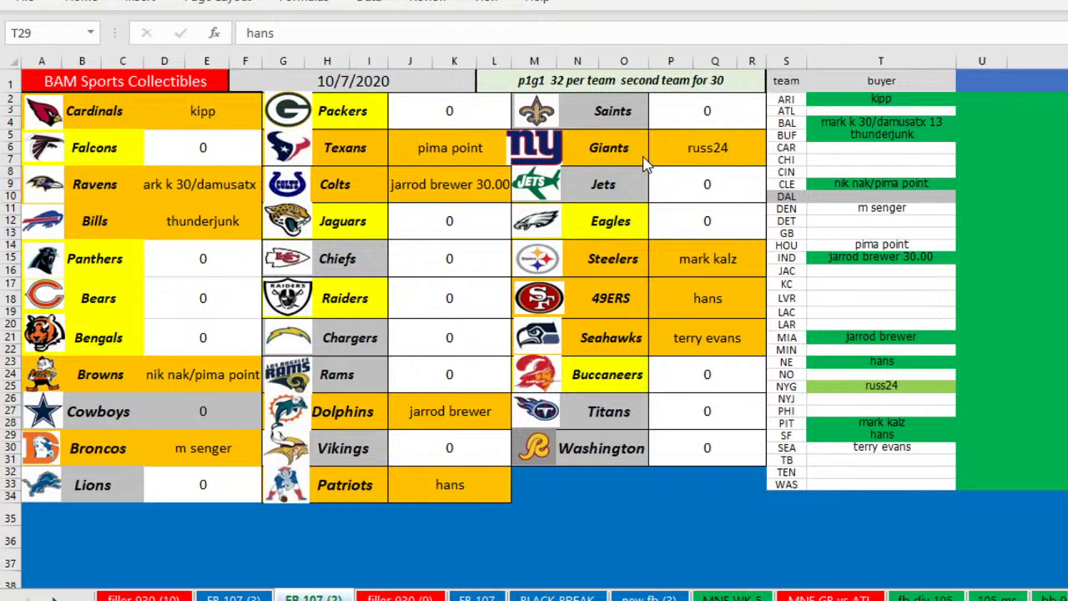
Enter the first giveaway winner with 'filler' as the GB buyer in T13.
{"action": "left_click", "coordinate": [886, 209]}
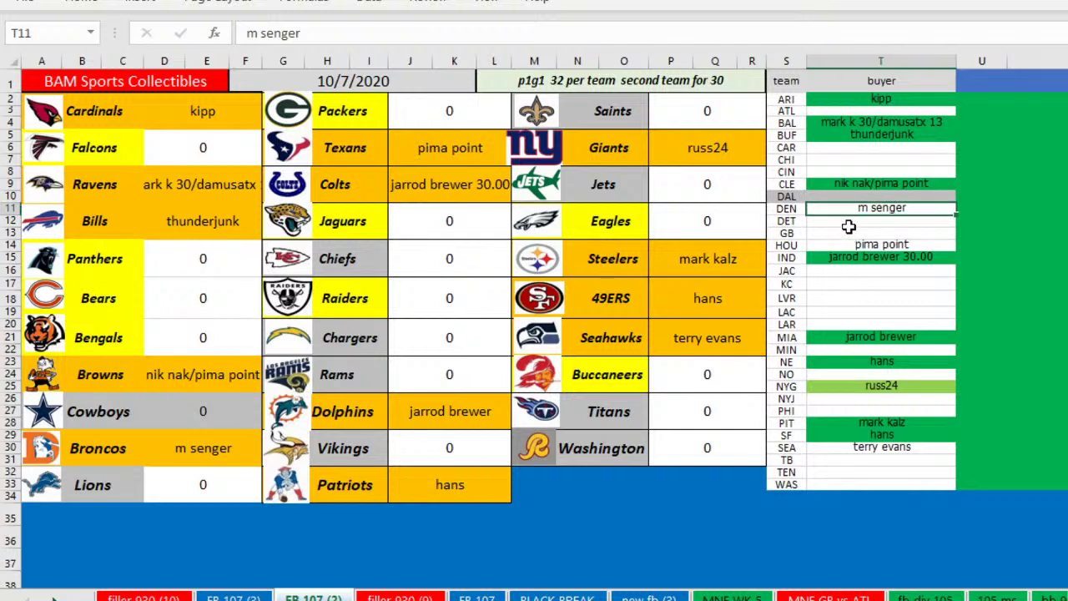
{"action": "left_click", "coordinate": [848, 224]}
{"action": "left_click", "coordinate": [845, 235]}
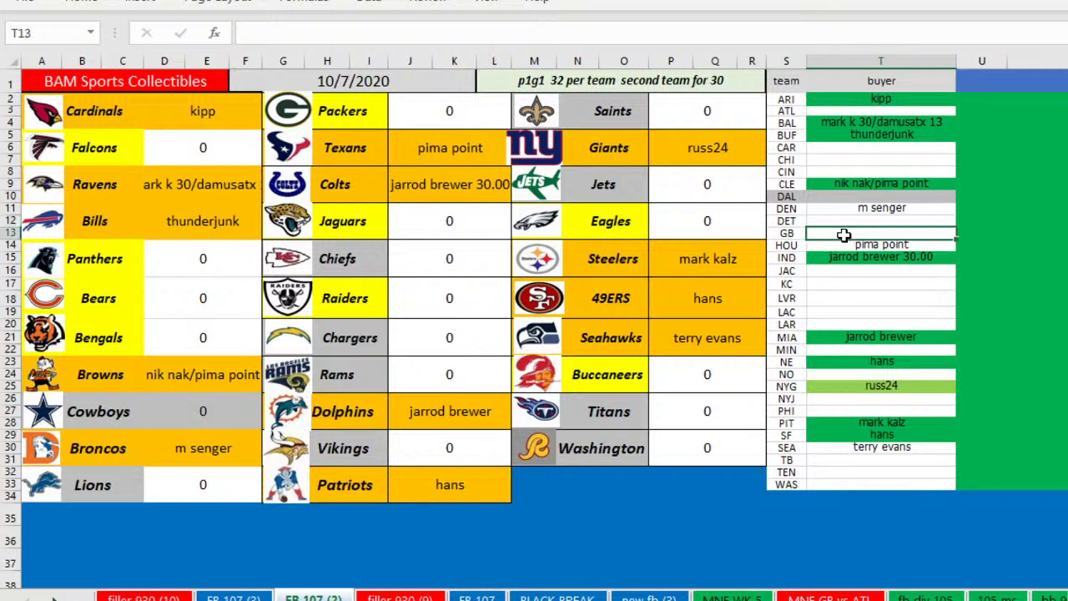
{"action": "type", "text": "pima point"}
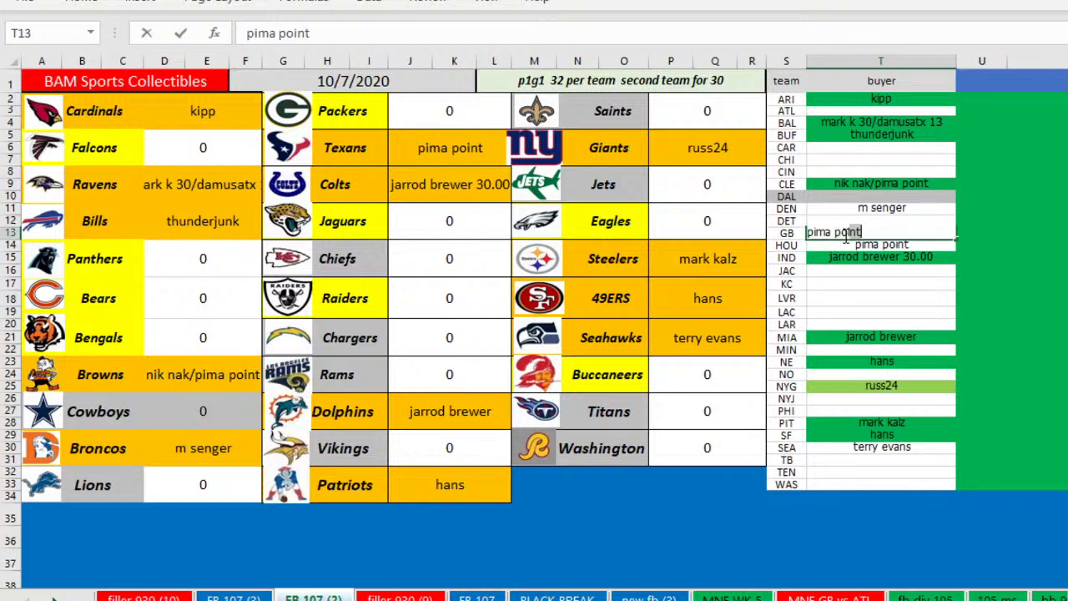
{"action": "type", "text": " filler"}
{"action": "key", "text": "Return"}
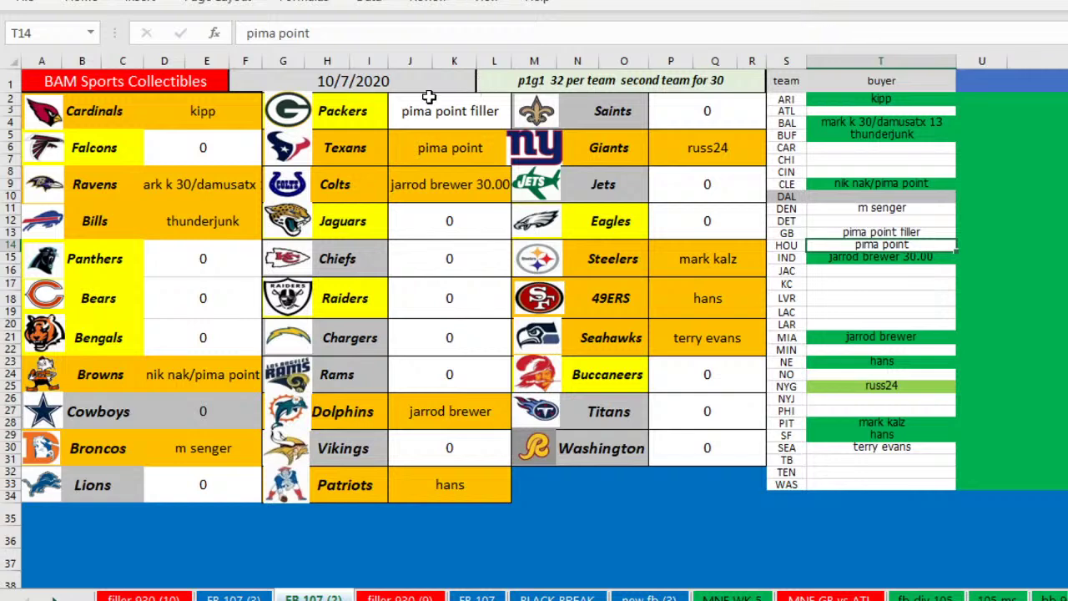
Fill the GB buyer cell T13 green.
{"action": "left_click", "coordinate": [863, 233]}
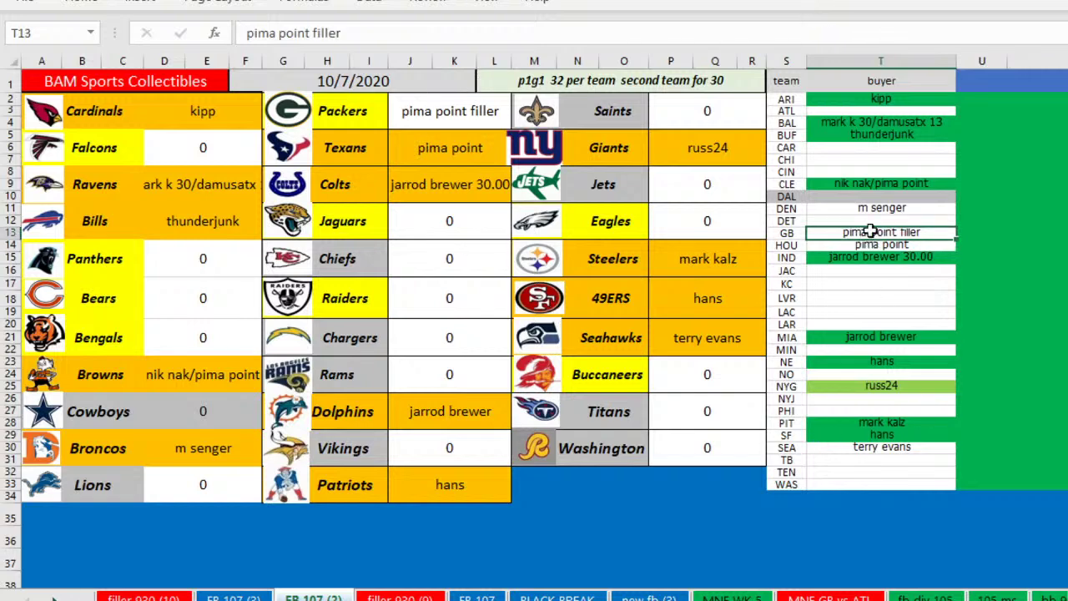
{"action": "right_click", "coordinate": [867, 233]}
{"action": "left_click", "coordinate": [958, 45]}
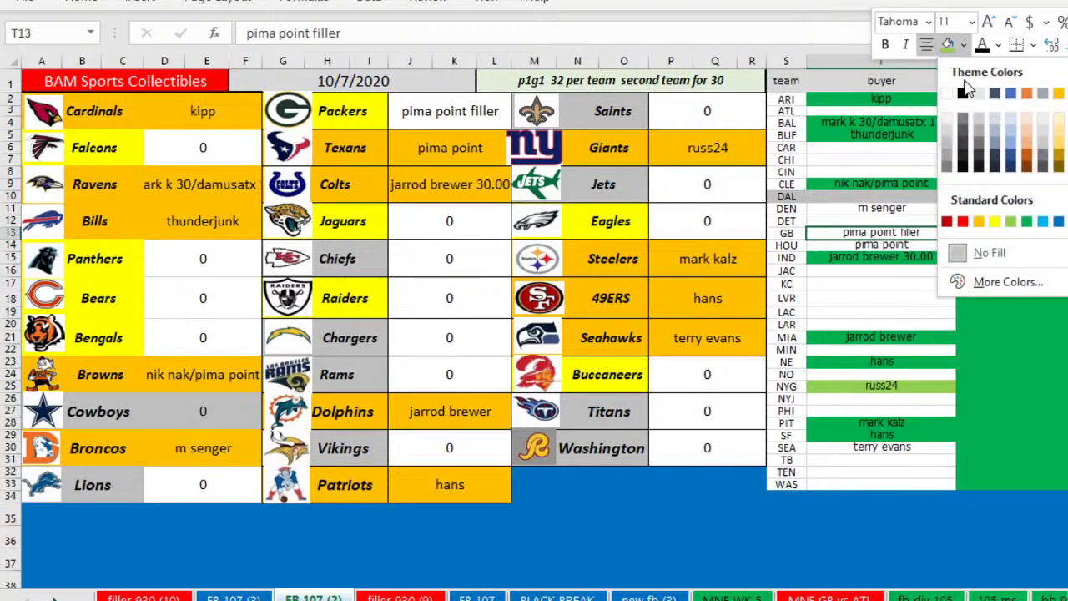
{"action": "left_click", "coordinate": [1009, 219]}
Fill the Packers team block orange.
{"action": "left_click", "coordinate": [360, 109]}
{"action": "right_click", "coordinate": [442, 111]}
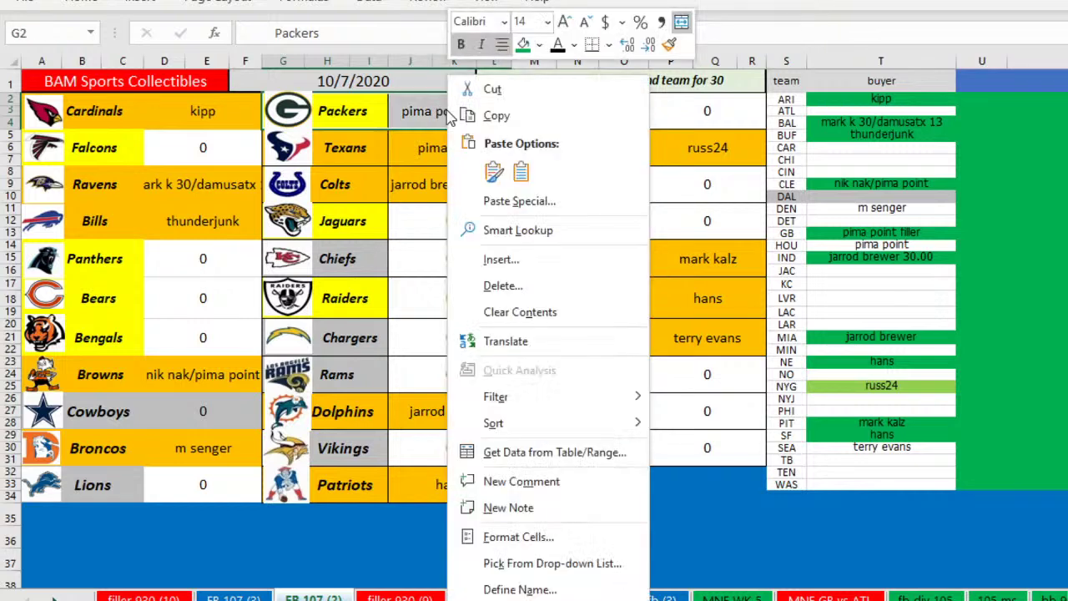
{"action": "left_click", "coordinate": [523, 45]}
{"action": "left_click", "coordinate": [539, 45]}
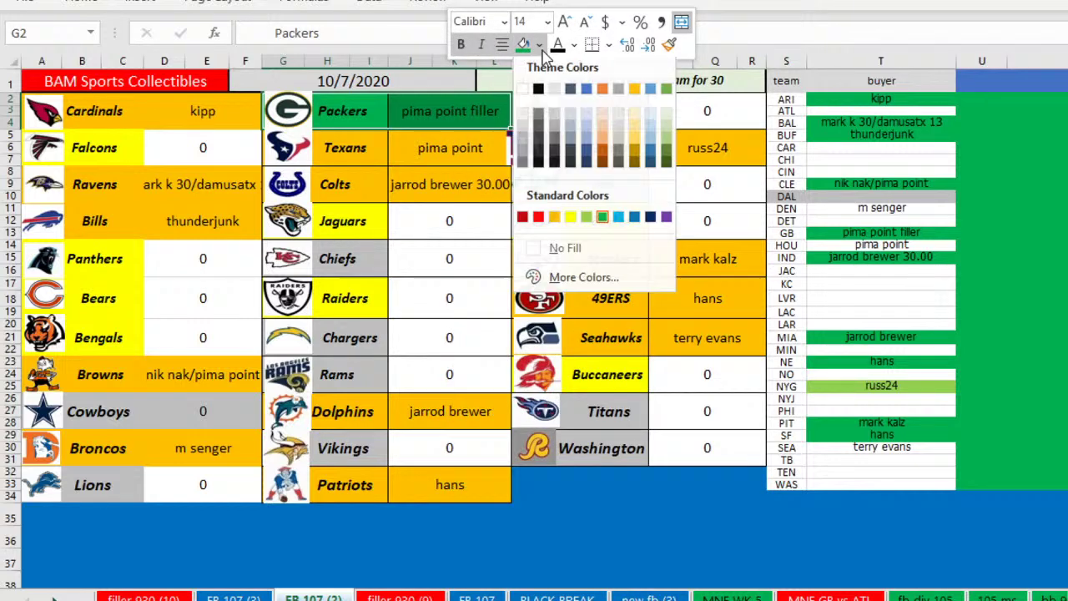
{"action": "left_click", "coordinate": [553, 218]}
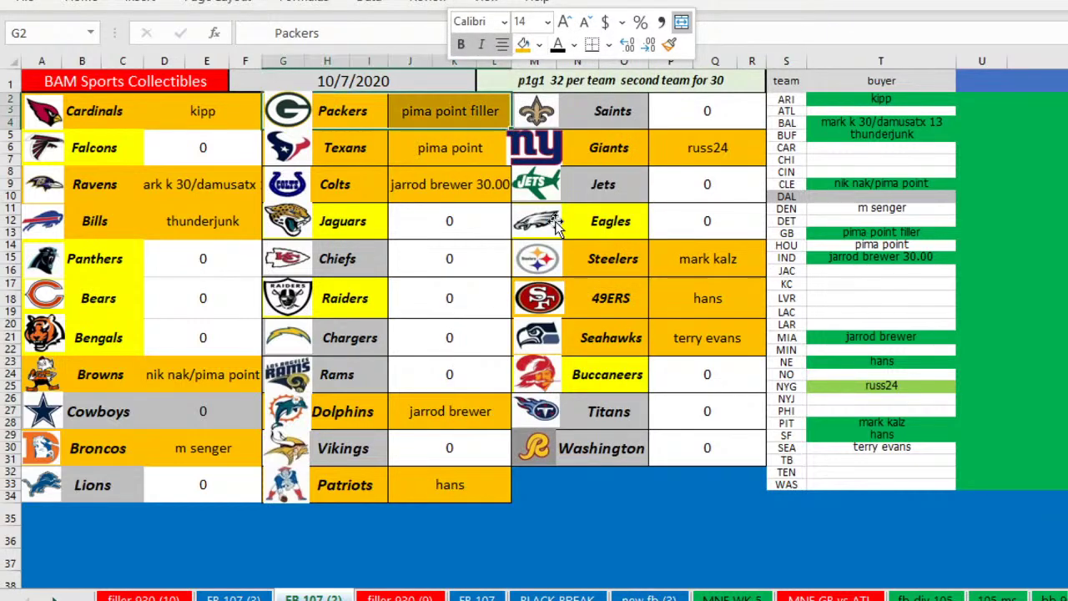
Enter the second giveaway winner with 'filler' as the CIN buyer in T8.
{"action": "left_click", "coordinate": [842, 171]}
{"action": "type", "text": "pattyboi"}
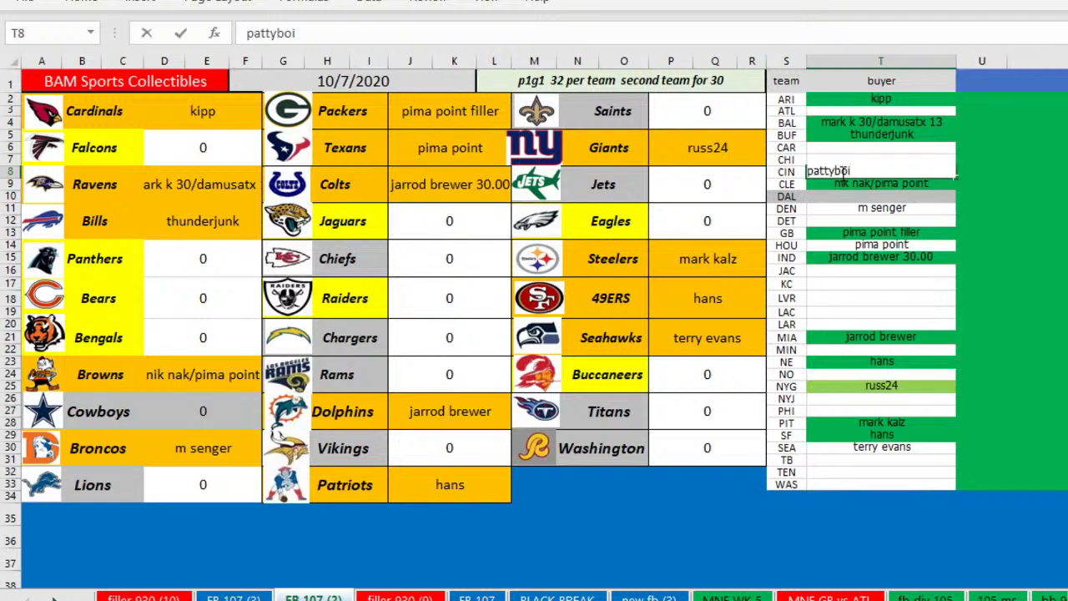
{"action": "type", "text": "swagg filler"}
{"action": "key", "text": "Return"}
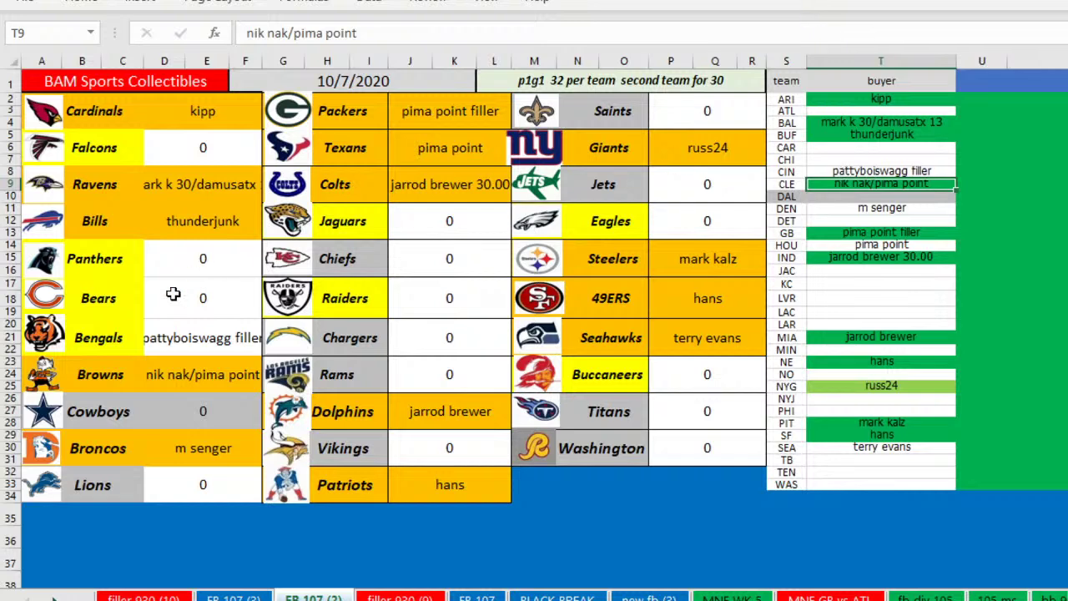
Apply orange fill to the Bengals row A20:E20.
{"action": "left_click", "coordinate": [106, 337]}
{"action": "left_click", "coordinate": [185, 337], "text": "shift"}
{"action": "right_click", "coordinate": [185, 337]}
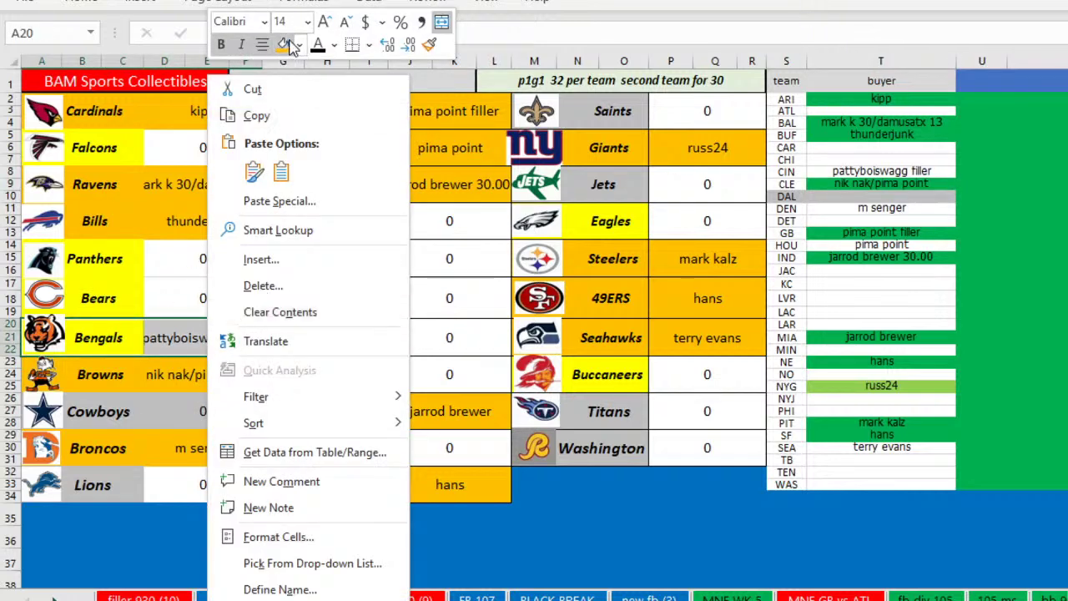
{"action": "key", "text": "Escape"}
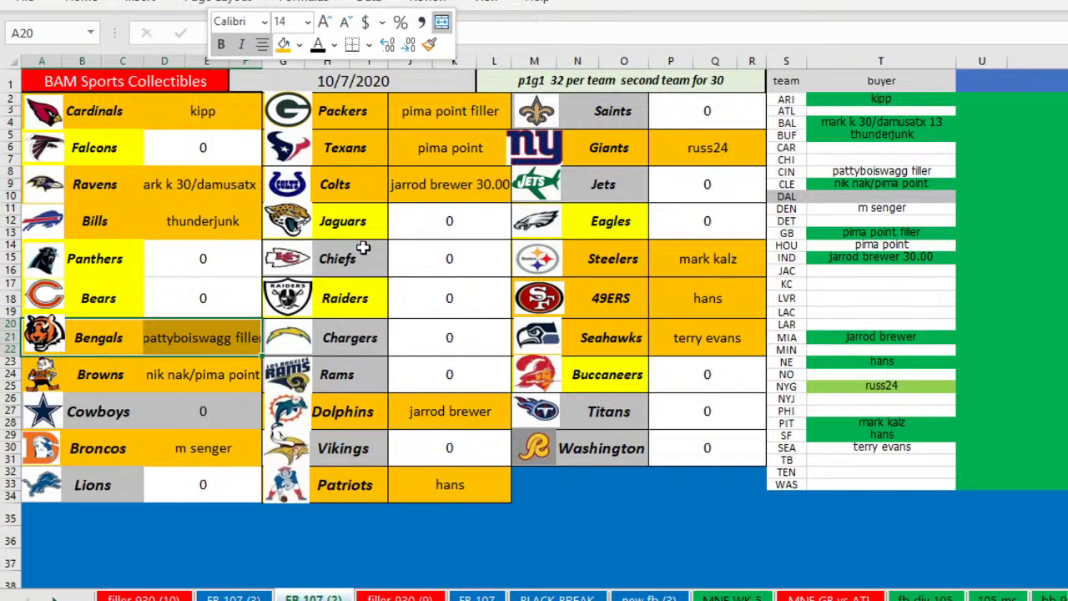
{"action": "left_click", "coordinate": [880, 207]}
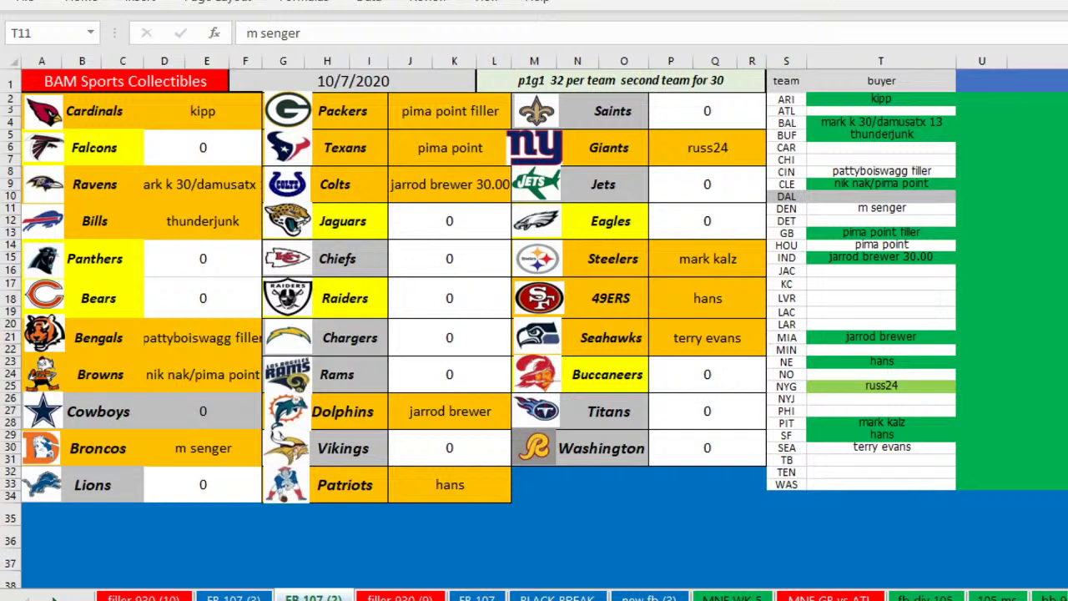
Fill the NYG and SEA buyer cells green.
{"action": "left_click", "coordinate": [907, 386]}
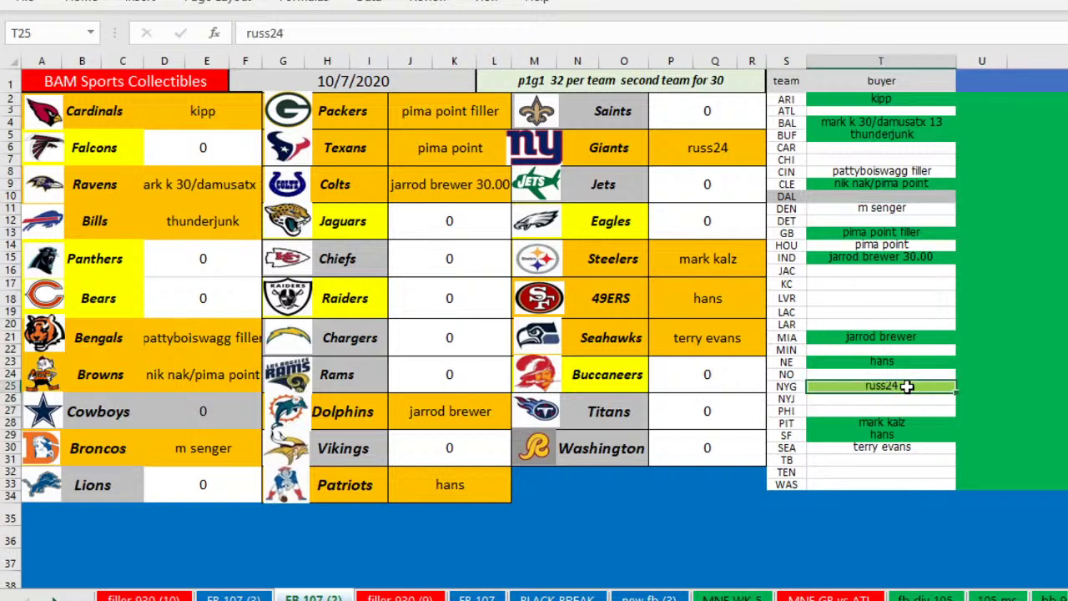
{"action": "right_click", "coordinate": [907, 386]}
{"action": "left_click", "coordinate": [990, 44]}
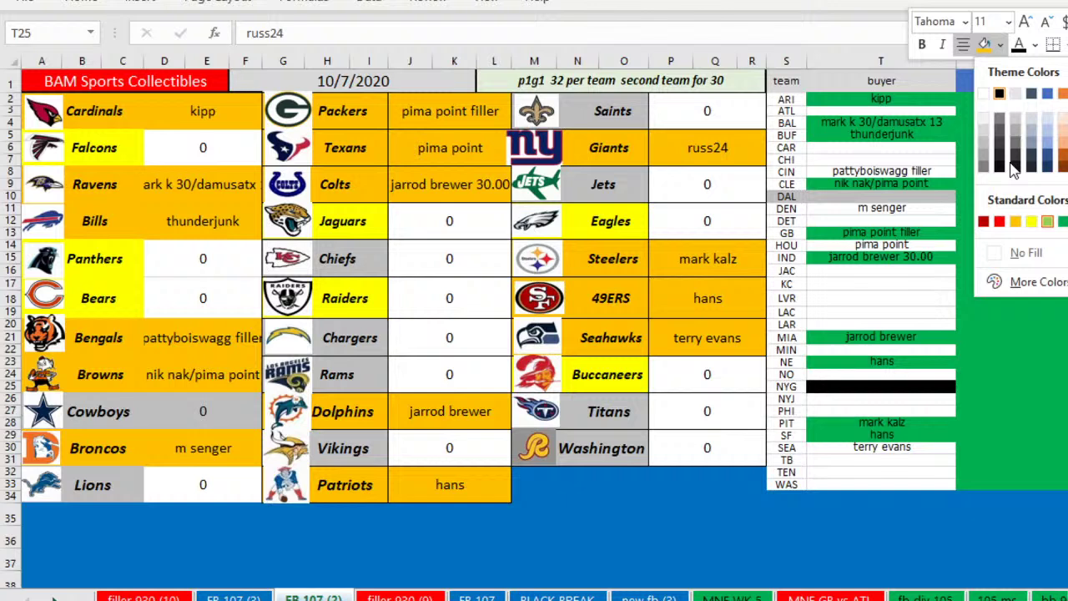
{"action": "left_click", "coordinate": [1063, 222]}
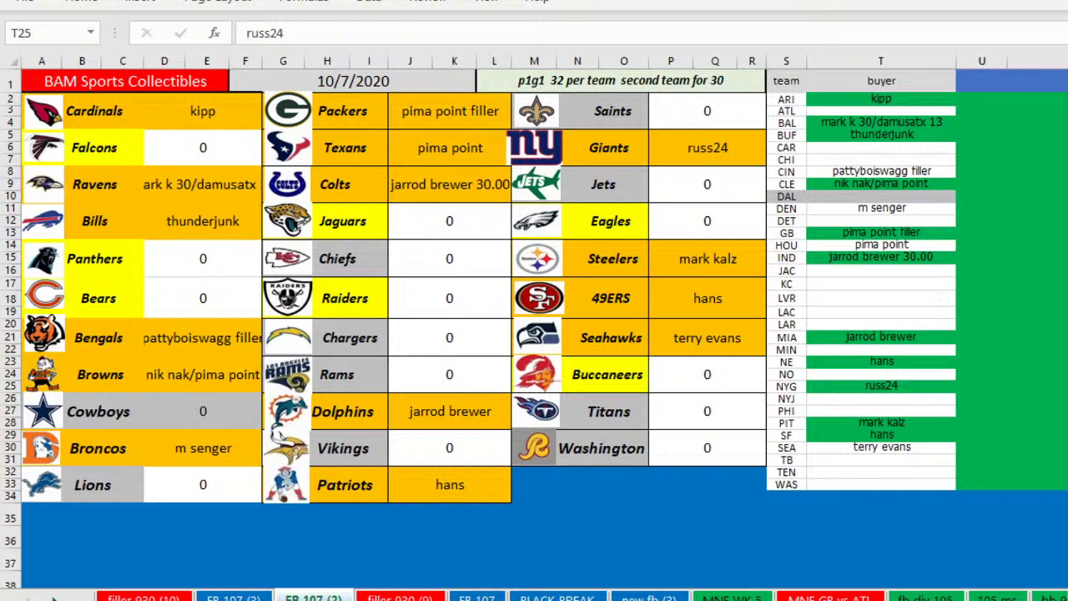
{"action": "left_click", "coordinate": [912, 210]}
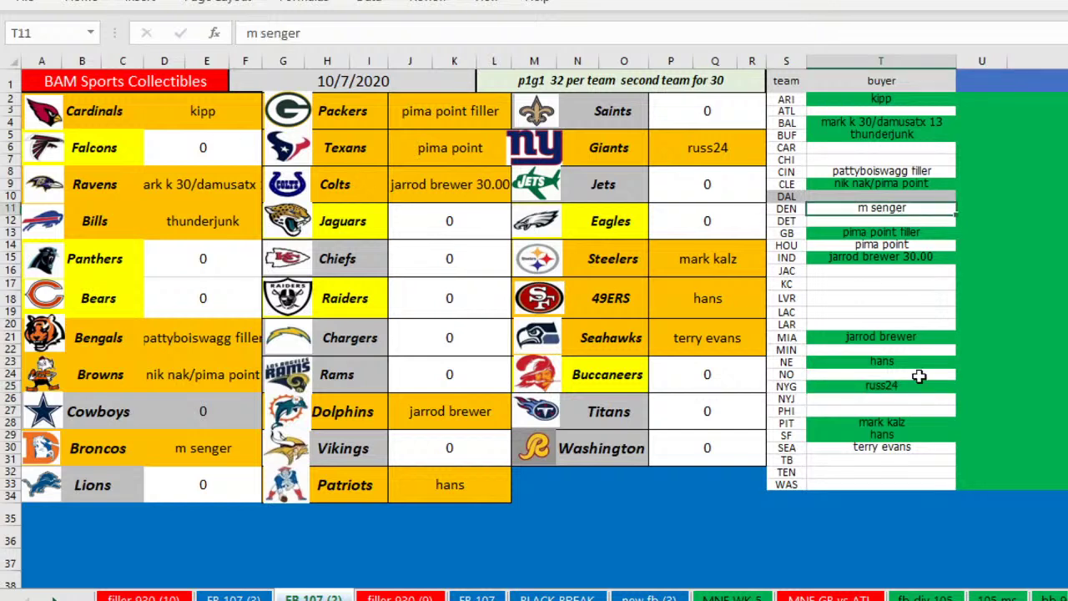
{"action": "left_click", "coordinate": [876, 450]}
{"action": "right_click", "coordinate": [876, 446]}
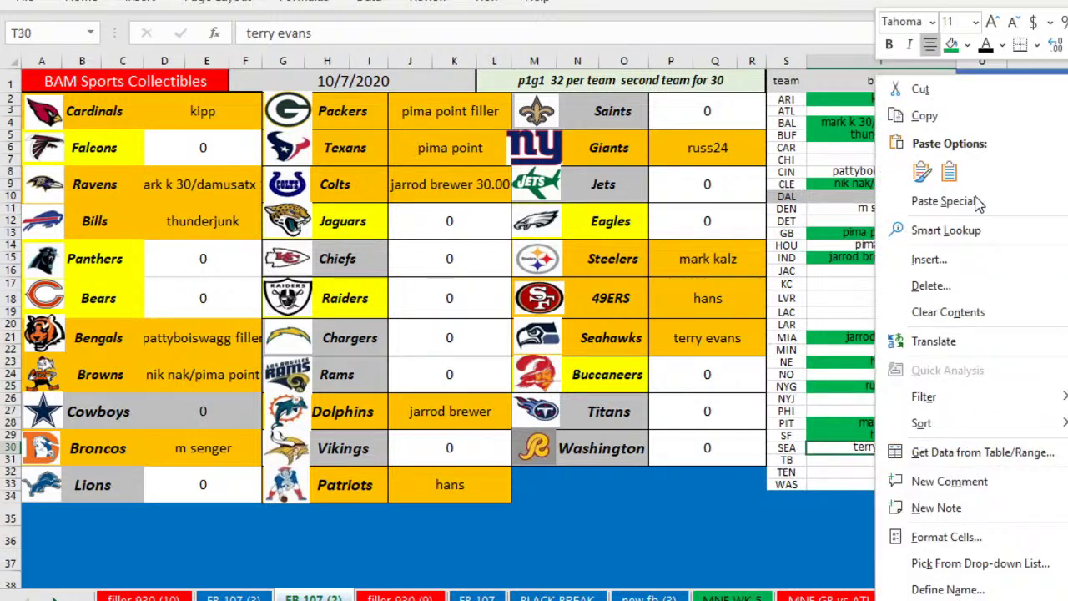
{"action": "left_click", "coordinate": [951, 45]}
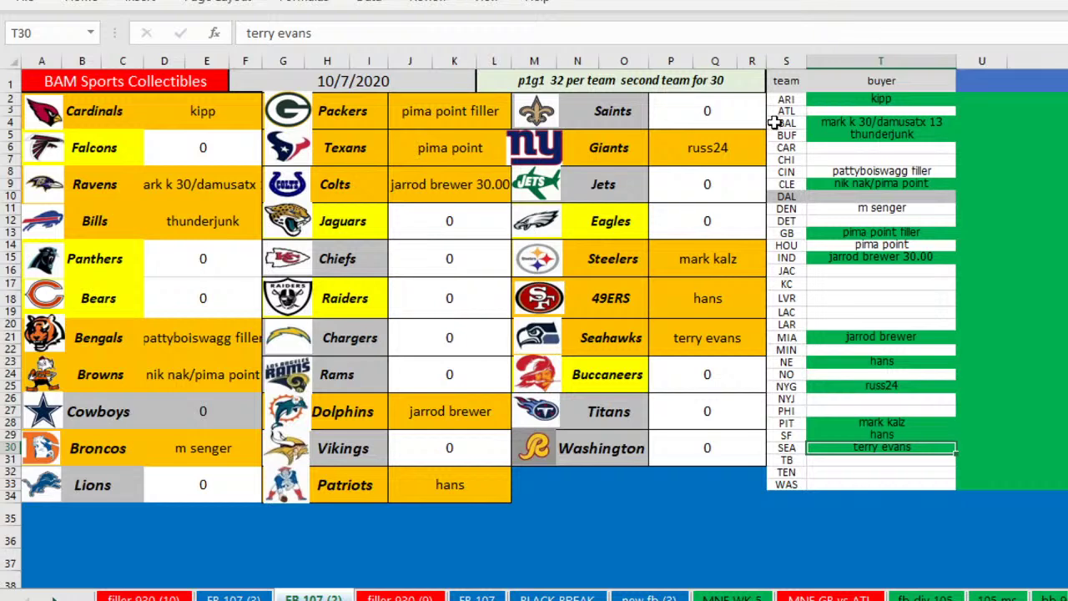
Fill the CIN and DEN buyer cells green.
{"action": "left_click", "coordinate": [880, 171]}
{"action": "right_click", "coordinate": [882, 172]}
{"action": "left_click", "coordinate": [963, 45]}
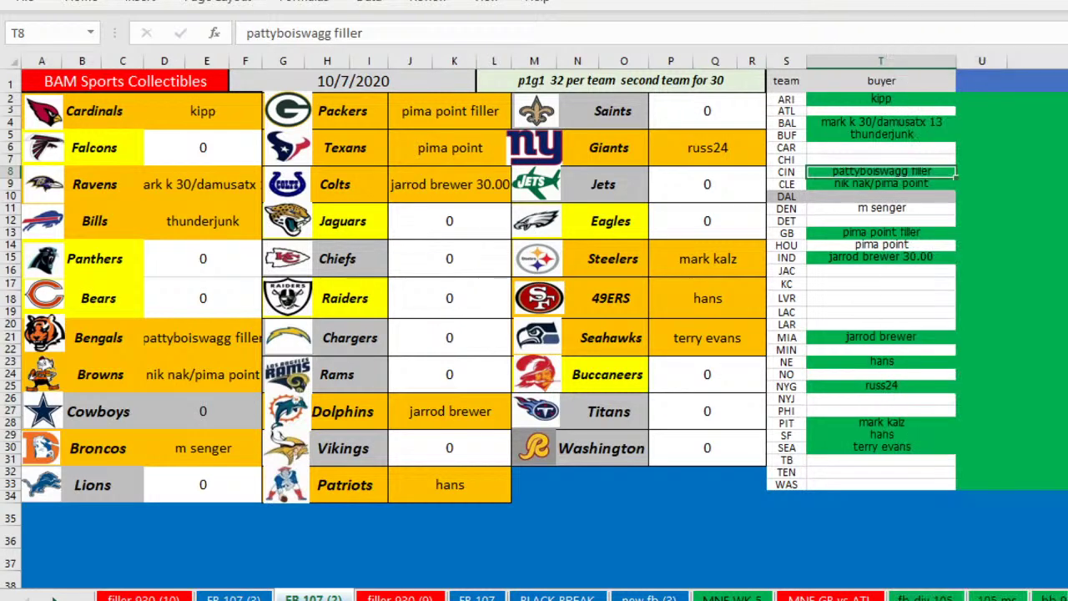
{"action": "left_click", "coordinate": [895, 208]}
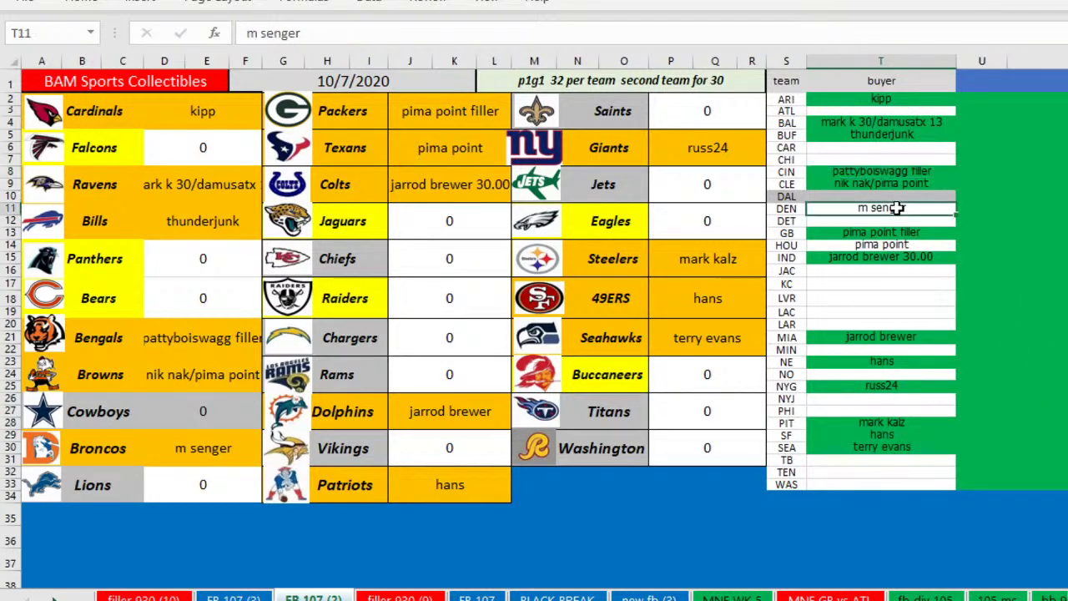
{"action": "right_click", "coordinate": [896, 208]}
{"action": "left_click", "coordinate": [973, 45]}
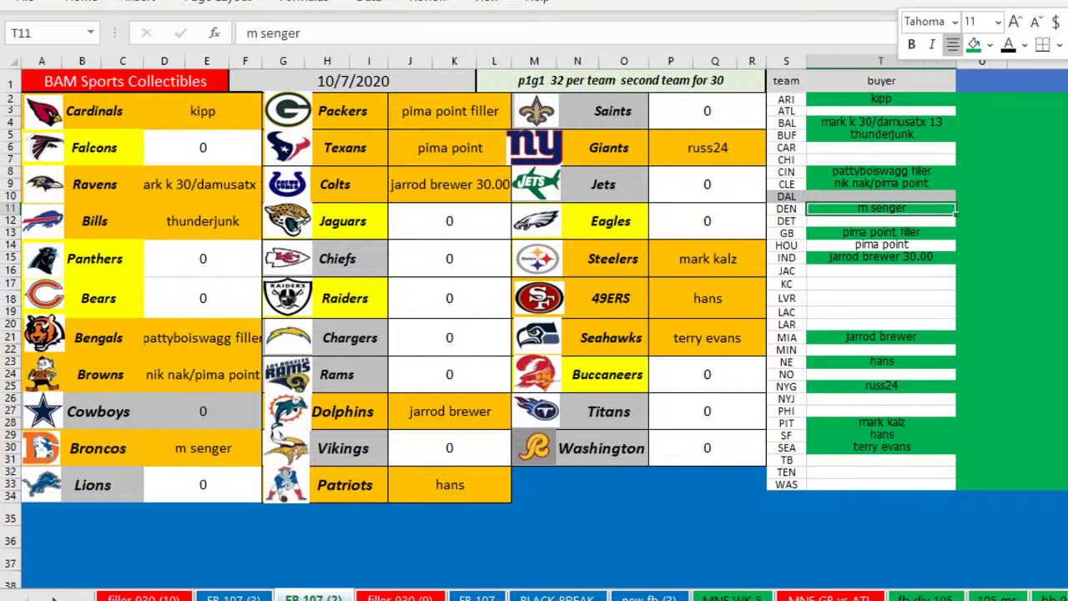
{"action": "left_click_drag", "start_coordinate": [874, 244], "coordinate": [859, 235]}
Enter the Jaguars buyer with 'filler' in the JAC cell T16.
{"action": "left_click", "coordinate": [861, 274]}
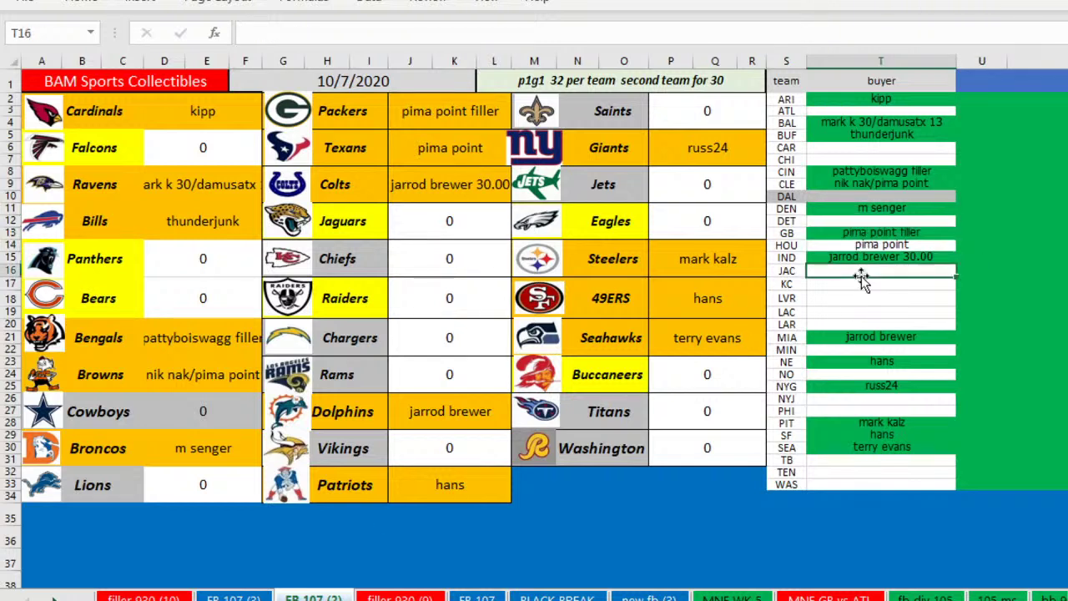
{"action": "type", "text": "ben filler"}
{"action": "key", "text": "Return"}
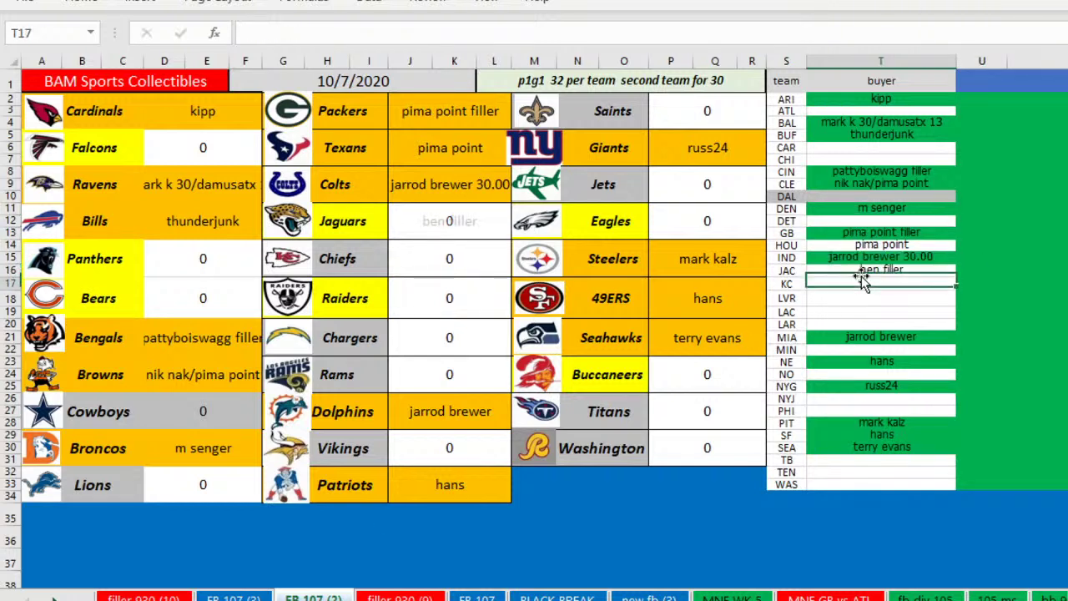
Shade the Jaguars block G11:J12 orange.
{"action": "left_click_drag", "start_coordinate": [349, 220], "coordinate": [434, 220]}
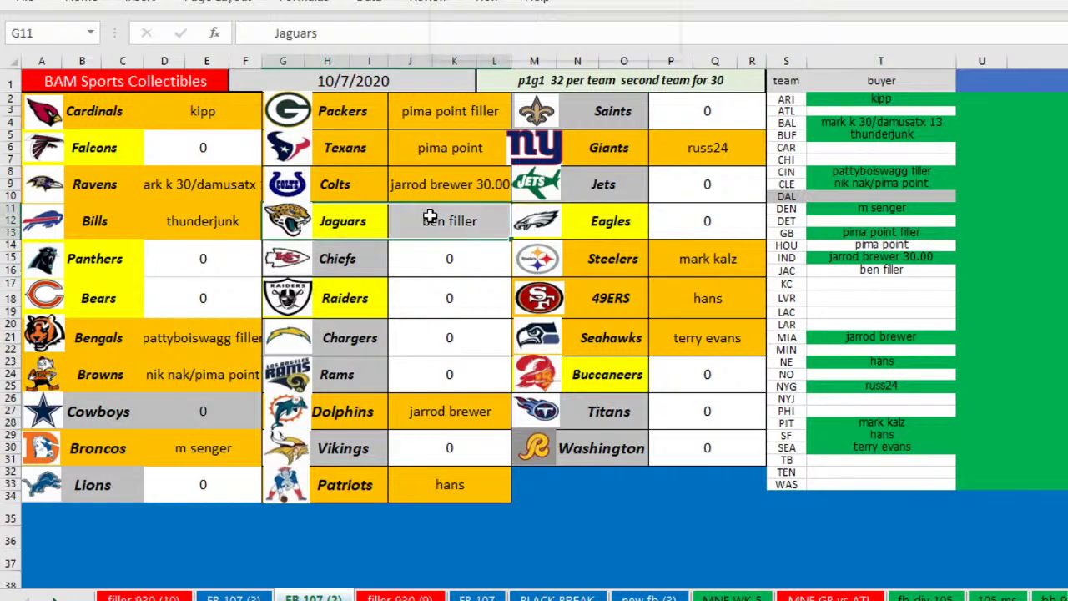
{"action": "right_click", "coordinate": [432, 220]}
{"action": "left_click", "coordinate": [521, 45]}
{"action": "left_click", "coordinate": [541, 218]}
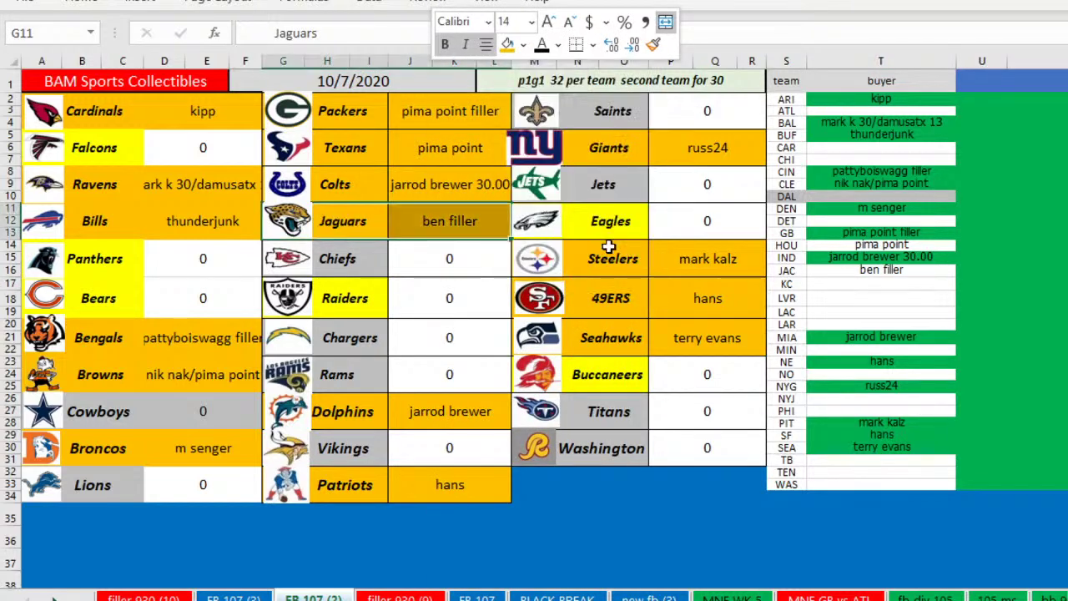
{"action": "right_click", "coordinate": [852, 273]}
Fill the JAC buyer cell T16 green.
{"action": "left_click", "coordinate": [946, 44]}
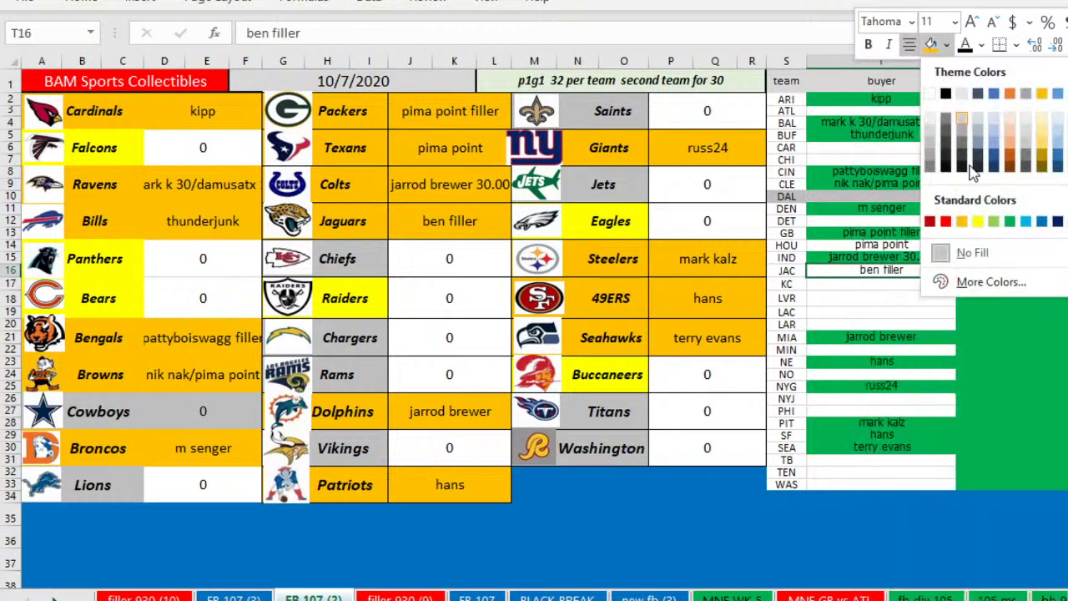
{"action": "left_click", "coordinate": [1009, 221]}
{"action": "left_click", "coordinate": [886, 243]}
{"action": "right_click", "coordinate": [886, 243]}
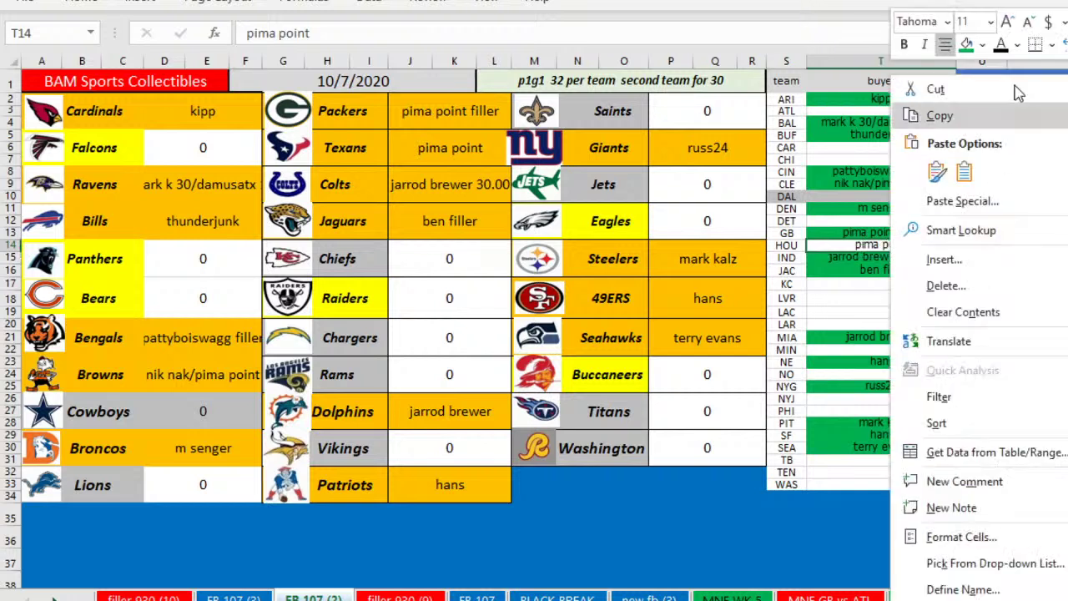
{"action": "left_click", "coordinate": [965, 45]}
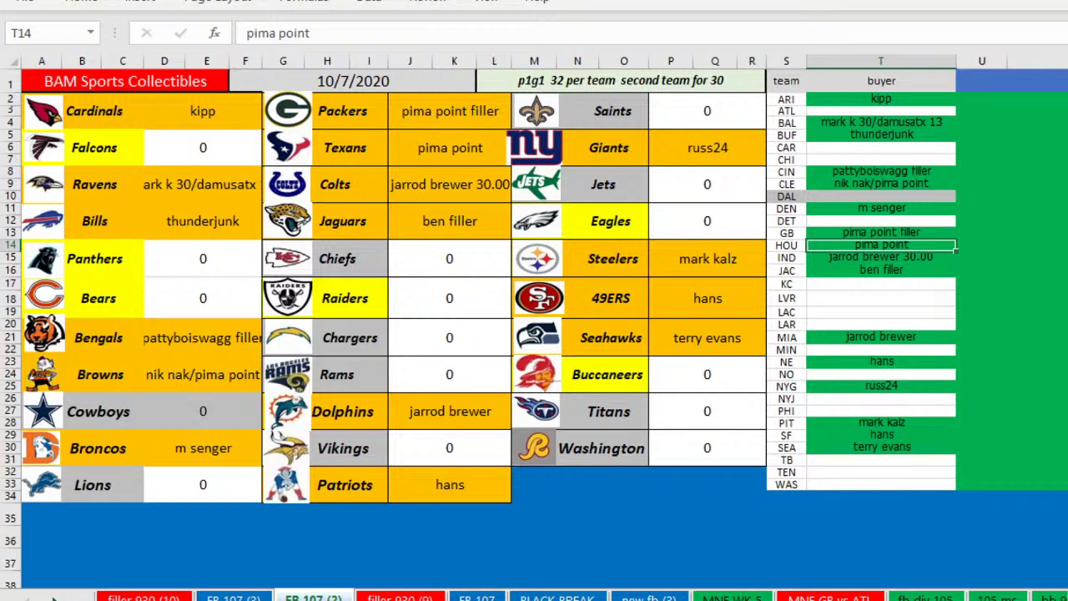
Copy the buyer list T2:T31 and bring the RANDOM.ORG window over the sheet.
{"action": "left_click", "coordinate": [837, 487]}
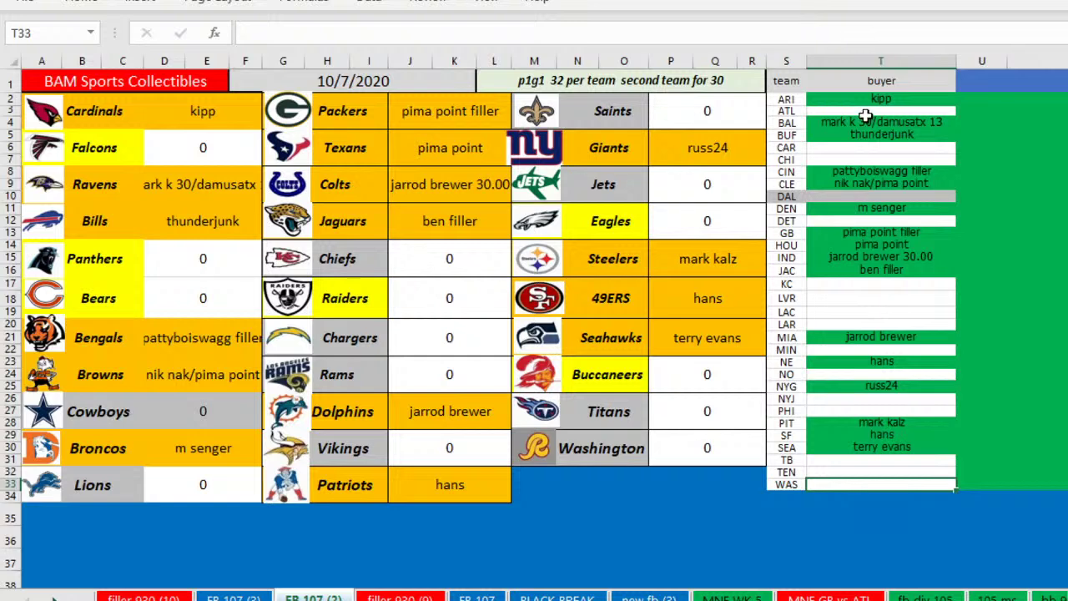
{"action": "left_click_drag", "start_coordinate": [871, 99], "coordinate": [882, 448]}
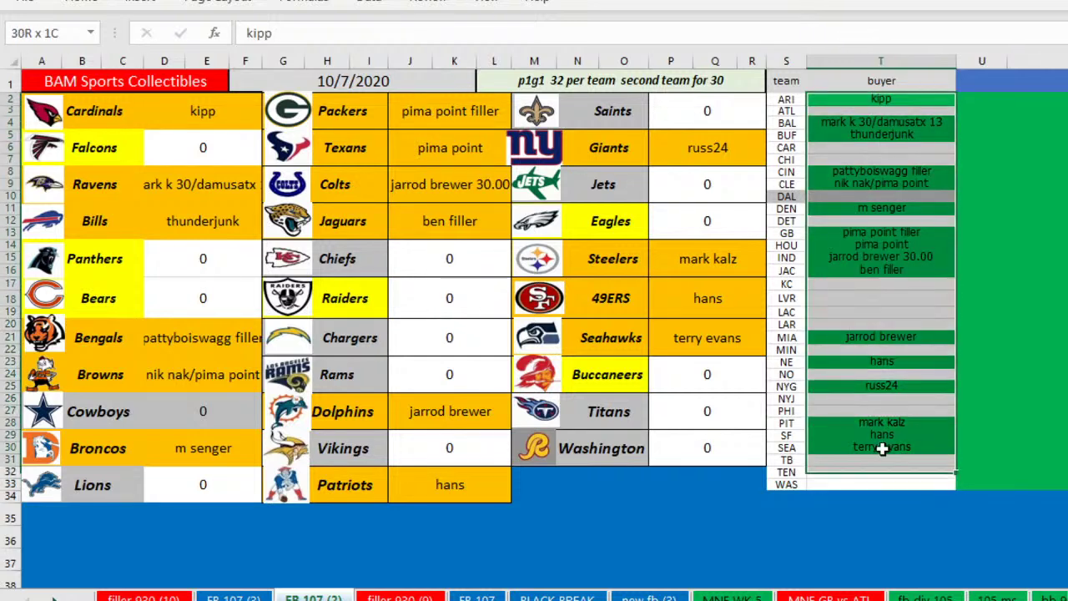
{"action": "right_click", "coordinate": [851, 232]}
{"action": "left_click", "coordinate": [900, 113]}
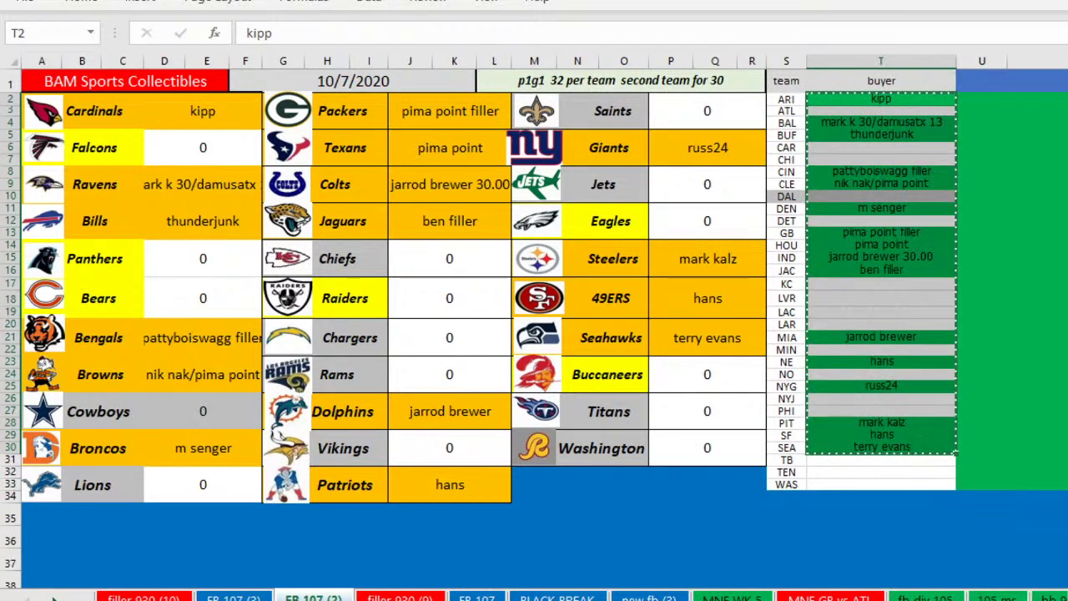
{"action": "left_click_drag", "start_coordinate": [250, 0], "coordinate": [642, 33]}
Set up a new giveaway with the pasted buyer entries, description 'lid 2 filler' and 5 rounds.
{"action": "left_click", "coordinate": [405, 501]}
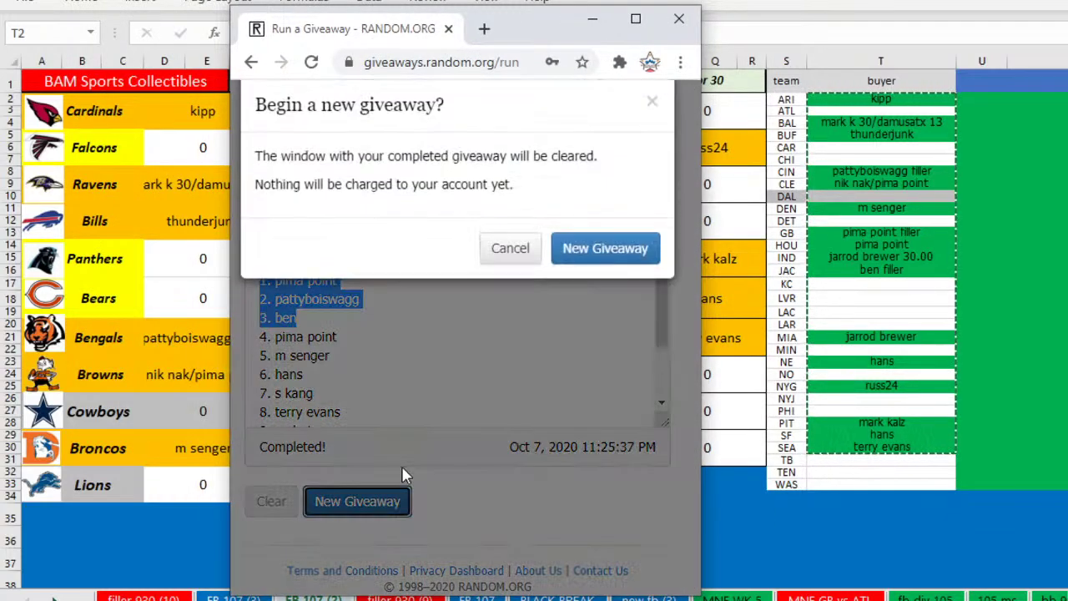
{"action": "left_click", "coordinate": [602, 261]}
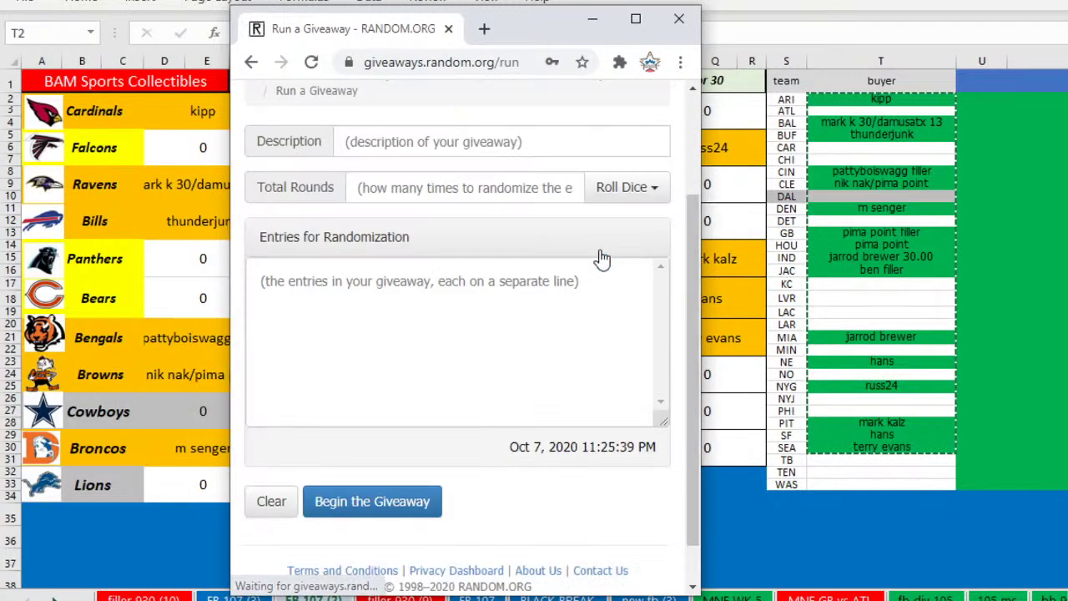
{"action": "right_click", "coordinate": [300, 288]}
{"action": "left_click", "coordinate": [354, 437]}
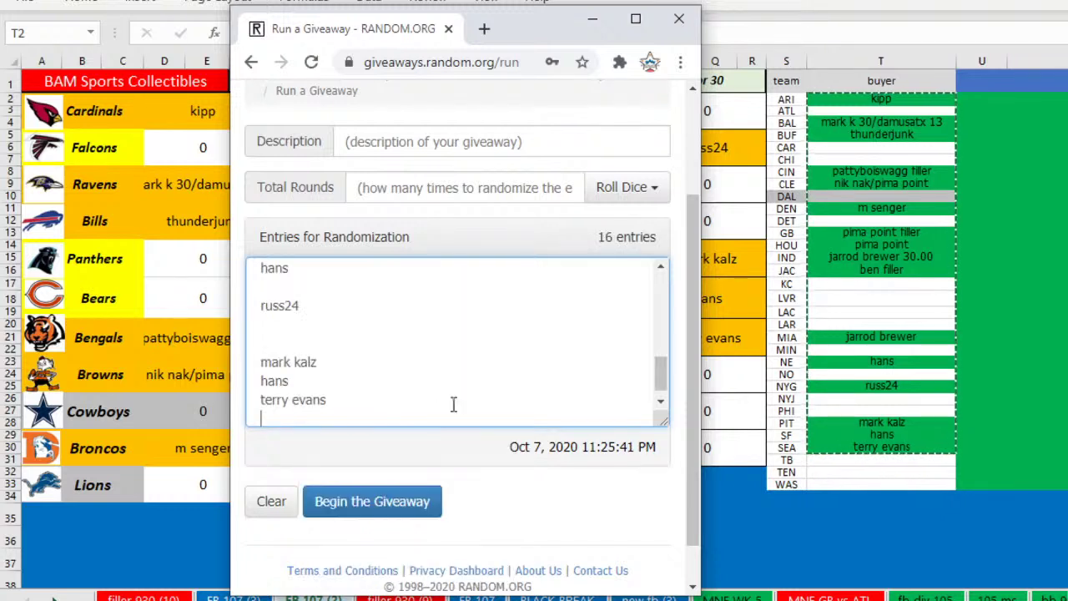
{"action": "scroll", "coordinate": [453, 405], "scroll_direction": "up", "scroll_amount": 5}
{"action": "left_click", "coordinate": [417, 141]}
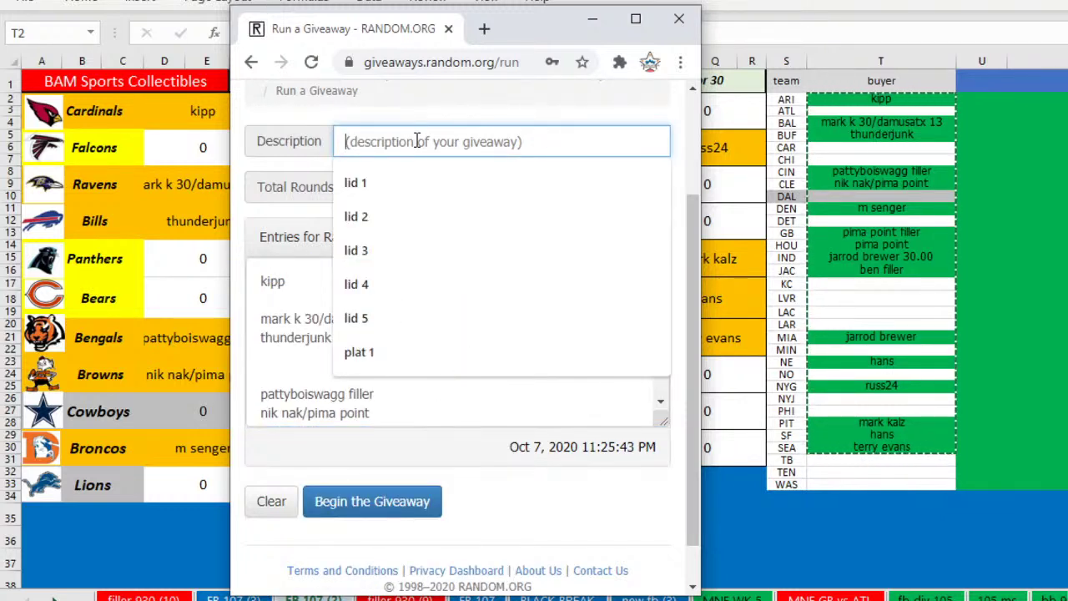
{"action": "type", "text": "lid 2 filler"}
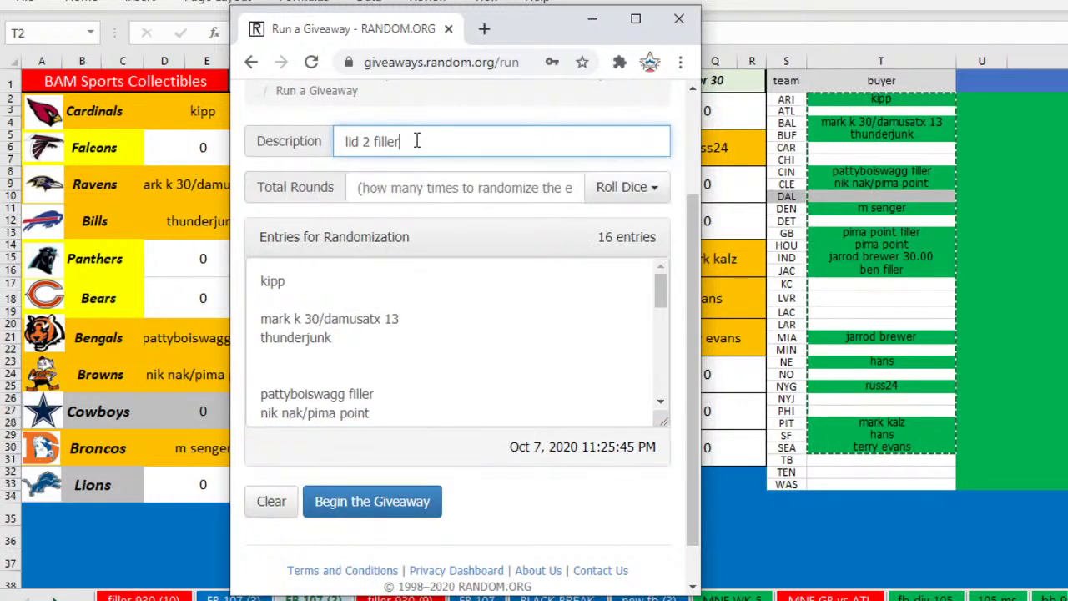
{"action": "left_click", "coordinate": [417, 184]}
{"action": "left_click", "coordinate": [392, 239]}
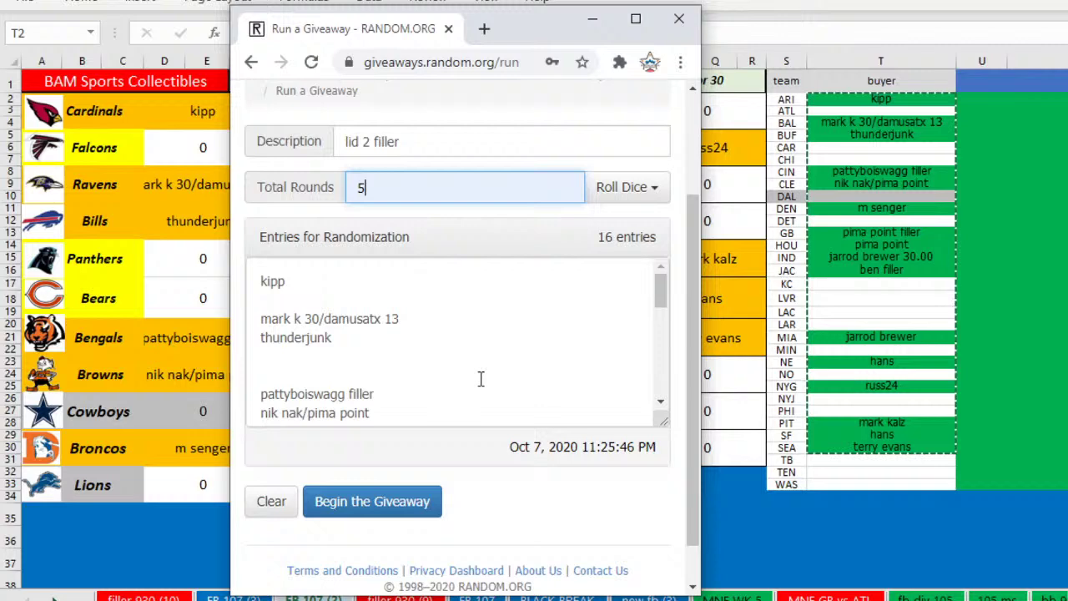
Begin the giveaway, run all 5 rounds and enlarge the list to show all 16 results.
{"action": "left_click", "coordinate": [383, 505]}
{"action": "left_click", "coordinate": [581, 322]}
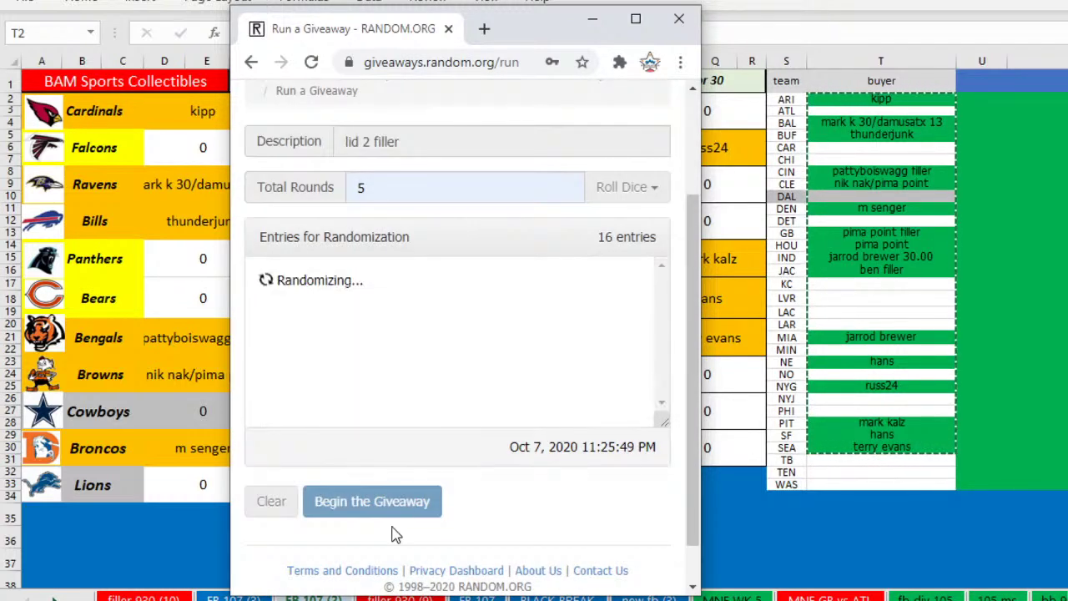
{"action": "left_click", "coordinate": [358, 509]}
{"action": "left_click", "coordinate": [361, 509]}
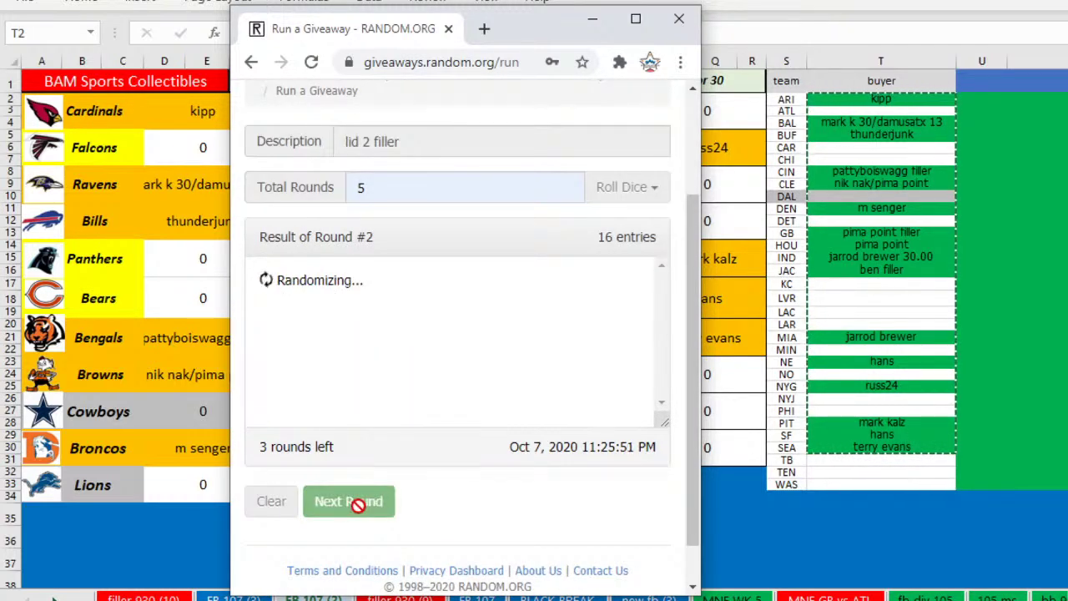
{"action": "left_click", "coordinate": [360, 509]}
{"action": "left_click", "coordinate": [361, 509]}
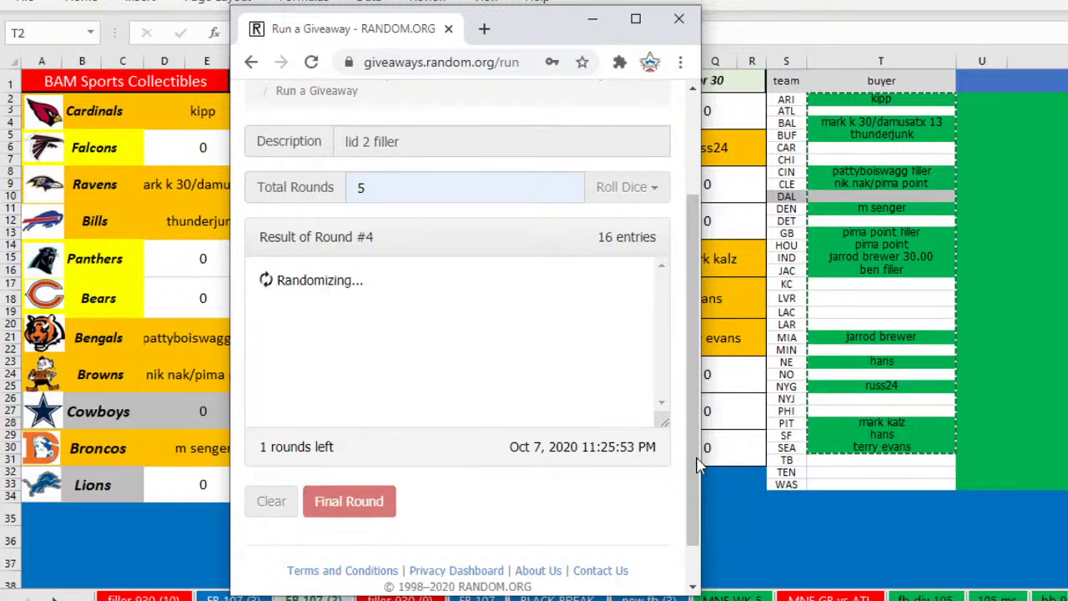
{"action": "left_click_drag", "start_coordinate": [665, 423], "coordinate": [607, 594]}
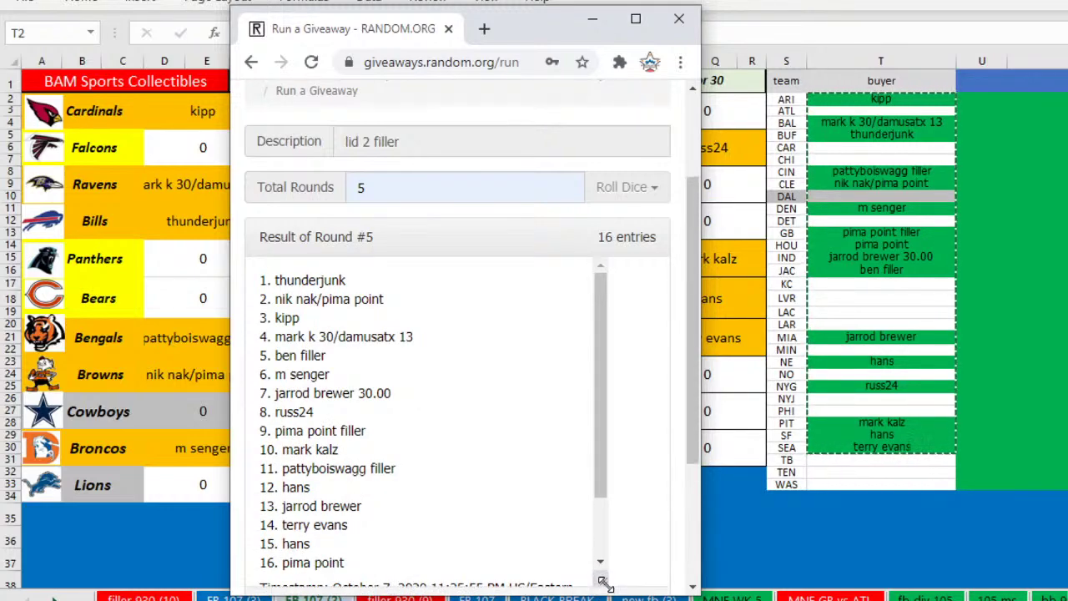
{"action": "left_click_drag", "start_coordinate": [534, 33], "coordinate": [1067, 51]}
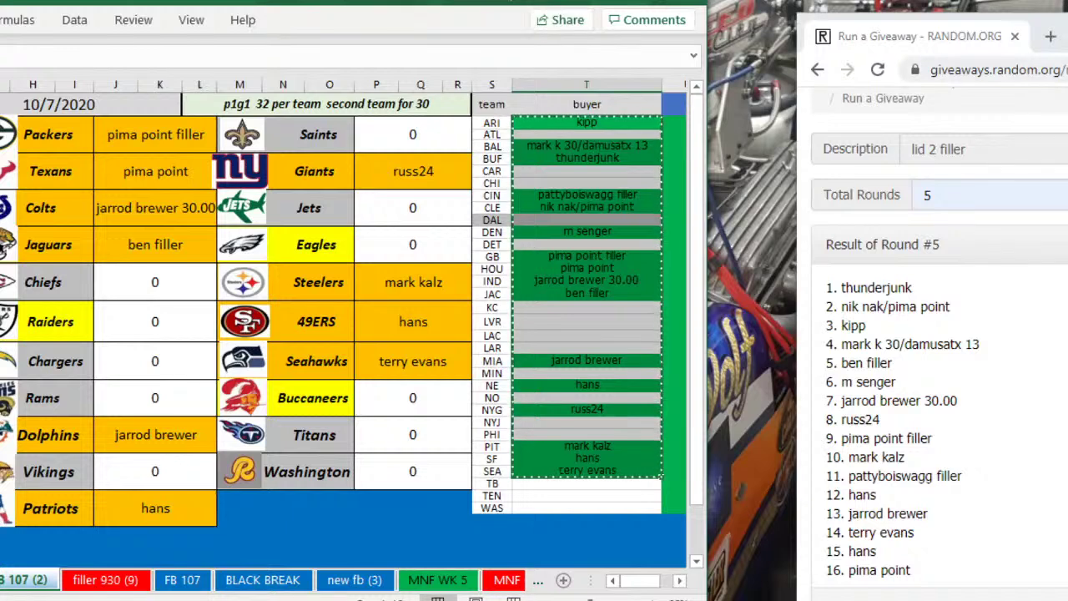
Place the giveaway results beside the sheet and enter the ATL buyer.
{"action": "left_click_drag", "start_coordinate": [918, 38], "coordinate": [846, 0]}
{"action": "left_click", "coordinate": [571, 140]}
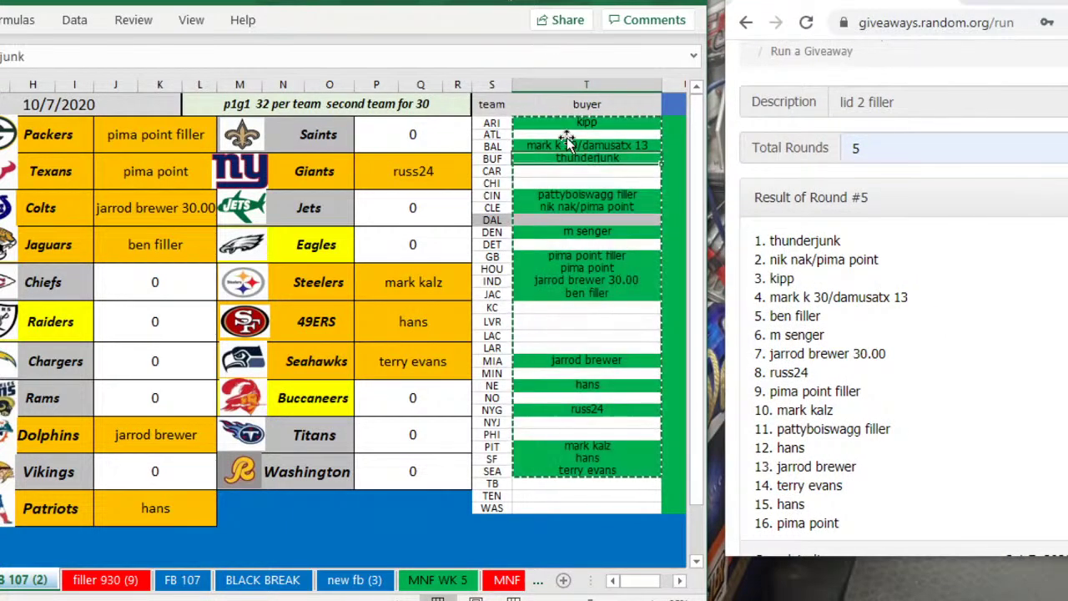
{"action": "key", "text": "Up"}
{"action": "key", "text": "Up"}
{"action": "key", "text": "Up"}
{"action": "left_click", "coordinate": [553, 135]}
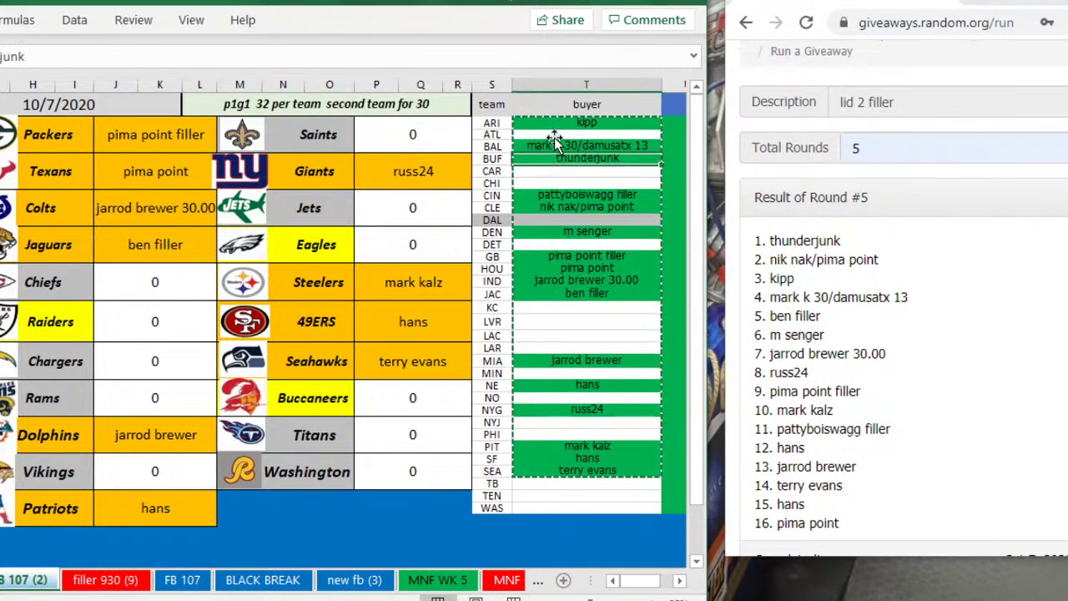
{"action": "key", "text": "BackSpace"}
{"action": "type", "text": "thunderjunk"}
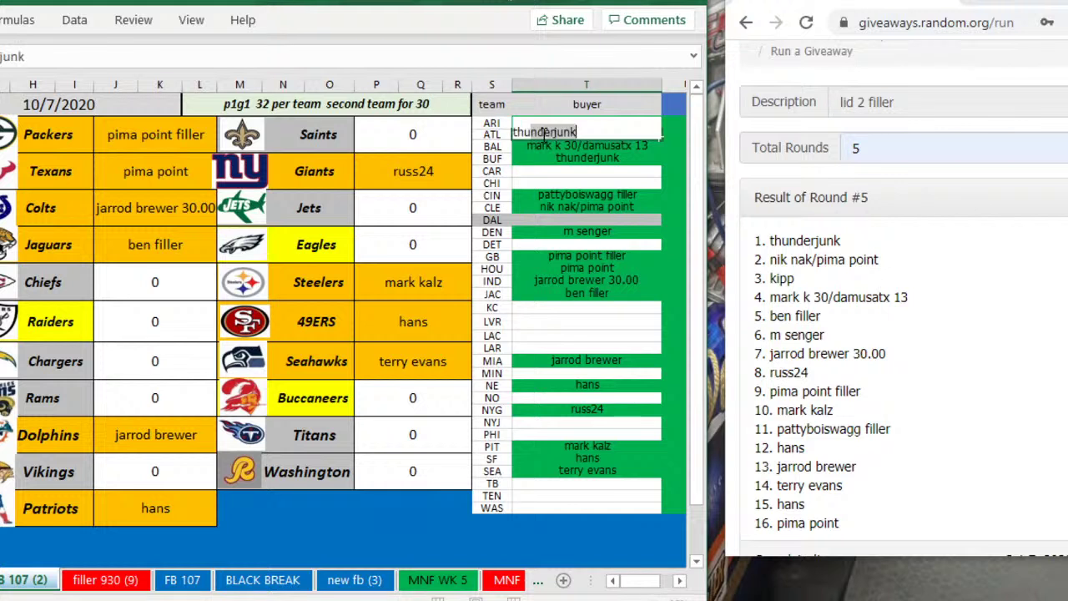
{"action": "key", "text": "Return"}
Enter the giveaway winners as buyers for CAR, CHI, DAL and DET.
{"action": "key", "text": "Down"}
{"action": "key", "text": "Down"}
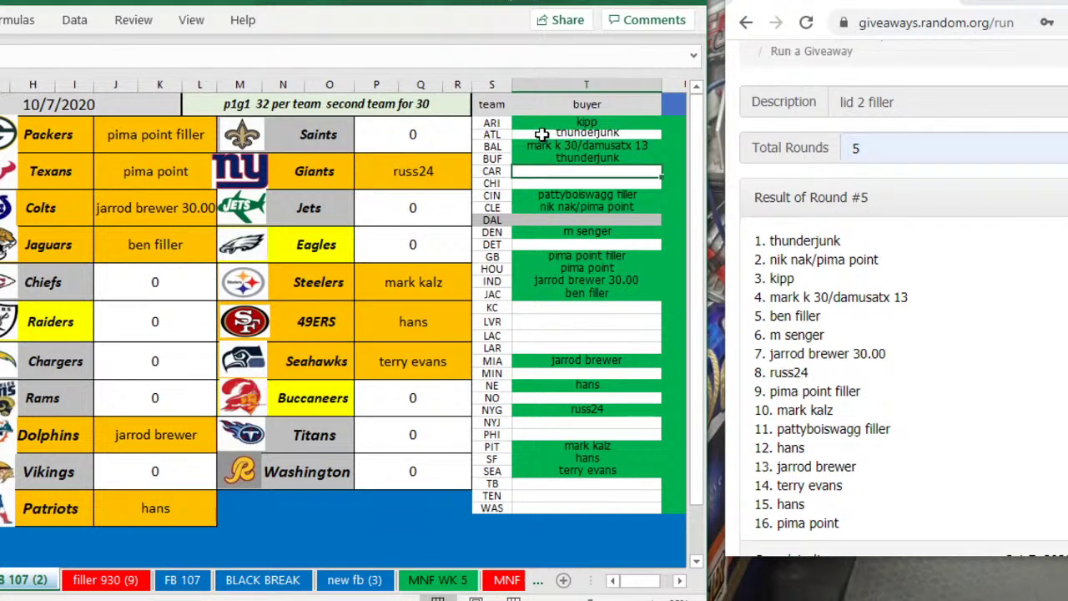
{"action": "type", "text": "pima p"}
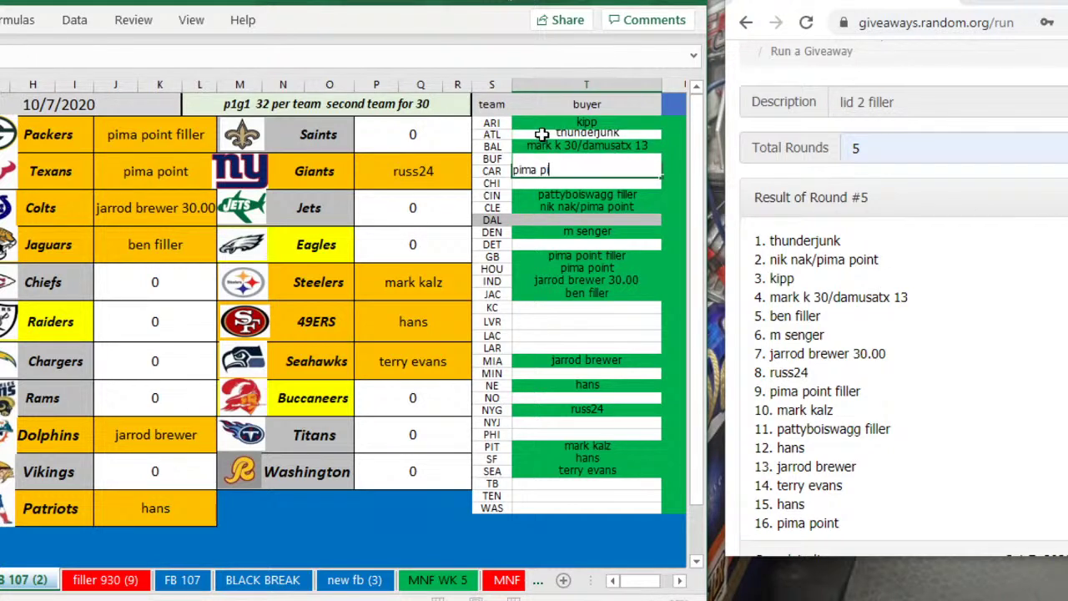
{"action": "type", "text": "iint"}
{"action": "key", "text": "Return"}
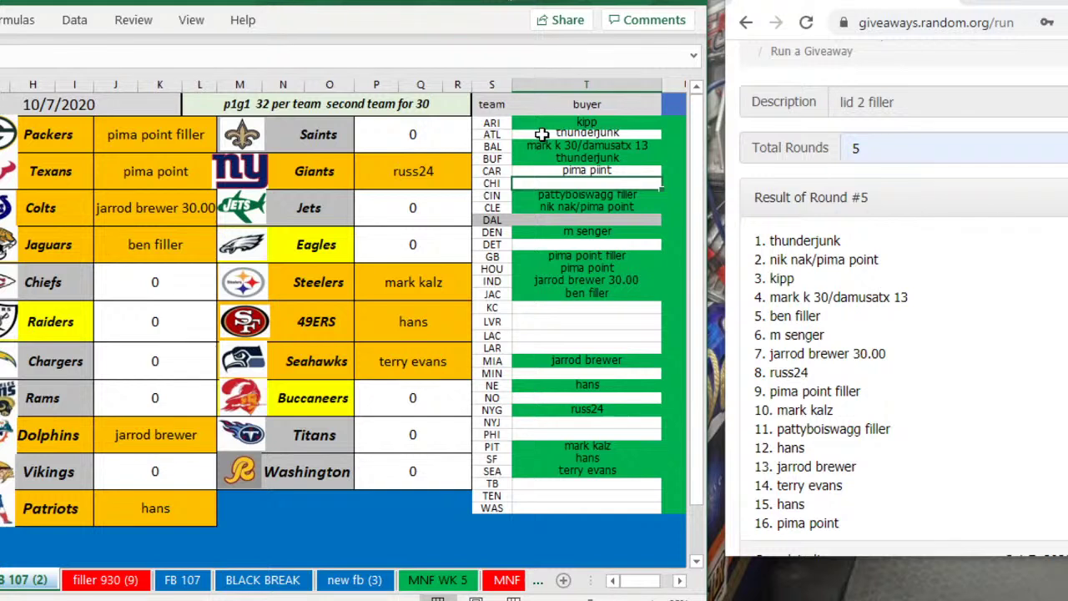
{"action": "type", "text": "kipp"}
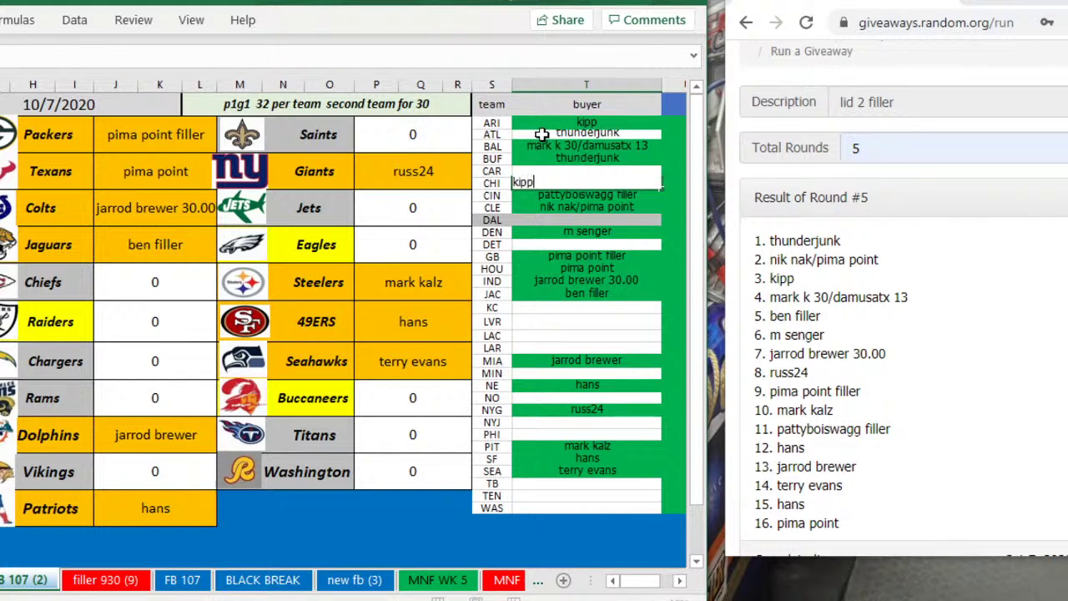
{"action": "key", "text": "Return"}
{"action": "key", "text": "Down"}
{"action": "key", "text": "Down"}
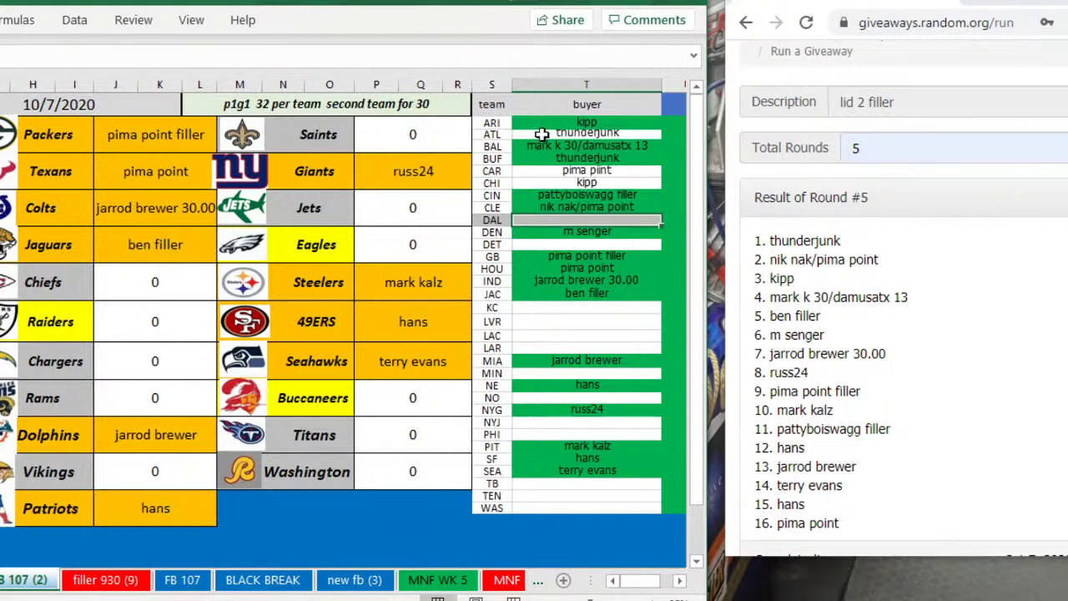
{"action": "type", "text": "damusa"}
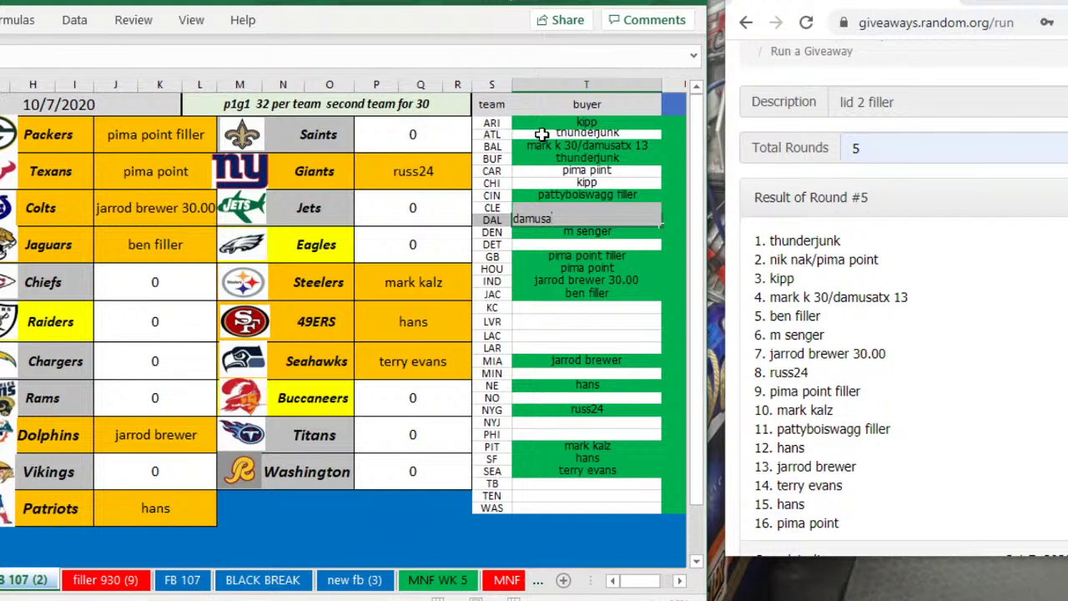
{"action": "type", "text": "tx/mk"}
{"action": "key", "text": "Return"}
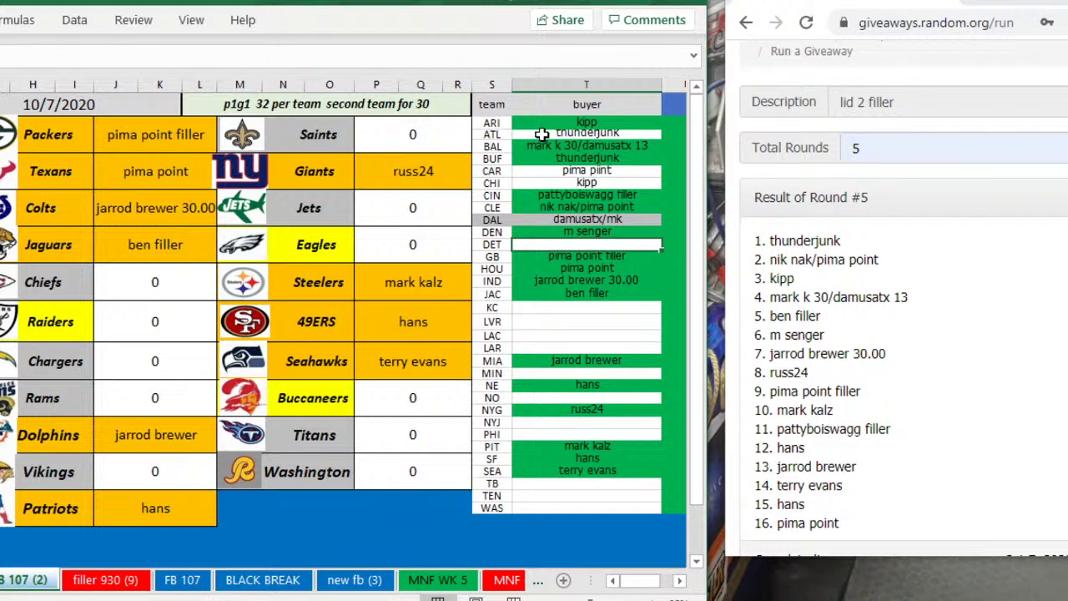
{"action": "type", "text": "ben"}
{"action": "key", "text": "Return"}
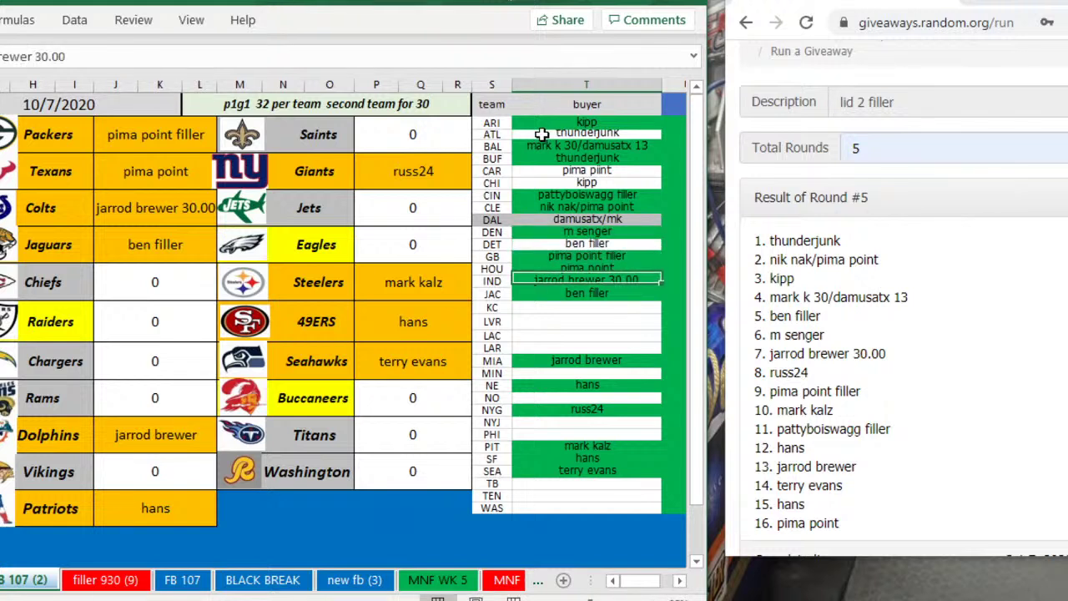
Enter the winners as buyers for KC, LVR, LAC and LAR.
{"action": "key", "text": "Down"}
{"action": "key", "text": "Down"}
{"action": "key", "text": "Down"}
{"action": "key", "text": "Down"}
{"action": "key", "text": "Return"}
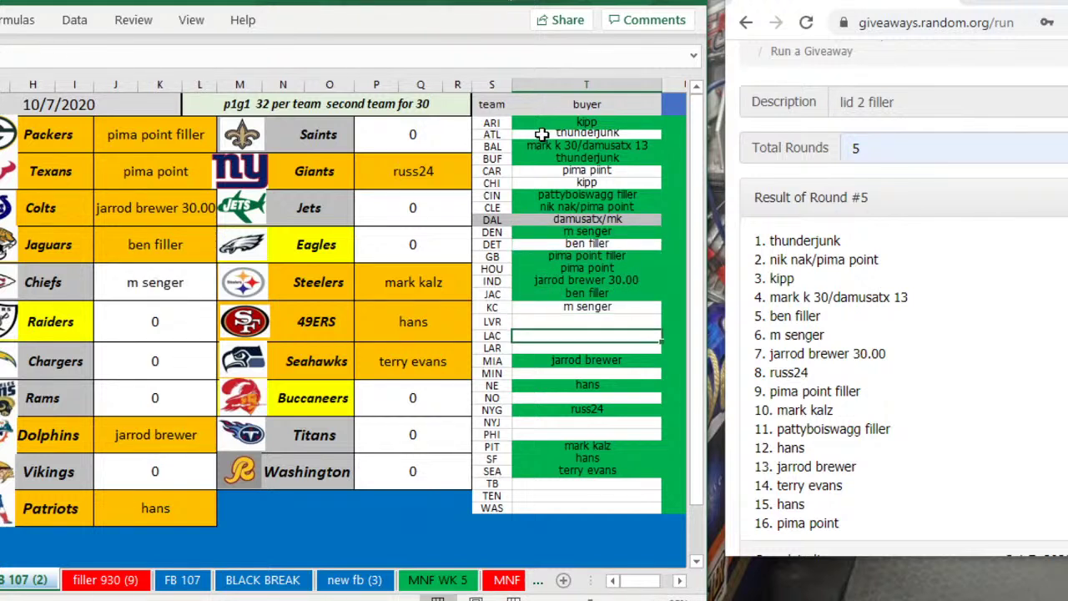
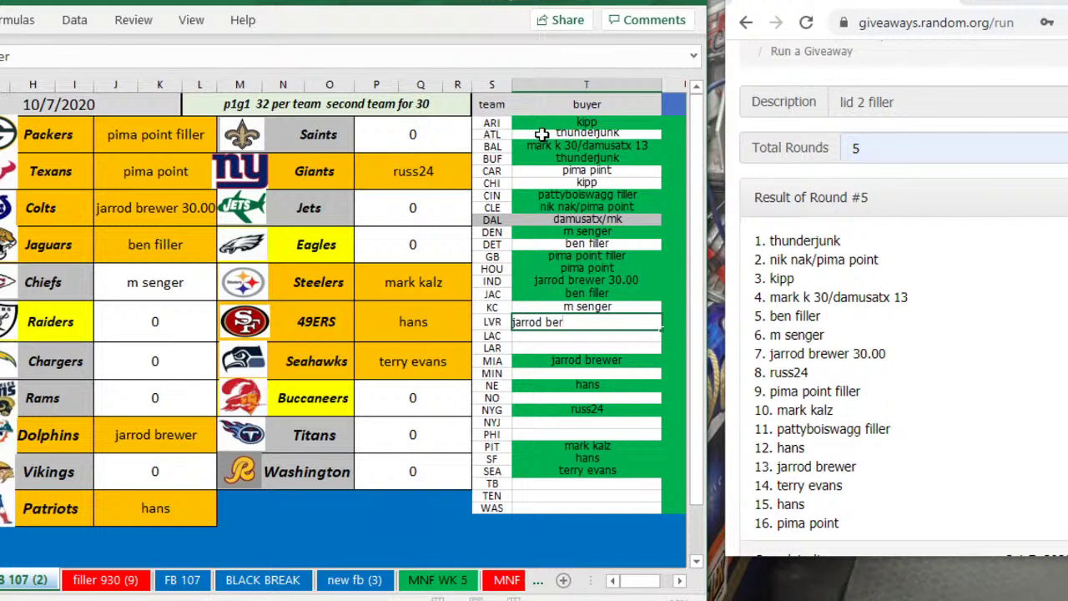
{"action": "key", "text": "Return"}
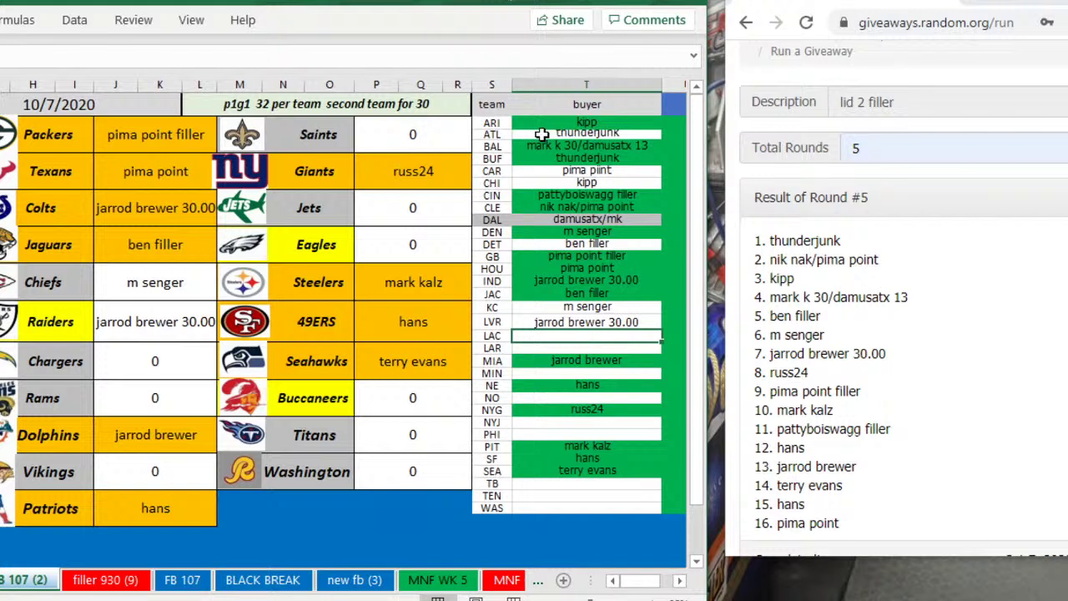
{"action": "key", "text": "Return"}
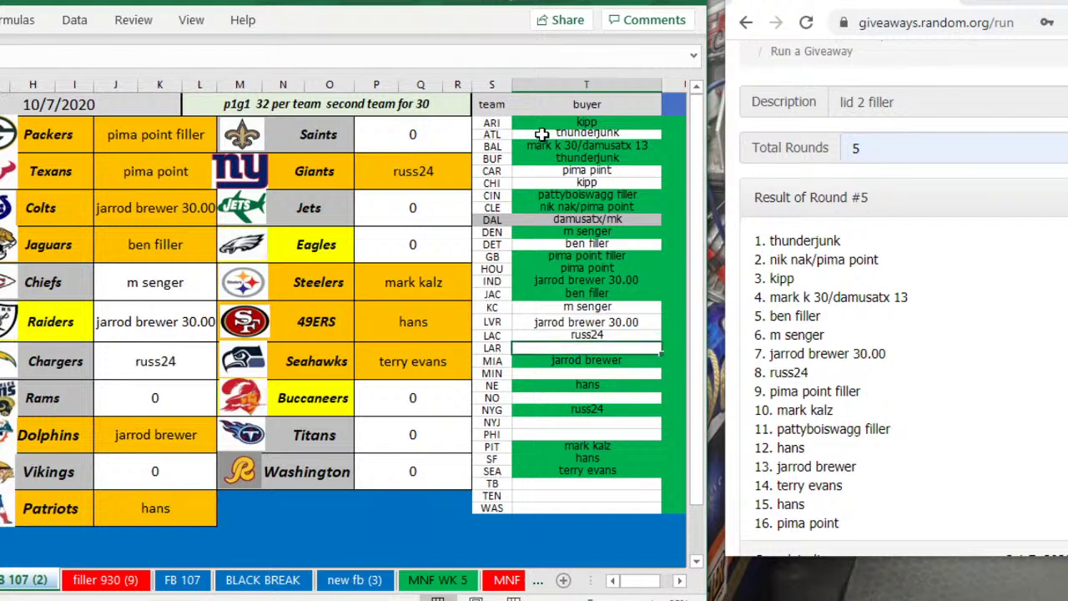
{"action": "key", "text": "Return"}
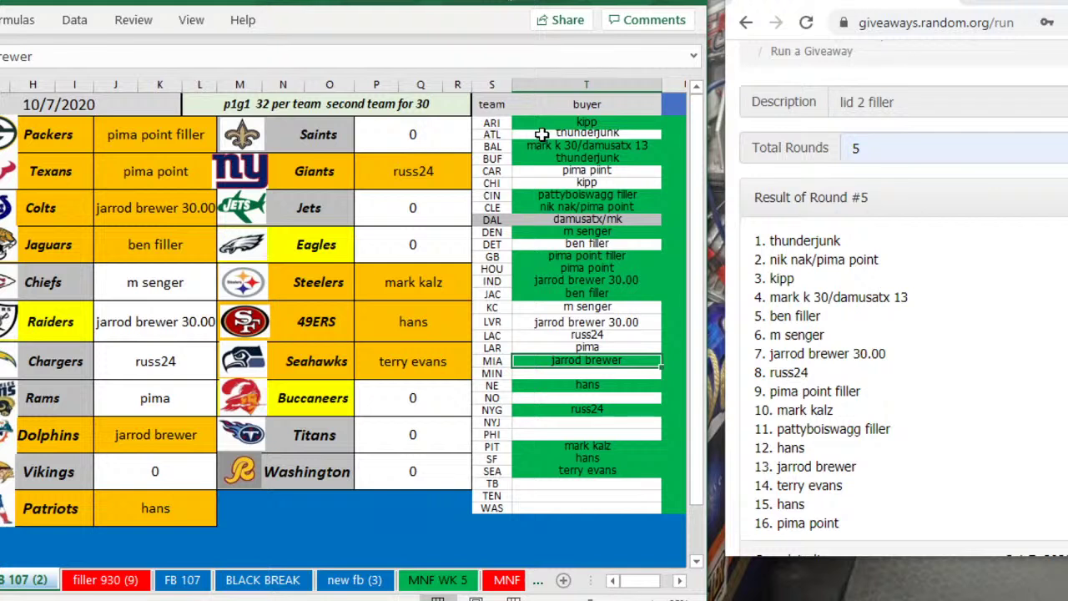
Skip MIA and enter the buyers for MIN, NO, NYJ, PHI and TB.
{"action": "key", "text": "Return"}
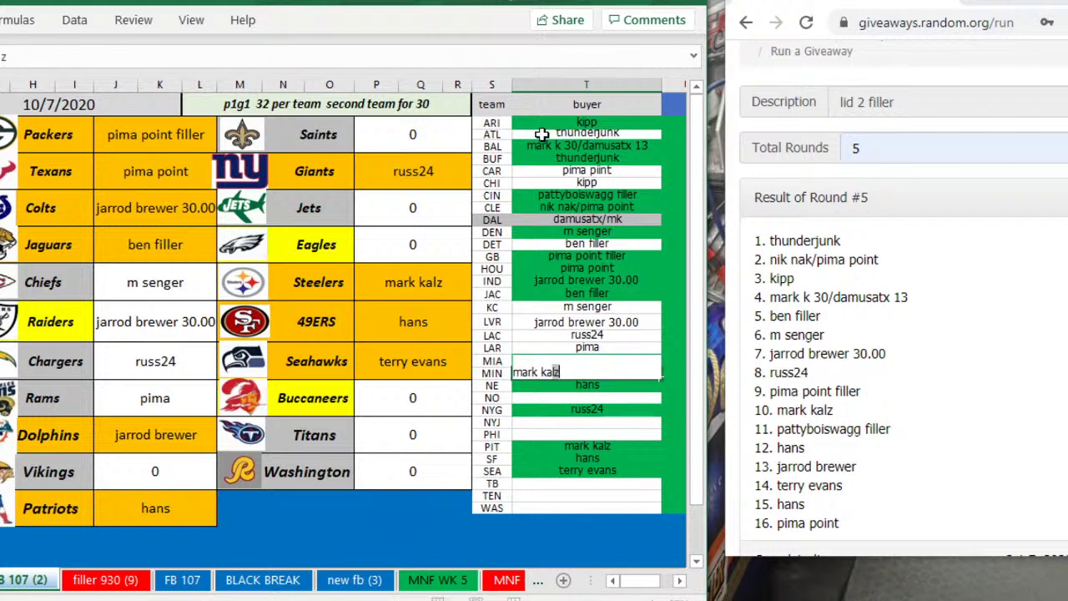
{"action": "key", "text": "Return"}
{"action": "key", "text": "Return"}
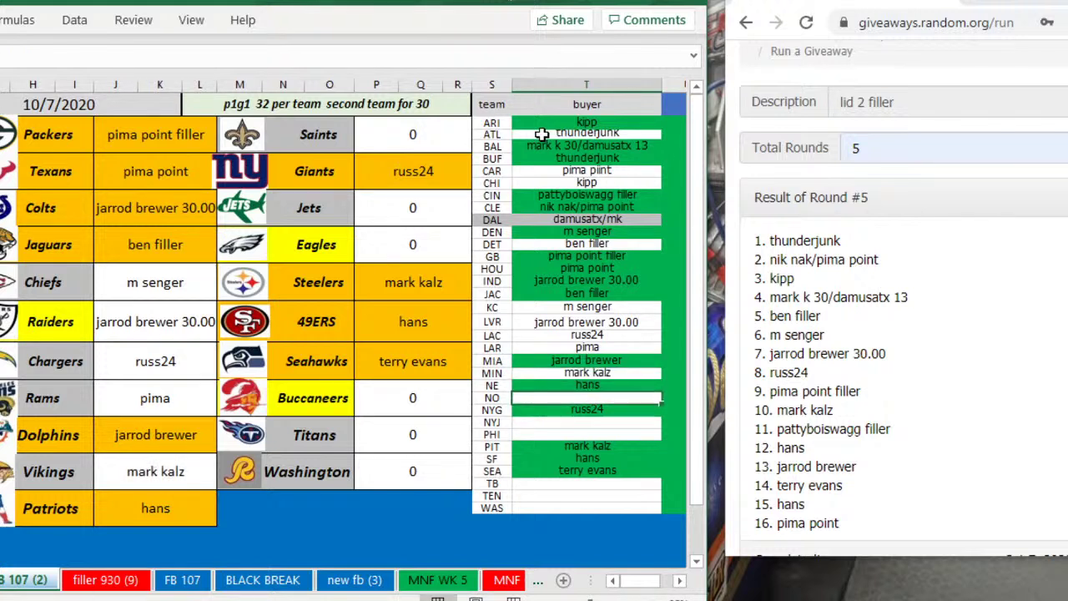
{"action": "type", "text": "pattyboiswagg filler"}
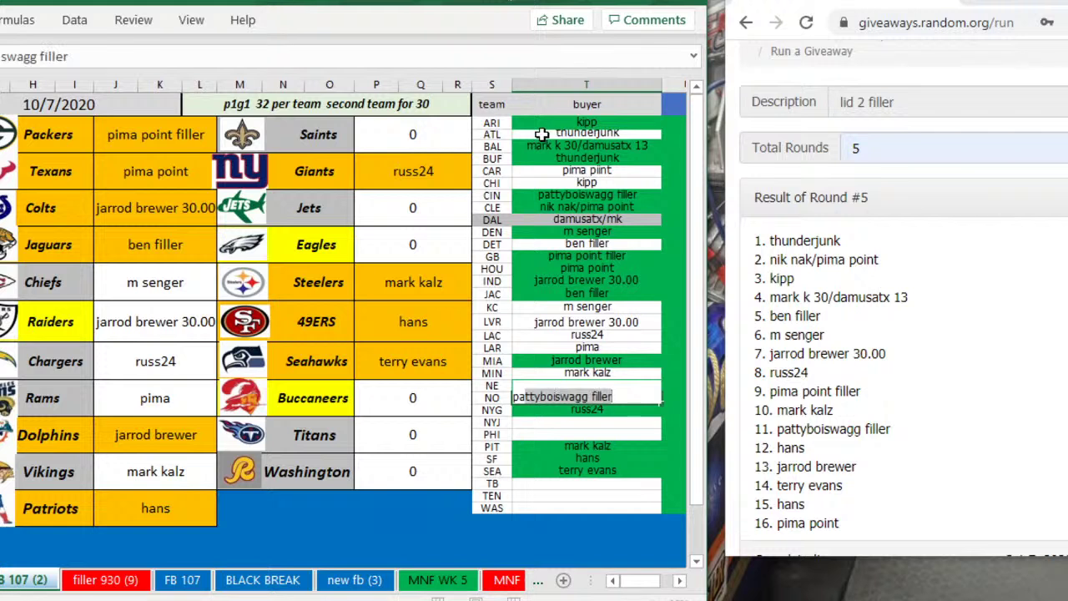
{"action": "key", "text": "Return"}
{"action": "type", "text": "hans"}
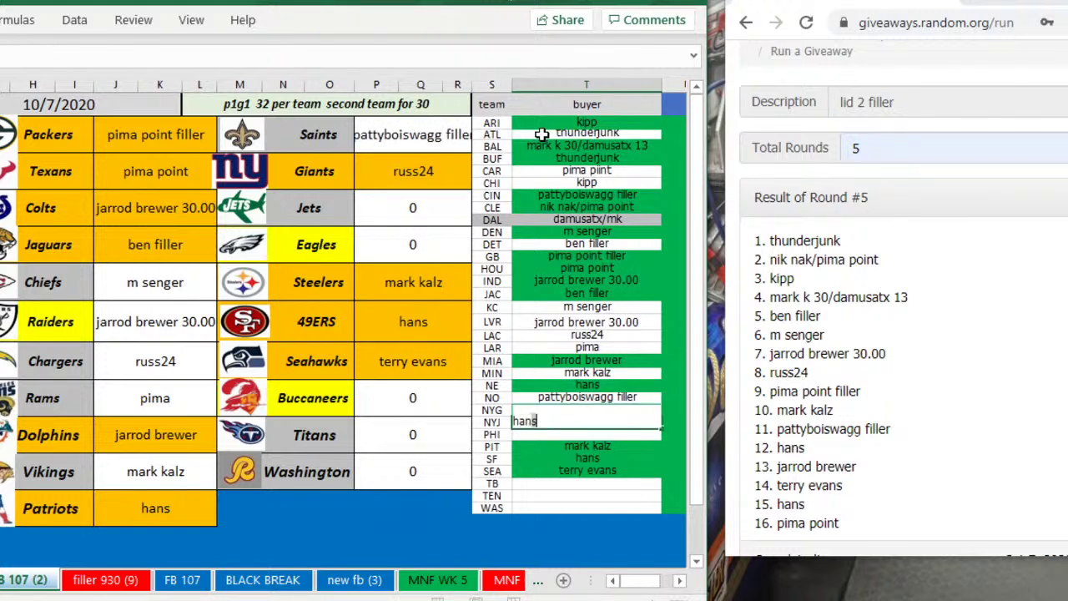
{"action": "key", "text": "Return"}
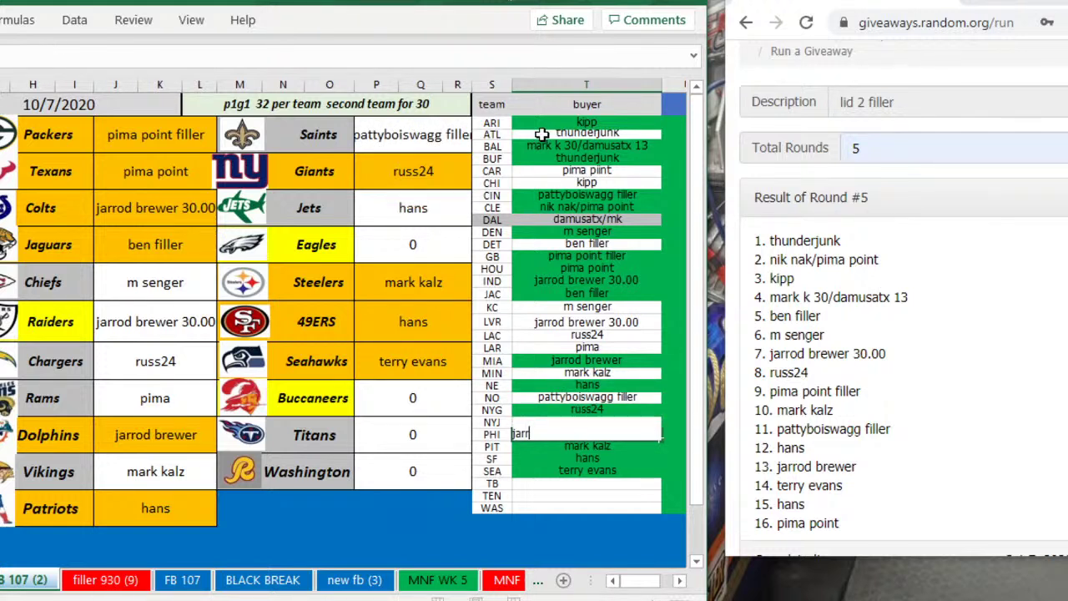
{"action": "key", "text": "Return"}
{"action": "key", "text": "Return"}
{"action": "key", "text": "Return"}
{"action": "key", "text": "Return"}
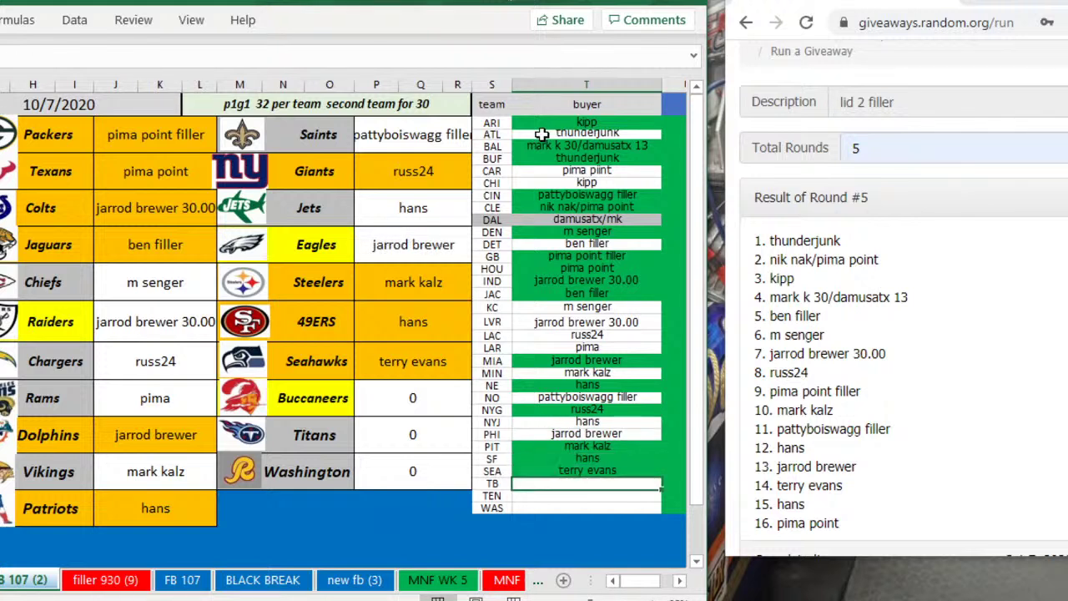
{"action": "key", "text": "Return"}
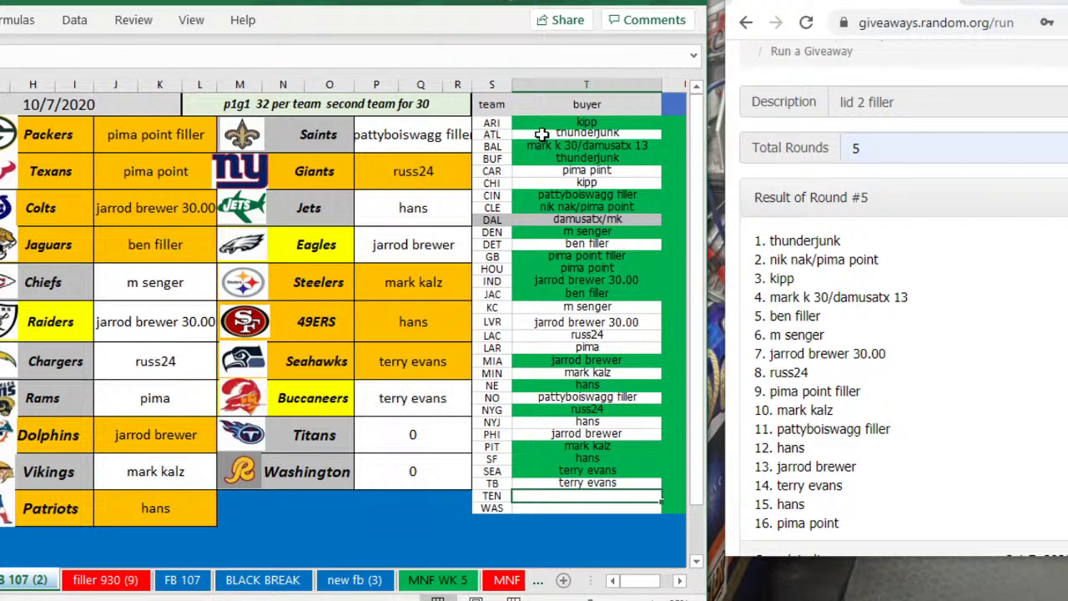
Enter the TEN and WAS buyers, then maximize the Excel window.
{"action": "type", "text": "hans"}
{"action": "key", "text": "Return"}
{"action": "type", "text": "pima"}
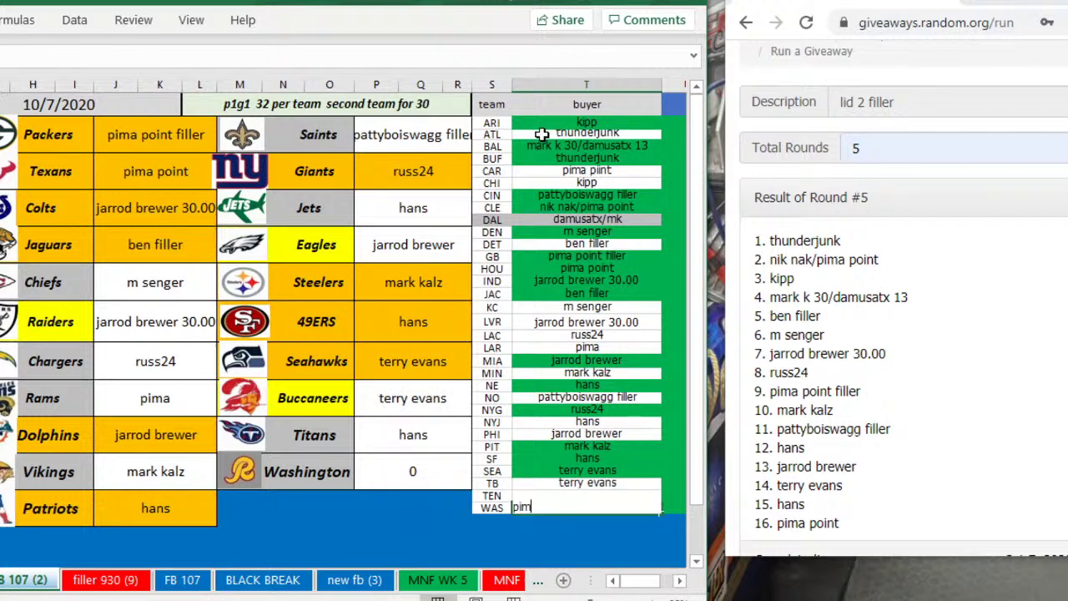
{"action": "key", "text": "Return"}
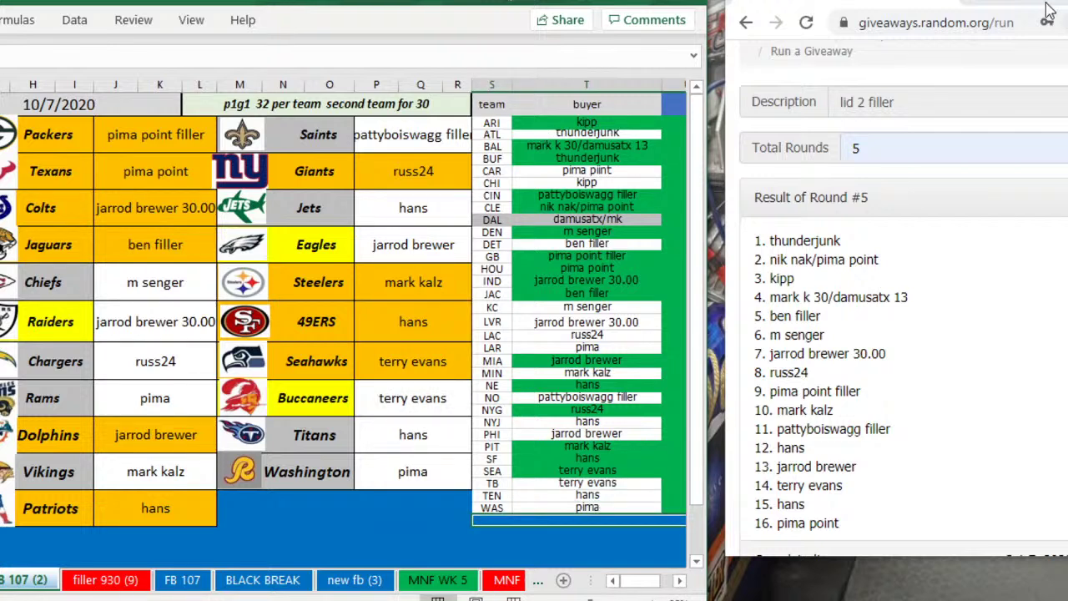
{"action": "left_click_drag", "start_coordinate": [1049, 7], "coordinate": [1049, 0]}
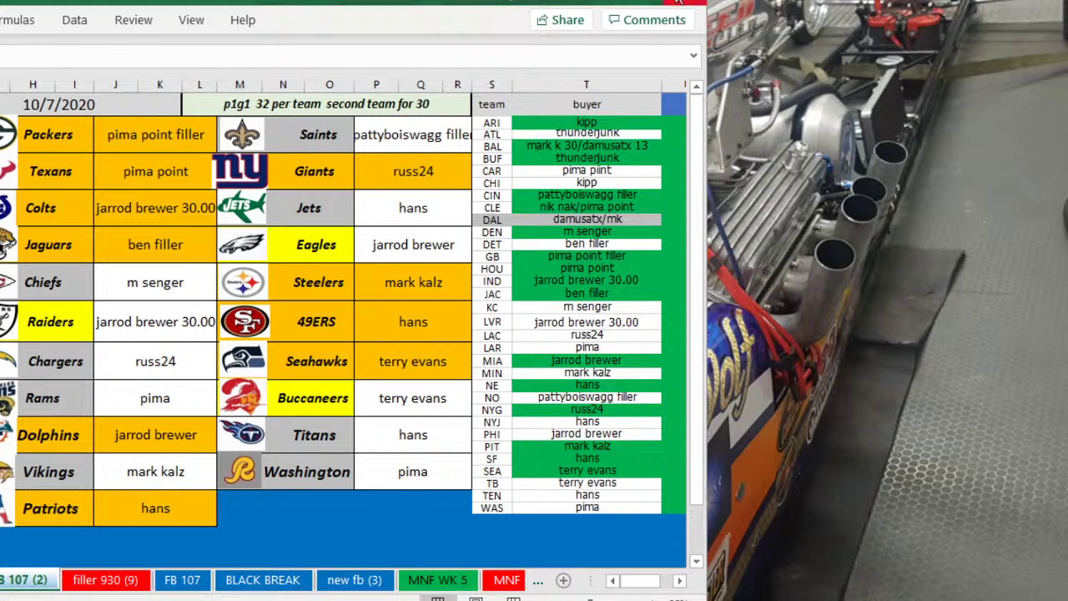
{"action": "key", "text": "alt+Tab"}
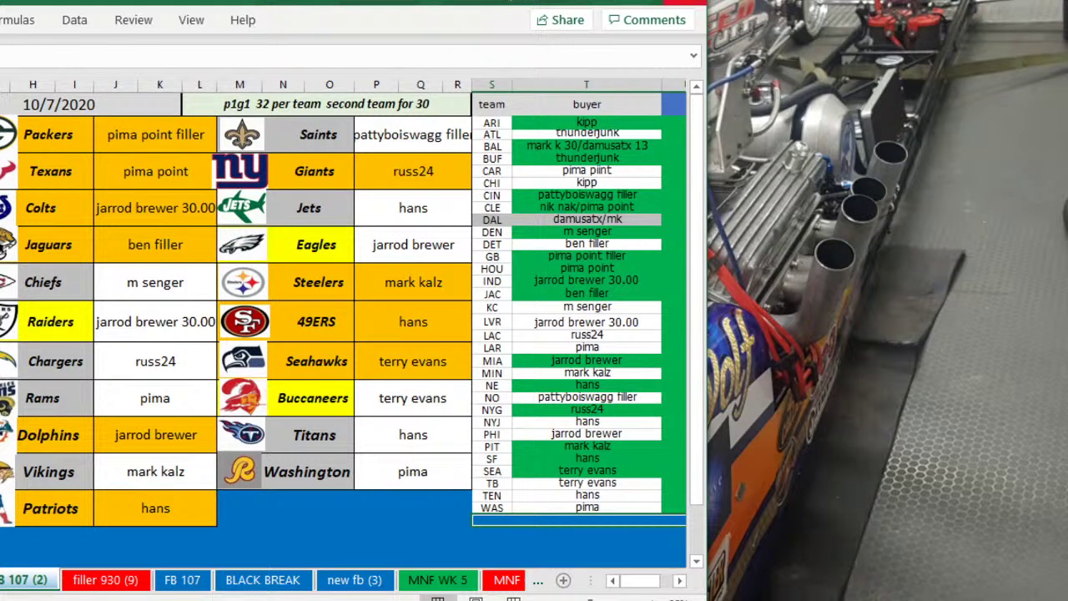
{"action": "double_click", "coordinate": [645, 2]}
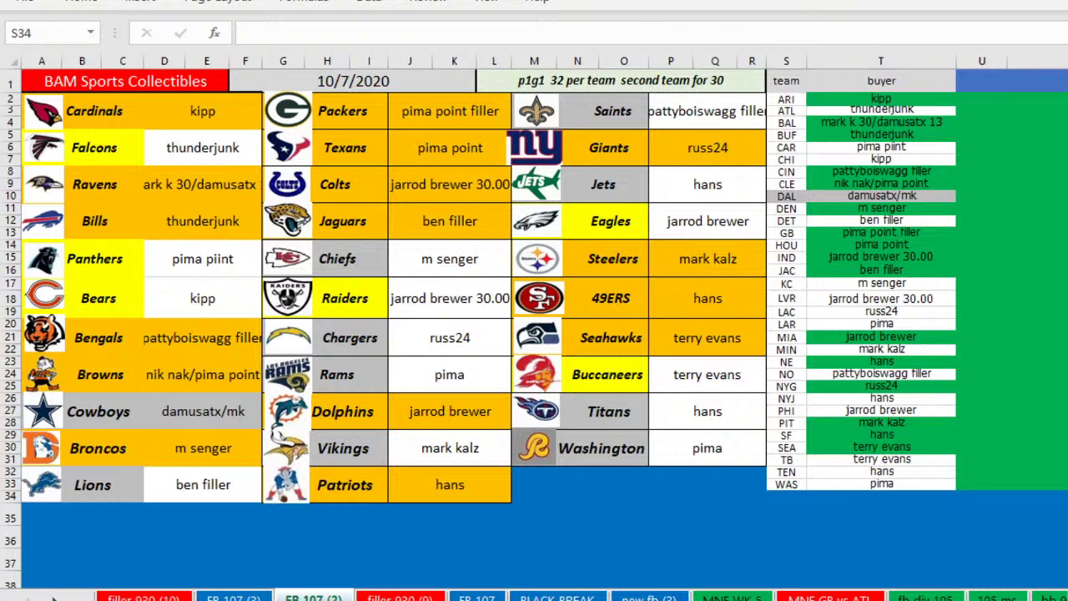
Fill the Lions, Cowboys and Falcons rows orange using the mini toolbar's Fill Color.
{"action": "left_click", "coordinate": [136, 499]}
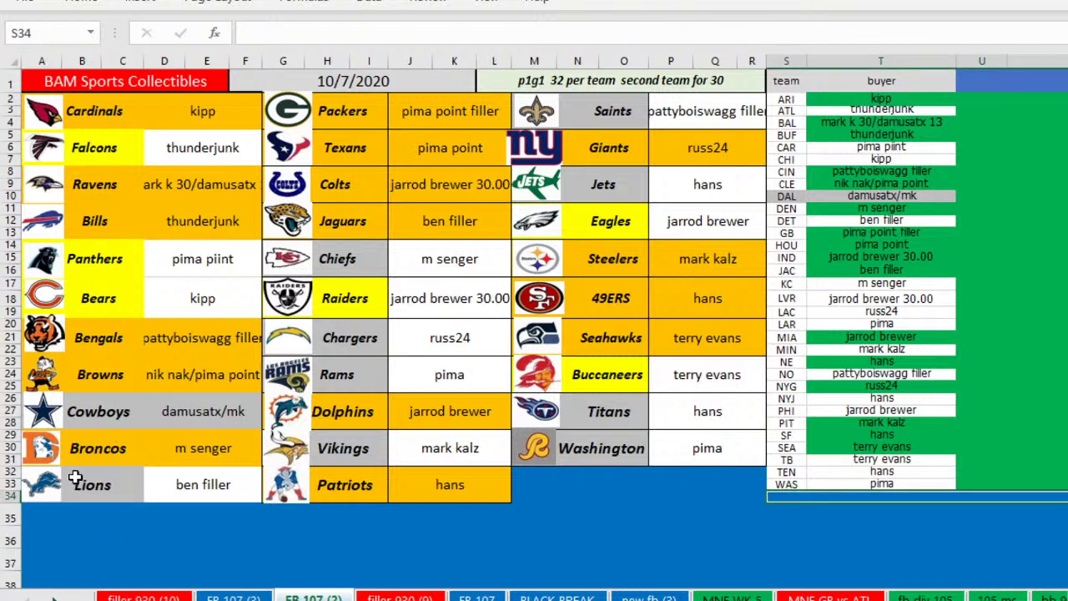
{"action": "left_click", "coordinate": [179, 489], "text": "shift"}
{"action": "right_click", "coordinate": [180, 490]}
{"action": "left_click", "coordinate": [283, 46]}
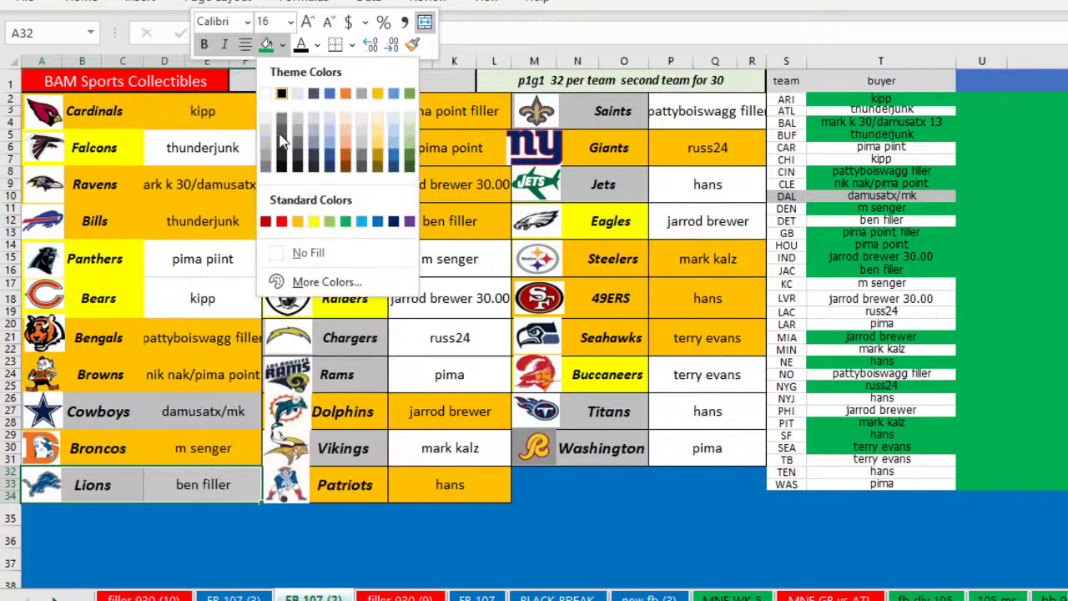
{"action": "left_click", "coordinate": [299, 215]}
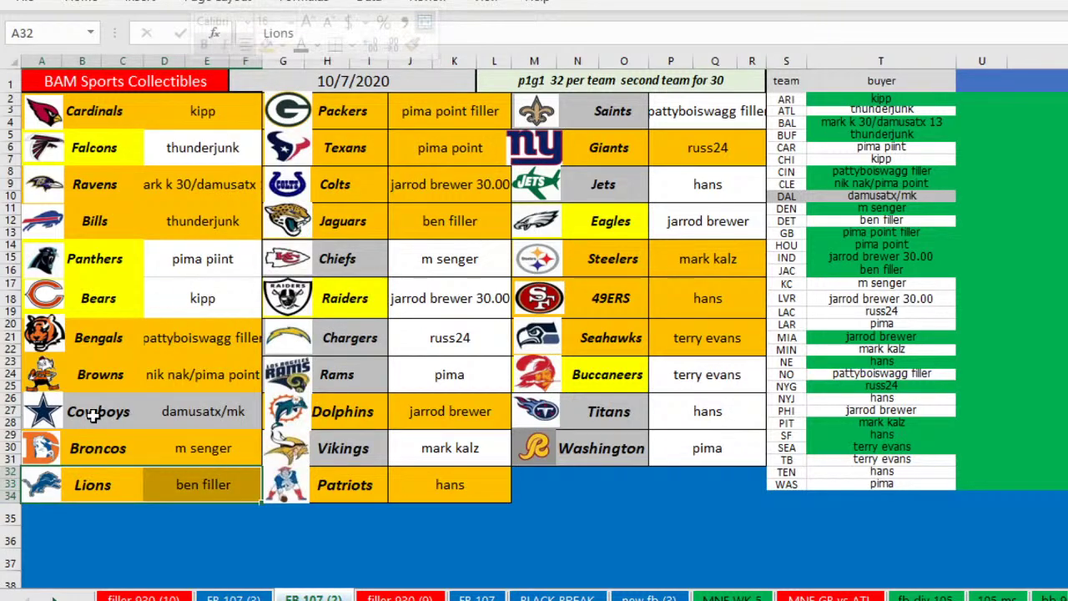
{"action": "left_click_drag", "start_coordinate": [98, 411], "coordinate": [223, 413]}
{"action": "right_click", "coordinate": [224, 413]}
{"action": "left_click", "coordinate": [300, 46]}
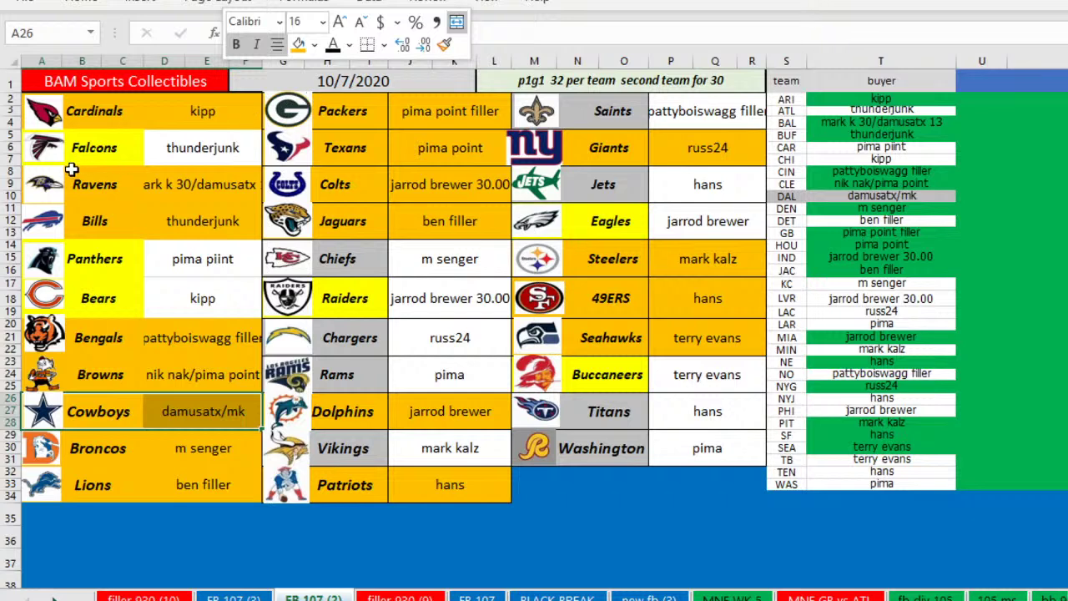
{"action": "left_click_drag", "start_coordinate": [90, 147], "coordinate": [161, 149]}
{"action": "right_click", "coordinate": [161, 148]}
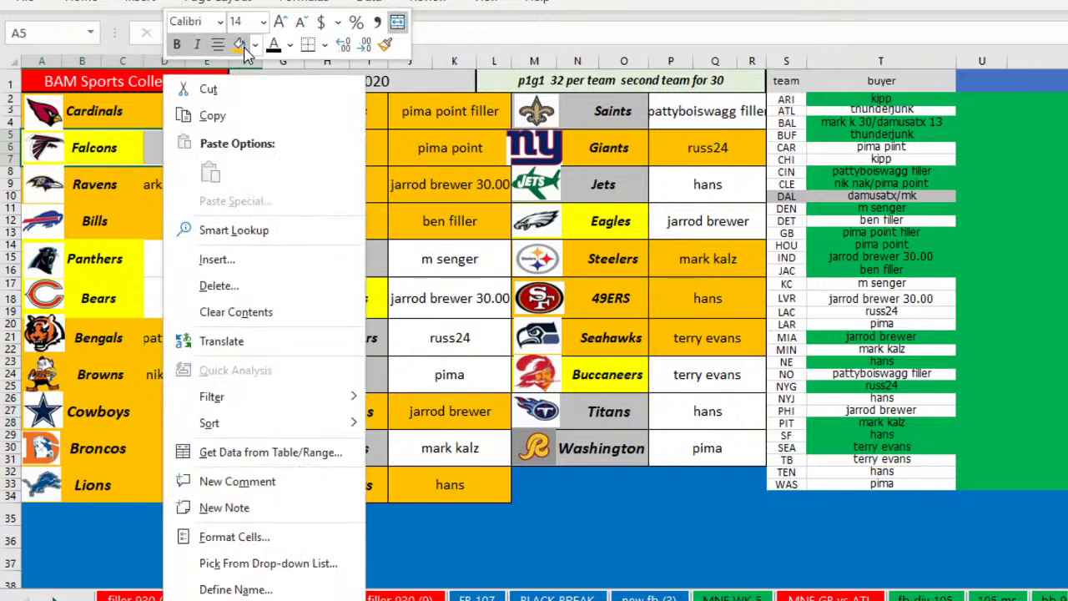
{"action": "left_click", "coordinate": [239, 43]}
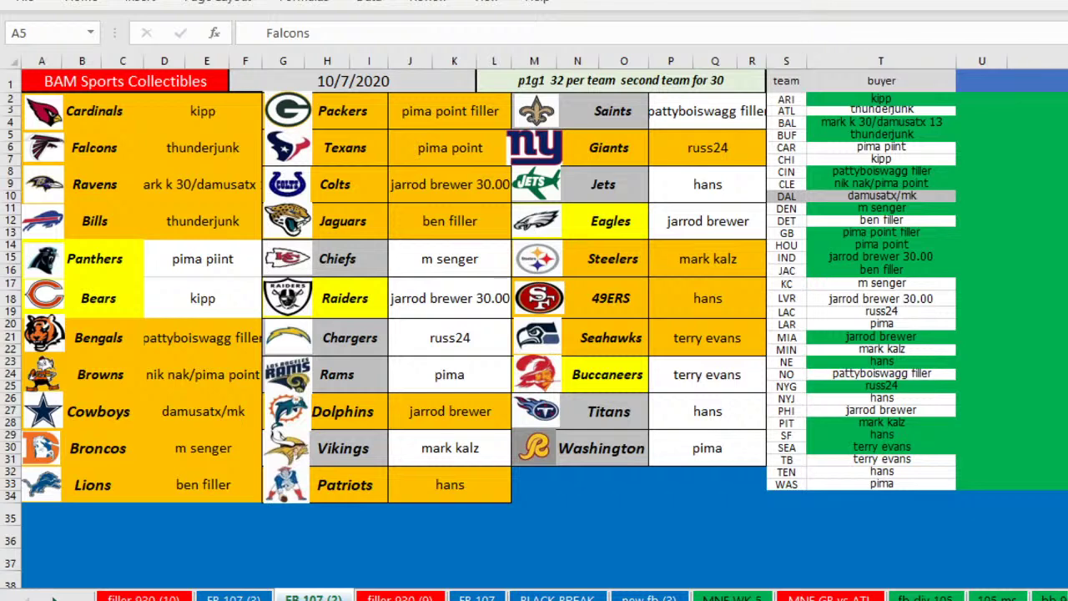
Fill the Raiders buyer cell orange, then fill and undo the Eagles buyer cell.
{"action": "left_click", "coordinate": [430, 292]}
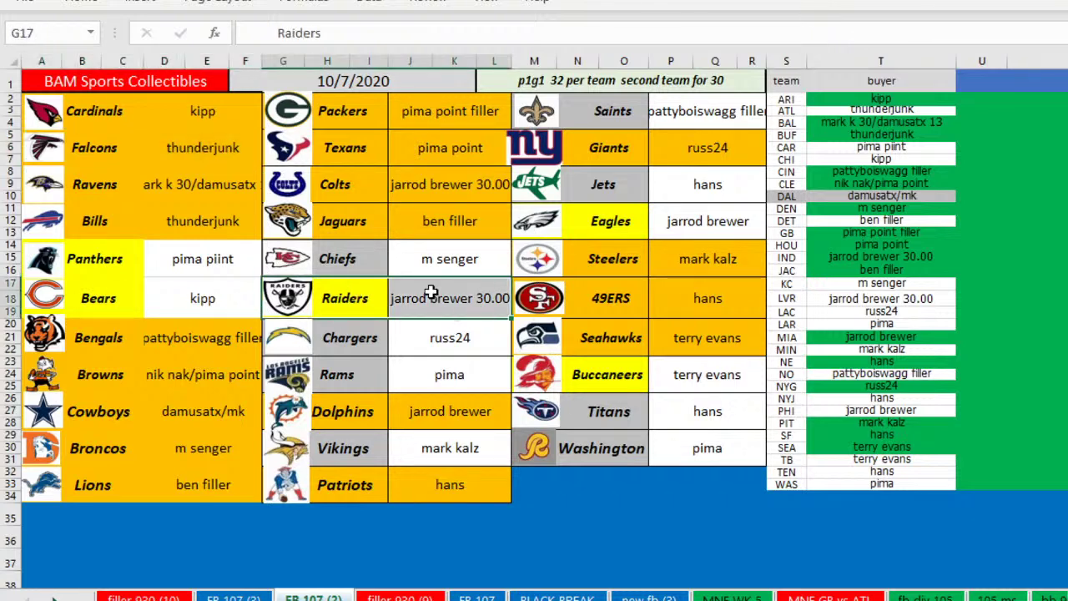
{"action": "right_click", "coordinate": [429, 292]}
{"action": "left_click", "coordinate": [507, 44]}
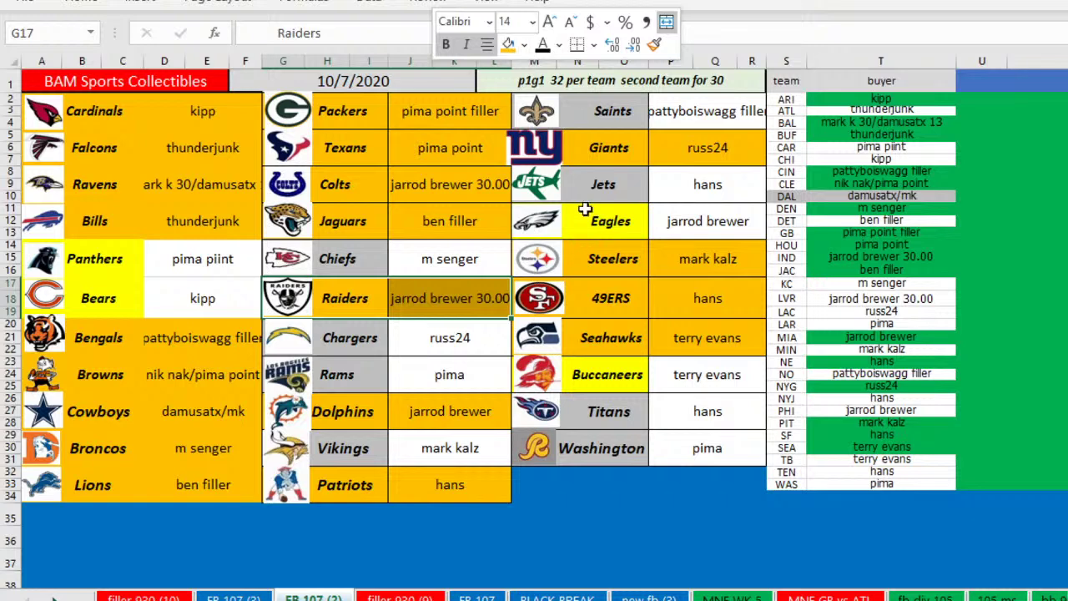
{"action": "left_click", "coordinate": [674, 218]}
{"action": "right_click", "coordinate": [674, 218]}
{"action": "left_click", "coordinate": [777, 44]}
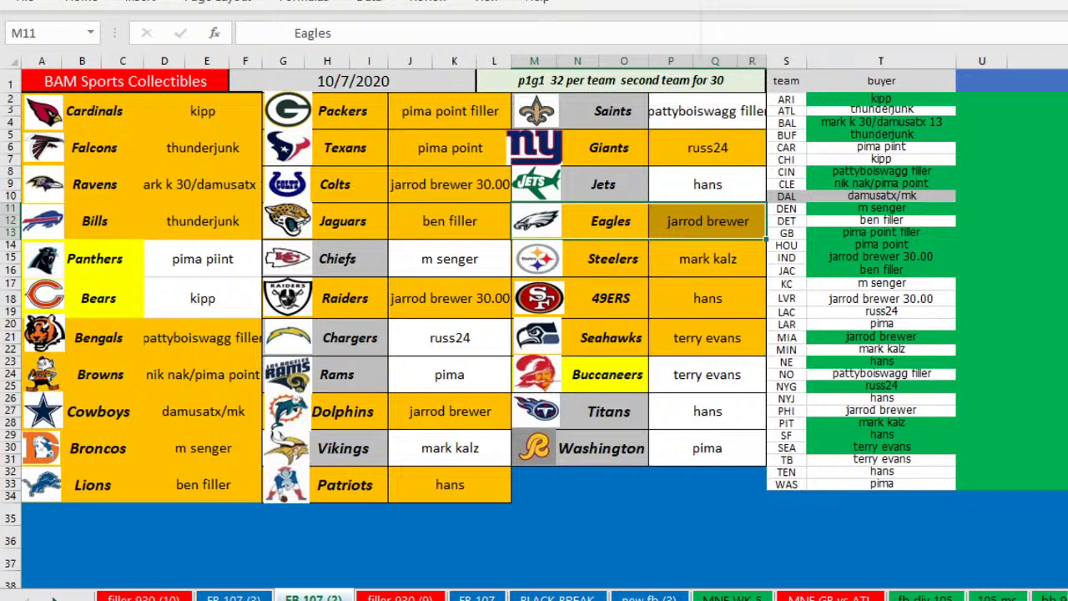
{"action": "key", "text": "ctrl+z"}
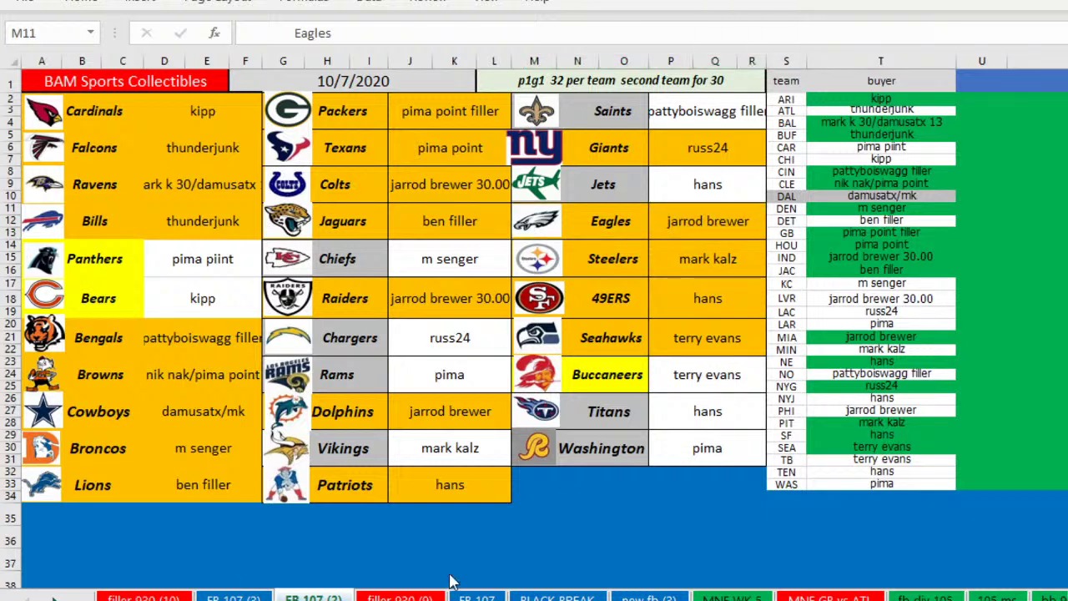
Fill the Buccaneers row cells M23:R25 orange.
{"action": "left_click_drag", "start_coordinate": [590, 368], "coordinate": [678, 372]}
{"action": "right_click", "coordinate": [679, 372]}
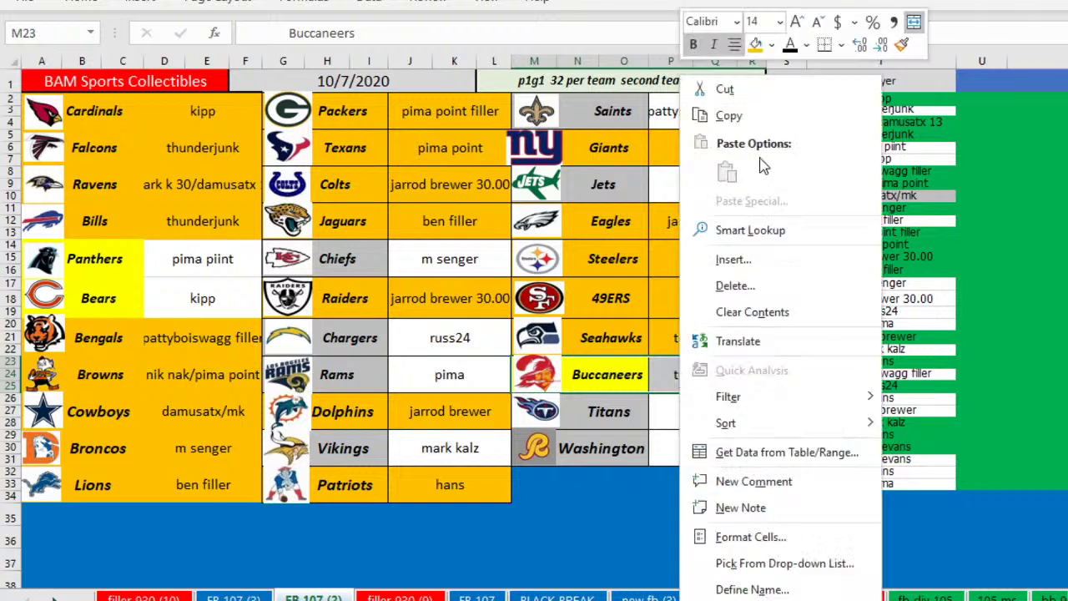
{"action": "left_click", "coordinate": [755, 44]}
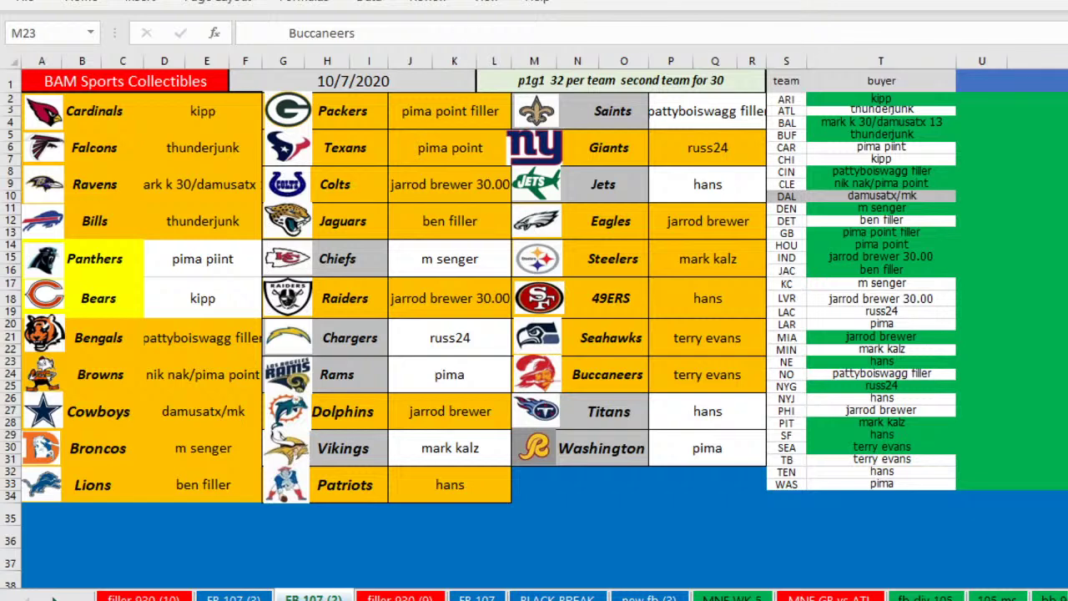
Start a new RANDOM.ORG giveaway, paste in the 45 entries c55r–c99r, then minimize the browser.
{"action": "key", "text": "alt+Tab"}
{"action": "left_click_drag", "start_coordinate": [306, 16], "coordinate": [484, 10]}
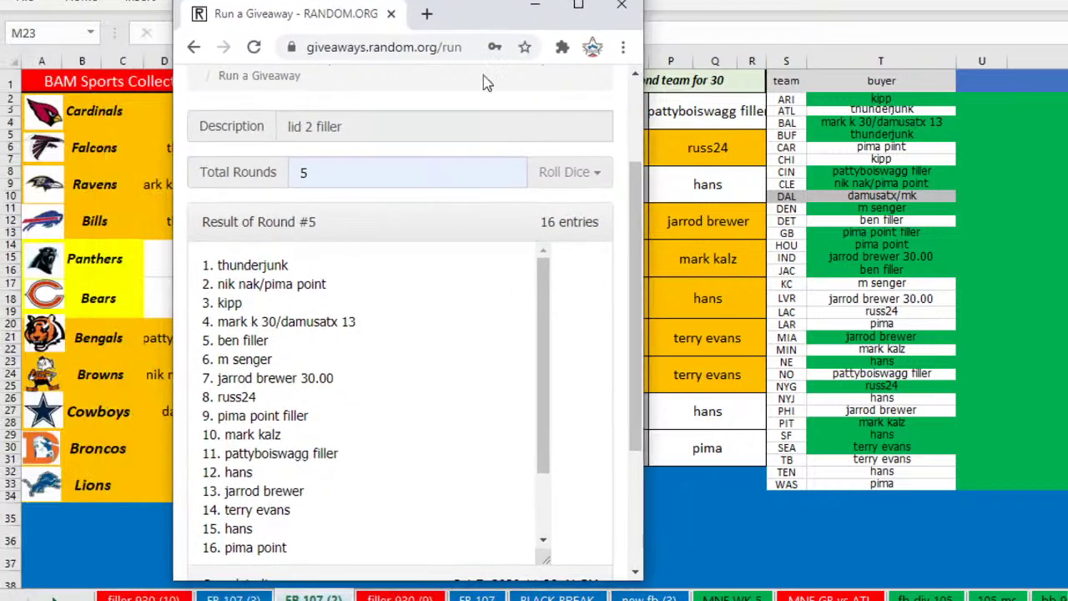
{"action": "scroll", "coordinate": [340, 500], "scroll_direction": "down", "scroll_amount": 5}
{"action": "left_click", "coordinate": [293, 440]}
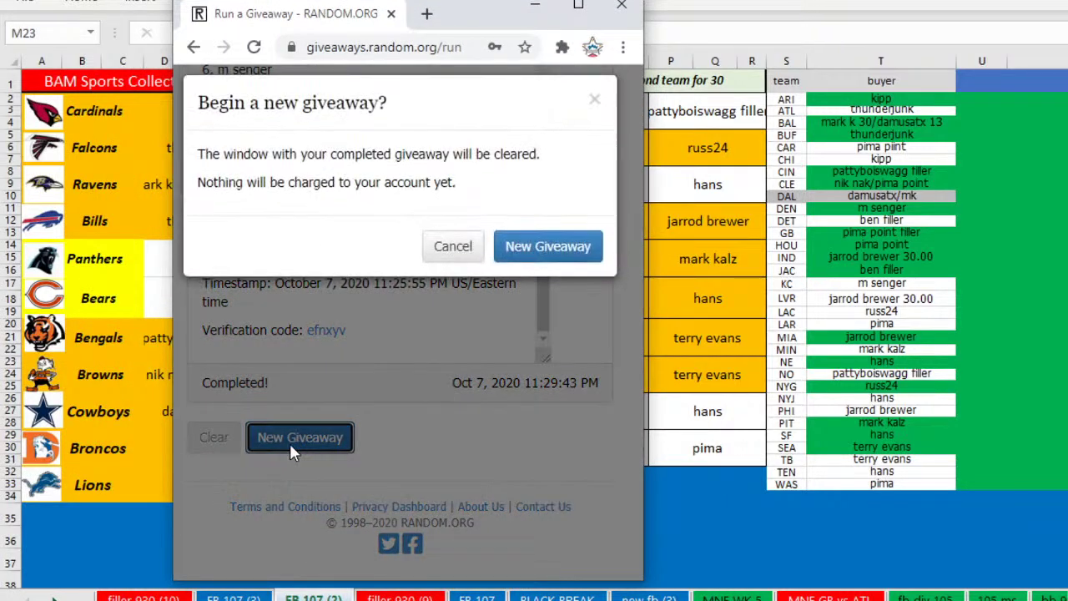
{"action": "left_click", "coordinate": [520, 253]}
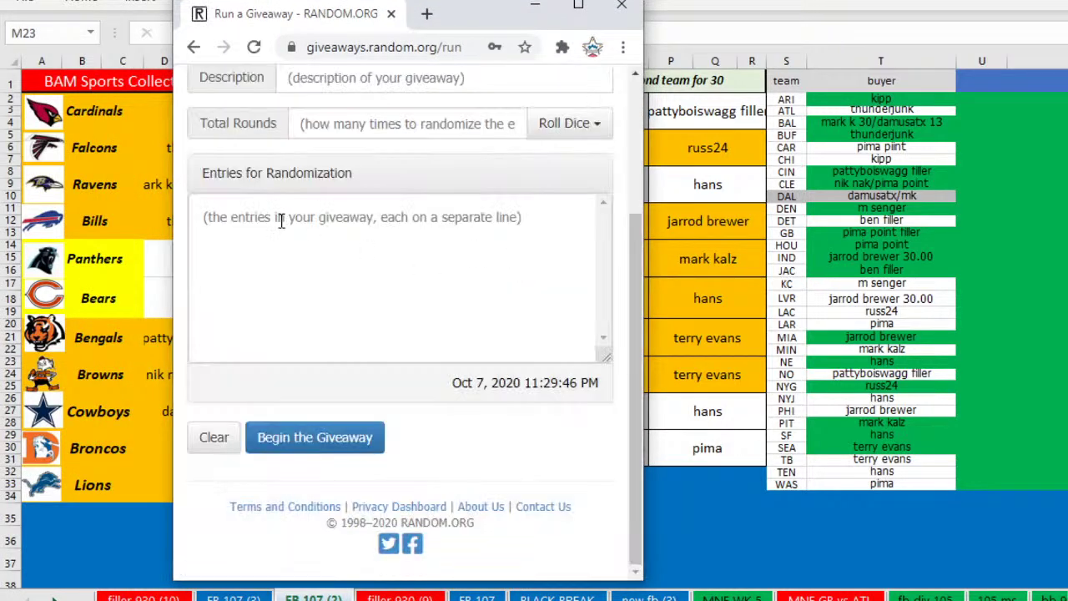
{"action": "right_click", "coordinate": [281, 219]}
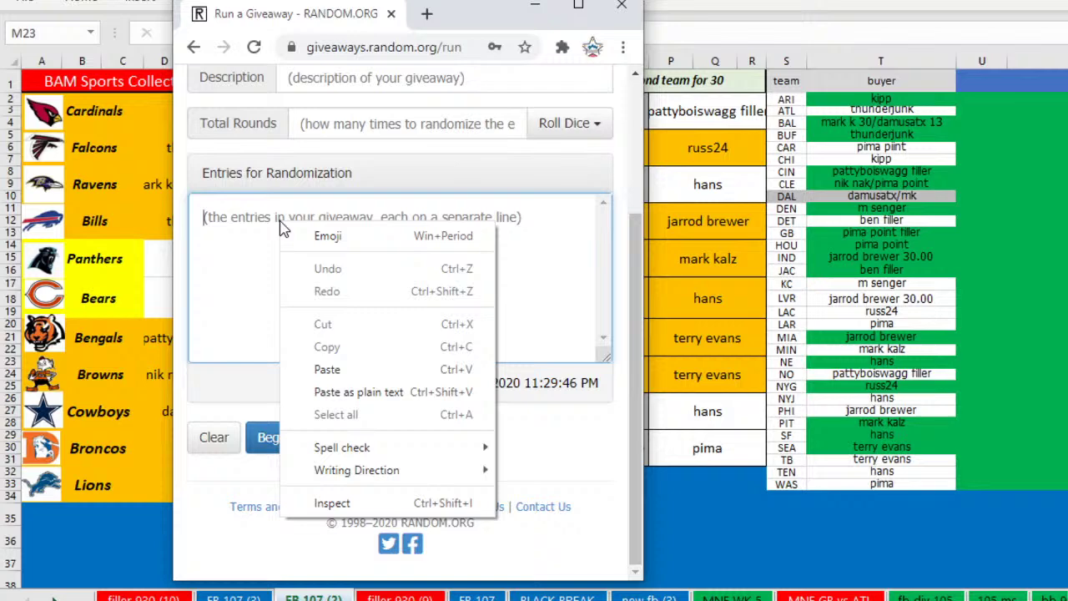
{"action": "left_click", "coordinate": [324, 370]}
{"action": "left_click", "coordinate": [535, 6]}
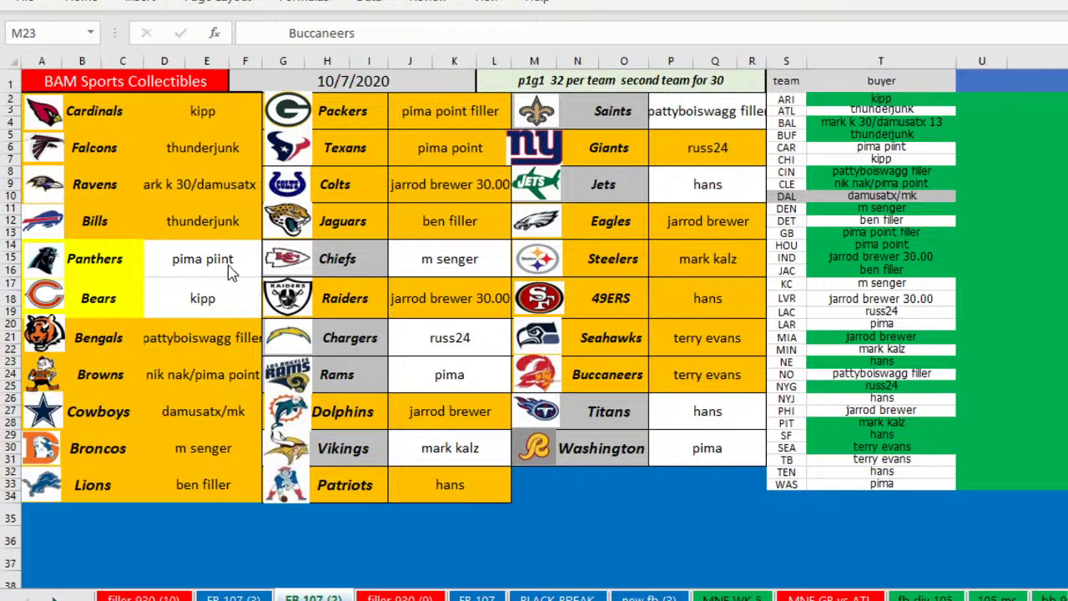
Correct the CAR buyer in T6 from 'pima piint' to 'pima point'.
{"action": "left_click", "coordinate": [905, 150]}
{"action": "double_click", "coordinate": [905, 149]}
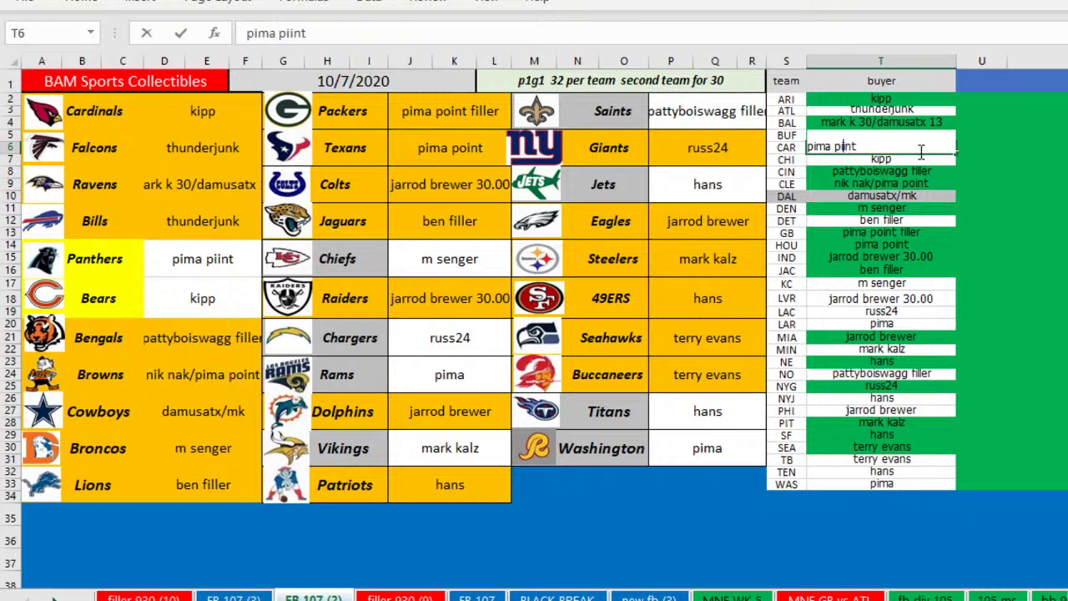
{"action": "key", "text": "BackSpace"}
{"action": "type", "text": "o"}
{"action": "key", "text": "Return"}
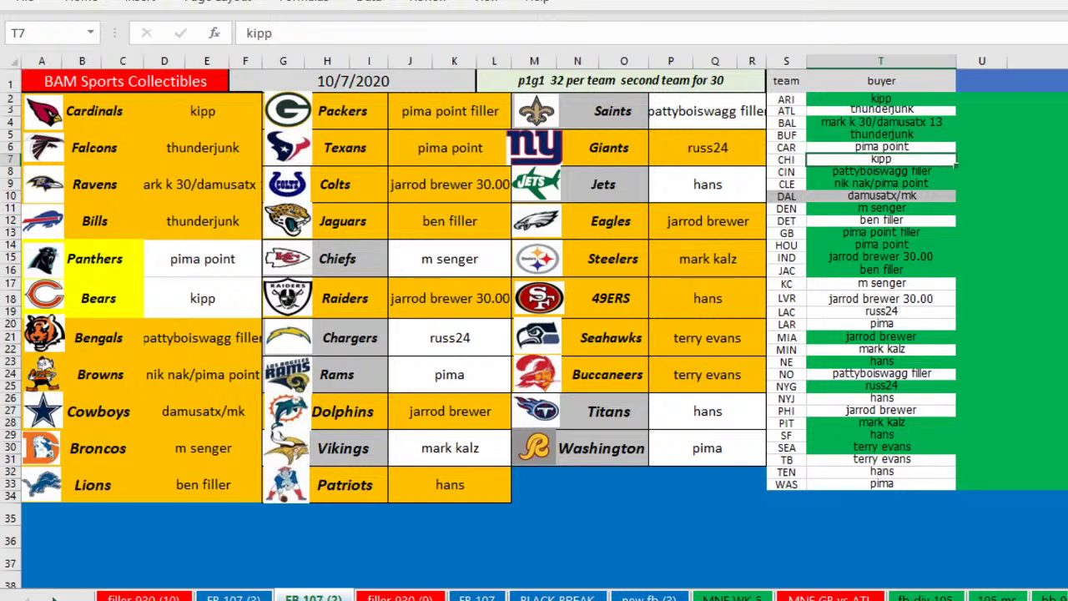
Check the Raiders buyer formula and team grid without changes, then return to RANDOM.ORG.
{"action": "left_click", "coordinate": [440, 298]}
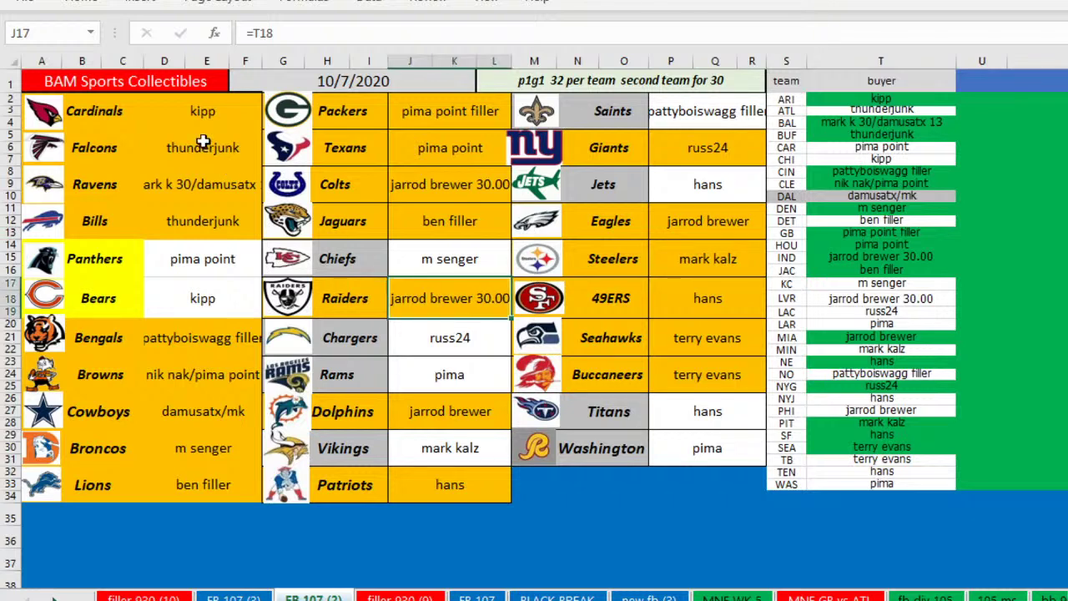
{"action": "left_click_drag", "start_coordinate": [83, 111], "coordinate": [667, 442]}
{"action": "right_click", "coordinate": [659, 442]}
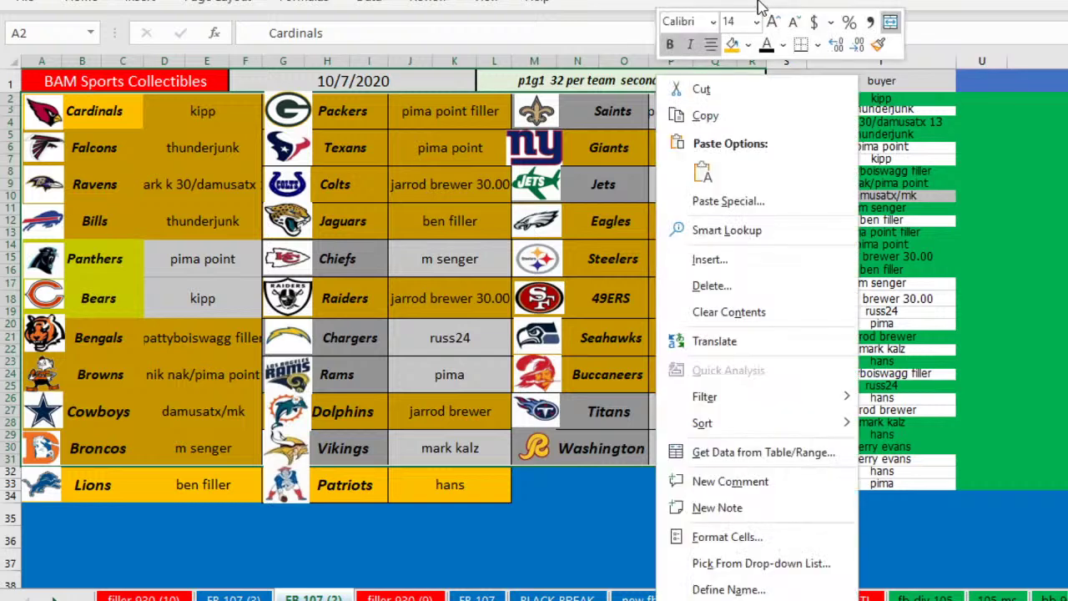
{"action": "key", "text": "Escape"}
{"action": "key", "text": "alt+Tab"}
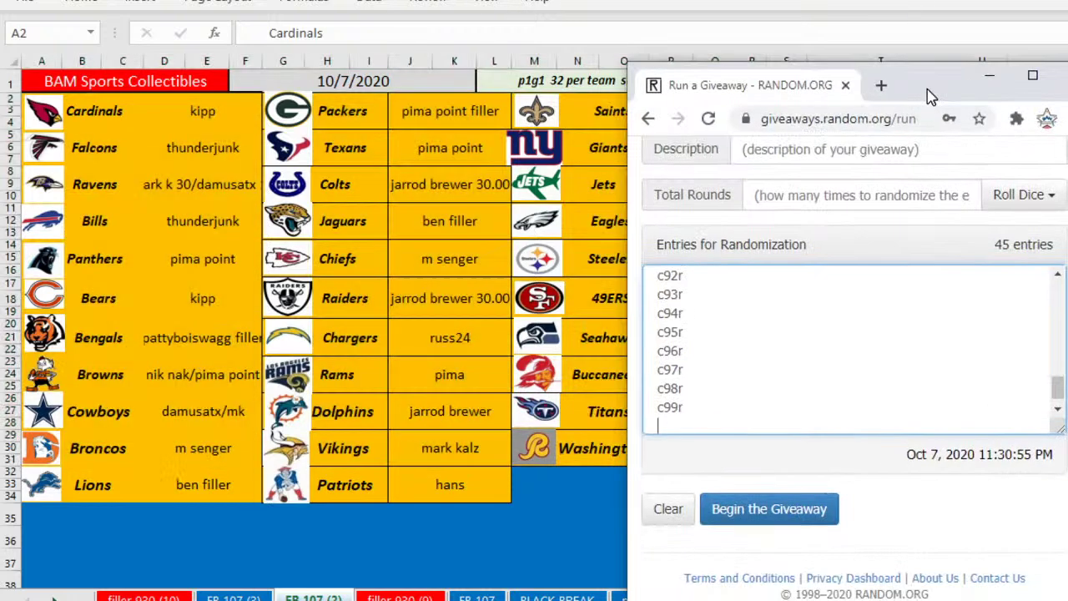
Set the giveaway description to 'lid 2' and Total Rounds to 5.
{"action": "left_click_drag", "start_coordinate": [793, 84], "coordinate": [634, 83]}
{"action": "left_click", "coordinate": [740, 157]}
{"action": "type", "text": "lid 2"}
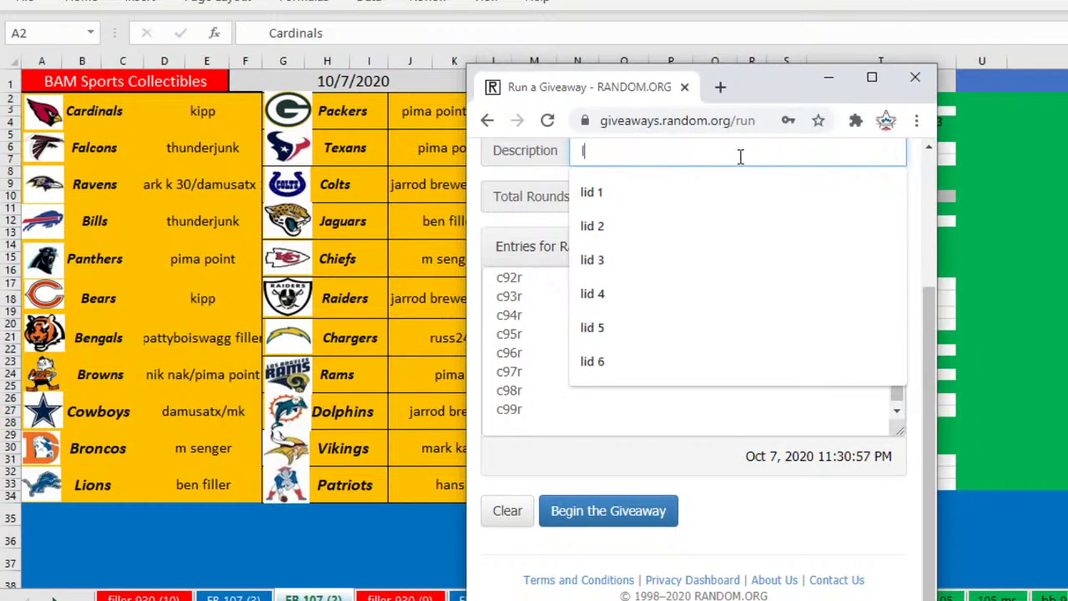
{"action": "left_click", "coordinate": [659, 197]}
{"action": "left_click", "coordinate": [659, 197]}
{"action": "type", "text": "5"}
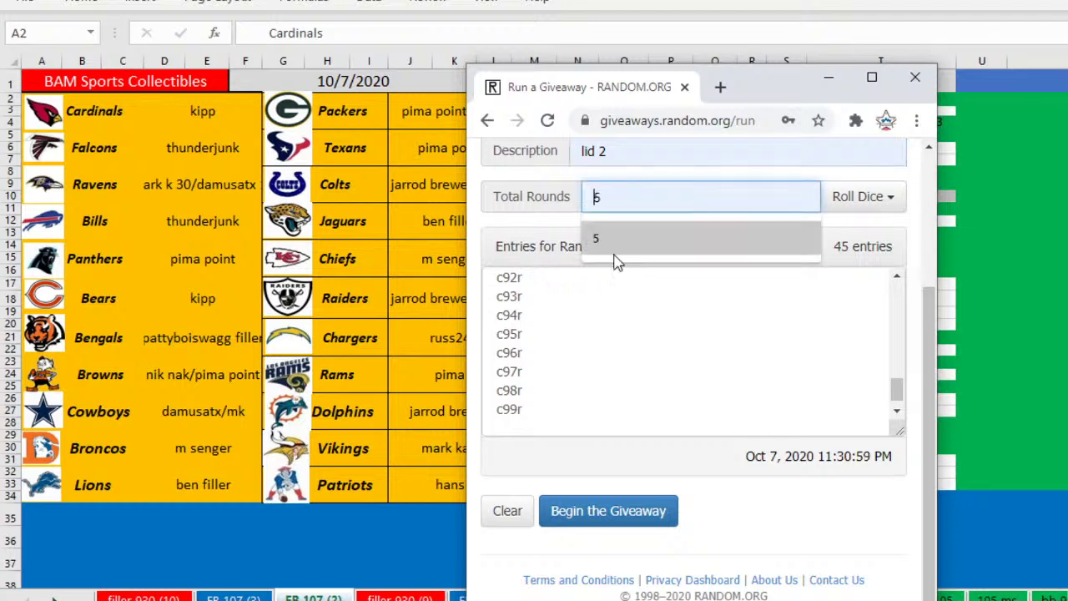
{"action": "left_click", "coordinate": [614, 251]}
{"action": "left_click", "coordinate": [615, 513]}
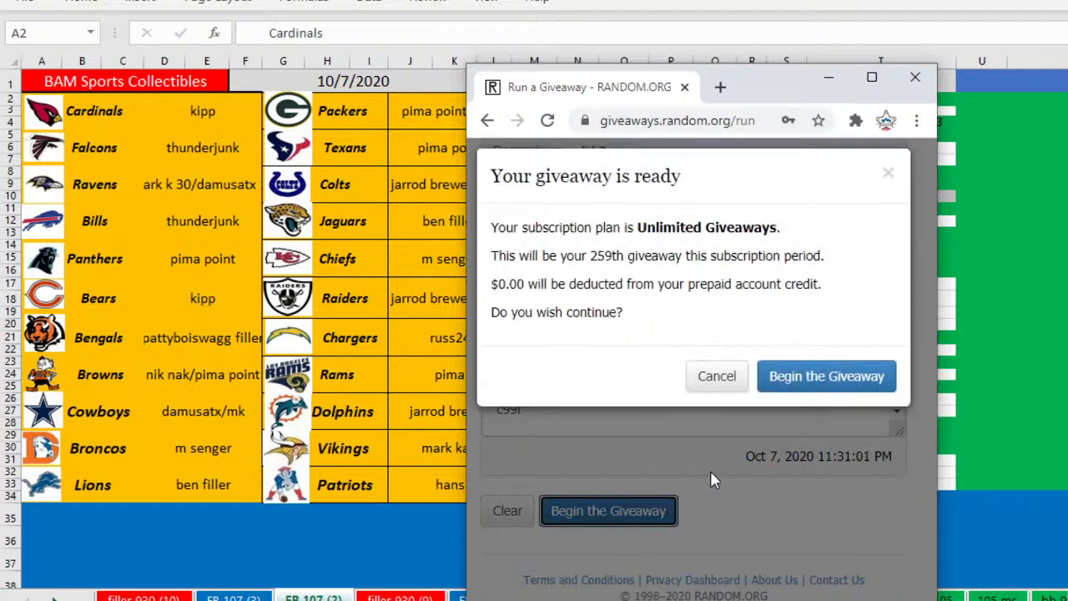
{"action": "left_click", "coordinate": [797, 375]}
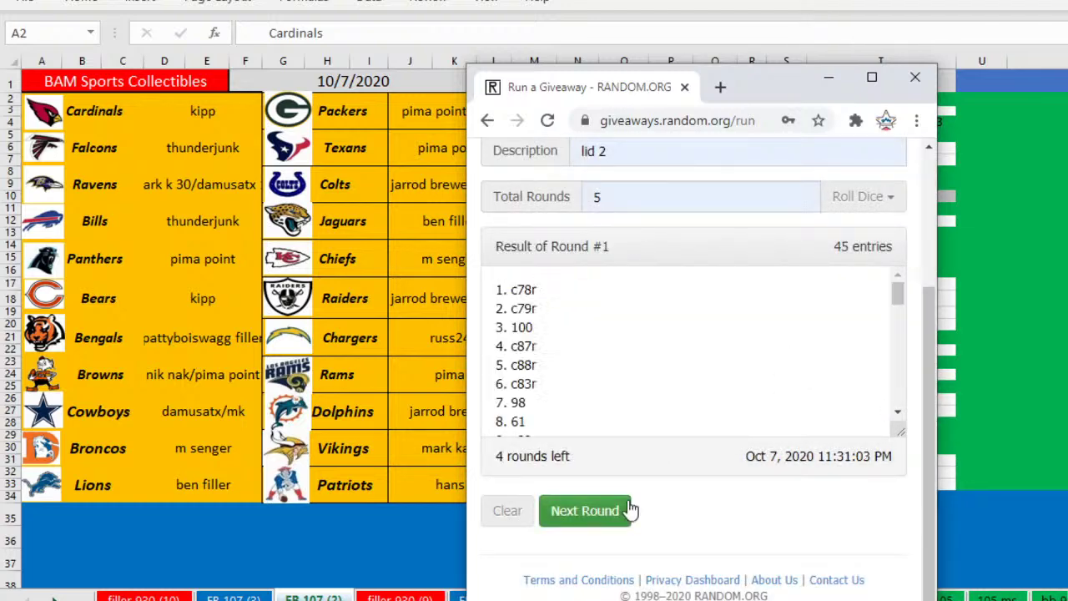
{"action": "left_click", "coordinate": [584, 509]}
{"action": "left_click", "coordinate": [589, 510]}
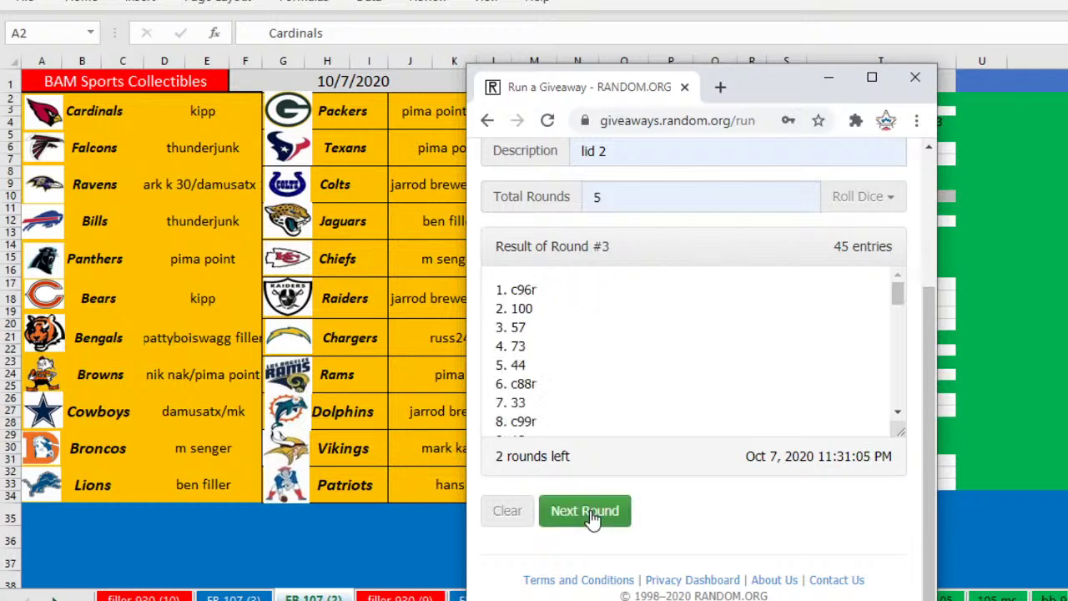
{"action": "left_click", "coordinate": [590, 511]}
{"action": "left_click", "coordinate": [591, 512]}
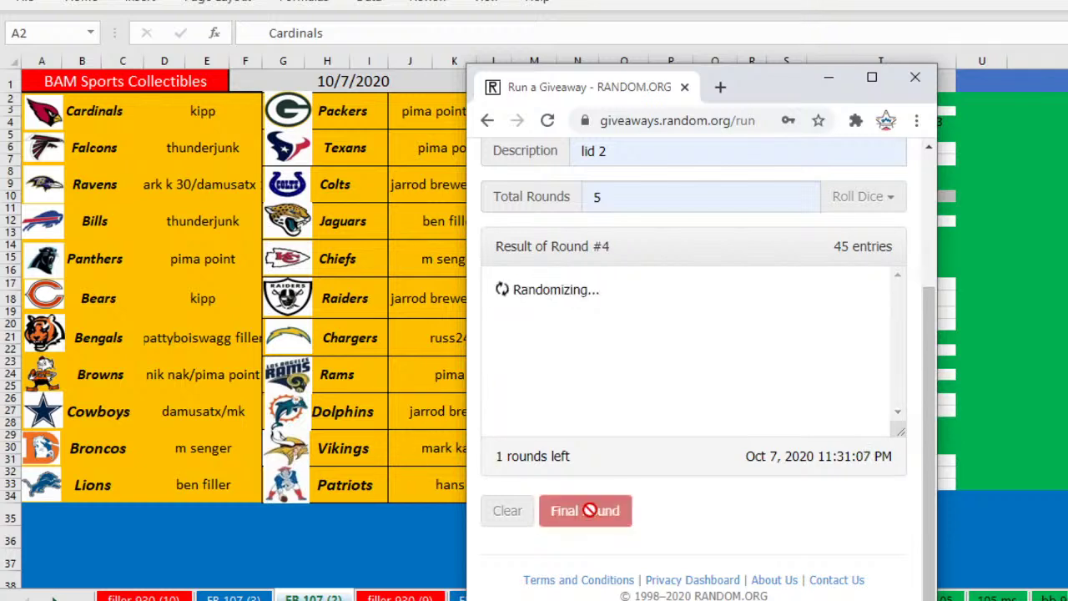
{"action": "left_click_drag", "start_coordinate": [608, 294], "coordinate": [445, 289]}
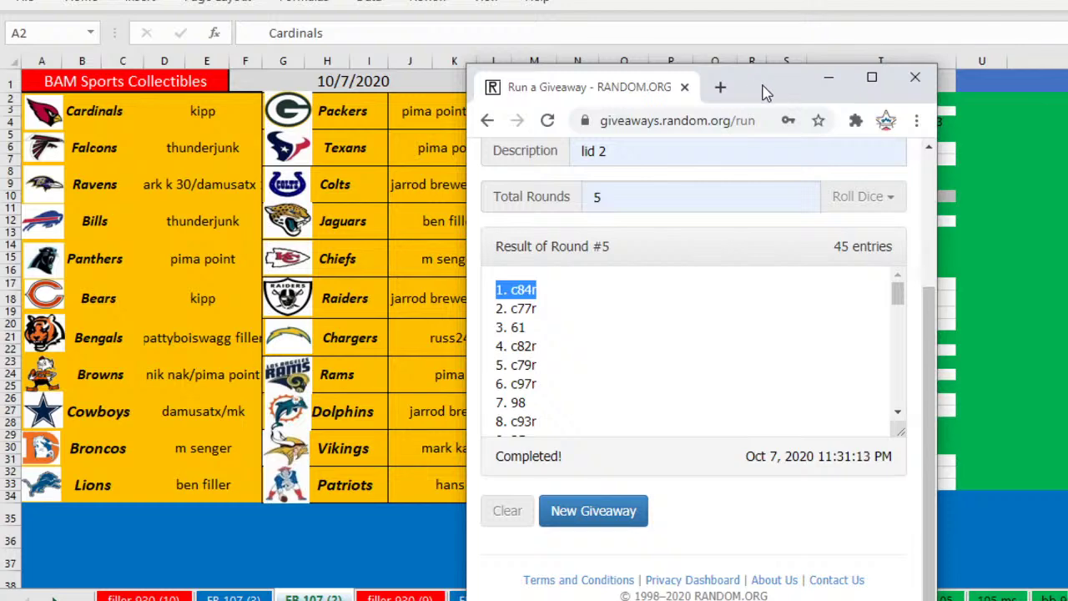
{"action": "left_click_drag", "start_coordinate": [763, 90], "coordinate": [1060, 0]}
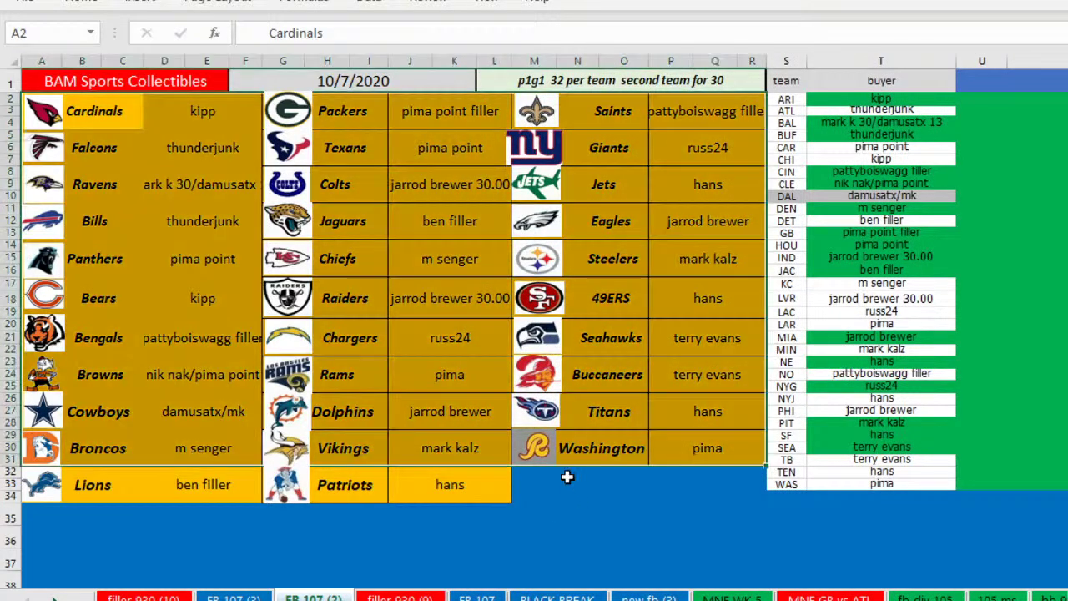
Set the empty cells M32:R33 below Washington to No Fill.
{"action": "left_click_drag", "start_coordinate": [511, 467], "coordinate": [715, 484]}
{"action": "right_click", "coordinate": [715, 486]}
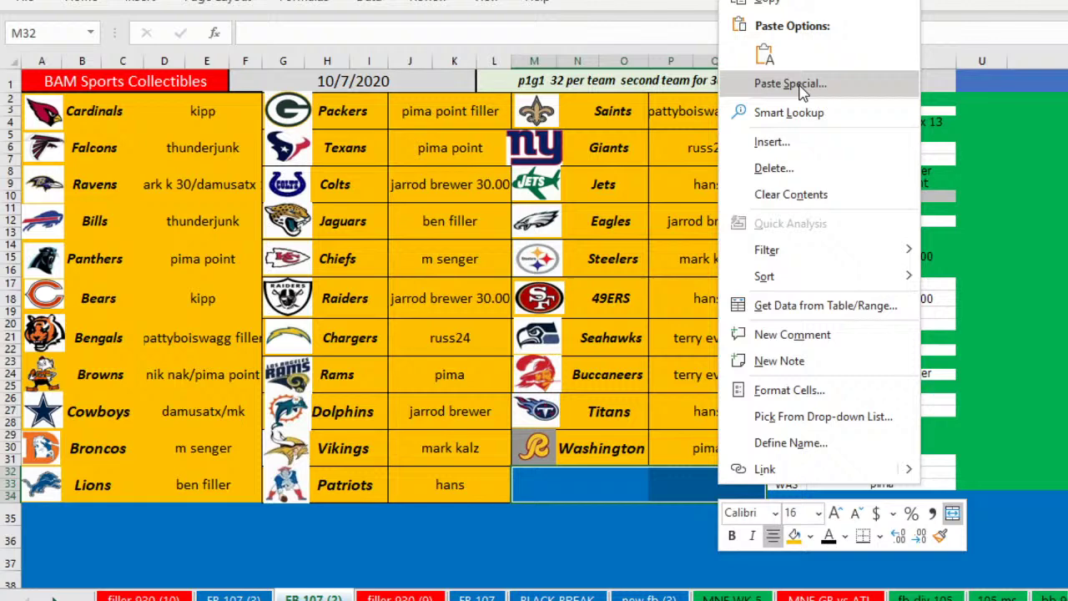
{"action": "left_click", "coordinate": [809, 536]}
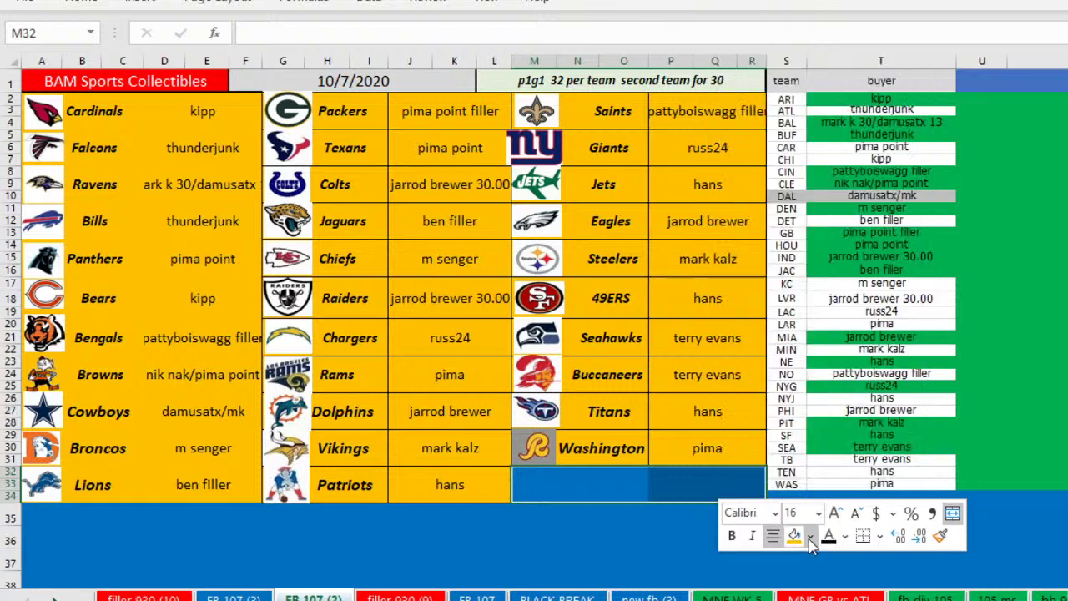
Enter the lid 2 winner c84r in merged cell M32.
{"action": "left_click", "coordinate": [603, 488]}
{"action": "type", "text": "c84r"}
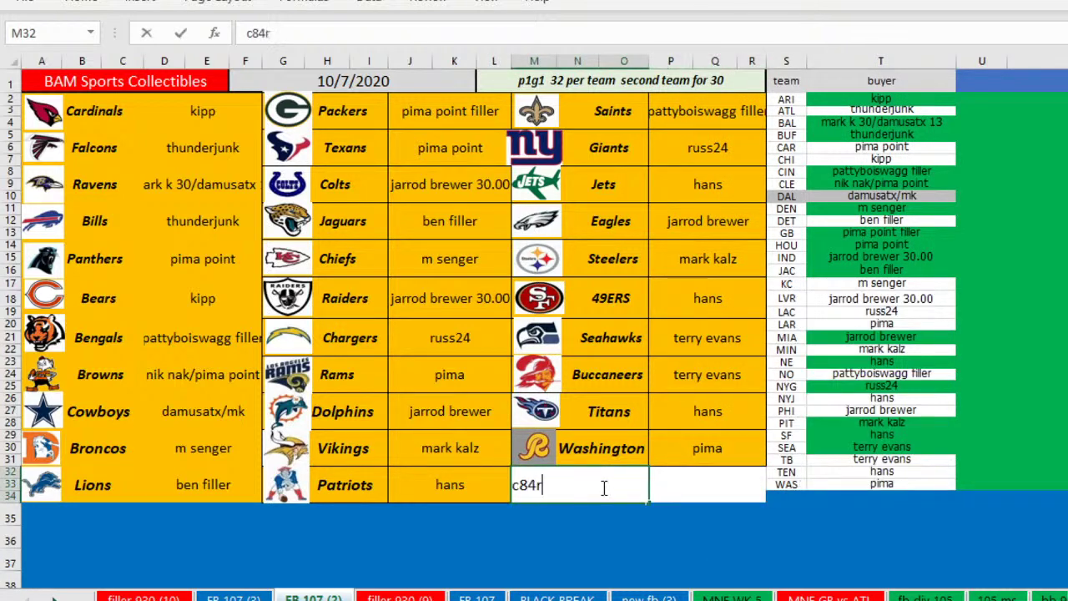
{"action": "key", "text": "Return"}
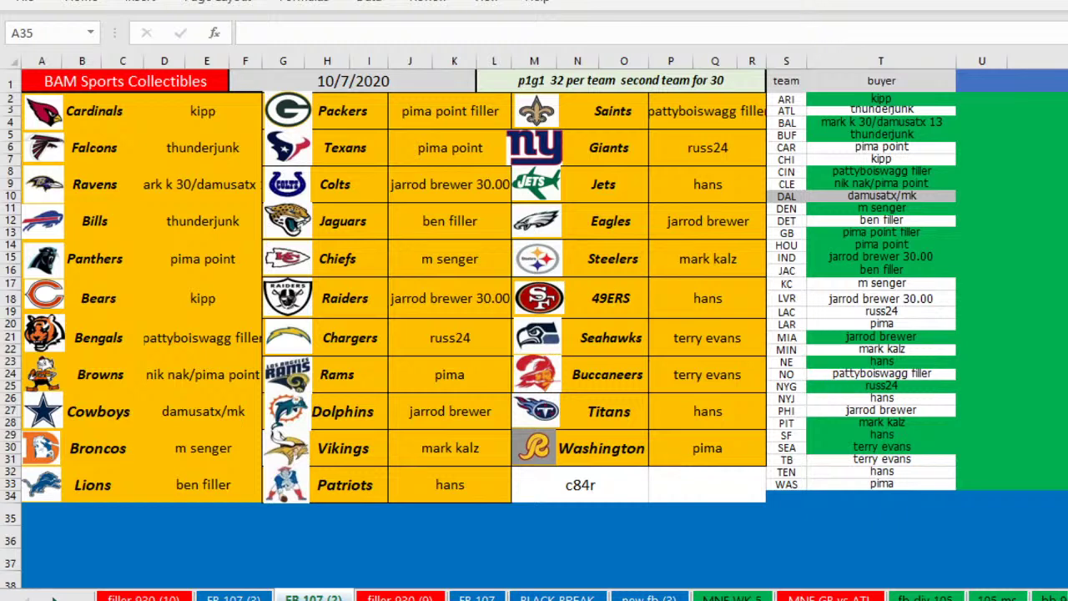
{"action": "left_click", "coordinate": [706, 481]}
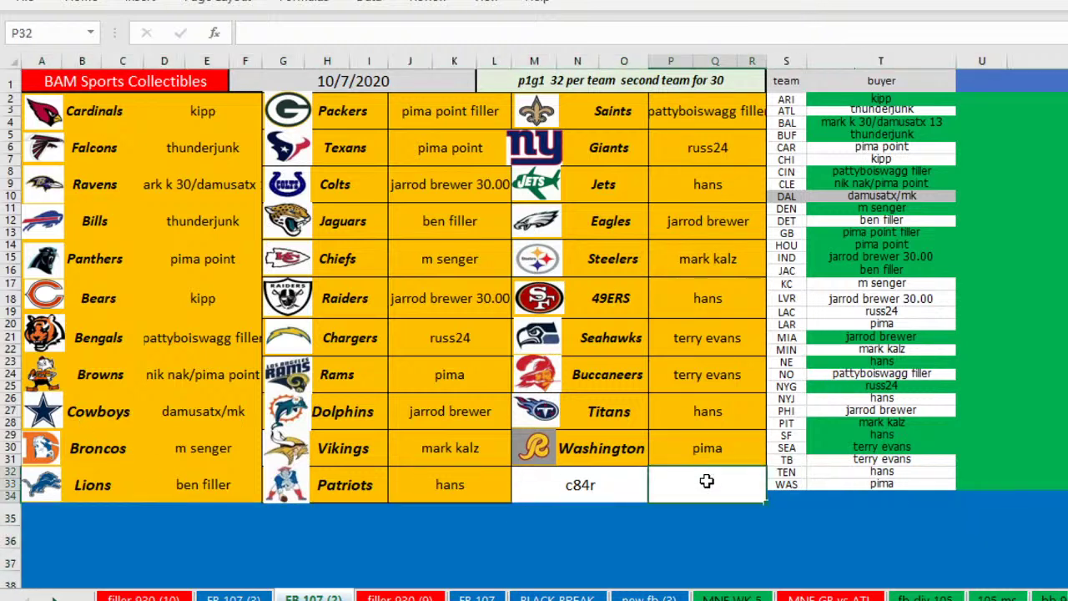
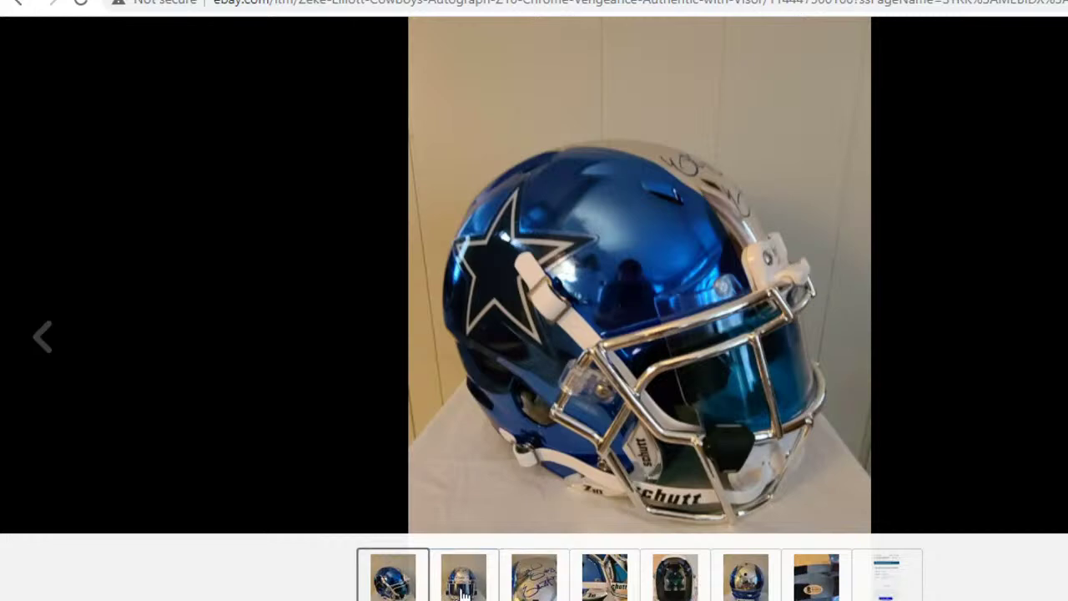
View each photo of the autographed Cowboys helmet listing, then return to the Excel break sheet.
{"action": "left_click", "coordinate": [463, 588]}
{"action": "left_click", "coordinate": [534, 588]}
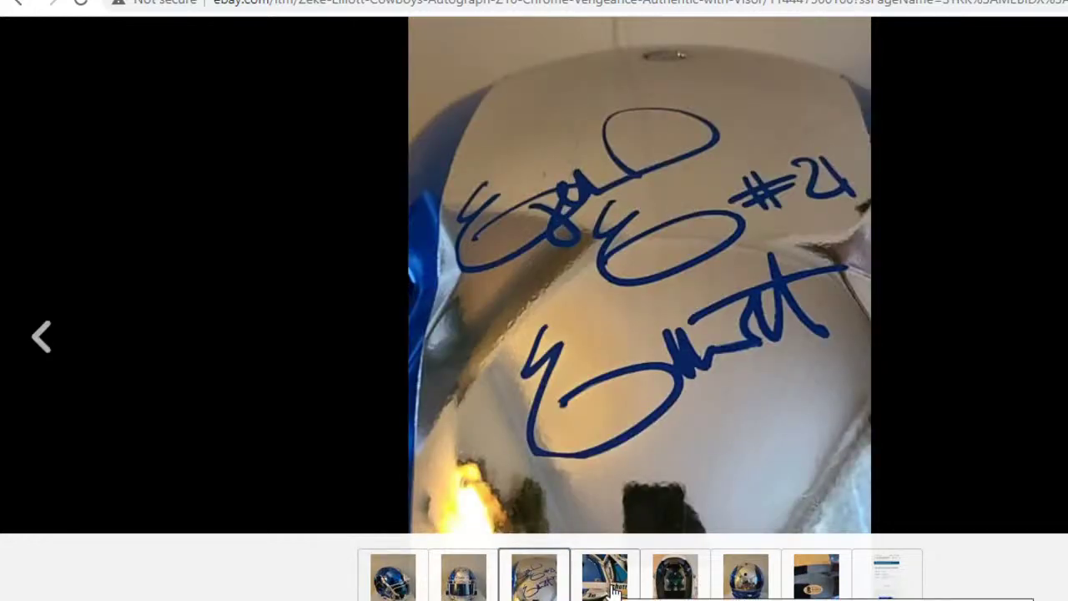
{"action": "left_click", "coordinate": [613, 588]}
{"action": "left_click", "coordinate": [697, 591]}
{"action": "left_click", "coordinate": [734, 591]}
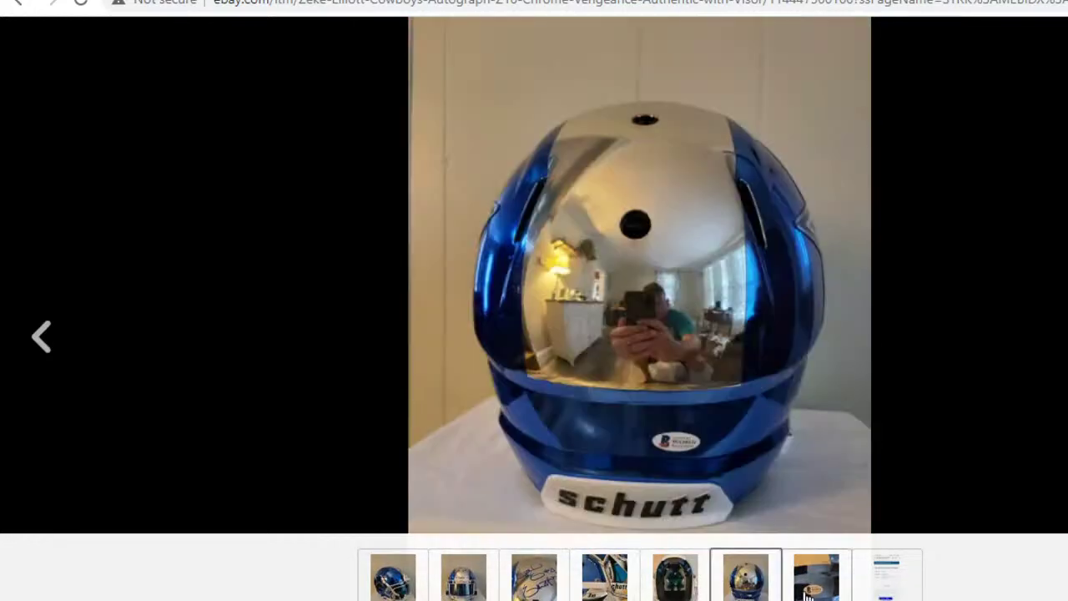
{"action": "left_click", "coordinate": [805, 592]}
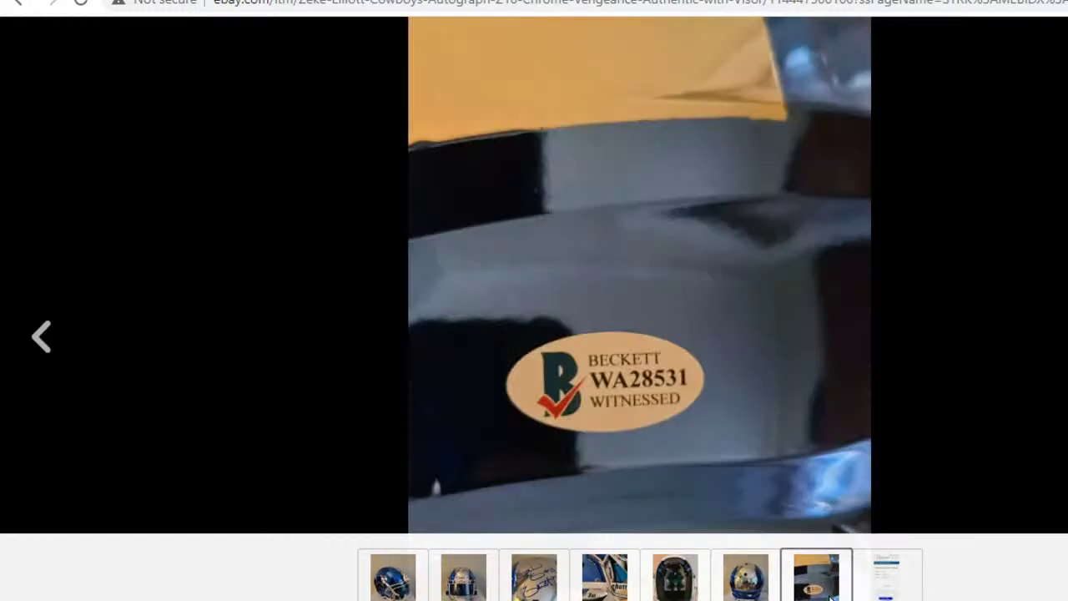
{"action": "left_click", "coordinate": [413, 584]}
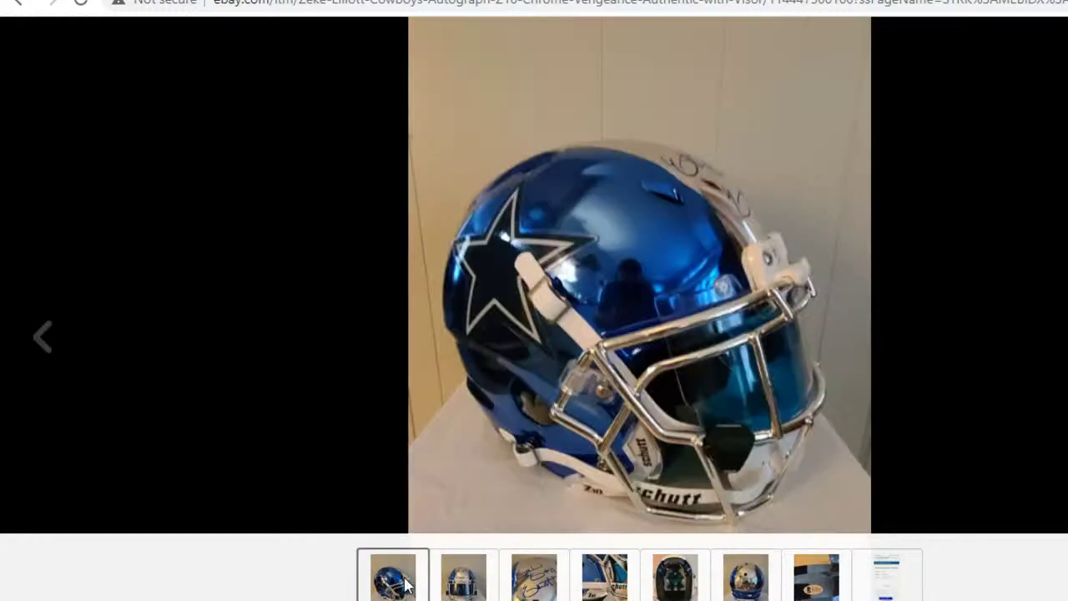
{"action": "key", "text": "alt+Tab"}
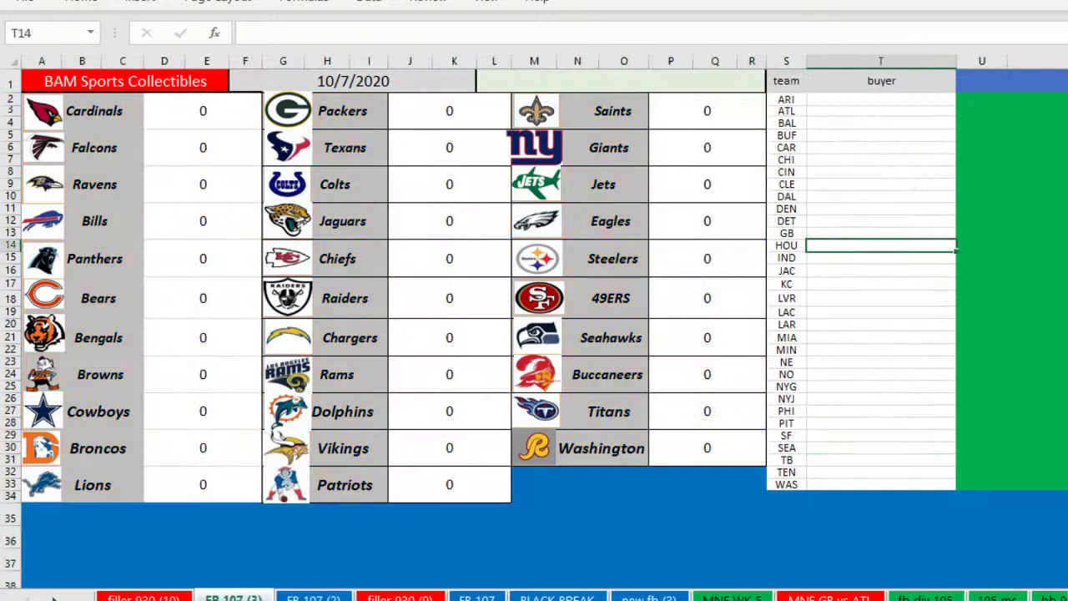
Duplicate the blank FB 107 (3) sheet as FB 107 (4) and return to FB 107 (3).
{"action": "left_click", "coordinate": [233, 595]}
{"action": "right_click", "coordinate": [235, 595]}
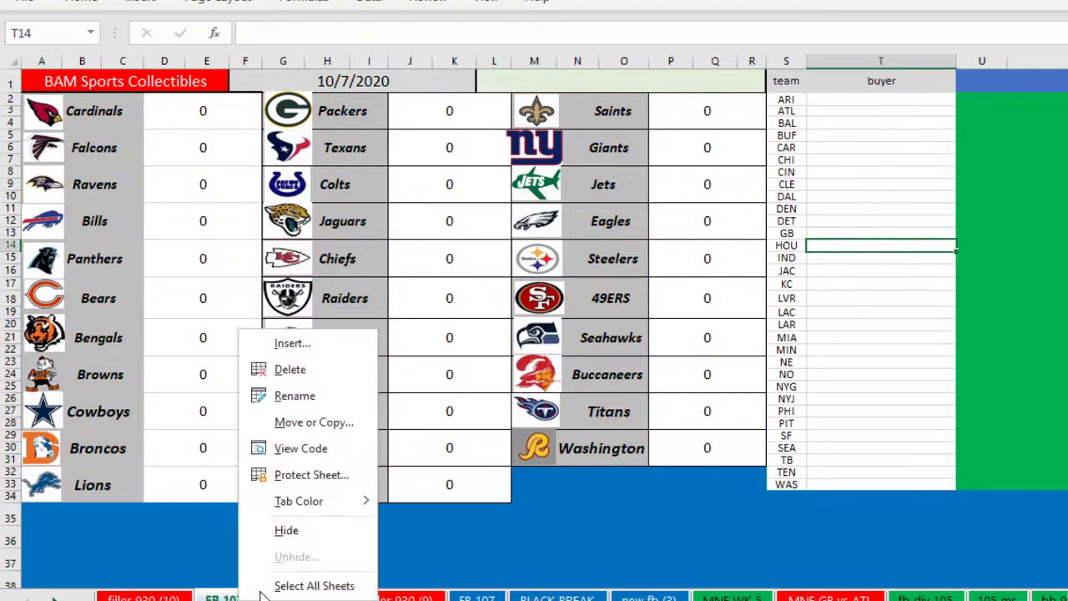
{"action": "left_click", "coordinate": [283, 422]}
{"action": "left_click", "coordinate": [187, 494]}
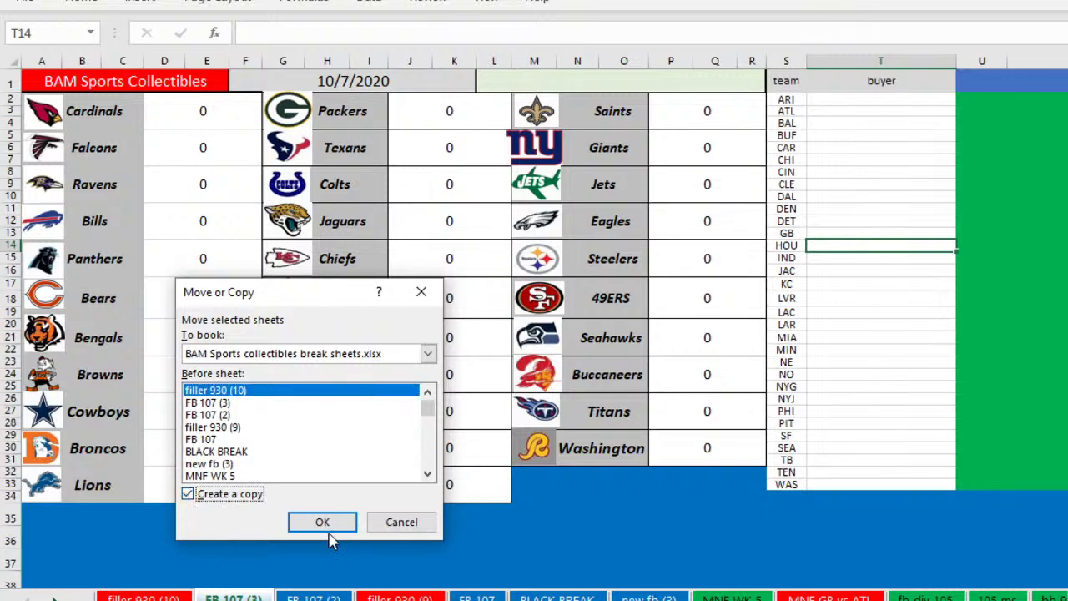
{"action": "left_click", "coordinate": [322, 522]}
{"action": "left_click", "coordinate": [313, 596]}
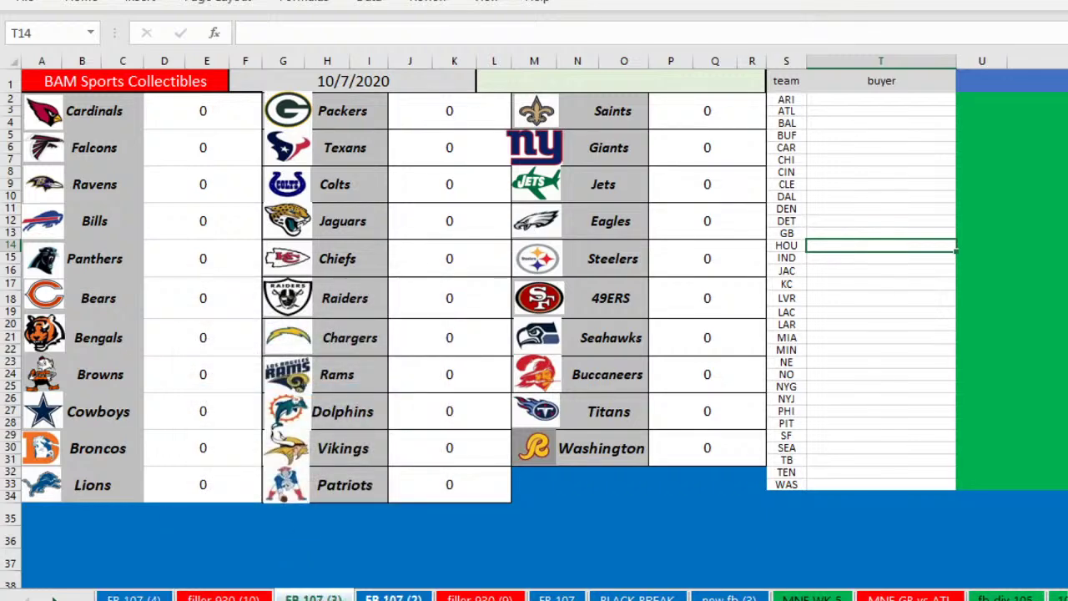
{"action": "left_click", "coordinate": [392, 596]}
{"action": "left_click", "coordinate": [313, 596]}
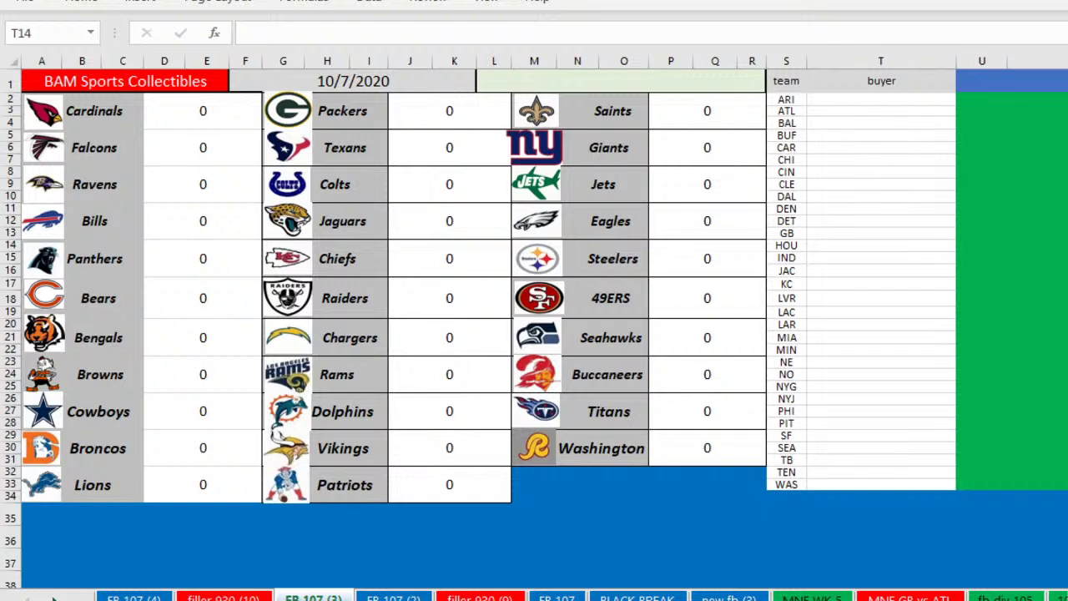
Enter 'p1g1 32 per team second team for 30' in header cell L1 and copy it.
{"action": "left_click", "coordinate": [624, 80]}
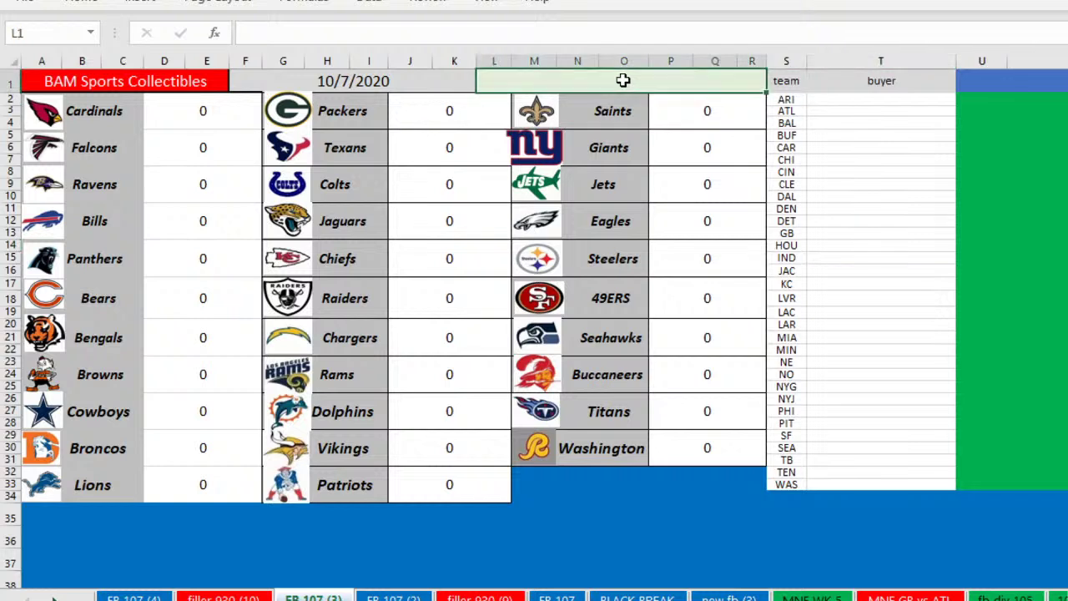
{"action": "type", "text": "p1g1 "}
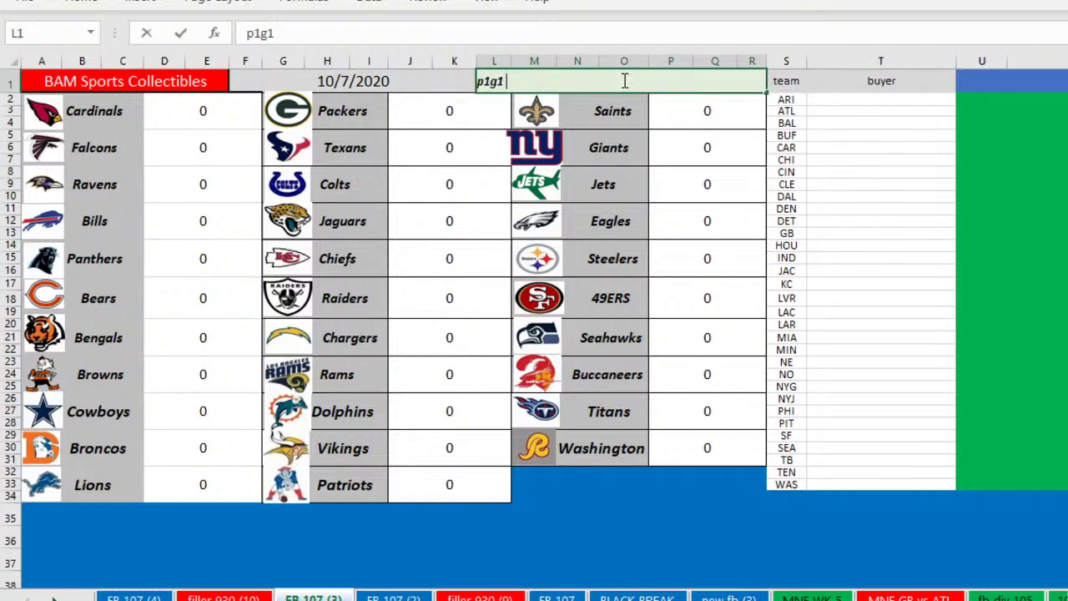
{"action": "type", "text": "32 per team"}
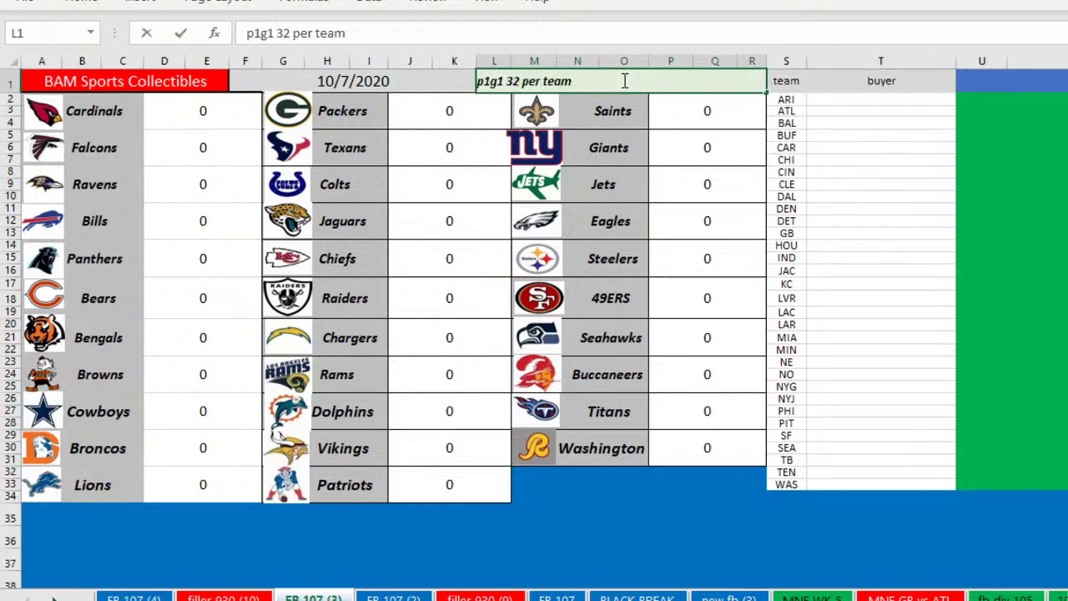
{"action": "type", "text": " second te"}
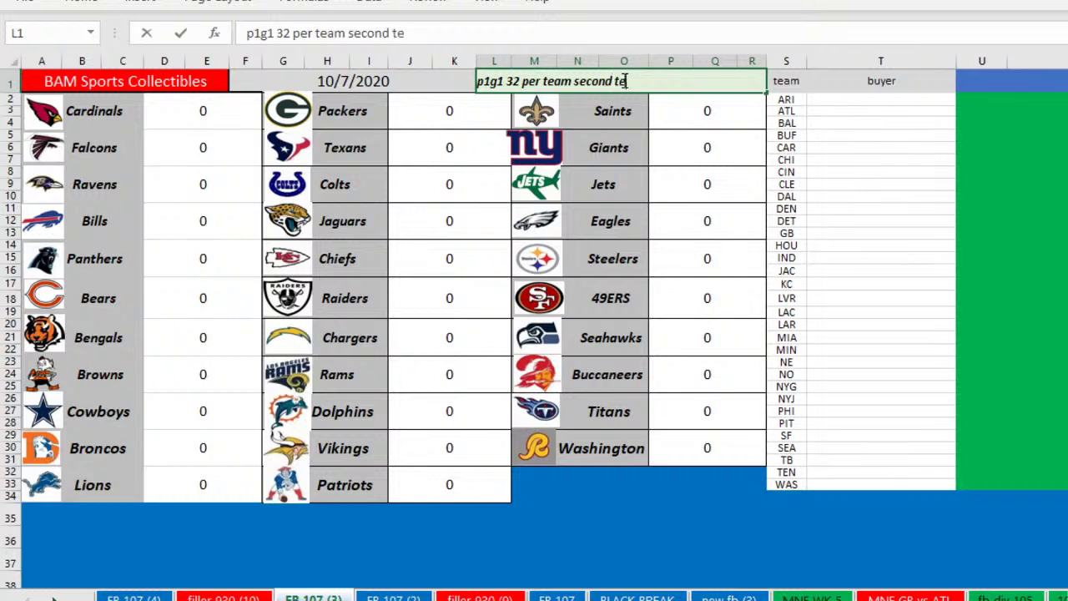
{"action": "type", "text": "am for 30"}
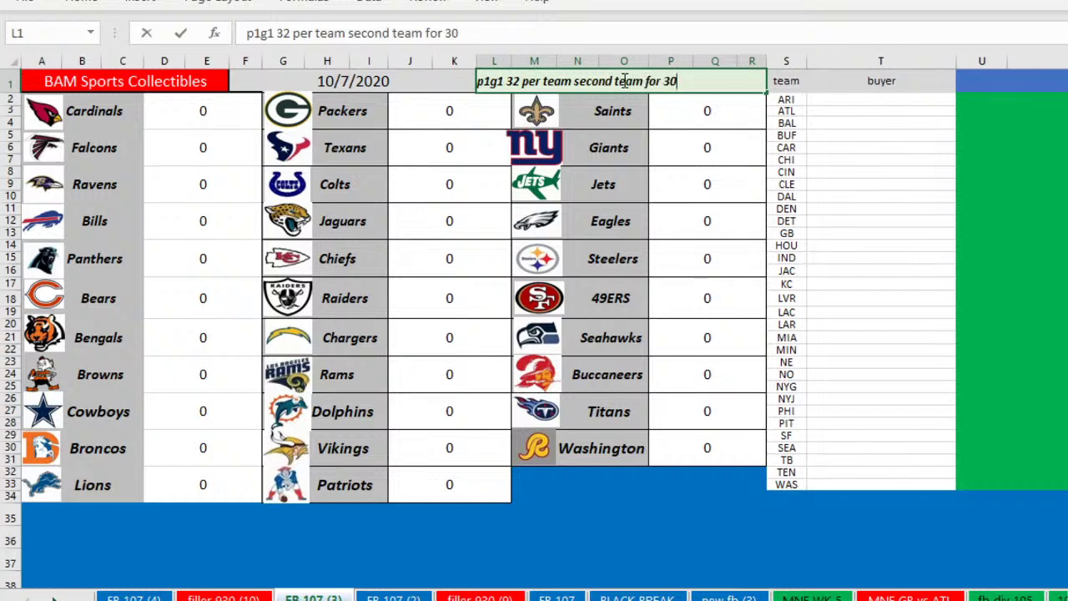
{"action": "key", "text": "ctrl+Return"}
{"action": "key", "text": "Return"}
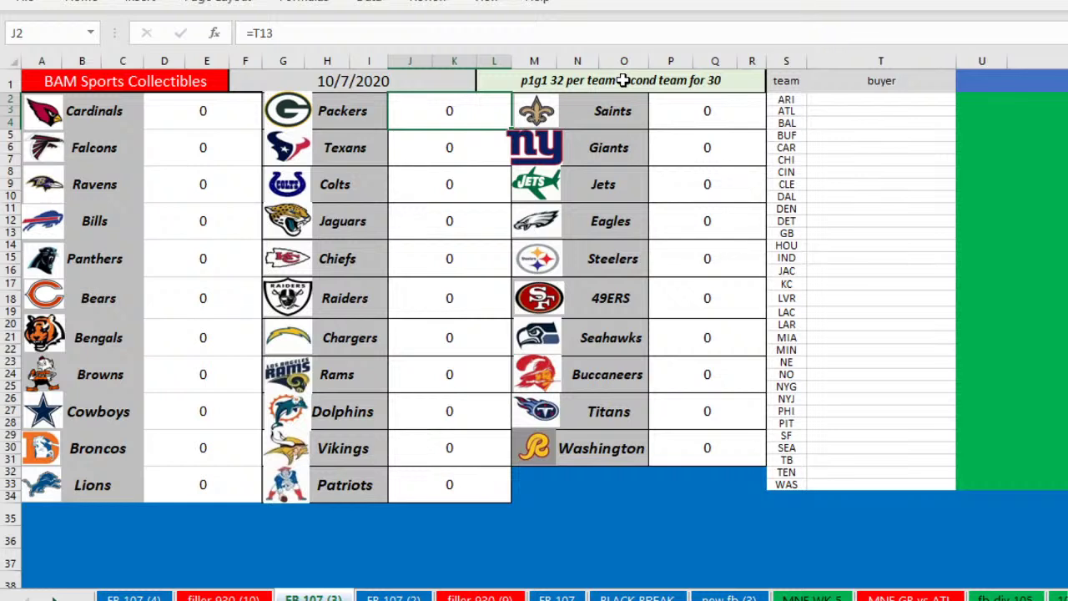
{"action": "left_click", "coordinate": [624, 81]}
{"action": "right_click", "coordinate": [623, 80]}
{"action": "left_click", "coordinate": [675, 111]}
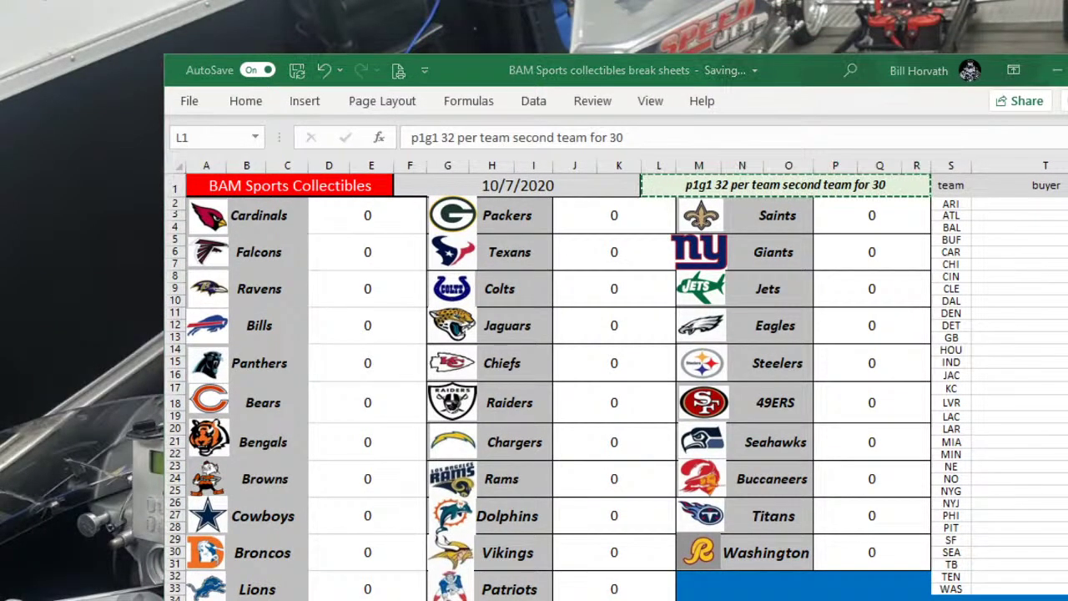
Move the chat window aside and enter the SF buyer's name.
{"action": "key", "text": "alt+Tab"}
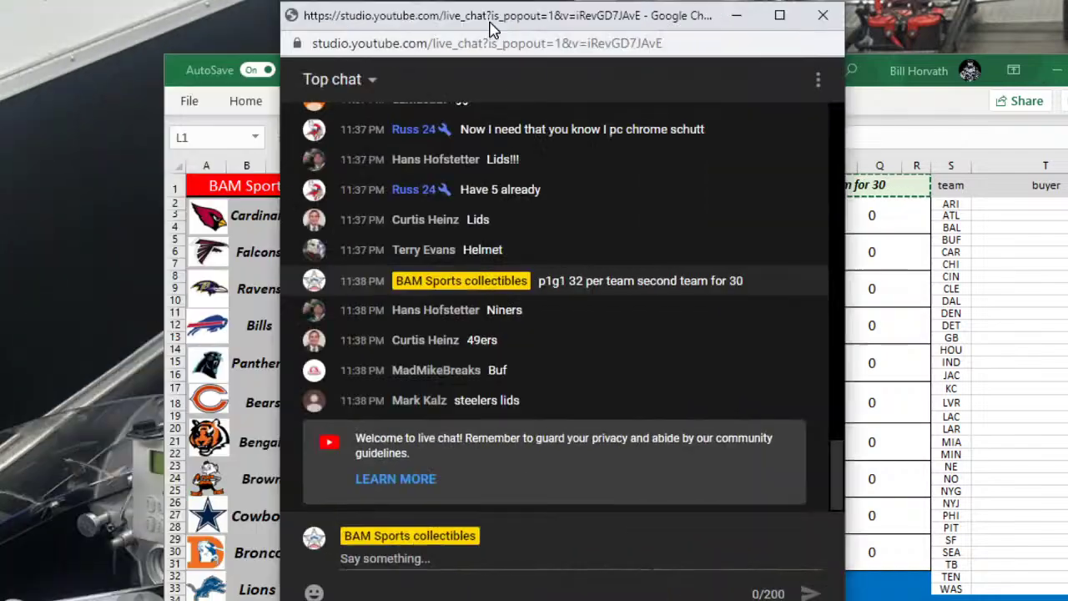
{"action": "left_click_drag", "start_coordinate": [492, 30], "coordinate": [844, 18]}
{"action": "left_click_drag", "start_coordinate": [458, 61], "coordinate": [0, 0]}
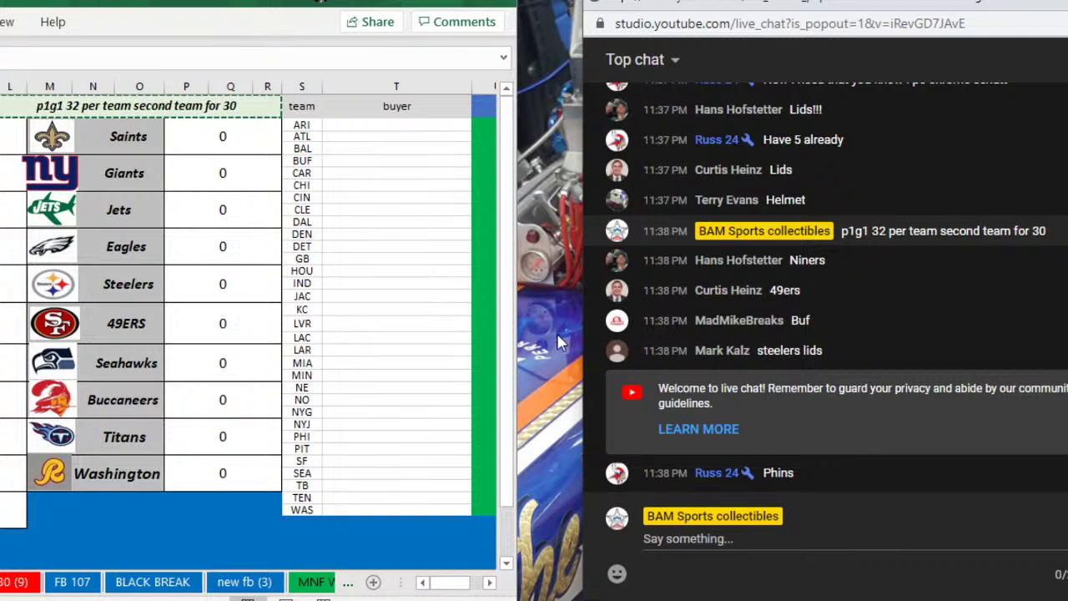
{"action": "left_click", "coordinate": [367, 465]}
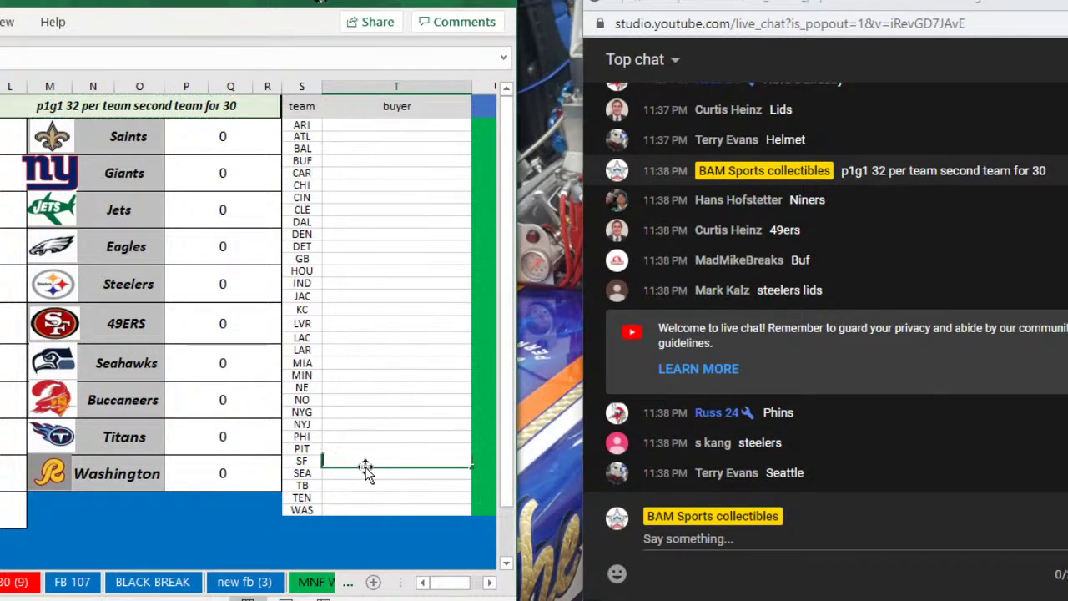
{"action": "type", "text": "hans"}
{"action": "key", "text": "Return"}
Enter the buyers' names for BUF and PIT in the buyer column.
{"action": "key", "text": "Up"}
{"action": "key", "text": "Up"}
{"action": "key", "text": "Up"}
{"action": "key", "text": "Up"}
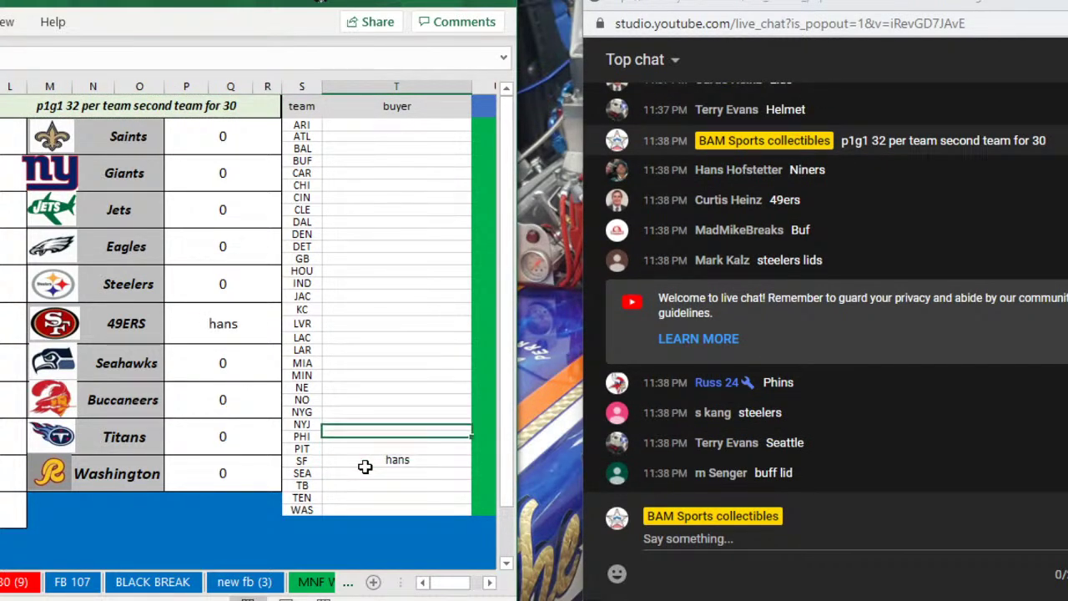
{"action": "key", "text": "Down"}
{"action": "key", "text": "Down"}
{"action": "key", "text": "Down"}
{"action": "key", "text": "Down"}
{"action": "key", "text": "Up"}
{"action": "key", "text": "Up"}
{"action": "key", "text": "Up"}
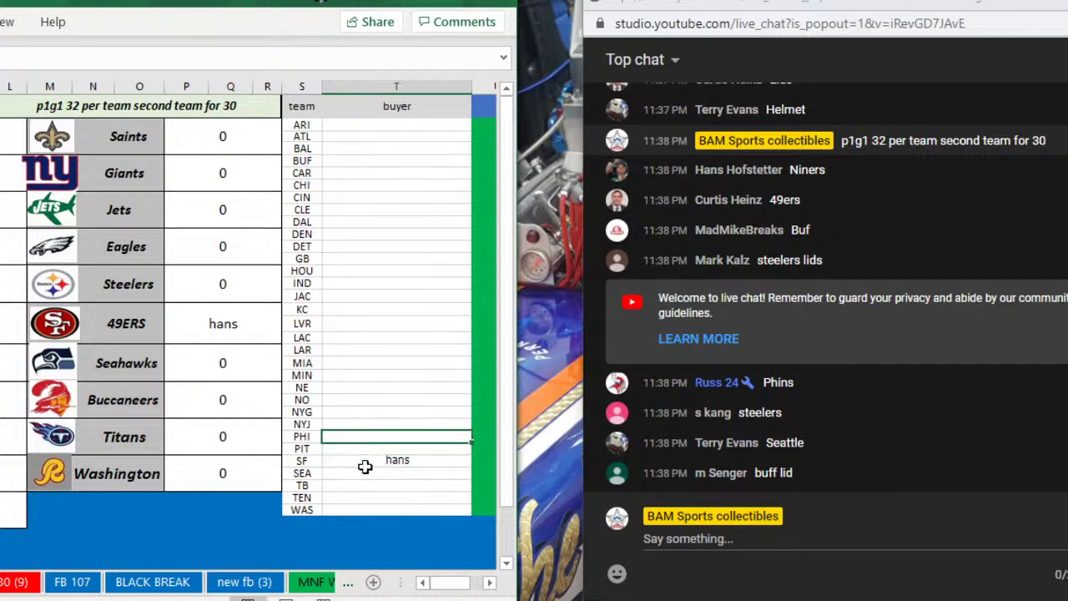
{"action": "key", "text": "Up"}
{"action": "key", "text": "Up"}
{"action": "key", "text": "Up"}
{"action": "key", "text": "Up"}
{"action": "key", "text": "Up"}
{"action": "key", "text": "Up"}
{"action": "key", "text": "Up"}
{"action": "key", "text": "Up"}
{"action": "key", "text": "Up"}
{"action": "key", "text": "Up"}
{"action": "key", "text": "Up"}
{"action": "key", "text": "Up"}
{"action": "key", "text": "Up"}
{"action": "key", "text": "Up"}
{"action": "key", "text": "Up"}
{"action": "key", "text": "Up"}
{"action": "key", "text": "Up"}
{"action": "key", "text": "Up"}
{"action": "key", "text": "Up"}
{"action": "key", "text": "Up"}
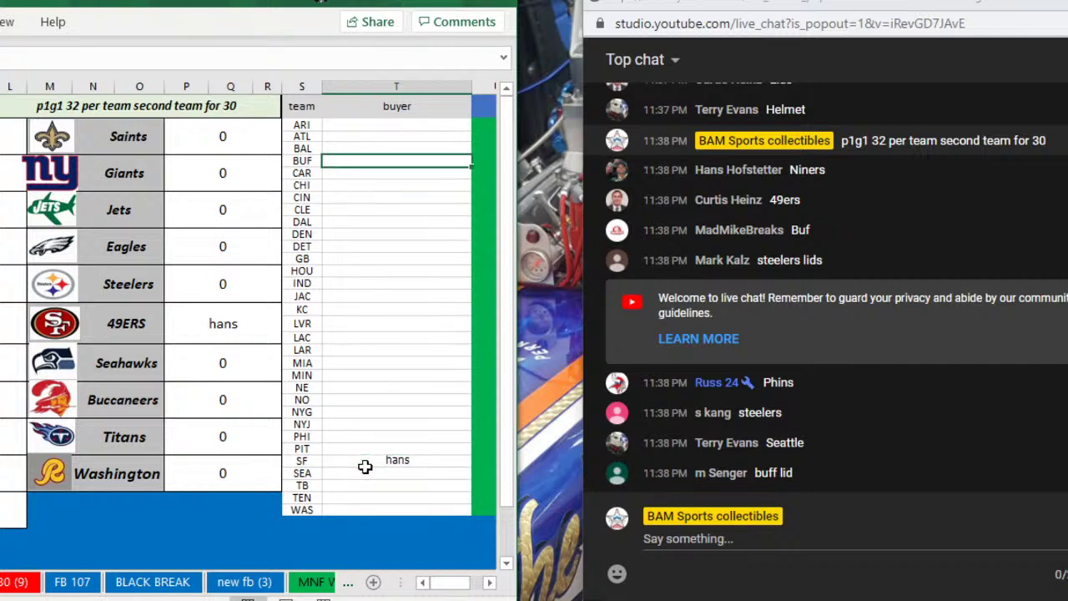
{"action": "type", "text": "madmike"}
{"action": "key", "text": "Return"}
{"action": "key", "text": "Down"}
{"action": "key", "text": "Down"}
{"action": "key", "text": "Down"}
{"action": "key", "text": "Down"}
{"action": "key", "text": "Down"}
{"action": "key", "text": "Down"}
{"action": "key", "text": "Down"}
{"action": "key", "text": "Down"}
{"action": "key", "text": "Down"}
{"action": "key", "text": "Down"}
{"action": "key", "text": "Down"}
{"action": "key", "text": "Down"}
{"action": "key", "text": "Down"}
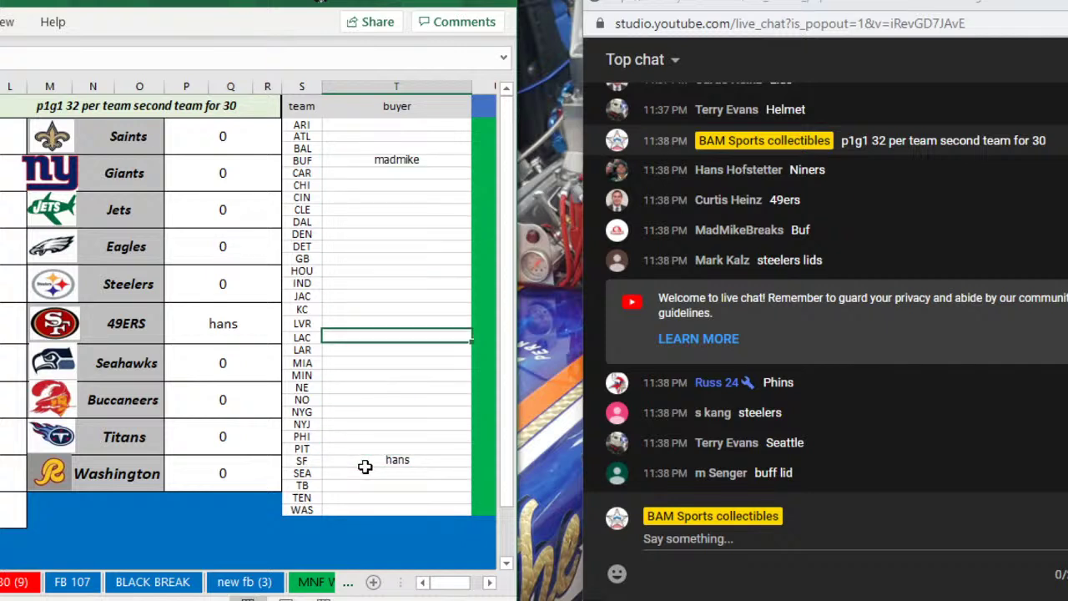
{"action": "key", "text": "Down"}
{"action": "key", "text": "Down"}
{"action": "key", "text": "Down"}
{"action": "key", "text": "Down"}
{"action": "key", "text": "Down"}
{"action": "key", "text": "Down"}
{"action": "key", "text": "Down"}
{"action": "key", "text": "Down"}
{"action": "key", "text": "Down"}
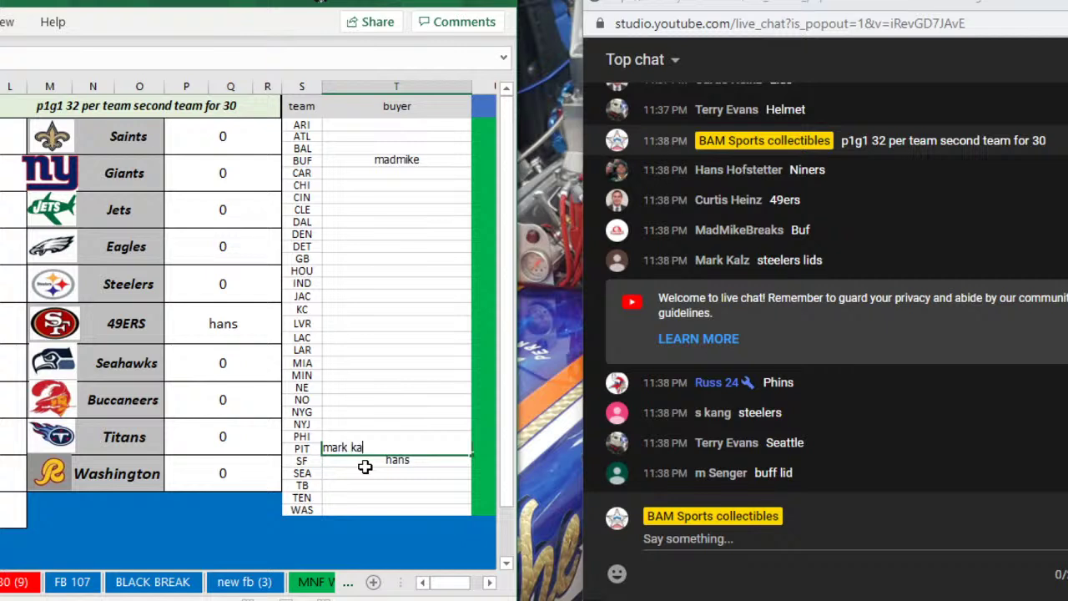
{"action": "key", "text": "ctrl+Return"}
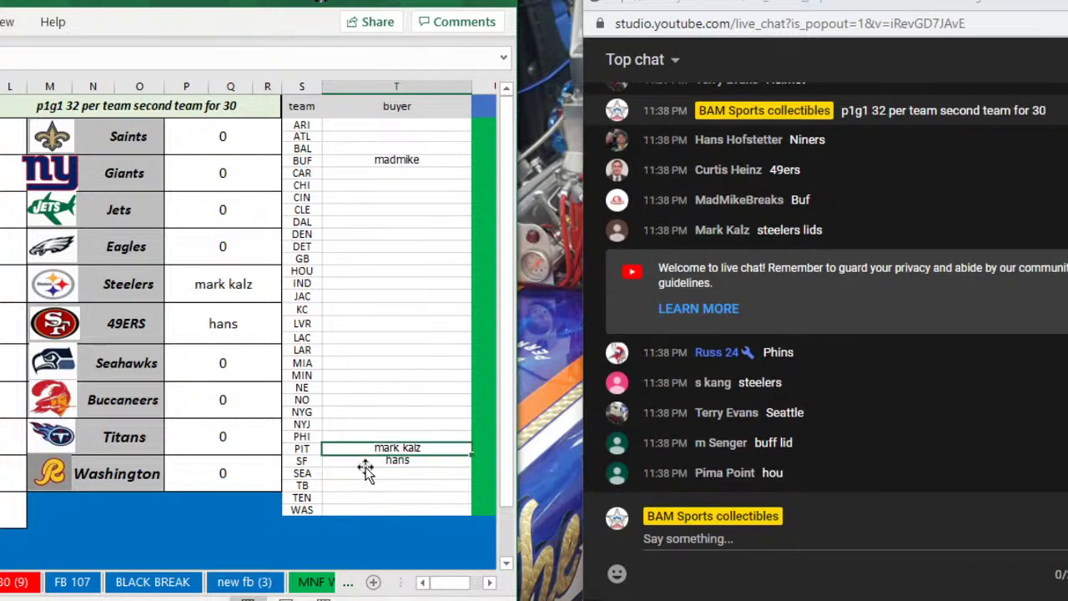
Enter the buyers' names for MIA and SEA in the buyer column.
{"action": "key", "text": "Up"}
{"action": "key", "text": "Up"}
{"action": "key", "text": "Up"}
{"action": "key", "text": "Up"}
{"action": "key", "text": "Up"}
{"action": "key", "text": "Up"}
{"action": "key", "text": "Up"}
{"action": "key", "text": "Up"}
{"action": "key", "text": "Up"}
{"action": "key", "text": "Up"}
{"action": "key", "text": "Up"}
{"action": "key", "text": "Up"}
{"action": "key", "text": "Up"}
{"action": "key", "text": "Up"}
{"action": "key", "text": "Down"}
{"action": "key", "text": "Down"}
{"action": "key", "text": "Down"}
{"action": "key", "text": "Down"}
{"action": "key", "text": "Down"}
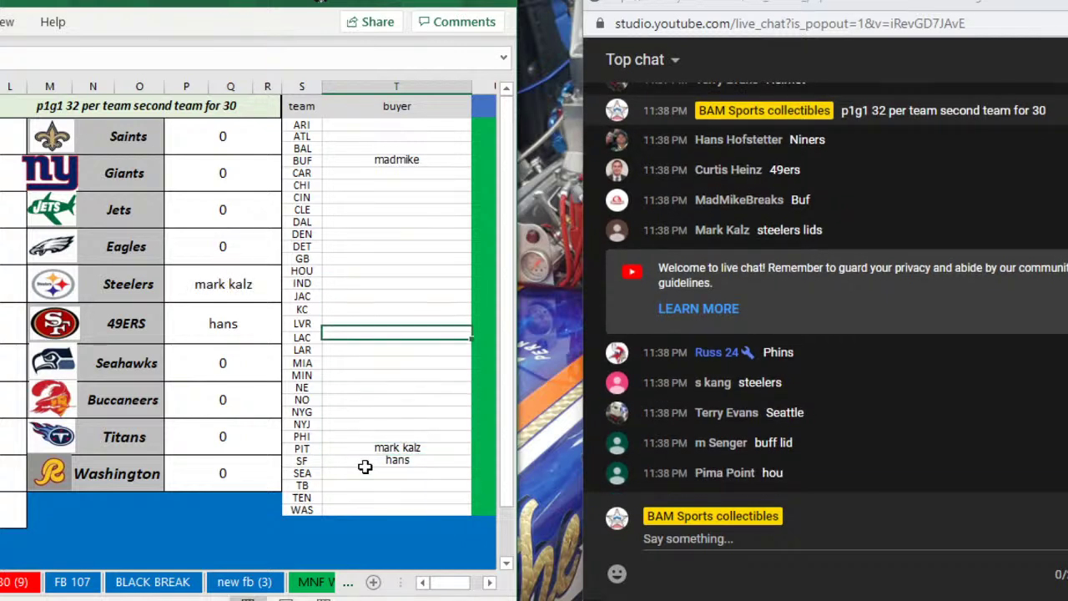
{"action": "key", "text": "Down"}
{"action": "key", "text": "Down"}
{"action": "key", "text": "Return"}
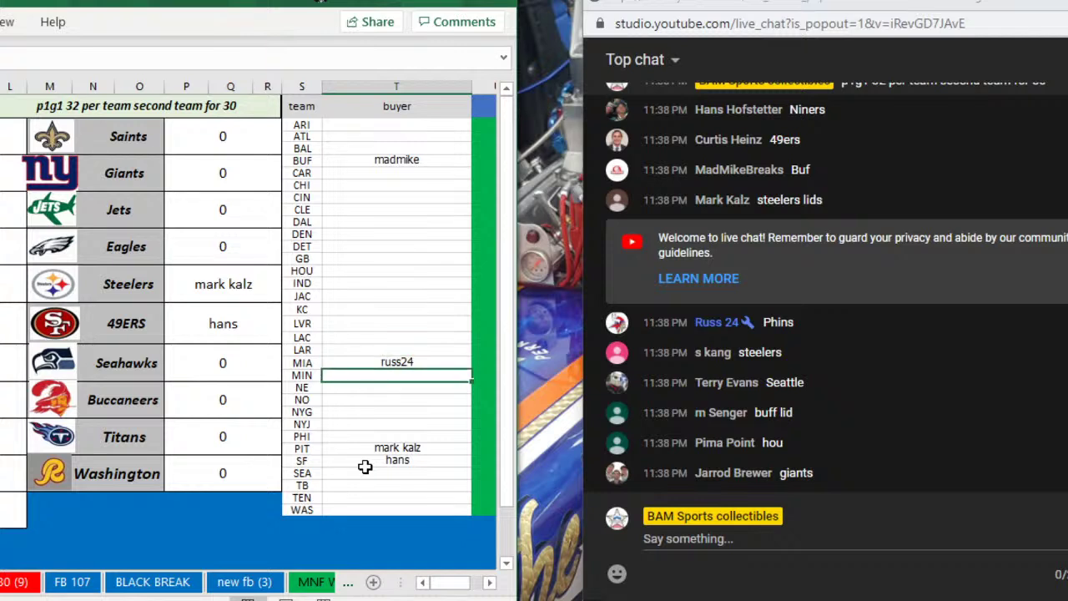
{"action": "key", "text": "Up"}
{"action": "key", "text": "Up"}
{"action": "key", "text": "Up"}
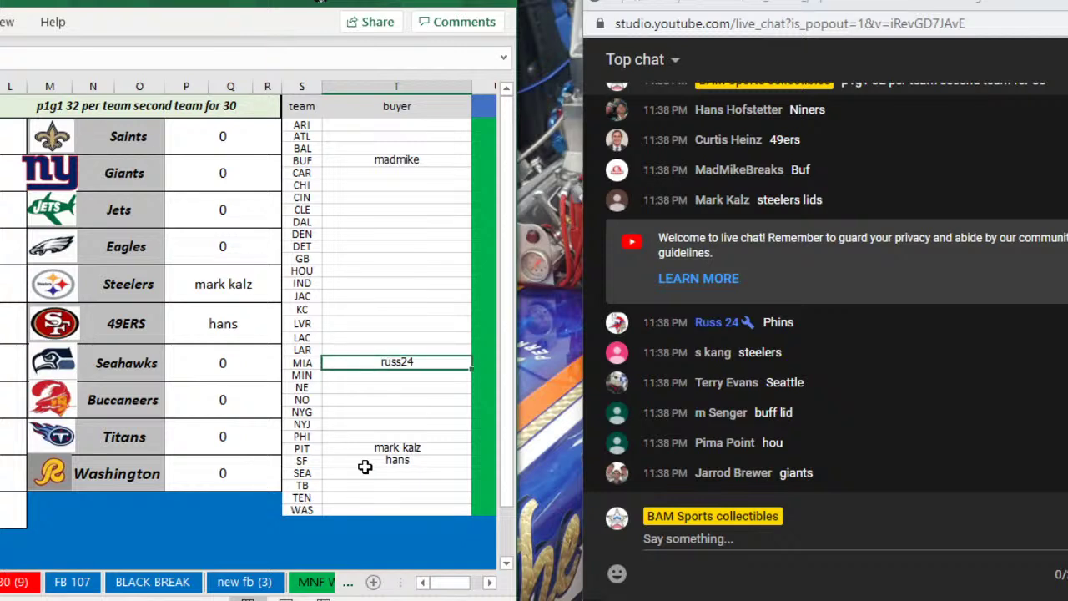
{"action": "key", "text": "Down"}
{"action": "key", "text": "Down"}
{"action": "key", "text": "Down"}
{"action": "key", "text": "Down"}
{"action": "key", "text": "Down"}
{"action": "key", "text": "Down"}
{"action": "key", "text": "Down"}
{"action": "key", "text": "Down"}
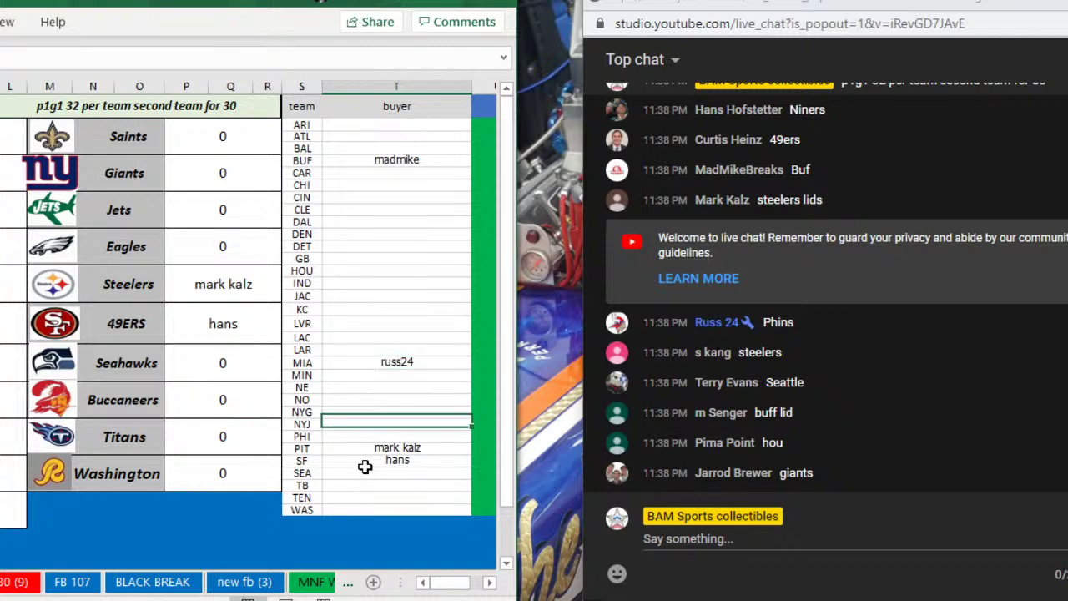
{"action": "key", "text": "Down"}
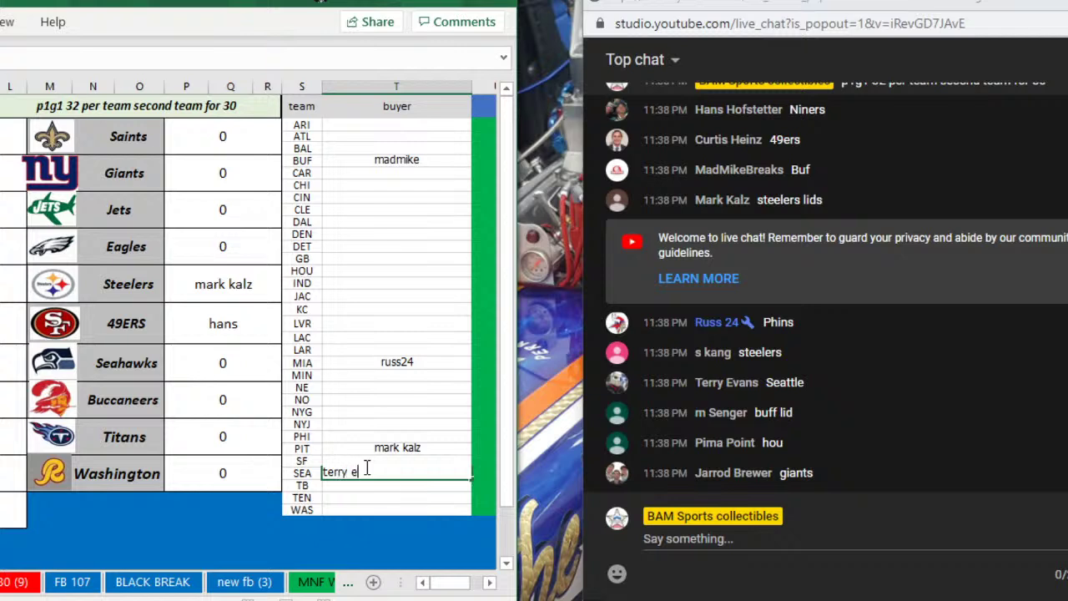
{"action": "key", "text": "Up"}
{"action": "key", "text": "Up"}
{"action": "key", "text": "Up"}
{"action": "key", "text": "Up"}
{"action": "key", "text": "Up"}
{"action": "key", "text": "Up"}
{"action": "key", "text": "Up"}
{"action": "key", "text": "Up"}
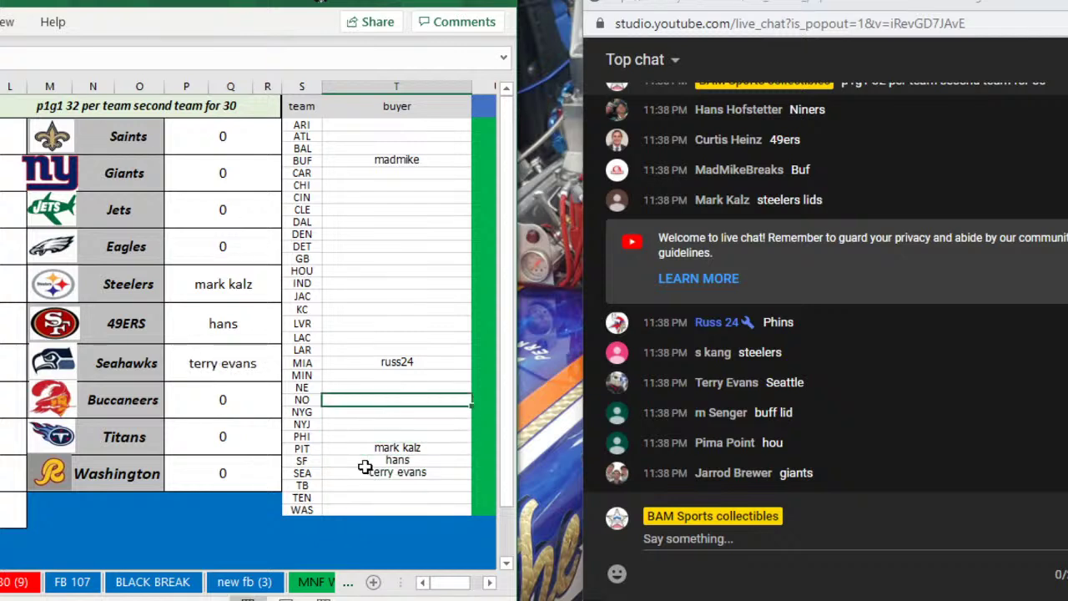
Enter the HOU and NYG buyers' names and move the chat window out of the way.
{"action": "key", "text": "Up"}
{"action": "key", "text": "Up"}
{"action": "key", "text": "Up"}
{"action": "key", "text": "Up"}
{"action": "key", "text": "Up"}
{"action": "key", "text": "Up"}
{"action": "key", "text": "Up"}
{"action": "key", "text": "Up"}
{"action": "key", "text": "Up"}
{"action": "key", "text": "Up"}
{"action": "key", "text": "Down"}
{"action": "key", "text": "Down"}
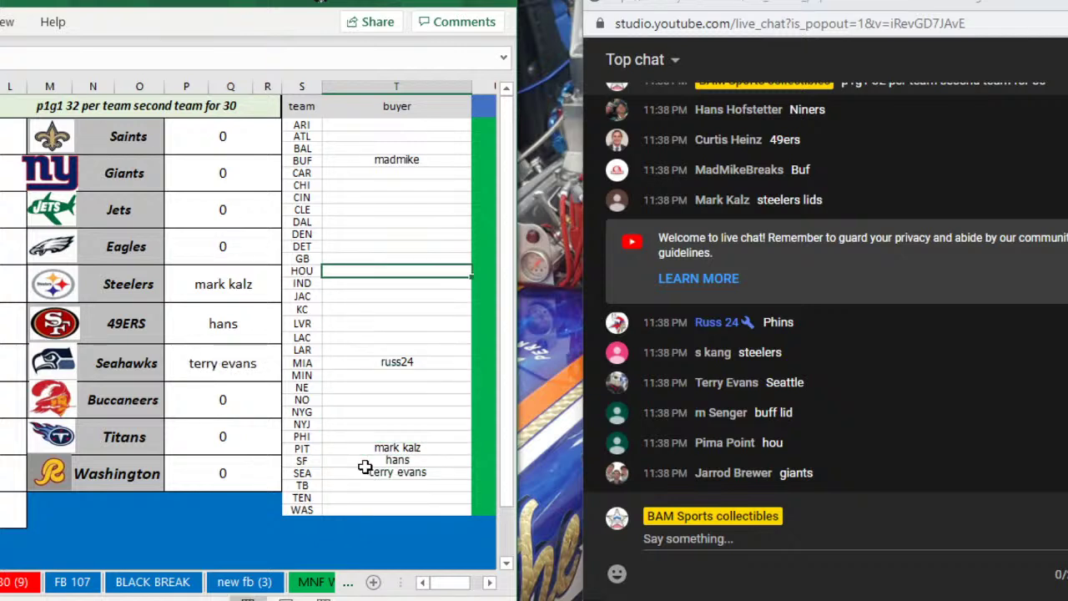
{"action": "type", "text": "pima point"}
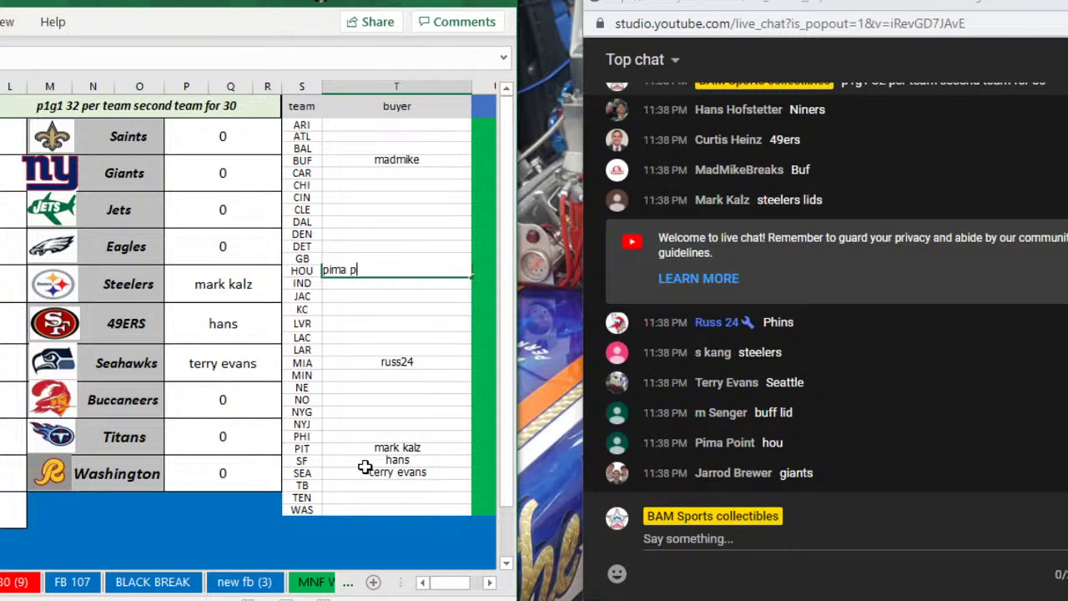
{"action": "key", "text": "Return"}
{"action": "key", "text": "Down"}
{"action": "key", "text": "Down"}
{"action": "key", "text": "Down"}
{"action": "key", "text": "Down"}
{"action": "key", "text": "Down"}
{"action": "key", "text": "Down"}
{"action": "key", "text": "Down"}
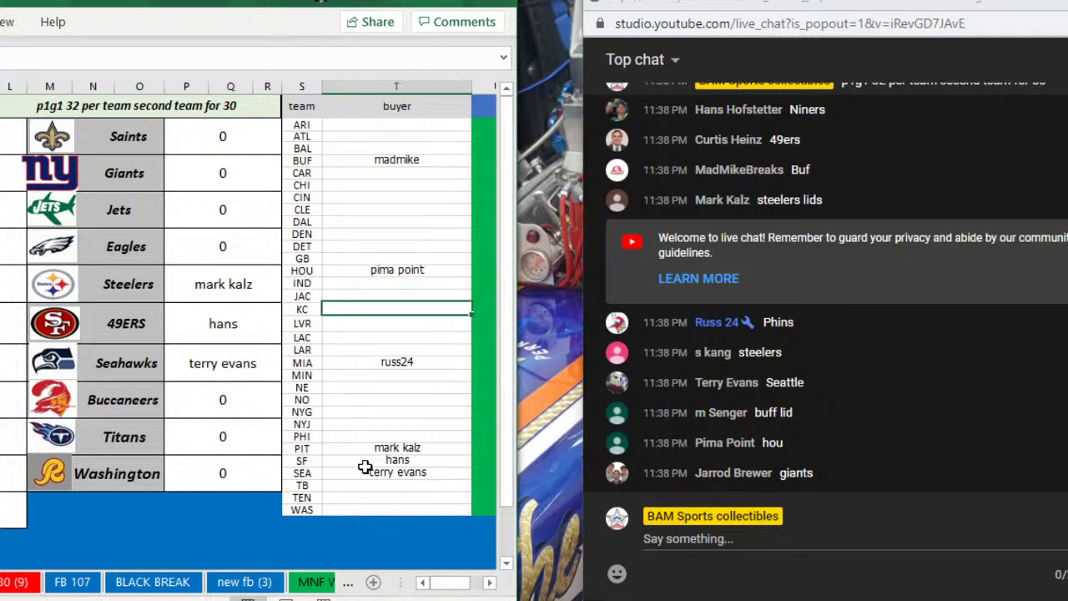
{"action": "key", "text": "Down"}
{"action": "key", "text": "Down"}
{"action": "key", "text": "Down"}
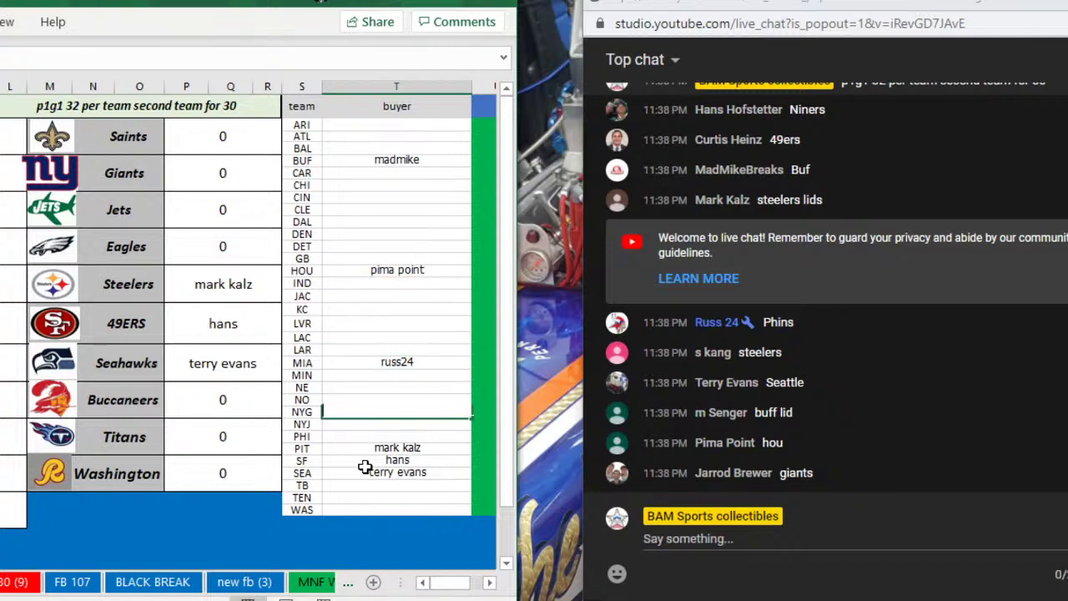
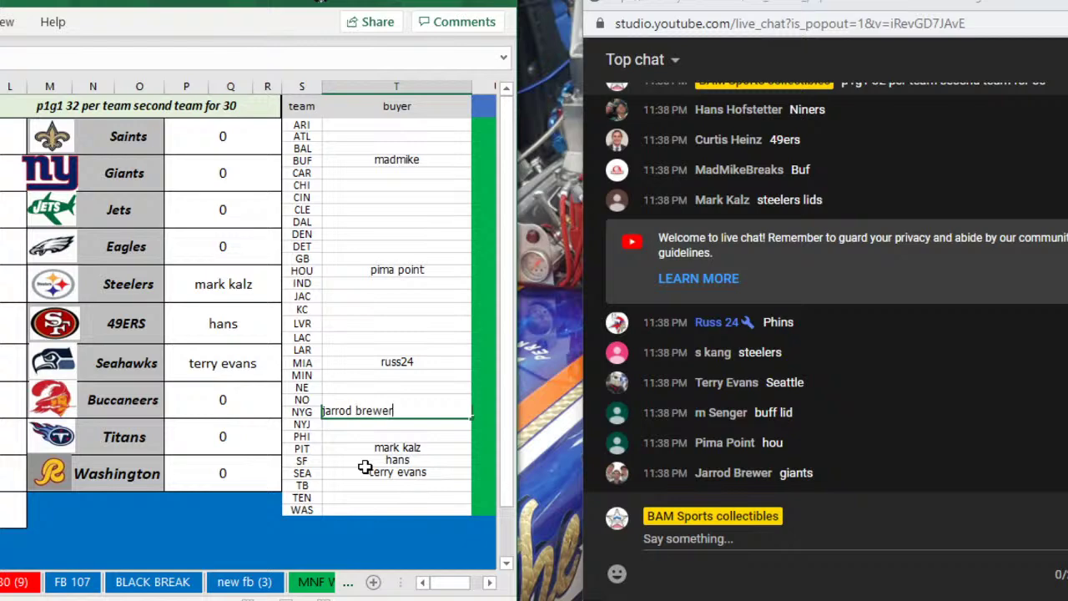
{"action": "key", "text": "Return"}
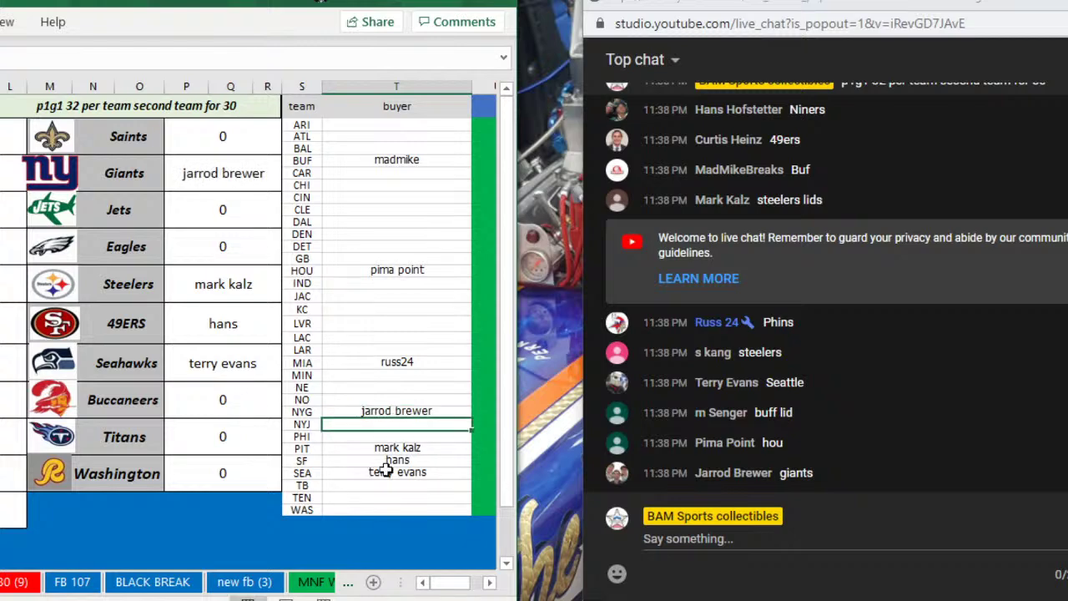
{"action": "left_click_drag", "start_coordinate": [891, 12], "coordinate": [0, 0]}
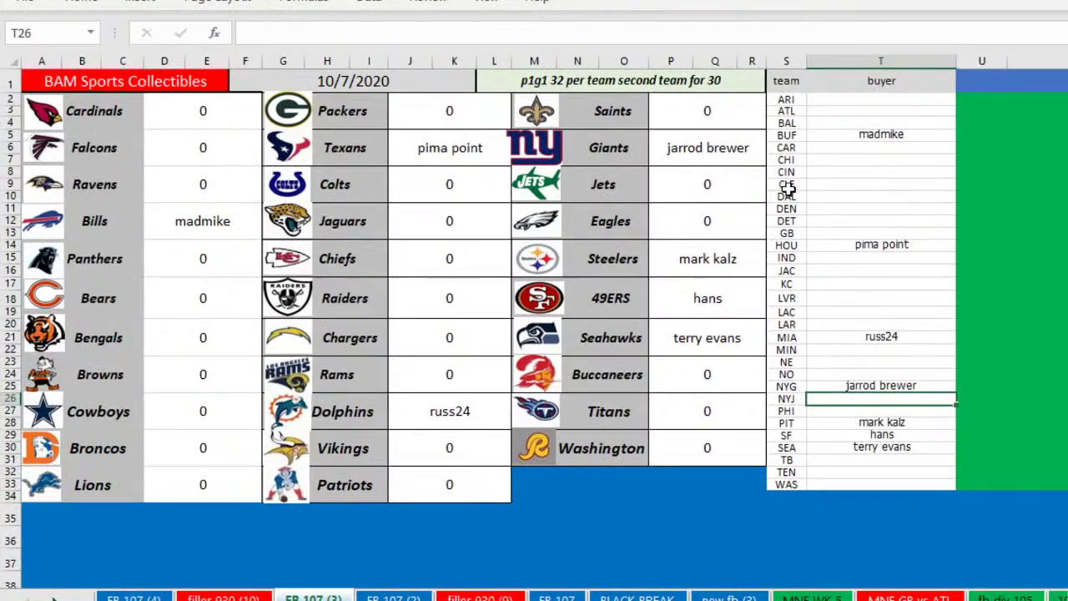
Shade the Bills, Texans, Giants, Steelers, 49ERS, Seahawks and Dolphins team and buyer cells gold.
{"action": "left_click_drag", "start_coordinate": [368, 267], "coordinate": [441, 263]}
{"action": "left_click_drag", "start_coordinate": [359, 160], "coordinate": [433, 145]}
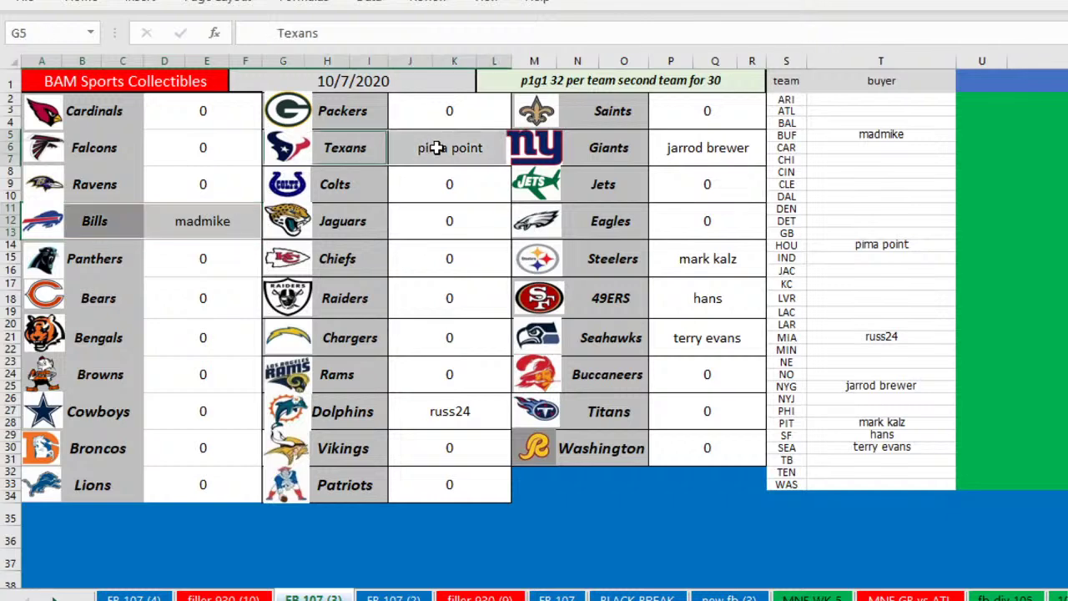
{"action": "left_click_drag", "start_coordinate": [614, 154], "coordinate": [661, 152]}
{"action": "left_click_drag", "start_coordinate": [604, 259], "coordinate": [665, 262]}
{"action": "left_click_drag", "start_coordinate": [636, 305], "coordinate": [689, 303]}
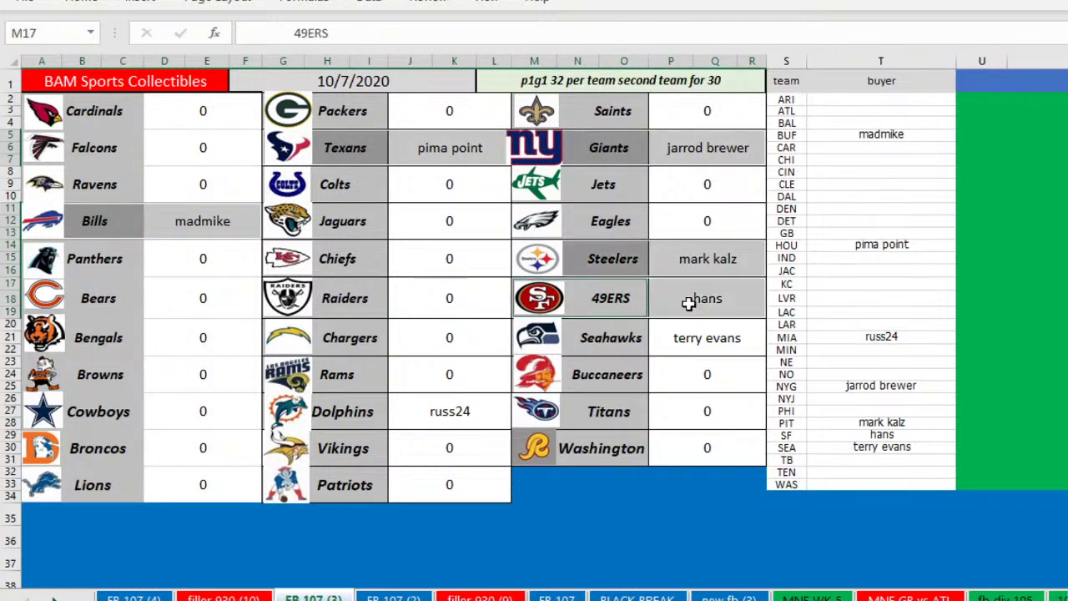
{"action": "left_click_drag", "start_coordinate": [630, 338], "coordinate": [685, 340]}
{"action": "left_click_drag", "start_coordinate": [359, 411], "coordinate": [440, 408]}
{"action": "right_click", "coordinate": [441, 408]}
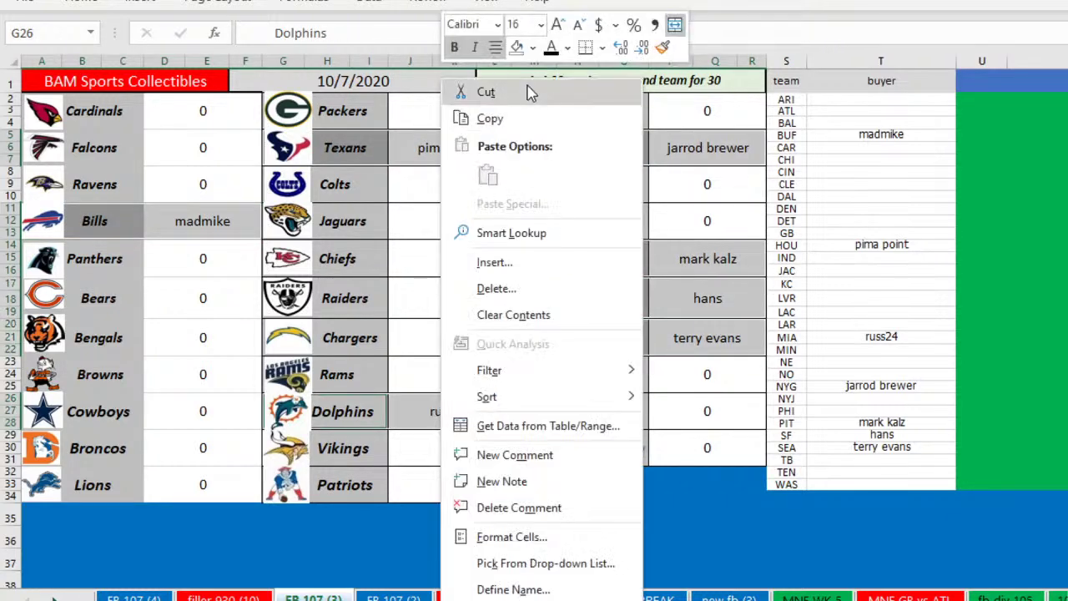
{"action": "left_click", "coordinate": [532, 47]}
{"action": "left_click", "coordinate": [548, 223]}
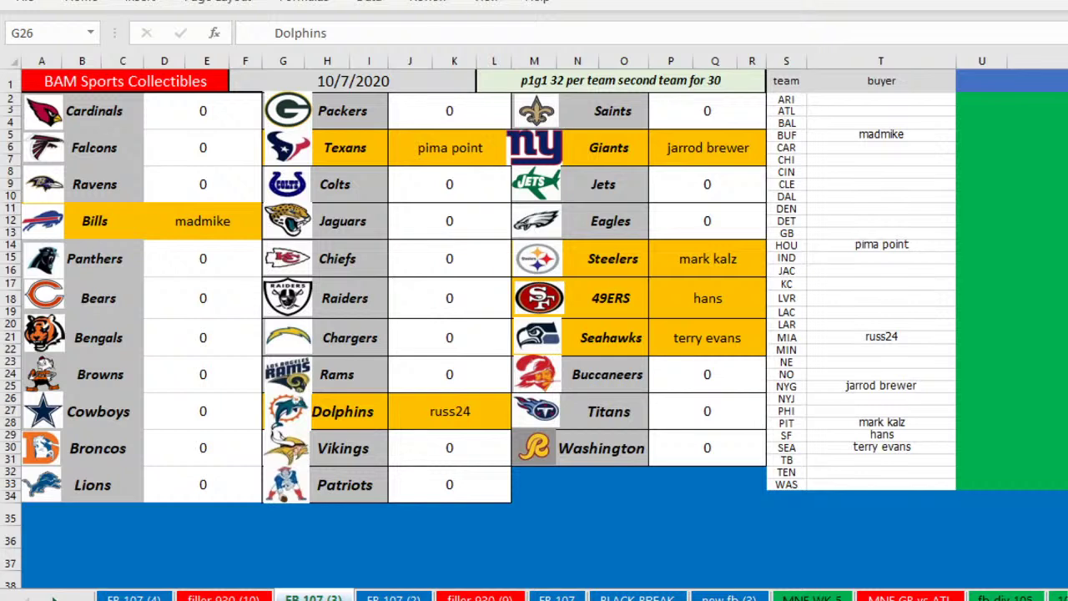
{"action": "left_click", "coordinate": [864, 123]}
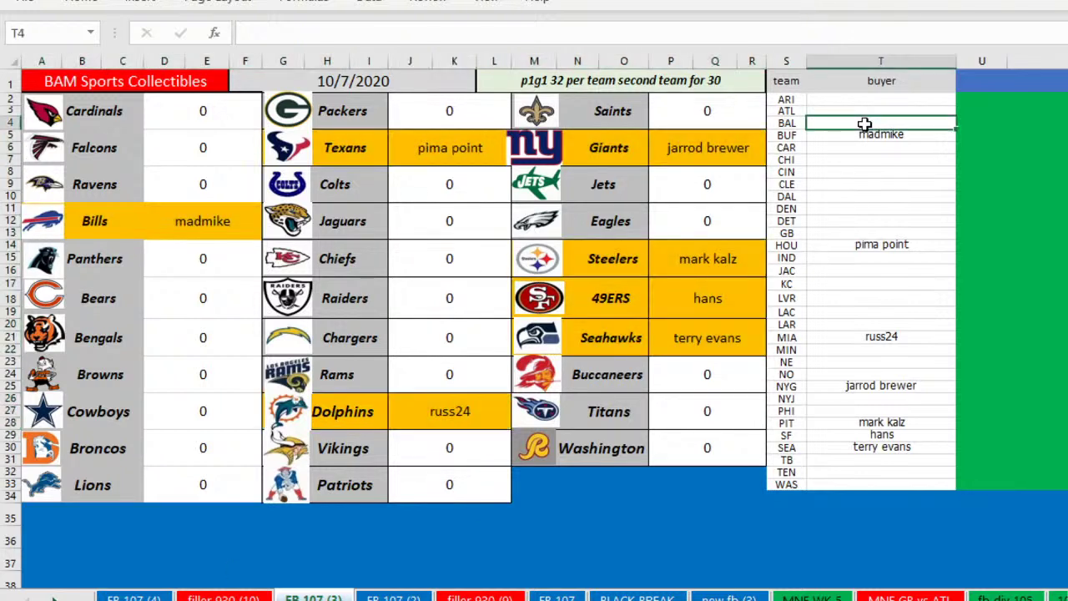
Enter the BAL buyer's name and select Eagles, Packers, Colts, Jaguars, Raiders, Buccaneers, Ravens, Falcons.
{"action": "key", "text": "Return"}
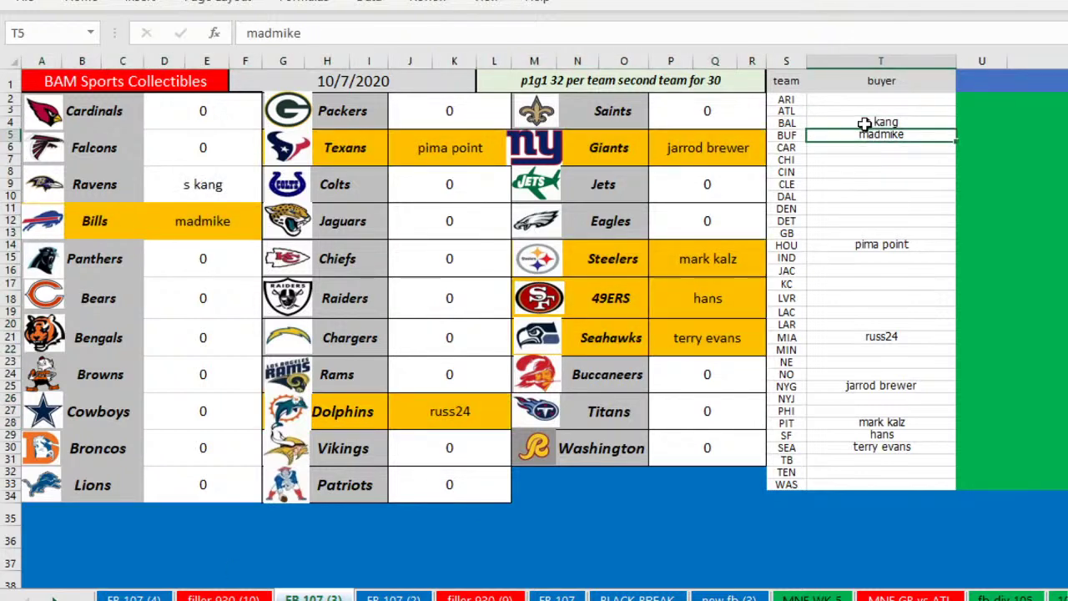
{"action": "left_click", "coordinate": [597, 222]}
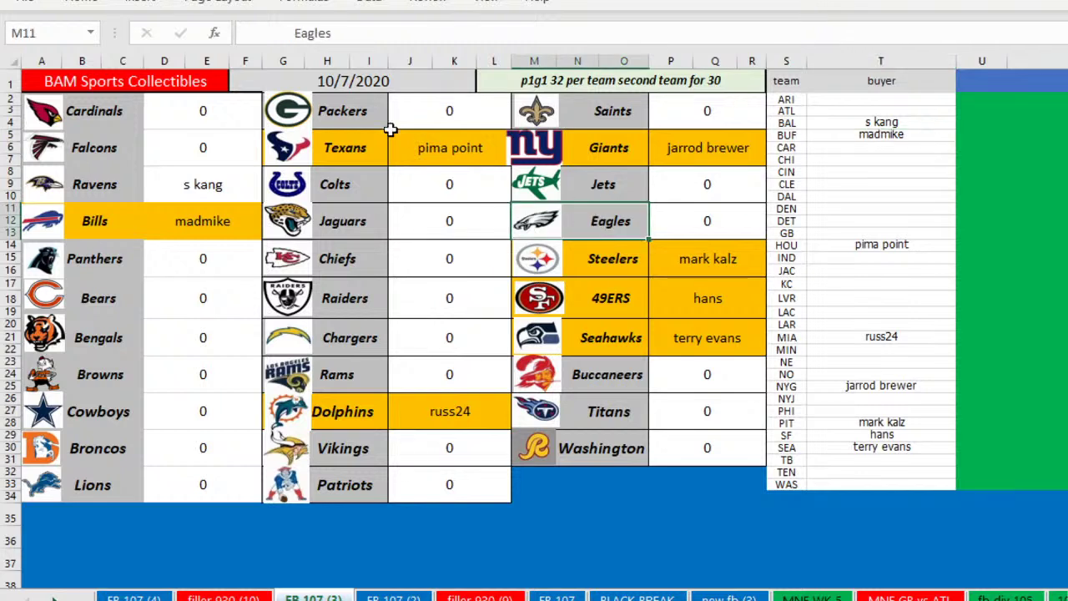
{"action": "left_click", "coordinate": [358, 112]}
{"action": "left_click", "coordinate": [343, 182]}
{"action": "left_click", "coordinate": [338, 226]}
{"action": "left_click", "coordinate": [346, 297]}
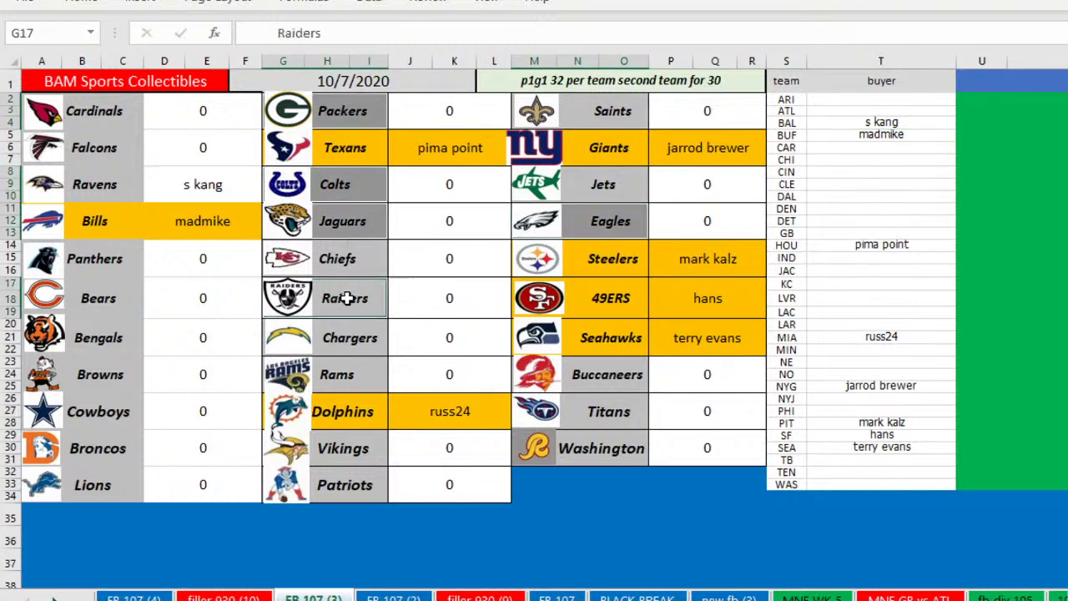
{"action": "left_click", "coordinate": [619, 376]}
{"action": "left_click", "coordinate": [103, 182]}
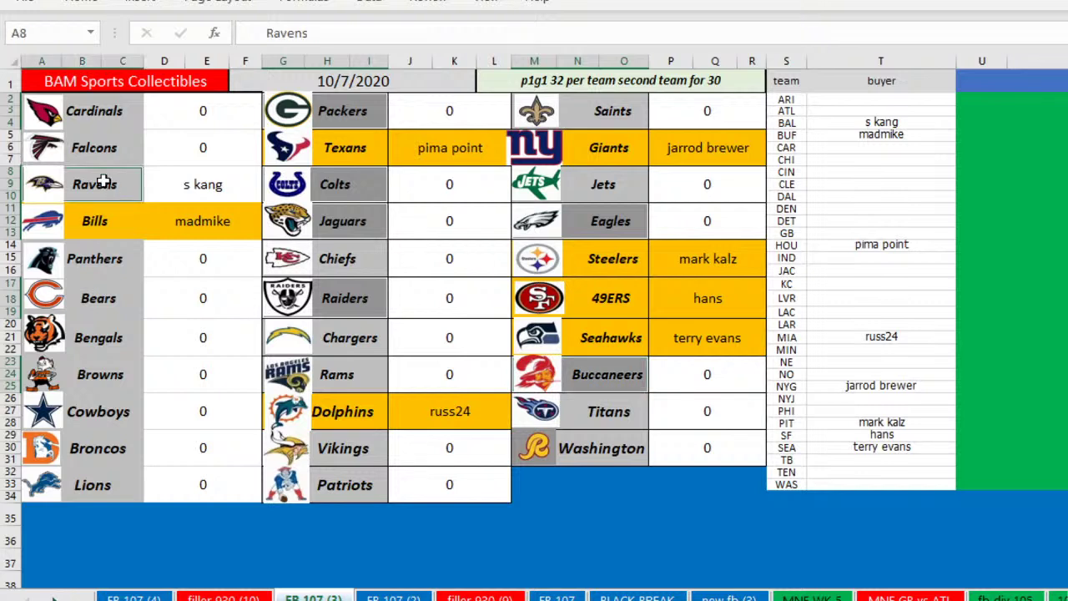
{"action": "left_click", "coordinate": [104, 152]}
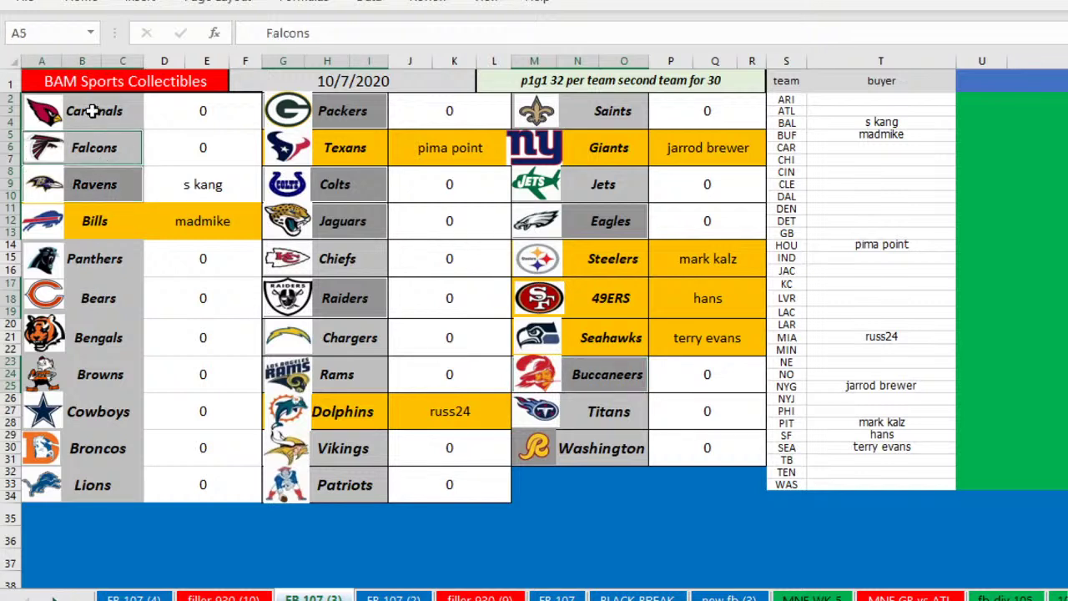
Add Cardinals, Panthers, Bears, Bengals, Browns, Cowboys and Broncos, and fill all selected team names yellow.
{"action": "left_click", "coordinate": [92, 111]}
{"action": "left_click", "coordinate": [105, 261]}
{"action": "left_click", "coordinate": [106, 300]}
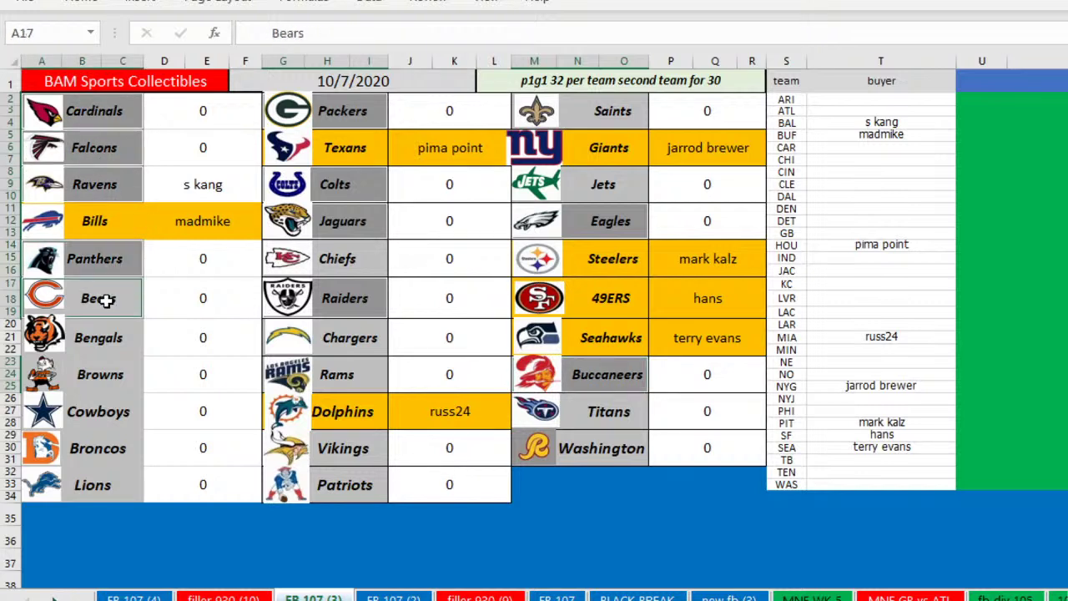
{"action": "left_click", "coordinate": [100, 337]}
{"action": "left_click", "coordinate": [96, 374]}
{"action": "left_click", "coordinate": [89, 413]}
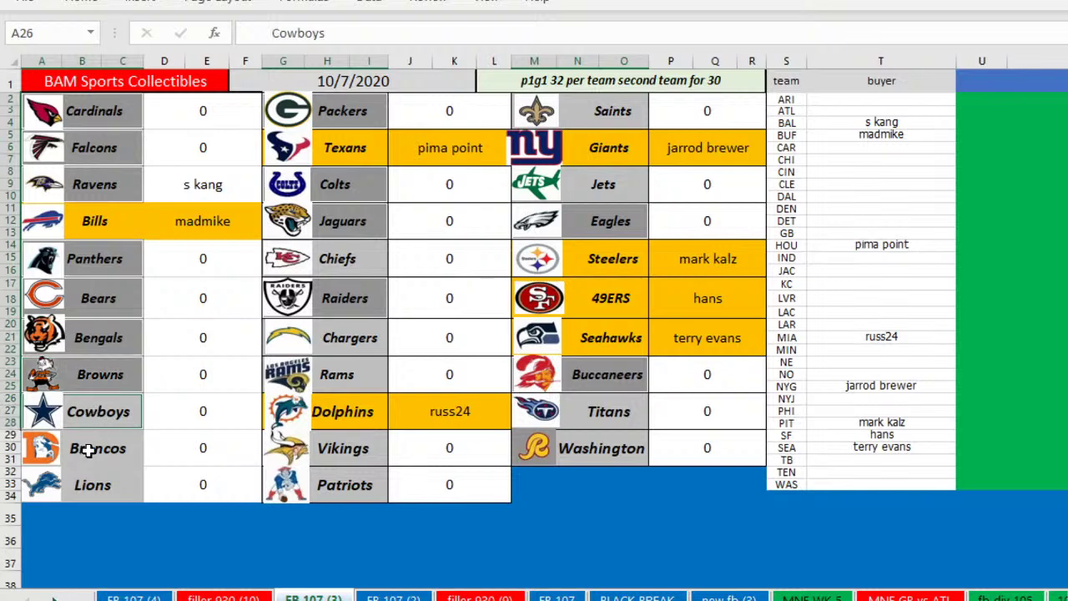
{"action": "left_click", "coordinate": [88, 450]}
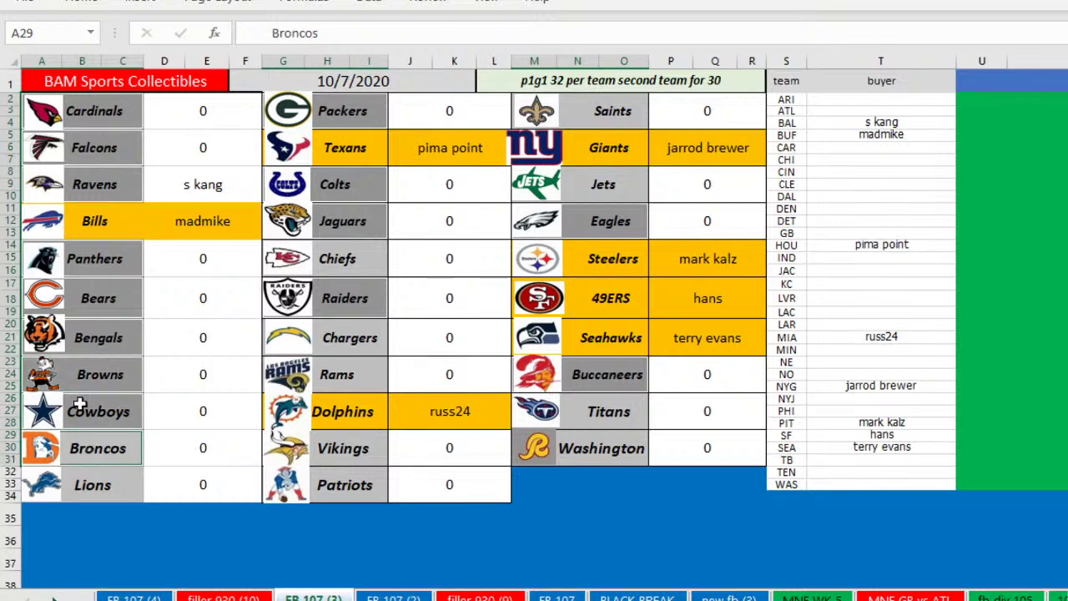
{"action": "right_click", "coordinate": [87, 446]}
{"action": "left_click", "coordinate": [173, 52]}
{"action": "left_click", "coordinate": [187, 214]}
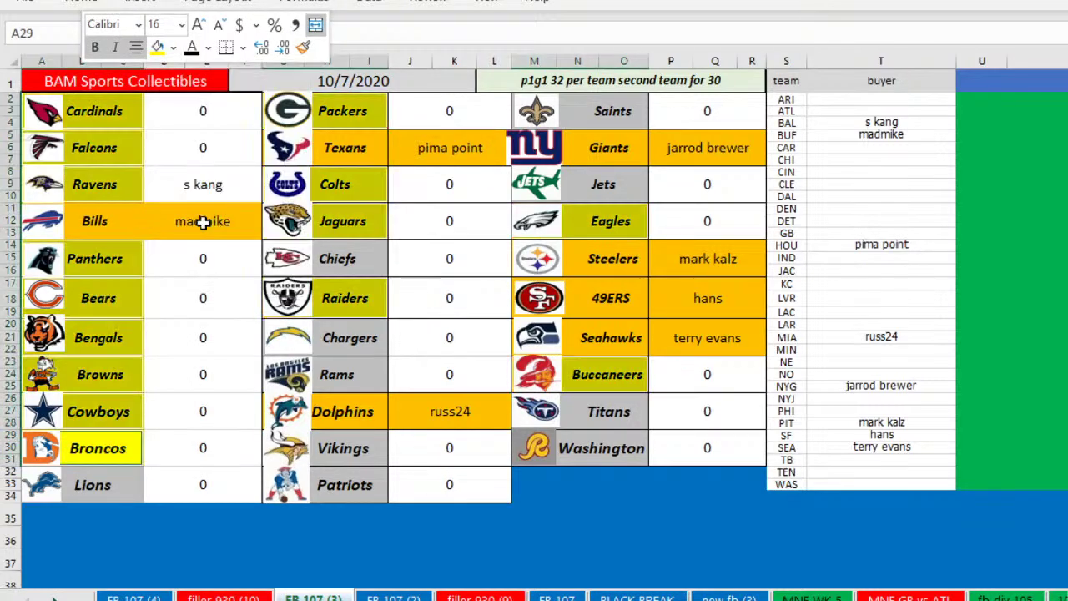
Shade the Ravens team and buyer cells orange.
{"action": "left_click", "coordinate": [105, 260]}
{"action": "left_click_drag", "start_coordinate": [104, 195], "coordinate": [186, 179]}
{"action": "right_click", "coordinate": [187, 178]}
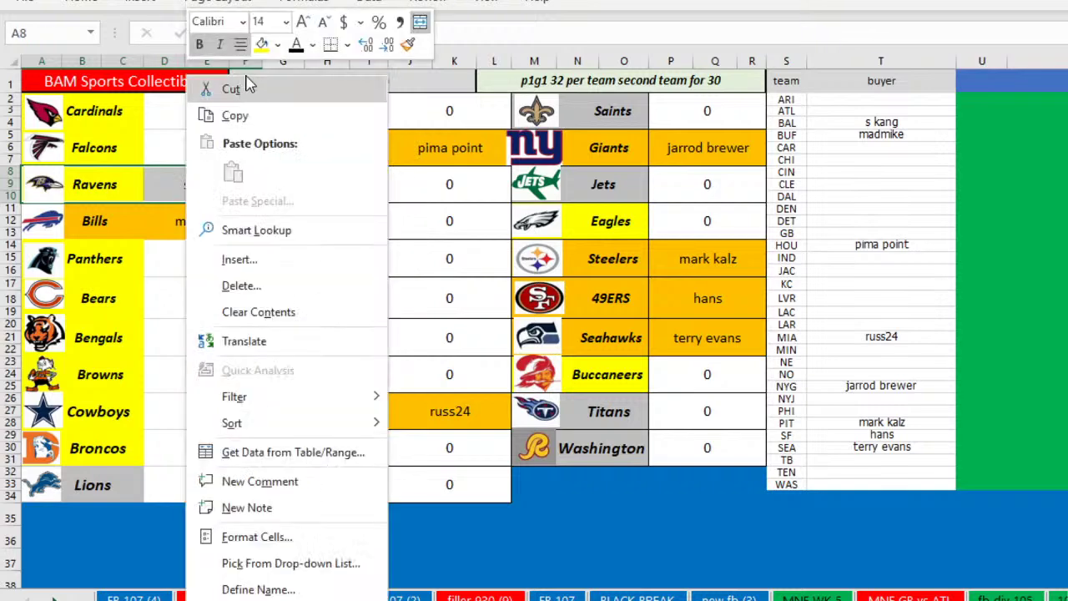
{"action": "left_click", "coordinate": [278, 45]}
{"action": "left_click", "coordinate": [293, 221]}
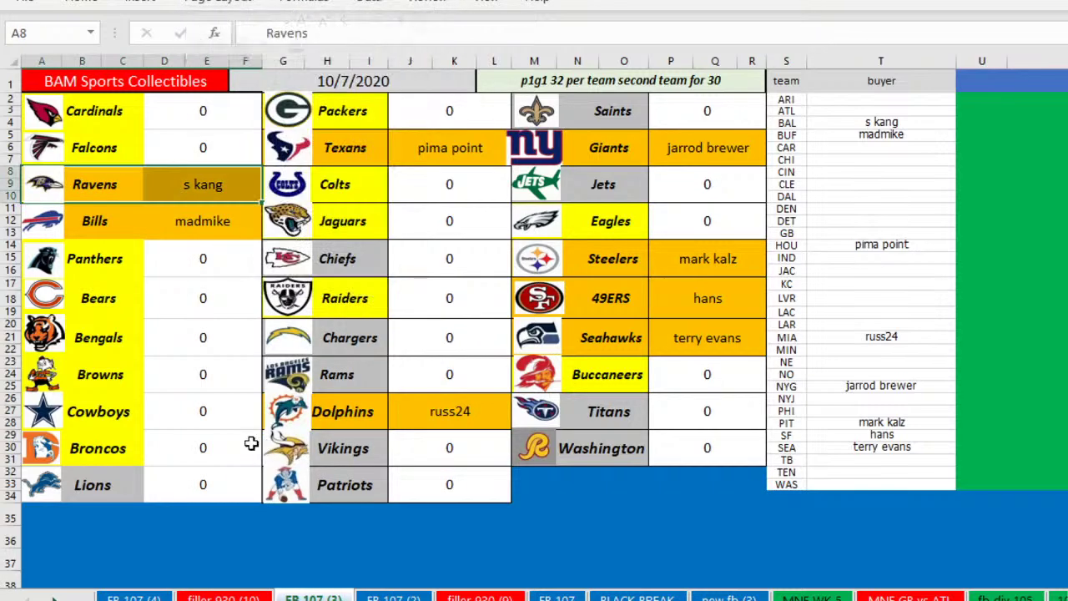
{"action": "left_click", "coordinate": [123, 446]}
Set the Cowboys team and value cells back to grey.
{"action": "left_click_drag", "start_coordinate": [93, 419], "coordinate": [171, 408]}
{"action": "right_click", "coordinate": [172, 407]}
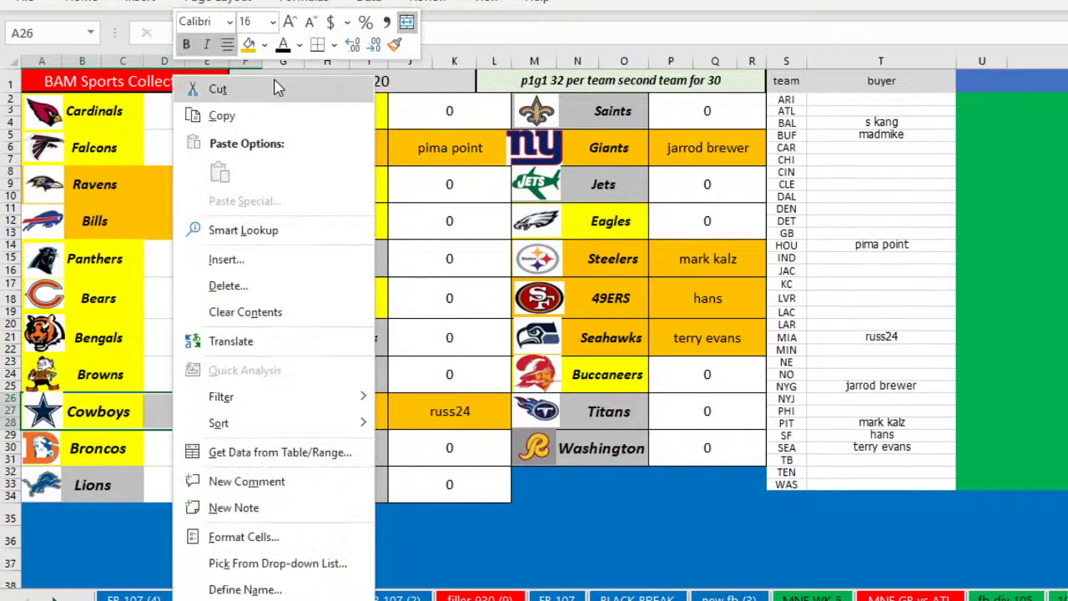
{"action": "left_click", "coordinate": [263, 45]}
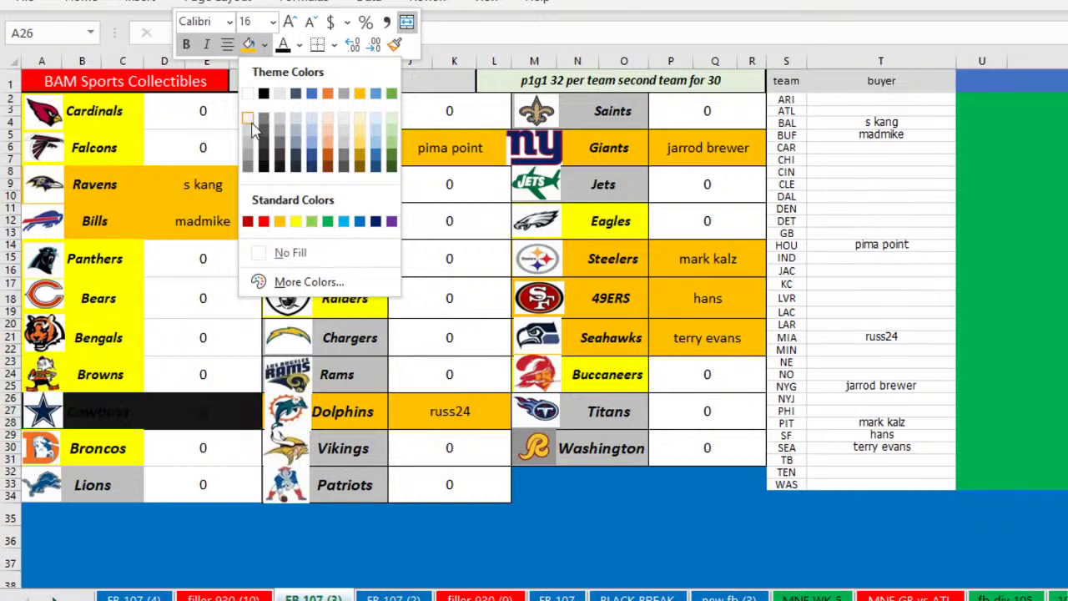
{"action": "left_click", "coordinate": [252, 138]}
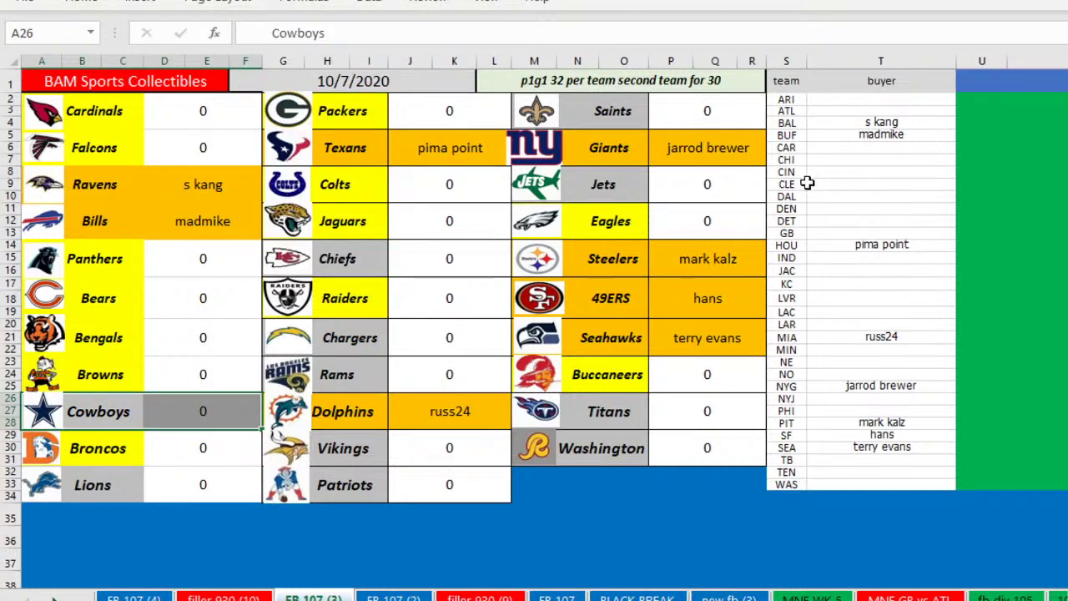
{"action": "left_click", "coordinate": [836, 194]}
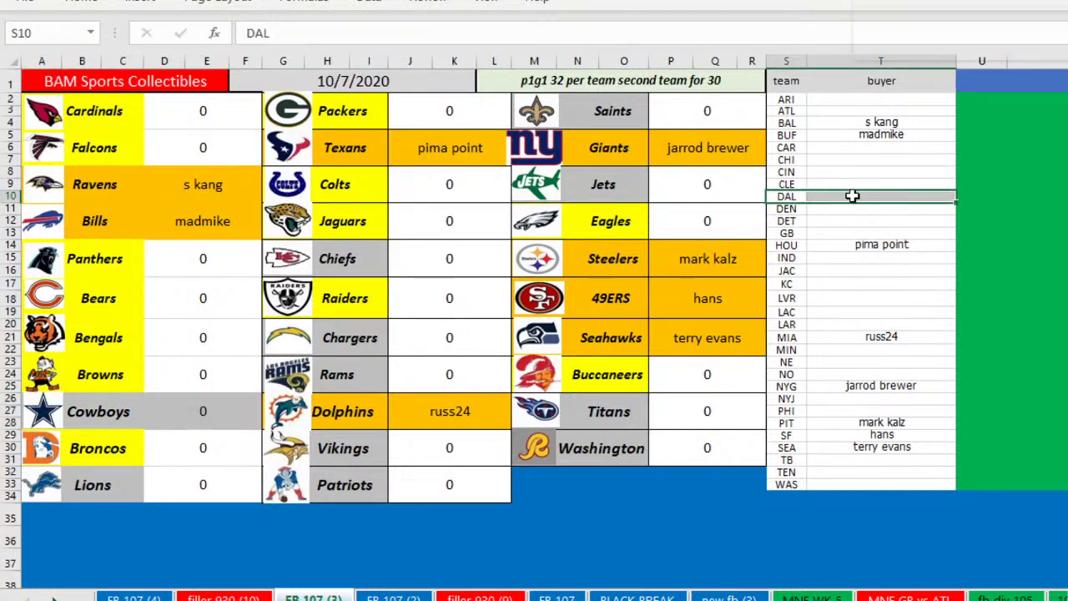
Fill the DAL entry (S10:T10) in the team-and-buyer list grey.
{"action": "right_click", "coordinate": [851, 195]}
{"action": "left_click", "coordinate": [929, 44]}
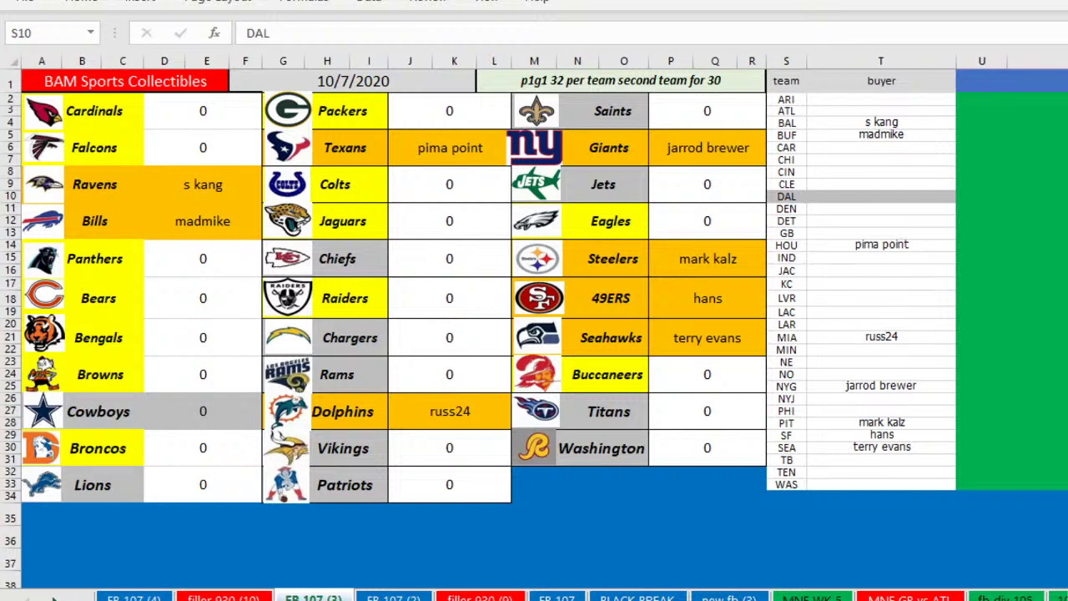
{"action": "left_click", "coordinate": [872, 365]}
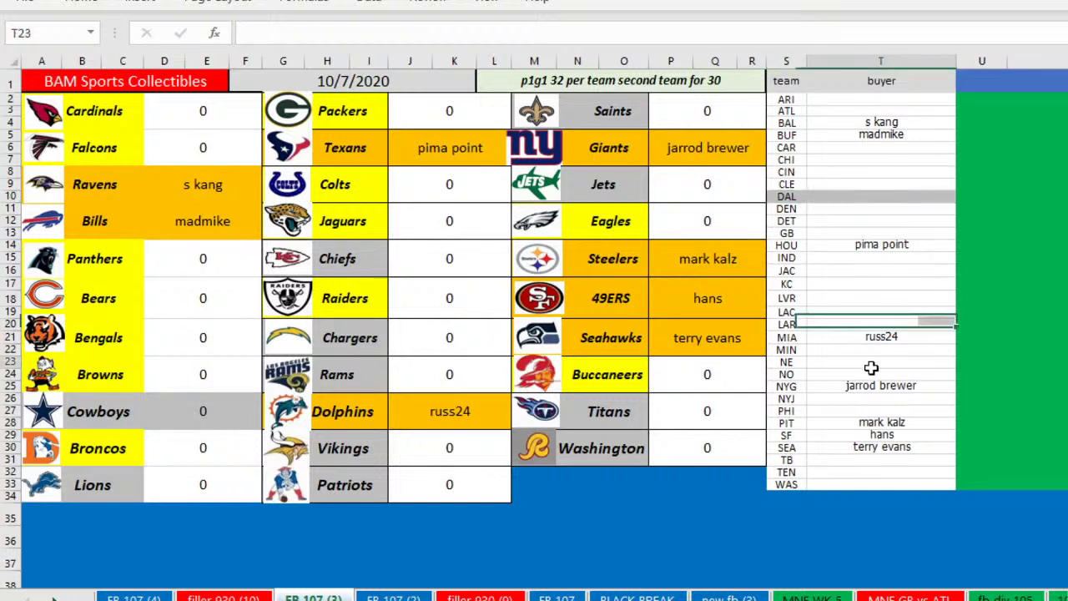
Enter the NO buyer's name in T24 and fill the Saints square orange.
{"action": "left_click", "coordinate": [872, 373]}
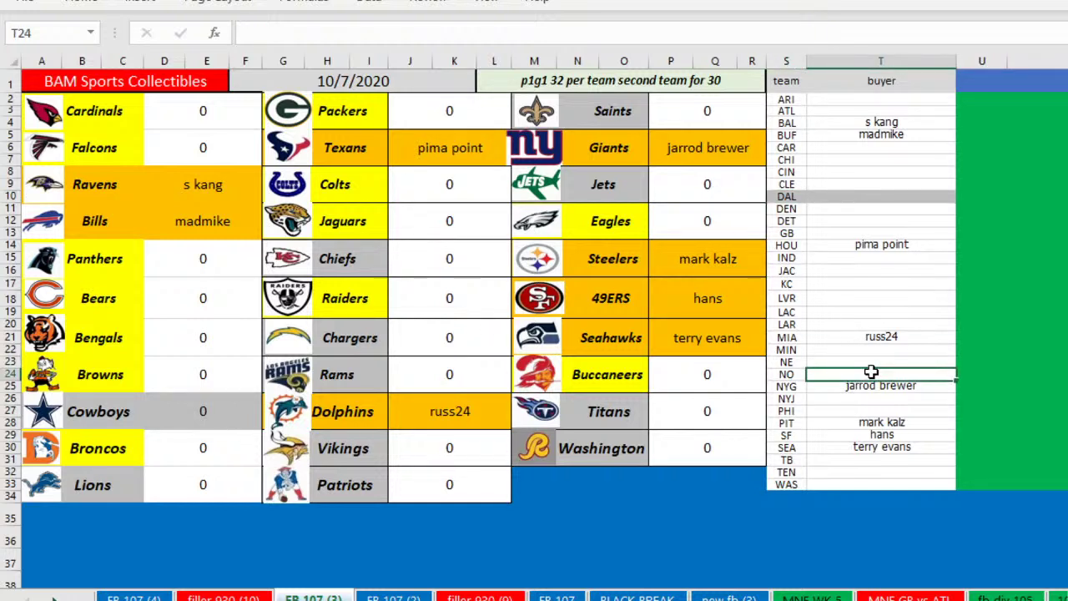
{"action": "type", "text": "madmikebreaks"}
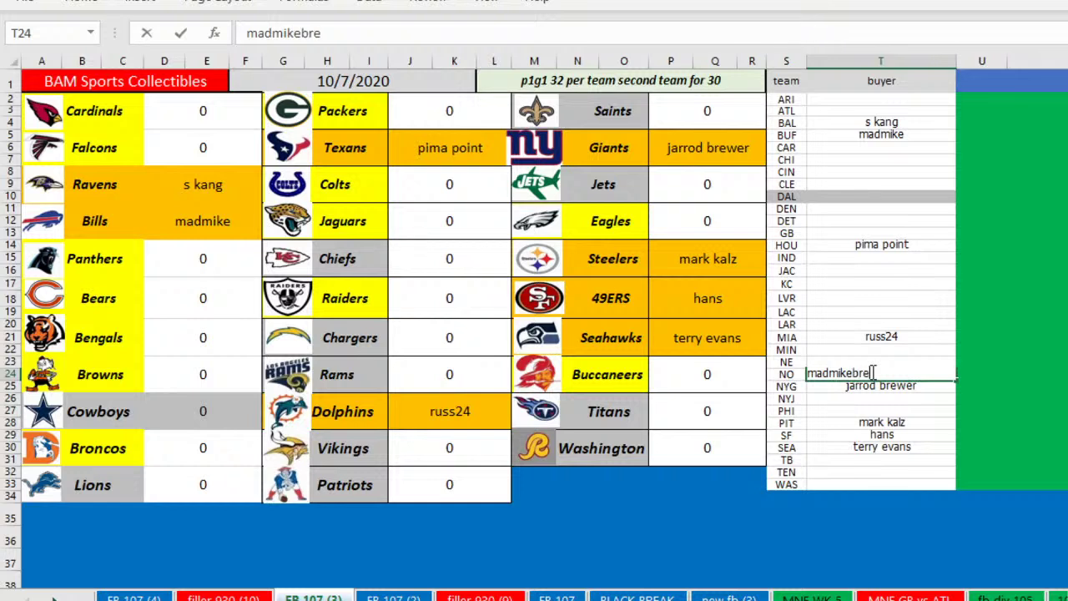
{"action": "key", "text": "Return"}
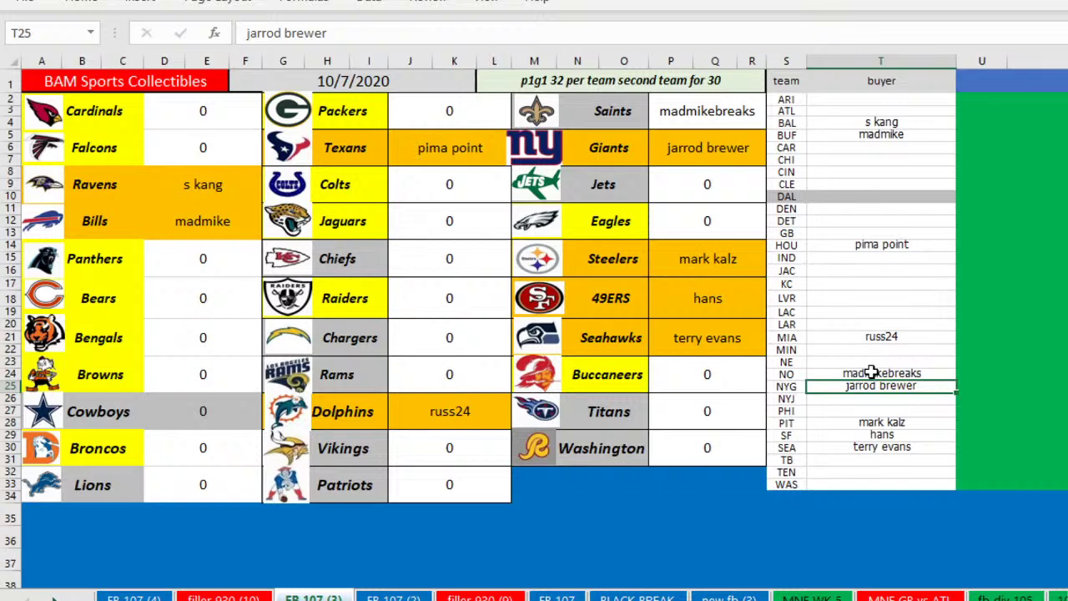
{"action": "left_click", "coordinate": [613, 110]}
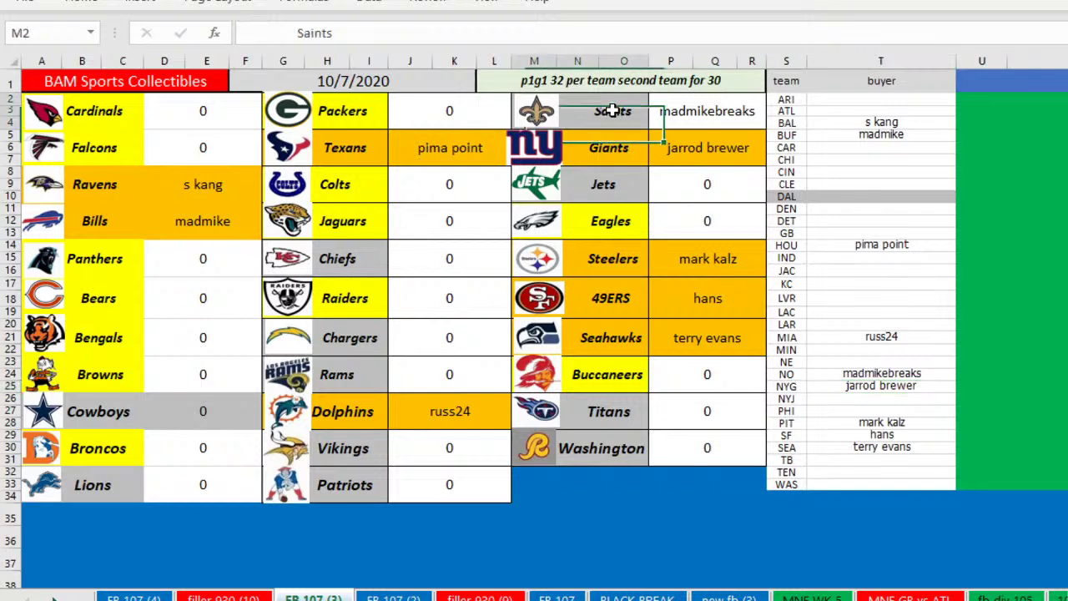
{"action": "right_click", "coordinate": [672, 110]}
{"action": "left_click", "coordinate": [766, 45]}
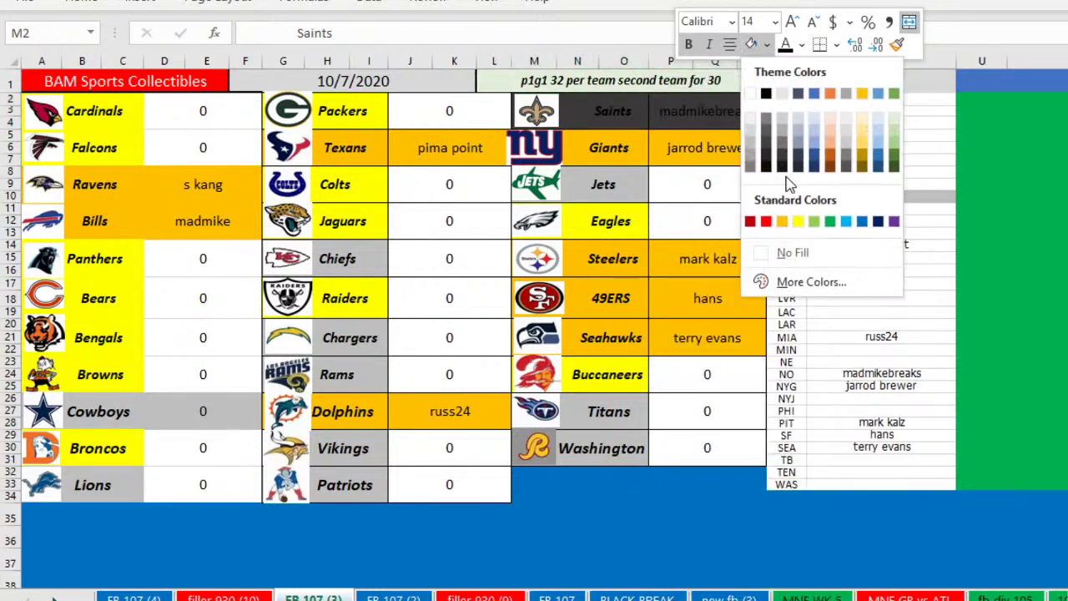
{"action": "left_click", "coordinate": [791, 219]}
Append 30 to the NO buyer entry.
{"action": "double_click", "coordinate": [934, 372]}
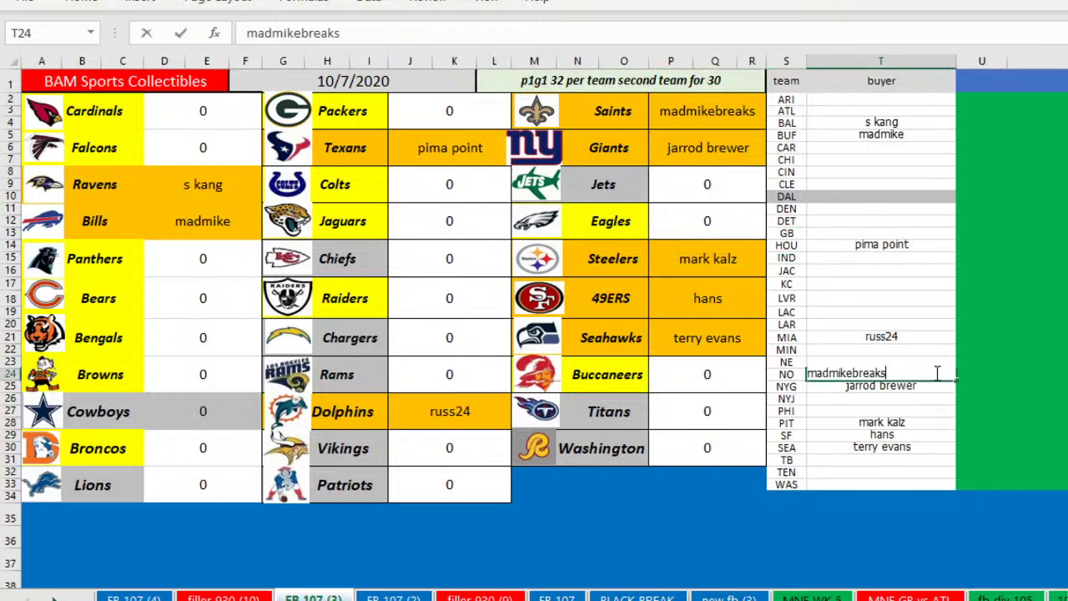
{"action": "type", "text": "30"}
{"action": "key", "text": "Return"}
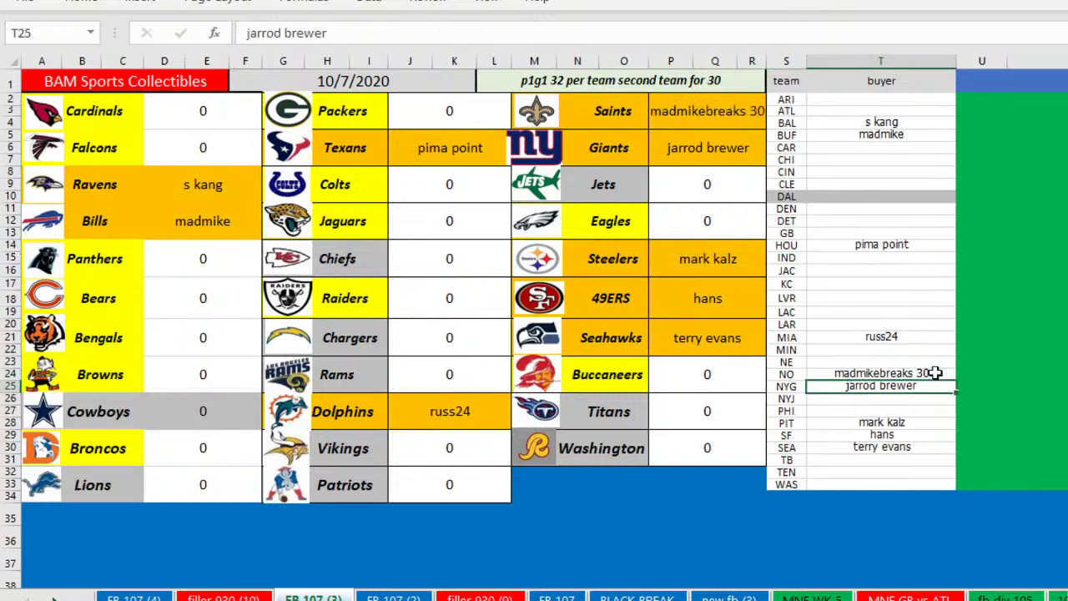
{"action": "left_click", "coordinate": [472, 492]}
{"action": "left_click", "coordinate": [234, 489]}
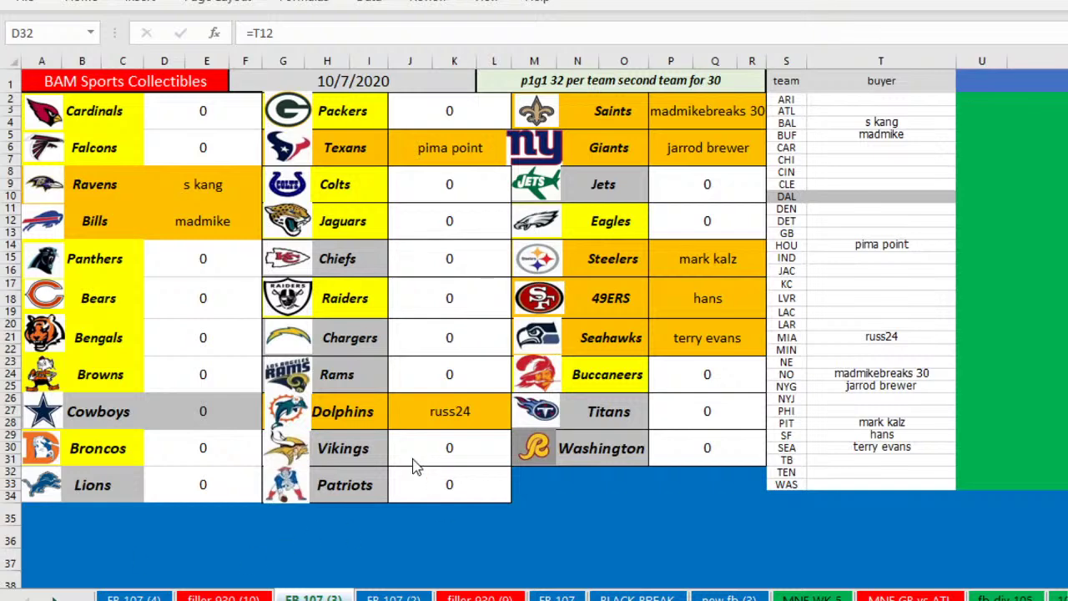
Fill the Patriots square (G32) yellow.
{"action": "right_click", "coordinate": [342, 488]}
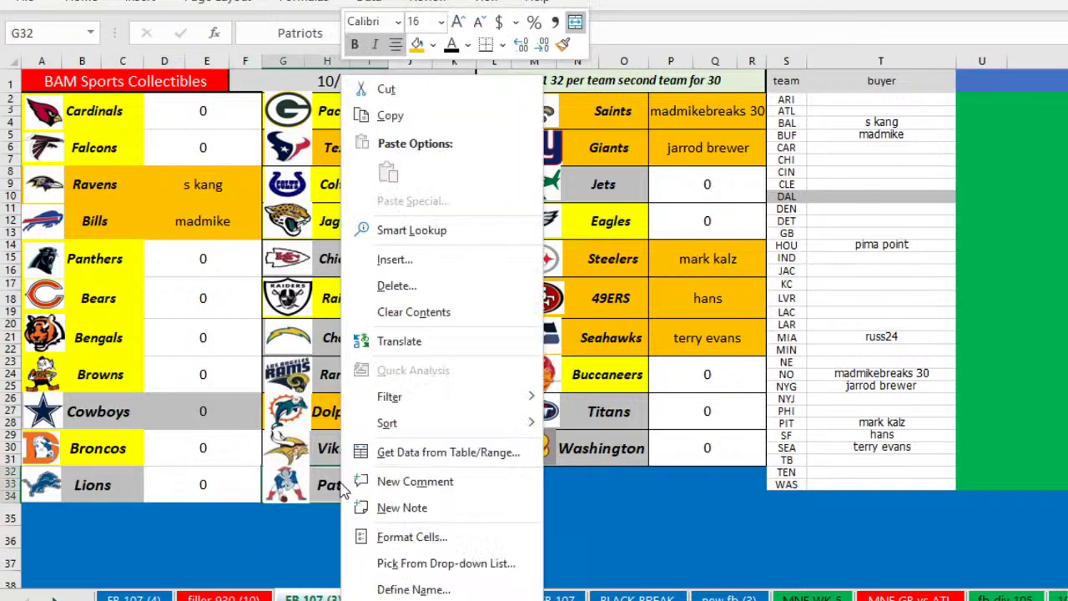
{"action": "left_click", "coordinate": [432, 44]}
{"action": "left_click", "coordinate": [466, 223]}
{"action": "left_click", "coordinate": [370, 537]}
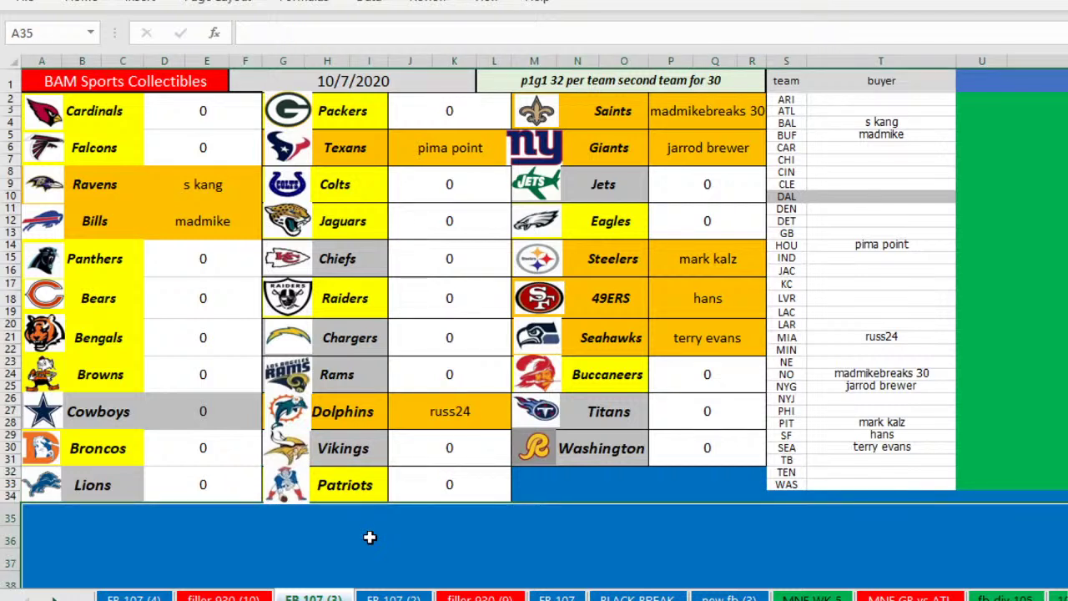
Fill the NYG buyer entry (T25) green.
{"action": "left_click", "coordinate": [909, 364]}
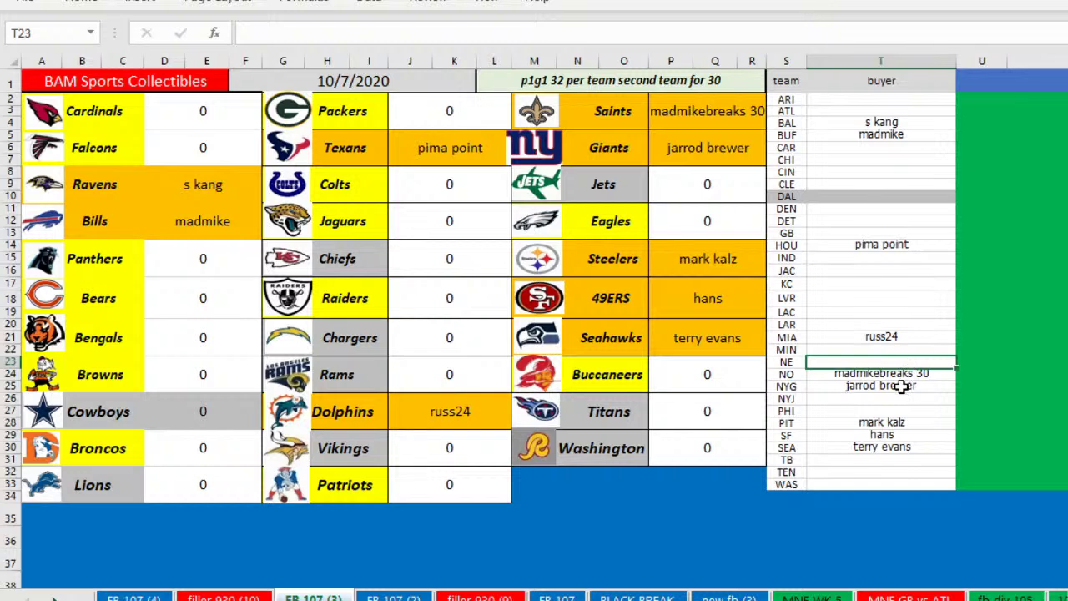
{"action": "left_click", "coordinate": [904, 386]}
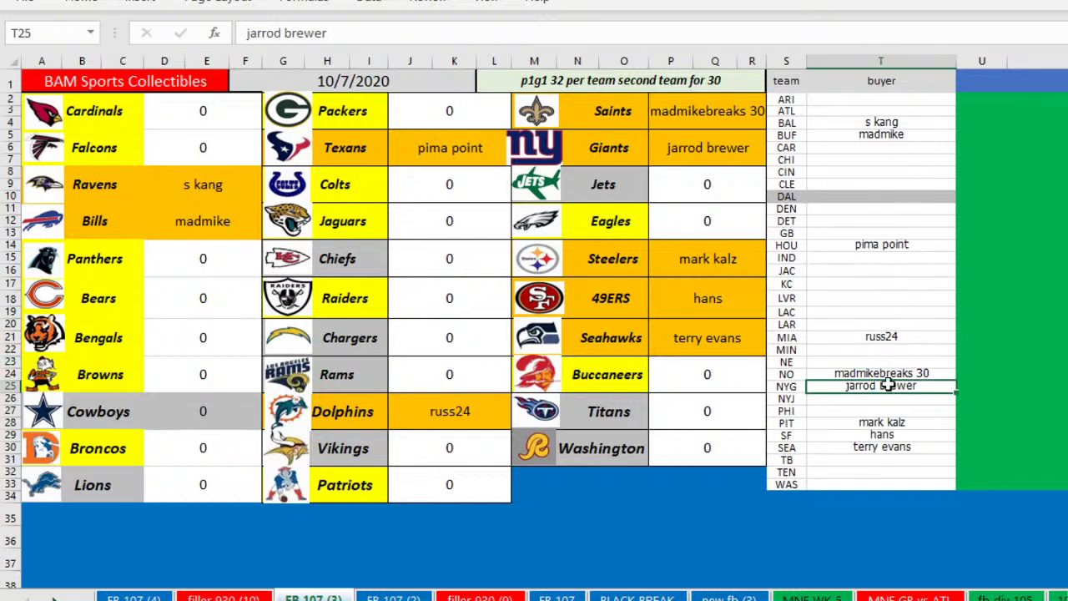
{"action": "right_click", "coordinate": [887, 384]}
{"action": "left_click", "coordinate": [981, 45]}
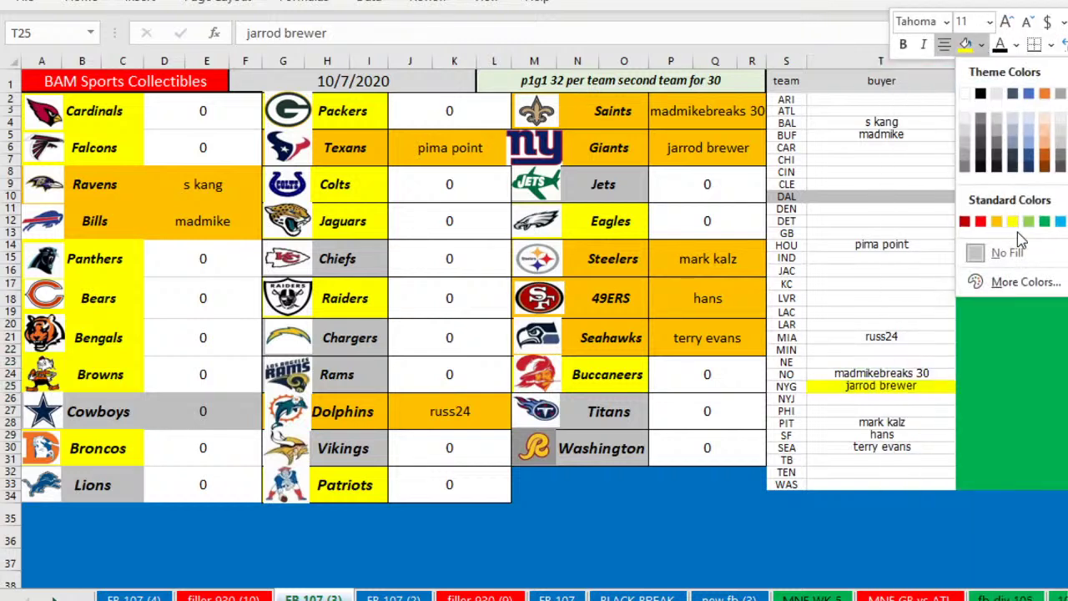
{"action": "left_click", "coordinate": [1043, 221]}
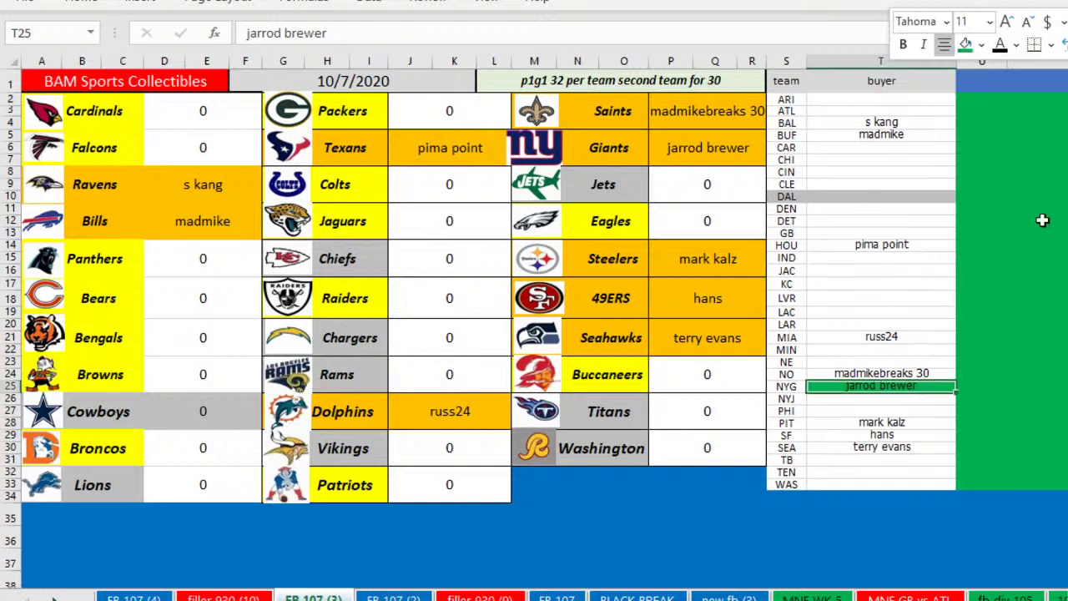
{"action": "left_click", "coordinate": [706, 449]}
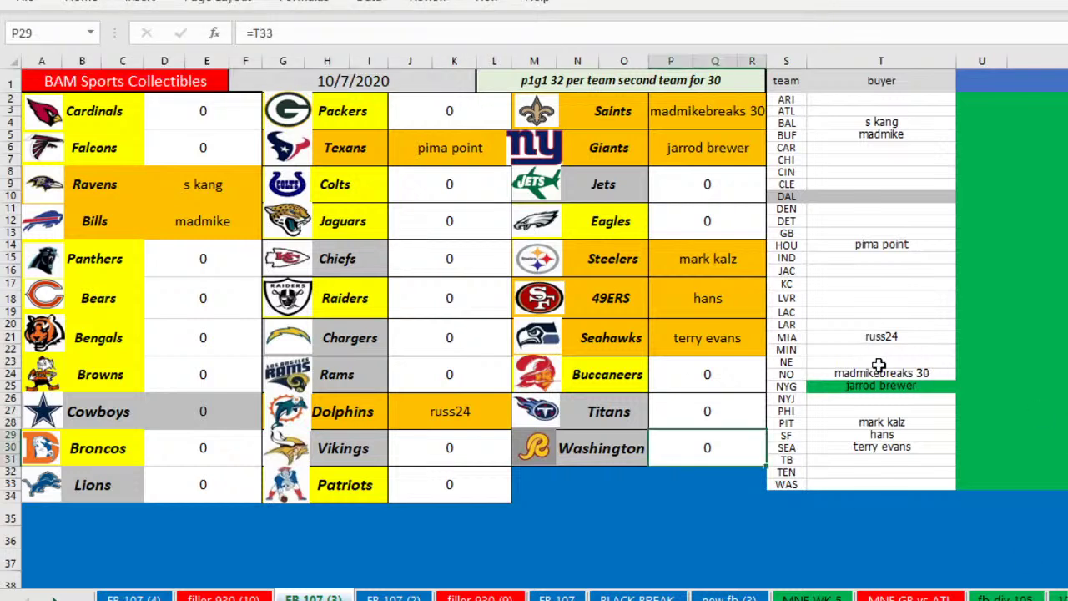
Fill the BAL, BUF and NO buyer entries (T4, T5, T24) green.
{"action": "left_click", "coordinate": [883, 122]}
{"action": "right_click", "coordinate": [883, 123]}
{"action": "left_click", "coordinate": [974, 45]}
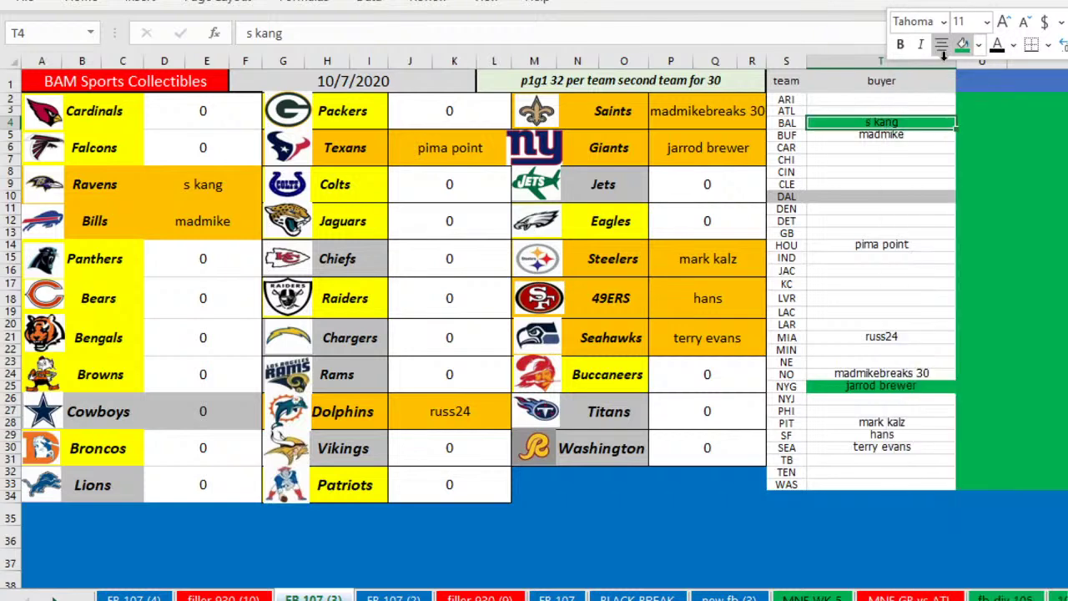
{"action": "left_click", "coordinate": [883, 134]}
{"action": "right_click", "coordinate": [883, 135]}
{"action": "left_click", "coordinate": [975, 45]}
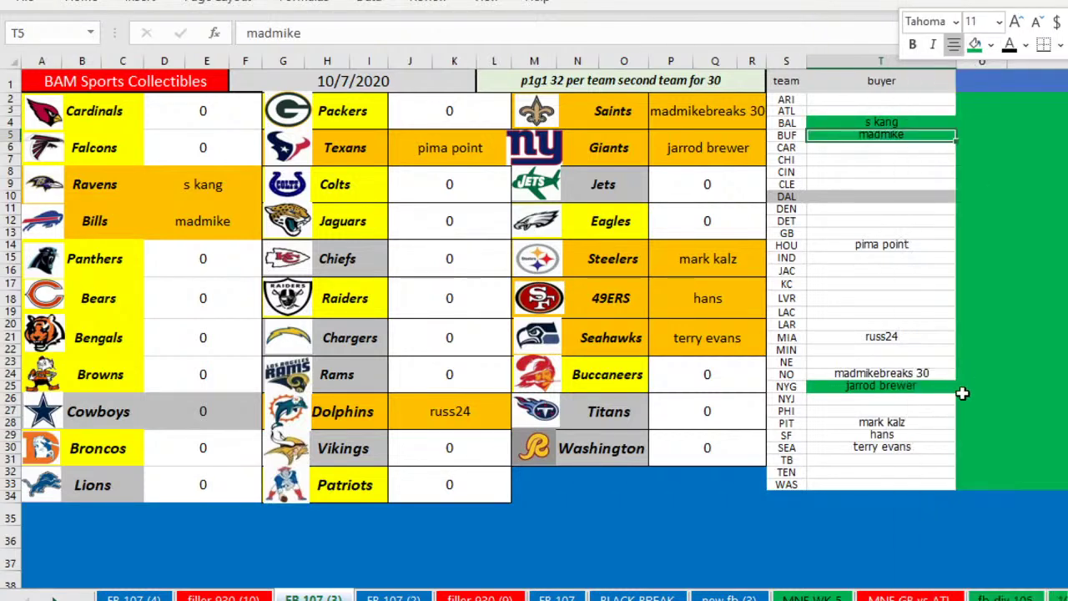
{"action": "left_click", "coordinate": [897, 372]}
{"action": "right_click", "coordinate": [897, 372]}
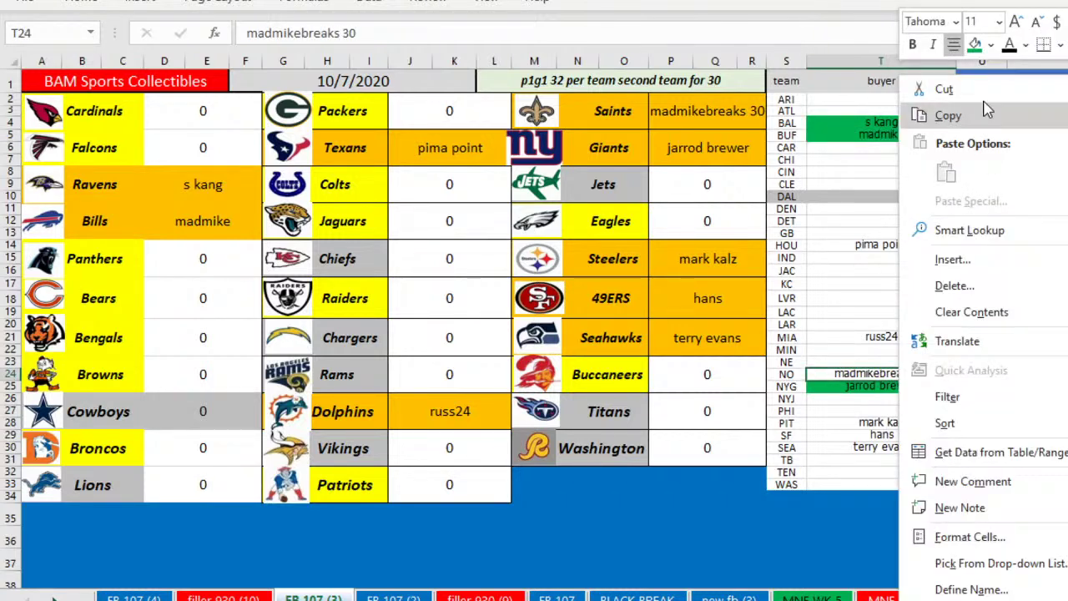
{"action": "left_click", "coordinate": [975, 45]}
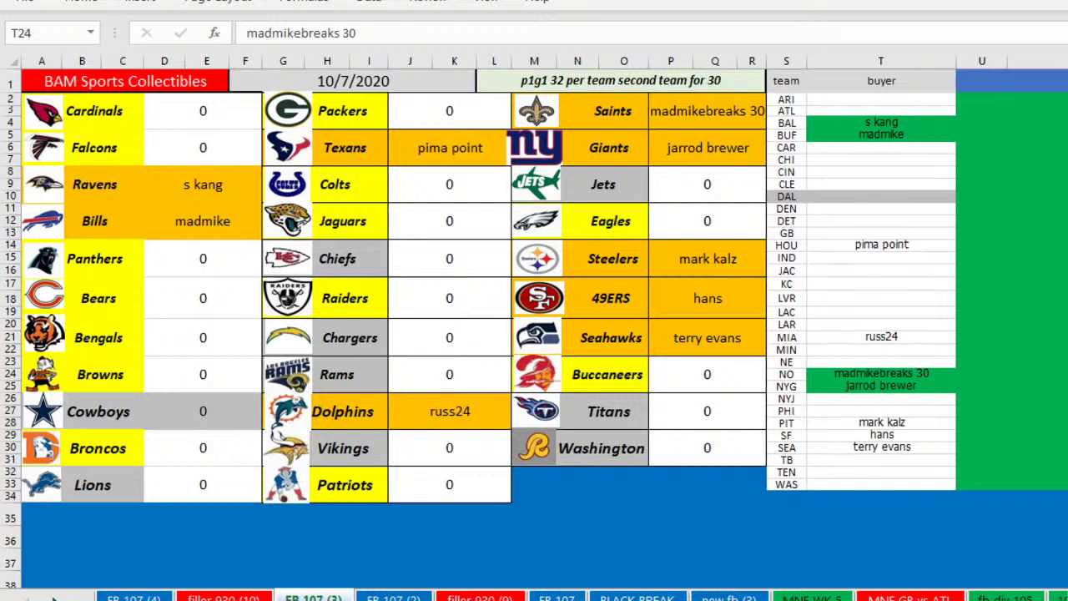
Enter the ARI buyer's name with 30.00 in the buyer cell T2.
{"action": "left_click", "coordinate": [868, 111]}
{"action": "left_click", "coordinate": [872, 98]}
{"action": "type", "text": "pim"}
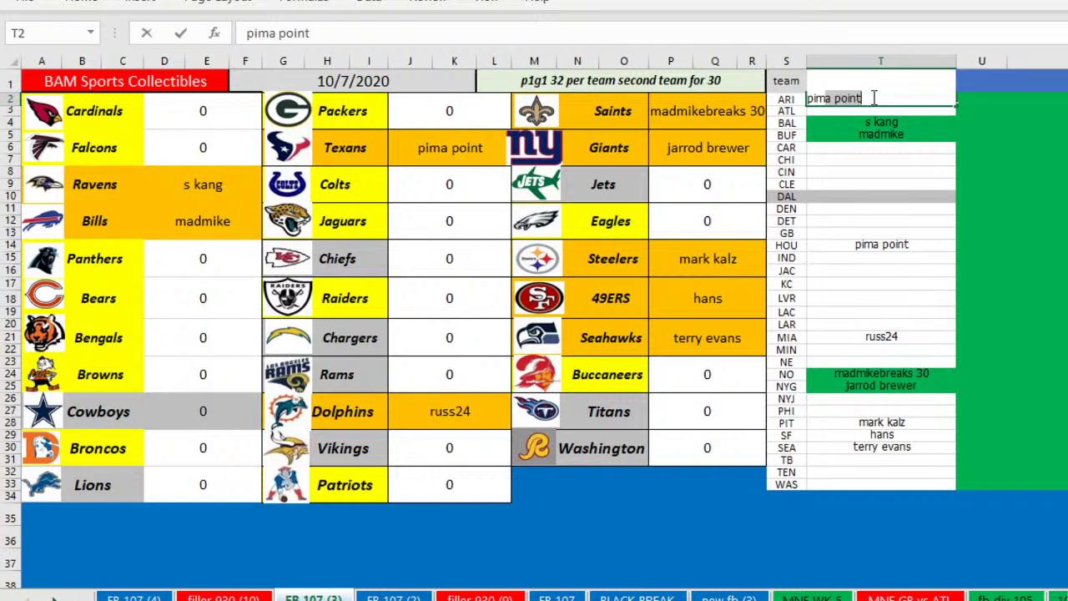
{"action": "type", "text": "a point 30.00"}
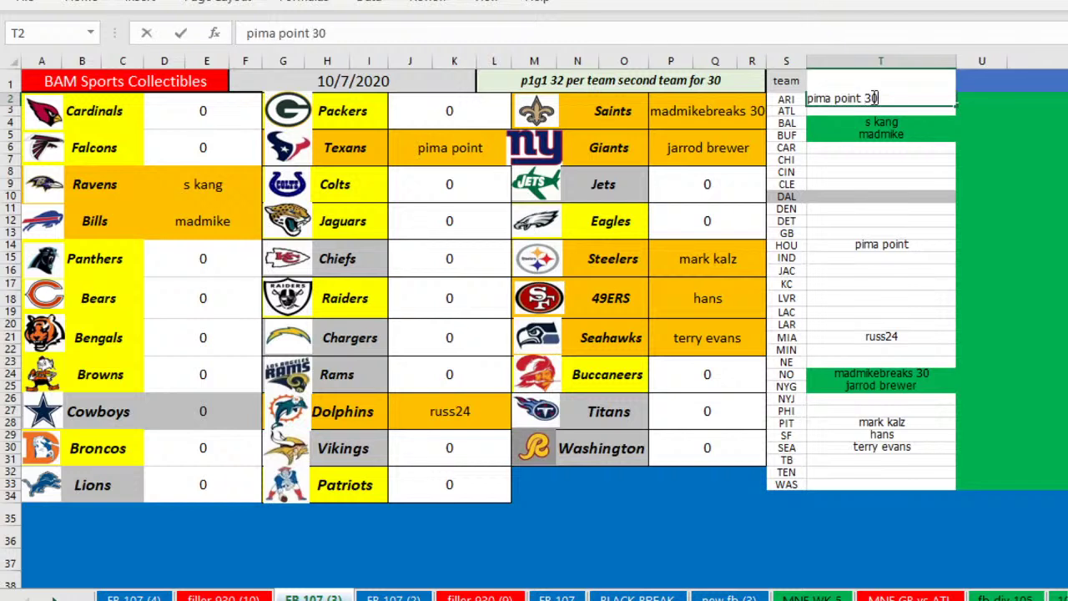
{"action": "key", "text": "Return"}
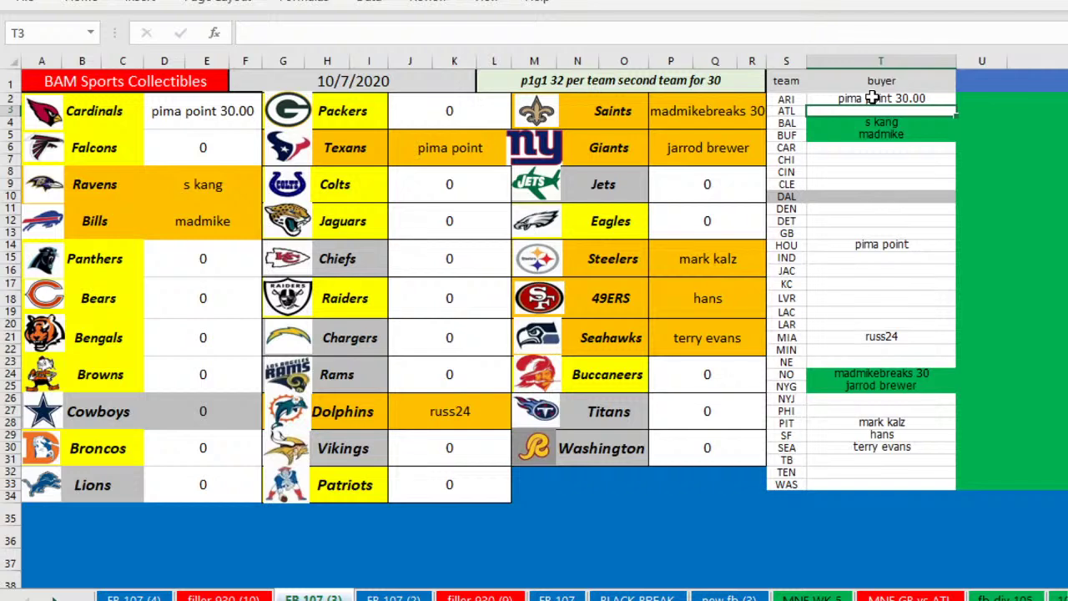
Fill the Cardinals square A2:F4 orange.
{"action": "left_click_drag", "start_coordinate": [121, 106], "coordinate": [203, 110]}
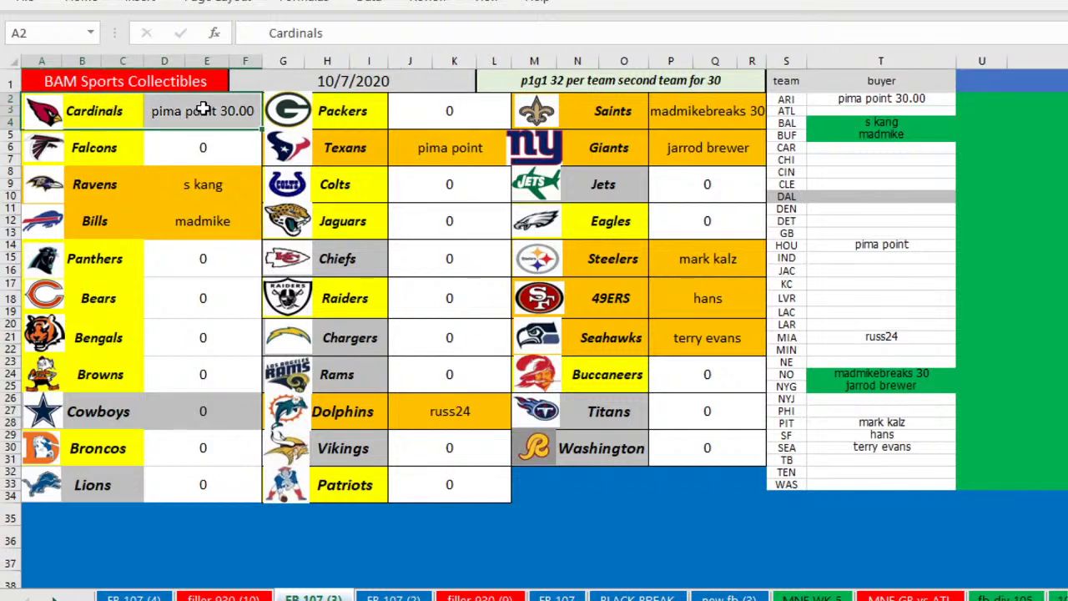
{"action": "right_click", "coordinate": [202, 110]}
{"action": "left_click", "coordinate": [296, 44]}
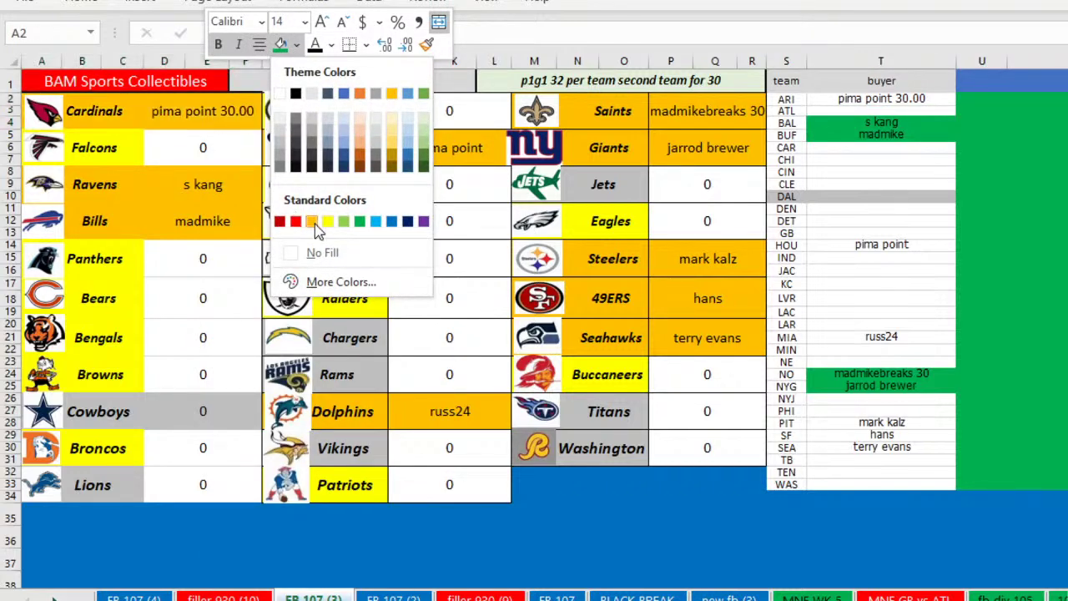
{"action": "left_click", "coordinate": [313, 222]}
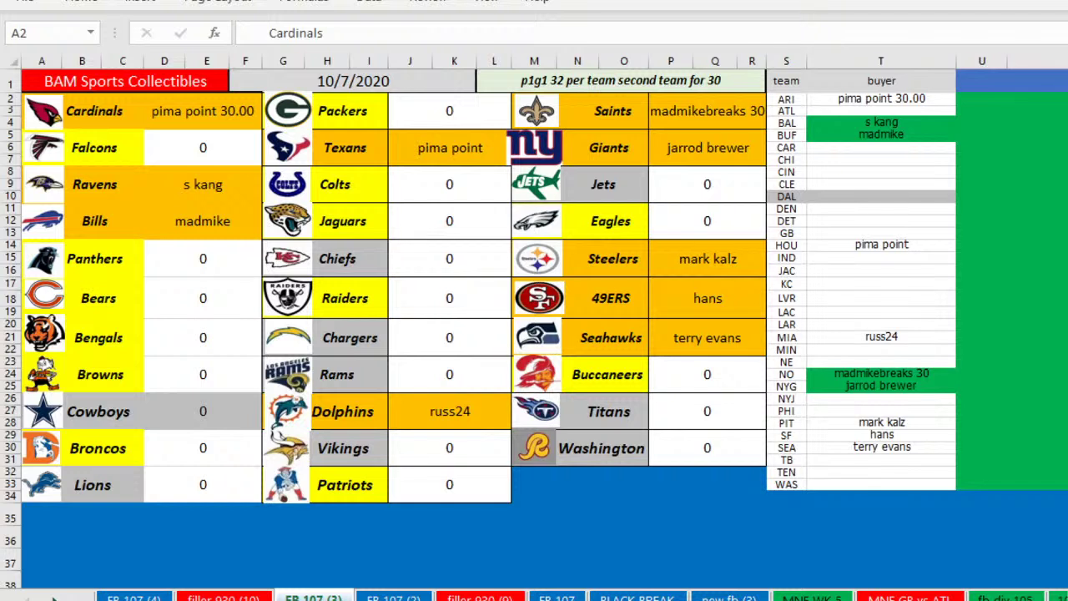
Duplicate sheet FB 107 (4) with Move or Copy, creating FB 107 (5).
{"action": "left_click", "coordinate": [133, 597]}
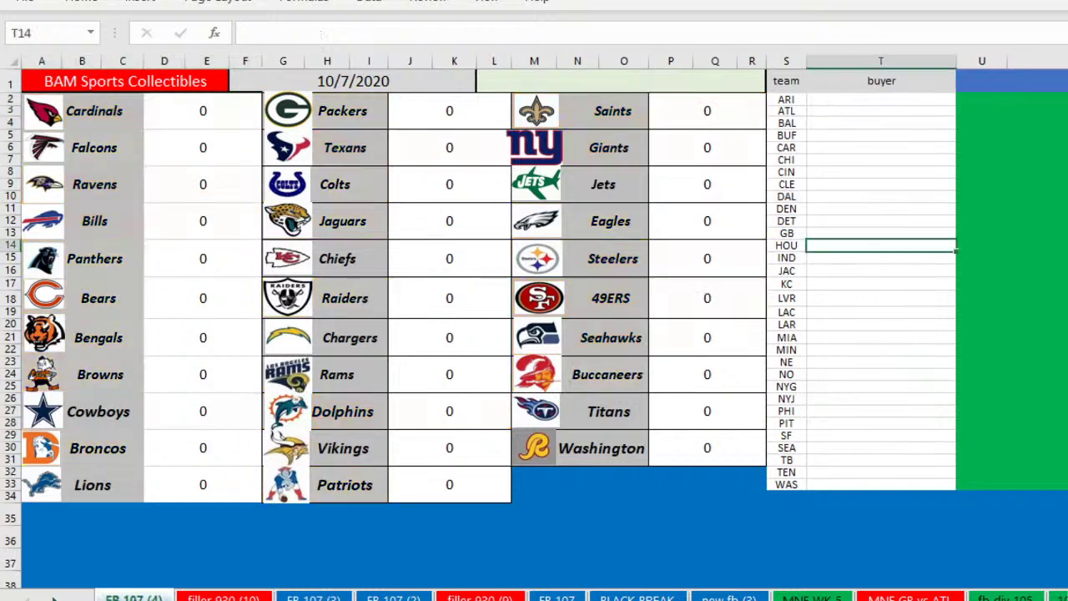
{"action": "right_click", "coordinate": [138, 597]}
{"action": "left_click", "coordinate": [211, 422]}
{"action": "left_click", "coordinate": [77, 494]}
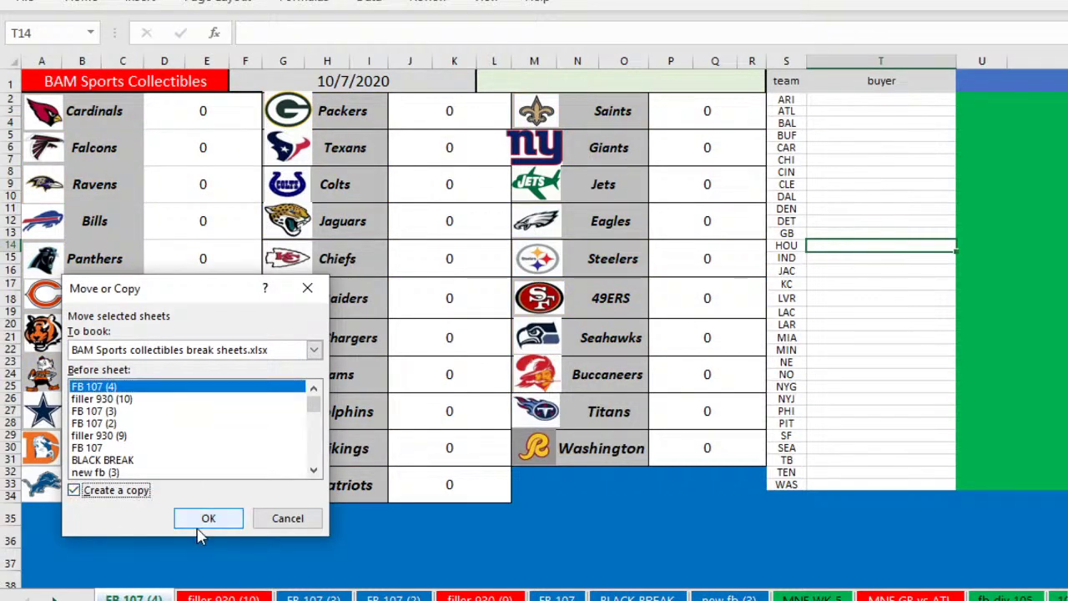
{"action": "left_click", "coordinate": [208, 517]}
Move FB 107 (4) after filler 930 (10) and check the Patriots formula in J32 on FB 107 (3).
{"action": "left_click", "coordinate": [237, 598]}
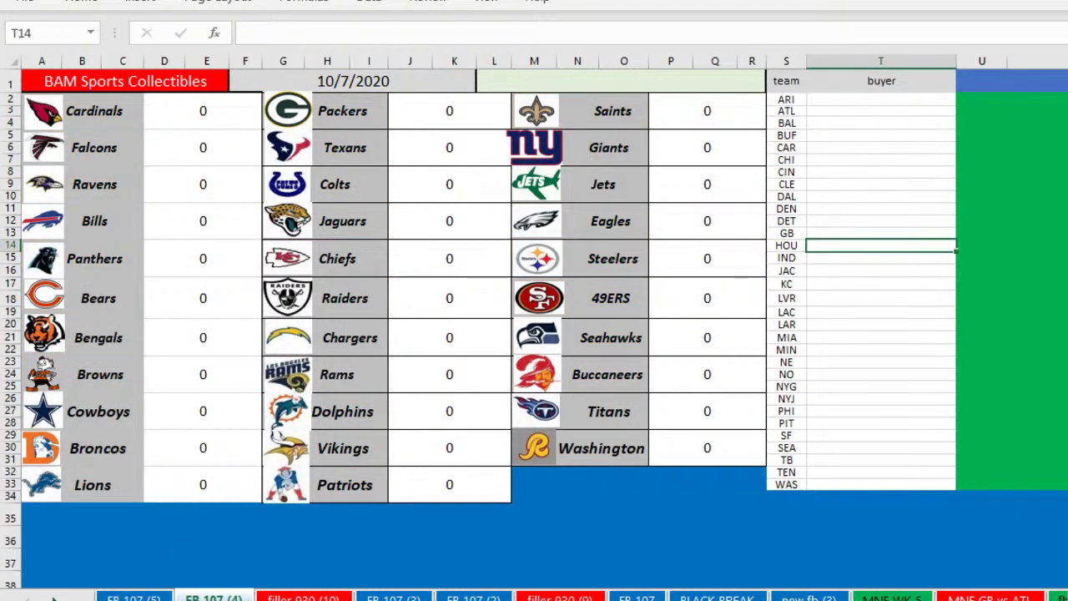
{"action": "left_click_drag", "start_coordinate": [246, 596], "coordinate": [355, 594]}
{"action": "left_click", "coordinate": [394, 597]}
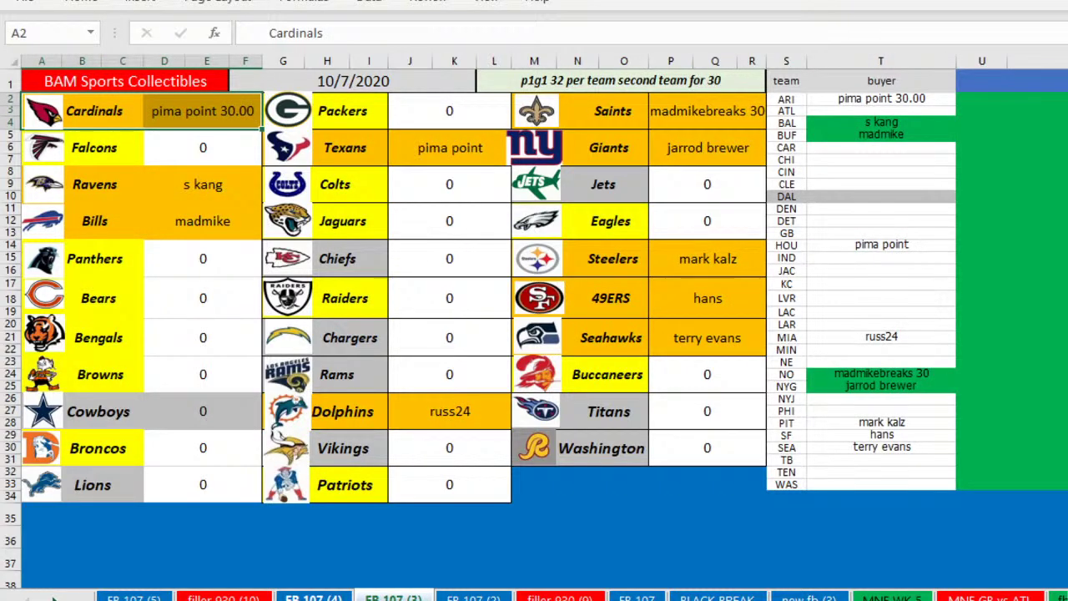
{"action": "key", "text": "ctrl+Page_Up"}
{"action": "left_click", "coordinate": [394, 597]}
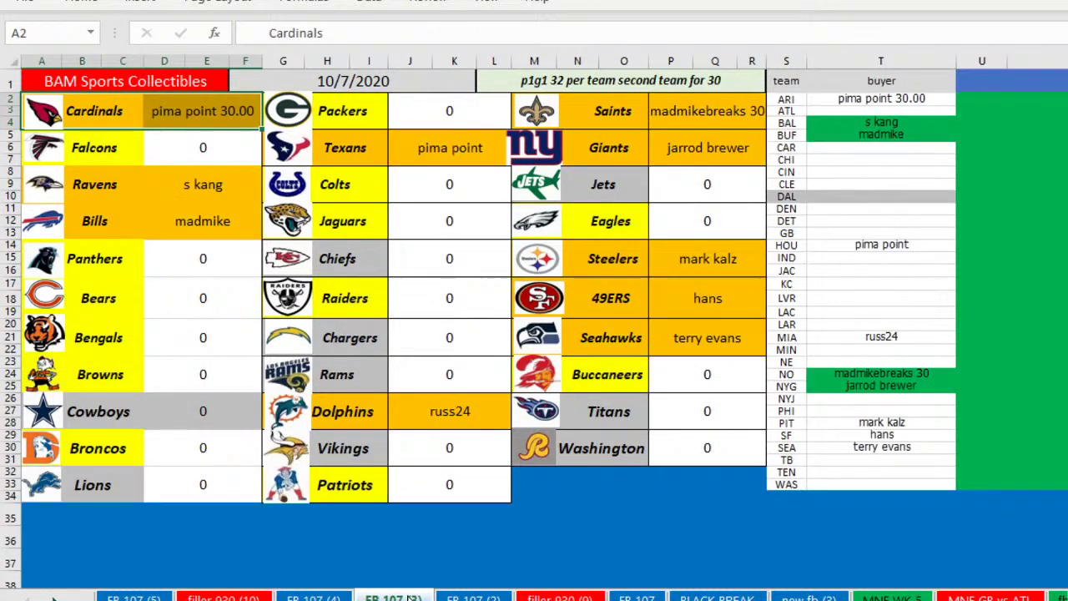
{"action": "left_click", "coordinate": [449, 493]}
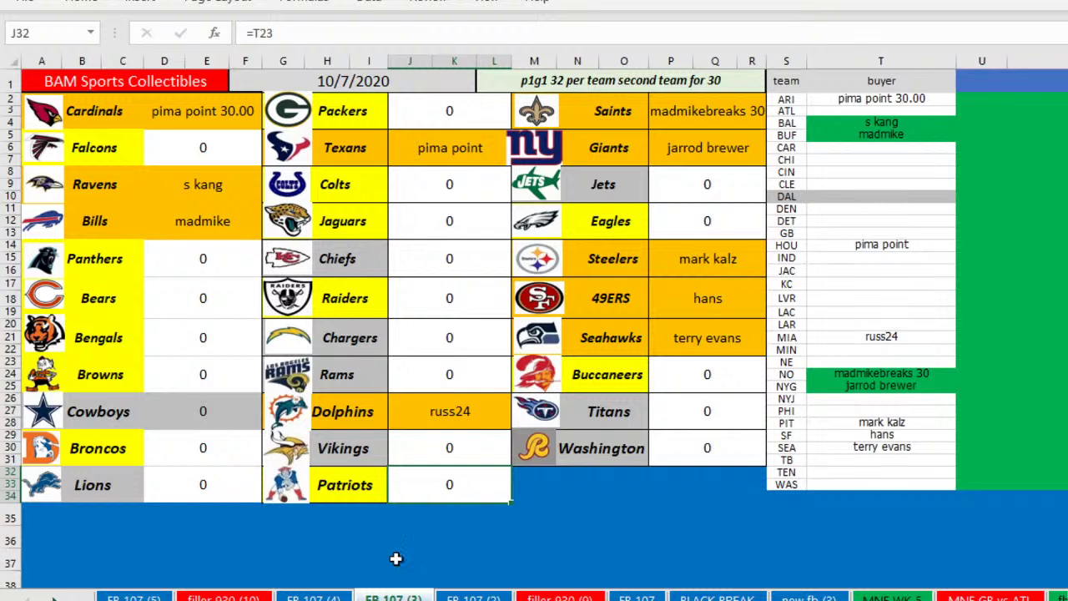
{"action": "left_click", "coordinate": [313, 598]}
Enter 'football p1g3 25 per team picked' in L1 of FB 107 (4) and copy it.
{"action": "left_click", "coordinate": [569, 83]}
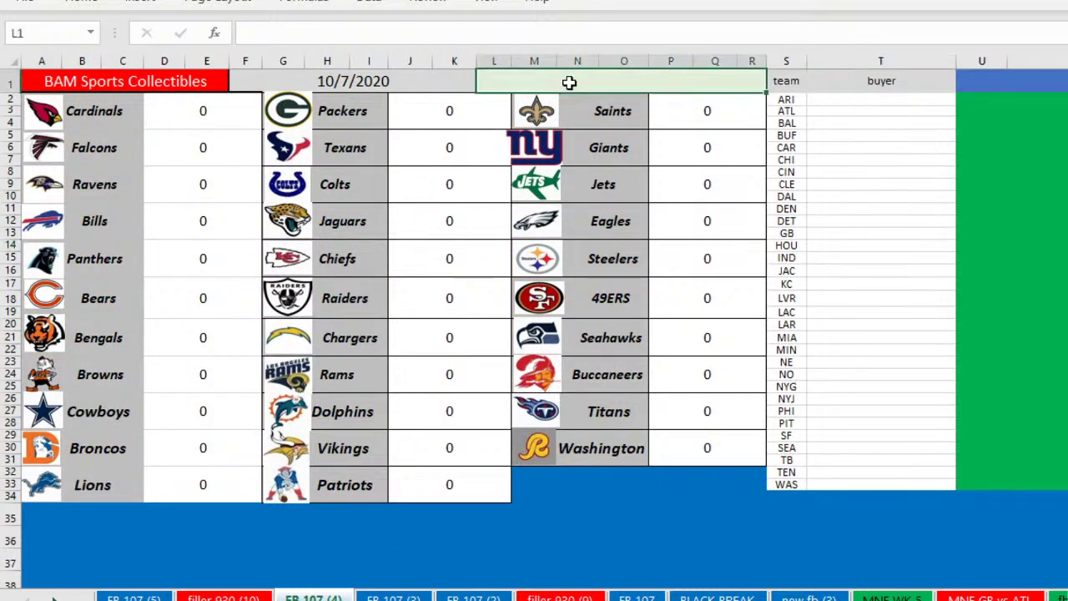
{"action": "type", "text": "football "}
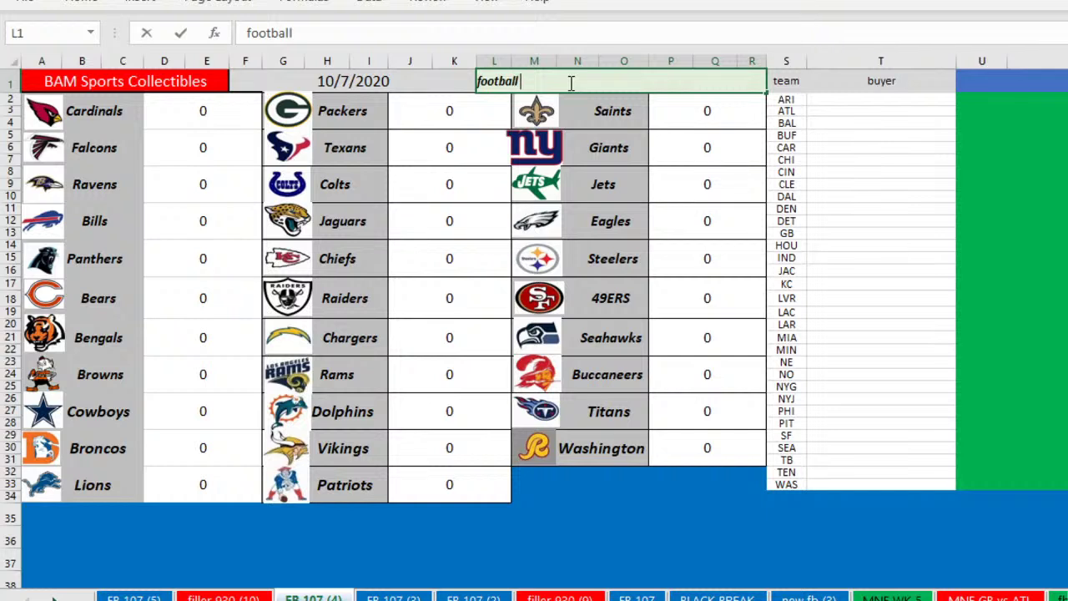
{"action": "type", "text": "p1g3 25 per team picked"}
{"action": "key", "text": "Return"}
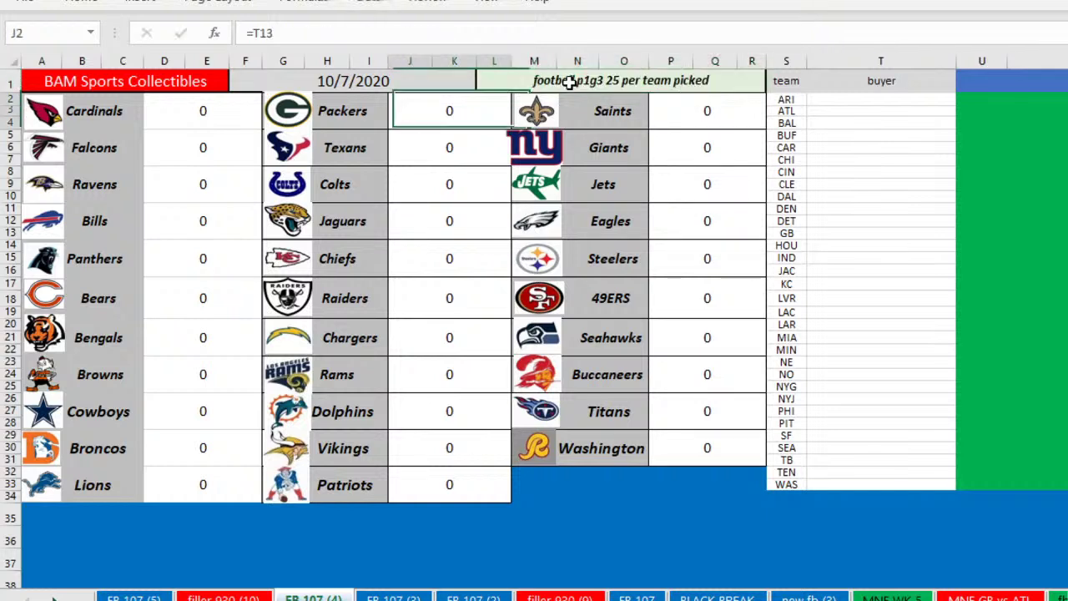
{"action": "left_click", "coordinate": [592, 88]}
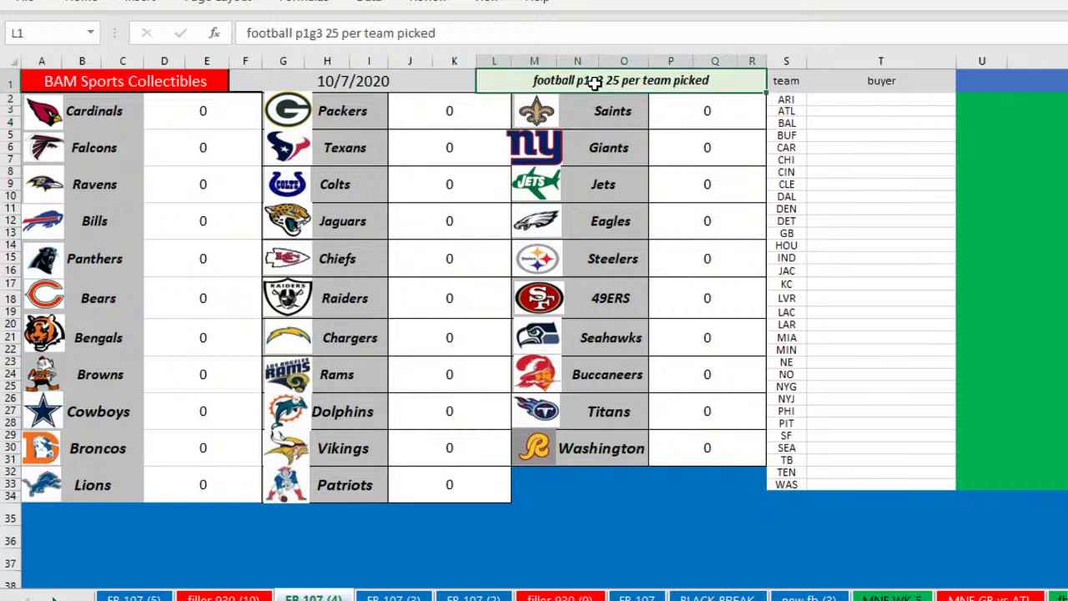
{"action": "right_click", "coordinate": [596, 80]}
{"action": "left_click", "coordinate": [643, 115]}
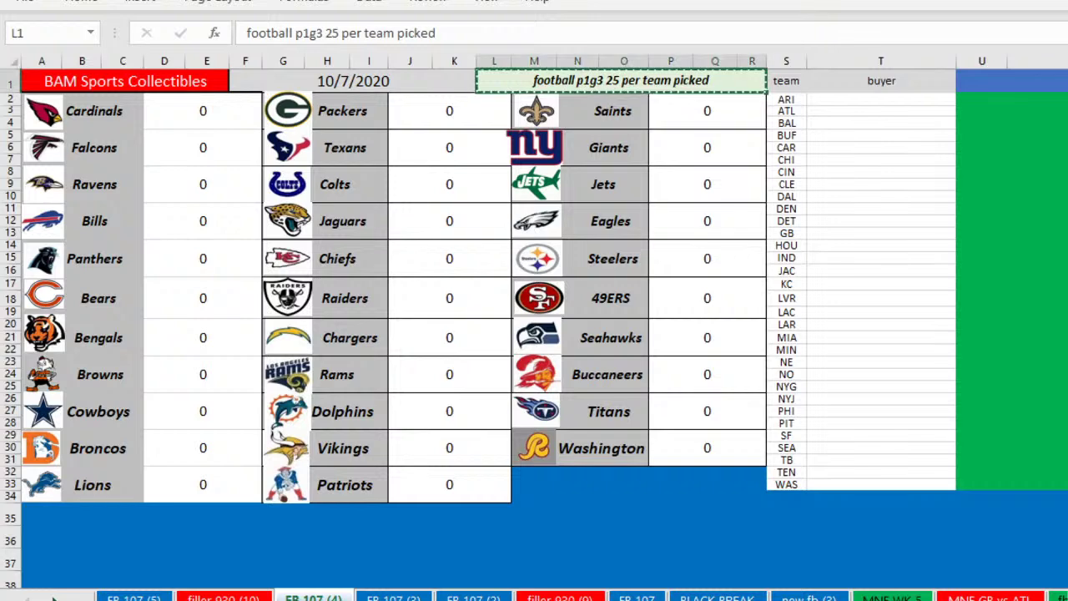
On FB 107 (4), enter the MIA buyer's name in T21 for the Dolphins spot.
{"action": "left_click", "coordinate": [393, 598]}
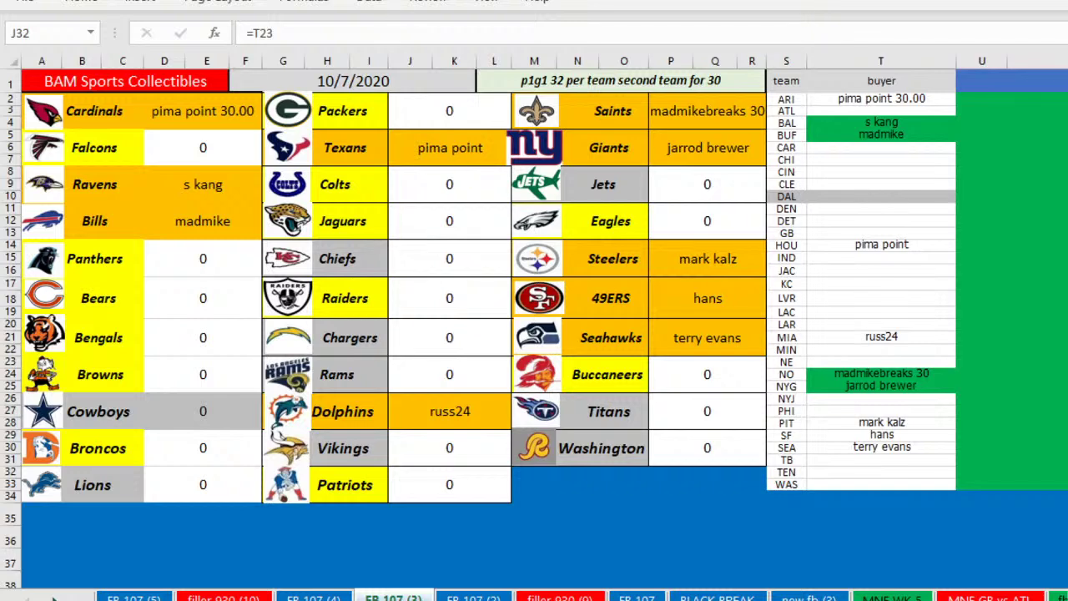
{"action": "key", "text": "ctrl+Page_Up"}
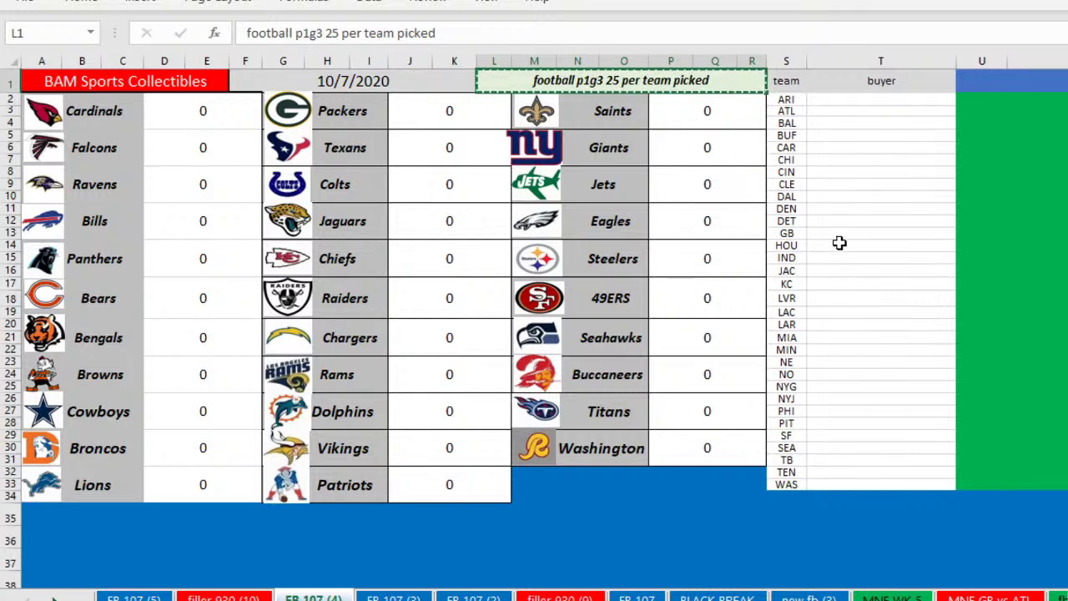
{"action": "left_click", "coordinate": [843, 336]}
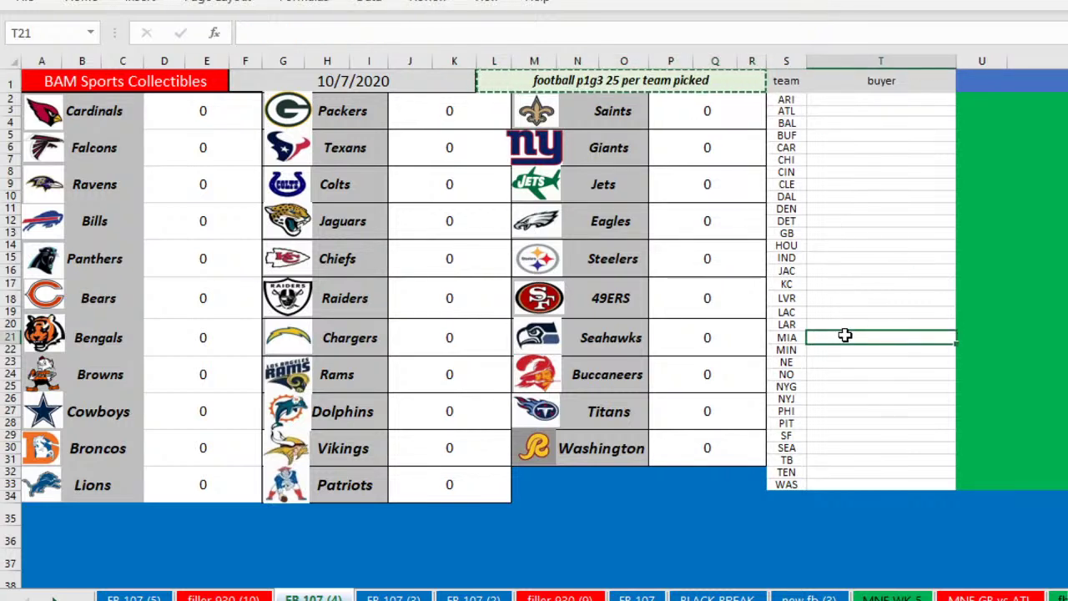
{"action": "type", "text": "madmike"}
{"action": "key", "text": "Return"}
Enter the BUF buyer's name in T5 for the Bills spot, then go to FB 107 (3).
{"action": "key", "text": "Up"}
{"action": "key", "text": "Up"}
{"action": "key", "text": "Up"}
{"action": "key", "text": "Up"}
{"action": "key", "text": "Up"}
{"action": "key", "text": "Up"}
{"action": "key", "text": "Up"}
{"action": "key", "text": "Up"}
{"action": "key", "text": "Up"}
{"action": "key", "text": "Up"}
{"action": "key", "text": "Up"}
{"action": "key", "text": "Up"}
{"action": "key", "text": "Up"}
{"action": "key", "text": "Up"}
{"action": "key", "text": "Up"}
{"action": "key", "text": "Up"}
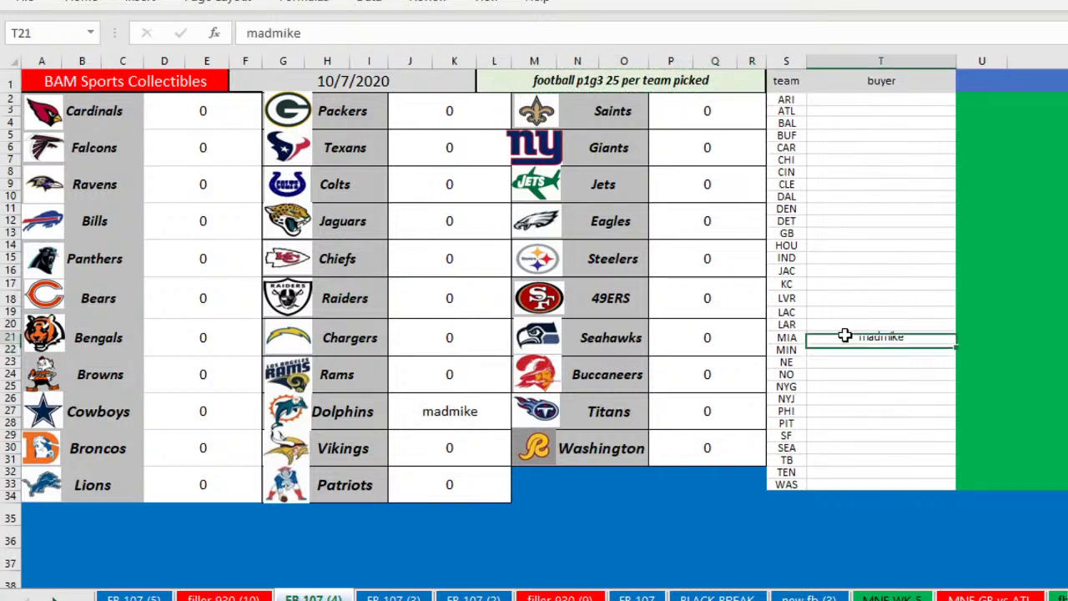
{"action": "key", "text": "Up"}
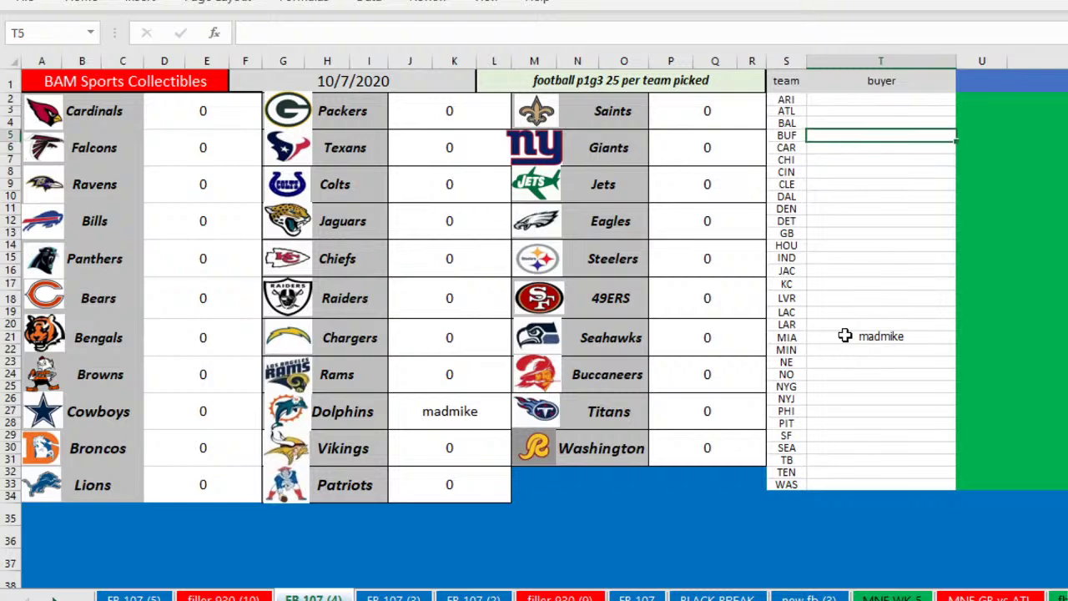
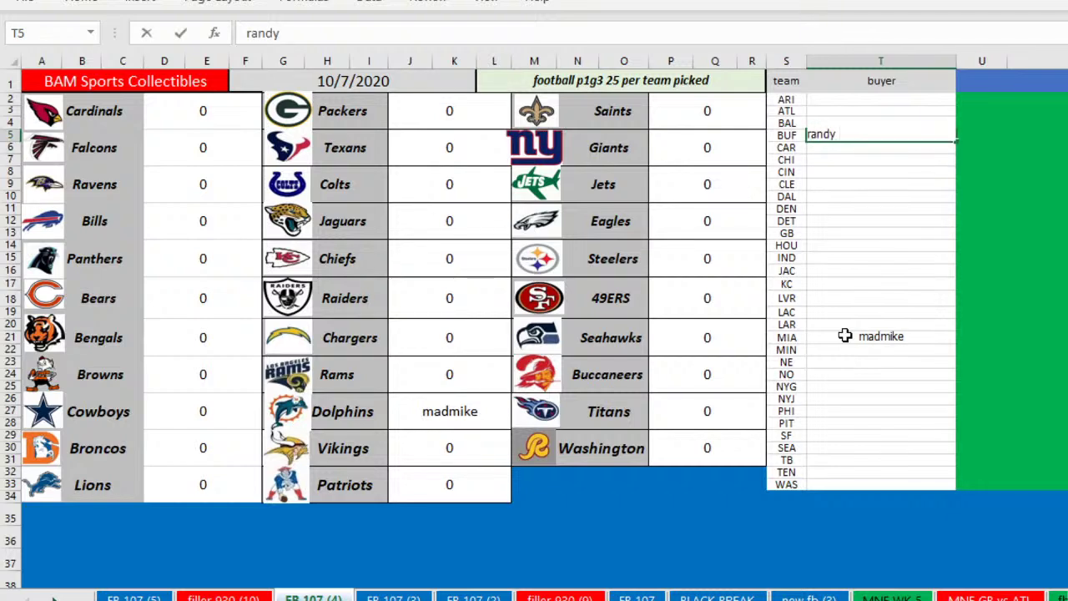
{"action": "key", "text": "Return"}
{"action": "key", "text": "Down"}
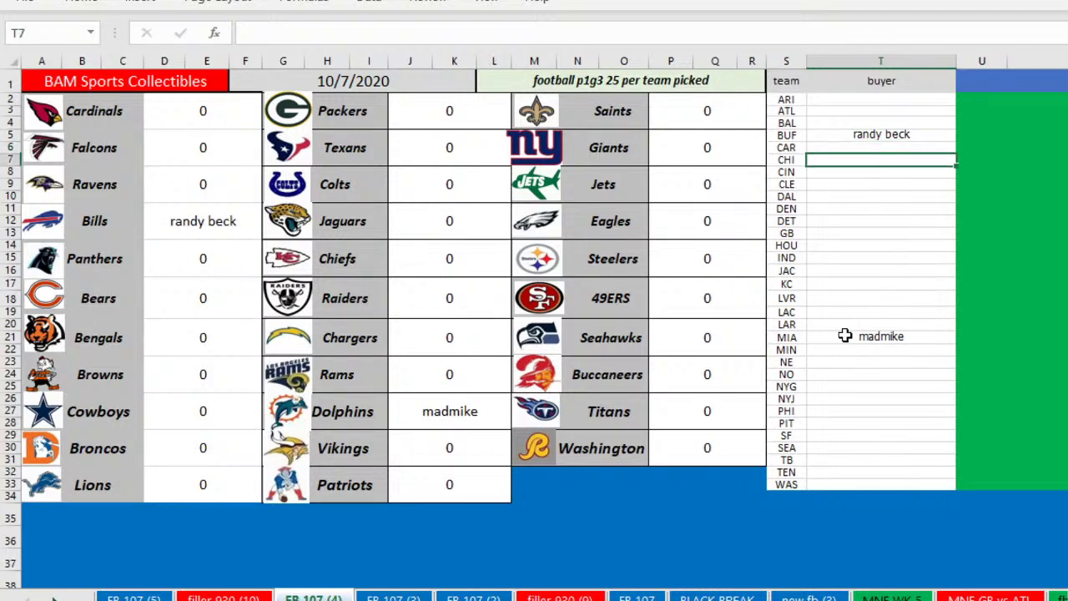
{"action": "key", "text": "ctrl+Page_Down"}
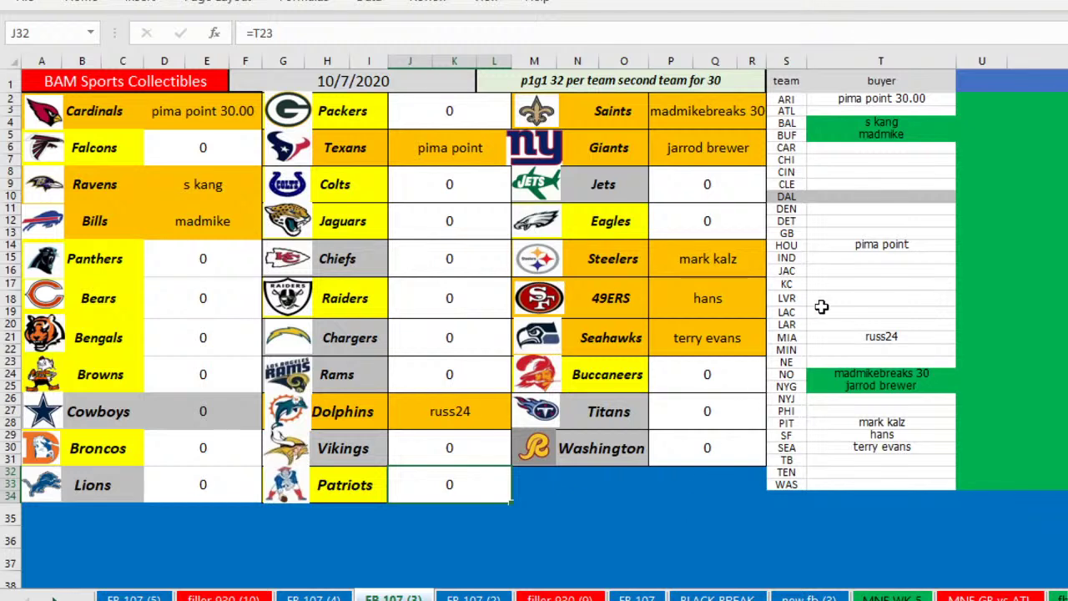
Enter the NE buyer's name in T23 on FB 107 (3).
{"action": "left_click", "coordinate": [865, 357]}
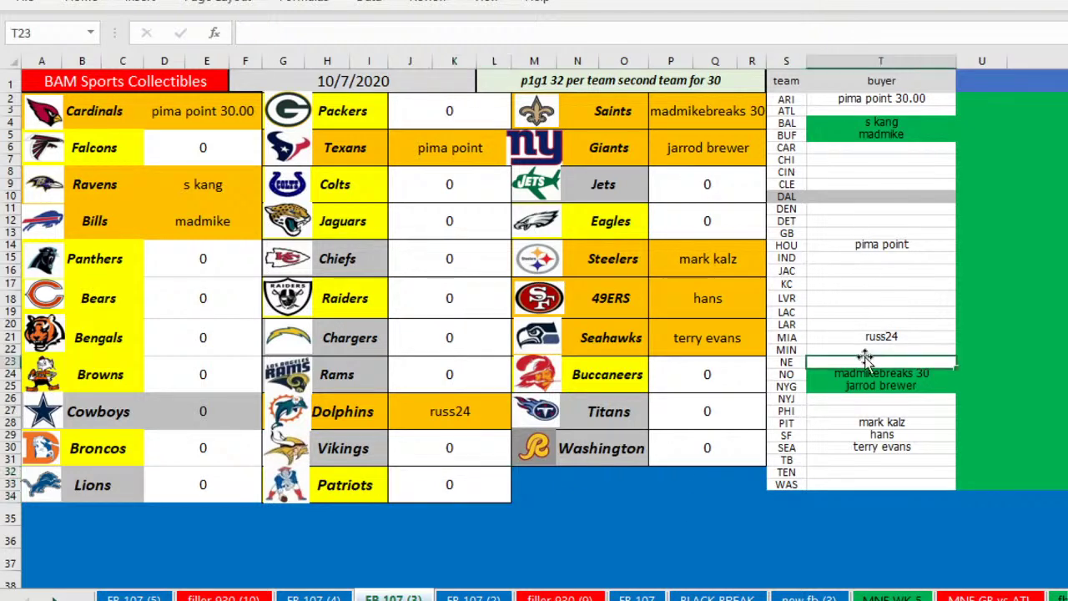
{"action": "type", "text": "nik nak"}
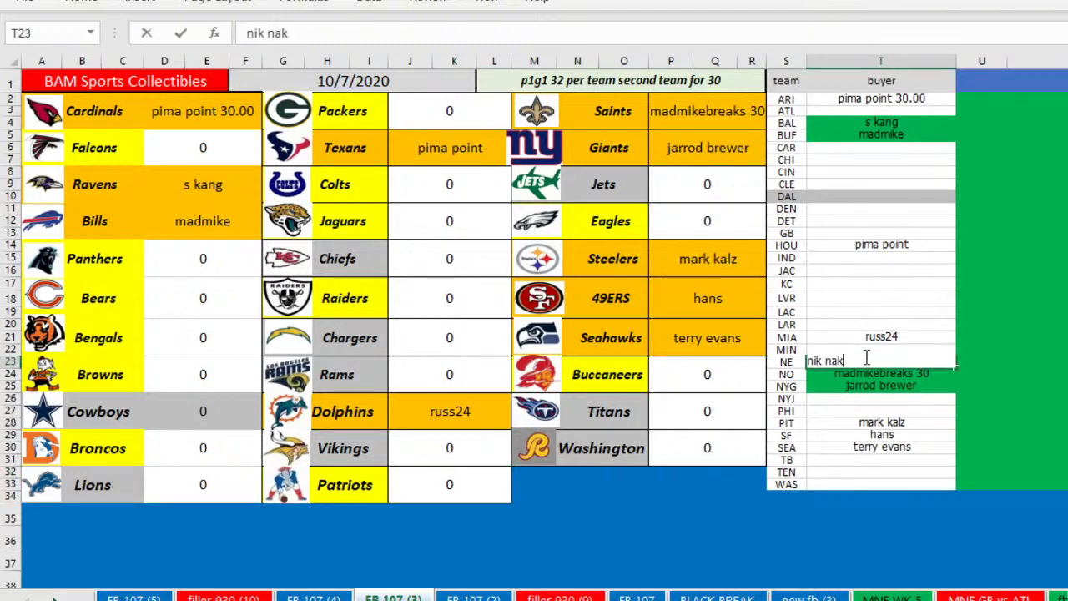
{"action": "key", "text": "Return"}
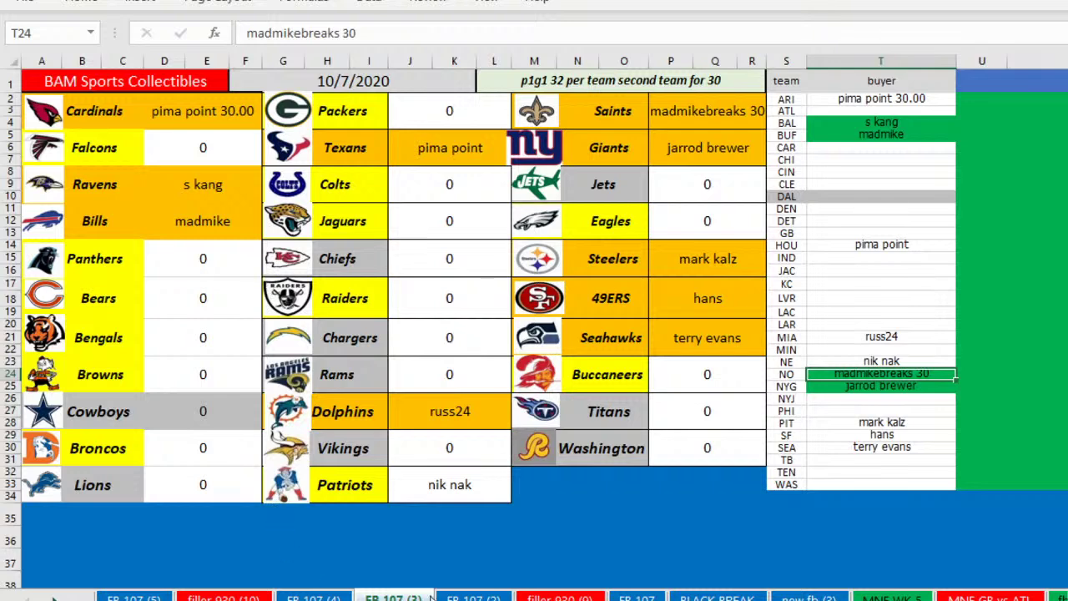
Shade the Patriots buyer spot orange.
{"action": "left_click", "coordinate": [362, 487]}
{"action": "right_click", "coordinate": [441, 487]}
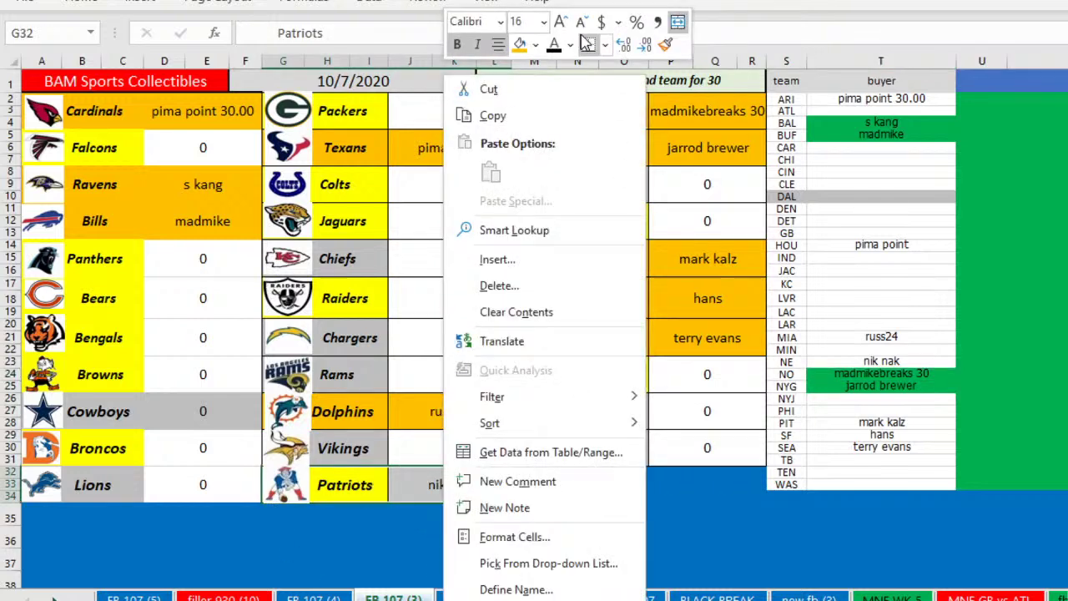
{"action": "left_click", "coordinate": [519, 45]}
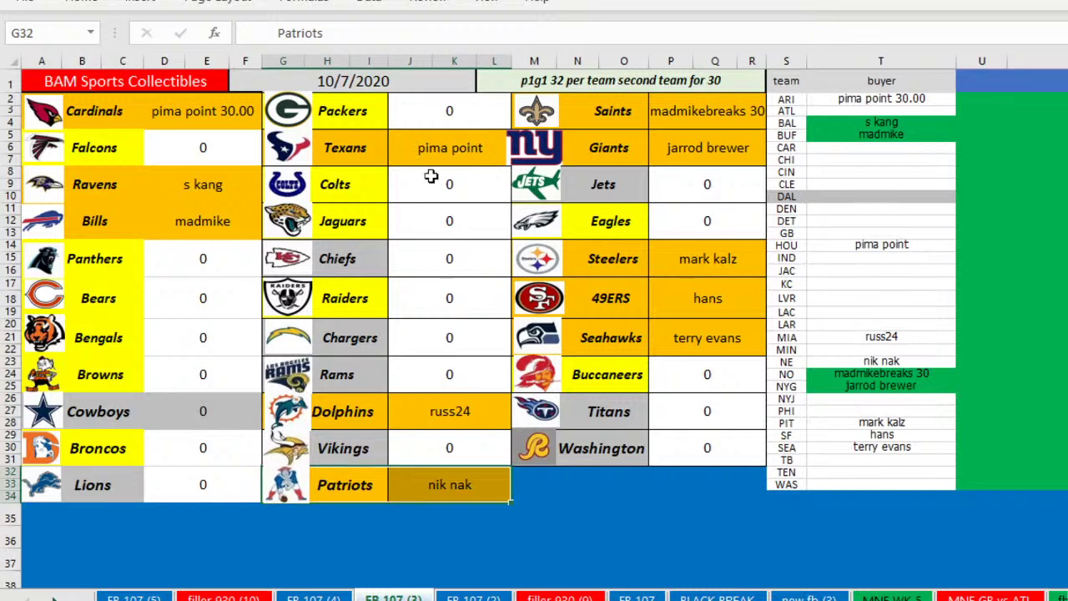
{"action": "left_click", "coordinate": [866, 295]}
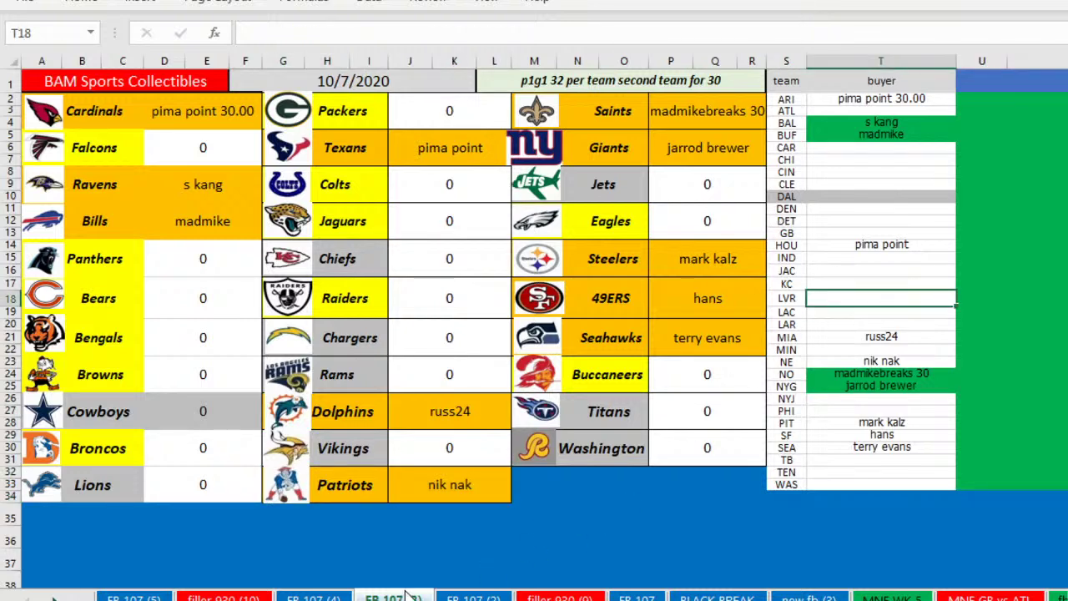
On FB 107 (4), enter the KC buyer's name in T17 for the Chiefs spot, then return to FB 107 (3).
{"action": "left_click", "coordinate": [314, 597]}
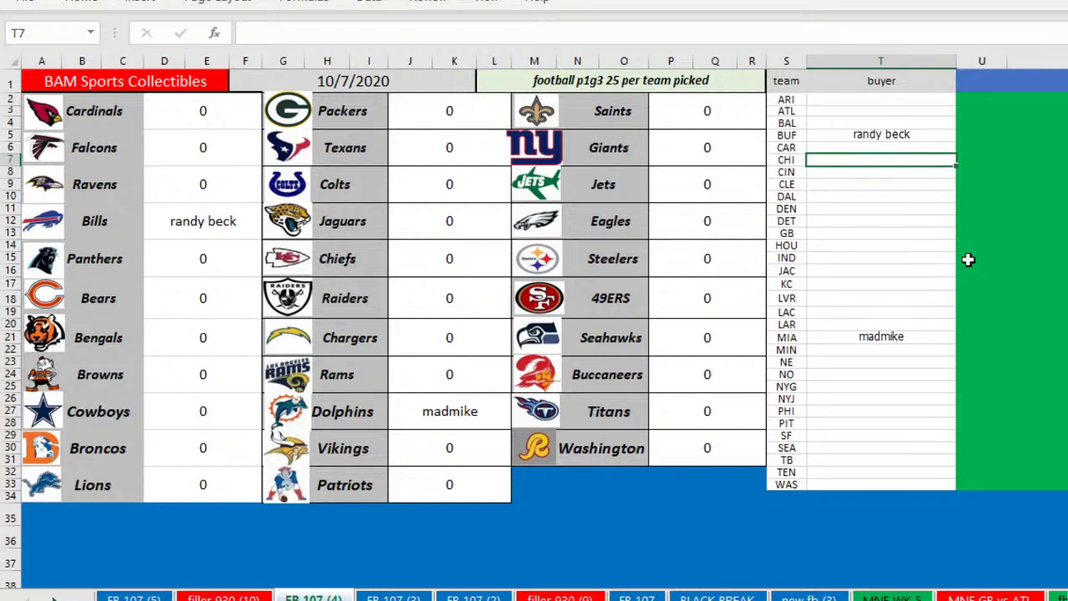
{"action": "left_click", "coordinate": [846, 282]}
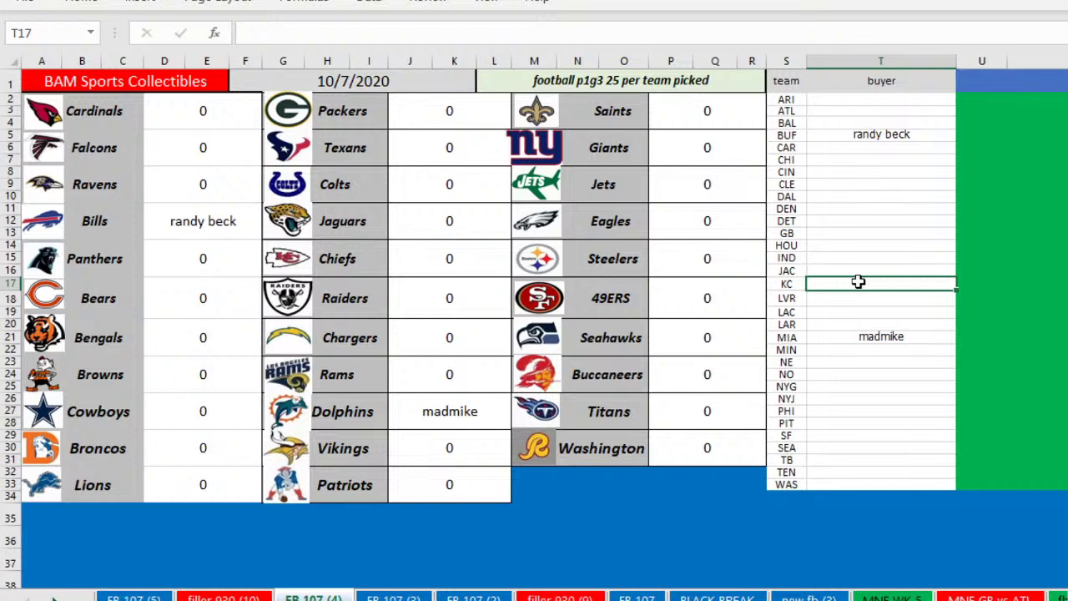
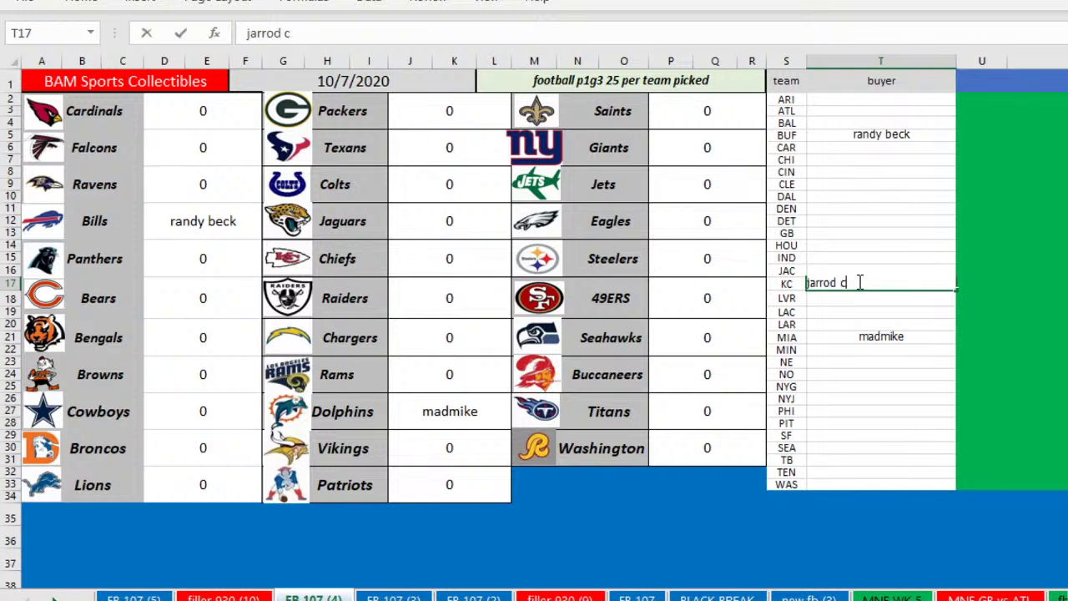
{"action": "key", "text": "Return"}
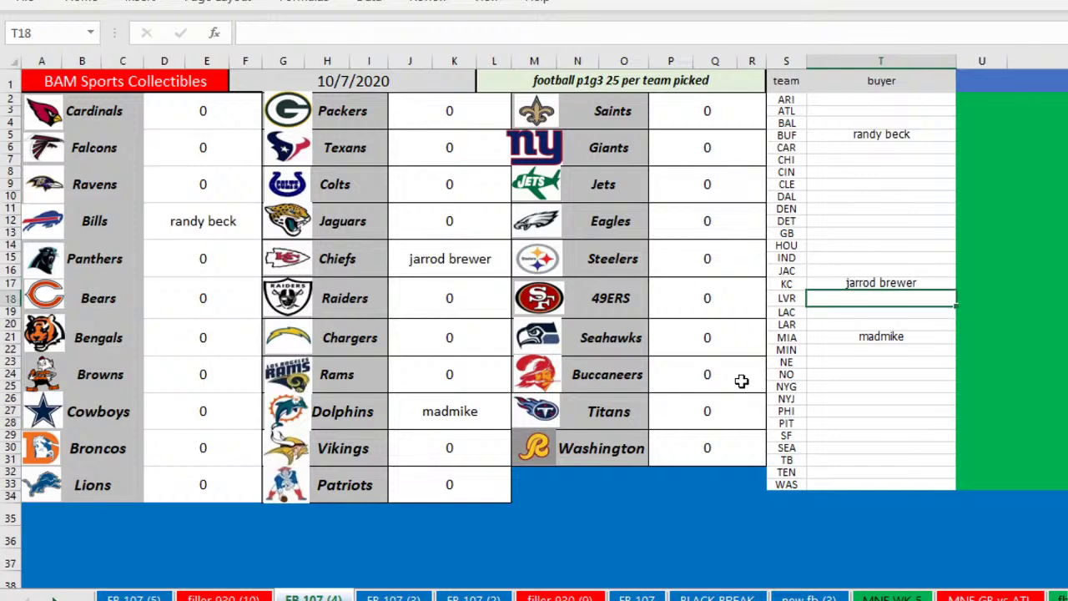
{"action": "left_click", "coordinate": [381, 597]}
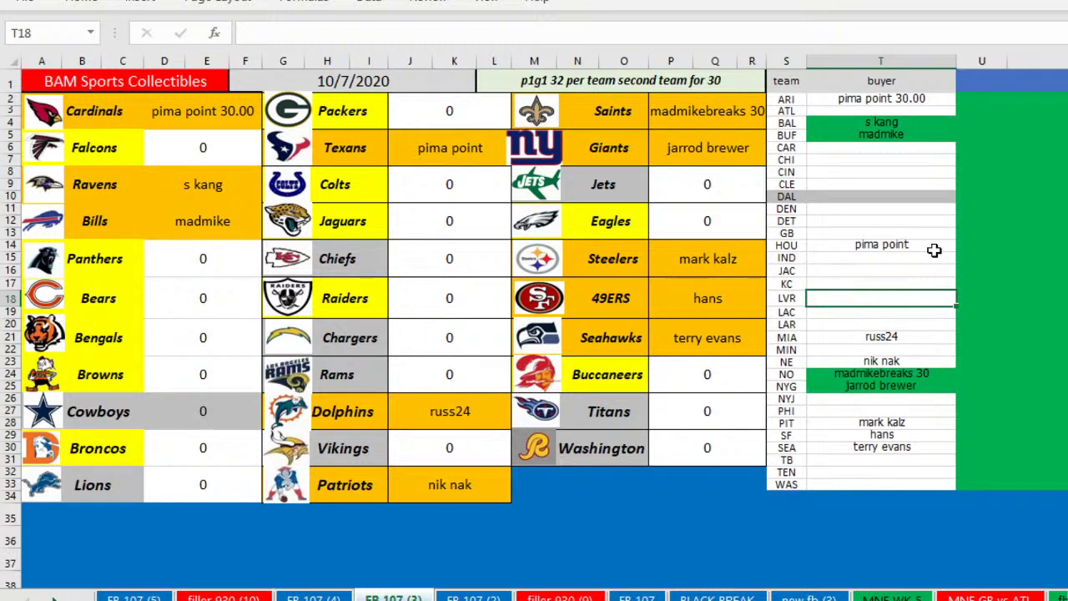
Append a co-buyer's name after a slash to the Patriots buyer entry in T23.
{"action": "left_click", "coordinate": [915, 359]}
{"action": "double_click", "coordinate": [920, 360]}
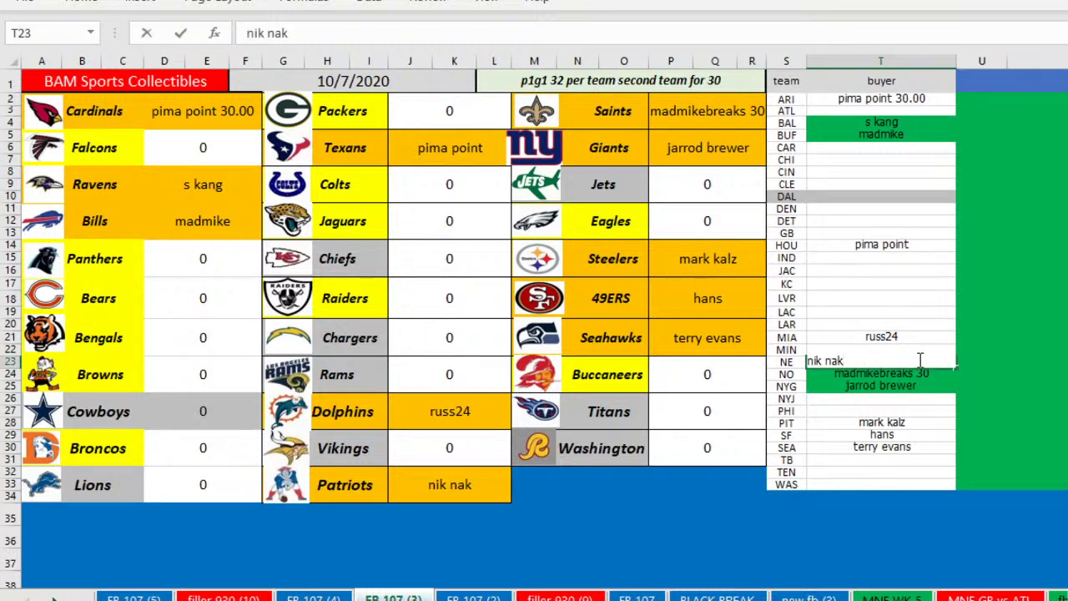
{"action": "type", "text": "/ ms"}
{"action": "key", "text": "BackSpace"}
{"action": "type", "text": "senger"}
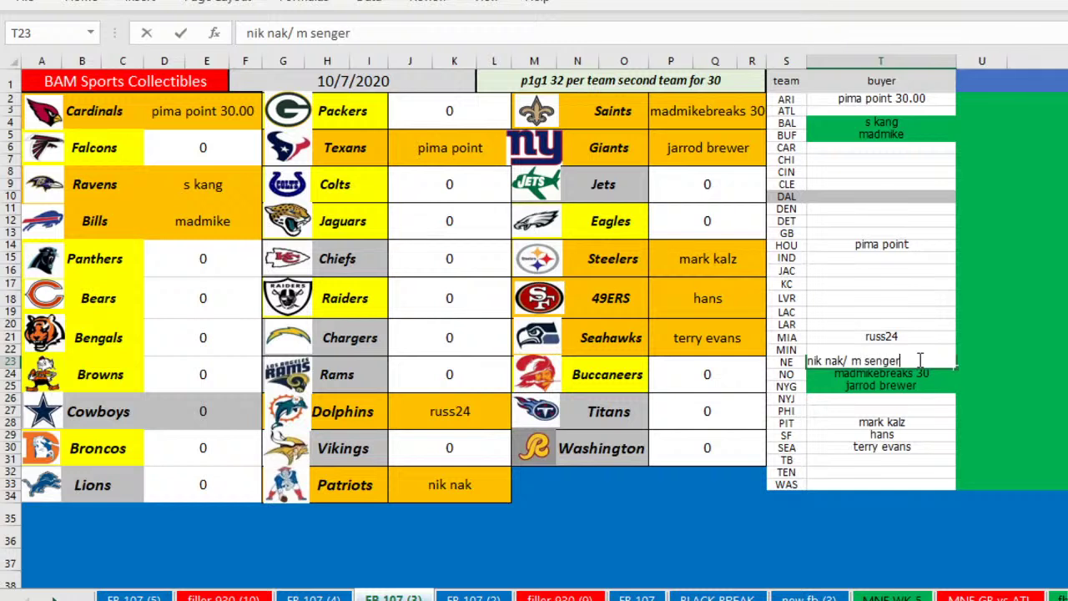
{"action": "key", "text": "Return"}
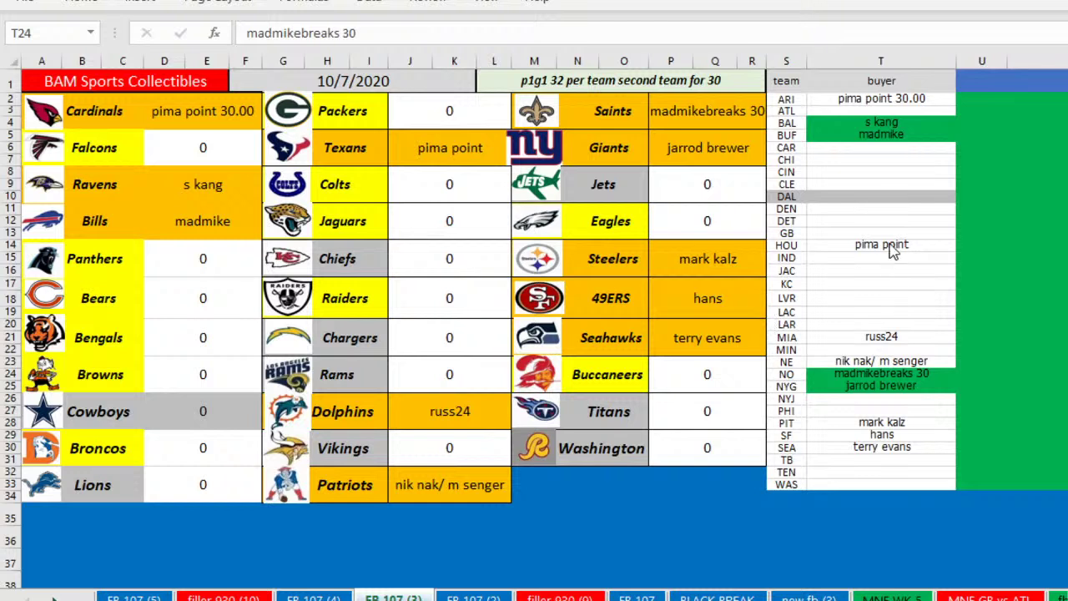
Append the same co-buyer's name after a slash to the Steelers buyer entry in T28.
{"action": "left_click", "coordinate": [923, 336]}
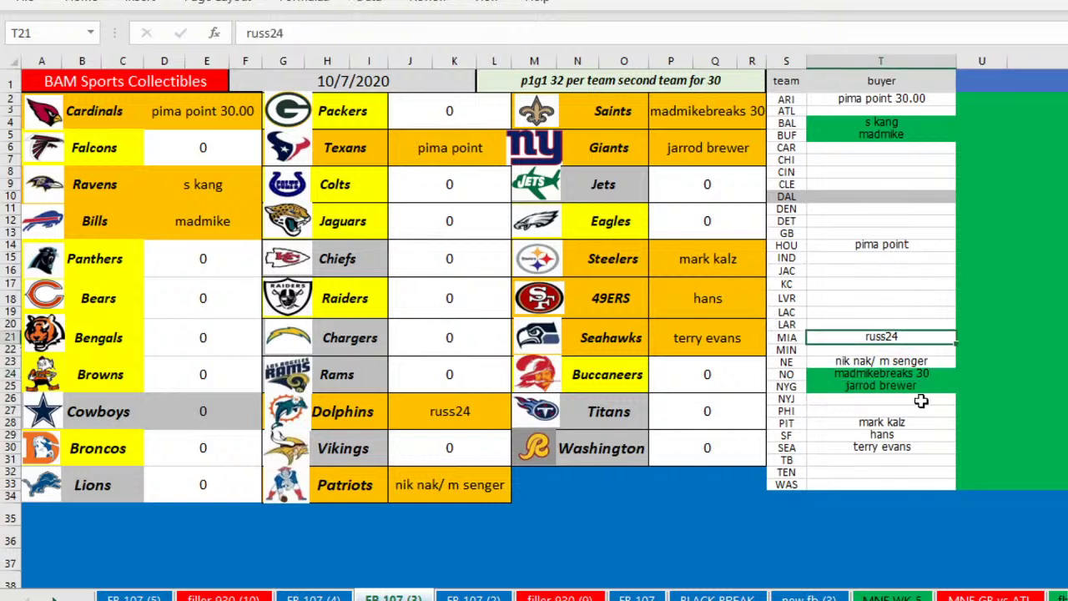
{"action": "left_click", "coordinate": [925, 433]}
{"action": "left_click", "coordinate": [917, 422]}
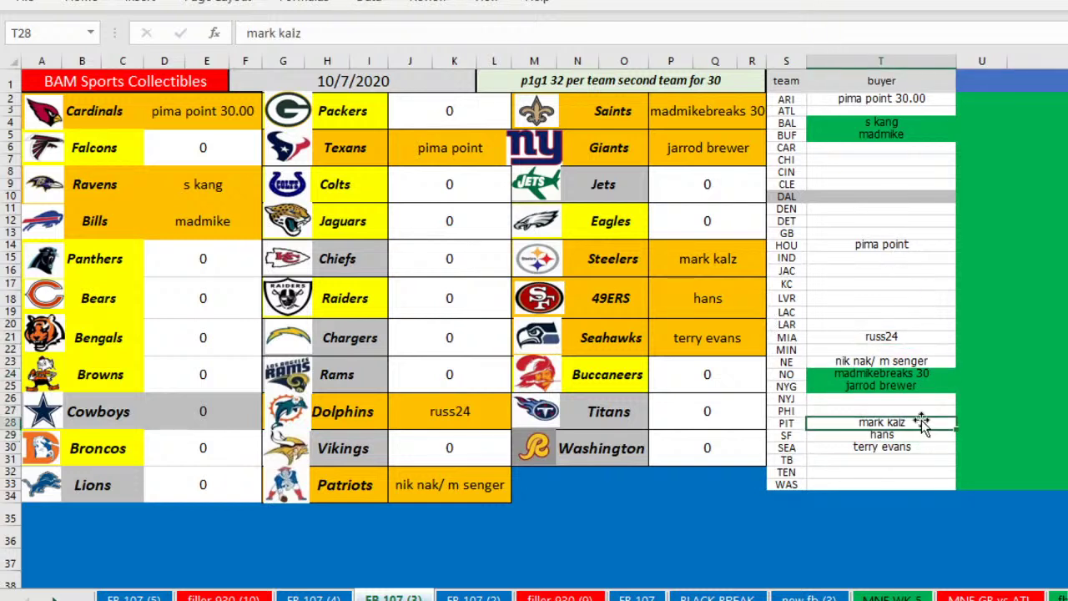
{"action": "key", "text": "Up"}
{"action": "key", "text": "Up"}
{"action": "double_click", "coordinate": [931, 421]}
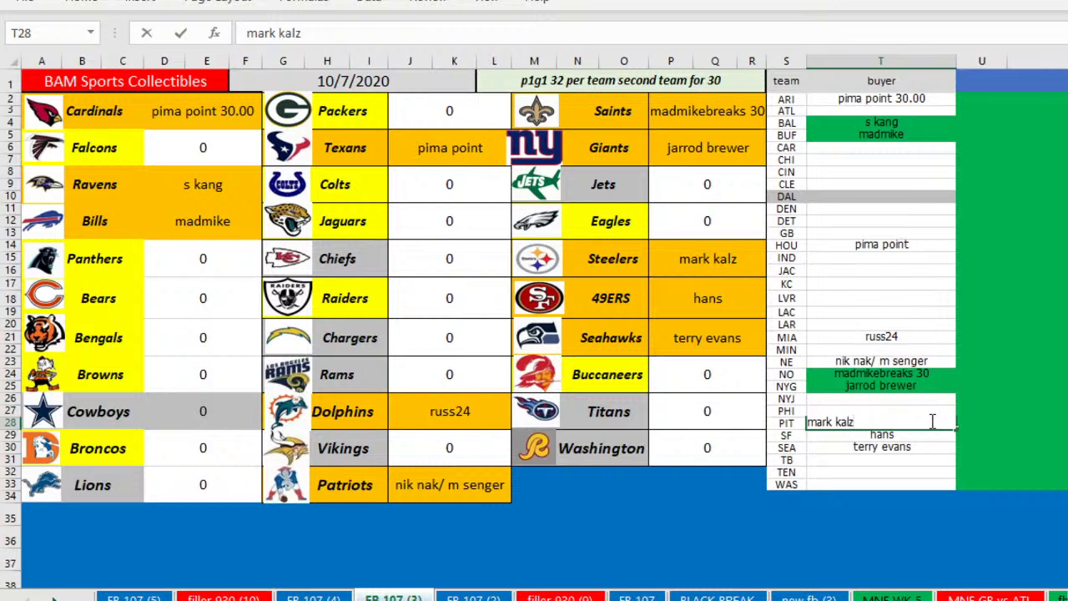
{"action": "type", "text": "/m senger"}
{"action": "key", "text": "Return"}
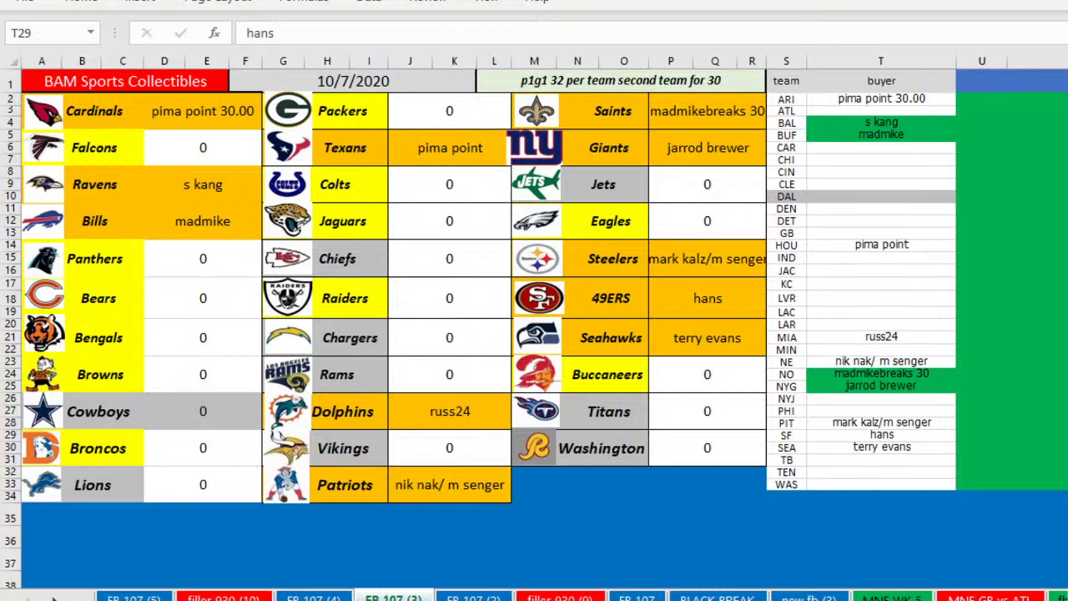
On FB 107 (4), enter the SF buyer's name in T29 for the 49ERS spot.
{"action": "left_click", "coordinate": [297, 594]}
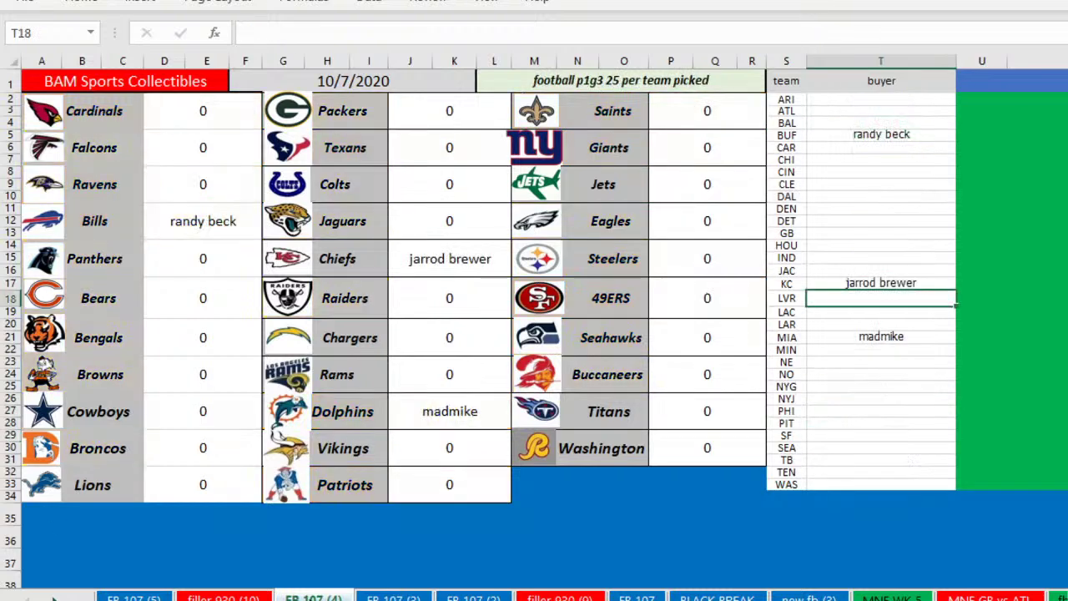
{"action": "left_click", "coordinate": [881, 447]}
{"action": "left_click", "coordinate": [868, 434]}
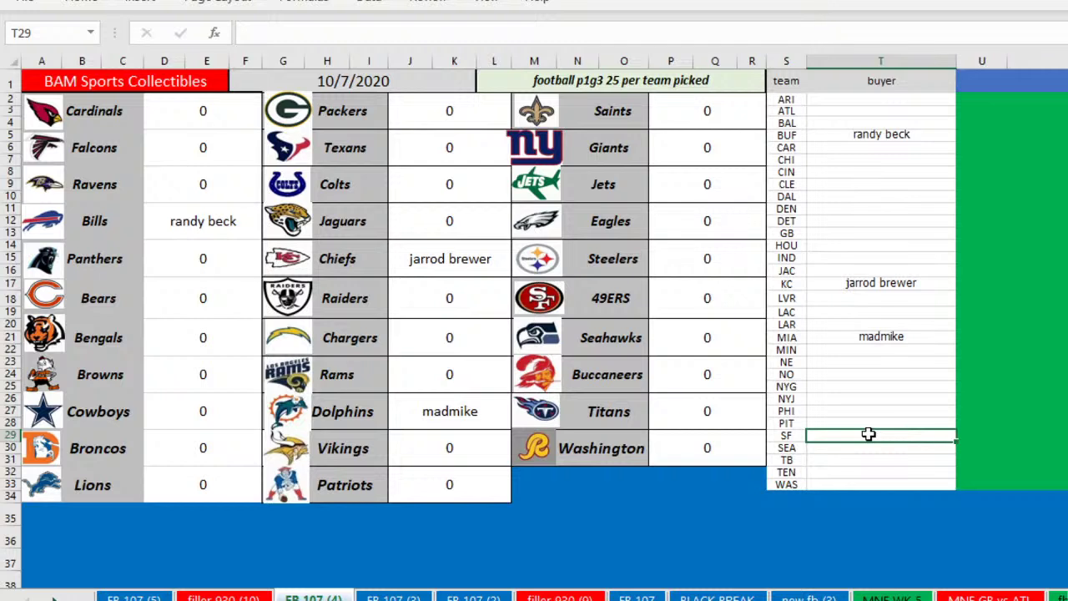
{"action": "type", "text": "madmike"}
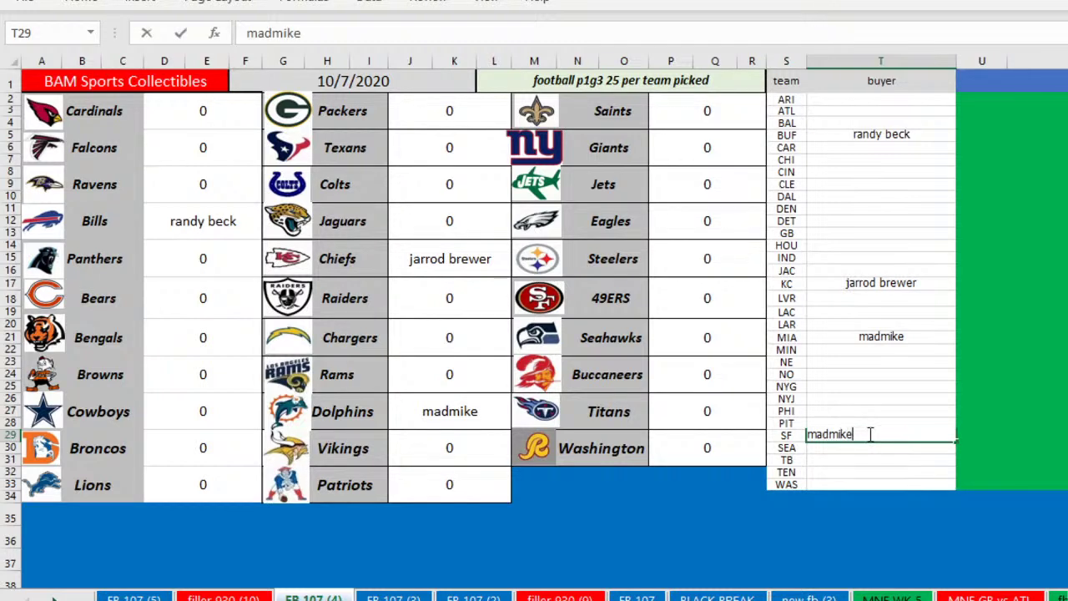
{"action": "type", "text": "breaks"}
{"action": "key", "text": "Return"}
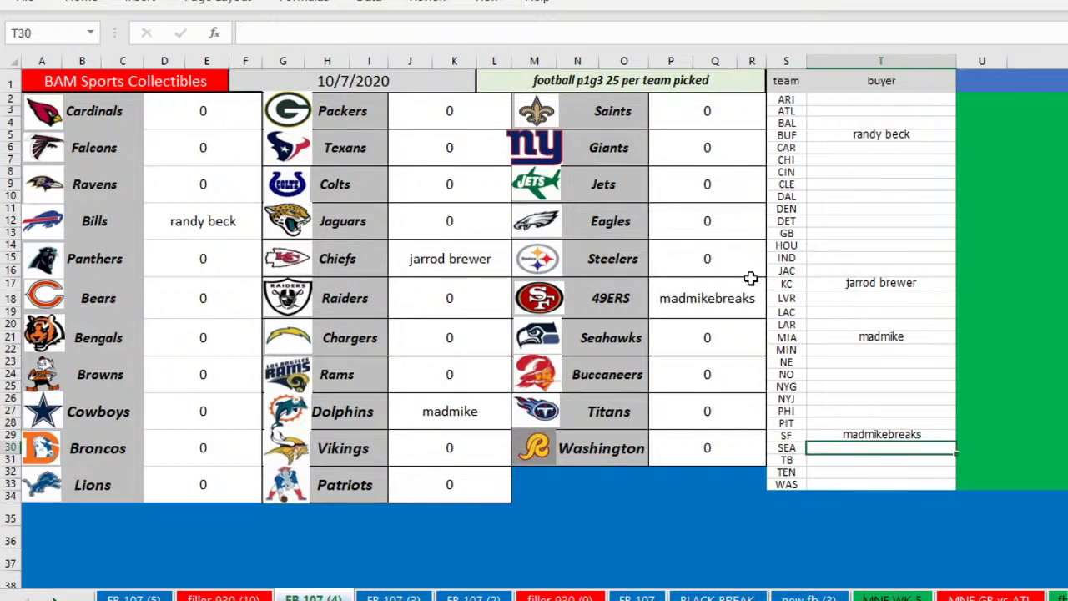
Shade the Bills, Chiefs, Dolphins and 49ERS cells gold, then return to FB 107 (3).
{"action": "left_click", "coordinate": [83, 215]}
{"action": "left_click", "coordinate": [335, 259]}
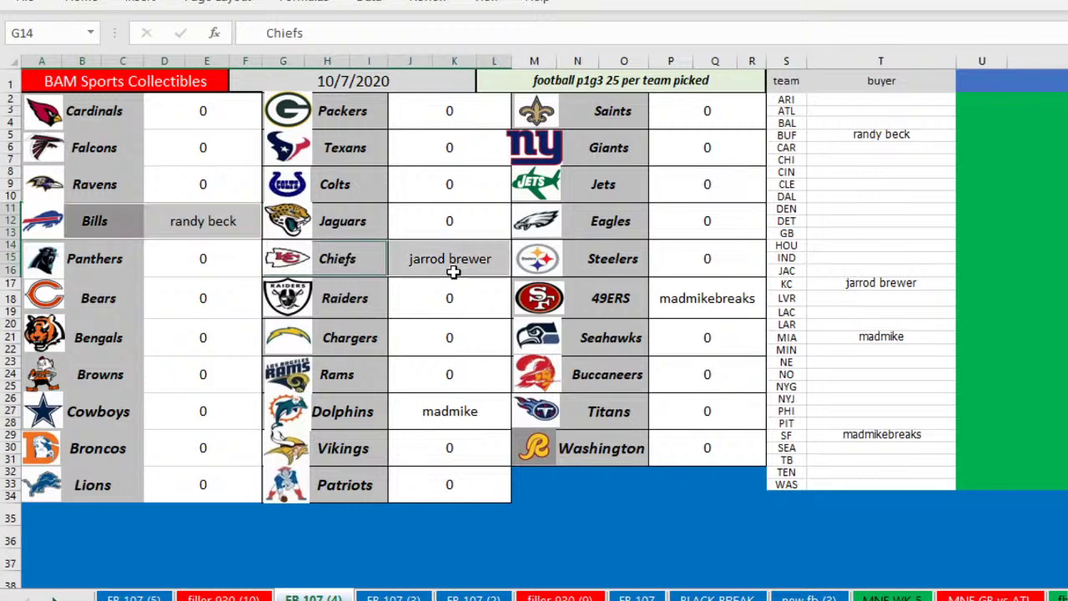
{"action": "left_click", "coordinate": [352, 404]}
{"action": "left_click_drag", "start_coordinate": [613, 305], "coordinate": [689, 300]}
{"action": "right_click", "coordinate": [690, 301]}
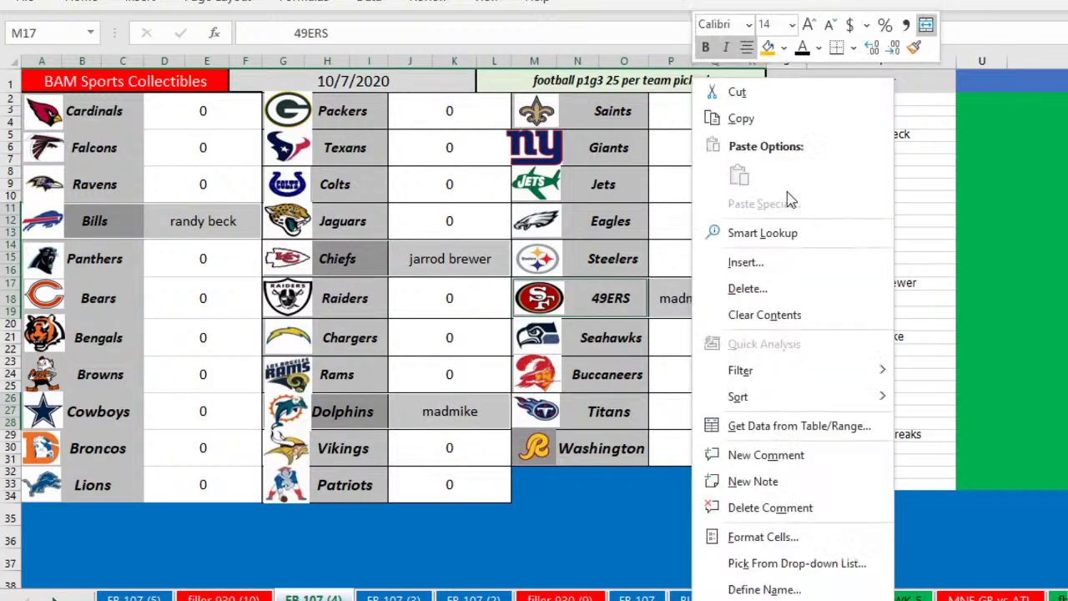
{"action": "left_click", "coordinate": [768, 47]}
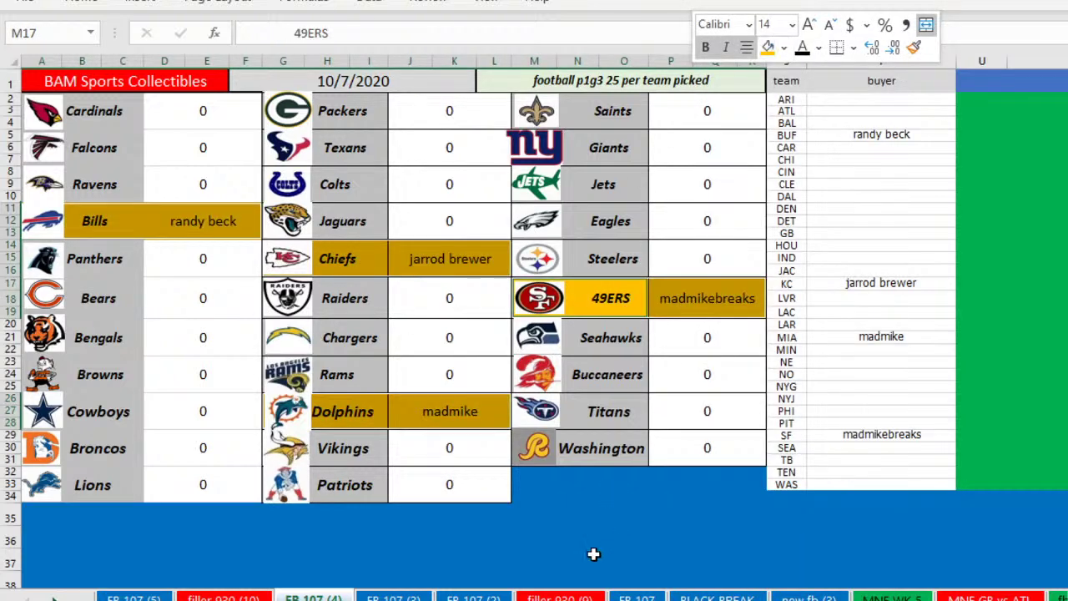
{"action": "left_click", "coordinate": [396, 598]}
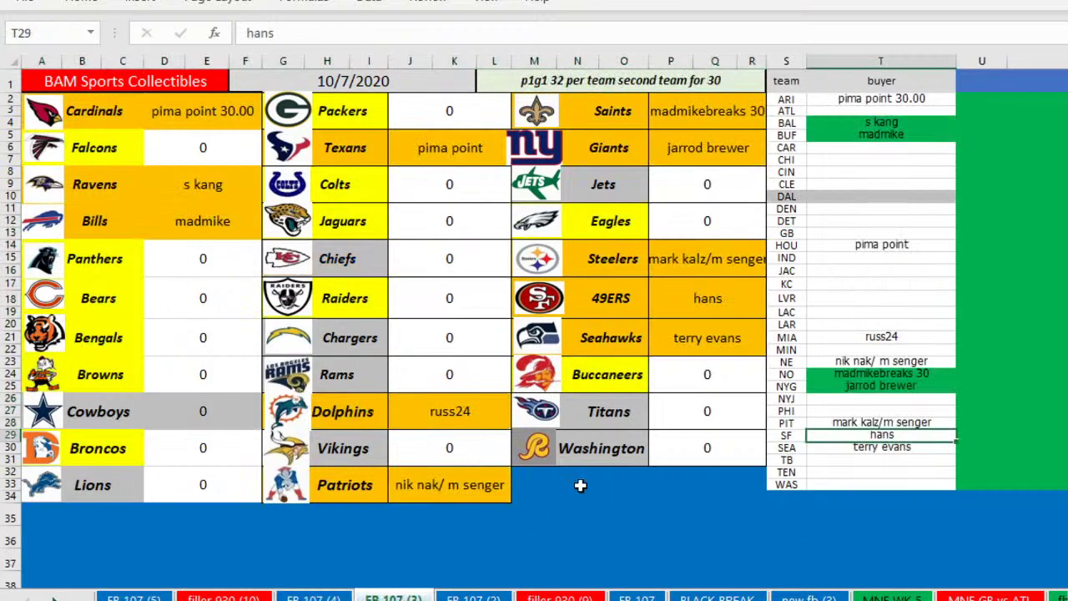
Select the empty cell T32, then switch to the browser's autographed-football photos.
{"action": "left_click", "coordinate": [874, 475]}
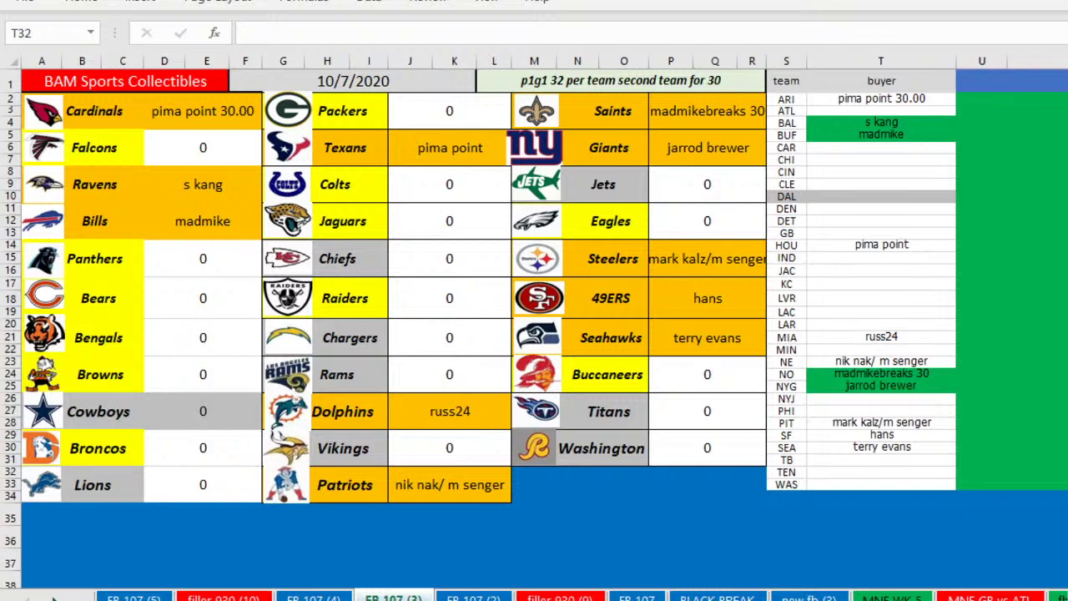
{"action": "key", "text": "alt+Tab"}
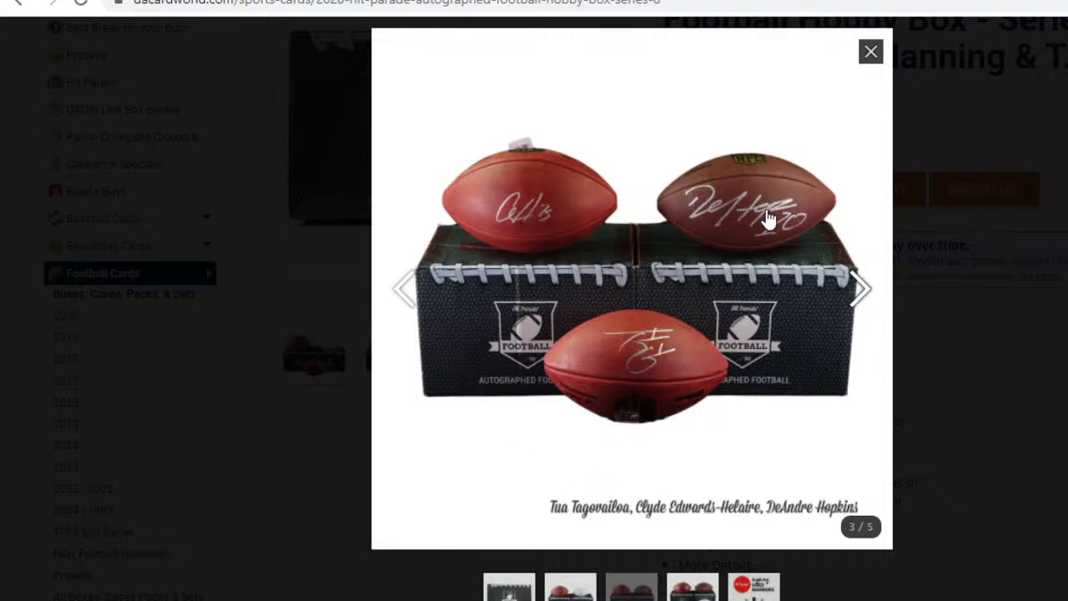
Page through the Hit Parade box photos back to the Mahomes and Manning ball, then close the gallery.
{"action": "left_click", "coordinate": [855, 305]}
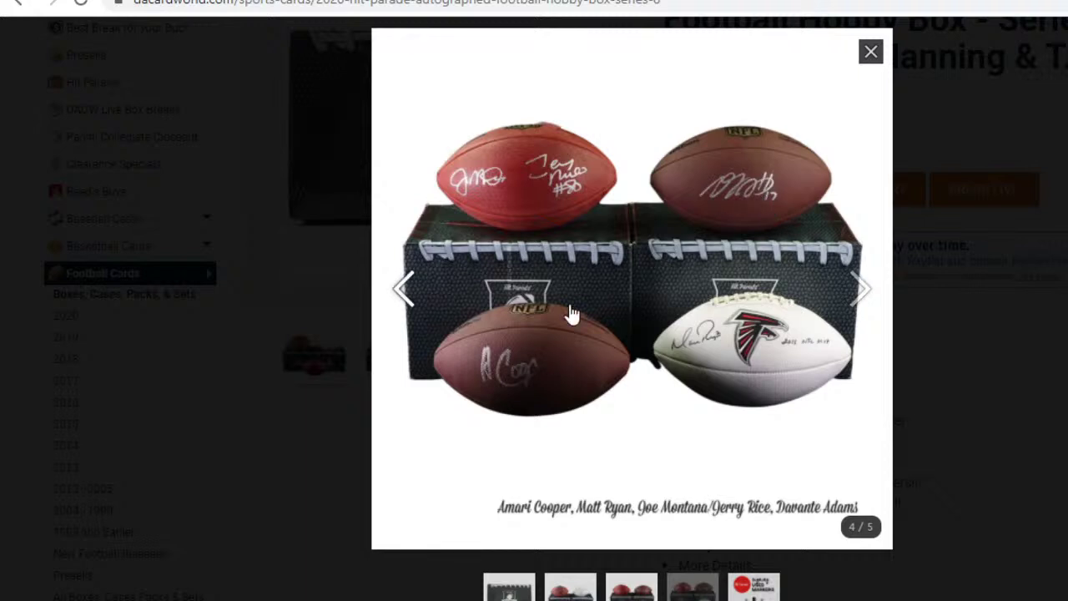
{"action": "left_click", "coordinate": [862, 292]}
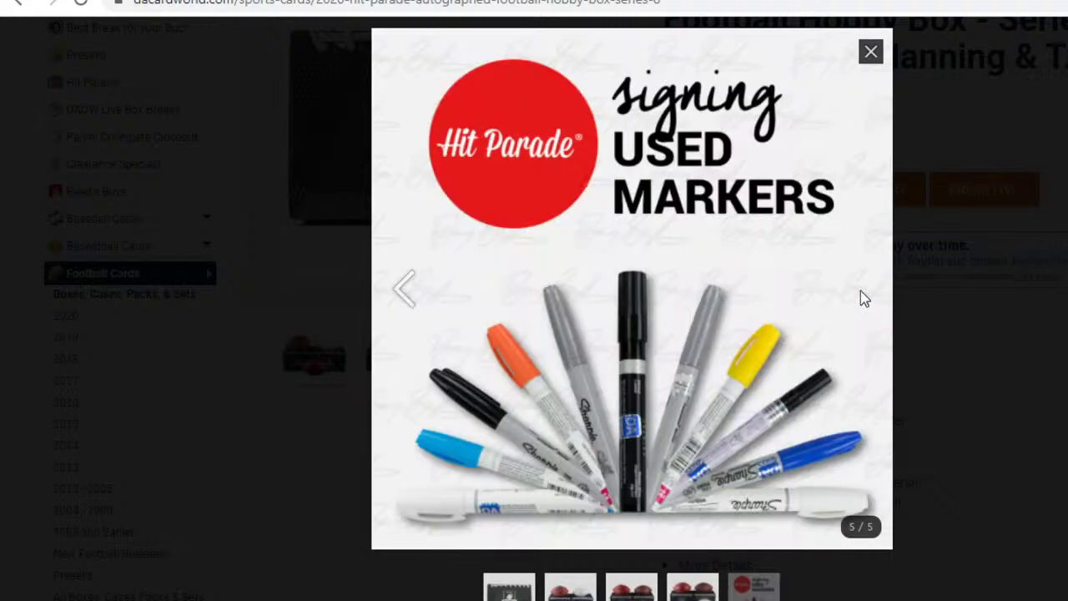
{"action": "left_click", "coordinate": [405, 313]}
{"action": "left_click", "coordinate": [408, 304]}
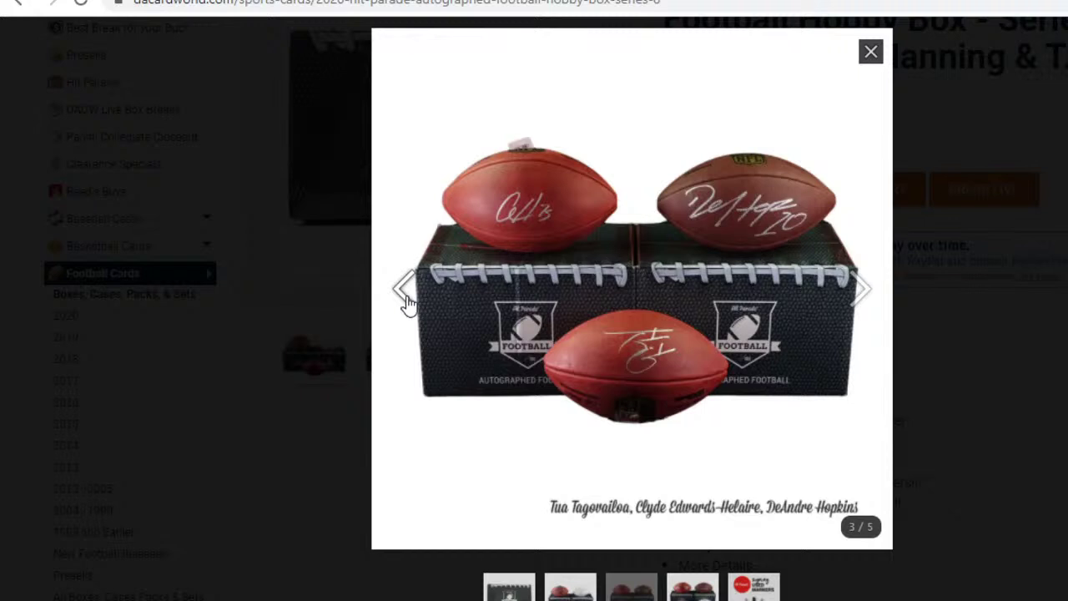
{"action": "left_click", "coordinate": [408, 304]}
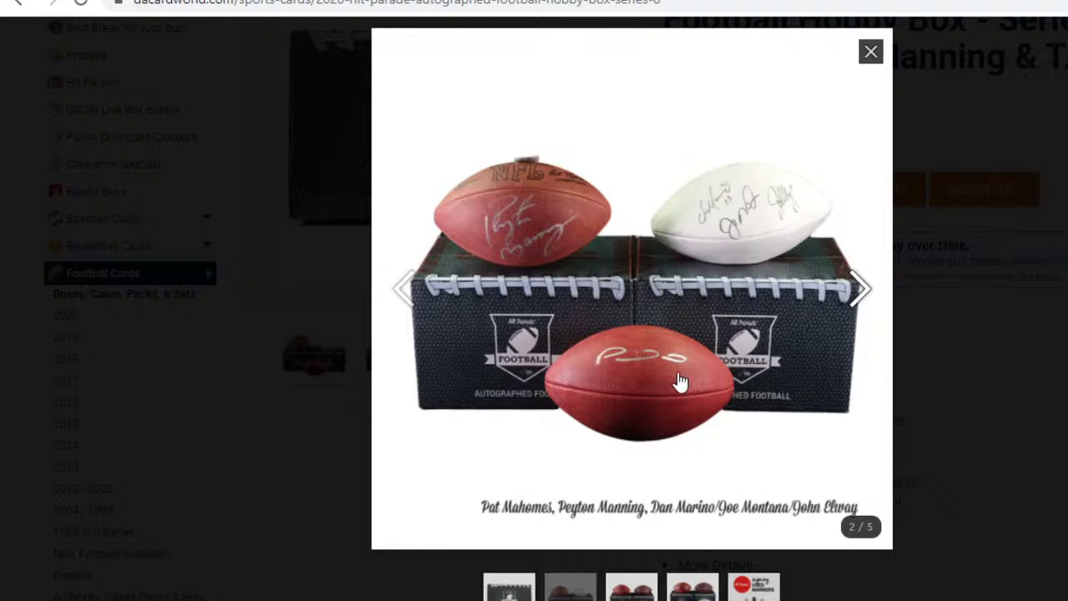
{"action": "left_click", "coordinate": [1011, 417]}
{"action": "scroll", "coordinate": [1010, 417], "scroll_direction": "down", "scroll_amount": 5}
Review the Series #8 player list, highlighting Tee Higgins, Mike Evans, Sam Darnold, Curtis Martin, Frank Gore and Calvin Ridley.
{"action": "left_click", "coordinate": [716, 192]}
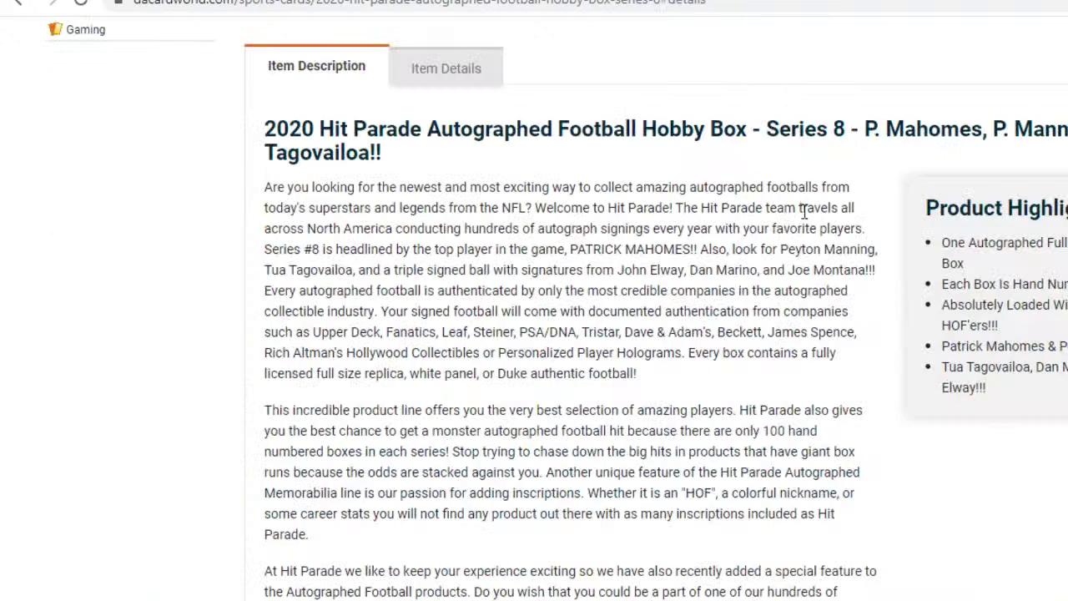
{"action": "scroll", "coordinate": [710, 231], "scroll_direction": "down", "scroll_amount": 8}
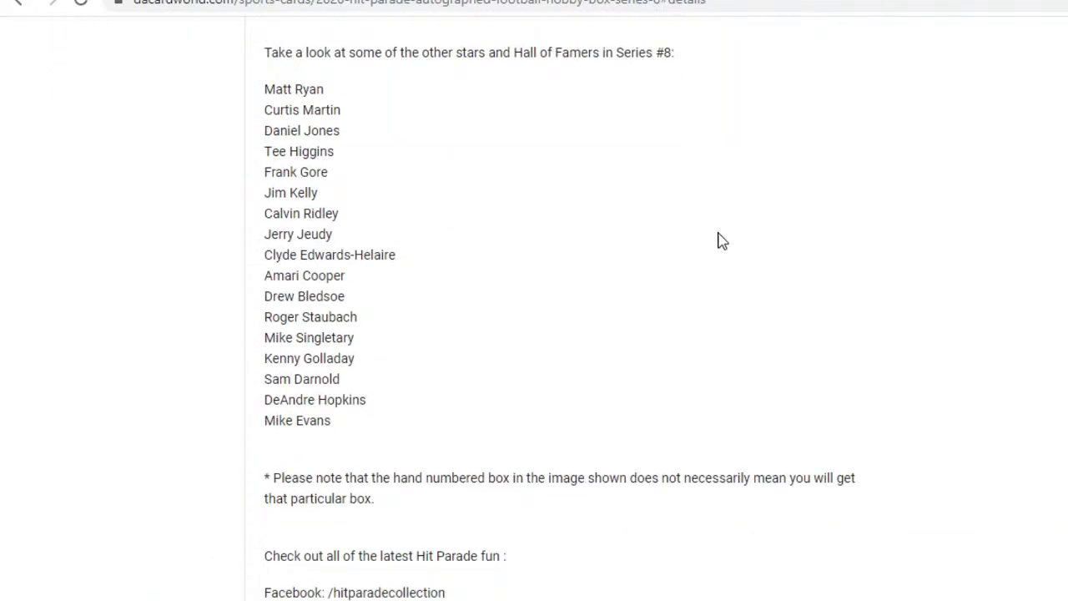
{"action": "left_click_drag", "start_coordinate": [357, 162], "coordinate": [219, 163]}
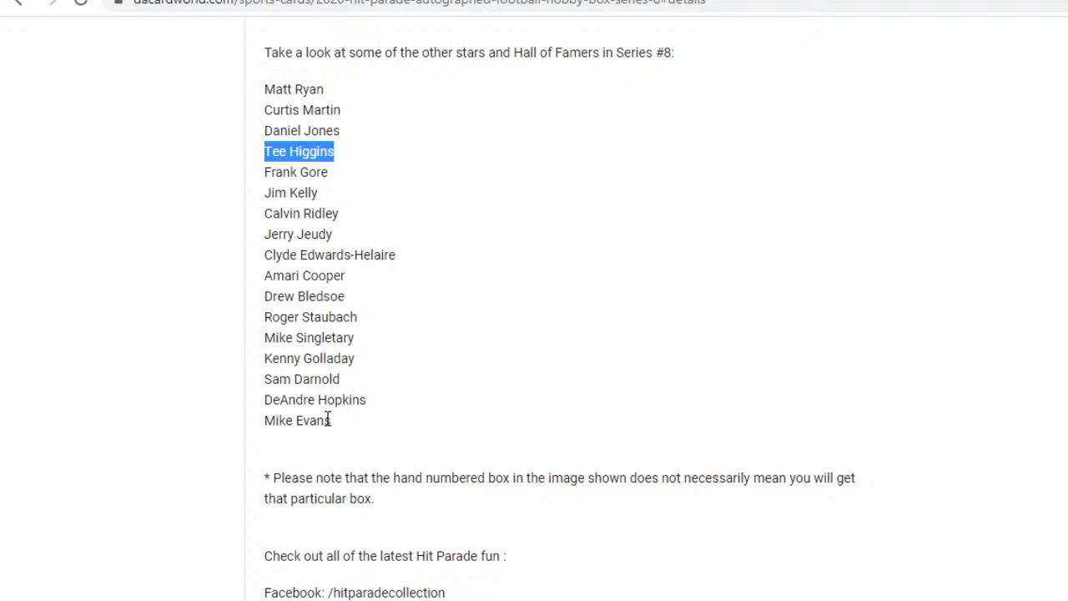
{"action": "left_click_drag", "start_coordinate": [332, 422], "coordinate": [225, 417]}
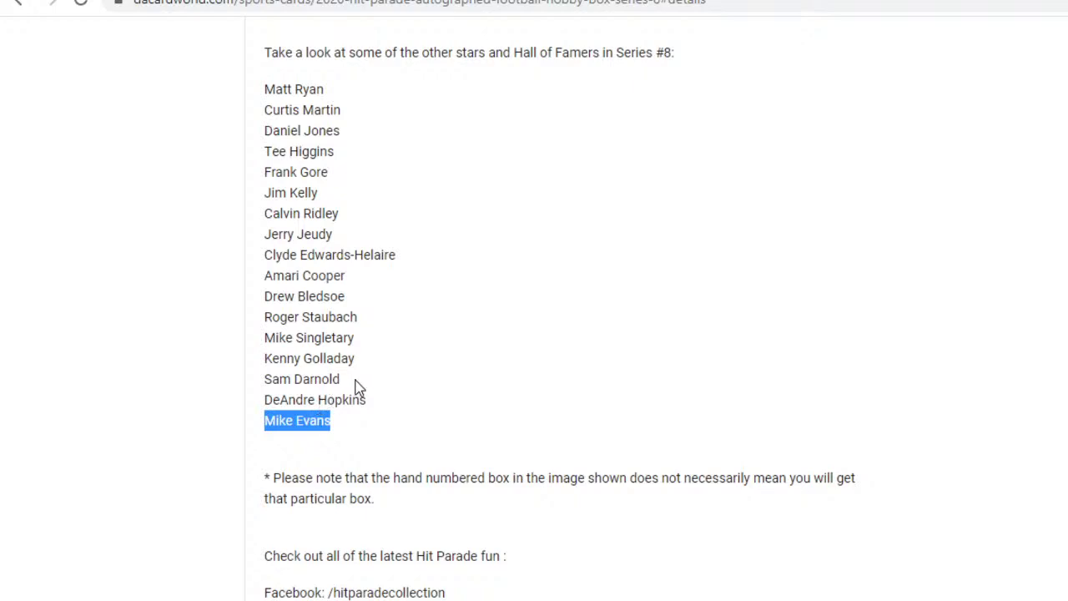
{"action": "left_click_drag", "start_coordinate": [342, 380], "coordinate": [255, 387]}
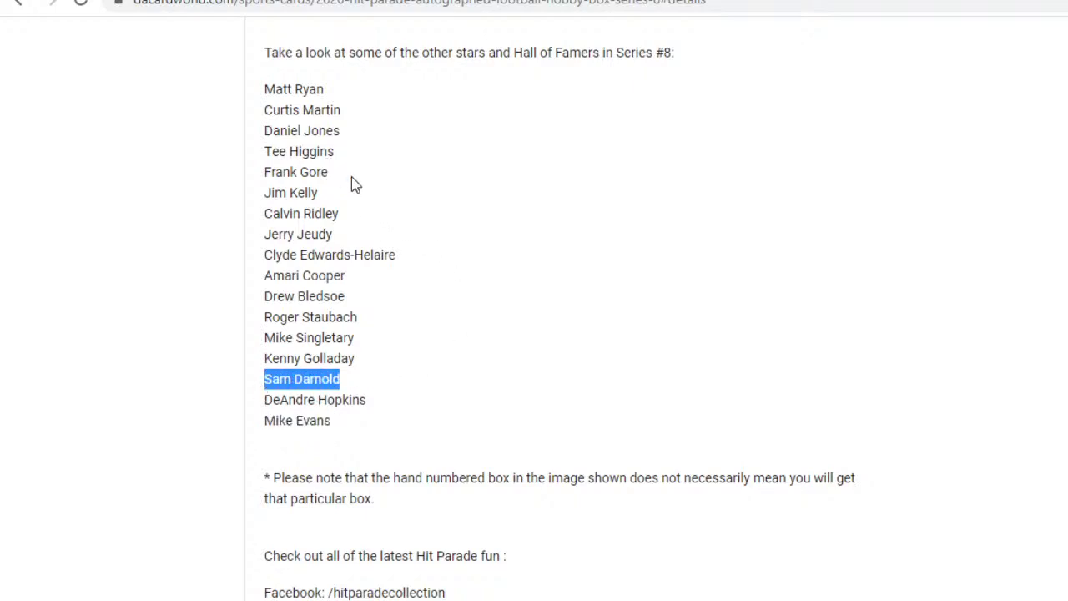
{"action": "left_click", "coordinate": [361, 94]}
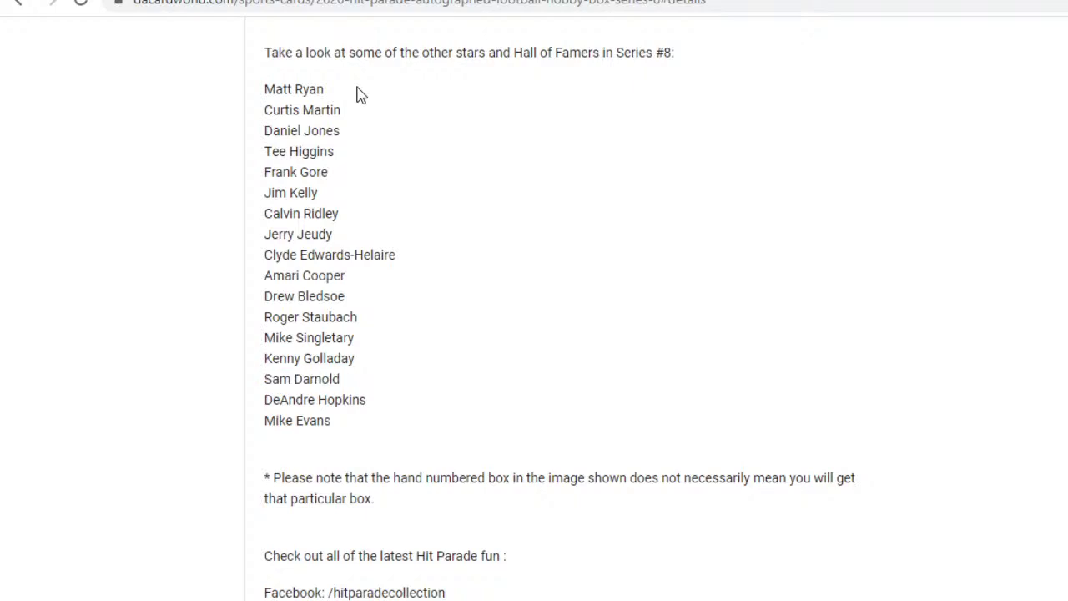
{"action": "left_click_drag", "start_coordinate": [358, 112], "coordinate": [224, 124]}
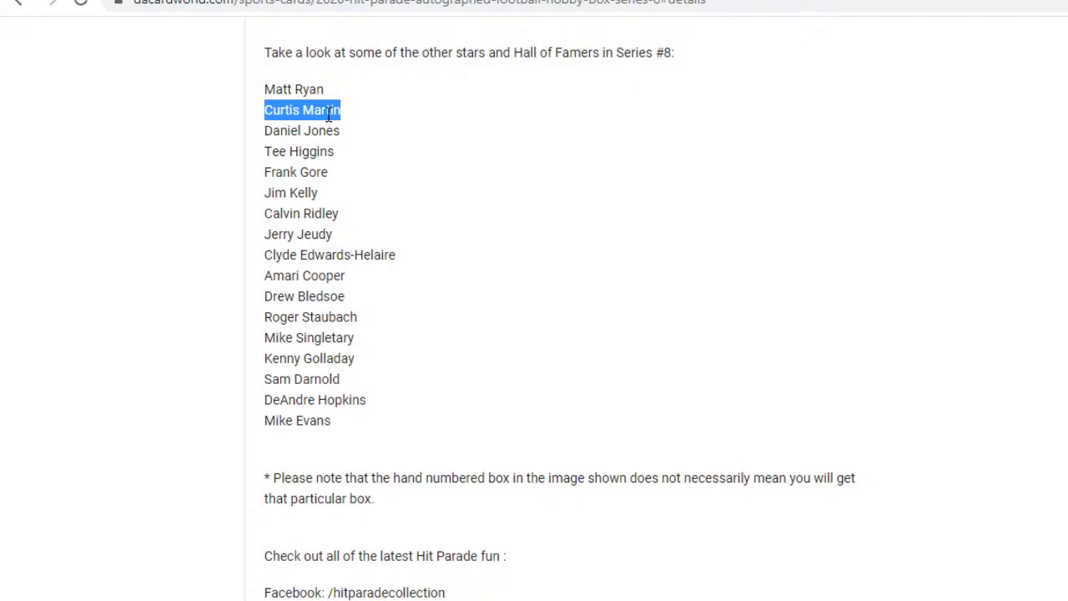
{"action": "left_click_drag", "start_coordinate": [350, 174], "coordinate": [239, 176]}
{"action": "left_click_drag", "start_coordinate": [361, 217], "coordinate": [254, 215]}
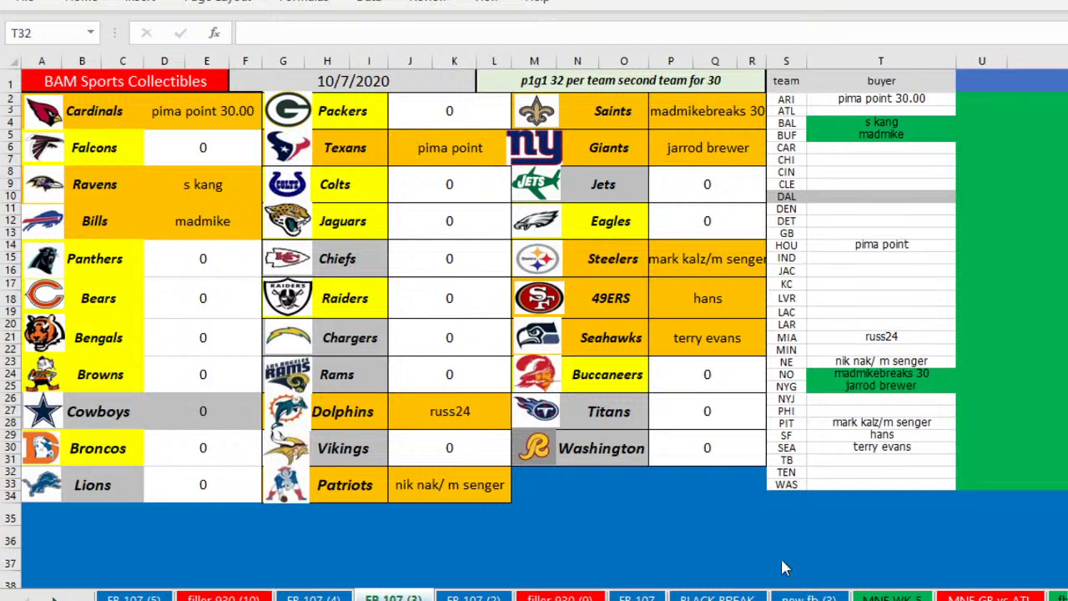
Enter the MIN buyer's name in T22.
{"action": "left_click", "coordinate": [862, 351]}
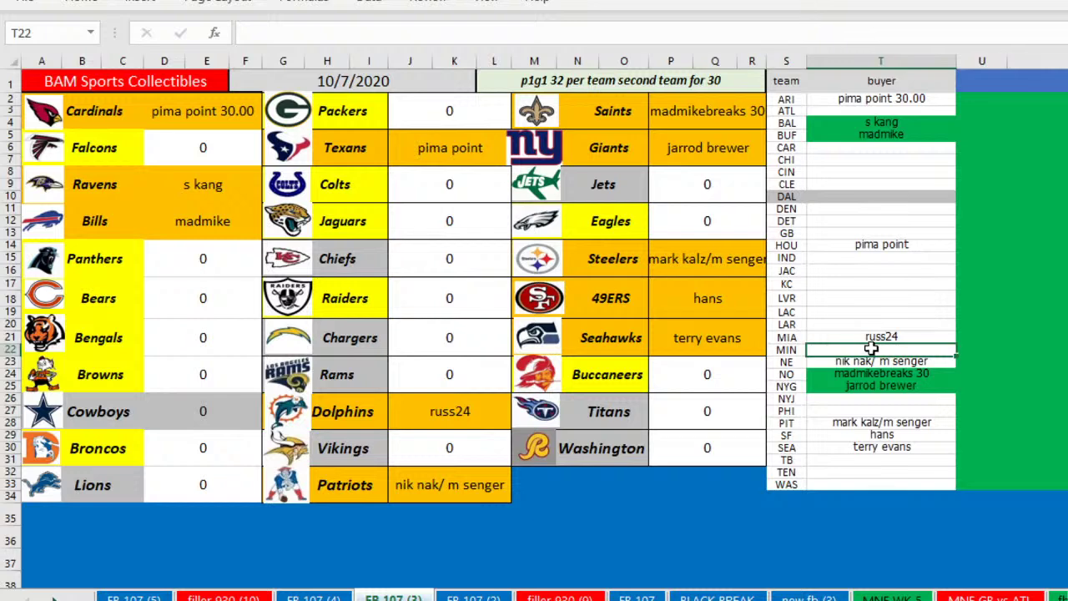
{"action": "type", "text": "s kang"}
{"action": "key", "text": "Return"}
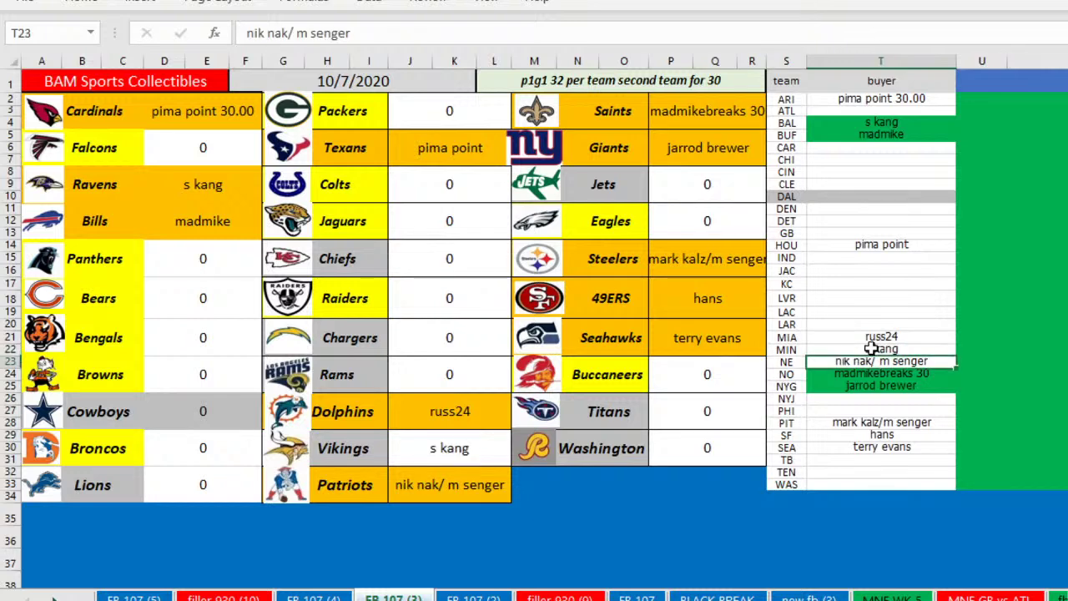
Repeat the blue fill on the rows below the grid from A35.
{"action": "left_click_drag", "start_coordinate": [342, 448], "coordinate": [424, 453]}
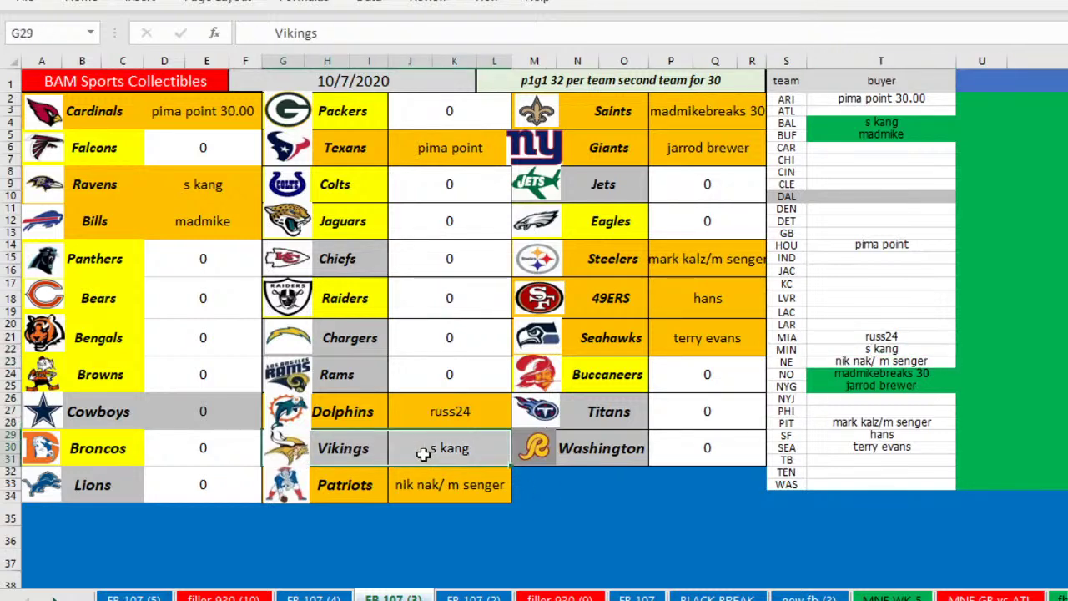
{"action": "right_click", "coordinate": [424, 453]}
{"action": "key", "text": "Escape"}
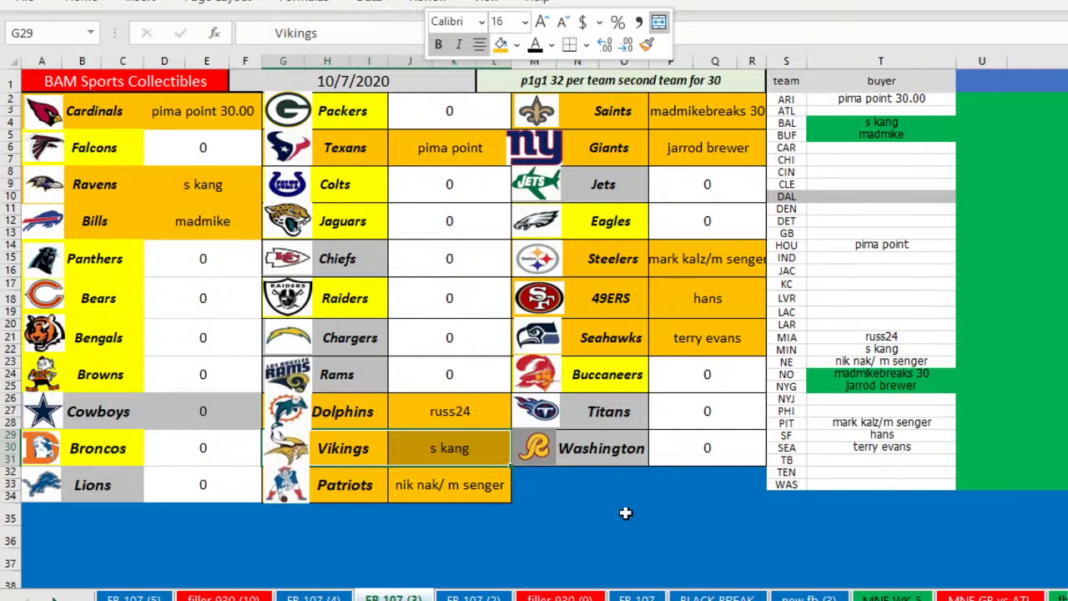
{"action": "left_click", "coordinate": [646, 550]}
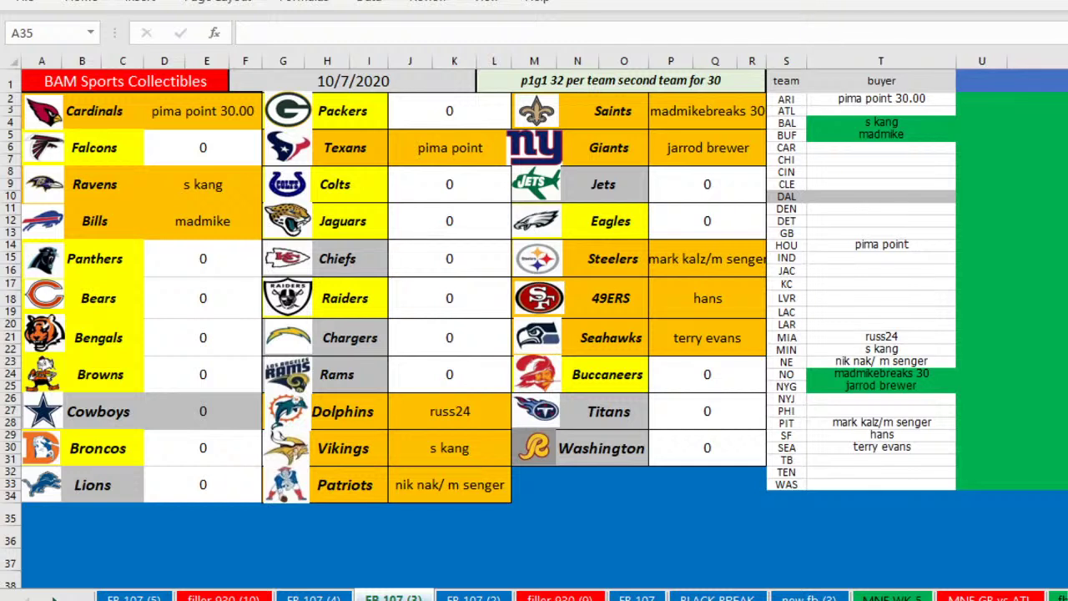
{"action": "key", "text": "F4"}
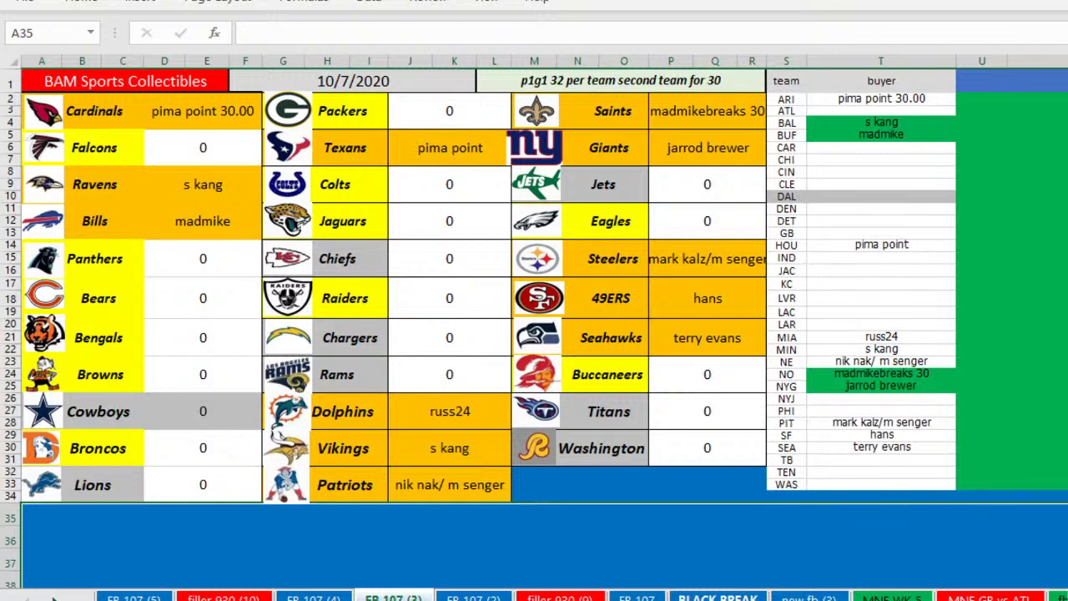
{"action": "left_click", "coordinate": [808, 597]}
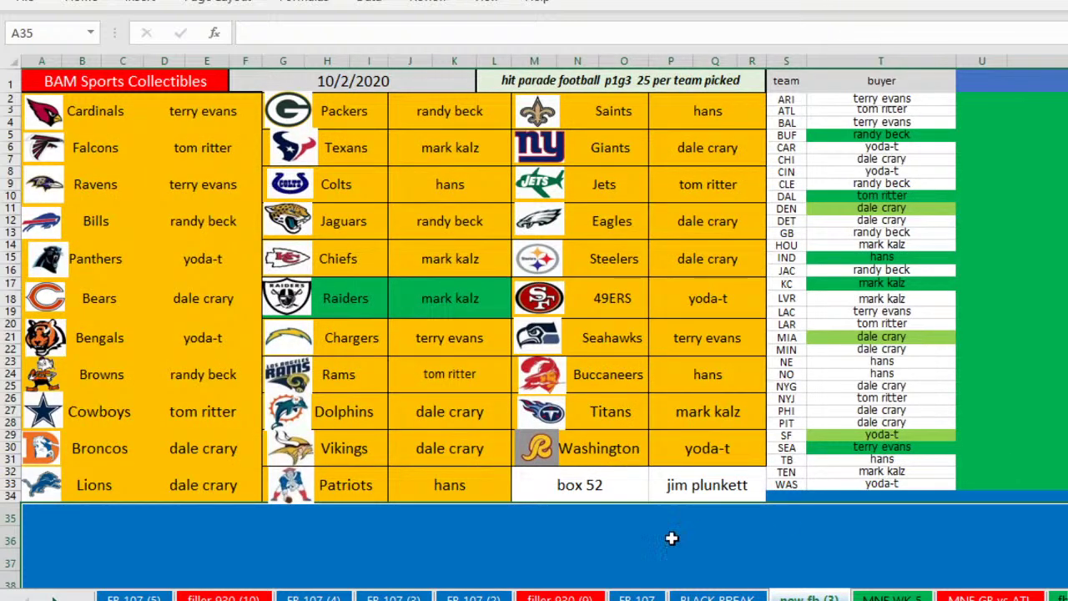
{"action": "left_click", "coordinate": [644, 598]}
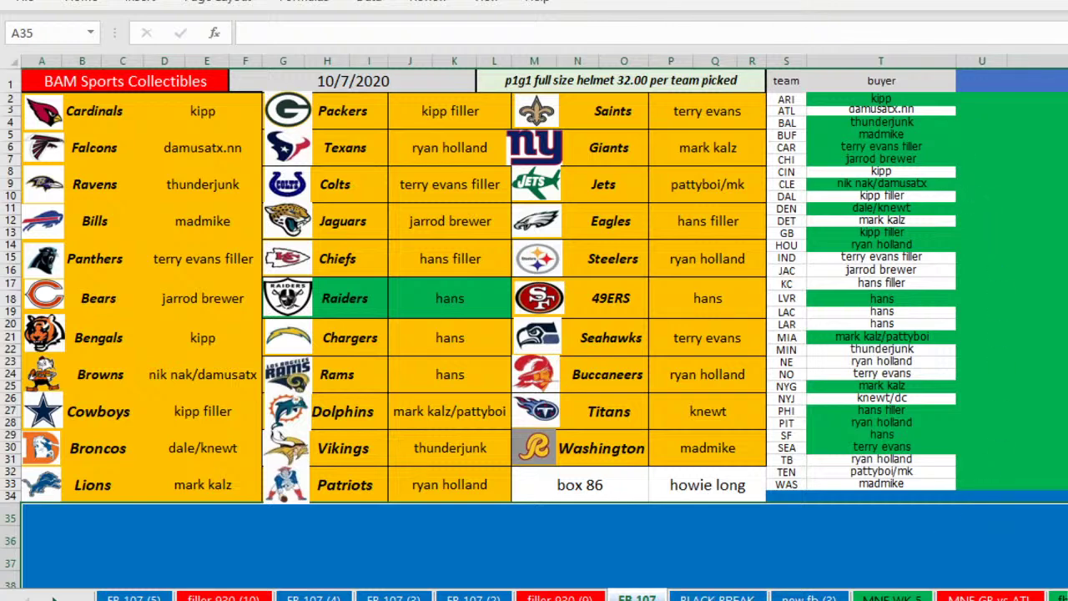
{"action": "left_click", "coordinate": [559, 597]}
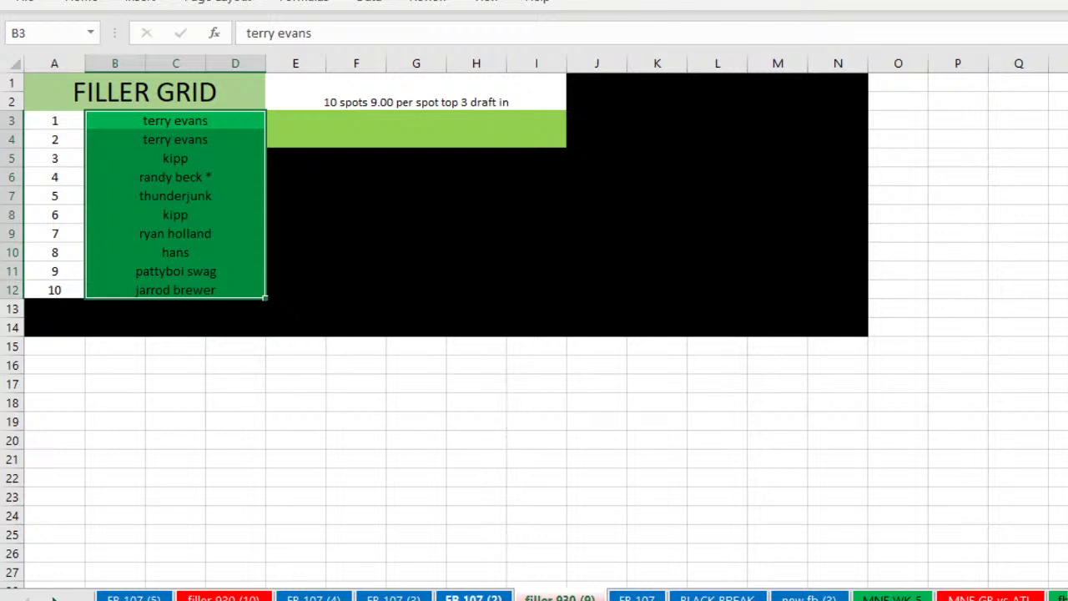
{"action": "left_click", "coordinate": [473, 597]}
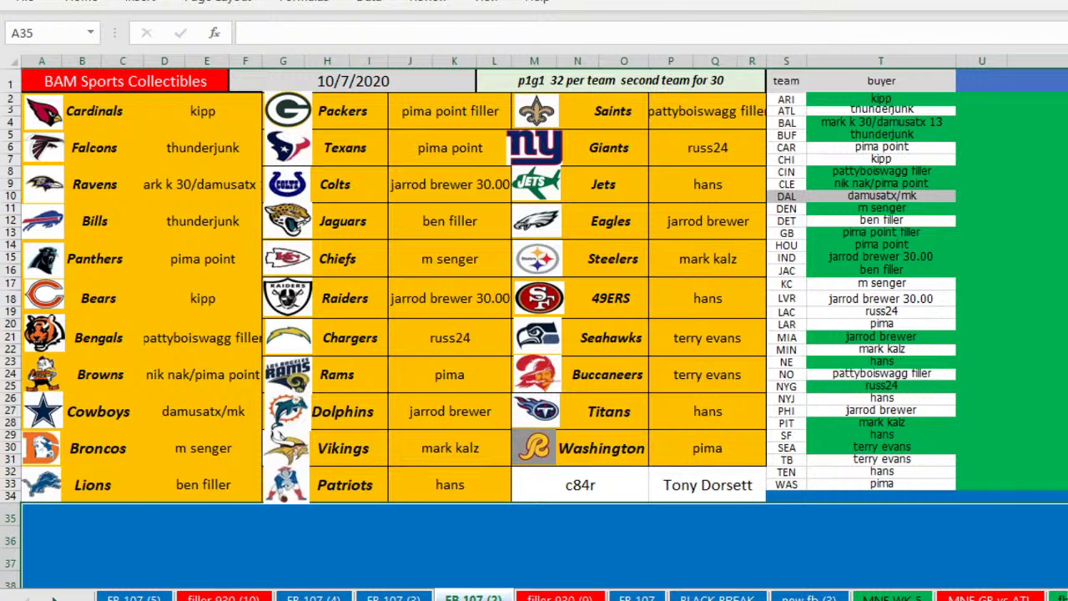
{"action": "left_click", "coordinate": [393, 598]}
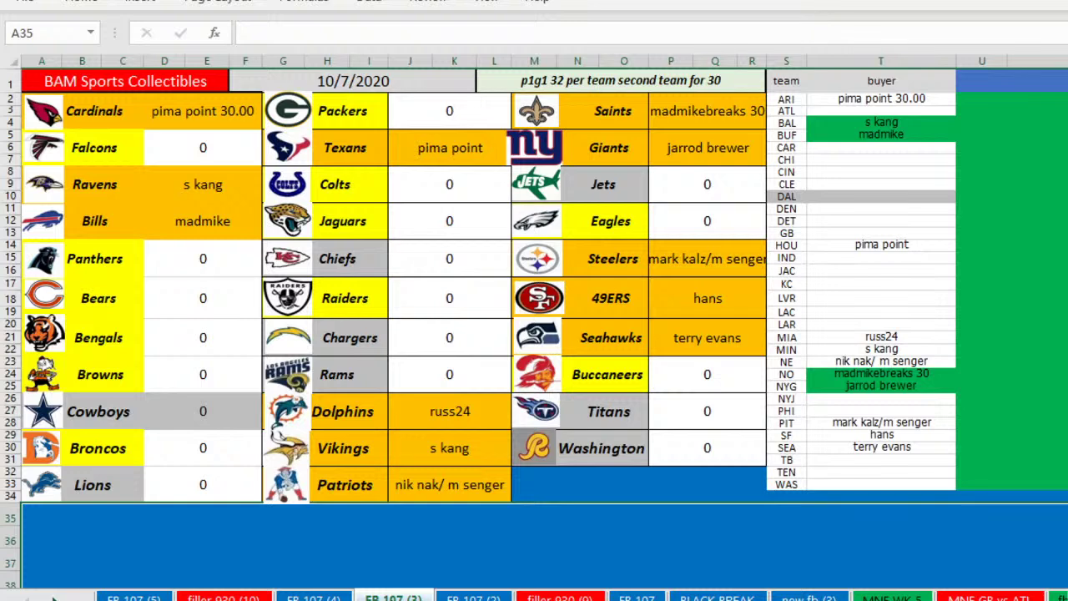
{"action": "left_click", "coordinate": [224, 598]}
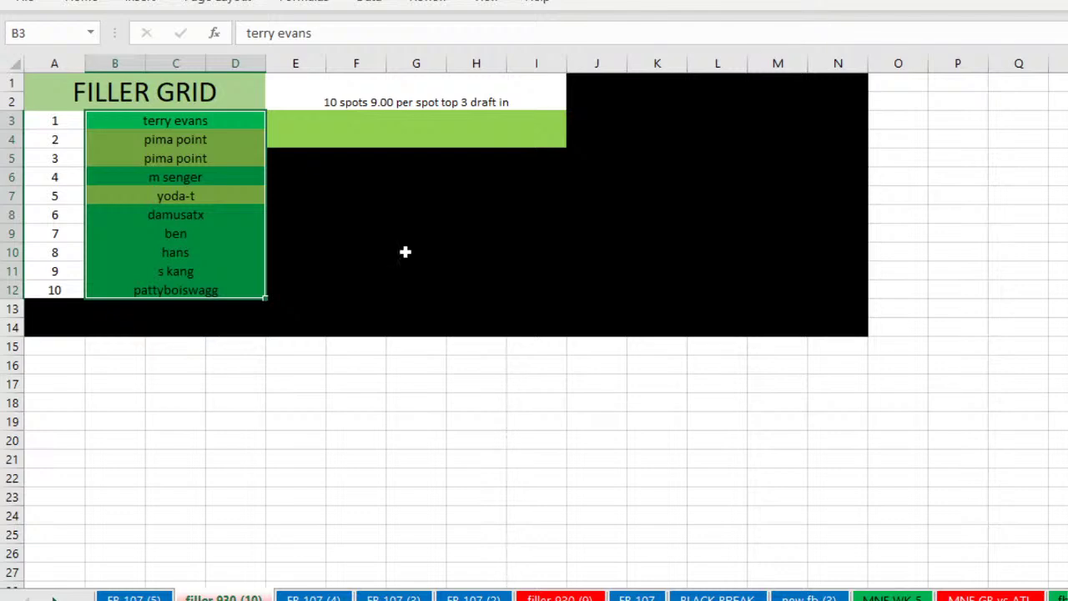
{"action": "left_click", "coordinate": [314, 597]}
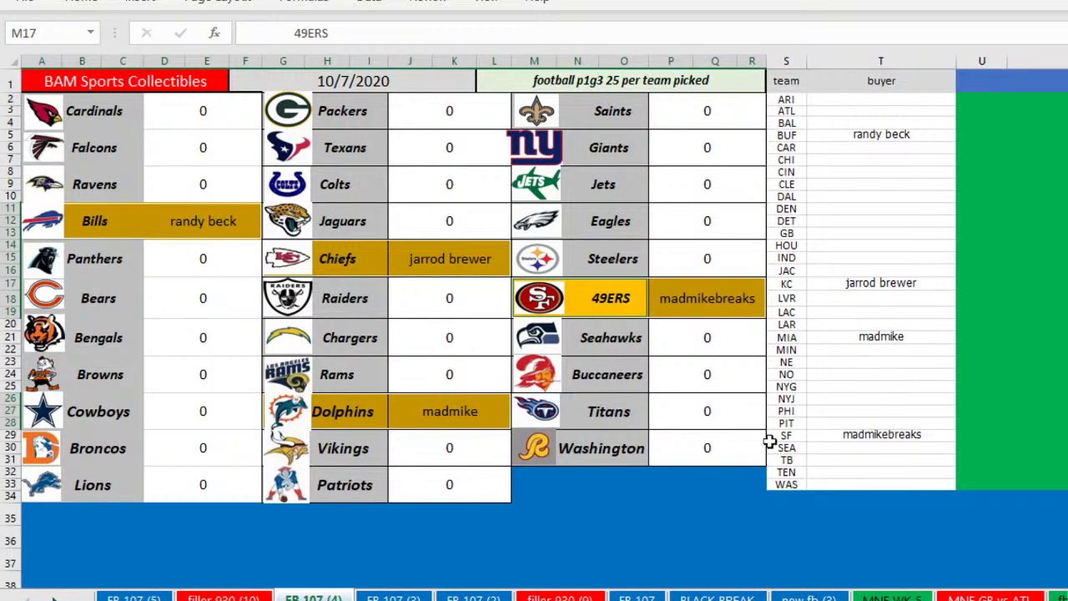
{"action": "left_click", "coordinate": [392, 597]}
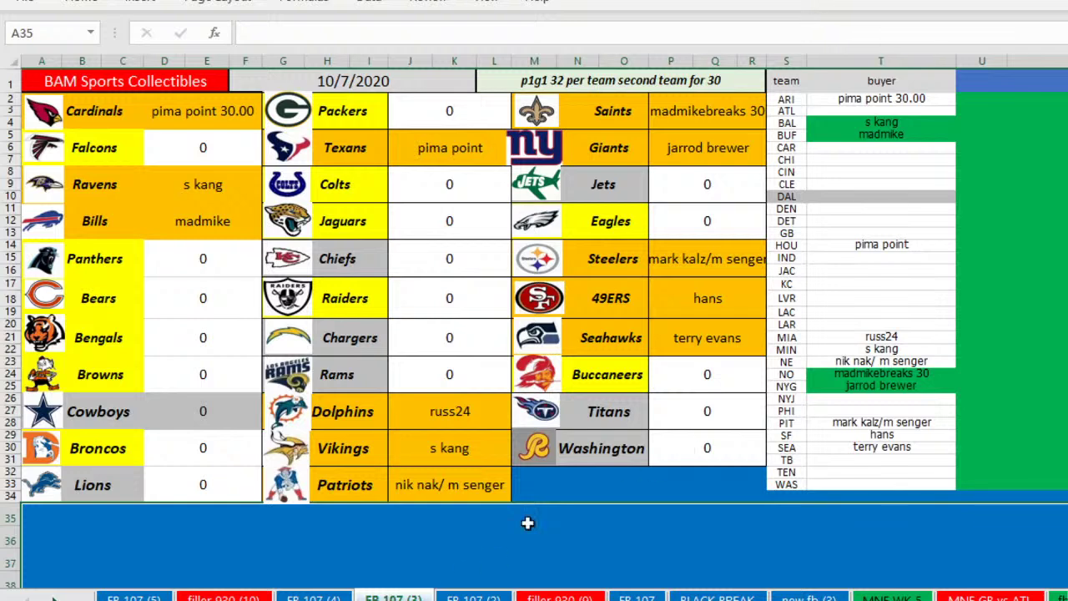
{"action": "left_click", "coordinate": [313, 597]}
{"action": "left_click", "coordinate": [392, 597]}
Fill the SF buyer's entry in T29 green to mark it paid.
{"action": "left_click", "coordinate": [917, 247]}
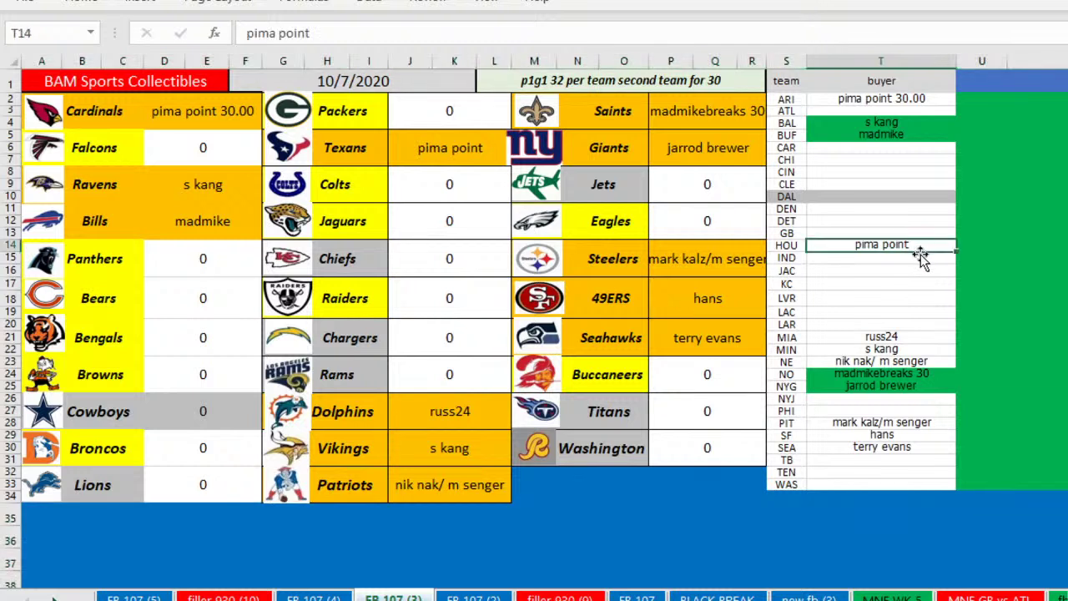
{"action": "left_click", "coordinate": [894, 434]}
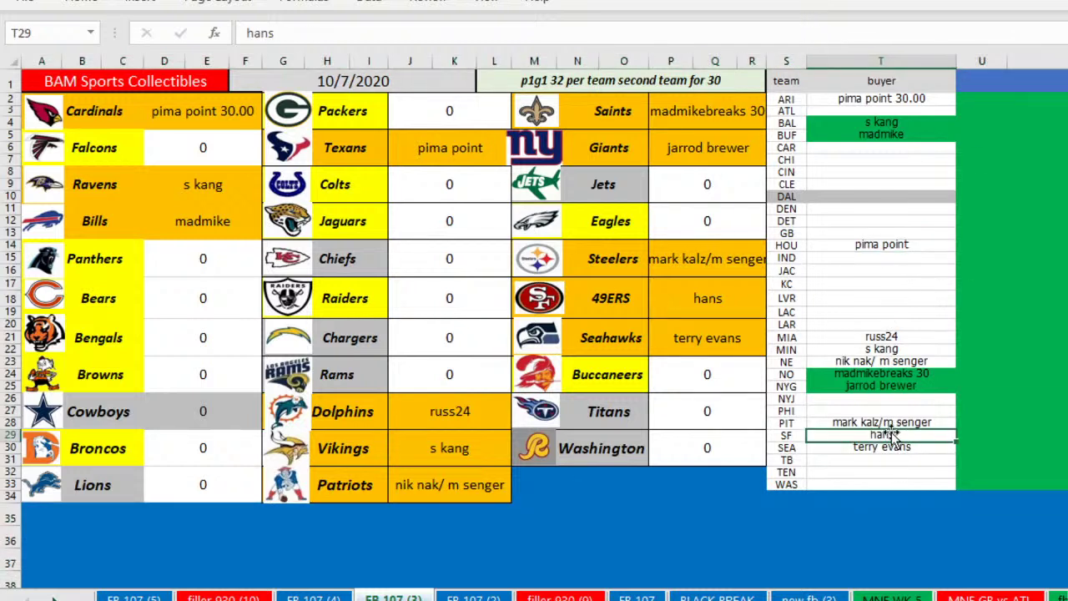
{"action": "right_click", "coordinate": [891, 442]}
{"action": "left_click", "coordinate": [982, 44]}
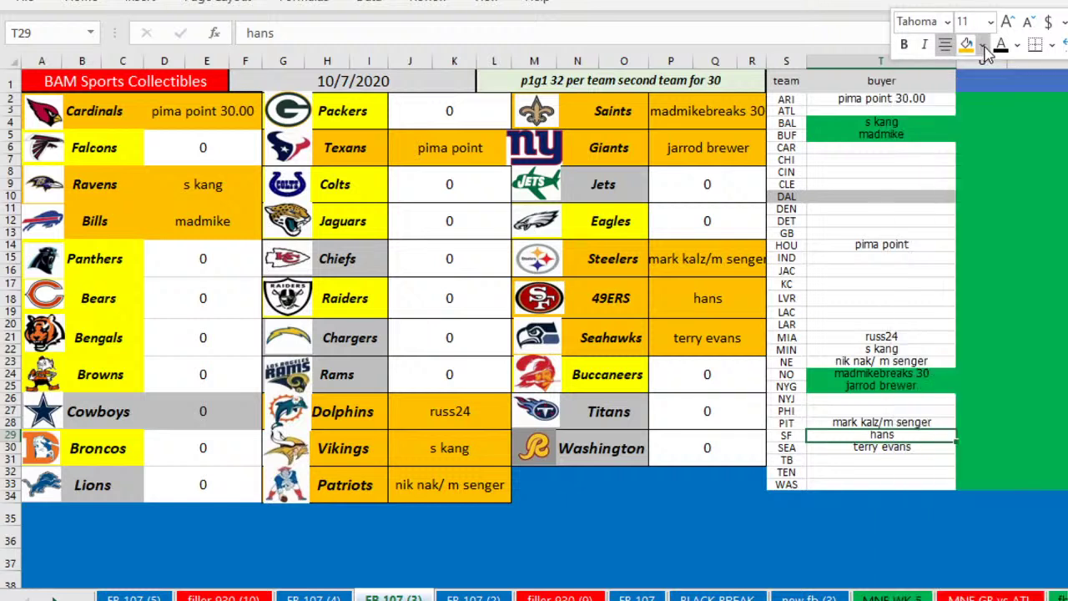
{"action": "left_click", "coordinate": [1046, 222]}
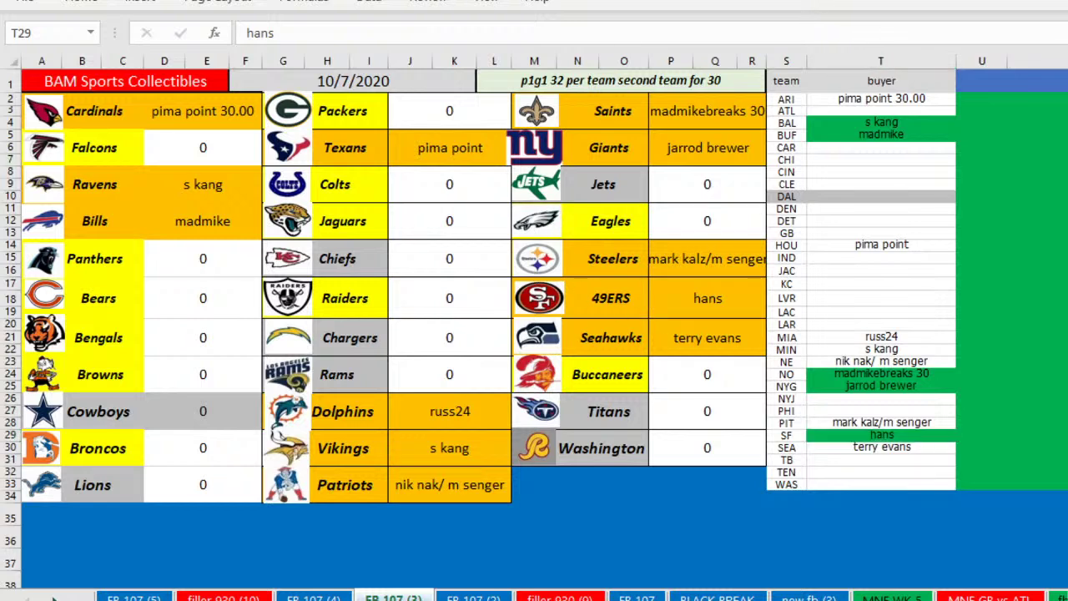
Make a copy of the filler 930 (10) sheet.
{"action": "right_click", "coordinate": [224, 598]}
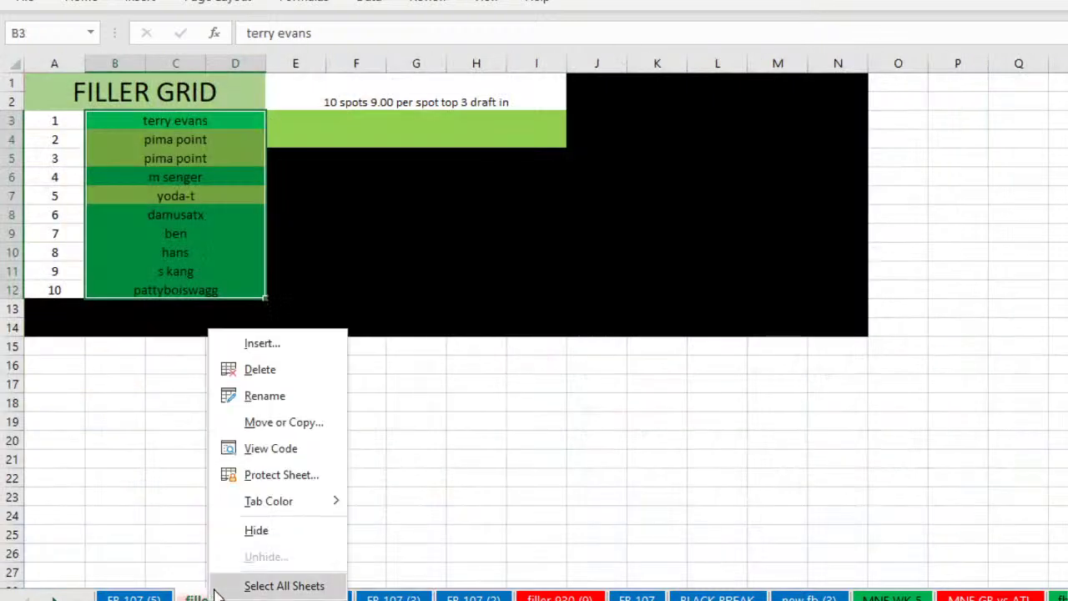
{"action": "left_click", "coordinate": [271, 423]}
{"action": "left_click", "coordinate": [136, 495]}
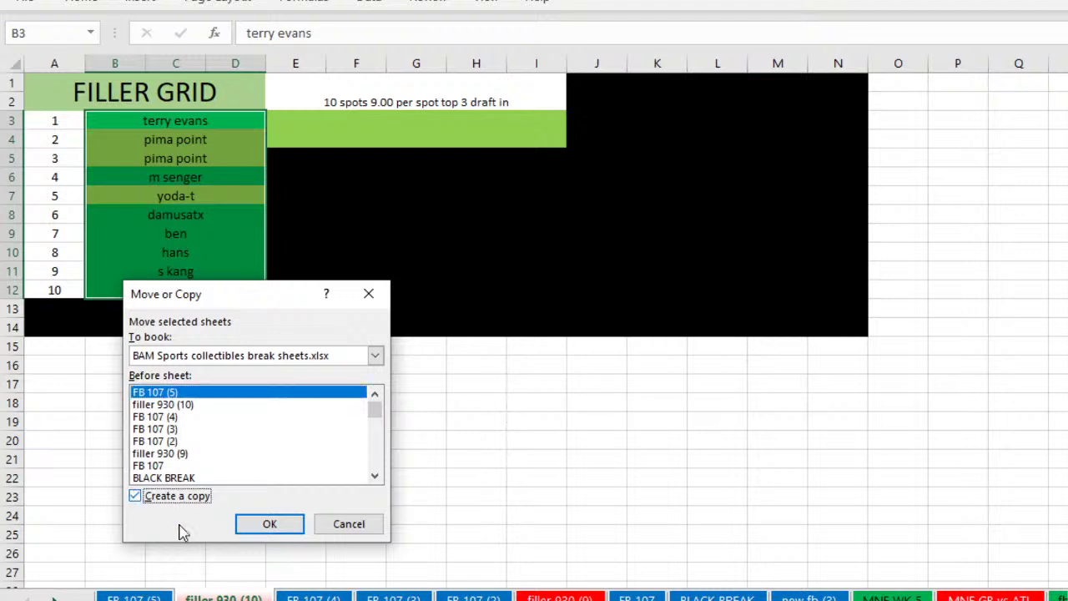
{"action": "left_click", "coordinate": [269, 523]}
Clear the ten names from the copied grid and remove their green shading.
{"action": "left_click_drag", "start_coordinate": [183, 132], "coordinate": [204, 289]}
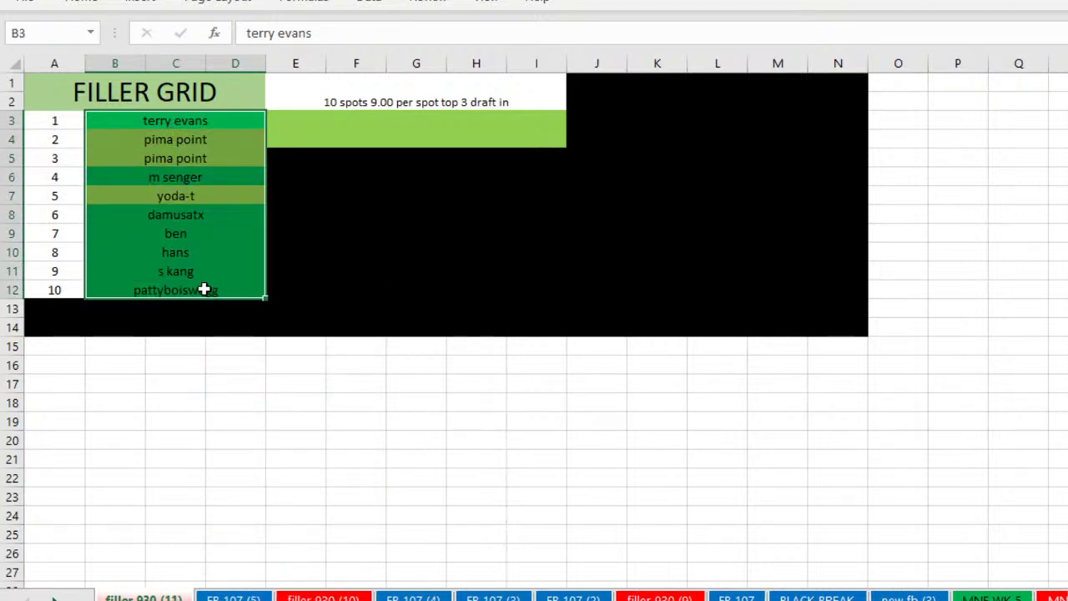
{"action": "key", "text": "Delete"}
{"action": "right_click", "coordinate": [160, 150]}
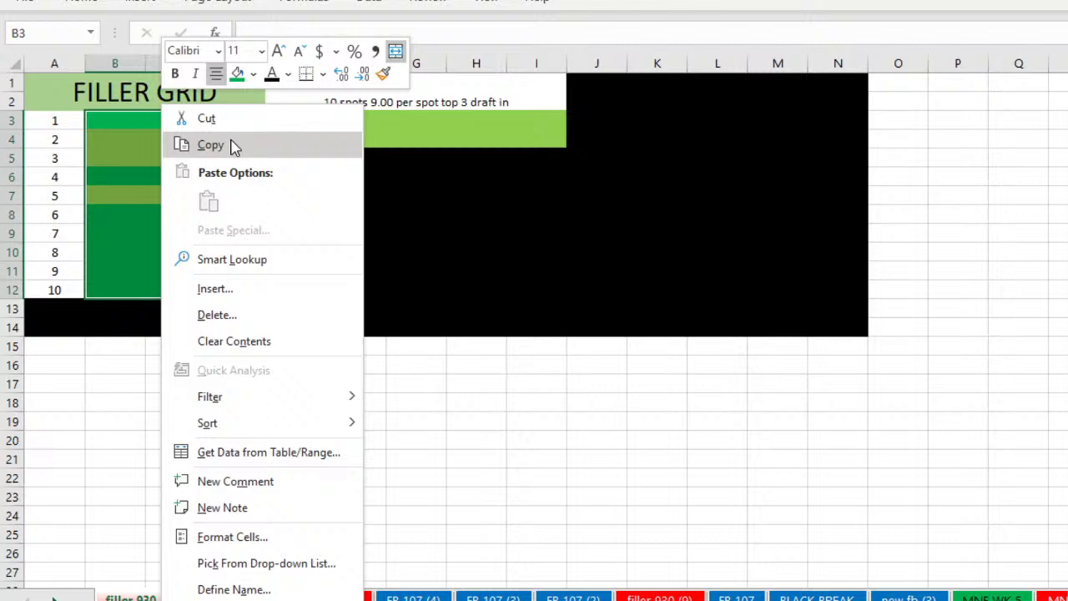
{"action": "left_click", "coordinate": [253, 74]}
{"action": "left_click", "coordinate": [271, 284]}
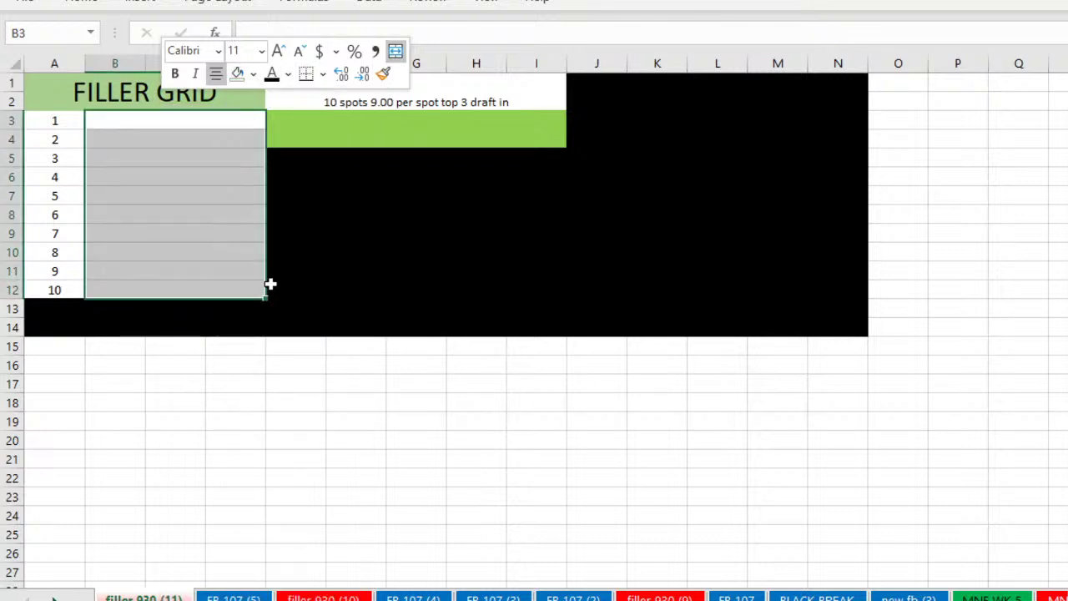
Edit the grid description to read '10 spots 12.50 per spot top 4 draft in'.
{"action": "left_click", "coordinate": [347, 100]}
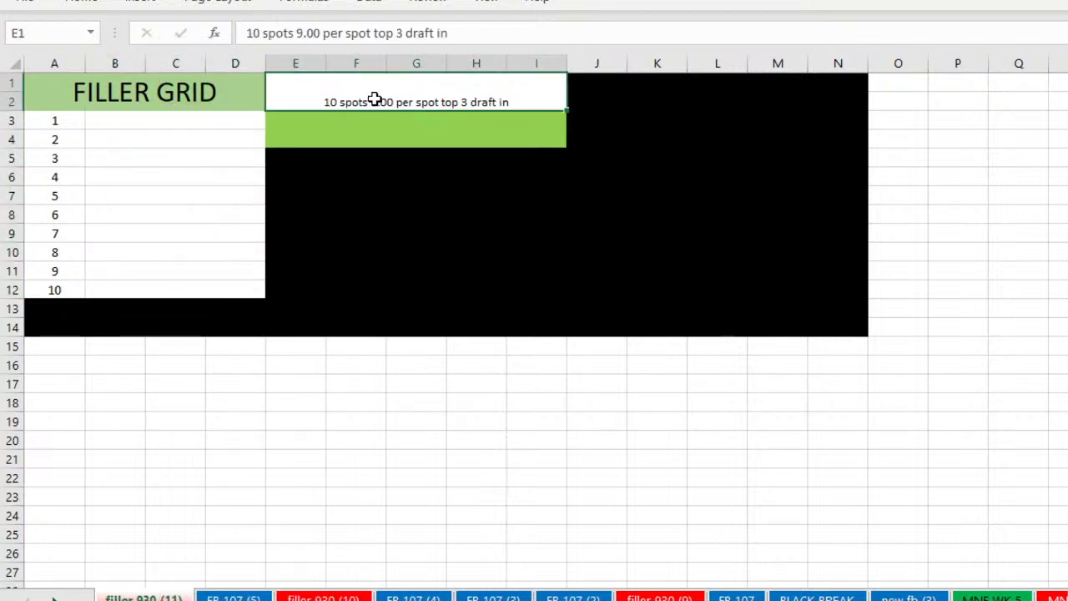
{"action": "double_click", "coordinate": [372, 100]}
{"action": "left_click", "coordinate": [320, 101]}
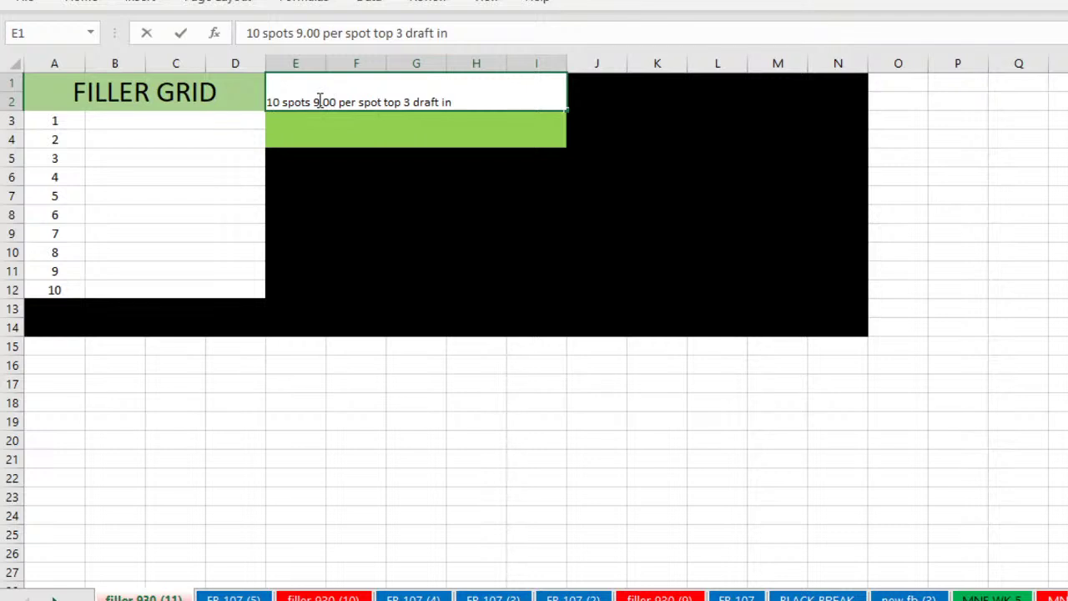
{"action": "key", "text": "BackSpace"}
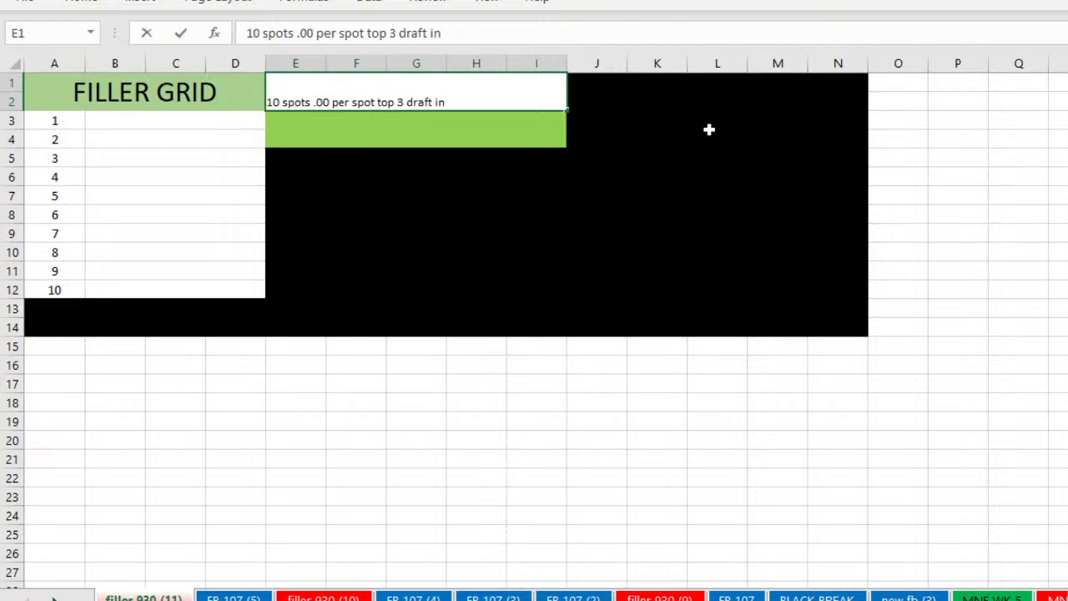
{"action": "type", "text": "12.80"}
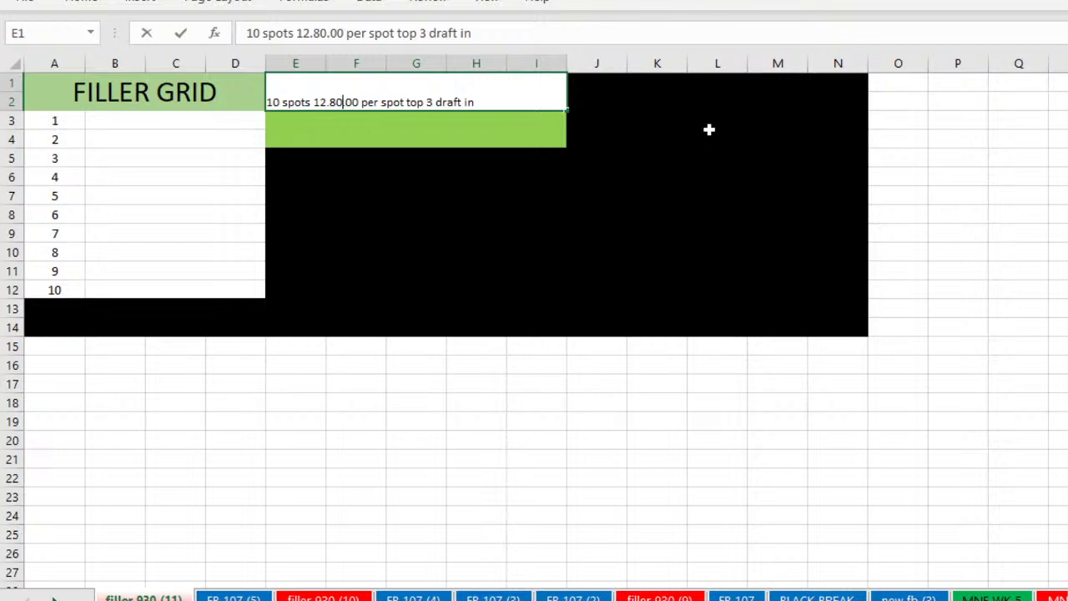
{"action": "key", "text": "Delete"}
{"action": "key", "text": "Delete"}
{"action": "key", "text": "Delete"}
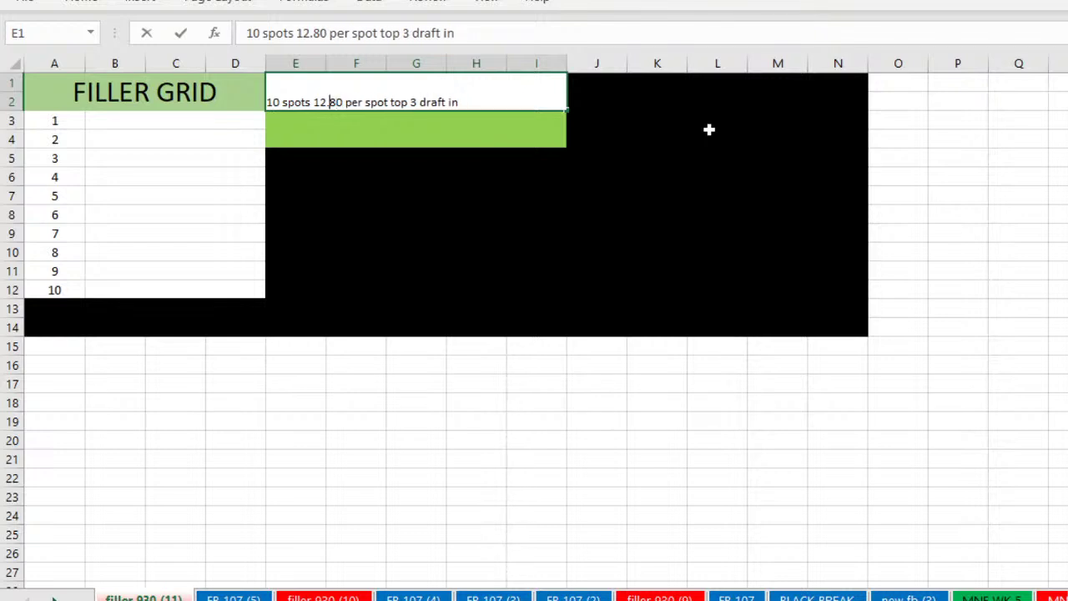
{"action": "type", "text": "2"}
{"action": "key", "text": "BackSpace"}
{"action": "type", "text": "50"}
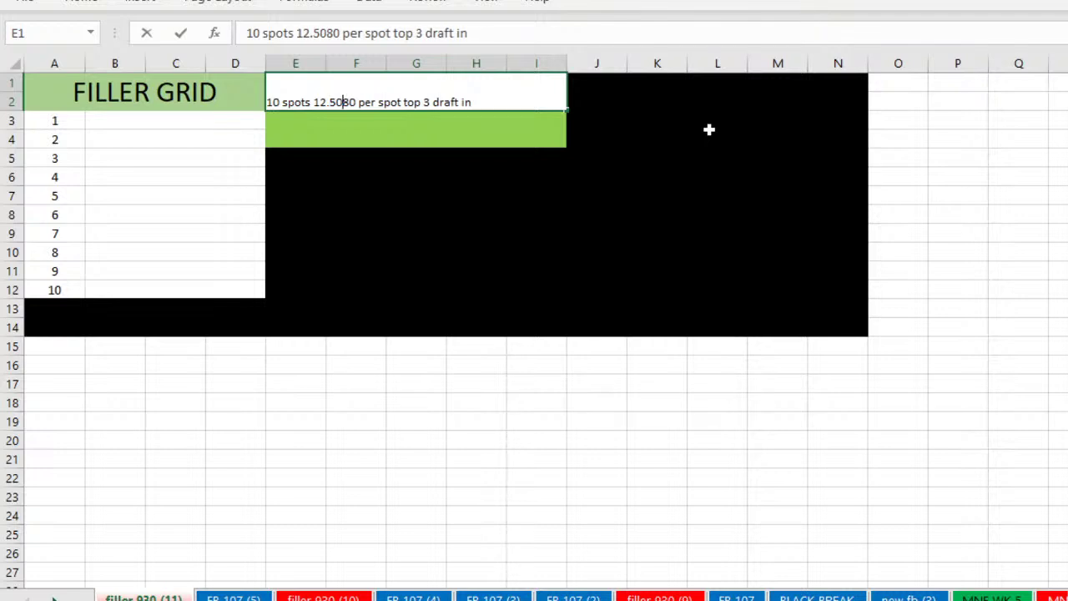
{"action": "key", "text": "Delete"}
{"action": "key", "text": "Delete"}
{"action": "key", "text": "Right"}
{"action": "key", "text": "Right"}
{"action": "key", "text": "Right"}
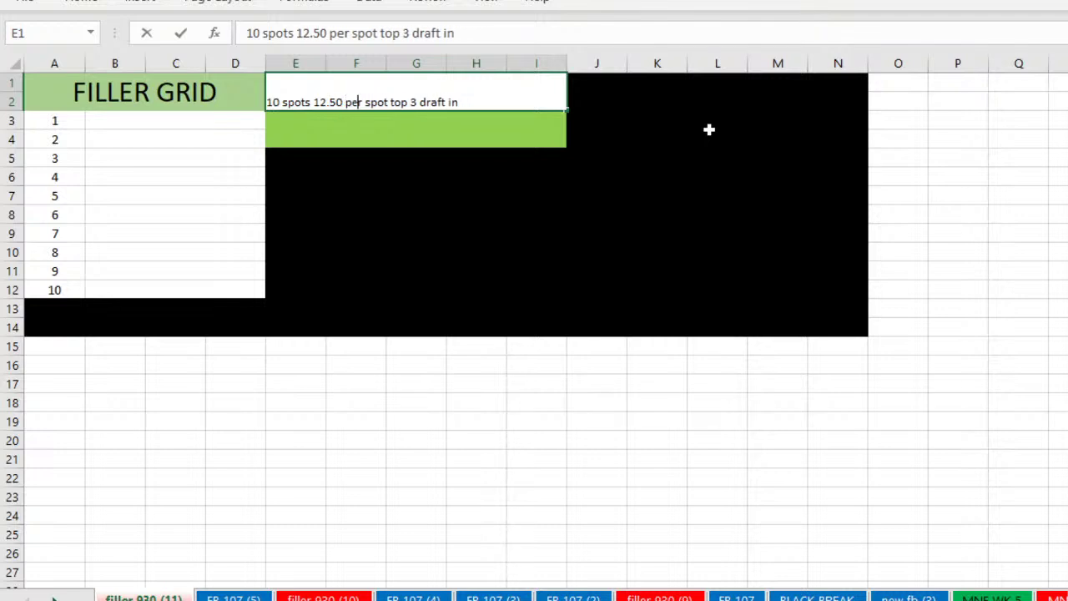
{"action": "key", "text": "Right"}
{"action": "key", "text": "Right"}
{"action": "key", "text": "Right"}
{"action": "key", "text": "Right"}
{"action": "key", "text": "Right"}
{"action": "key", "text": "Right"}
{"action": "key", "text": "Right"}
{"action": "key", "text": "Right"}
{"action": "key", "text": "BackSpace"}
{"action": "type", "text": "4"}
{"action": "key", "text": "Return"}
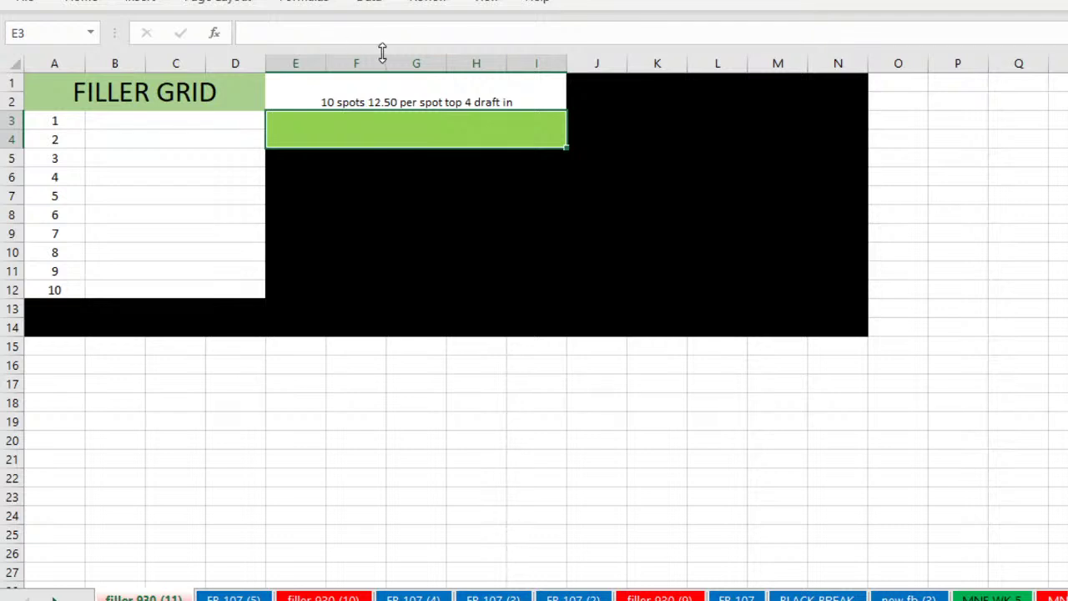
Copy the description cell's text.
{"action": "left_click", "coordinate": [386, 93]}
{"action": "right_click", "coordinate": [391, 97]}
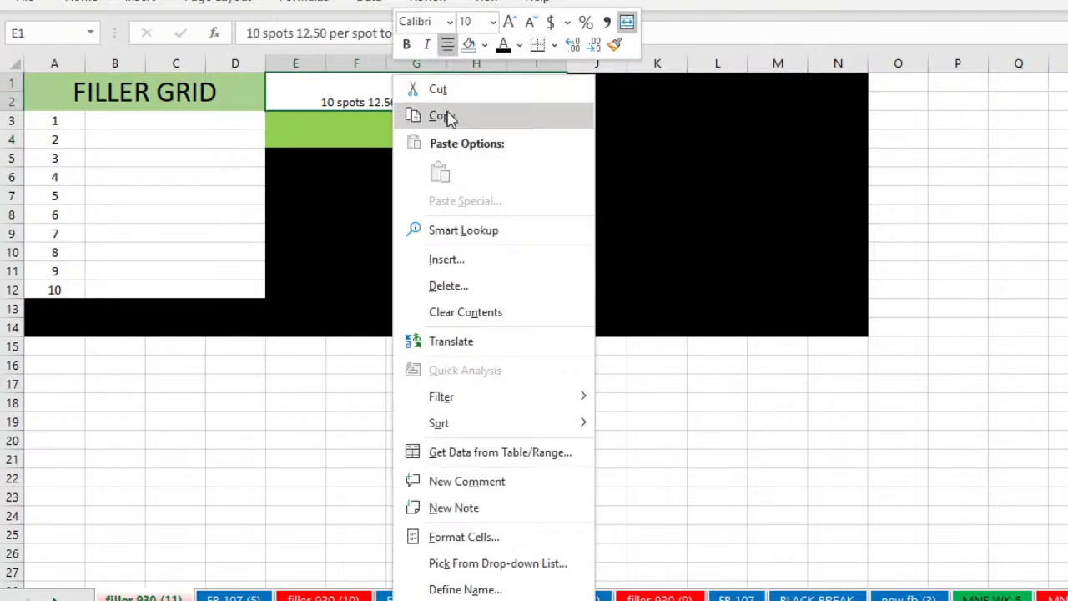
{"action": "left_click", "coordinate": [442, 115]}
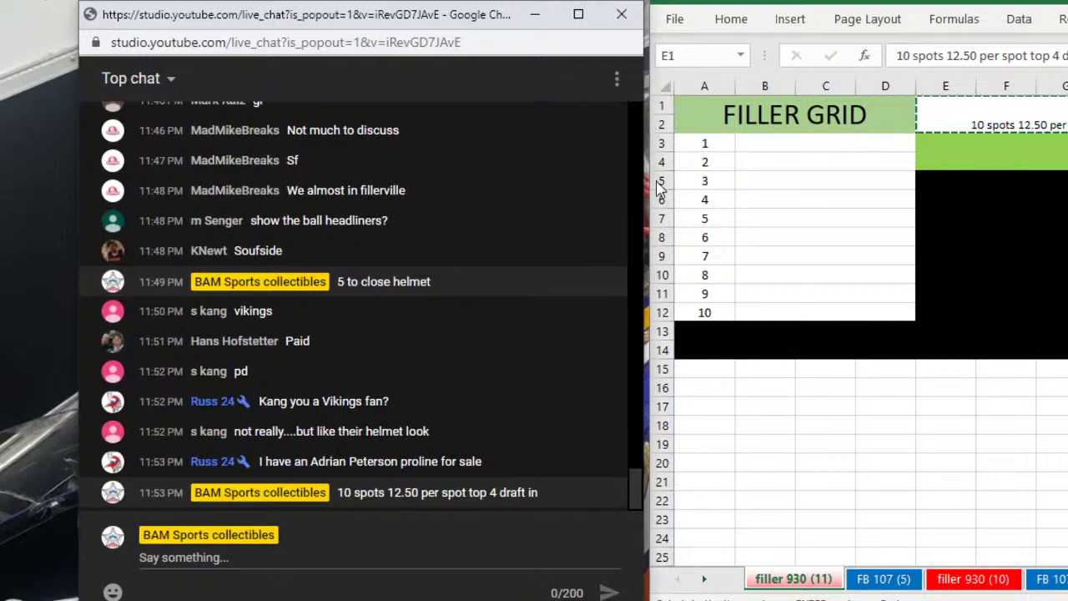
Enter one buyer's name in spots 1 and 7 and another buyer's name in spot 8.
{"action": "left_click", "coordinate": [813, 146]}
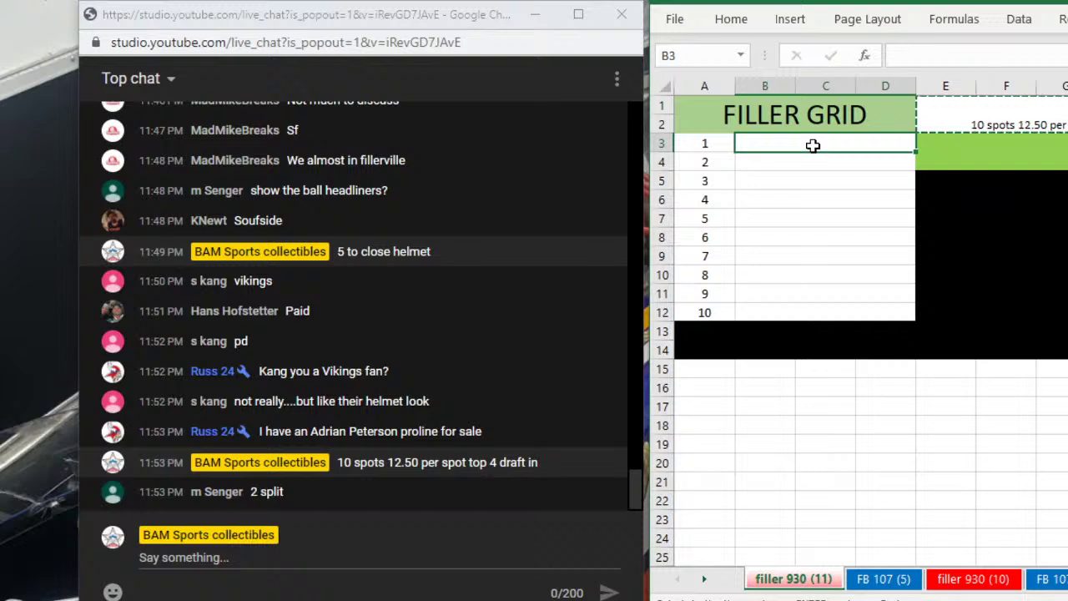
{"action": "type", "text": "m senger"}
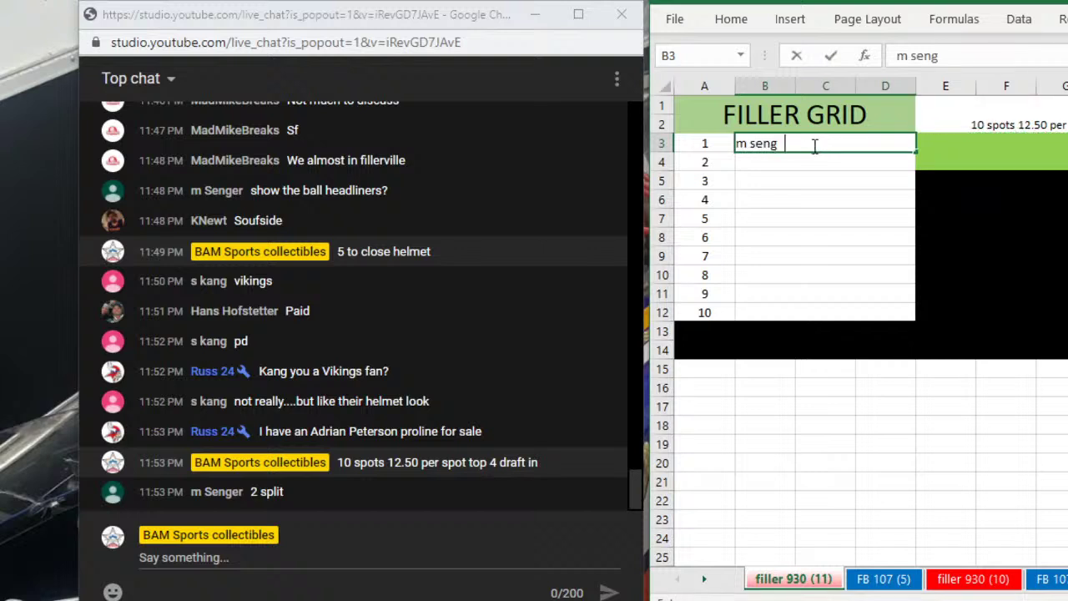
{"action": "key", "text": "Return"}
{"action": "key", "text": "Return"}
{"action": "key", "text": "Return"}
{"action": "key", "text": "Return"}
{"action": "key", "text": "Return"}
{"action": "key", "text": "Return"}
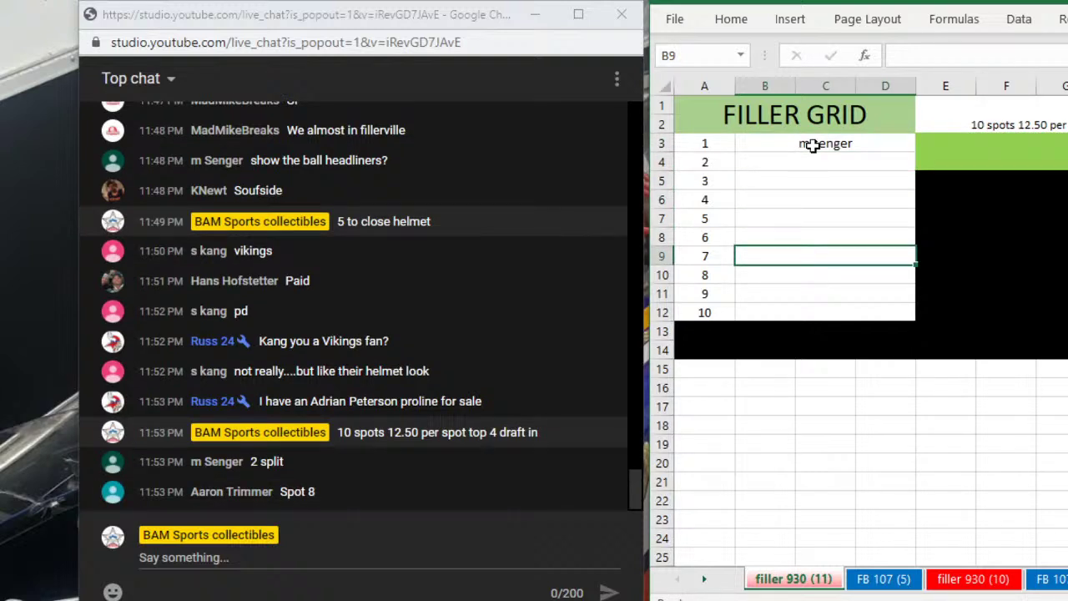
{"action": "type", "text": "m"}
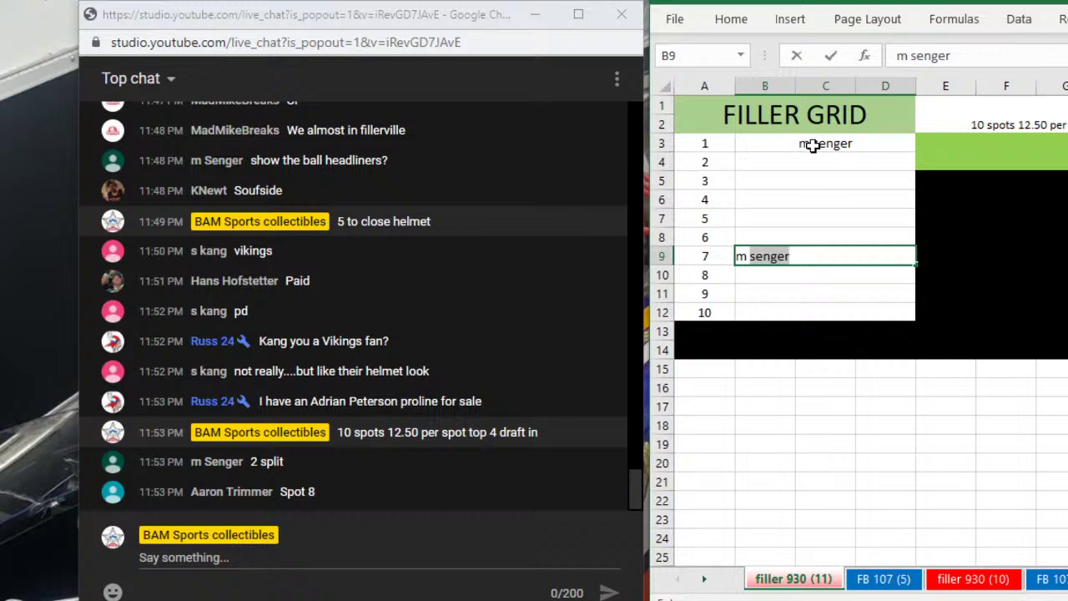
{"action": "key", "text": "Return"}
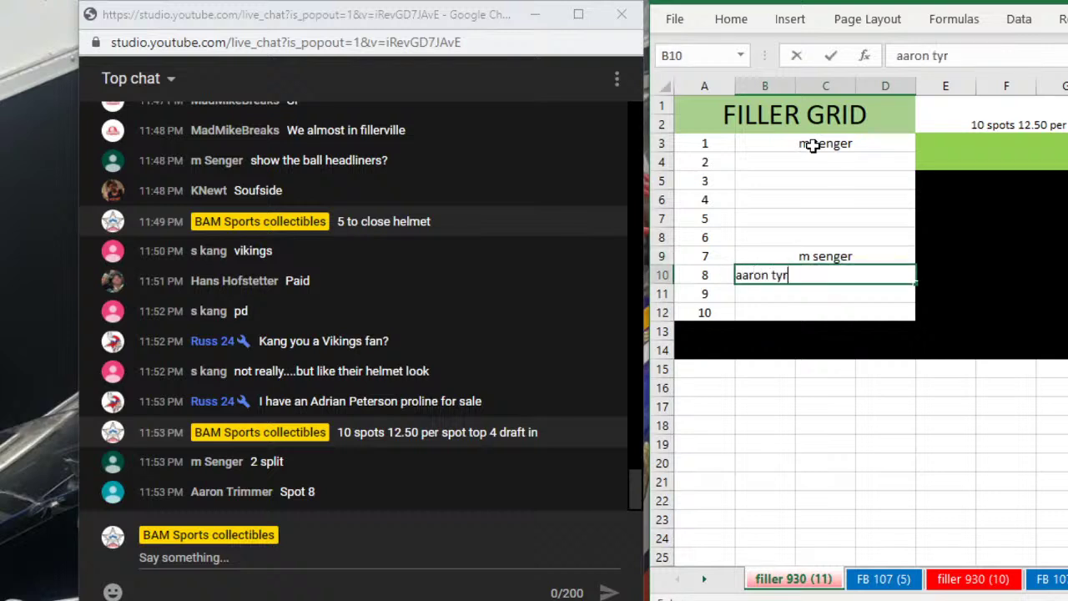
{"action": "key", "text": "Return"}
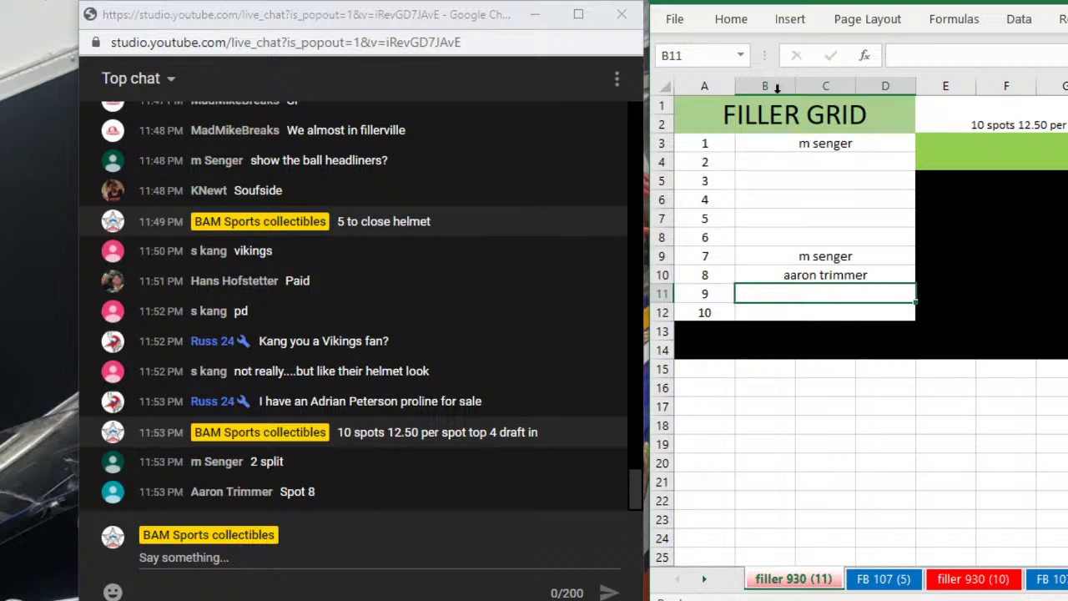
Enter the spot 6 buyer's name in B8.
{"action": "left_click", "coordinate": [803, 163]}
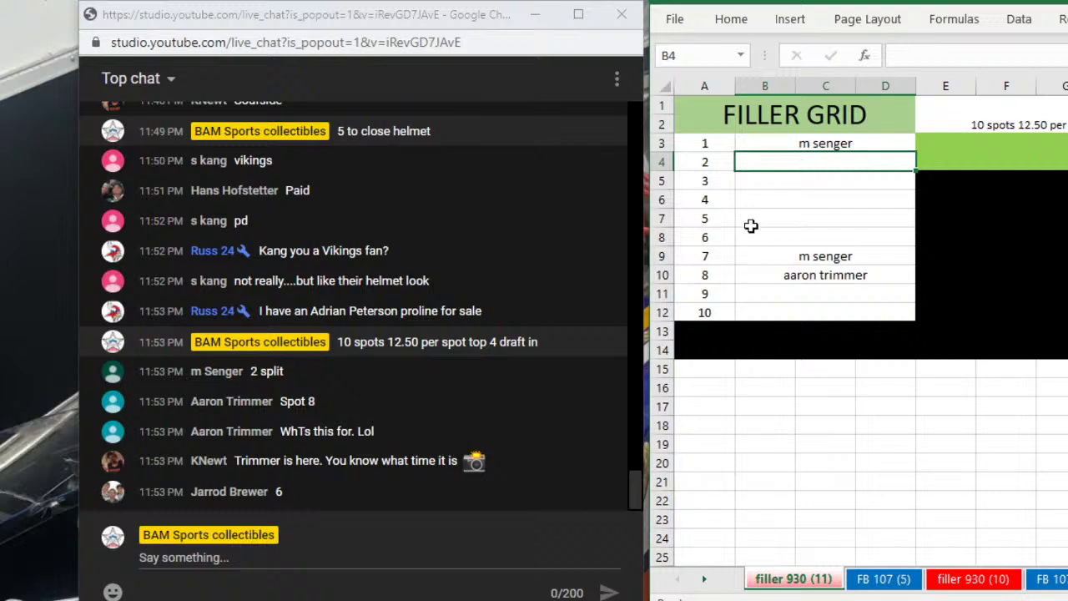
{"action": "left_click", "coordinate": [830, 236]}
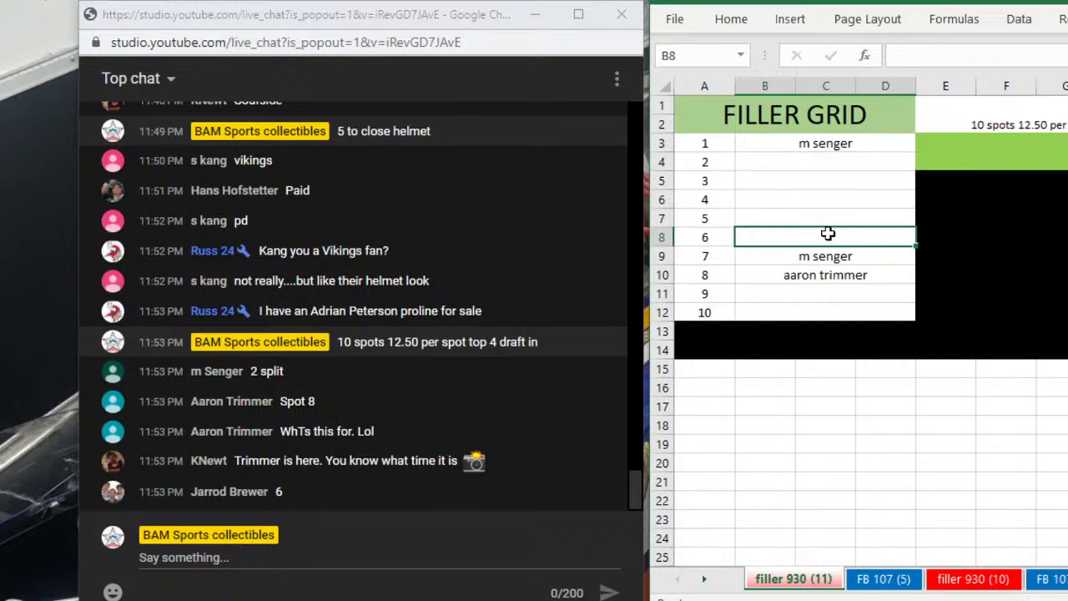
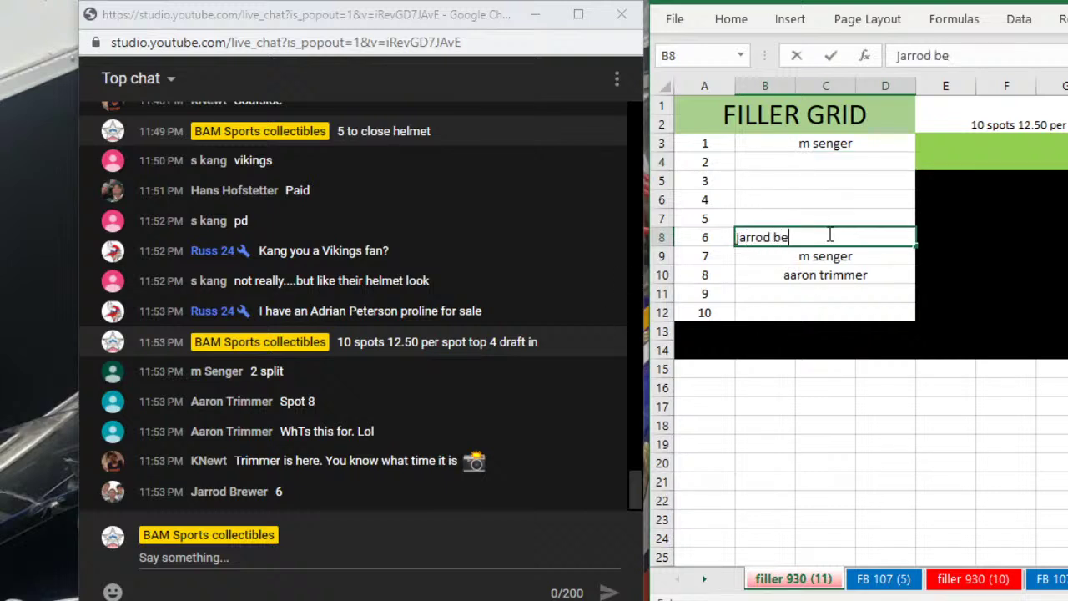
{"action": "key", "text": "ctrl+Return"}
{"action": "key", "text": "Down"}
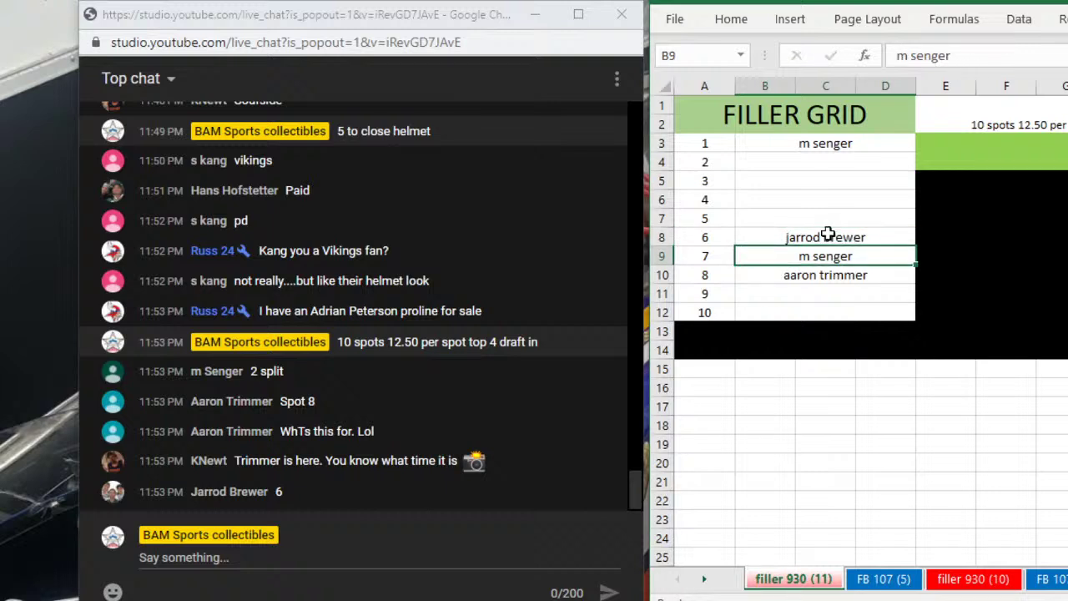
{"action": "left_click", "coordinate": [415, 565]}
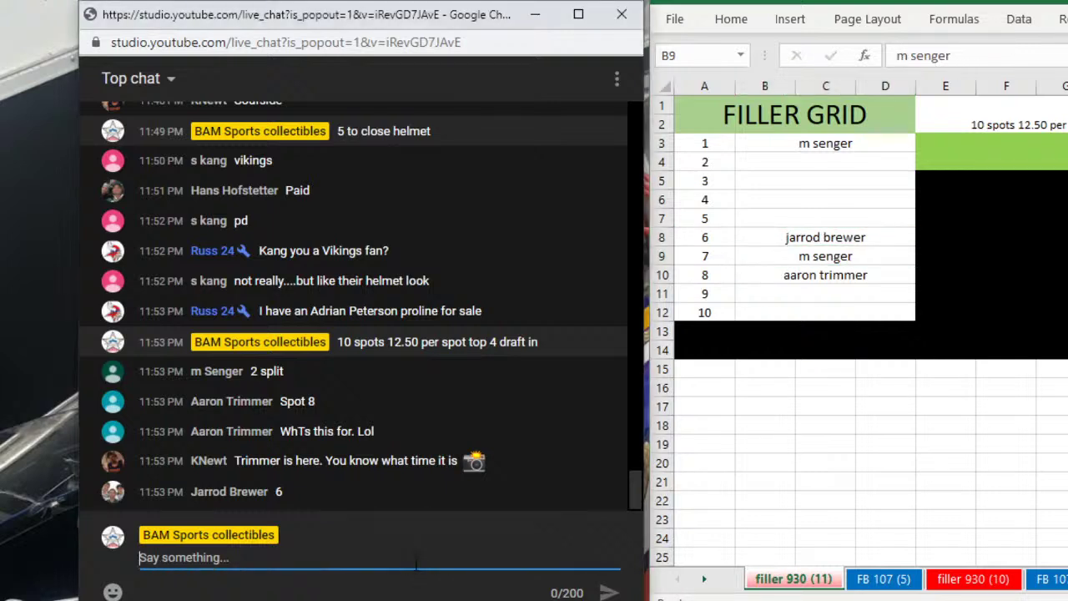
{"action": "left_click", "coordinate": [833, 162]}
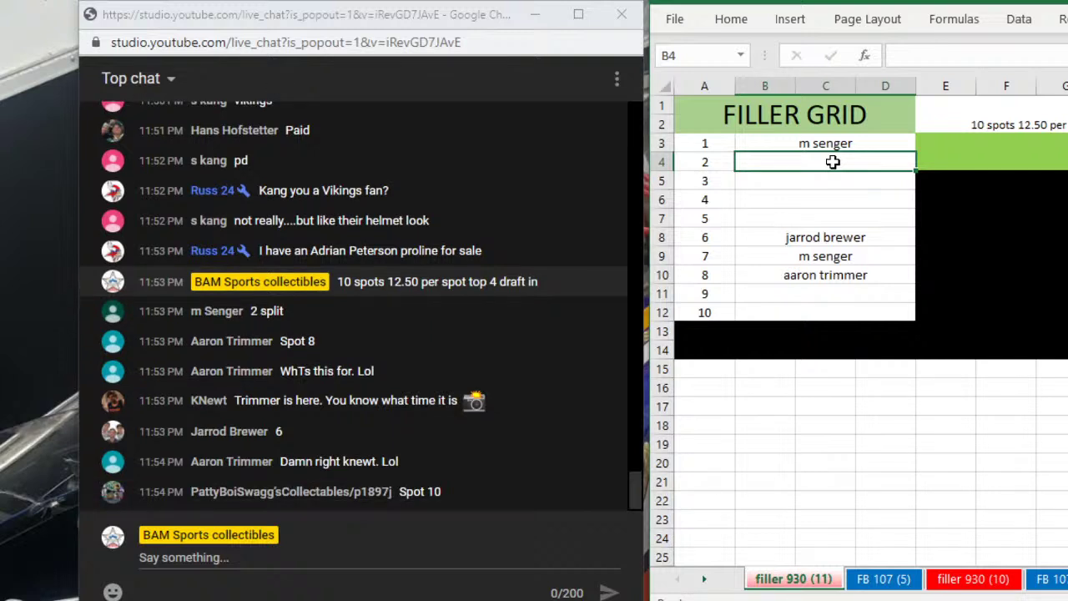
Enter the buyers' usernames for spot 10 in B12 and spot 5 in B7.
{"action": "left_click", "coordinate": [814, 311]}
{"action": "type", "text": "pa"}
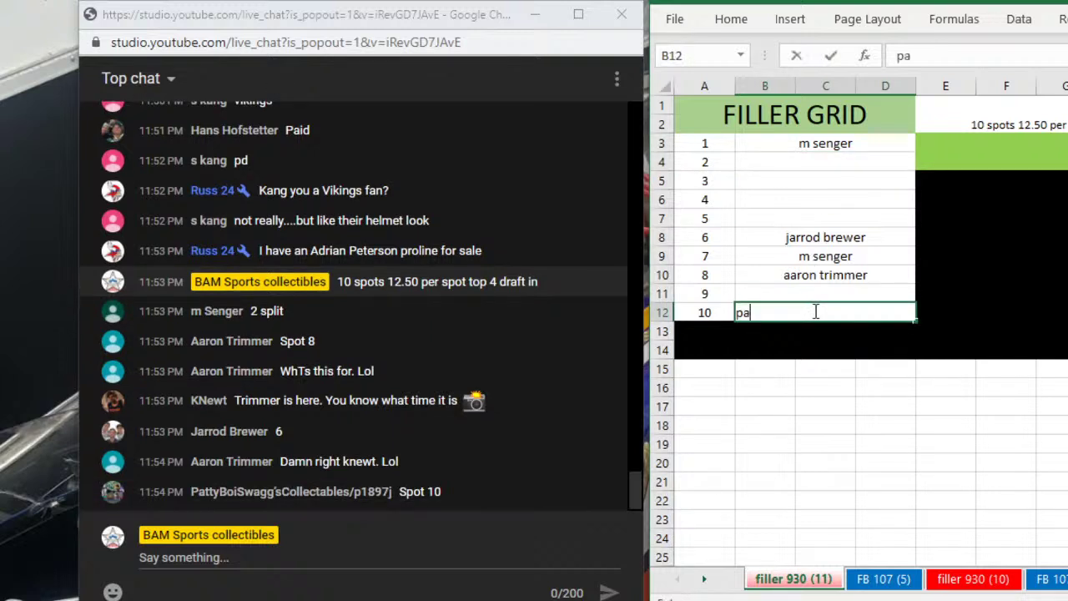
{"action": "type", "text": "ttyboiswagg"}
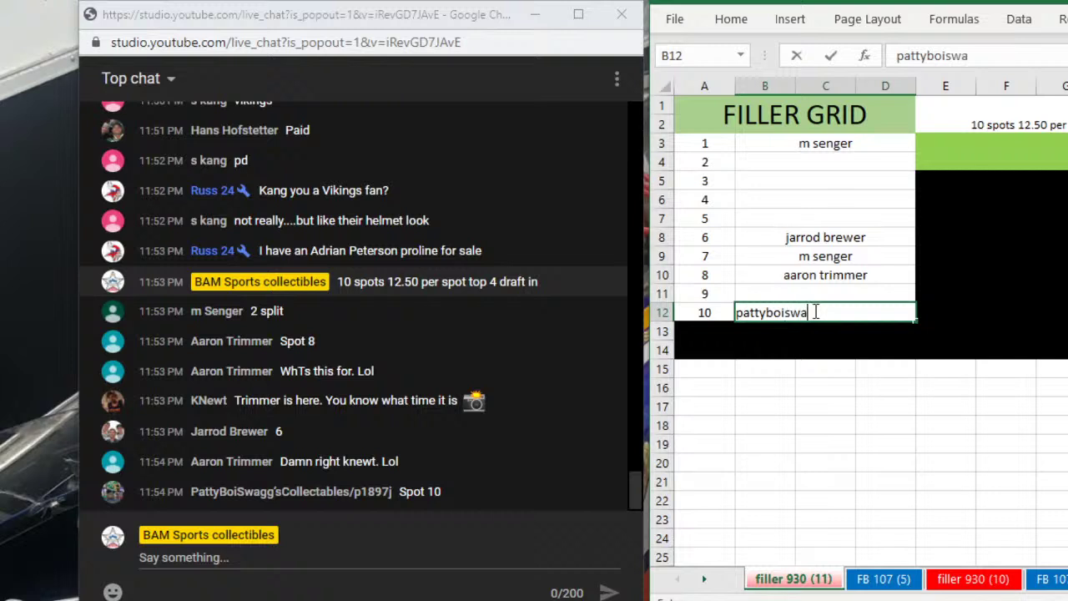
{"action": "key", "text": "Return"}
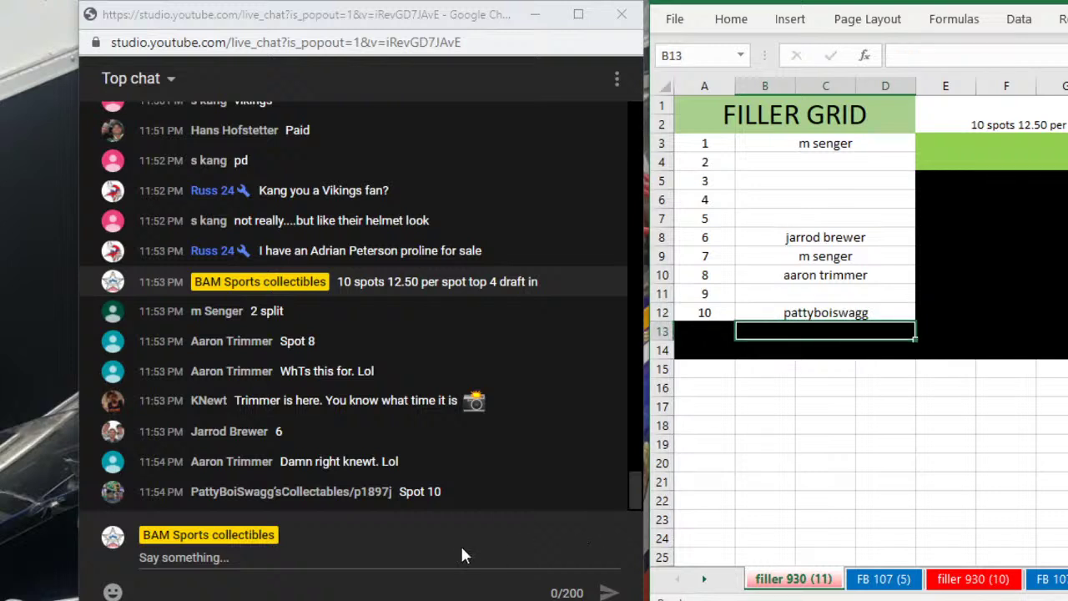
{"action": "left_click", "coordinate": [446, 544]}
{"action": "left_click", "coordinate": [449, 554]}
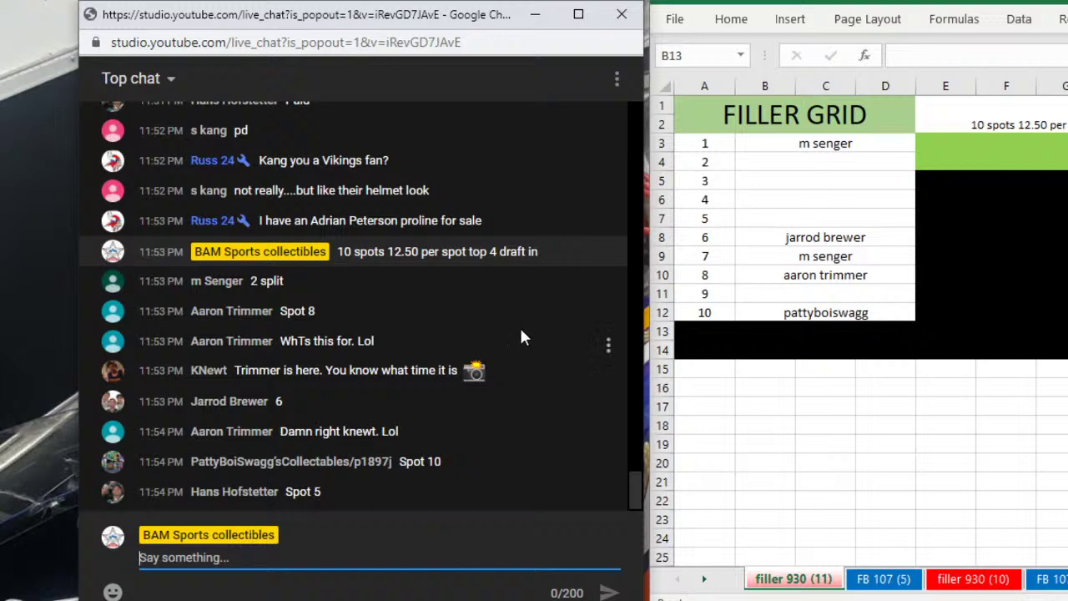
{"action": "left_click", "coordinate": [854, 215]}
{"action": "type", "text": "hans"}
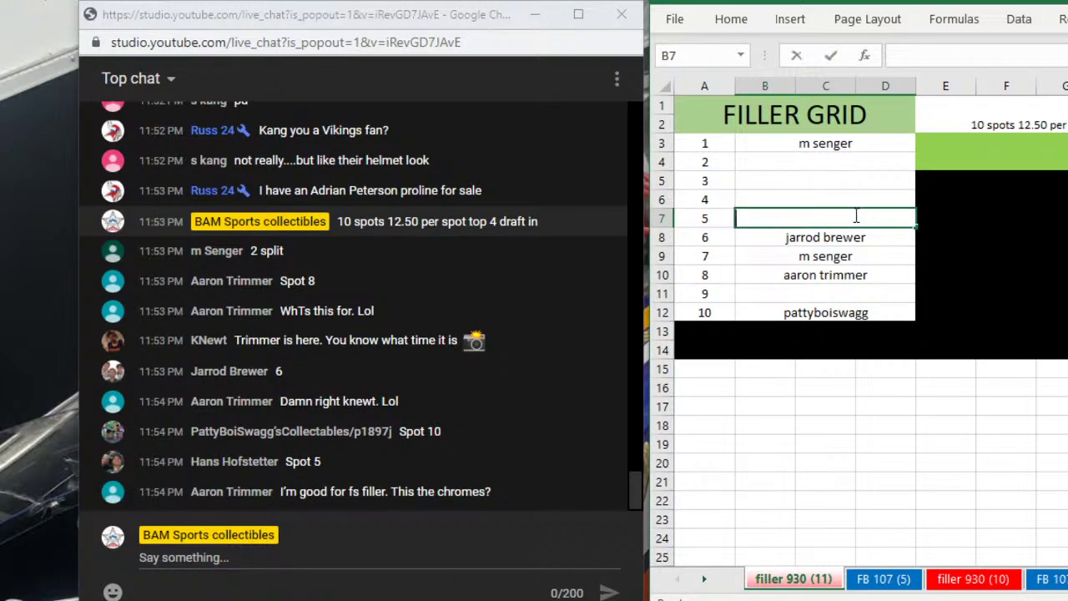
{"action": "key", "text": "Return"}
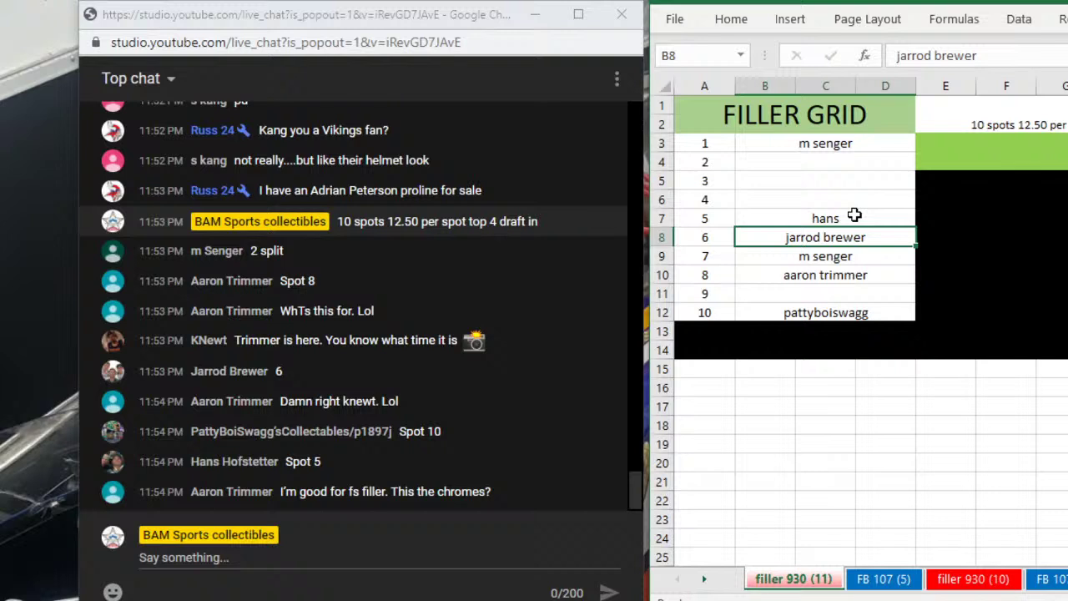
{"action": "key", "text": "Up"}
{"action": "key", "text": "Up"}
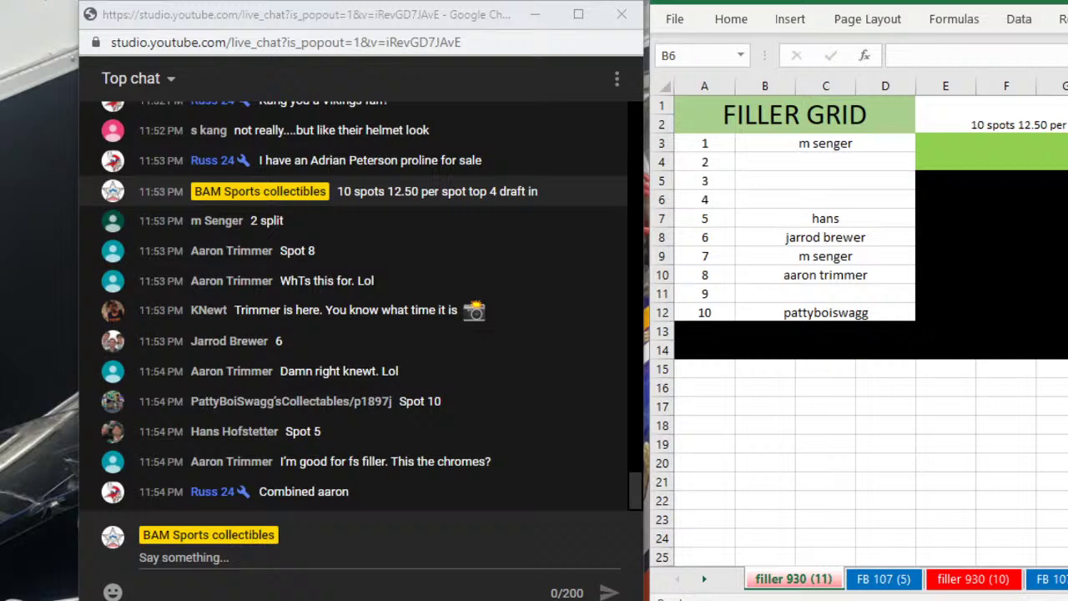
Fill the spot 5 name cell B7 with the standard green.
{"action": "right_click", "coordinate": [824, 218]}
{"action": "left_click", "coordinate": [915, 47]}
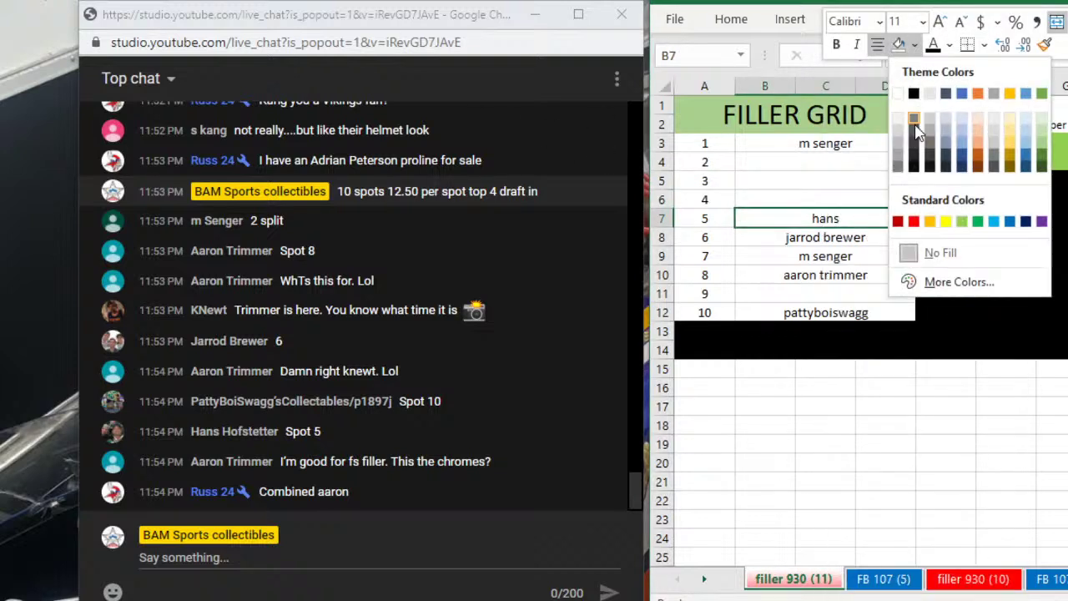
{"action": "left_click", "coordinate": [977, 219]}
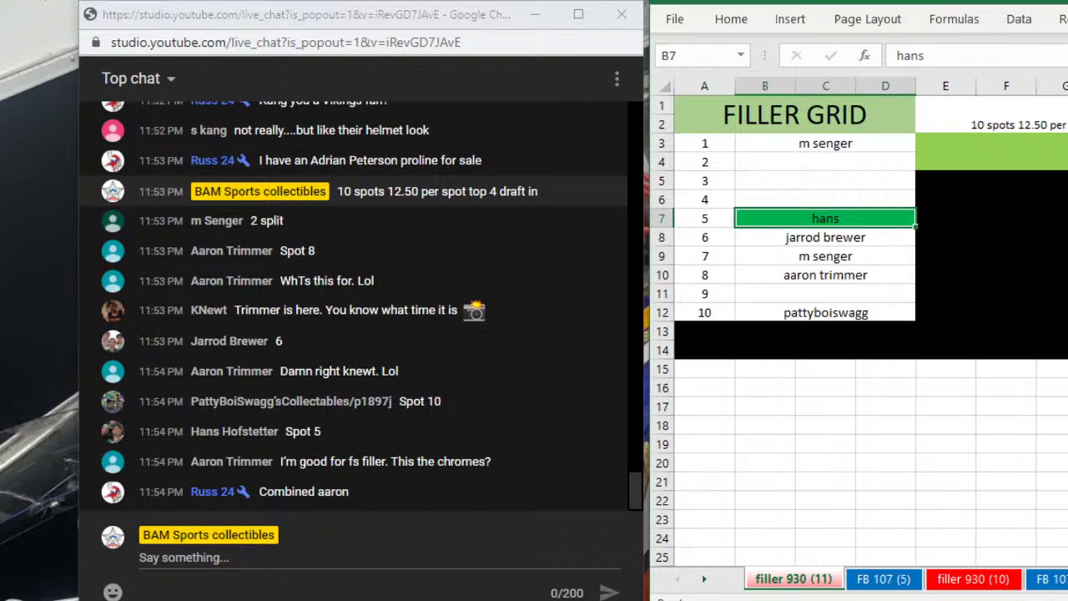
{"action": "left_click", "coordinate": [312, 552]}
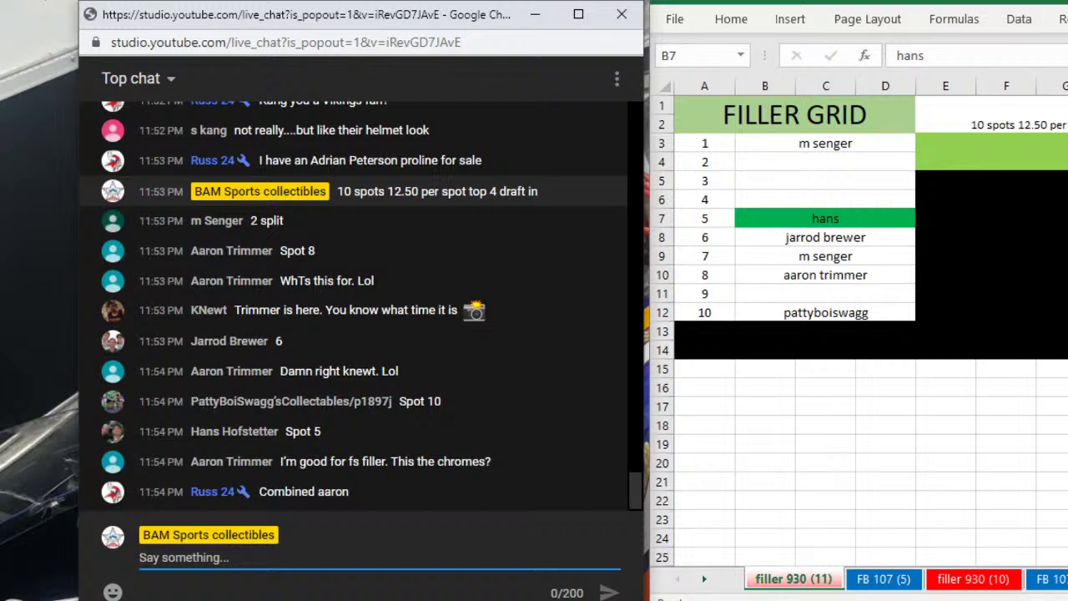
{"action": "key", "text": "alt+Tab"}
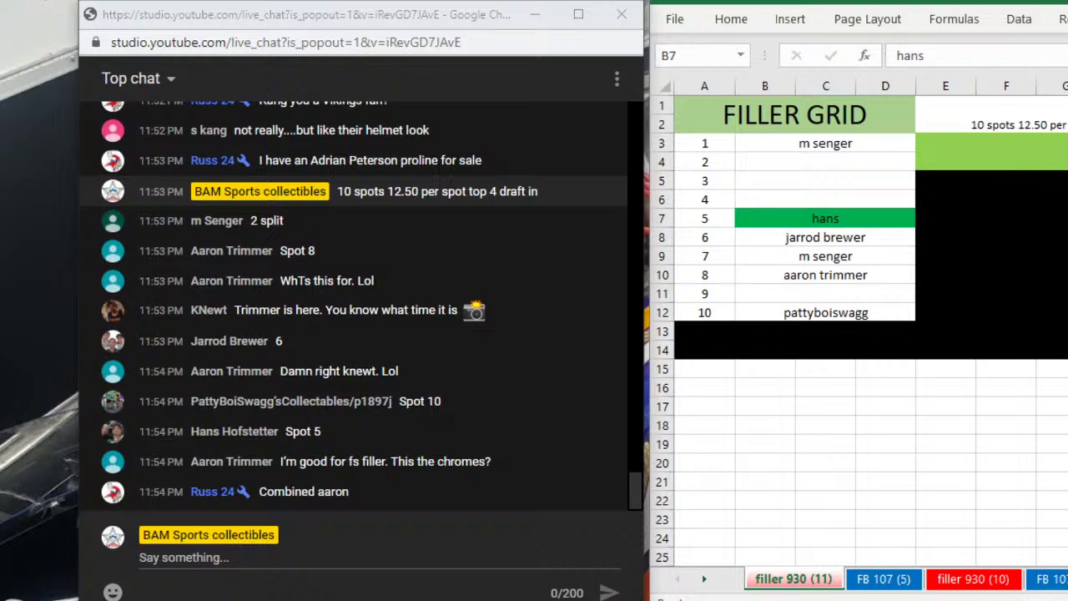
Post '4 to close filler' in the live chat.
{"action": "left_click", "coordinate": [367, 566]}
{"action": "type", "text": "4 to "}
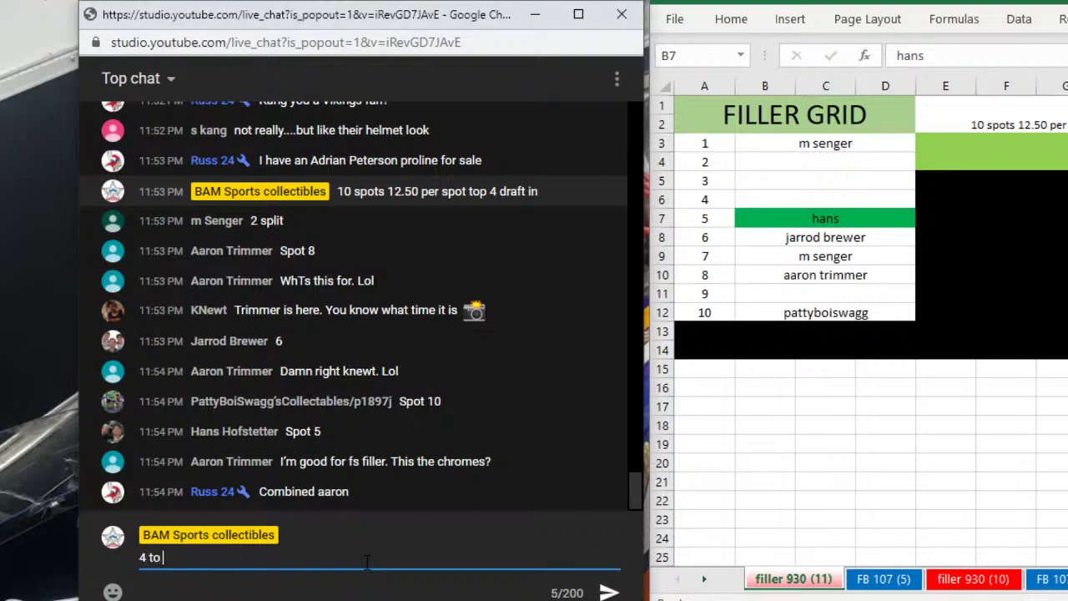
{"action": "type", "text": "close filler"}
{"action": "key", "text": "Return"}
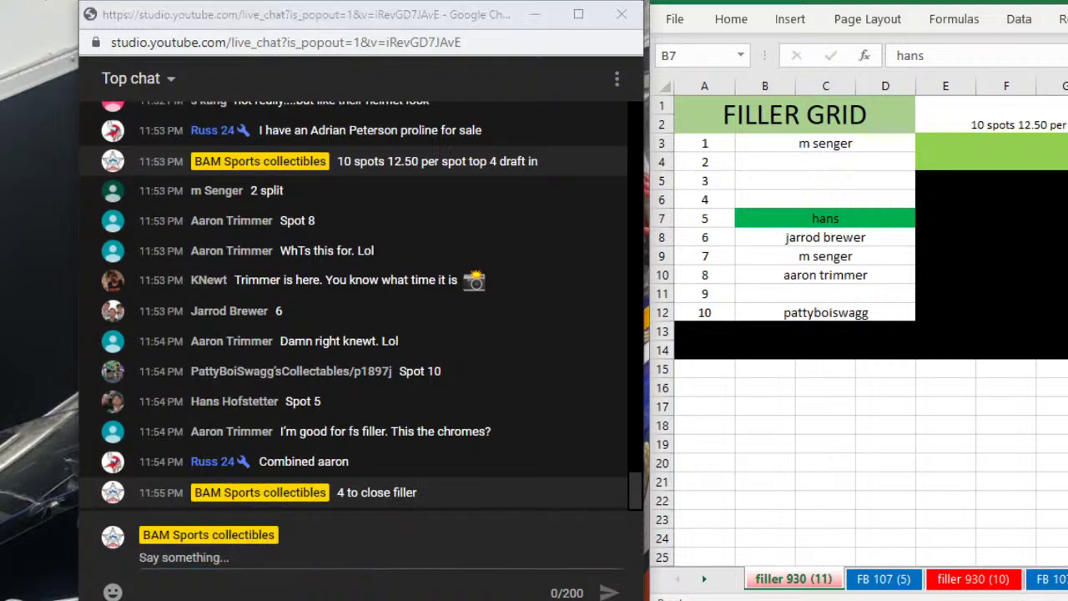
Fill spot 1 (B3) and spot 7 (B9) green as paid.
{"action": "right_click", "coordinate": [814, 143]}
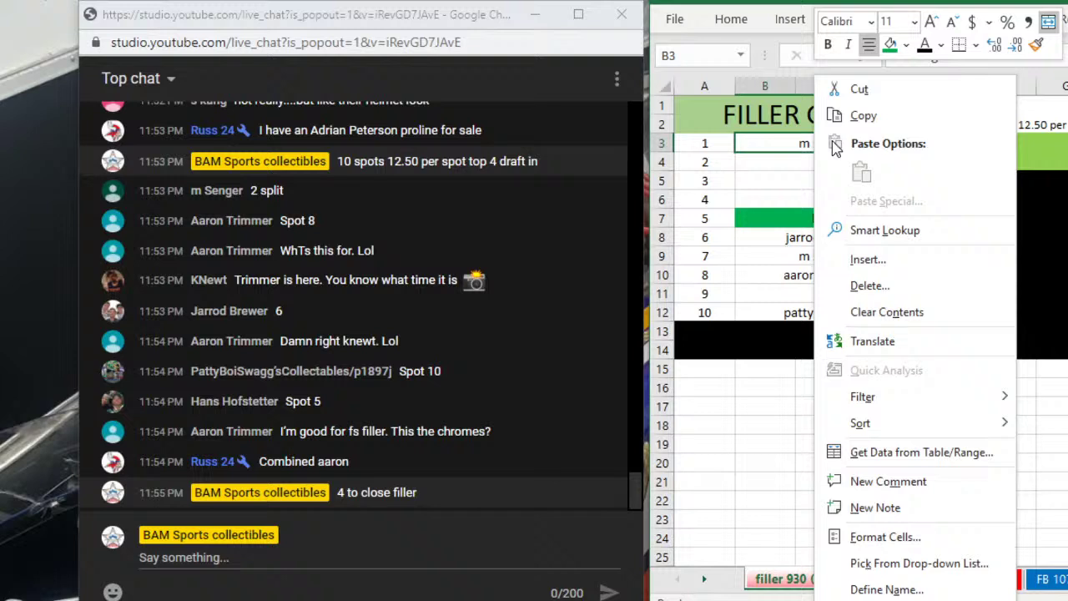
{"action": "left_click", "coordinate": [889, 44]}
{"action": "right_click", "coordinate": [817, 256]}
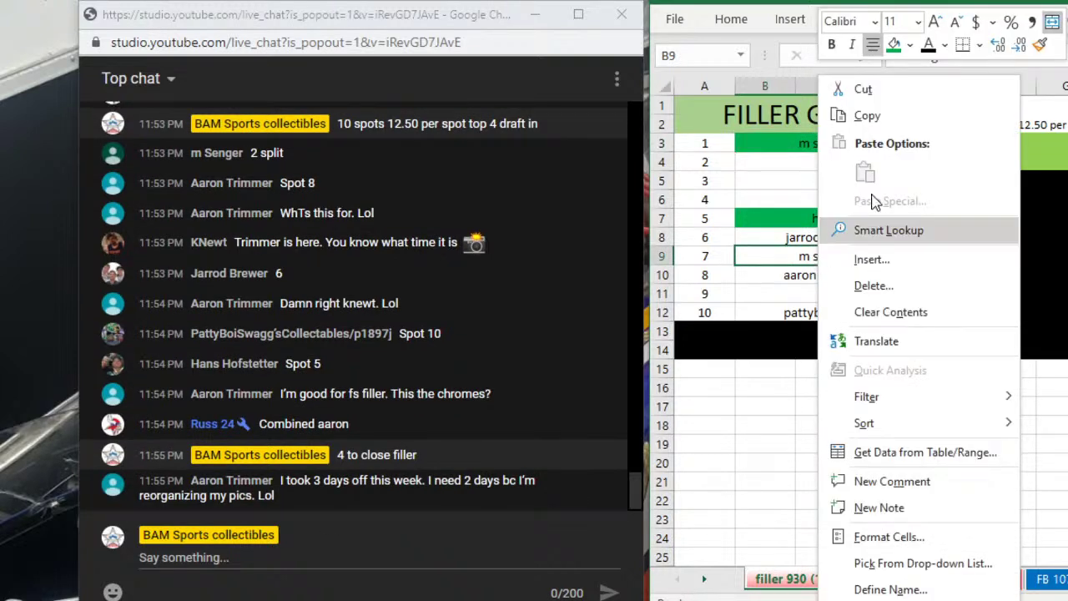
{"action": "left_click", "coordinate": [891, 44]}
{"action": "left_click", "coordinate": [389, 564]}
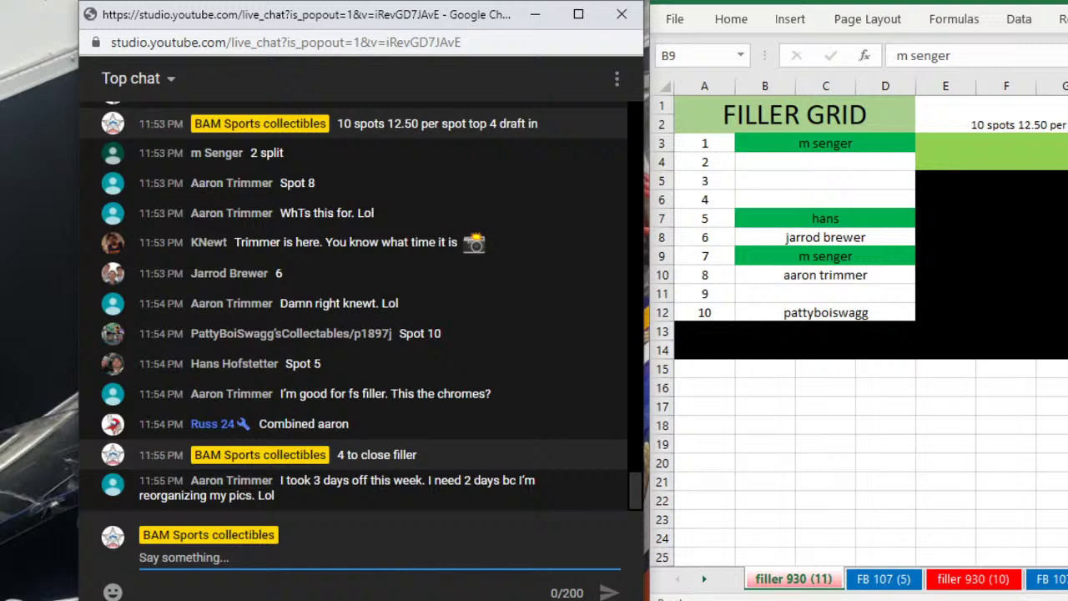
{"action": "left_click", "coordinate": [816, 260]}
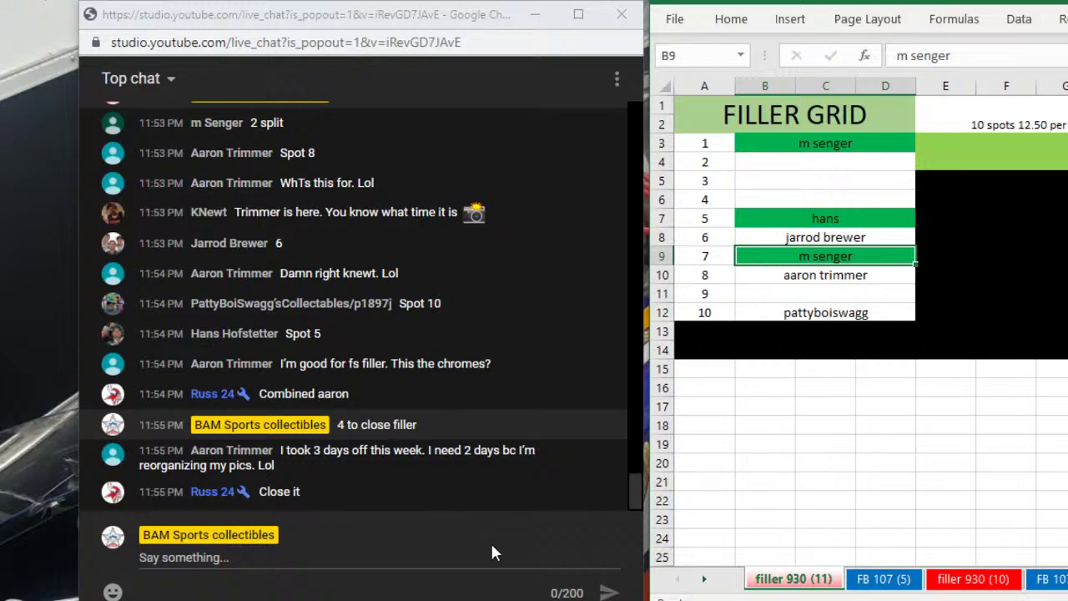
Fill spots 2, 3, 4 and 9 with the same buyer's username using AutoComplete.
{"action": "left_click", "coordinate": [823, 161]}
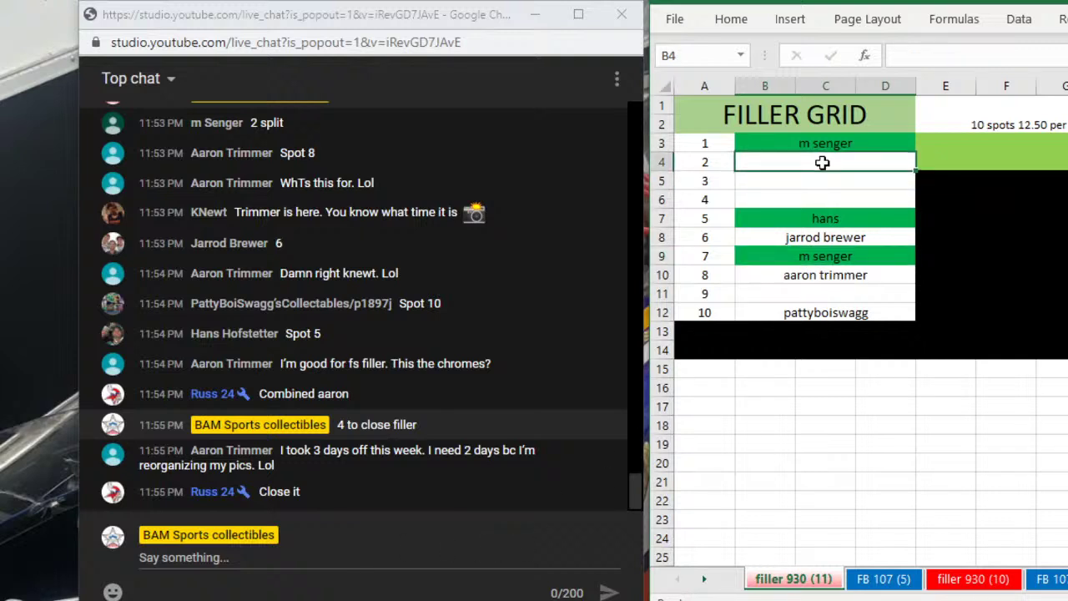
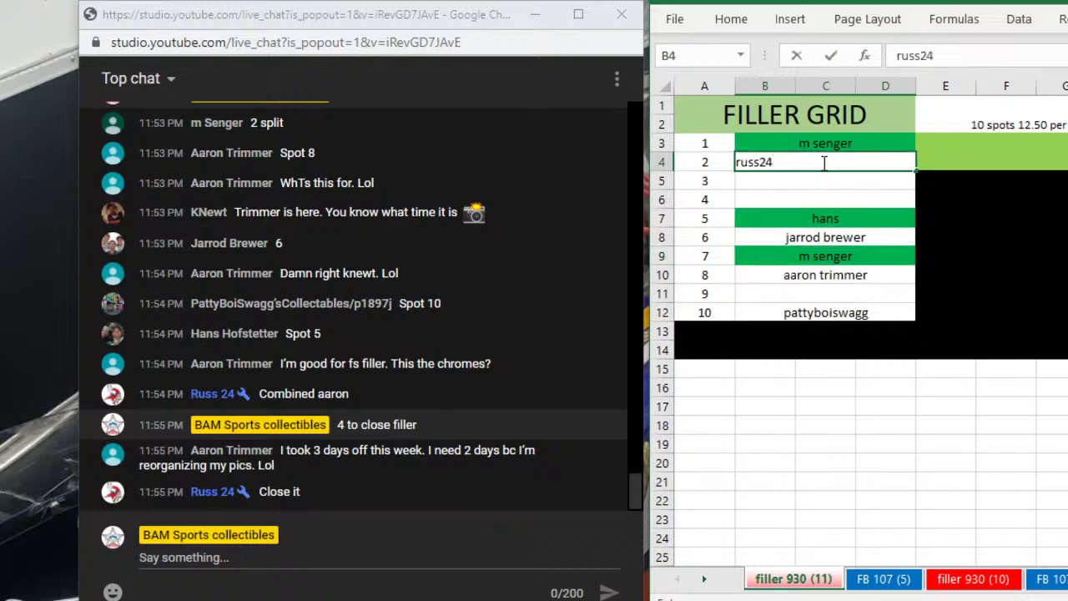
{"action": "key", "text": "Return"}
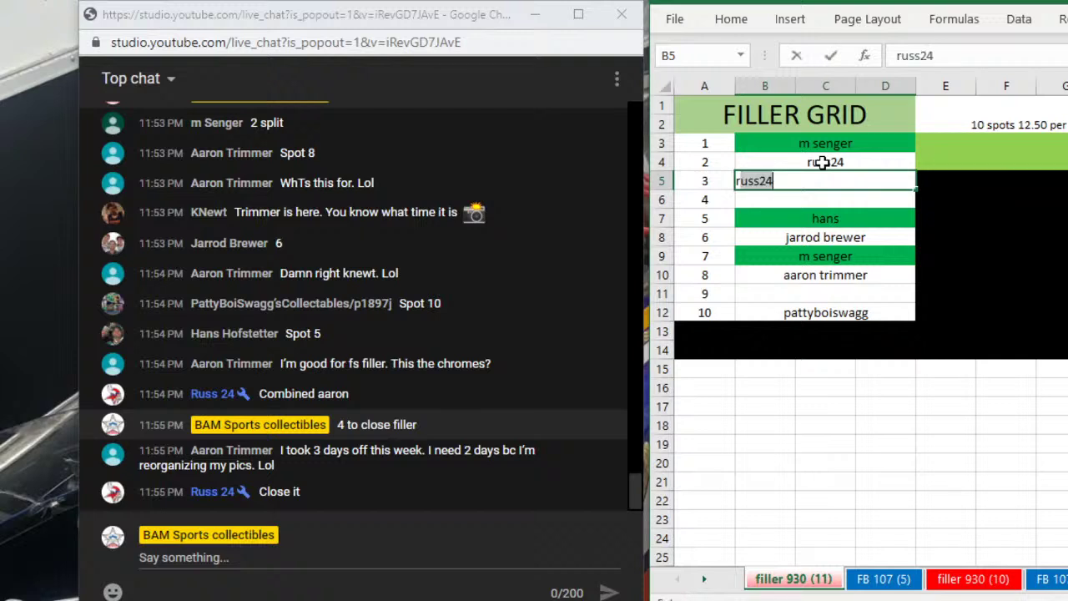
{"action": "key", "text": "Return"}
{"action": "key", "text": "Return"}
{"action": "key", "text": "Return"}
{"action": "key", "text": "Return"}
{"action": "key", "text": "Return"}
{"action": "key", "text": "Return"}
{"action": "key", "text": "Return"}
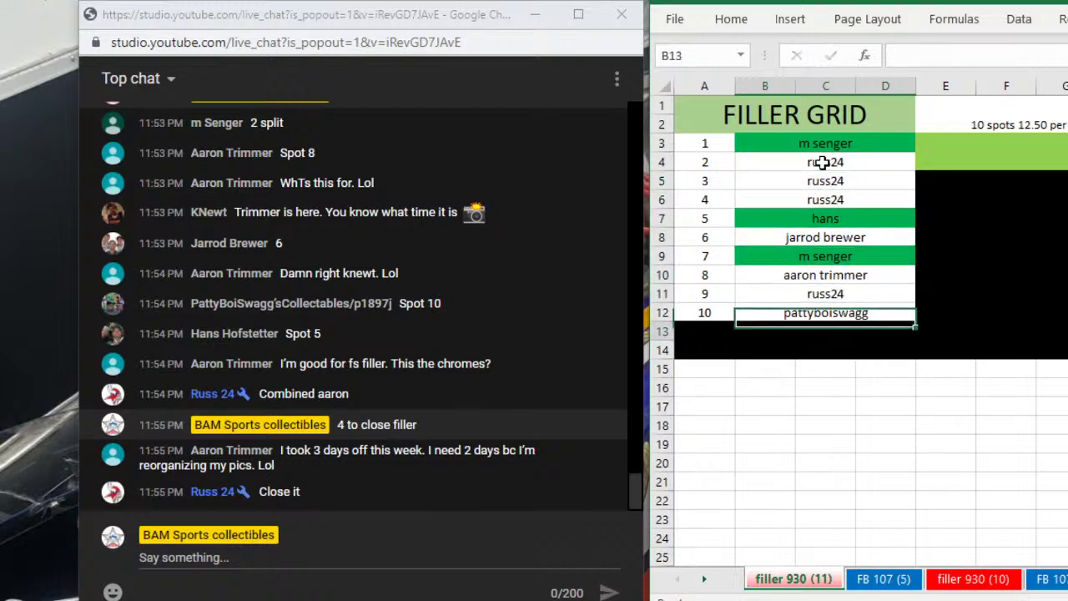
{"action": "key", "text": "Return"}
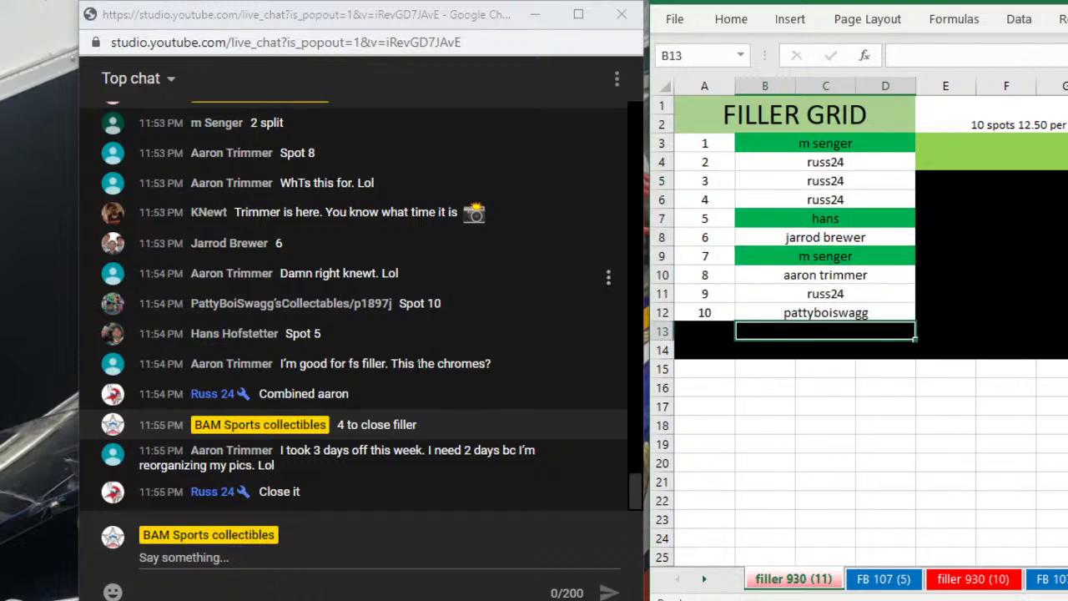
Post 'closed' in the live chat.
{"action": "left_click", "coordinate": [379, 557]}
{"action": "type", "text": "closed"}
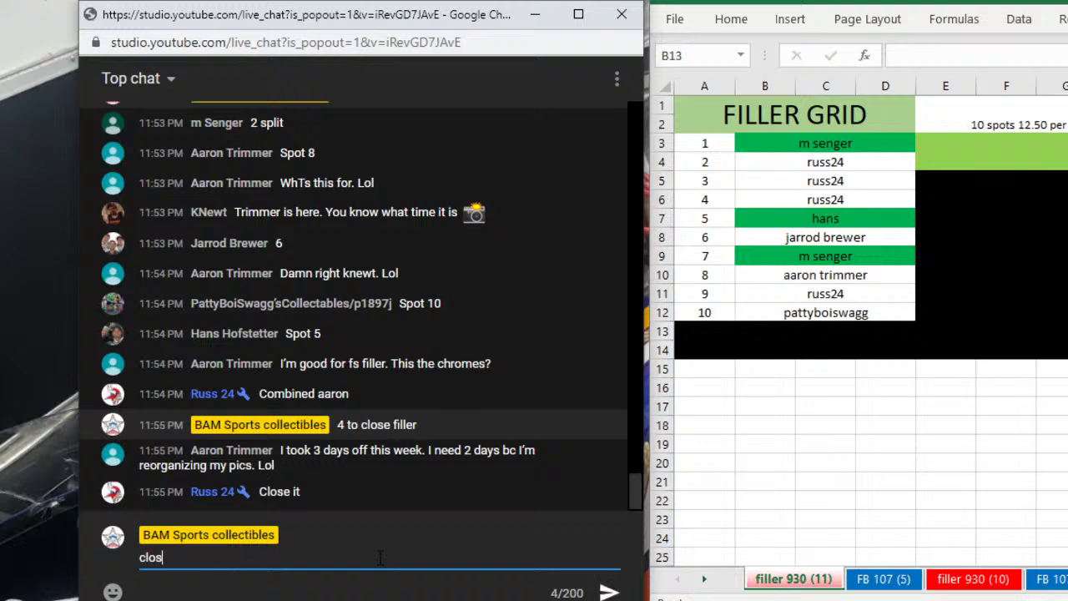
{"action": "key", "text": "Return"}
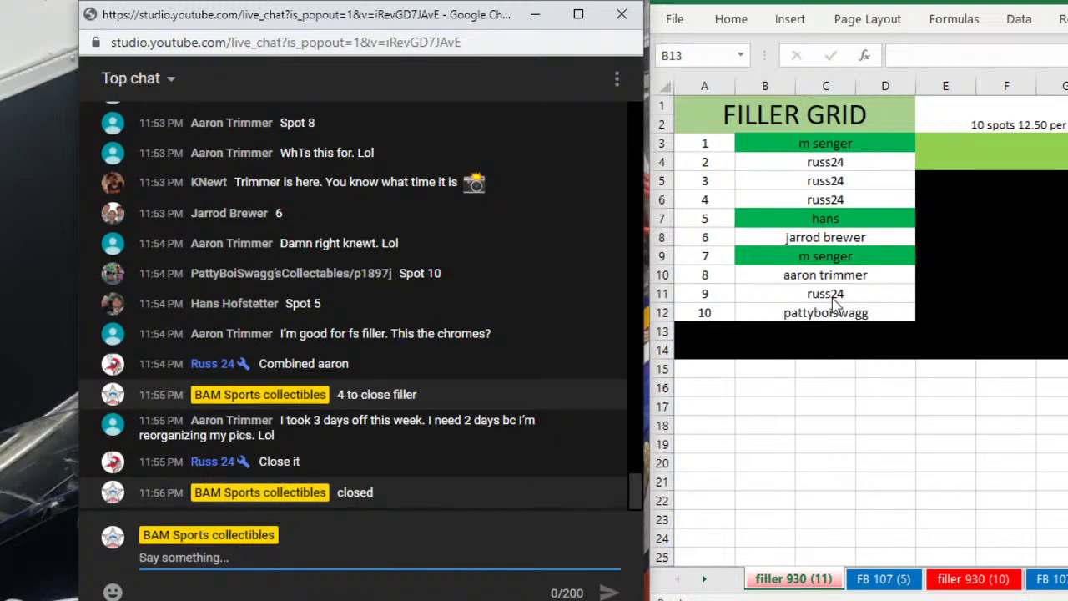
{"action": "left_click", "coordinate": [841, 291]}
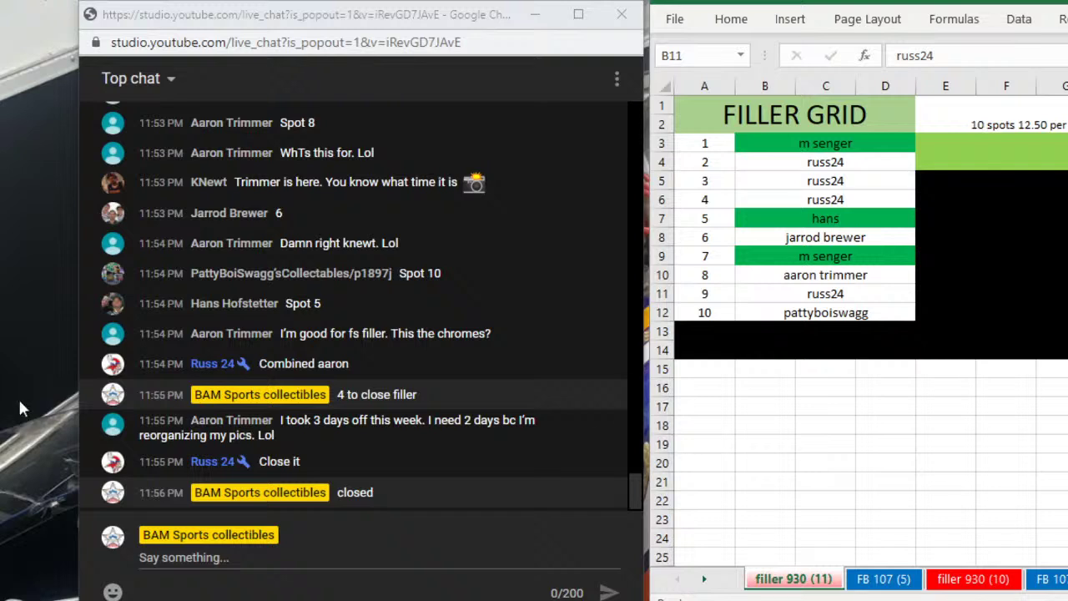
Fill spots 2–4 and 9 (B4:B6, B11) light green.
{"action": "left_click", "coordinate": [859, 301]}
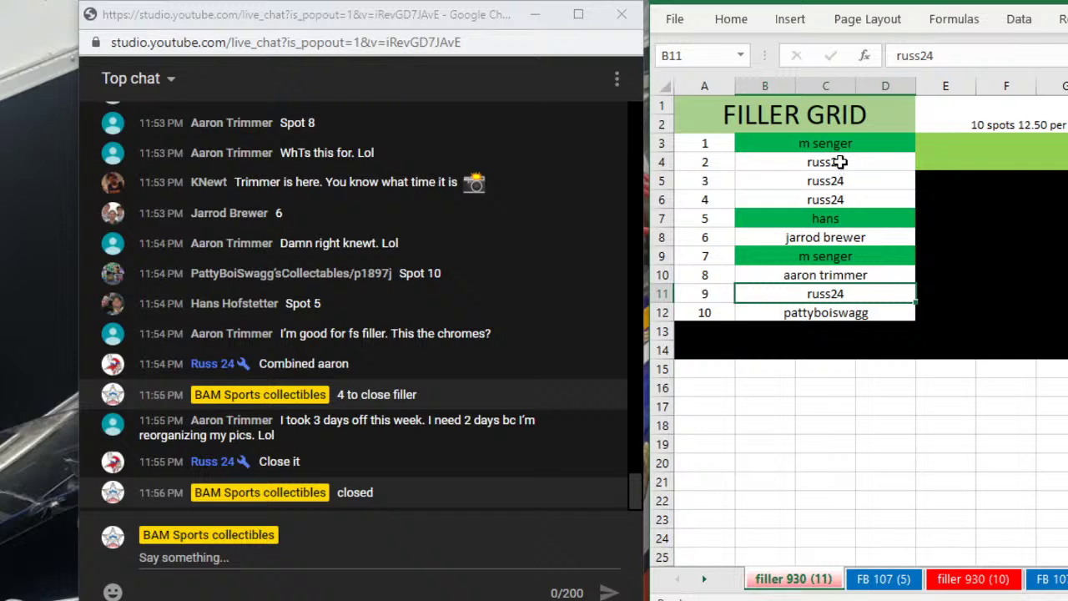
{"action": "left_click_drag", "start_coordinate": [839, 162], "coordinate": [841, 207]}
{"action": "left_click", "coordinate": [838, 293], "text": "ctrl"}
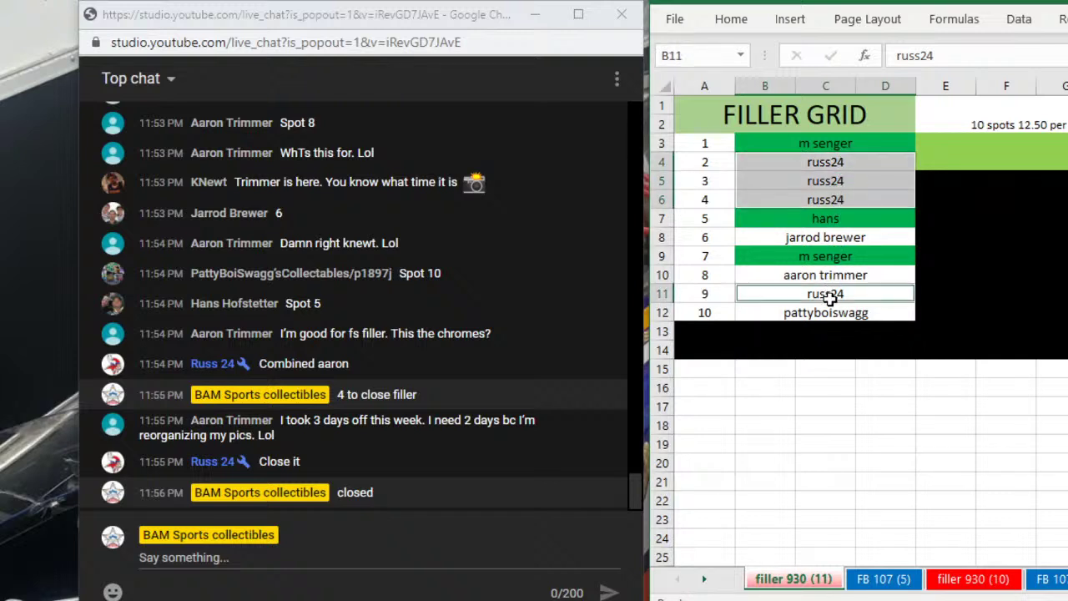
{"action": "right_click", "coordinate": [843, 293]}
{"action": "left_click", "coordinate": [919, 48]}
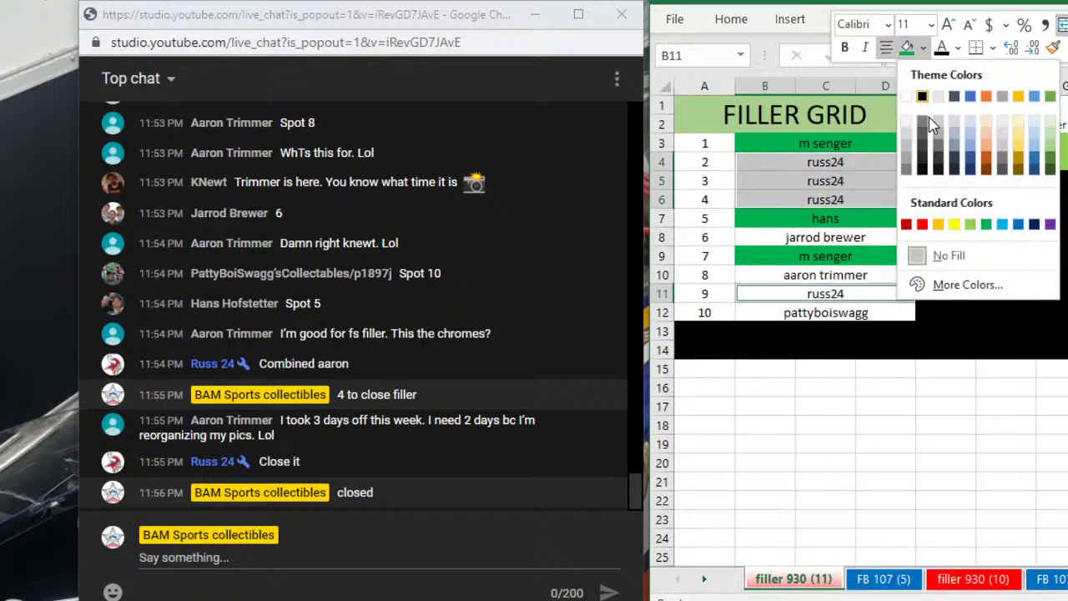
{"action": "left_click", "coordinate": [968, 220]}
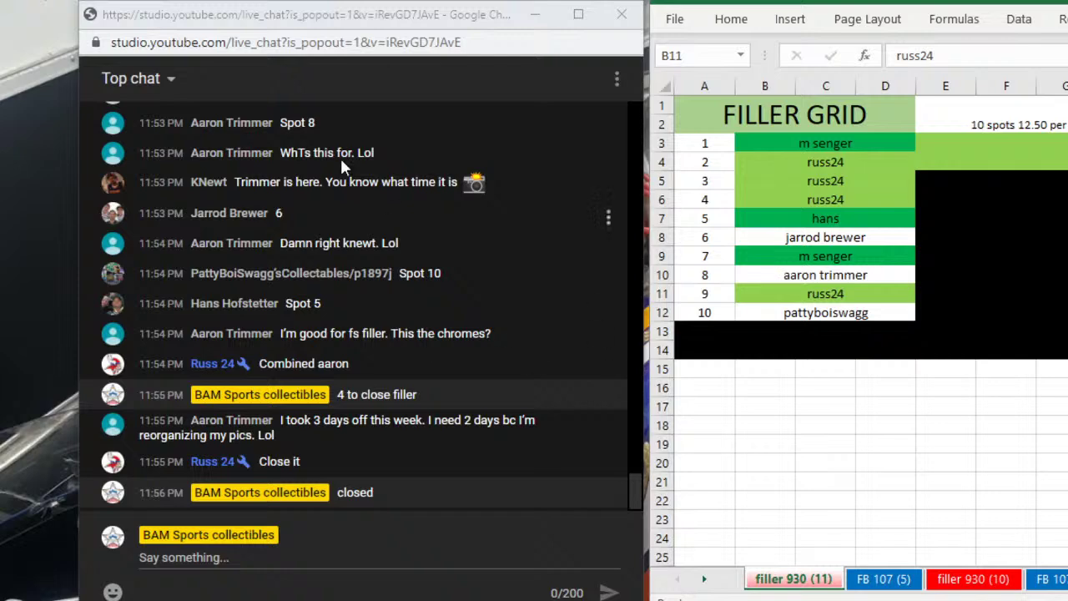
Fill spots 8, 6 and 10 green as paid.
{"action": "left_click_drag", "start_coordinate": [334, 14], "coordinate": [1067, 0]}
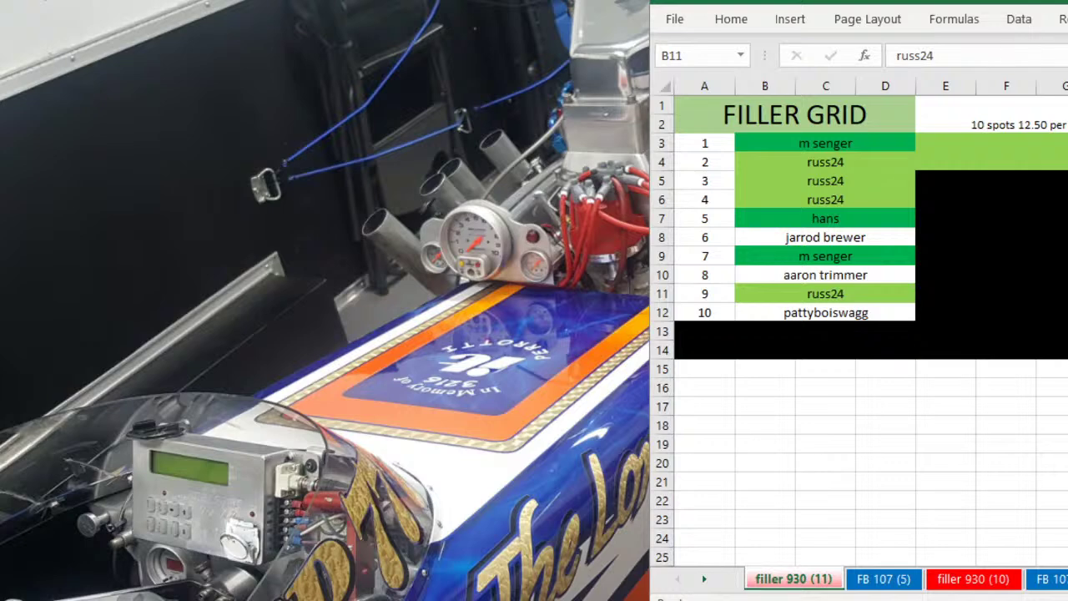
{"action": "left_click_drag", "start_coordinate": [825, 162], "coordinate": [825, 200]}
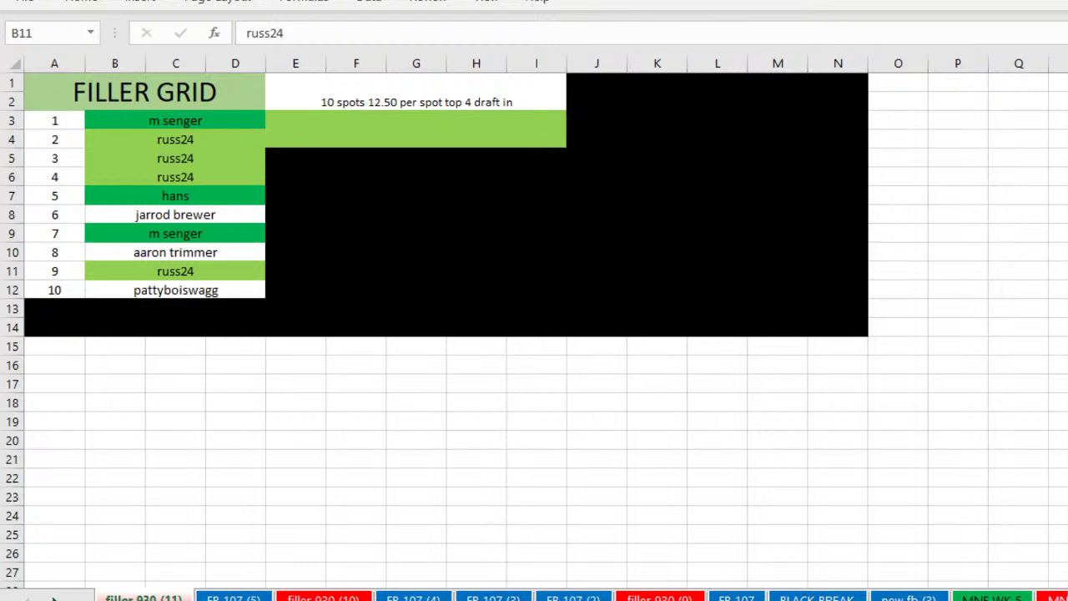
{"action": "left_click", "coordinate": [174, 251]}
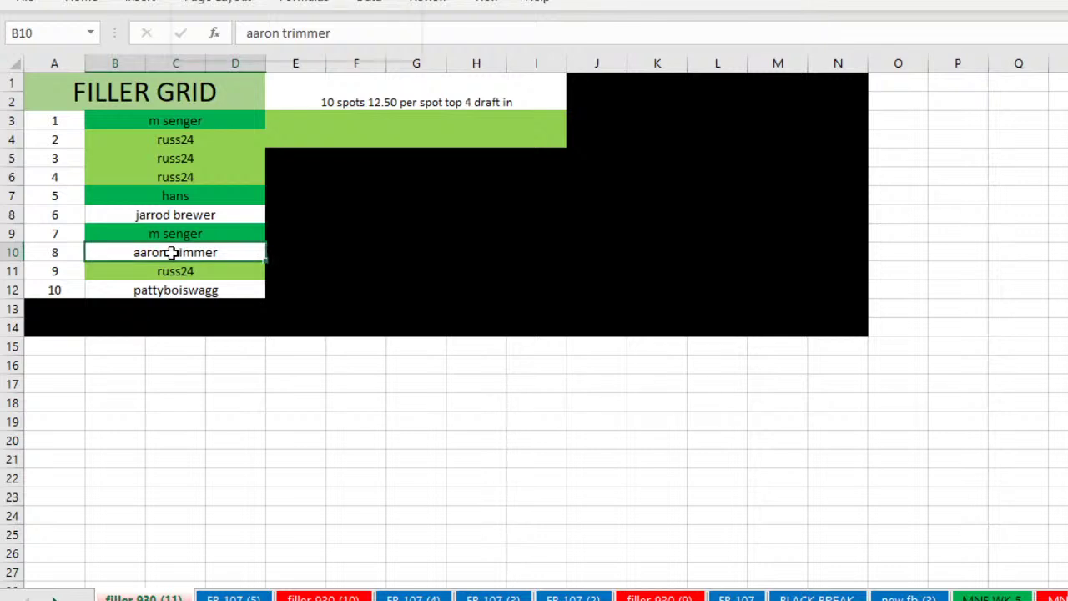
{"action": "right_click", "coordinate": [171, 252]}
{"action": "left_click", "coordinate": [263, 44]}
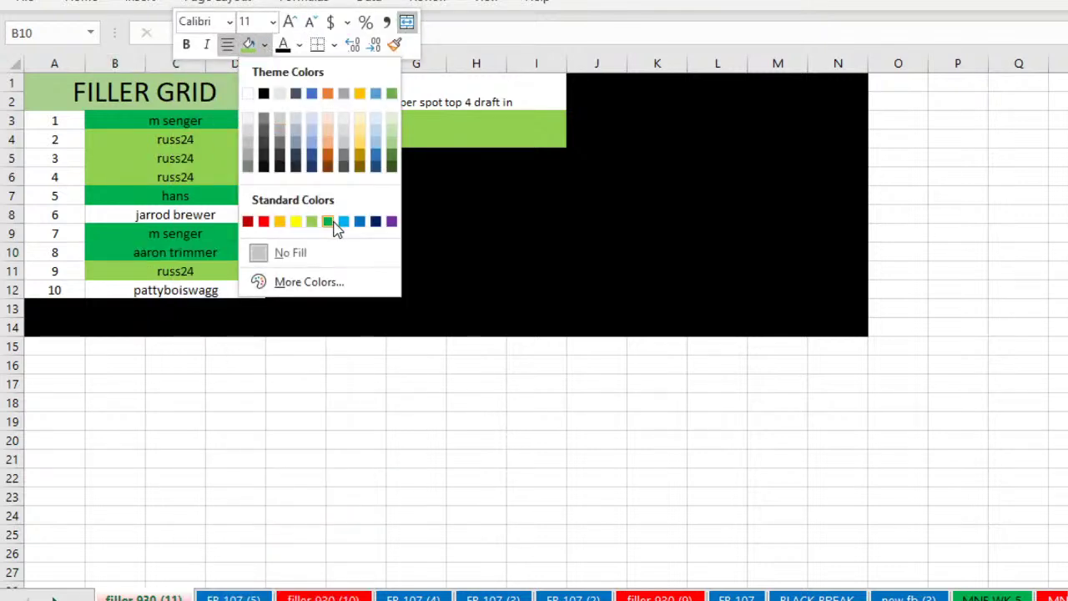
{"action": "left_click", "coordinate": [330, 222]}
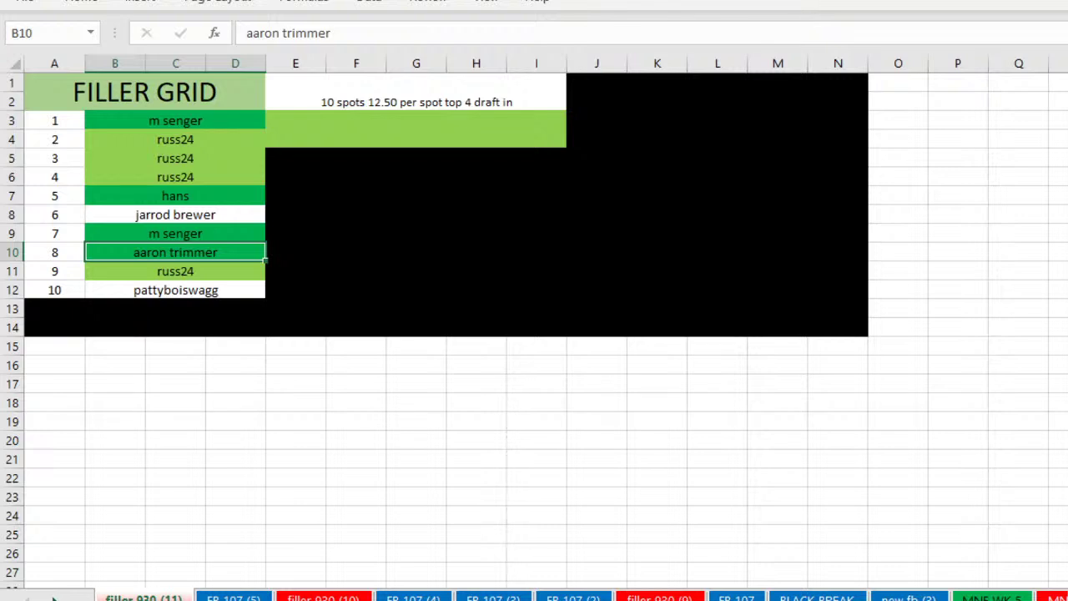
{"action": "left_click", "coordinate": [202, 215]}
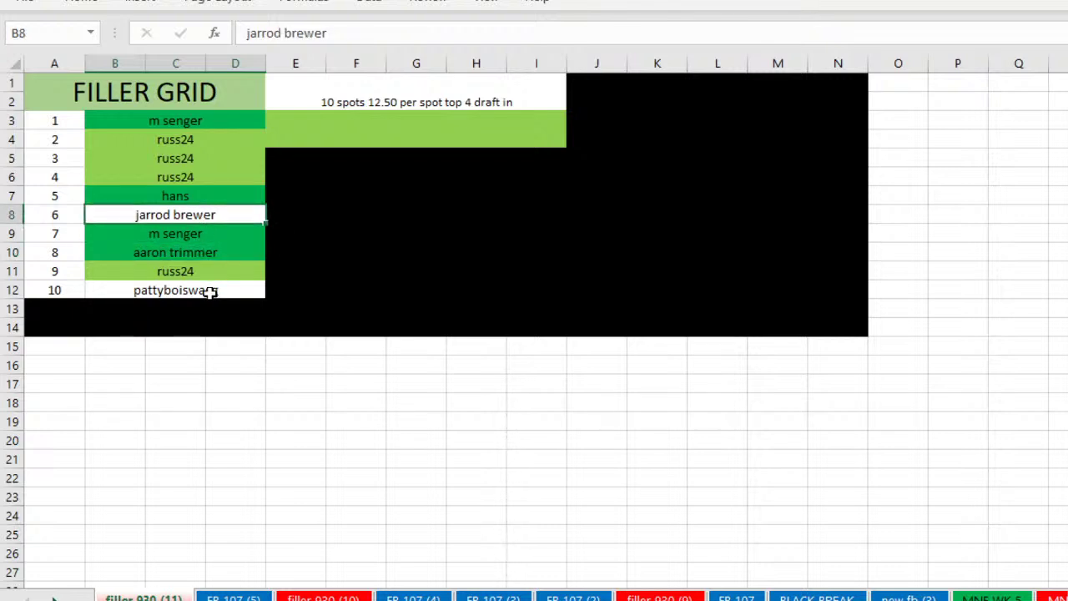
{"action": "right_click", "coordinate": [181, 214]}
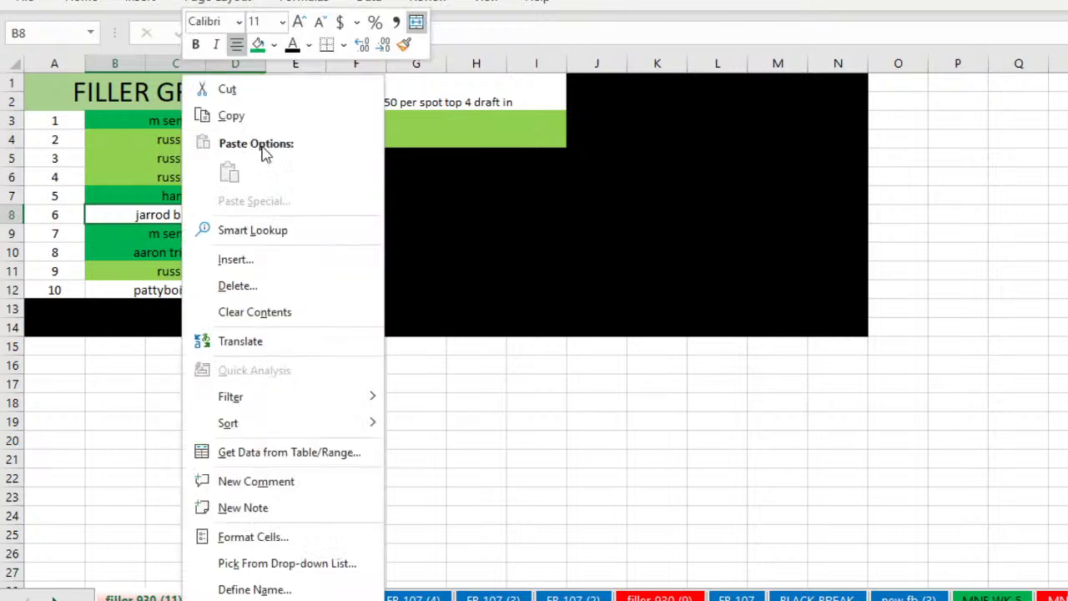
{"action": "left_click", "coordinate": [258, 45]}
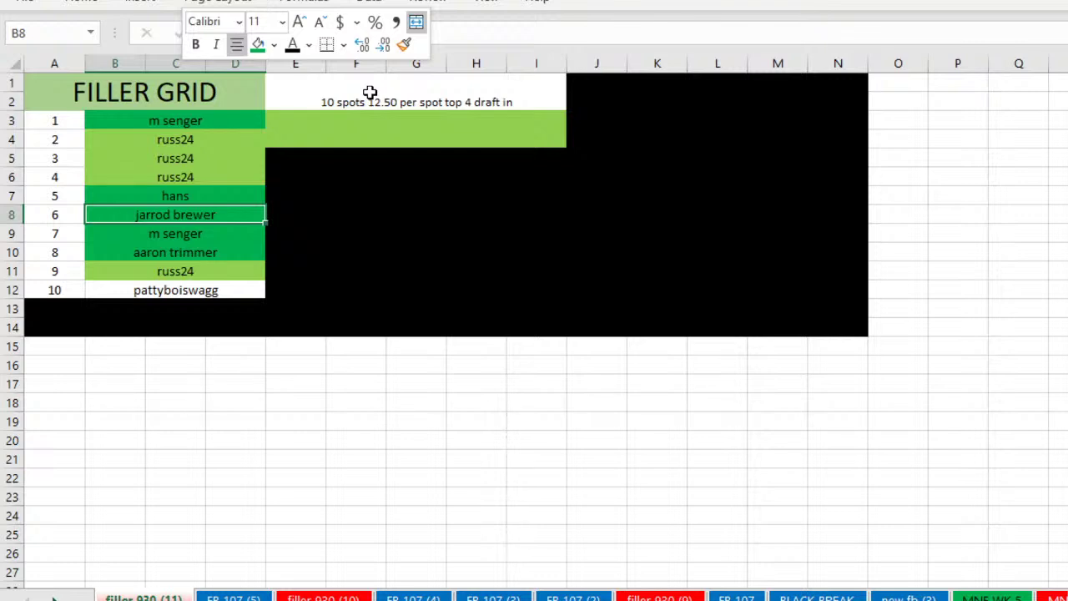
{"action": "right_click", "coordinate": [183, 294]}
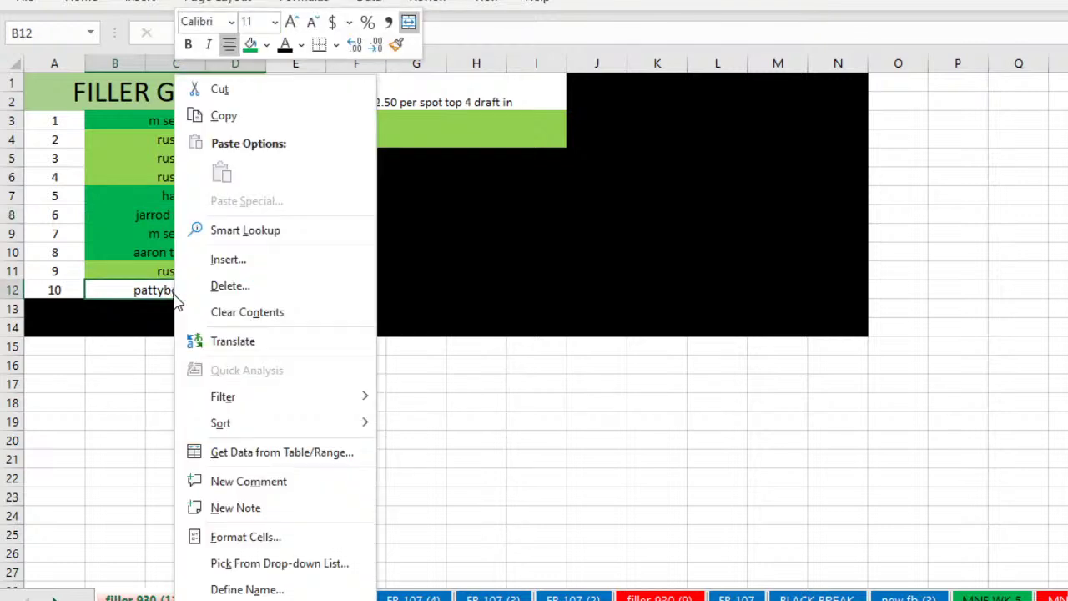
{"action": "left_click", "coordinate": [259, 46]}
Copy the full list of filler names in B3:D12.
{"action": "left_click", "coordinate": [371, 213]}
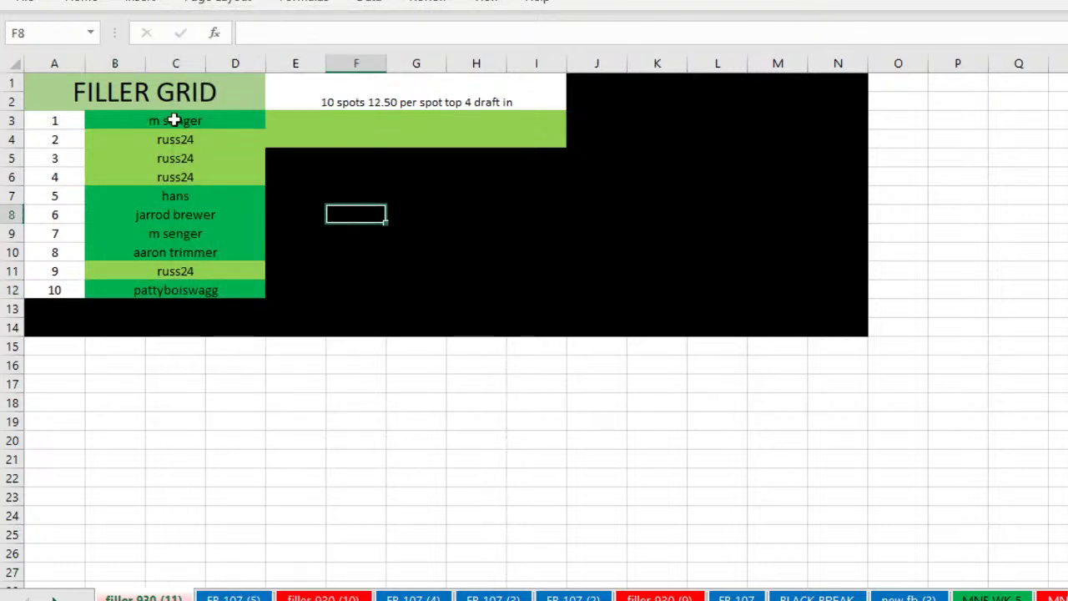
{"action": "left_click_drag", "start_coordinate": [172, 120], "coordinate": [192, 292]}
{"action": "right_click", "coordinate": [184, 174]}
{"action": "left_click", "coordinate": [229, 112]}
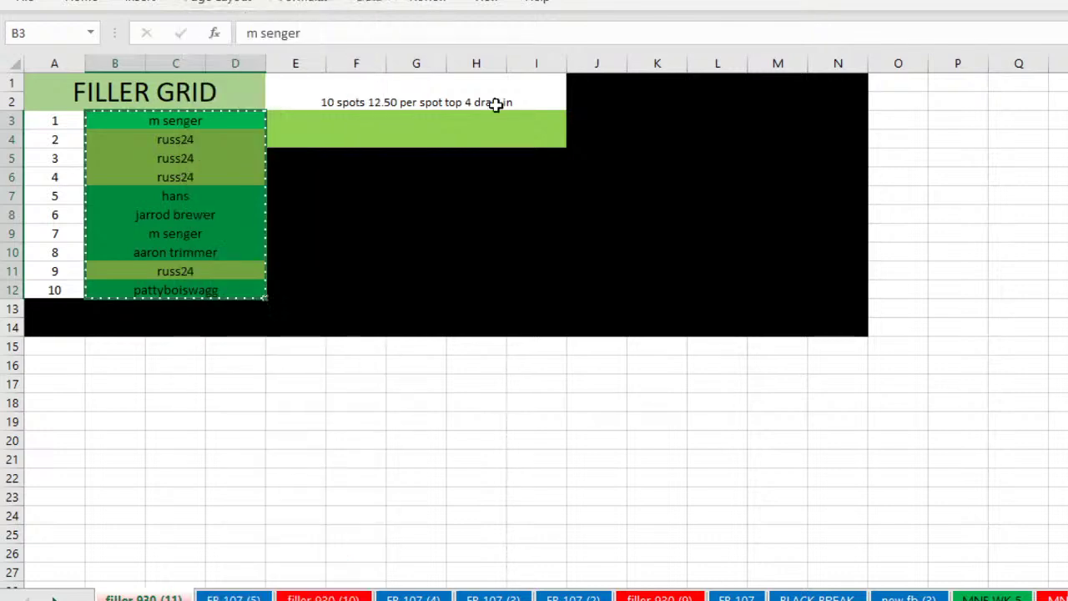
Start a new RANDOM.ORG giveaway and paste the ten filler names as entries.
{"action": "key", "text": "alt+Tab"}
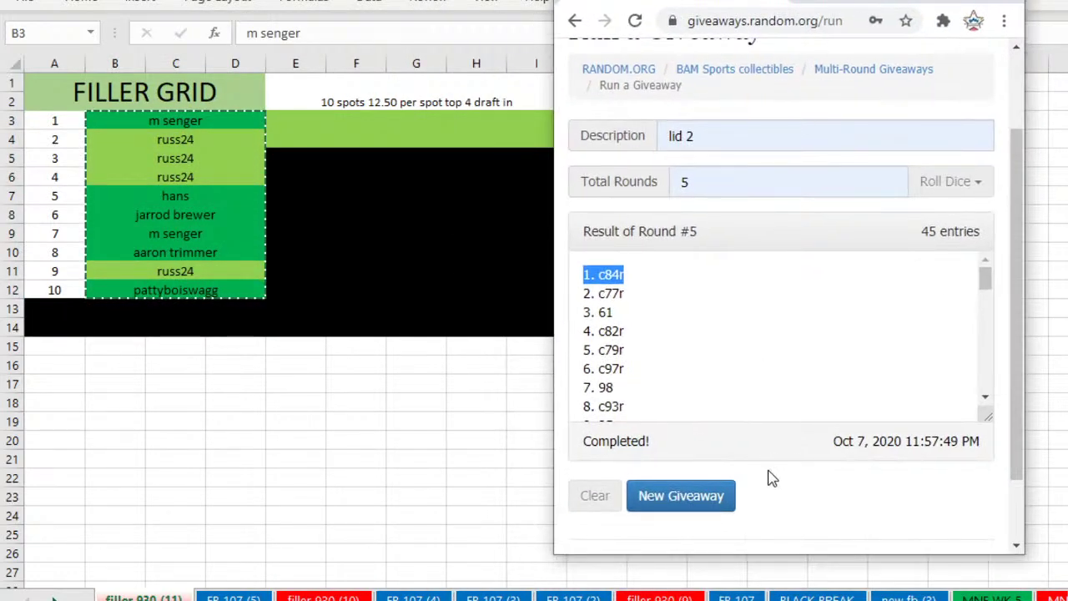
{"action": "left_click", "coordinate": [680, 496]}
{"action": "left_click", "coordinate": [926, 219]}
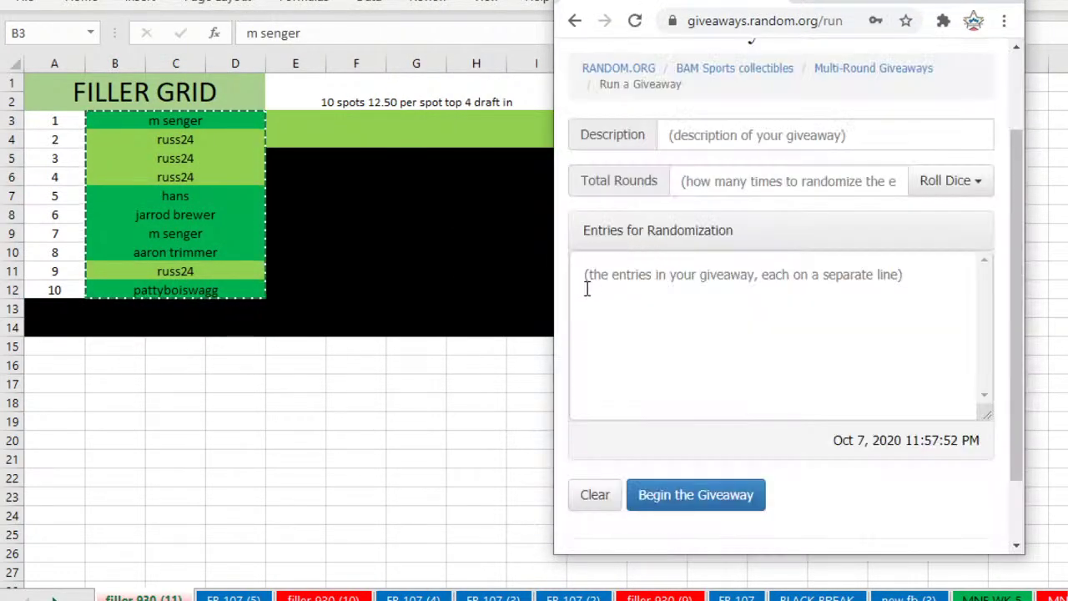
{"action": "right_click", "coordinate": [608, 288]}
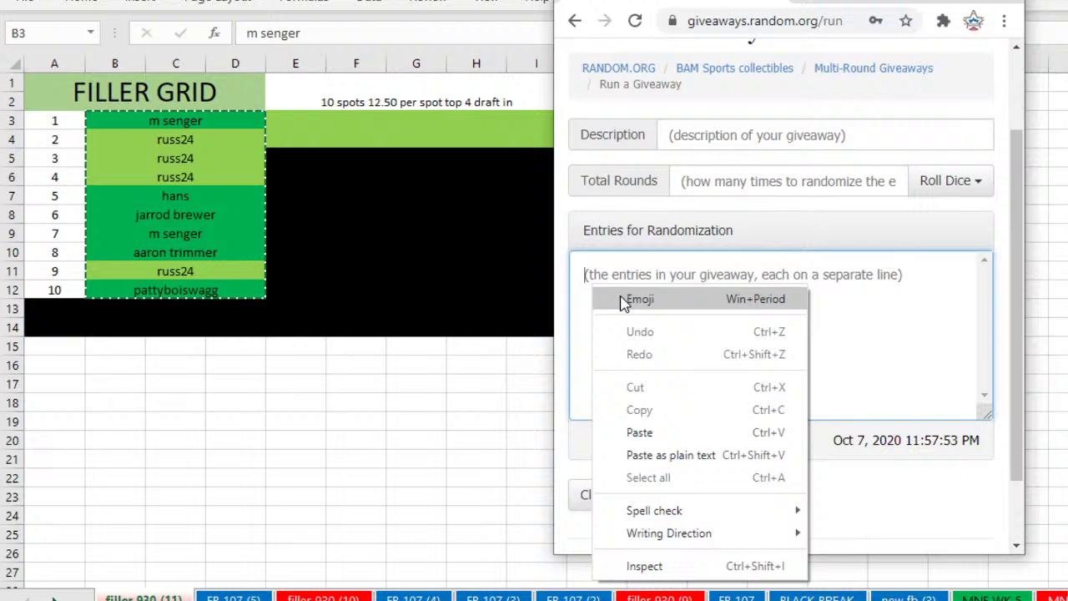
{"action": "left_click", "coordinate": [648, 434]}
{"action": "scroll", "coordinate": [741, 227], "scroll_direction": "up", "scroll_amount": 1}
{"action": "scroll", "coordinate": [922, 334], "scroll_direction": "down", "scroll_amount": 2}
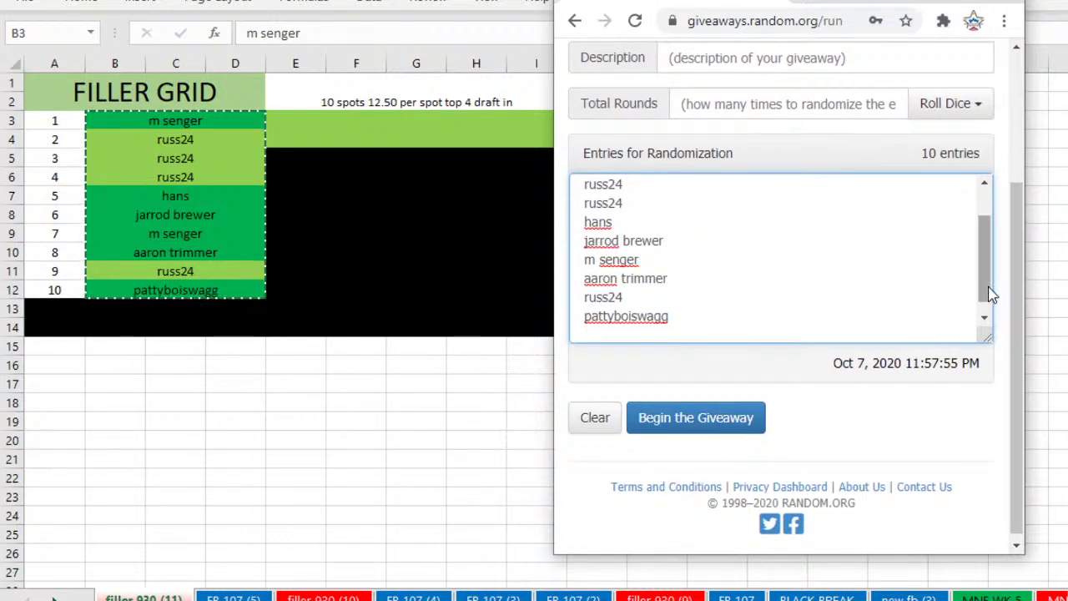
{"action": "scroll", "coordinate": [920, 214], "scroll_direction": "up", "scroll_amount": 2}
Describe the giveaway as 'lid 3 filler', roll 2d6 for 11 rounds, and begin it.
{"action": "left_click", "coordinate": [771, 67]}
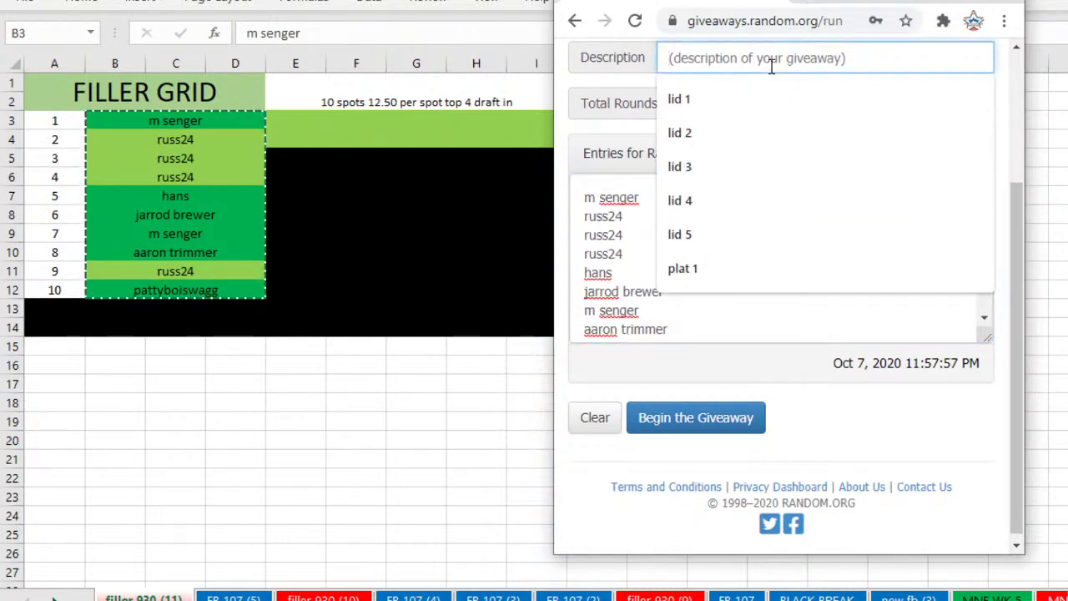
{"action": "type", "text": "lid 3 fil"}
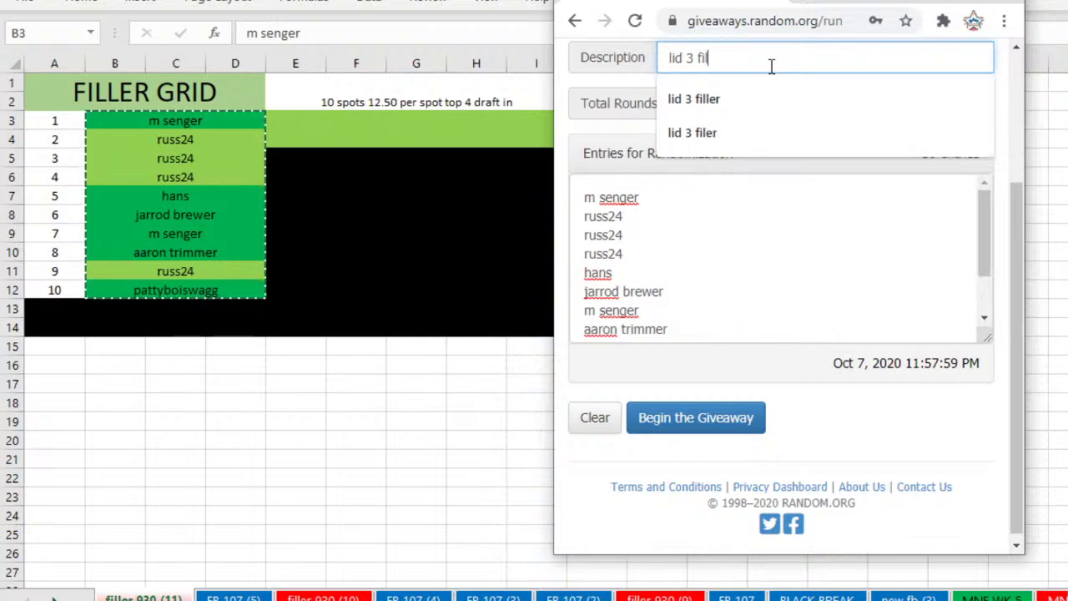
{"action": "type", "text": "ler"}
{"action": "left_click", "coordinate": [960, 103]}
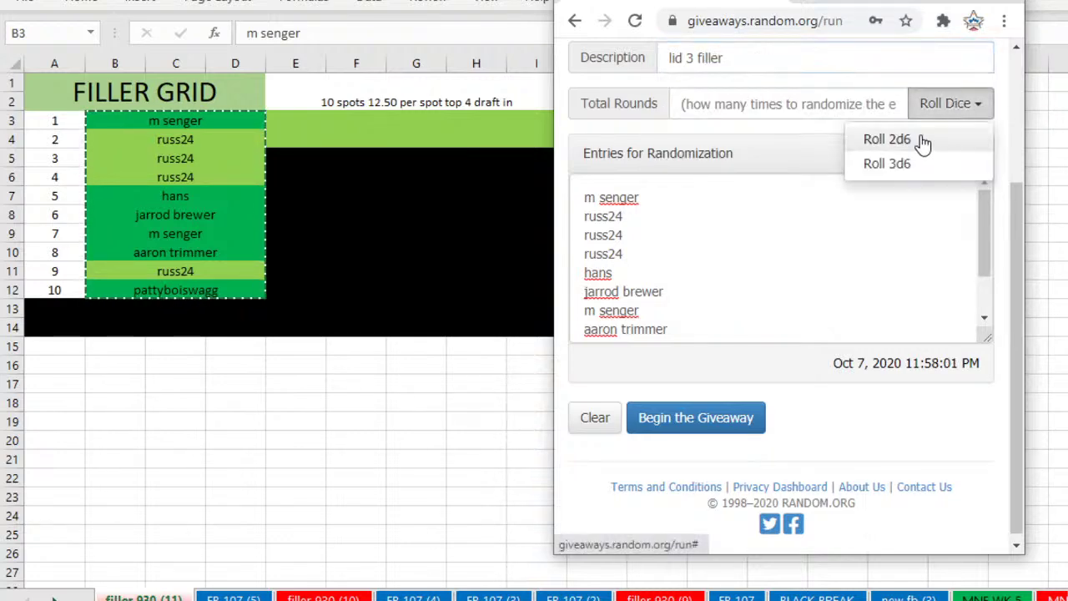
{"action": "left_click", "coordinate": [923, 144]}
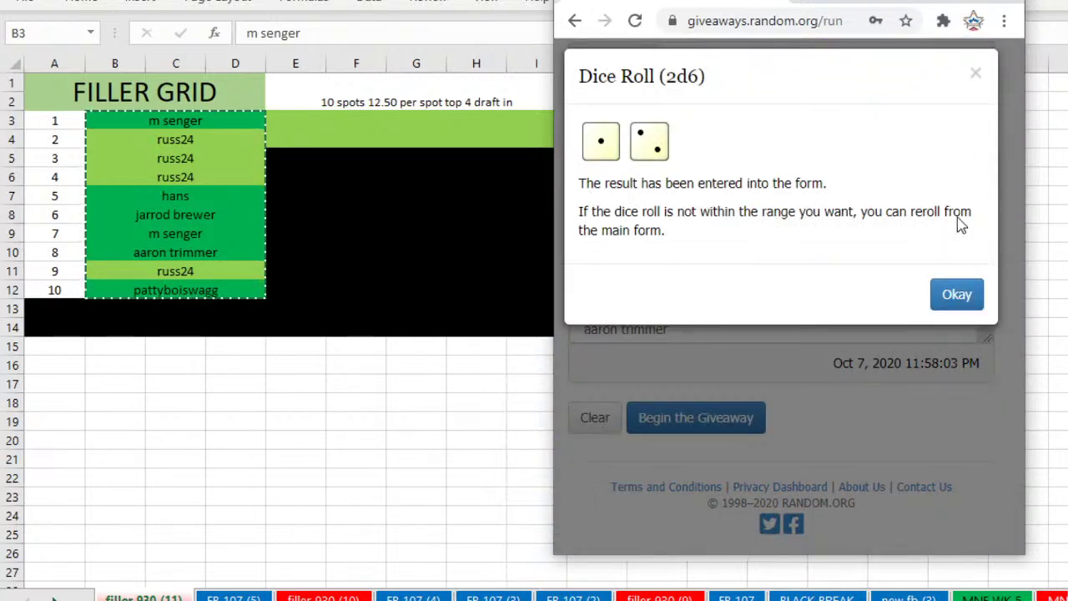
{"action": "left_click", "coordinate": [974, 73]}
{"action": "left_click", "coordinate": [936, 103]}
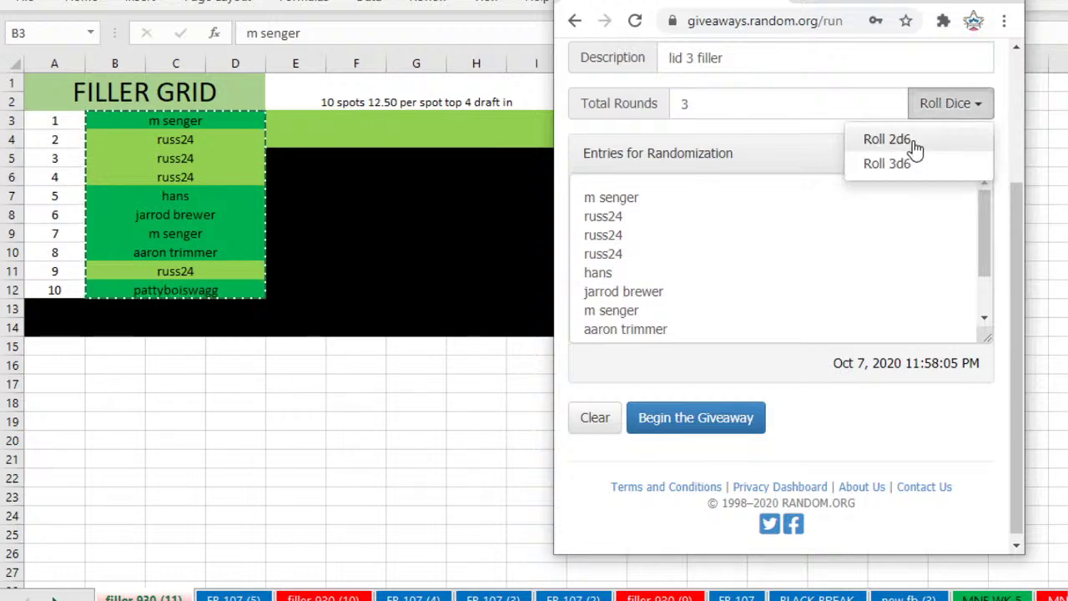
{"action": "left_click", "coordinate": [889, 141]}
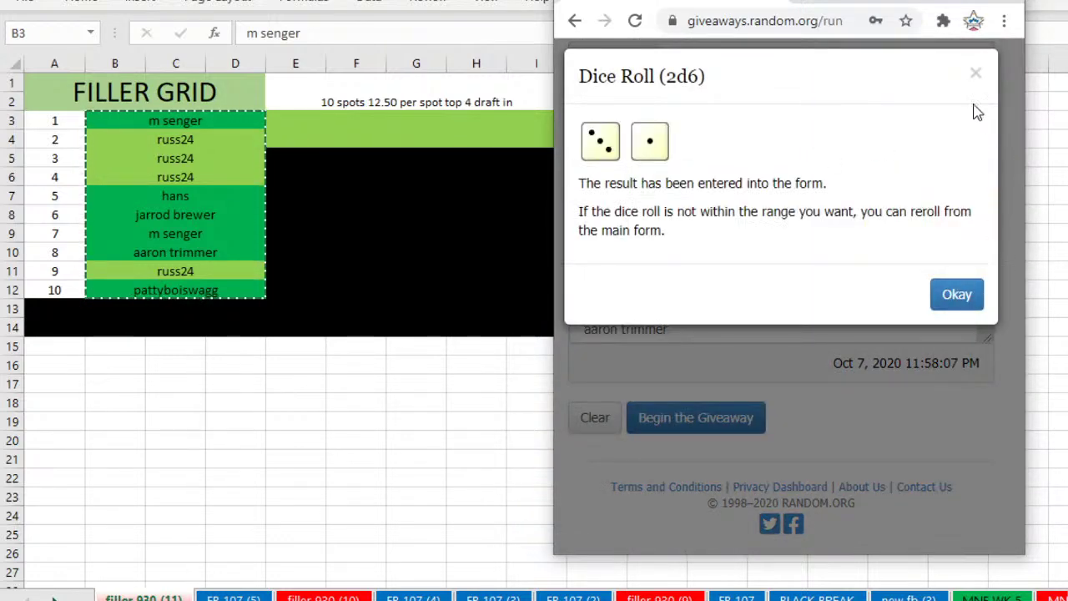
{"action": "left_click", "coordinate": [974, 74]}
{"action": "left_click", "coordinate": [936, 104]}
{"action": "left_click", "coordinate": [908, 142]}
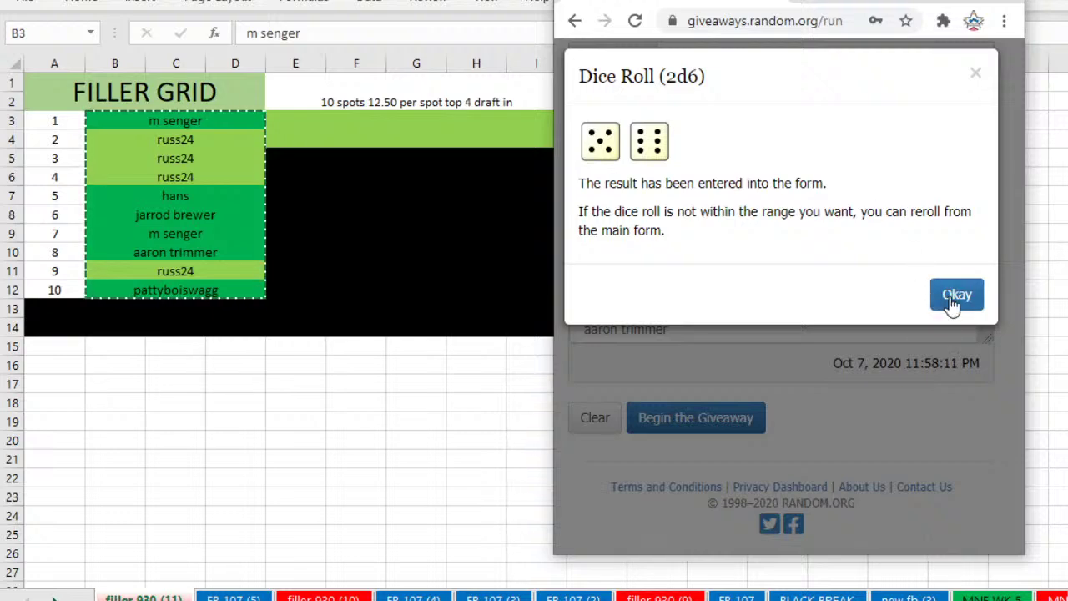
{"action": "left_click", "coordinate": [954, 297]}
{"action": "left_click", "coordinate": [672, 422]}
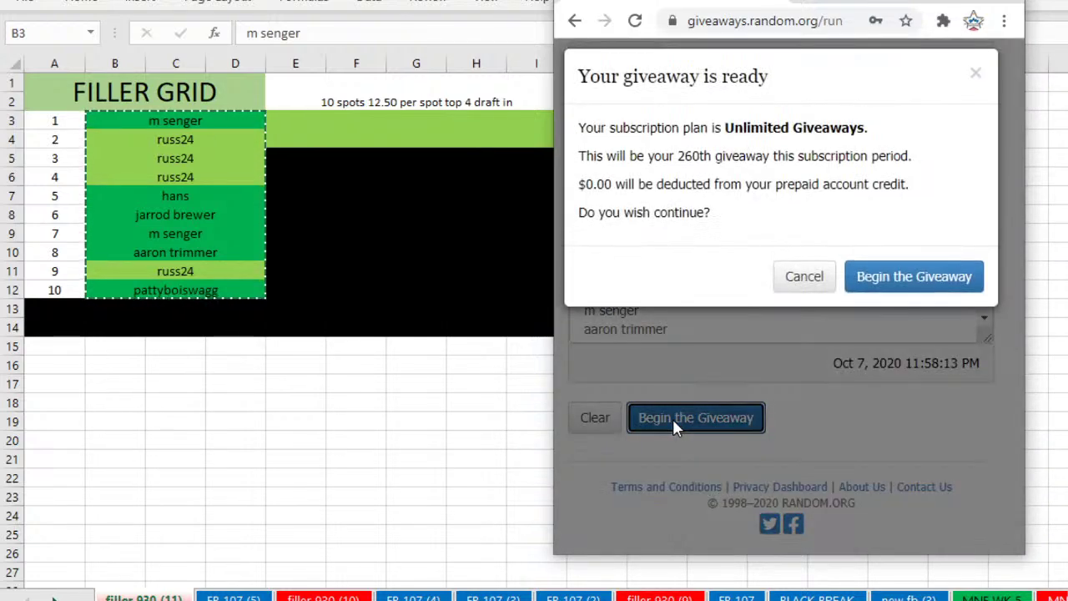
Begin the RANDOM.ORG giveaway and run all 11 randomization rounds through the final round.
{"action": "left_click", "coordinate": [916, 277]}
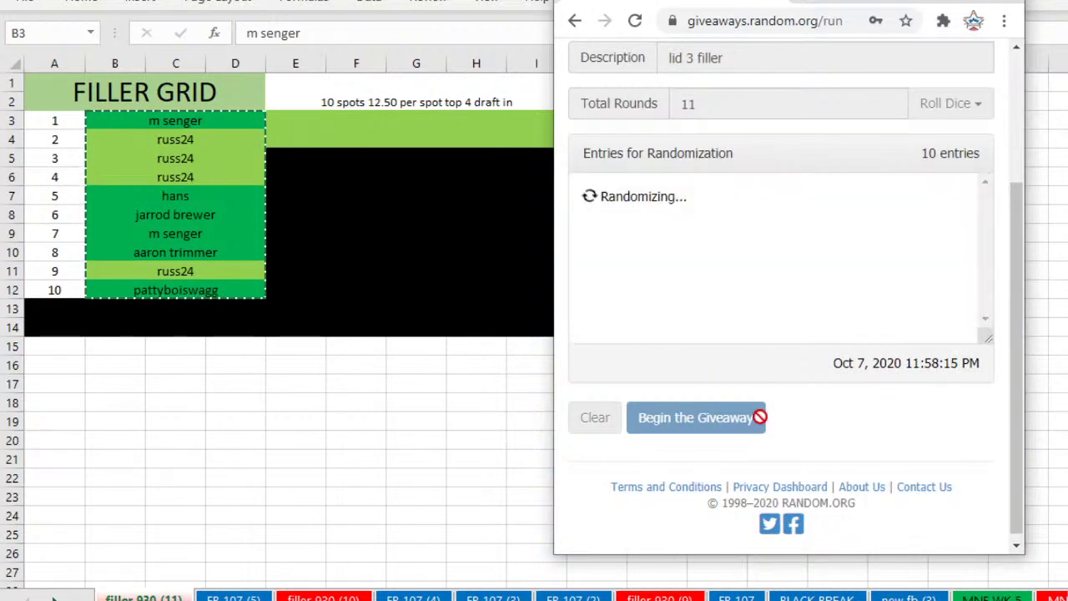
{"action": "left_click", "coordinate": [683, 418]}
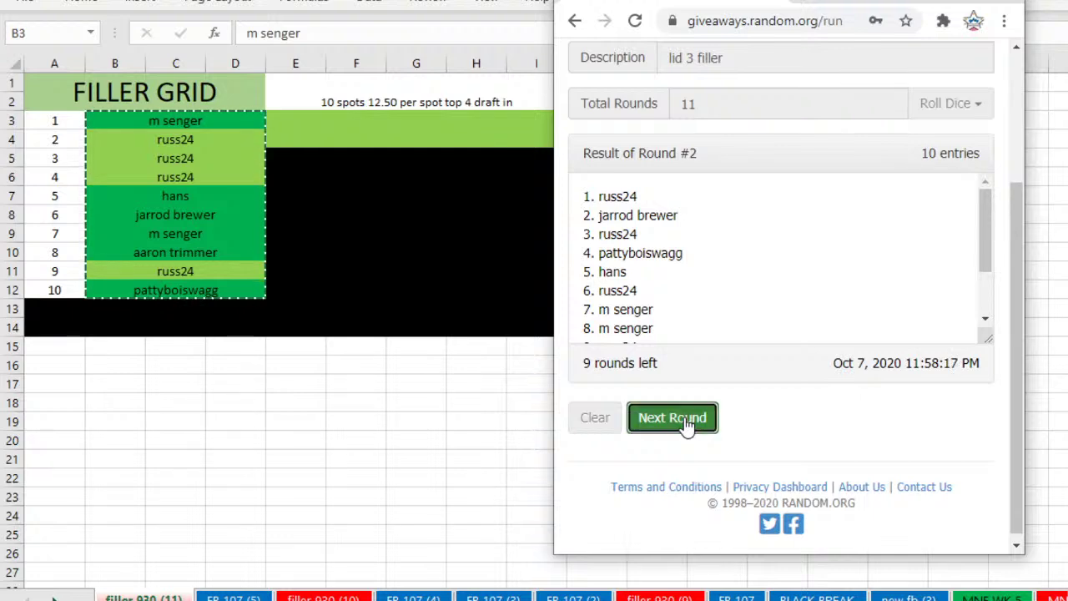
{"action": "left_click", "coordinate": [682, 417]}
{"action": "left_click", "coordinate": [683, 417]}
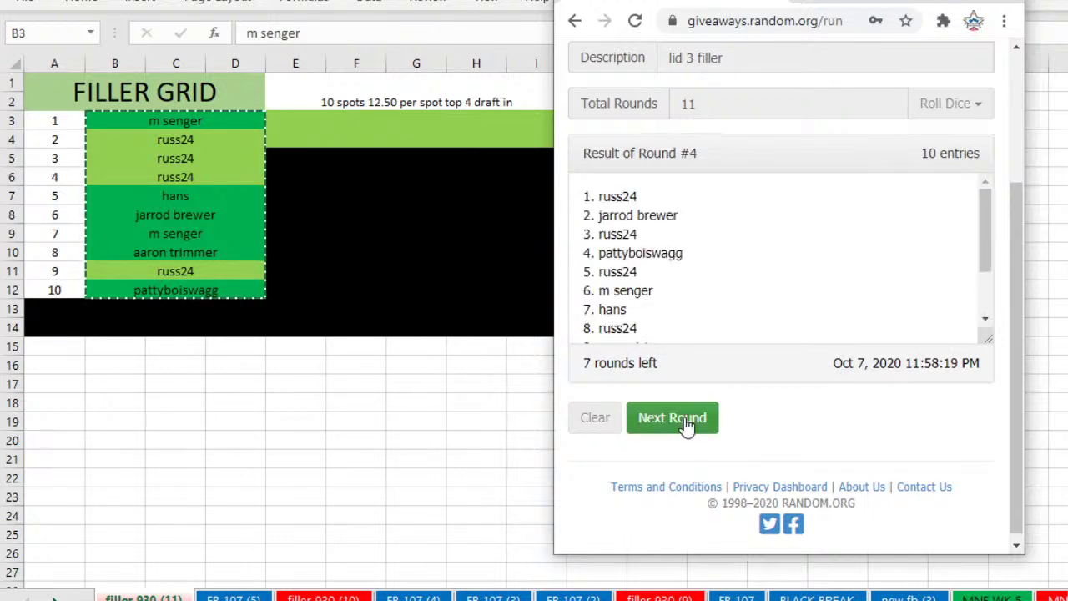
{"action": "left_click", "coordinate": [682, 417]}
{"action": "left_click", "coordinate": [682, 417]}
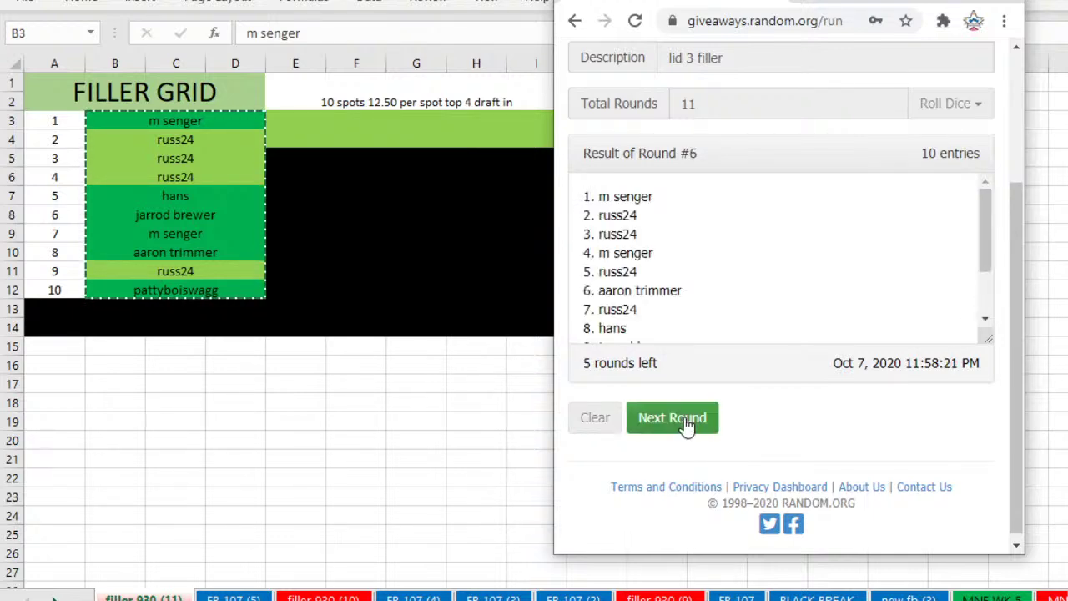
{"action": "left_click", "coordinate": [682, 418]}
{"action": "left_click", "coordinate": [683, 418]}
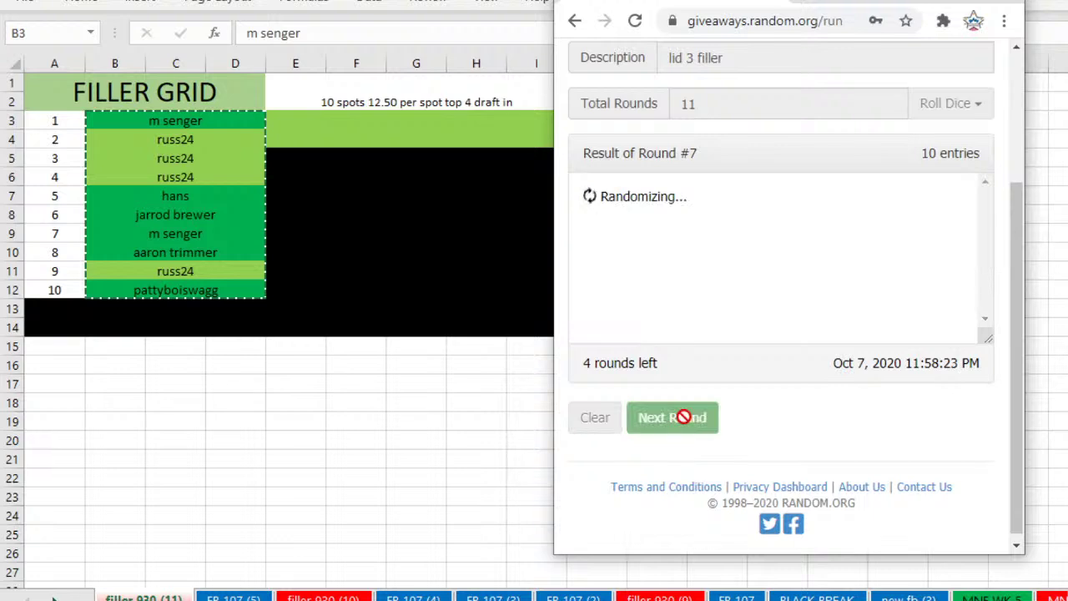
{"action": "left_click", "coordinate": [682, 421]}
{"action": "left_click", "coordinate": [682, 422]}
{"action": "left_click_drag", "start_coordinate": [986, 337], "coordinate": [941, 409]}
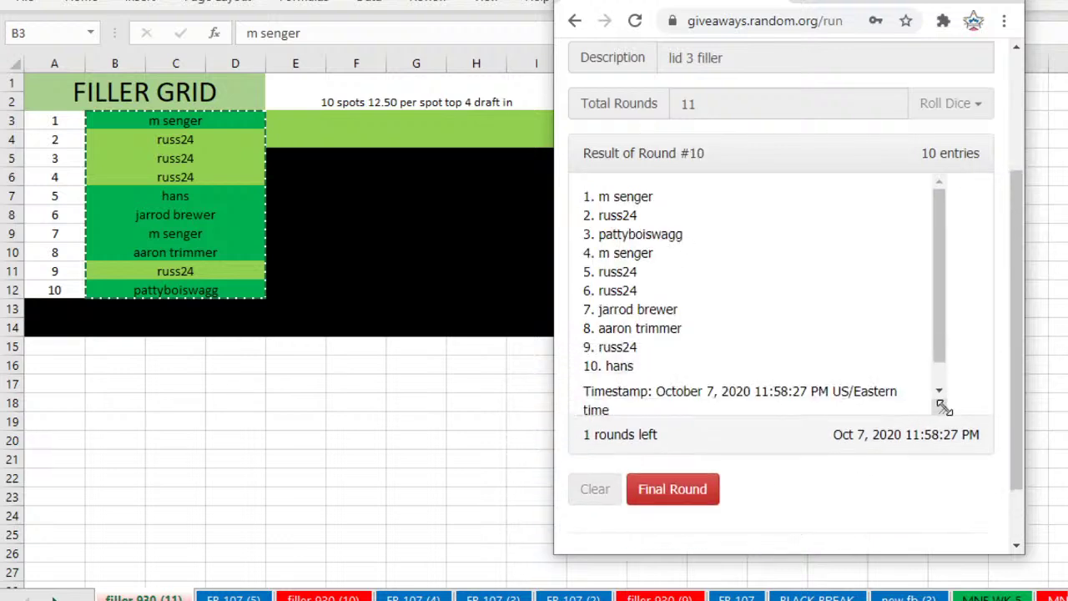
{"action": "left_click", "coordinate": [676, 494]}
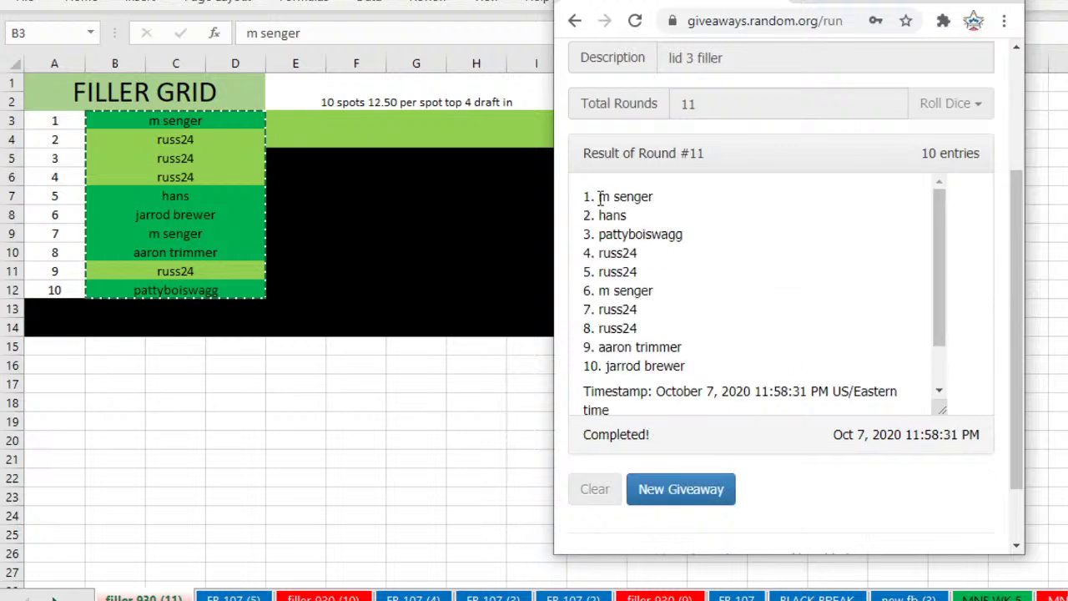
Copy the top four final results and move the browser off screen to reveal Excel.
{"action": "left_click_drag", "start_coordinate": [584, 193], "coordinate": [710, 262]}
{"action": "right_click", "coordinate": [652, 202]}
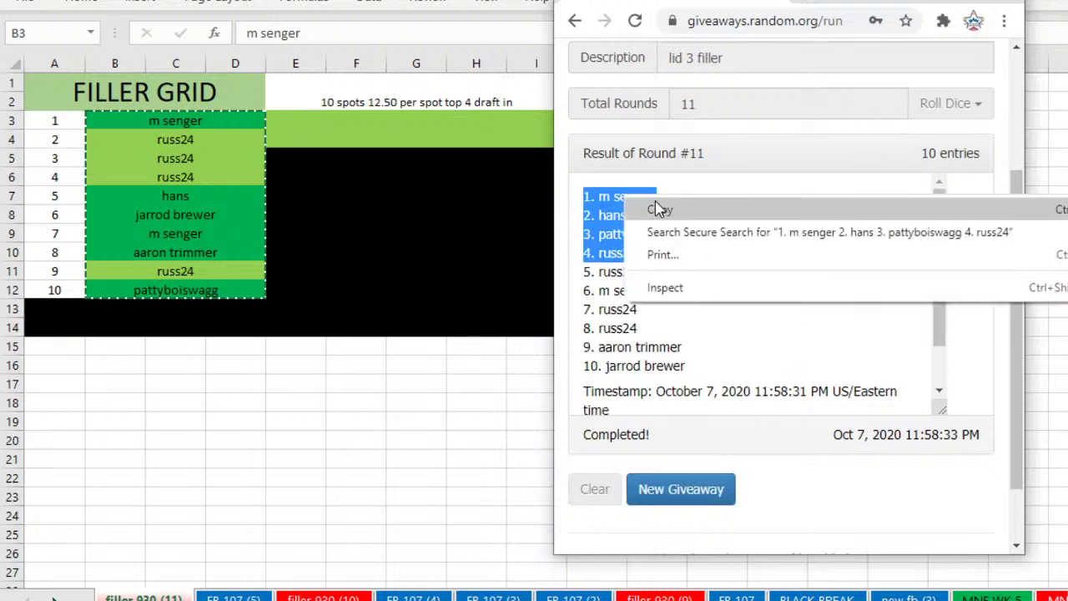
{"action": "left_click", "coordinate": [684, 216]}
{"action": "key", "text": "alt+Tab"}
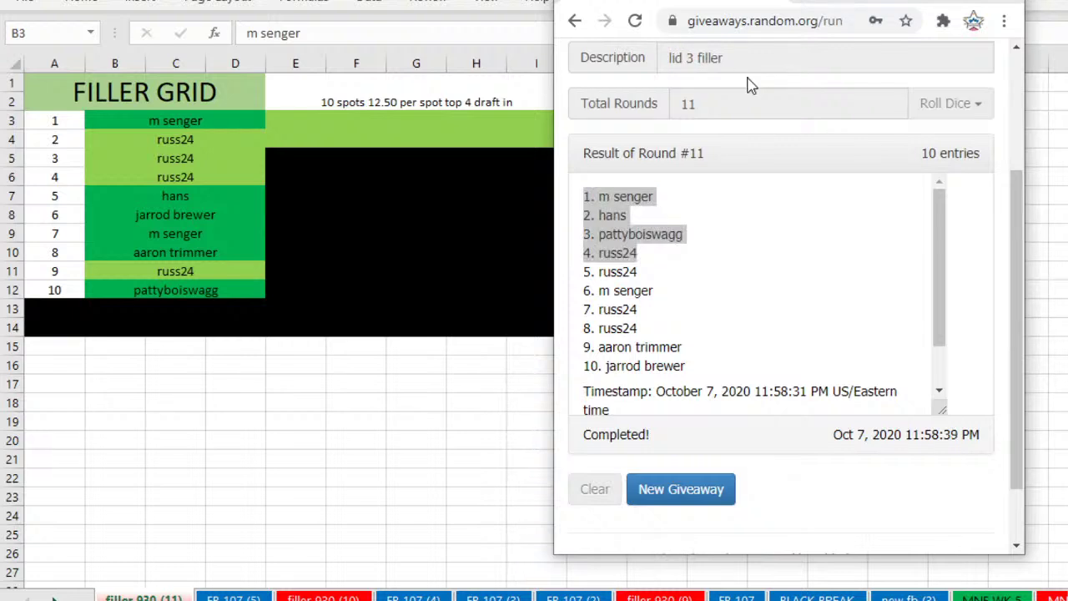
{"action": "left_click_drag", "start_coordinate": [861, 2], "coordinate": [1067, 0]}
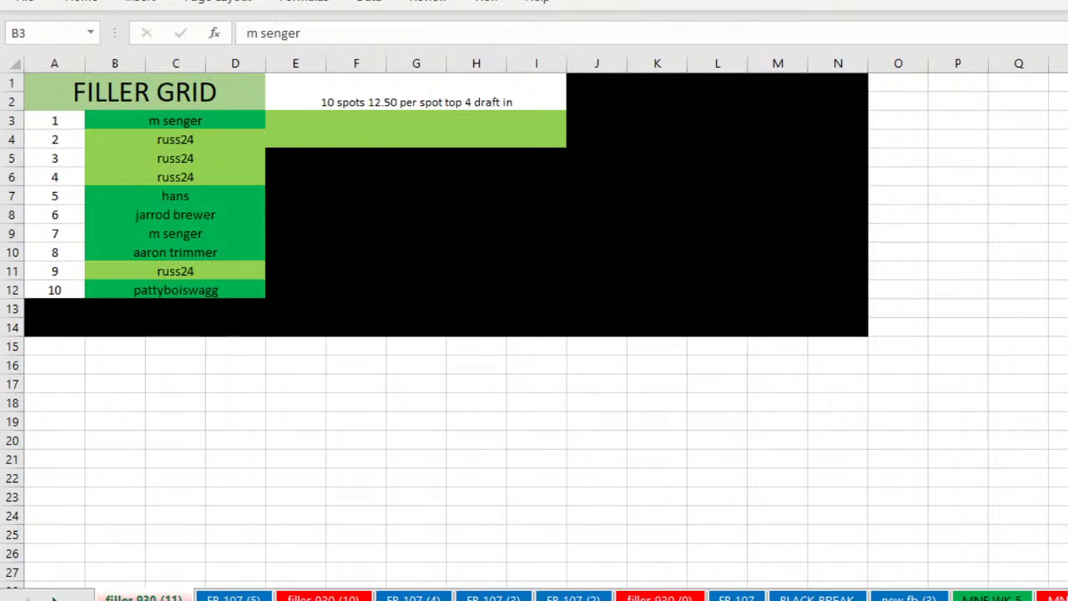
Move the filler 930 (11) sheet after FB 107 (4), then go to FB 107 (3).
{"action": "left_click", "coordinate": [411, 595]}
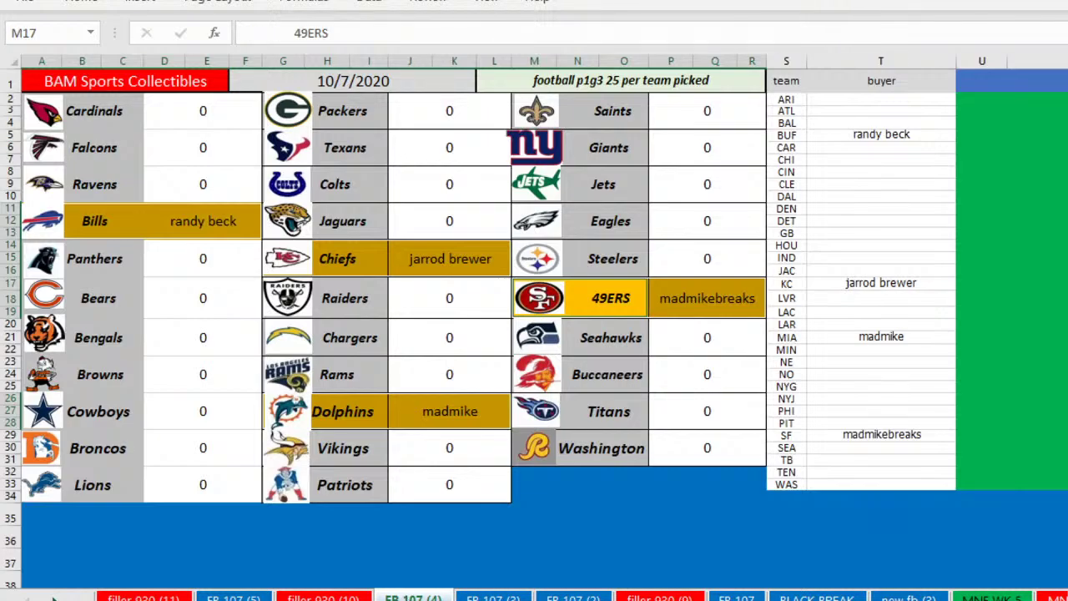
{"action": "left_click", "coordinate": [492, 597]}
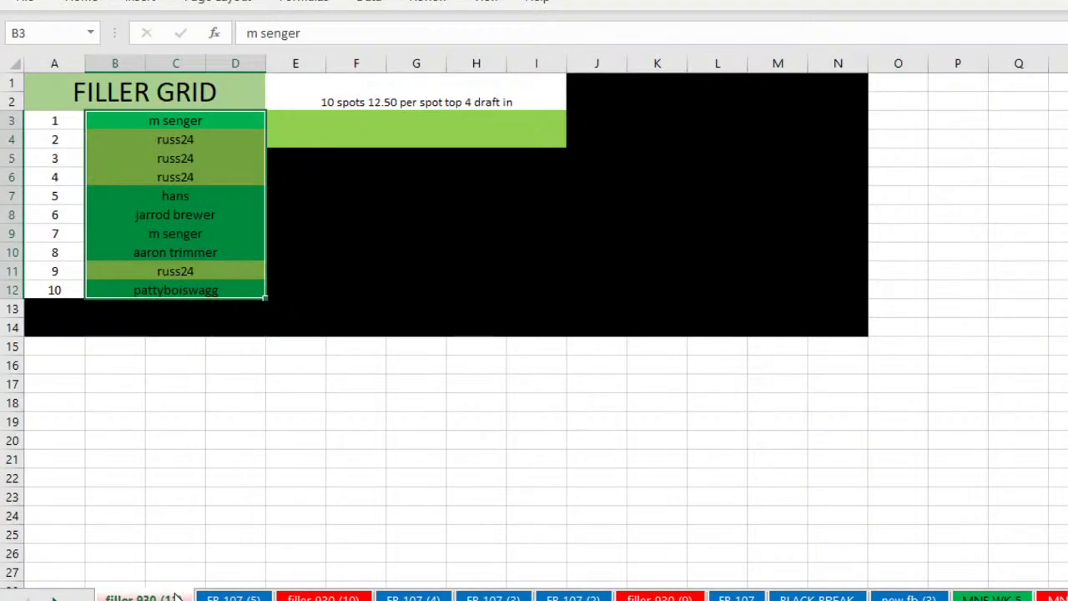
{"action": "left_click", "coordinate": [144, 598]}
{"action": "left_click_drag", "start_coordinate": [435, 590], "coordinate": [451, 593]}
{"action": "left_click", "coordinate": [493, 598]}
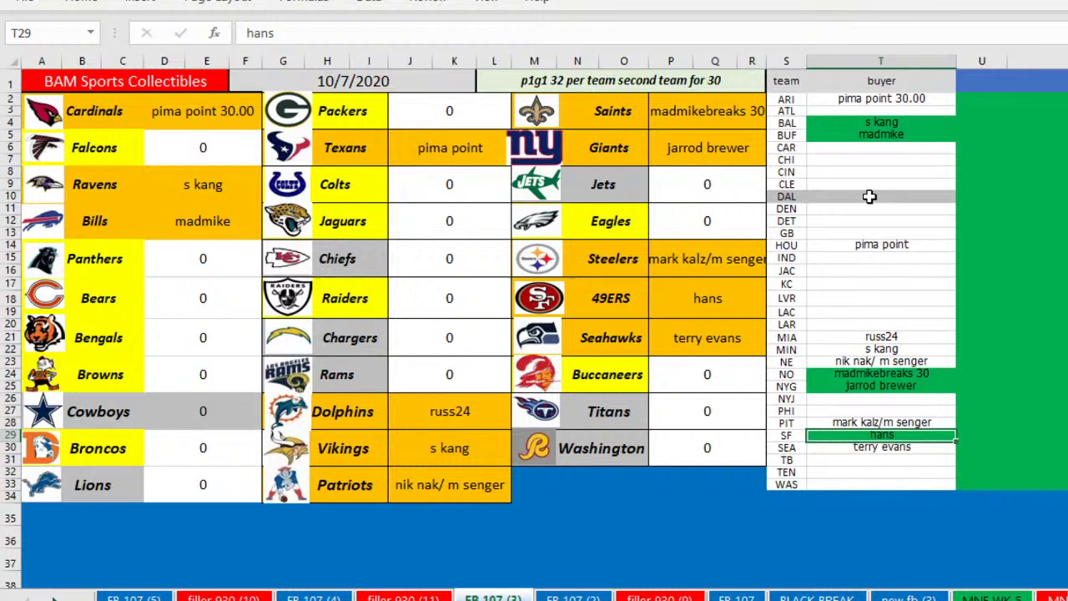
Shade buyer cells T14, T2 and T22 green as paid.
{"action": "right_click", "coordinate": [874, 245]}
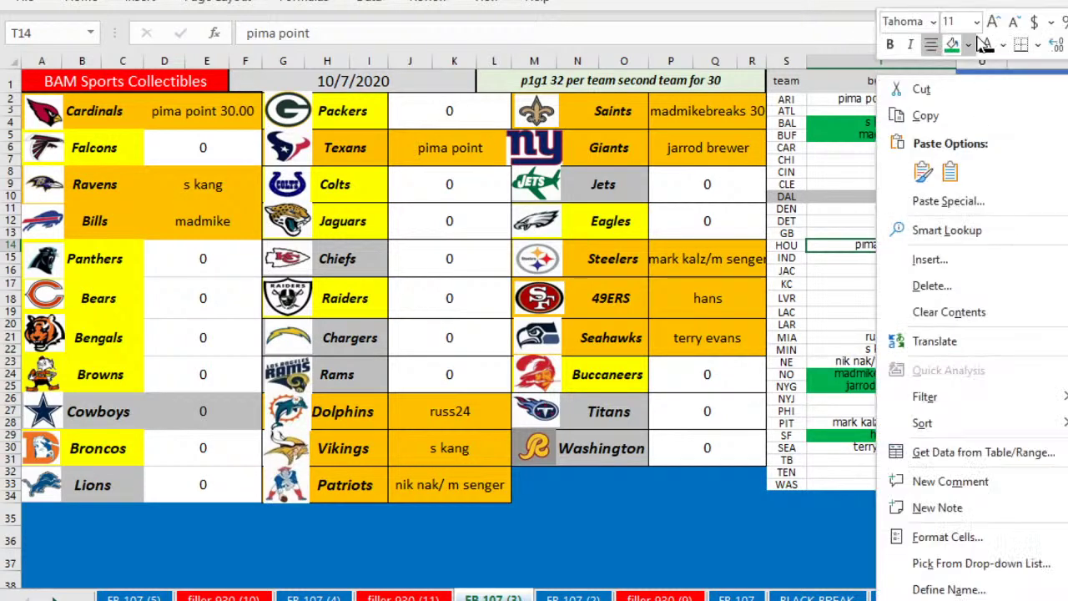
{"action": "left_click", "coordinate": [951, 45]}
{"action": "left_click", "coordinate": [874, 98]}
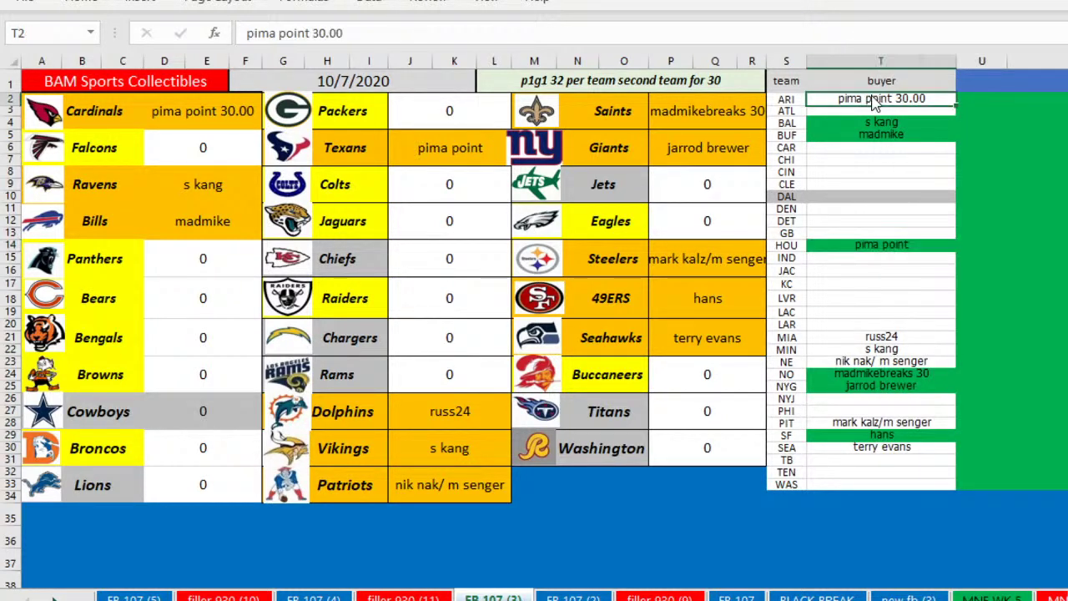
{"action": "right_click", "coordinate": [897, 99]}
{"action": "left_click", "coordinate": [974, 46]}
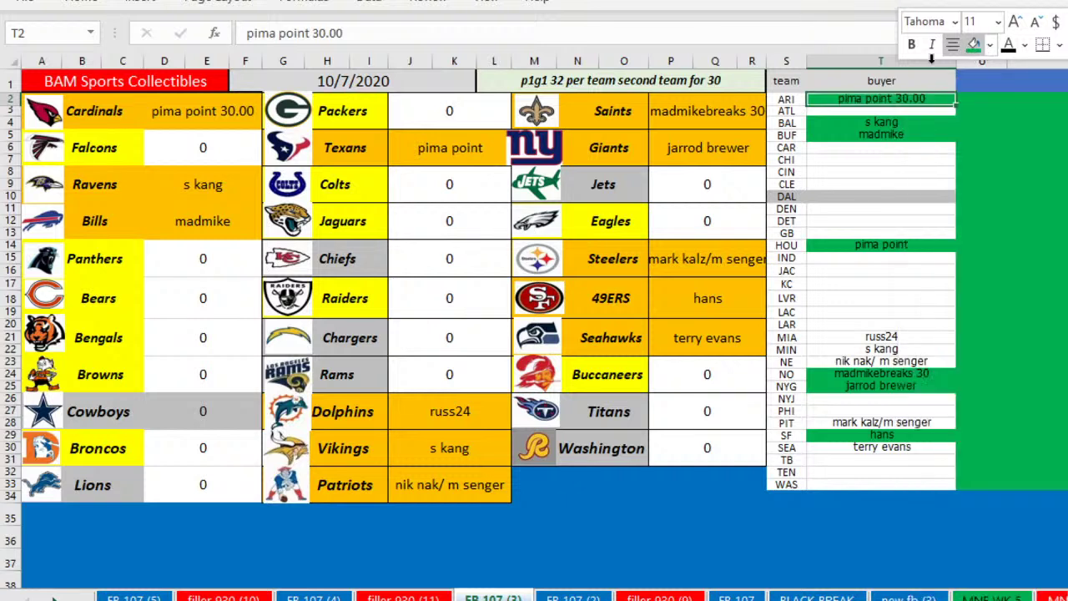
{"action": "left_click", "coordinate": [882, 348]}
{"action": "right_click", "coordinate": [886, 349]}
{"action": "left_click", "coordinate": [968, 46]}
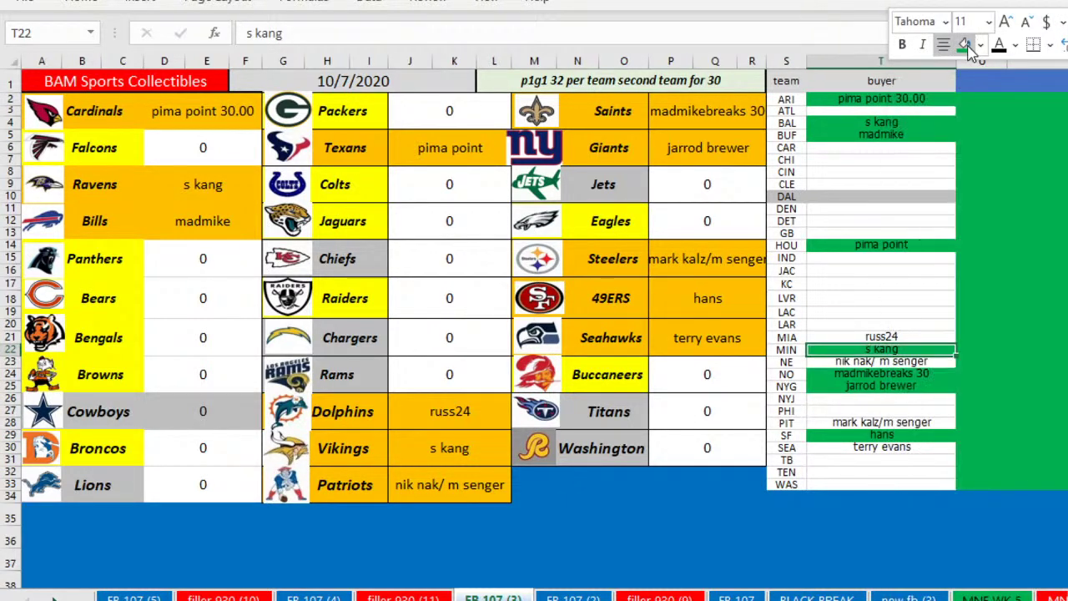
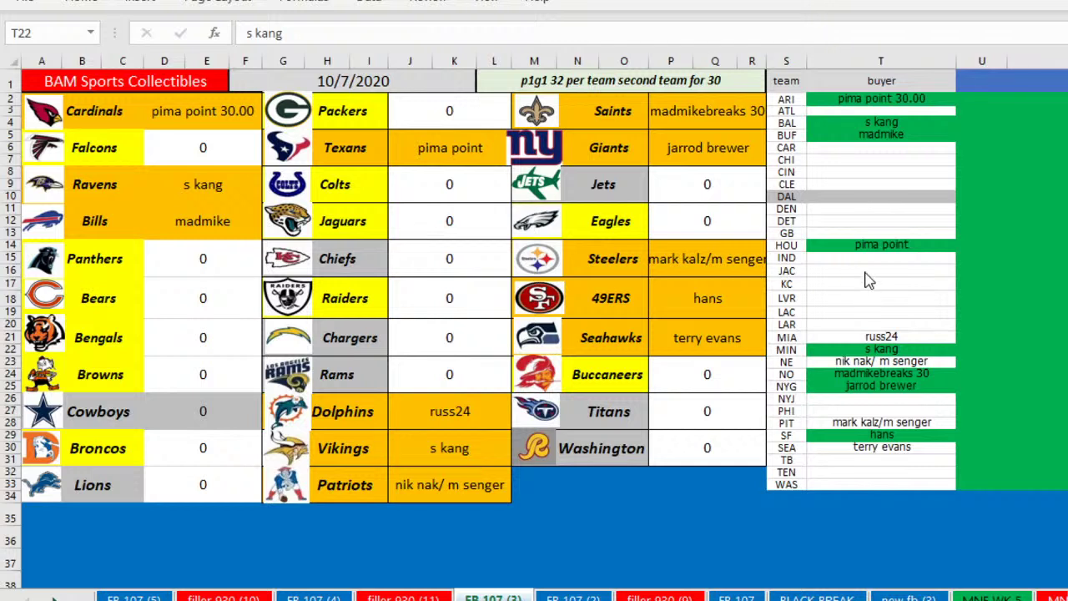
Enter a filler buyer name for ATL and fill the Falcons block orange.
{"action": "left_click", "coordinate": [850, 111]}
{"action": "type", "text": "m"}
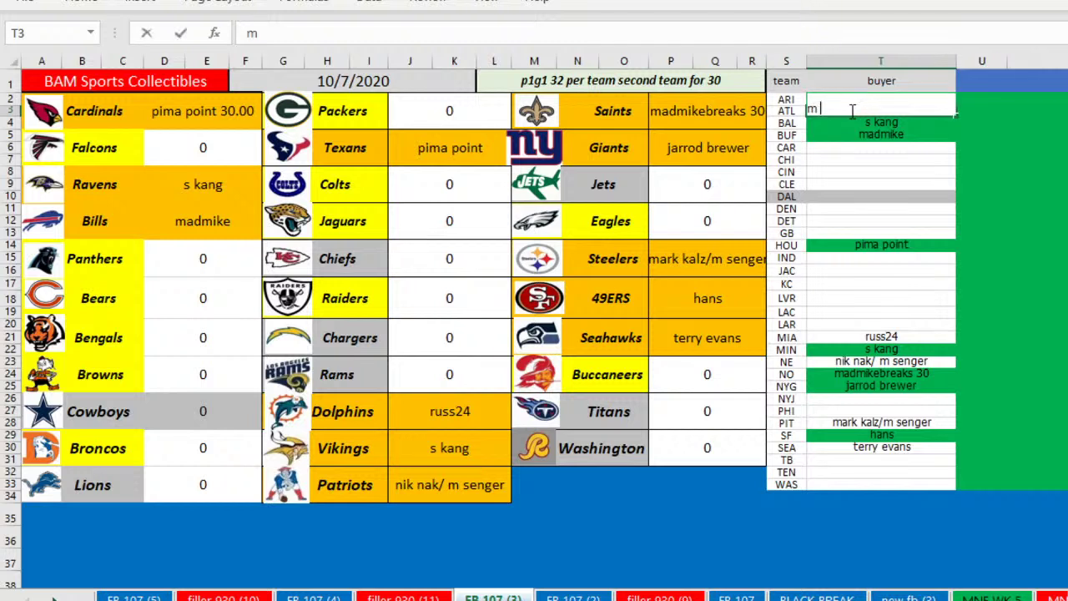
{"action": "type", "text": " senger diller"}
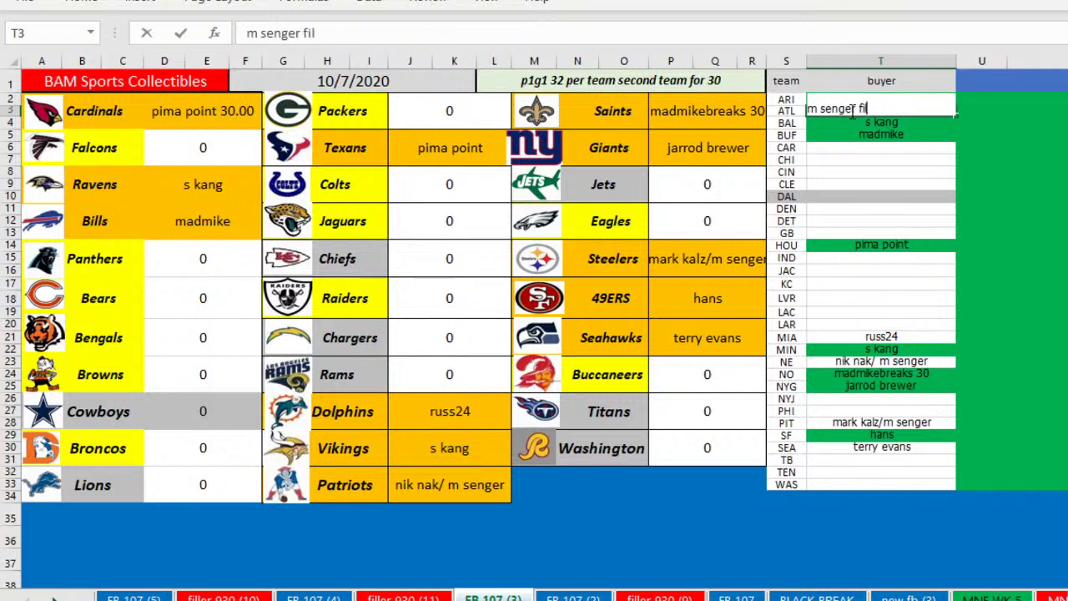
{"action": "type", "text": "ler"}
{"action": "key", "text": "Return"}
{"action": "left_click_drag", "start_coordinate": [109, 148], "coordinate": [172, 151]}
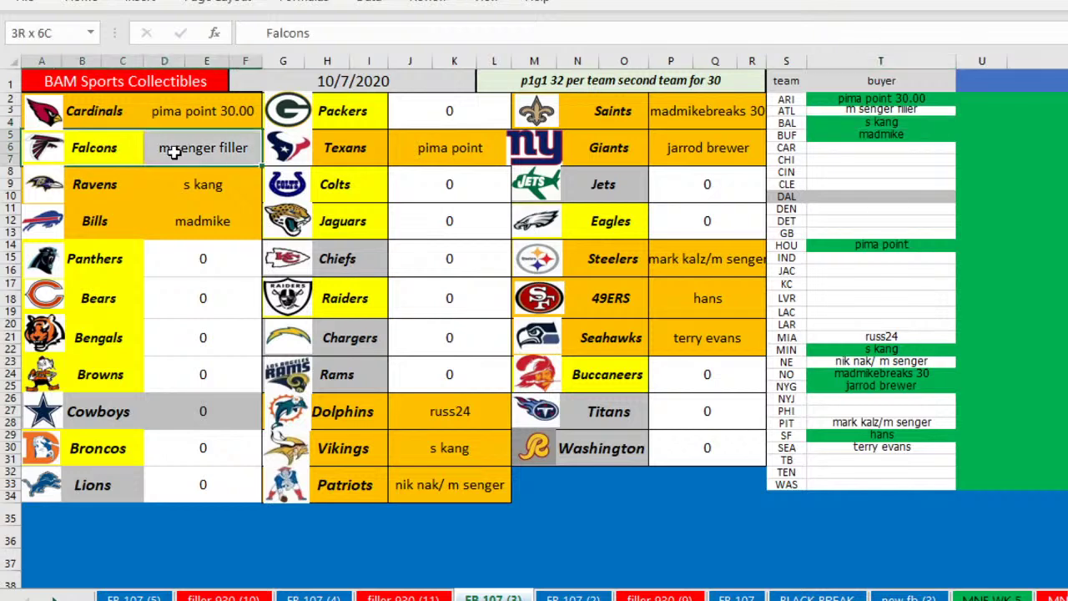
{"action": "right_click", "coordinate": [173, 152]}
{"action": "left_click", "coordinate": [267, 44]}
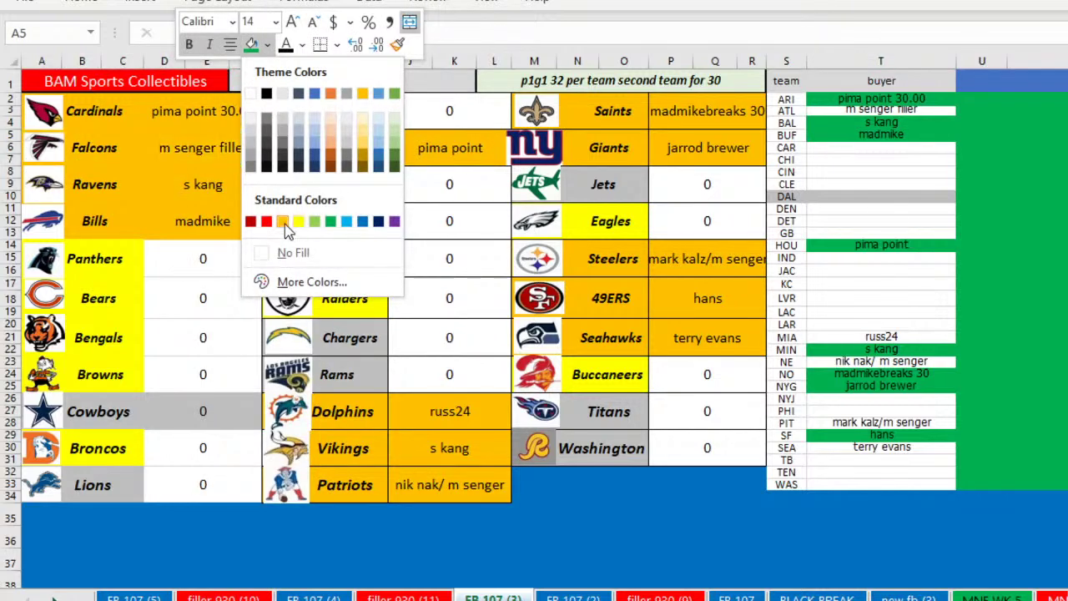
{"action": "left_click", "coordinate": [283, 222]}
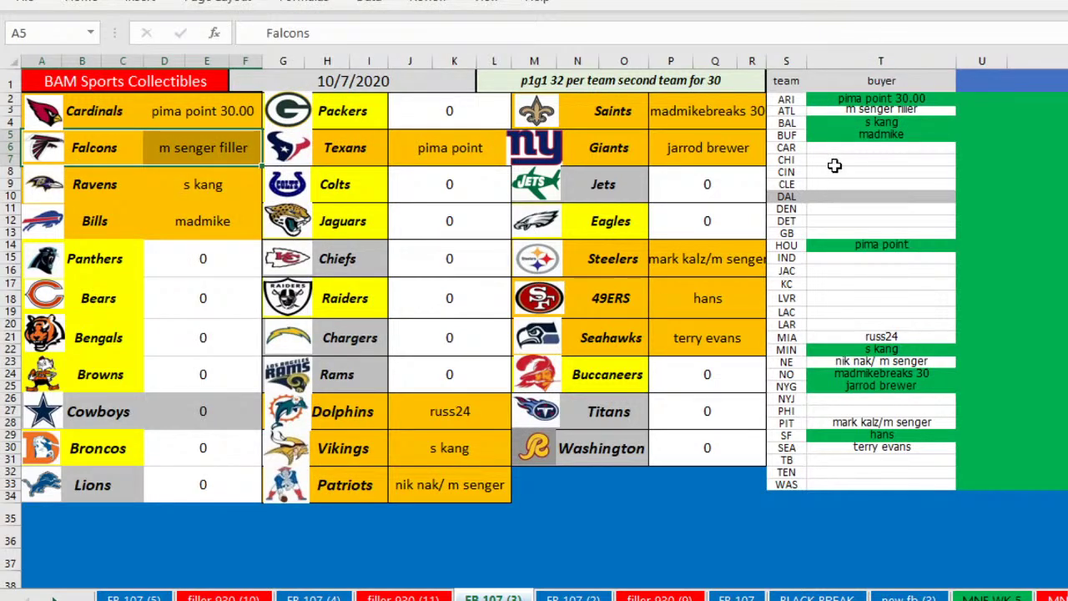
Enter a buyer name in the JAC buyer cell and fill that cell green.
{"action": "left_click", "coordinate": [848, 272]}
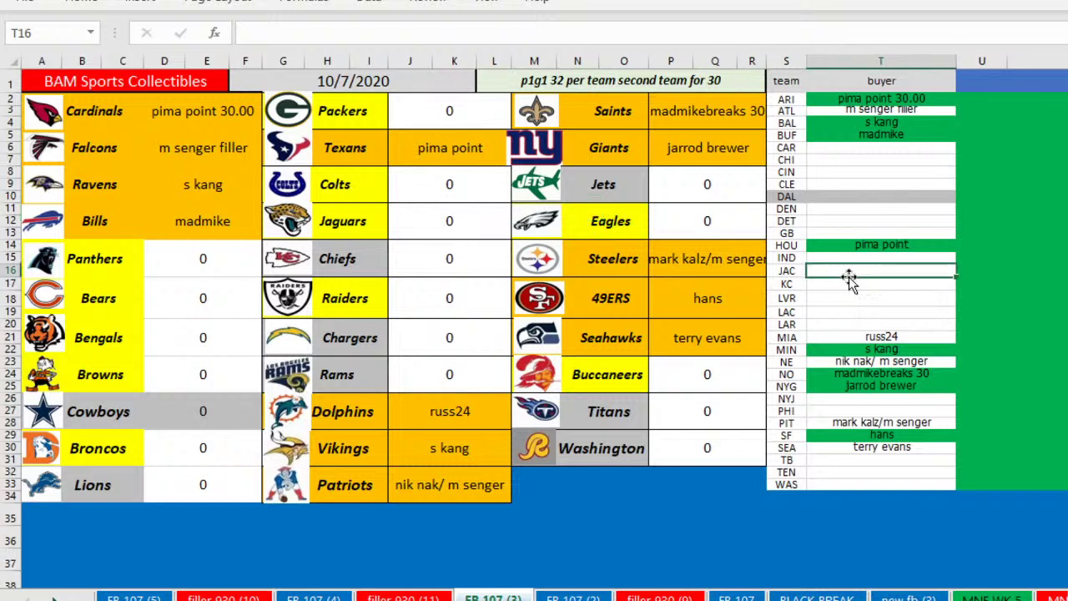
{"action": "type", "text": "hans filler"}
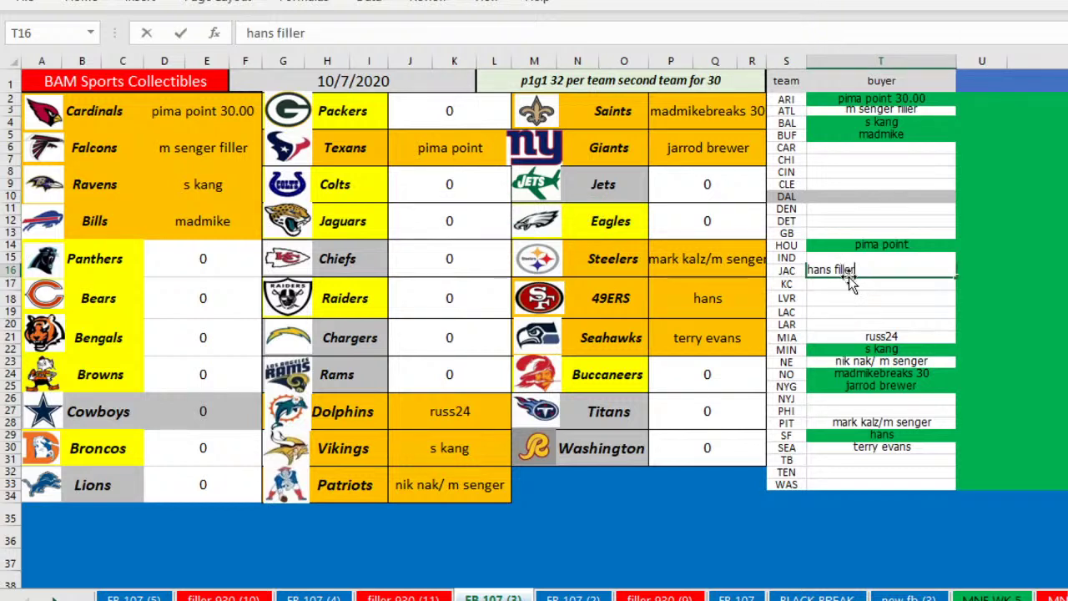
{"action": "key", "text": "Return"}
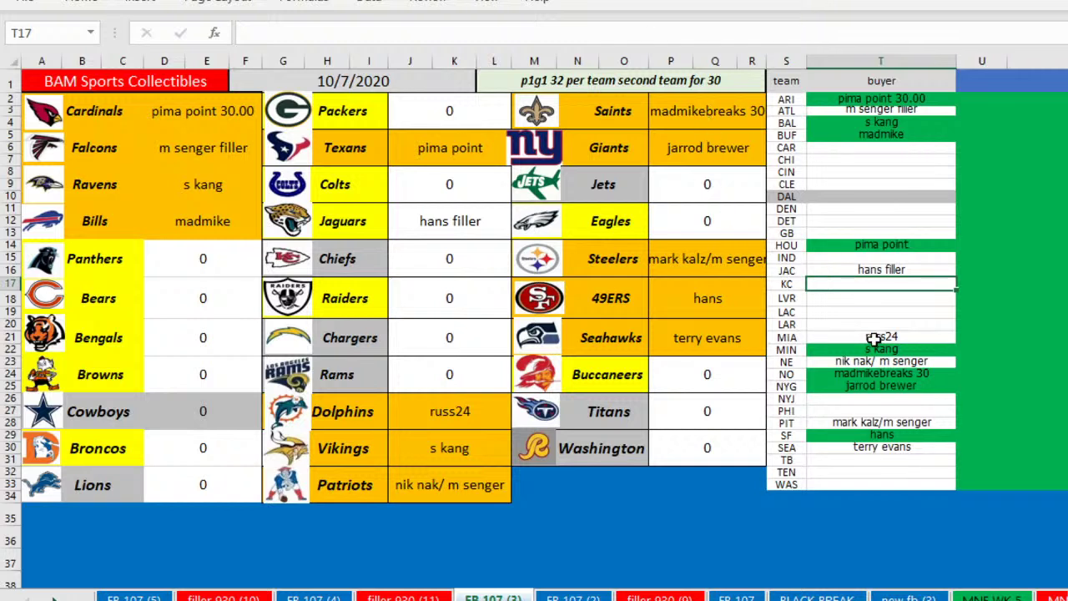
{"action": "right_click", "coordinate": [869, 275]}
{"action": "left_click", "coordinate": [947, 44]}
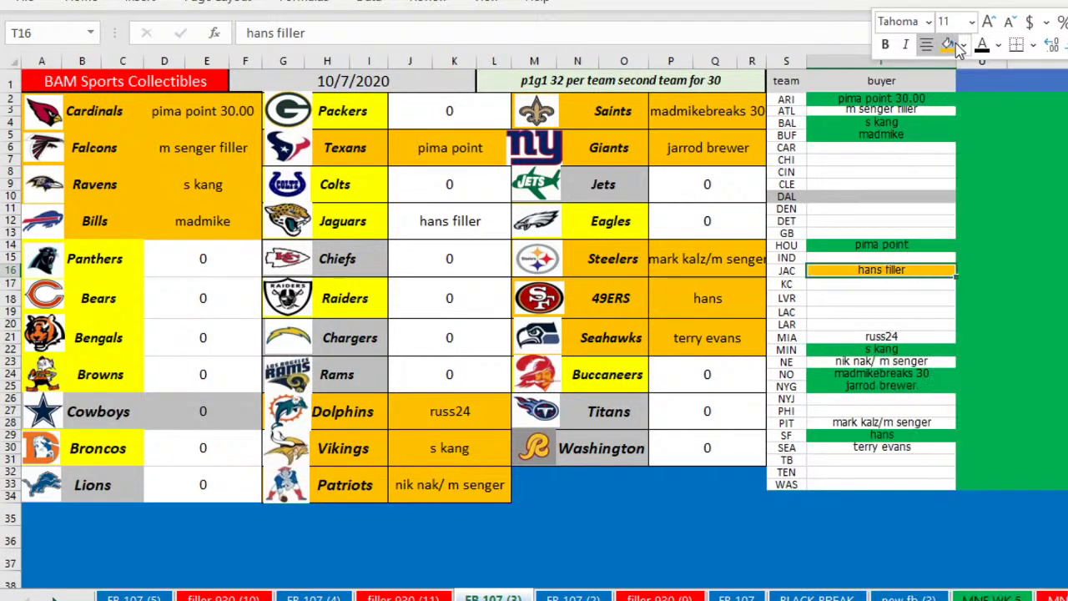
{"action": "left_click", "coordinate": [964, 45]}
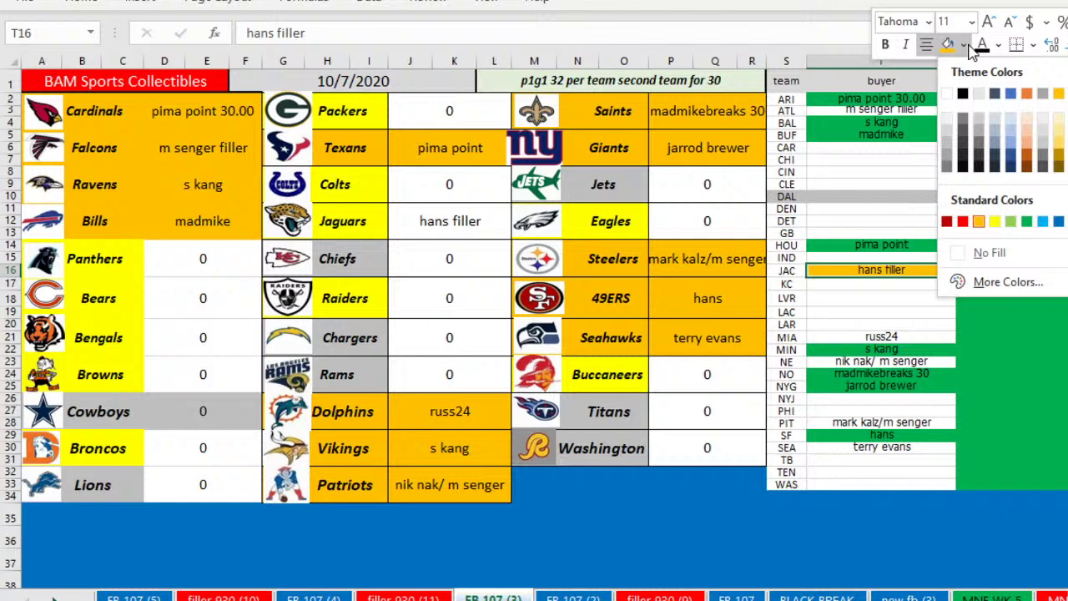
{"action": "left_click", "coordinate": [1020, 220]}
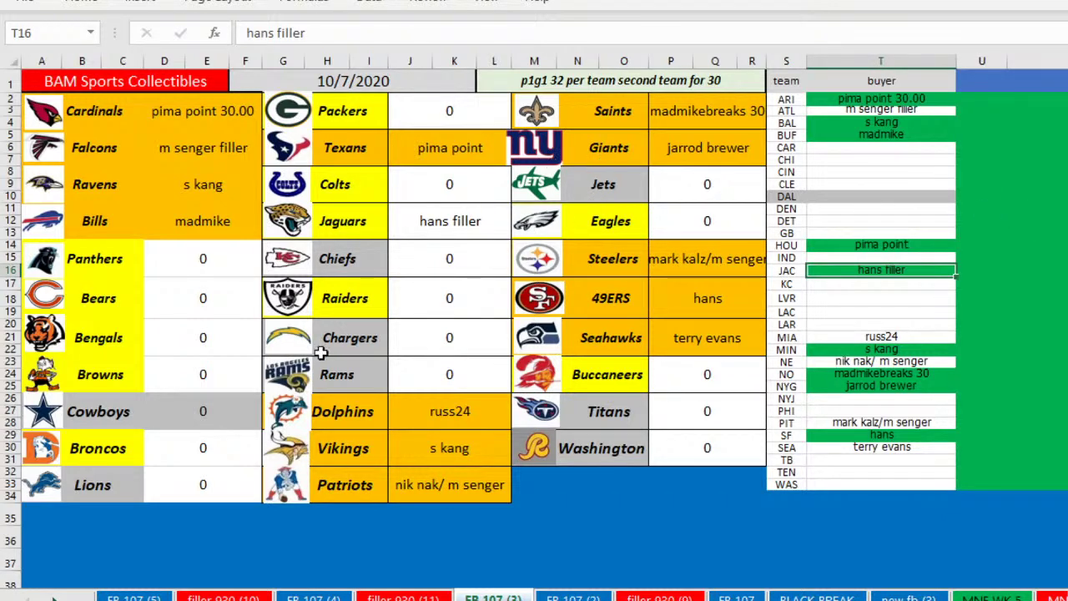
Fill the Jaguars team block orange.
{"action": "left_click_drag", "start_coordinate": [357, 222], "coordinate": [445, 213]}
{"action": "right_click", "coordinate": [446, 212]}
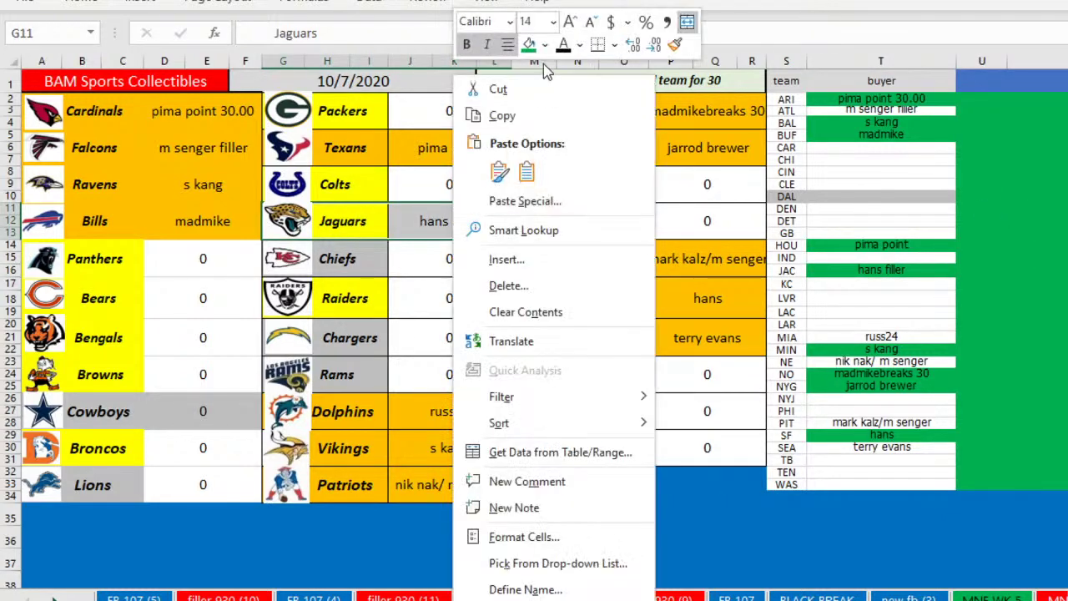
{"action": "left_click", "coordinate": [544, 44]}
{"action": "left_click", "coordinate": [560, 221]}
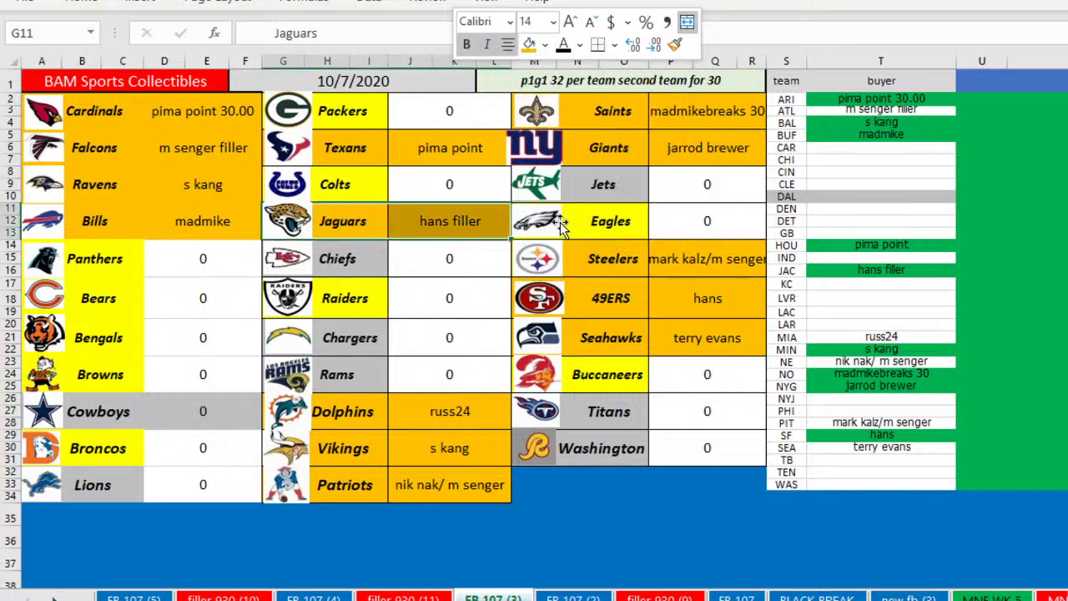
{"action": "left_click", "coordinate": [833, 170]}
Enter a filler buyer name in the CIN cell and fill it green.
{"action": "type", "text": "patty"}
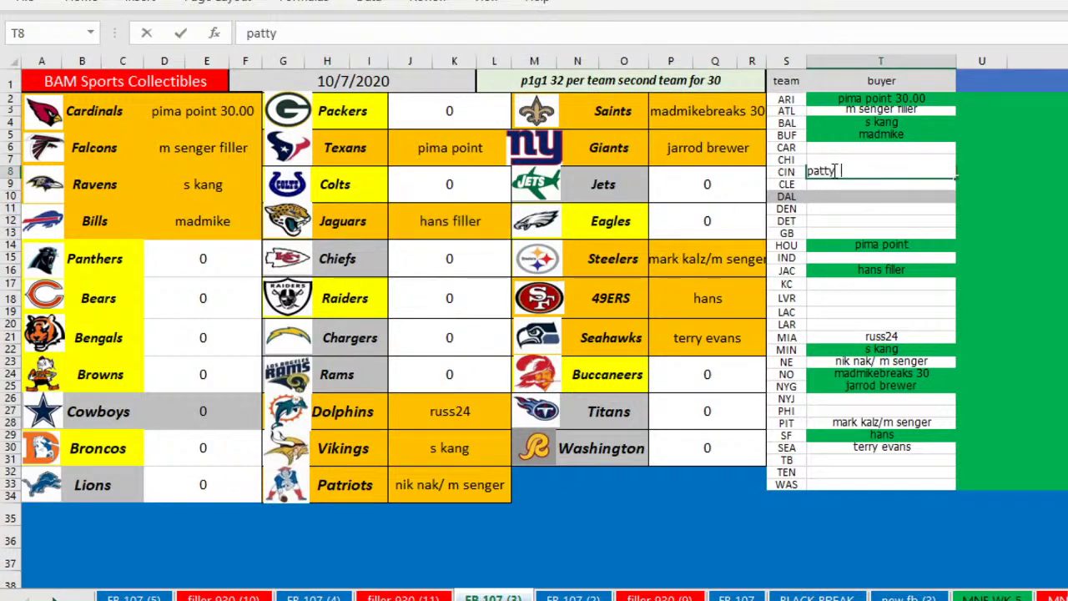
{"action": "type", "text": "boiswagg fill"}
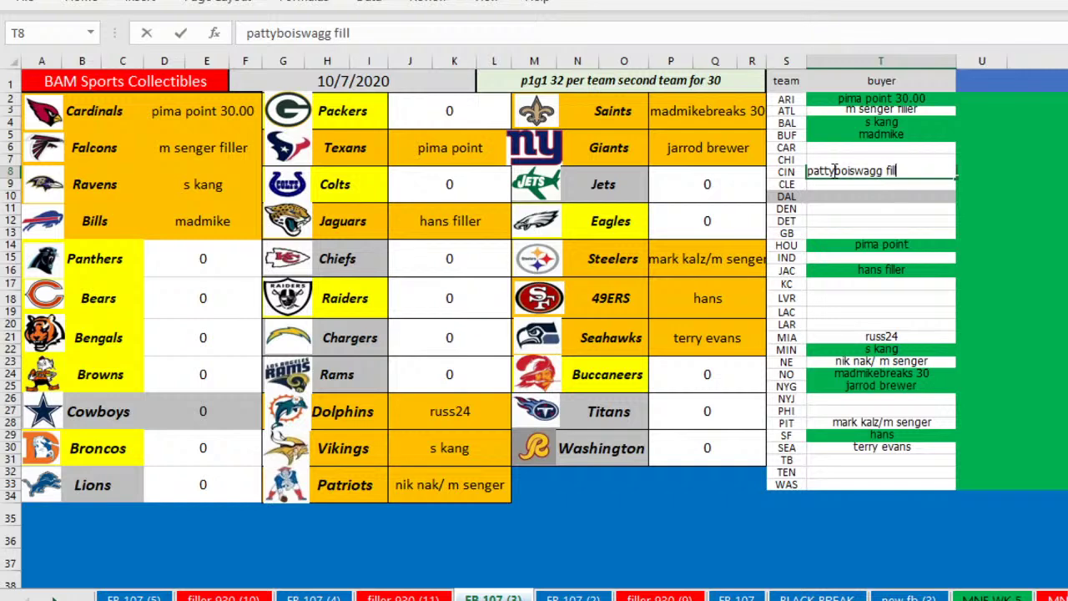
{"action": "key", "text": "Return"}
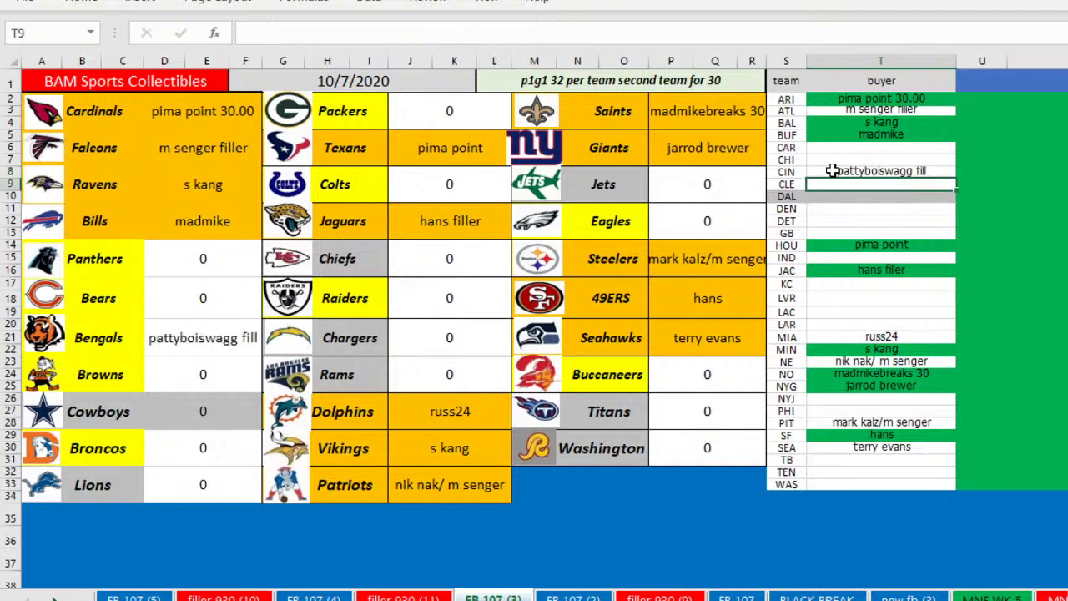
{"action": "left_click", "coordinate": [833, 171]}
{"action": "right_click", "coordinate": [833, 171]}
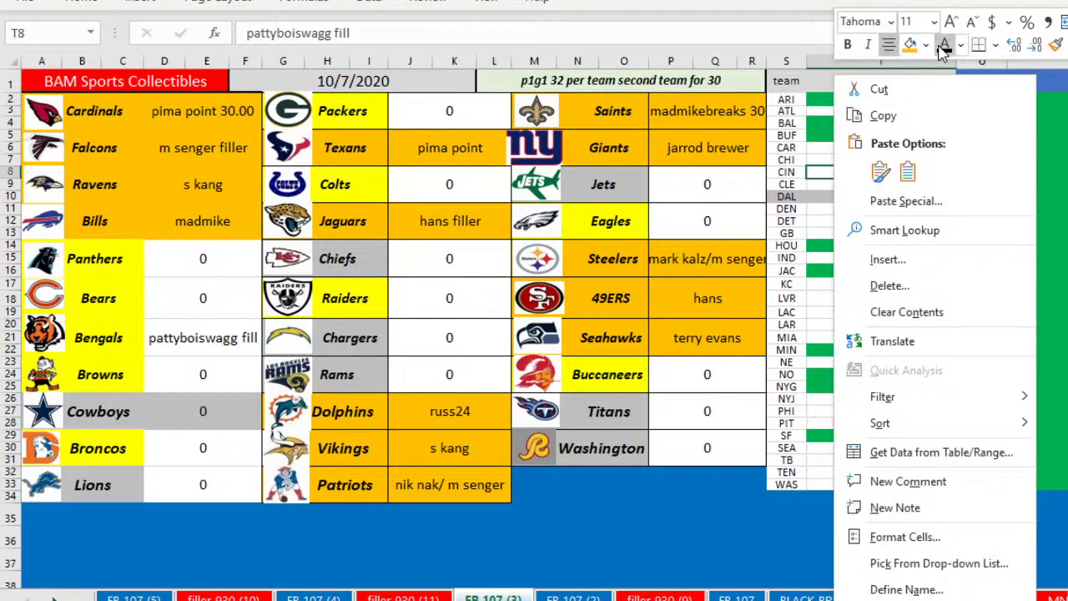
{"action": "left_click", "coordinate": [926, 44]}
{"action": "left_click", "coordinate": [989, 221]}
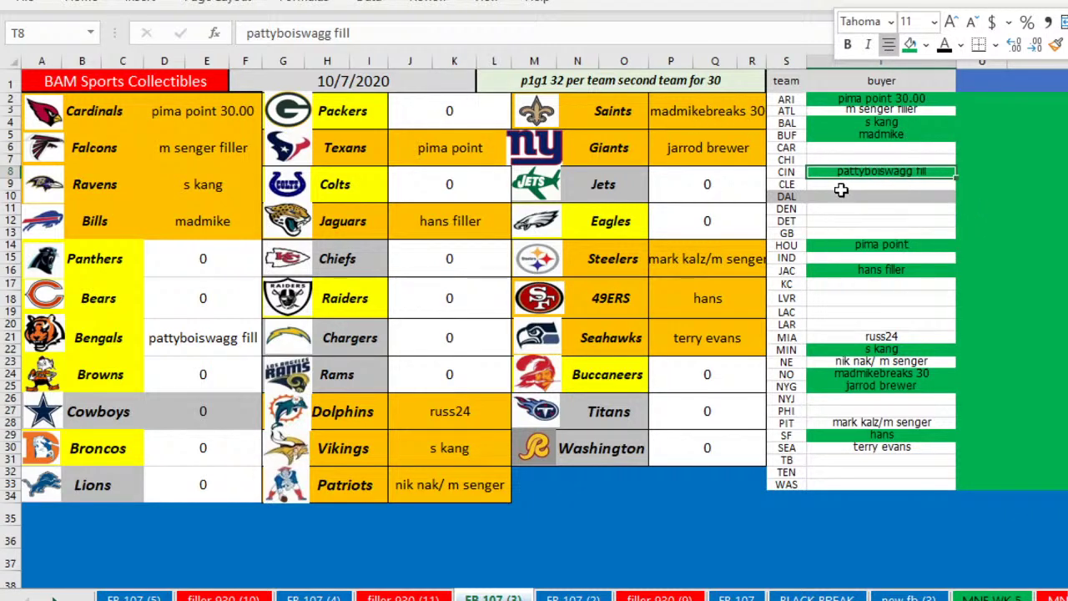
Enter a filler buyer name in the CLE cell and fill it green.
{"action": "left_click", "coordinate": [834, 187]}
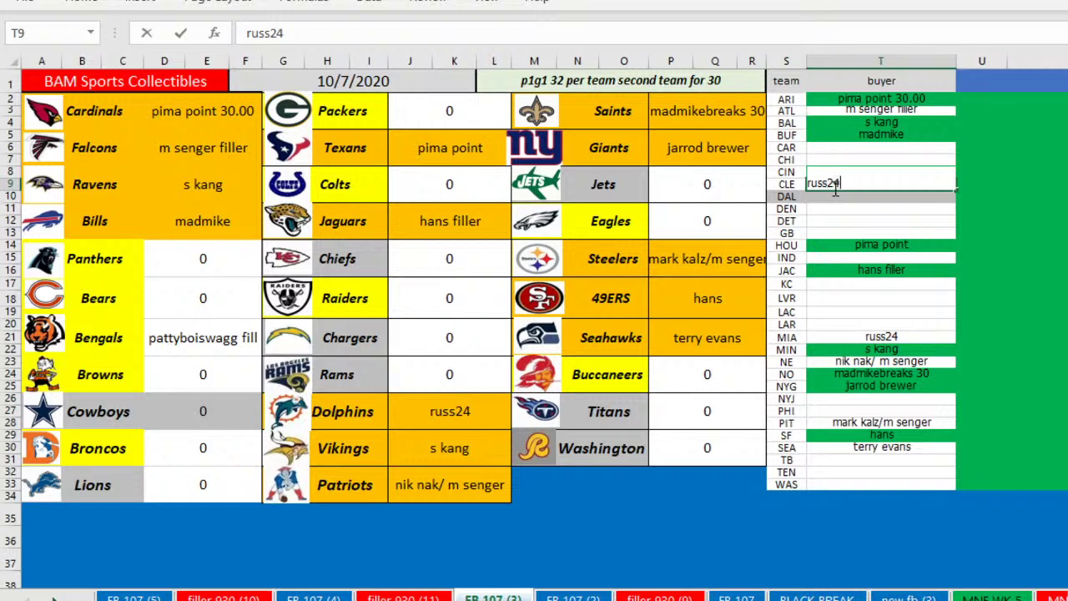
{"action": "key", "text": "Return"}
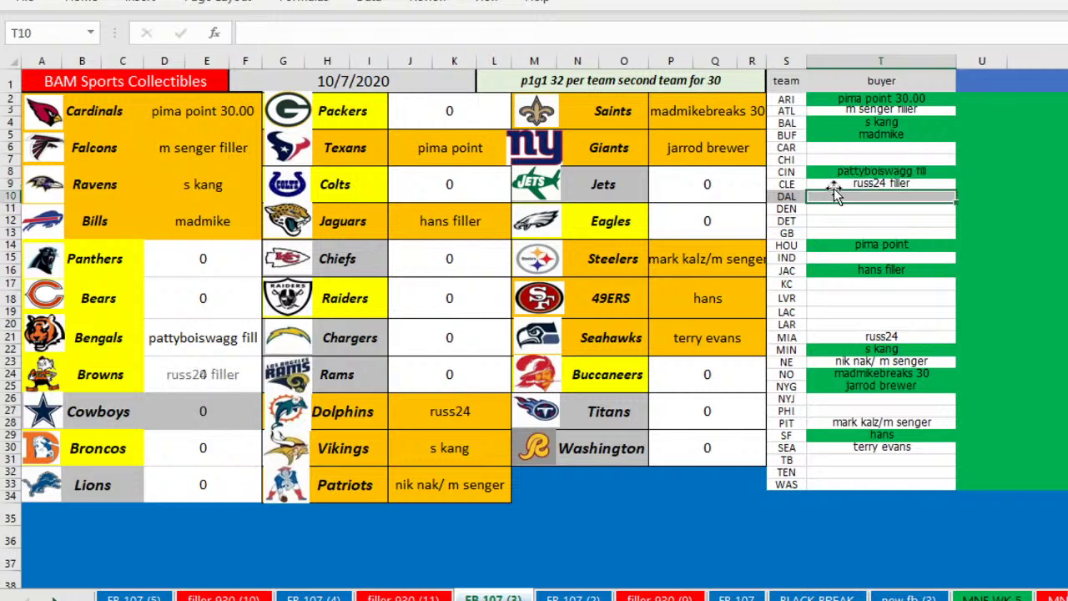
{"action": "left_click", "coordinate": [877, 184]}
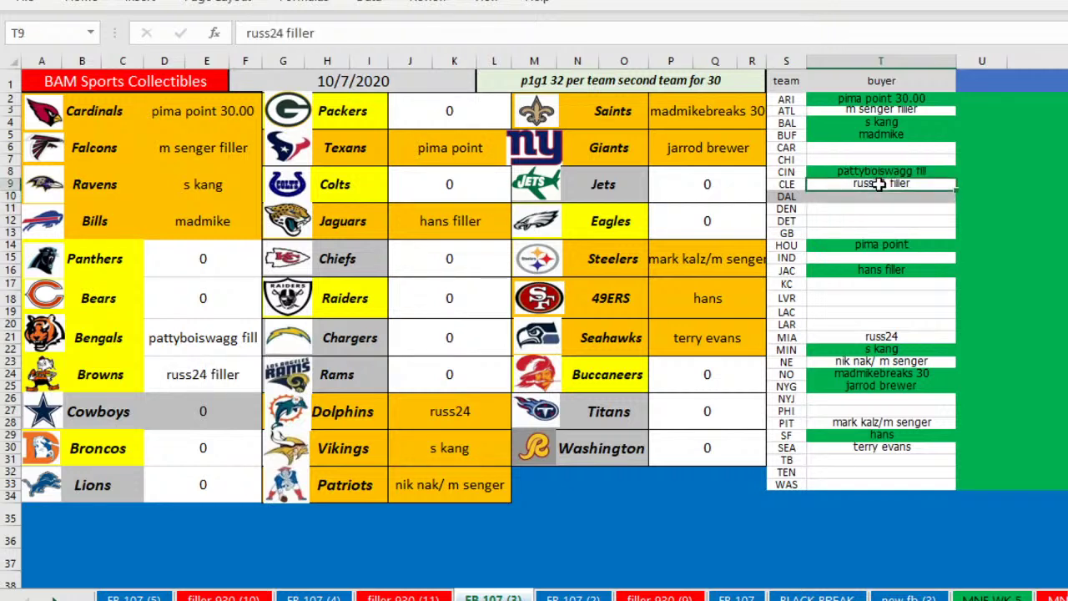
{"action": "right_click", "coordinate": [878, 182]}
{"action": "left_click", "coordinate": [956, 45]}
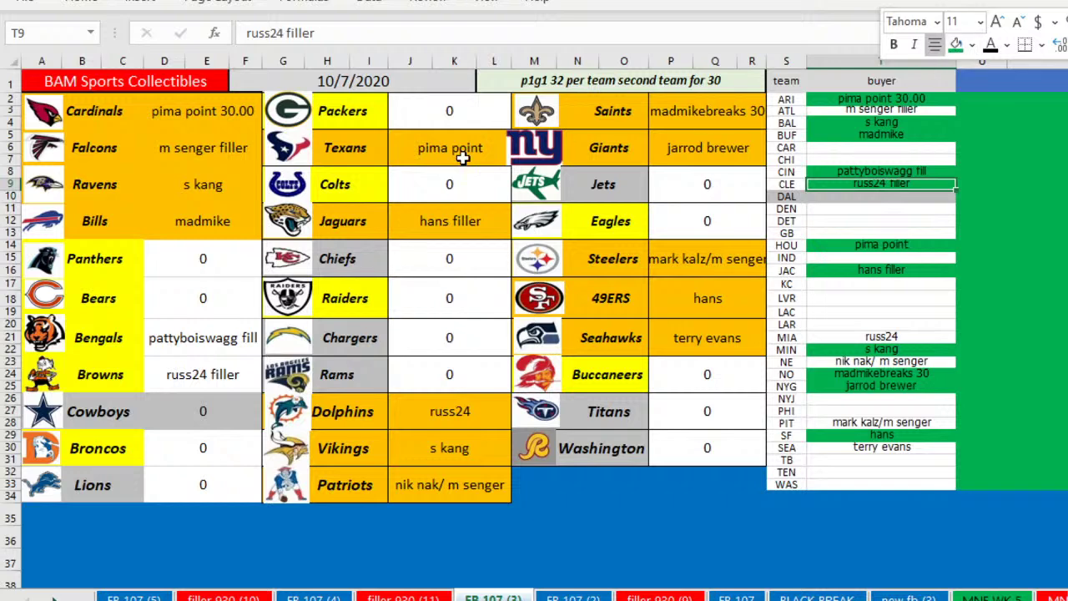
Fill the Bengals, Browns and Cowboys team blocks orange.
{"action": "left_click_drag", "start_coordinate": [109, 342], "coordinate": [192, 370]}
{"action": "right_click", "coordinate": [192, 370]}
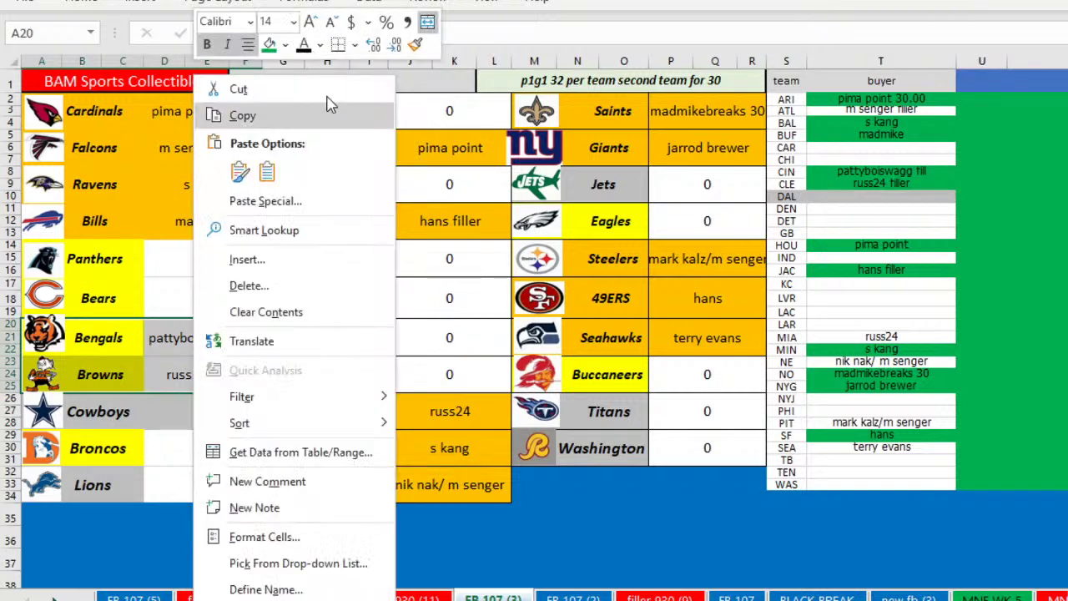
{"action": "left_click", "coordinate": [285, 44]}
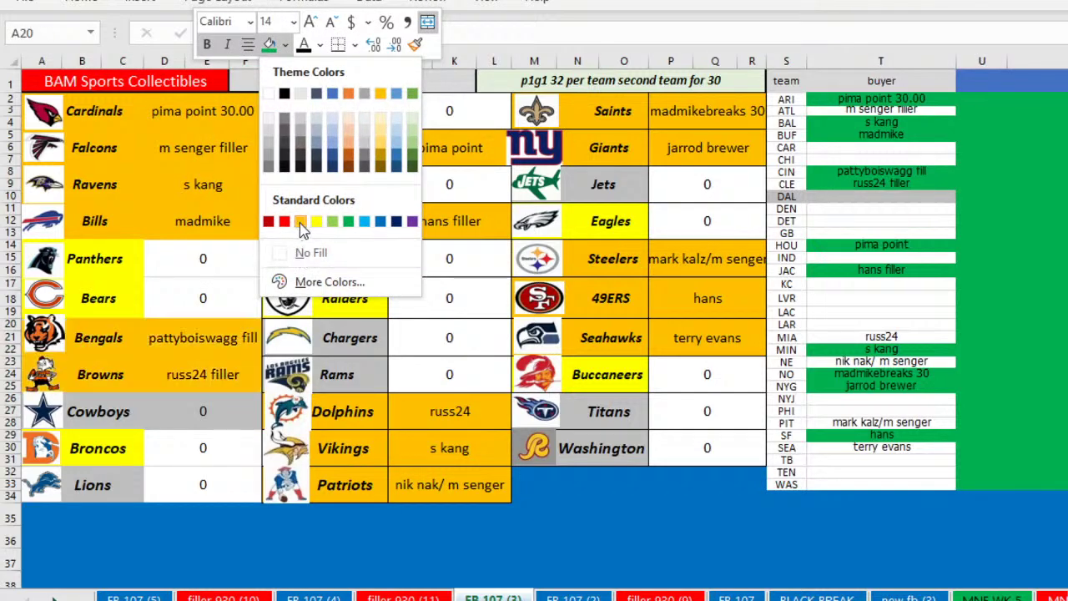
{"action": "left_click", "coordinate": [300, 221]}
{"action": "left_click_drag", "start_coordinate": [96, 411], "coordinate": [223, 411]}
{"action": "right_click", "coordinate": [224, 411]}
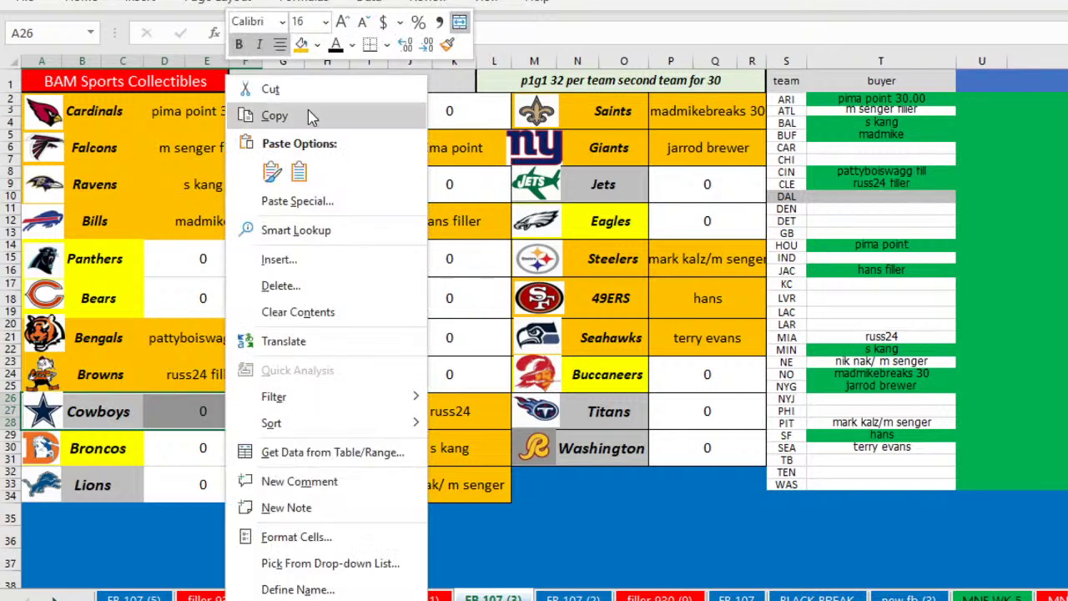
{"action": "left_click", "coordinate": [301, 44]}
{"action": "left_click", "coordinate": [701, 448]}
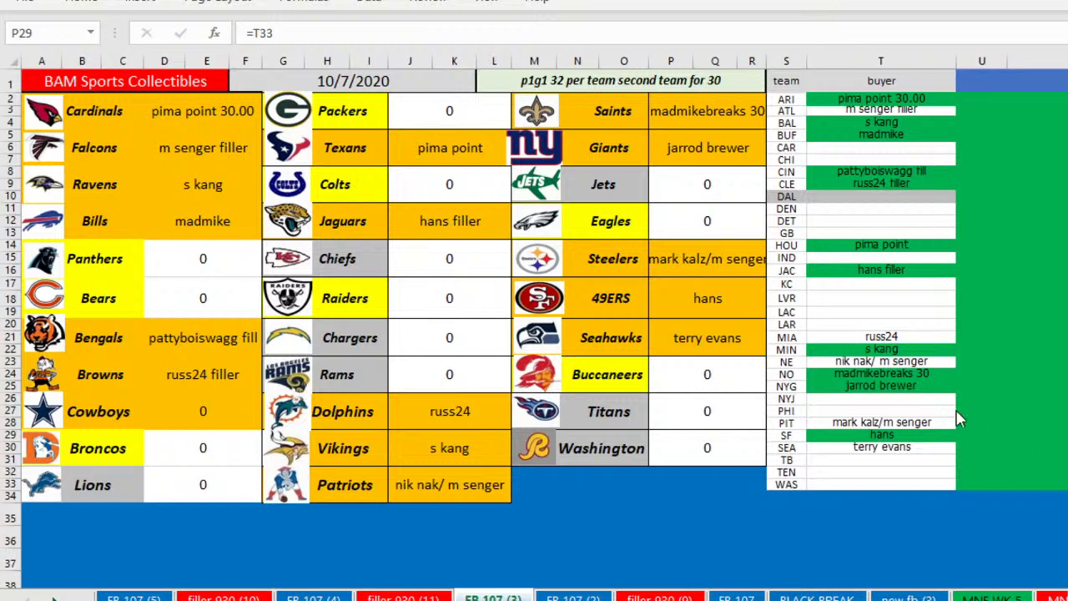
Fill the PIT, MIA and NE buyer cells green.
{"action": "right_click", "coordinate": [906, 421]}
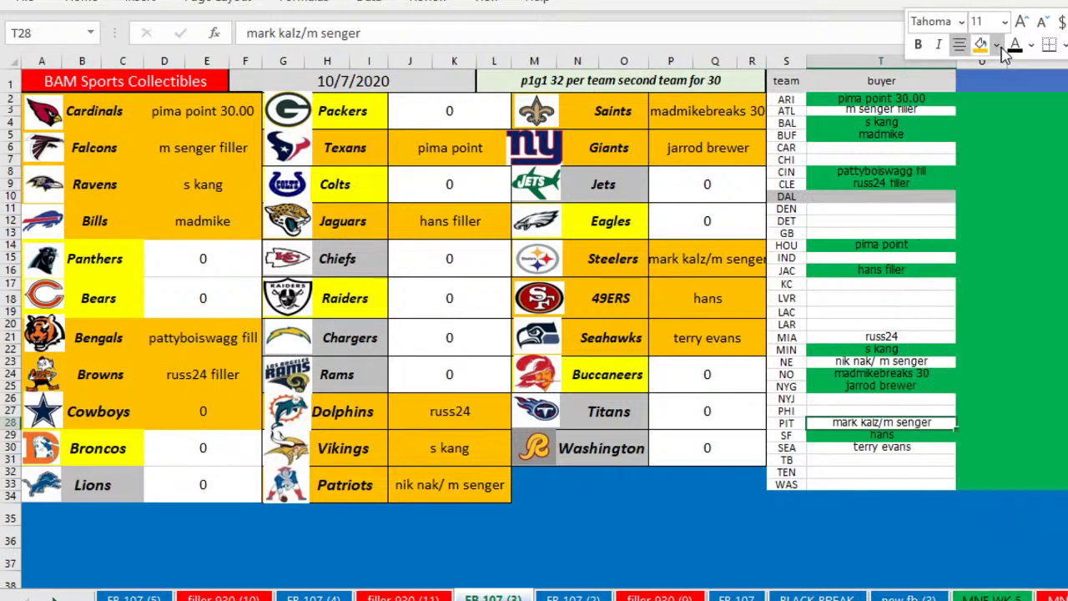
{"action": "left_click", "coordinate": [995, 45]}
{"action": "left_click", "coordinate": [1053, 215]}
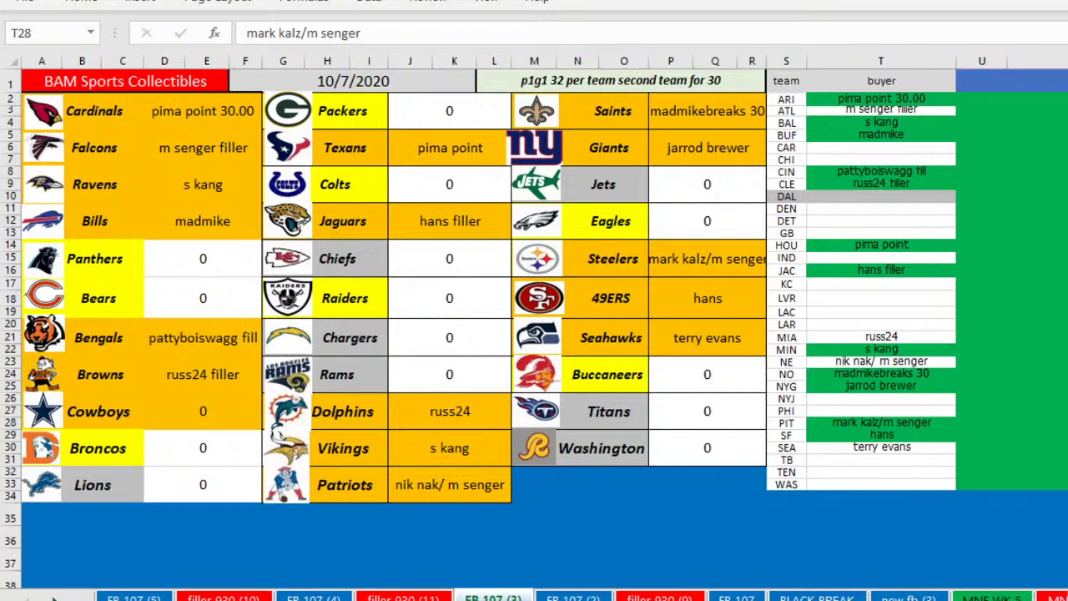
{"action": "right_click", "coordinate": [876, 338]}
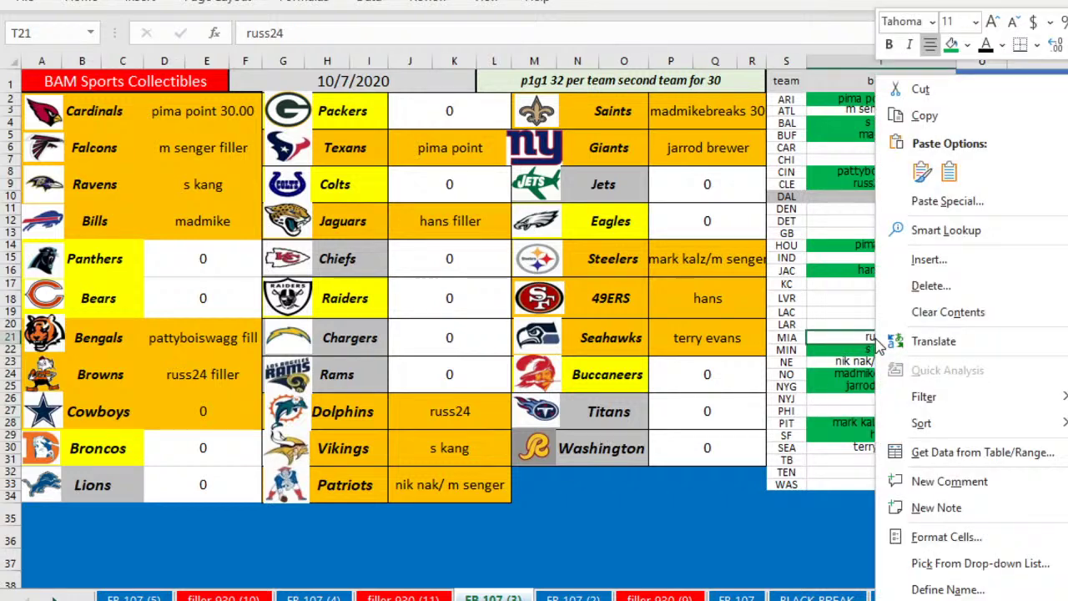
{"action": "left_click", "coordinate": [967, 46]}
{"action": "left_click", "coordinate": [1011, 218]}
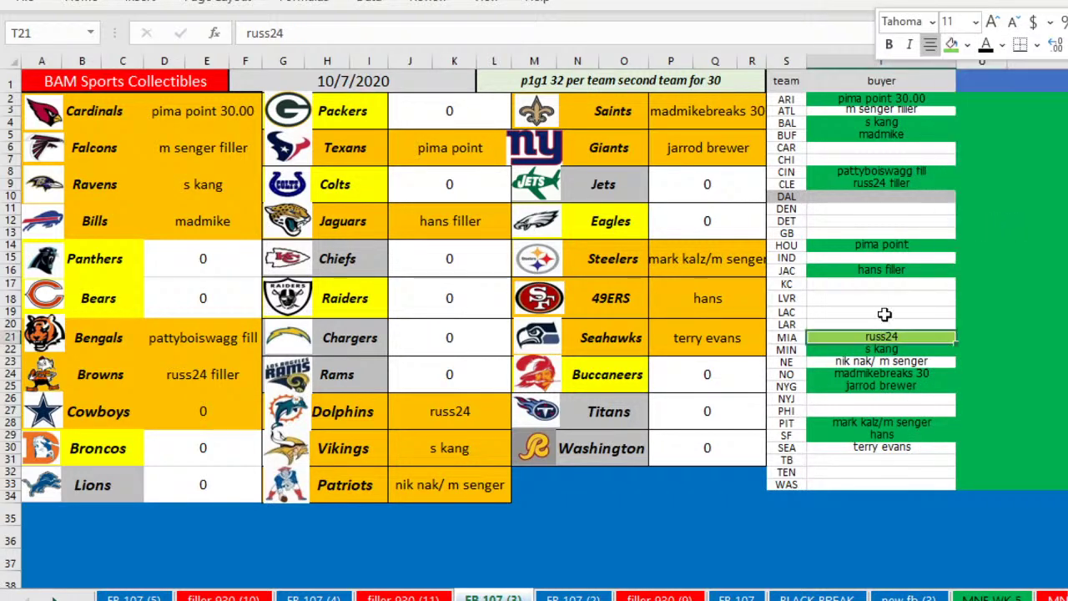
{"action": "right_click", "coordinate": [869, 361]}
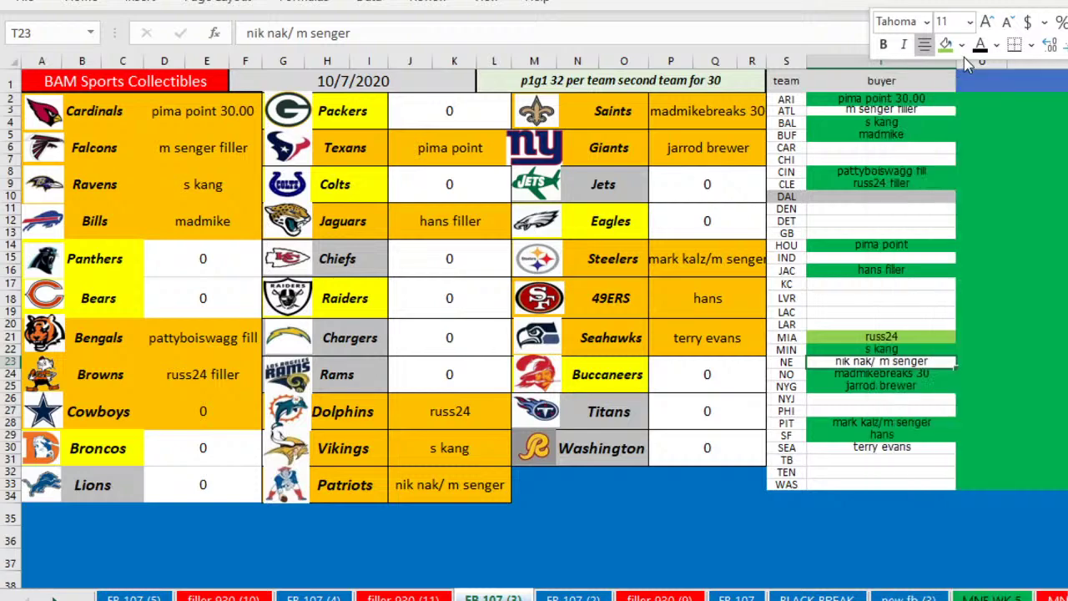
{"action": "left_click", "coordinate": [962, 46]}
{"action": "left_click", "coordinate": [1023, 218]}
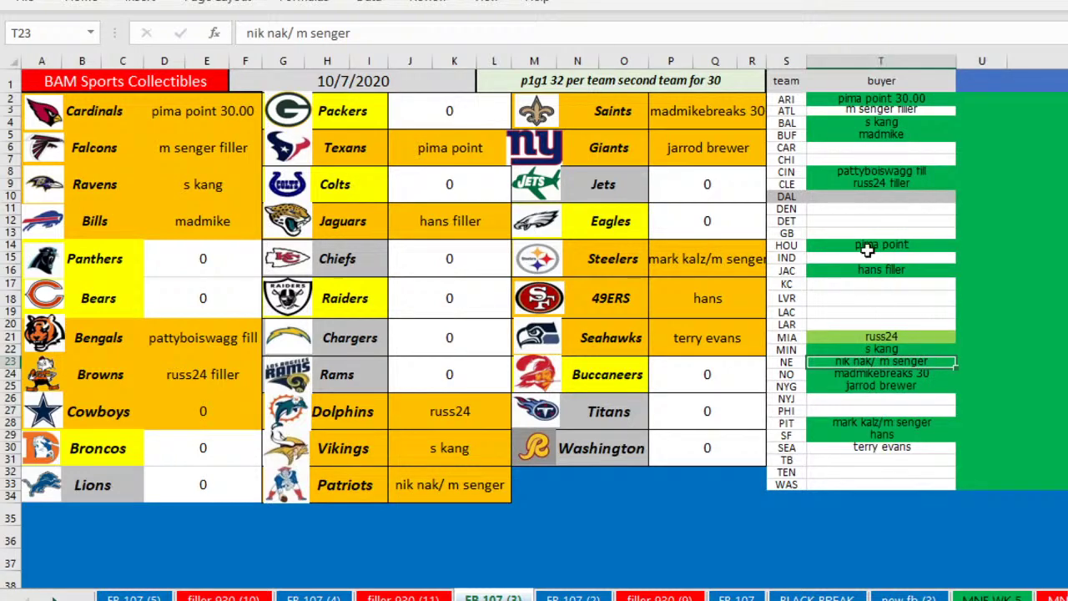
Fill the SEA buyer cell T30 green.
{"action": "scroll", "coordinate": [868, 250], "scroll_direction": "down", "scroll_amount": 1}
{"action": "scroll", "coordinate": [863, 172], "scroll_direction": "up", "scroll_amount": 1}
{"action": "right_click", "coordinate": [841, 111]}
{"action": "key", "text": "Escape"}
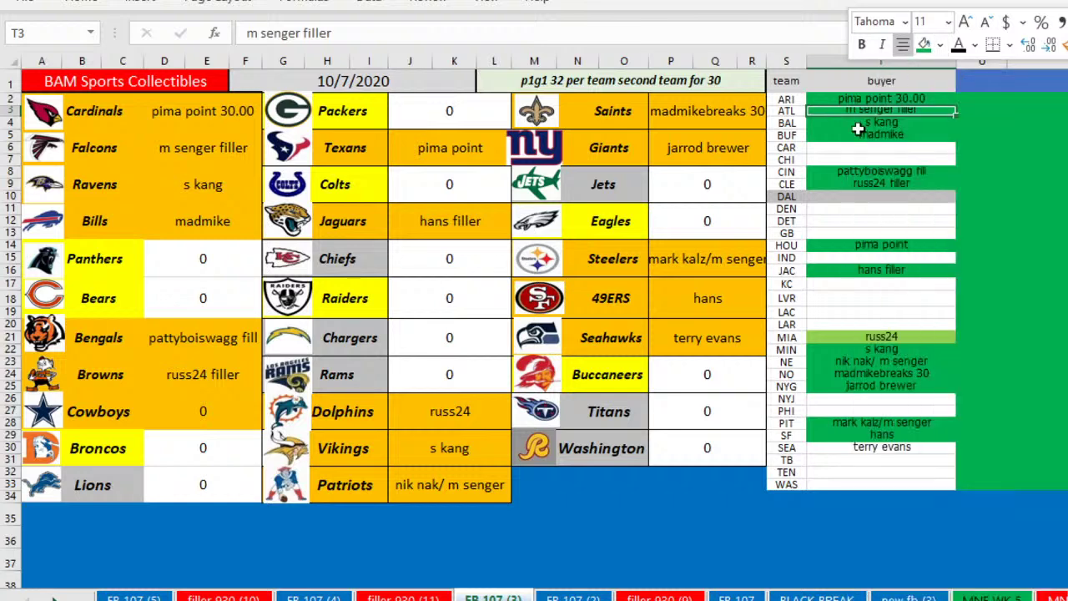
{"action": "left_click_drag", "start_coordinate": [858, 100], "coordinate": [876, 453]}
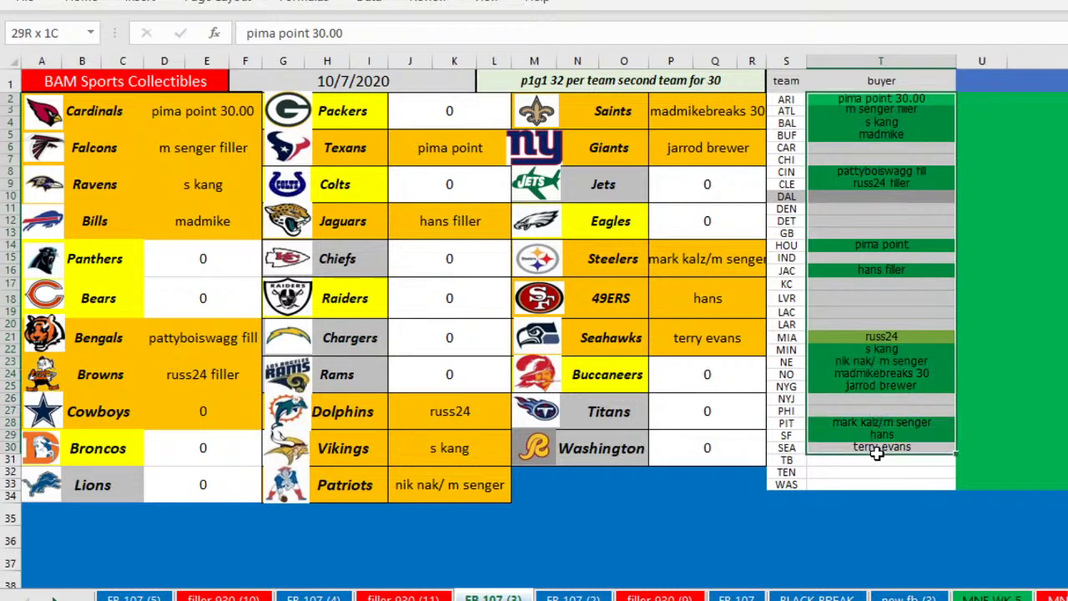
{"action": "left_click", "coordinate": [886, 447]}
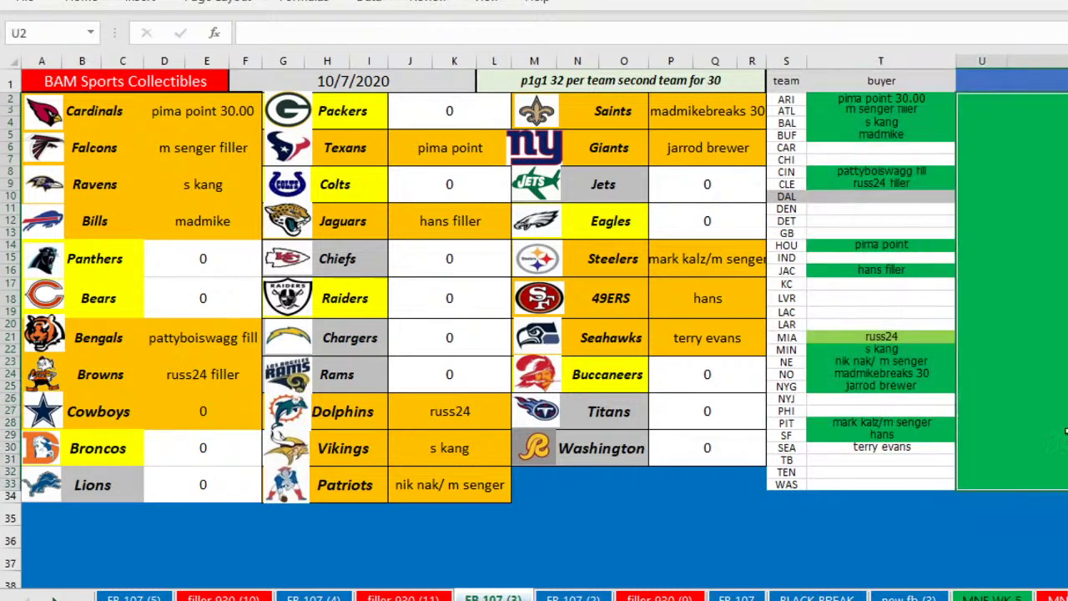
{"action": "right_click", "coordinate": [893, 449]}
{"action": "left_click", "coordinate": [970, 43]}
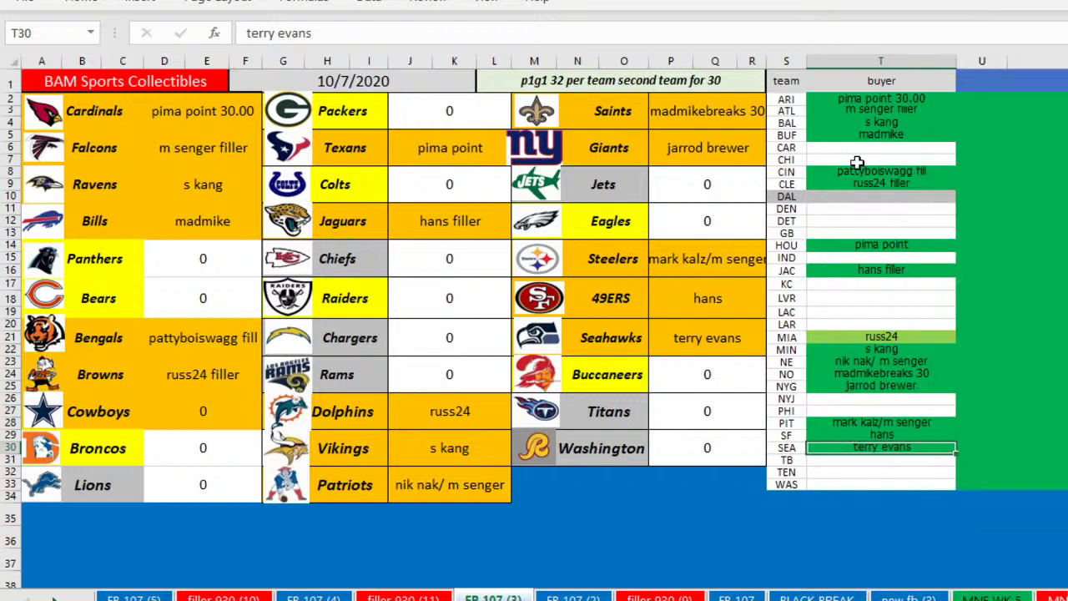
Cut the buyer names in T2:T30 for the giveaway.
{"action": "left_click_drag", "start_coordinate": [868, 100], "coordinate": [884, 447]}
{"action": "right_click", "coordinate": [860, 355]}
{"action": "left_click", "coordinate": [867, 88]}
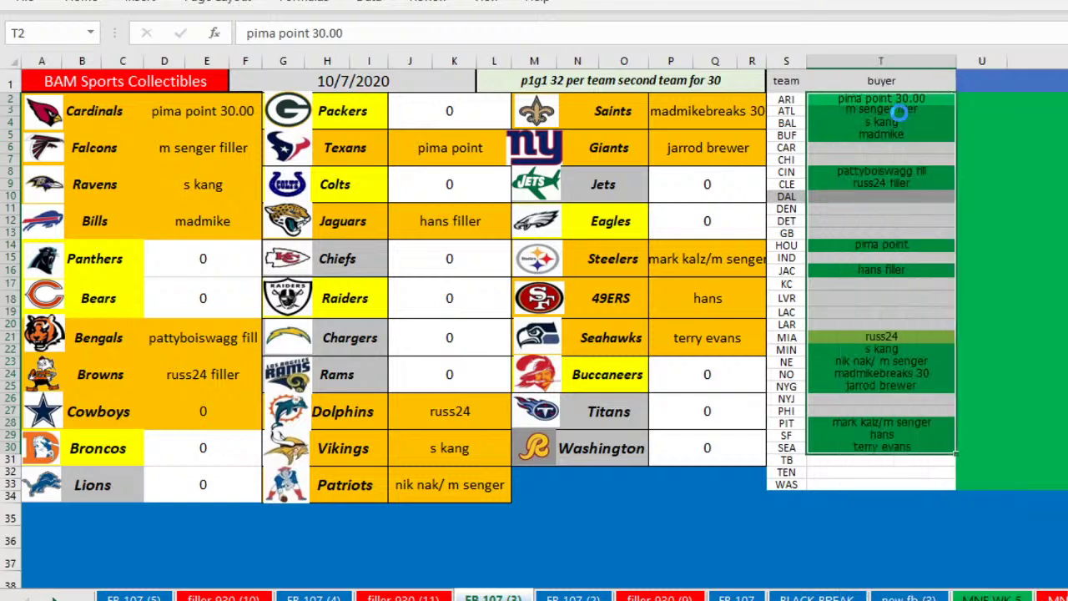
Start a fresh RANDOM.ORG giveaway and paste the buyer names as plain-text entries.
{"action": "key", "text": "alt+Tab"}
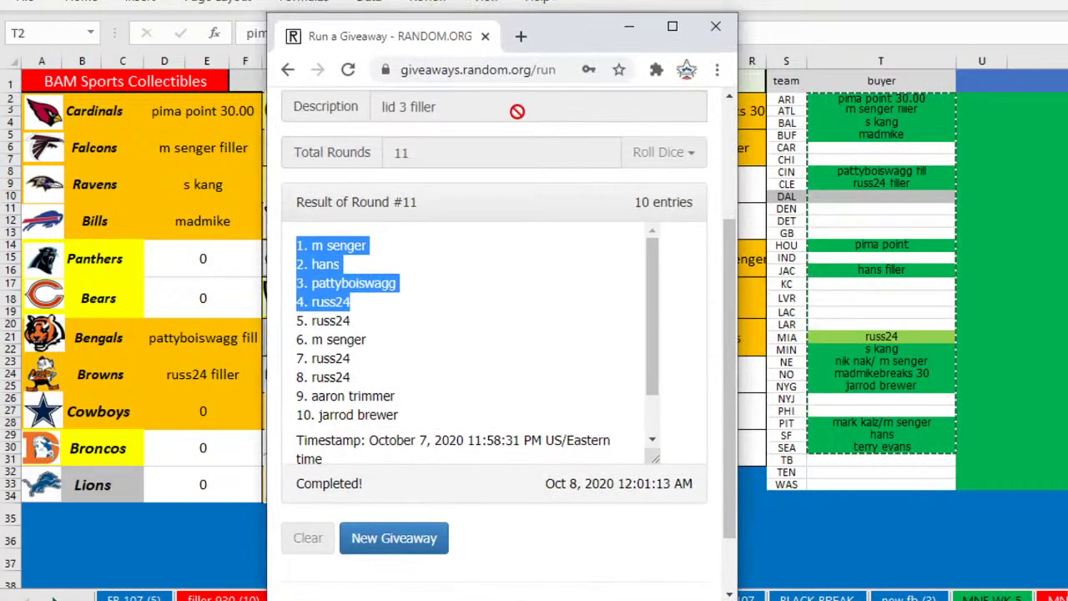
{"action": "left_click", "coordinate": [385, 539]}
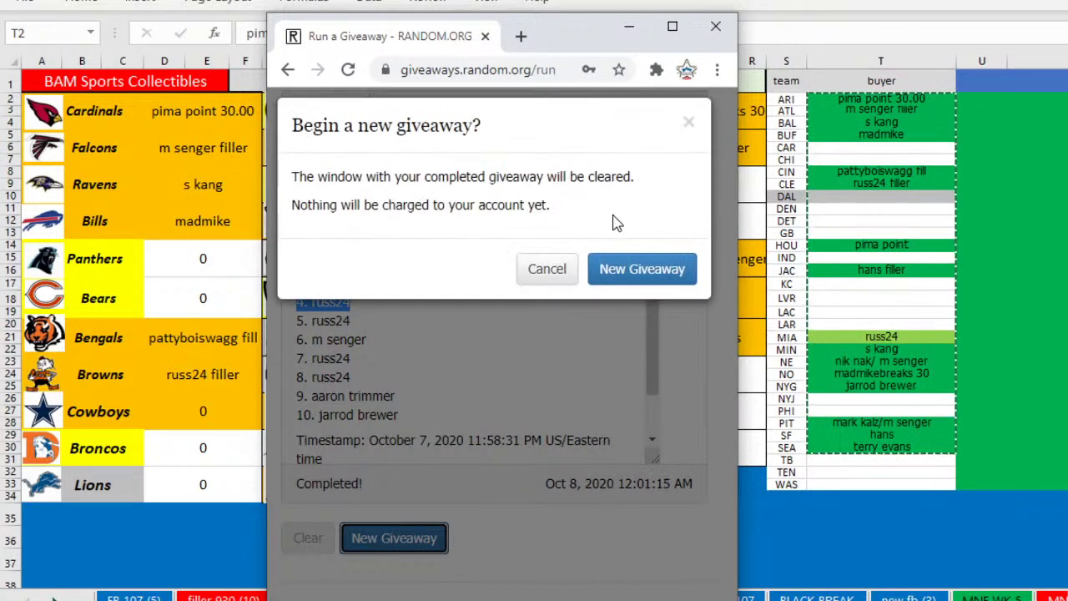
{"action": "left_click", "coordinate": [656, 269]}
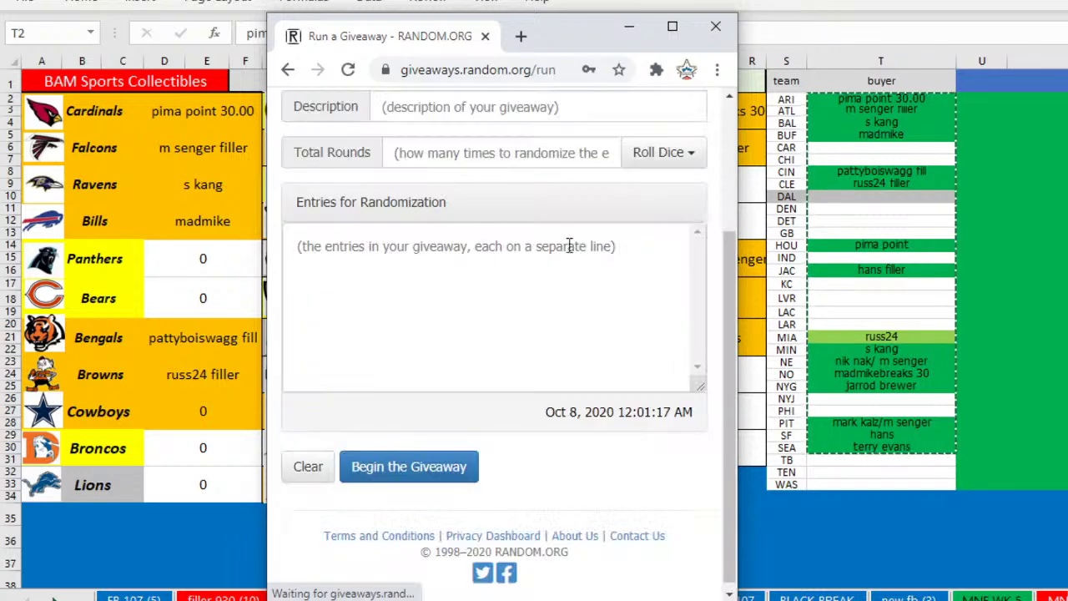
{"action": "right_click", "coordinate": [355, 252]}
{"action": "left_click", "coordinate": [445, 412]}
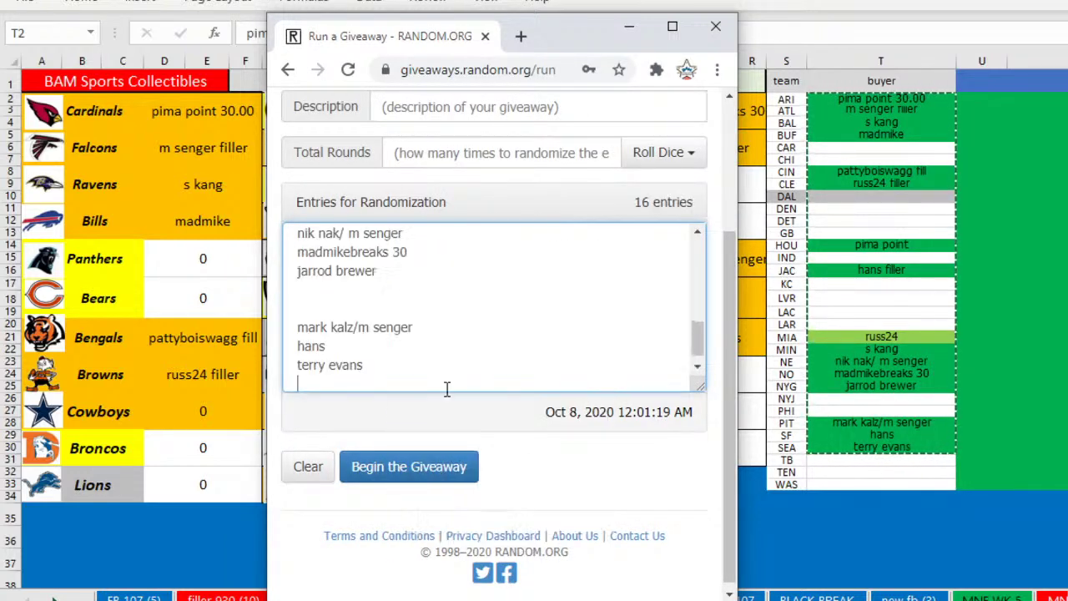
{"action": "left_click_drag", "start_coordinate": [698, 338], "coordinate": [696, 234]}
Set the giveaway description to 'lid 3'.
{"action": "left_click", "coordinate": [524, 107]}
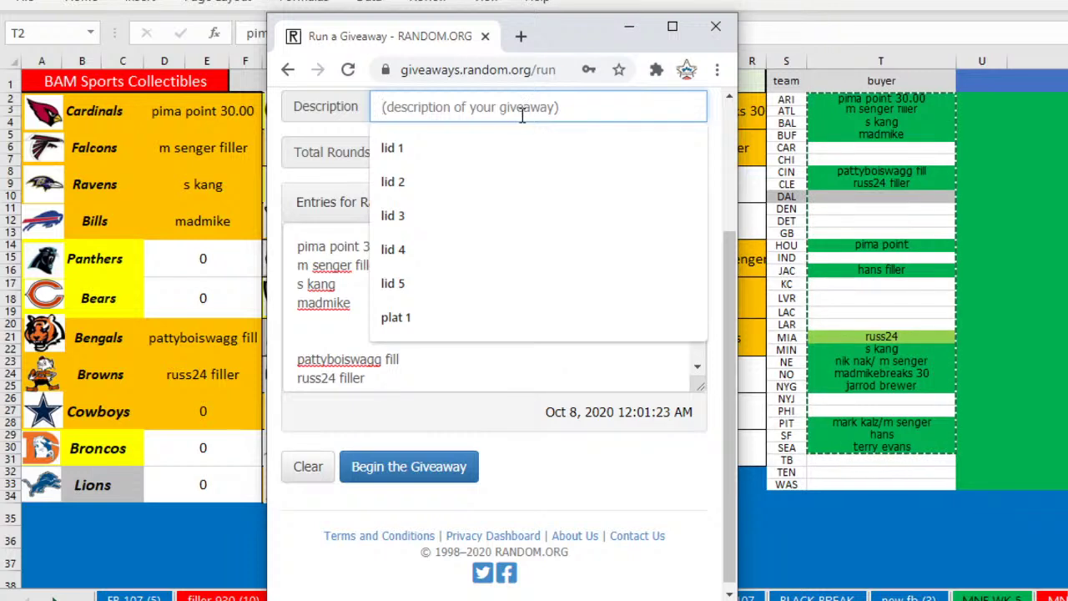
{"action": "type", "text": "lid 3"}
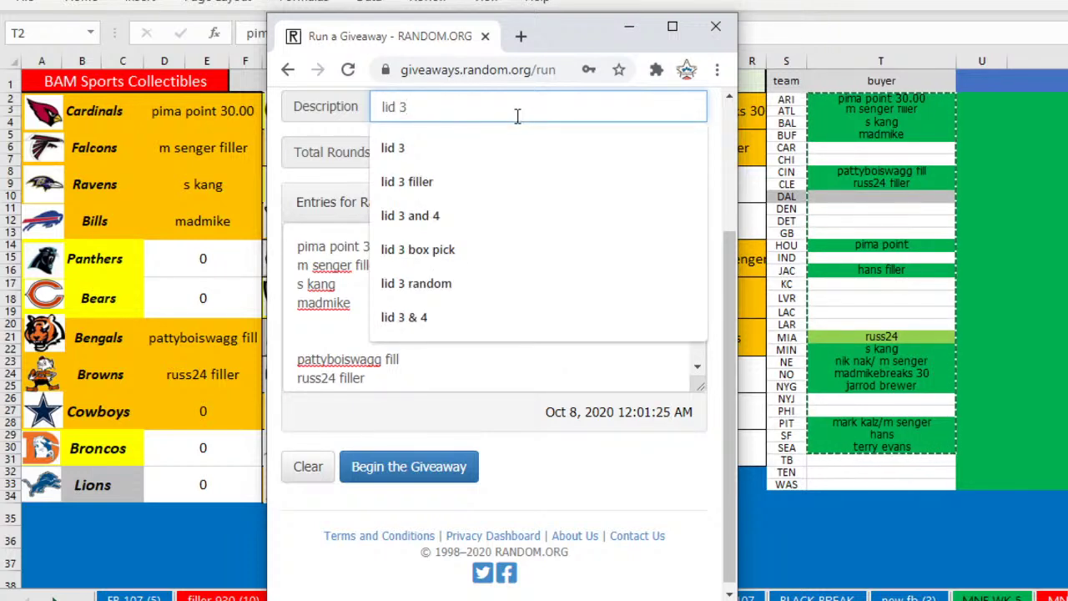
{"action": "left_click", "coordinate": [473, 148]}
Set Total Rounds to 5 and begin the giveaway.
{"action": "left_click", "coordinate": [417, 152]}
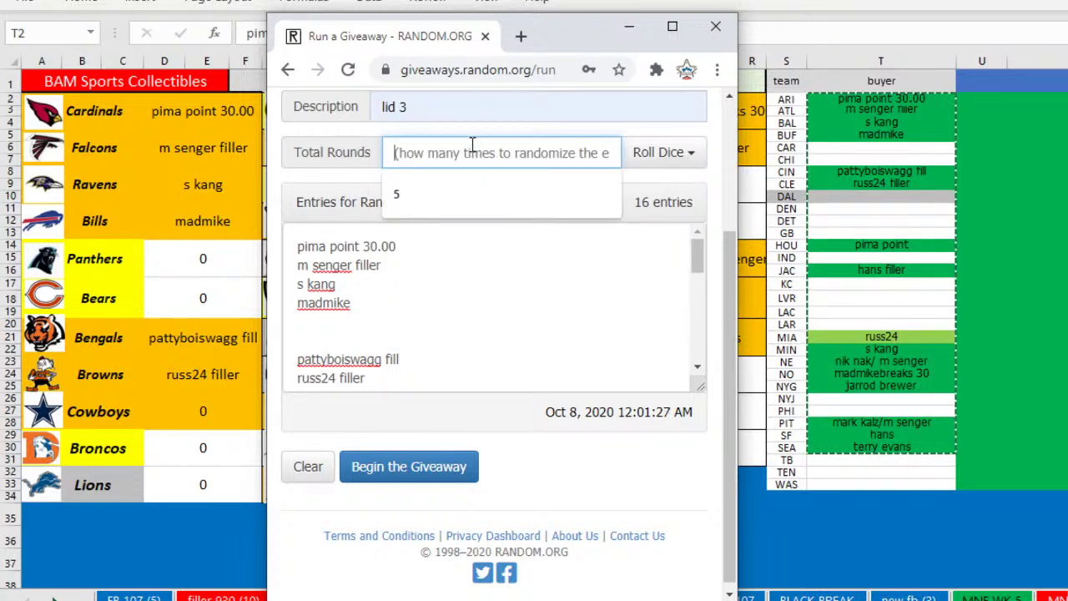
{"action": "left_click", "coordinate": [420, 213]}
{"action": "scroll", "coordinate": [720, 296], "scroll_direction": "down", "scroll_amount": 1}
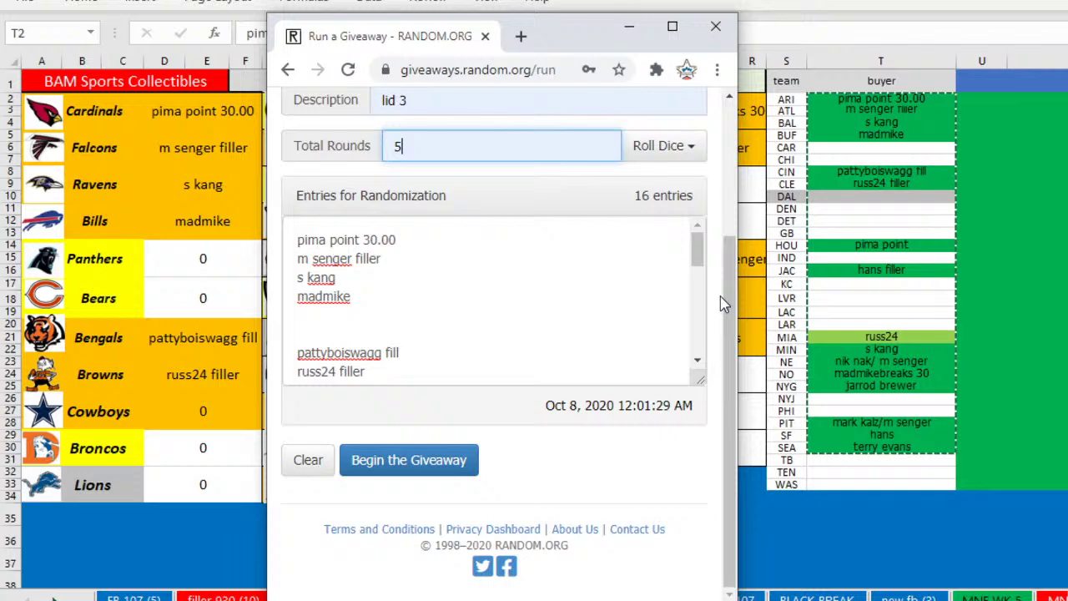
{"action": "left_click", "coordinate": [423, 468]}
{"action": "left_click", "coordinate": [623, 330]}
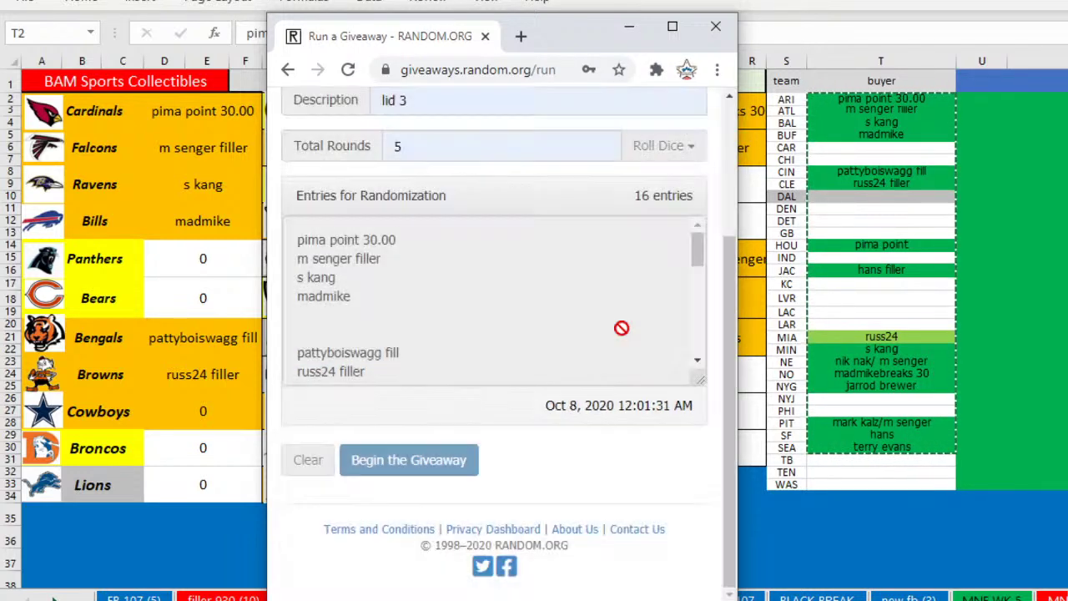
Run all rounds to completion, expand the results, and dock the browser on the right.
{"action": "left_click", "coordinate": [396, 469]}
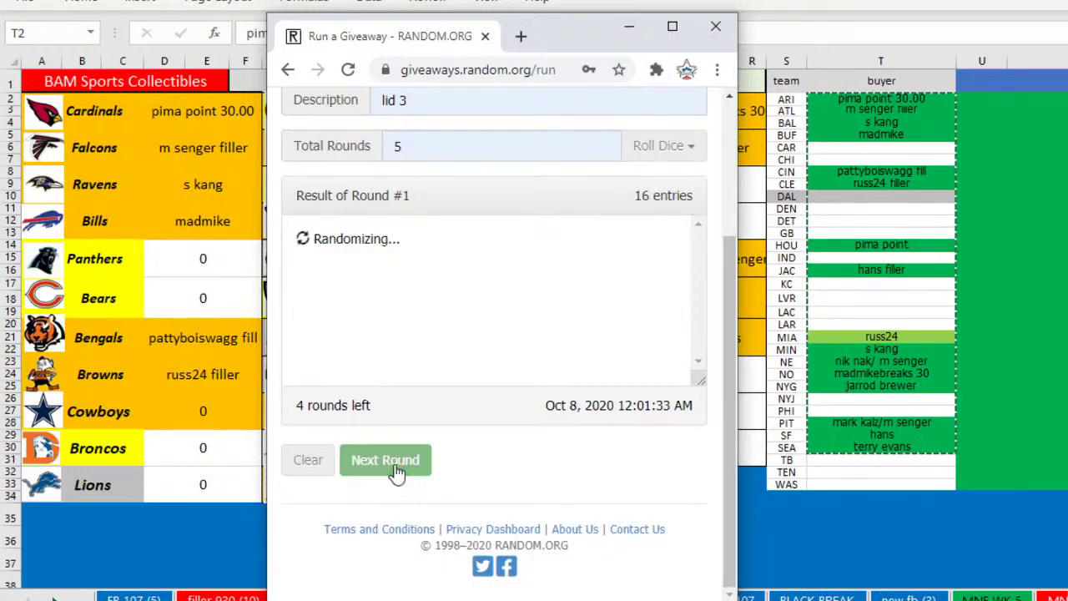
{"action": "left_click", "coordinate": [395, 468]}
{"action": "left_click", "coordinate": [393, 463]}
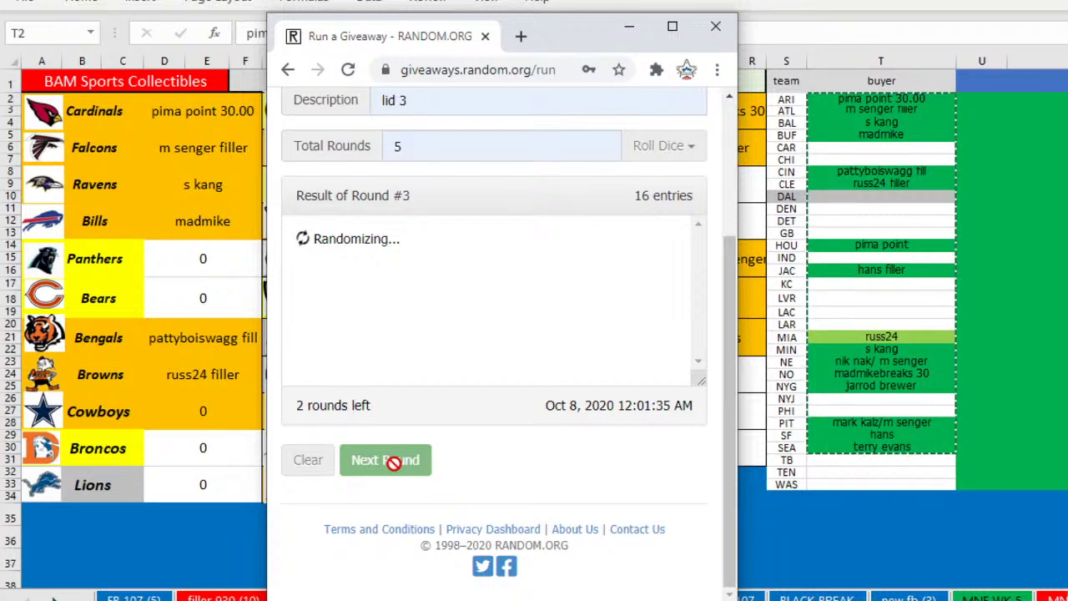
{"action": "left_click", "coordinate": [395, 465]}
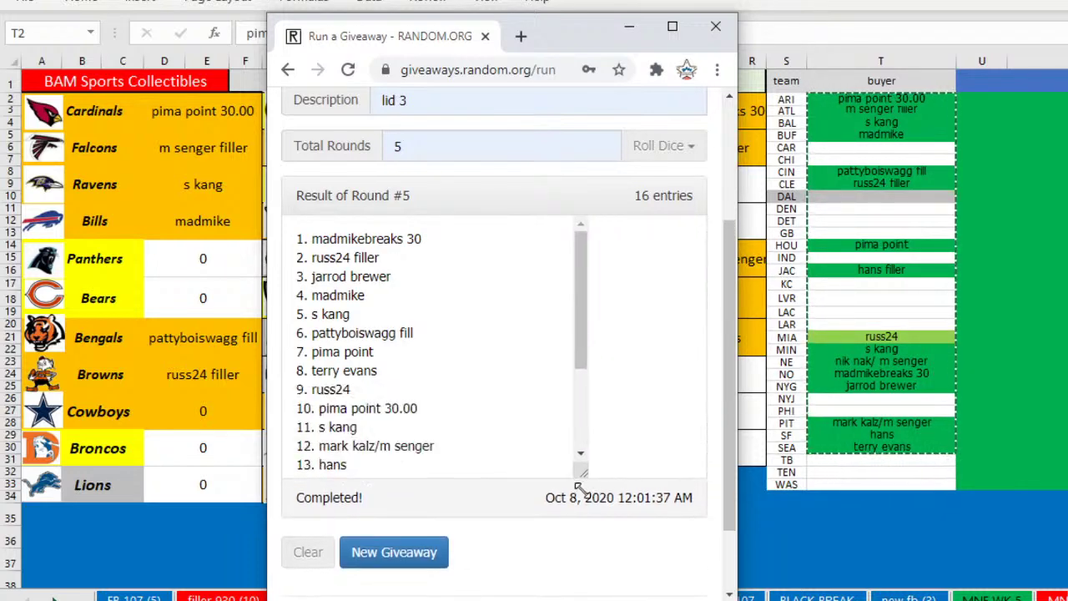
{"action": "left_click_drag", "start_coordinate": [576, 483], "coordinate": [590, 565]}
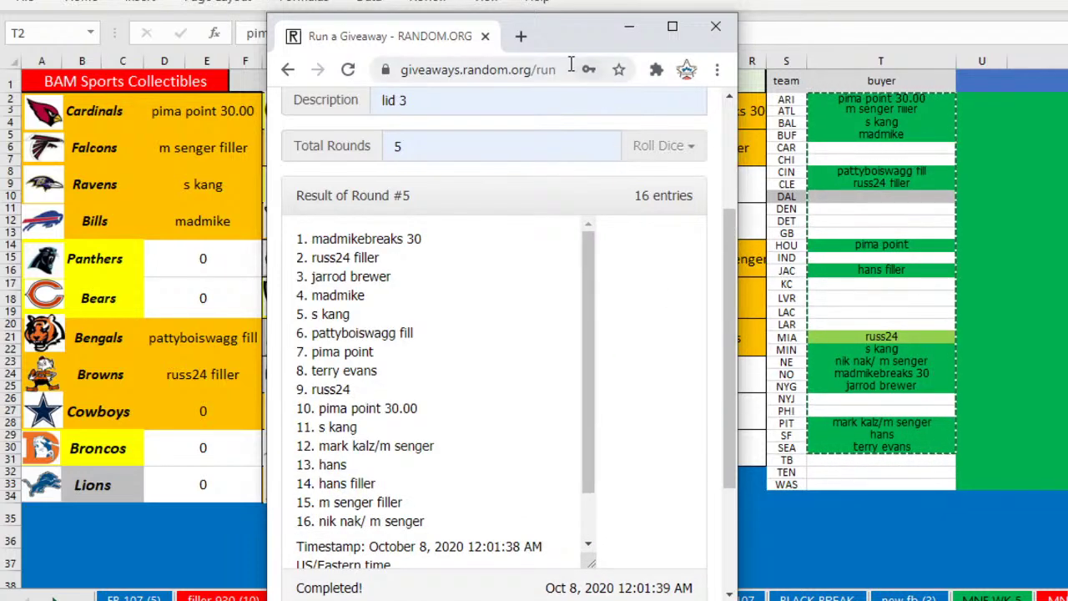
{"action": "left_click_drag", "start_coordinate": [535, 42], "coordinate": [1057, 22]}
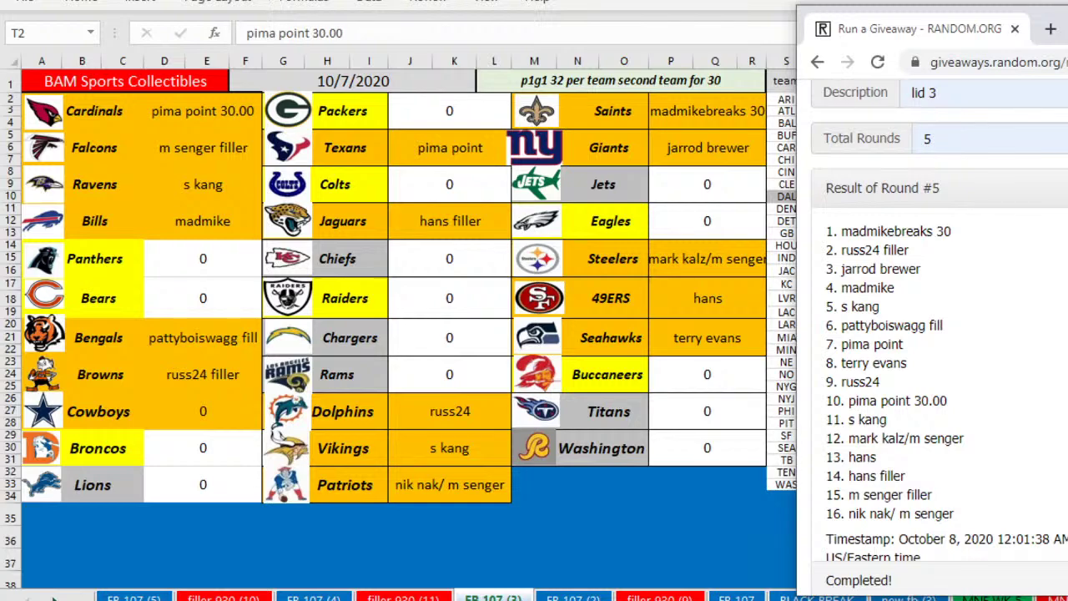
Enter the drawn buyer names for BUF, CHI and DAL in column T.
{"action": "left_click", "coordinate": [651, 183]}
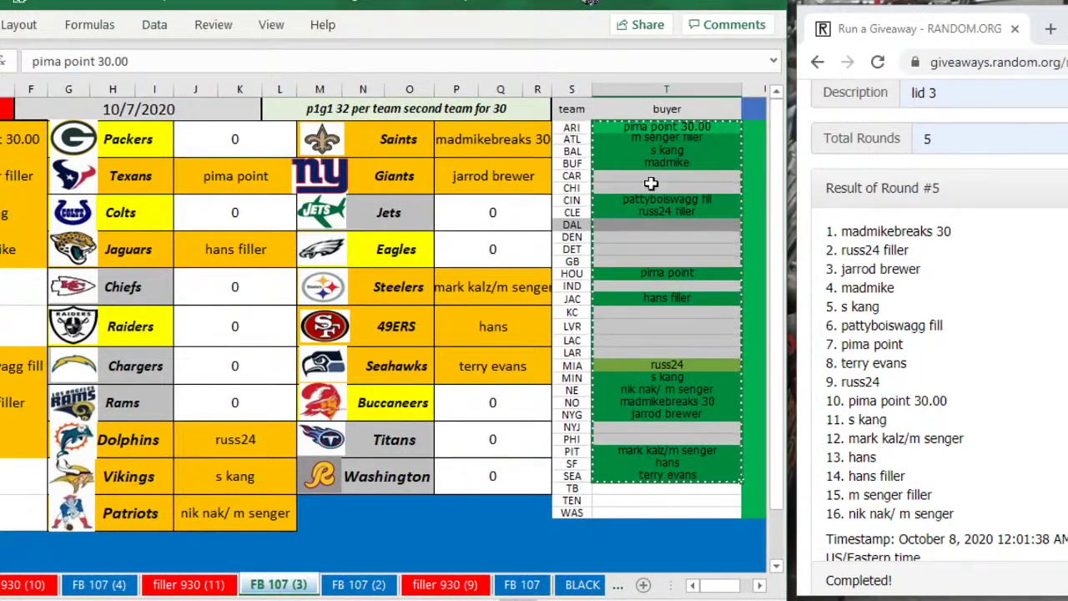
{"action": "left_click", "coordinate": [650, 182]}
{"action": "key", "text": "BackSpace"}
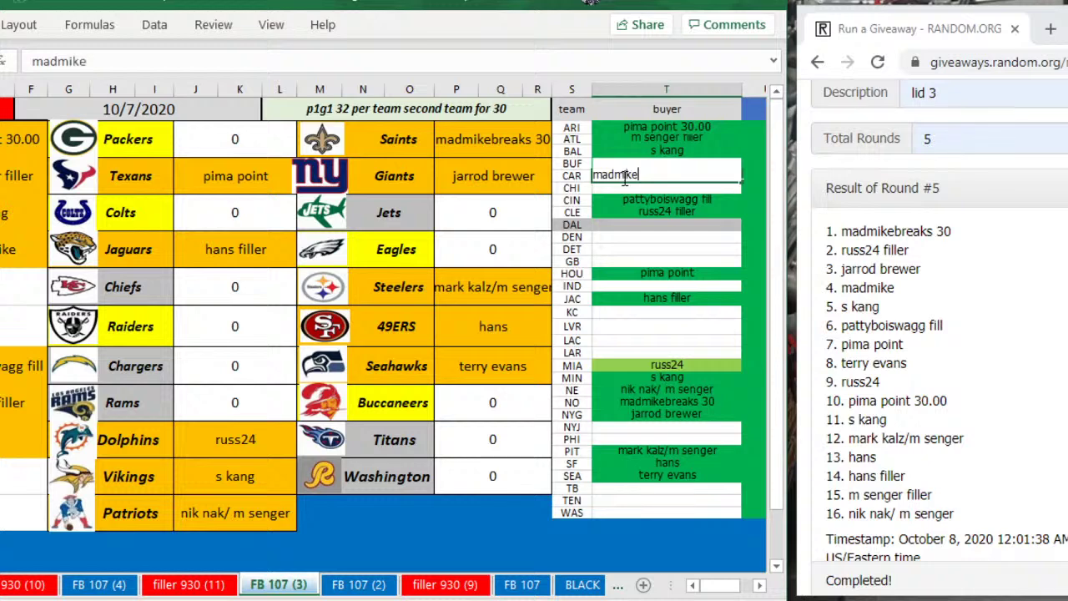
{"action": "key", "text": "Return"}
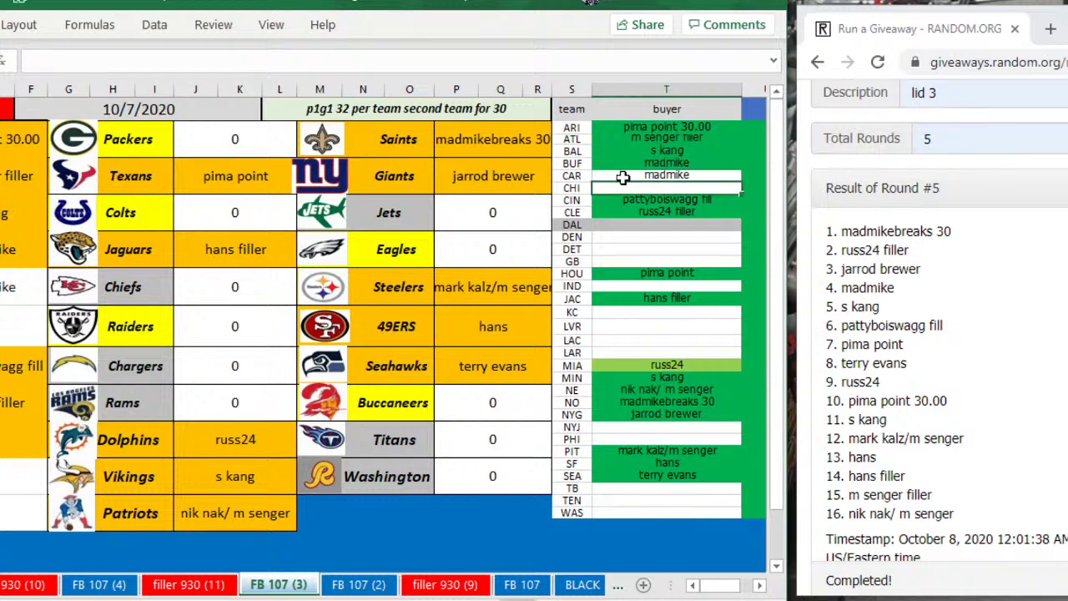
{"action": "type", "text": "russ"}
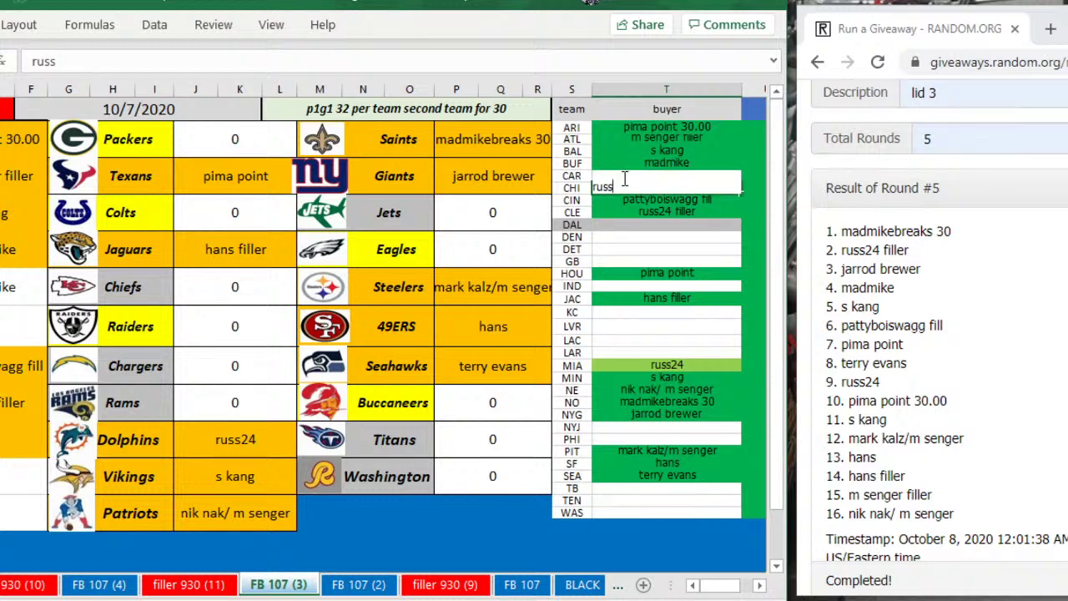
{"action": "type", "text": "23"}
{"action": "key", "text": "BackSpace"}
{"action": "type", "text": "4"}
{"action": "key", "text": "Return"}
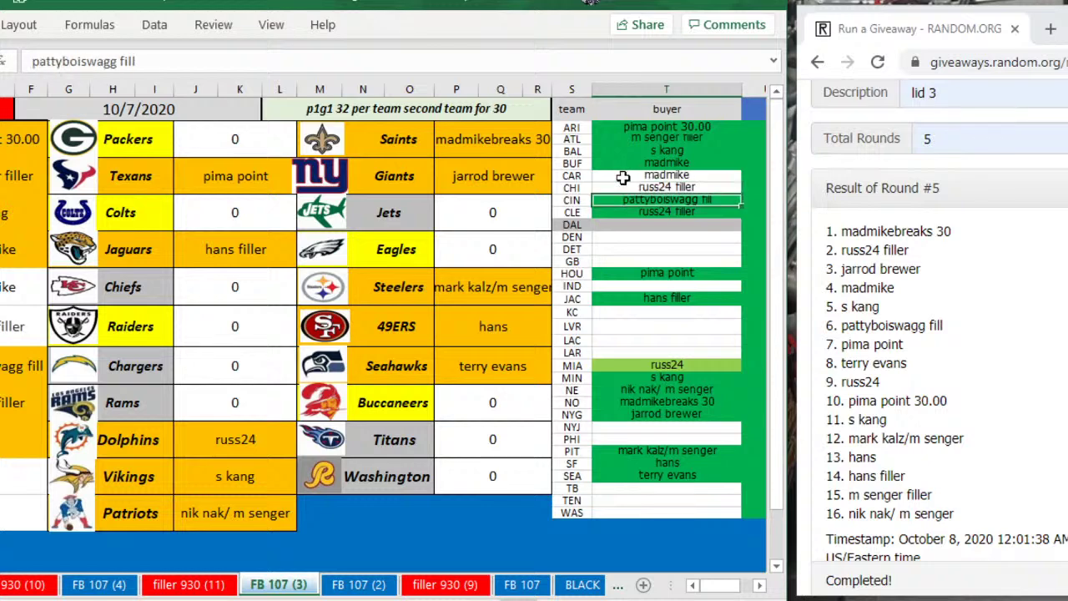
{"action": "key", "text": "Return"}
{"action": "key", "text": "Return"}
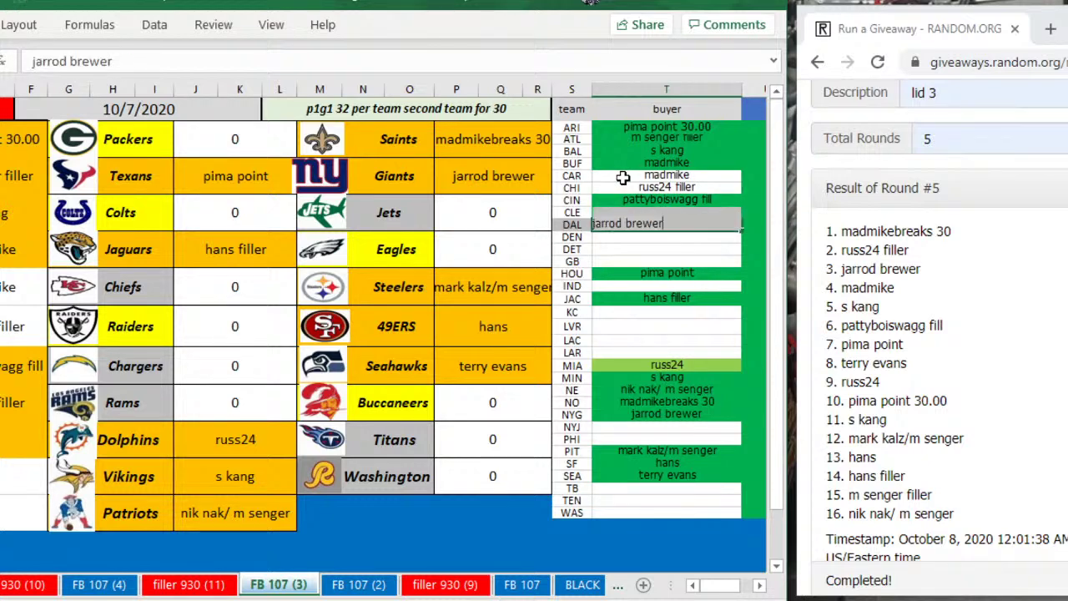
{"action": "key", "text": "Return"}
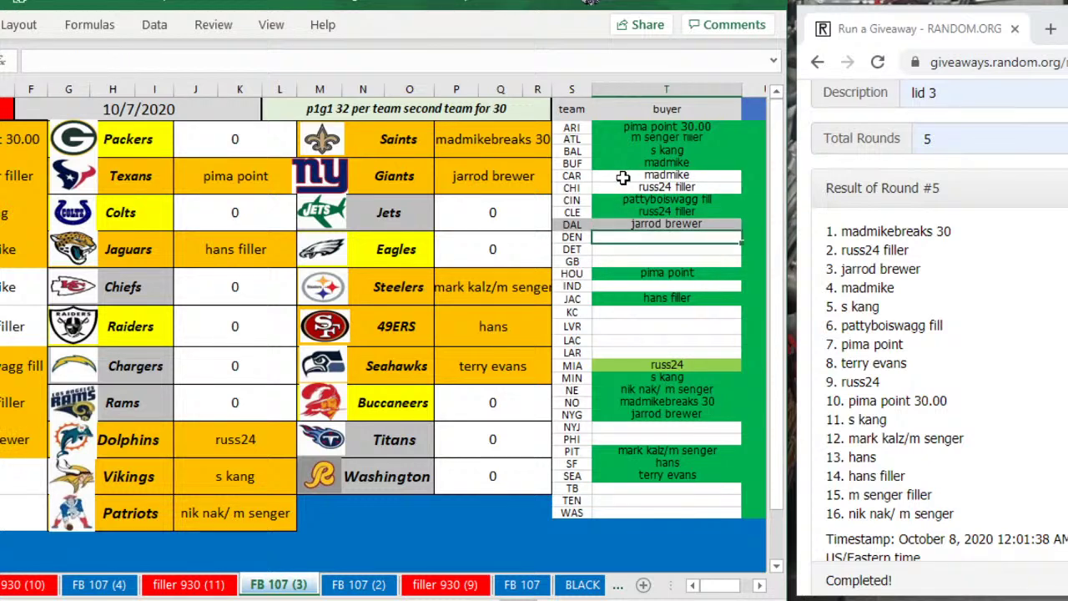
Enter the buyer names for DEN, DET, GB, IND, KC, LVR and LAC.
{"action": "key", "text": "Return"}
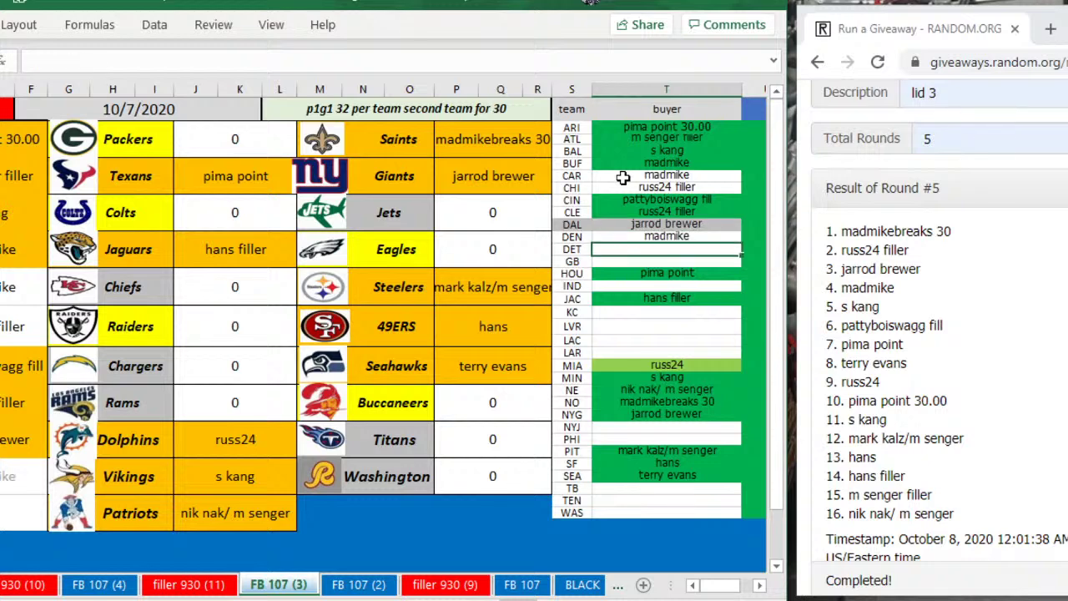
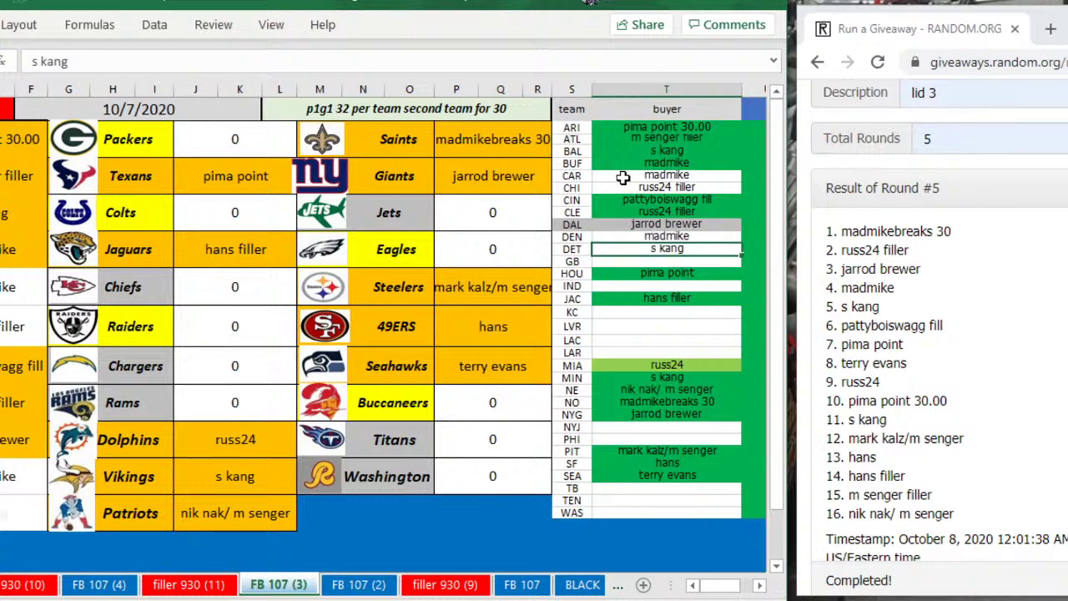
{"action": "key", "text": "Return"}
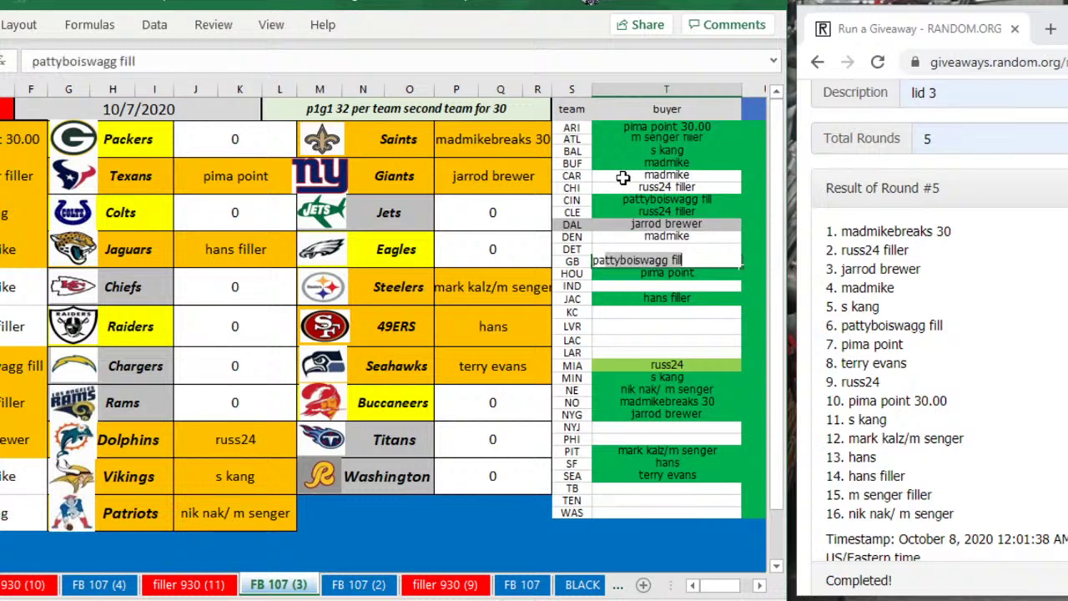
{"action": "key", "text": "Return"}
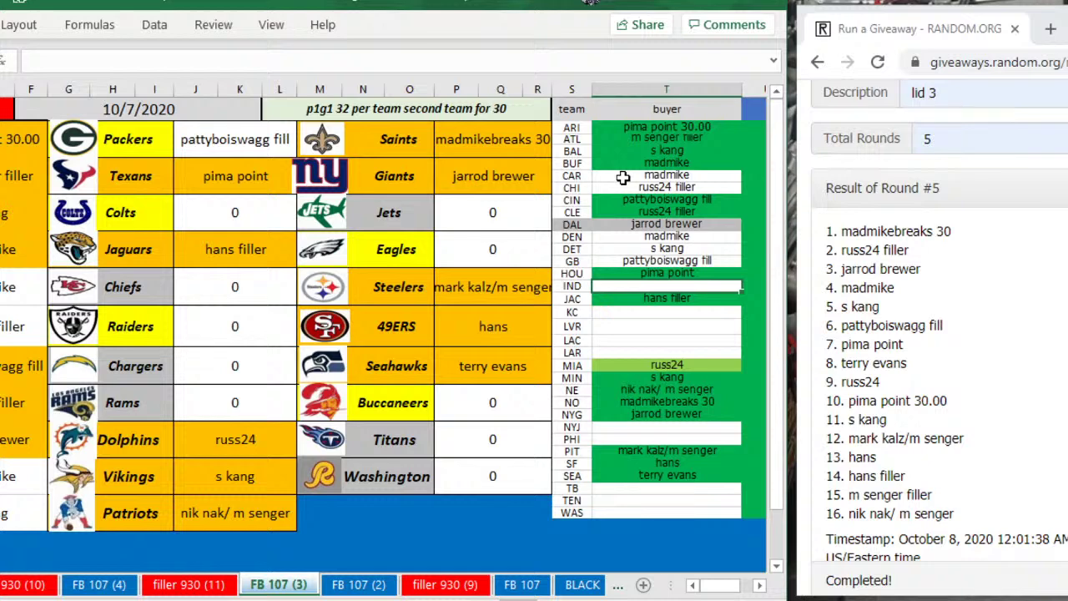
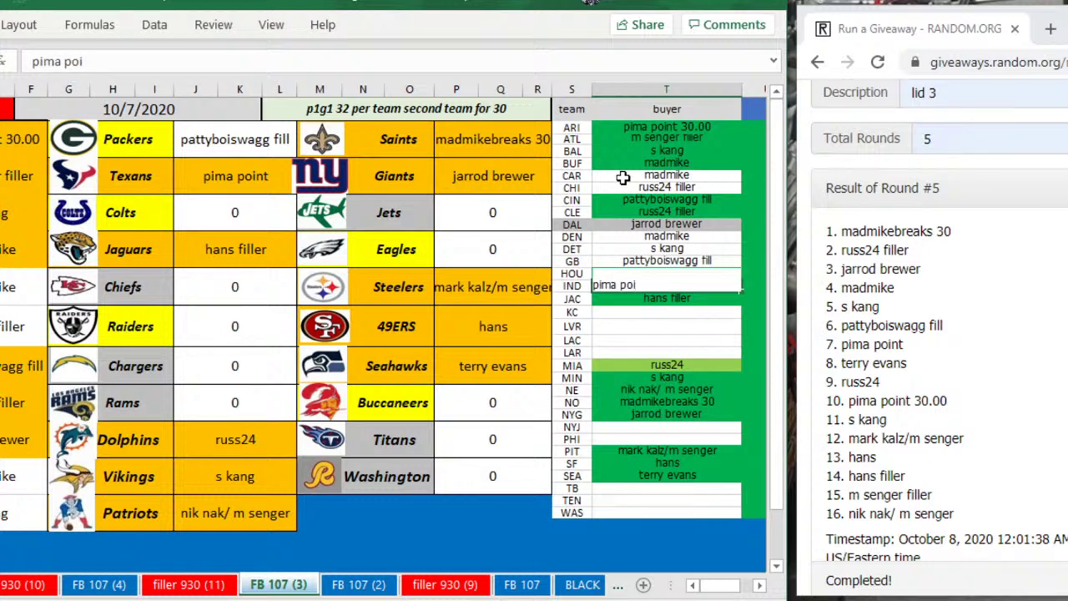
{"action": "key", "text": "Return"}
{"action": "key", "text": "Return"}
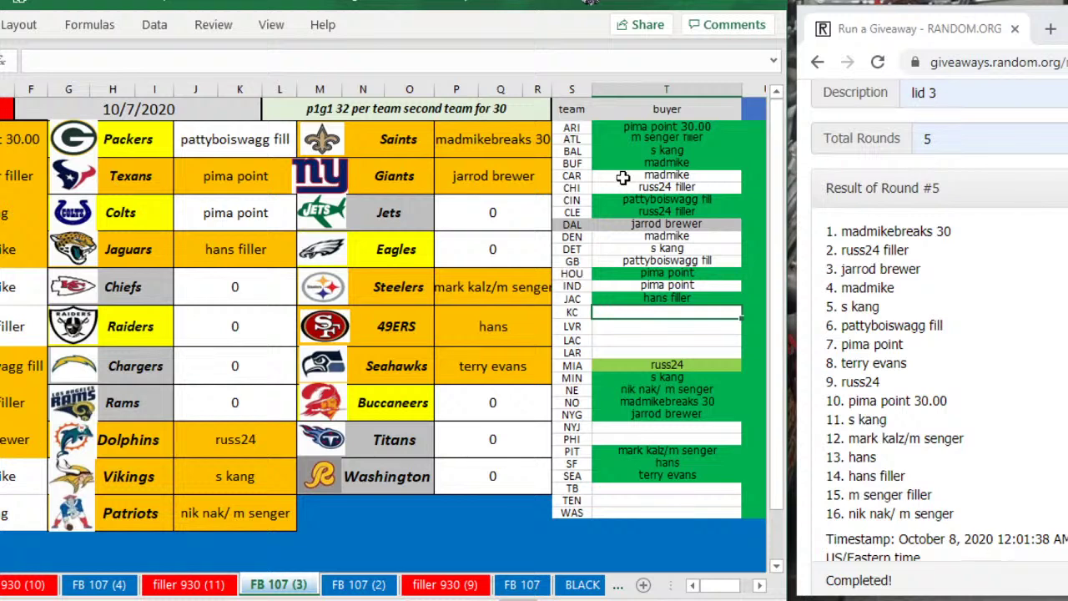
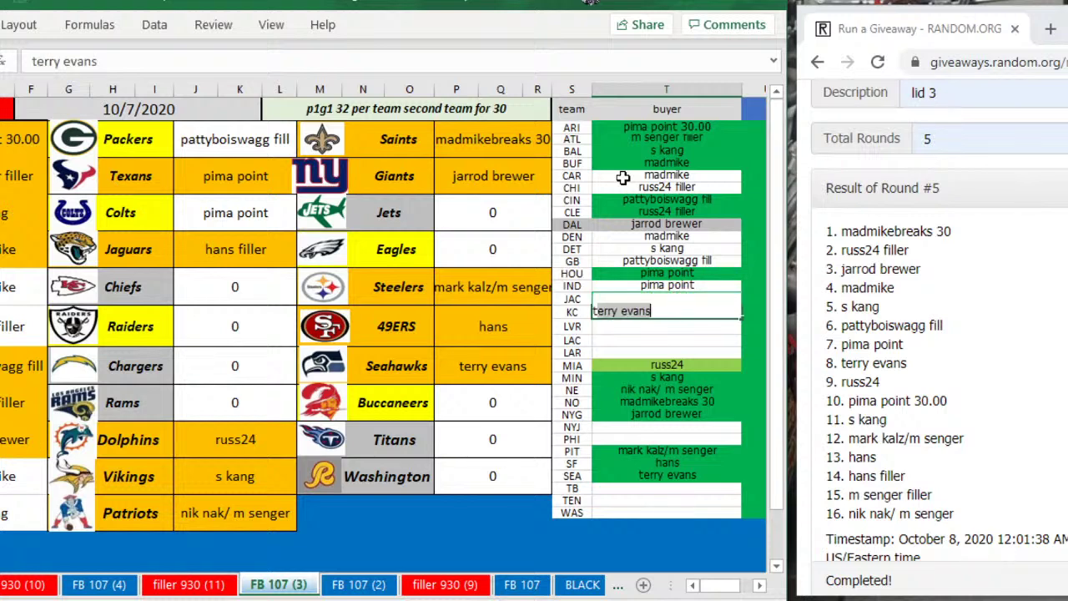
{"action": "key", "text": "Return"}
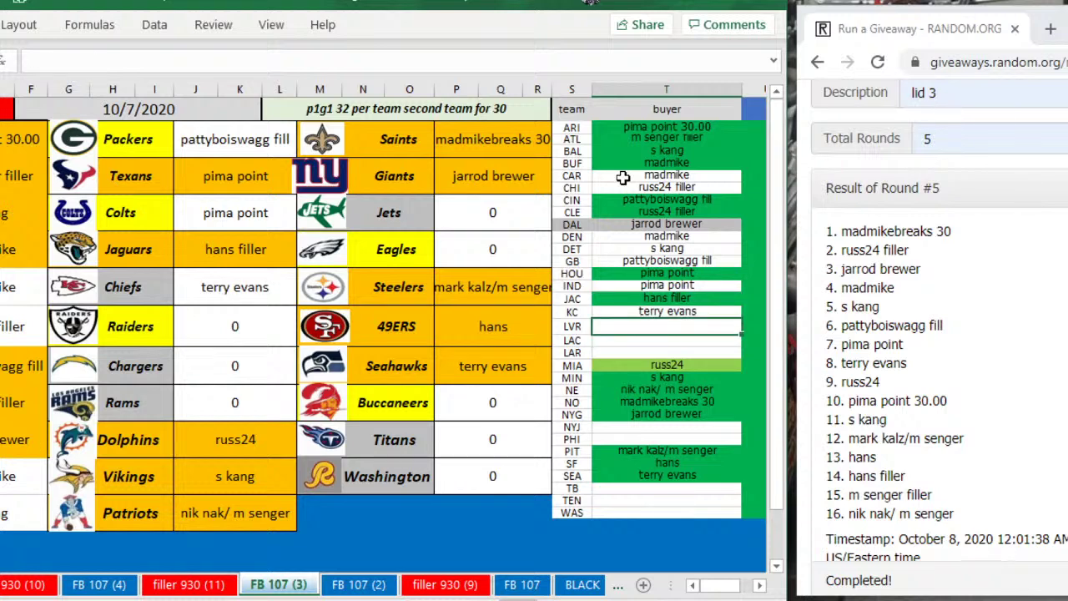
{"action": "key", "text": "Return"}
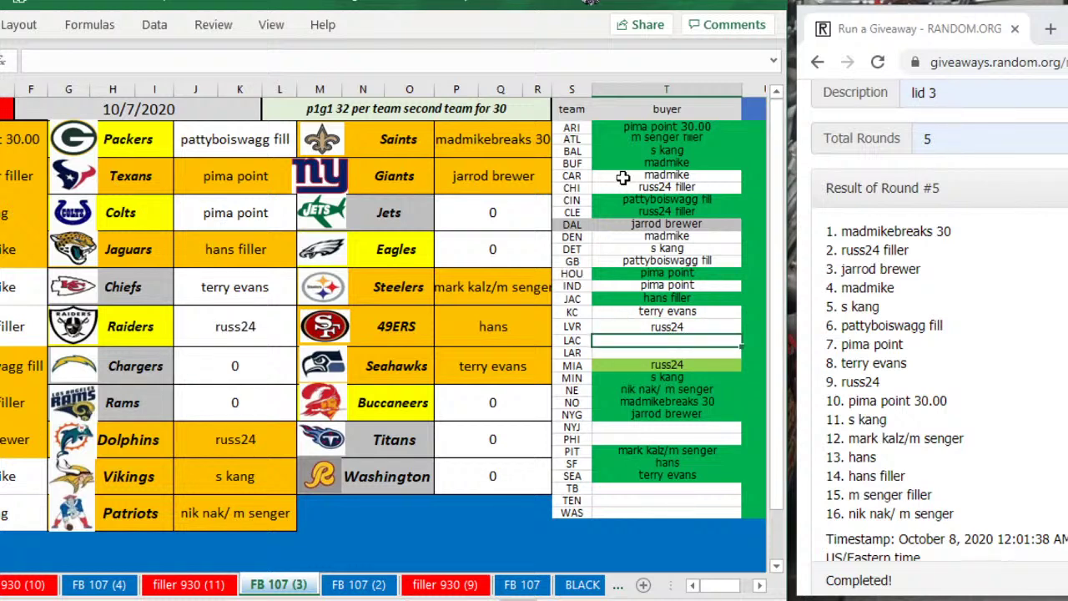
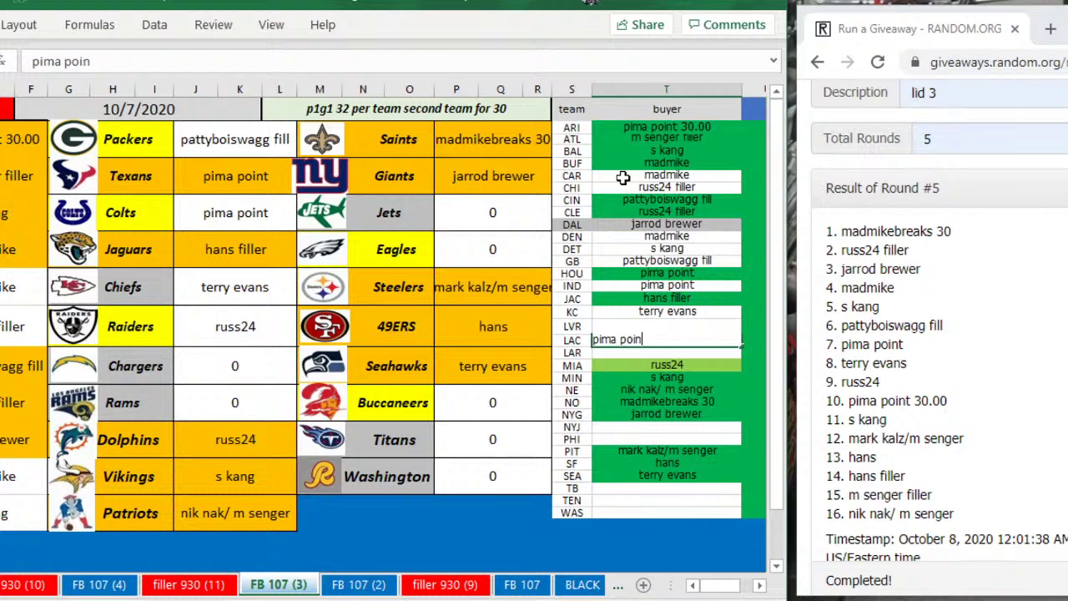
{"action": "key", "text": "Return"}
Enter the buyer names for LAR, NYJ, PHI, TB, TEN and WAS.
{"action": "type", "text": "s kang"}
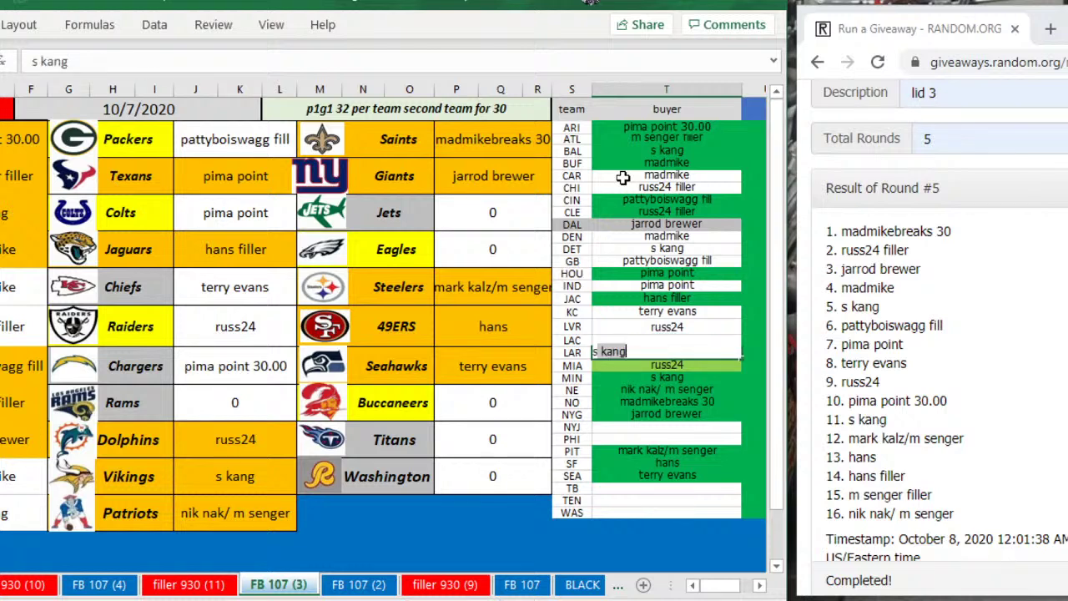
{"action": "key", "text": "Return"}
{"action": "key", "text": "Return"}
{"action": "key", "text": "Return"}
{"action": "key", "text": "Return"}
{"action": "key", "text": "Return"}
{"action": "key", "text": "Return"}
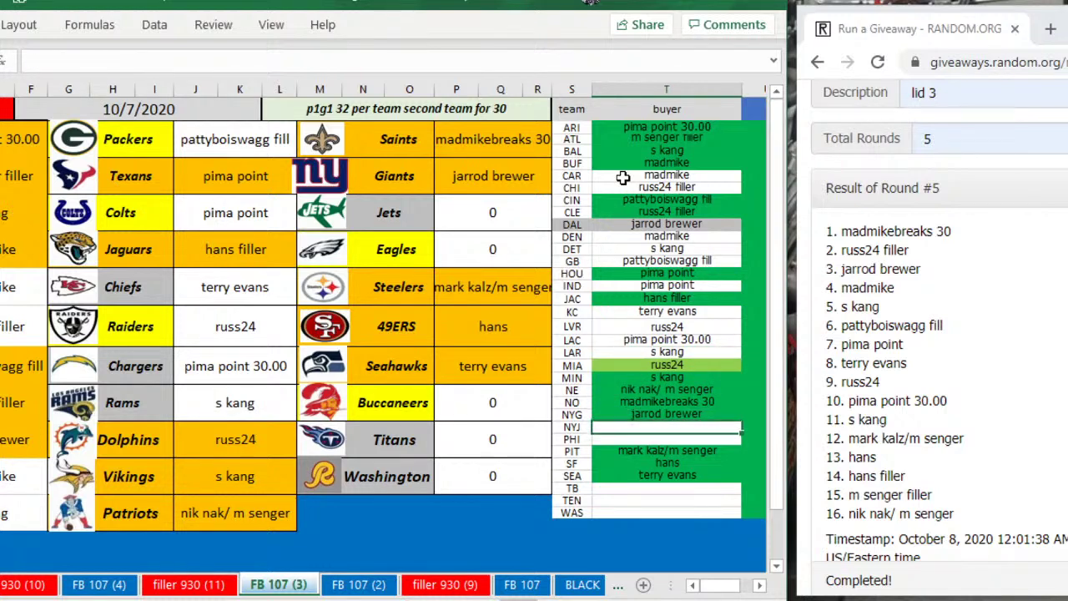
{"action": "type", "text": "m senger "}
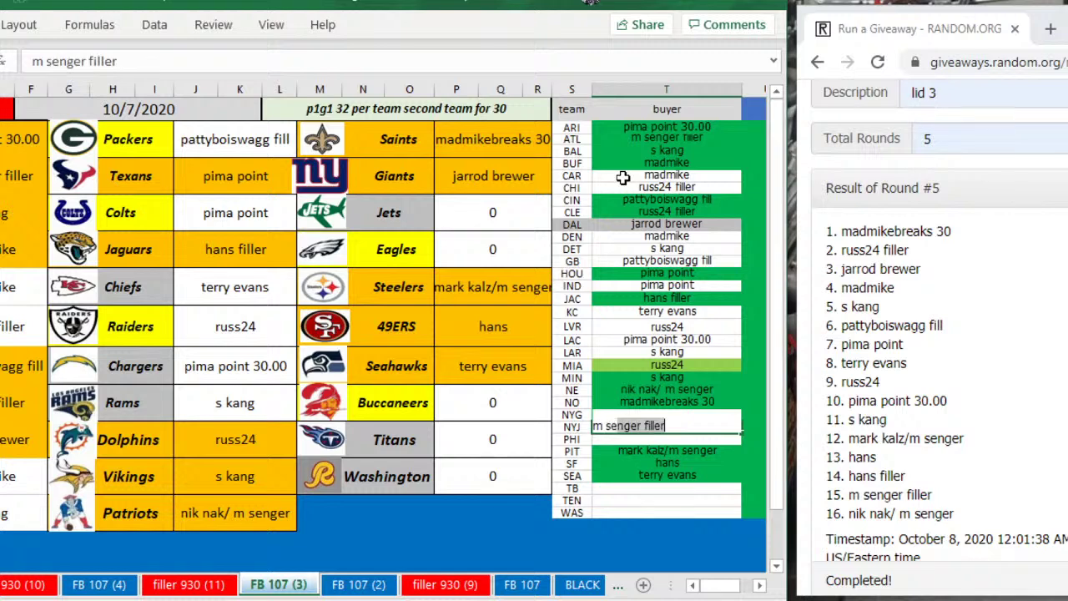
{"action": "type", "text": "/mk"}
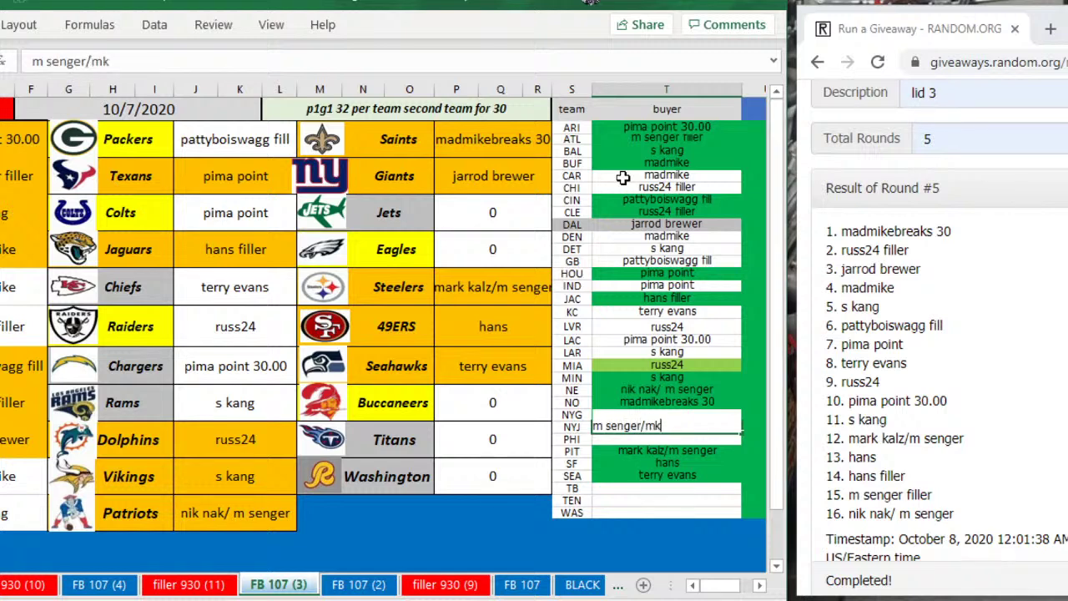
{"action": "key", "text": "Return"}
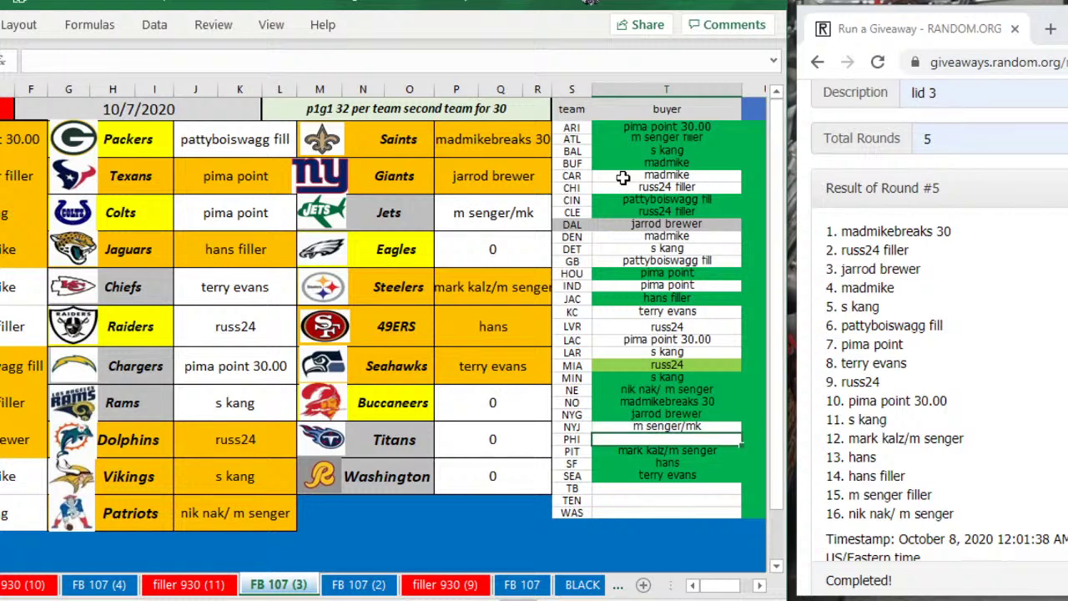
{"action": "type", "text": "hans"}
{"action": "key", "text": "Return"}
{"action": "key", "text": "Return"}
{"action": "key", "text": "Return"}
{"action": "key", "text": "Return"}
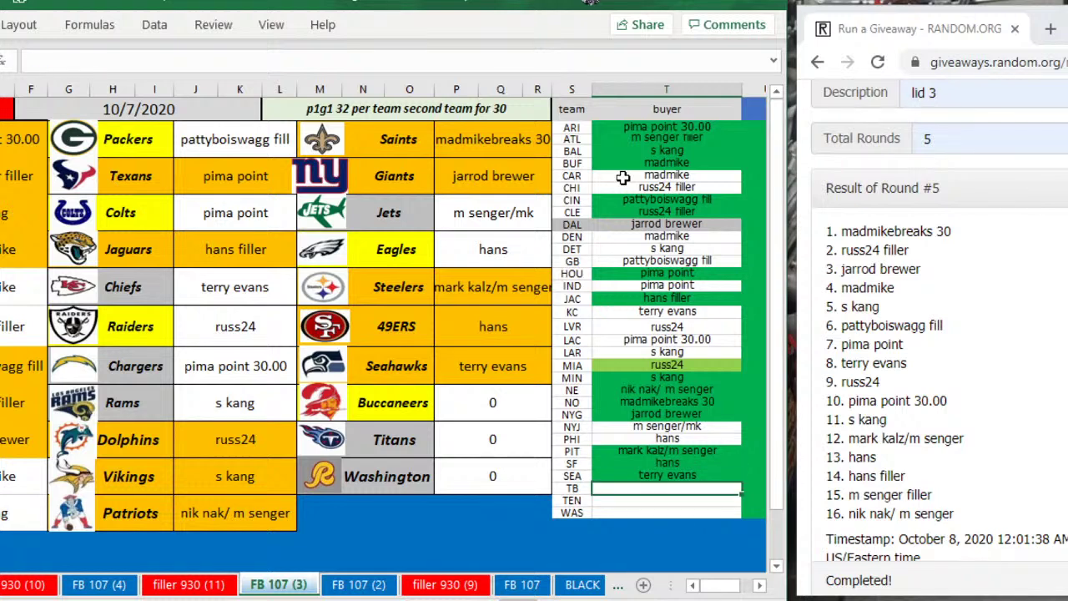
{"action": "type", "text": "hans filler"}
{"action": "key", "text": "Return"}
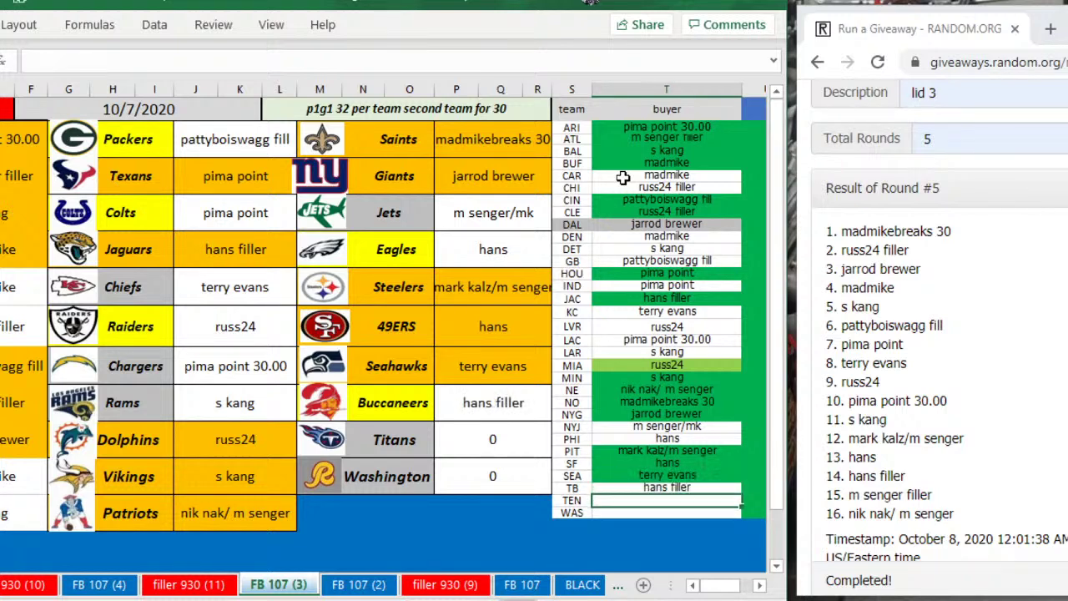
{"action": "type", "text": "m senger"}
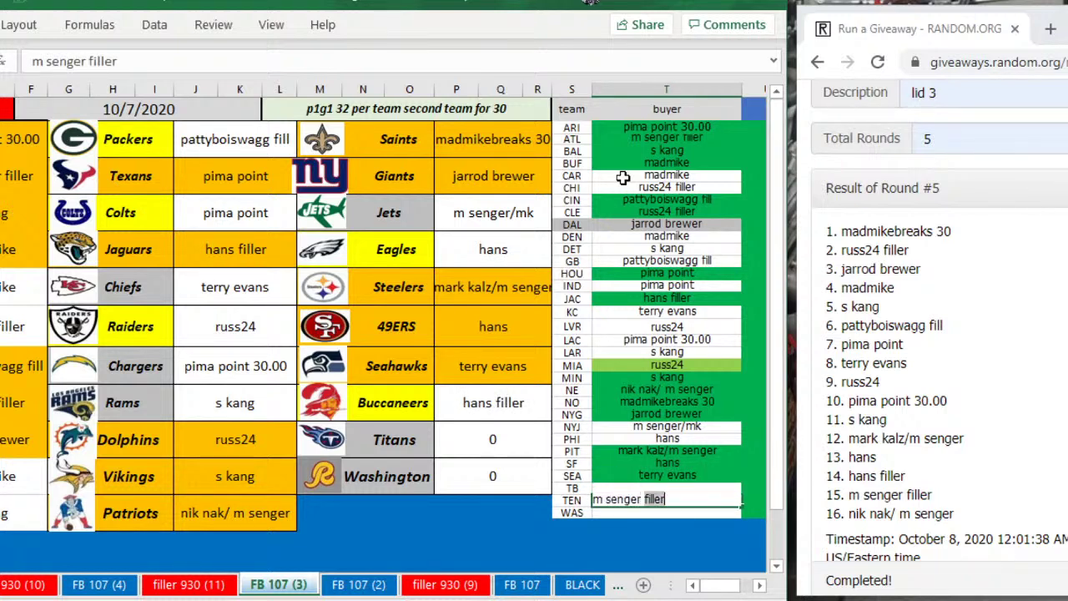
{"action": "key", "text": "Return"}
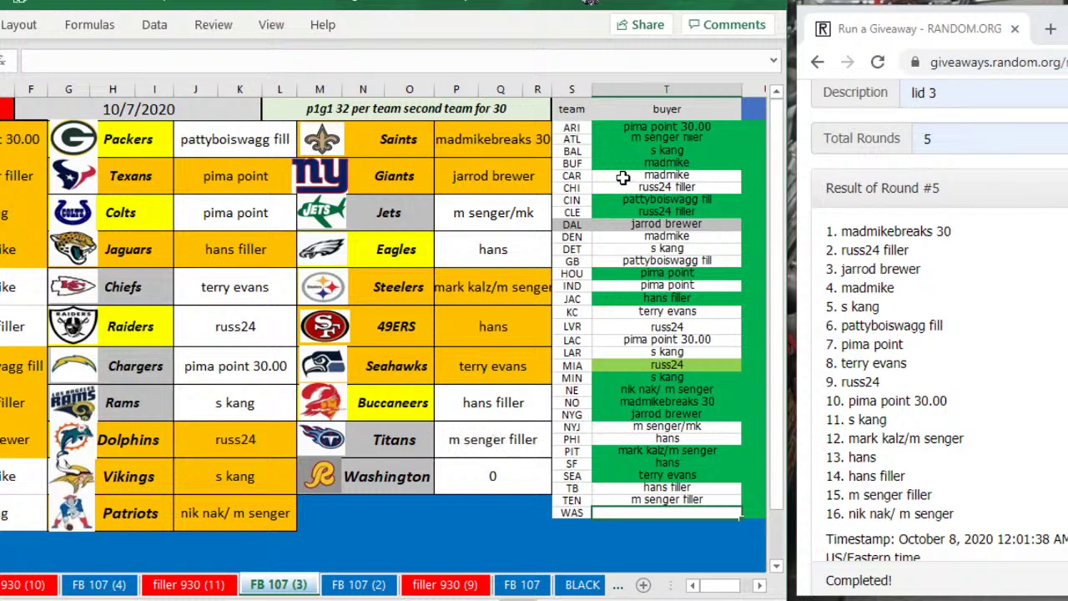
{"action": "type", "text": "m senger"}
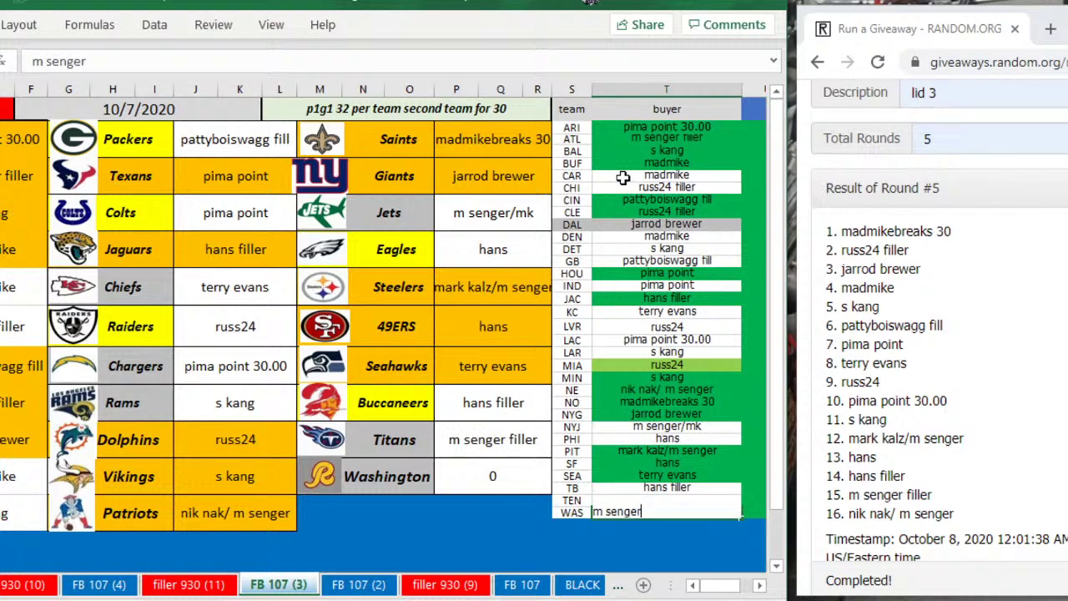
{"action": "type", "text": " /nn"}
{"action": "key", "text": "Return"}
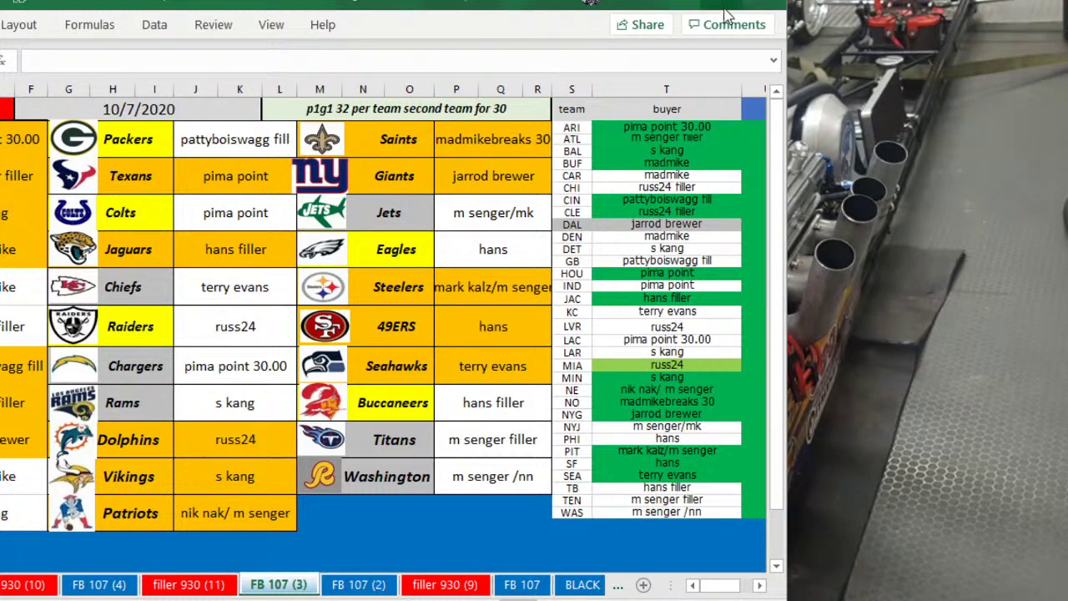
Maximize Excel and set the empty cells M32:R33 to No Fill.
{"action": "left_click", "coordinate": [726, 8]}
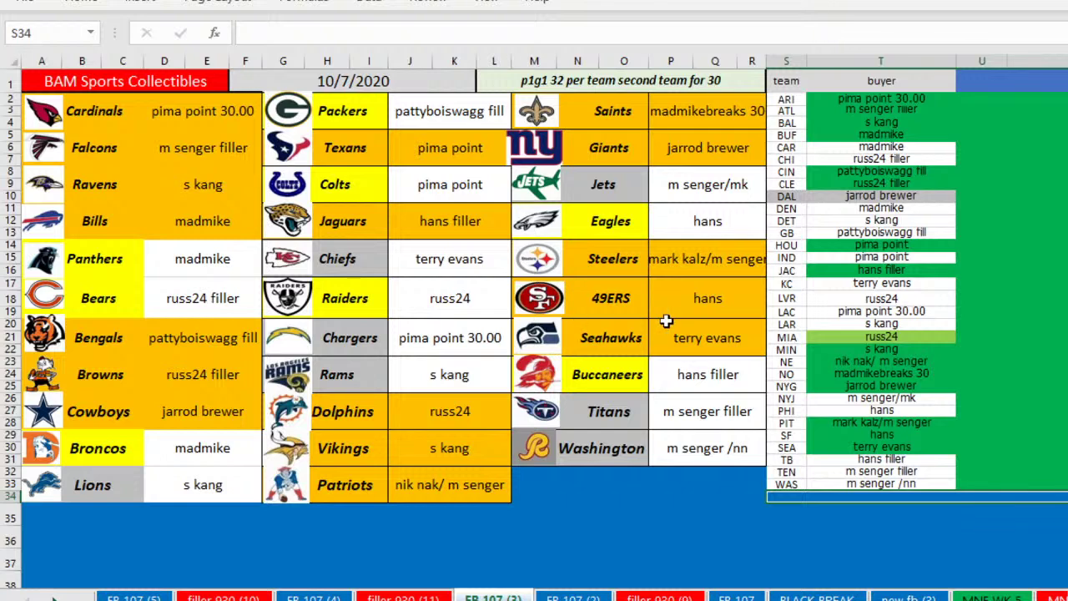
{"action": "left_click_drag", "start_coordinate": [638, 488], "coordinate": [679, 484]}
{"action": "right_click", "coordinate": [679, 484]}
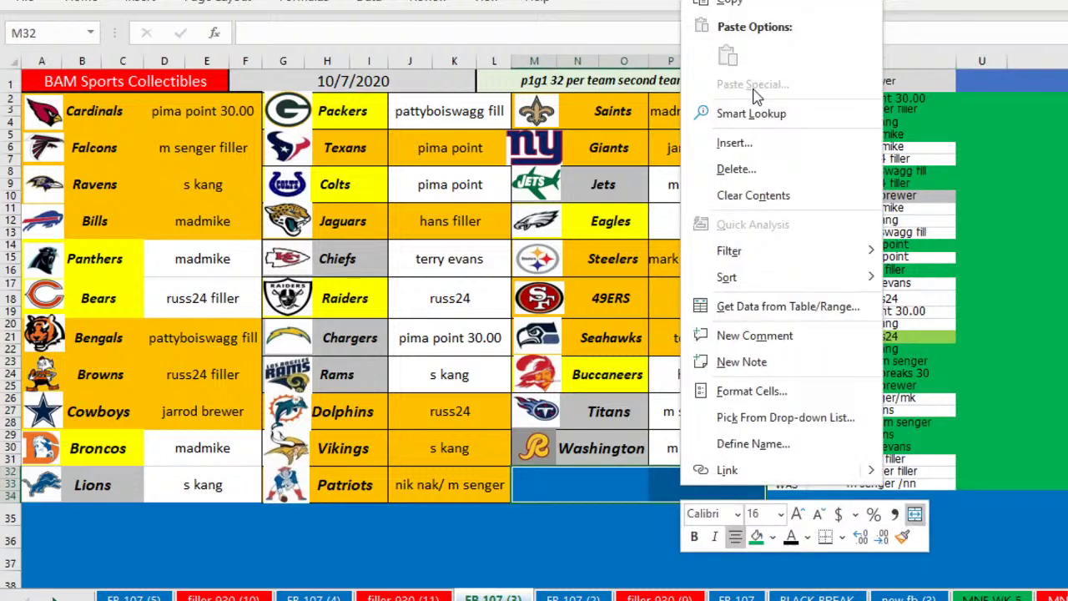
{"action": "left_click", "coordinate": [772, 536]}
{"action": "left_click", "coordinate": [770, 481]}
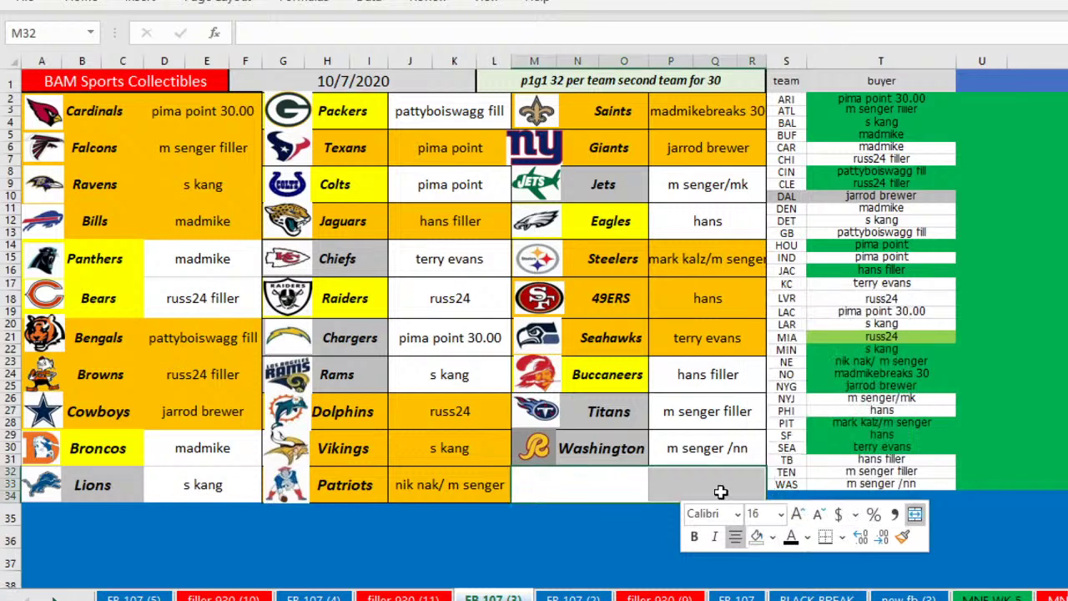
Select the Raiders team cell through its buyer cell.
{"action": "left_click", "coordinate": [608, 491]}
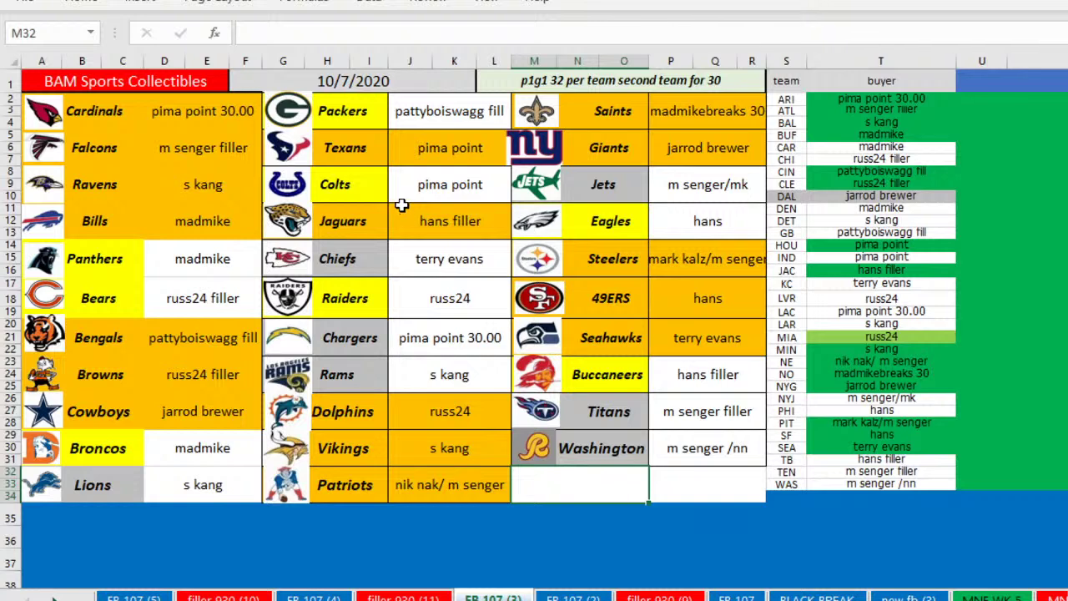
{"action": "left_click", "coordinate": [336, 310]}
{"action": "left_click_drag", "start_coordinate": [350, 300], "coordinate": [438, 300]}
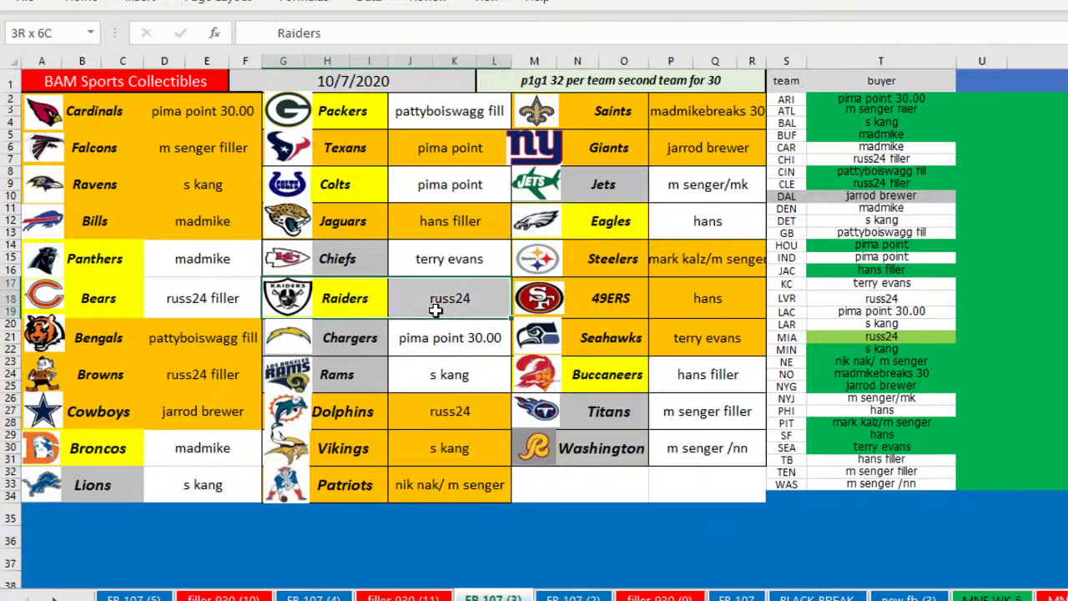
Fill the Raiders, Packers and Bears team-and-buyer blocks orange.
{"action": "right_click", "coordinate": [438, 301]}
{"action": "left_click", "coordinate": [529, 45]}
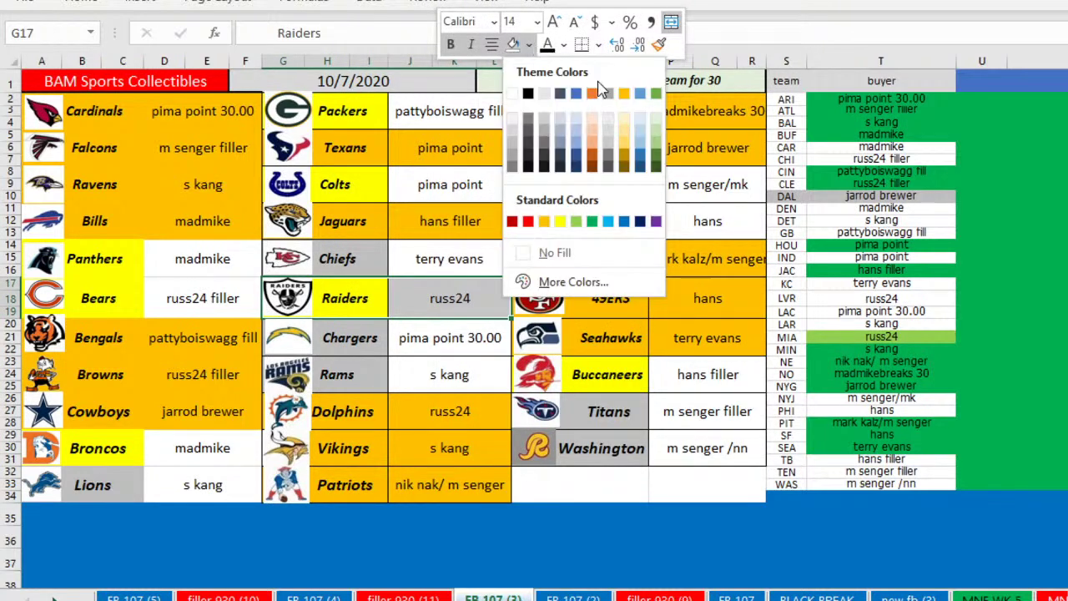
{"action": "left_click", "coordinate": [543, 221]}
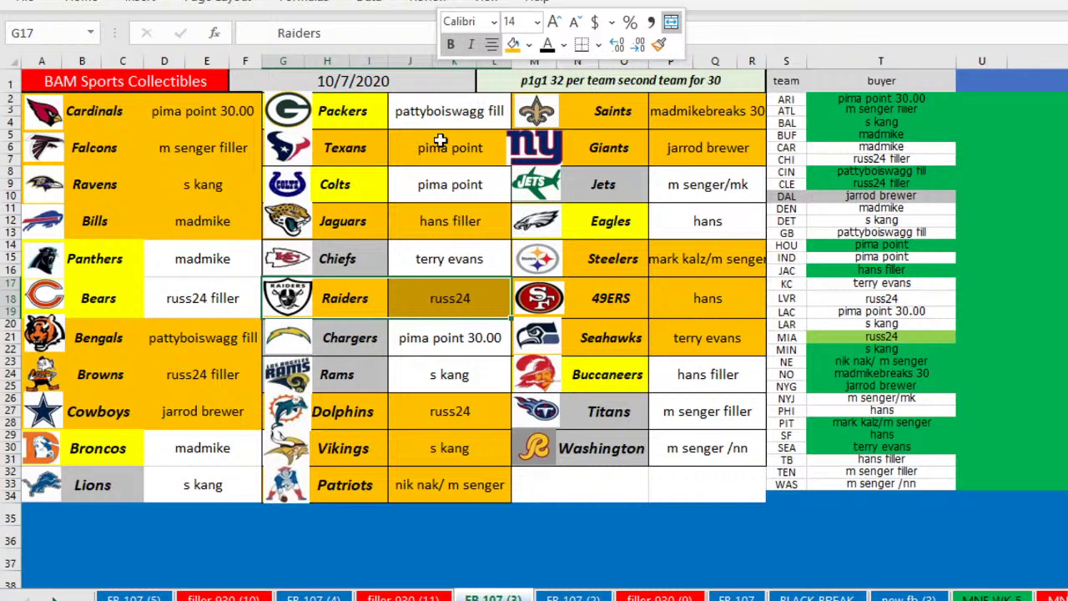
{"action": "left_click_drag", "start_coordinate": [357, 106], "coordinate": [415, 117]}
{"action": "right_click", "coordinate": [414, 117]}
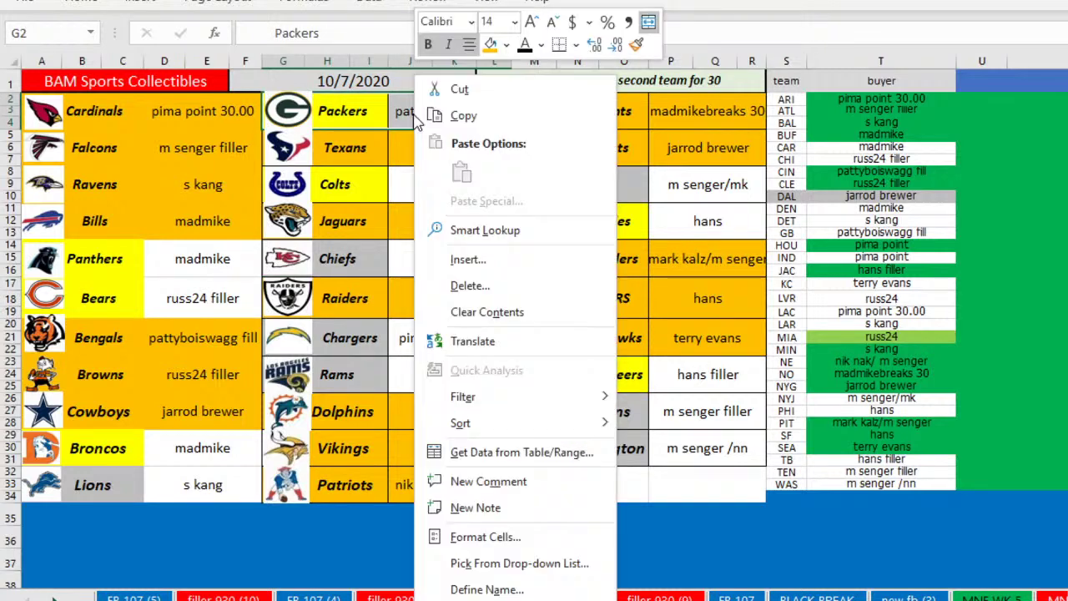
{"action": "left_click", "coordinate": [491, 44]}
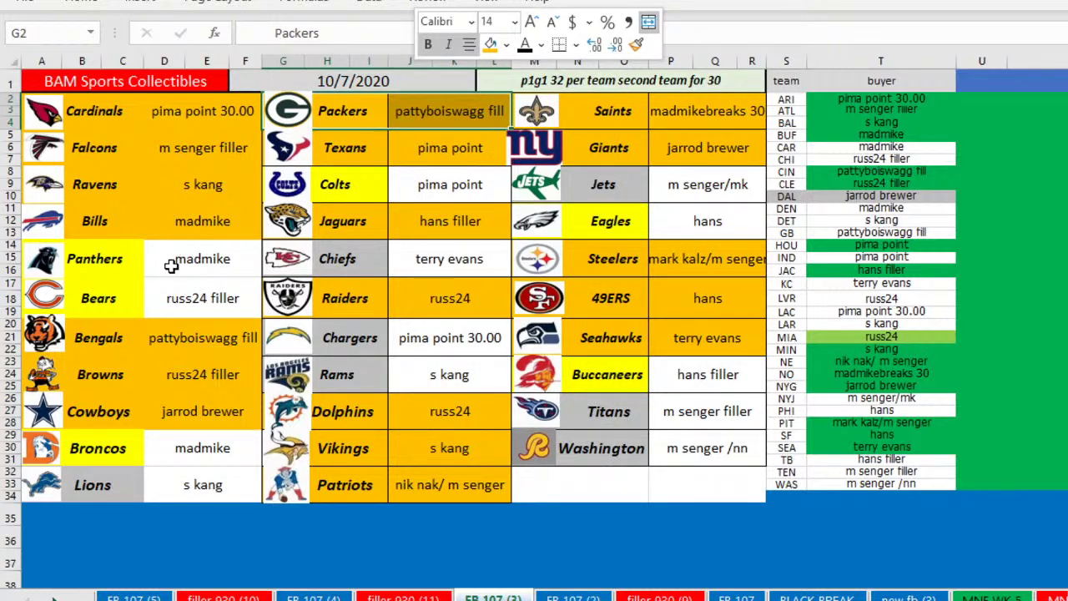
{"action": "left_click_drag", "start_coordinate": [108, 295], "coordinate": [158, 295]}
{"action": "right_click", "coordinate": [167, 298]}
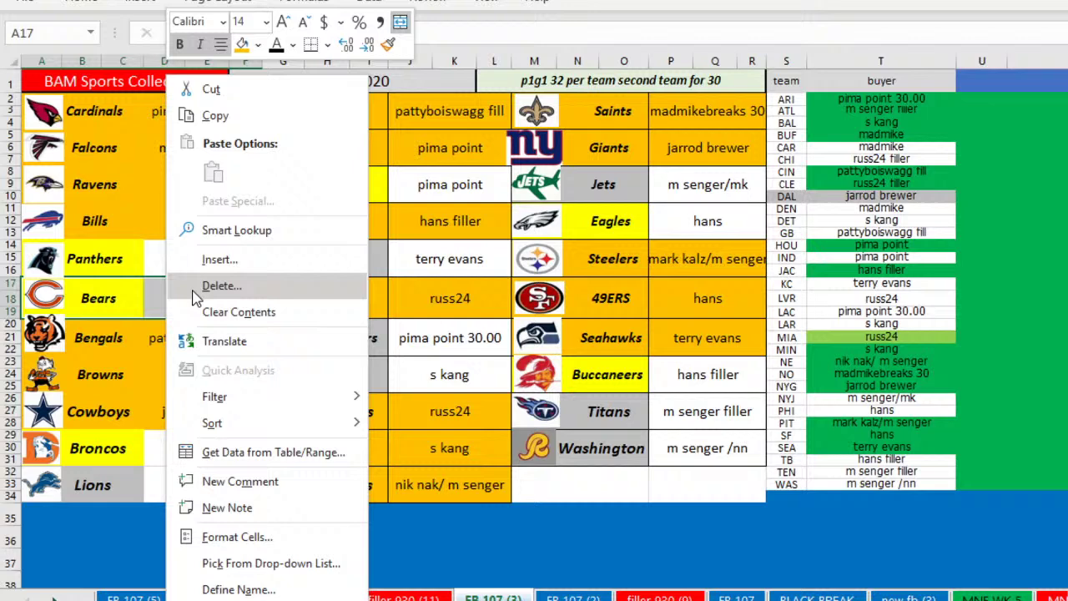
{"action": "left_click", "coordinate": [242, 46]}
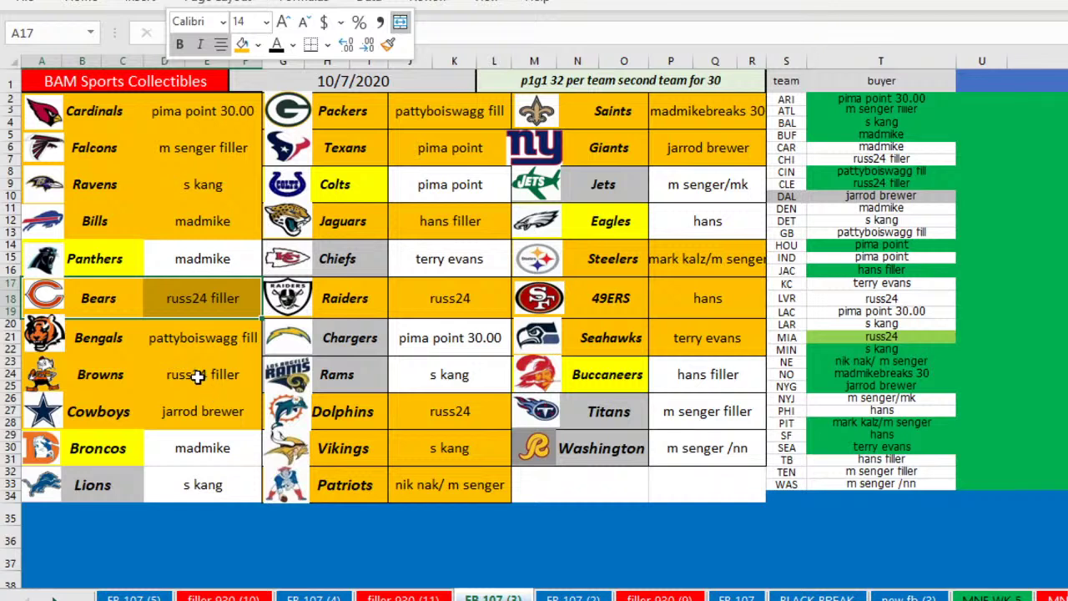
Fill the Jets, Titans and Washington blocks orange.
{"action": "left_click", "coordinate": [347, 338]}
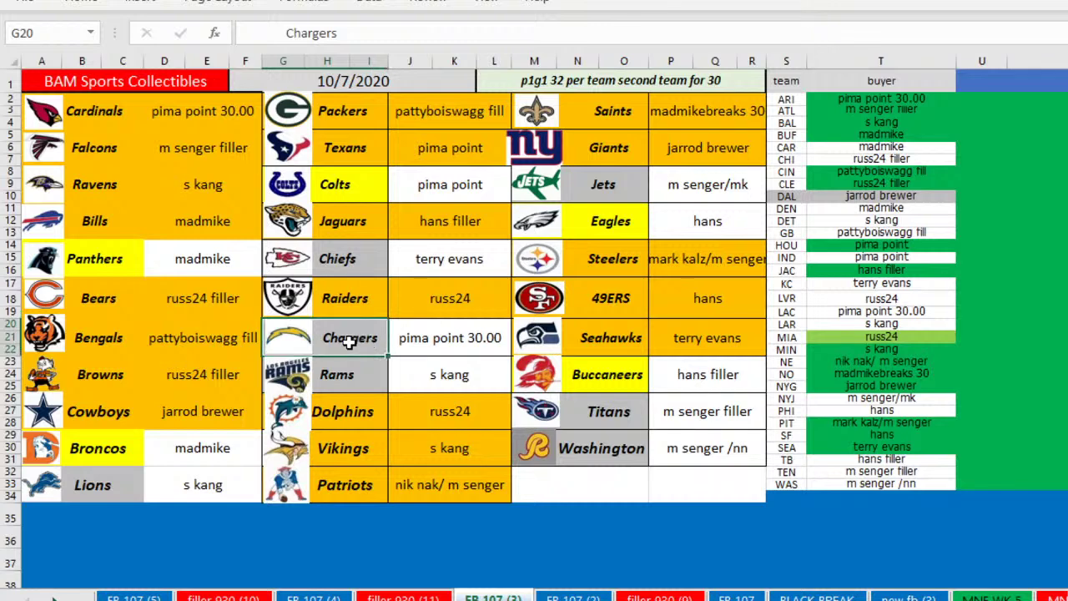
{"action": "left_click", "coordinate": [364, 380]}
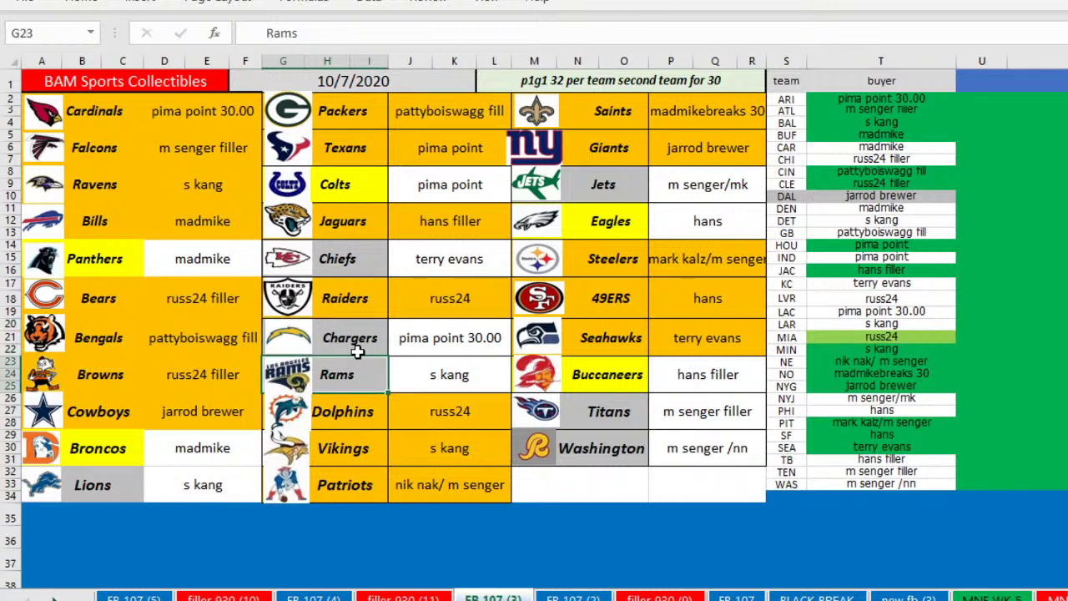
{"action": "left_click_drag", "start_coordinate": [612, 190], "coordinate": [672, 182]}
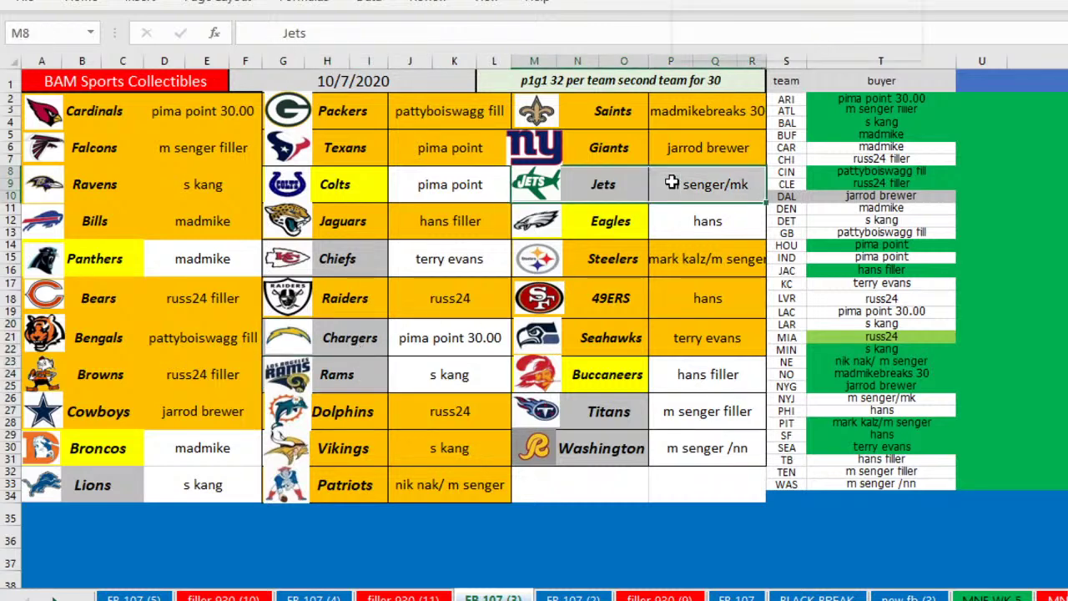
{"action": "right_click", "coordinate": [672, 182]}
{"action": "left_click", "coordinate": [748, 44]}
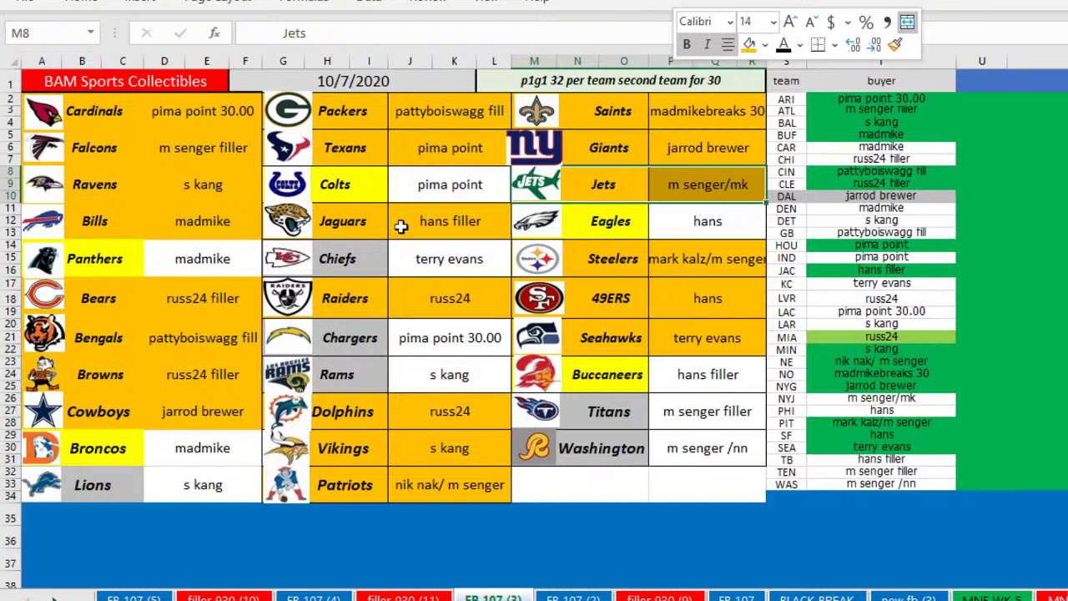
{"action": "left_click_drag", "start_coordinate": [605, 422], "coordinate": [676, 446]}
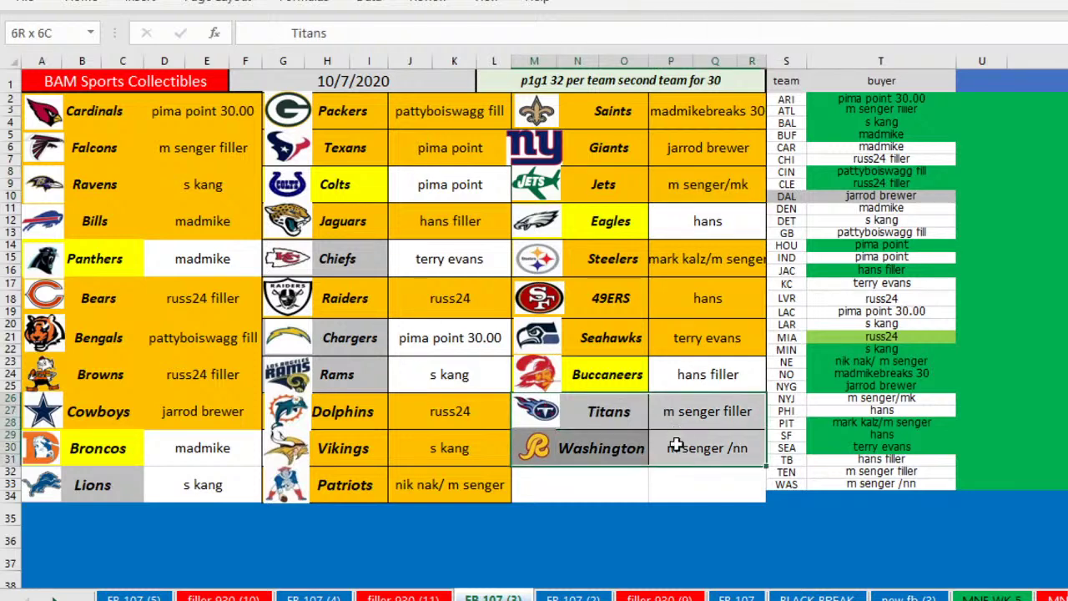
{"action": "right_click", "coordinate": [676, 446]}
{"action": "left_click", "coordinate": [755, 43]}
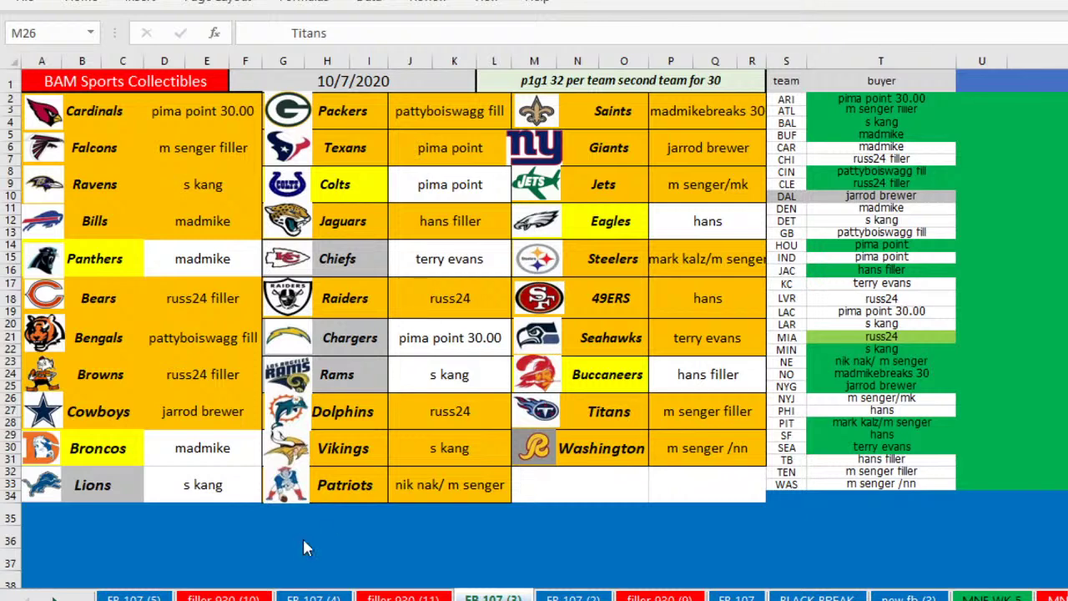
Copy the Eagles and Buccaneers team-and-buyer blocks.
{"action": "left_click_drag", "start_coordinate": [624, 226], "coordinate": [710, 219]}
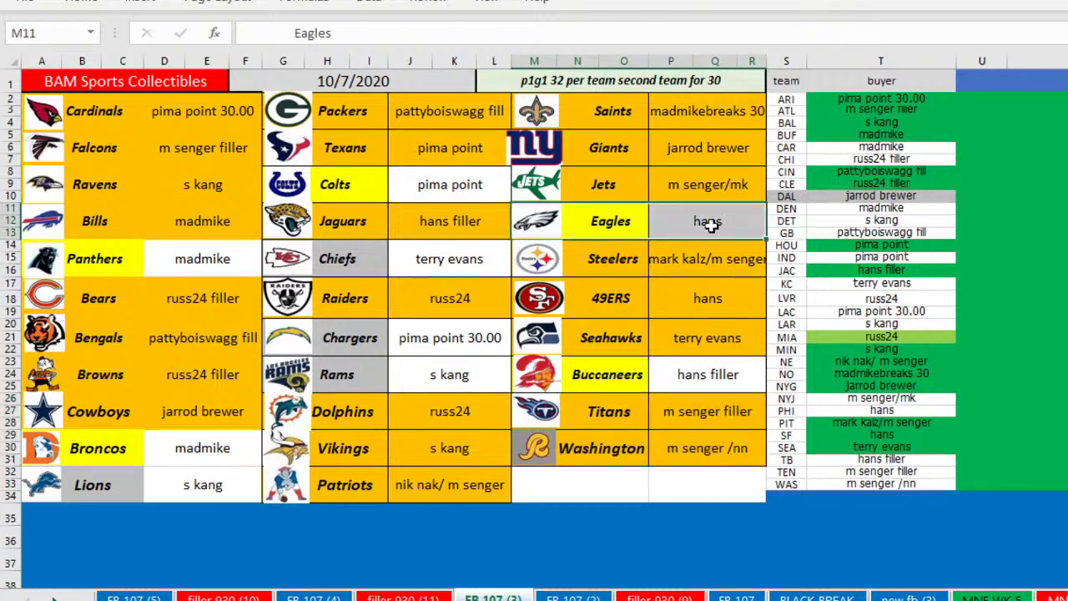
{"action": "right_click", "coordinate": [710, 219]}
{"action": "left_click", "coordinate": [760, 112]}
{"action": "left_click_drag", "start_coordinate": [608, 379], "coordinate": [691, 372]}
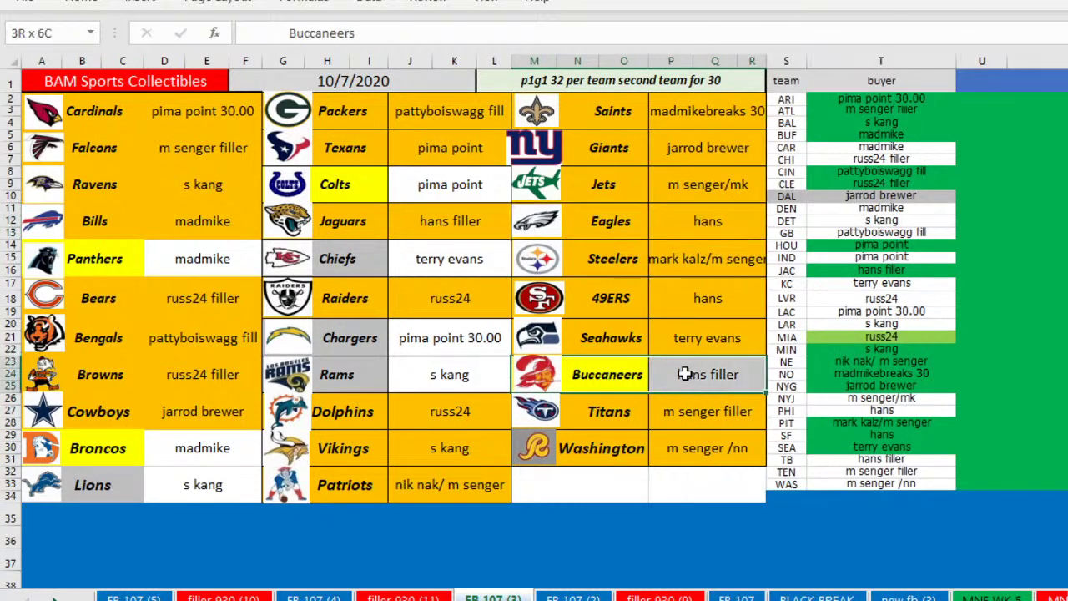
{"action": "right_click", "coordinate": [691, 372]}
{"action": "left_click", "coordinate": [734, 114]}
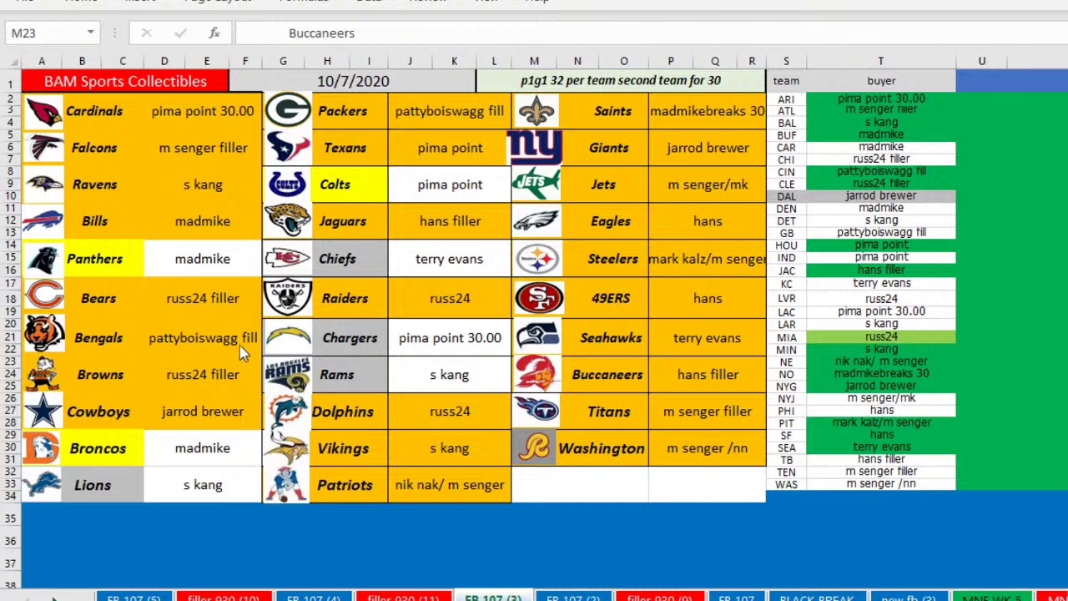
Fill the Panthers, Broncos and Colts cells orange.
{"action": "left_click", "coordinate": [198, 257]}
{"action": "right_click", "coordinate": [198, 257]}
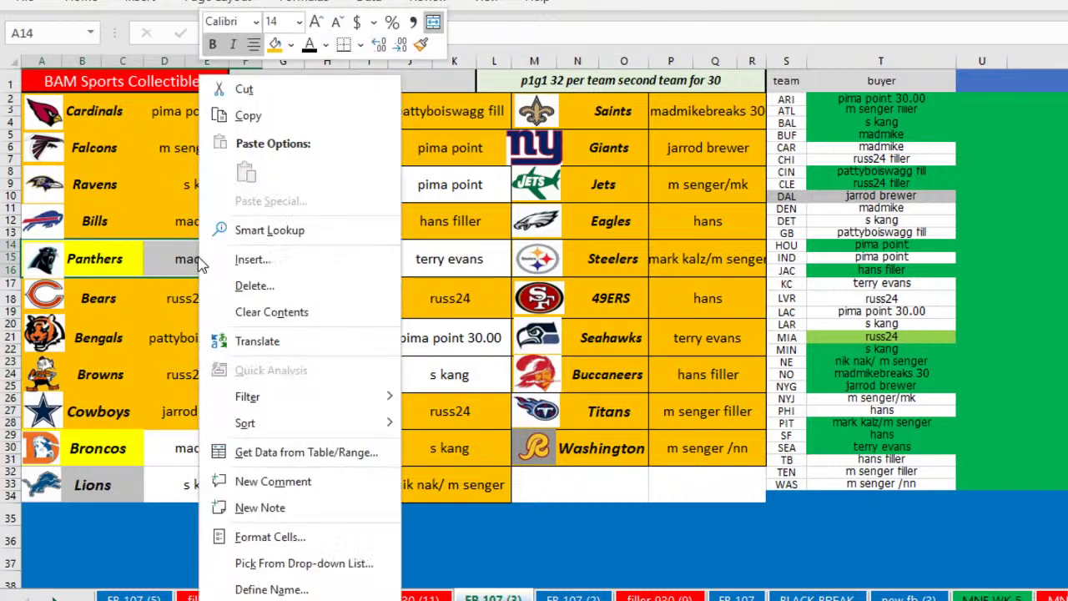
{"action": "left_click", "coordinate": [275, 44]}
{"action": "left_click", "coordinate": [127, 463]}
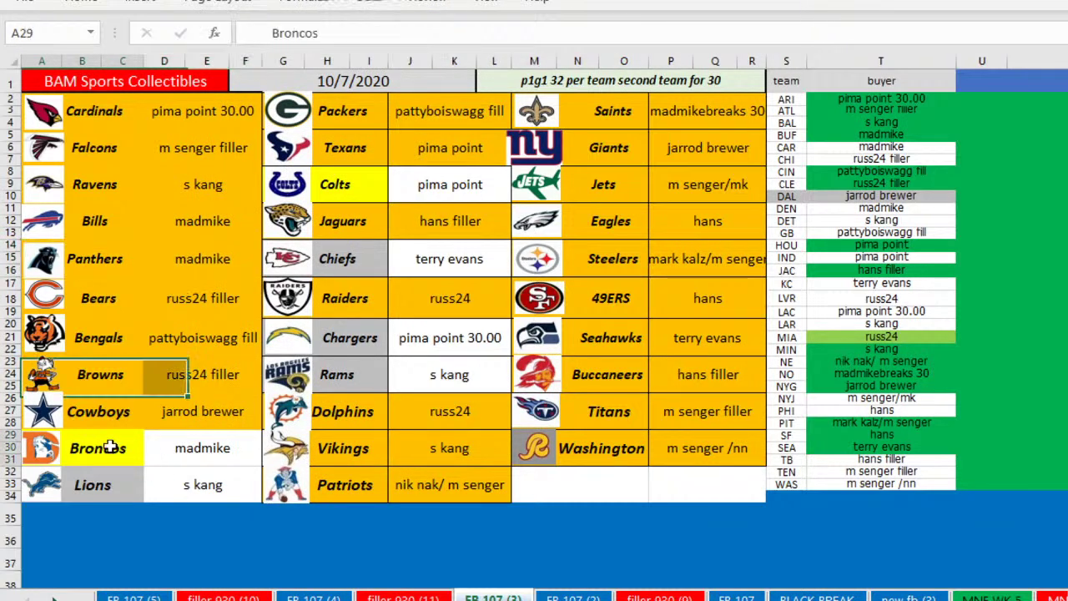
{"action": "right_click", "coordinate": [212, 452]}
{"action": "left_click", "coordinate": [288, 45]}
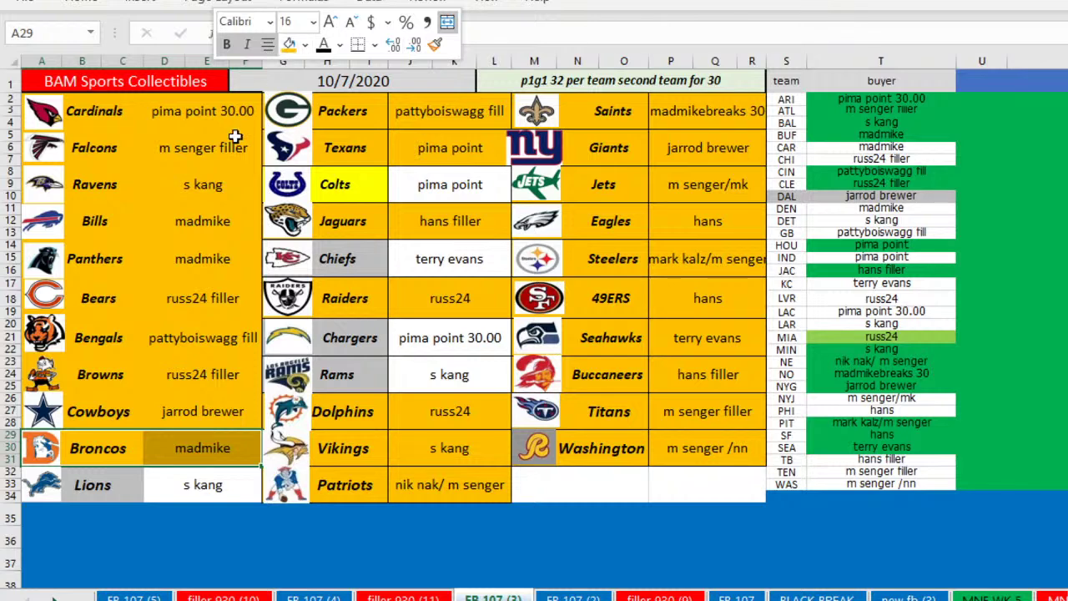
{"action": "left_click", "coordinate": [355, 185]}
{"action": "right_click", "coordinate": [409, 185]}
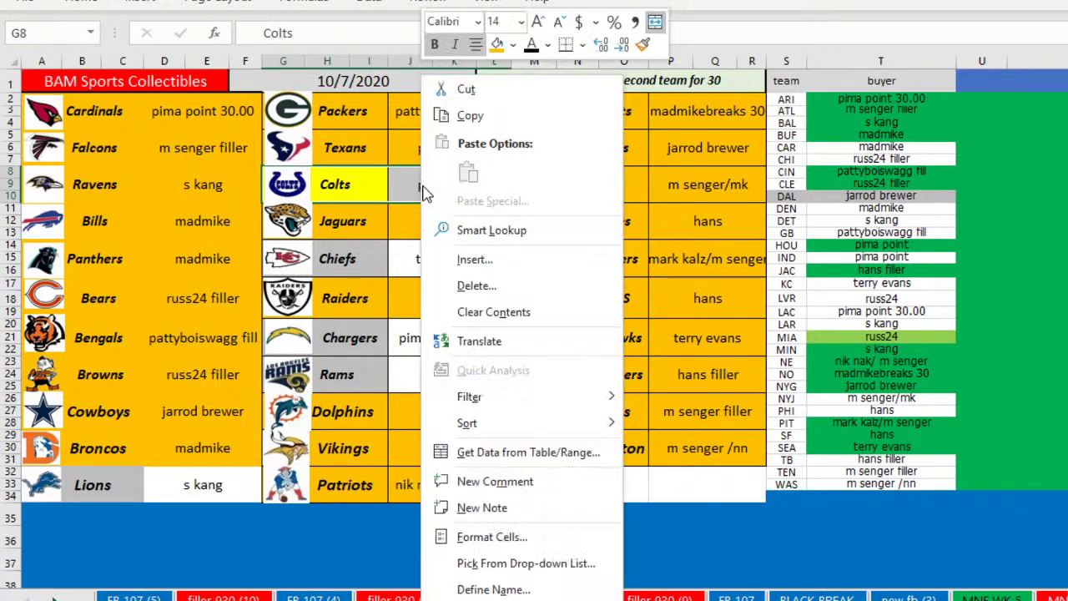
{"action": "left_click", "coordinate": [486, 44]}
Fill the Chargers cell, the Chiefs-through-Rams range and the Lions row orange.
{"action": "left_click", "coordinate": [337, 340]}
{"action": "left_click", "coordinate": [450, 338]}
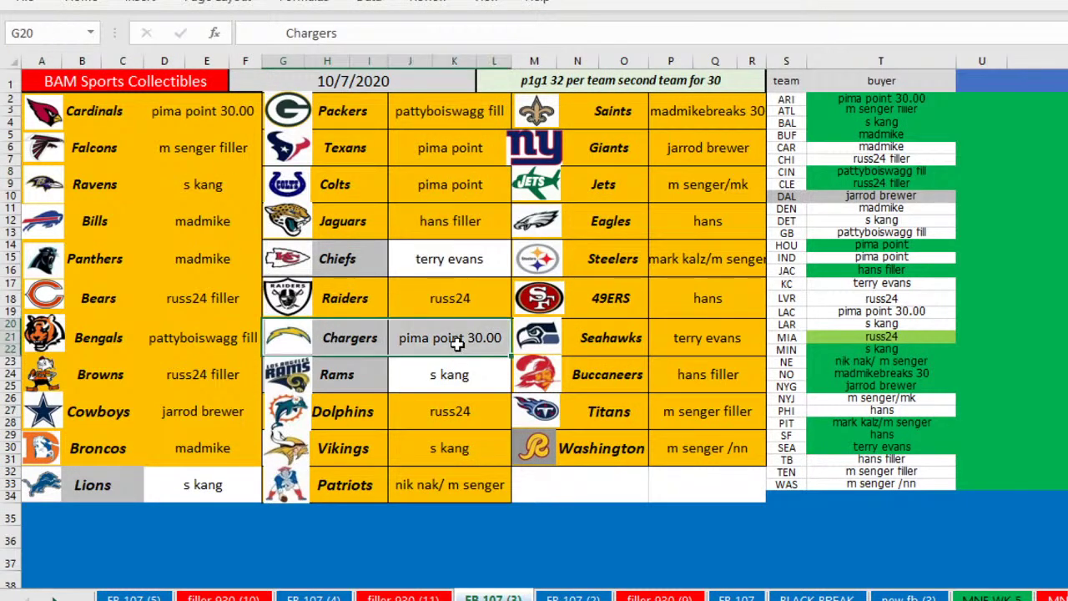
{"action": "right_click", "coordinate": [449, 338]}
{"action": "left_click", "coordinate": [534, 44]}
{"action": "left_click_drag", "start_coordinate": [344, 242], "coordinate": [472, 374]}
{"action": "right_click", "coordinate": [473, 375]}
{"action": "left_click", "coordinate": [550, 45]}
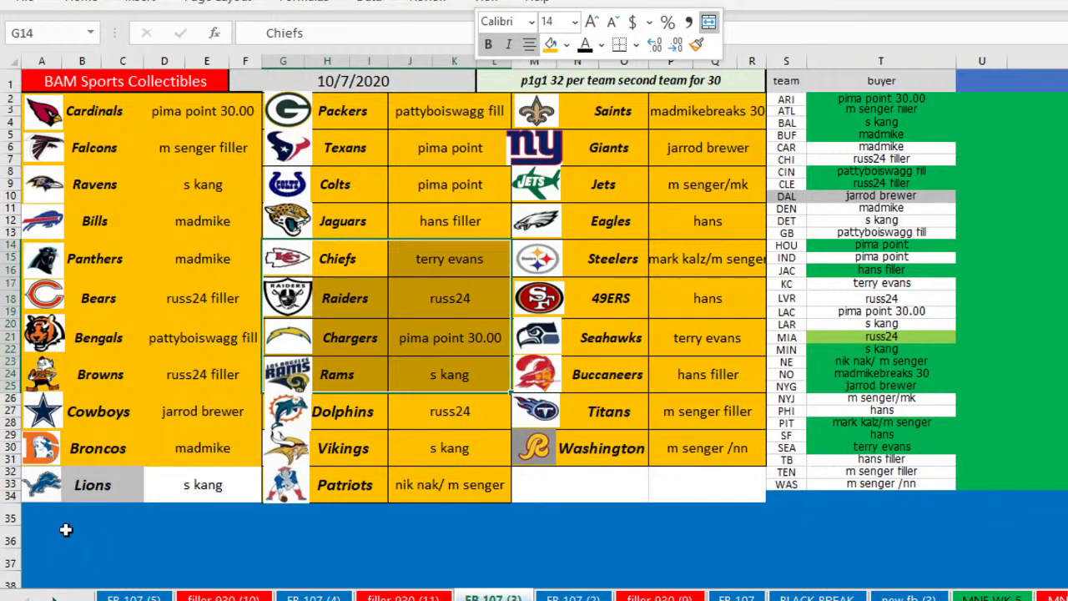
{"action": "left_click", "coordinate": [76, 494]}
{"action": "right_click", "coordinate": [75, 494]}
{"action": "left_click", "coordinate": [247, 44]}
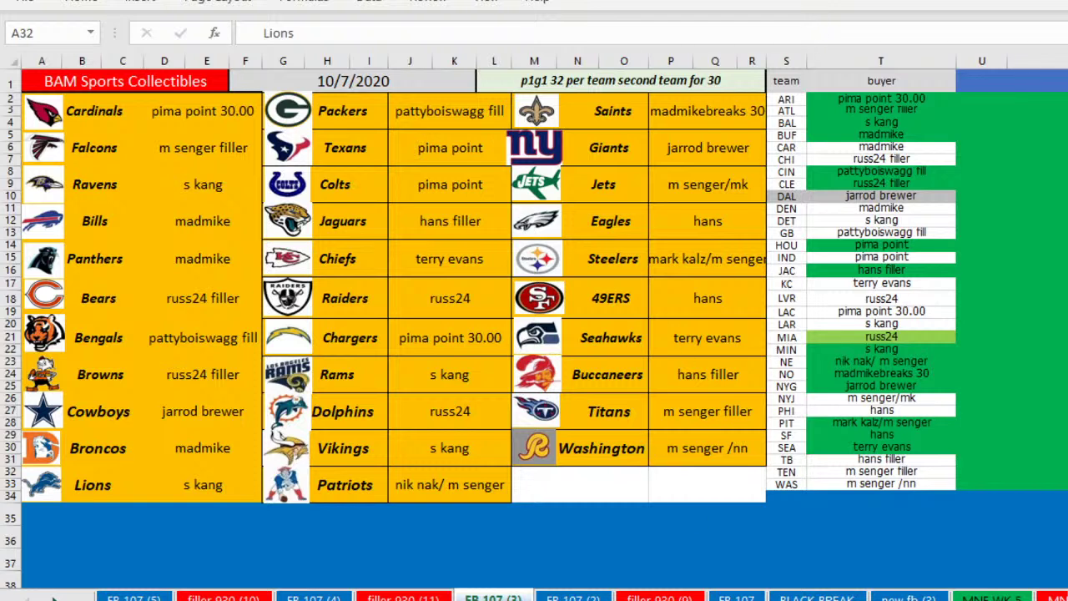
Start a new RANDOM.org giveaway described 'lid 3 bx pk' with 5 total rounds.
{"action": "key", "text": "alt+Tab"}
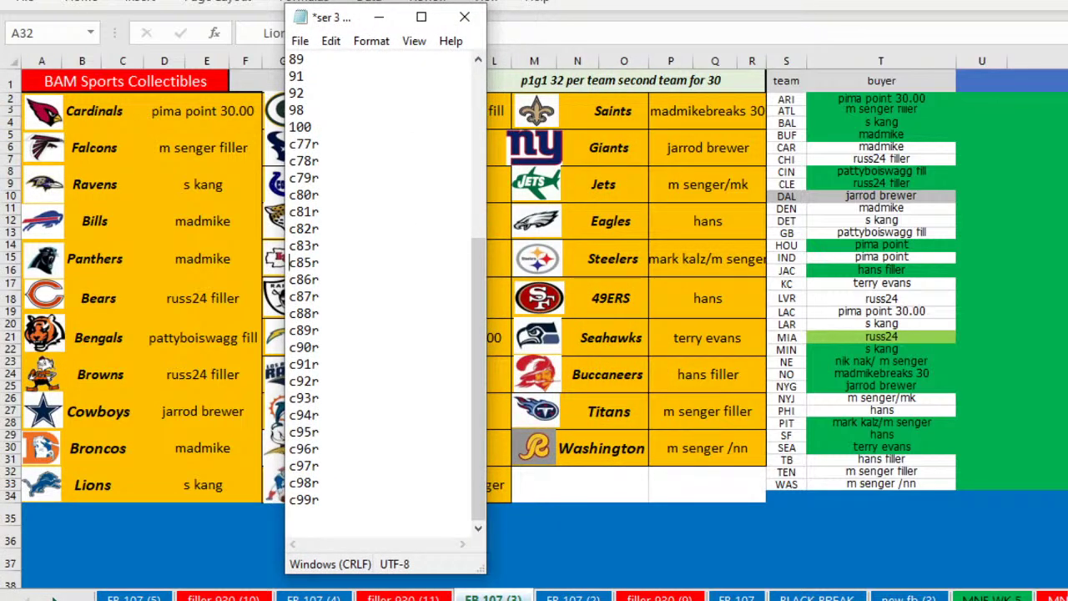
{"action": "key", "text": "alt+Tab"}
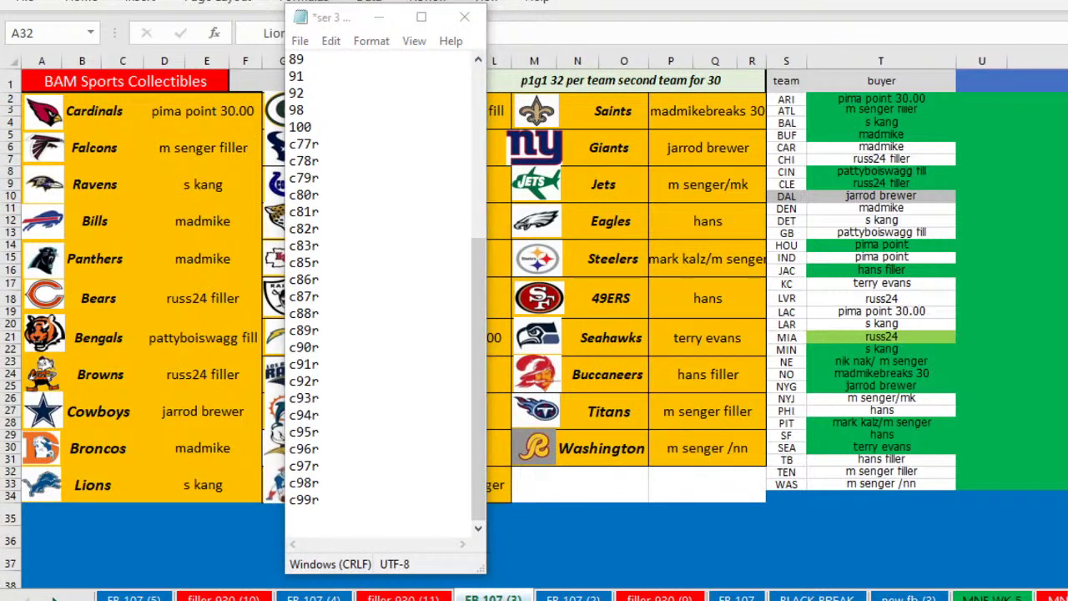
{"action": "key", "text": "alt+Tab"}
{"action": "scroll", "coordinate": [738, 430], "scroll_direction": "down", "scroll_amount": 3}
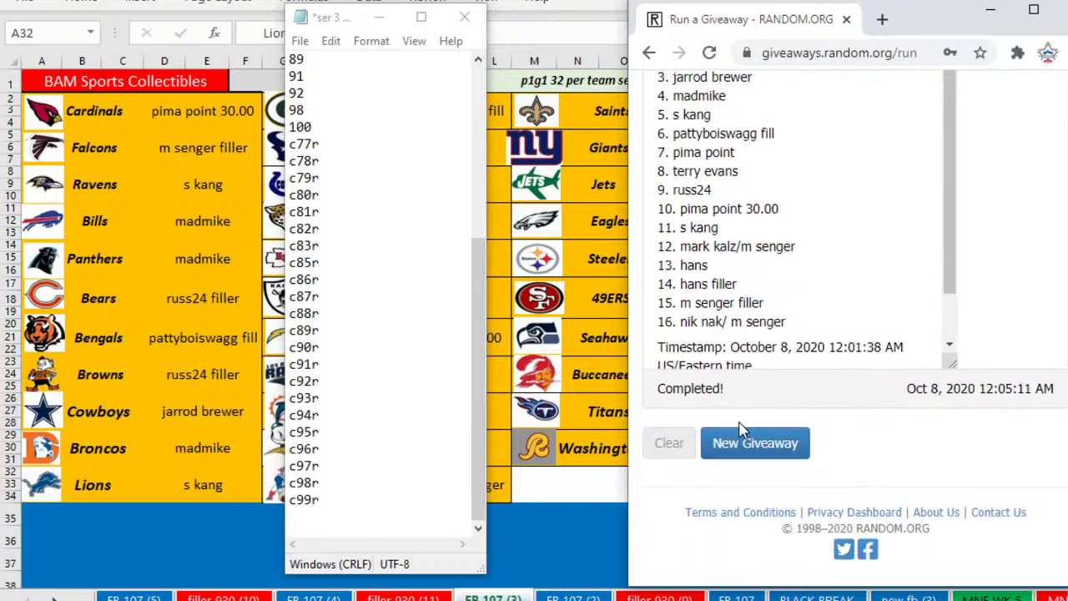
{"action": "left_click", "coordinate": [738, 430]}
{"action": "left_click", "coordinate": [1001, 254]}
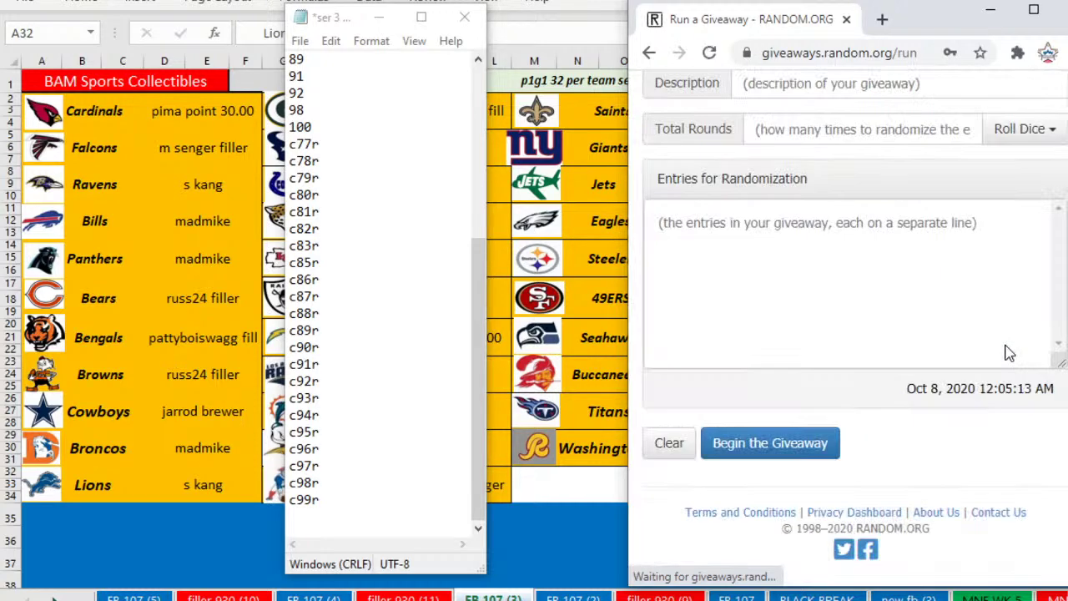
{"action": "left_click", "coordinate": [812, 279]}
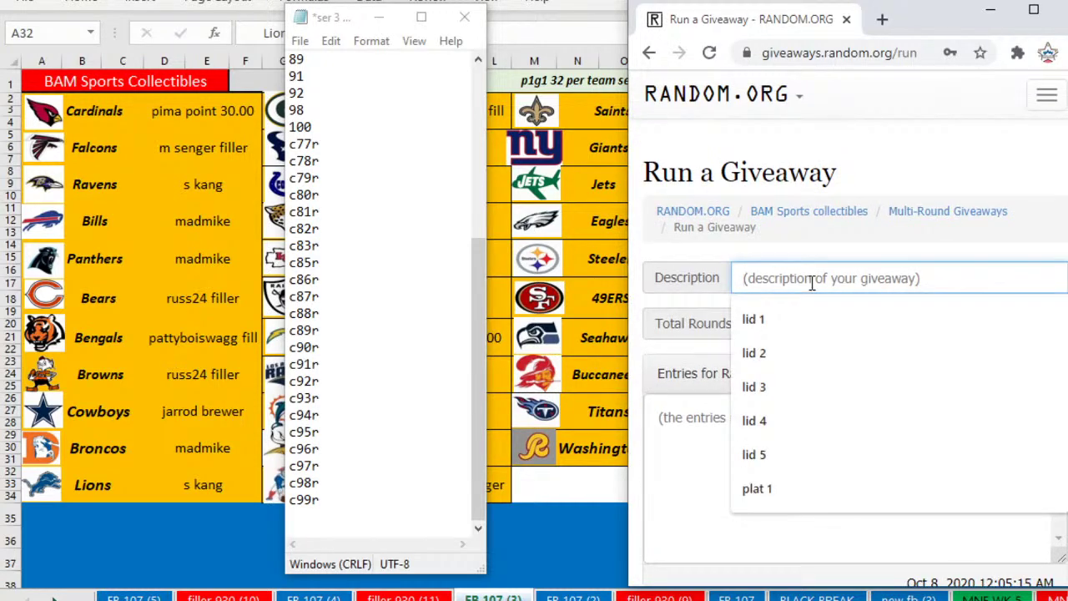
{"action": "type", "text": "lid 3 "}
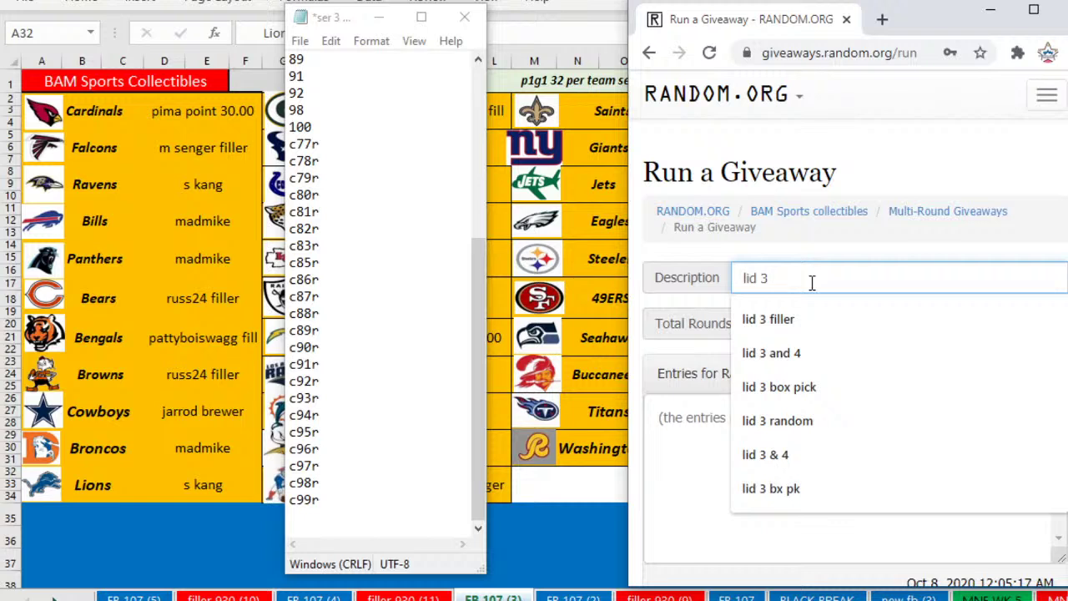
{"action": "type", "text": "bx pk"}
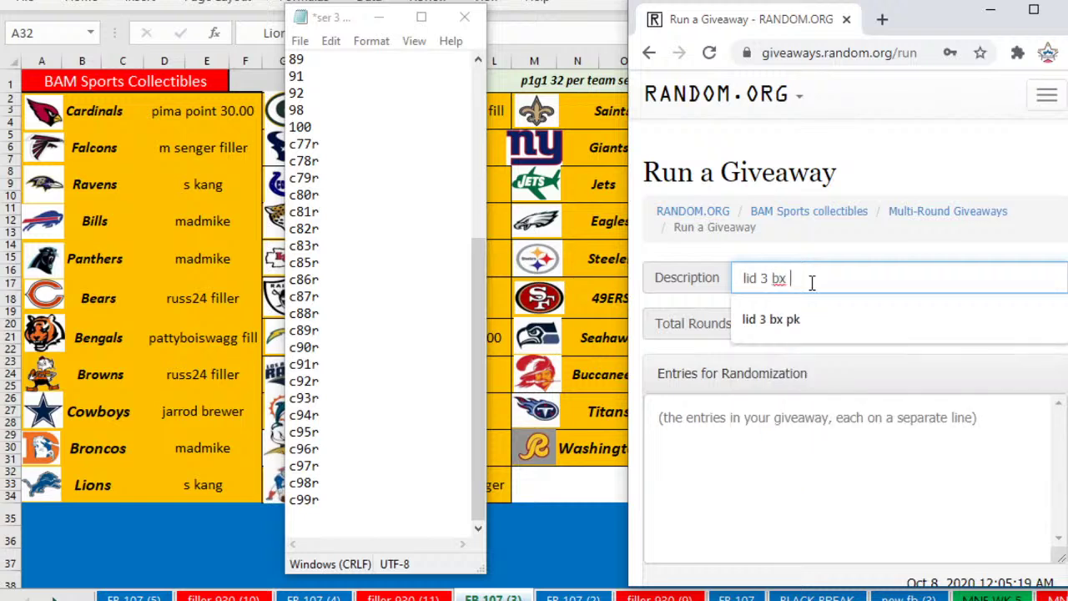
{"action": "left_click", "coordinate": [810, 327]}
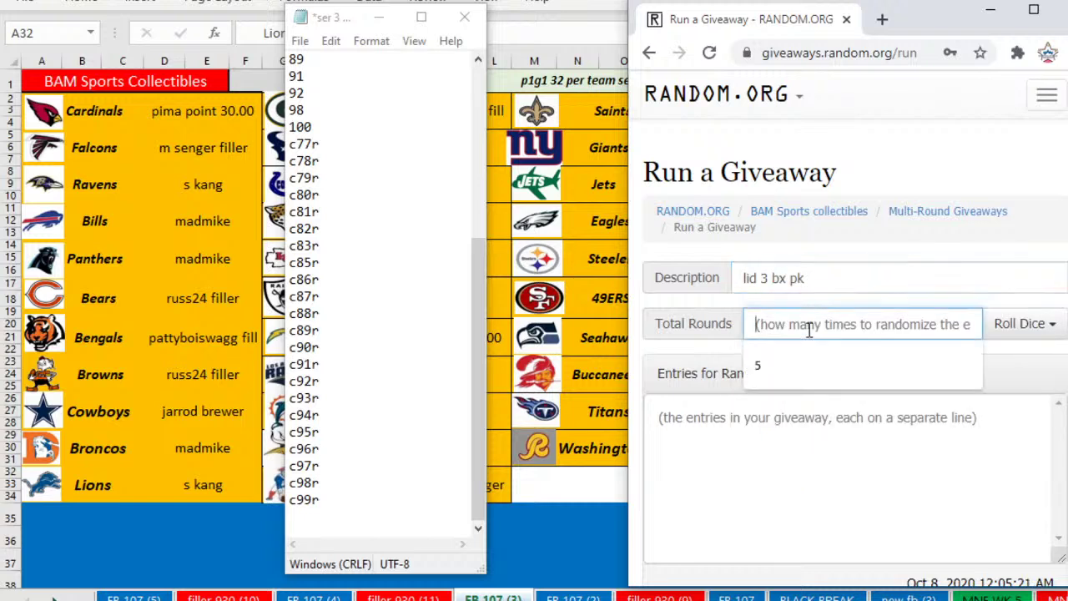
{"action": "left_click", "coordinate": [777, 367]}
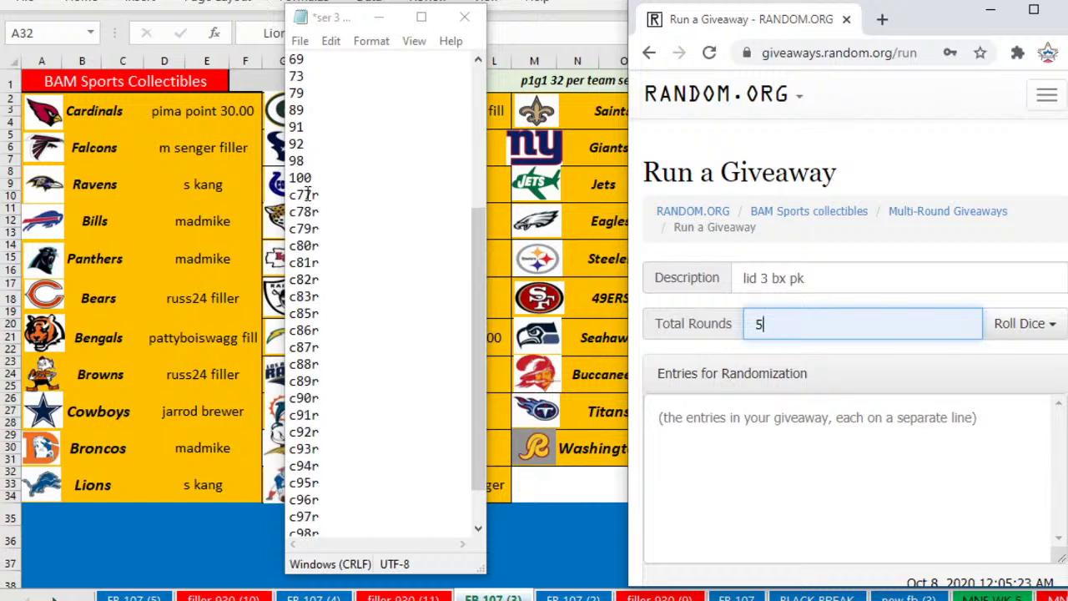
Copy the 44 box codes from Notepad and paste them into the giveaway Entries.
{"action": "scroll", "coordinate": [309, 312], "scroll_direction": "up", "scroll_amount": 6}
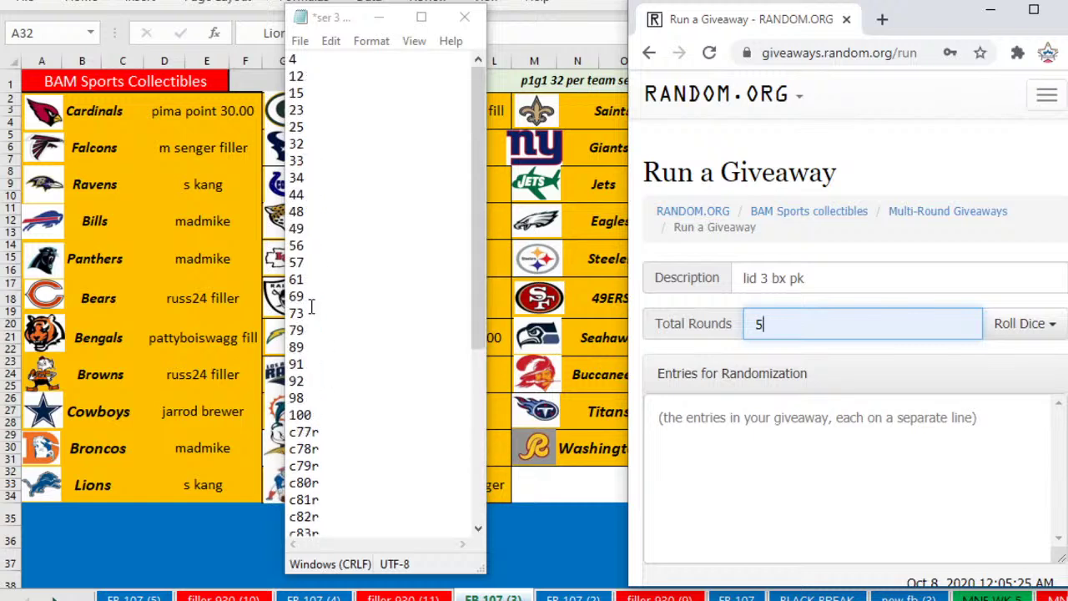
{"action": "left_click_drag", "start_coordinate": [287, 59], "coordinate": [340, 505]}
{"action": "right_click", "coordinate": [308, 291]}
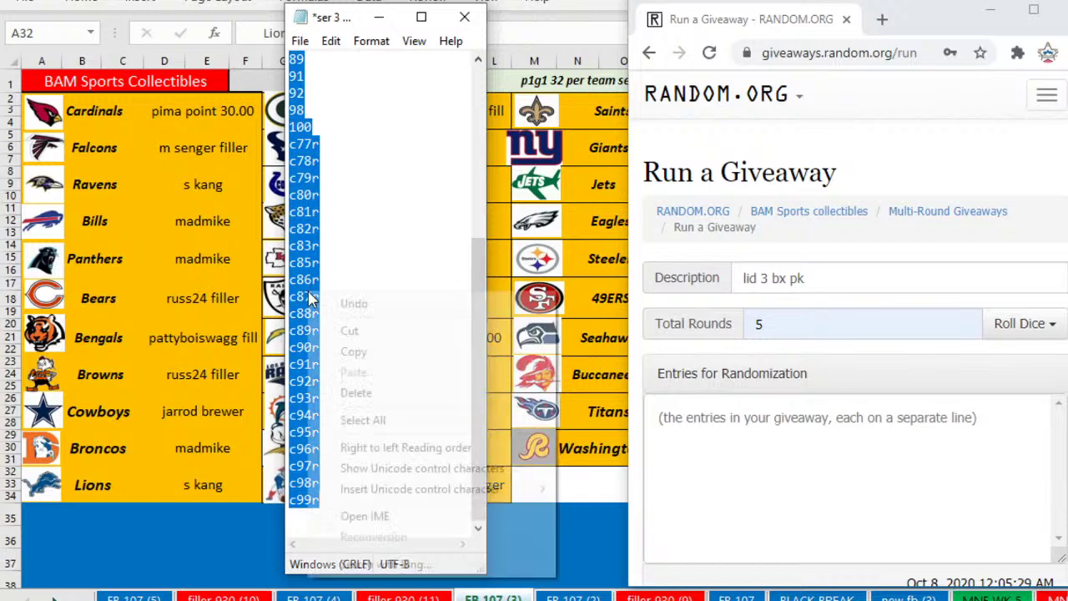
{"action": "left_click", "coordinate": [363, 350]}
{"action": "left_click", "coordinate": [756, 458]}
{"action": "right_click", "coordinate": [756, 458]}
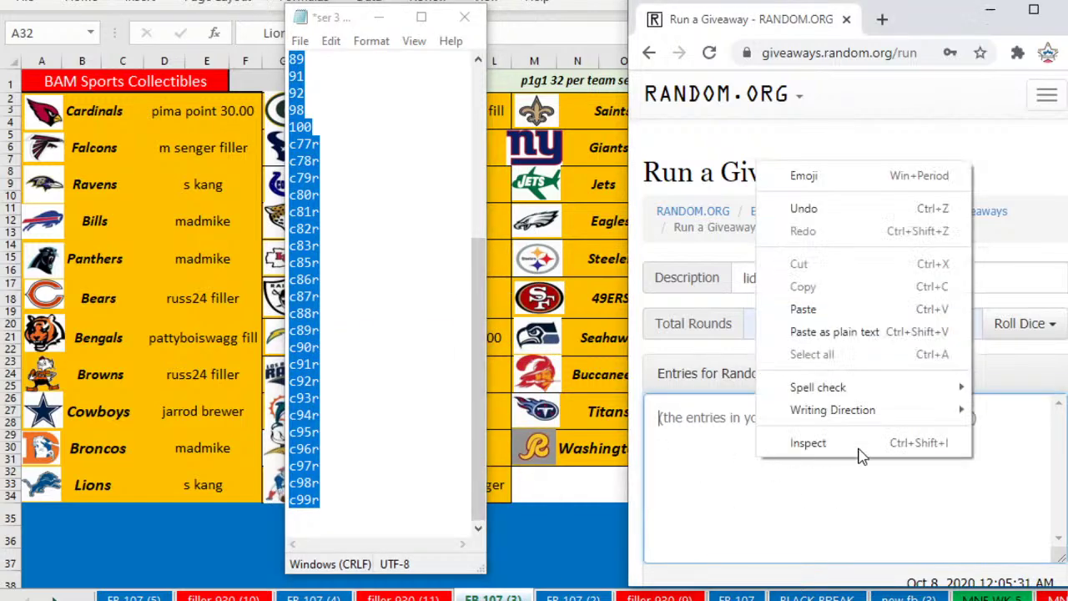
{"action": "left_click", "coordinate": [867, 309]}
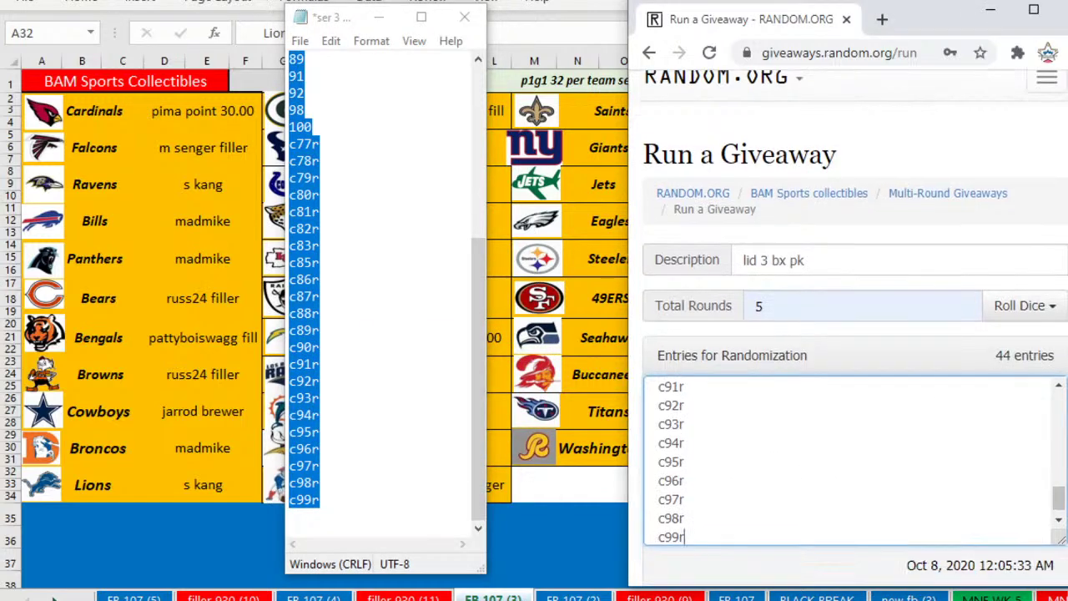
{"action": "scroll", "coordinate": [860, 448], "scroll_direction": "down", "scroll_amount": 3}
Begin the giveaway and run all five rounds, drawing c99r first.
{"action": "left_click", "coordinate": [776, 447]}
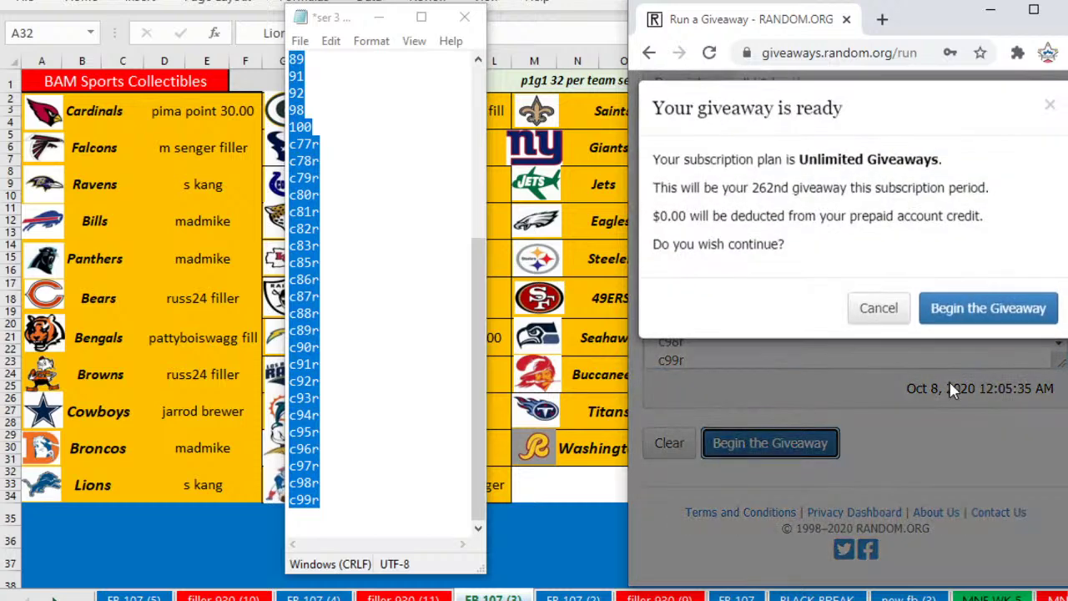
{"action": "left_click", "coordinate": [987, 305]}
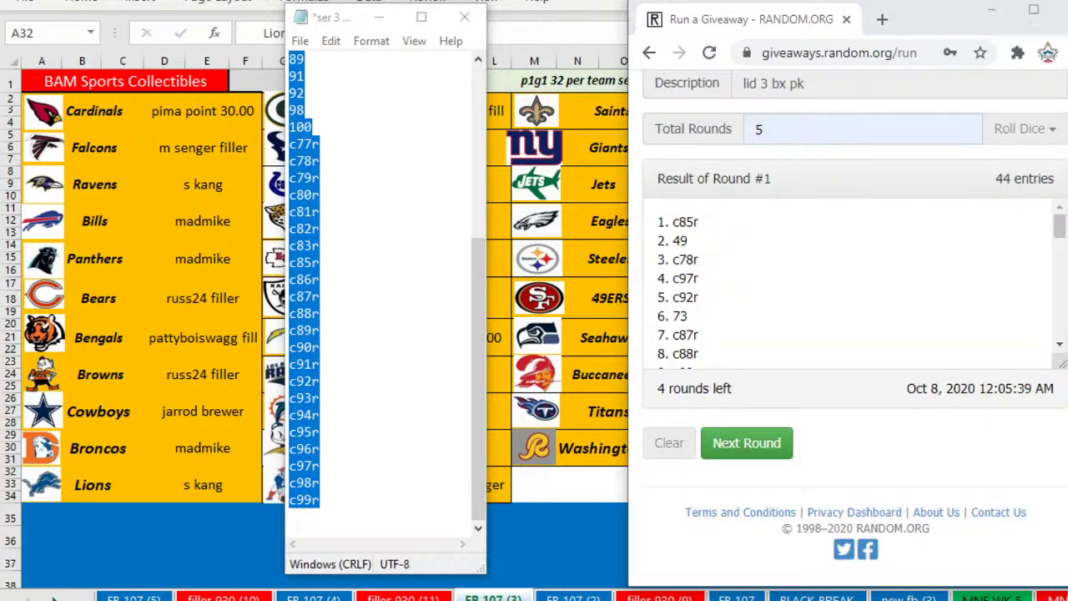
{"action": "left_click", "coordinate": [764, 452]}
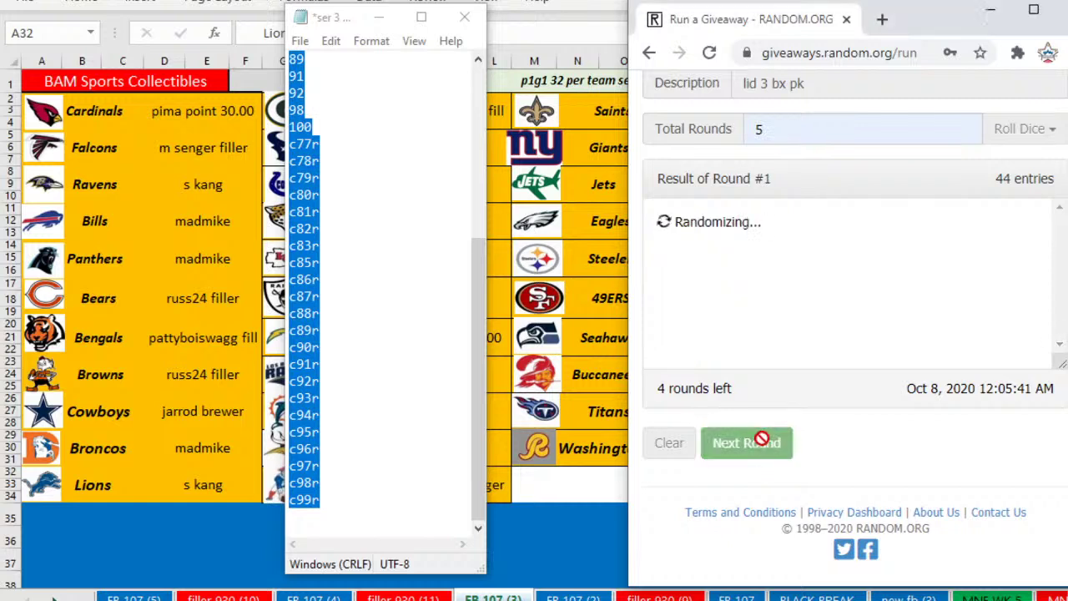
{"action": "left_click", "coordinate": [764, 446]}
{"action": "left_click", "coordinate": [764, 447]}
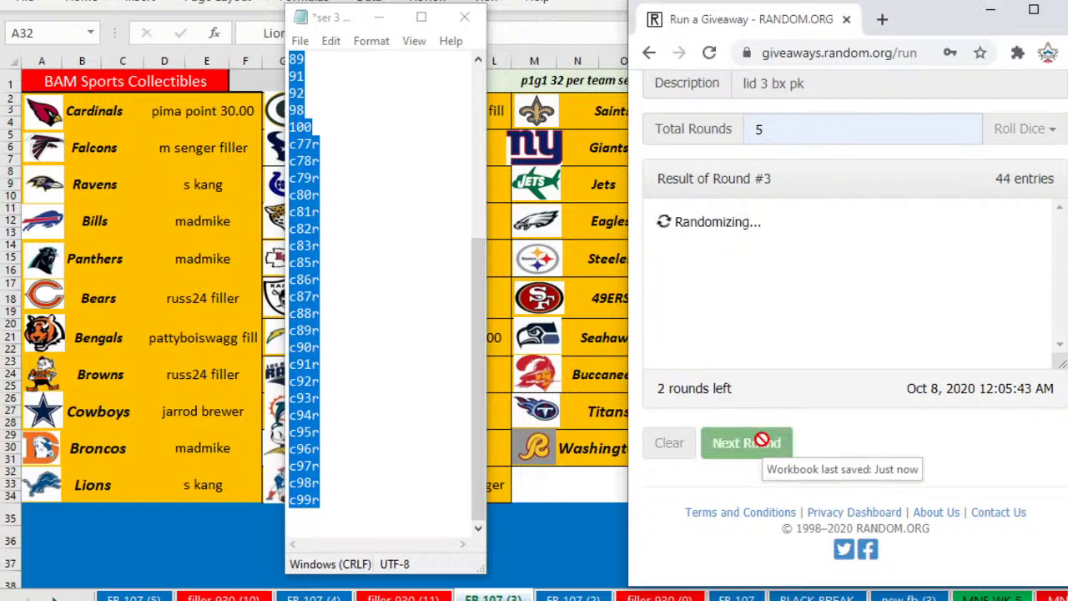
{"action": "left_click", "coordinate": [763, 442]}
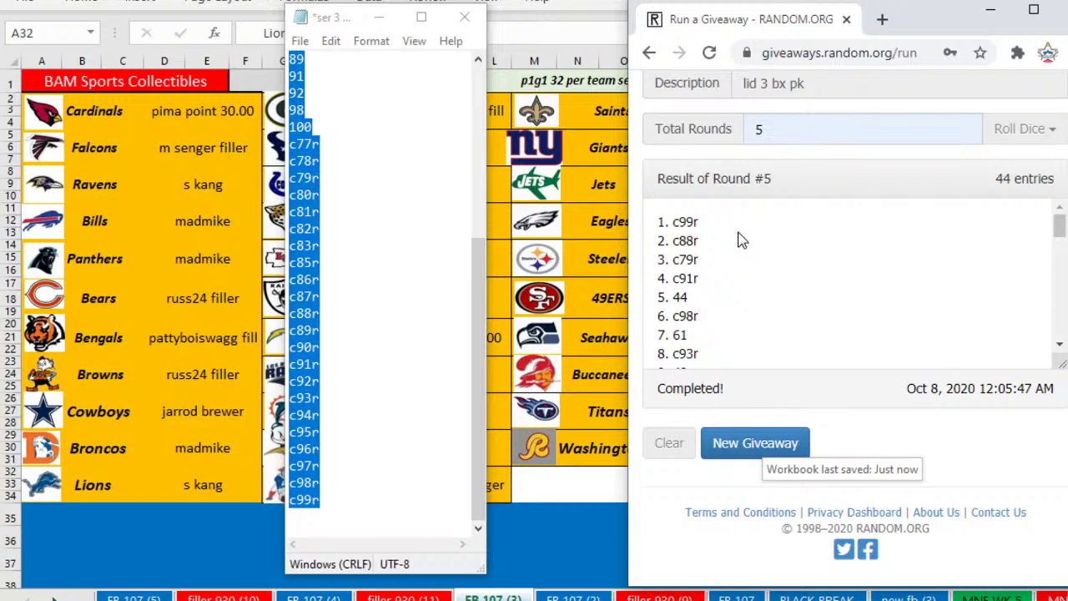
{"action": "left_click_drag", "start_coordinate": [701, 222], "coordinate": [657, 224]}
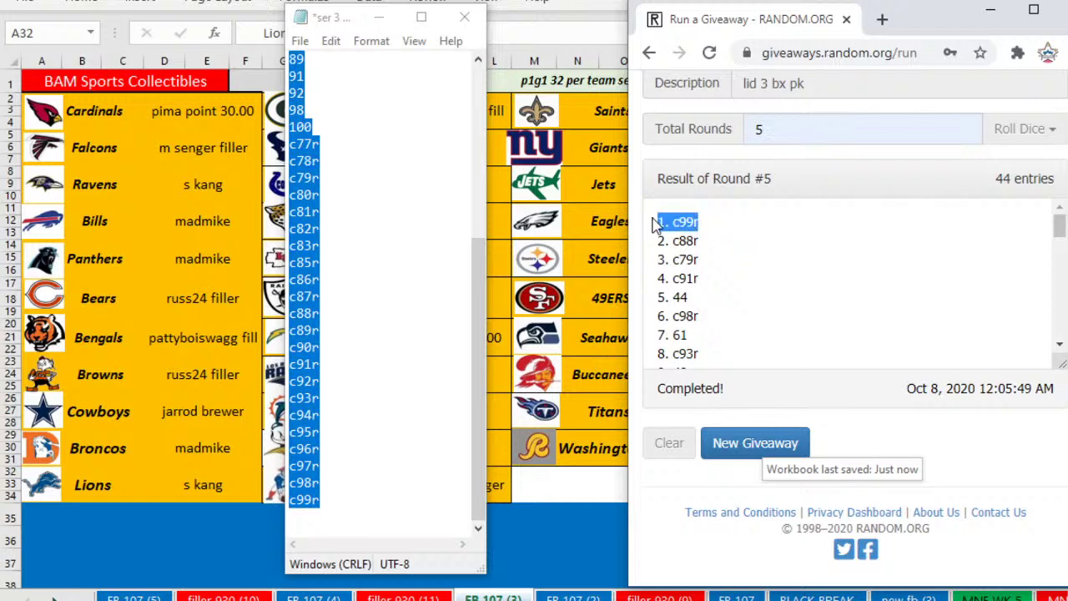
{"action": "left_click_drag", "start_coordinate": [341, 17], "coordinate": [0, 16]}
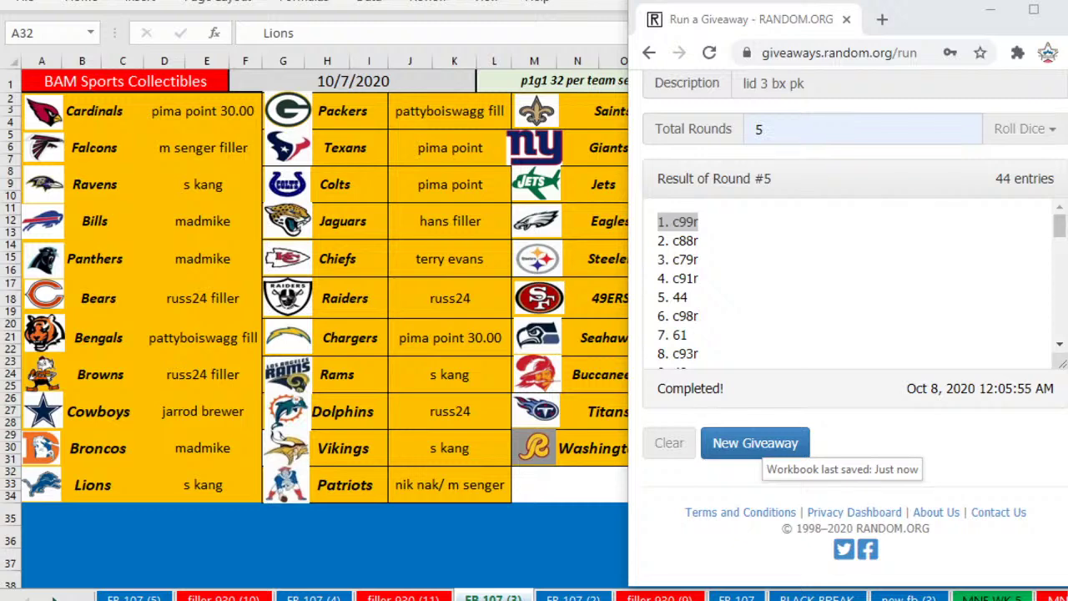
Enter the winning box code c99r in merged cell M32 below Washington.
{"action": "left_click_drag", "start_coordinate": [924, 21], "coordinate": [50, 0]}
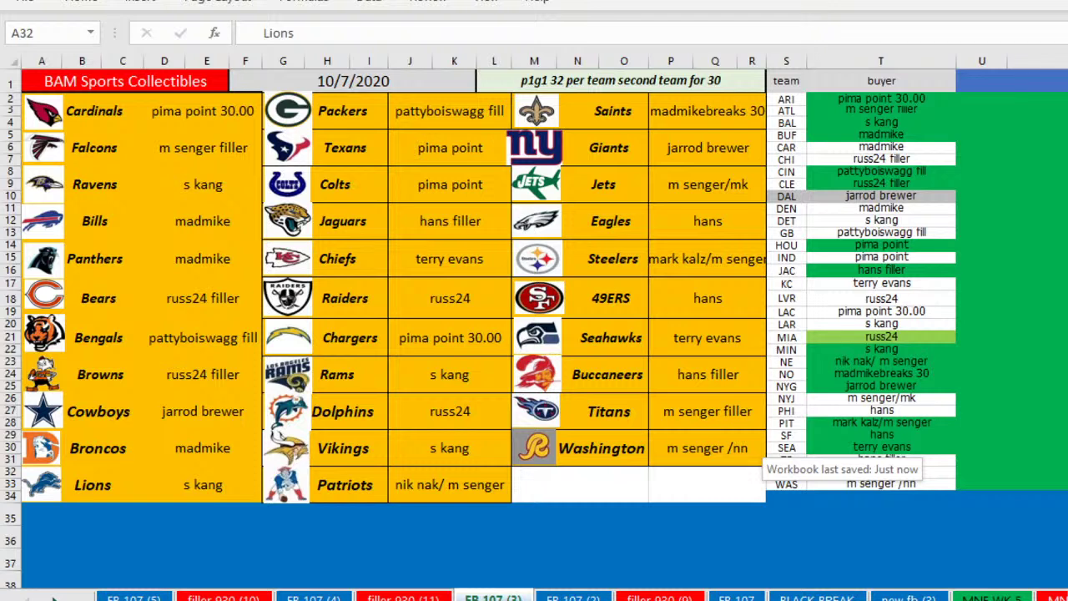
{"action": "left_click", "coordinate": [597, 484]}
{"action": "type", "text": "c99"}
{"action": "key", "text": "Return"}
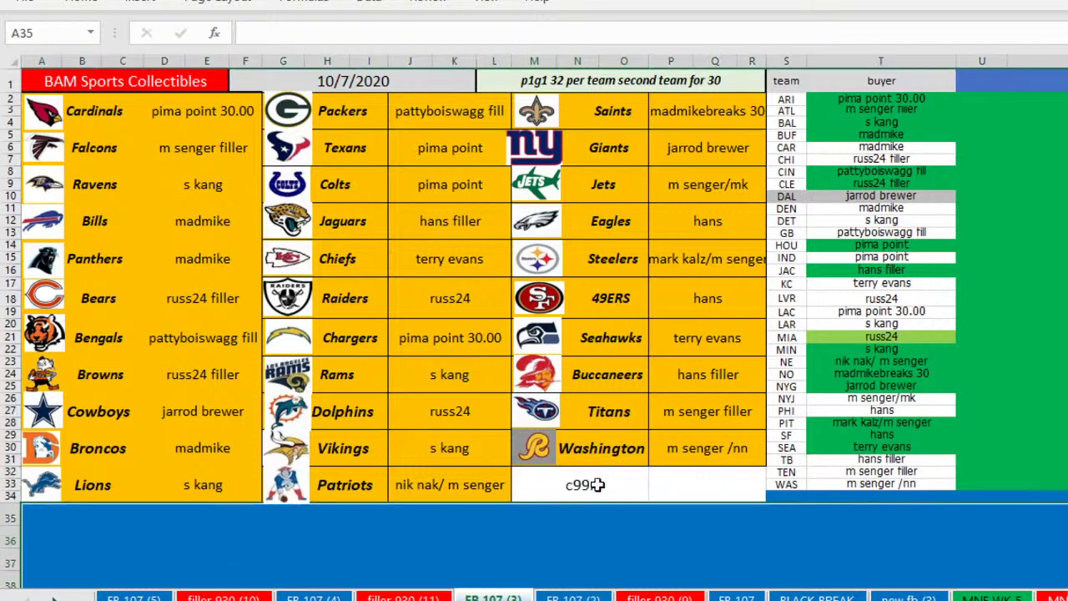
{"action": "left_click", "coordinate": [705, 483]}
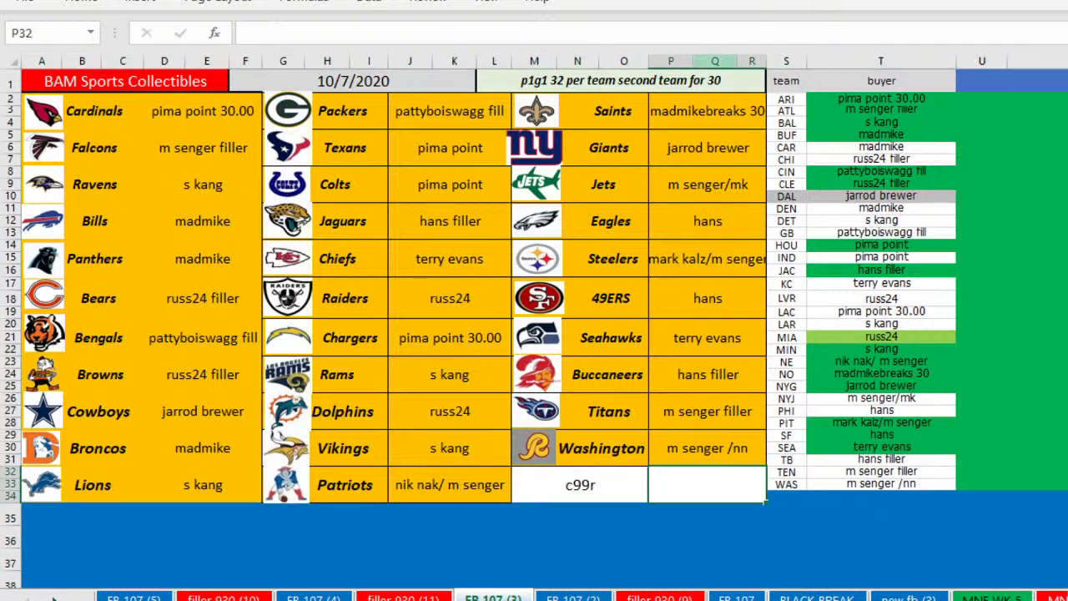